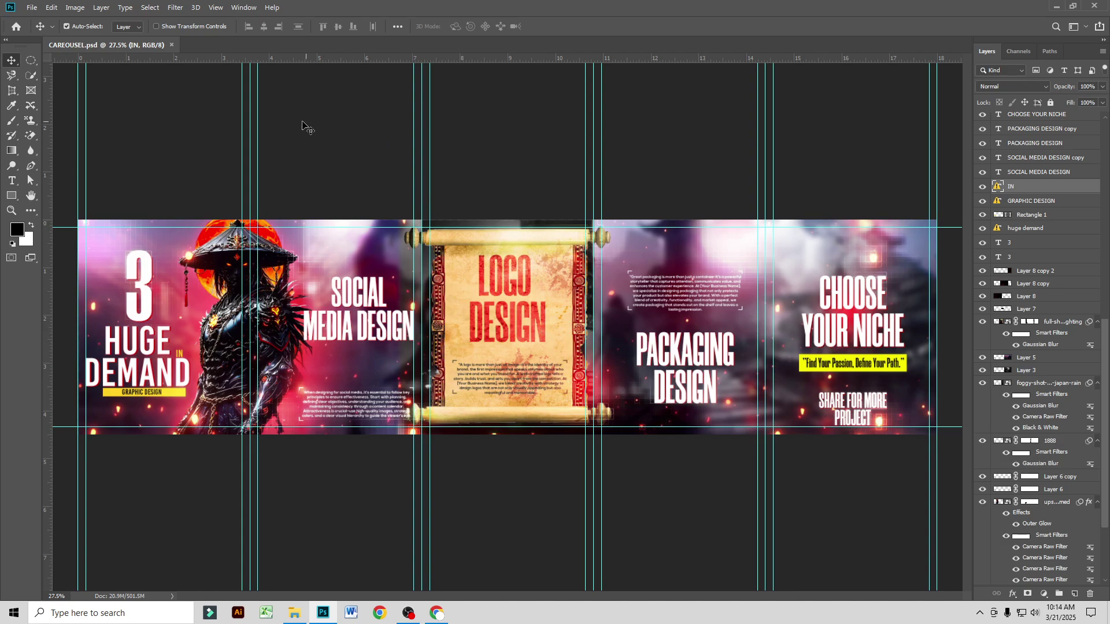
Step: Close the CAREOUSEL.psd document
{"action": "left_click", "coordinate": [171, 45]}
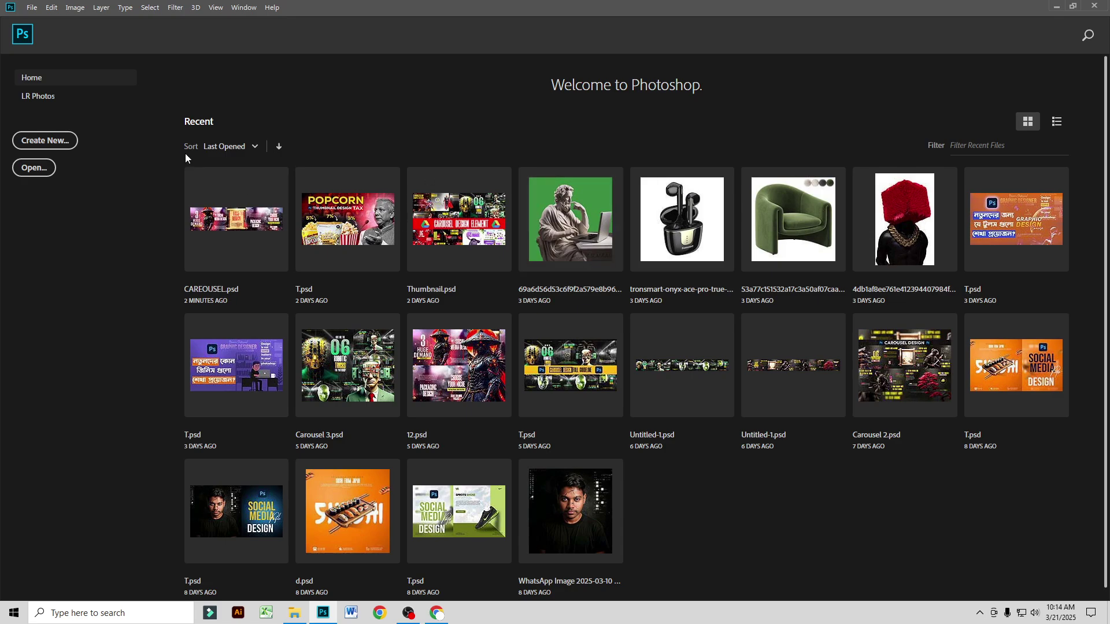
Step: Try creating a new document with width 1080*5 (5400) pixels and height 13050 pixels, and close it again
{"action": "left_click", "coordinate": [48, 148]}
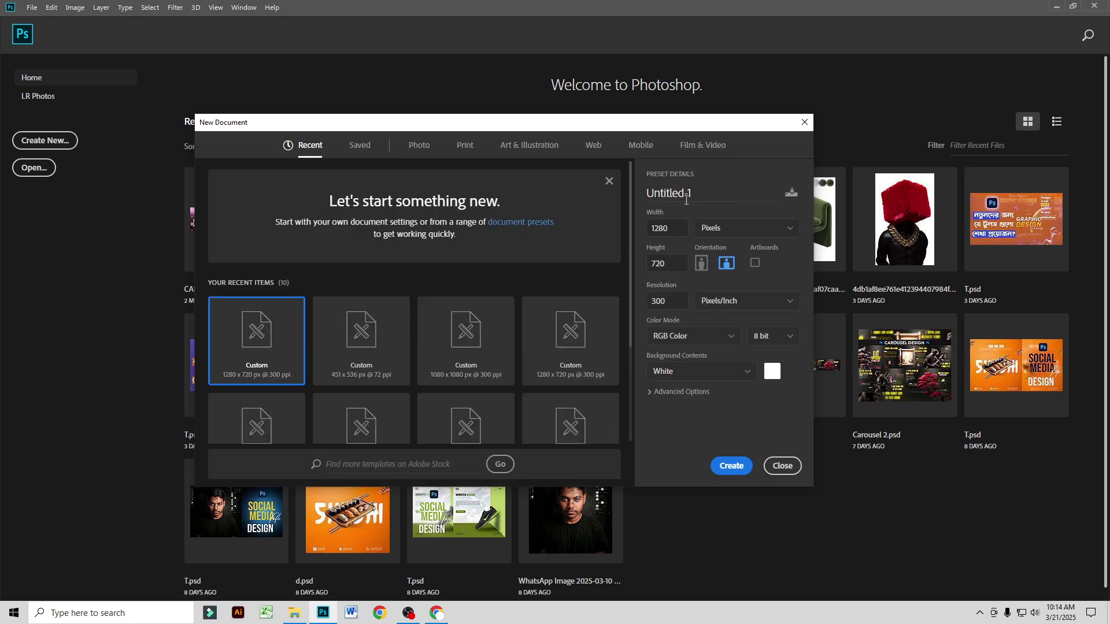
{"action": "left_click", "coordinate": [681, 227]}
{"action": "type", "text": "1080*5"}
{"action": "key", "text": "Tab"}
{"action": "type", "text": "10"}
{"action": "key", "text": "BackSpace"}
{"action": "type", "text": "3050"}
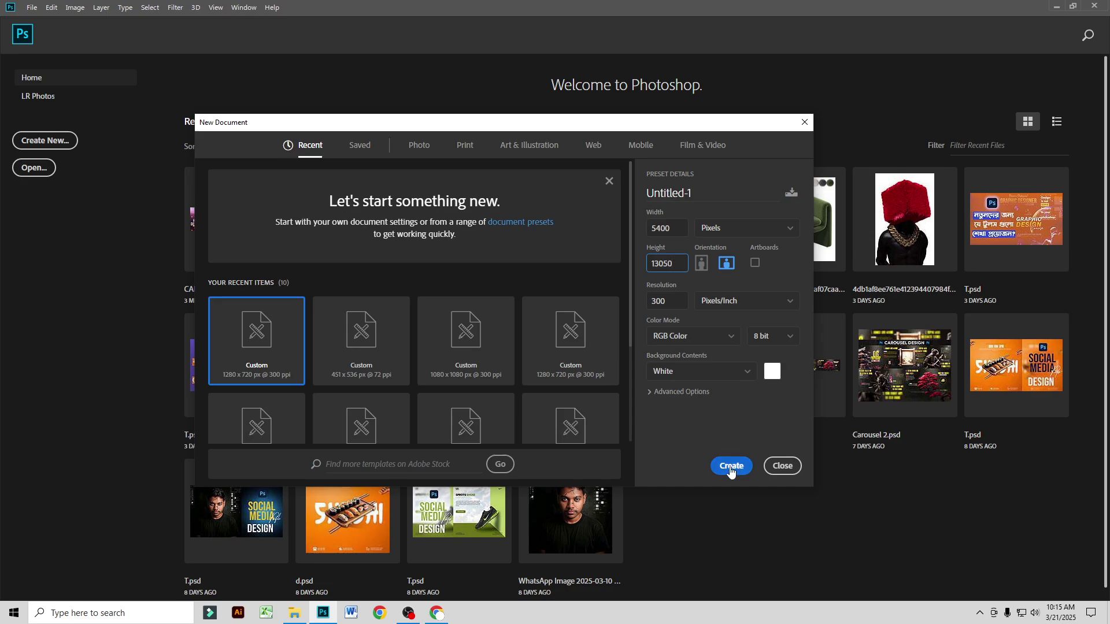
{"action": "left_click", "coordinate": [731, 465]}
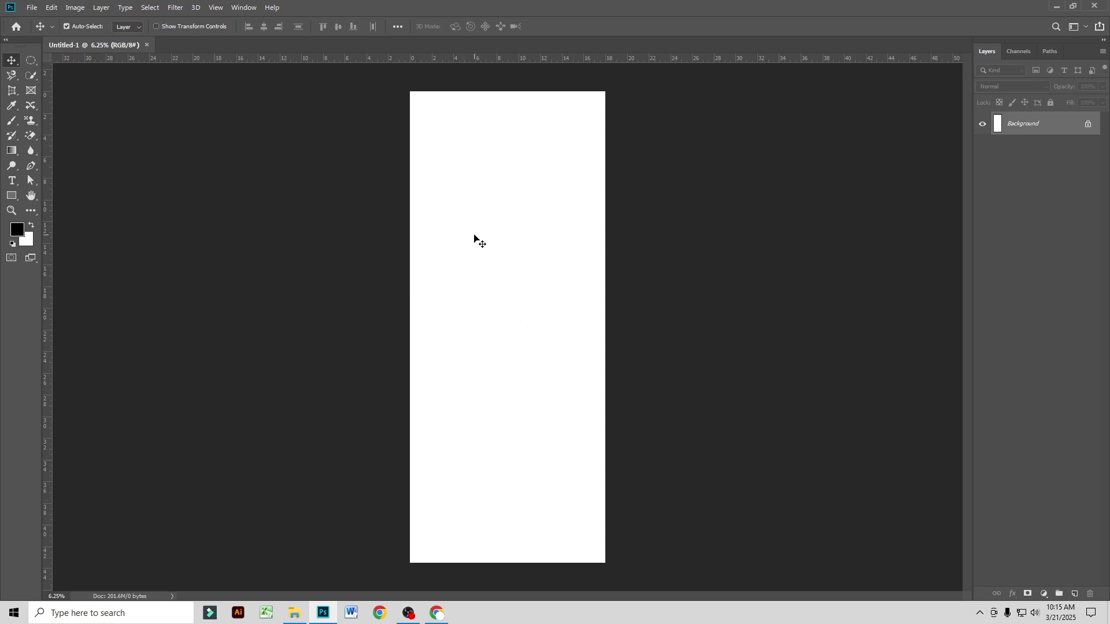
{"action": "left_click", "coordinate": [147, 45]}
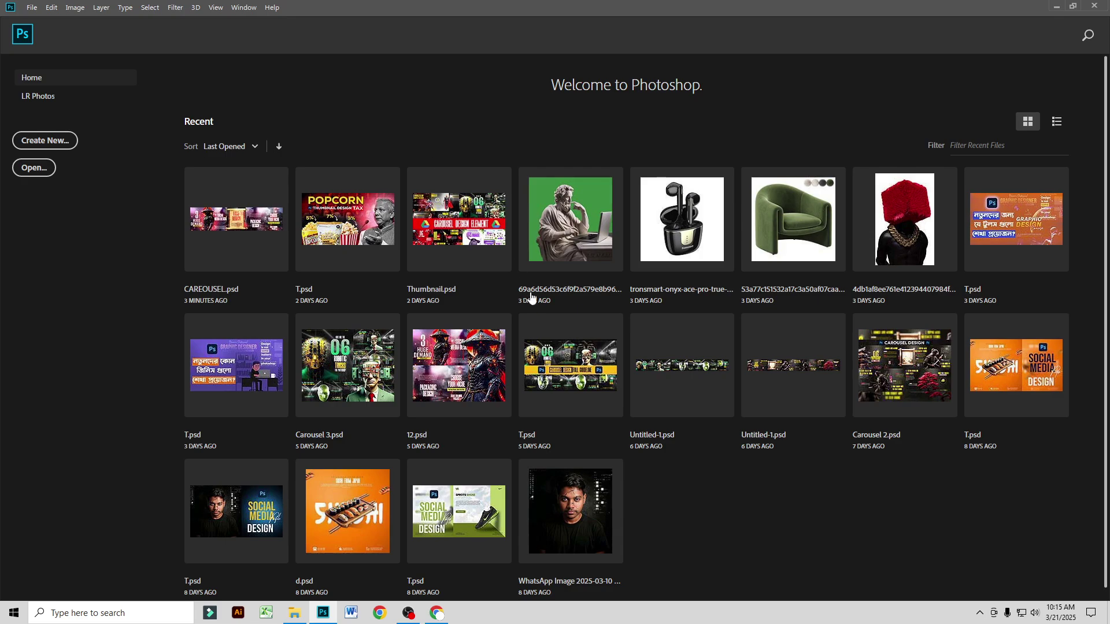
Step: Create a new document with width 1080*5 (5400) pixels and height 1350 pixels at 300 pixels/inch
{"action": "left_click", "coordinate": [33, 8]}
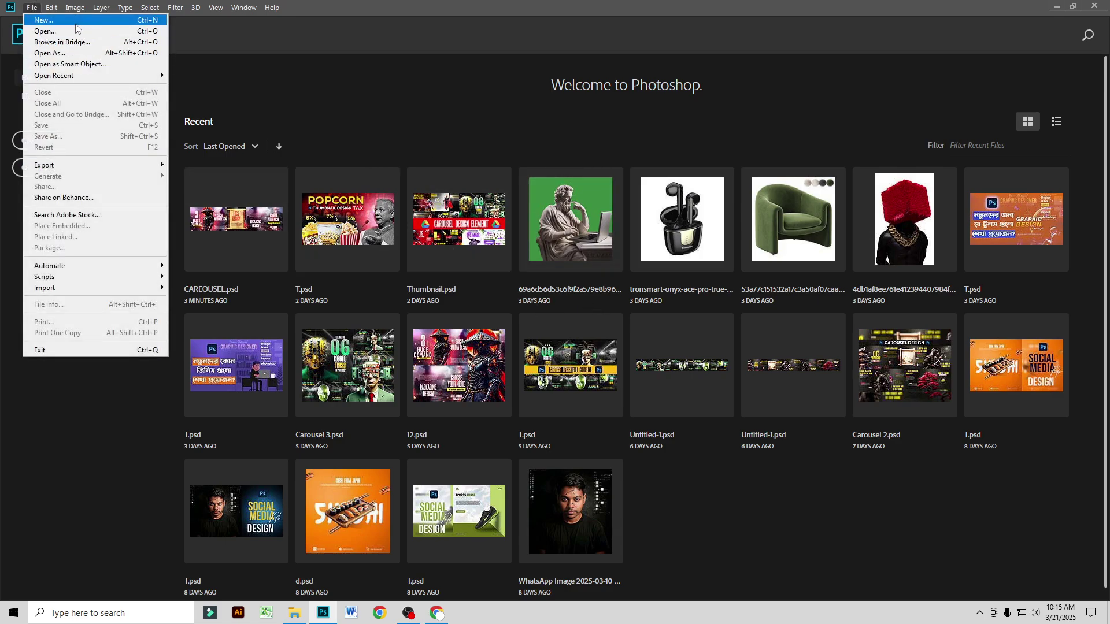
{"action": "left_click", "coordinate": [44, 20]}
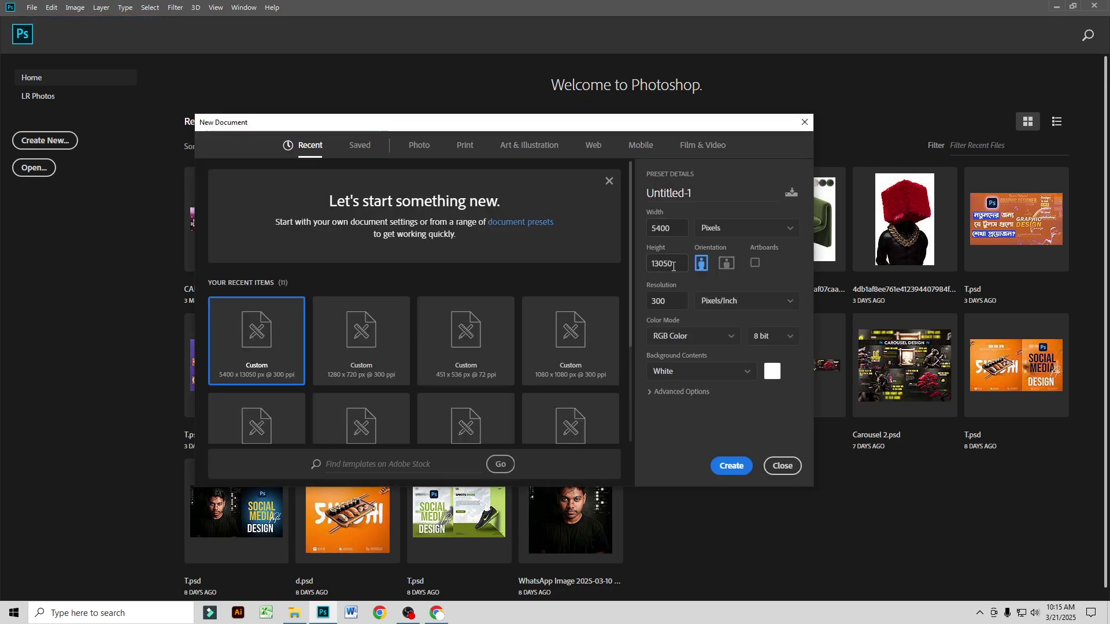
{"action": "double_click", "coordinate": [673, 267]}
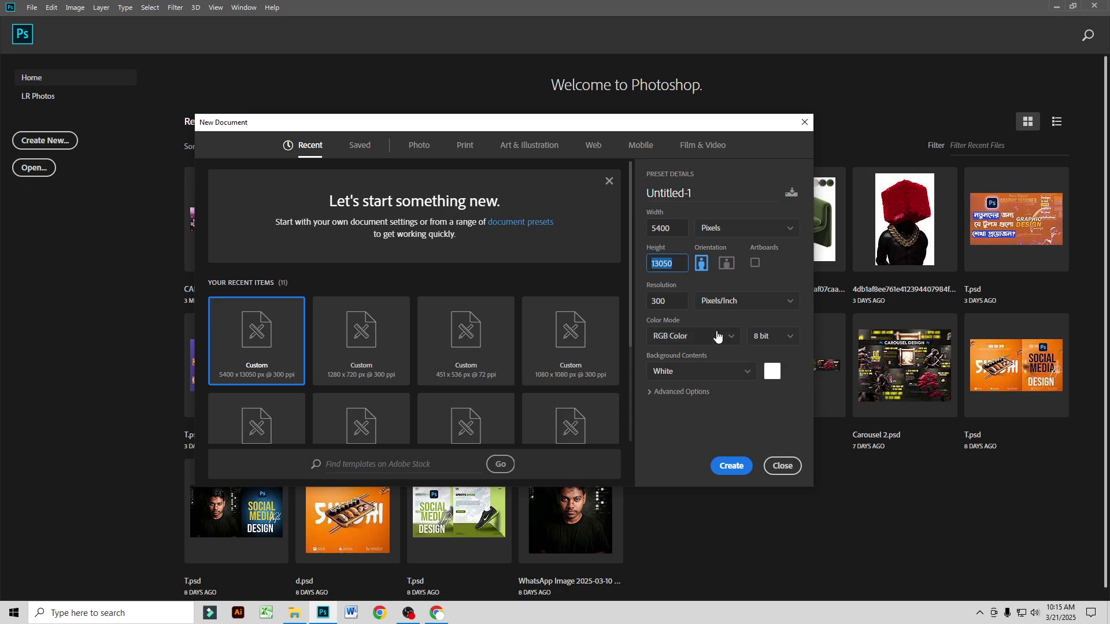
{"action": "type", "text": "1350"}
{"action": "double_click", "coordinate": [669, 230]}
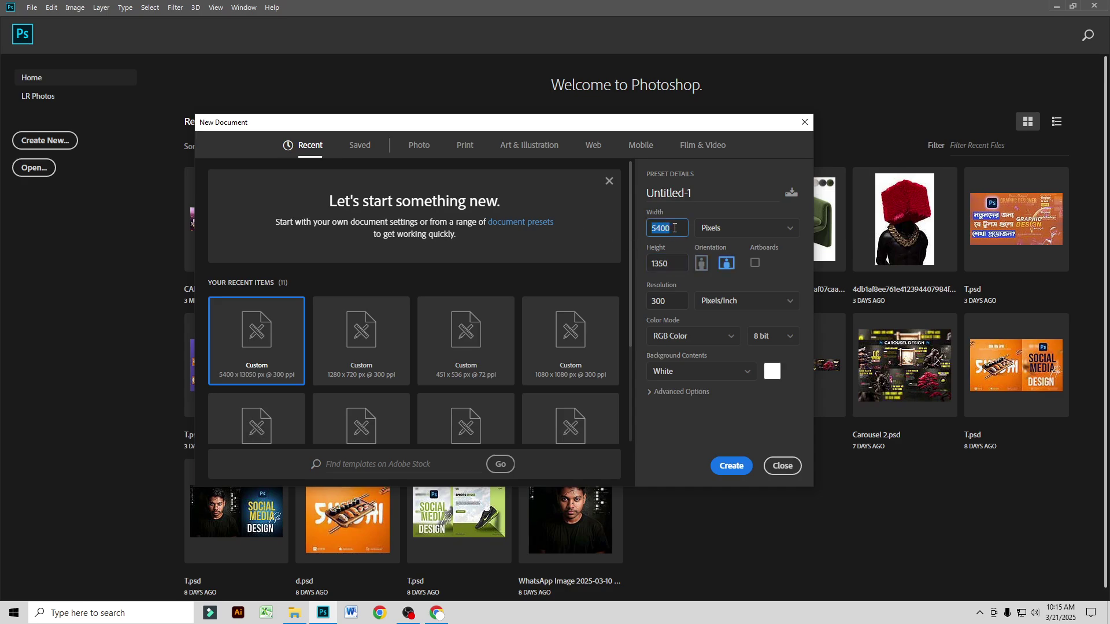
{"action": "type", "text": "1080*5"}
{"action": "key", "text": "Return"}
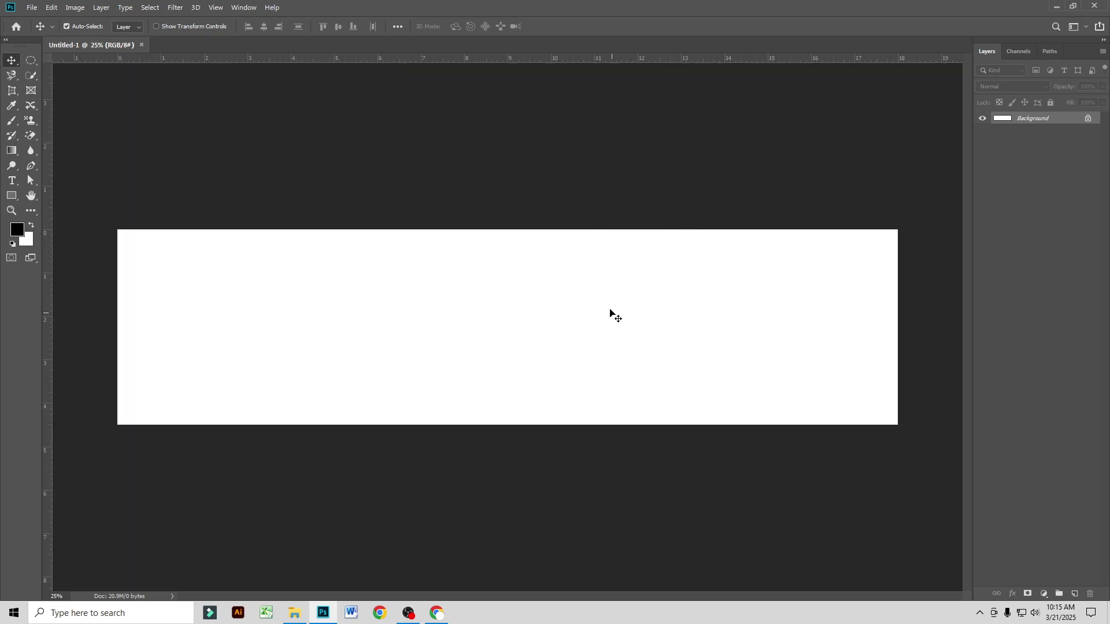
Step: Add a new guide layout that divides the canvas into 5 columns
{"action": "scroll", "coordinate": [432, 305], "scroll_direction": "up", "scroll_amount": 1}
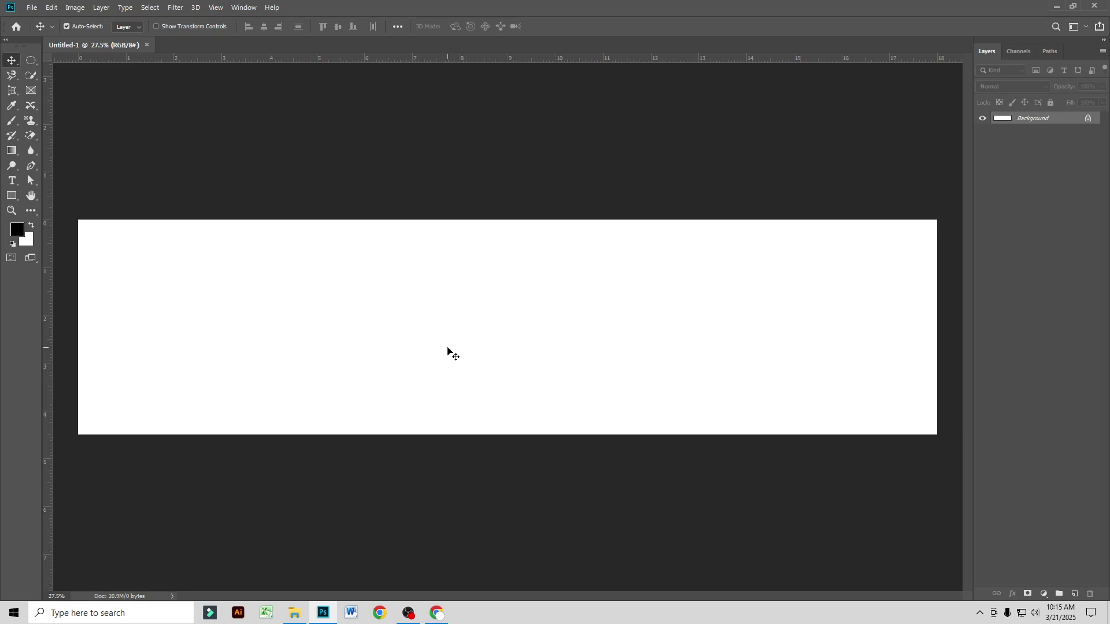
{"action": "left_click", "coordinate": [219, 10]}
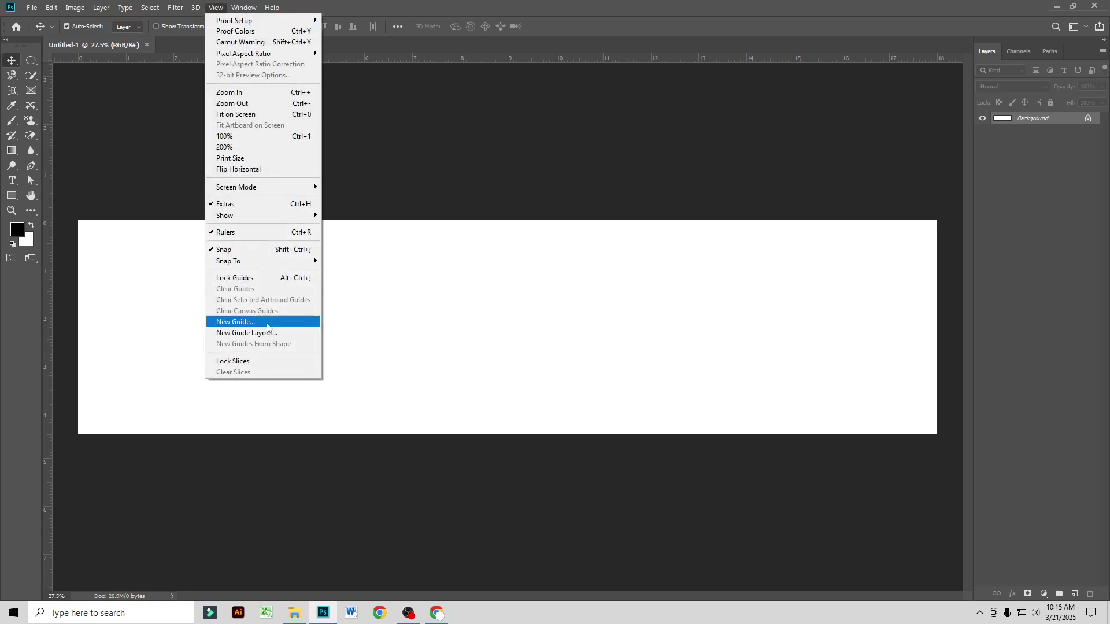
{"action": "left_click", "coordinate": [251, 334]}
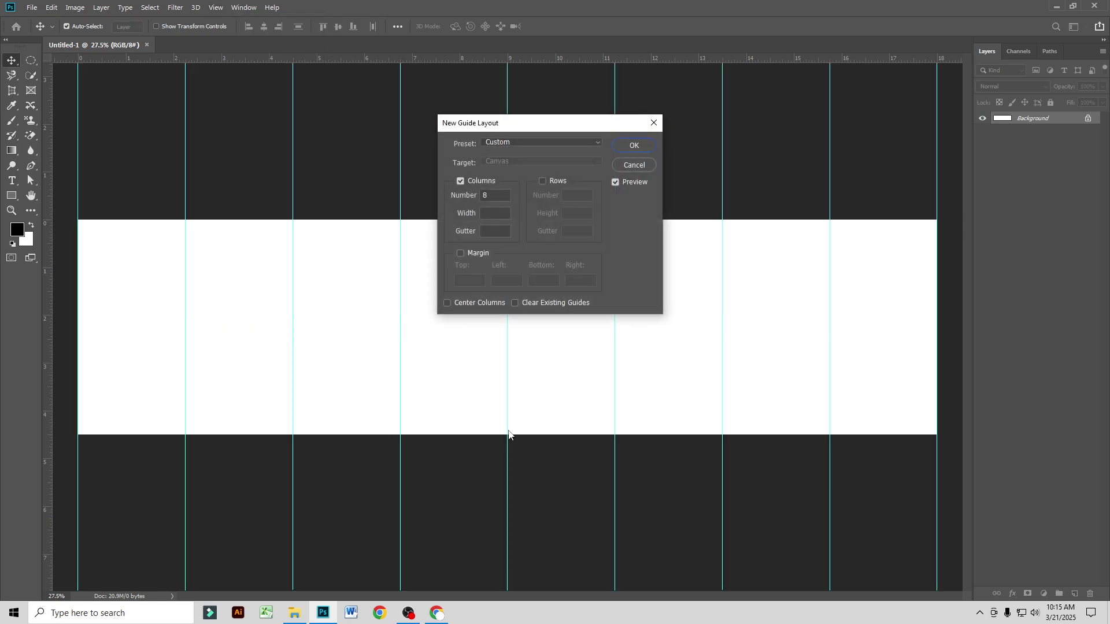
{"action": "left_click_drag", "start_coordinate": [493, 198], "coordinate": [480, 198]}
{"action": "type", "text": "5"}
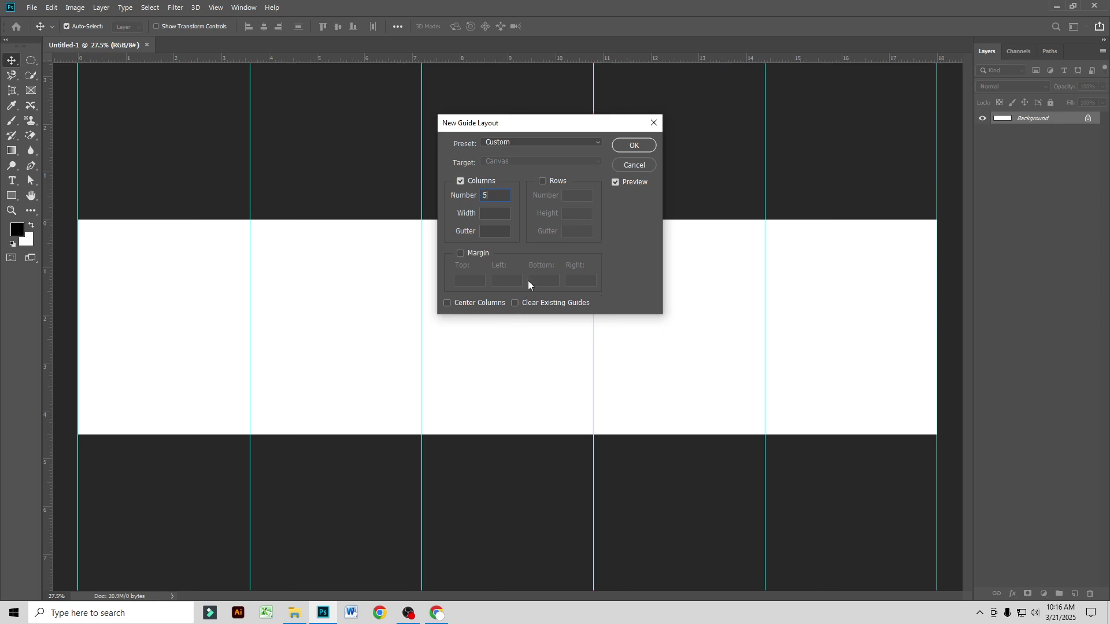
{"action": "left_click", "coordinate": [633, 145]}
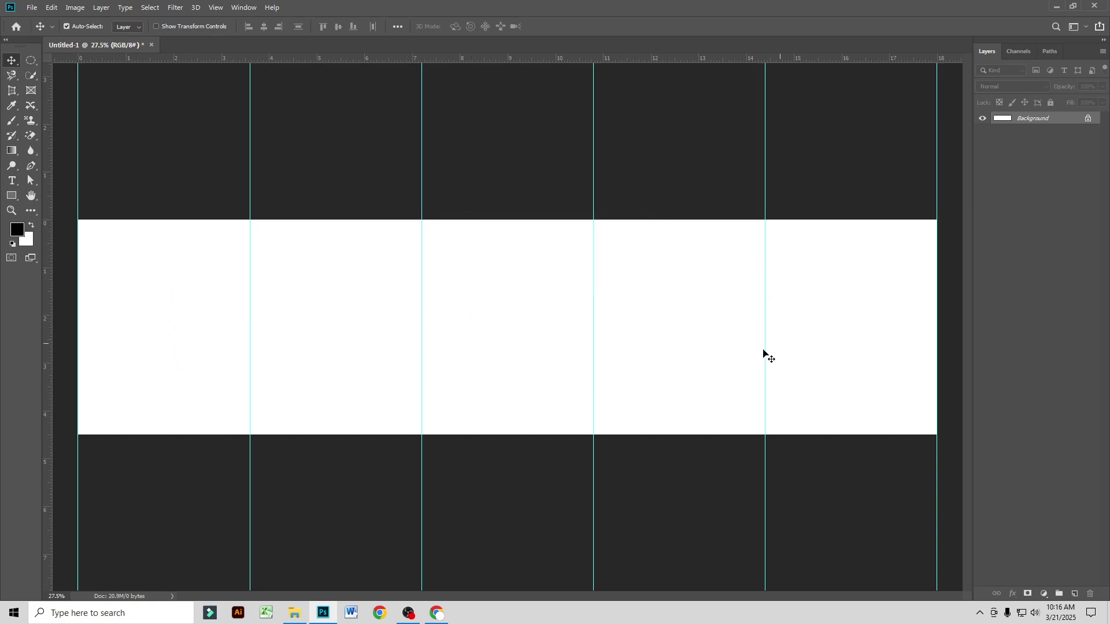
Step: Create a black 100 x 100 px rectangle in the first column with the Rectangle tool
{"action": "scroll", "coordinate": [189, 297], "scroll_direction": "up", "scroll_amount": 2}
{"action": "left_click_drag", "start_coordinate": [247, 292], "coordinate": [342, 250]}
{"action": "scroll", "coordinate": [301, 263], "scroll_direction": "up", "scroll_amount": 1}
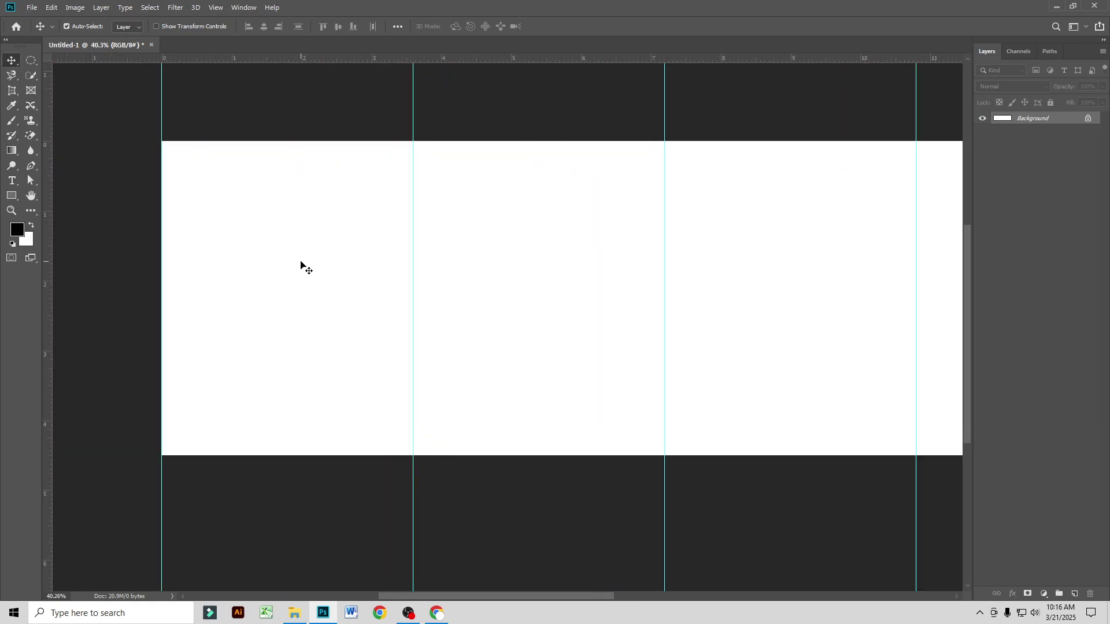
{"action": "left_click", "coordinate": [14, 195]}
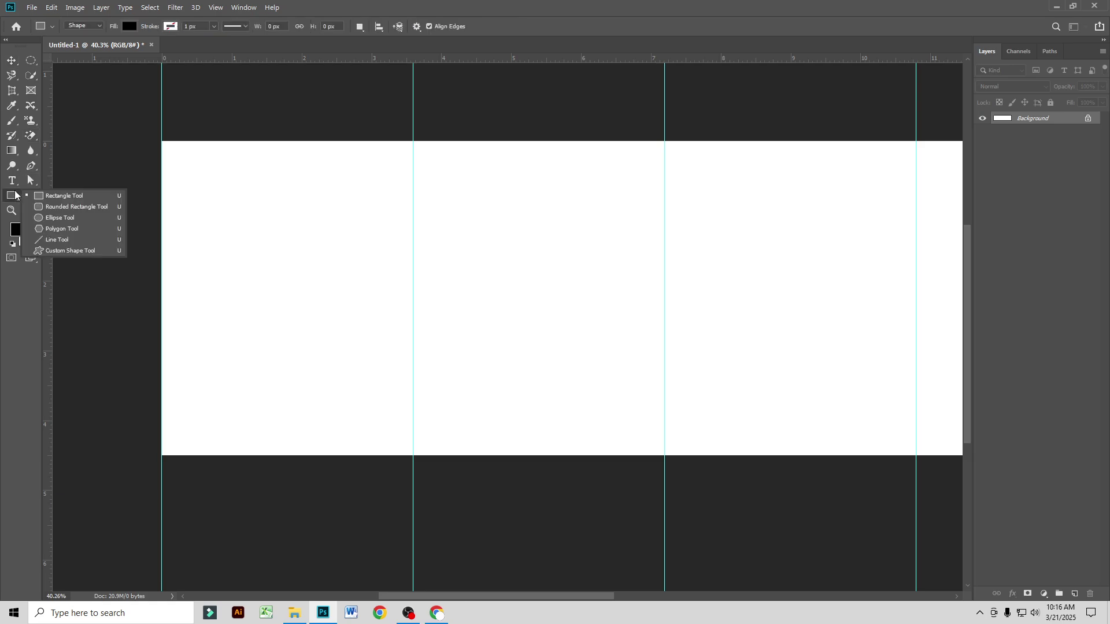
{"action": "left_click", "coordinate": [50, 195]}
{"action": "left_click", "coordinate": [228, 239]}
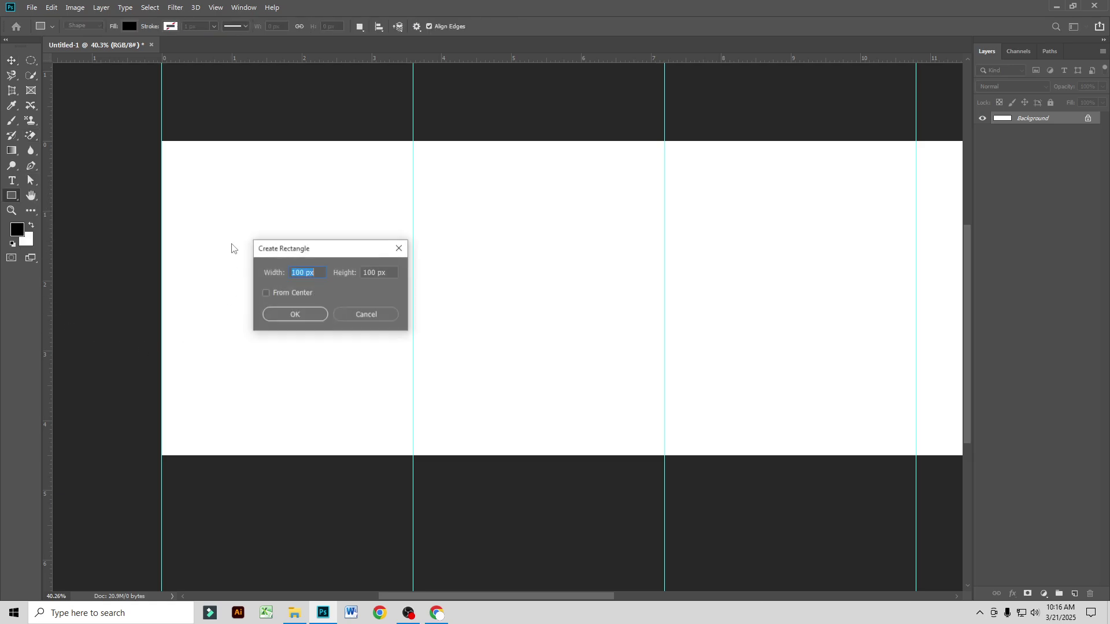
{"action": "left_click", "coordinate": [291, 313]}
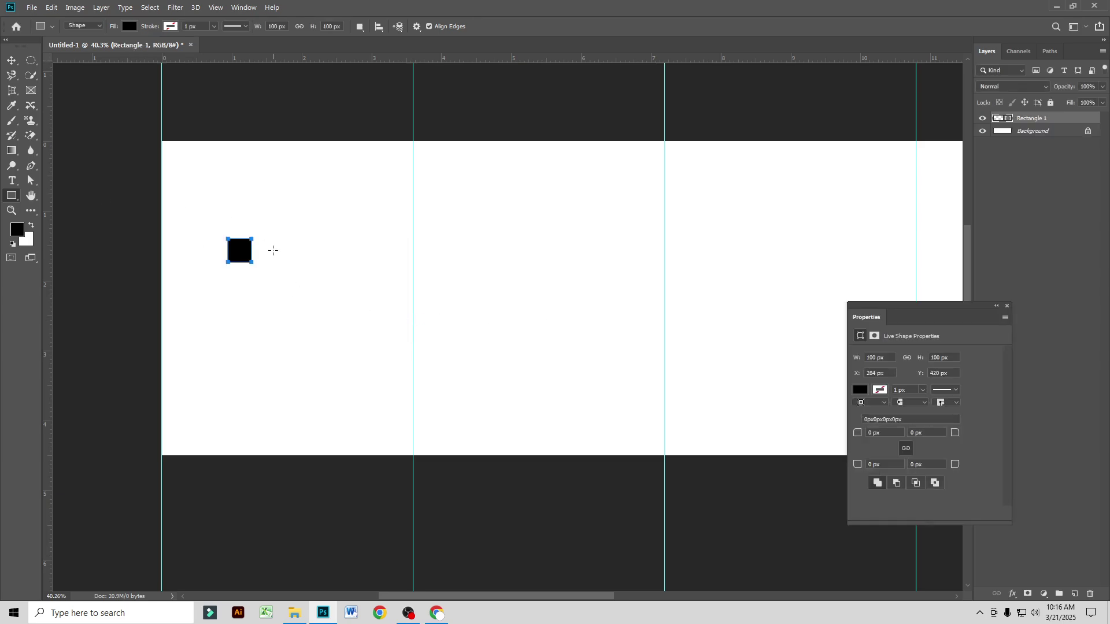
{"action": "left_click", "coordinate": [1006, 306]}
Step: Use the square centred on the canvas edges to place top, left and bottom margin guides, and centre it on the first column divider
{"action": "left_click", "coordinate": [11, 63]}
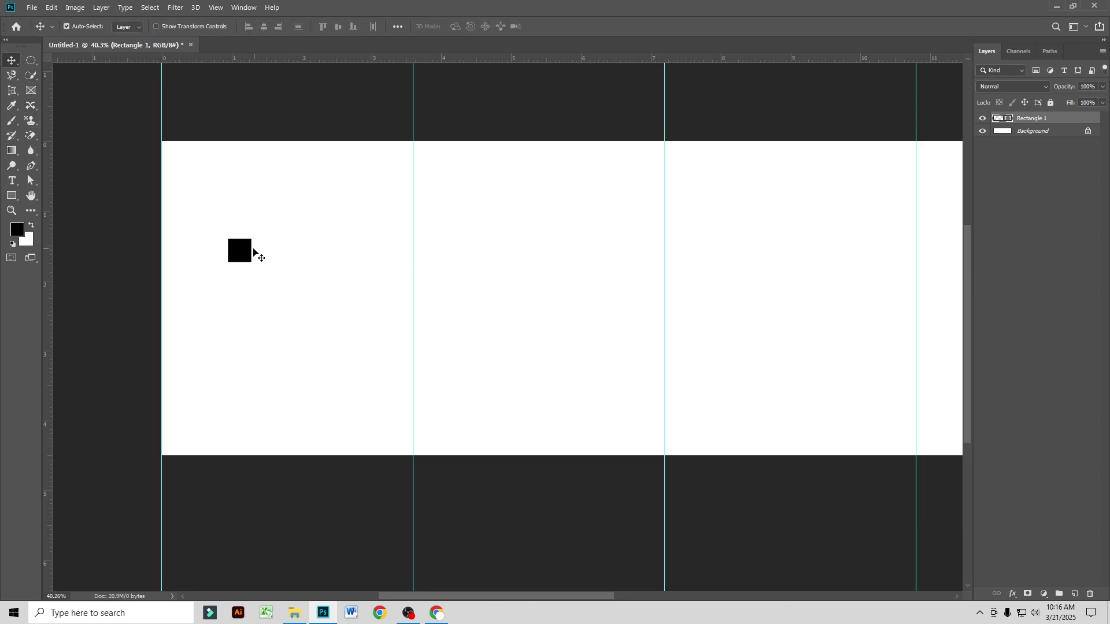
{"action": "left_click_drag", "start_coordinate": [238, 254], "coordinate": [193, 144]}
{"action": "left_click_drag", "start_coordinate": [245, 60], "coordinate": [169, 208]}
{"action": "left_click_drag", "start_coordinate": [49, 209], "coordinate": [258, 465]}
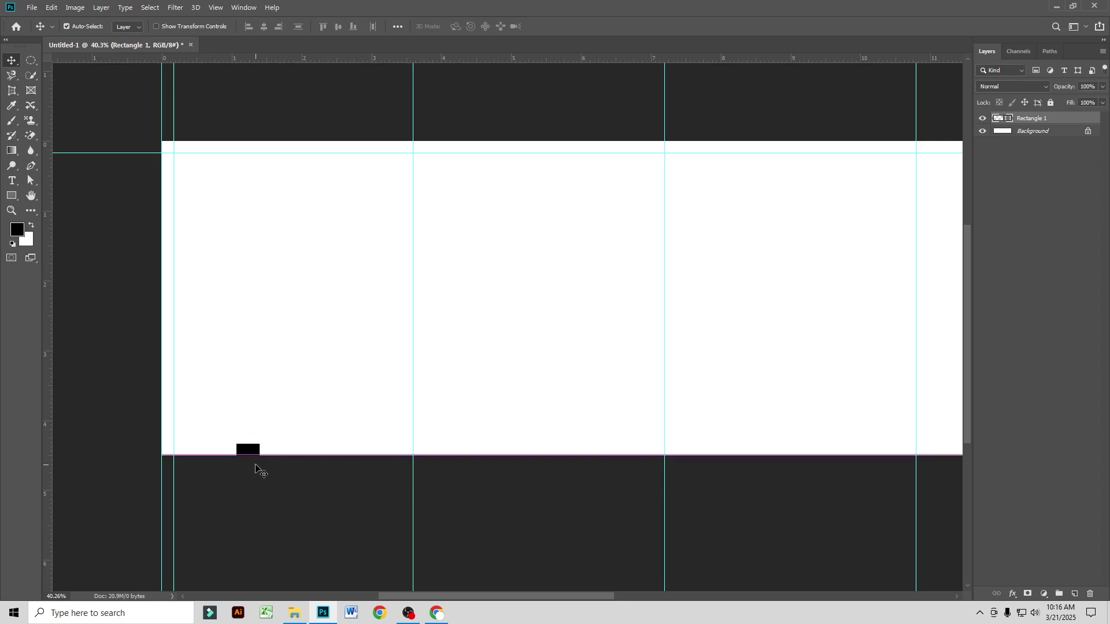
{"action": "left_click_drag", "start_coordinate": [269, 69], "coordinate": [417, 269]}
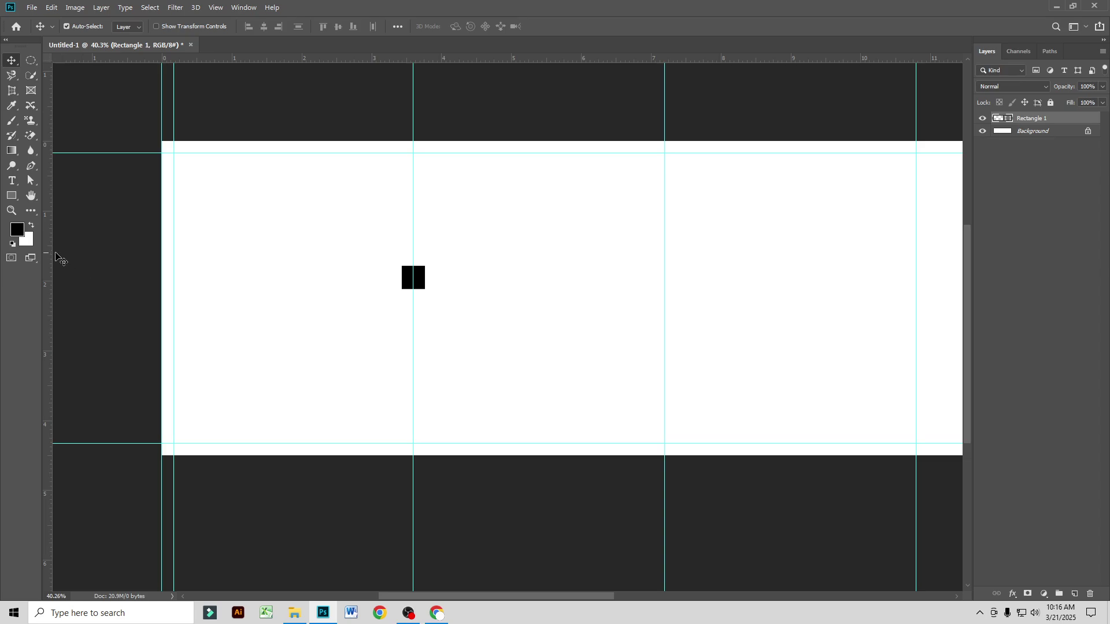
Step: Add vertical guides along both side edges of the square at the divider between the first two columns
{"action": "left_click_drag", "start_coordinate": [49, 258], "coordinate": [381, 310]}
{"action": "left_click_drag", "start_coordinate": [403, 315], "coordinate": [403, 315]}
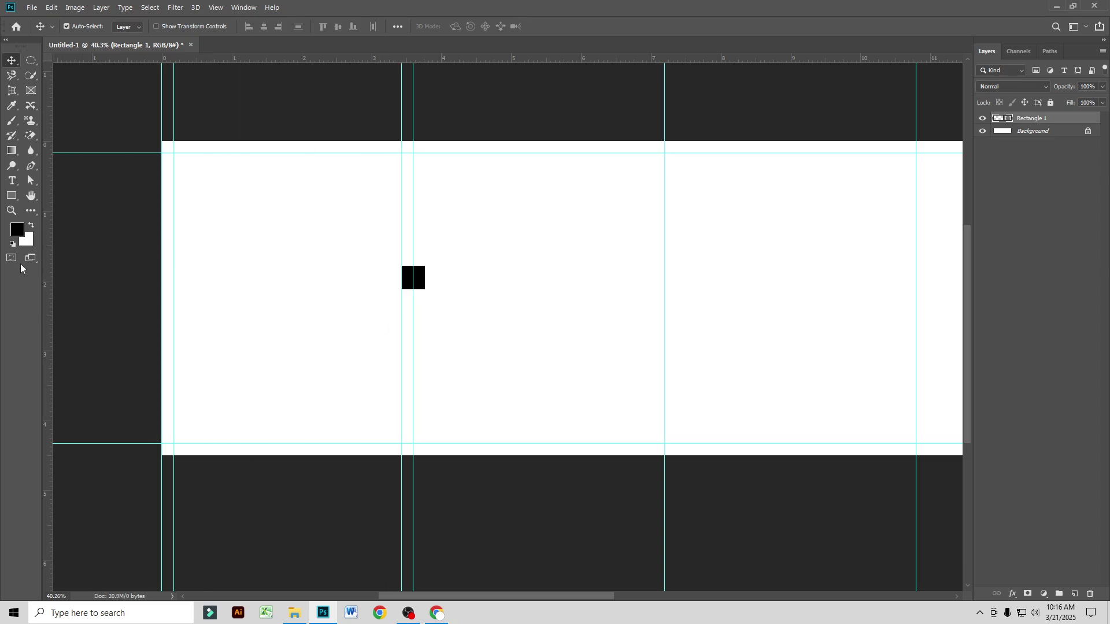
{"action": "left_click_drag", "start_coordinate": [50, 266], "coordinate": [424, 315]}
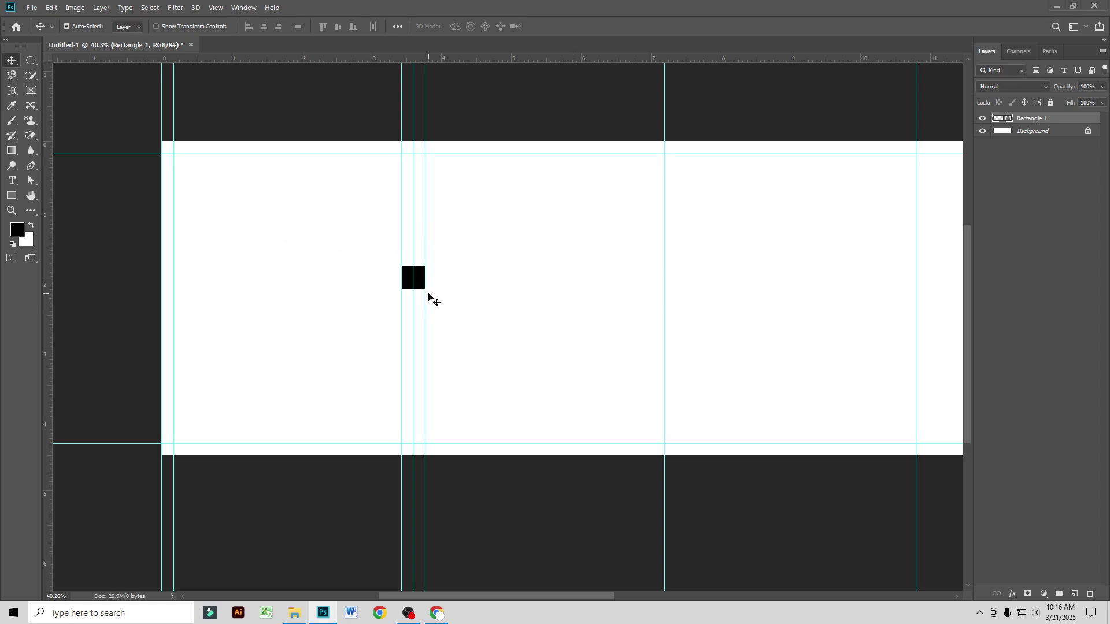
{"action": "scroll", "coordinate": [400, 193], "scroll_direction": "down", "scroll_amount": 1}
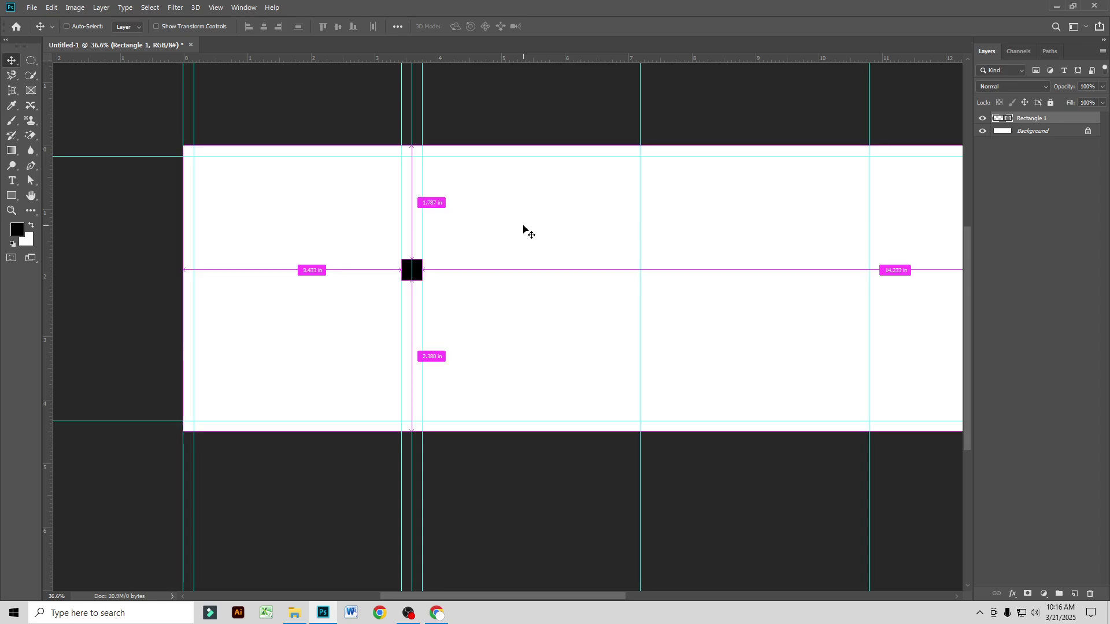
Step: Undo the margin guides, the square's moves and the square itself, back to the five-column guide layout
{"action": "key", "text": "ctrl+z"}
{"action": "key", "text": "ctrl+z"}
{"action": "key", "text": "ctrl+z"}
{"action": "key", "text": "ctrl+z"}
{"action": "key", "text": "ctrl+z"}
{"action": "key", "text": "ctrl+z"}
{"action": "key", "text": "ctrl+z"}
{"action": "key", "text": "ctrl+z"}
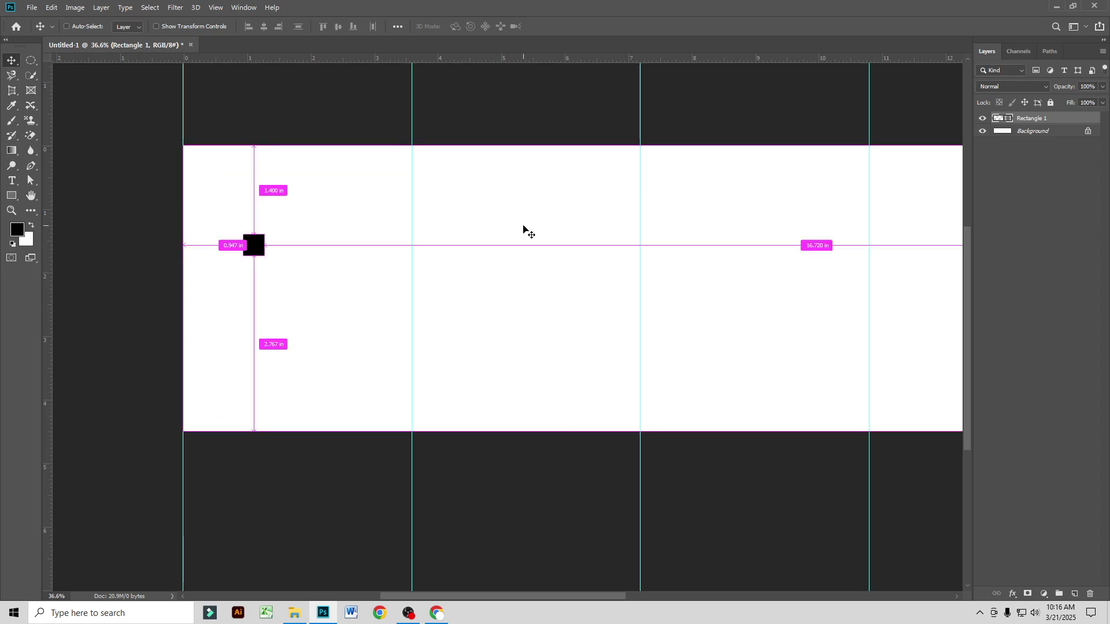
{"action": "key", "text": "ctrl+z"}
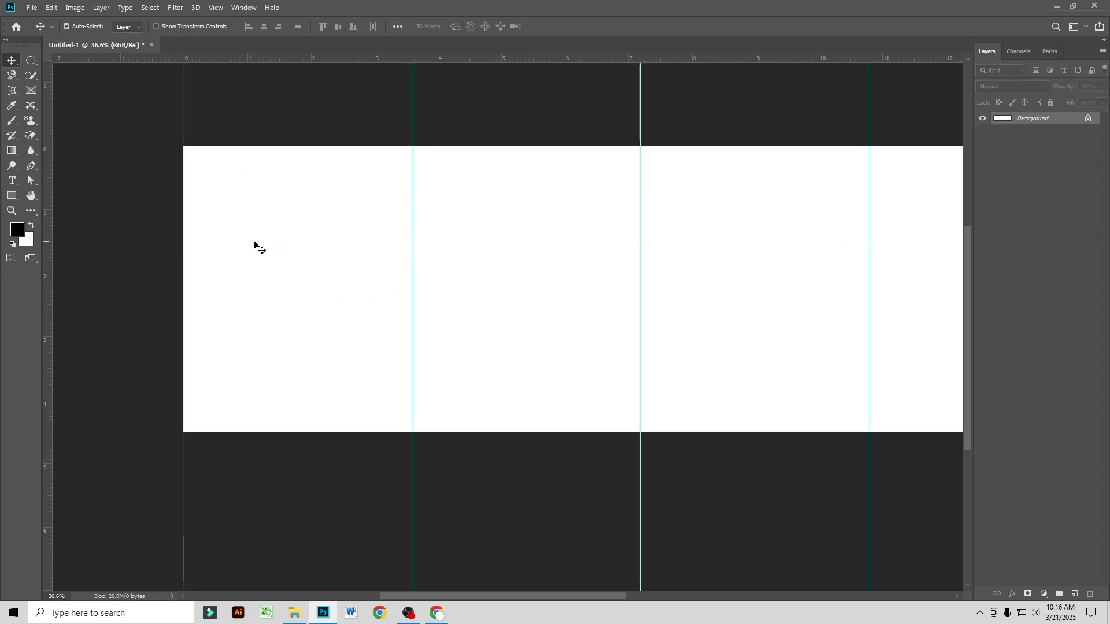
Step: Split the canvas into slices from the column guides with the Slice tool
{"action": "scroll", "coordinate": [467, 316], "scroll_direction": "down", "scroll_amount": 2}
{"action": "left_click_drag", "start_coordinate": [692, 299], "coordinate": [491, 299]}
{"action": "scroll", "coordinate": [491, 299], "scroll_direction": "down", "scroll_amount": 1}
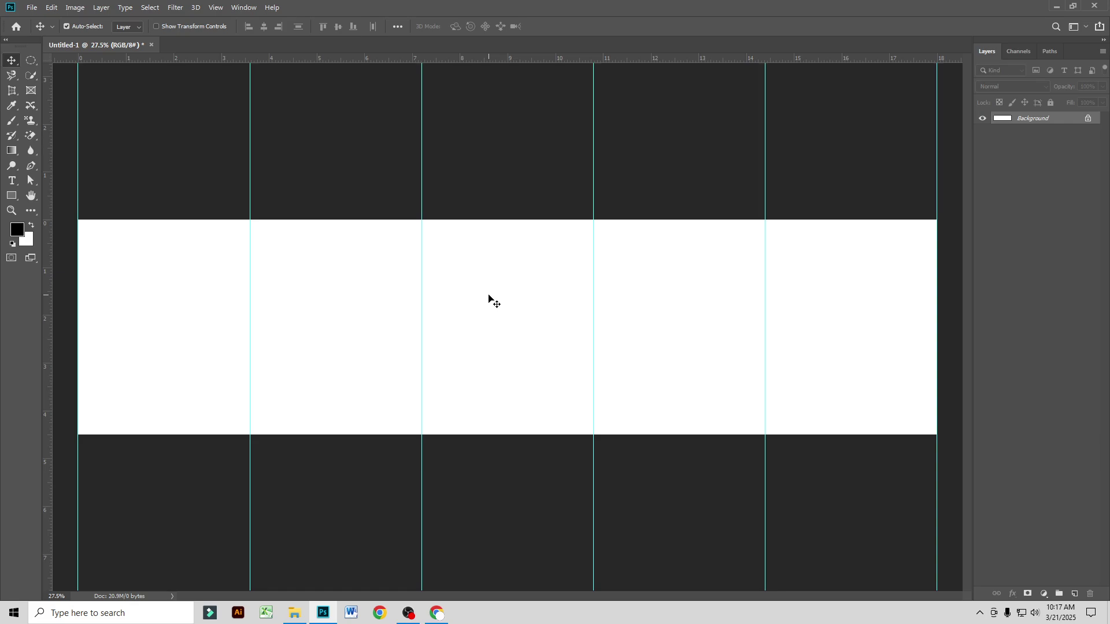
{"action": "left_click_drag", "start_coordinate": [12, 91], "coordinate": [72, 115]}
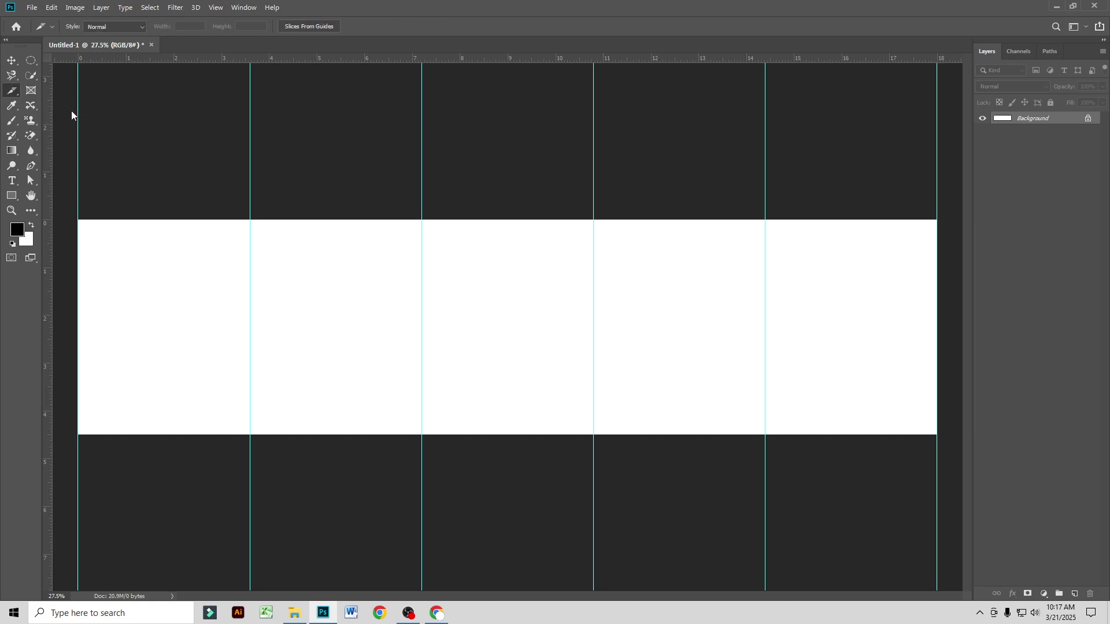
{"action": "left_click", "coordinate": [315, 26]}
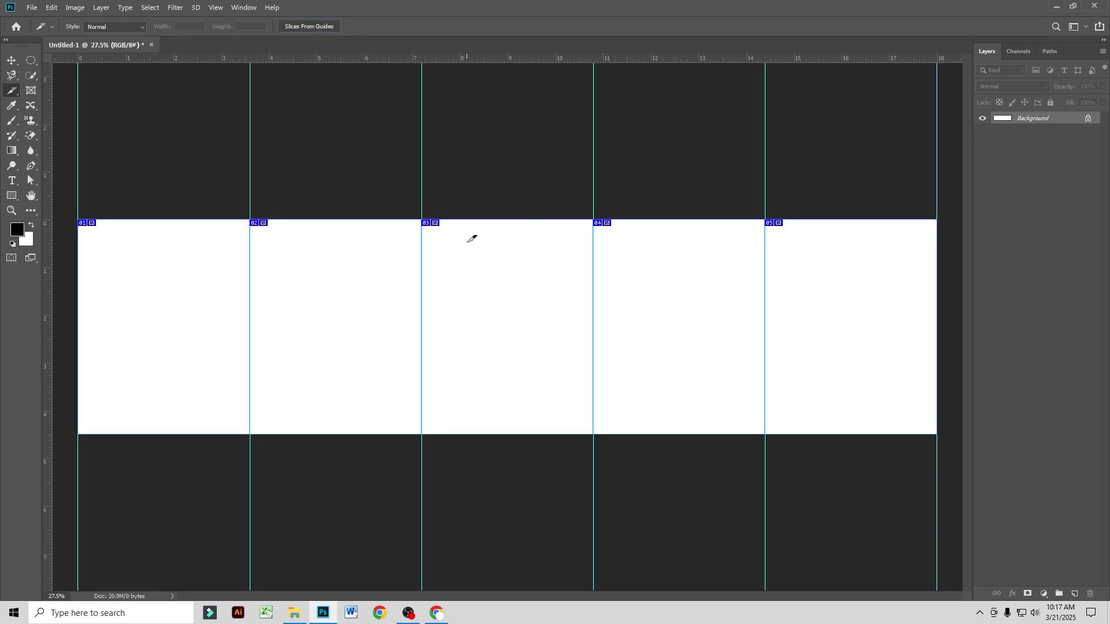
Step: Create a 100 x 100 px black square in the first slice as a spacer for margin guides
{"action": "left_click", "coordinate": [14, 60]}
{"action": "scroll", "coordinate": [122, 232], "scroll_direction": "up", "scroll_amount": 3}
{"action": "scroll", "coordinate": [166, 255], "scroll_direction": "left", "scroll_amount": 3}
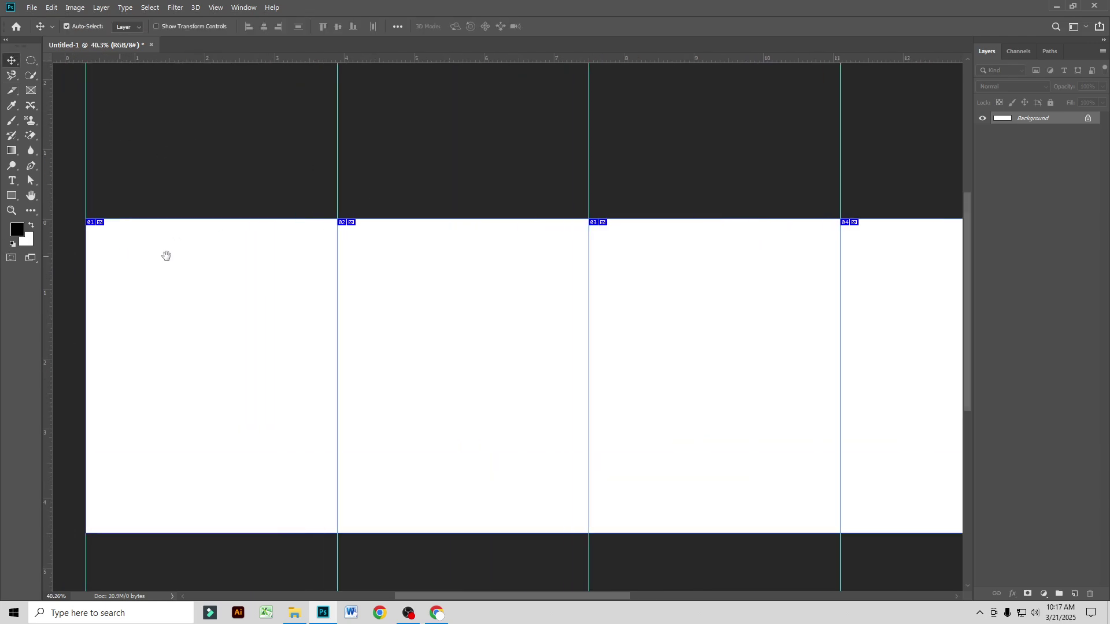
{"action": "left_click_drag", "start_coordinate": [20, 195], "coordinate": [64, 196]}
{"action": "left_click", "coordinate": [253, 278]}
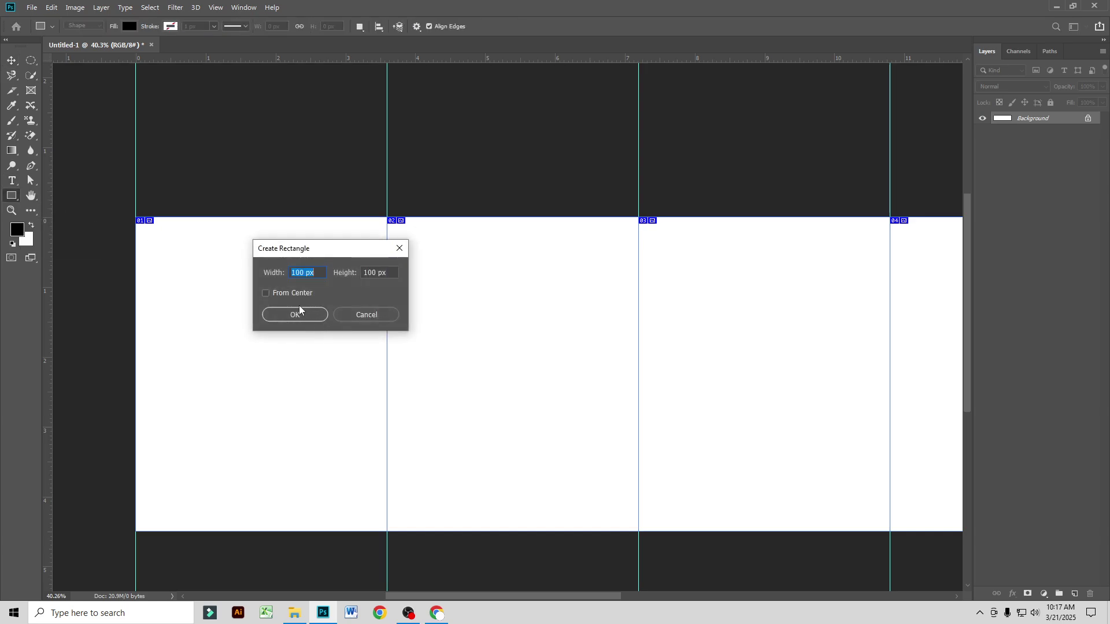
{"action": "left_click", "coordinate": [295, 314]}
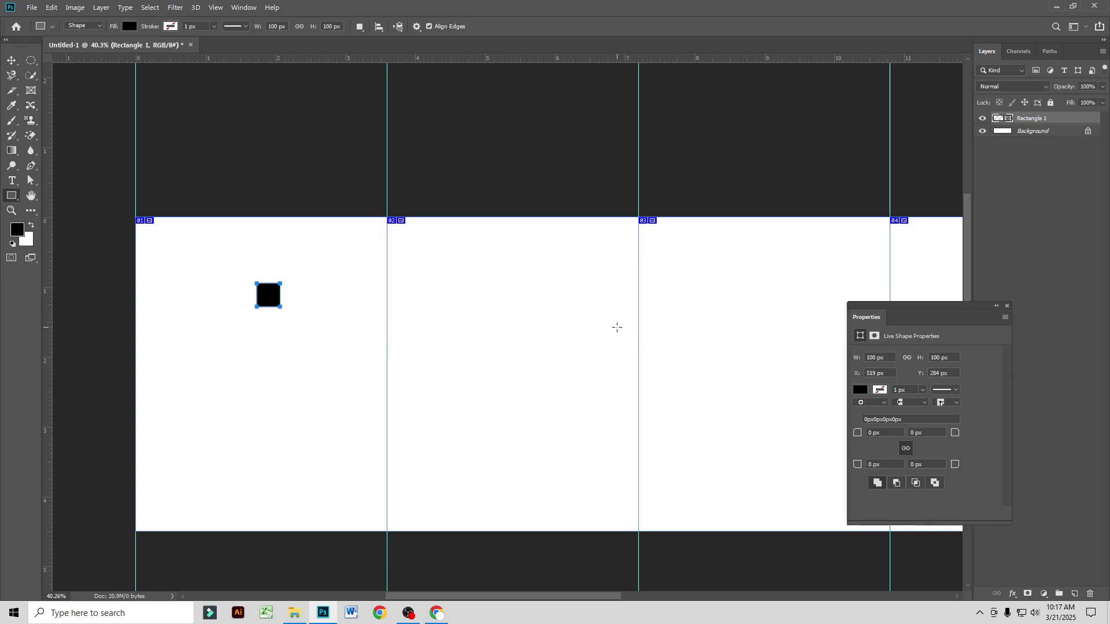
Step: Centre the black square on the canvas's top edge and left edge, adding a 50 px margin guide along its inner side at each
{"action": "left_click", "coordinate": [11, 60]}
{"action": "left_click_drag", "start_coordinate": [270, 301], "coordinate": [258, 224]}
{"action": "left_click_drag", "start_coordinate": [386, 57], "coordinate": [384, 228]}
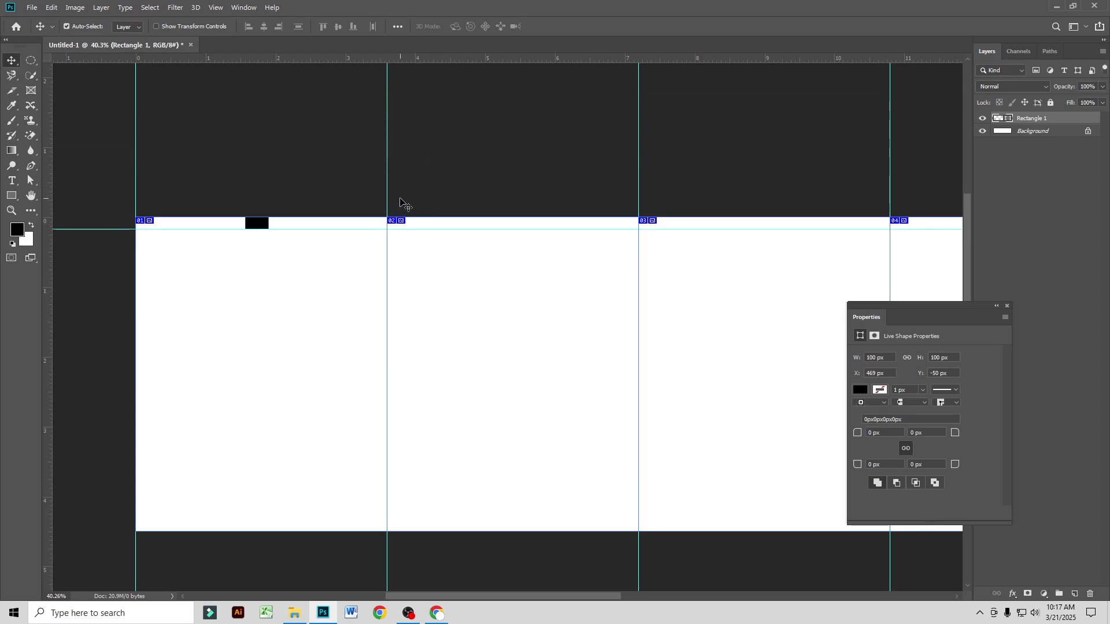
{"action": "left_click_drag", "start_coordinate": [257, 225], "coordinate": [130, 314]}
{"action": "left_click_drag", "start_coordinate": [50, 307], "coordinate": [393, 325]}
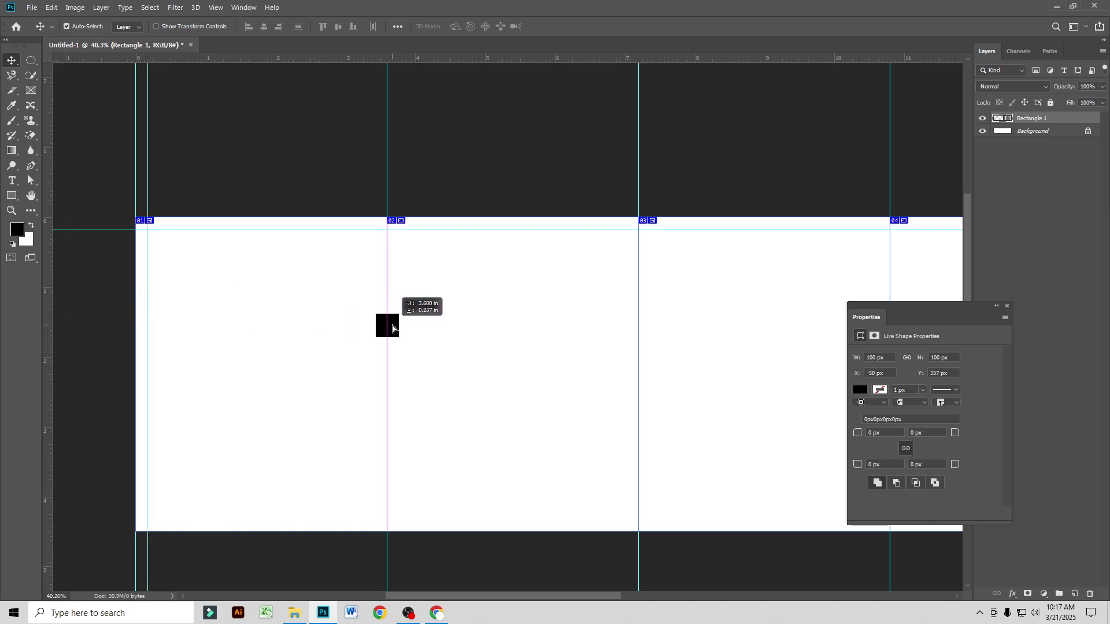
Step: Add vertical guides along both sides of the square centred on the divider between the first and second panels
{"action": "scroll", "coordinate": [393, 325], "scroll_direction": "up", "scroll_amount": 1}
{"action": "scroll", "coordinate": [390, 345], "scroll_direction": "up", "scroll_amount": 1}
{"action": "left_click_drag", "start_coordinate": [461, 322], "coordinate": [285, 208]}
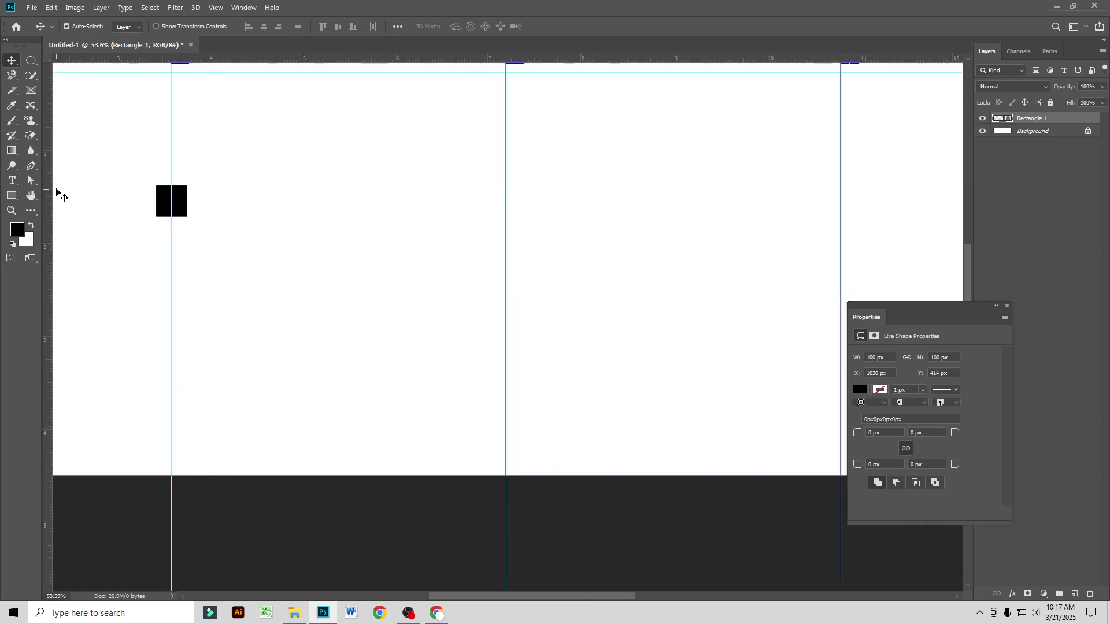
{"action": "left_click_drag", "start_coordinate": [49, 194], "coordinate": [157, 210]}
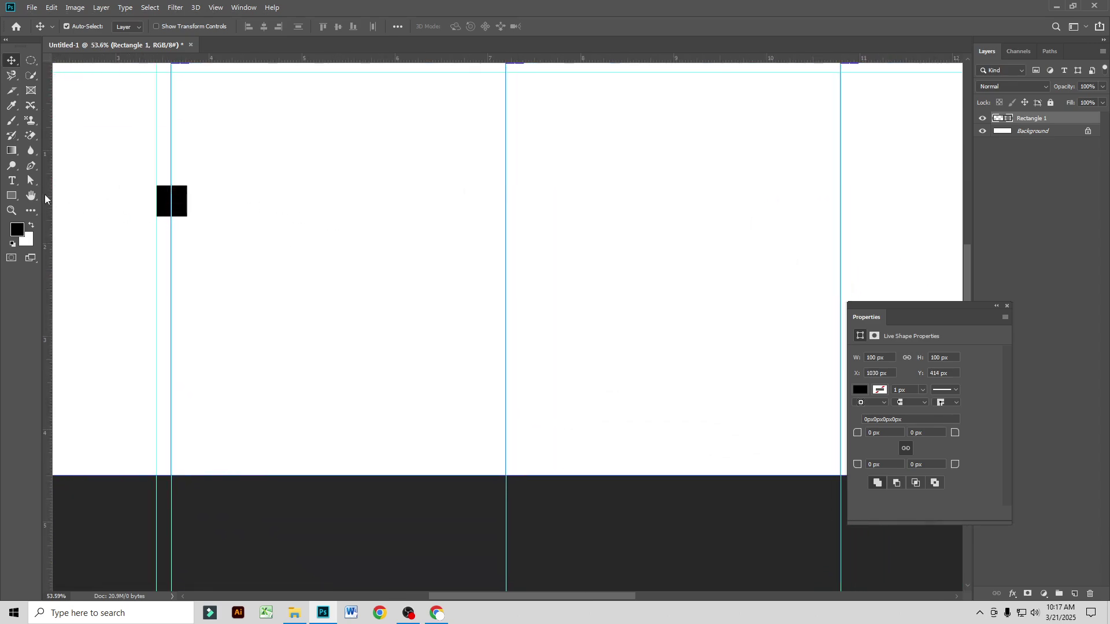
{"action": "left_click_drag", "start_coordinate": [45, 198], "coordinate": [262, 242]}
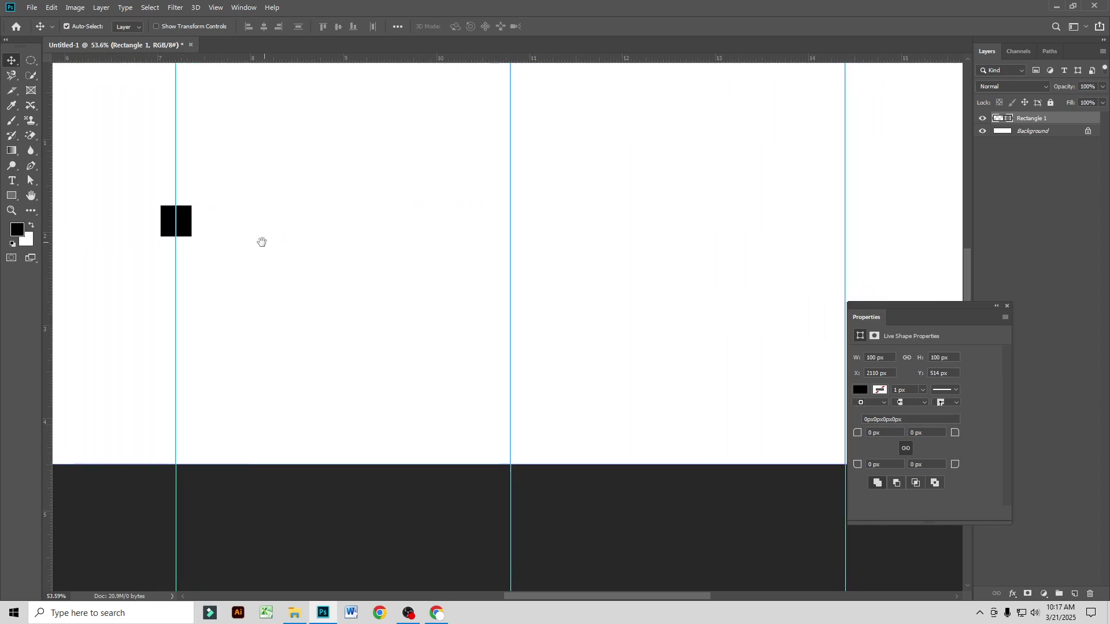
Step: Centre the square on the second, third and fourth panel dividers, adding vertical guides along both its sides at each
{"action": "left_click_drag", "start_coordinate": [47, 224], "coordinate": [193, 227]}
{"action": "left_click_drag", "start_coordinate": [187, 230], "coordinate": [132, 156]}
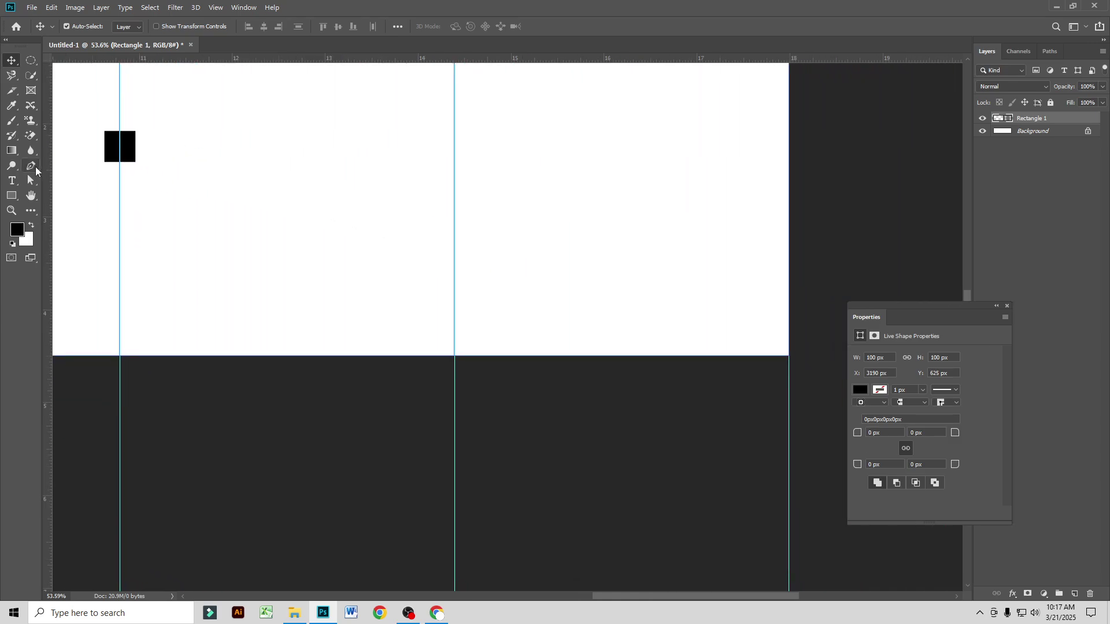
{"action": "left_click_drag", "start_coordinate": [48, 170], "coordinate": [464, 203]}
{"action": "left_click_drag", "start_coordinate": [52, 189], "coordinate": [800, 247]}
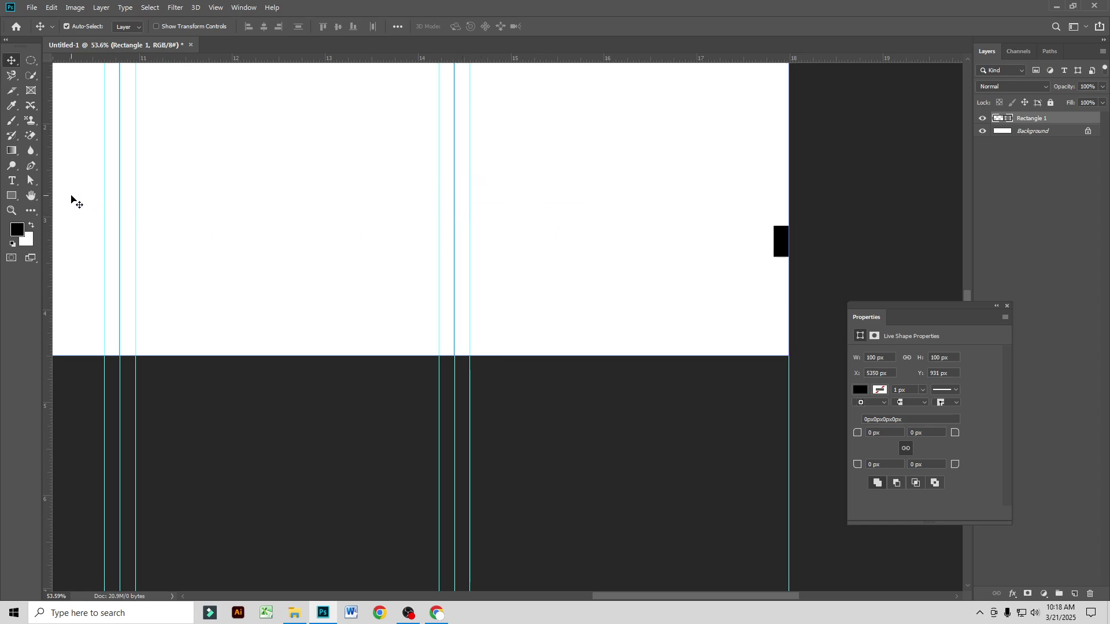
Step: Add 50 px margin guides inside the canvas's right and bottom edges, using the square centred on each edge as the spacer
{"action": "left_click_drag", "start_coordinate": [48, 195], "coordinate": [296, 346]}
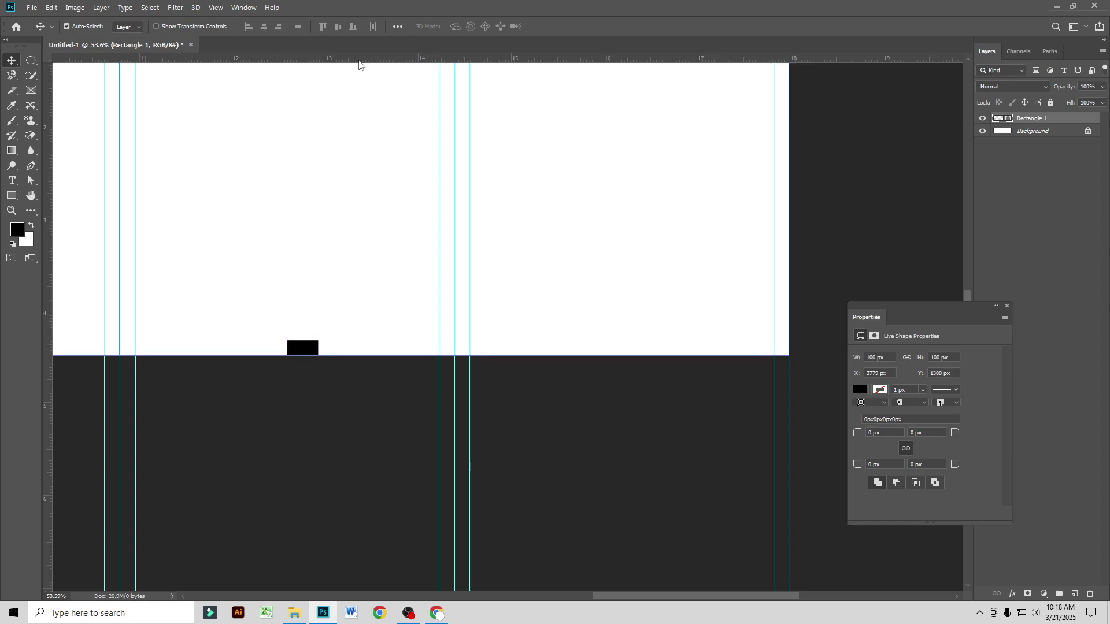
{"action": "left_click_drag", "start_coordinate": [359, 60], "coordinate": [318, 341]}
{"action": "key", "text": "ctrl+minus"}
{"action": "key", "text": "ctrl+minus"}
{"action": "key", "text": "ctrl+minus"}
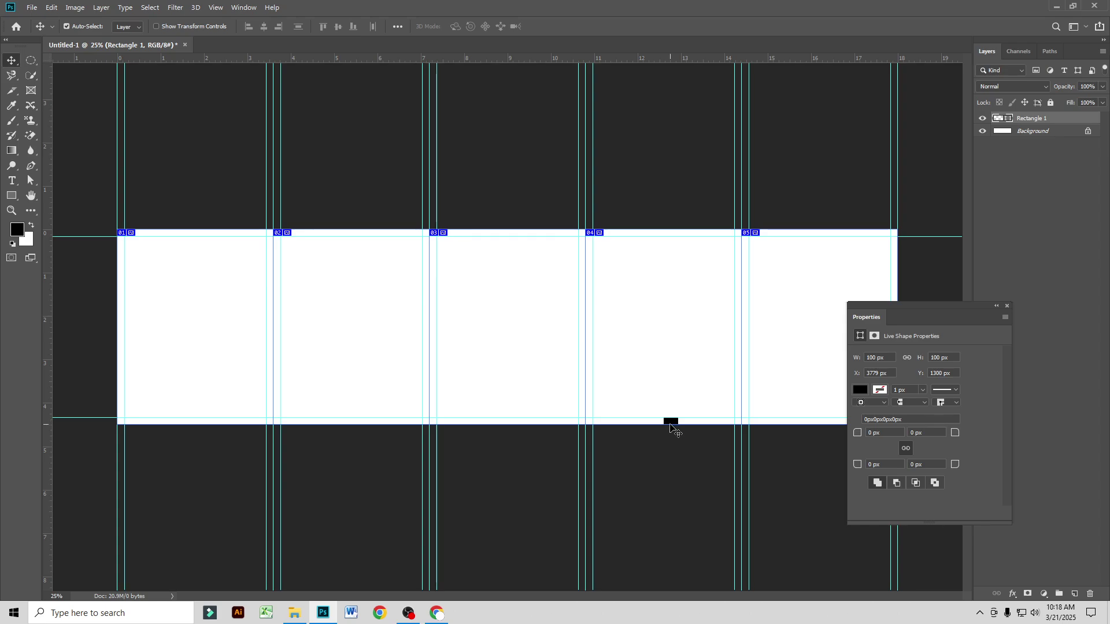
Step: Delete the spacer square and close the Properties panel
{"action": "left_click_drag", "start_coordinate": [670, 427], "coordinate": [482, 338]}
{"action": "key", "text": "Delete"}
{"action": "key", "text": "ctrl+plus"}
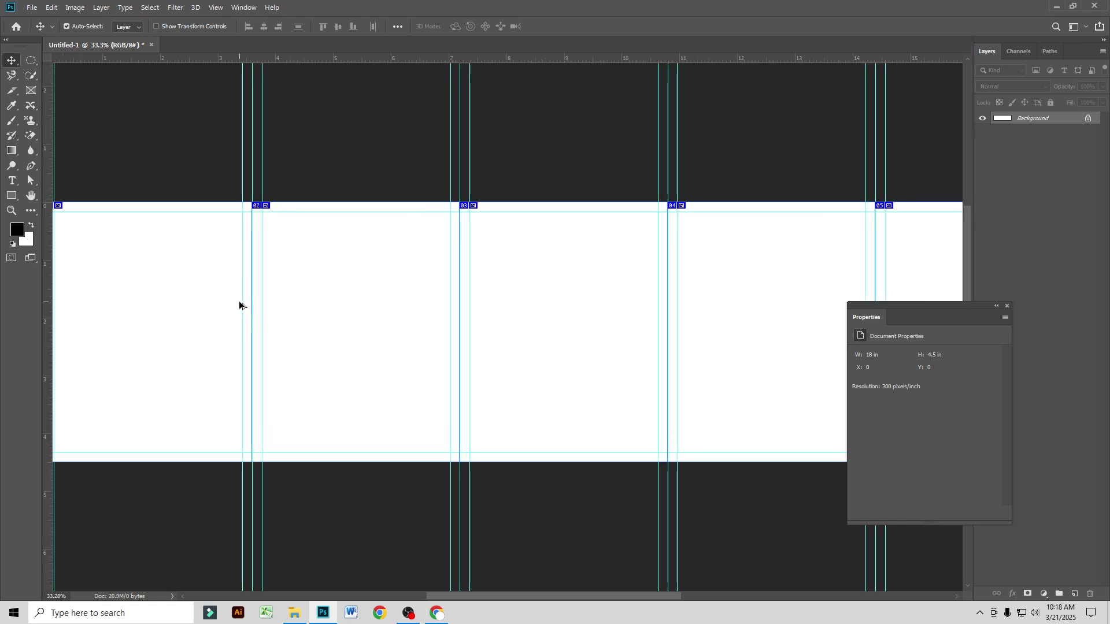
{"action": "left_click_drag", "start_coordinate": [239, 302], "coordinate": [391, 265]}
{"action": "scroll", "coordinate": [536, 254], "scroll_direction": "up", "scroll_amount": 3}
{"action": "scroll", "coordinate": [348, 261], "scroll_direction": "up", "scroll_amount": 1}
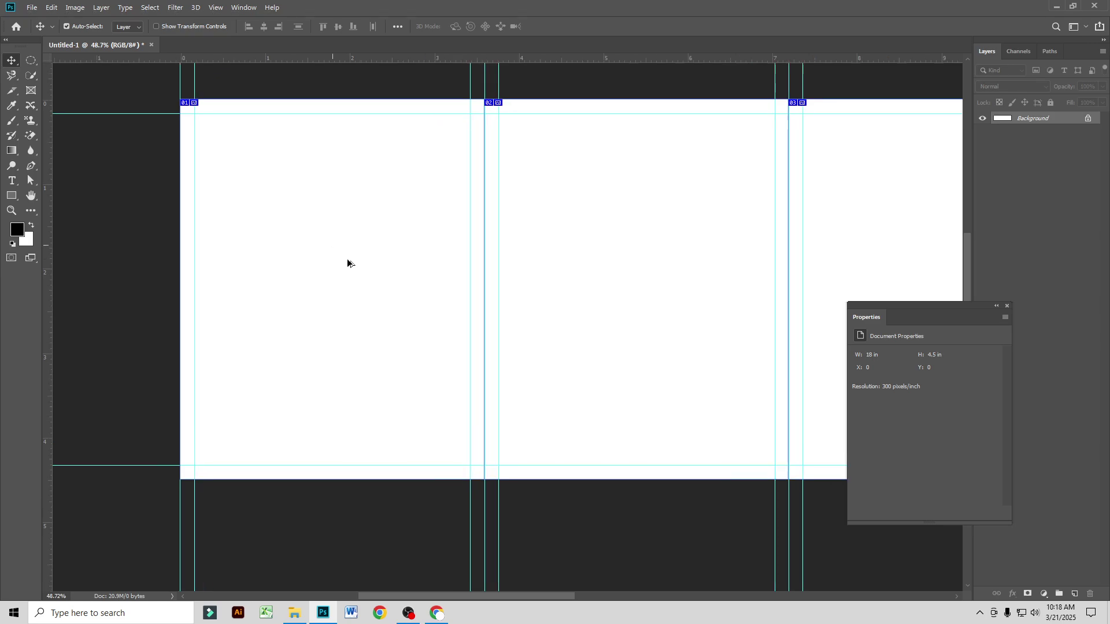
{"action": "scroll", "coordinate": [350, 272], "scroll_direction": "up", "scroll_amount": 1}
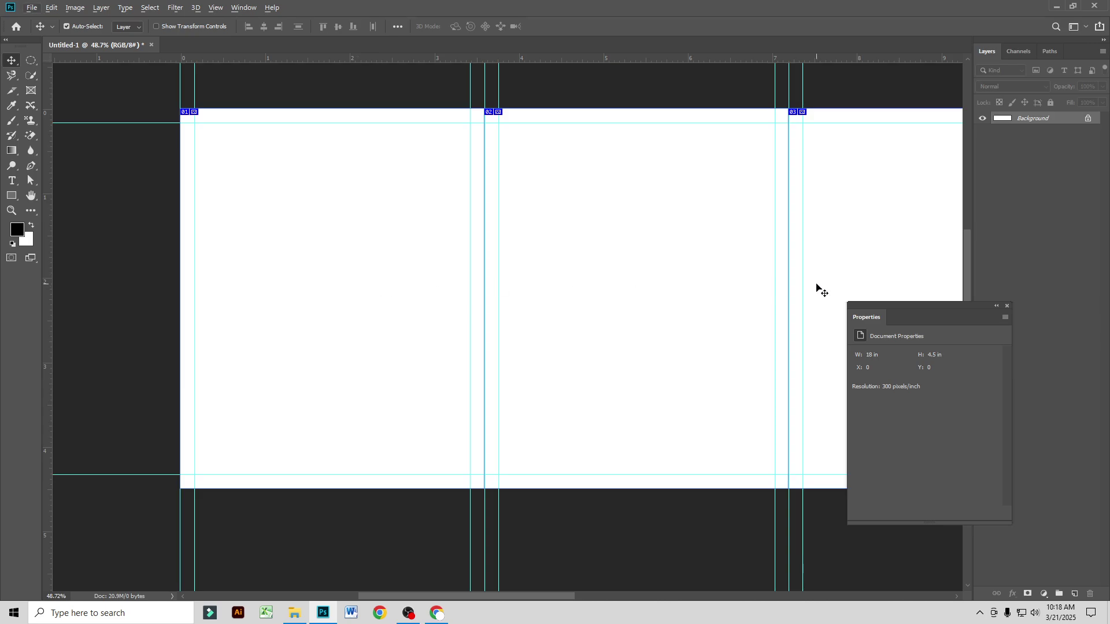
{"action": "left_click", "coordinate": [1006, 306]}
Step: Examine the column, divider and margin guides across all five carousel panels
{"action": "scroll", "coordinate": [527, 297], "scroll_direction": "down", "scroll_amount": 2}
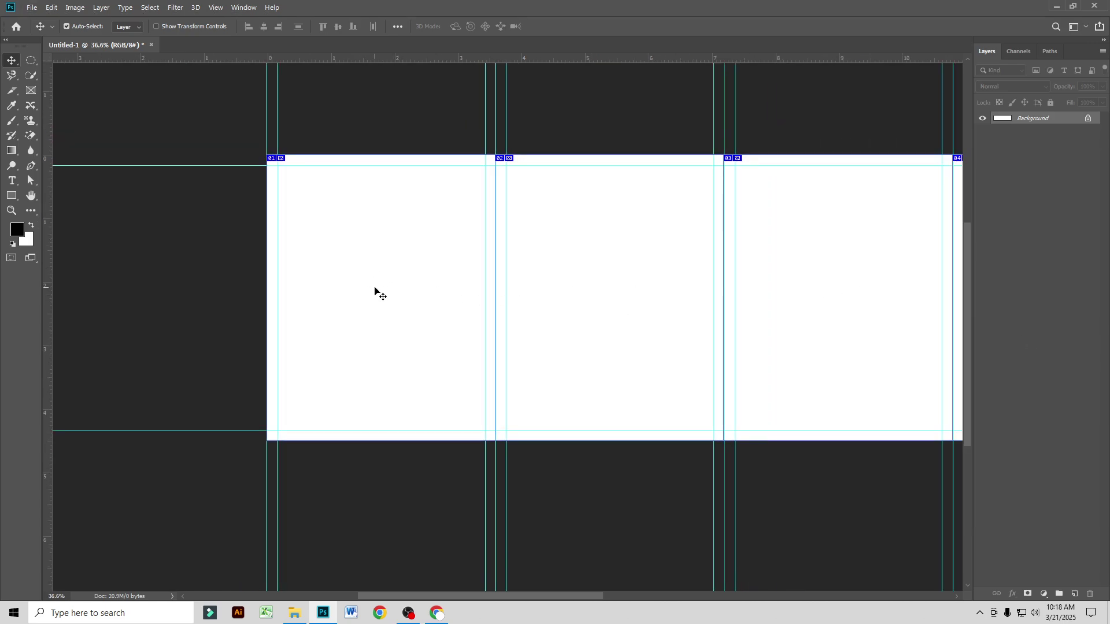
{"action": "left_click_drag", "start_coordinate": [916, 271], "coordinate": [426, 272]}
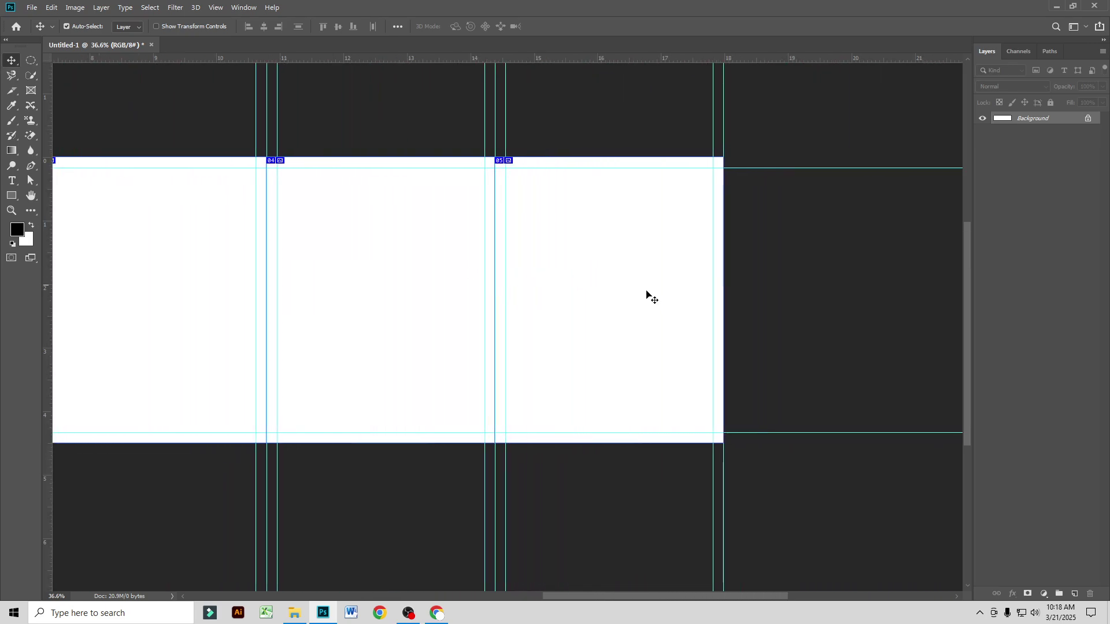
{"action": "scroll", "coordinate": [492, 313], "scroll_direction": "down", "scroll_amount": 1}
{"action": "left_click_drag", "start_coordinate": [317, 292], "coordinate": [538, 292]}
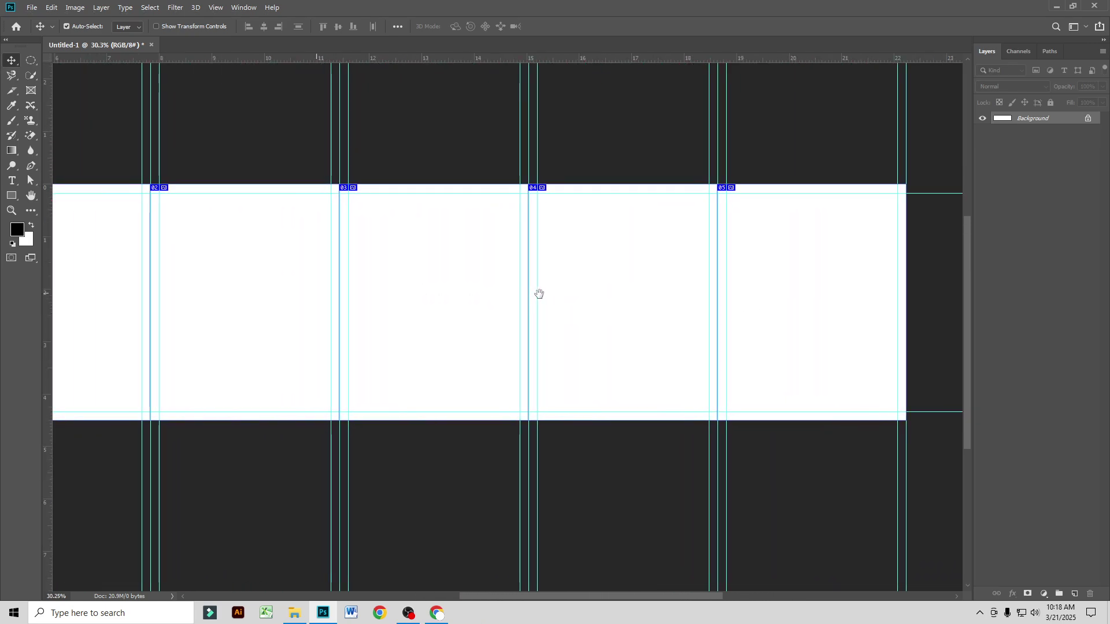
{"action": "scroll", "coordinate": [558, 301], "scroll_direction": "up", "scroll_amount": 1}
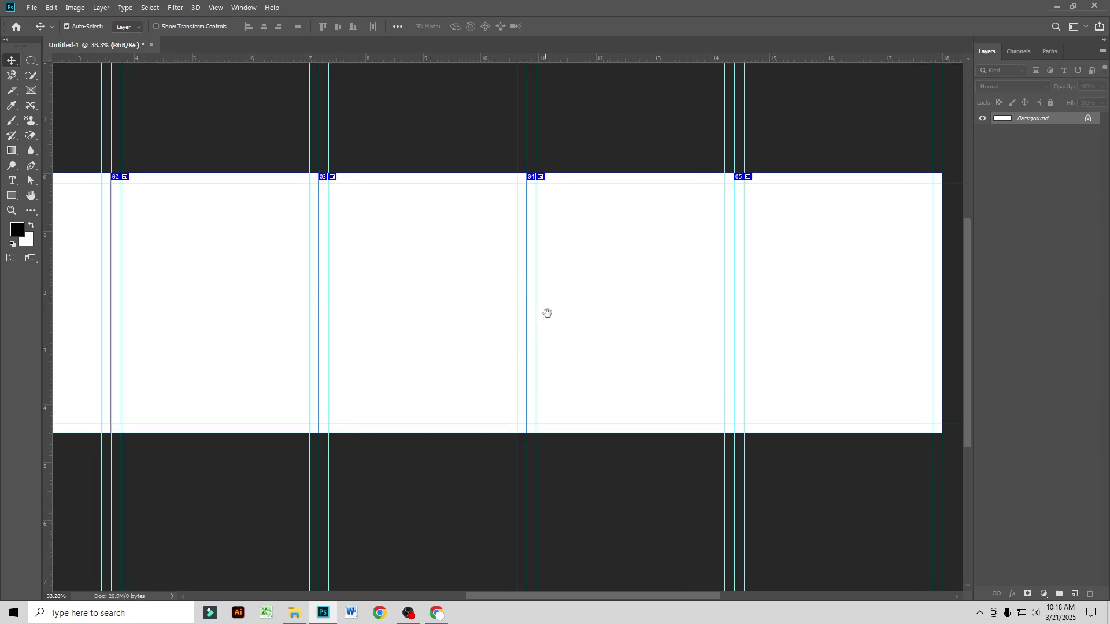
{"action": "left_click_drag", "start_coordinate": [547, 312], "coordinate": [566, 312]}
{"action": "left_click_drag", "start_coordinate": [212, 291], "coordinate": [532, 303]}
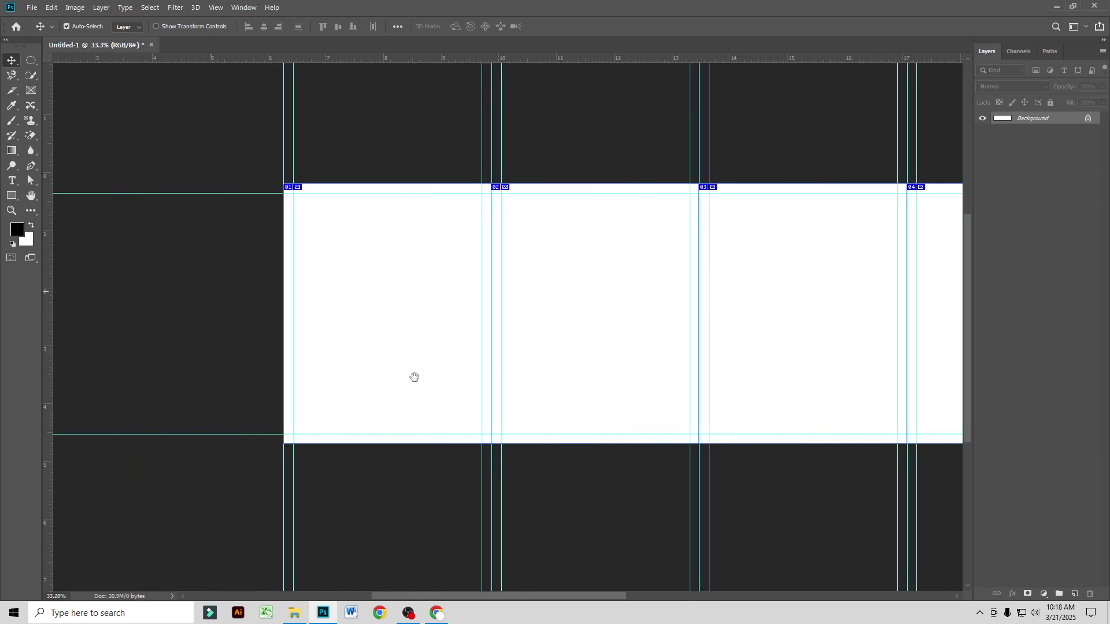
{"action": "scroll", "coordinate": [414, 378], "scroll_direction": "up", "scroll_amount": 2}
{"action": "left_click_drag", "start_coordinate": [469, 392], "coordinate": [401, 349]}
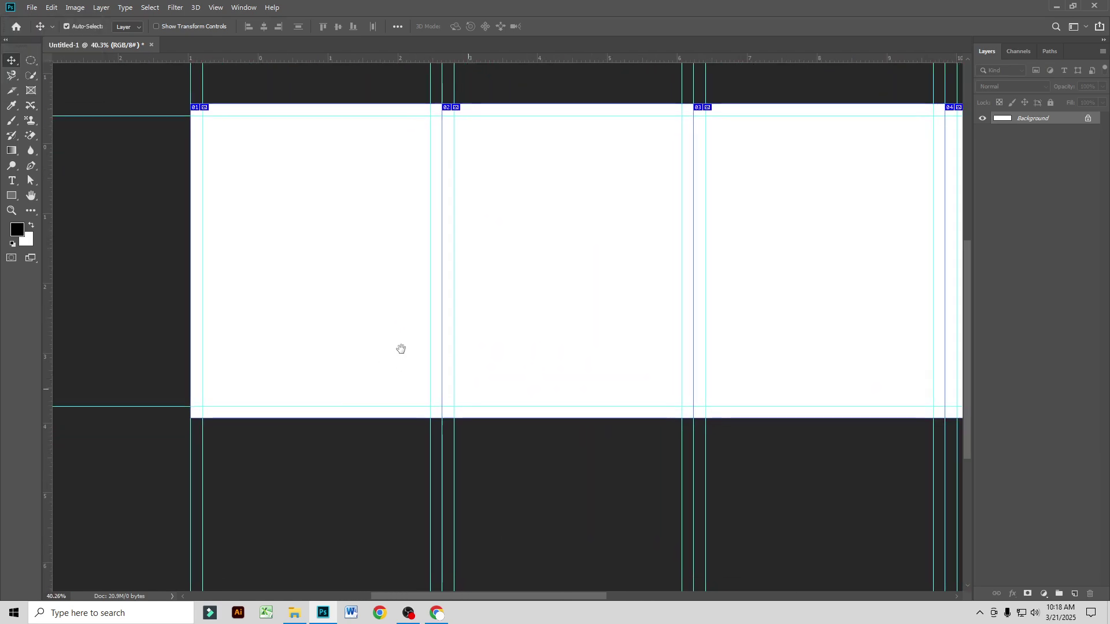
{"action": "scroll", "coordinate": [330, 300], "scroll_direction": "up", "scroll_amount": 1}
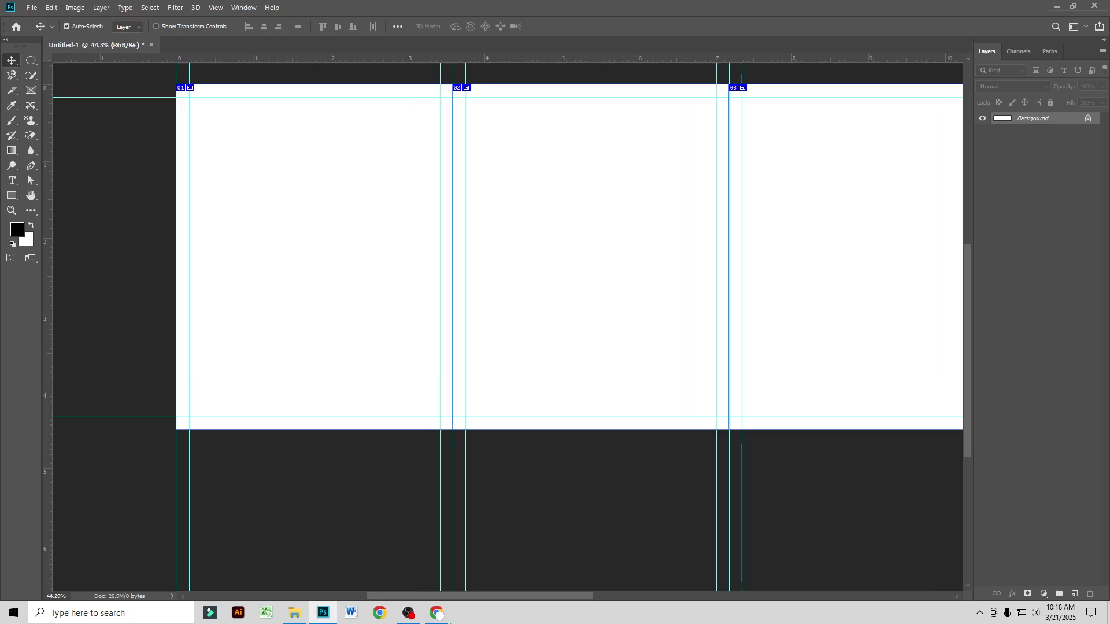
Step: Switch to File Explorer and go back from the images folder to the Ninja folder
{"action": "left_click", "coordinate": [266, 612]}
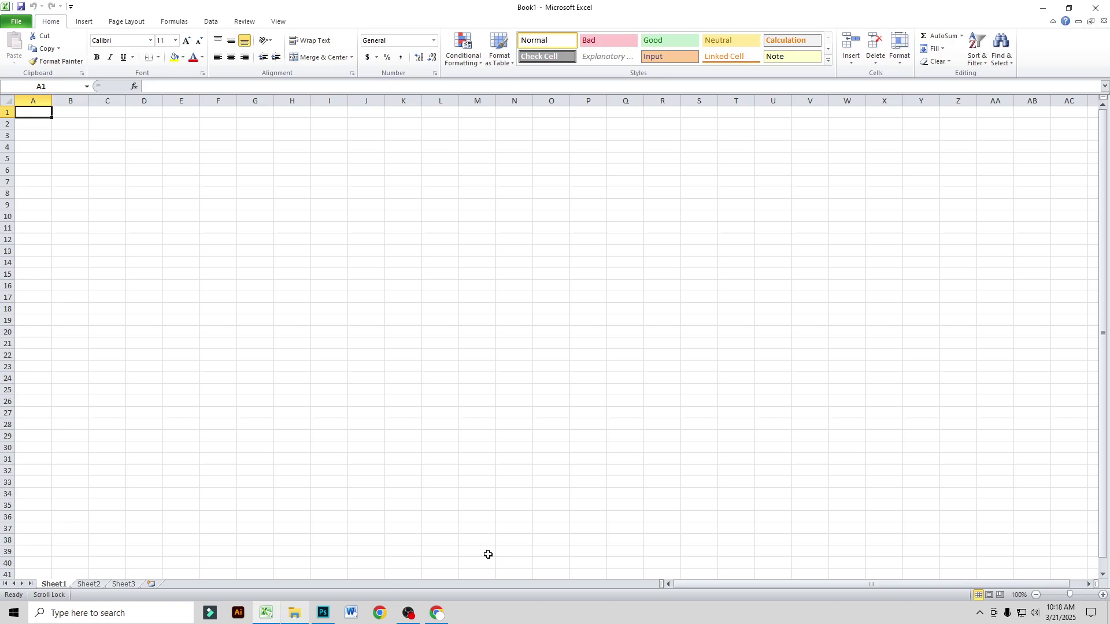
{"action": "left_click", "coordinate": [1095, 7]}
{"action": "left_click", "coordinate": [299, 615]}
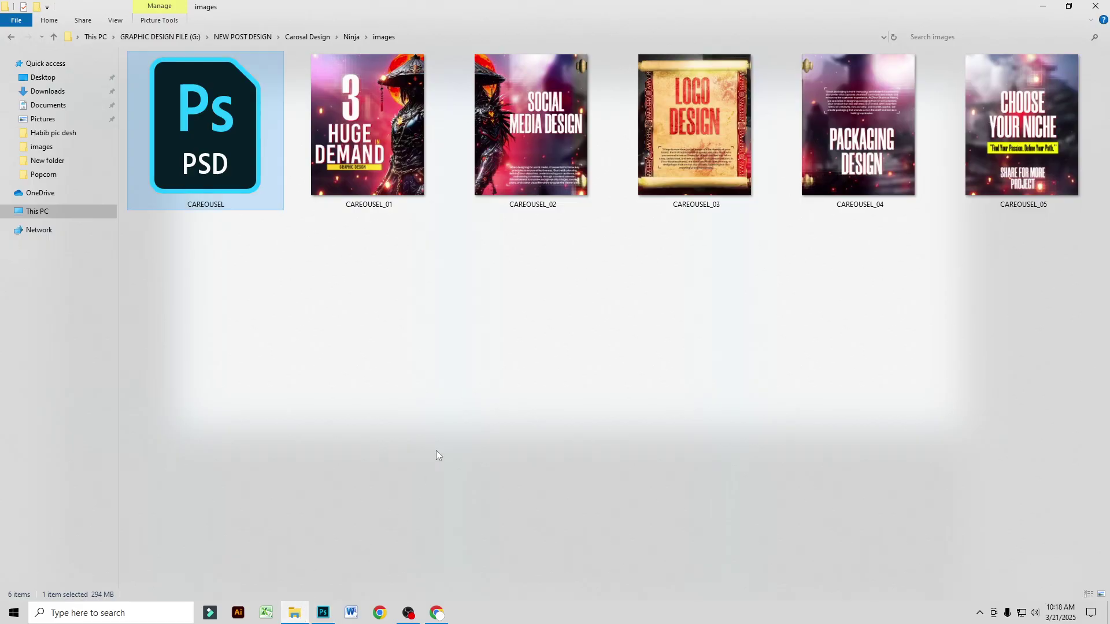
{"action": "left_click", "coordinate": [11, 36]}
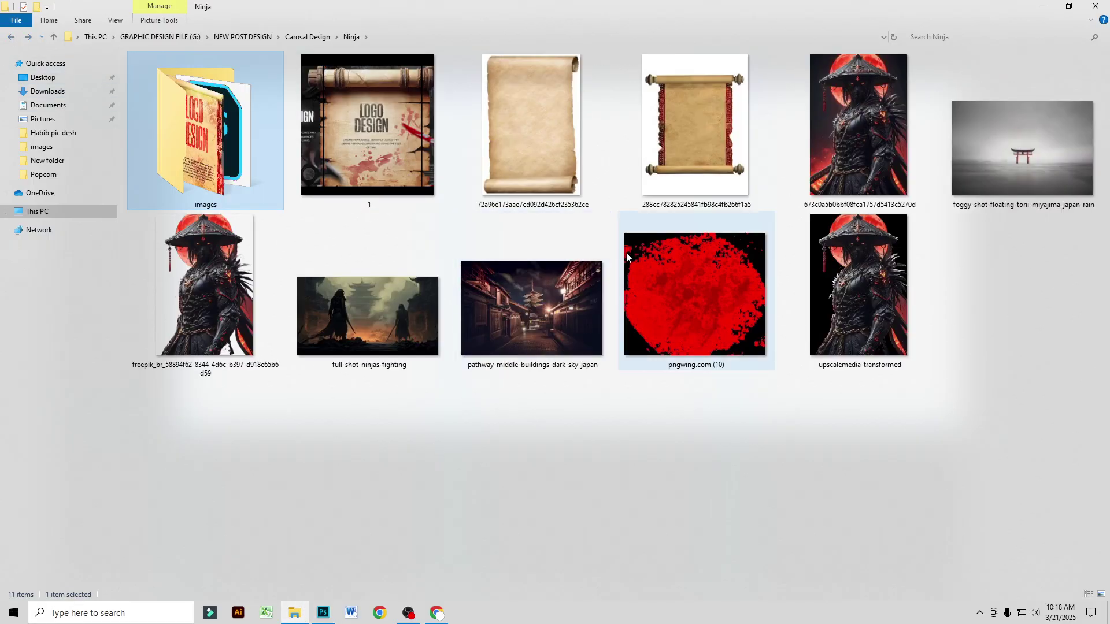
Step: Preview the ninja warrior's original JPG, its background-removed PNG and the upscalemedia-transformed PNG at full view
{"action": "left_click", "coordinate": [875, 161]}
{"action": "double_click", "coordinate": [877, 157]}
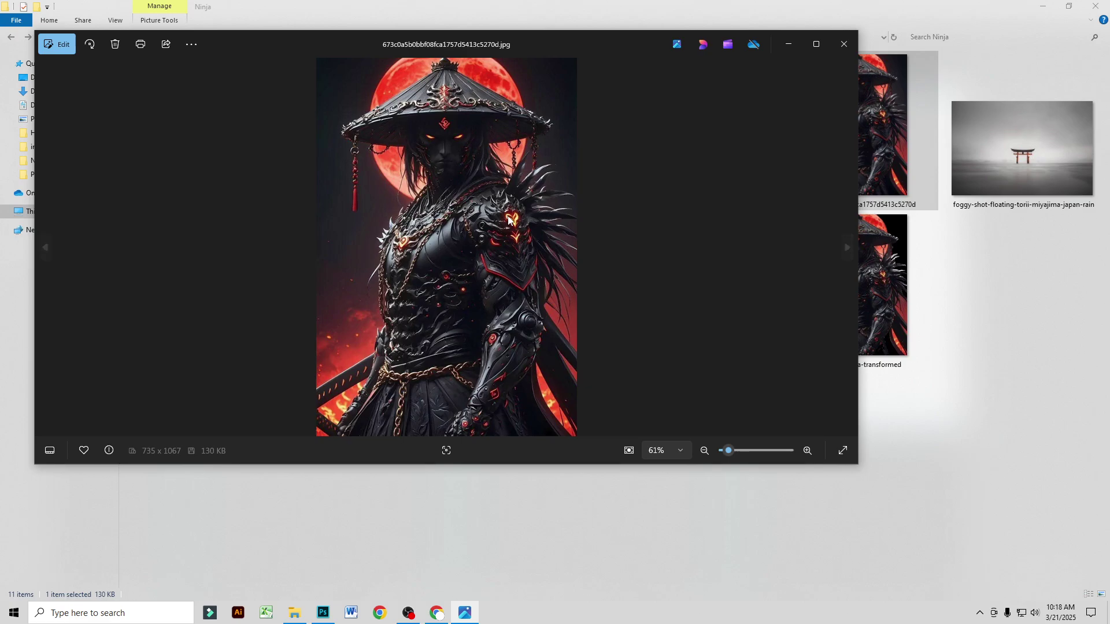
{"action": "left_click", "coordinate": [844, 36]}
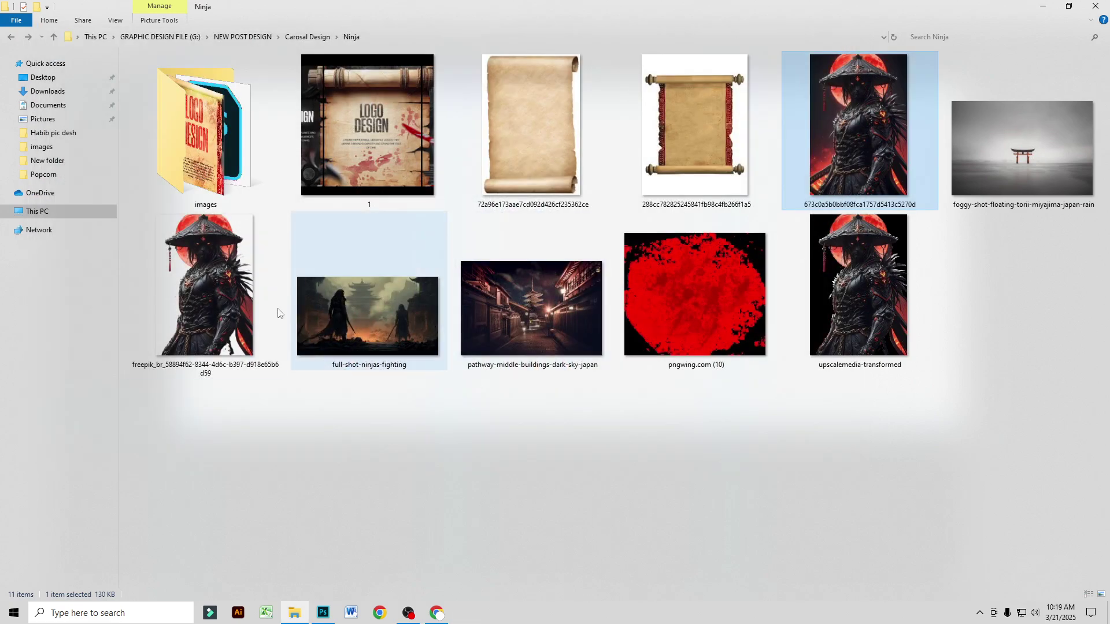
{"action": "left_click", "coordinate": [237, 289]}
{"action": "double_click", "coordinate": [238, 289]}
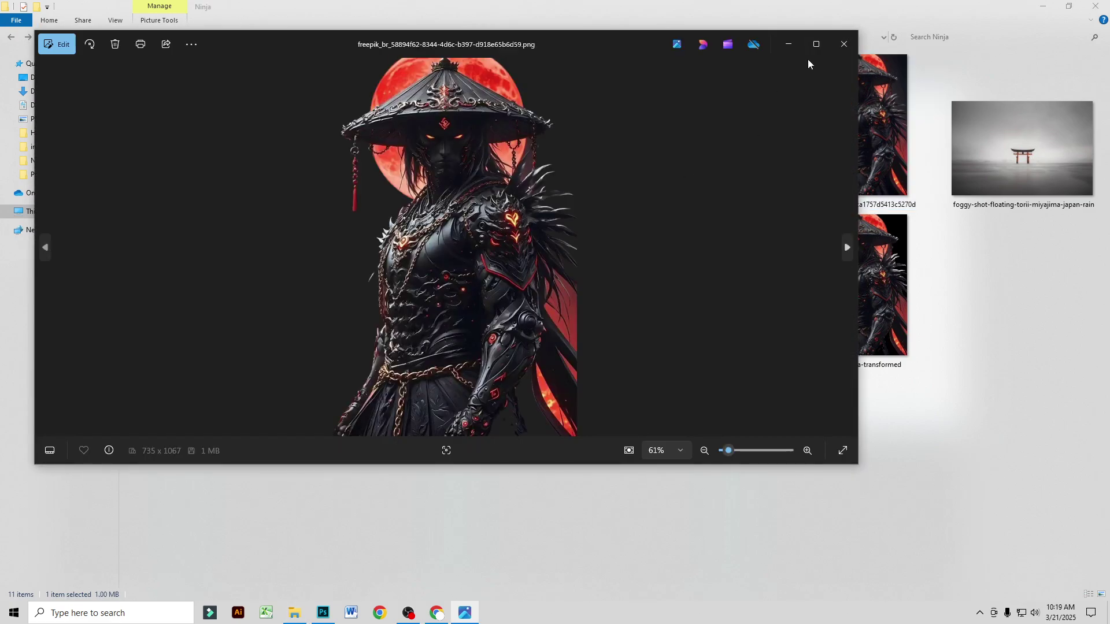
{"action": "left_click", "coordinate": [809, 53]}
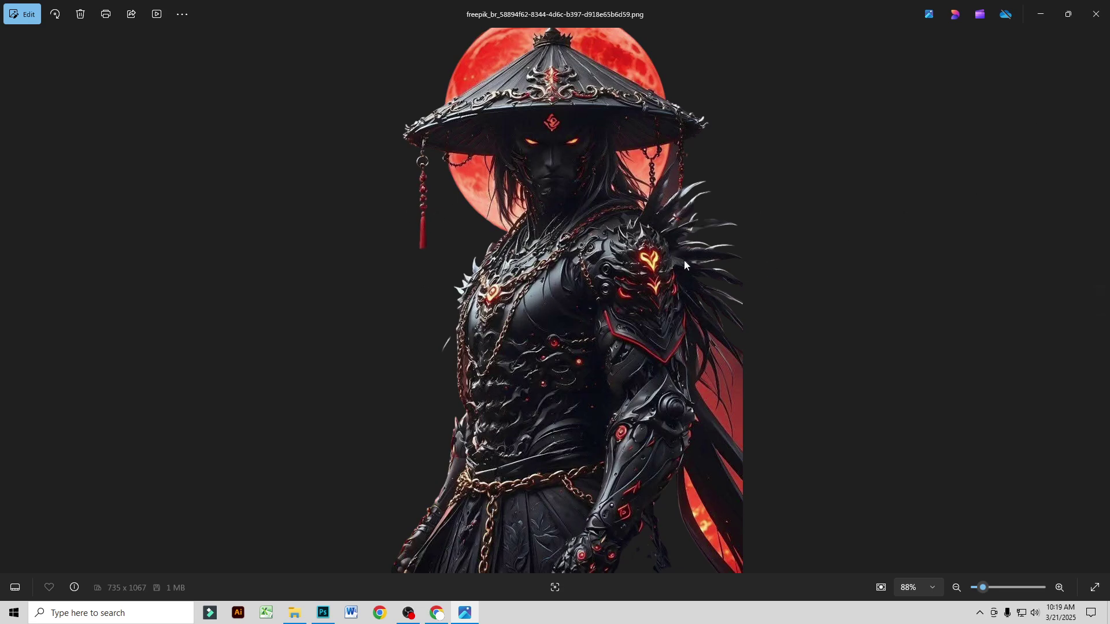
{"action": "left_click", "coordinate": [1096, 14]}
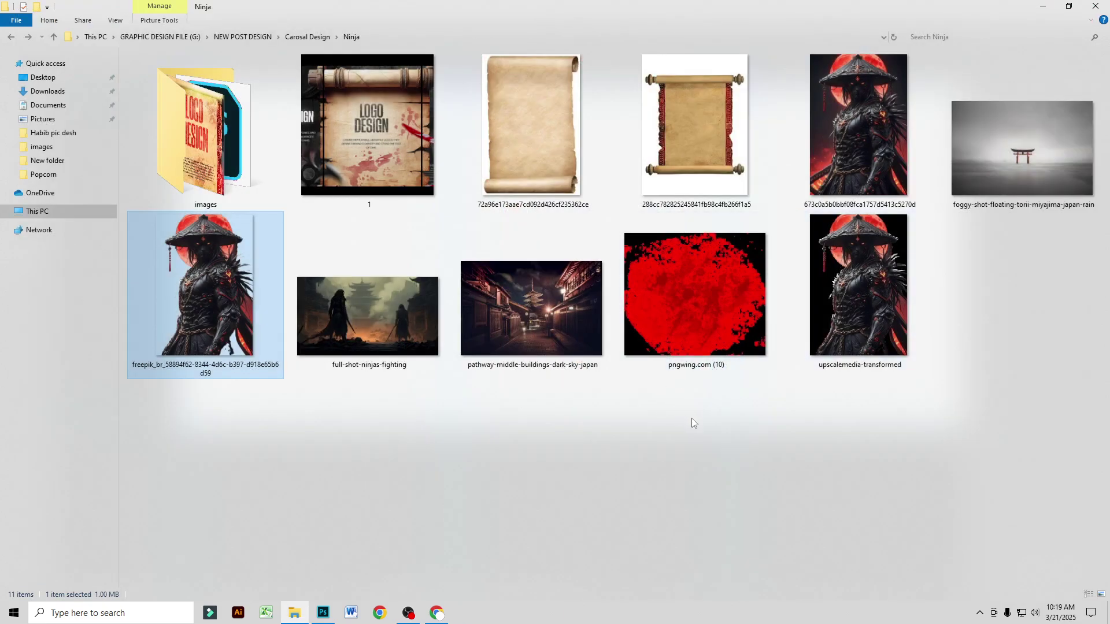
{"action": "double_click", "coordinate": [858, 289]}
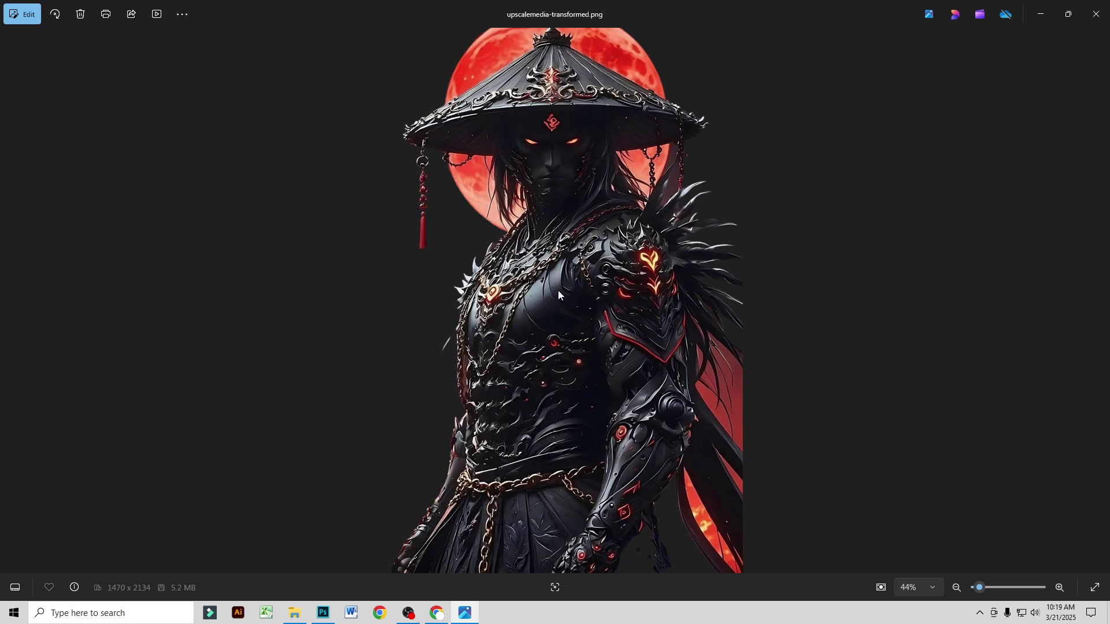
{"action": "left_click", "coordinate": [1096, 13]}
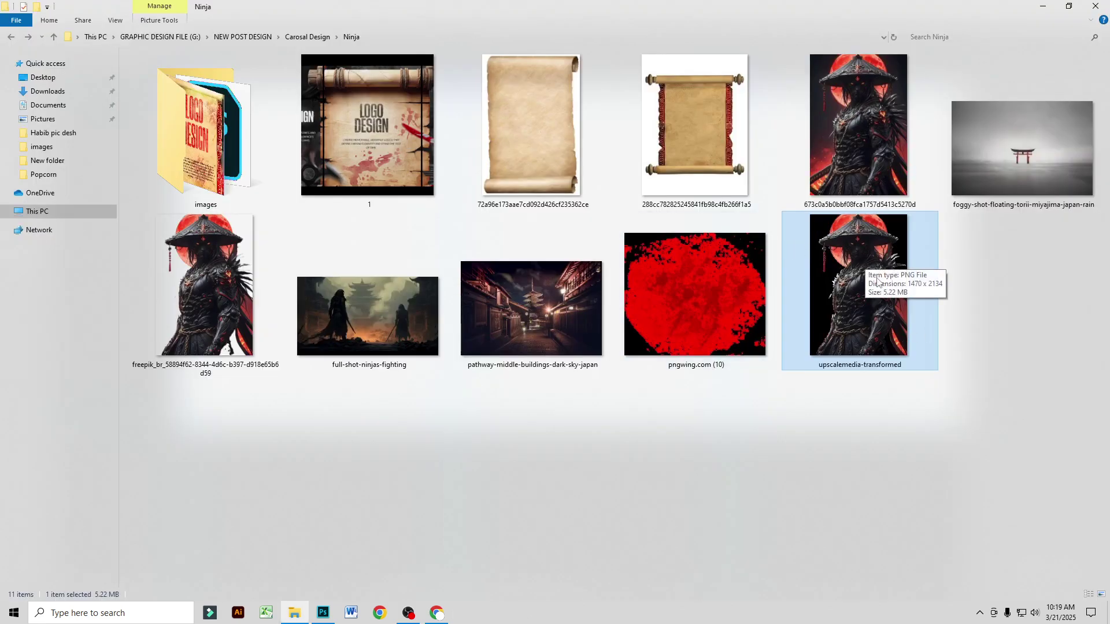
Step: Place the upscalemedia-transformed image in the Photoshop document across the first two panels, centred at X 1030 px and Y 675 px
{"action": "left_click_drag", "start_coordinate": [876, 280], "coordinate": [374, 263]}
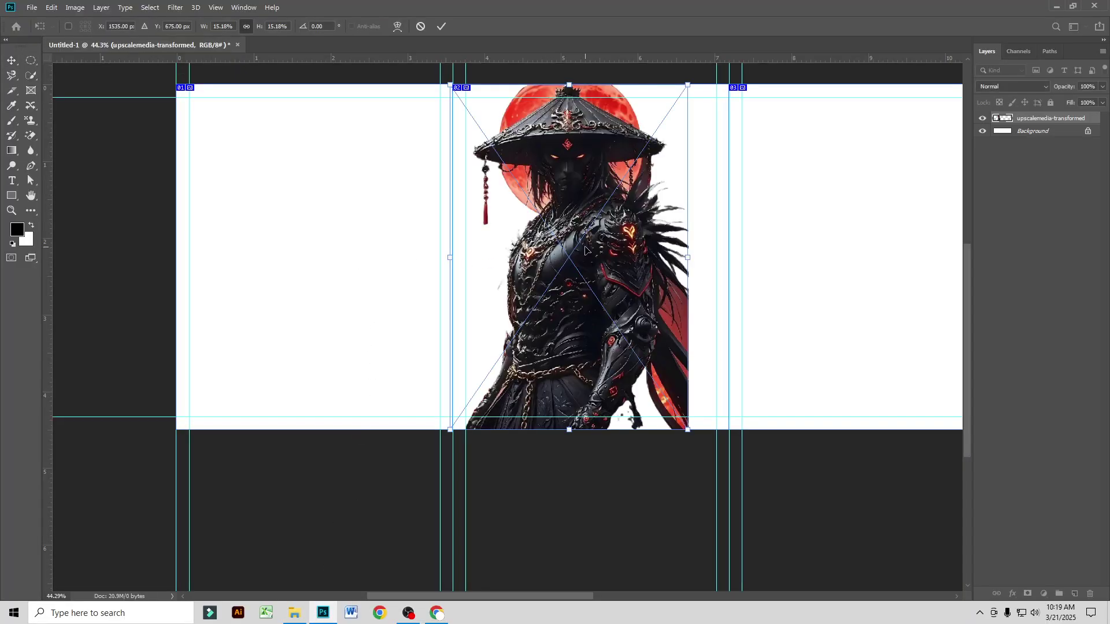
{"action": "left_click_drag", "start_coordinate": [585, 250], "coordinate": [449, 245]}
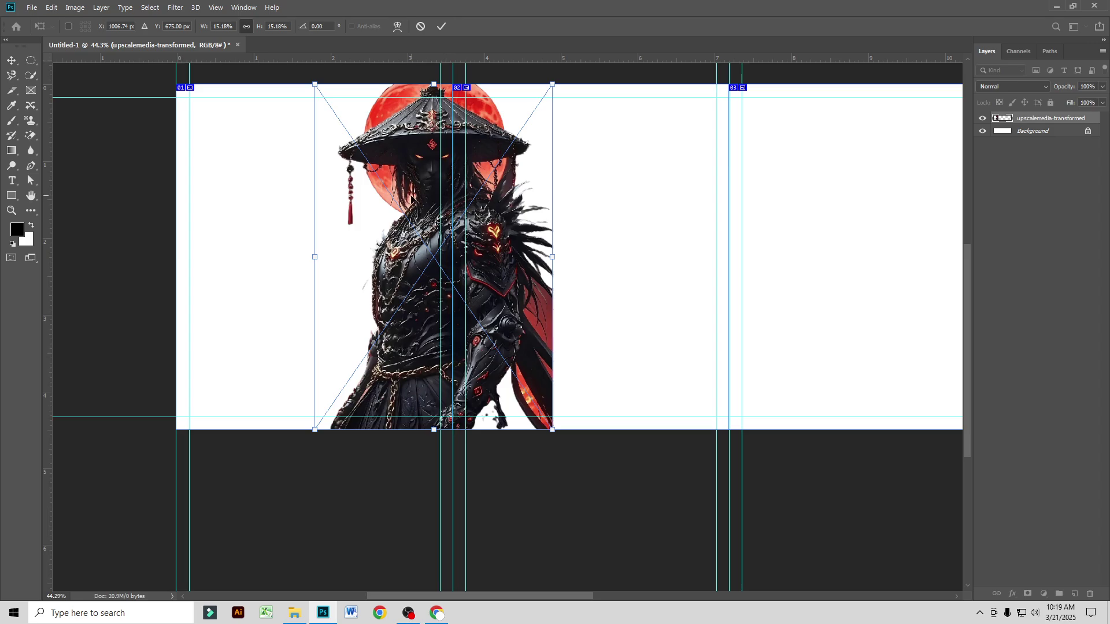
{"action": "left_click_drag", "start_coordinate": [411, 198], "coordinate": [417, 199]}
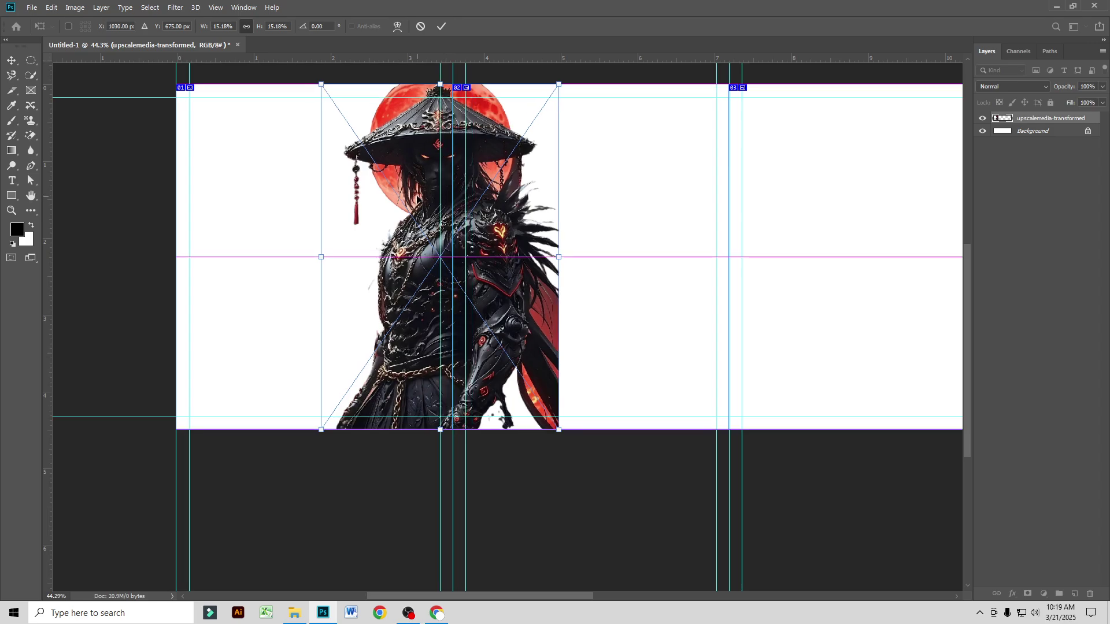
{"action": "scroll", "coordinate": [454, 174], "scroll_direction": "up", "scroll_amount": 1}
{"action": "key", "text": "alt+space"}
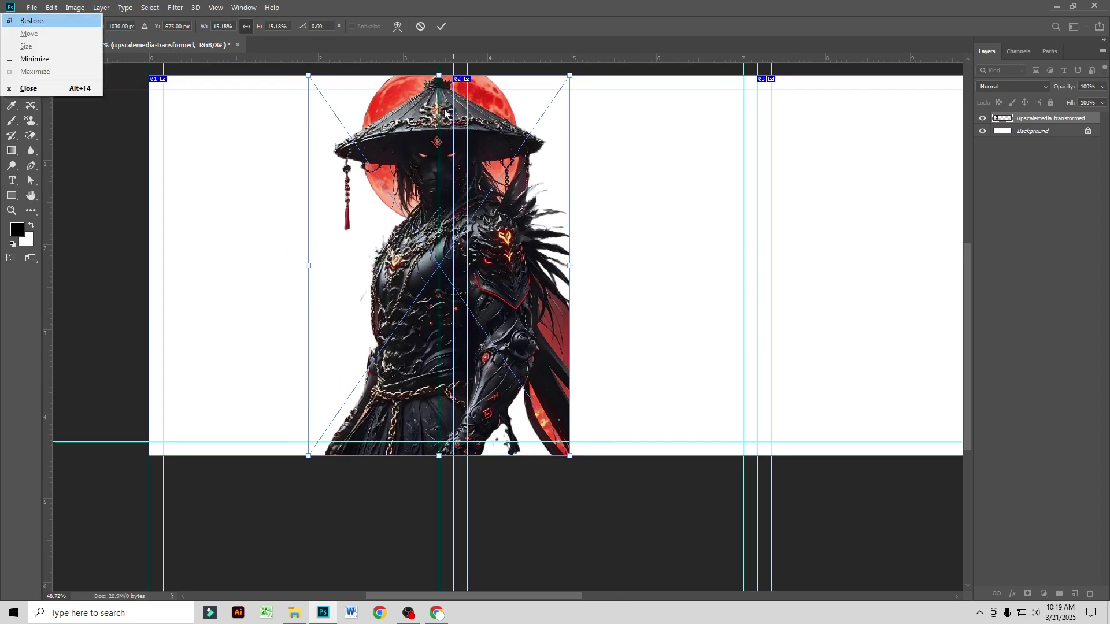
{"action": "left_click", "coordinate": [441, 26]}
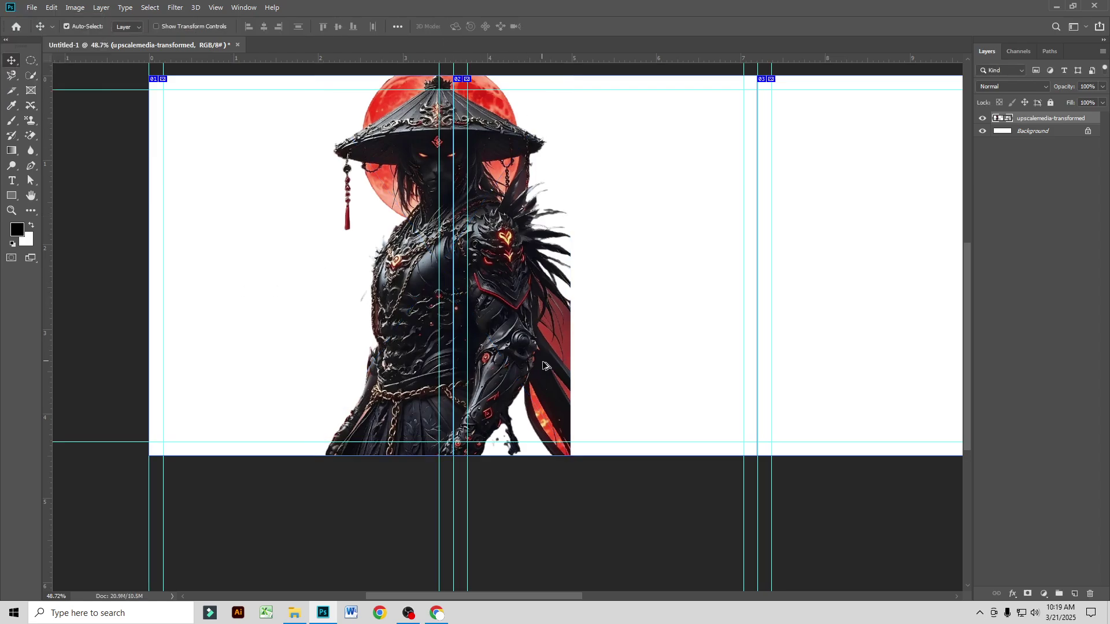
{"action": "scroll", "coordinate": [575, 386], "scroll_direction": "up", "scroll_amount": 5}
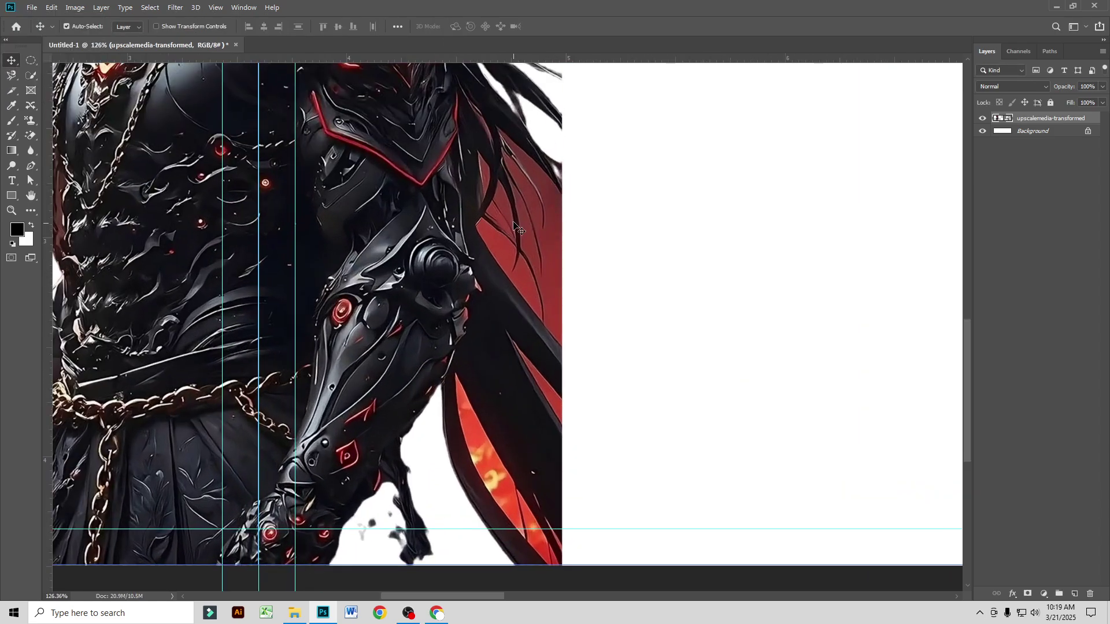
Step: Choose the Background Eraser tool and rasterize the upscalemedia-transformed warrior layer
{"action": "scroll", "coordinate": [523, 268], "scroll_direction": "down", "scroll_amount": 4}
{"action": "scroll", "coordinate": [523, 275], "scroll_direction": "down", "scroll_amount": 2}
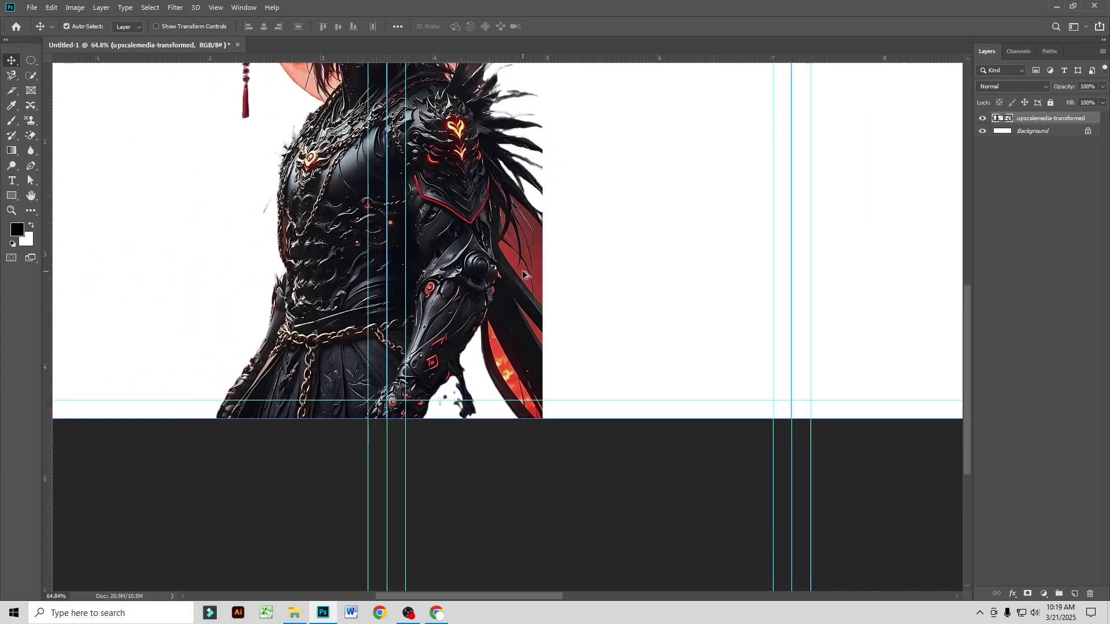
{"action": "left_click", "coordinate": [31, 135]}
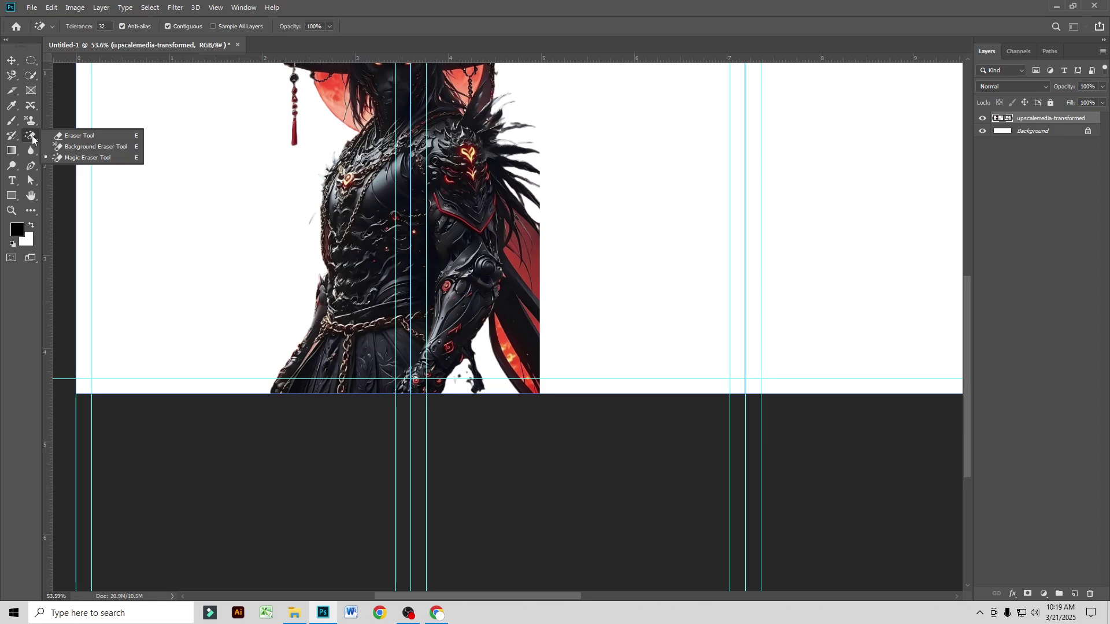
{"action": "left_click", "coordinate": [93, 147]}
{"action": "scroll", "coordinate": [544, 267], "scroll_direction": "up", "scroll_amount": 3}
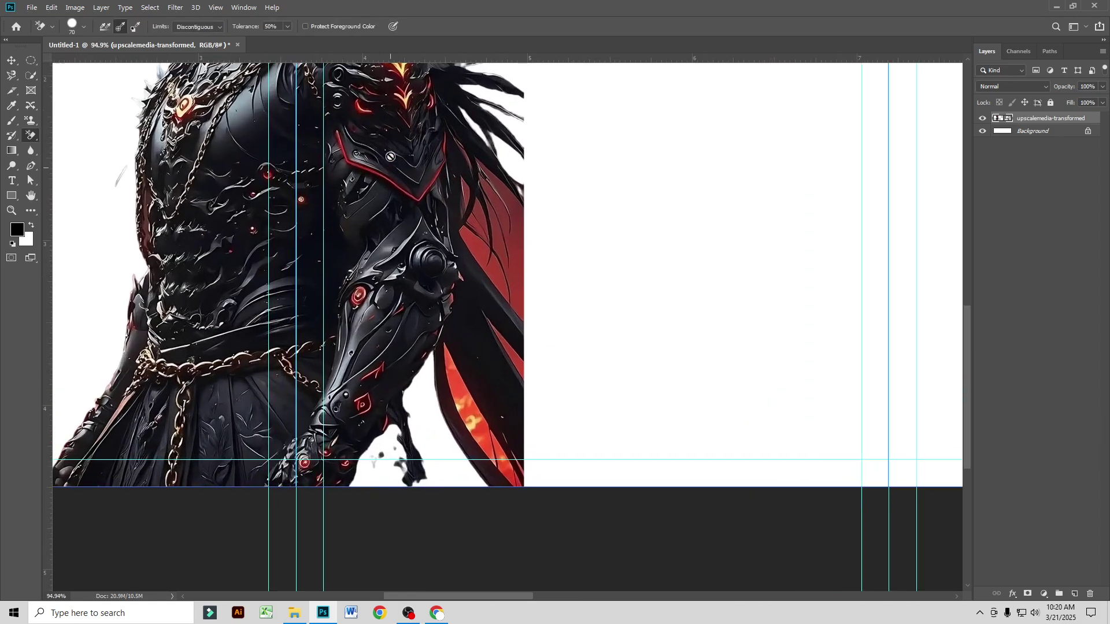
{"action": "right_click", "coordinate": [1047, 124]}
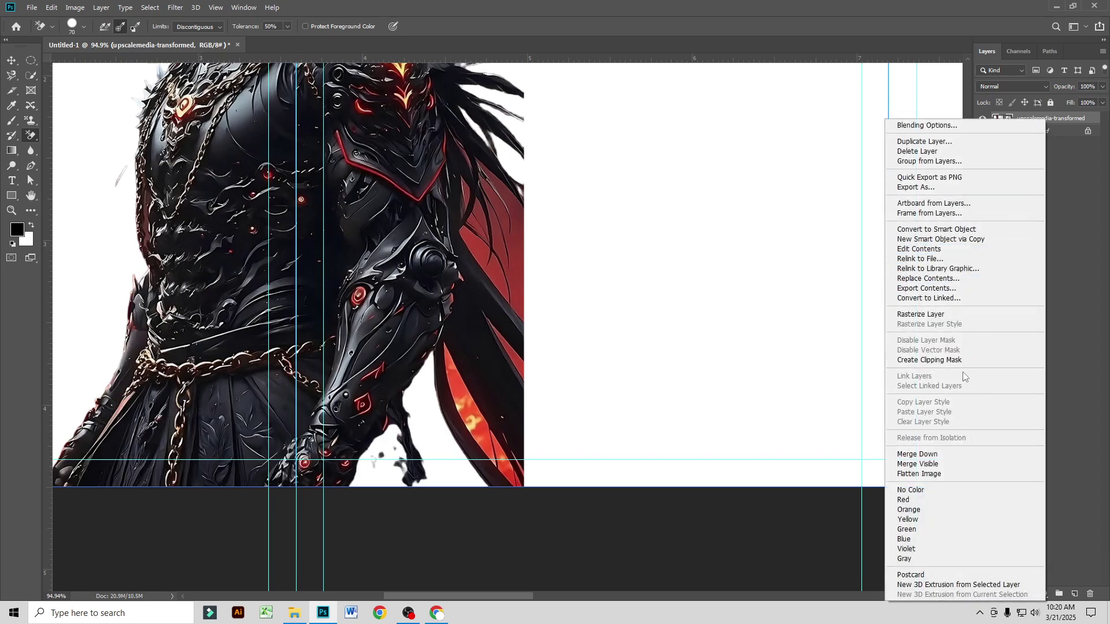
{"action": "left_click", "coordinate": [911, 315]}
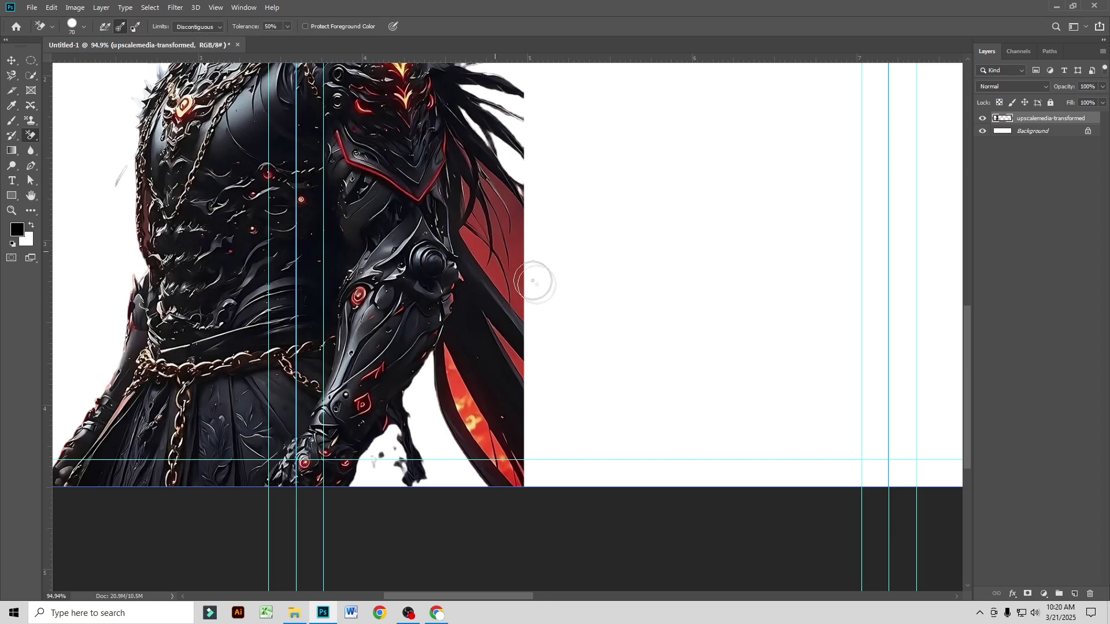
Step: Erase the red areas between the warrior's cape folds with the Background Eraser at size 70, Discontiguous limits and 50% tolerance
{"action": "mouse_move", "coordinate": [533, 279]}
{"action": "left_mouse_down"}
{"action": "mouse_move", "coordinate": [517, 220]}
{"action": "mouse_move", "coordinate": [493, 178]}
{"action": "mouse_move", "coordinate": [517, 238]}
{"action": "mouse_move", "coordinate": [486, 182]}
{"action": "mouse_move", "coordinate": [498, 258]}
{"action": "mouse_move", "coordinate": [466, 212]}
{"action": "mouse_move", "coordinate": [471, 203]}
{"action": "mouse_move", "coordinate": [497, 276]}
{"action": "mouse_move", "coordinate": [571, 349]}
{"action": "mouse_move", "coordinate": [540, 326]}
{"action": "mouse_move", "coordinate": [539, 341]}
{"action": "mouse_move", "coordinate": [528, 285]}
{"action": "mouse_move", "coordinate": [549, 408]}
{"action": "mouse_move", "coordinate": [515, 361]}
{"action": "mouse_move", "coordinate": [554, 445]}
{"action": "mouse_move", "coordinate": [519, 471]}
{"action": "mouse_move", "coordinate": [503, 464]}
{"action": "mouse_move", "coordinate": [449, 355]}
{"action": "mouse_move", "coordinate": [452, 388]}
{"action": "mouse_move", "coordinate": [464, 410]}
{"action": "mouse_move", "coordinate": [458, 383]}
{"action": "mouse_move", "coordinate": [490, 464]}
{"action": "mouse_move", "coordinate": [524, 465]}
{"action": "mouse_move", "coordinate": [529, 480]}
{"action": "mouse_move", "coordinate": [536, 358]}
{"action": "mouse_move", "coordinate": [520, 368]}
{"action": "mouse_move", "coordinate": [547, 324]}
{"action": "mouse_move", "coordinate": [516, 288]}
{"action": "mouse_move", "coordinate": [525, 226]}
{"action": "left_mouse_up"}
{"action": "scroll", "coordinate": [558, 280], "scroll_direction": "down", "scroll_amount": 5}
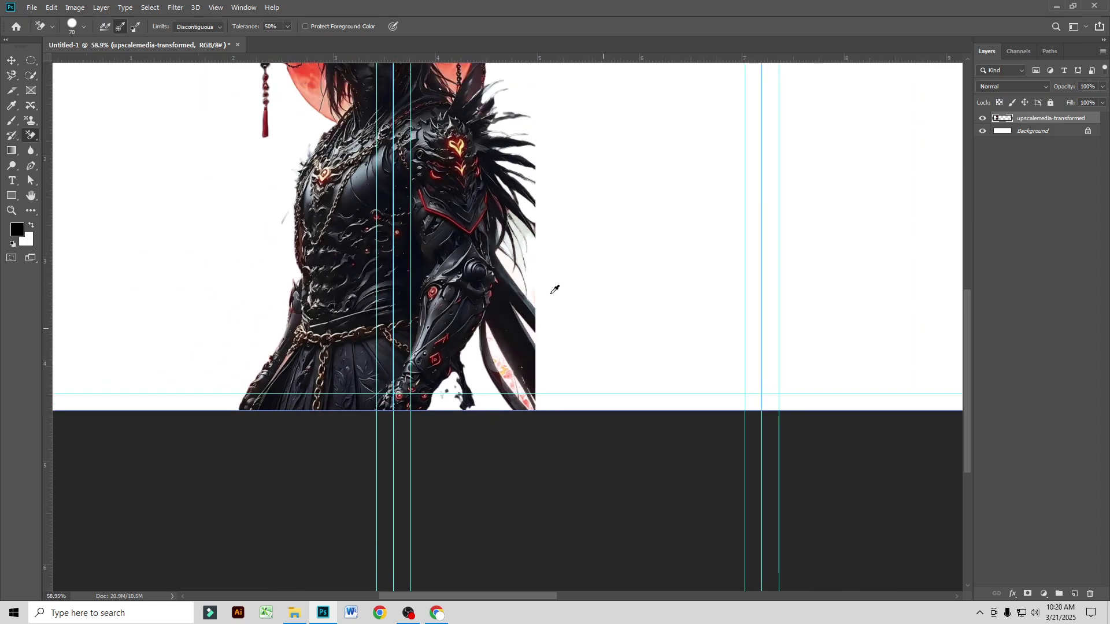
{"action": "left_click", "coordinate": [14, 60]}
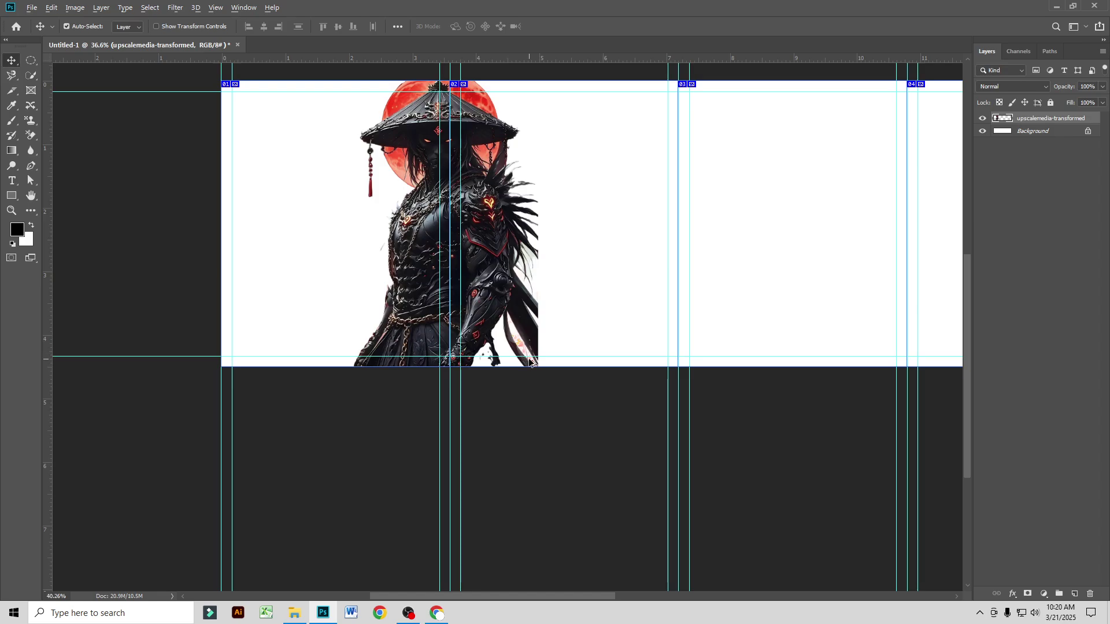
Step: Erase the leftover pink and orange patches between the lower cape folds with a reduced Eraser brush, down to size 20
{"action": "scroll", "coordinate": [531, 362], "scroll_direction": "up", "scroll_amount": 5}
{"action": "scroll", "coordinate": [530, 362], "scroll_direction": "up", "scroll_amount": 2}
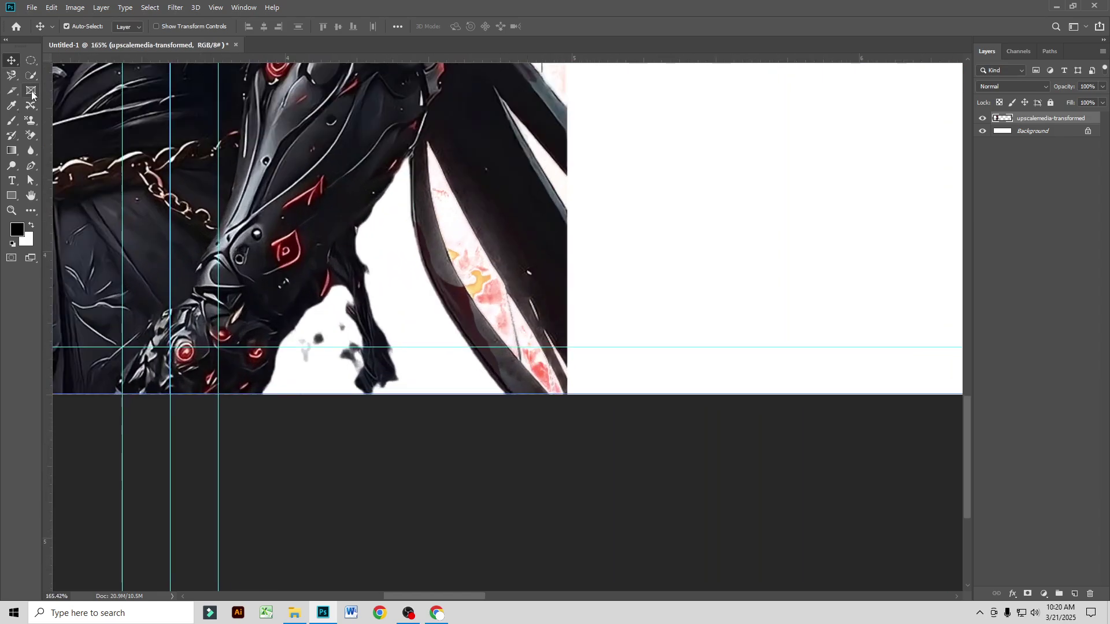
{"action": "left_click", "coordinate": [33, 131]}
{"action": "left_click", "coordinate": [72, 136]}
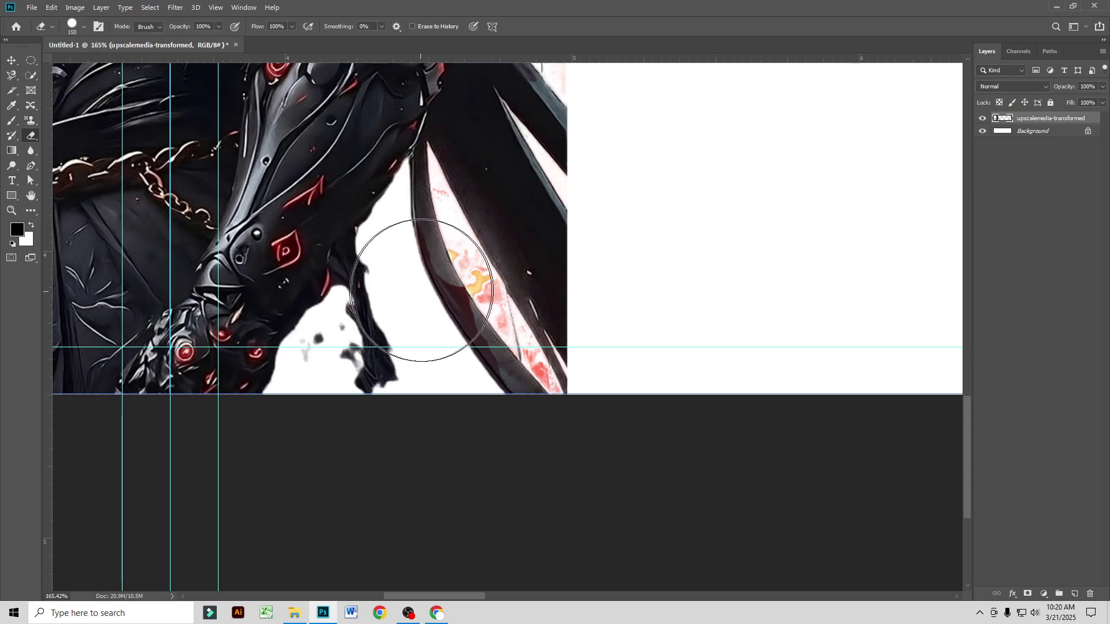
{"action": "key", "text": "bracketleft"}
{"action": "key", "text": "bracketleft"}
{"action": "key", "text": "bracketleft"}
{"action": "key", "text": "bracketleft"}
{"action": "key", "text": "bracketleft"}
{"action": "key", "text": "bracketleft"}
{"action": "key", "text": "bracketleft"}
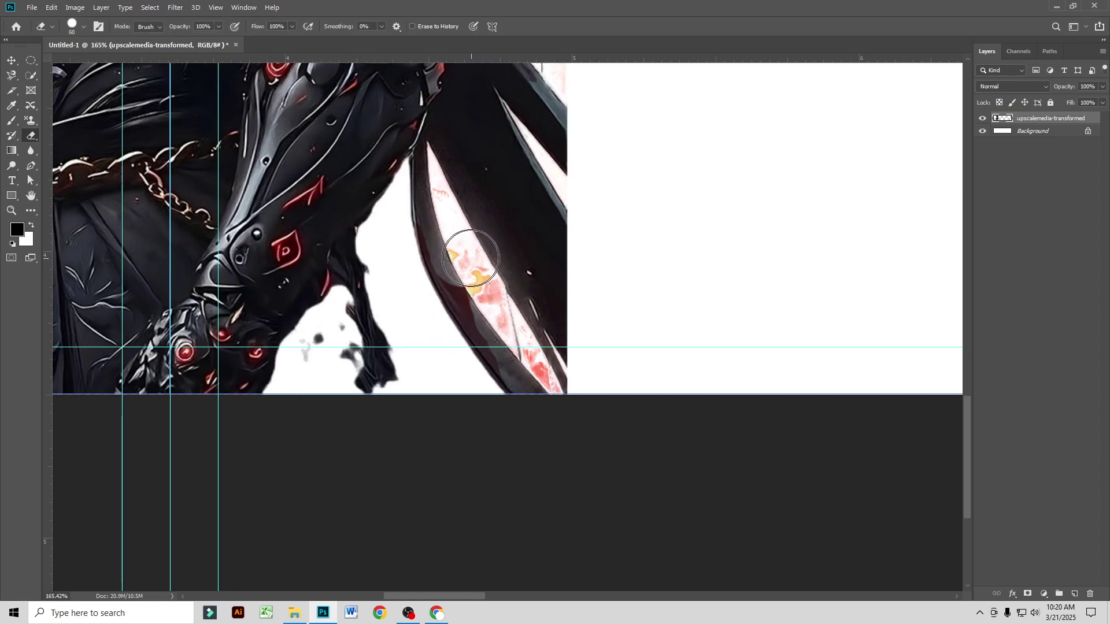
{"action": "mouse_move", "coordinate": [472, 268]}
{"action": "left_mouse_down"}
{"action": "mouse_move", "coordinate": [485, 290]}
{"action": "mouse_move", "coordinate": [465, 249]}
{"action": "mouse_move", "coordinate": [556, 387]}
{"action": "mouse_move", "coordinate": [438, 189]}
{"action": "mouse_move", "coordinate": [445, 209]}
{"action": "left_mouse_up"}
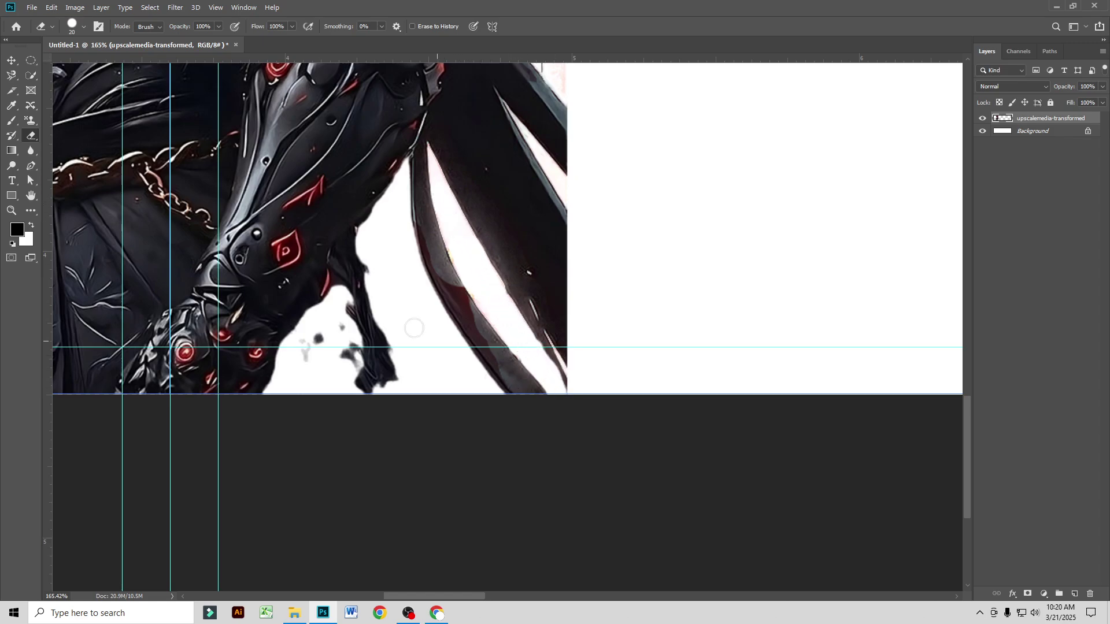
{"action": "left_click", "coordinate": [12, 61]}
Step: Select the Background layer beneath the warrior
{"action": "scroll", "coordinate": [445, 347], "scroll_direction": "down", "scroll_amount": 5}
{"action": "scroll", "coordinate": [445, 346], "scroll_direction": "down", "scroll_amount": 6}
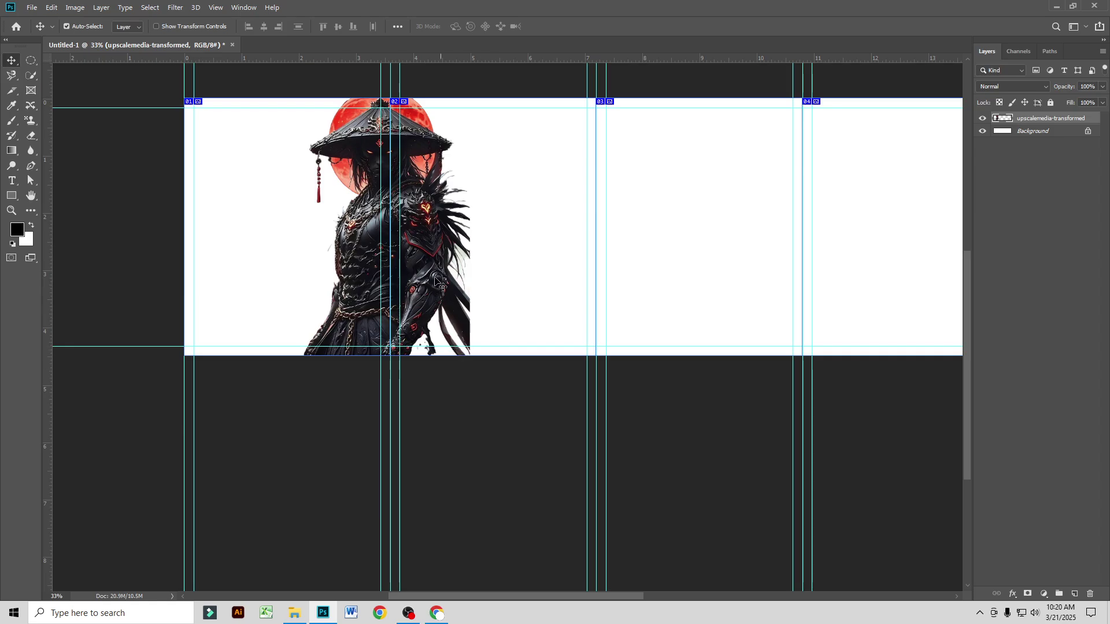
{"action": "scroll", "coordinate": [389, 251], "scroll_direction": "down", "scroll_amount": 1}
{"action": "scroll", "coordinate": [387, 257], "scroll_direction": "up", "scroll_amount": 1}
{"action": "left_click", "coordinate": [1014, 133]}
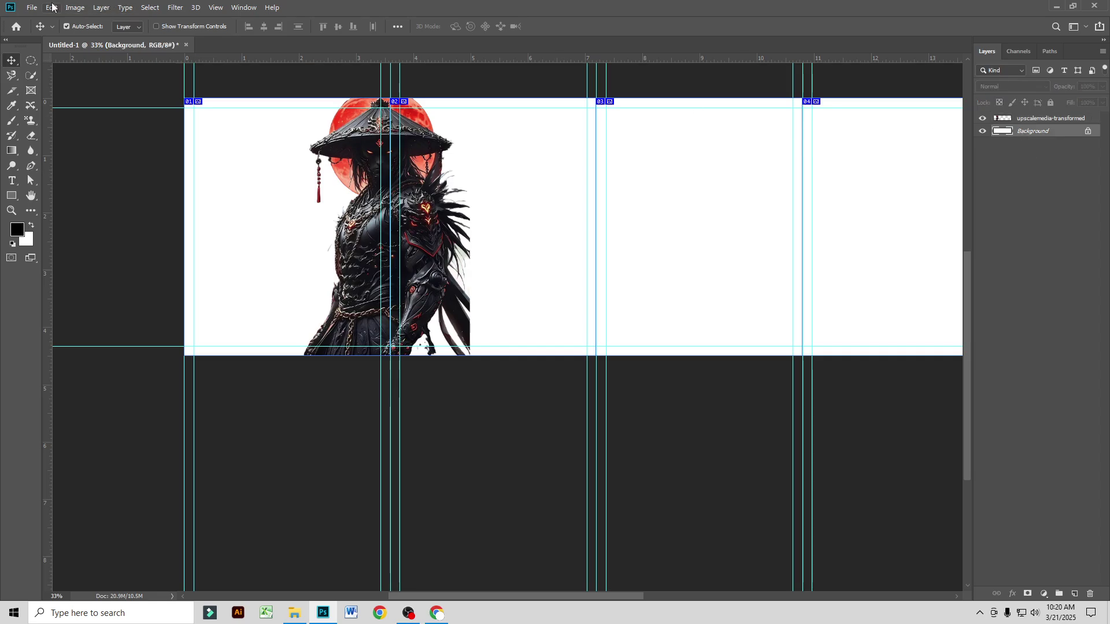
{"action": "left_click", "coordinate": [32, 7]}
{"action": "left_click", "coordinate": [92, 230]}
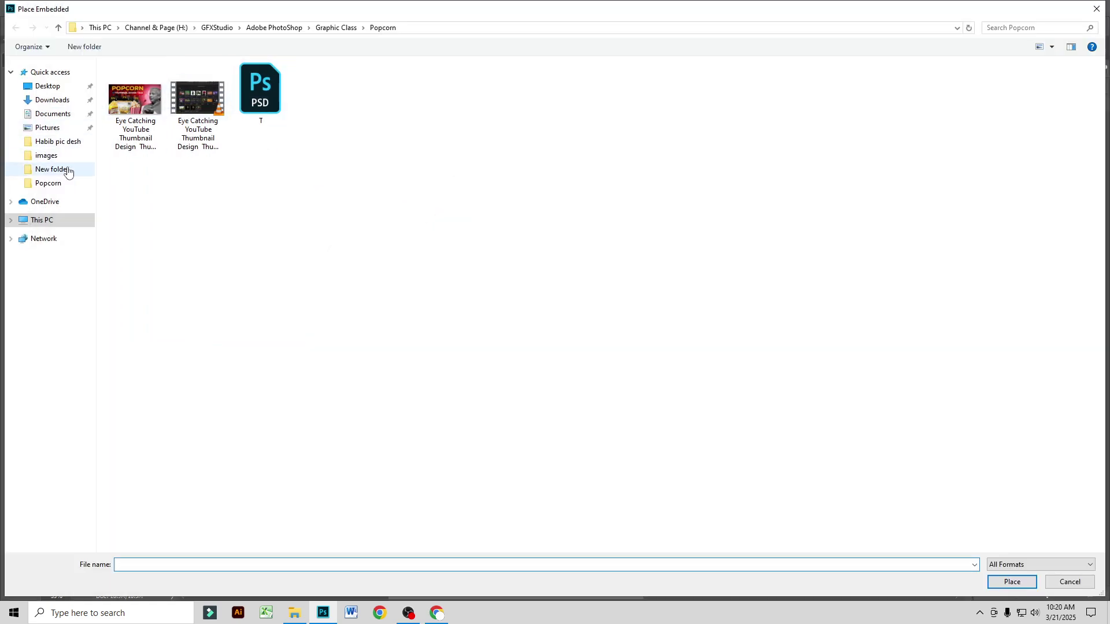
{"action": "left_click", "coordinate": [1096, 8]}
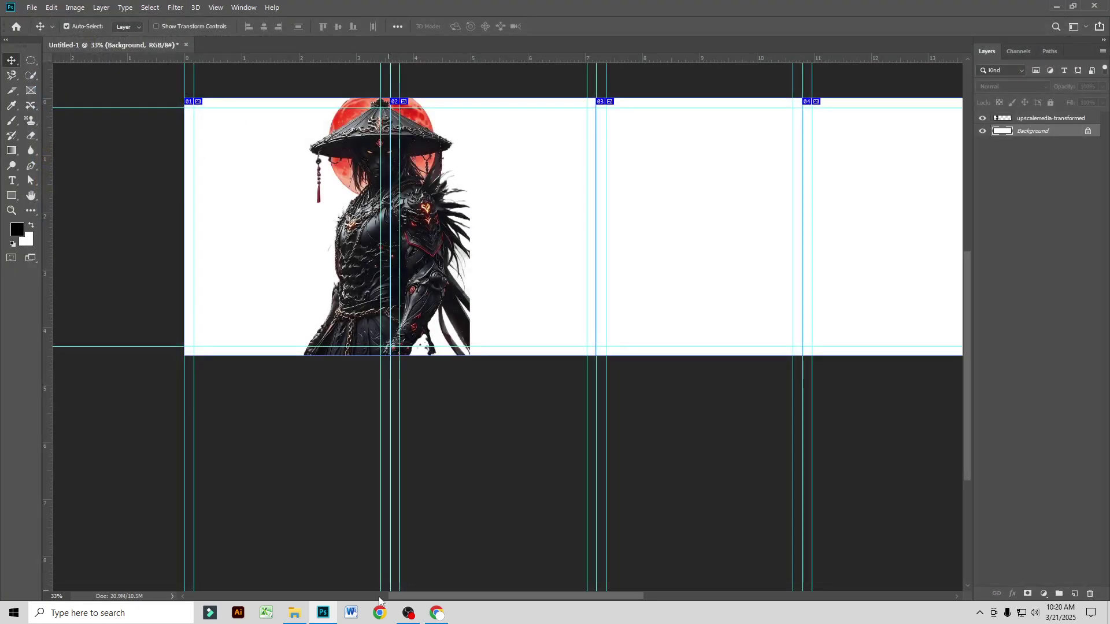
Step: Place pathway-middle-buildings-dark-sky-japan from the Ninja folder behind the warrior, flush with the first panel's outer edge, centred at X 1011 px, Y 675 px
{"action": "left_click", "coordinate": [295, 613]}
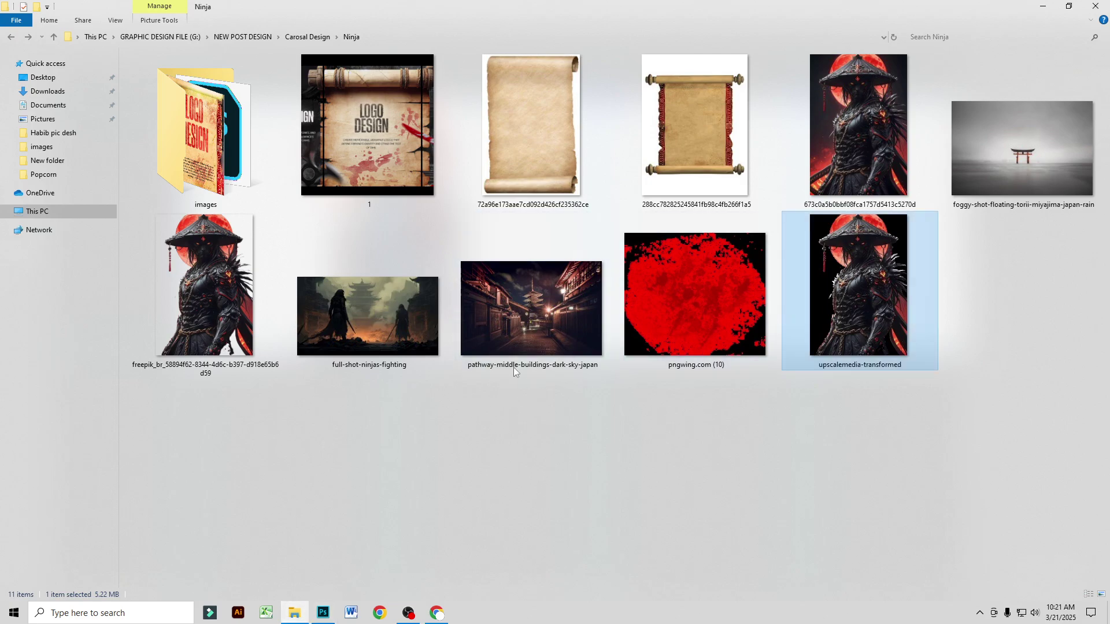
{"action": "left_click_drag", "start_coordinate": [569, 343], "coordinate": [327, 231]}
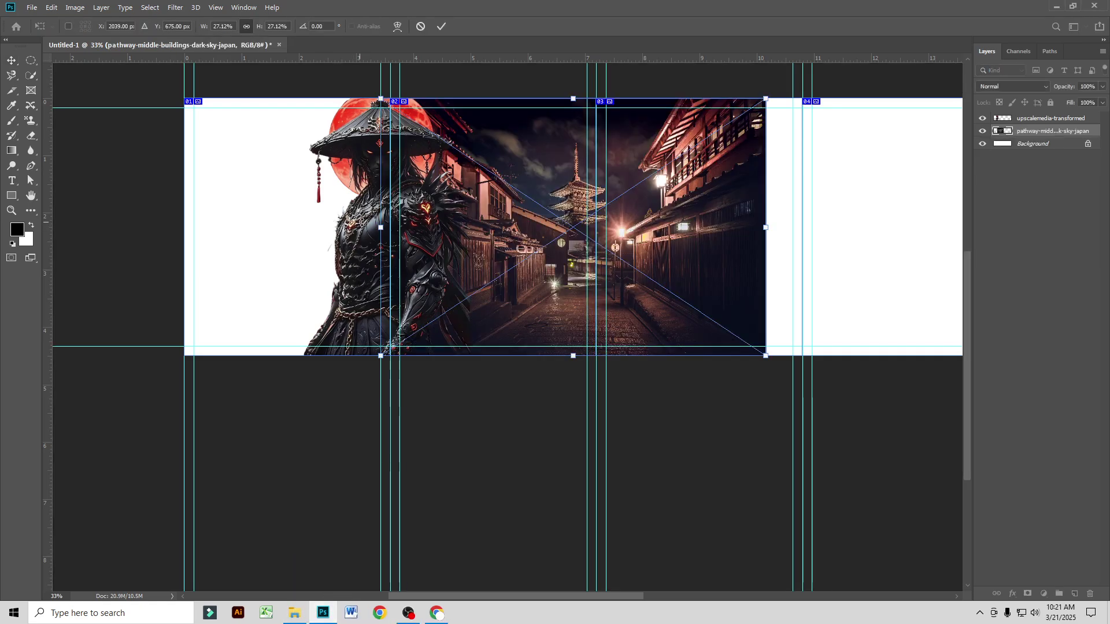
{"action": "left_click_drag", "start_coordinate": [687, 207], "coordinate": [485, 201]}
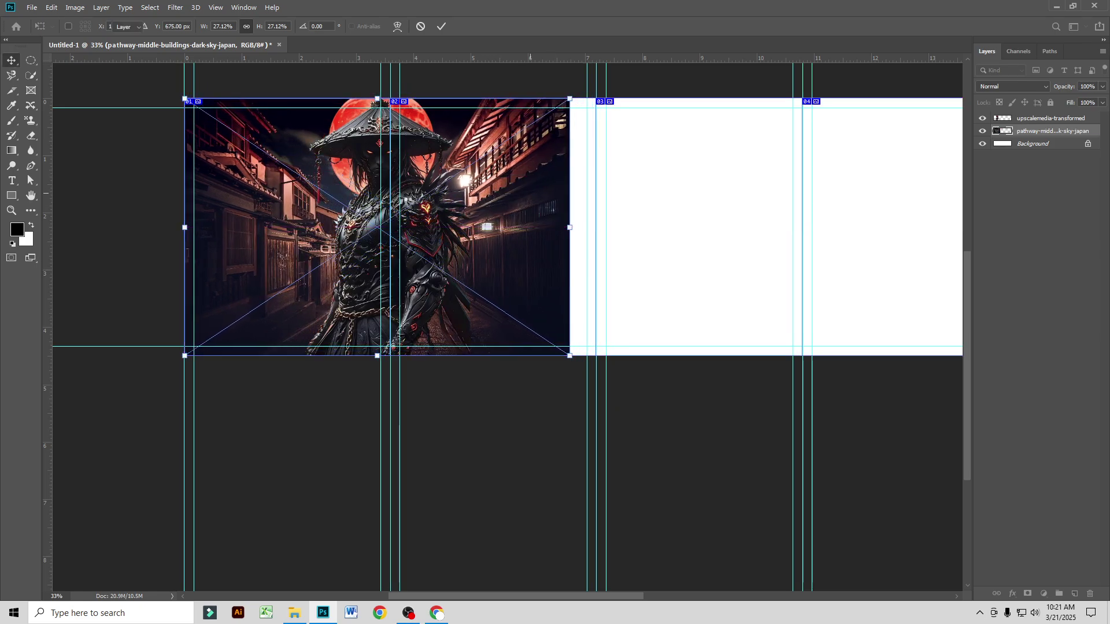
{"action": "left_click", "coordinate": [441, 26]}
Step: Scale the street image proportionally to 28.97% so it fills the full width of the first two panels
{"action": "scroll", "coordinate": [266, 231], "scroll_direction": "up", "scroll_amount": 1}
{"action": "scroll", "coordinate": [266, 231], "scroll_direction": "up", "scroll_amount": 1}
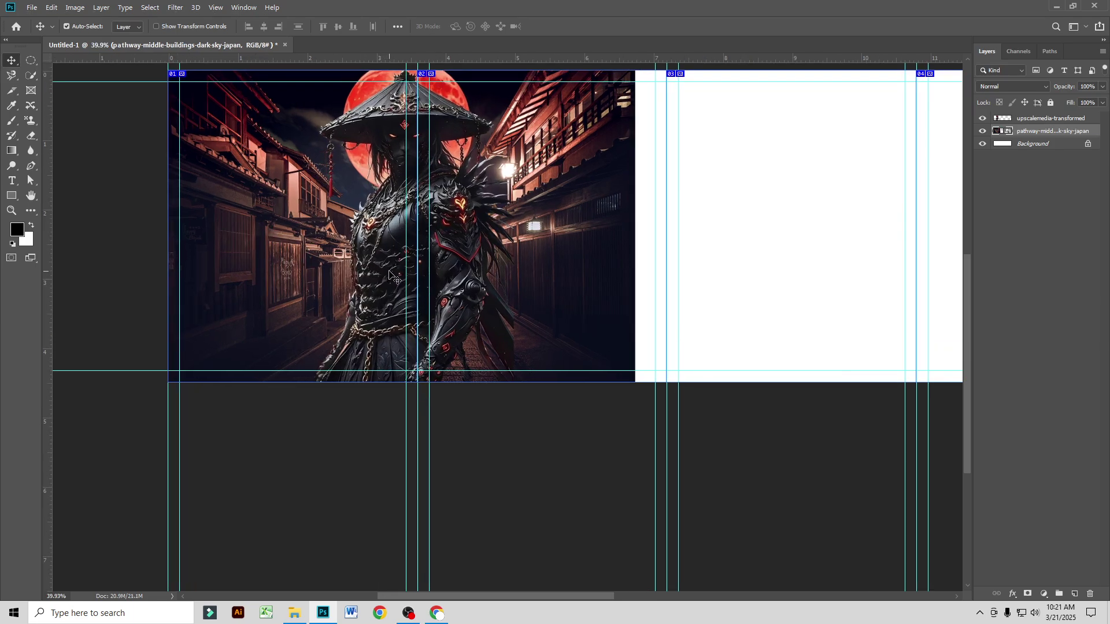
{"action": "scroll", "coordinate": [440, 297], "scroll_direction": "down", "scroll_amount": 1}
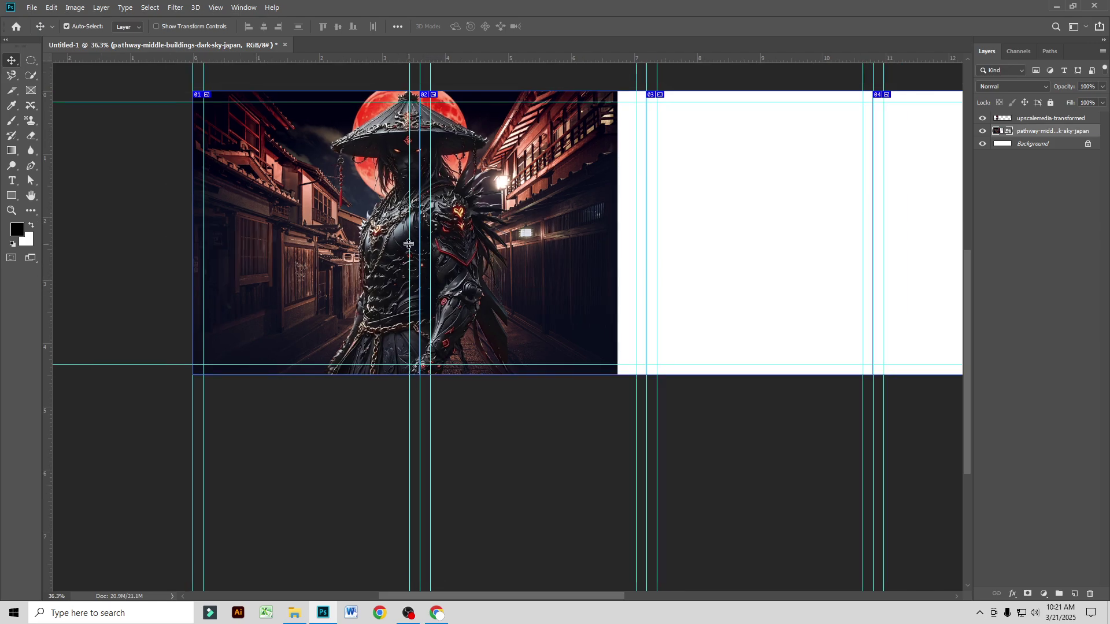
{"action": "scroll", "coordinate": [403, 231], "scroll_direction": "up", "scroll_amount": 1}
{"action": "scroll", "coordinate": [439, 260], "scroll_direction": "up", "scroll_amount": 1}
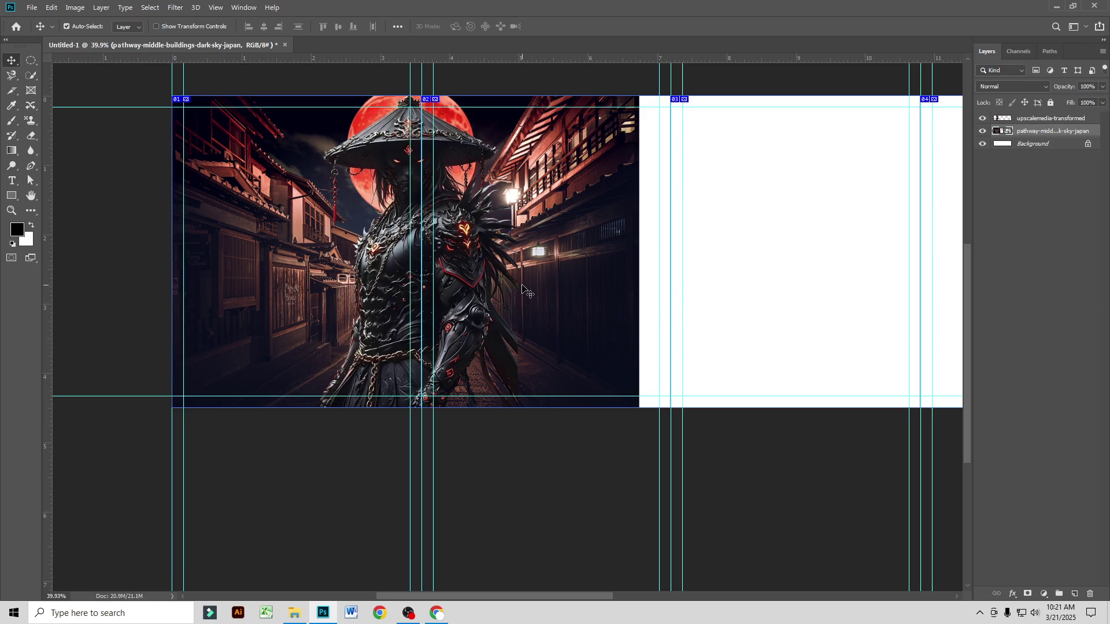
{"action": "scroll", "coordinate": [552, 309], "scroll_direction": "down", "scroll_amount": 1}
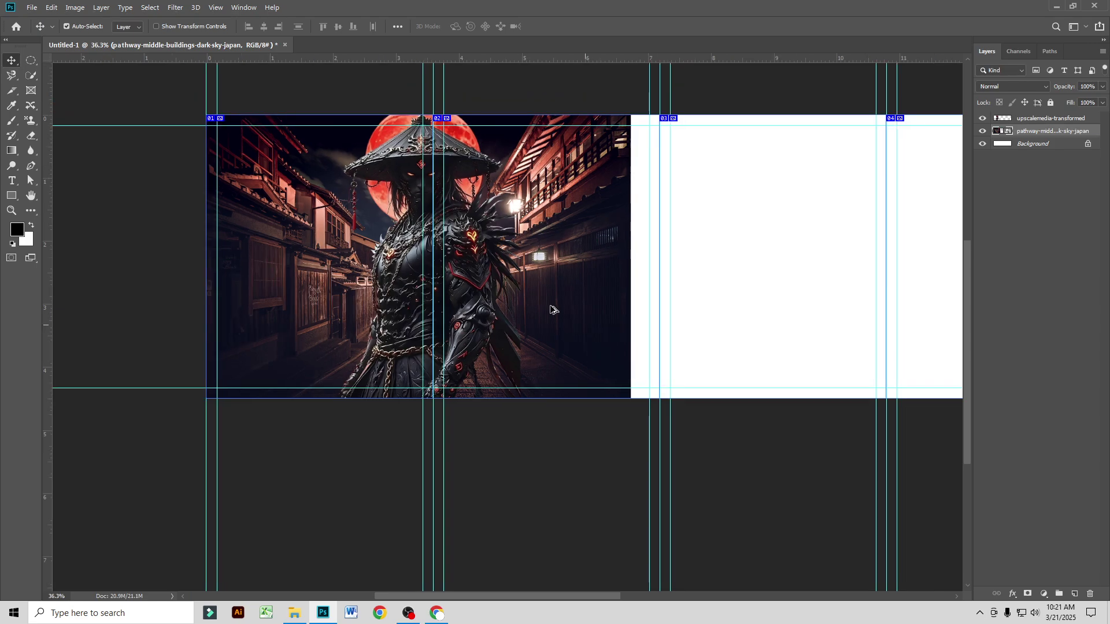
{"action": "key", "text": "ctrl+t"}
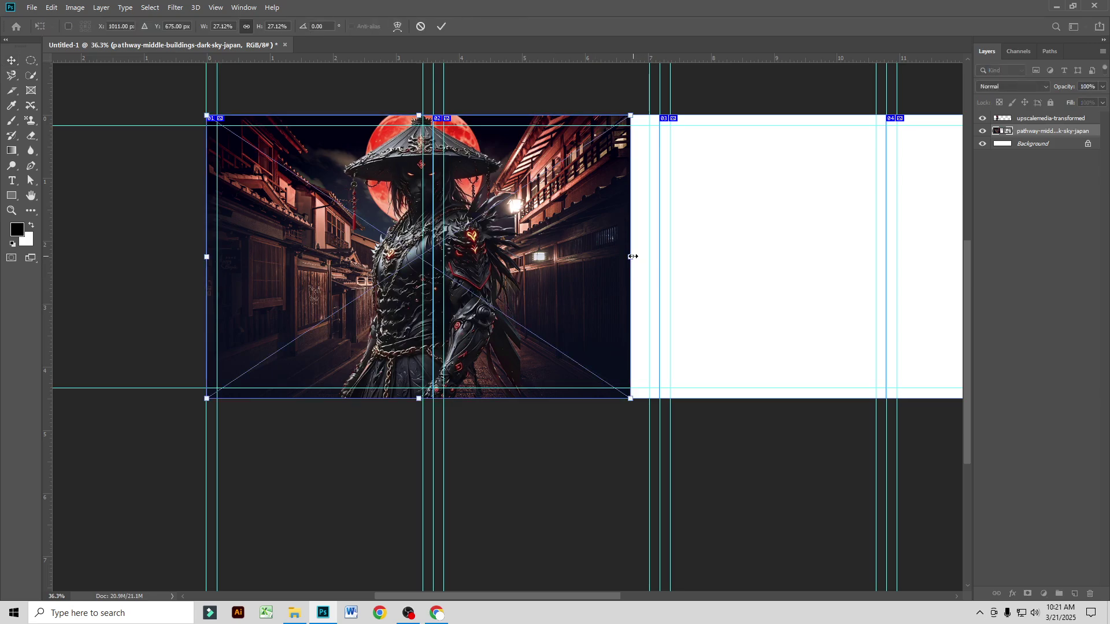
{"action": "left_click_drag", "start_coordinate": [630, 257], "coordinate": [659, 259]}
{"action": "left_click", "coordinate": [627, 423]}
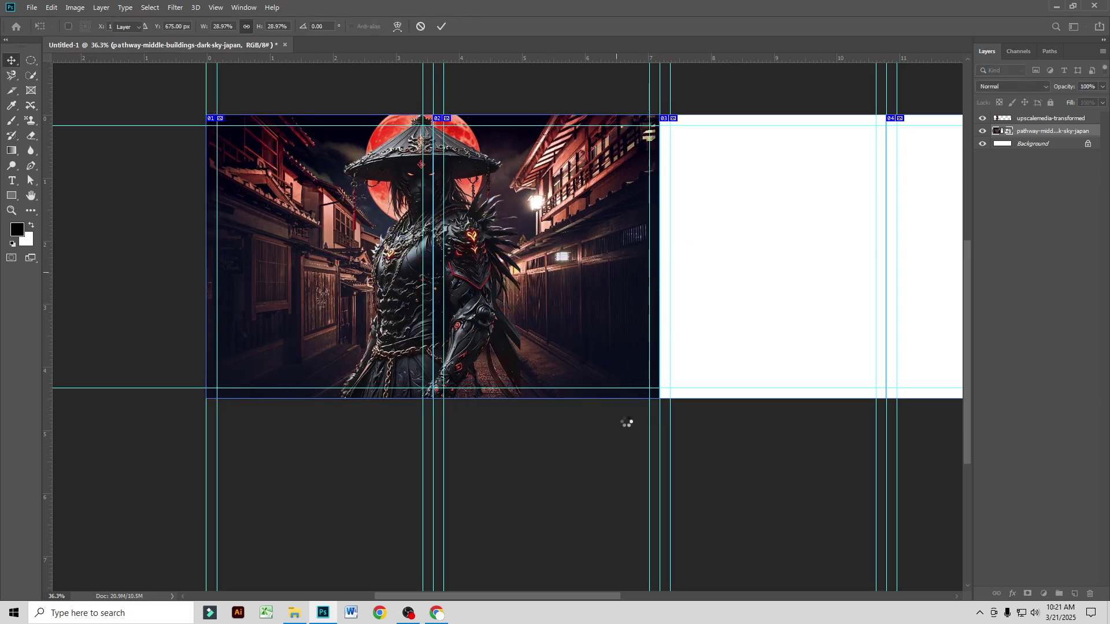
Step: Apply a Black & White adjustment to the street image with Reds 85, Yellows 77, Greens -55 and Magentas -55
{"action": "scroll", "coordinate": [498, 379], "scroll_direction": "down", "scroll_amount": 2}
{"action": "scroll", "coordinate": [442, 267], "scroll_direction": "up", "scroll_amount": 2}
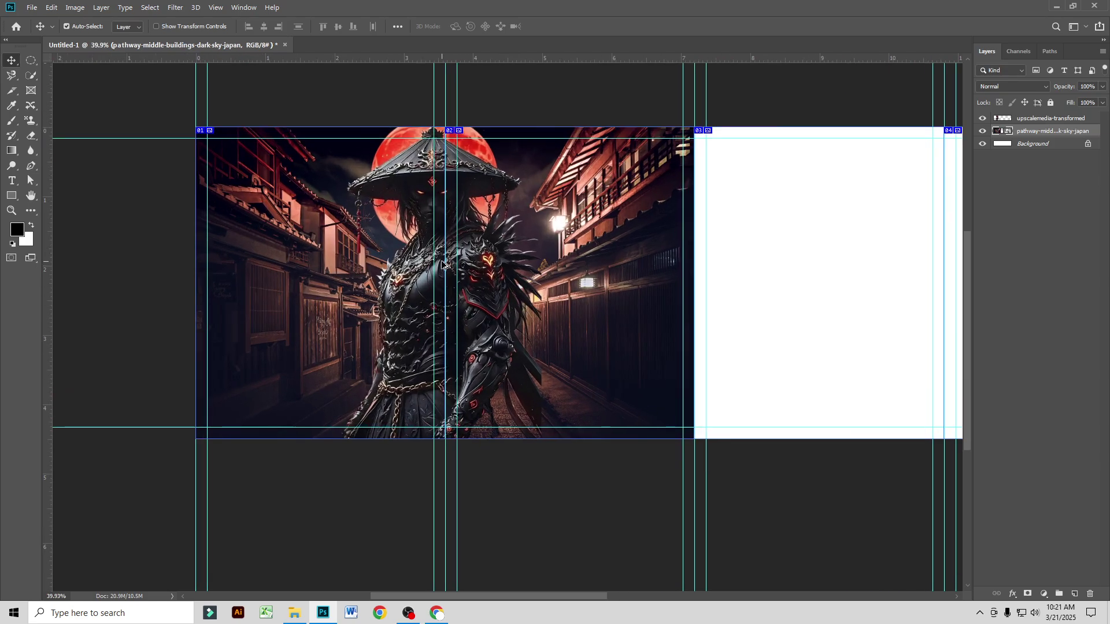
{"action": "scroll", "coordinate": [444, 265], "scroll_direction": "up", "scroll_amount": 1}
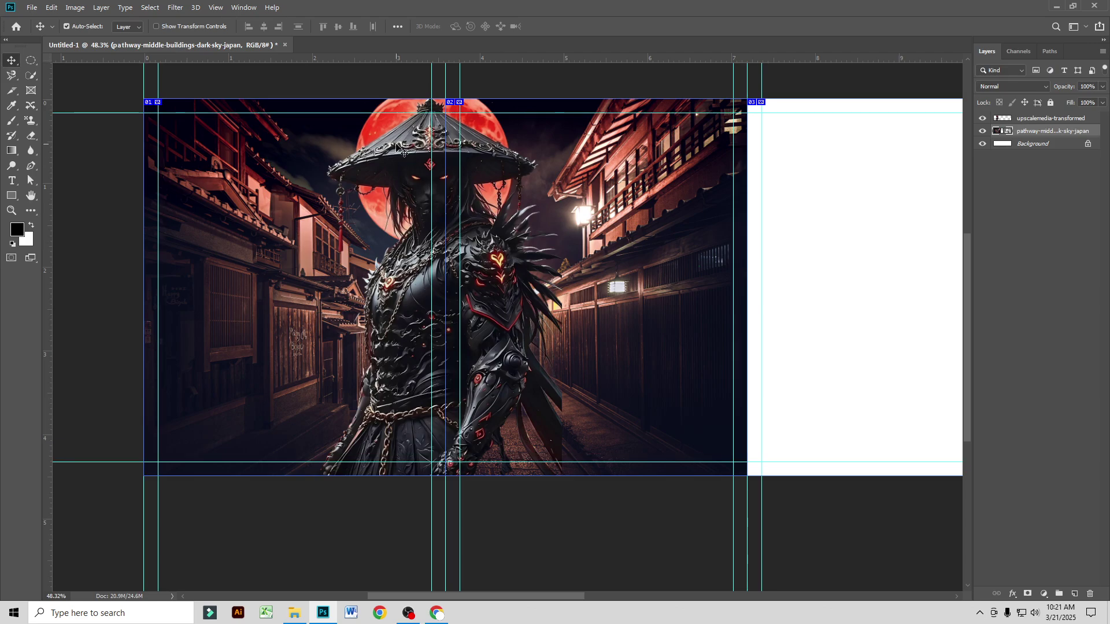
{"action": "left_click", "coordinate": [76, 8]}
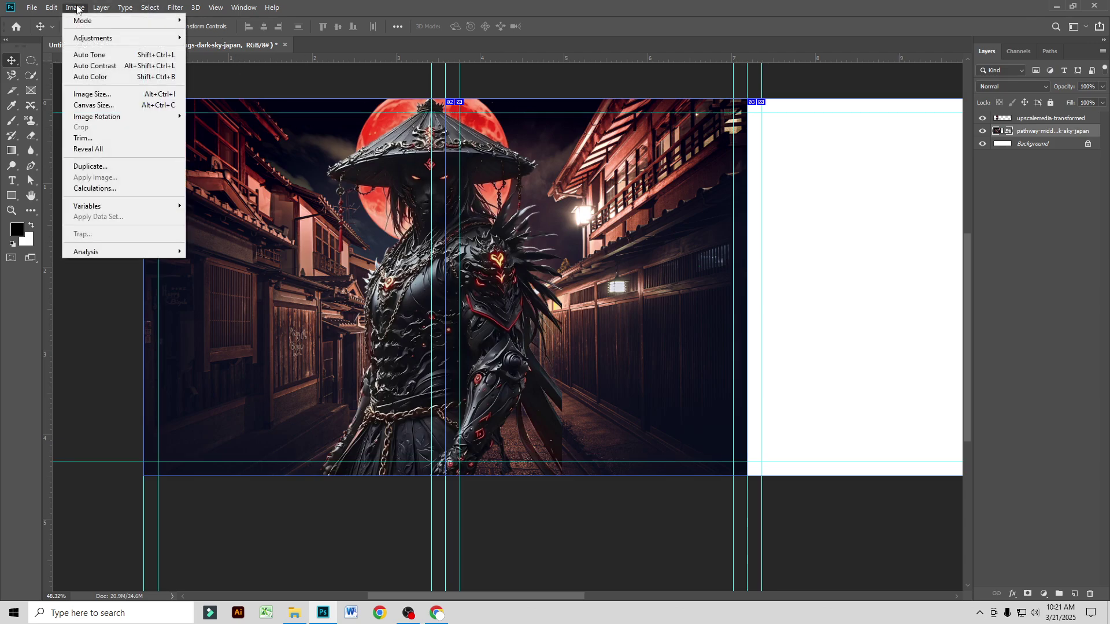
{"action": "mouse_move", "coordinate": [91, 41]}
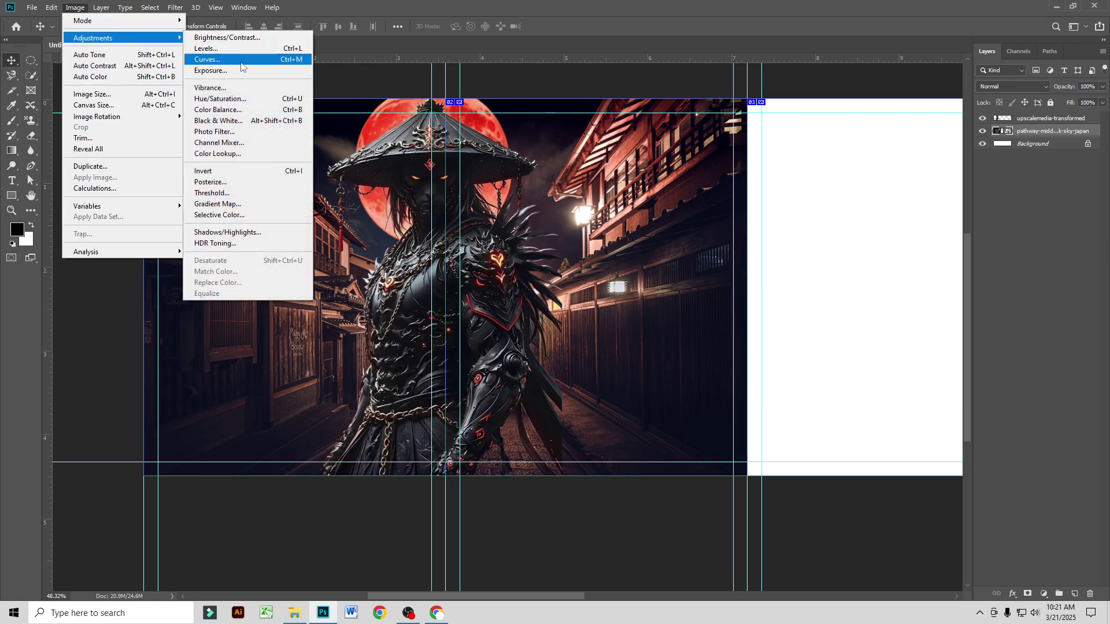
{"action": "left_click", "coordinate": [230, 121]}
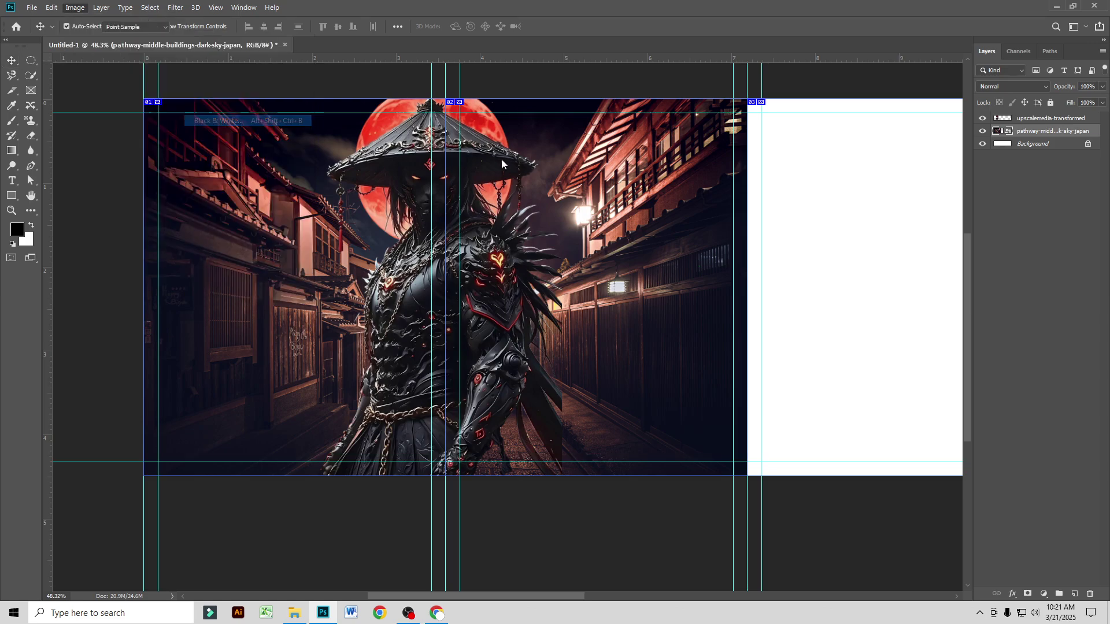
{"action": "left_click_drag", "start_coordinate": [558, 94], "coordinate": [723, 126]}
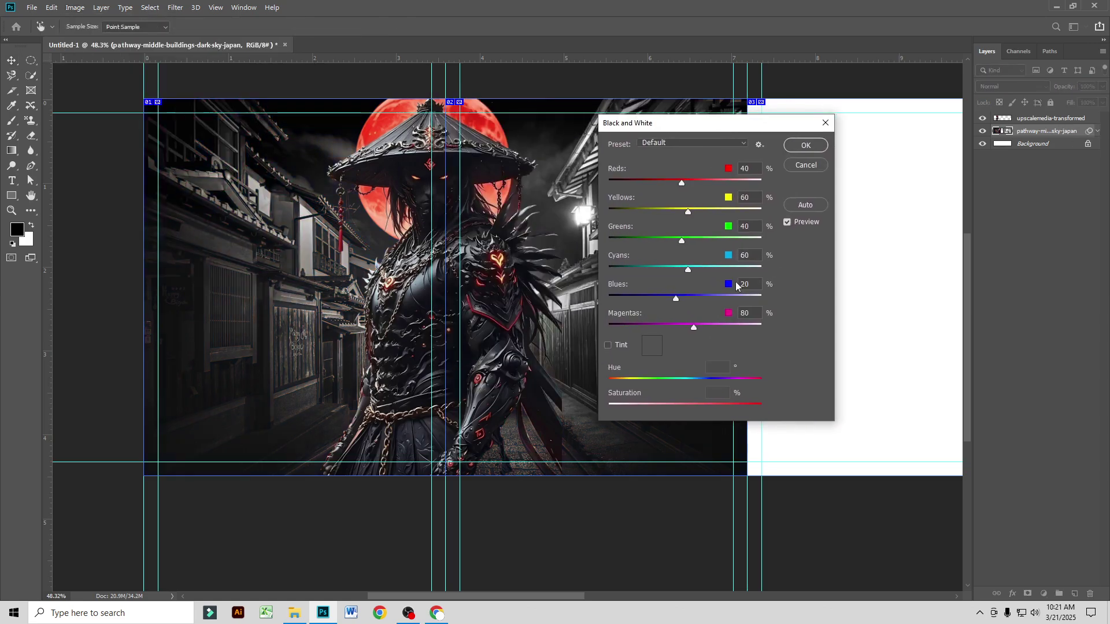
{"action": "left_click_drag", "start_coordinate": [681, 240], "coordinate": [695, 185]}
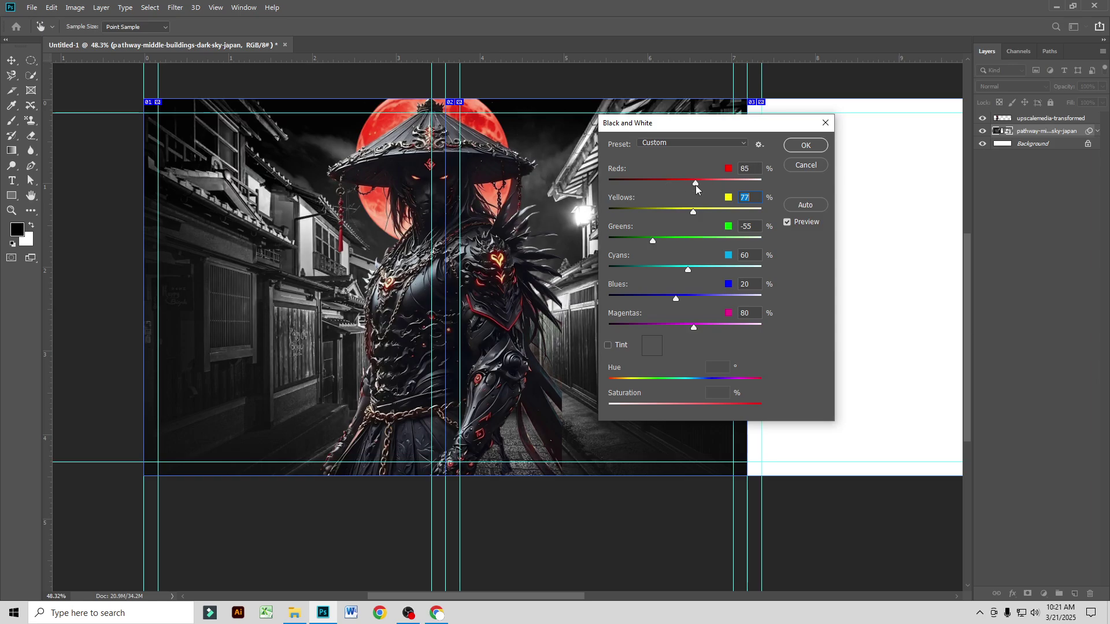
{"action": "left_click_drag", "start_coordinate": [695, 326], "coordinate": [653, 331]}
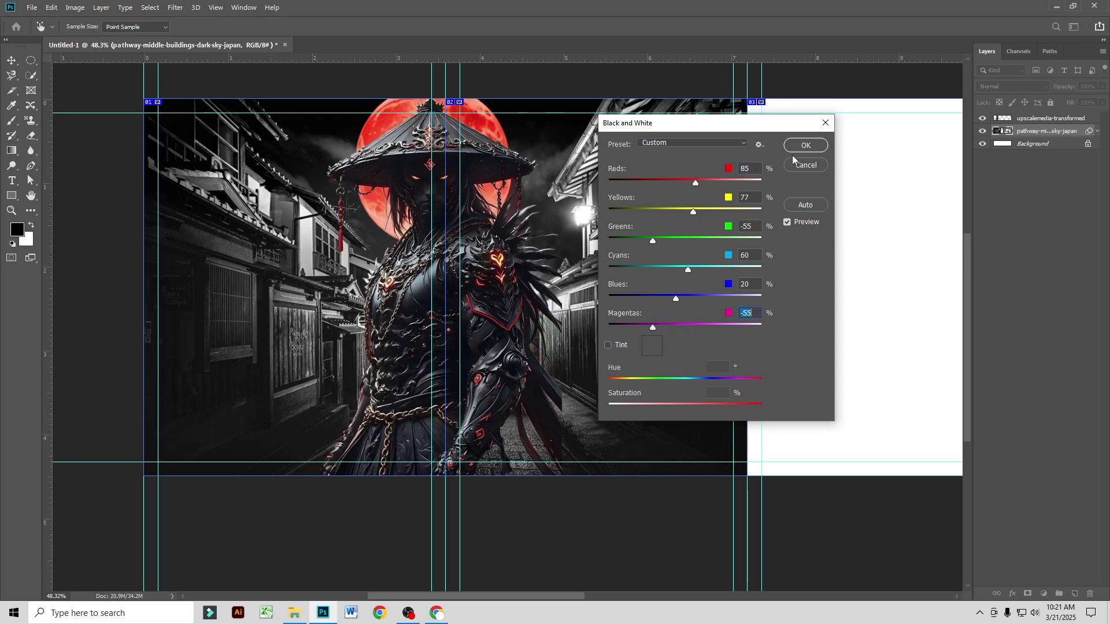
{"action": "left_click", "coordinate": [810, 150]}
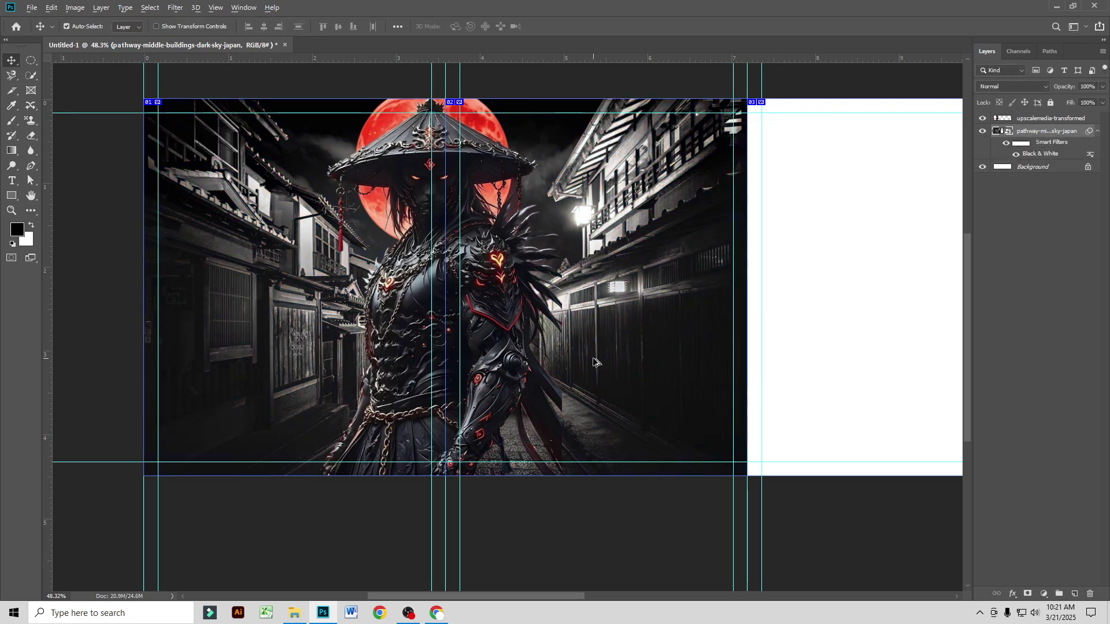
{"action": "scroll", "coordinate": [594, 362], "scroll_direction": "down", "scroll_amount": 1}
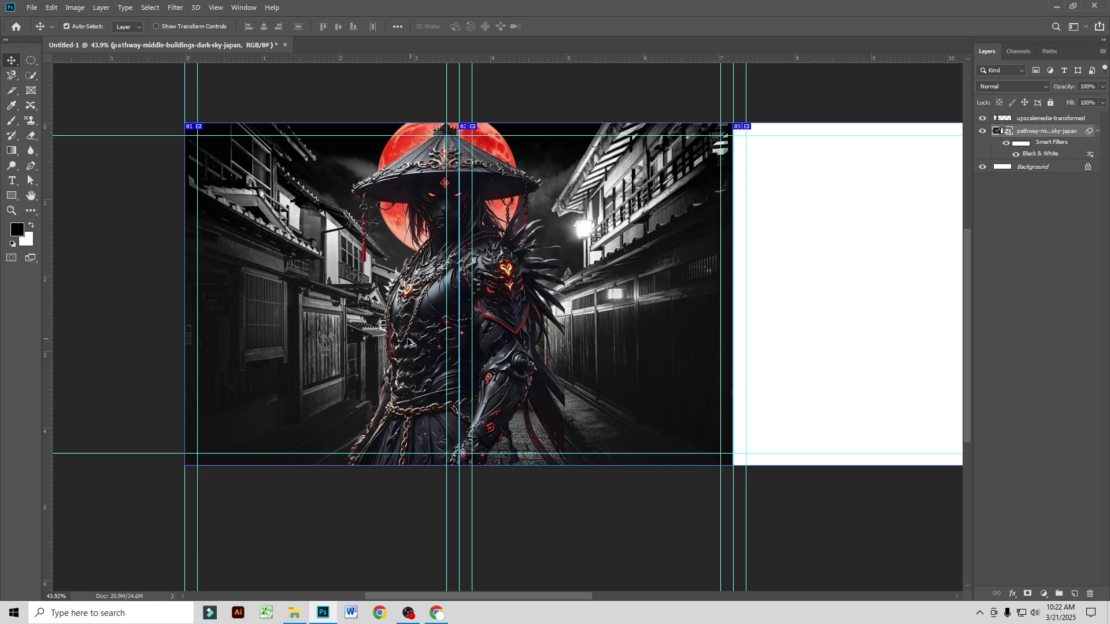
{"action": "scroll", "coordinate": [370, 328], "scroll_direction": "up", "scroll_amount": 2}
{"action": "scroll", "coordinate": [298, 302], "scroll_direction": "down", "scroll_amount": 2}
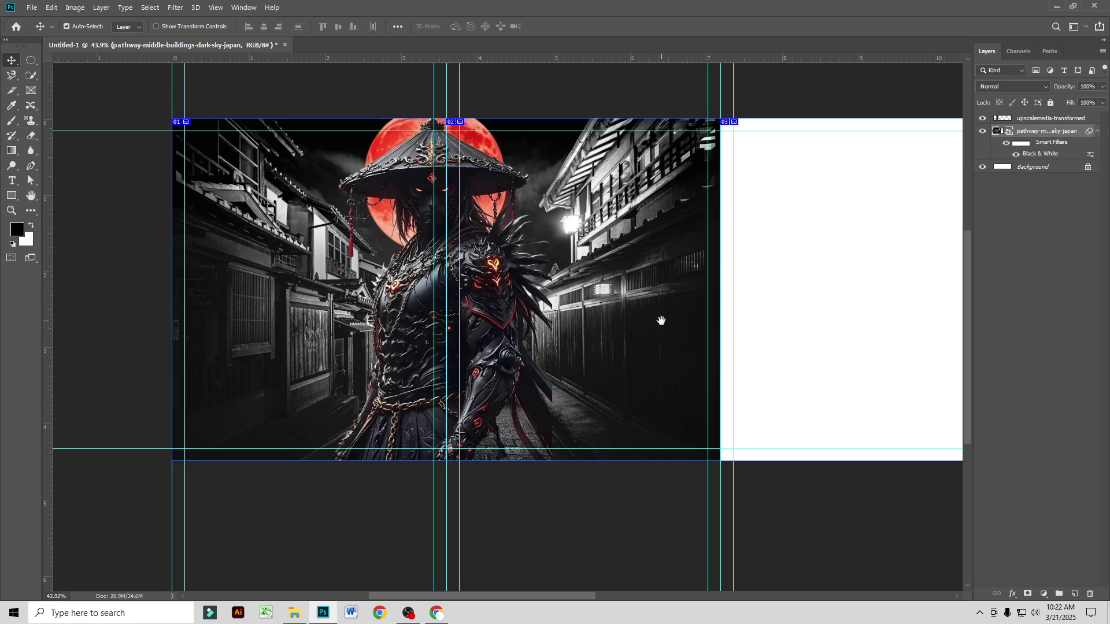
{"action": "scroll", "coordinate": [661, 321], "scroll_direction": "right", "scroll_amount": 5}
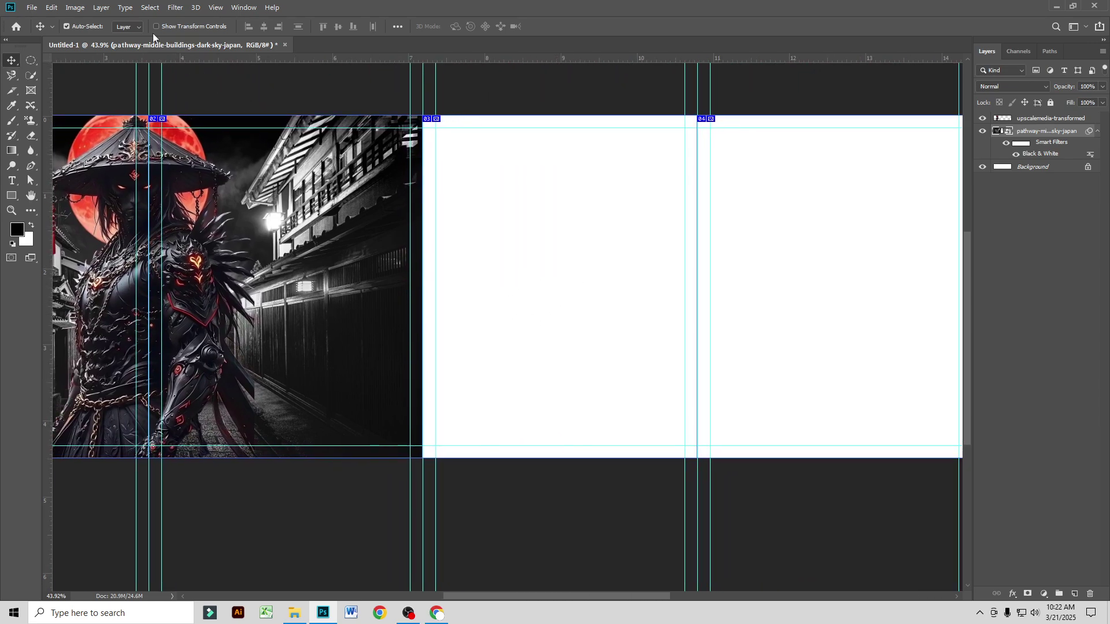
{"action": "left_click", "coordinate": [294, 613]}
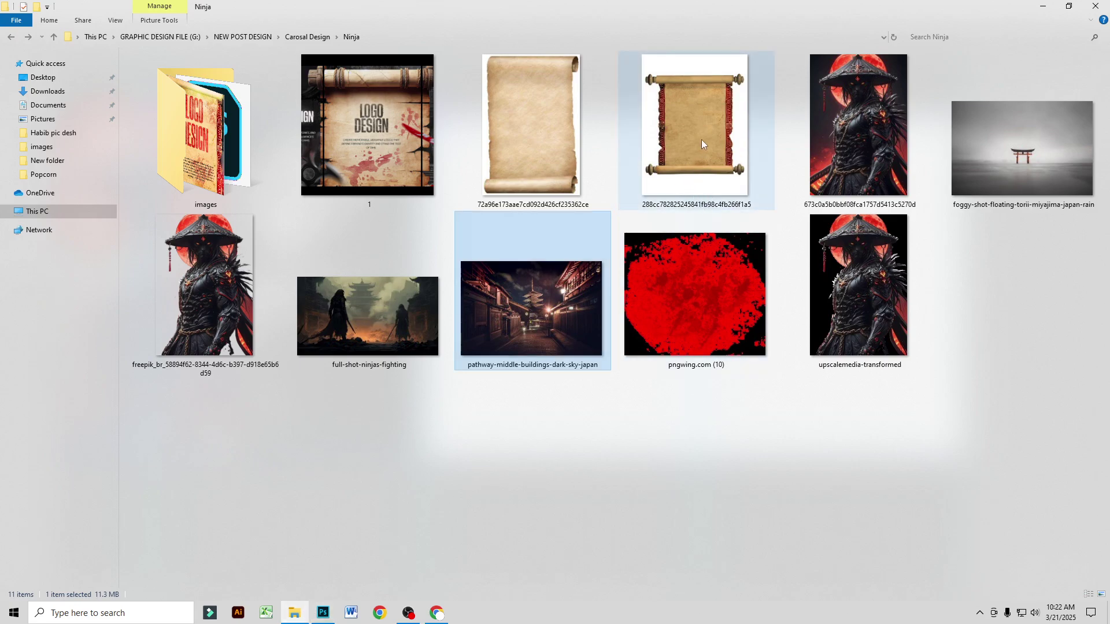
{"action": "left_click_drag", "start_coordinate": [702, 144], "coordinate": [508, 287]}
{"action": "left_click_drag", "start_coordinate": [574, 258], "coordinate": [627, 259]}
{"action": "key", "text": "Return"}
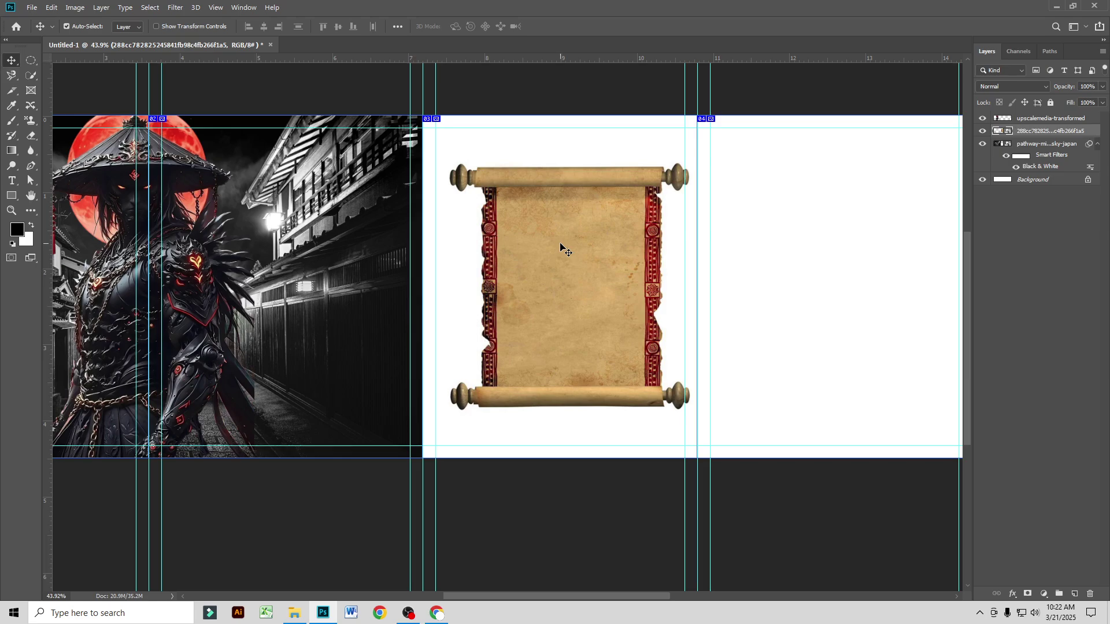
Step: Rasterize the scroll layer and erase its white background with the Magic Eraser Tool
{"action": "right_click", "coordinate": [1055, 136]}
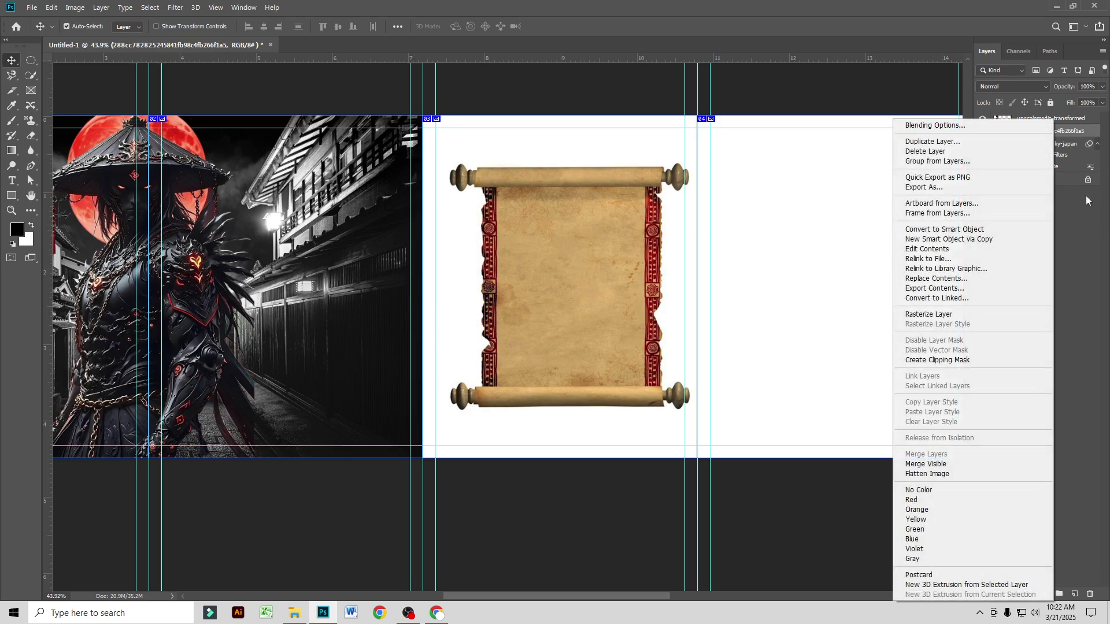
{"action": "left_click", "coordinate": [897, 321]}
{"action": "scroll", "coordinate": [591, 276], "scroll_direction": "up", "scroll_amount": 2}
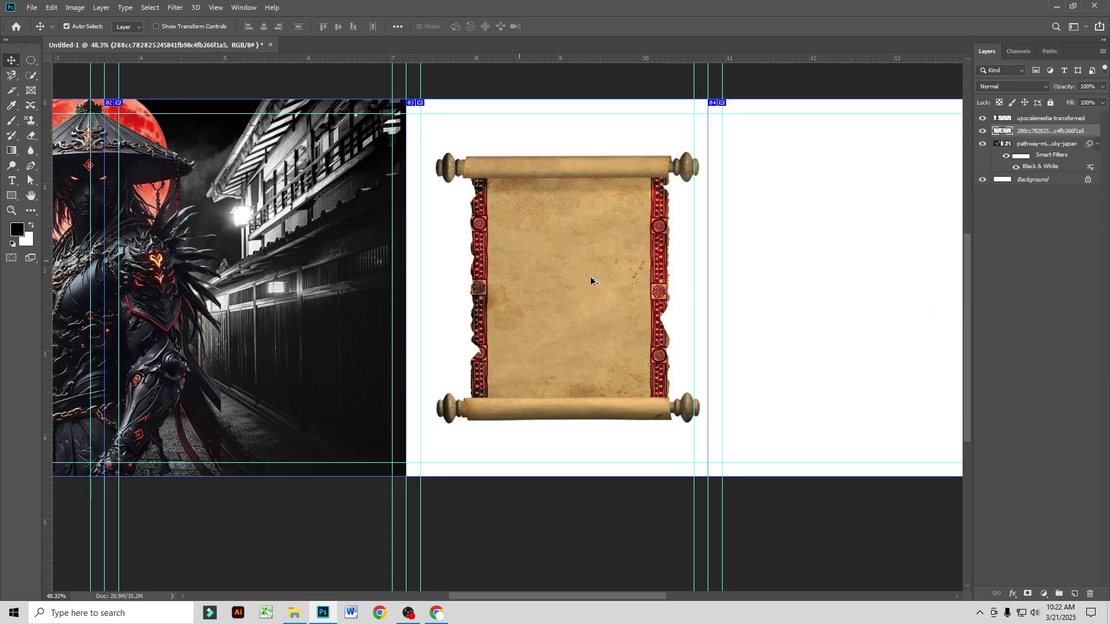
{"action": "right_click", "coordinate": [31, 120]}
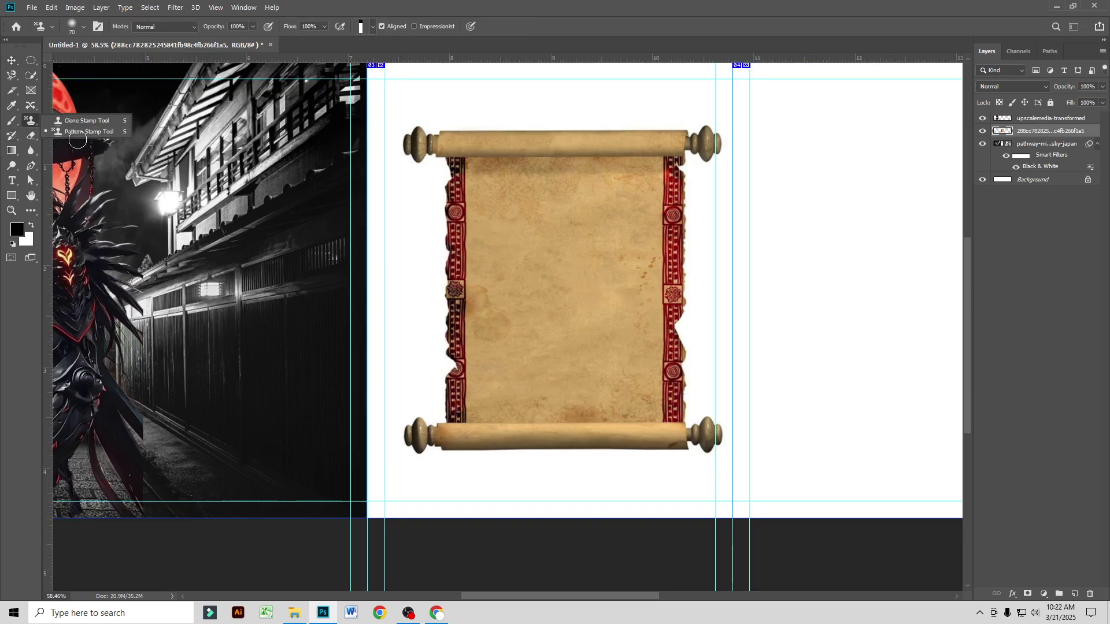
{"action": "right_click", "coordinate": [31, 140]}
{"action": "left_click", "coordinate": [81, 160]}
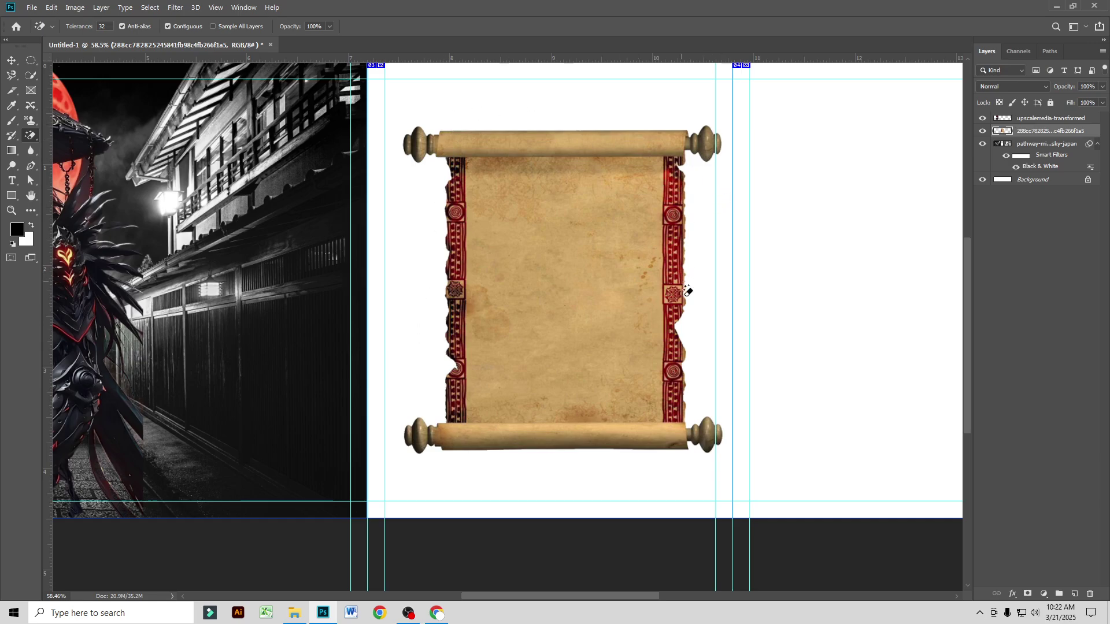
{"action": "left_click", "coordinate": [12, 64]}
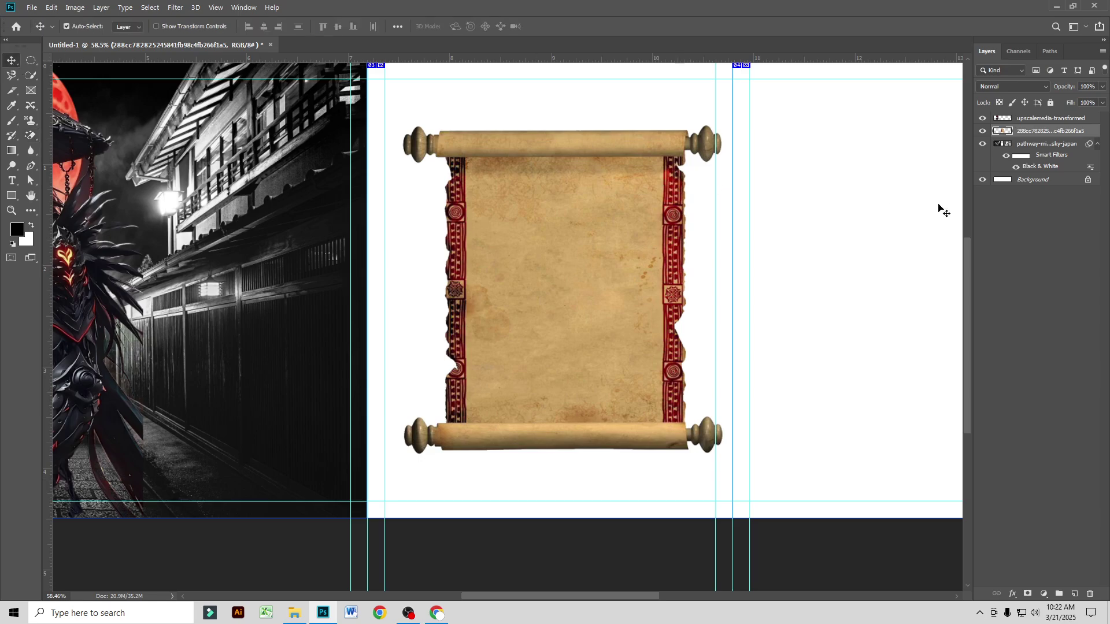
Step: Convert the scroll layer to a smart object and enlarge it proportionally to fit the height between the margin guides, roughly centred on the third panel
{"action": "right_click", "coordinate": [1038, 135]}
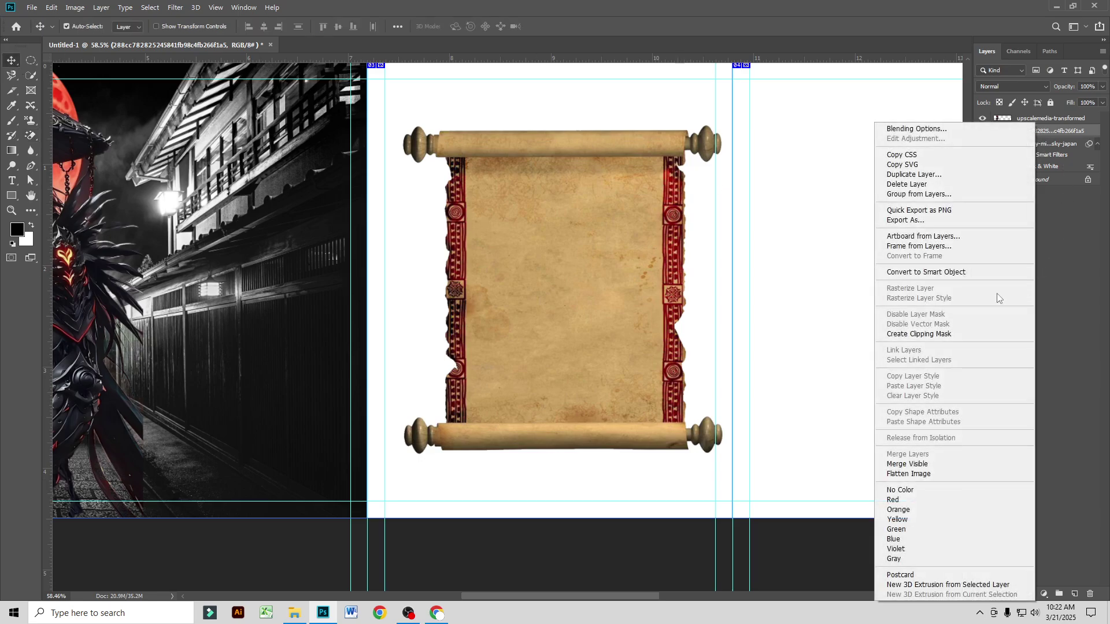
{"action": "left_click", "coordinate": [929, 272]}
{"action": "key", "text": "ctrl+t"}
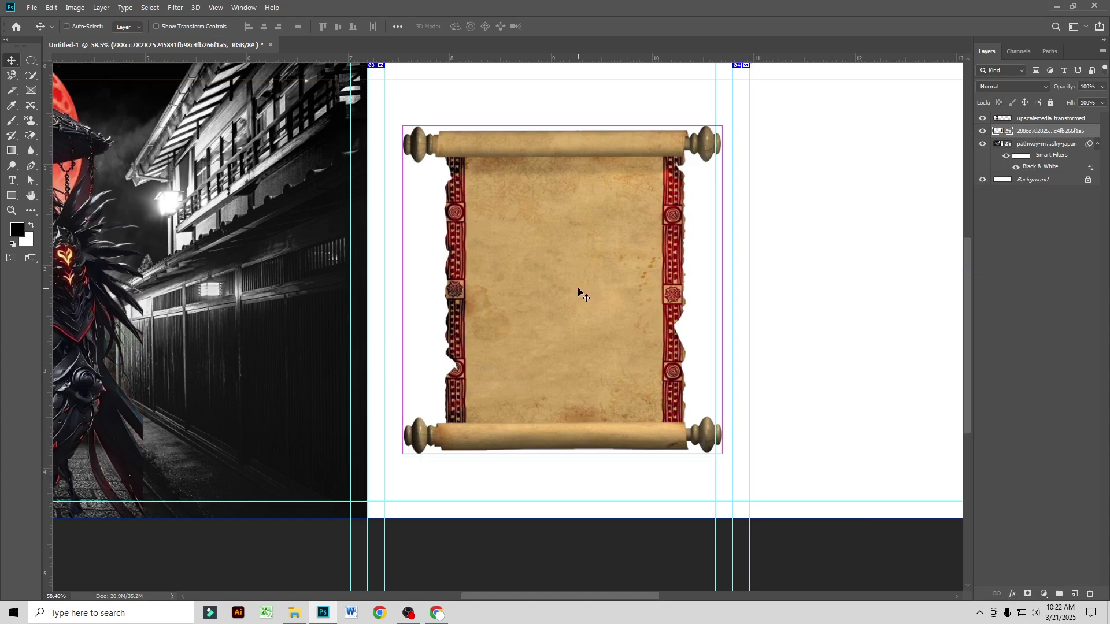
{"action": "scroll", "coordinate": [578, 287], "scroll_direction": "down", "scroll_amount": 1}
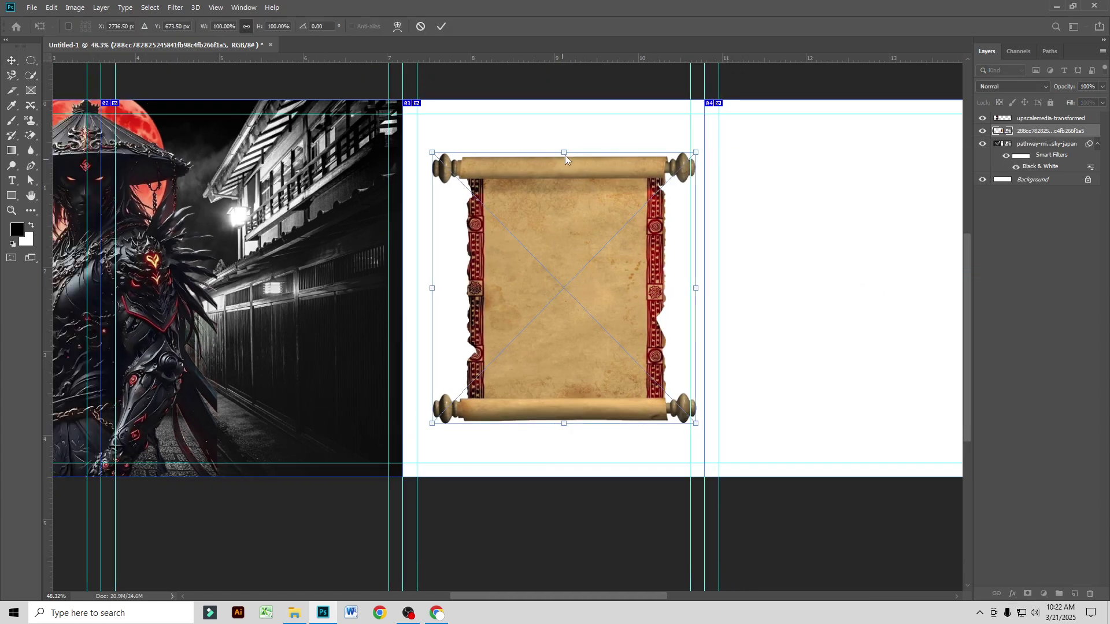
{"action": "left_click_drag", "start_coordinate": [564, 155], "coordinate": [564, 101]}
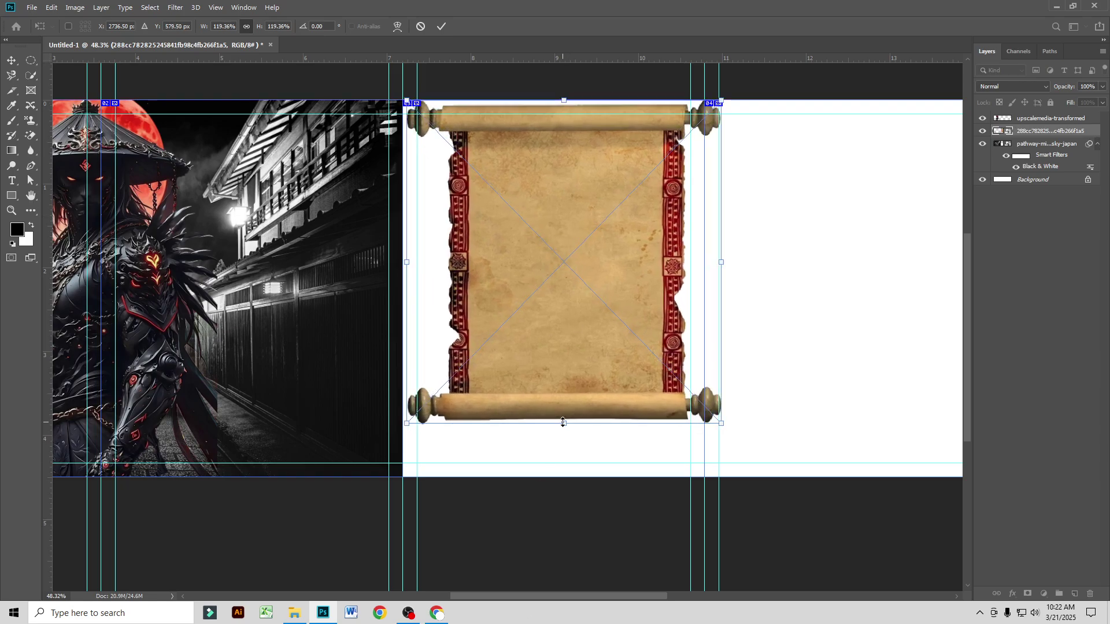
{"action": "left_click_drag", "start_coordinate": [564, 423], "coordinate": [549, 477]}
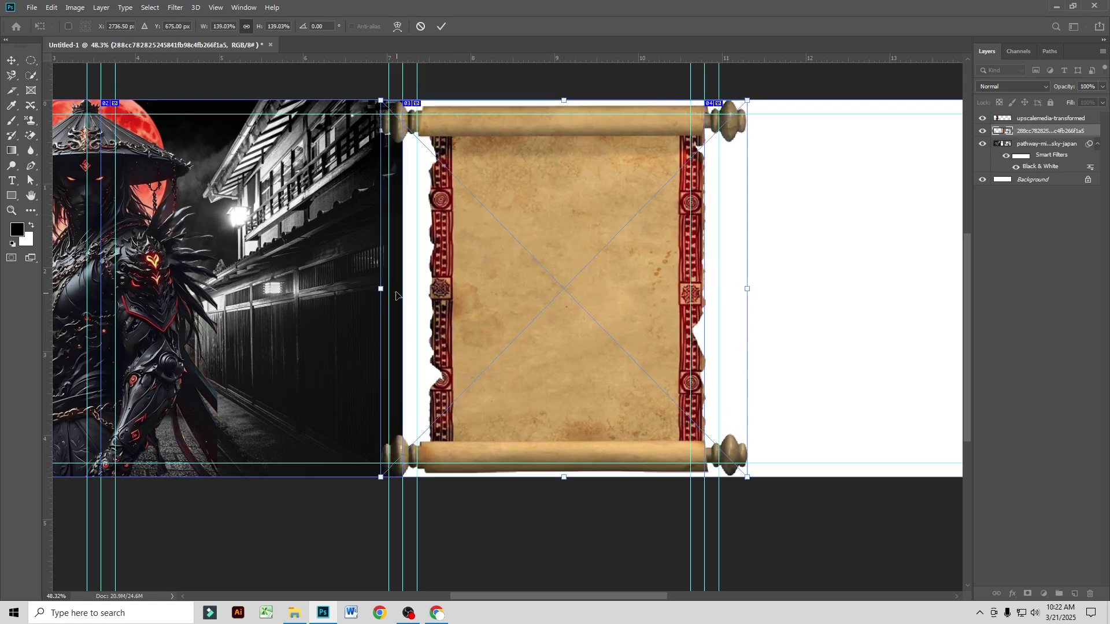
{"action": "left_click_drag", "start_coordinate": [377, 288], "coordinate": [371, 287]}
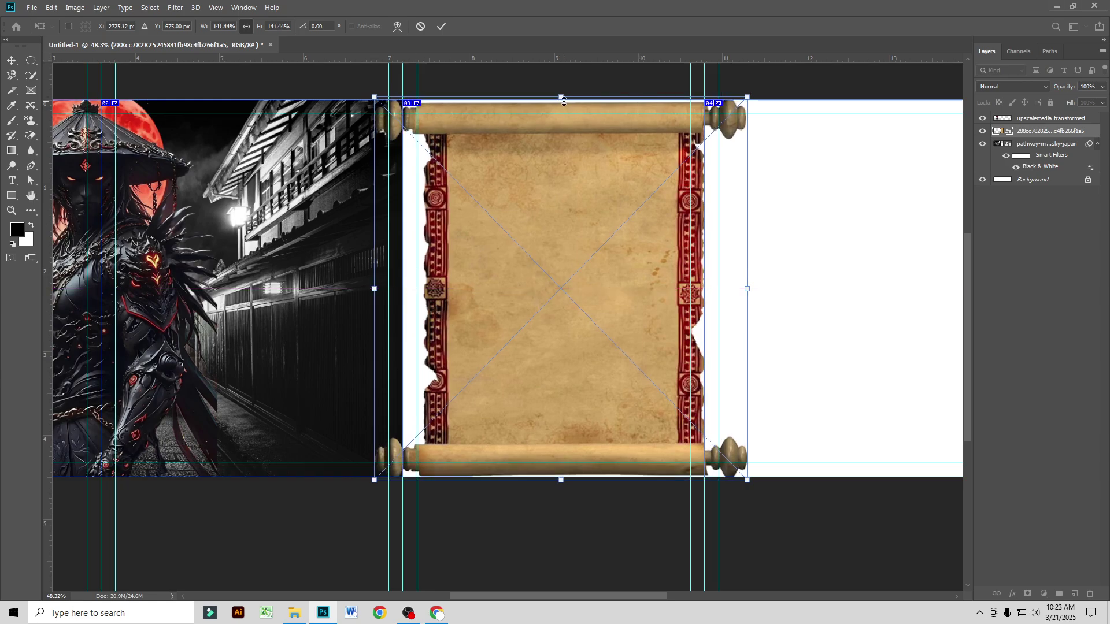
{"action": "left_click_drag", "start_coordinate": [564, 100], "coordinate": [562, 114]}
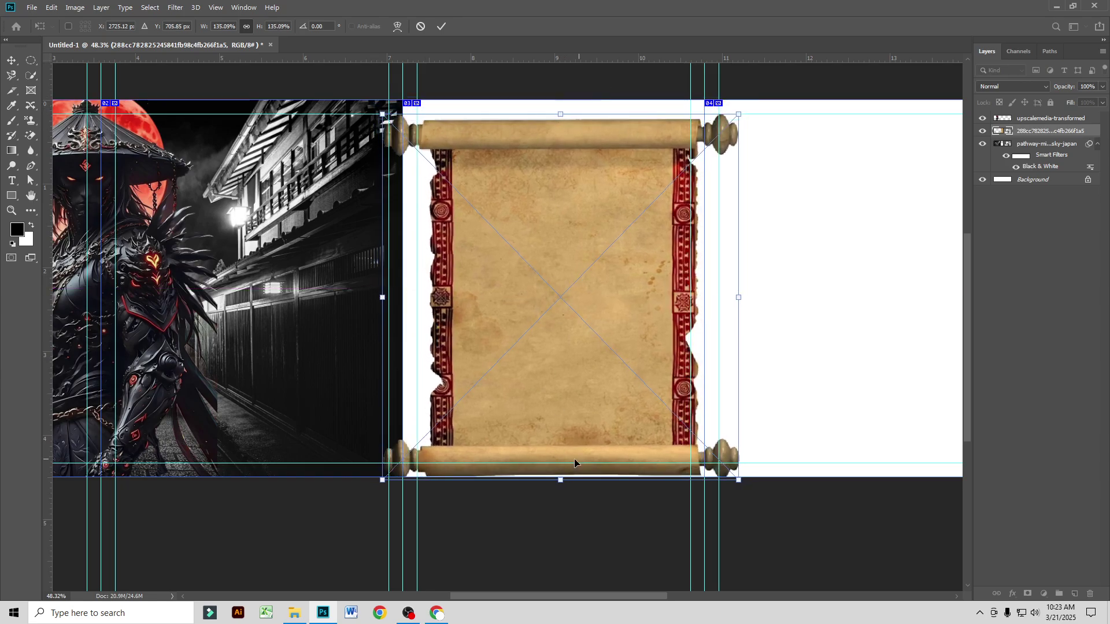
{"action": "left_click_drag", "start_coordinate": [560, 478], "coordinate": [558, 463]}
{"action": "left_click_drag", "start_coordinate": [560, 386], "coordinate": [557, 385]}
{"action": "key", "text": "Return"}
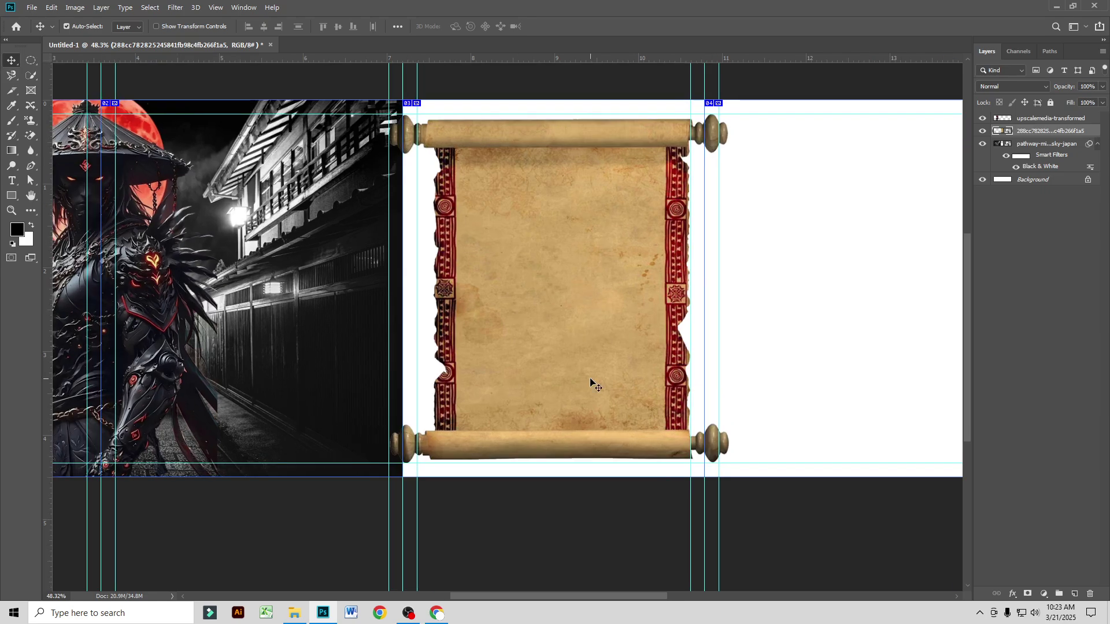
Step: Place full-shot-ninjas-fighting from the Ninja folder behind the scroll layer, with its edge flush with the start of the third panel
{"action": "left_click", "coordinate": [294, 612]}
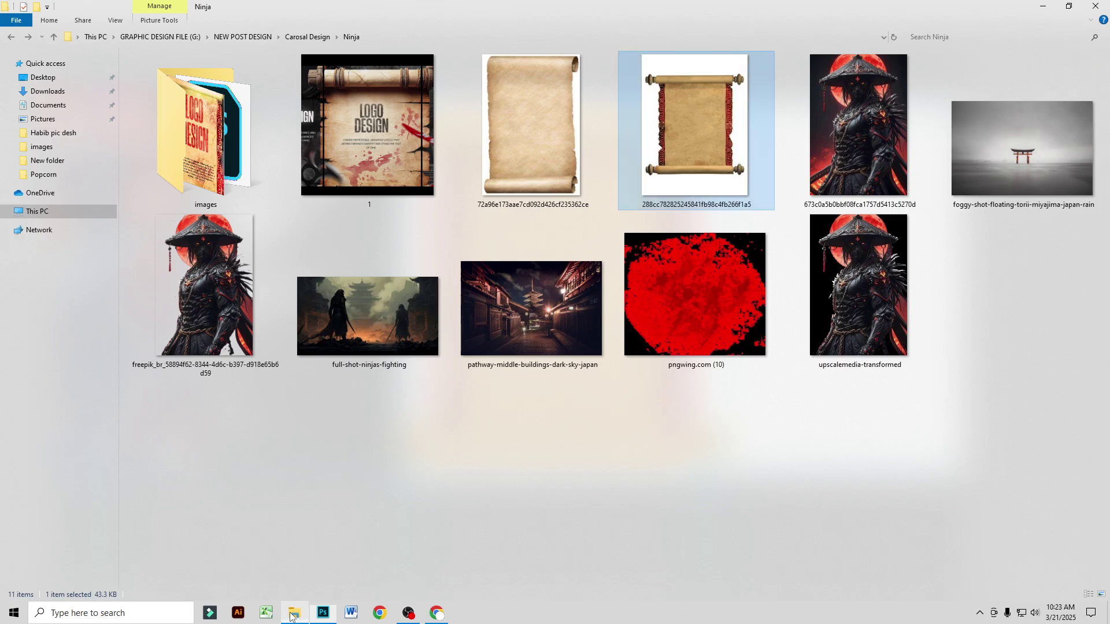
{"action": "left_click_drag", "start_coordinate": [377, 327], "coordinate": [757, 320]}
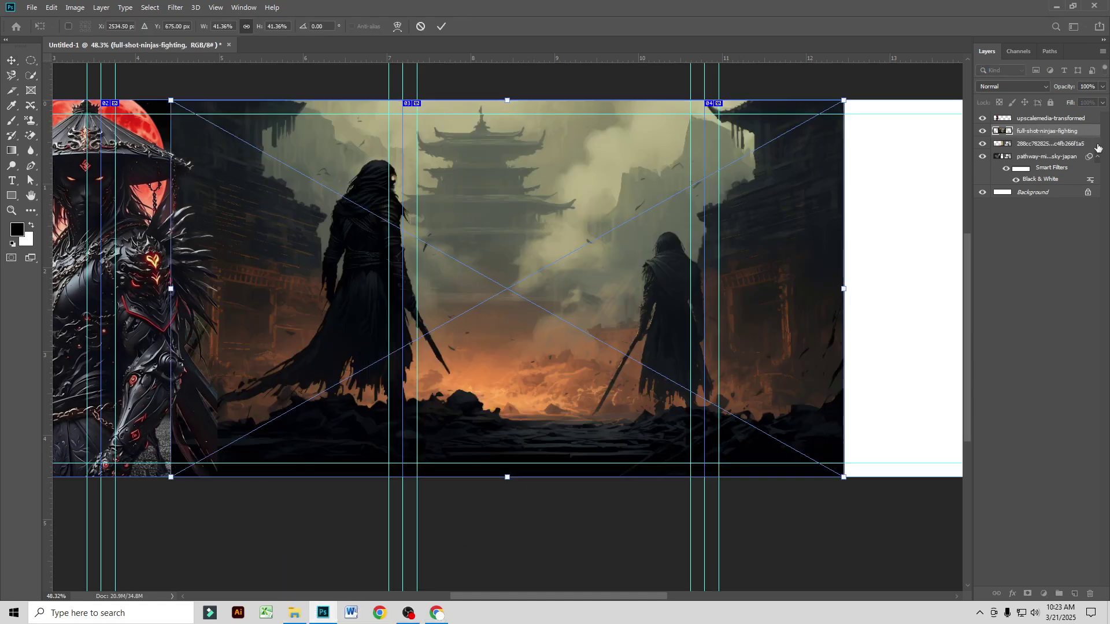
{"action": "left_click_drag", "start_coordinate": [1070, 131], "coordinate": [1033, 152]}
{"action": "left_click_drag", "start_coordinate": [776, 252], "coordinate": [877, 253]}
{"action": "left_click_drag", "start_coordinate": [779, 264], "coordinate": [658, 285]}
Step: Apply a Black & White adjustment to the ninjas image with Reds -75 and reduced Magentas
{"action": "scroll", "coordinate": [689, 277], "scroll_direction": "down", "scroll_amount": 1}
{"action": "scroll", "coordinate": [659, 287], "scroll_direction": "down", "scroll_amount": 4}
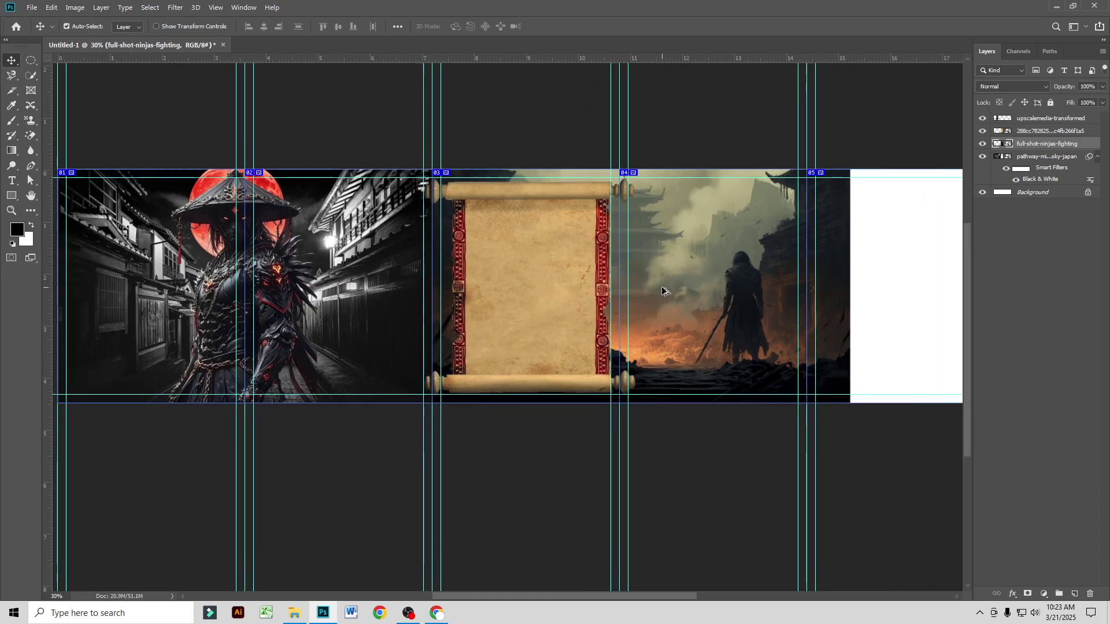
{"action": "left_click_drag", "start_coordinate": [746, 312], "coordinate": [622, 300]}
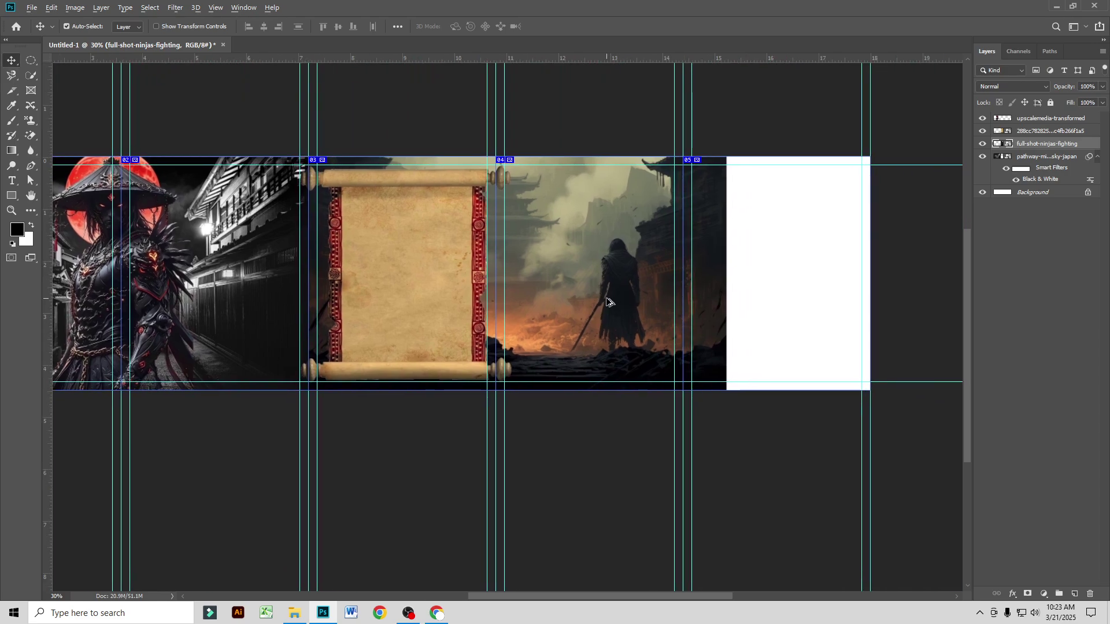
{"action": "scroll", "coordinate": [607, 300], "scroll_direction": "down", "scroll_amount": 1}
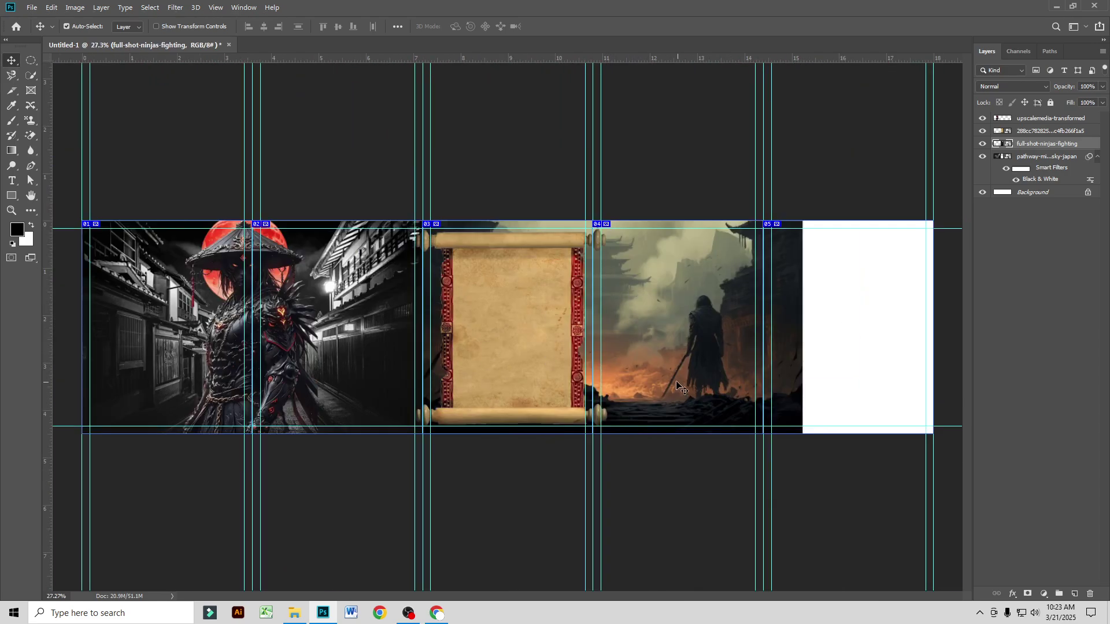
{"action": "scroll", "coordinate": [671, 347], "scroll_direction": "up", "scroll_amount": 2}
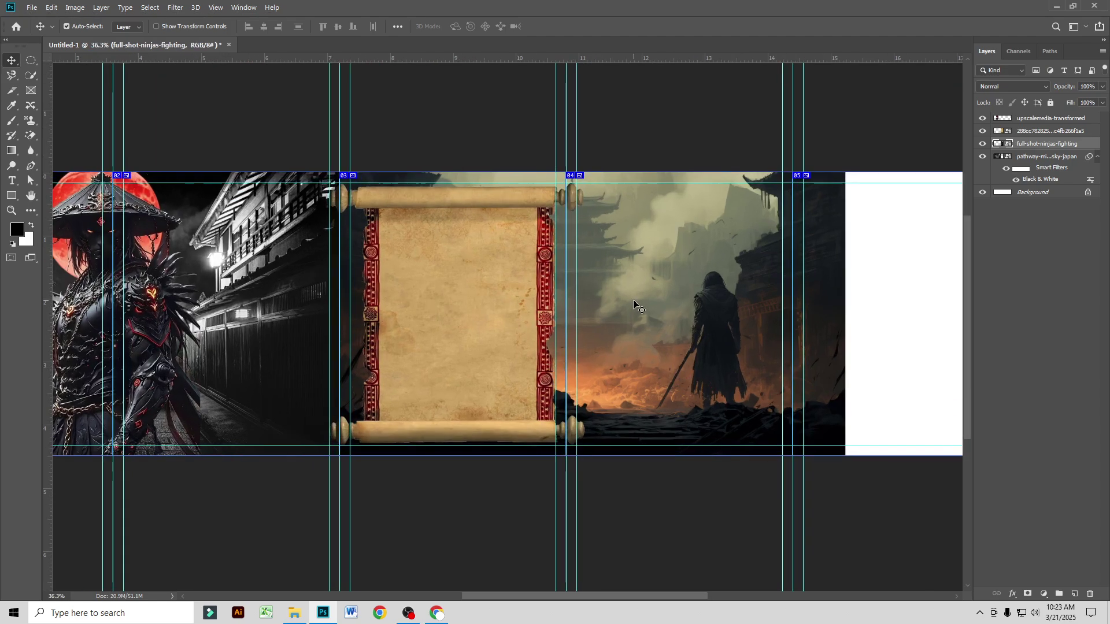
{"action": "left_click", "coordinate": [77, 7]}
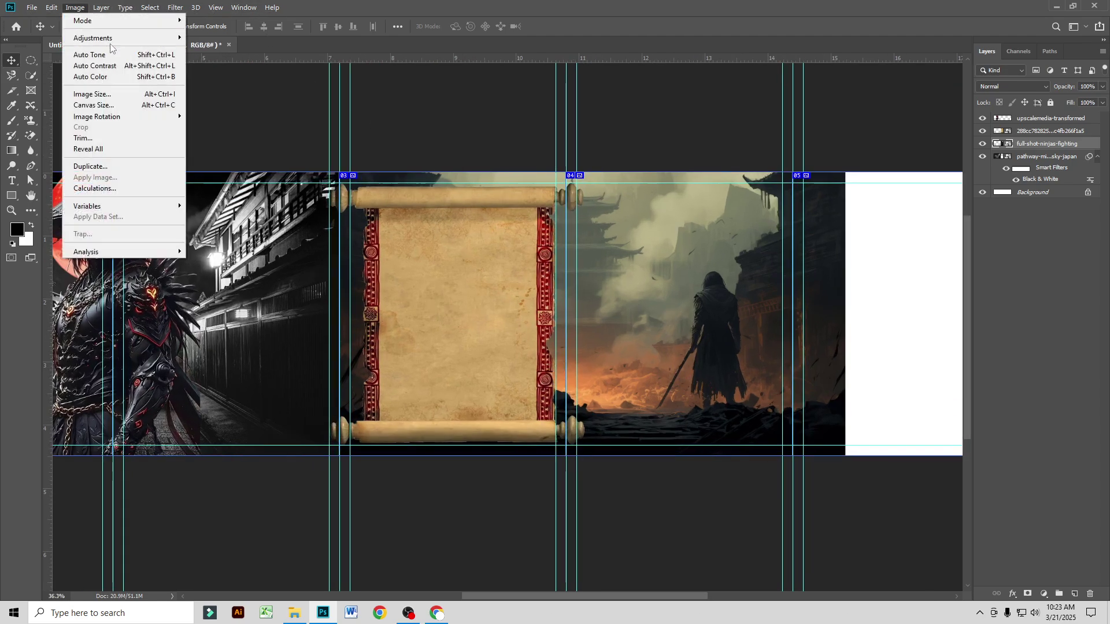
{"action": "mouse_move", "coordinate": [115, 38]}
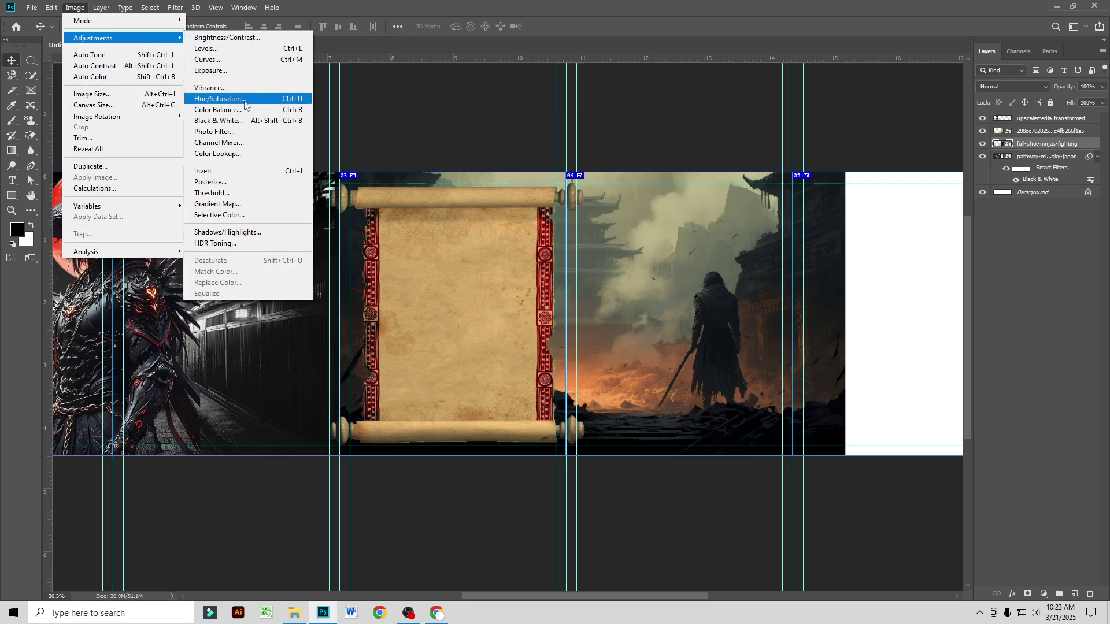
{"action": "left_click", "coordinate": [224, 121]}
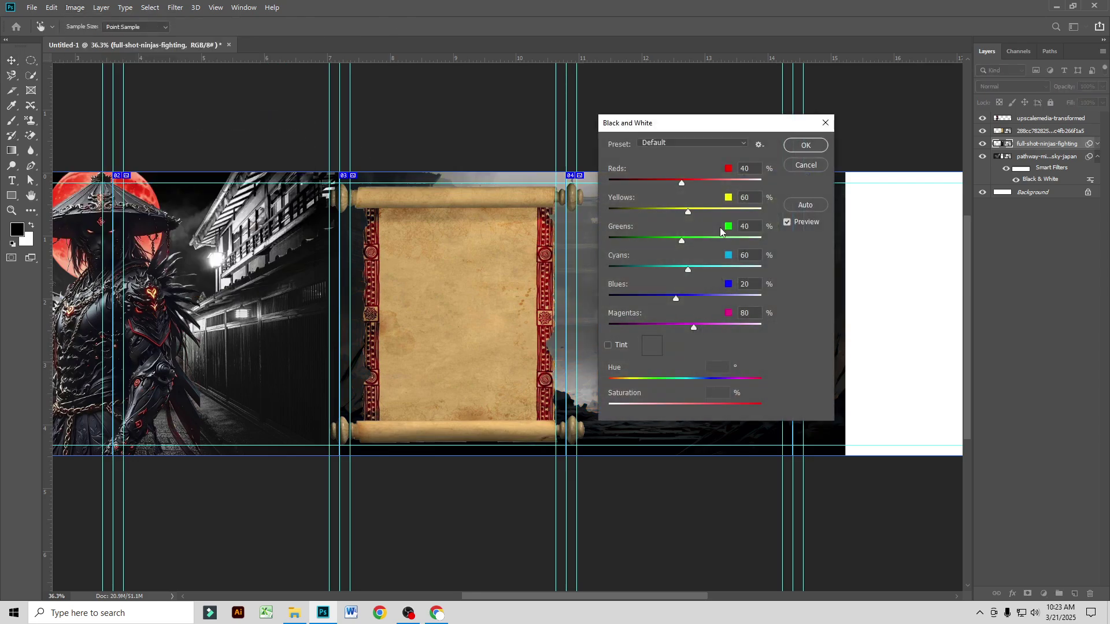
{"action": "left_click_drag", "start_coordinate": [680, 183], "coordinate": [646, 184]}
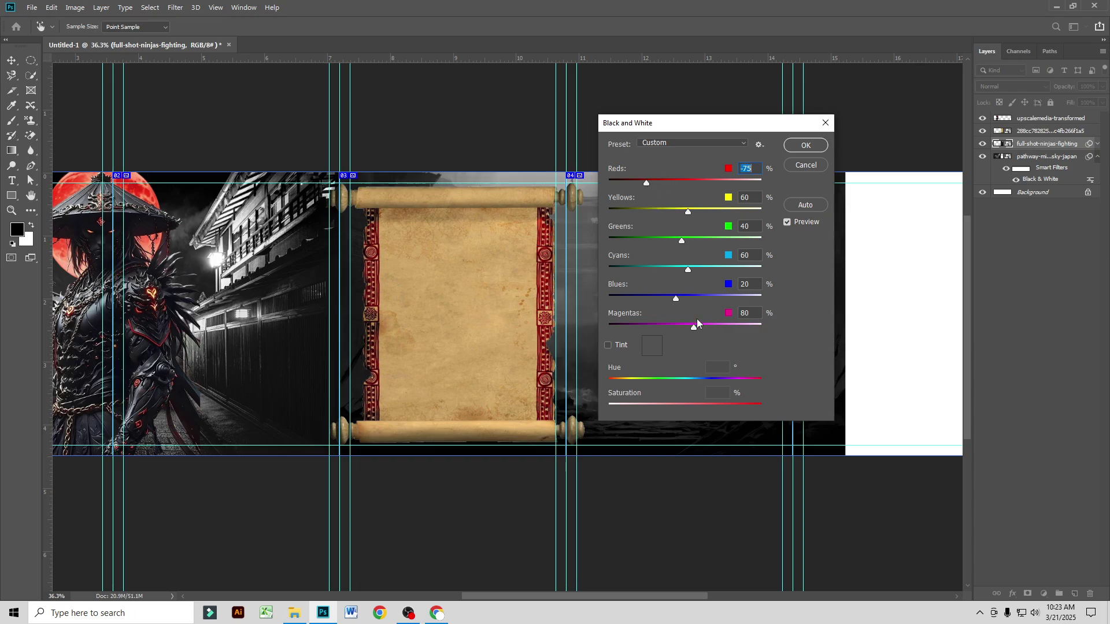
{"action": "left_click_drag", "start_coordinate": [686, 325], "coordinate": [675, 325]}
{"action": "left_click", "coordinate": [793, 150]}
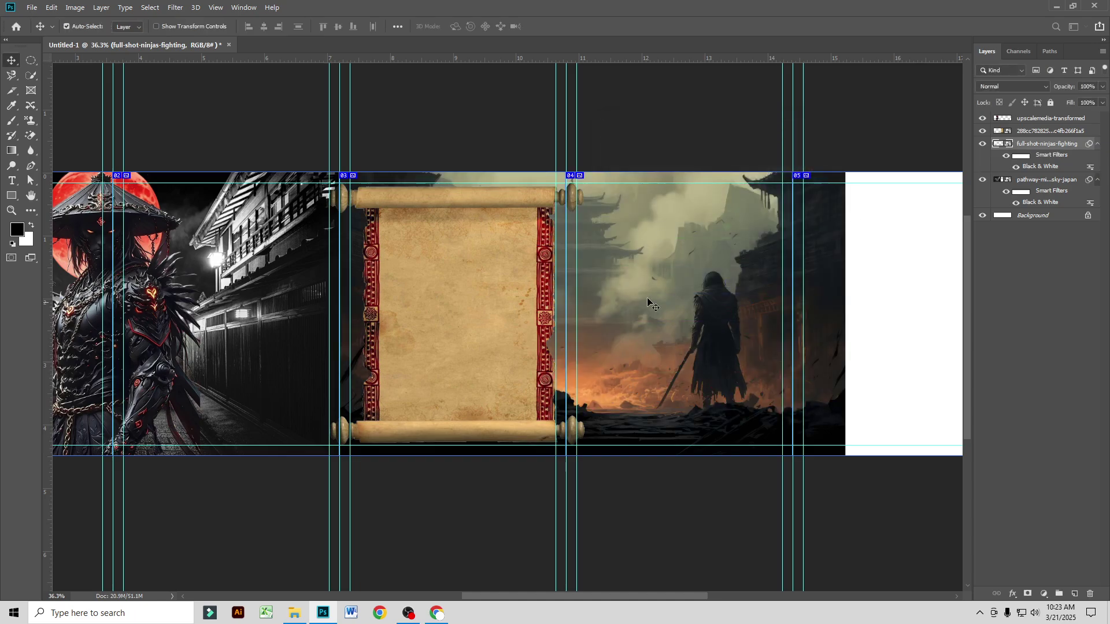
Step: Rasterize the full-shot-ninjas-fighting layer together with its Black & White filter
{"action": "scroll", "coordinate": [732, 322], "scroll_direction": "down", "scroll_amount": 2}
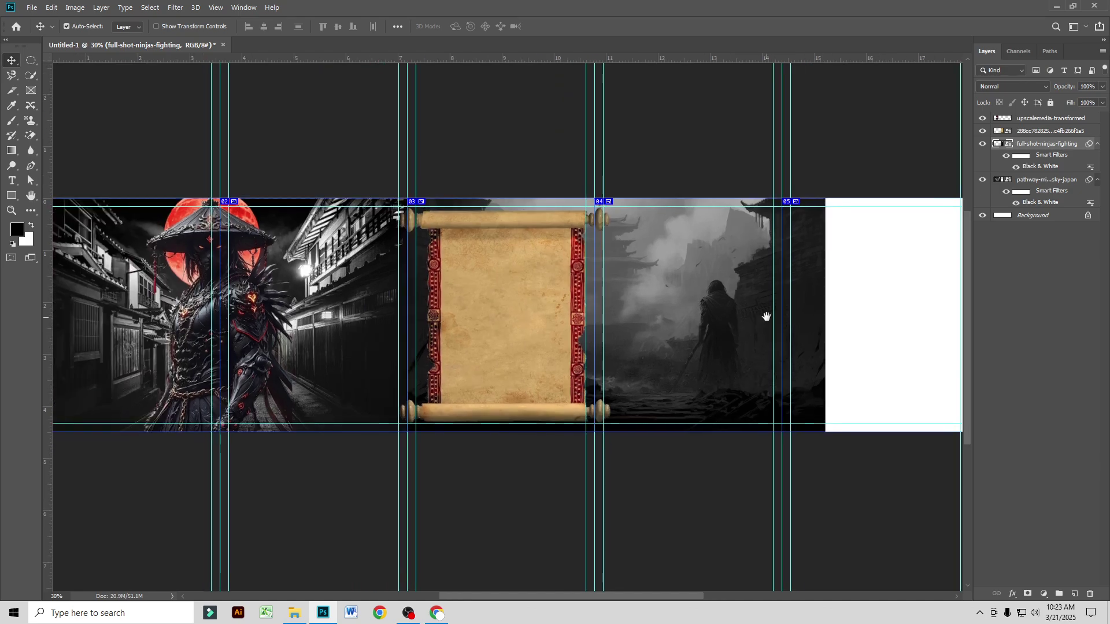
{"action": "left_click_drag", "start_coordinate": [766, 317], "coordinate": [537, 293]}
{"action": "scroll", "coordinate": [633, 296], "scroll_direction": "up", "scroll_amount": 2}
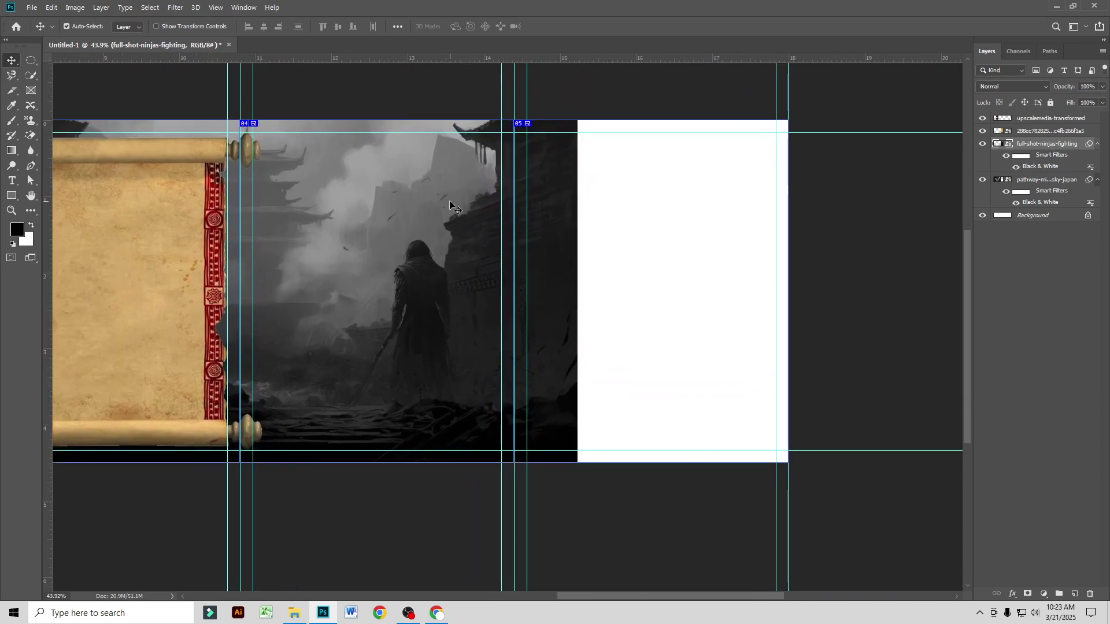
{"action": "right_click", "coordinate": [1034, 149]}
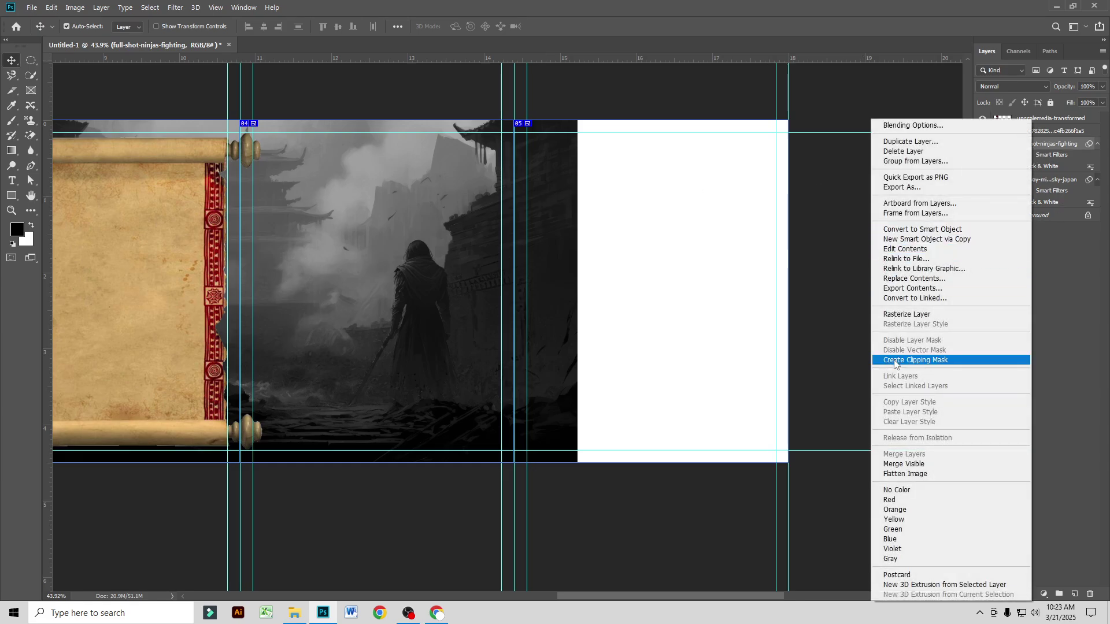
{"action": "left_click", "coordinate": [905, 315]}
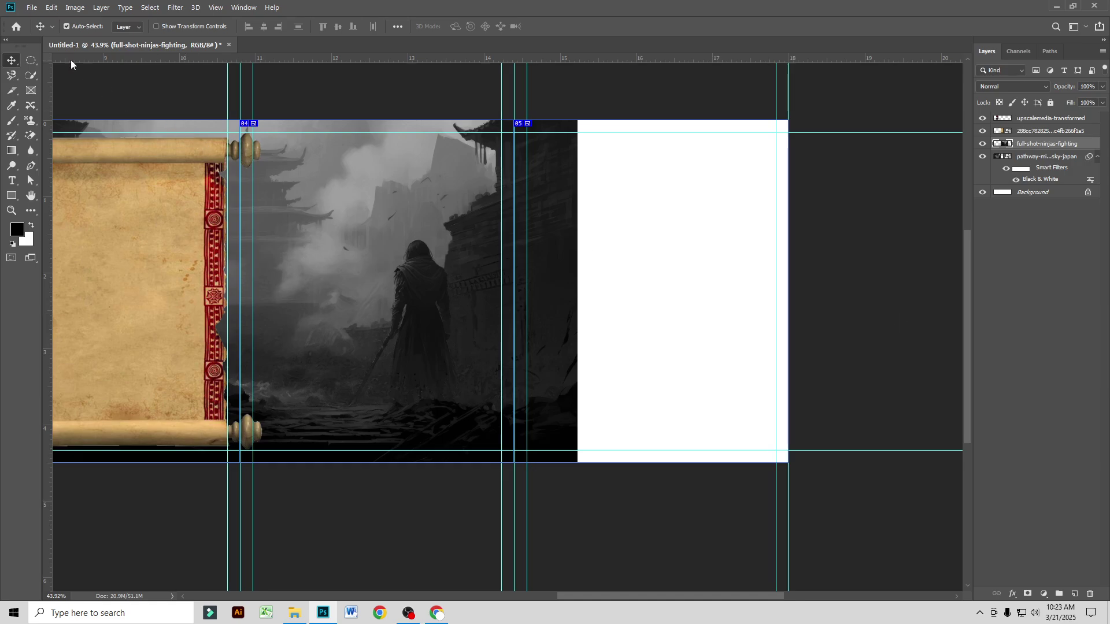
Step: Delete the part of the ninjas image extending into the fifth panel and convert the layer to a smart object
{"action": "left_click", "coordinate": [32, 60]}
{"action": "left_click", "coordinate": [63, 61]}
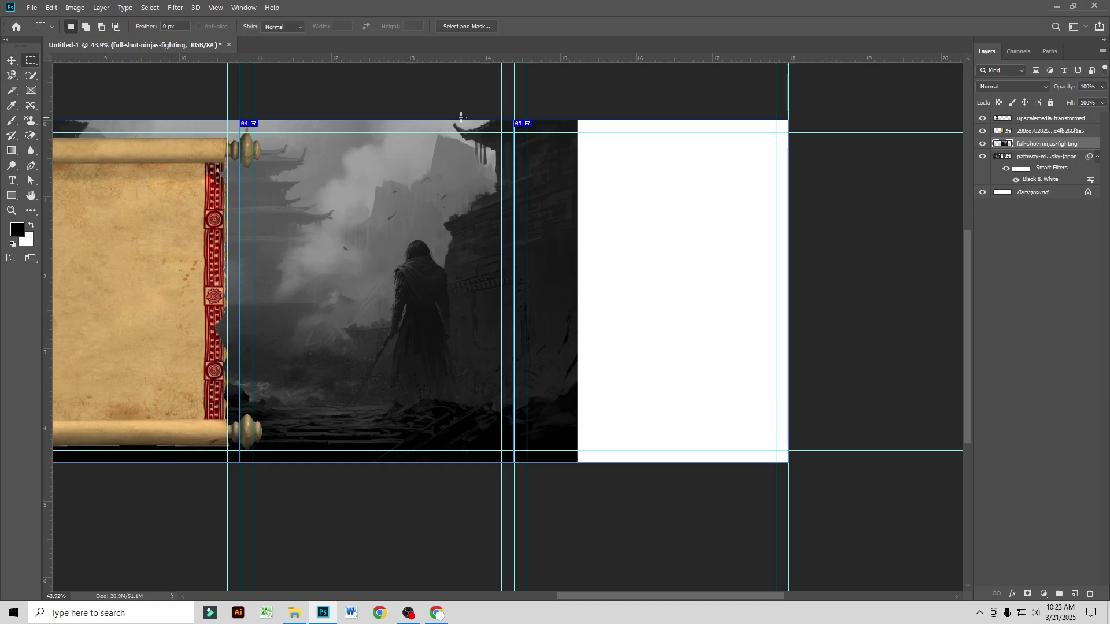
{"action": "left_click_drag", "start_coordinate": [514, 105], "coordinate": [628, 490]}
{"action": "key", "text": "Delete"}
{"action": "key", "text": "ctrl+d"}
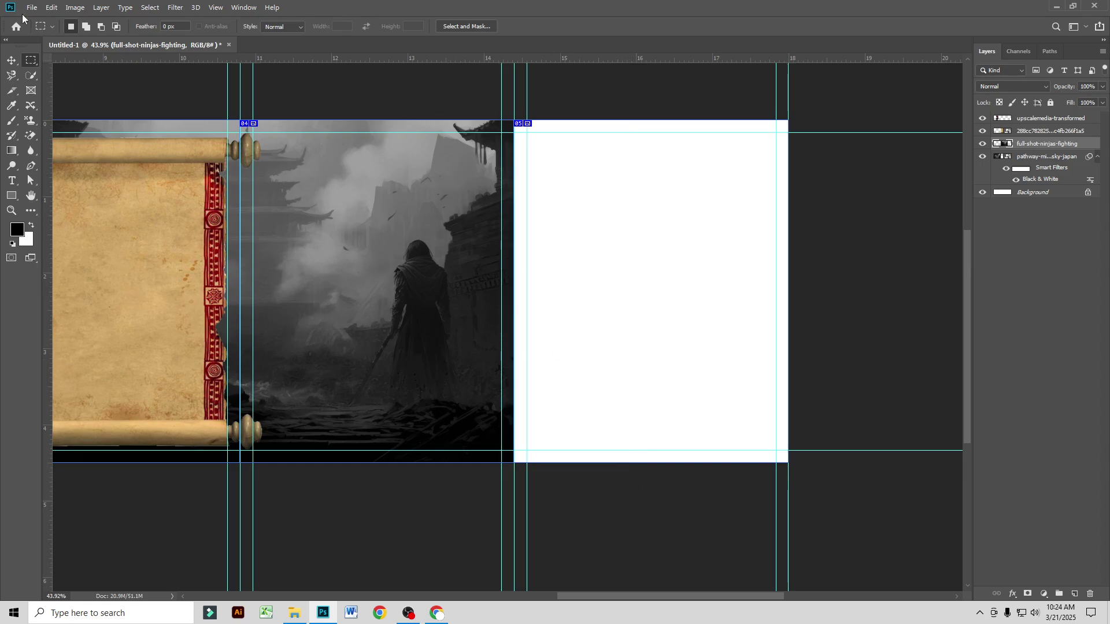
{"action": "right_click", "coordinate": [1041, 141]}
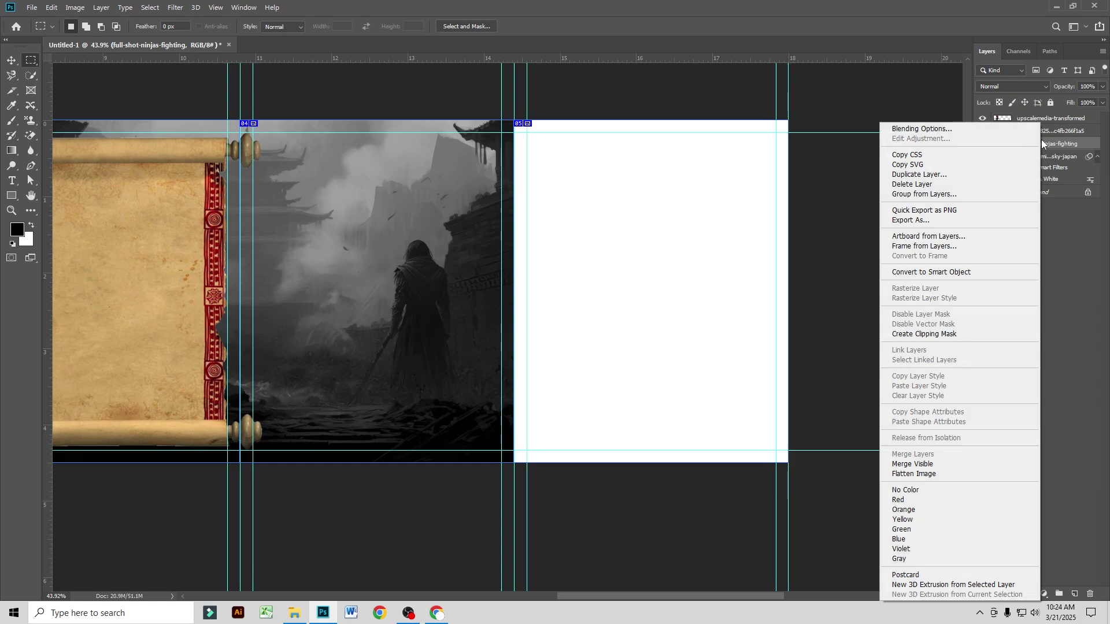
{"action": "left_click", "coordinate": [968, 273]}
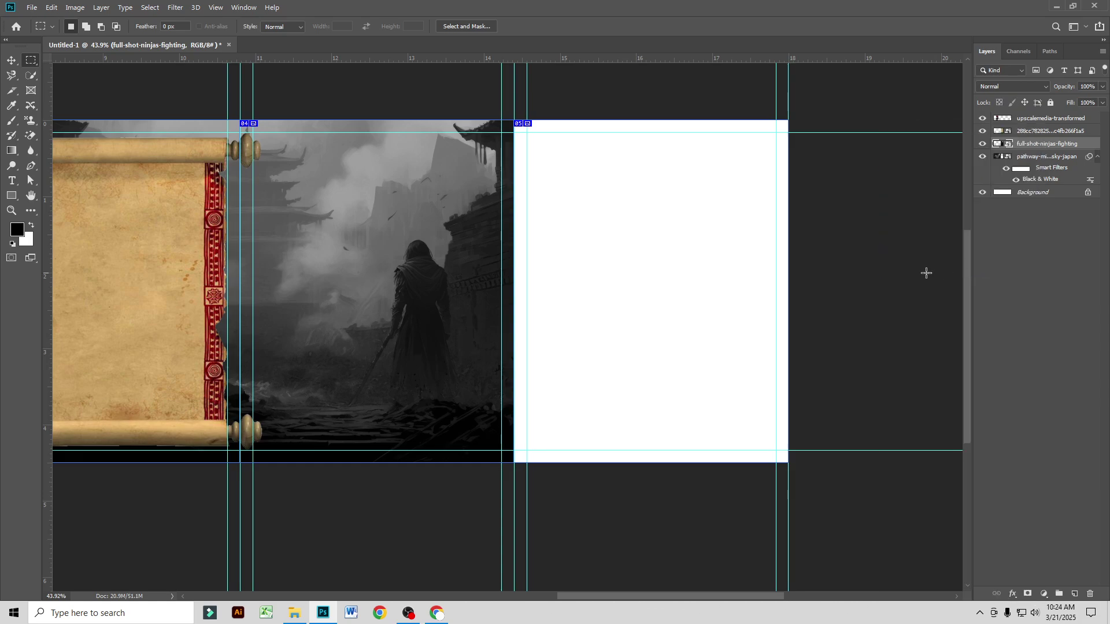
Step: Place foggy-shot-floating-torii-miyajima-japan-rain from the Ninja folder over the fifth panel, with its layer directly below the ninjas layer
{"action": "left_click", "coordinate": [438, 614]}
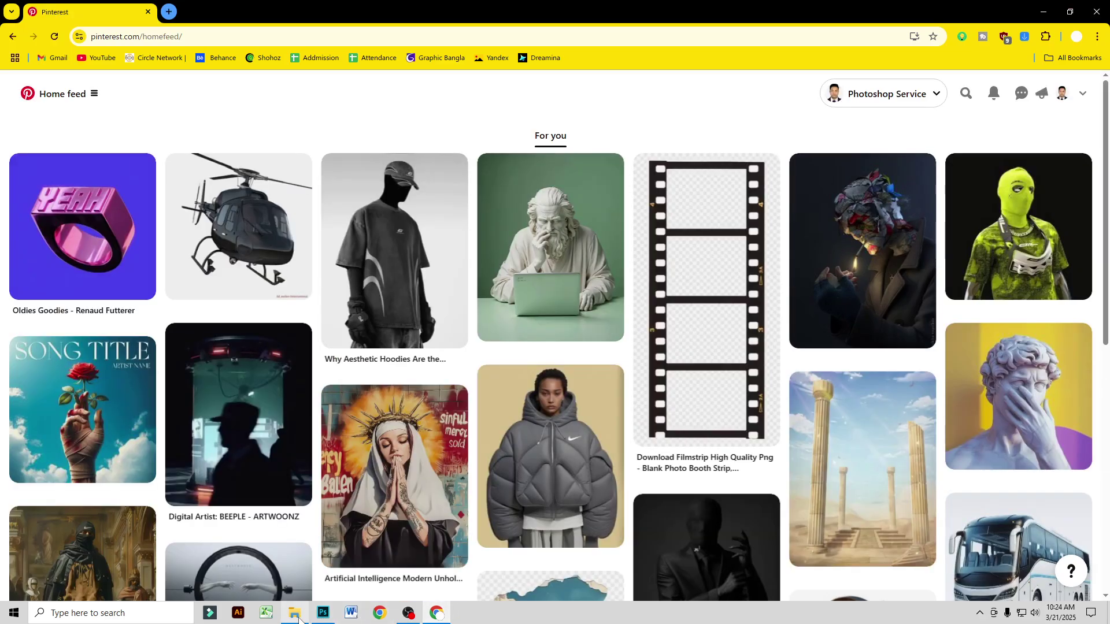
{"action": "left_click", "coordinate": [296, 615]}
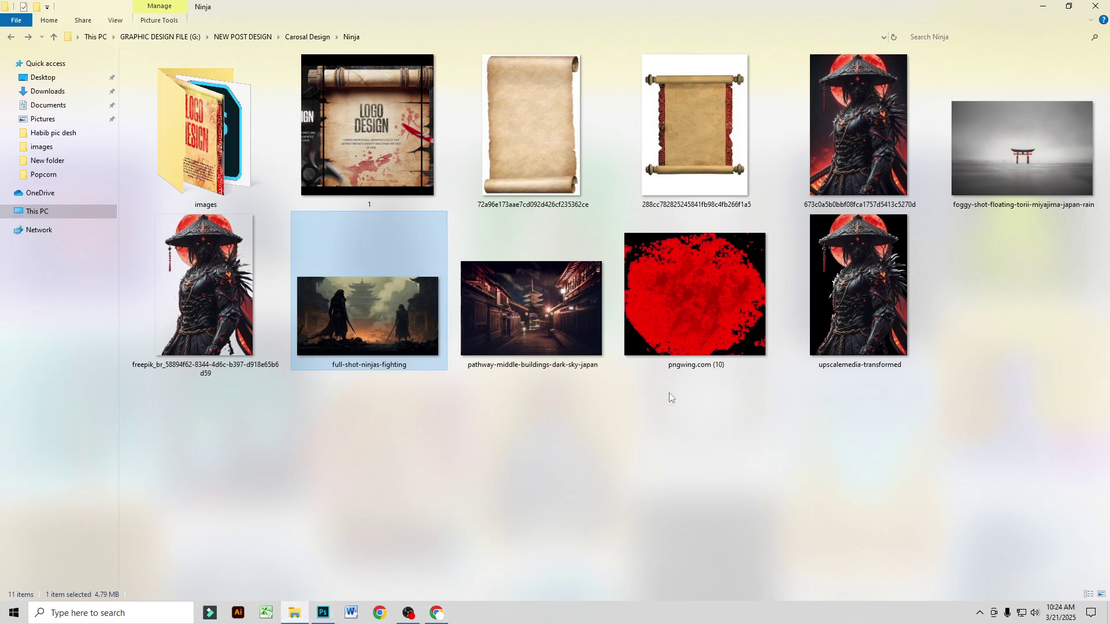
{"action": "left_click_drag", "start_coordinate": [994, 160], "coordinate": [609, 289]}
{"action": "left_click_drag", "start_coordinate": [511, 301], "coordinate": [679, 299]}
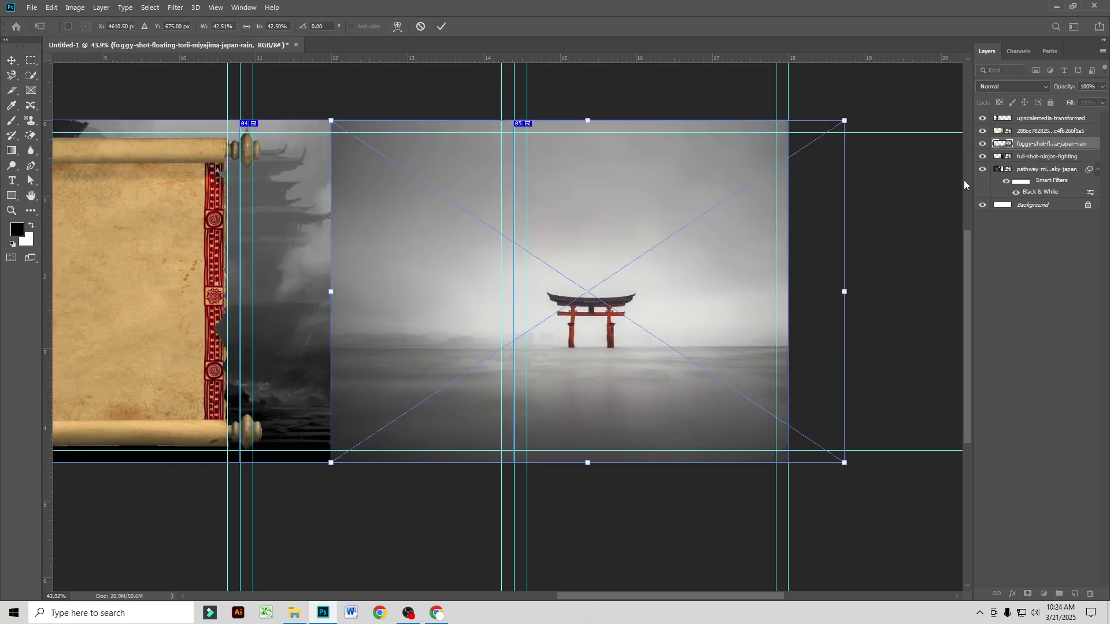
{"action": "left_click_drag", "start_coordinate": [1028, 143], "coordinate": [1030, 159]}
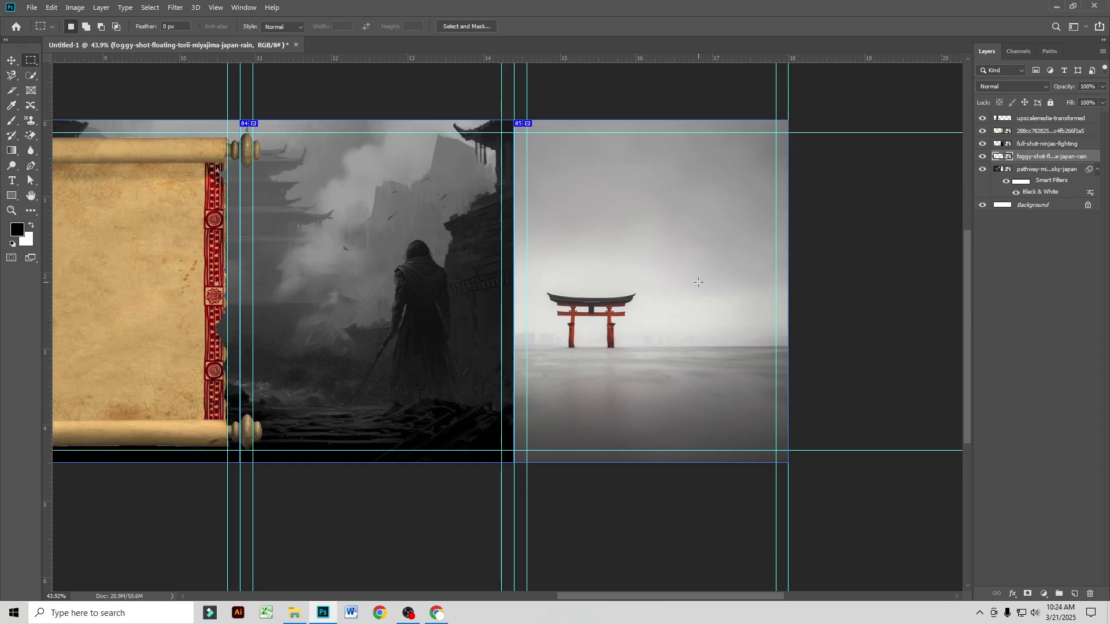
Step: Scale the torii image to 70.46% and position it so the gate sits centred in the lower part of the fifth panel
{"action": "key", "text": "v"}
{"action": "left_click_drag", "start_coordinate": [647, 248], "coordinate": [707, 246]}
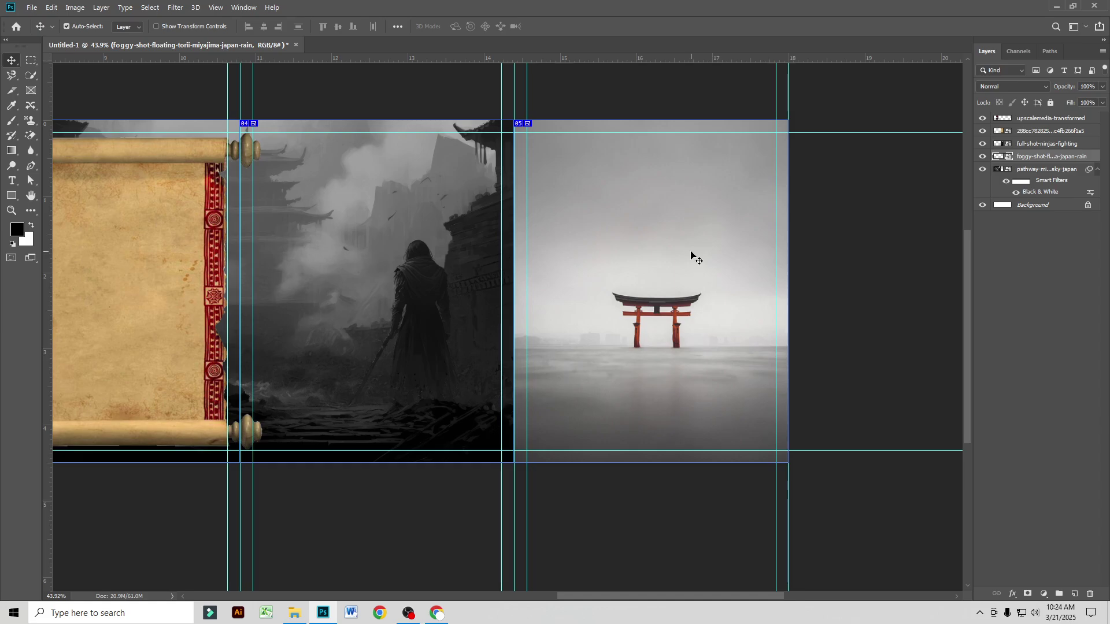
{"action": "key", "text": "ctrl+t"}
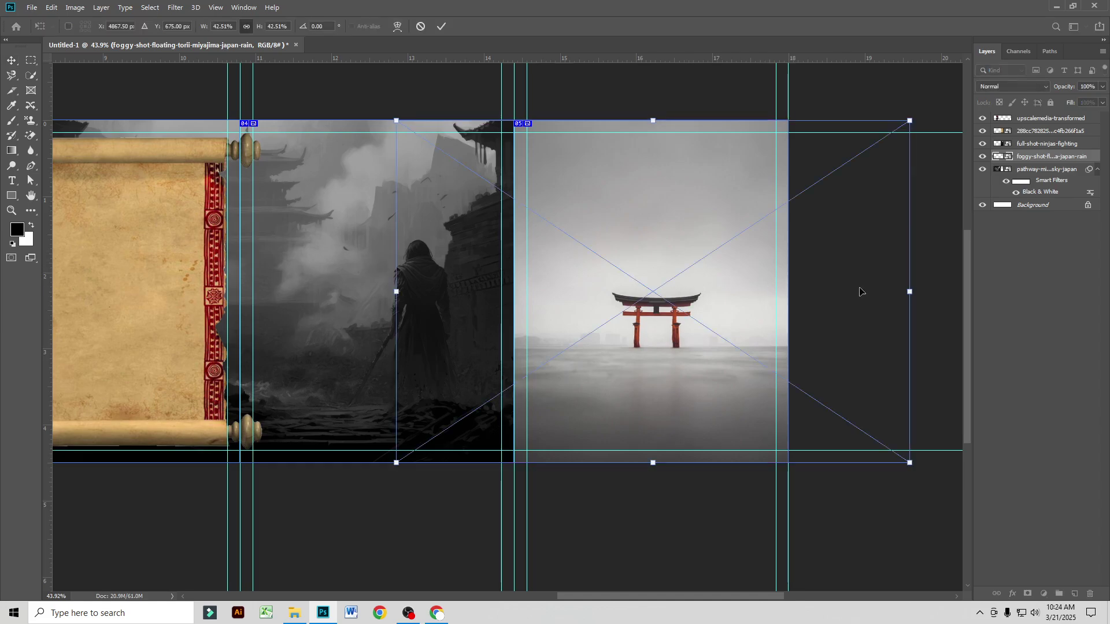
{"action": "left_click_drag", "start_coordinate": [907, 294], "coordinate": [947, 281]}
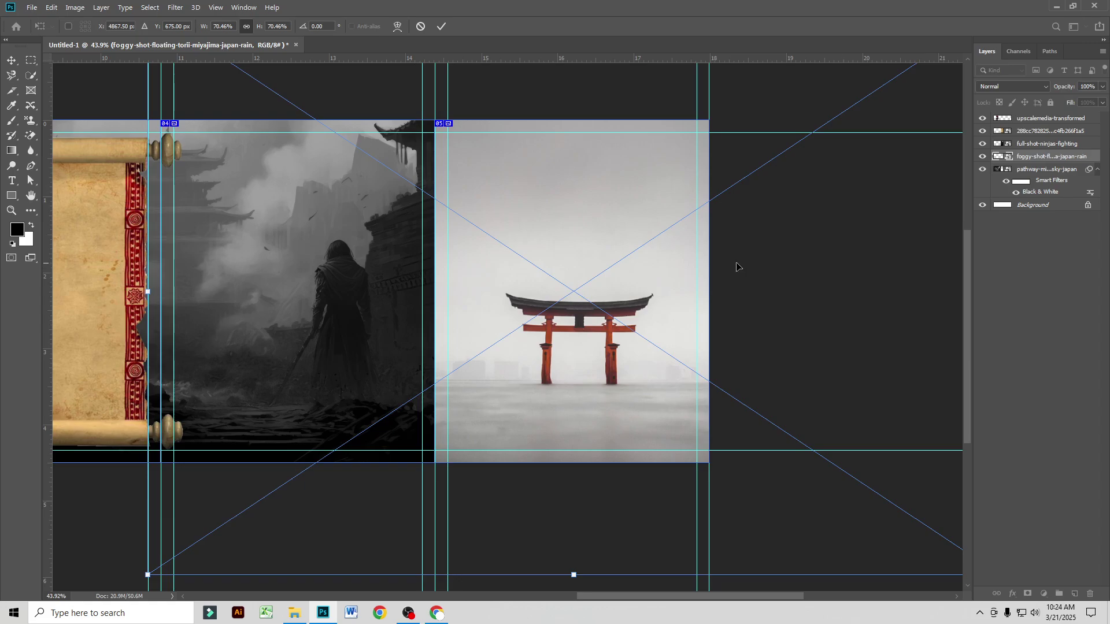
{"action": "left_click_drag", "start_coordinate": [594, 305], "coordinate": [574, 333]}
{"action": "key", "text": "Return"}
{"action": "key", "text": "ctrl+0"}
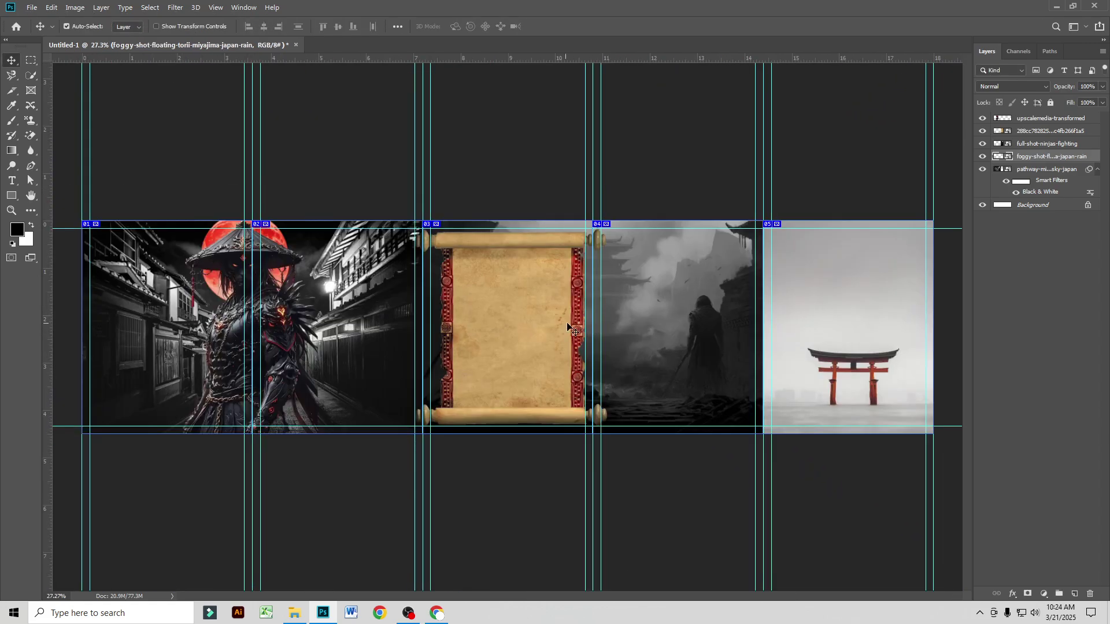
Step: Clip a Curves adjustment to the torii image and darken it by lowering the white point to about half output
{"action": "scroll", "coordinate": [774, 352], "scroll_direction": "up", "scroll_amount": 1}
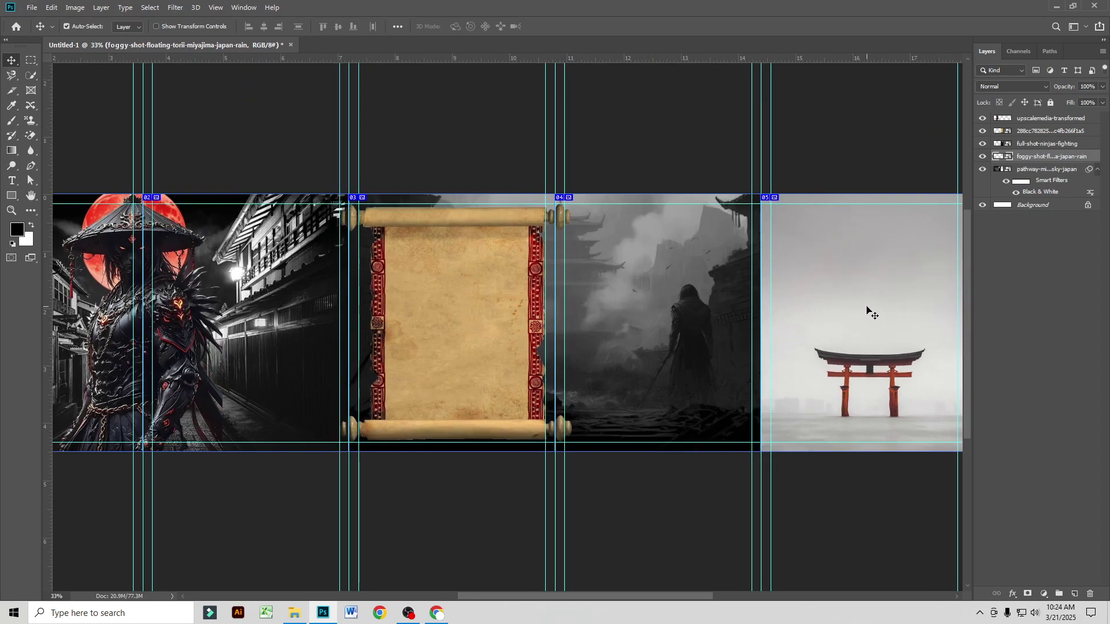
{"action": "left_click", "coordinate": [1043, 593]}
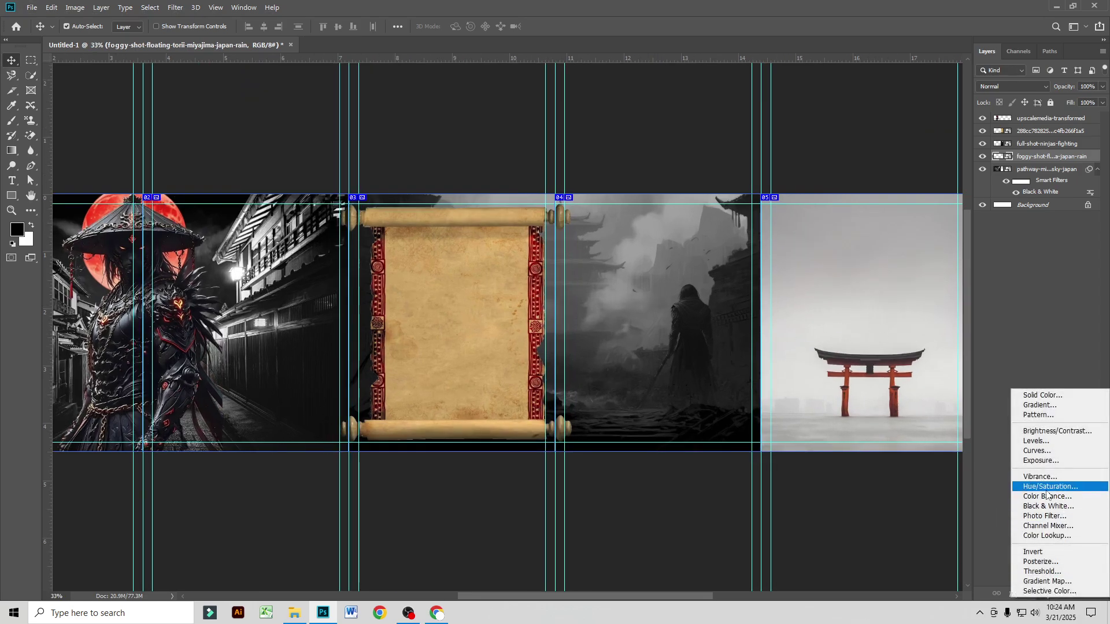
{"action": "left_click", "coordinate": [1037, 450]}
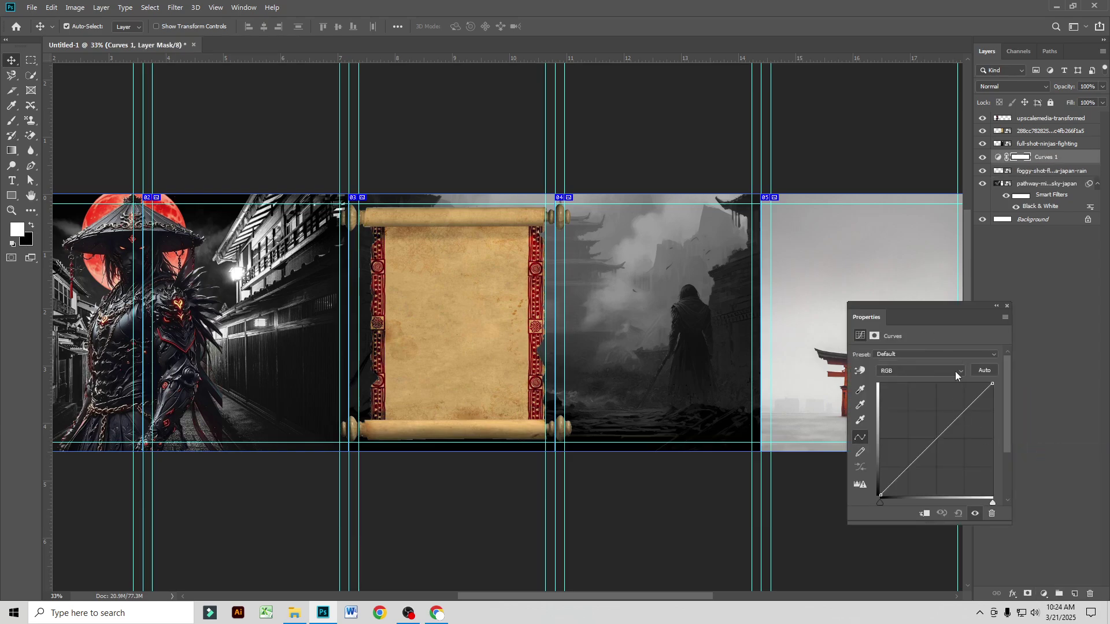
{"action": "left_click_drag", "start_coordinate": [920, 313], "coordinate": [568, 255]}
{"action": "left_click", "coordinate": [578, 455]}
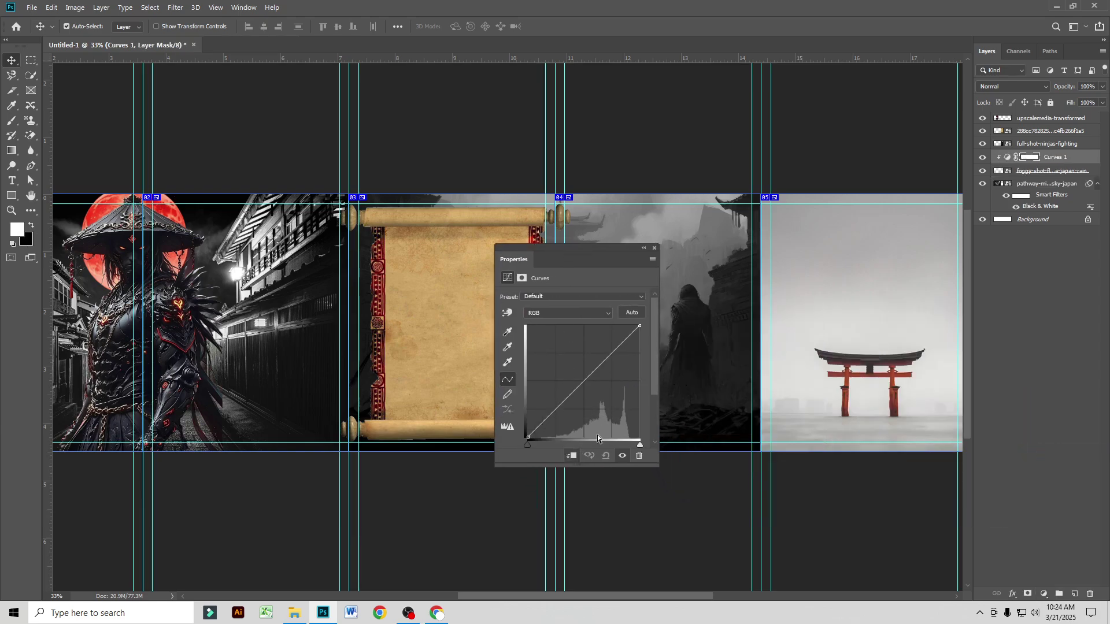
{"action": "left_click_drag", "start_coordinate": [640, 325], "coordinate": [639, 380]}
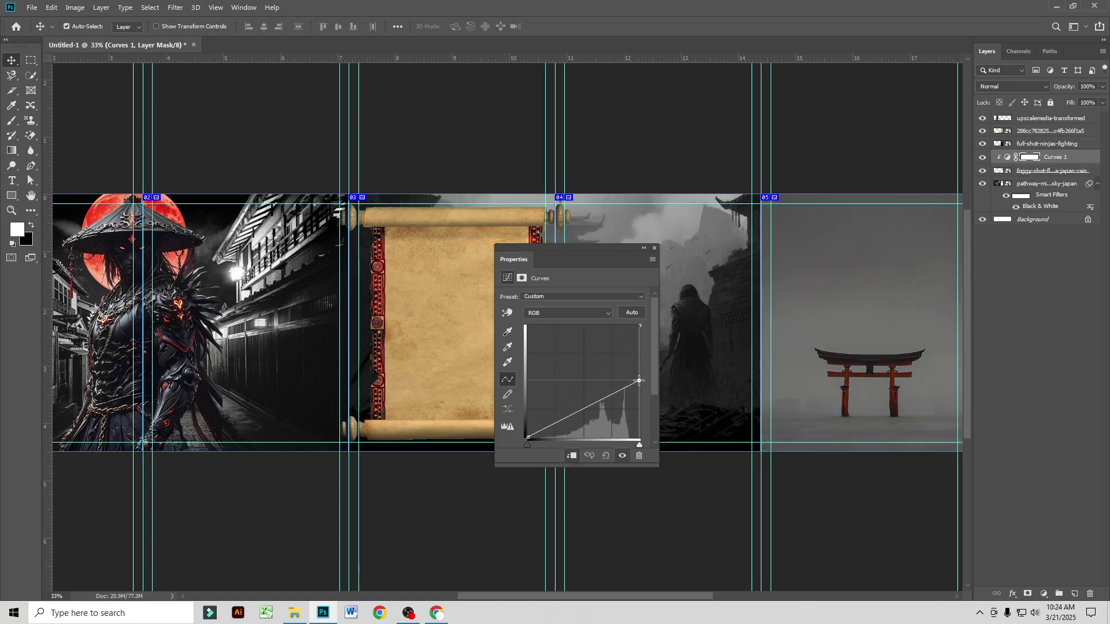
{"action": "left_click_drag", "start_coordinate": [582, 406], "coordinate": [549, 425]}
{"action": "left_click", "coordinate": [655, 249]}
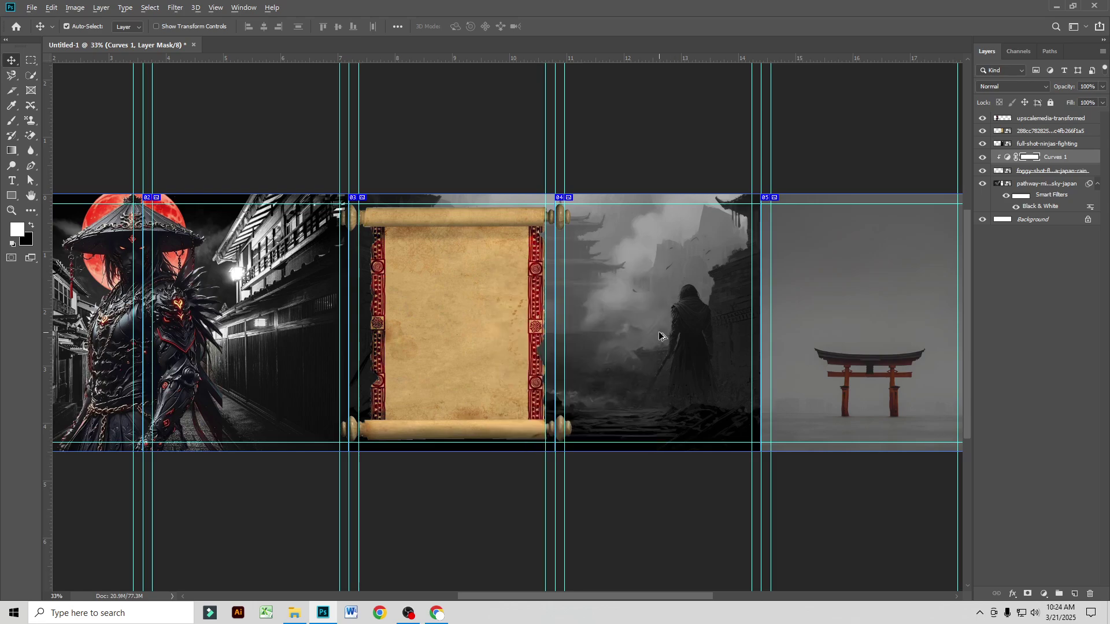
Step: Examine the full five-panel composition for how the backgrounds, warrior and scroll work together
{"action": "scroll", "coordinate": [658, 341], "scroll_direction": "down", "scroll_amount": 2}
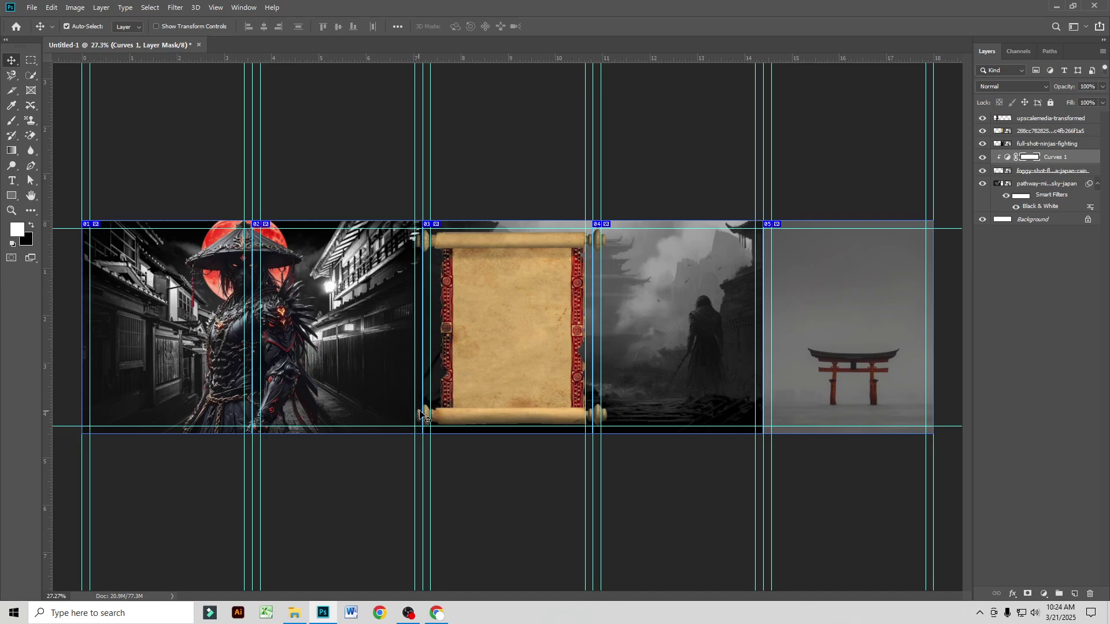
{"action": "scroll", "coordinate": [442, 410], "scroll_direction": "up", "scroll_amount": 2}
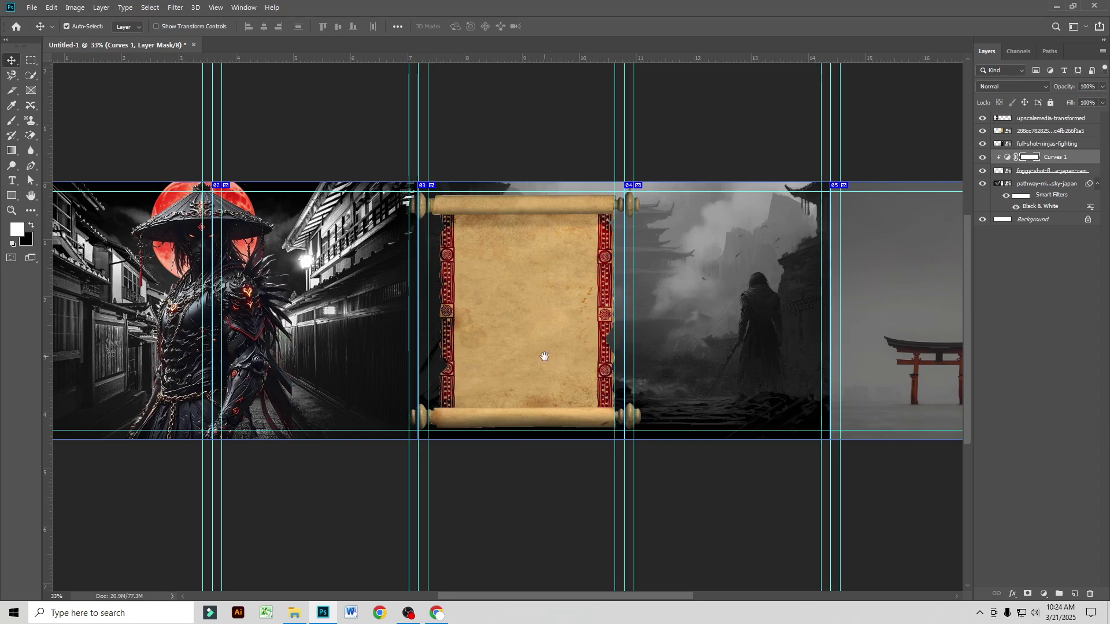
{"action": "left_click_drag", "start_coordinate": [544, 356], "coordinate": [591, 299]}
{"action": "scroll", "coordinate": [562, 335], "scroll_direction": "down", "scroll_amount": 1}
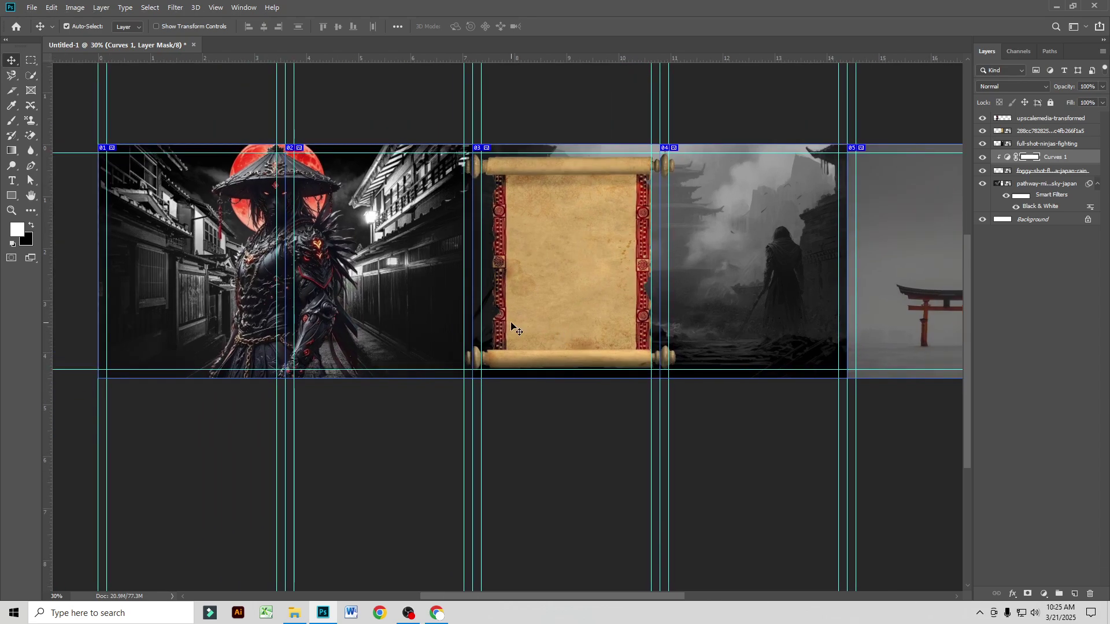
{"action": "scroll", "coordinate": [478, 313], "scroll_direction": "down", "scroll_amount": 1}
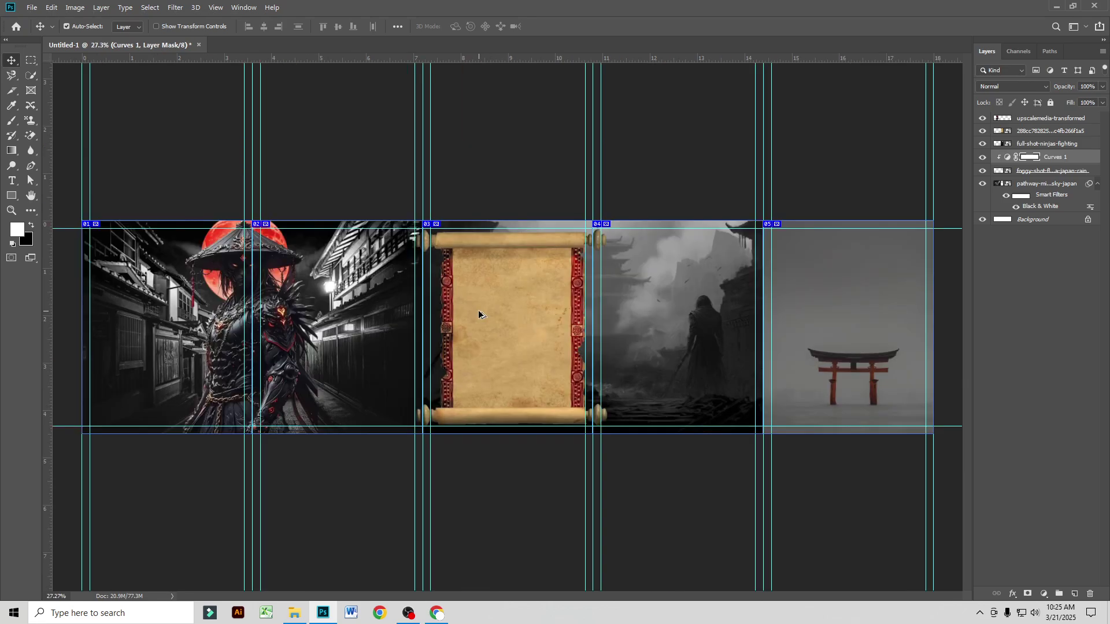
{"action": "scroll", "coordinate": [221, 381], "scroll_direction": "up", "scroll_amount": 1}
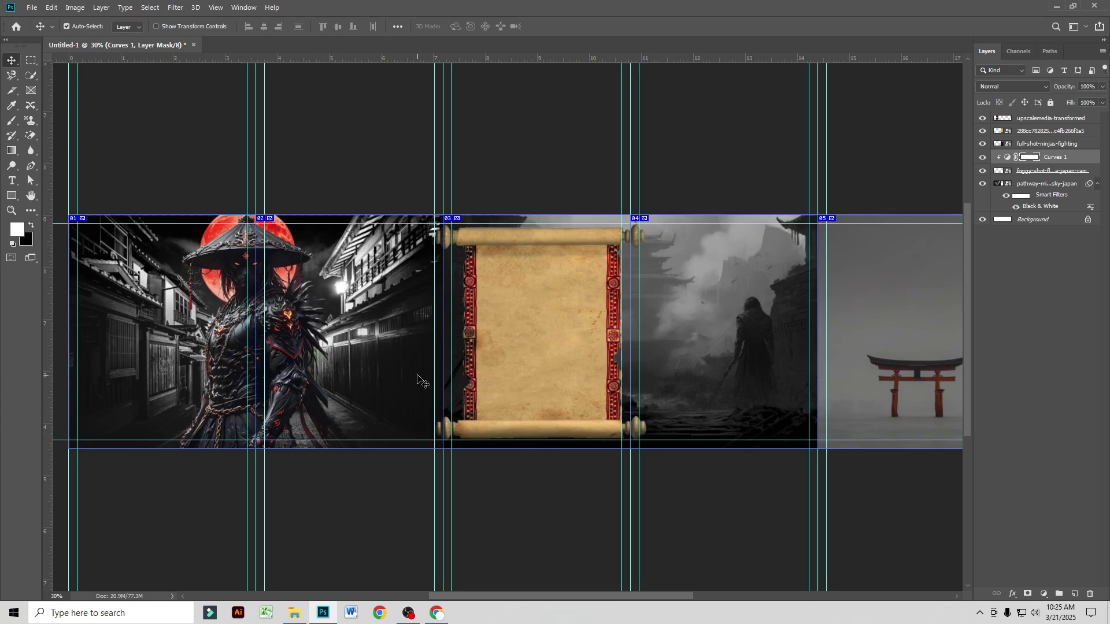
{"action": "scroll", "coordinate": [516, 346], "scroll_direction": "down", "scroll_amount": 1}
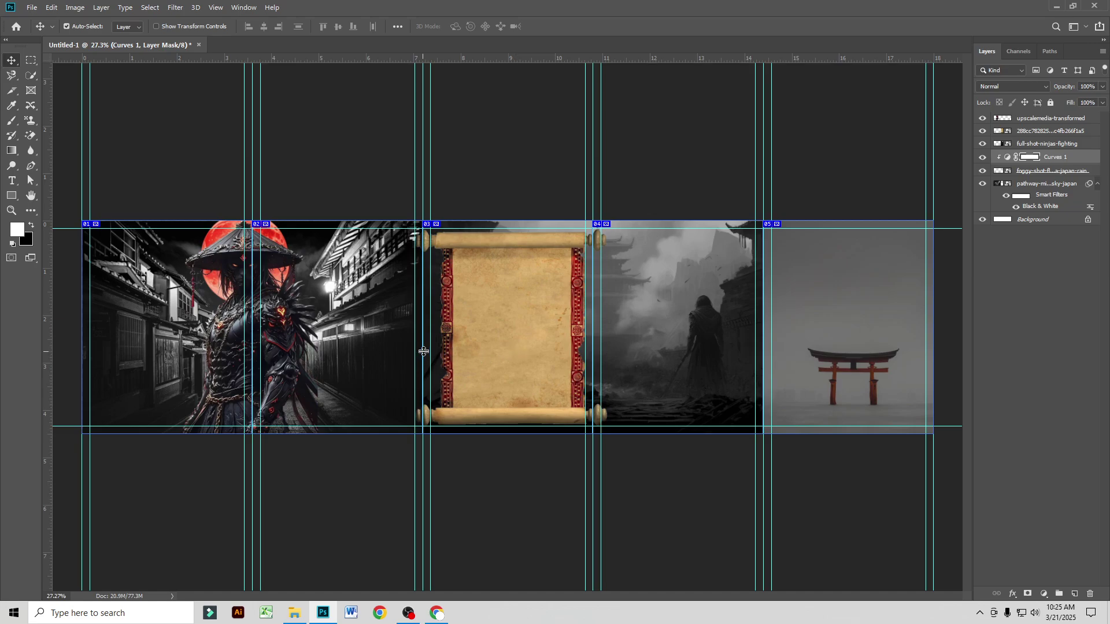
{"action": "scroll", "coordinate": [424, 352], "scroll_direction": "up", "scroll_amount": 1}
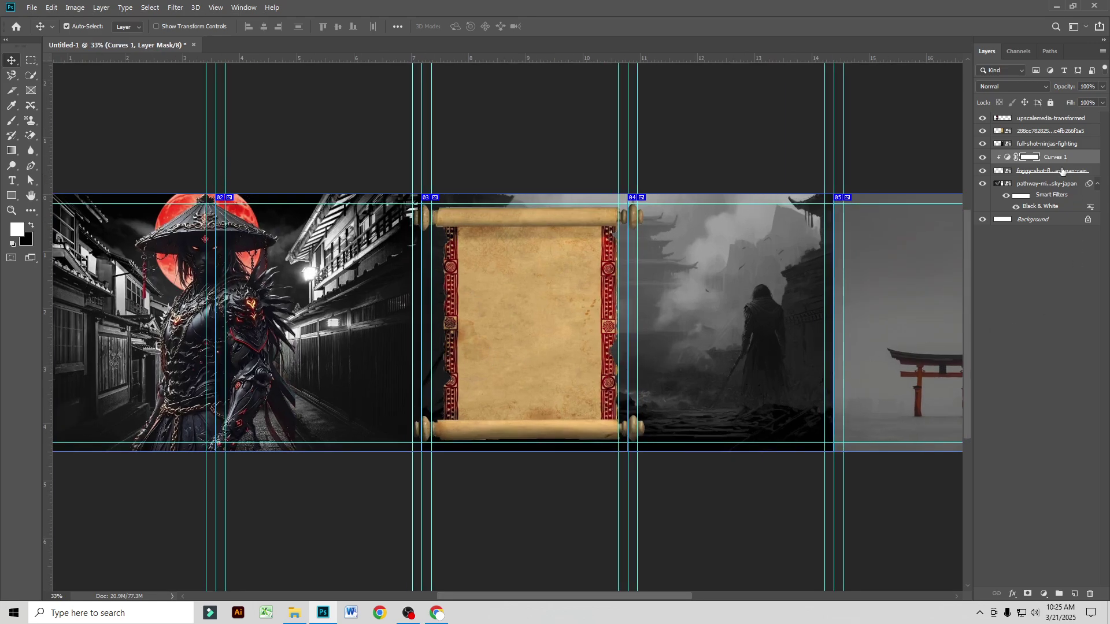
Step: Merge the scroll, ninjas, Curves, torii and street layers into a single layer
{"action": "left_click", "coordinate": [1043, 184]}
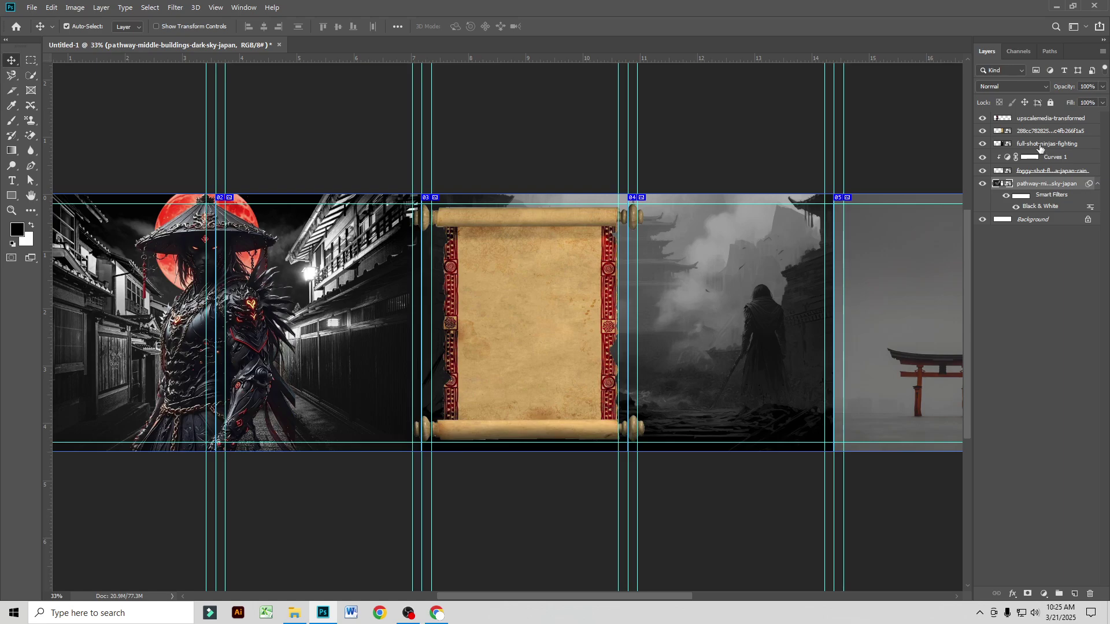
{"action": "left_click", "coordinate": [1029, 132], "text": "shift"}
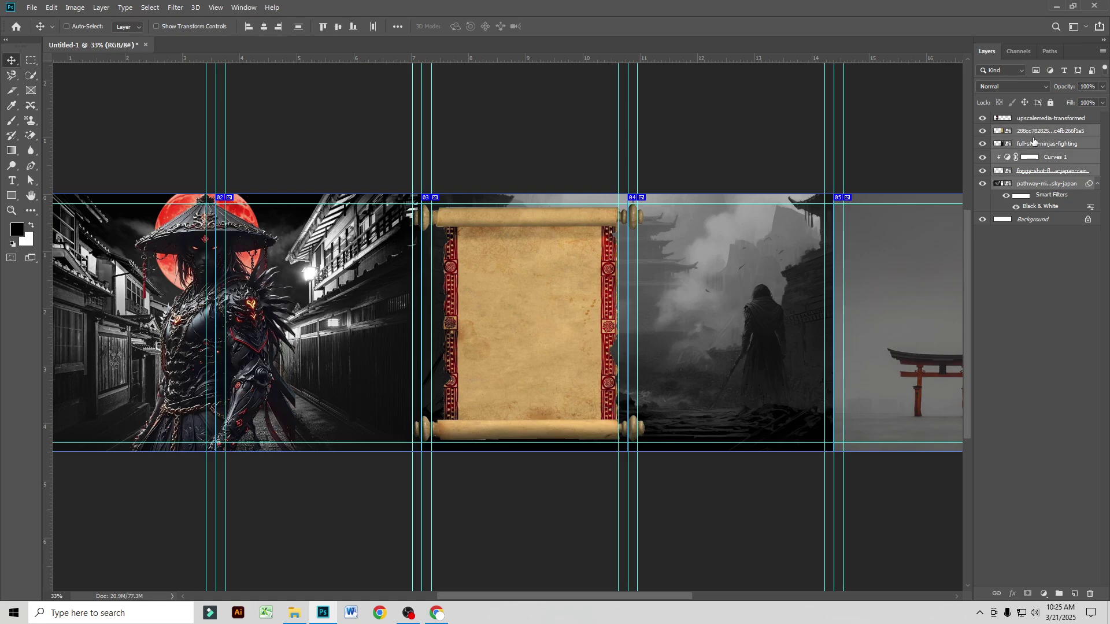
{"action": "key", "text": "ctrl+e"}
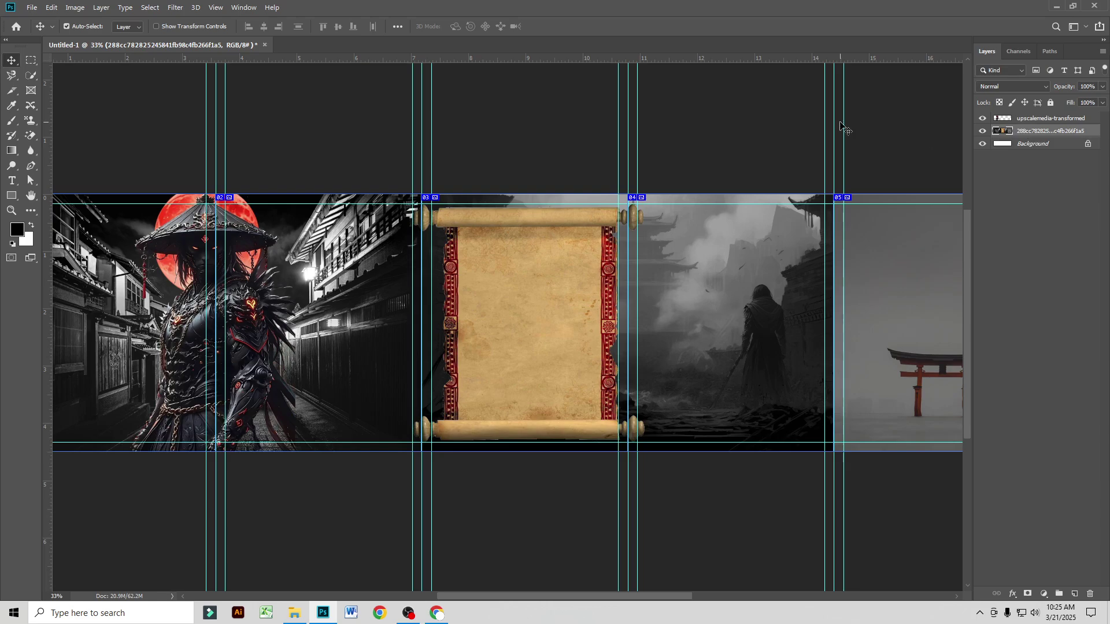
Step: Try a Gaussian Blur on the merged layer containing both the scroll and the backgrounds
{"action": "left_click", "coordinate": [175, 9]}
{"action": "mouse_move", "coordinate": [233, 143]}
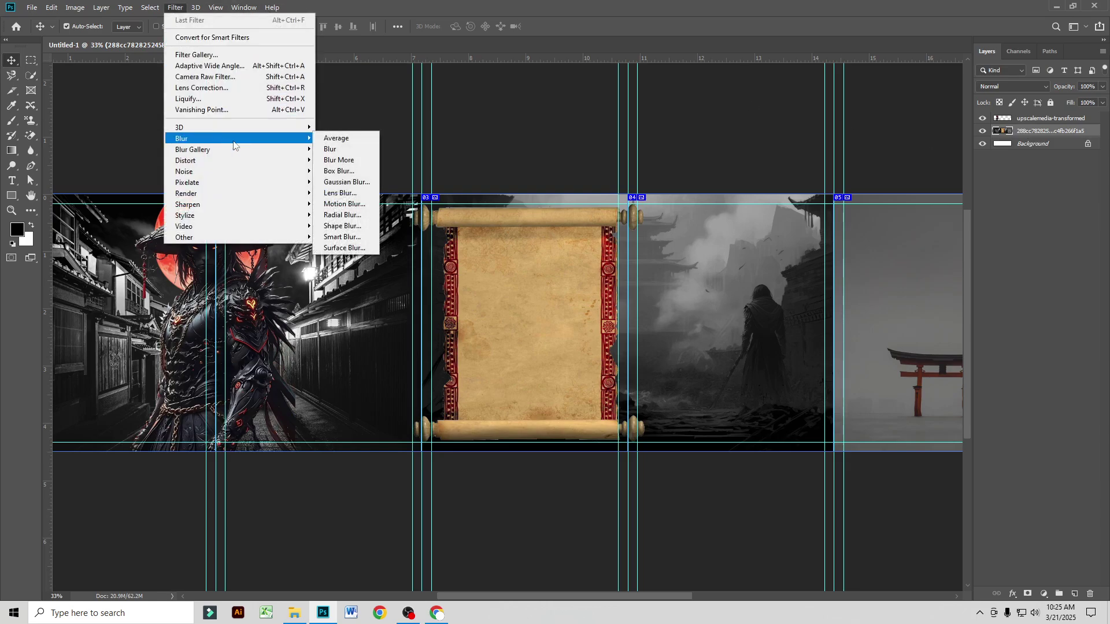
{"action": "left_click", "coordinate": [364, 183]}
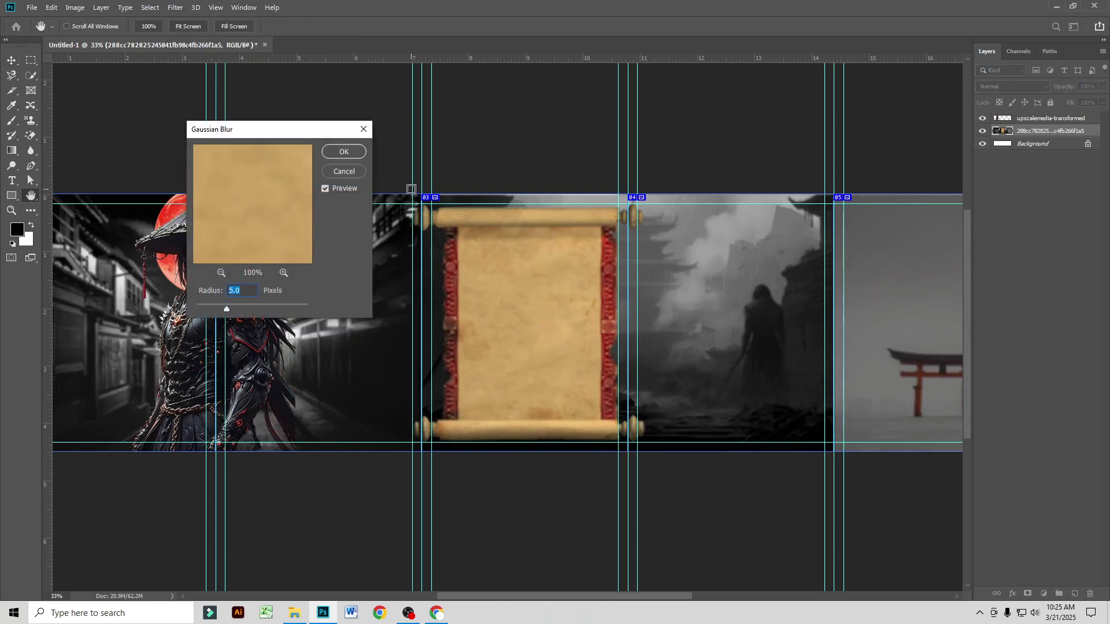
{"action": "left_click_drag", "start_coordinate": [239, 307], "coordinate": [244, 309]}
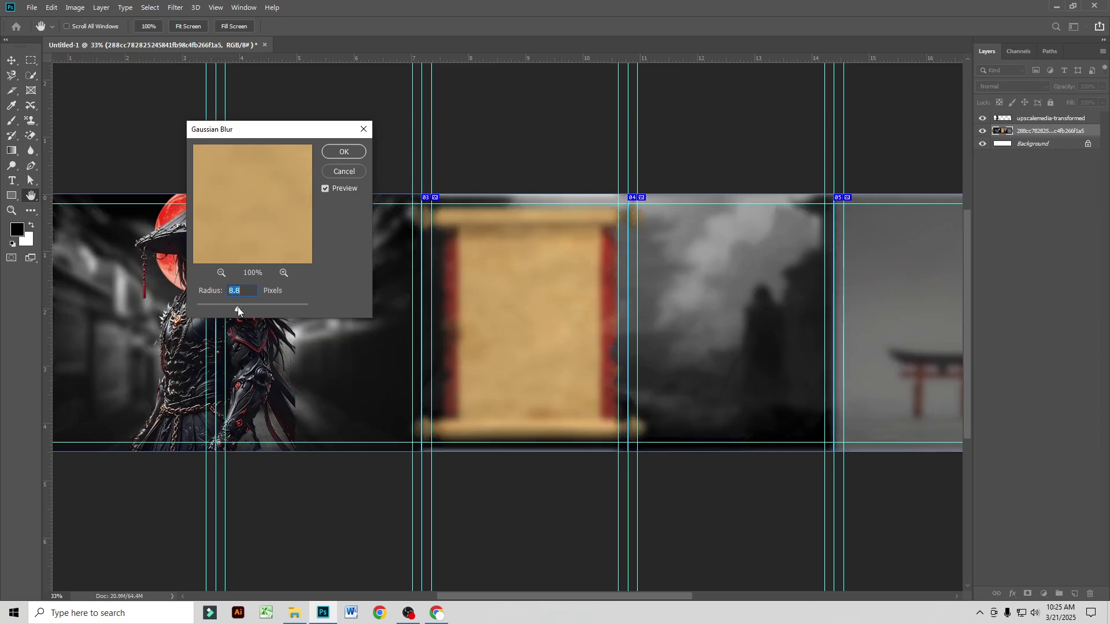
{"action": "left_click", "coordinate": [346, 153]}
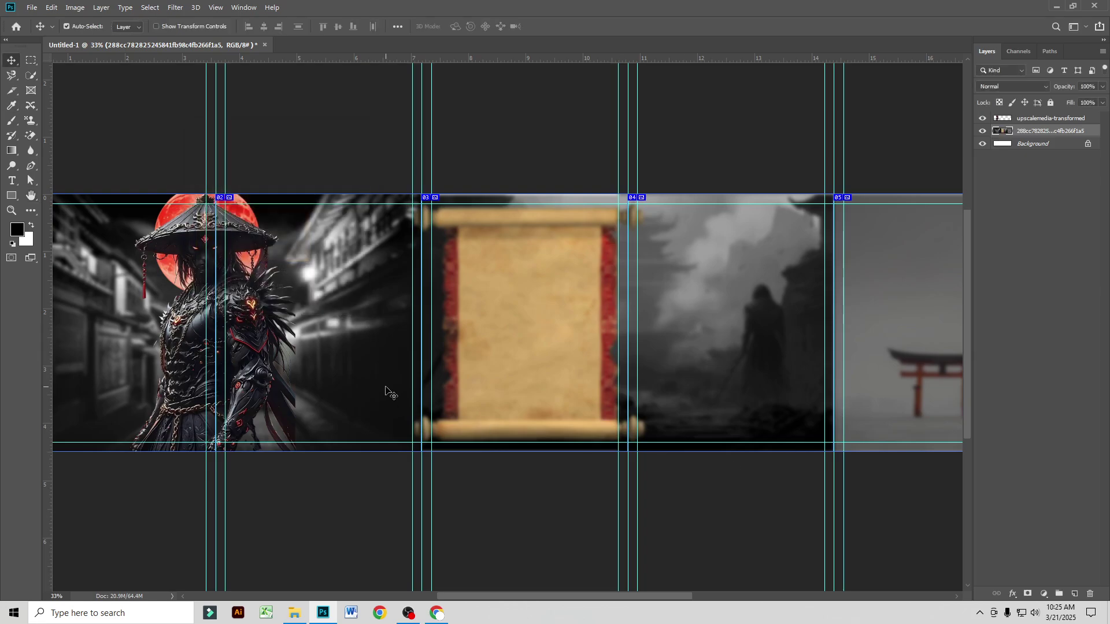
{"action": "key", "text": "v"}
{"action": "scroll", "coordinate": [403, 382], "scroll_direction": "down", "scroll_amount": 1}
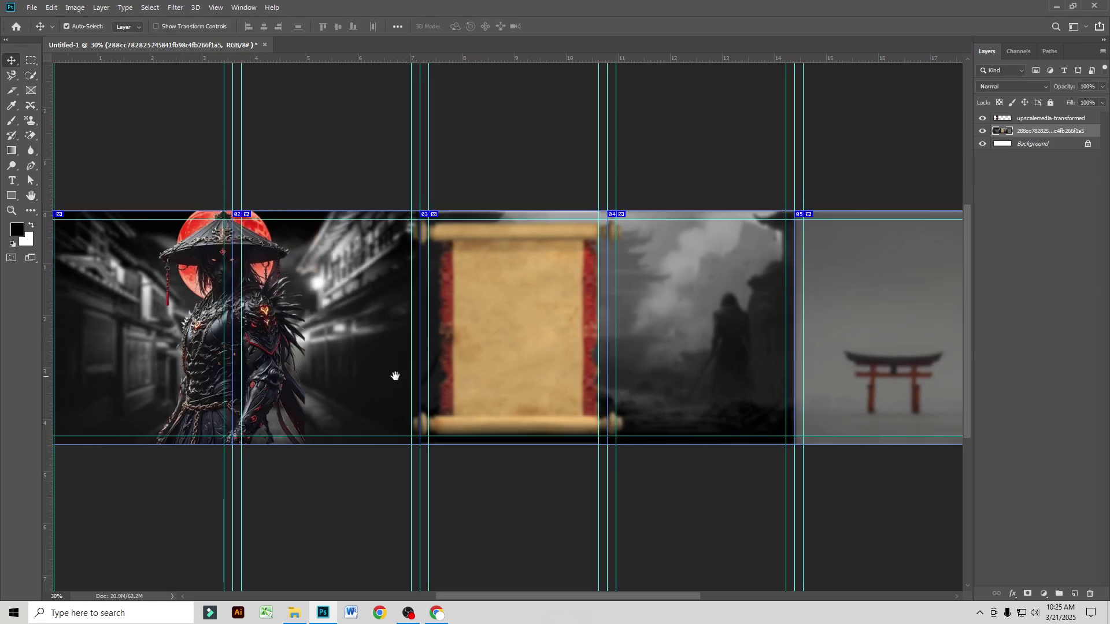
Step: Undo the blur and the layer merge, and toggle the scroll layer's visibility off and back on
{"action": "key", "text": "ctrl+z"}
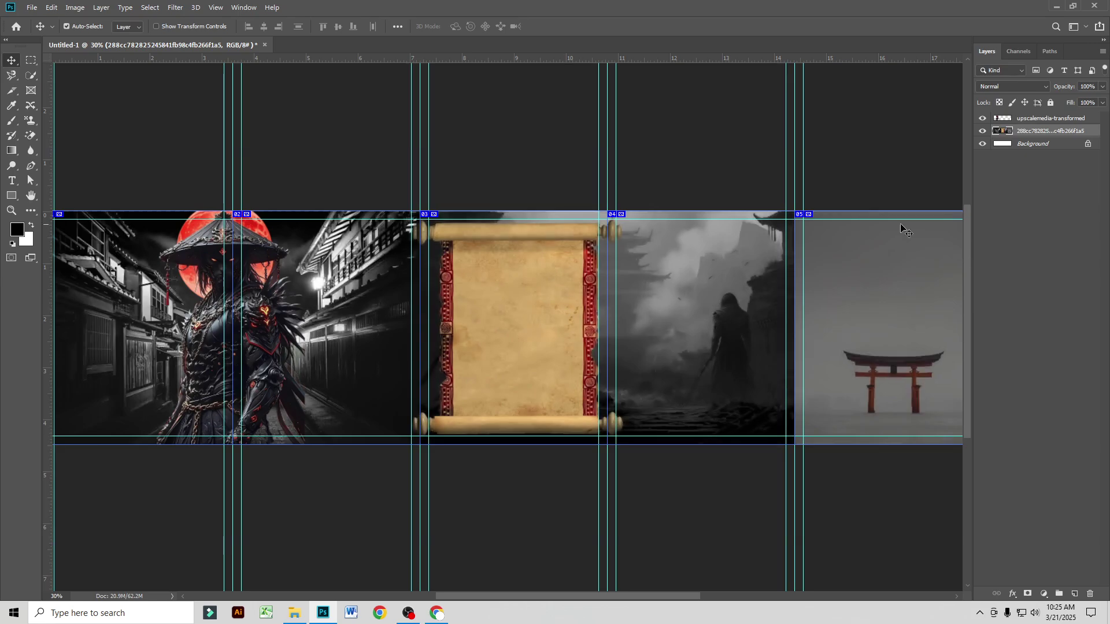
{"action": "key", "text": "ctrl+z"}
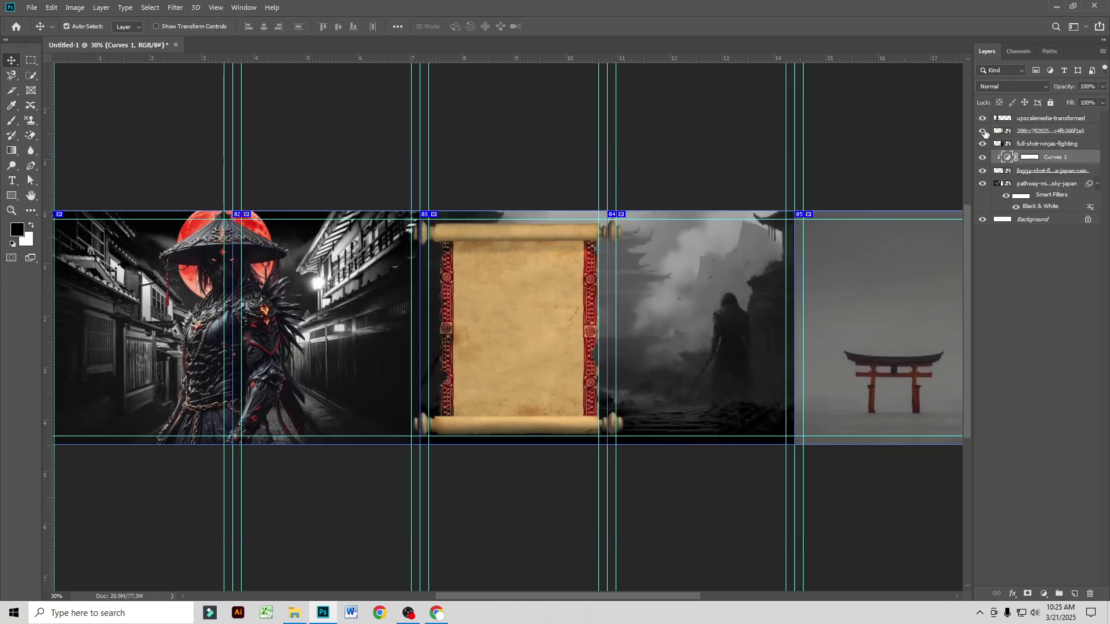
{"action": "left_click", "coordinate": [983, 131]}
{"action": "left_click", "coordinate": [983, 131]}
Step: Merge the ninjas, Curves, torii and street layers into one background layer, leaving the scroll layer separate
{"action": "left_click", "coordinate": [1038, 145]}
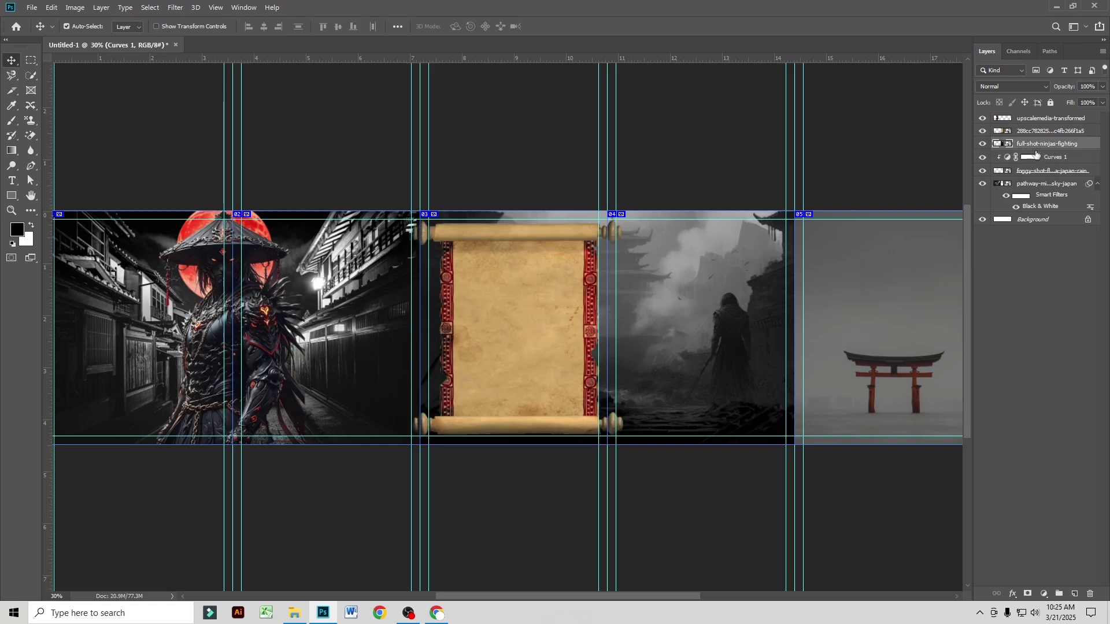
{"action": "left_click", "coordinate": [1036, 185], "text": "shift"}
{"action": "key", "text": "ctrl+e"}
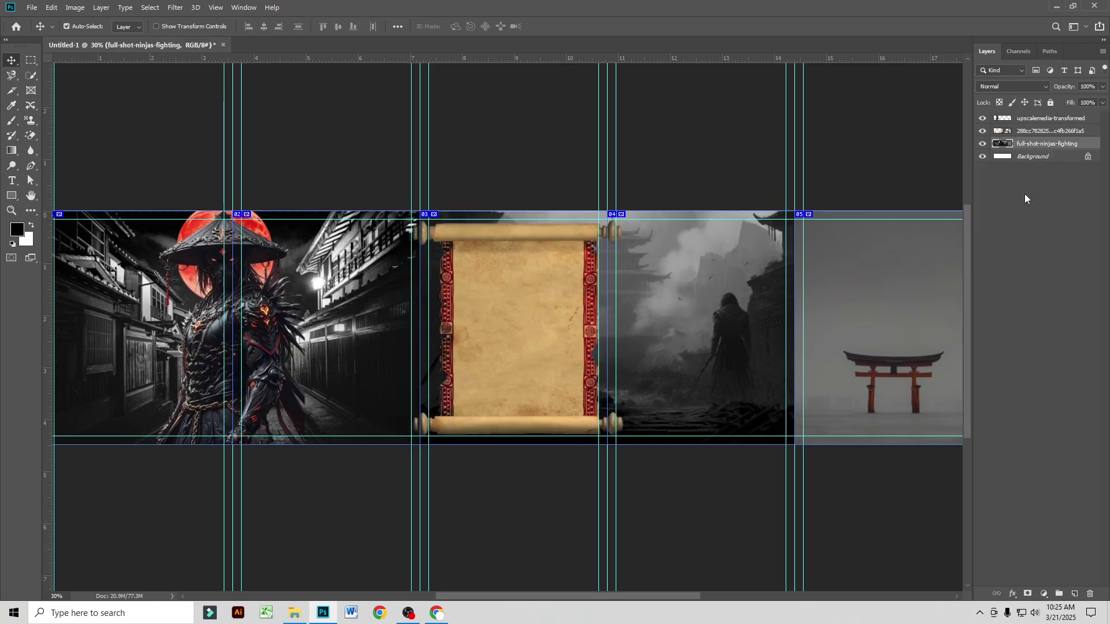
Step: Apply a Gaussian Blur with a 9.6-pixel radius to the merged background layer
{"action": "left_click", "coordinate": [157, 11]}
{"action": "mouse_move", "coordinate": [173, 8]}
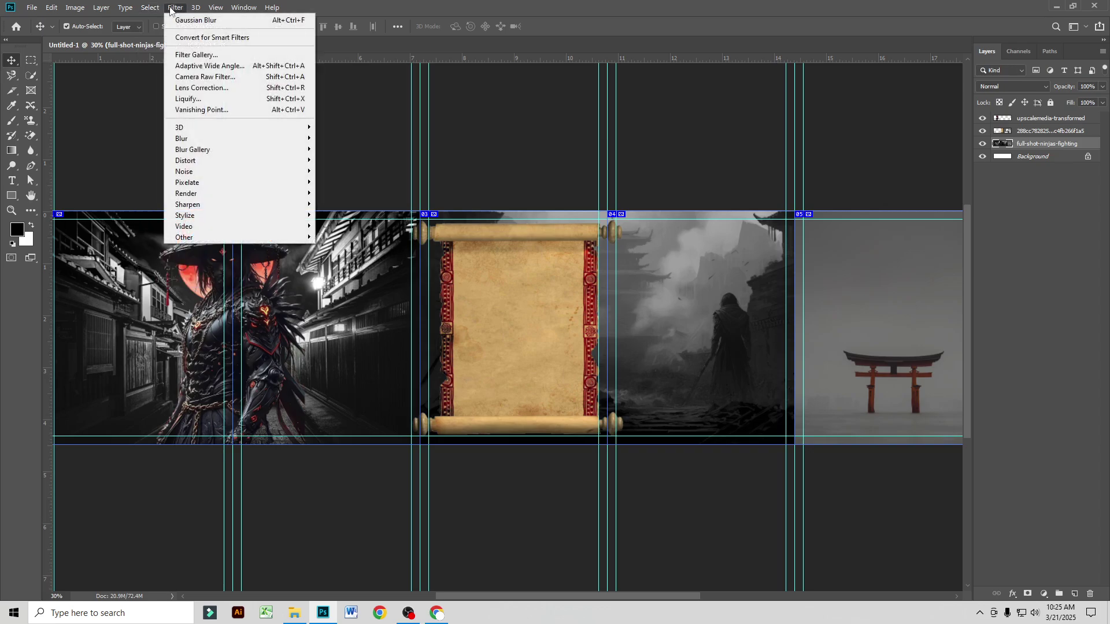
{"action": "mouse_move", "coordinate": [200, 139]}
{"action": "left_click", "coordinate": [363, 189]}
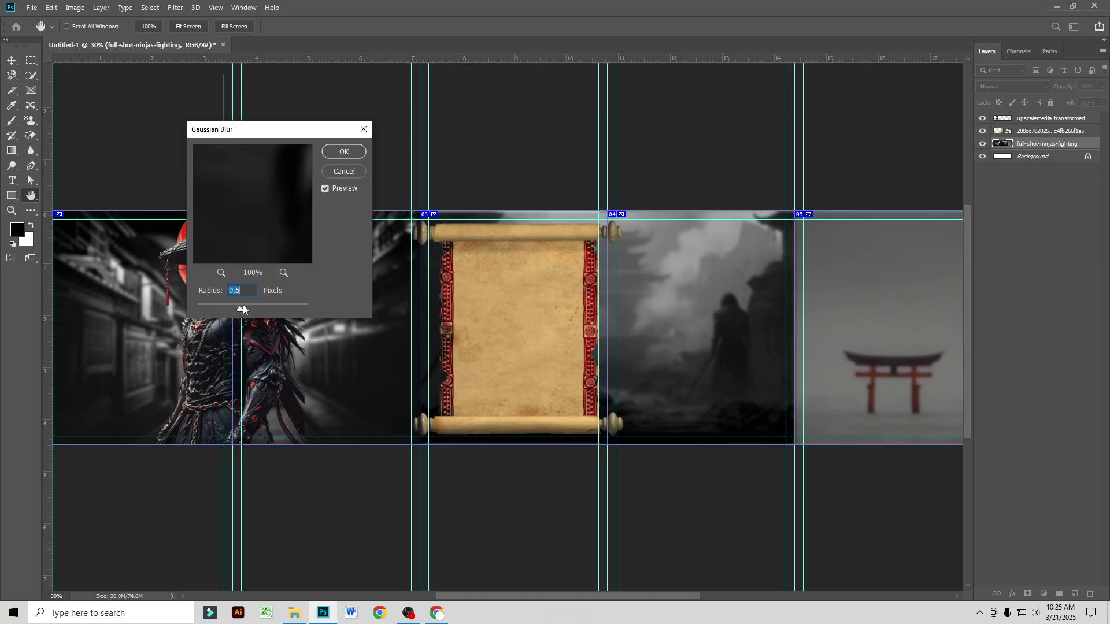
{"action": "left_click", "coordinate": [343, 151]}
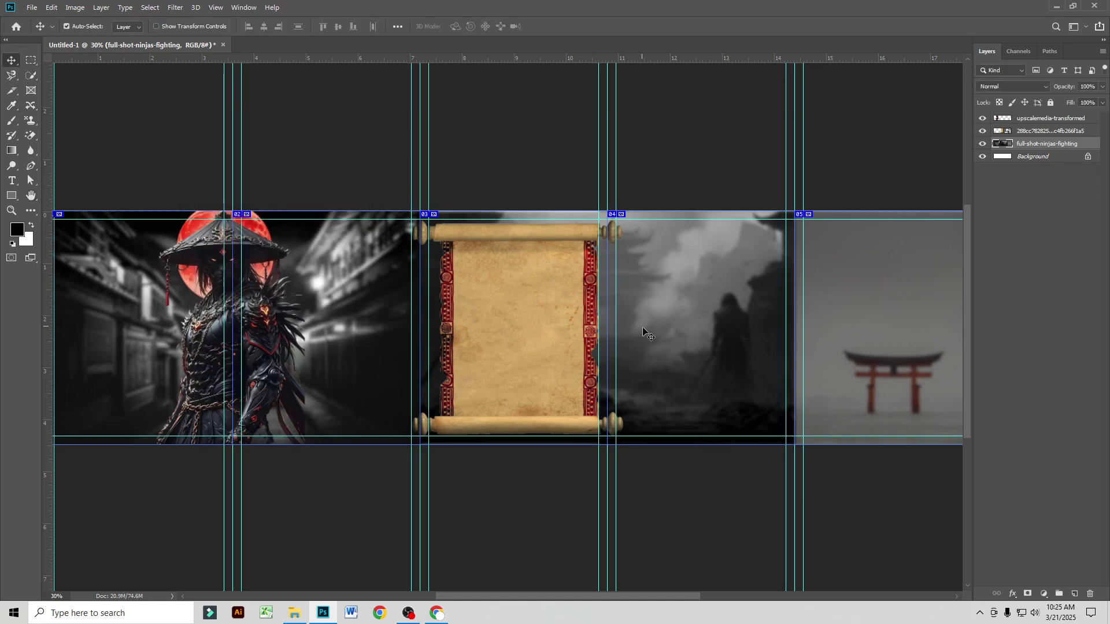
Step: Add a layer mask to the warrior layer
{"action": "scroll", "coordinate": [636, 335], "scroll_direction": "down", "scroll_amount": 1}
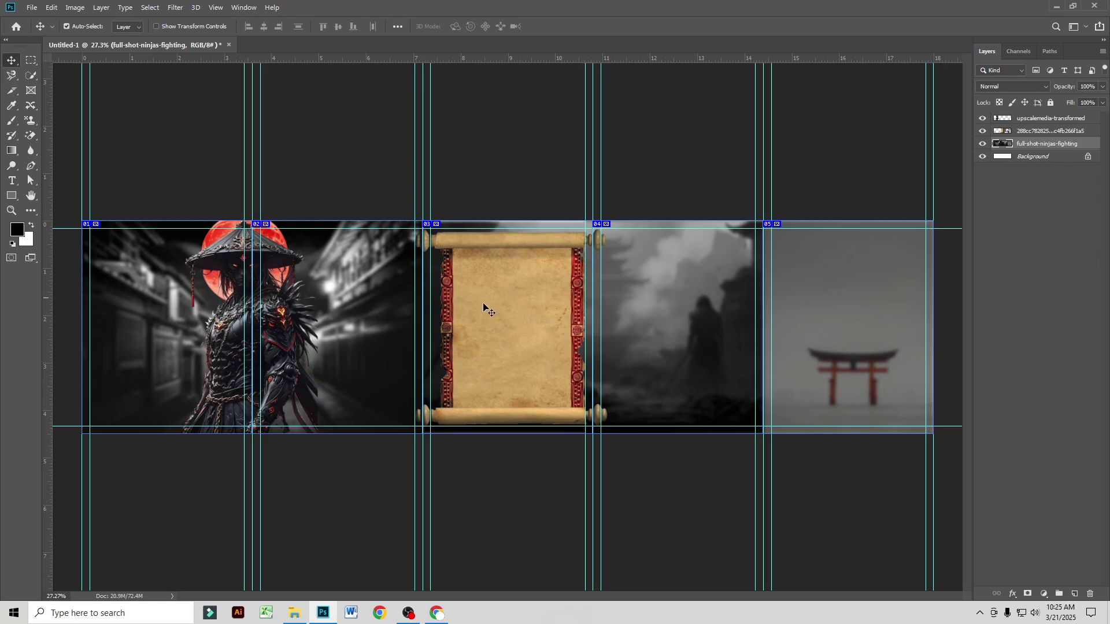
{"action": "scroll", "coordinate": [310, 321], "scroll_direction": "up", "scroll_amount": 5}
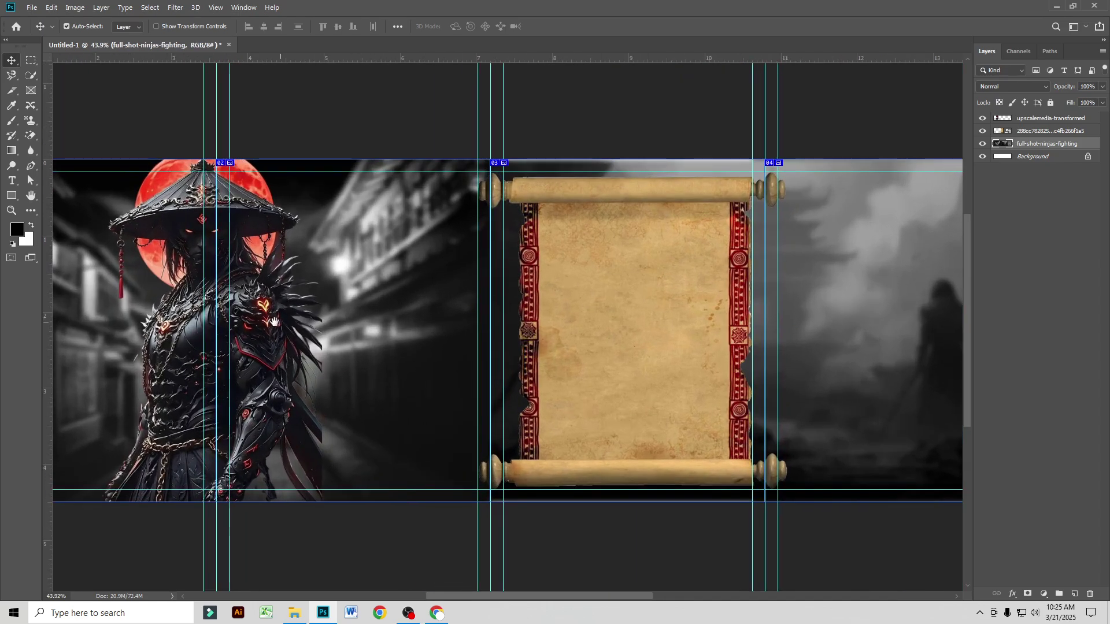
{"action": "left_click_drag", "start_coordinate": [274, 321], "coordinate": [461, 307]}
{"action": "scroll", "coordinate": [266, 338], "scroll_direction": "up", "scroll_amount": 1}
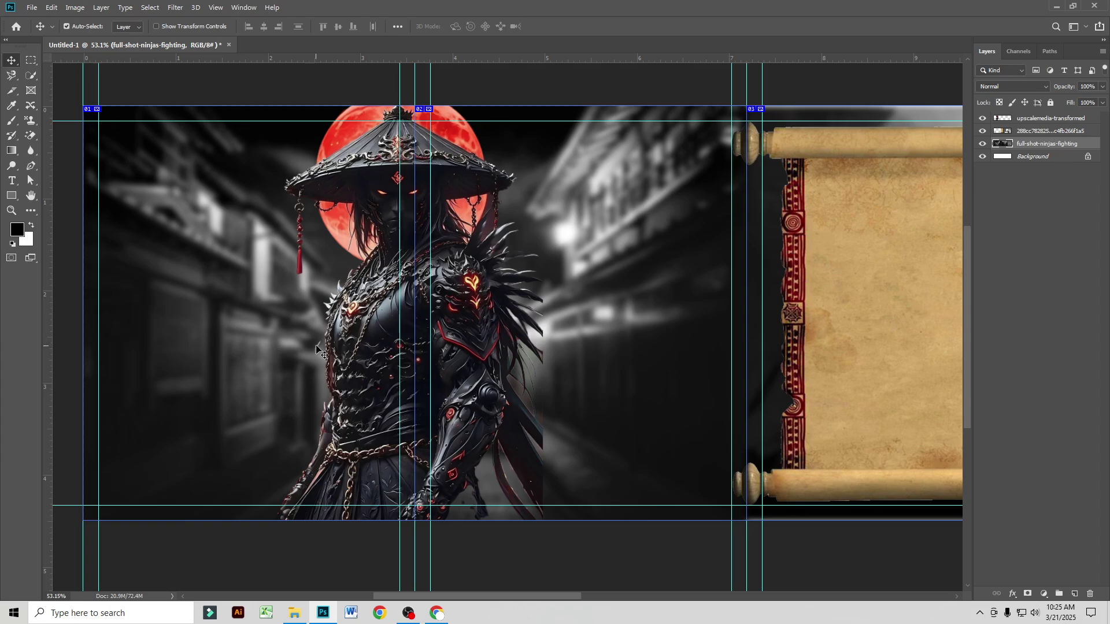
{"action": "scroll", "coordinate": [324, 348], "scroll_direction": "up", "scroll_amount": 1}
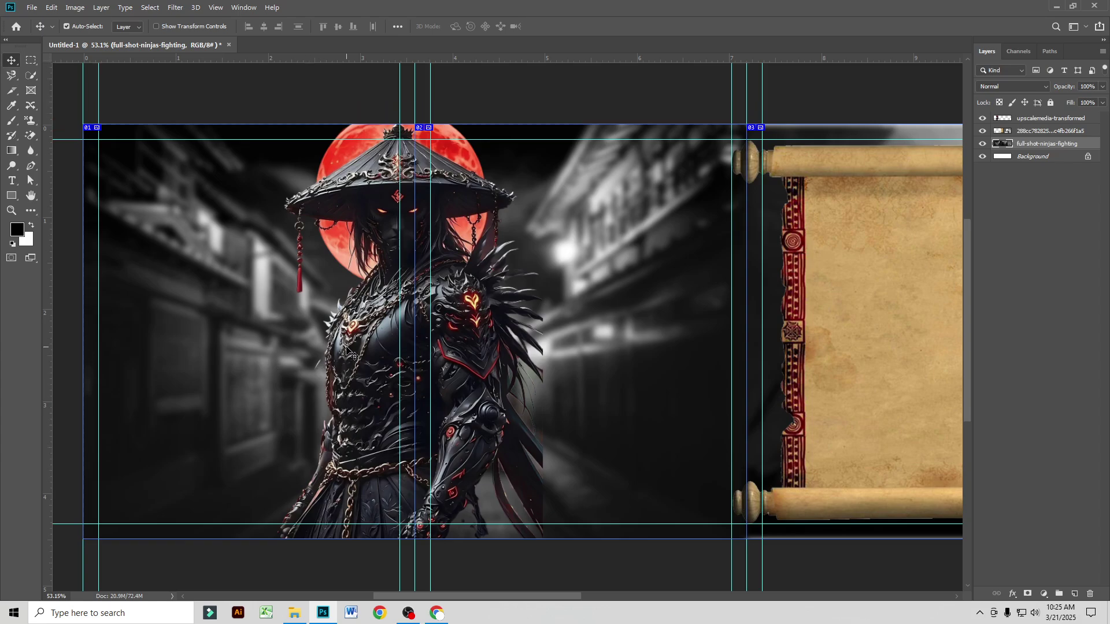
{"action": "scroll", "coordinate": [564, 459], "scroll_direction": "down", "scroll_amount": 3}
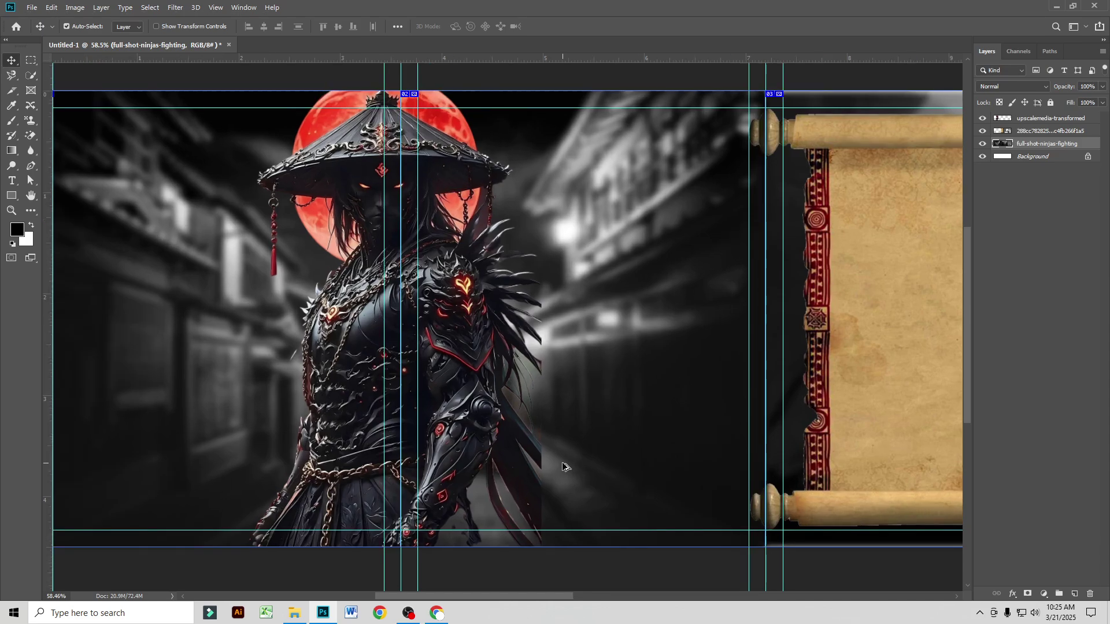
{"action": "scroll", "coordinate": [514, 509], "scroll_direction": "up", "scroll_amount": 3}
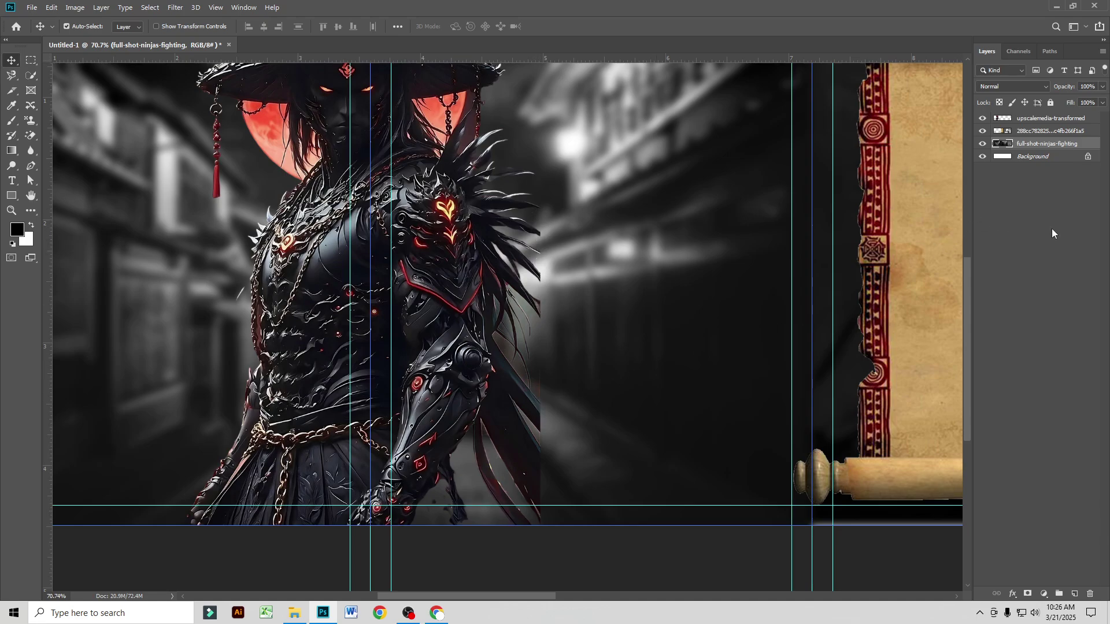
{"action": "left_click", "coordinate": [1025, 120]}
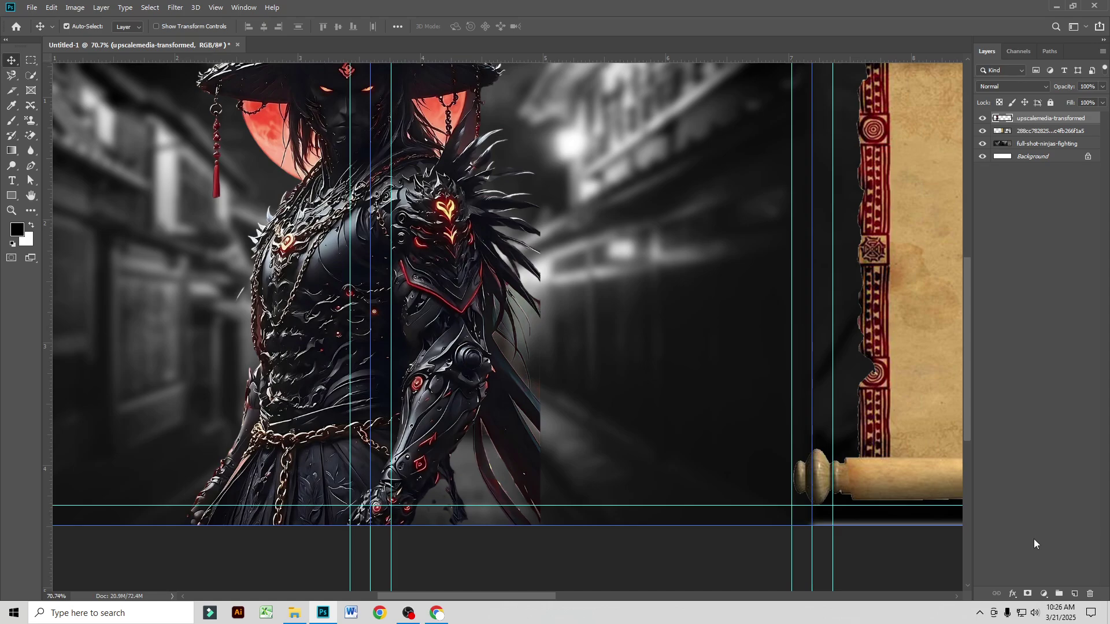
{"action": "left_click", "coordinate": [1028, 592]}
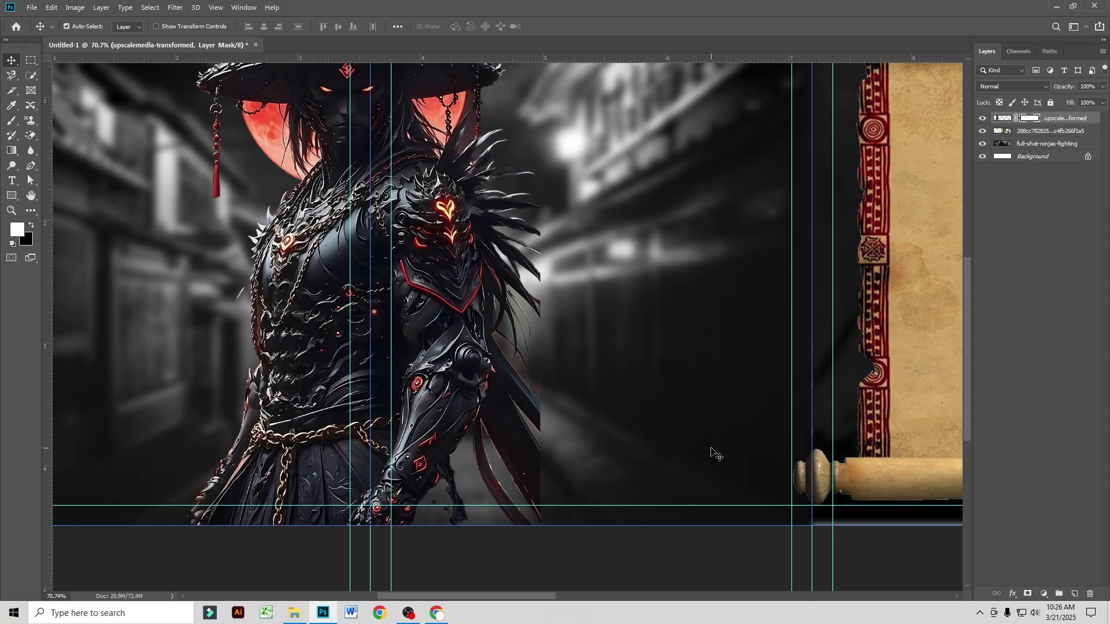
Step: Soften the warrior's cut-off edge behind the arm by painting black on its mask, using brush opacities of 64% and 95%
{"action": "left_click", "coordinate": [16, 123]}
{"action": "left_click", "coordinate": [44, 122]}
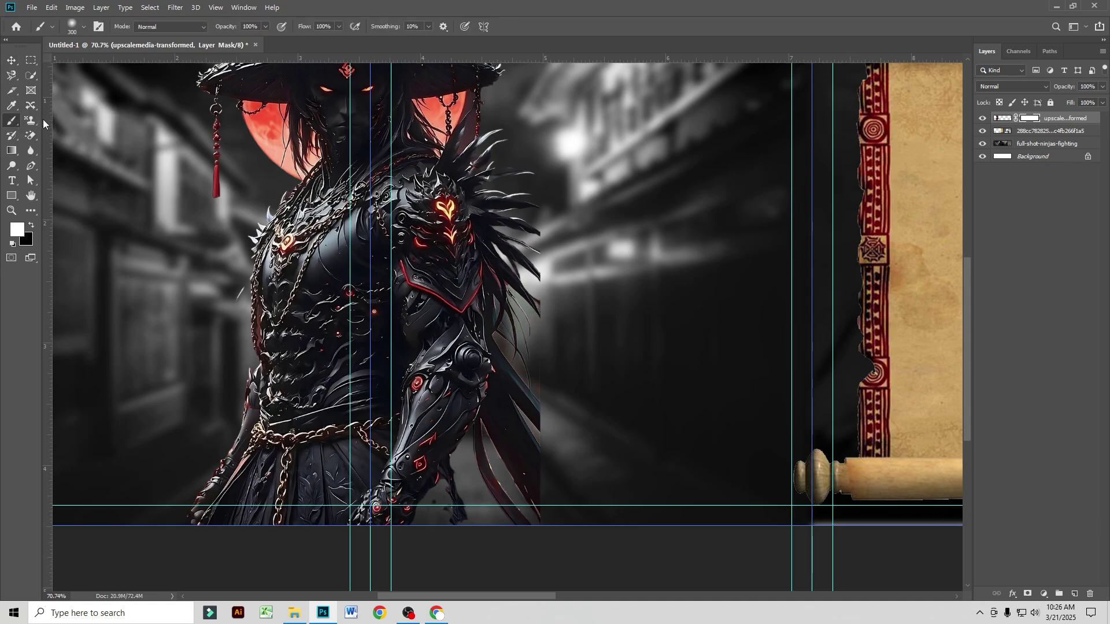
{"action": "left_click", "coordinate": [33, 225]}
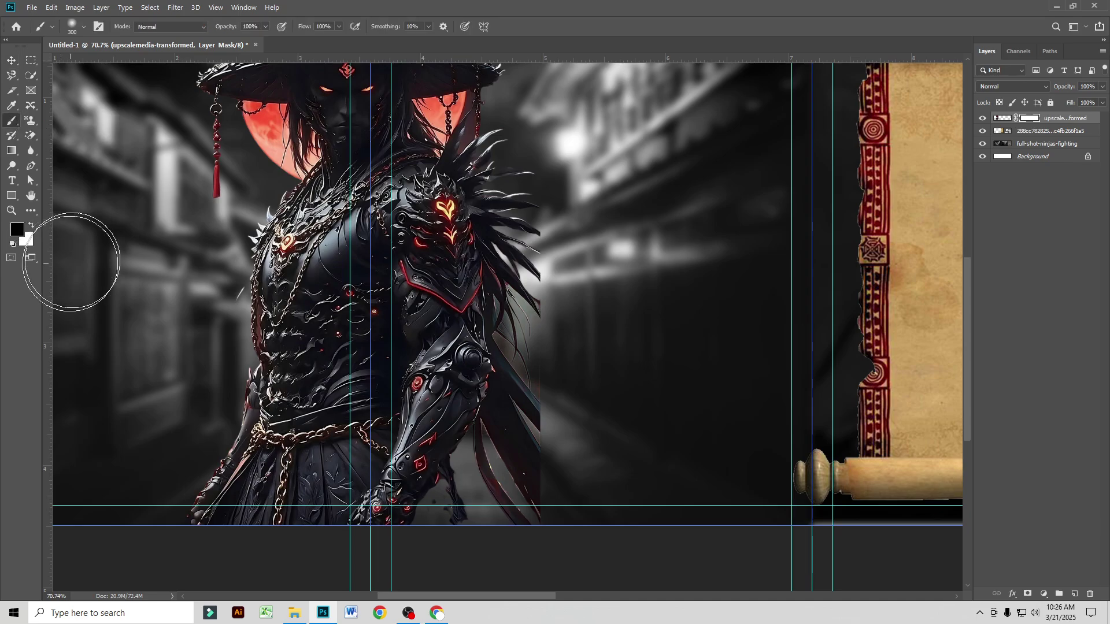
{"action": "left_click_drag", "start_coordinate": [219, 27], "coordinate": [199, 31]}
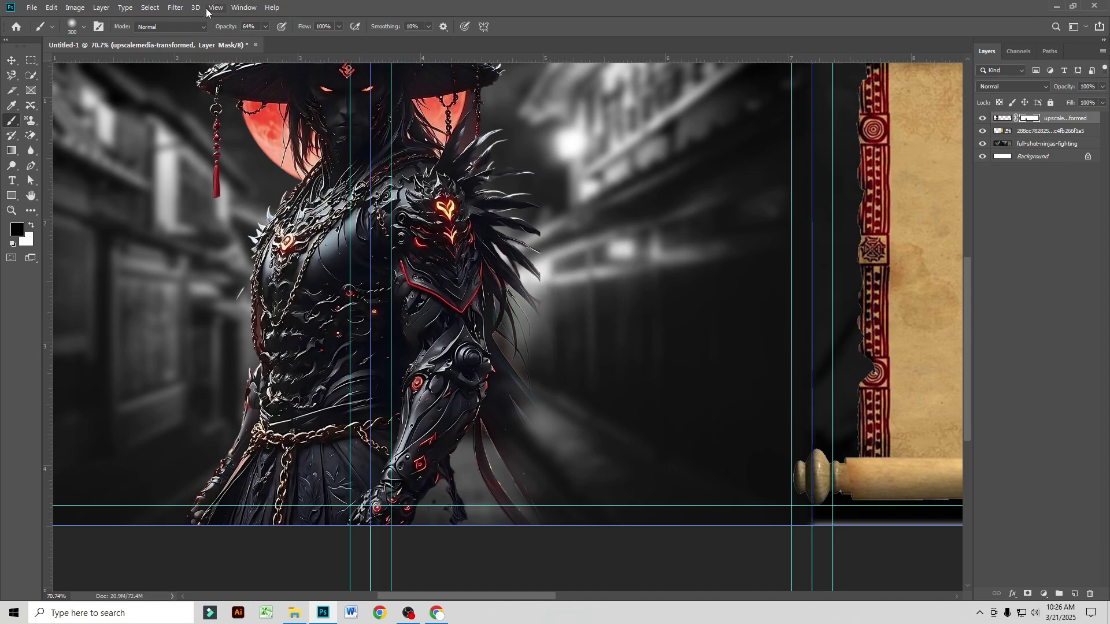
{"action": "left_click_drag", "start_coordinate": [227, 31], "coordinate": [245, 32]}
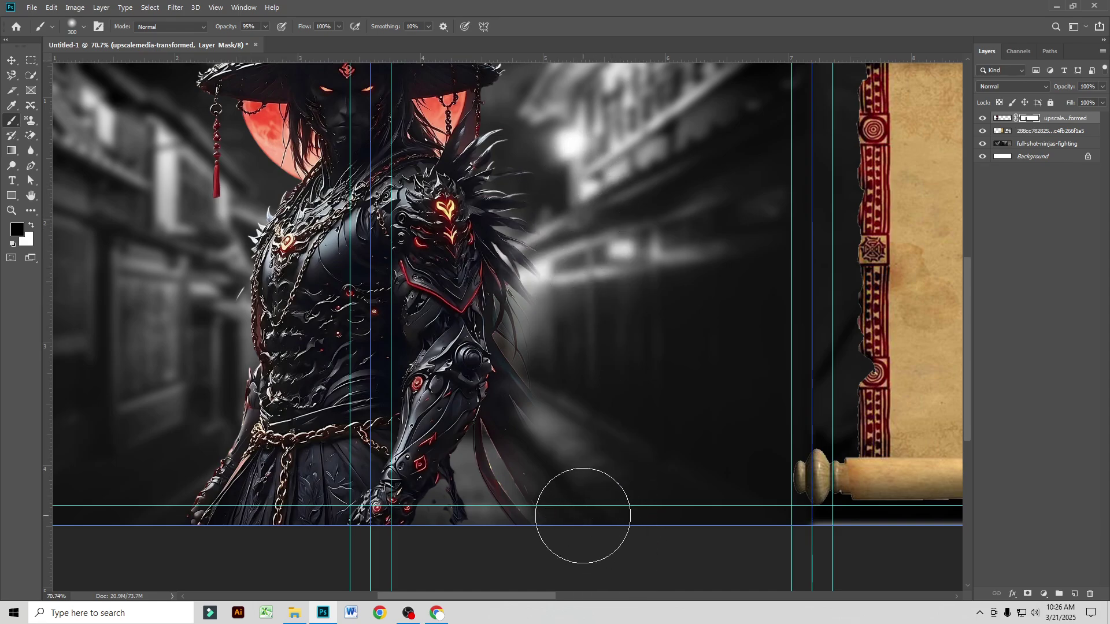
{"action": "left_click", "coordinate": [12, 61]}
Step: Open the Camera Raw Filter on the warrior layer's image instead of its mask and enlarge the warrior in the preview
{"action": "scroll", "coordinate": [488, 416], "scroll_direction": "down", "scroll_amount": 4}
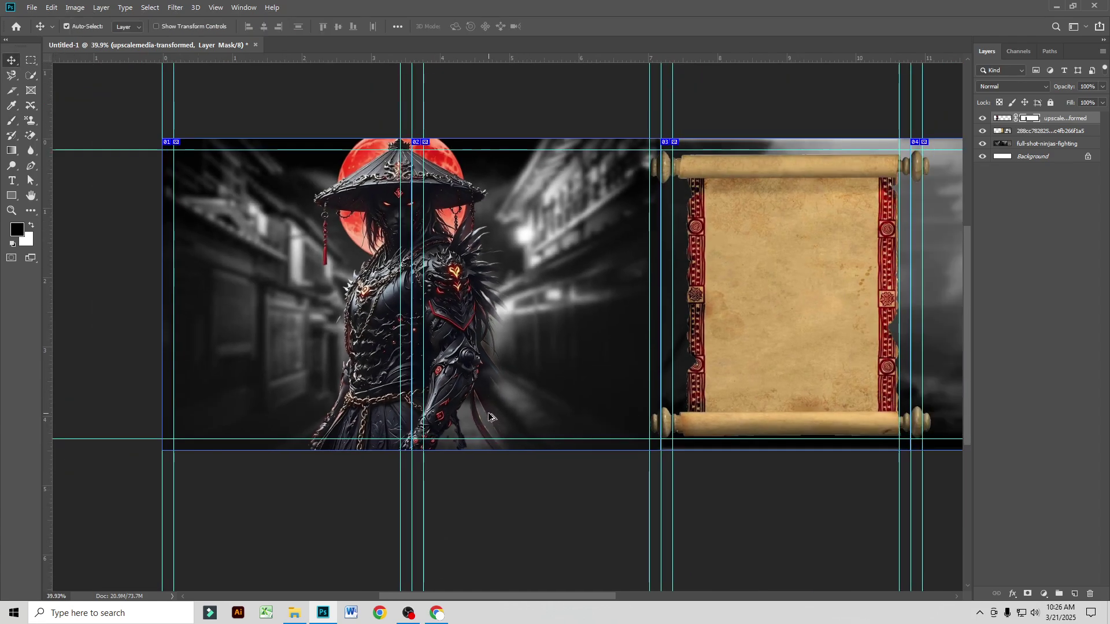
{"action": "scroll", "coordinate": [365, 364], "scroll_direction": "up", "scroll_amount": 2}
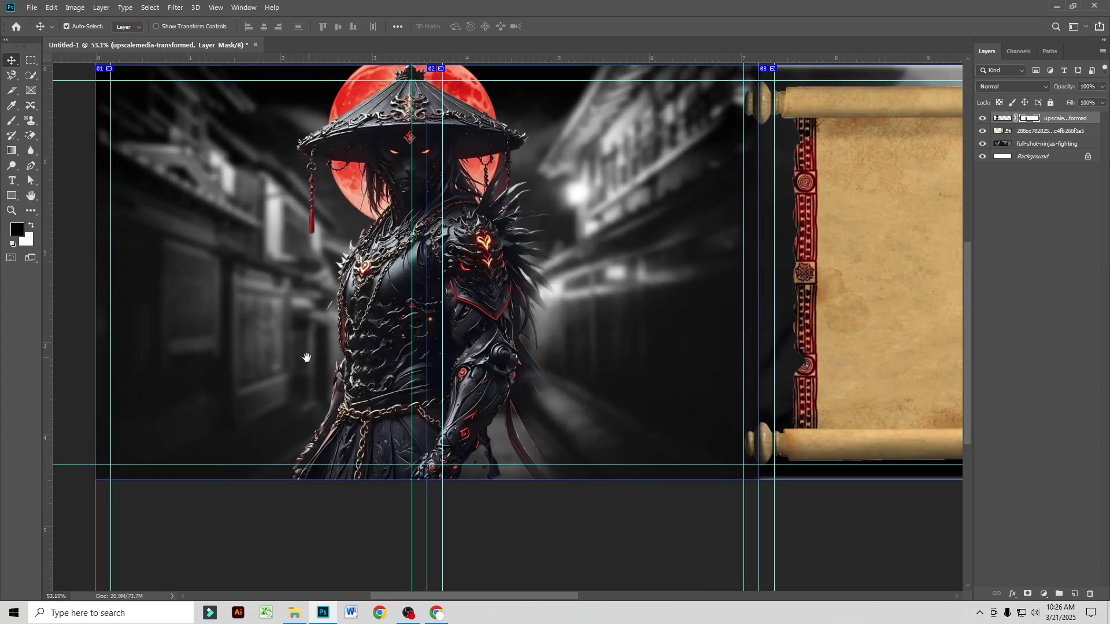
{"action": "left_click_drag", "start_coordinate": [307, 358], "coordinate": [365, 382]}
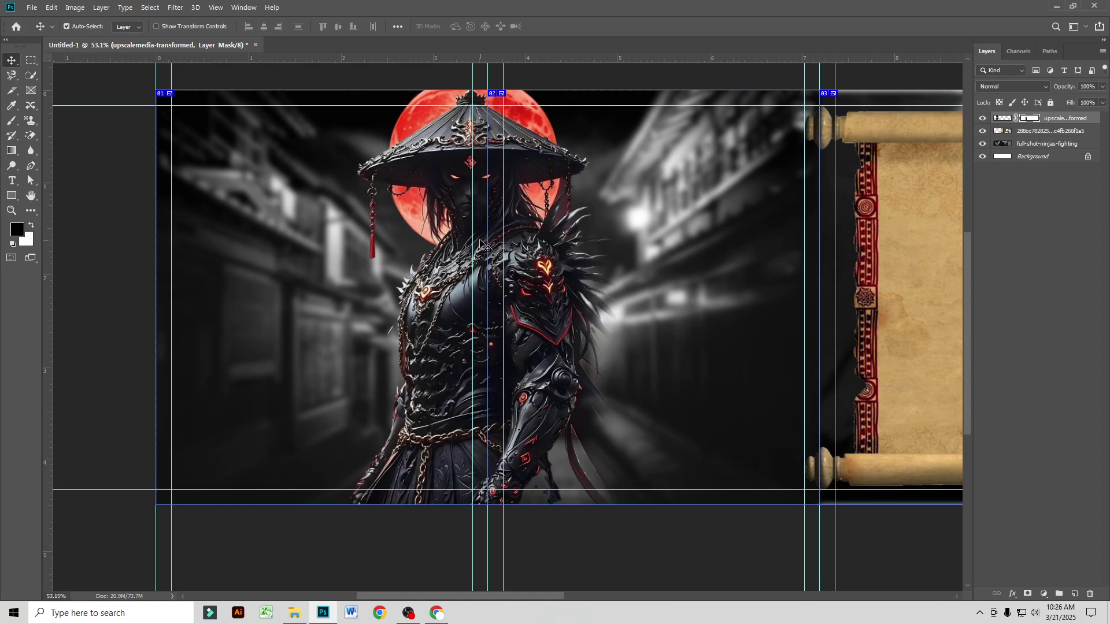
{"action": "left_click", "coordinate": [176, 8]}
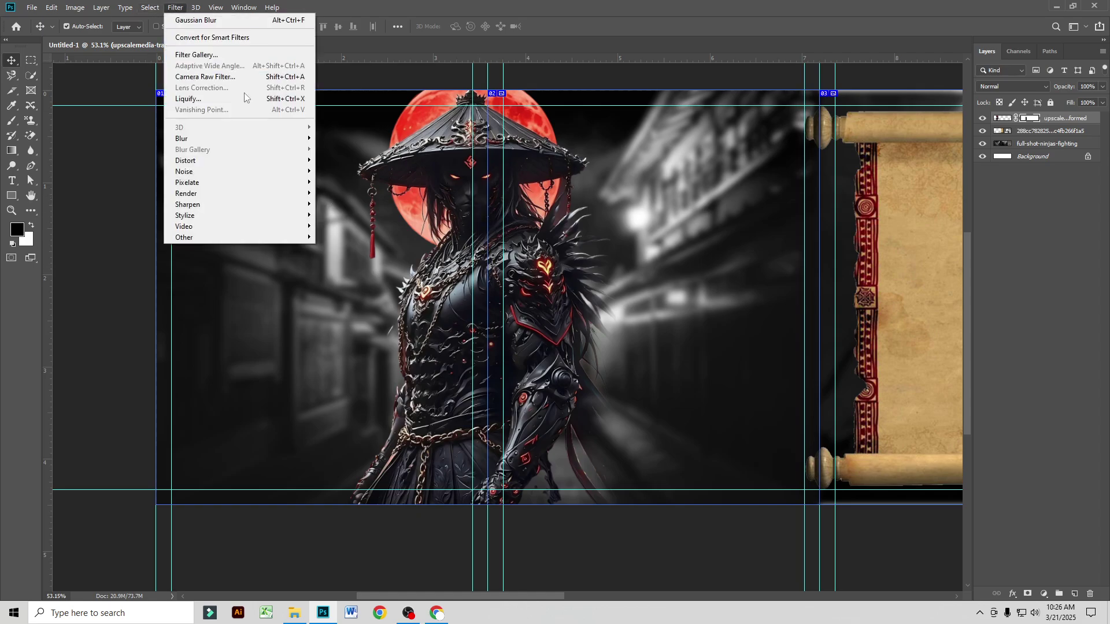
{"action": "left_click", "coordinate": [1003, 118]}
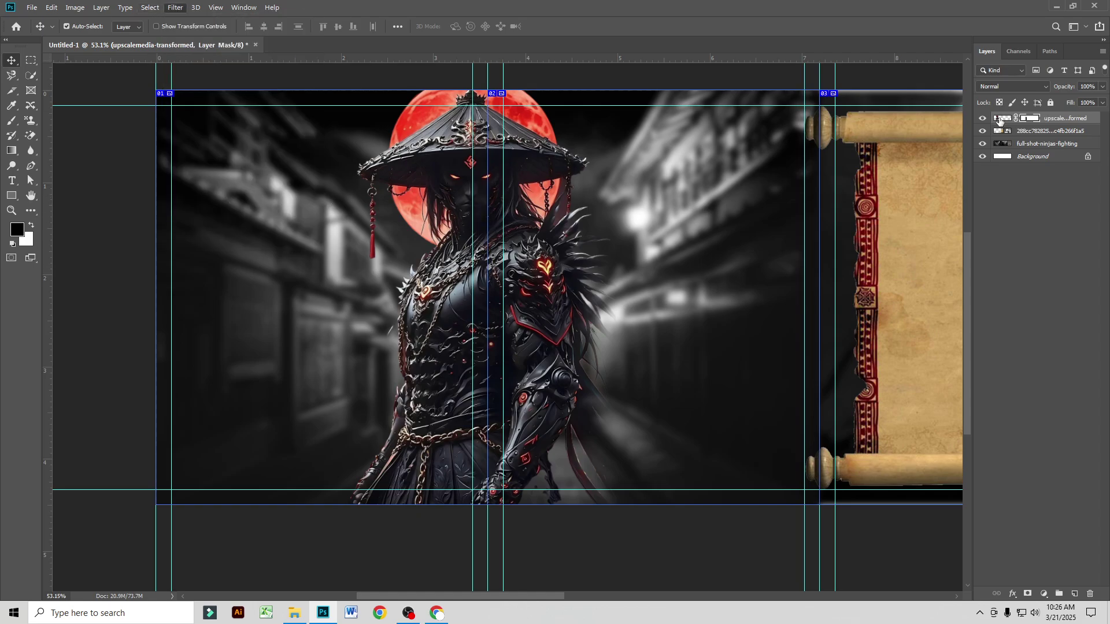
{"action": "left_click", "coordinate": [175, 7]}
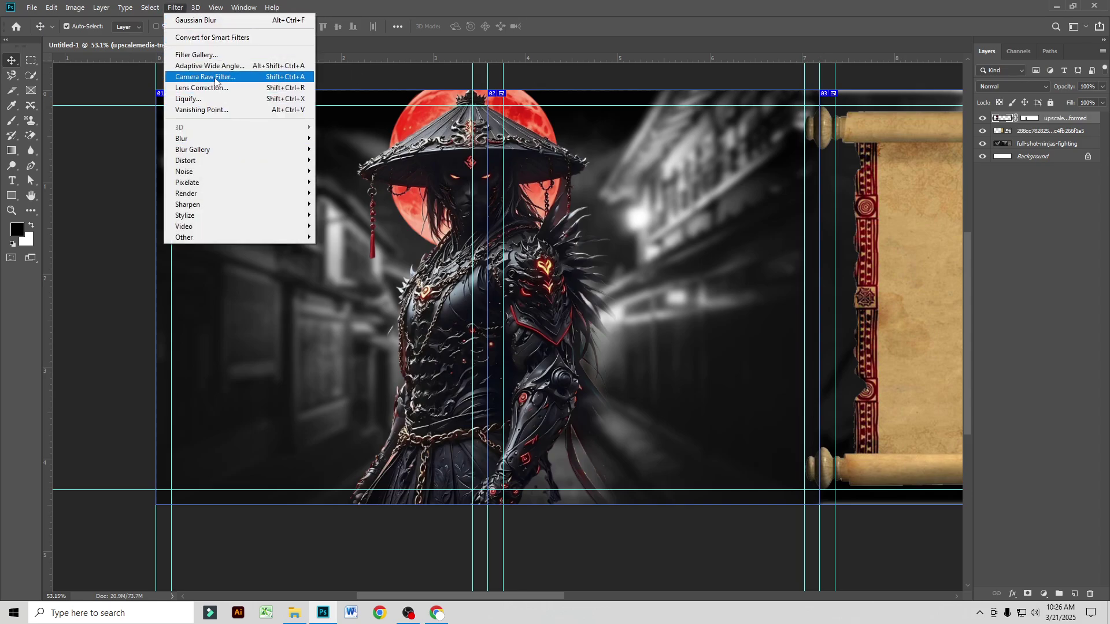
{"action": "left_click", "coordinate": [215, 78]}
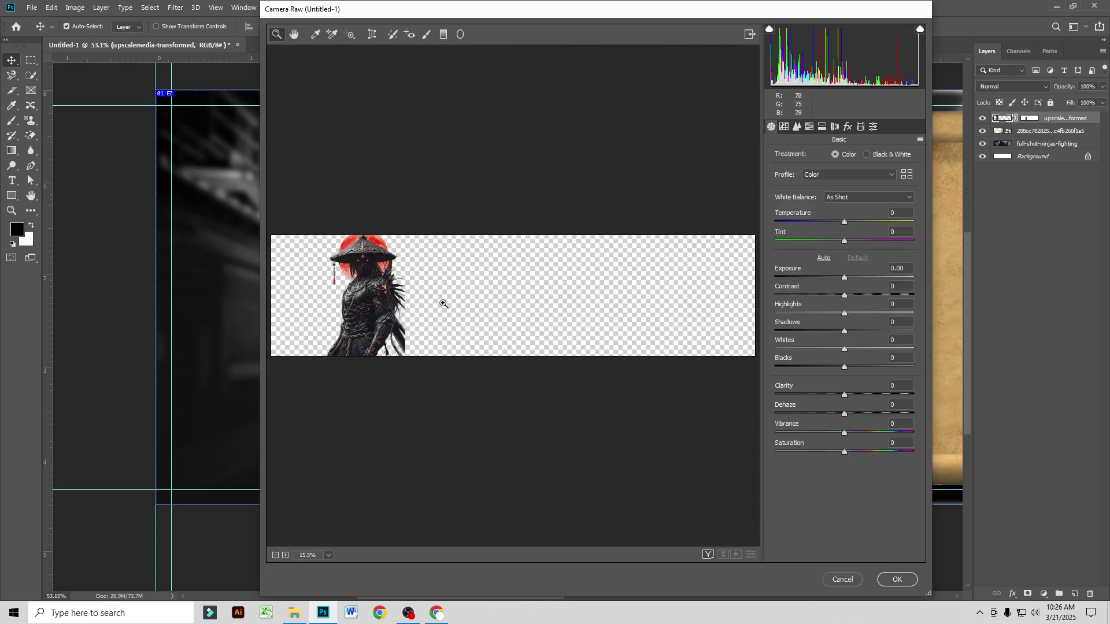
{"action": "left_click", "coordinate": [399, 275]}
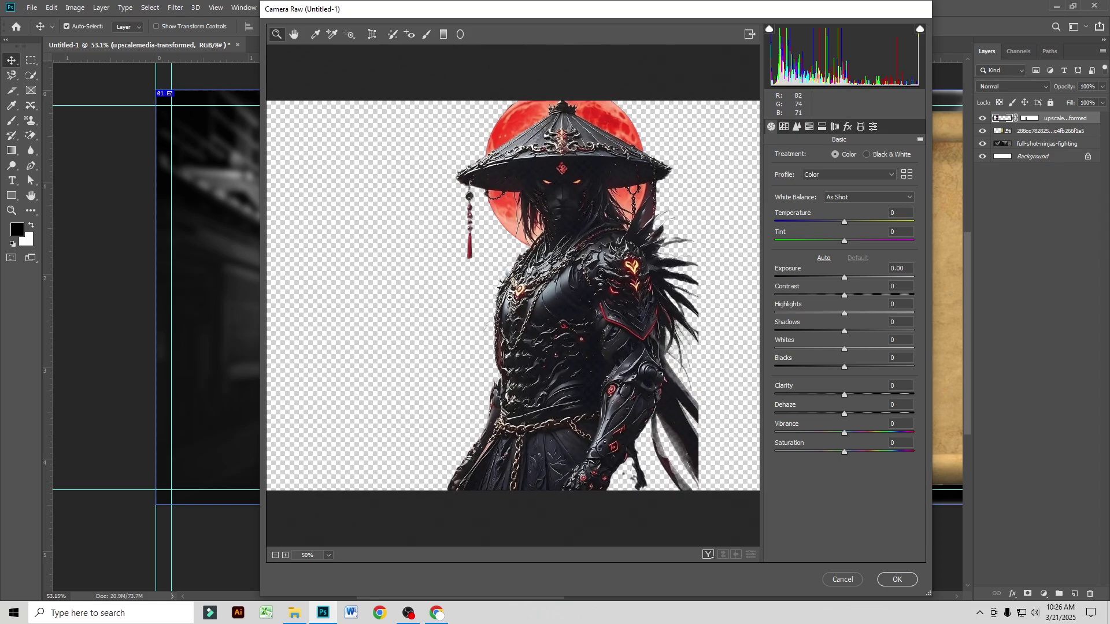
Step: Apply Exposure +0.90, Contrast +48, Highlights +40, Shadows +3 and Blacks -22 to the warrior, and increase its Saturation
{"action": "left_click_drag", "start_coordinate": [845, 278], "coordinate": [830, 377]}
{"action": "left_click", "coordinate": [846, 296]}
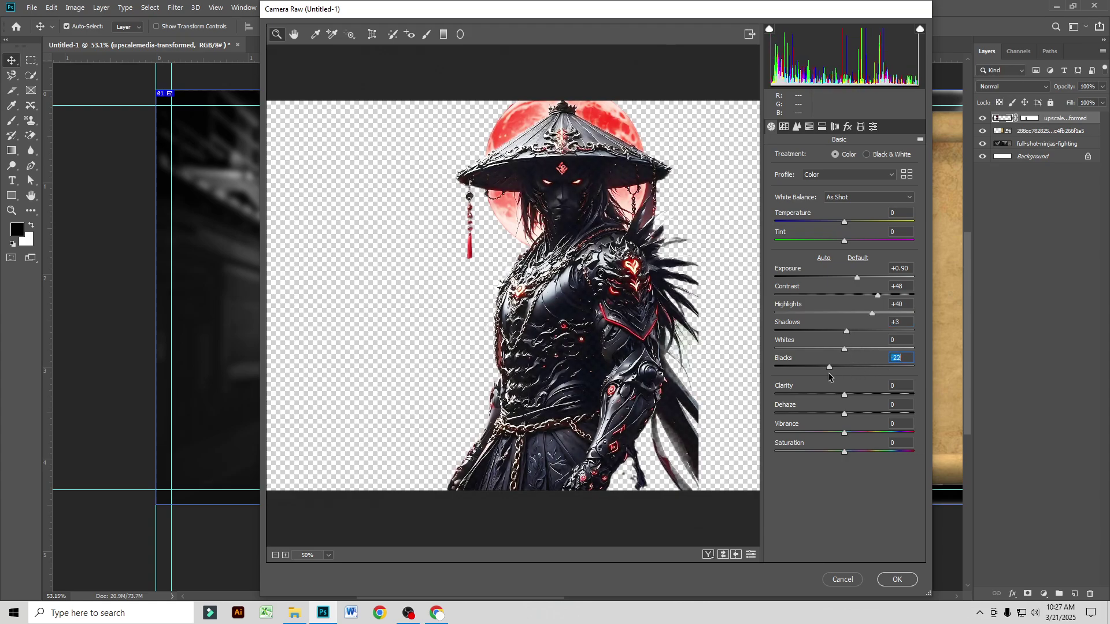
{"action": "left_click_drag", "start_coordinate": [841, 457], "coordinate": [874, 456]}
{"action": "left_click", "coordinate": [895, 579]}
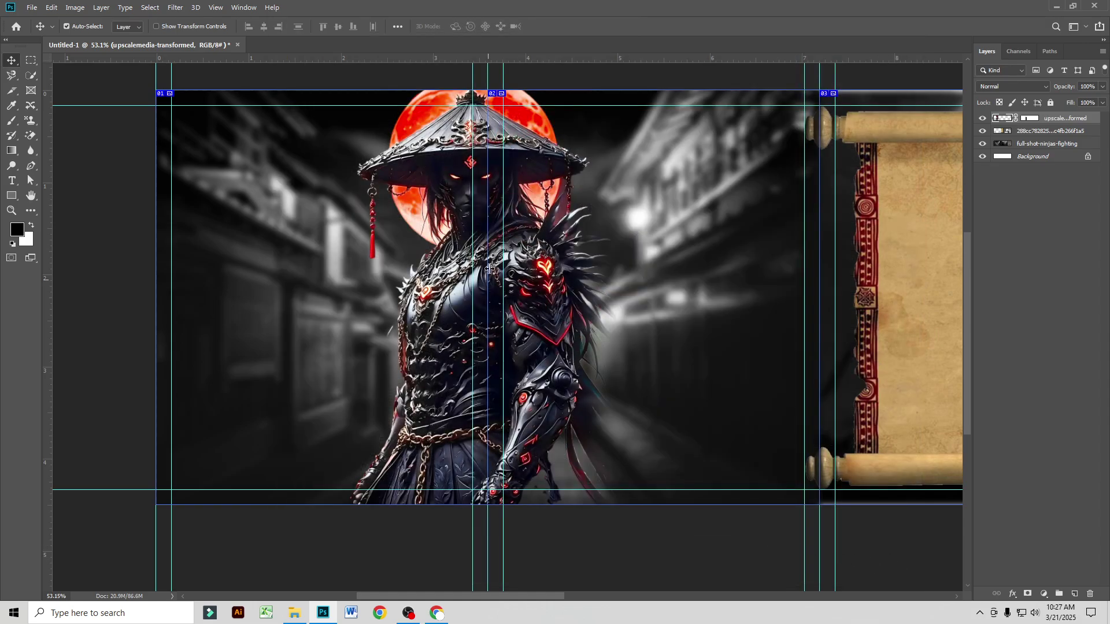
Step: Add an empty layer directly above the scroll layer, beneath the warrior
{"action": "scroll", "coordinate": [522, 323], "scroll_direction": "down", "scroll_amount": 1}
{"action": "scroll", "coordinate": [519, 304], "scroll_direction": "up", "scroll_amount": 1}
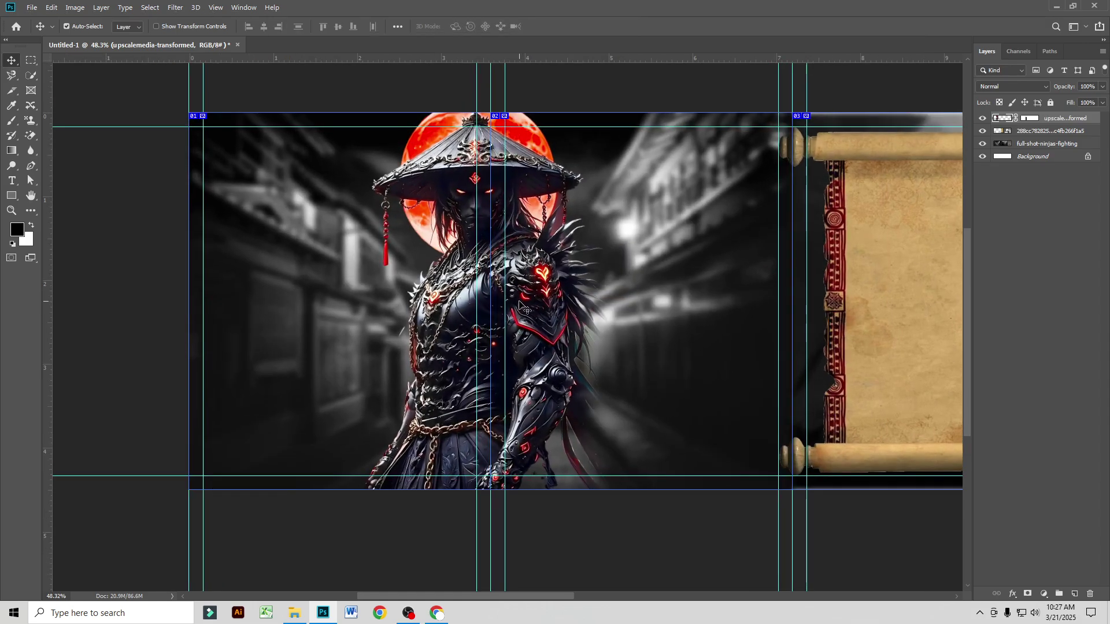
{"action": "left_click", "coordinate": [1031, 133]}
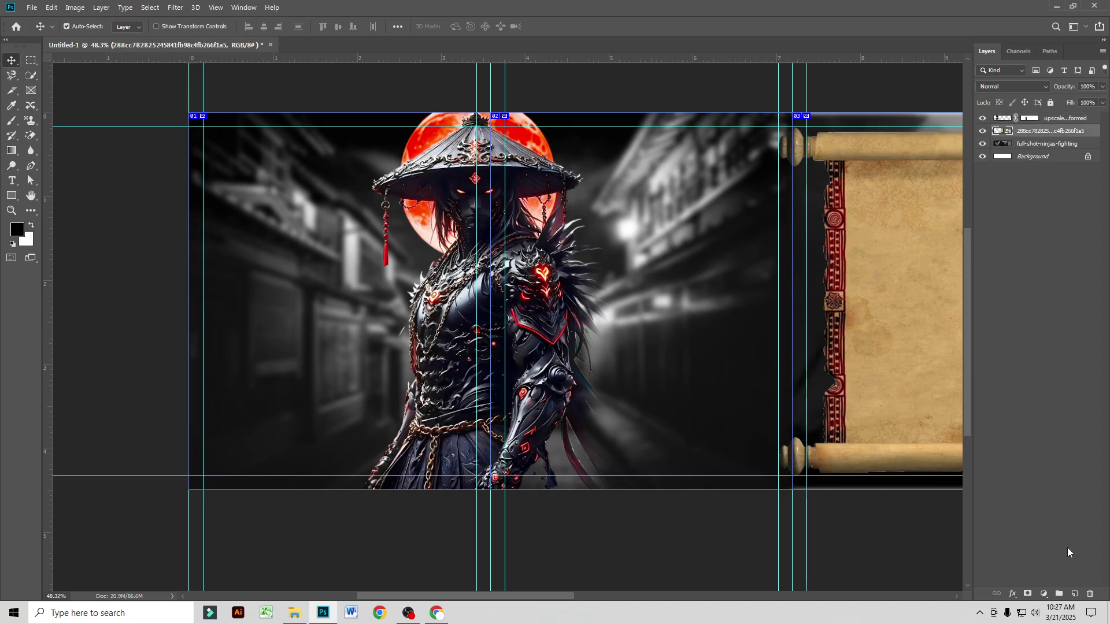
{"action": "left_click", "coordinate": [1073, 594]}
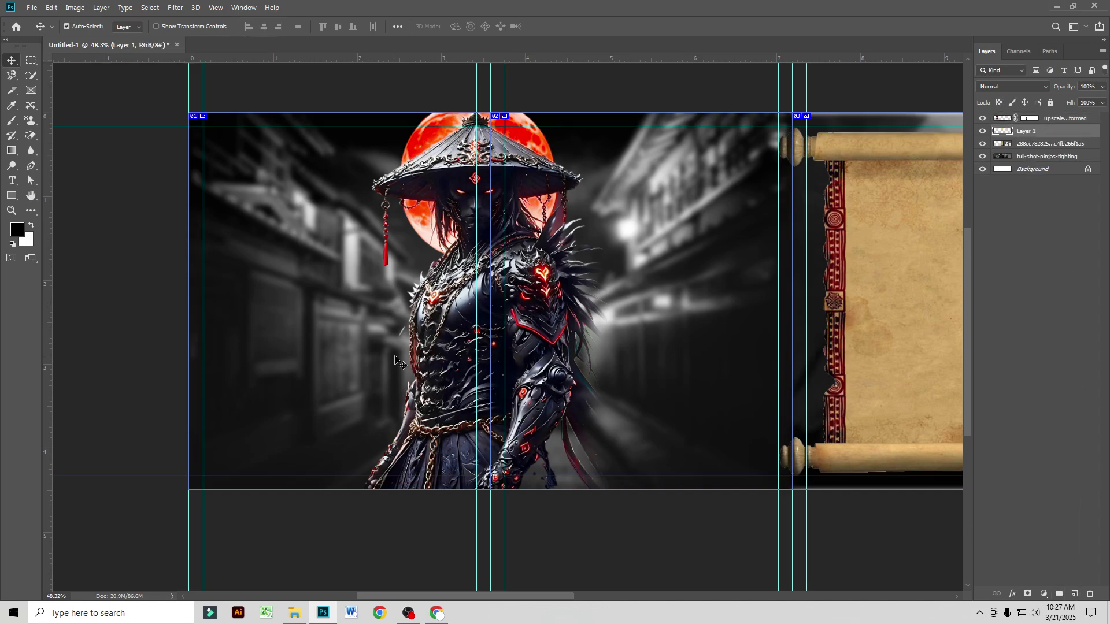
Step: Set the foreground color to the orange-red #fe3700 sampled from the warrior's glowing eye
{"action": "left_click", "coordinate": [19, 229]}
{"action": "left_click", "coordinate": [463, 192]}
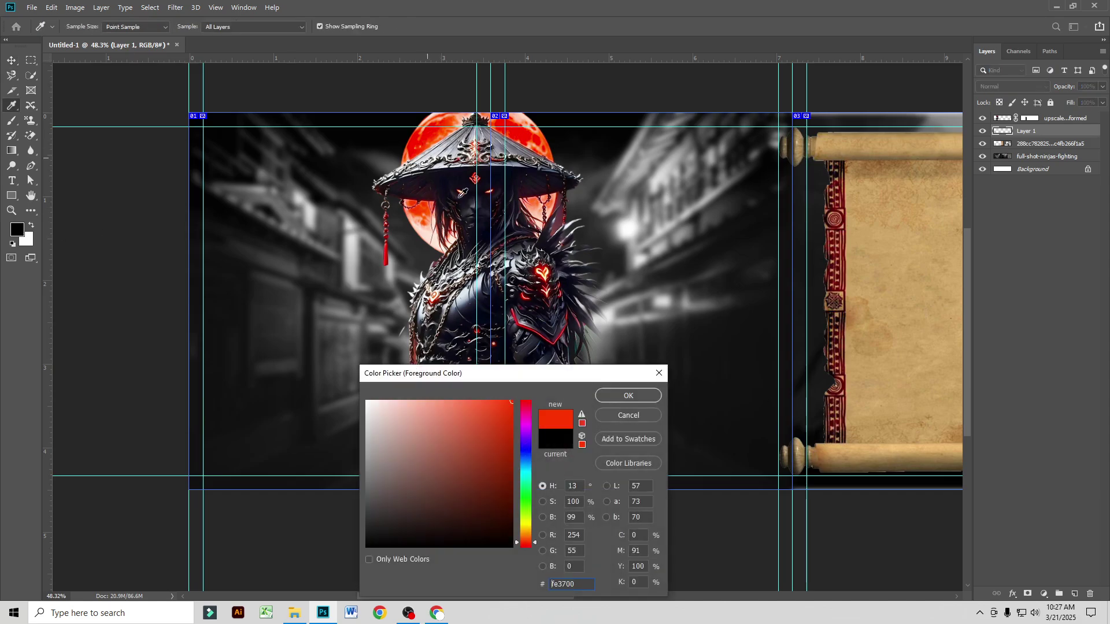
{"action": "left_click", "coordinate": [621, 396]}
{"action": "key", "text": "v"}
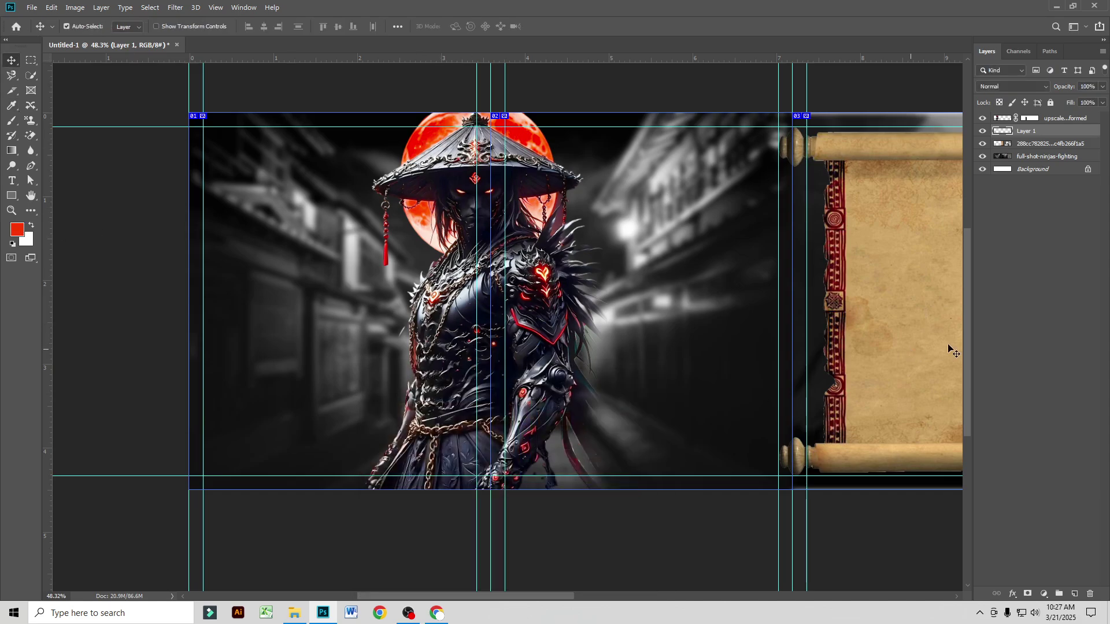
Step: Paint a red glow behind the warrior with a 1000 px soft brush at 95% opacity and blend its layer with Color Burn
{"action": "left_click", "coordinate": [12, 120]}
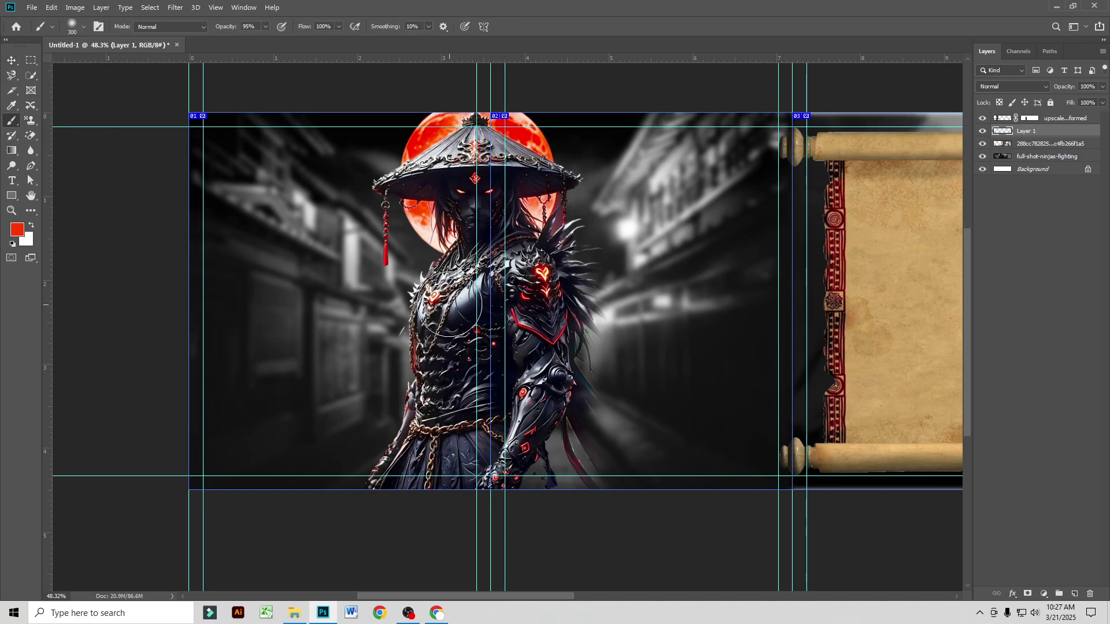
{"action": "key", "text": "bracketright"}
{"action": "key", "text": "bracketright"}
{"action": "key", "text": "bracketright"}
{"action": "key", "text": "bracketright"}
{"action": "key", "text": "bracketright"}
{"action": "key", "text": "bracketright"}
{"action": "key", "text": "bracketright"}
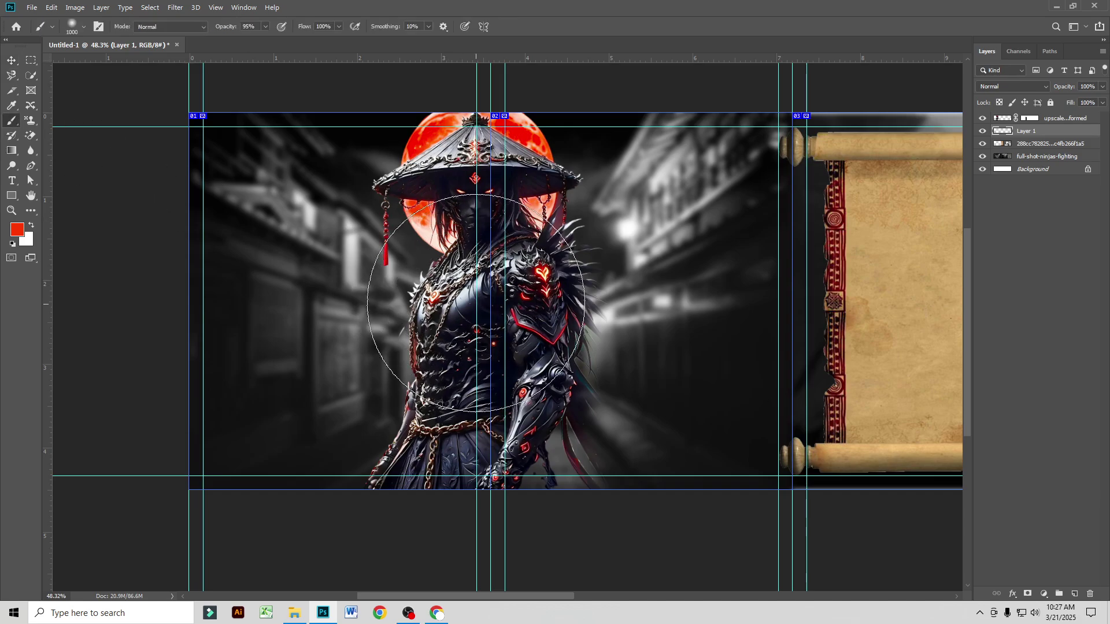
{"action": "mouse_move", "coordinate": [479, 302]}
{"action": "left_mouse_down"}
{"action": "mouse_move", "coordinate": [480, 249]}
{"action": "mouse_move", "coordinate": [481, 342]}
{"action": "left_mouse_up"}
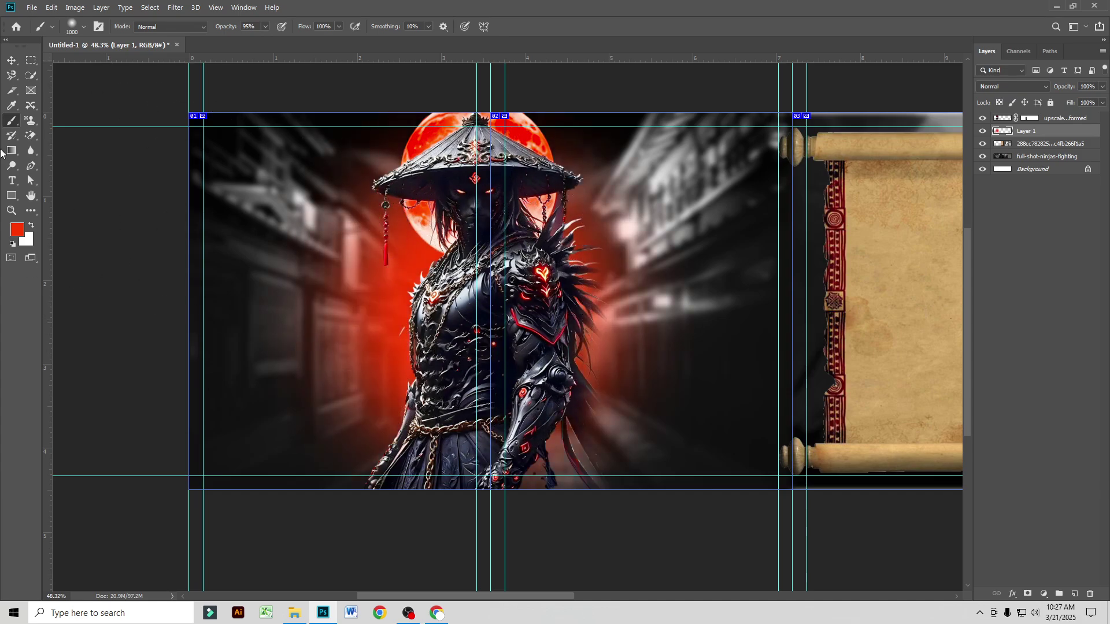
{"action": "left_click", "coordinate": [1017, 86]}
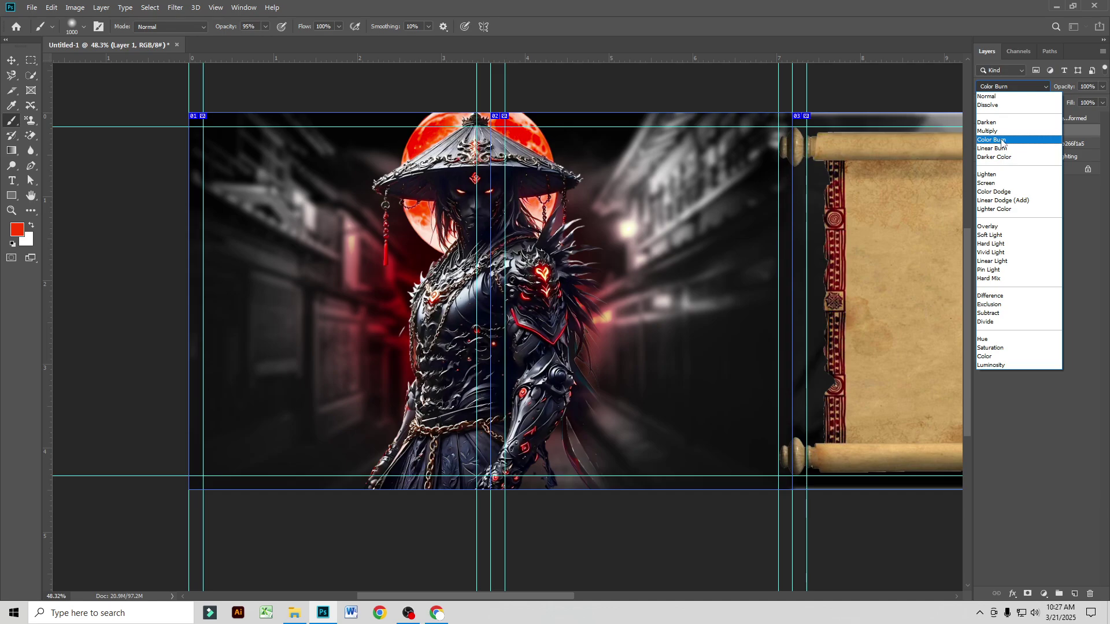
{"action": "left_click", "coordinate": [1001, 142]}
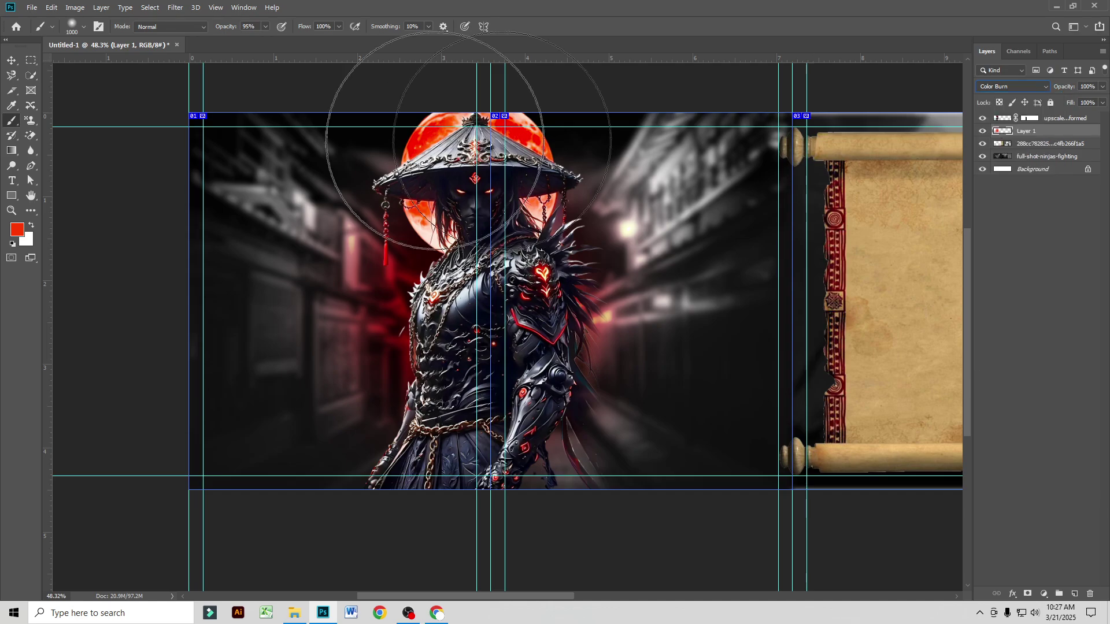
Step: Select the masked warrior layer and convert it to a smart object
{"action": "left_click", "coordinate": [10, 61]}
{"action": "scroll", "coordinate": [359, 309], "scroll_direction": "up", "scroll_amount": 3}
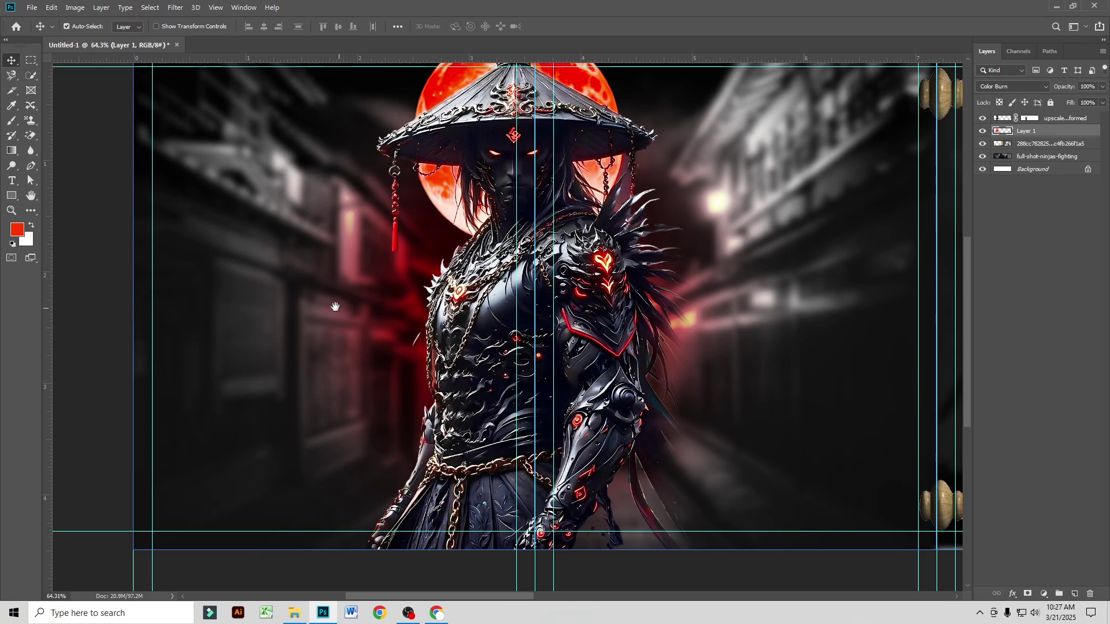
{"action": "left_click_drag", "start_coordinate": [336, 306], "coordinate": [400, 312]}
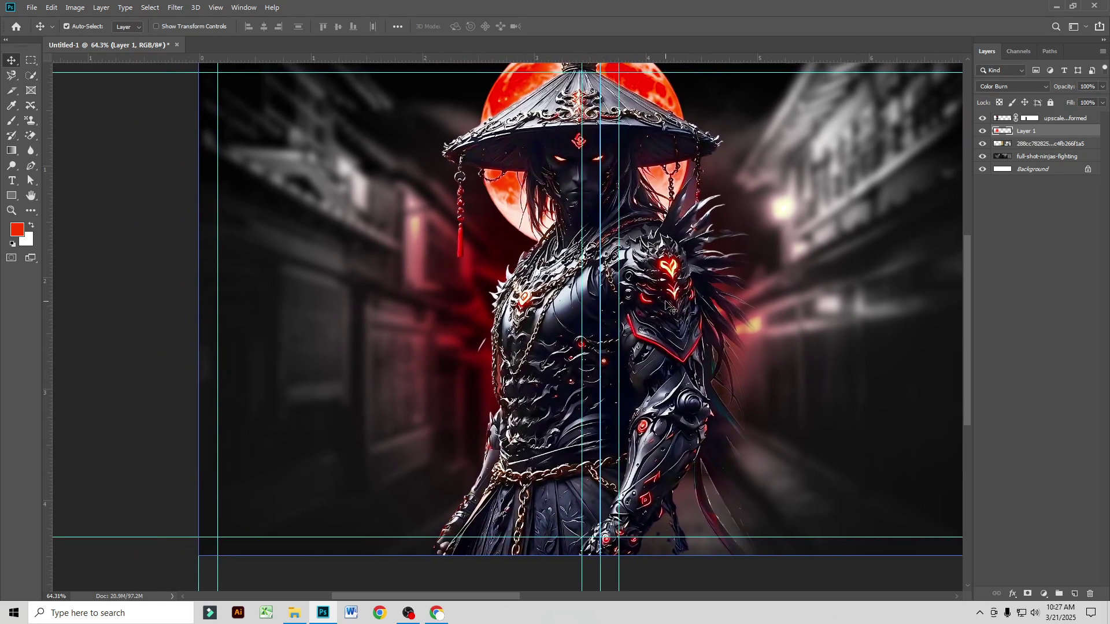
{"action": "left_click", "coordinate": [666, 303]}
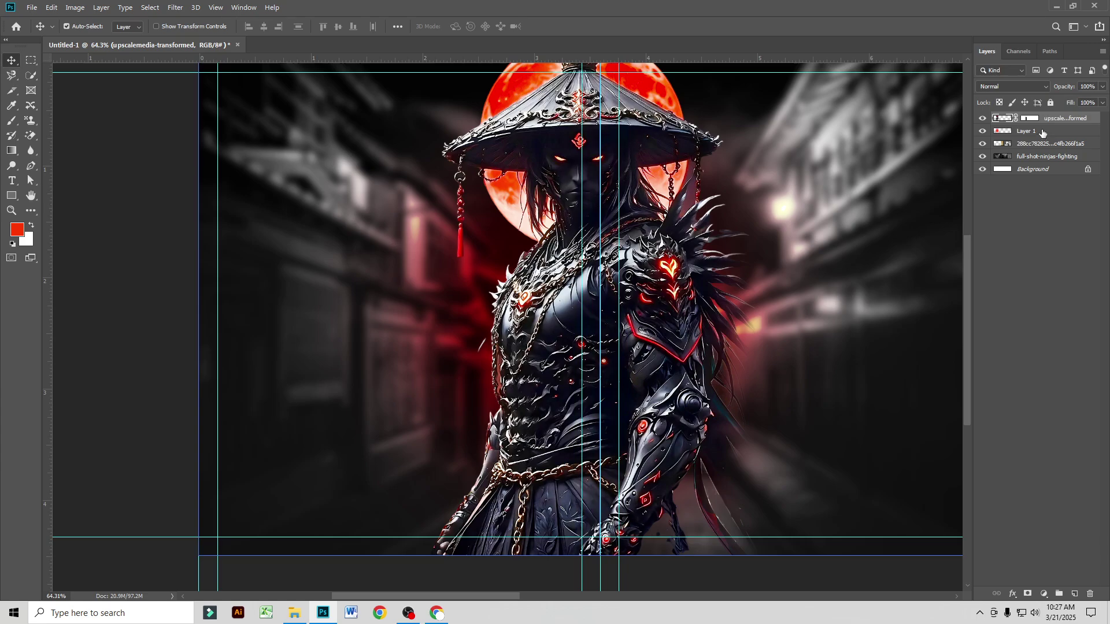
{"action": "right_click", "coordinate": [1051, 120]}
{"action": "left_click", "coordinate": [1019, 269]}
Step: Add a Curves adjustment clipped to the warrior and pull the curve's highlight endpoint well down to darken the figure
{"action": "left_click", "coordinate": [1044, 595]}
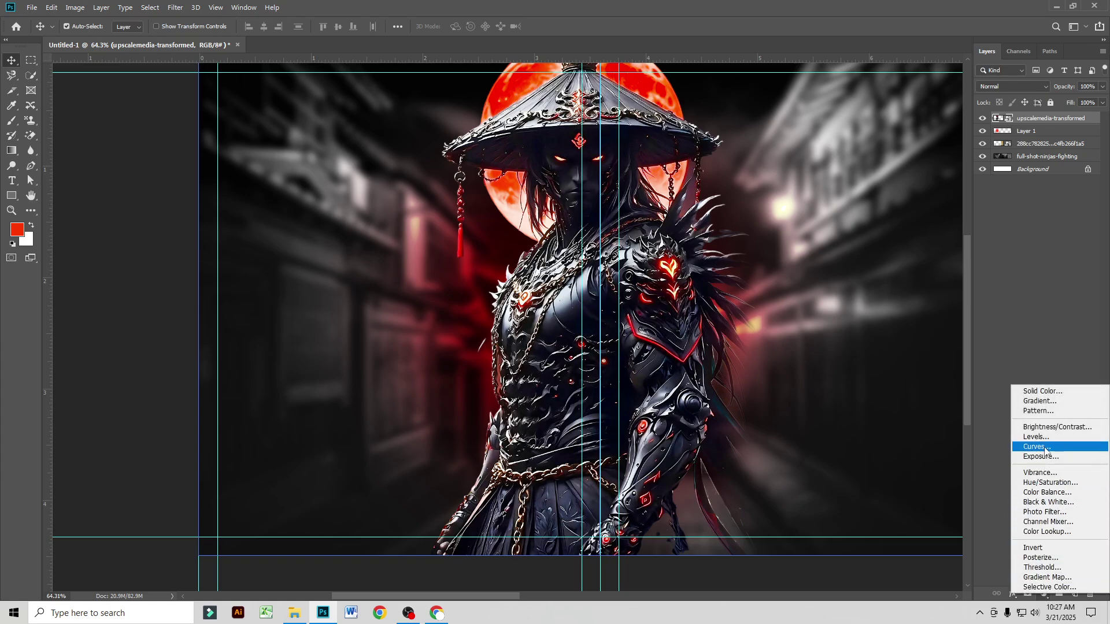
{"action": "left_click", "coordinate": [1044, 446]}
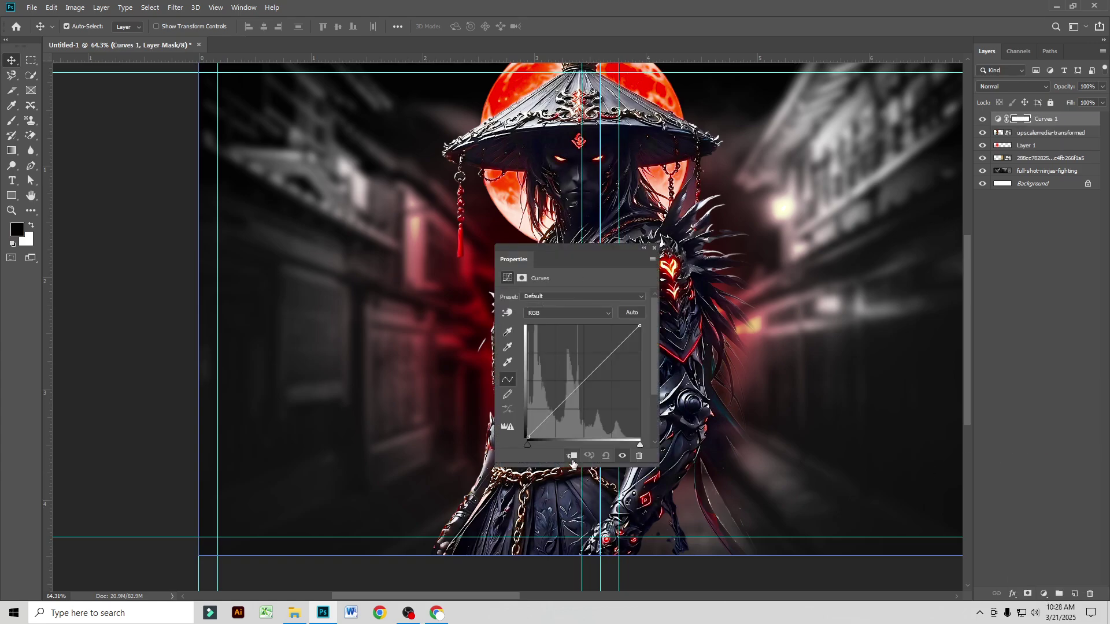
{"action": "left_click_drag", "start_coordinate": [640, 327], "coordinate": [657, 402]}
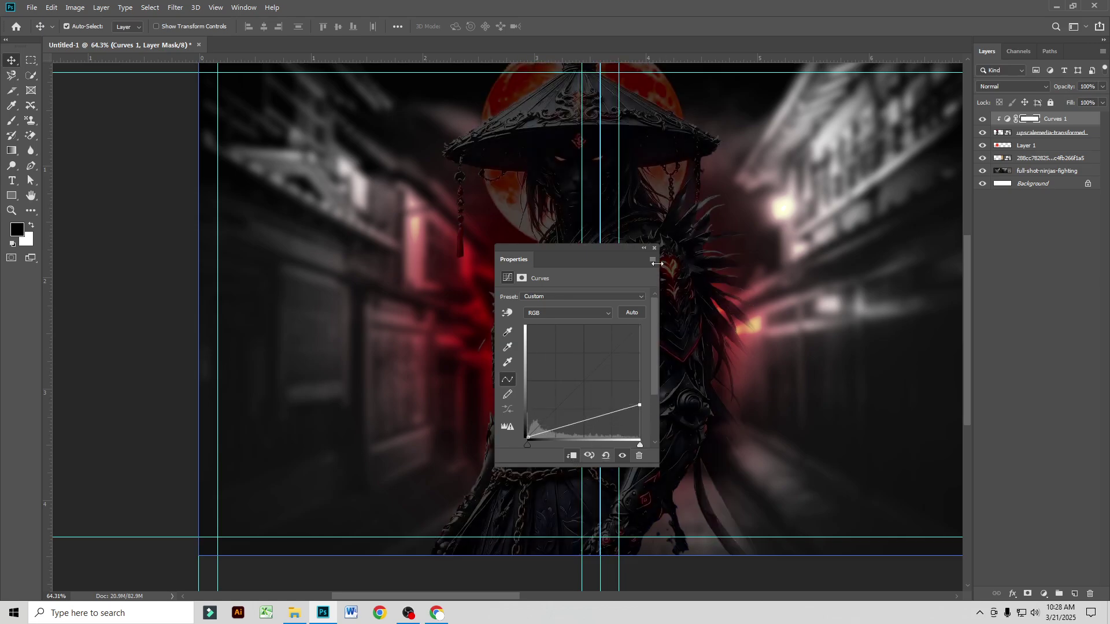
{"action": "left_click", "coordinate": [655, 249]}
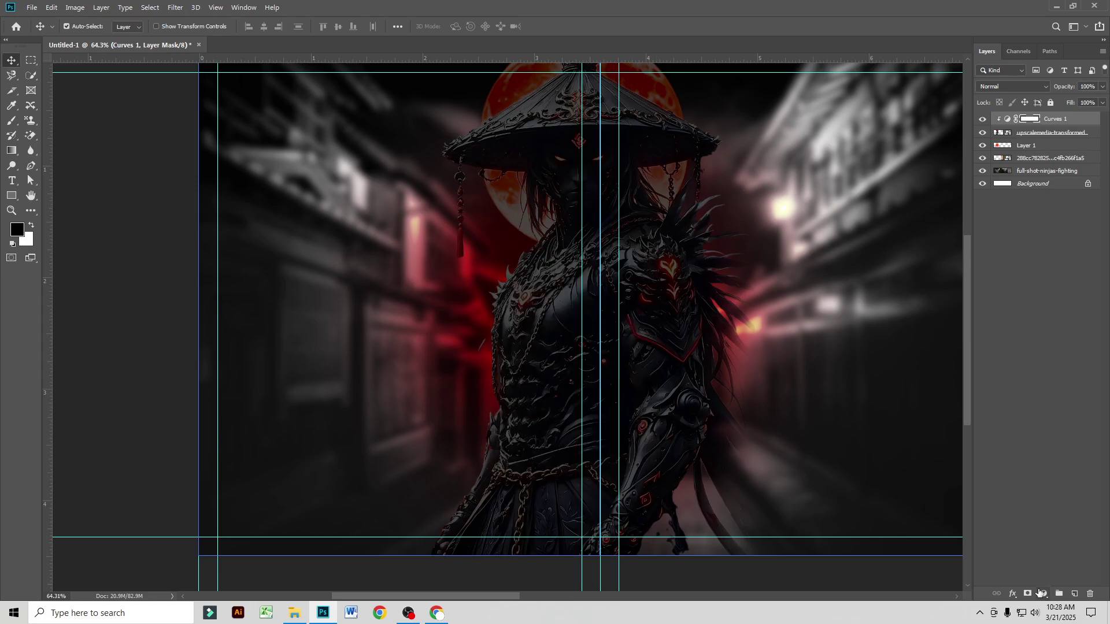
Step: Add a second mask to the Curves layer and invert its layer mask to black
{"action": "key", "text": "ctrl+i"}
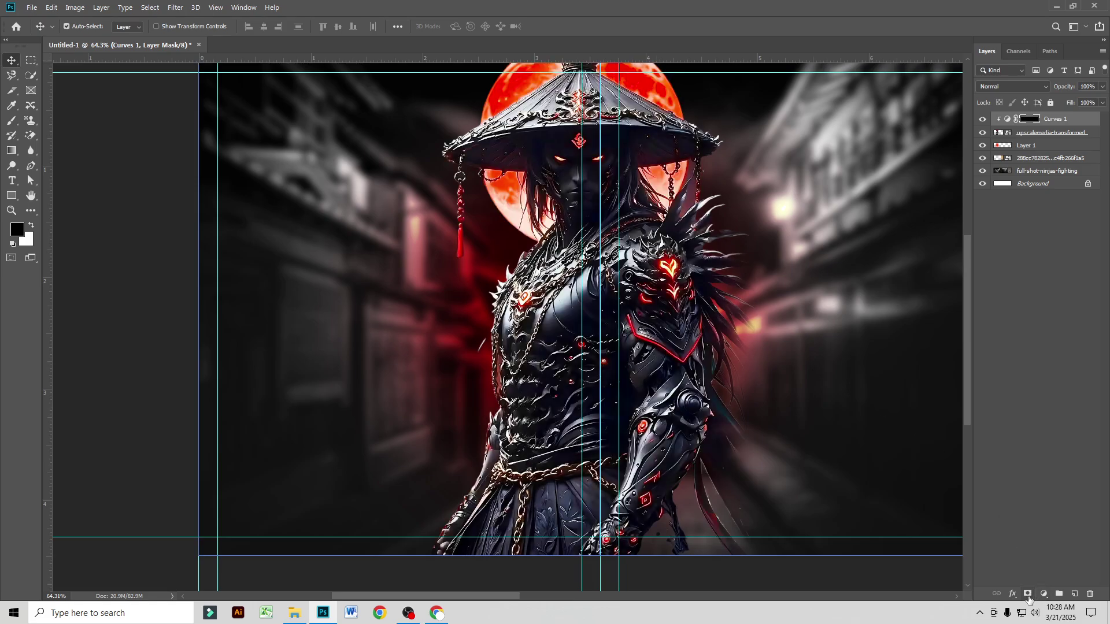
{"action": "key", "text": "ctrl+i"}
{"action": "left_click", "coordinate": [1027, 594]}
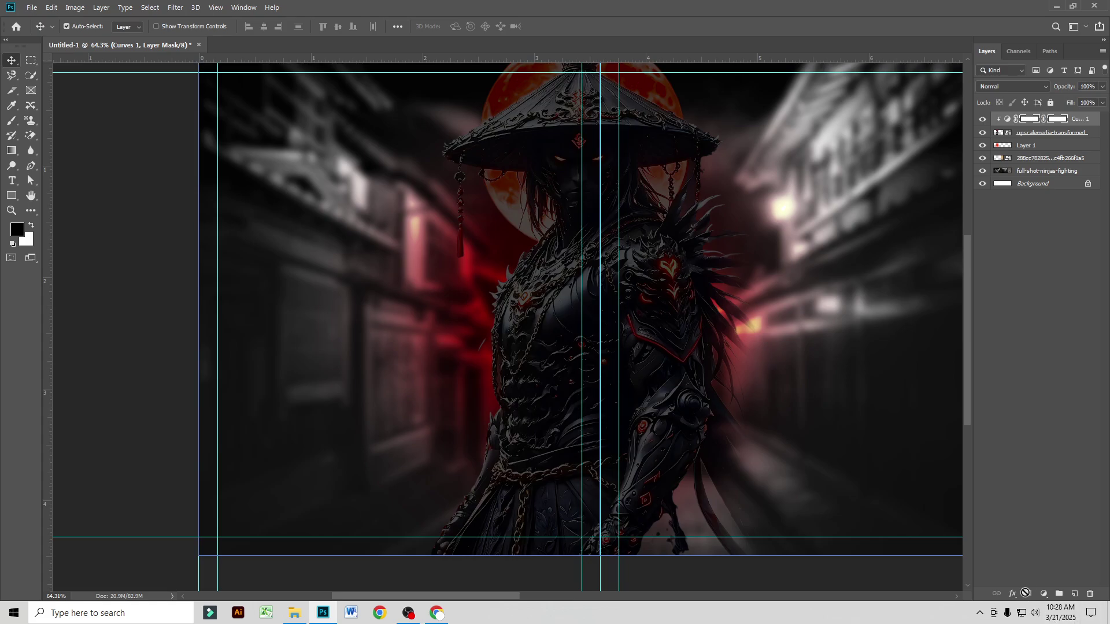
{"action": "key", "text": "ctrl+i"}
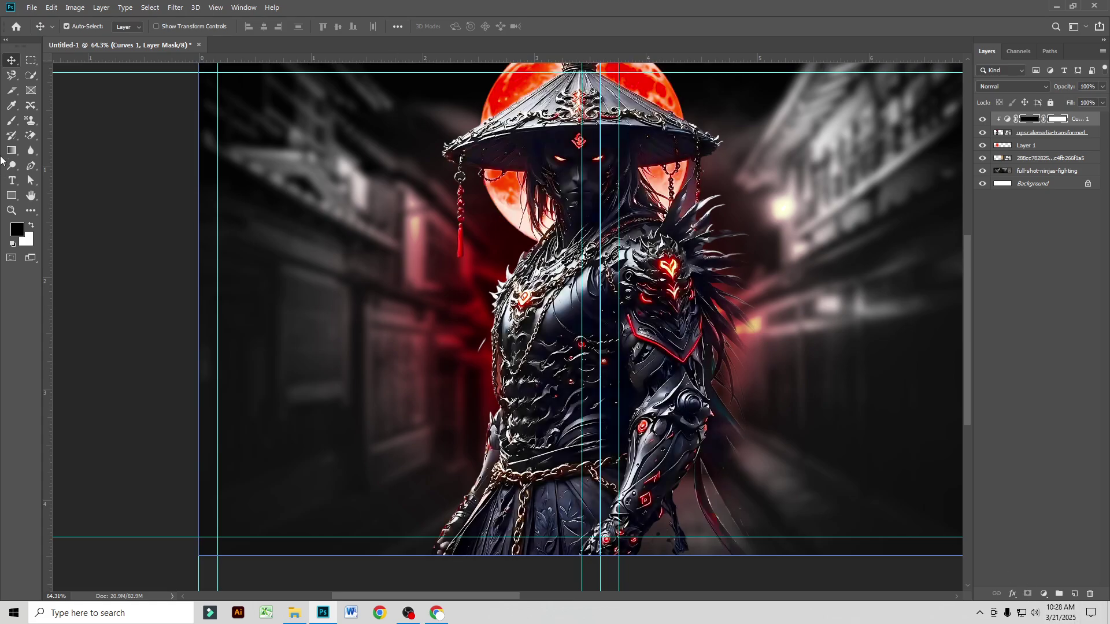
Step: Paint white on the Curves layer mask with a 500 px soft brush to darken the warrior's lower body and edges
{"action": "left_click", "coordinate": [11, 120]}
{"action": "left_click", "coordinate": [31, 225]}
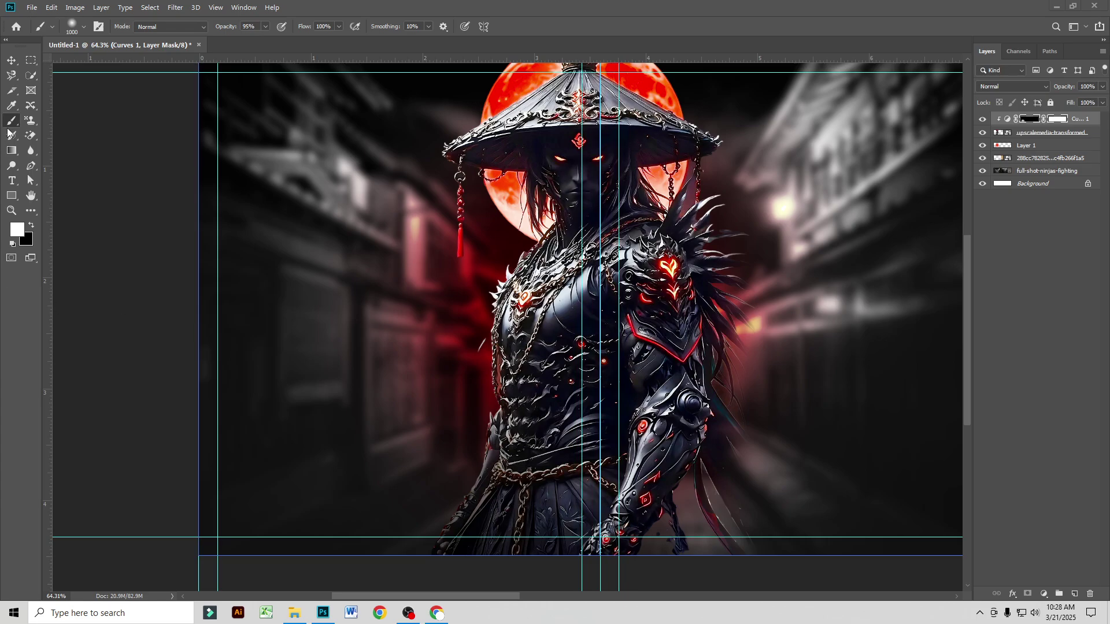
{"action": "key", "text": "bracketleft"}
{"action": "key", "text": "bracketleft"}
{"action": "key", "text": "bracketleft"}
{"action": "key", "text": "bracketleft"}
{"action": "key", "text": "bracketleft"}
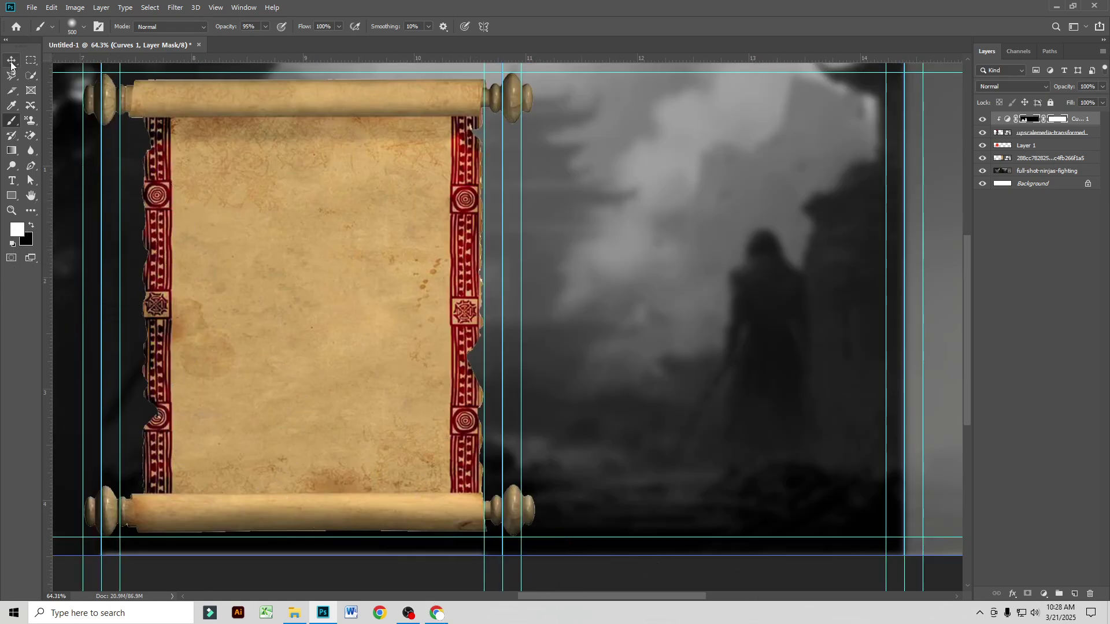
{"action": "key", "text": "v"}
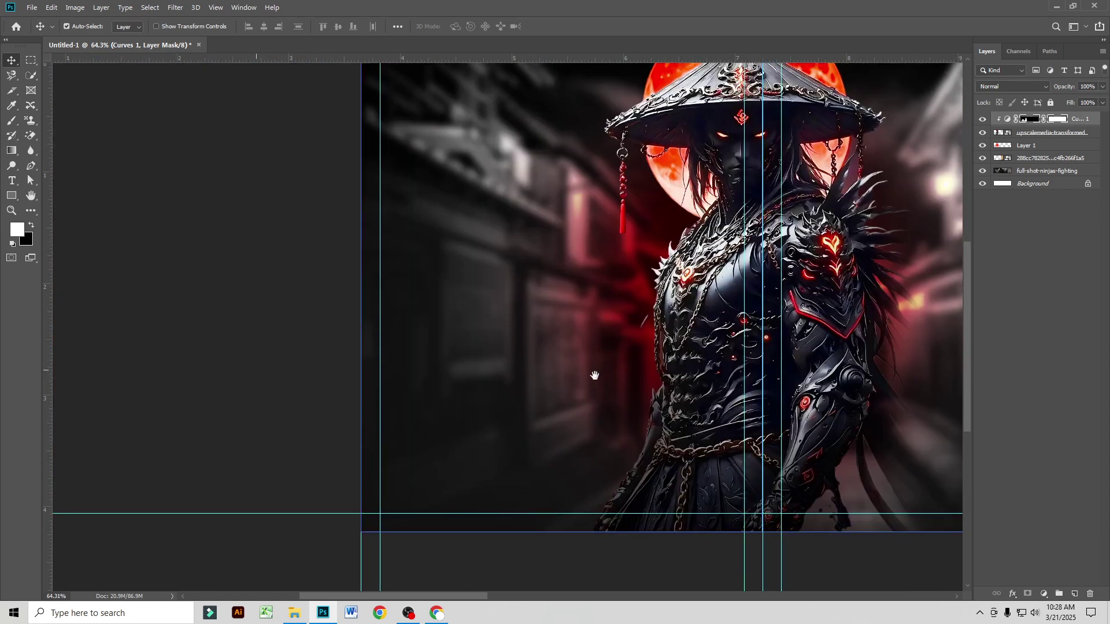
{"action": "left_click_drag", "start_coordinate": [595, 374], "coordinate": [523, 399]}
{"action": "left_click_drag", "start_coordinate": [497, 352], "coordinate": [500, 360]}
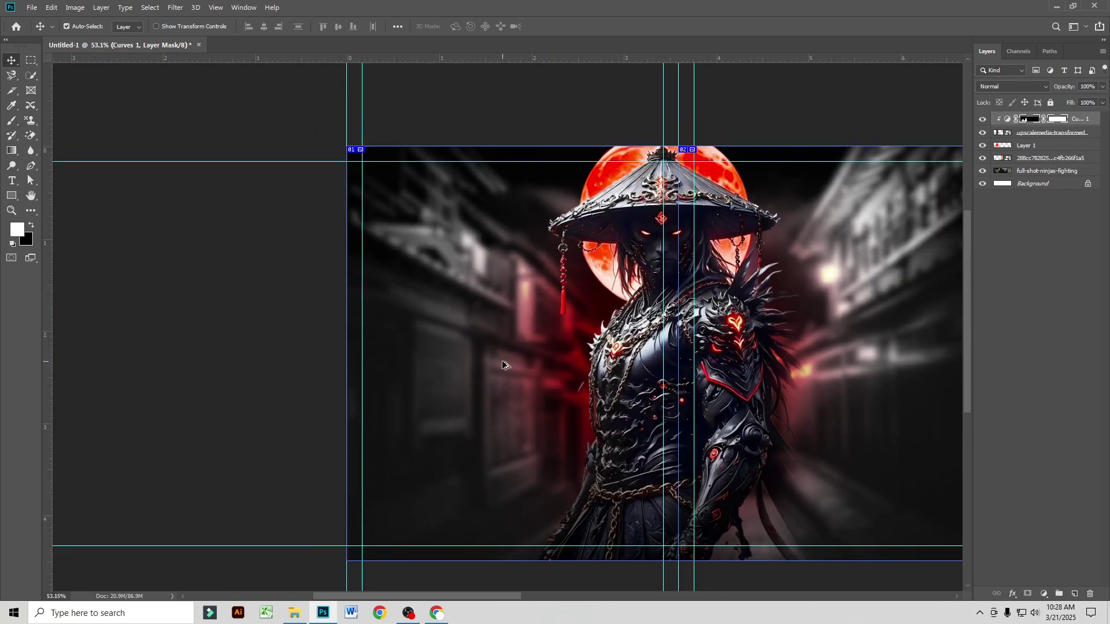
Step: Switch to Chrome, search Google for chatgpt in a new tab and open the Introducing ChatGPT page
{"action": "left_click", "coordinate": [436, 613]}
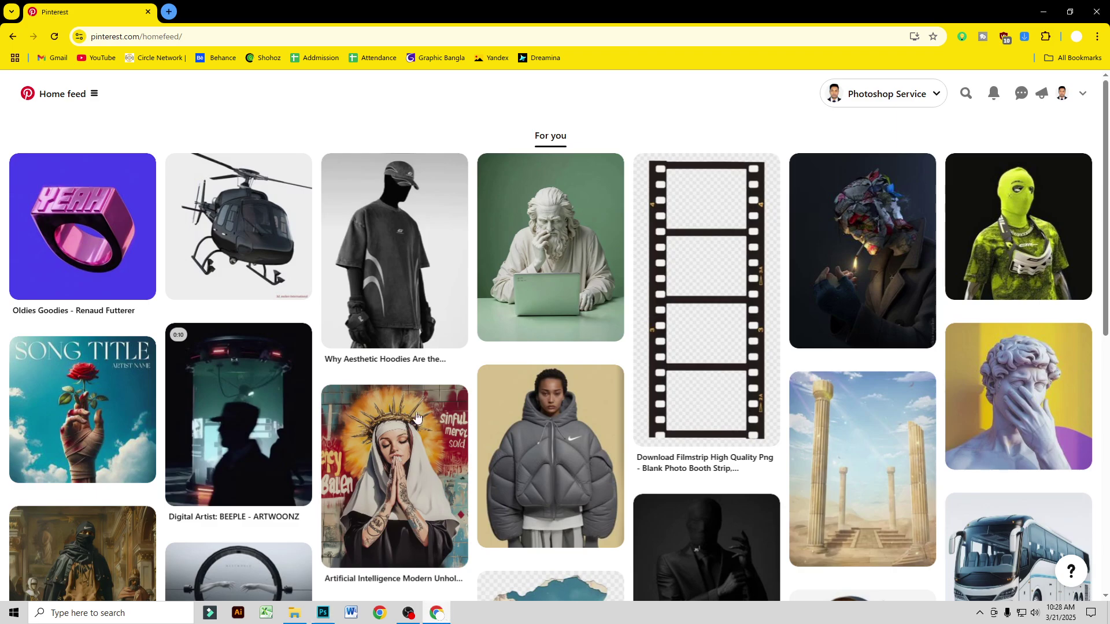
{"action": "key", "text": "ctrl+t"}
{"action": "left_click", "coordinate": [457, 238]}
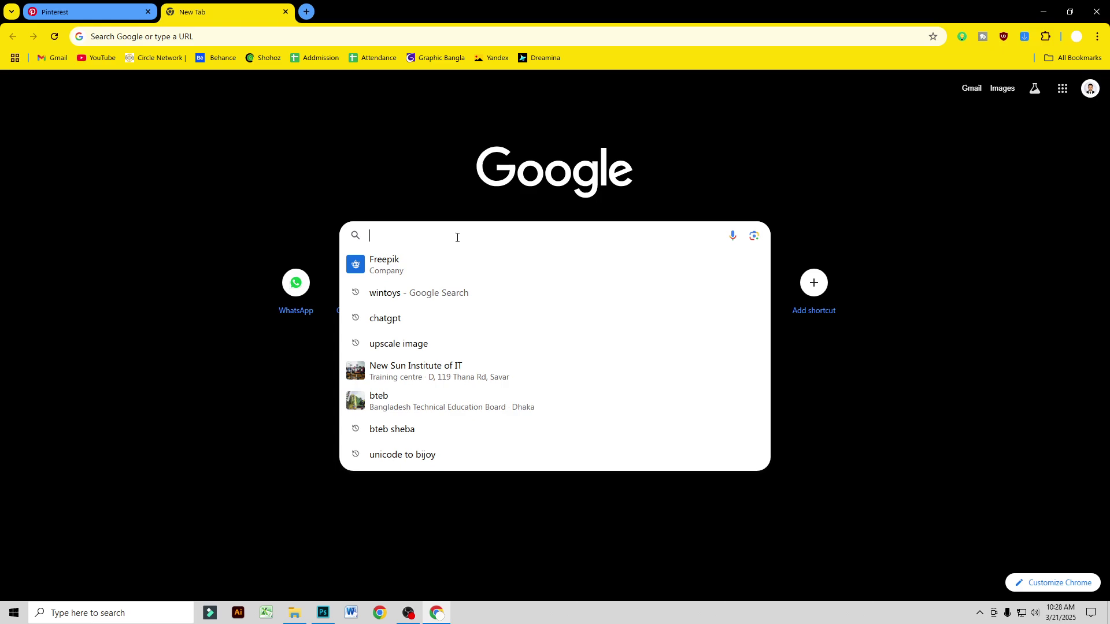
{"action": "type", "text": "chatgpt"}
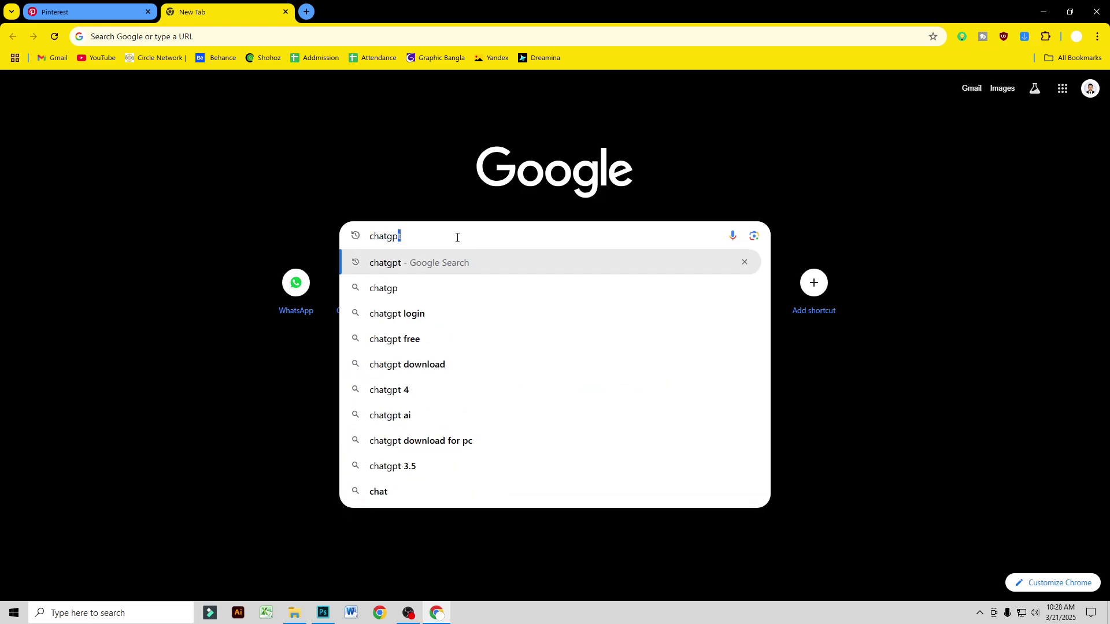
{"action": "key", "text": "Return"}
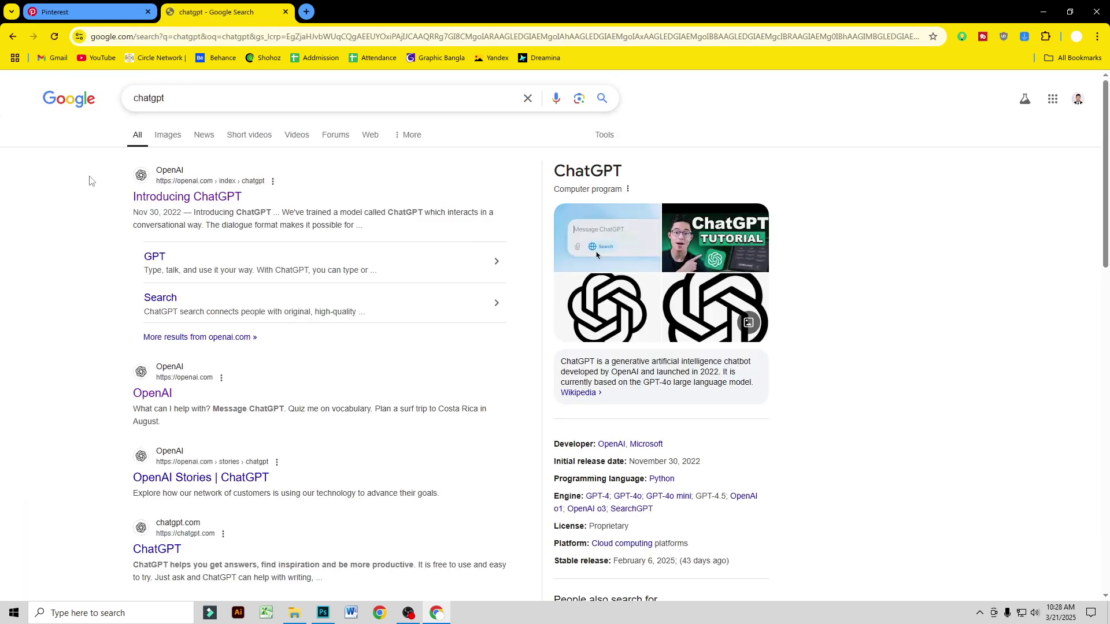
{"action": "left_click", "coordinate": [148, 200]}
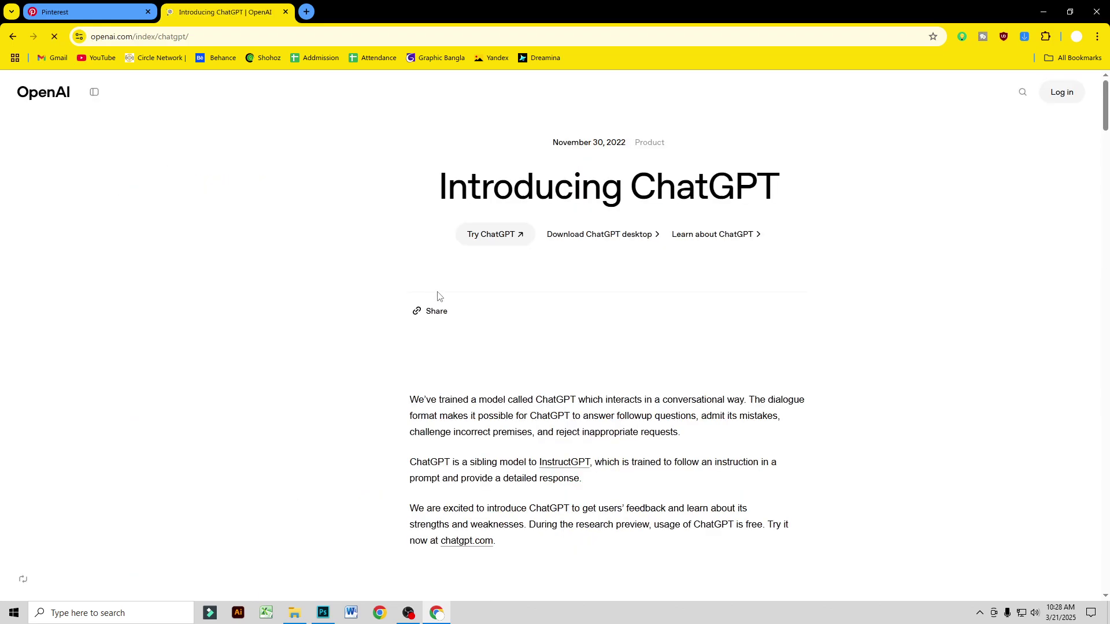
Step: Open ChatGPT while staying logged out and ask it for 3 powerful niches for graphic design
{"action": "left_click", "coordinate": [481, 247]}
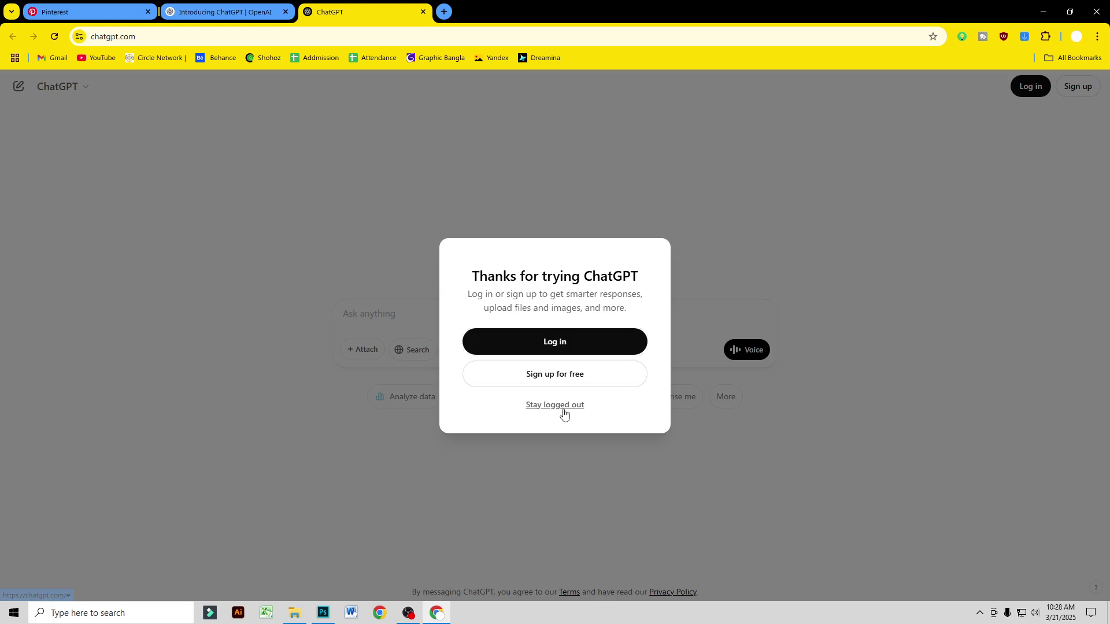
{"action": "left_click", "coordinate": [563, 408]}
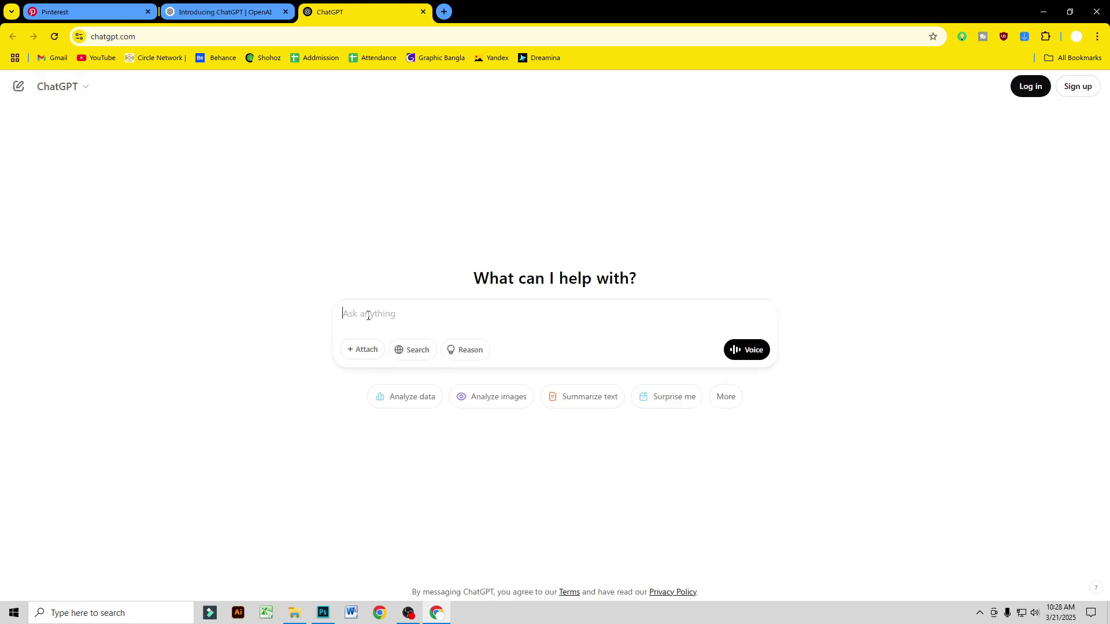
{"action": "type", "text": "g"}
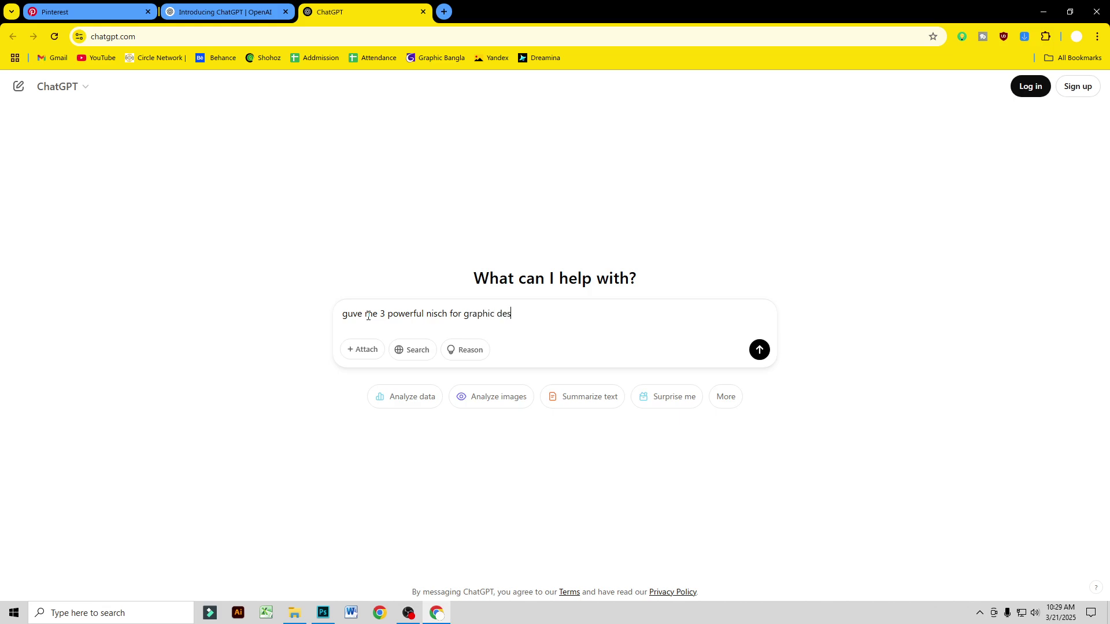
{"action": "key", "text": "Return"}
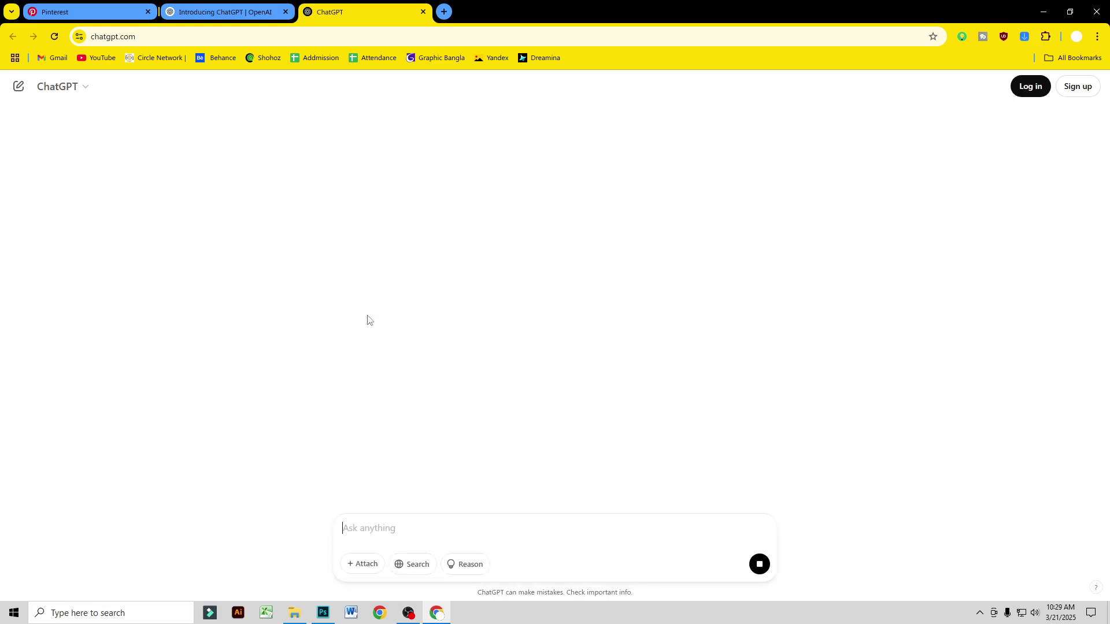
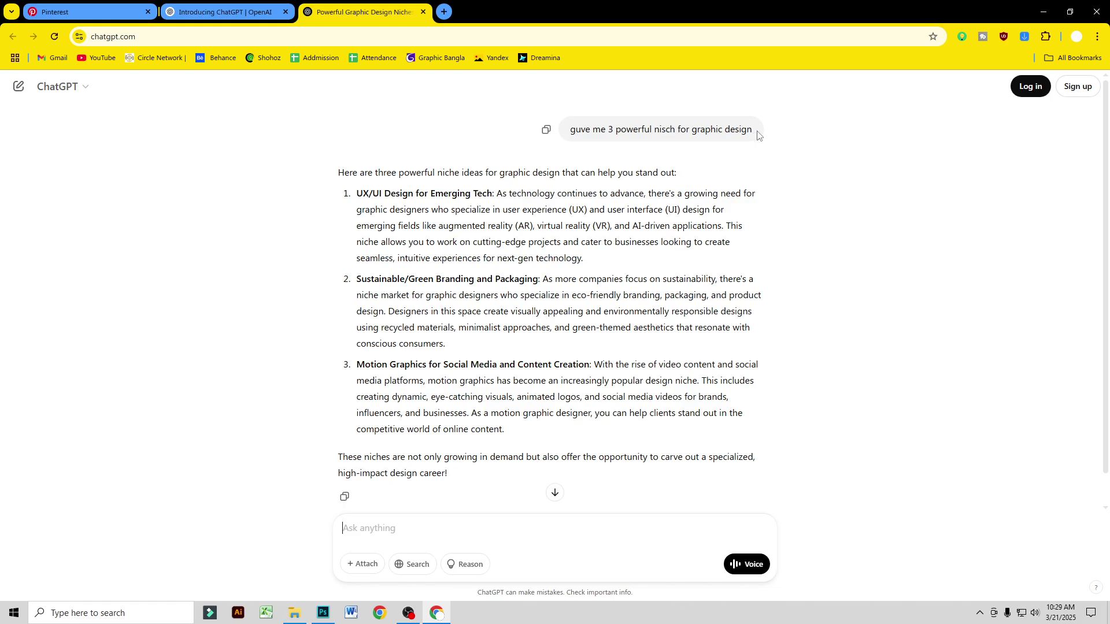
Step: Reuse the first prompt to ask for "3 powerful huge demand work for graphic design" and read through both answers
{"action": "left_click_drag", "start_coordinate": [757, 132], "coordinate": [571, 149]}
{"action": "key", "text": "ctrl+c"}
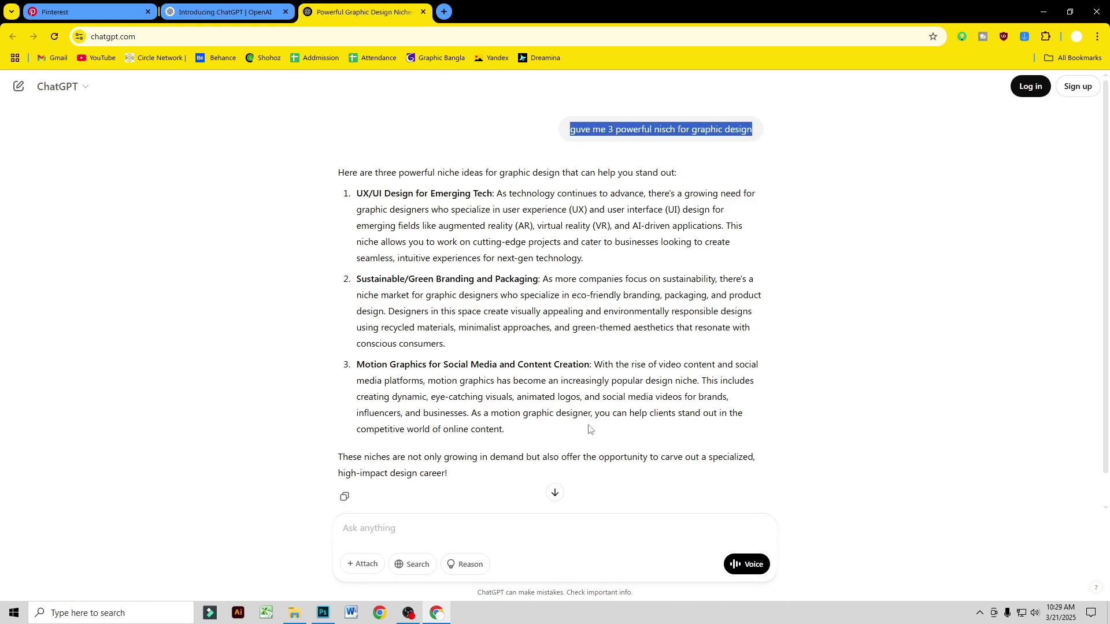
{"action": "left_click", "coordinate": [406, 535]}
{"action": "key", "text": "ctrl+v"}
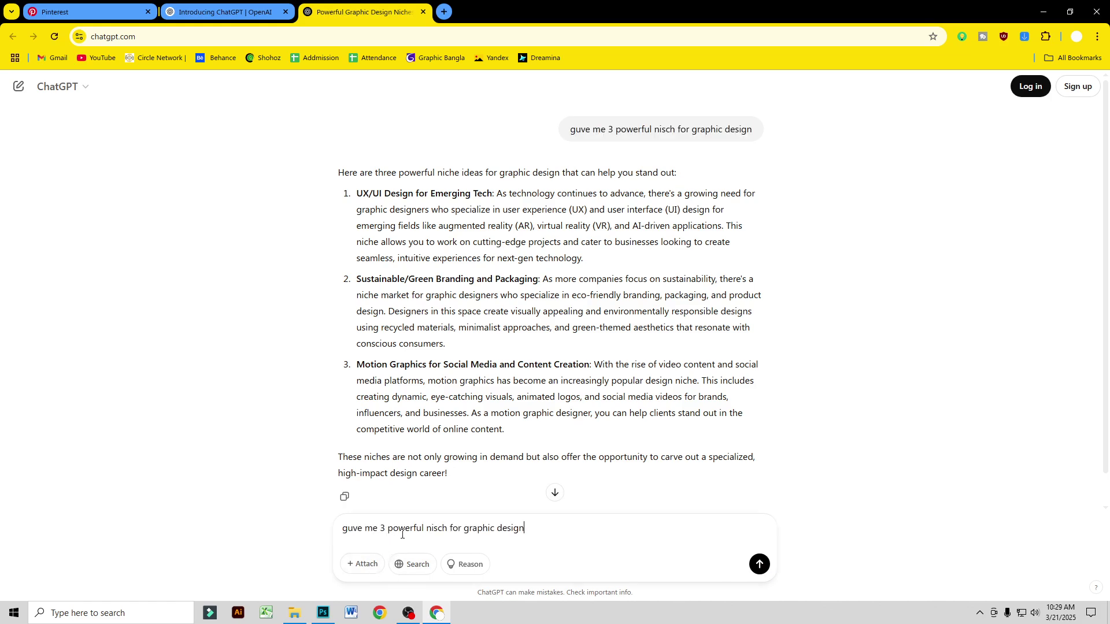
{"action": "double_click", "coordinate": [434, 528]}
{"action": "type", "text": "huge demand "}
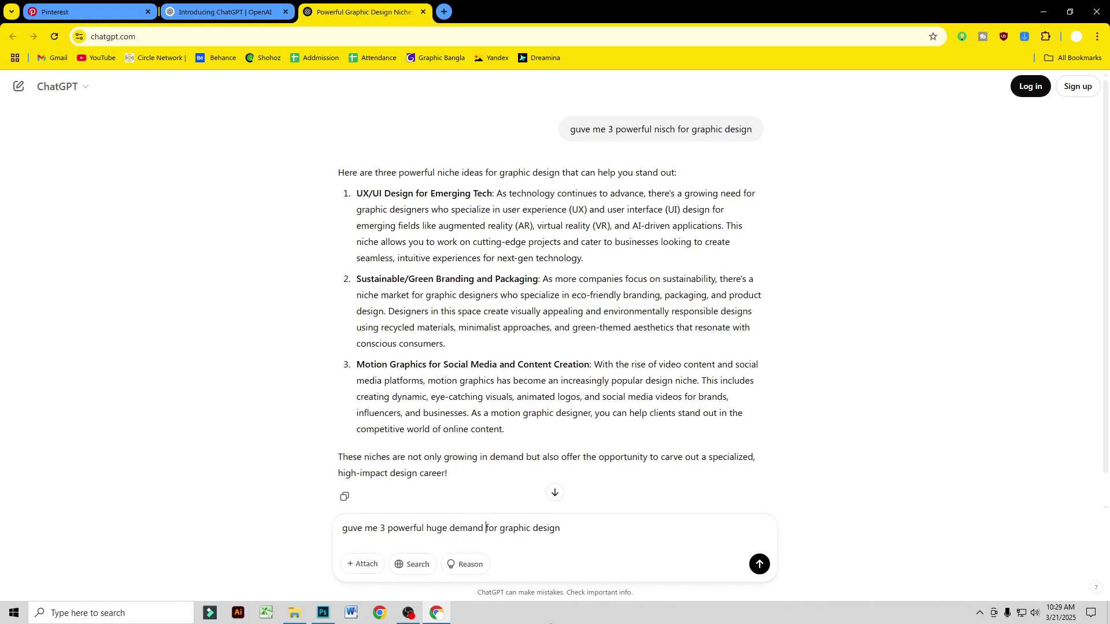
{"action": "type", "text": "work"}
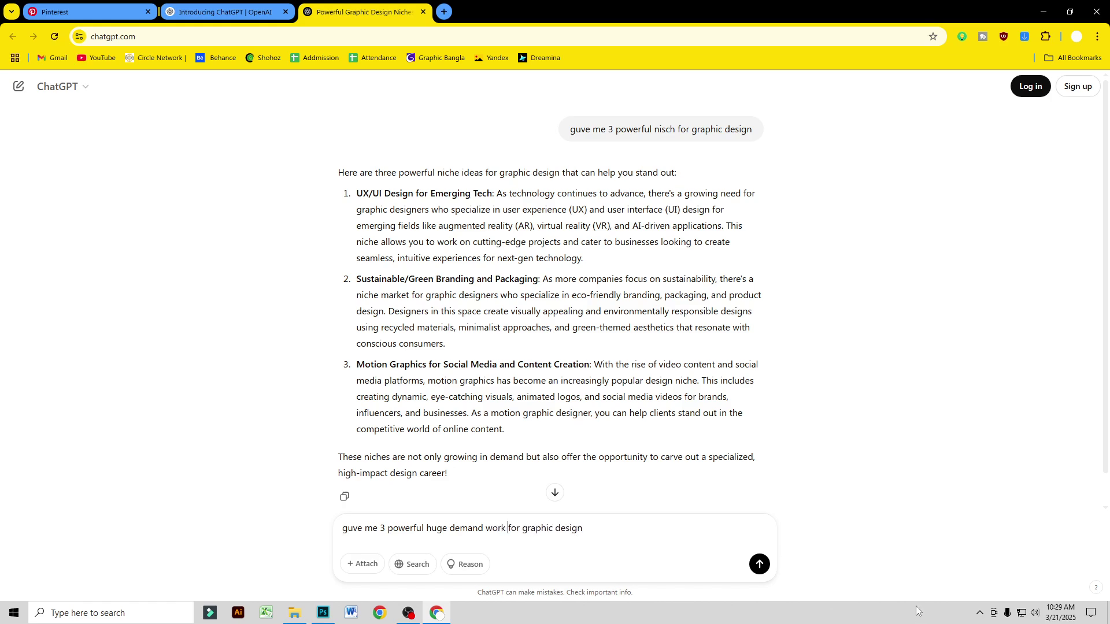
{"action": "left_click", "coordinate": [760, 565]}
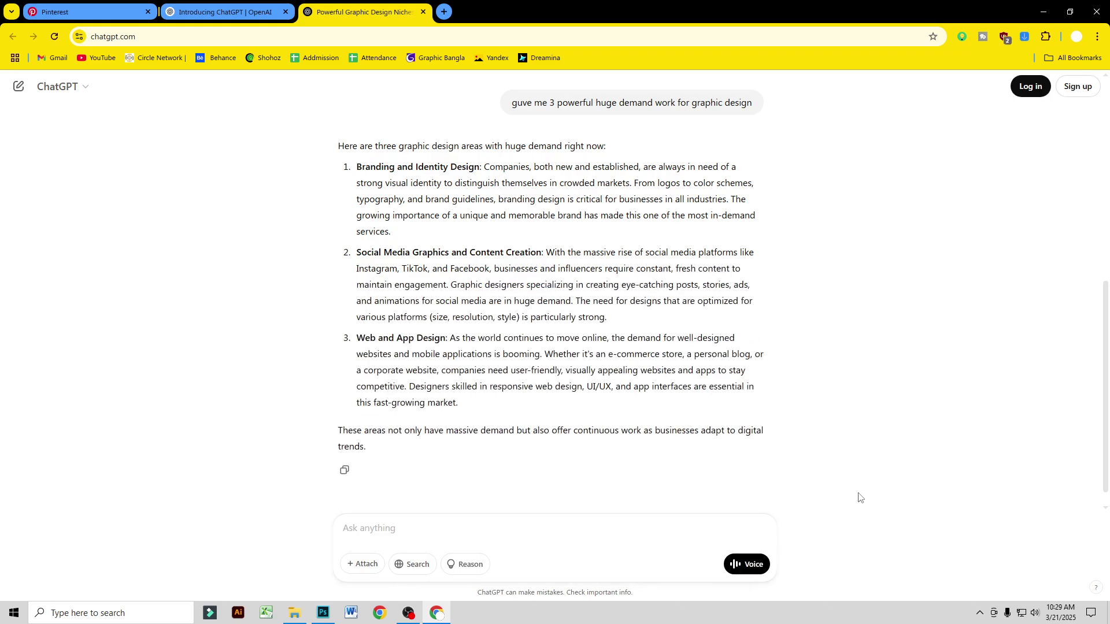
{"action": "scroll", "coordinate": [879, 480], "scroll_direction": "up", "scroll_amount": 6}
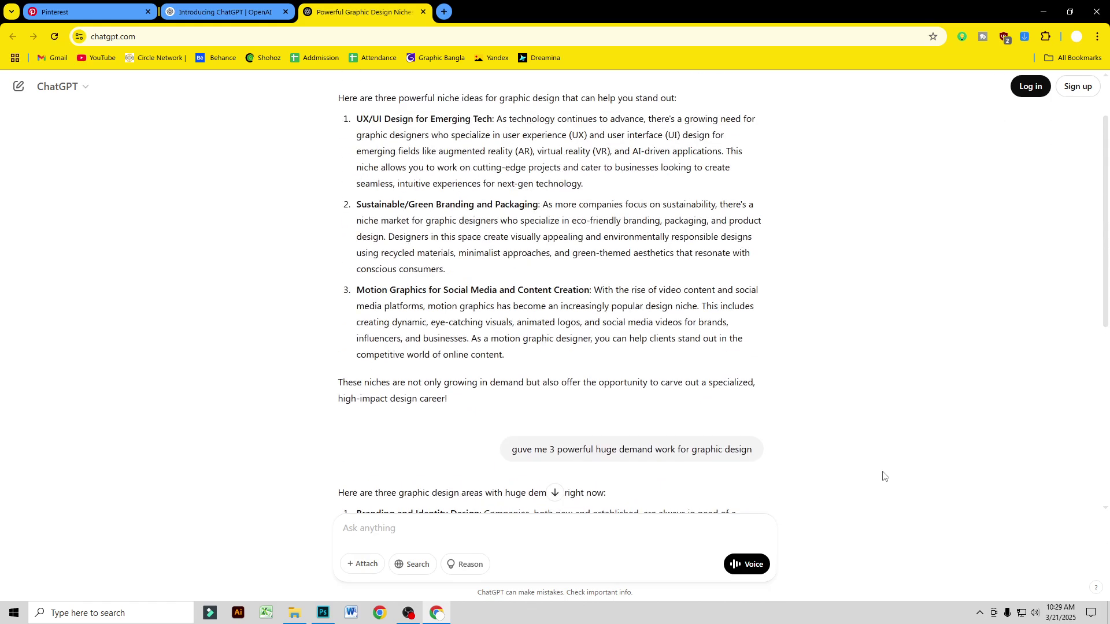
{"action": "scroll", "coordinate": [912, 496], "scroll_direction": "down", "scroll_amount": 3}
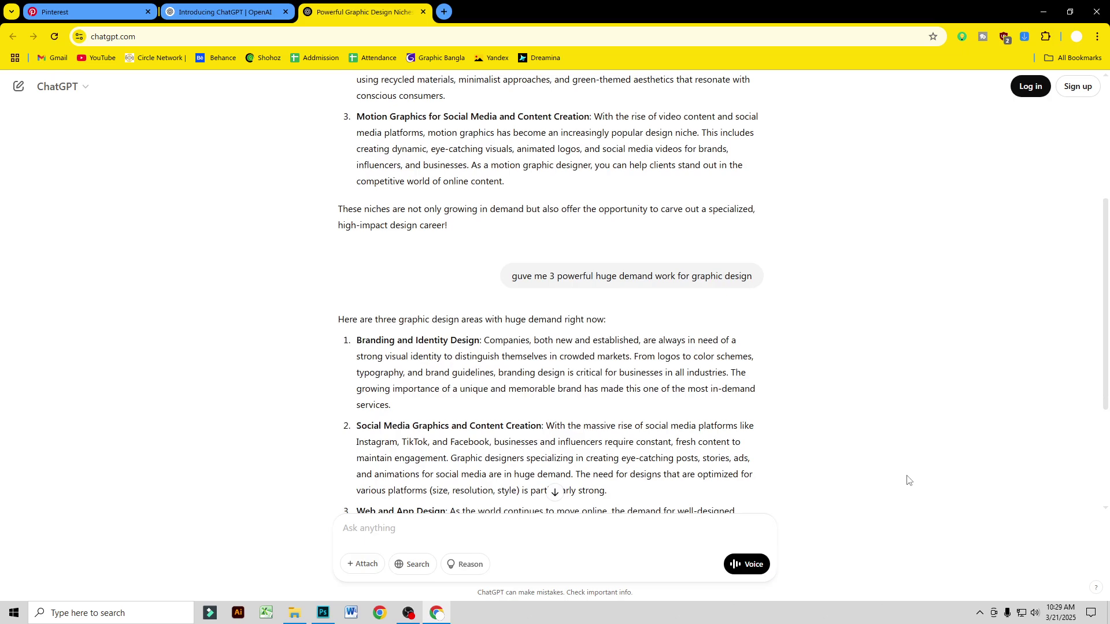
{"action": "scroll", "coordinate": [910, 480], "scroll_direction": "down", "scroll_amount": 2}
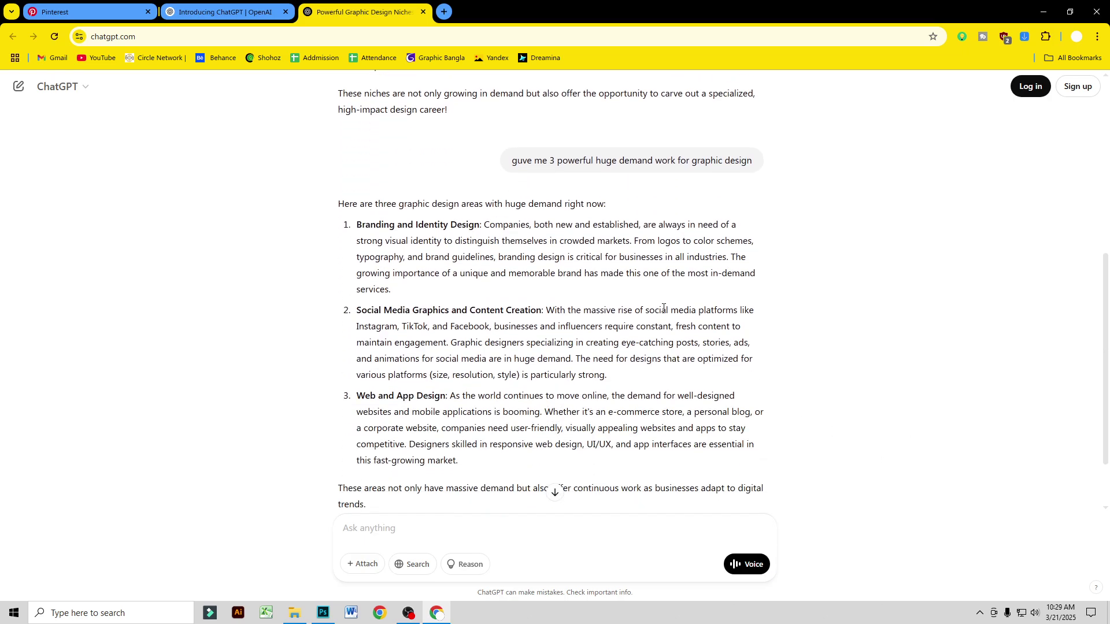
{"action": "scroll", "coordinate": [647, 311], "scroll_direction": "down", "scroll_amount": 1}
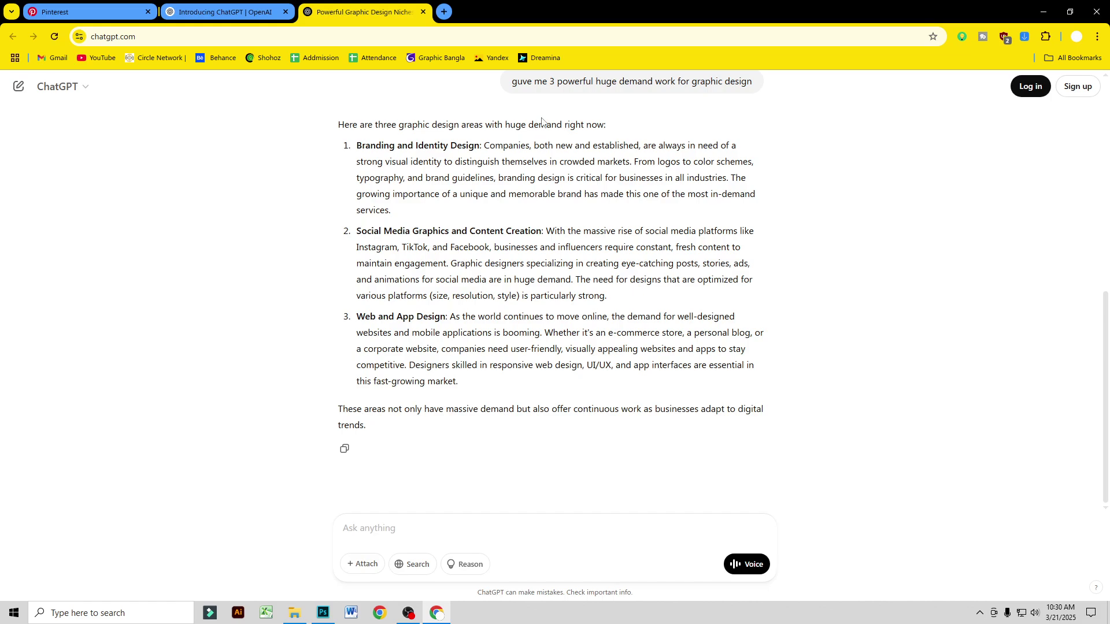
{"action": "scroll", "coordinate": [555, 121], "scroll_direction": "up", "scroll_amount": 1}
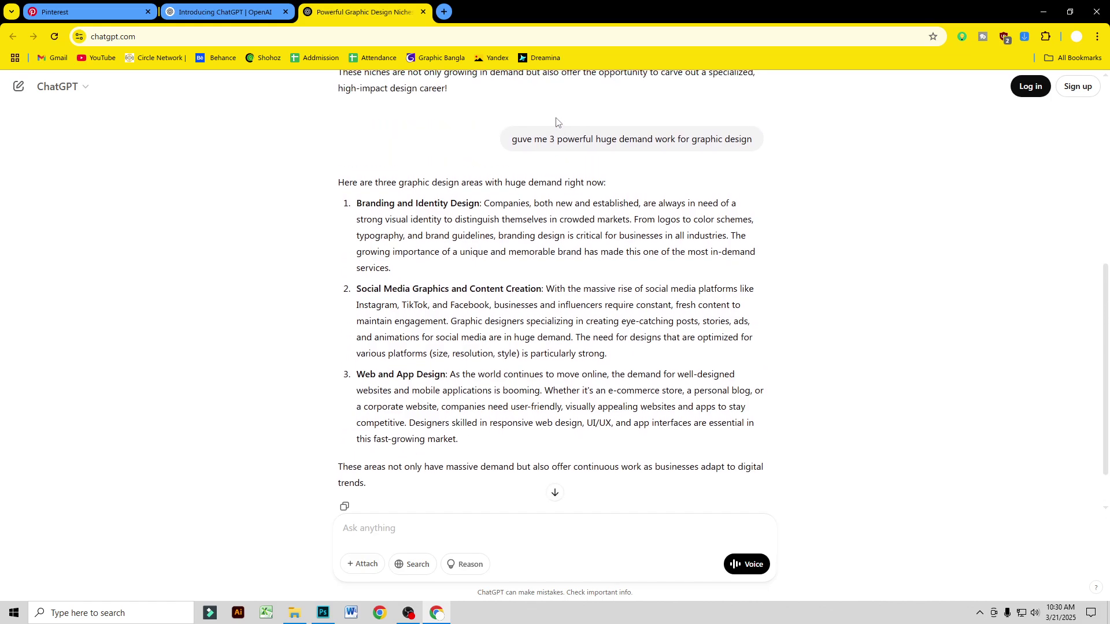
Step: Switch back to Photoshop and add a white "3" in the CHOXR font on a new layer in the first panel
{"action": "left_click", "coordinate": [1044, 11]}
{"action": "left_click", "coordinate": [14, 183]}
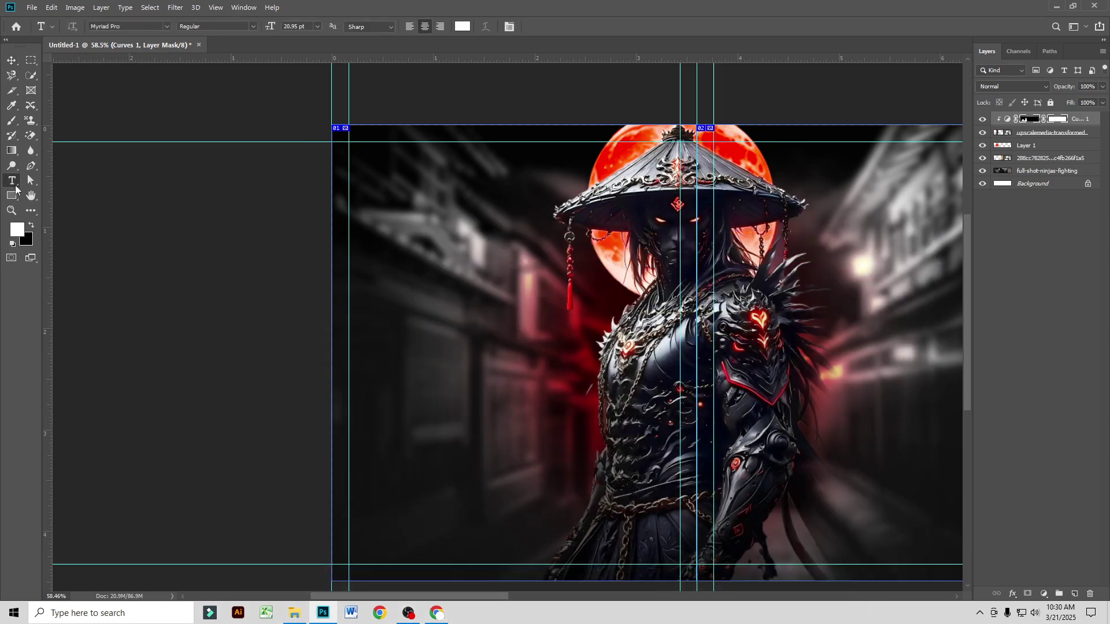
{"action": "left_click", "coordinate": [167, 26]}
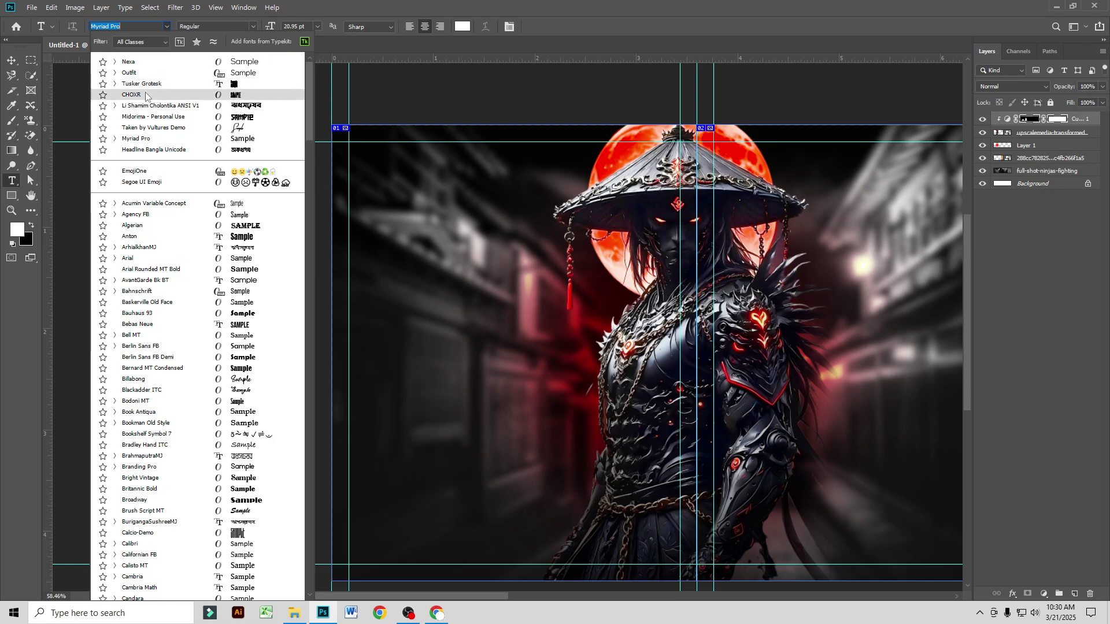
{"action": "left_click", "coordinate": [146, 96]}
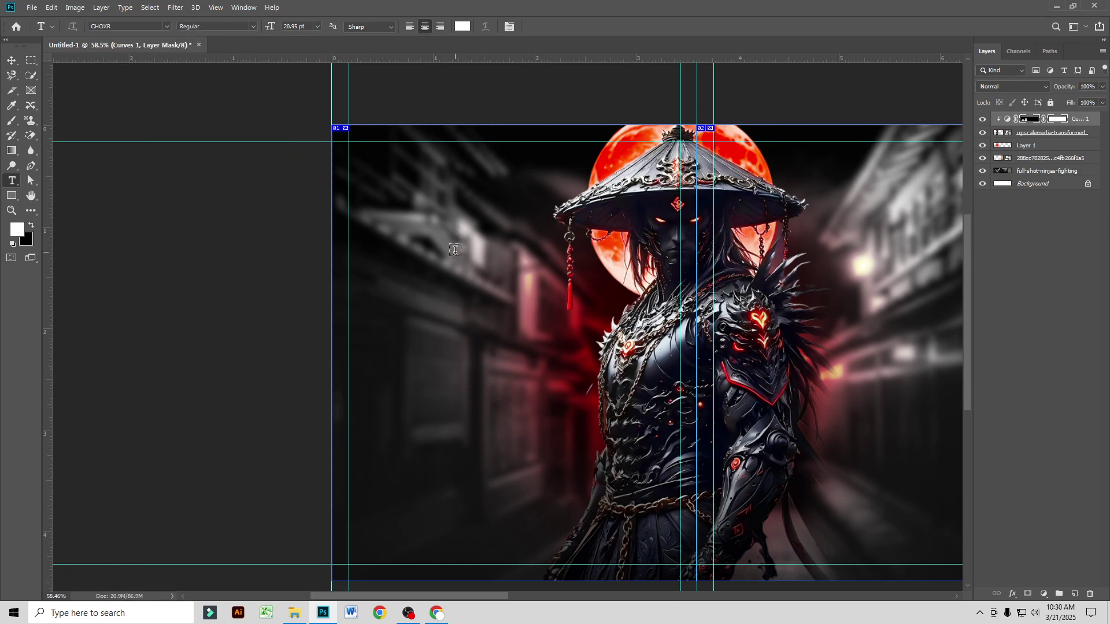
{"action": "left_click", "coordinate": [1072, 597]}
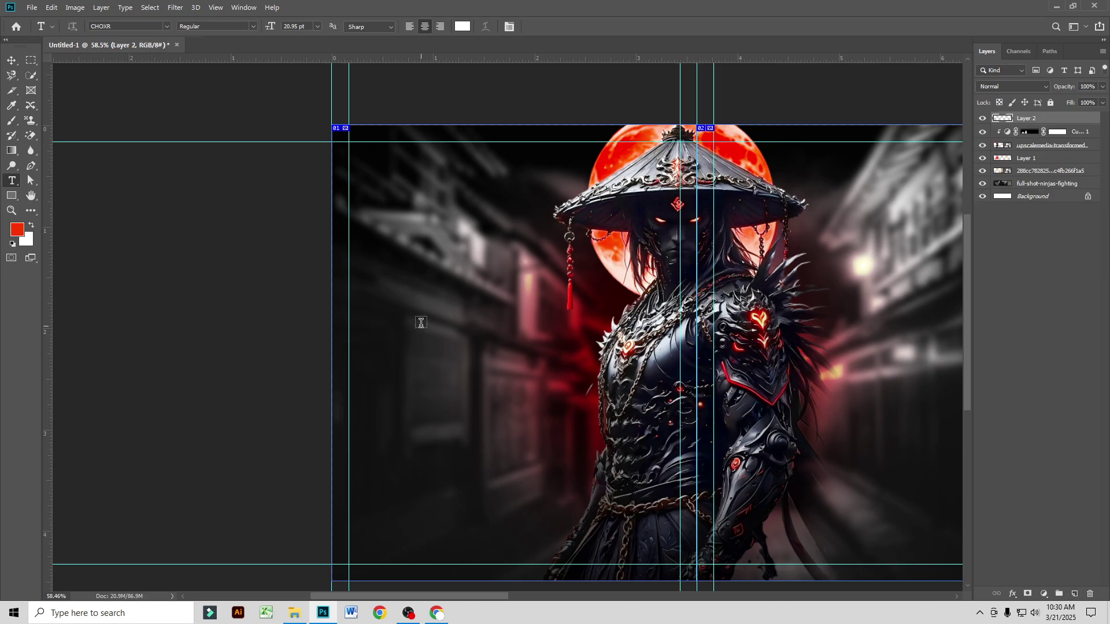
{"action": "left_click", "coordinate": [415, 303]}
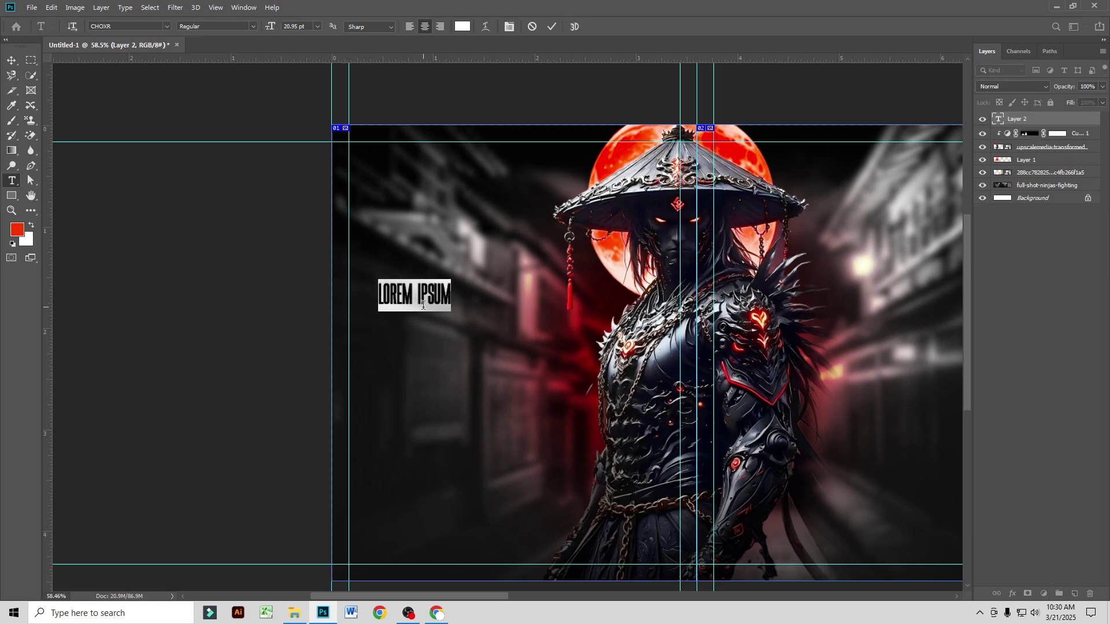
{"action": "type", "text": "3"}
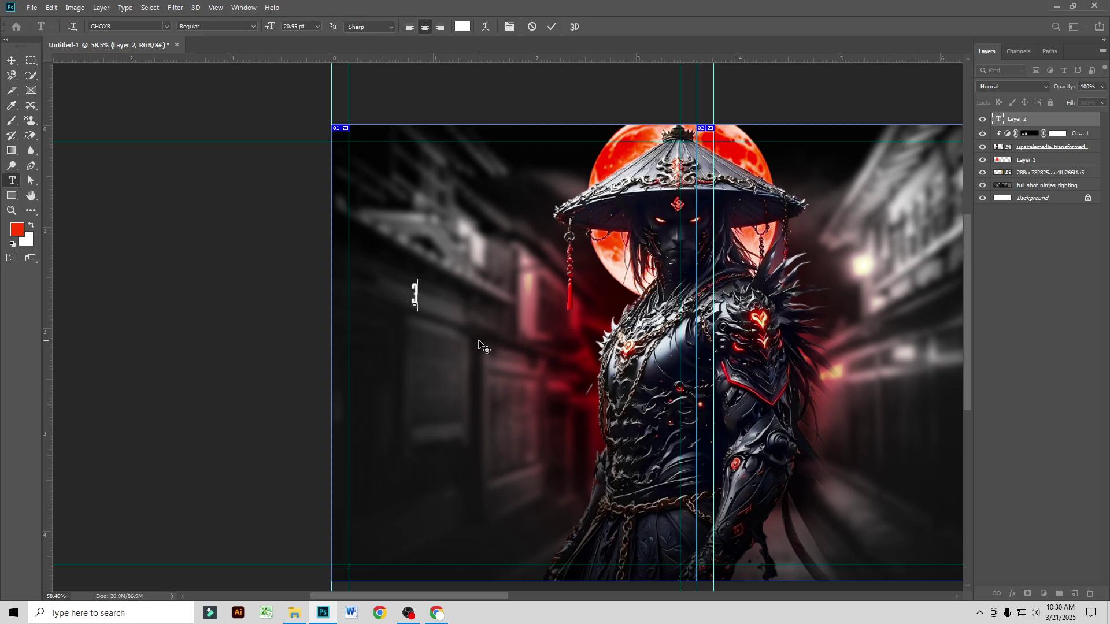
{"action": "left_click", "coordinate": [12, 60]}
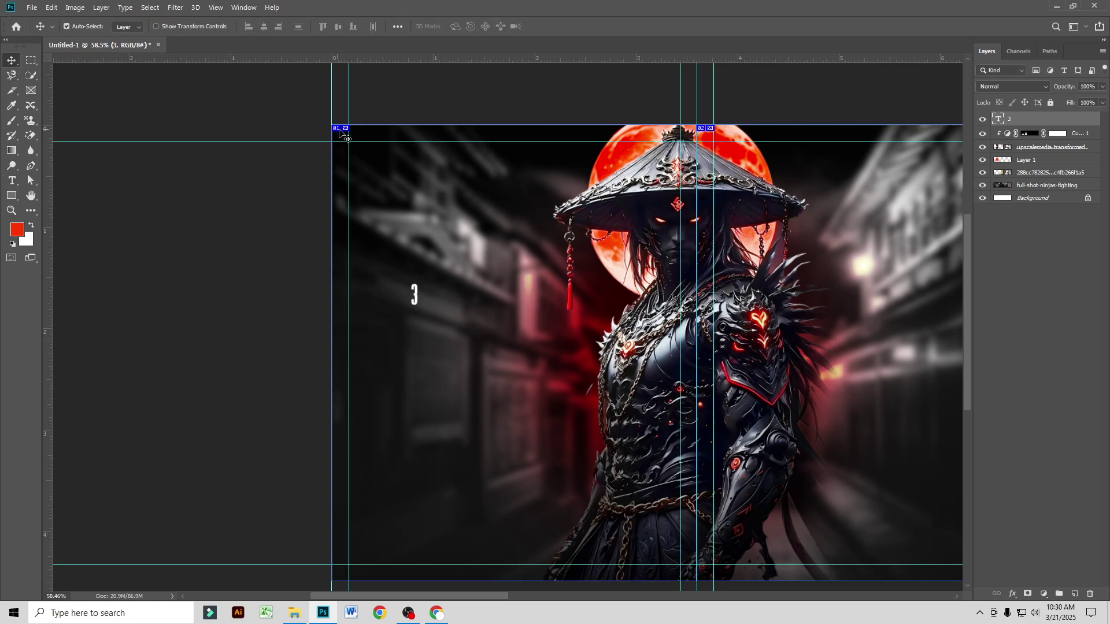
Step: Enlarge the "3" to about 689% and place it in the dark area beside the warrior
{"action": "left_click_drag", "start_coordinate": [486, 276], "coordinate": [488, 275]}
{"action": "key", "text": "ctrl+t"}
{"action": "left_click_drag", "start_coordinate": [421, 313], "coordinate": [572, 451]}
{"action": "left_click_drag", "start_coordinate": [443, 376], "coordinate": [463, 271]}
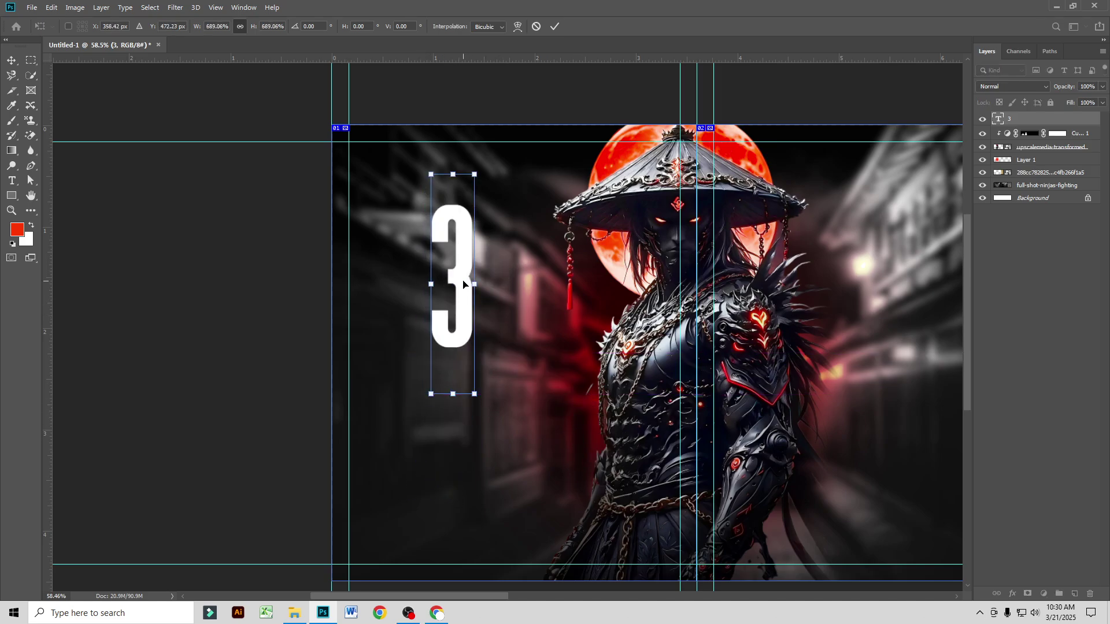
{"action": "key", "text": "Return"}
Step: Change the "3" to the Tusker Grotesk font in the 3800 Super style
{"action": "key", "text": "t"}
{"action": "double_click", "coordinate": [458, 275]}
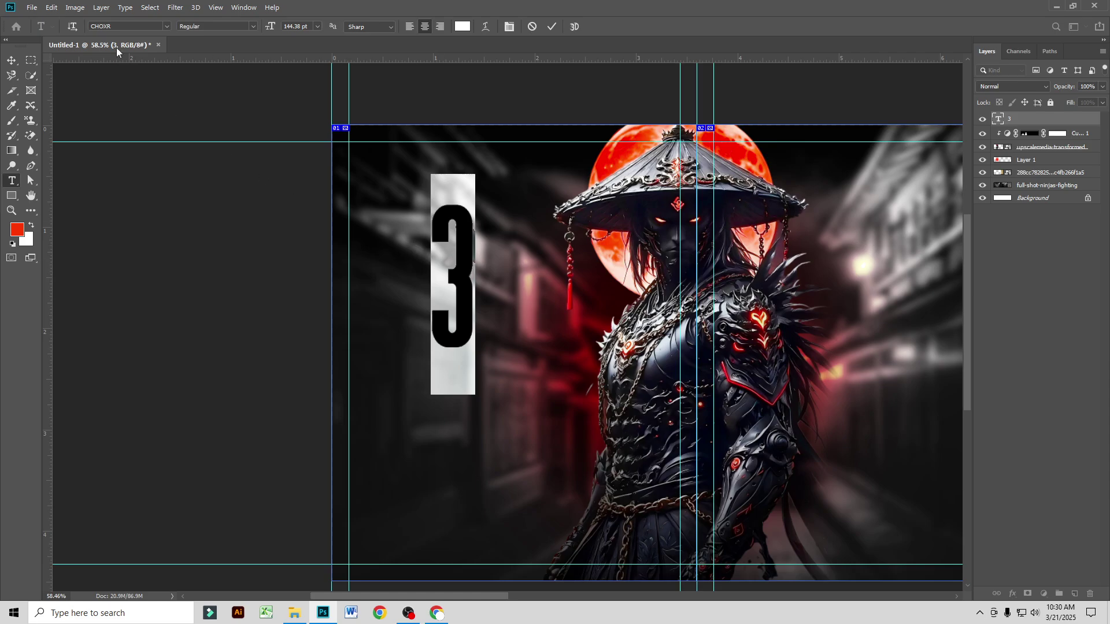
{"action": "left_click", "coordinate": [166, 26]}
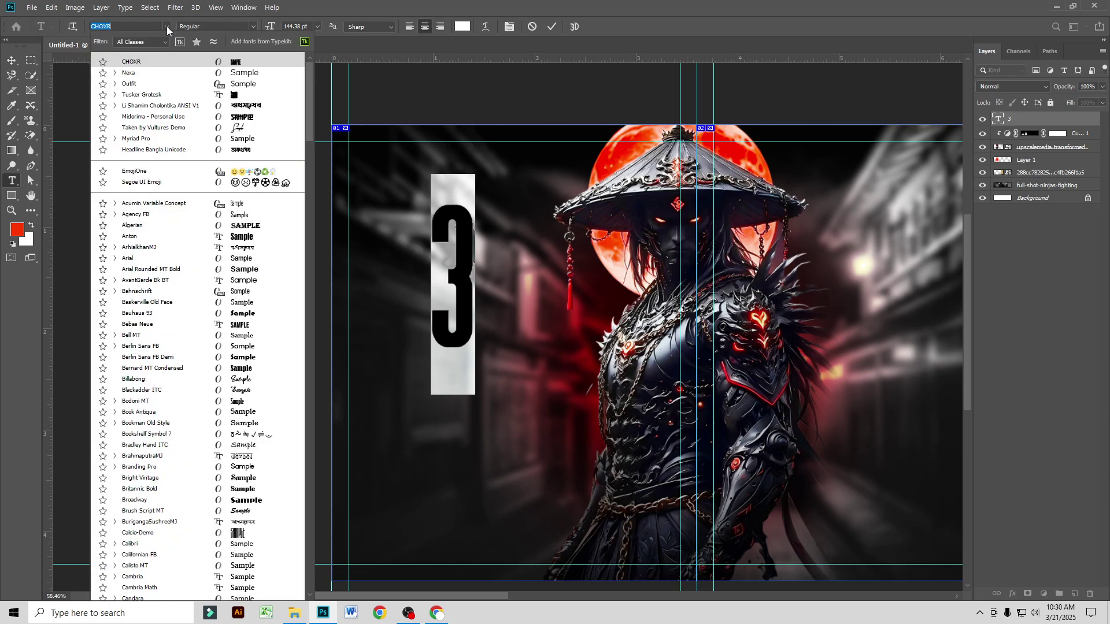
{"action": "left_click", "coordinate": [145, 97]}
{"action": "left_click", "coordinate": [253, 27]}
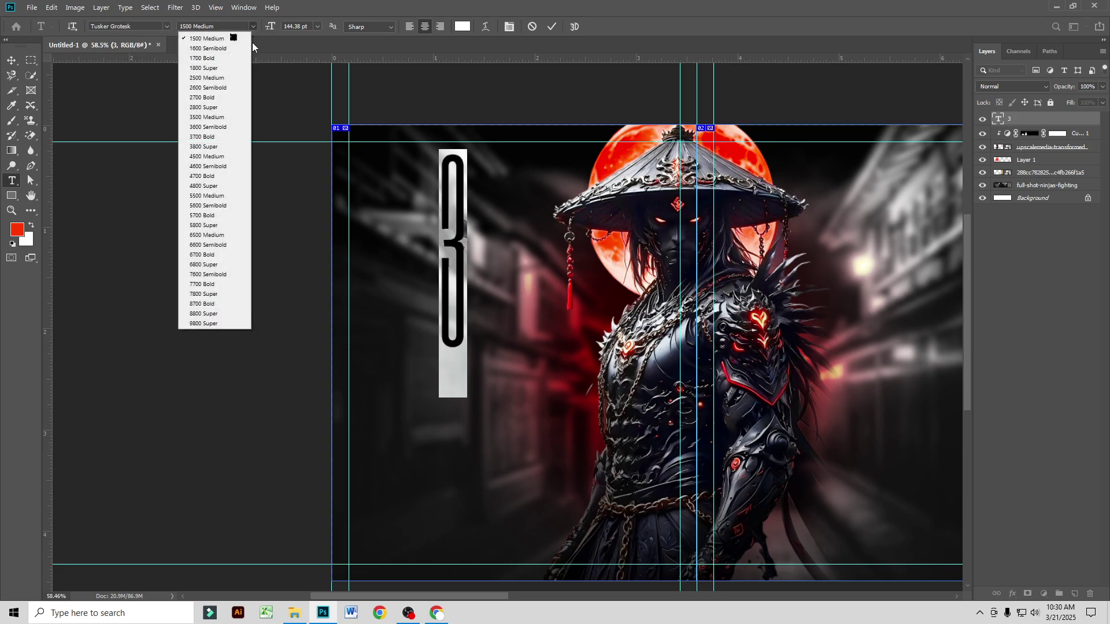
{"action": "left_click", "coordinate": [219, 146]}
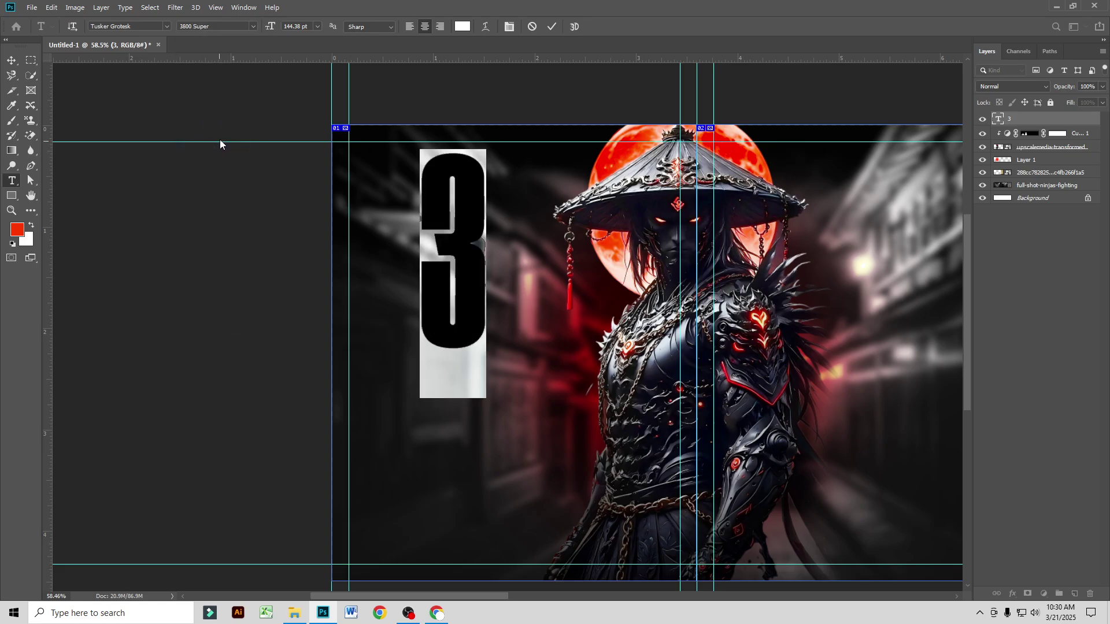
Step: Try the 3600 Semibold, 2700 Bold and 5600 Semibold styles on the "3", then restore 3800 Super
{"action": "left_click", "coordinate": [253, 26]}
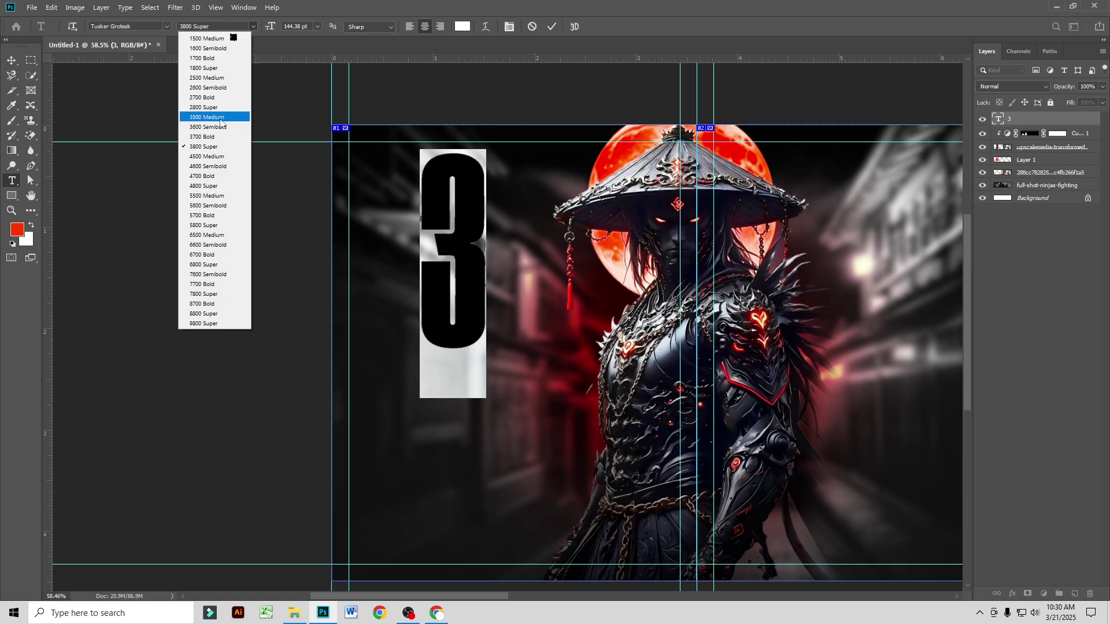
{"action": "left_click", "coordinate": [213, 127]}
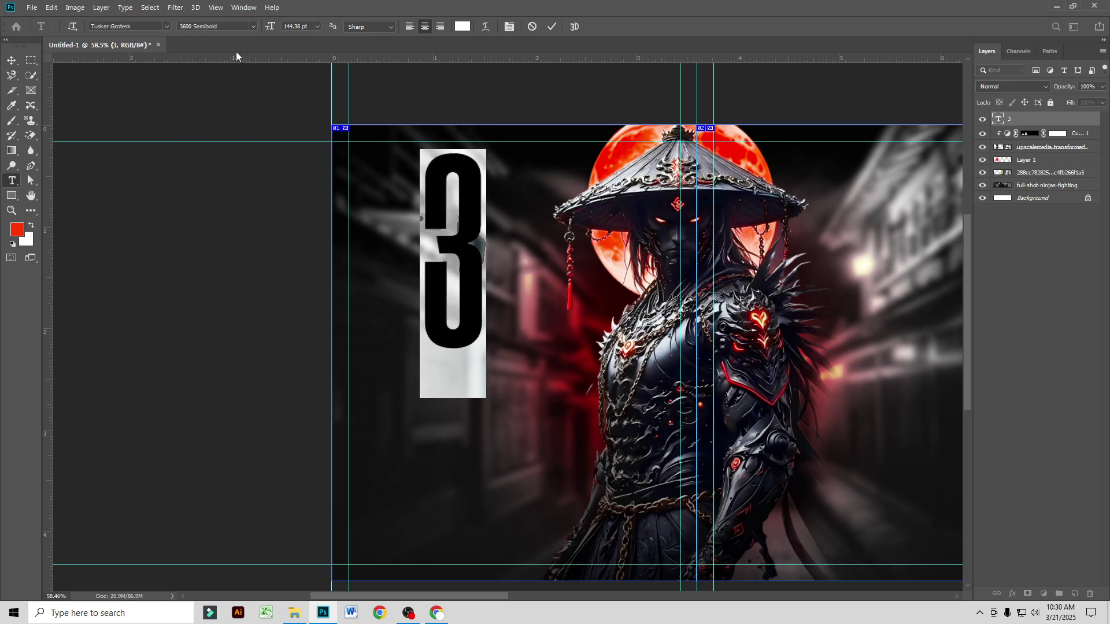
{"action": "left_click", "coordinate": [254, 27]}
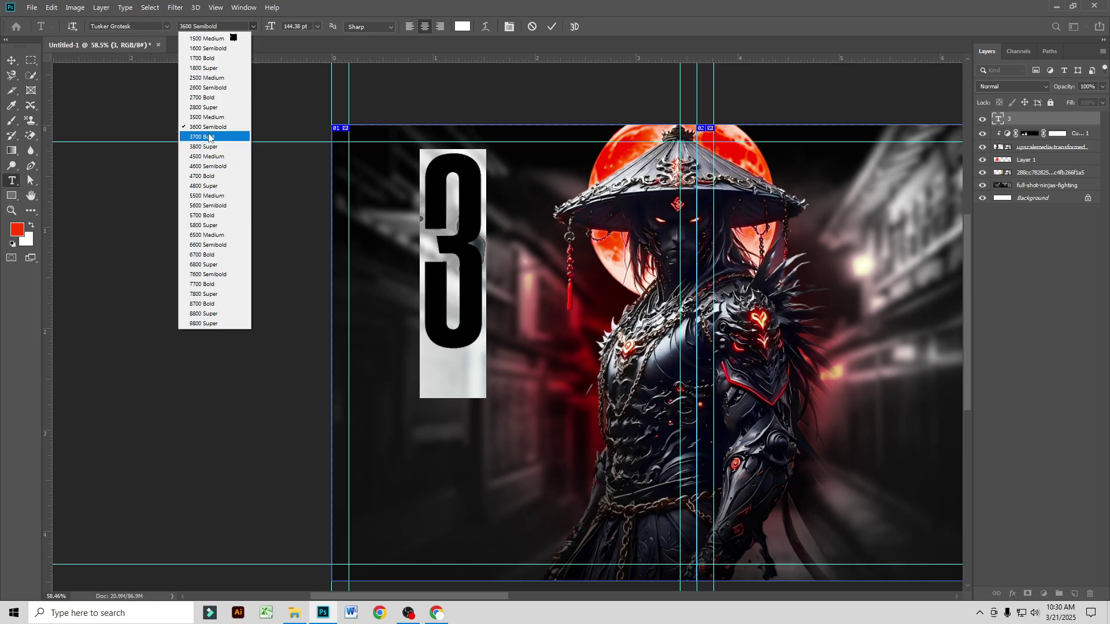
{"action": "left_click", "coordinate": [217, 98]}
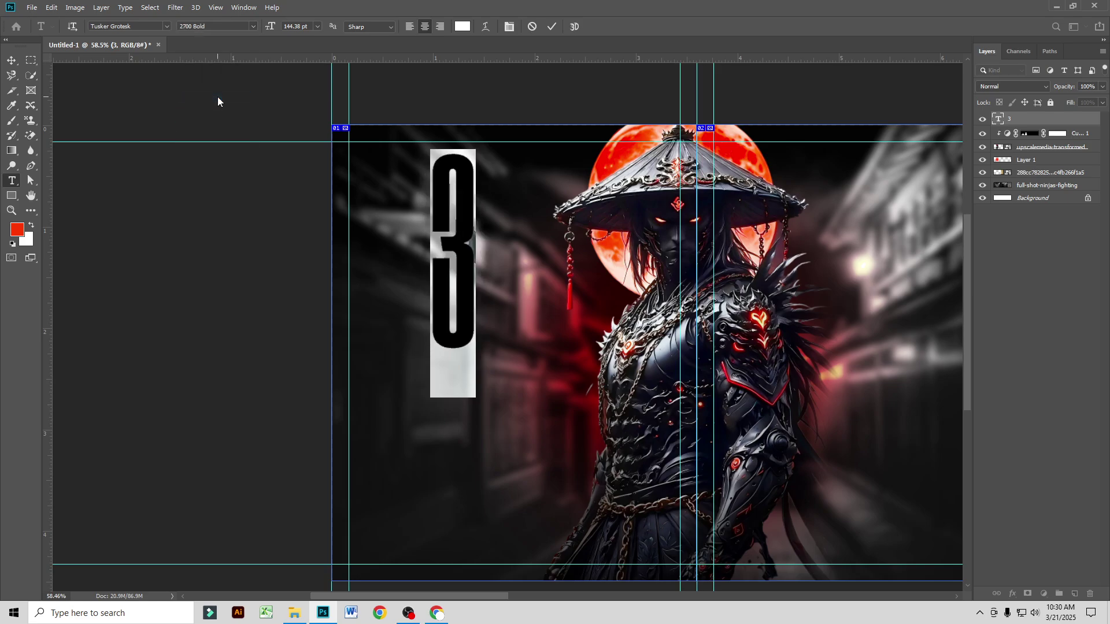
{"action": "left_click", "coordinate": [250, 27]}
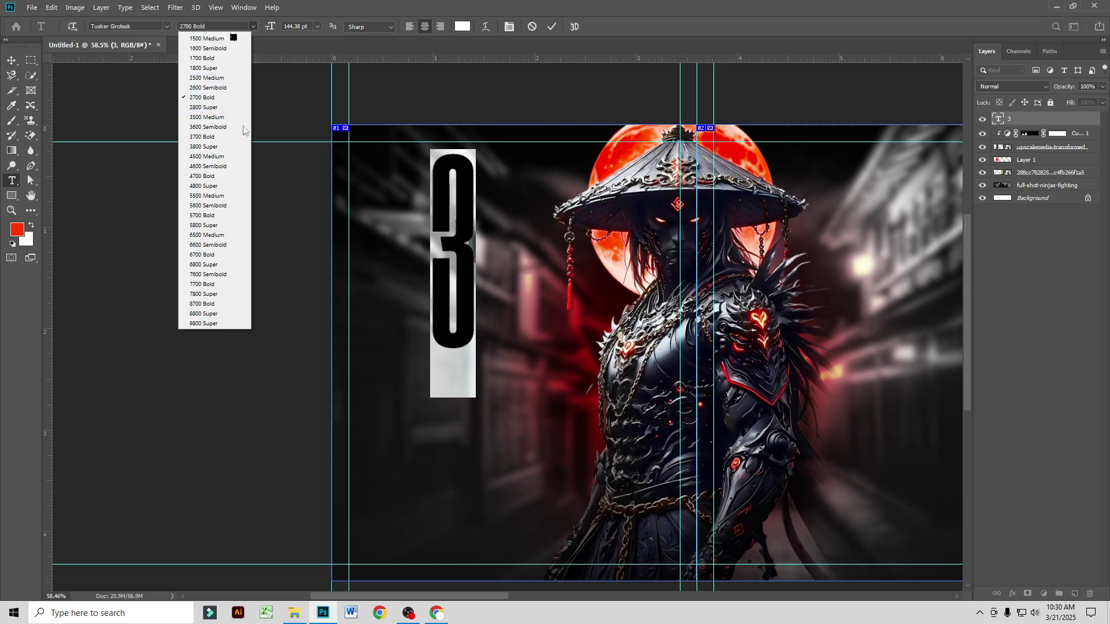
{"action": "left_click", "coordinate": [206, 208]}
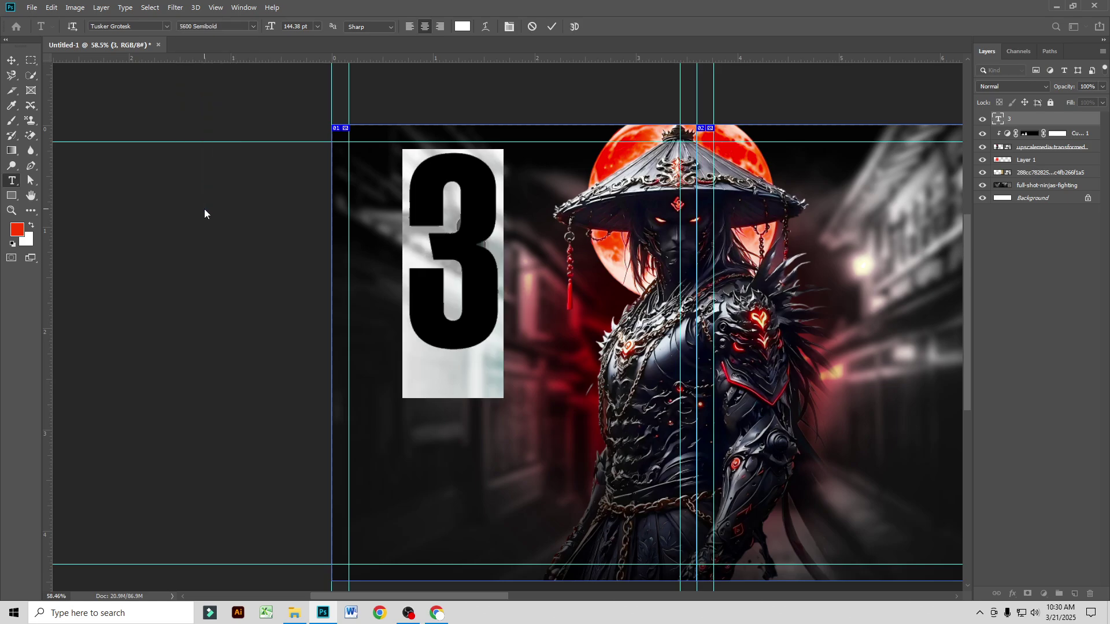
{"action": "left_click", "coordinate": [250, 26]}
{"action": "left_click", "coordinate": [210, 148]}
{"action": "left_click", "coordinate": [21, 62]}
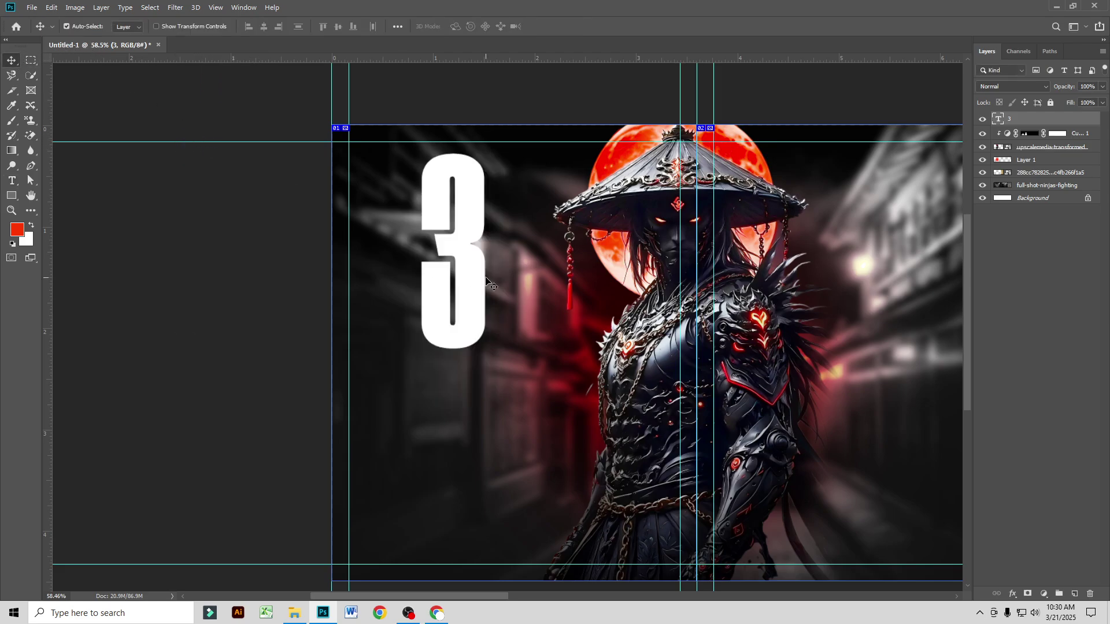
Step: Shift the "3" slightly lower, then restyle it as 3500 Medium and extend the text to "03"
{"action": "left_click_drag", "start_coordinate": [467, 273], "coordinate": [457, 304]}
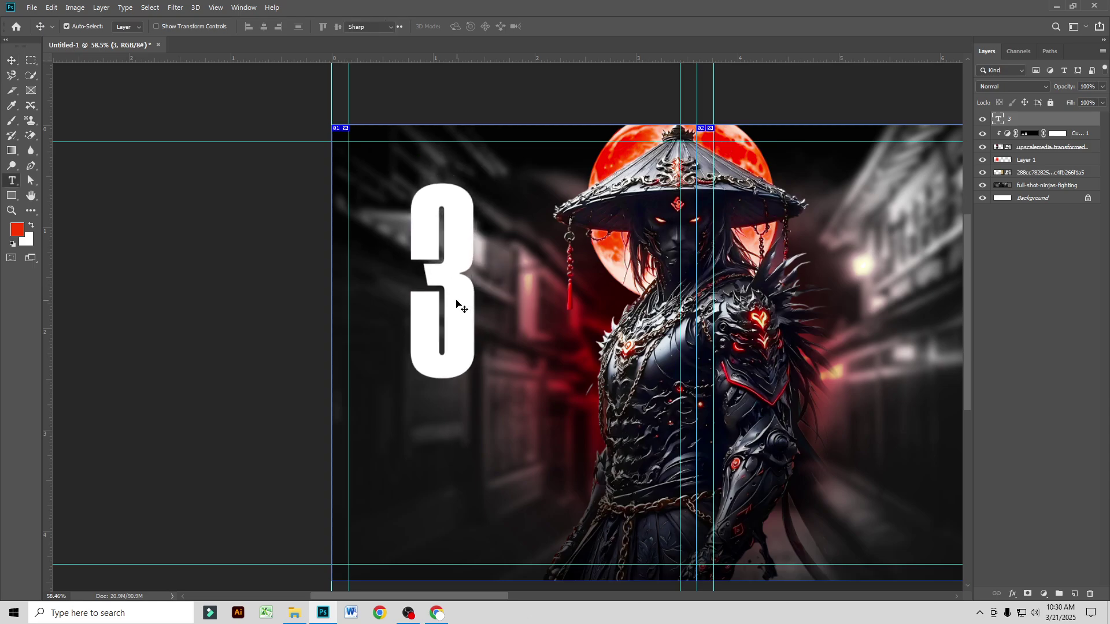
{"action": "double_click", "coordinate": [454, 297]}
{"action": "left_click", "coordinate": [254, 27]}
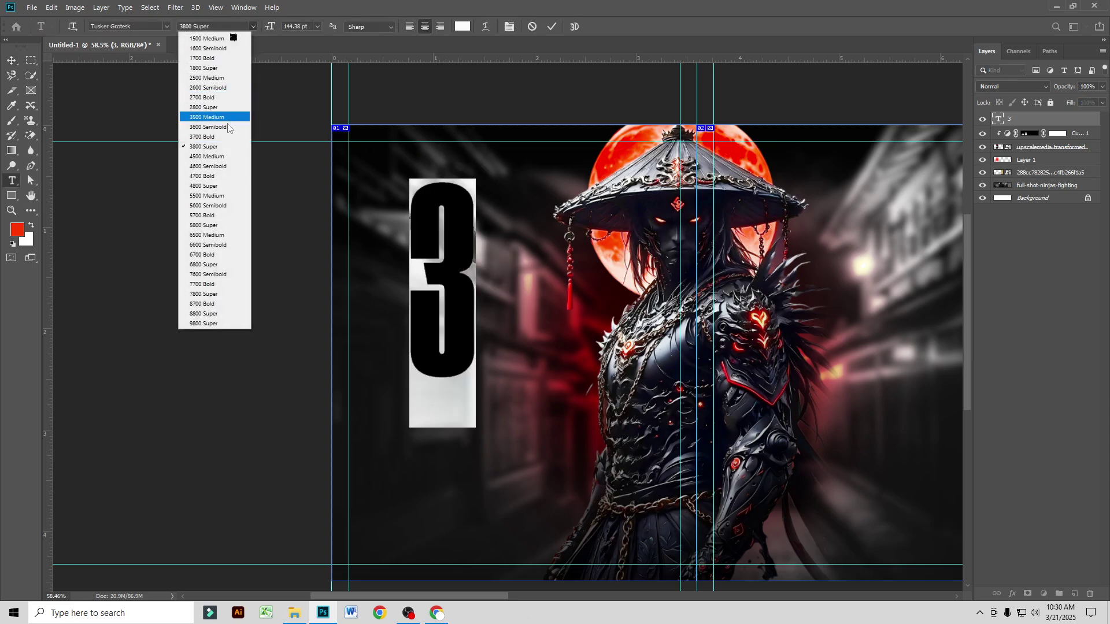
{"action": "left_click", "coordinate": [212, 118]}
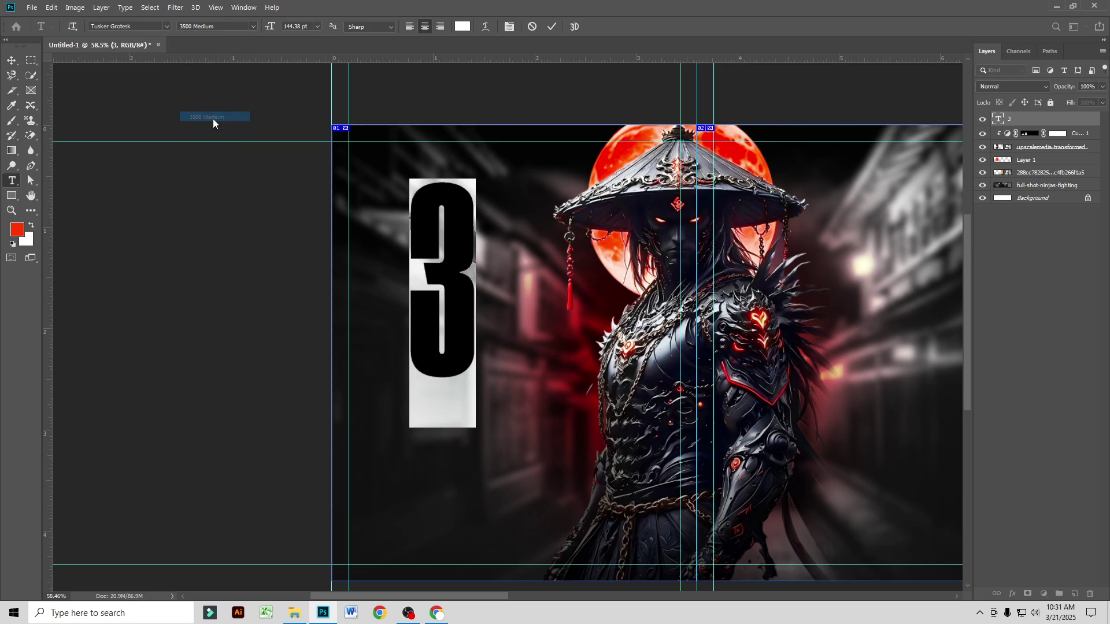
{"action": "left_click", "coordinate": [414, 279]}
{"action": "type", "text": "0"}
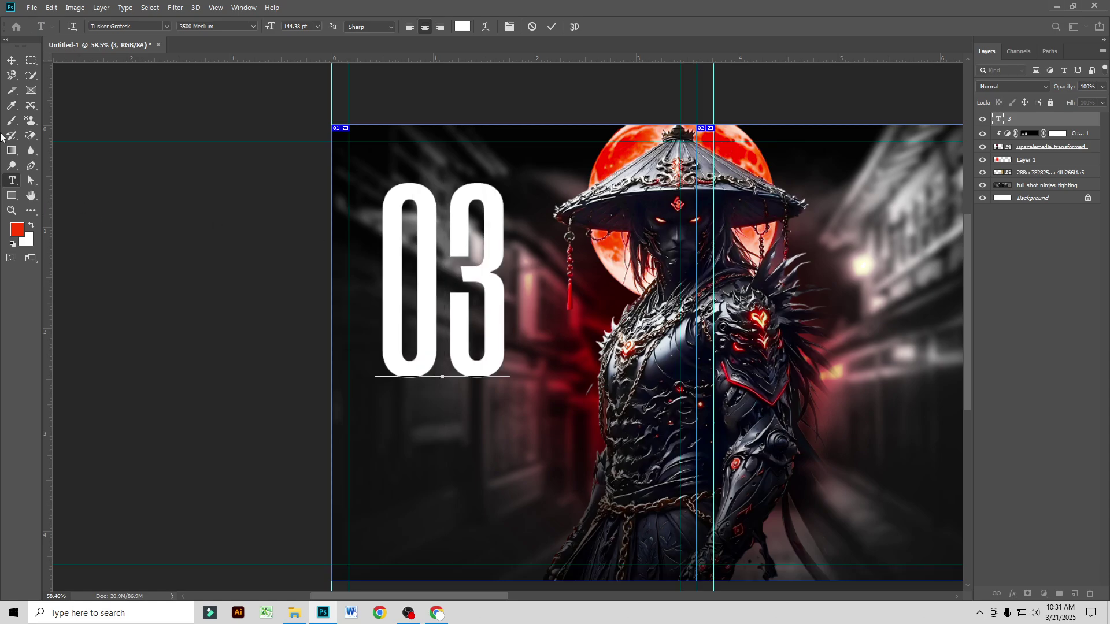
Step: Scale the "03" down to about 94 pt and reposition it beside the warrior
{"action": "left_click", "coordinate": [12, 60]}
{"action": "left_click_drag", "start_coordinate": [498, 301], "coordinate": [505, 317]}
{"action": "key", "text": "ctrl+t"}
{"action": "left_click_drag", "start_coordinate": [519, 448], "coordinate": [473, 357]}
{"action": "left_click_drag", "start_coordinate": [464, 317], "coordinate": [498, 355]}
{"action": "key", "text": "Return"}
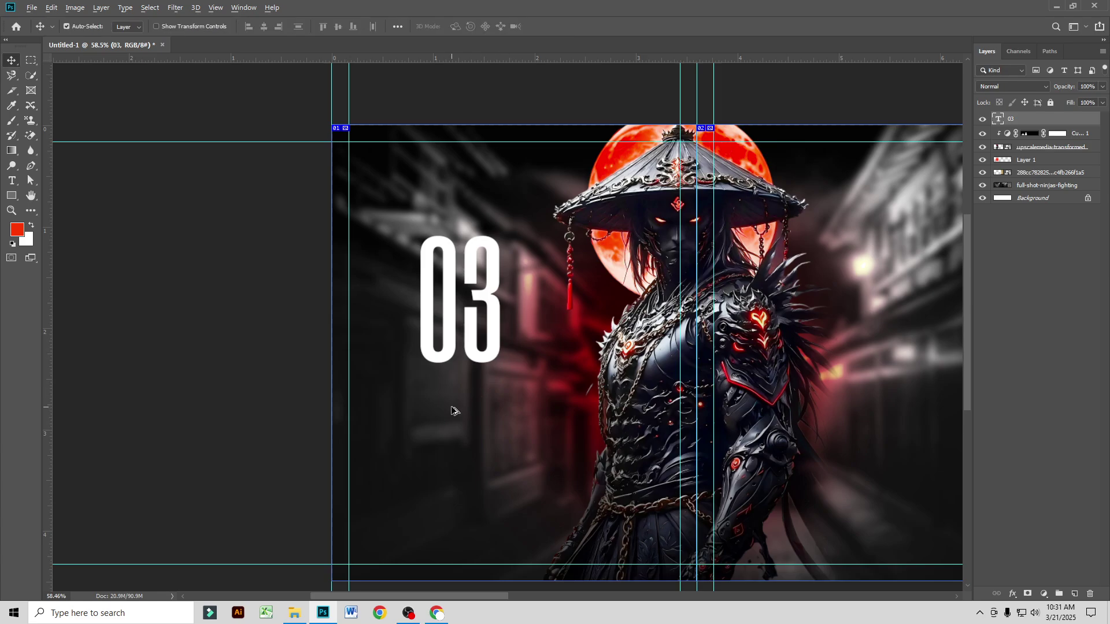
Step: Add the two-line text "HUGE DEMAND" in the CHOXR font below the "03"
{"action": "scroll", "coordinate": [452, 411], "scroll_direction": "up", "scroll_amount": 1}
{"action": "key", "text": "t"}
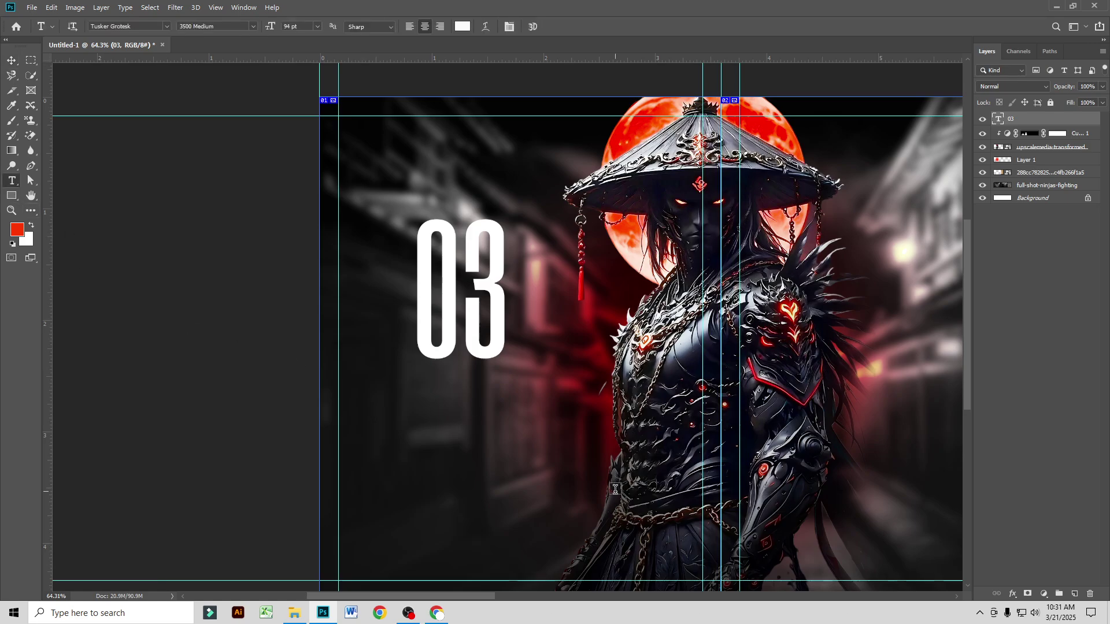
{"action": "left_click", "coordinate": [415, 408]}
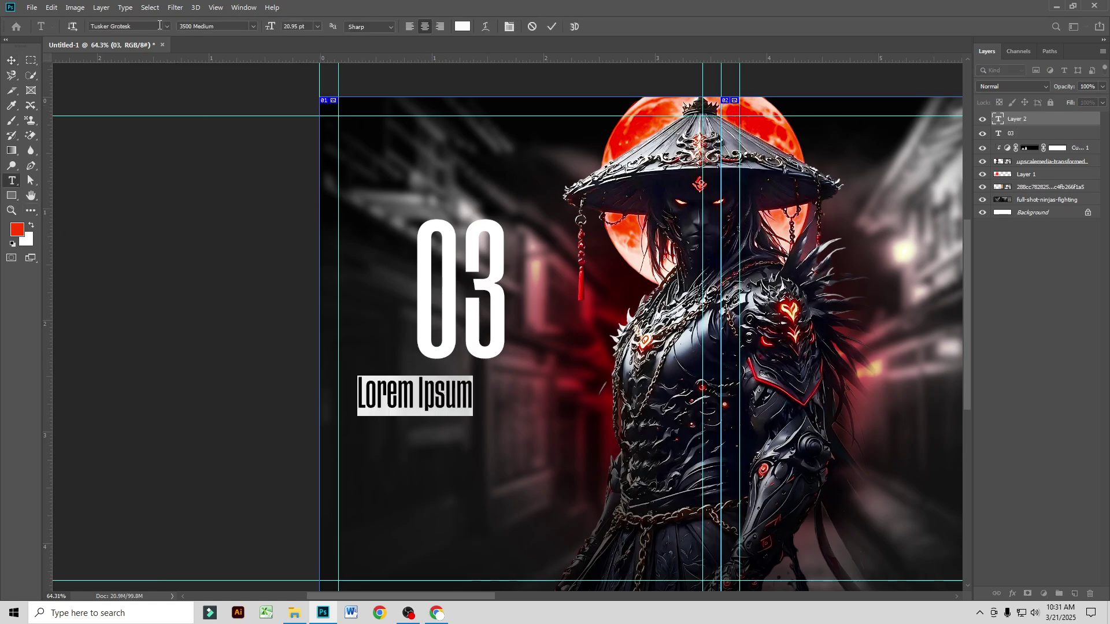
{"action": "left_click", "coordinate": [160, 26]}
{"action": "left_click", "coordinate": [156, 94]}
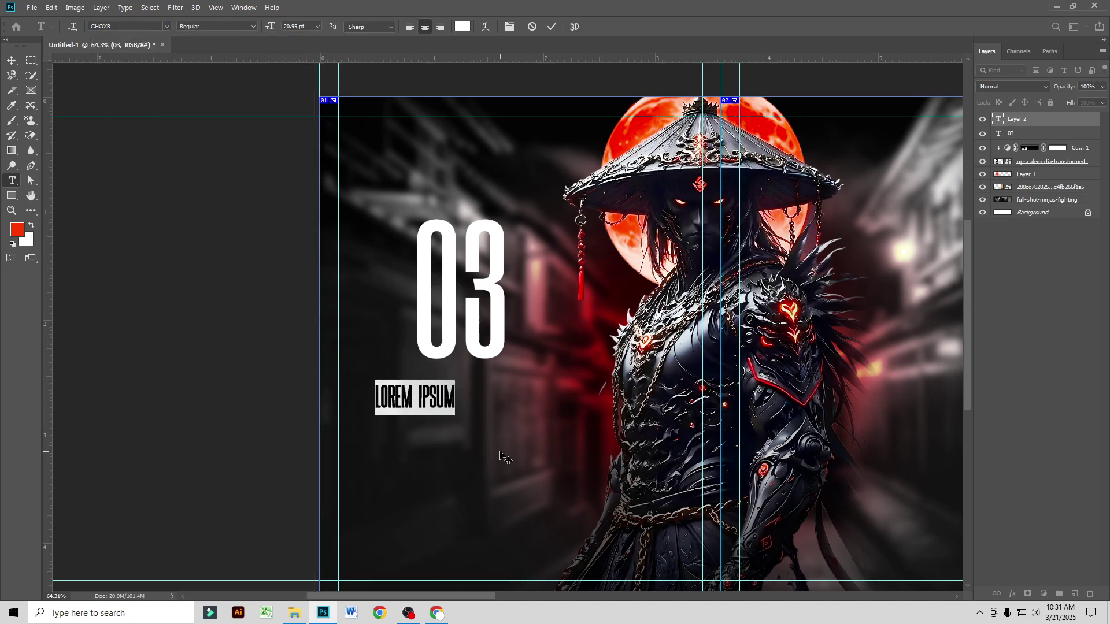
{"action": "type", "text": "HUGE"}
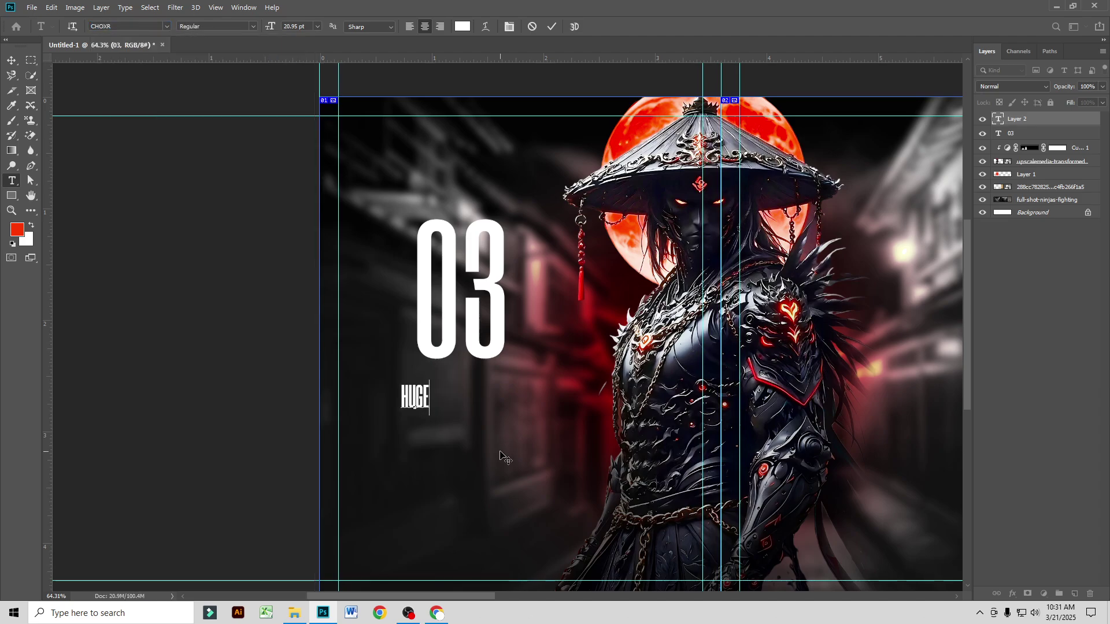
{"action": "key", "text": "Return"}
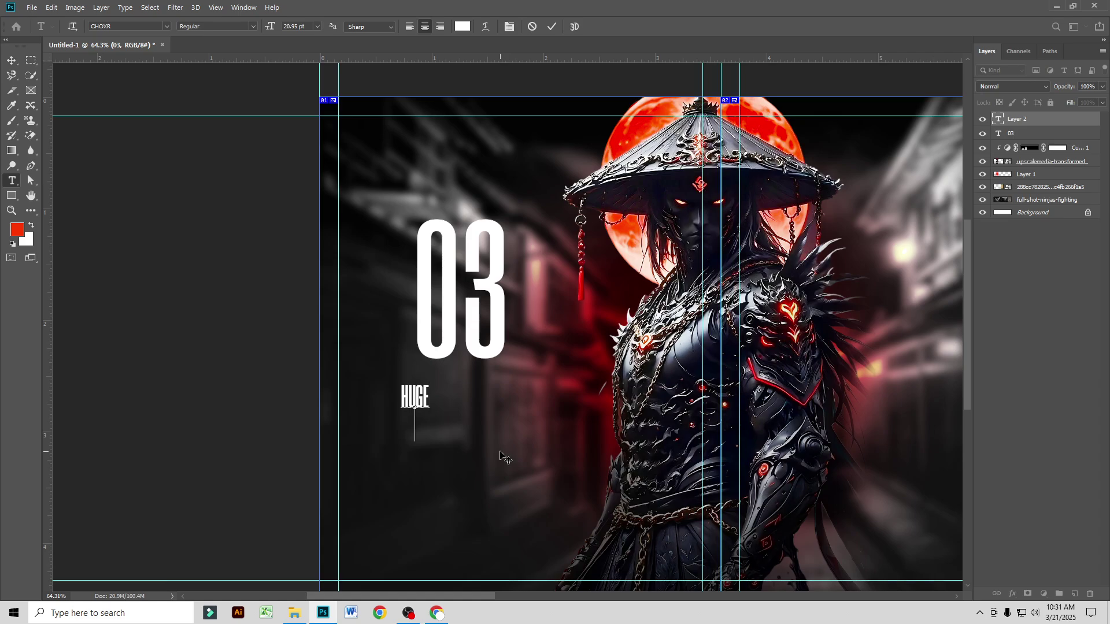
{"action": "type", "text": "DEMAND"}
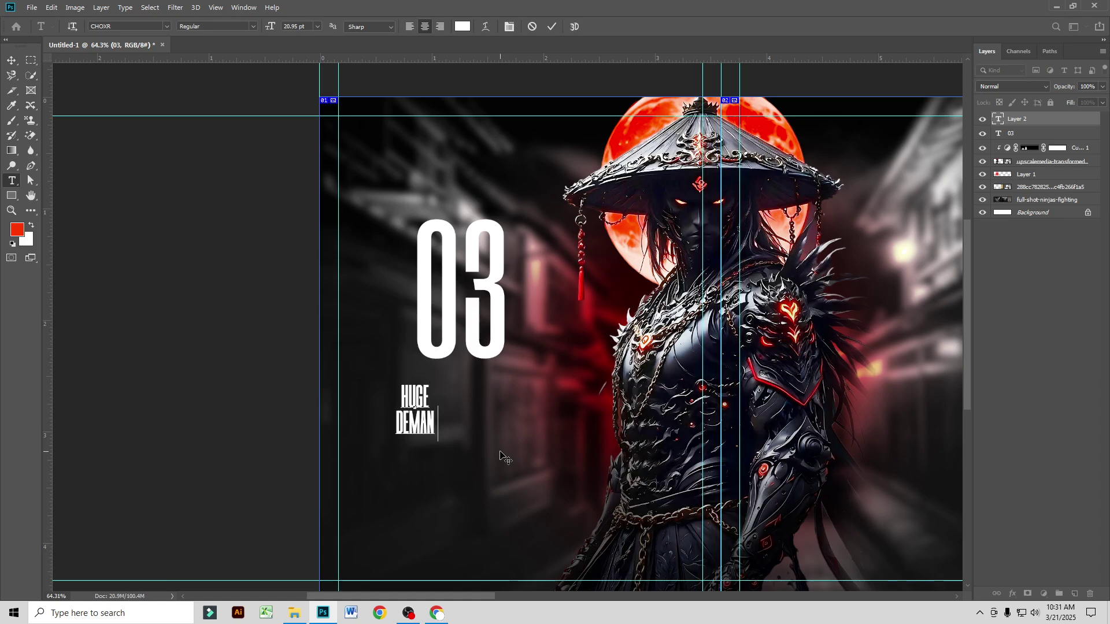
{"action": "left_click", "coordinate": [11, 60]}
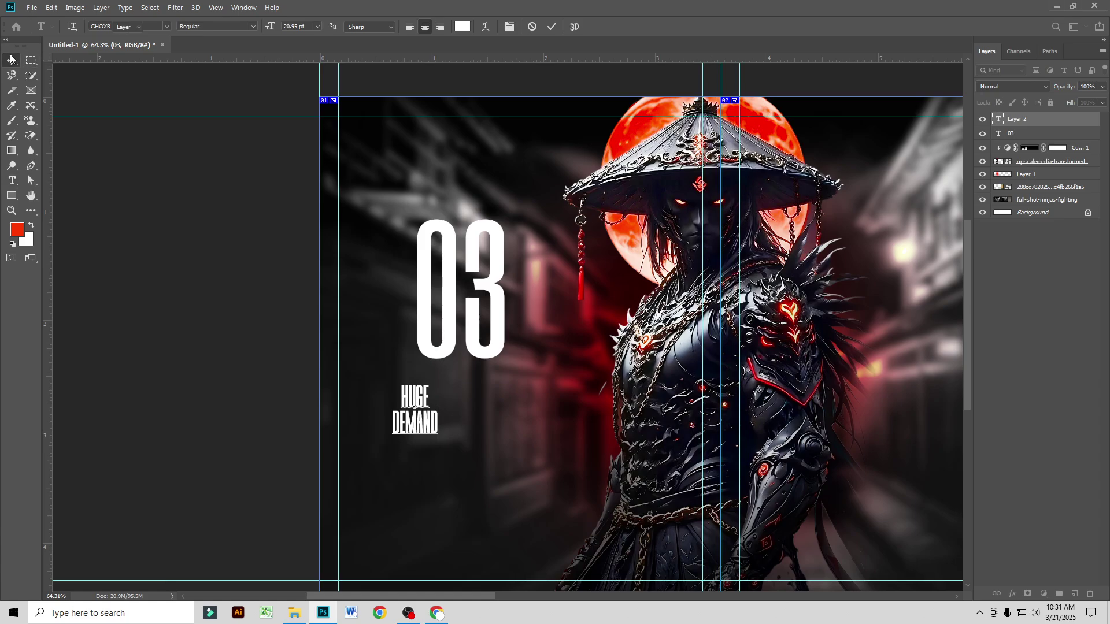
Step: Enlarge the "HUGE DEMAND" text to about 365% and place it directly beneath the "03"
{"action": "key", "text": "ctrl+t"}
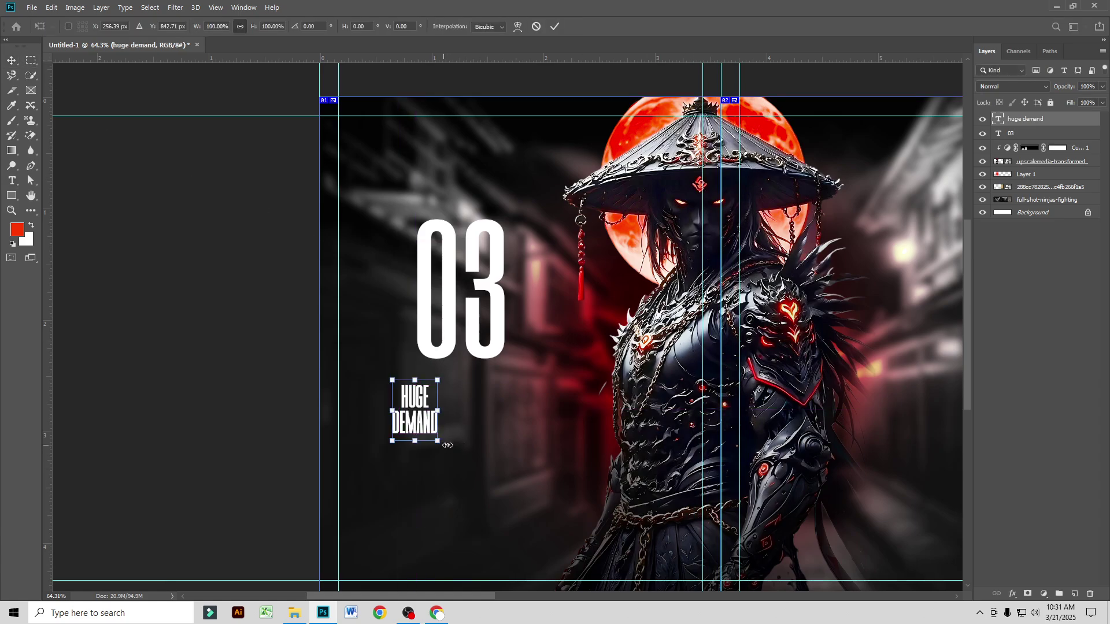
{"action": "left_click_drag", "start_coordinate": [448, 445], "coordinate": [571, 498]}
{"action": "left_click_drag", "start_coordinate": [473, 387], "coordinate": [461, 441]}
{"action": "scroll", "coordinate": [461, 441], "scroll_direction": "down", "scroll_amount": 1}
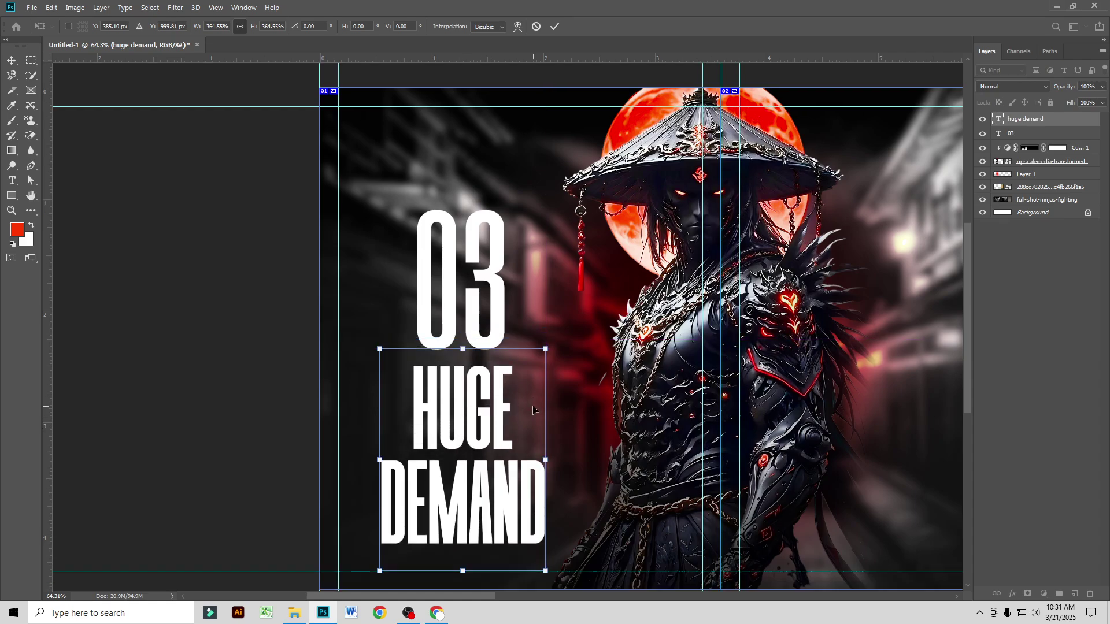
{"action": "key", "text": "Return"}
Step: Move the "03" and the "HUGE DEMAND" text higher in the first panel, keeping them stacked
{"action": "left_click_drag", "start_coordinate": [486, 264], "coordinate": [485, 213]}
{"action": "left_click_drag", "start_coordinate": [467, 381], "coordinate": [470, 321]}
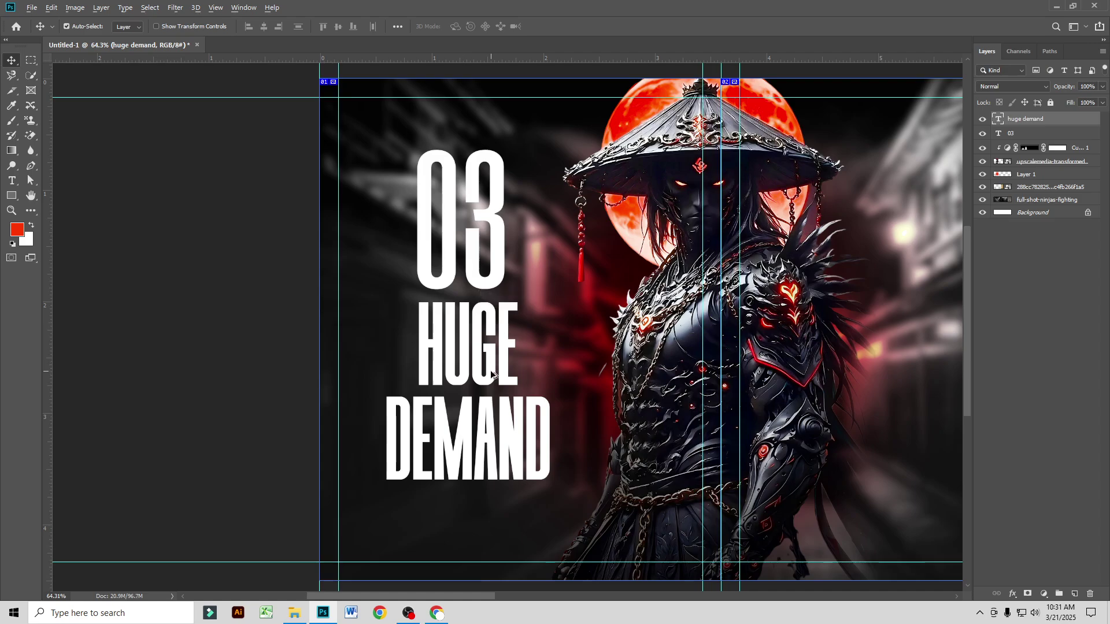
{"action": "scroll", "coordinate": [491, 375], "scroll_direction": "down", "scroll_amount": 2}
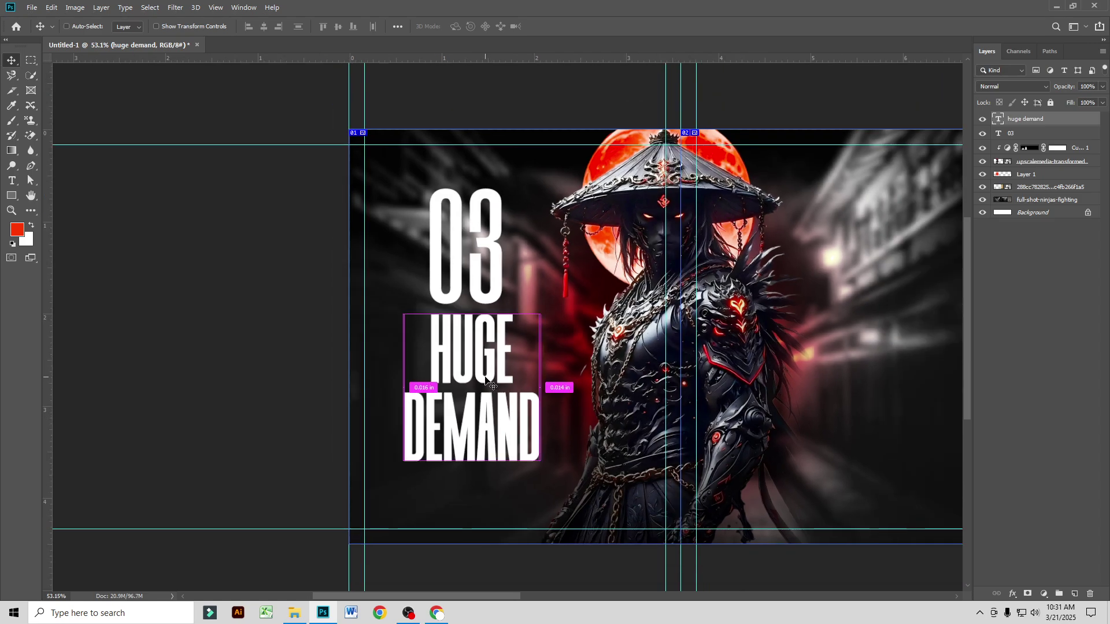
Step: Enlarge the "HUGE DEMAND" text slightly and reposition it directly beneath the "03"
{"action": "key", "text": "ctrl+t"}
{"action": "mouse_move", "coordinate": [540, 393]}
{"action": "left_mouse_down"}
{"action": "mouse_move", "coordinate": [567, 392]}
{"action": "mouse_move", "coordinate": [558, 392]}
{"action": "left_mouse_up"}
{"action": "key", "text": "Return"}
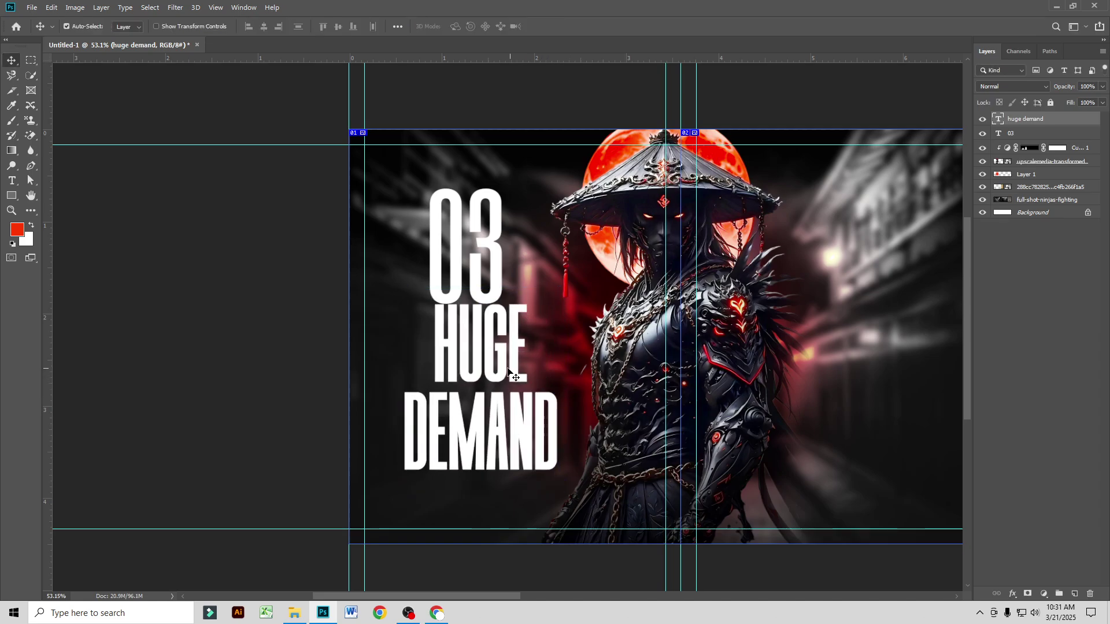
{"action": "left_click_drag", "start_coordinate": [497, 369], "coordinate": [490, 372]}
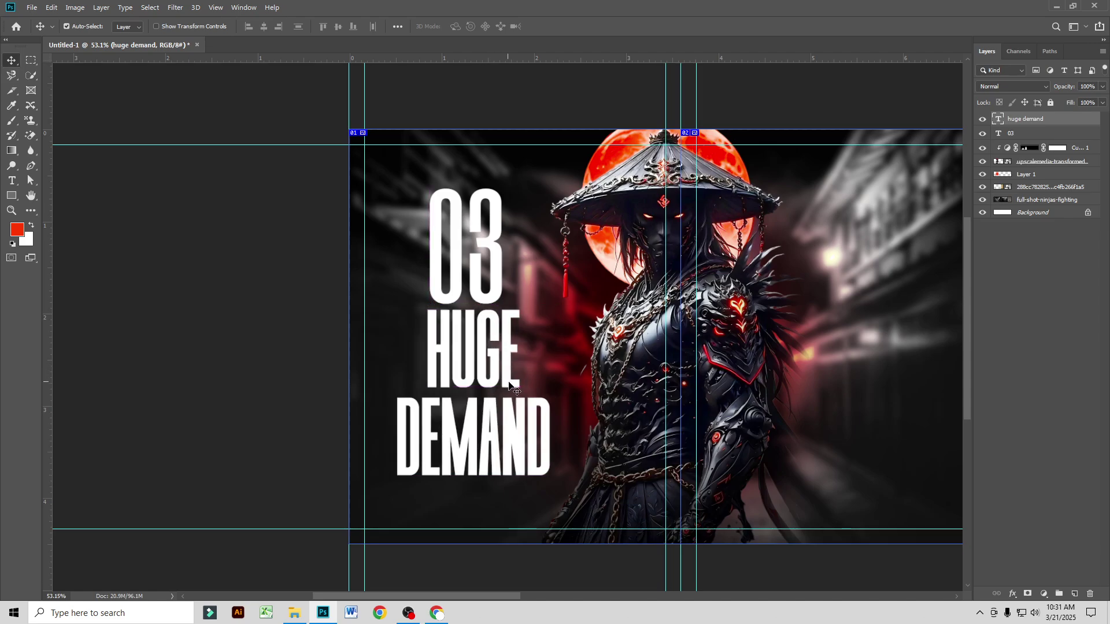
Step: Add a small "IN" text in the CHOXR font at 20.95 pt and place it beside "HUGE", above the end of "DEMAND"
{"action": "scroll", "coordinate": [511, 384], "scroll_direction": "down", "scroll_amount": 1}
{"action": "scroll", "coordinate": [549, 376], "scroll_direction": "up", "scroll_amount": 5}
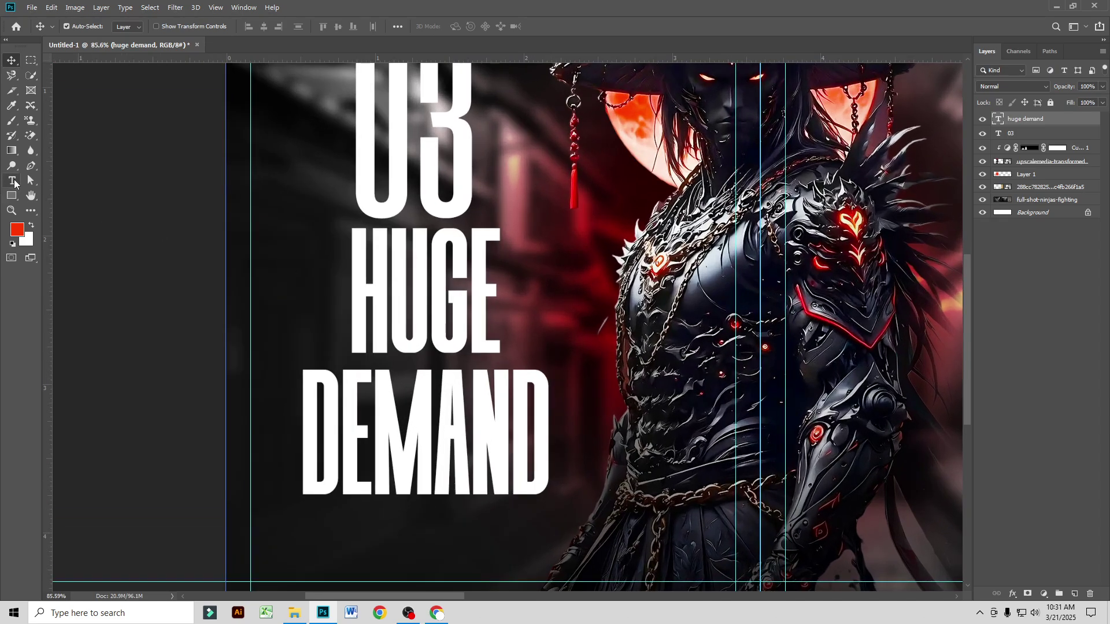
{"action": "left_click", "coordinate": [13, 181]}
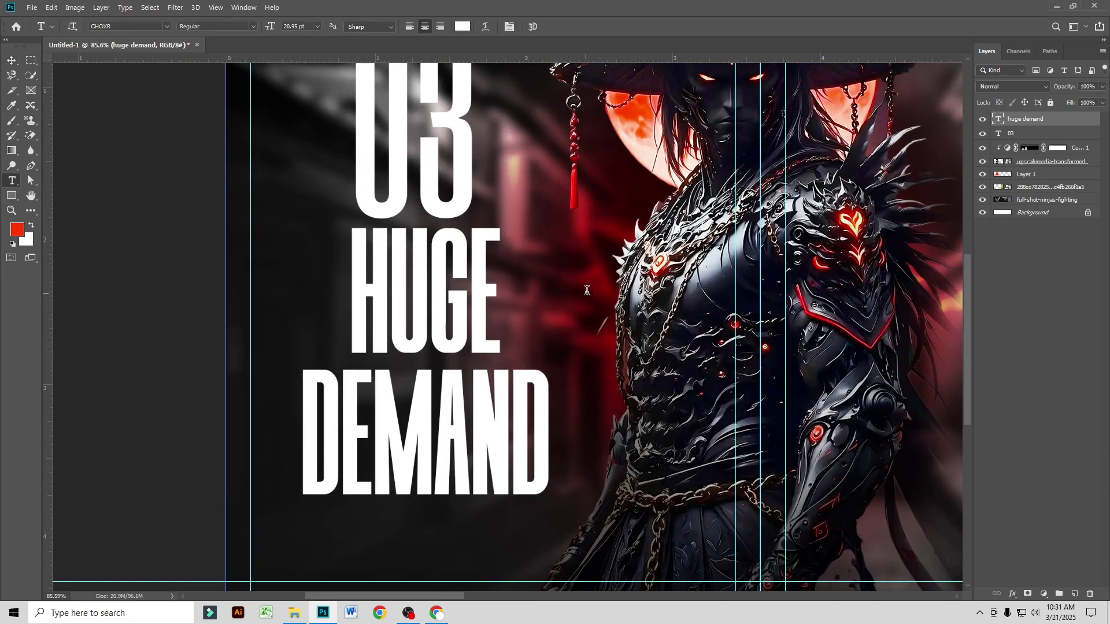
{"action": "left_click", "coordinate": [586, 292]}
{"action": "type", "text": "in"}
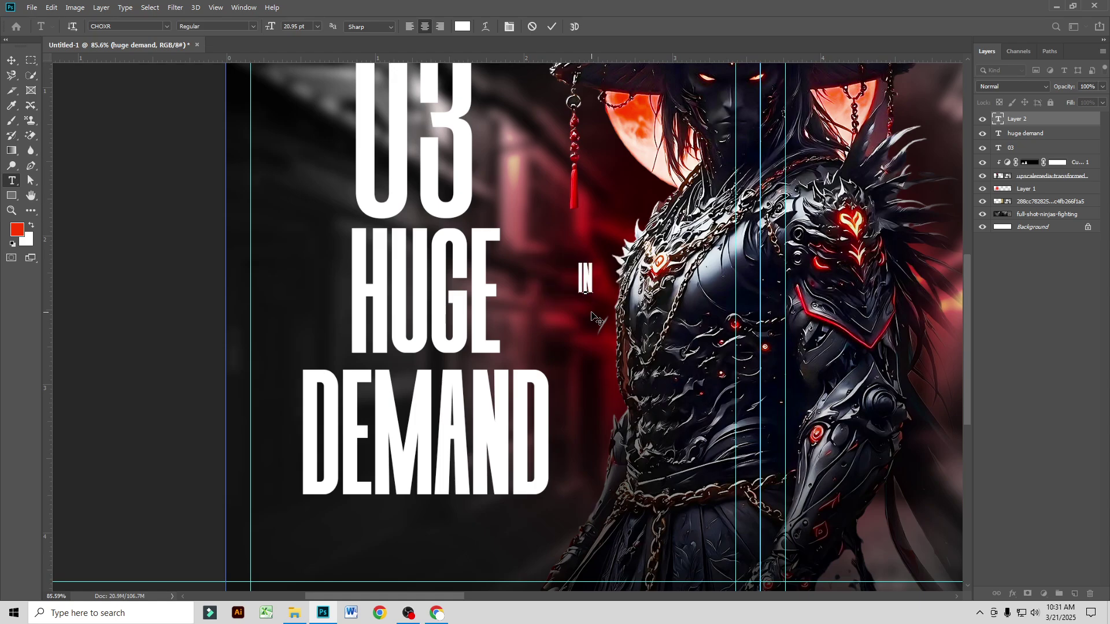
{"action": "key", "text": "ctrl+Return"}
{"action": "key", "text": "v"}
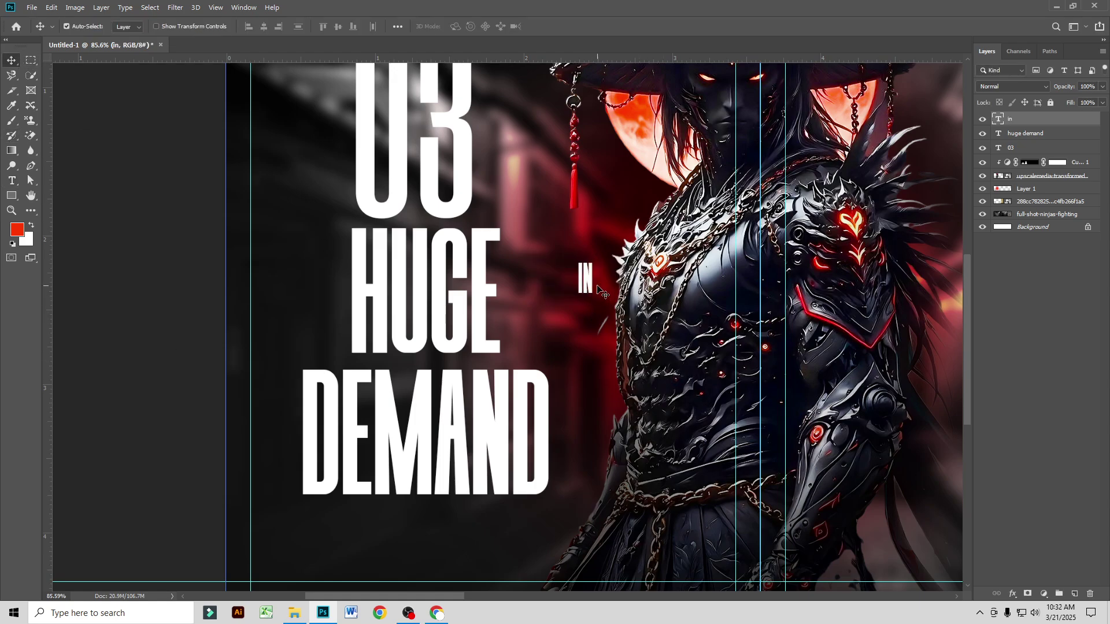
{"action": "left_click_drag", "start_coordinate": [588, 285], "coordinate": [530, 350]}
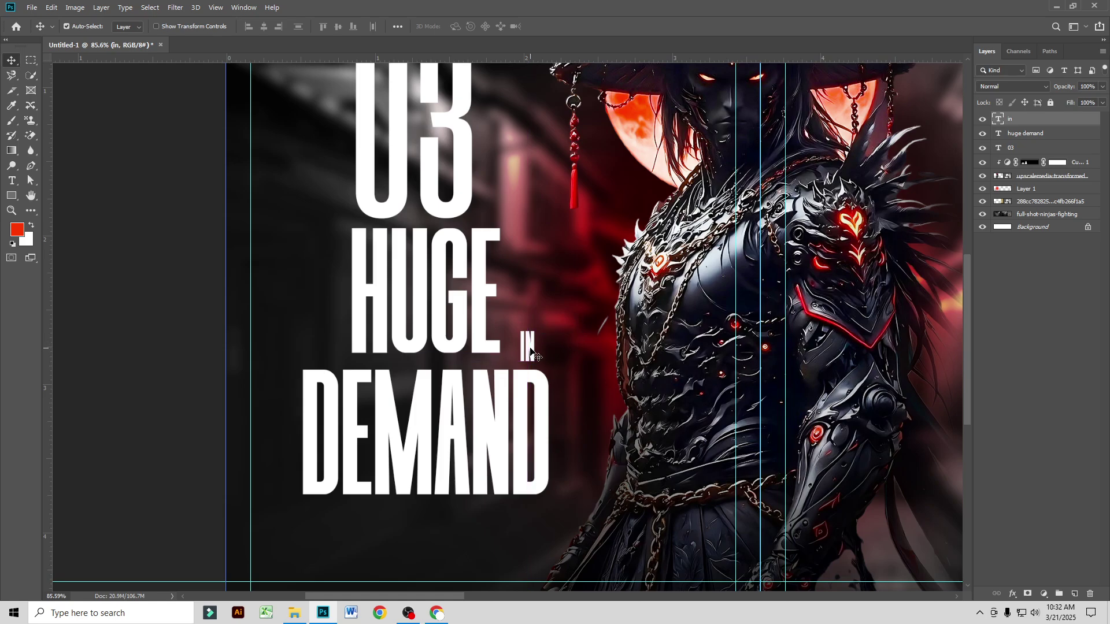
Step: Draw a white rectangle about 492 x 54 px beneath "DEMAND", matching the word's width
{"action": "scroll", "coordinate": [520, 346], "scroll_direction": "down", "scroll_amount": 3}
{"action": "left_click", "coordinate": [12, 196]}
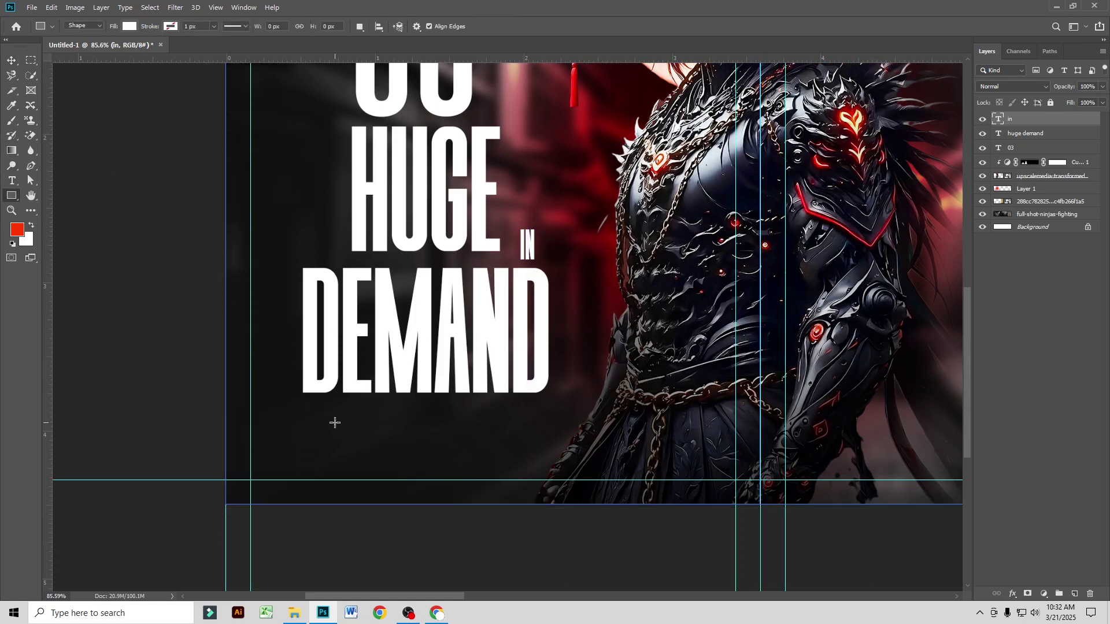
{"action": "left_click_drag", "start_coordinate": [301, 408], "coordinate": [545, 434]}
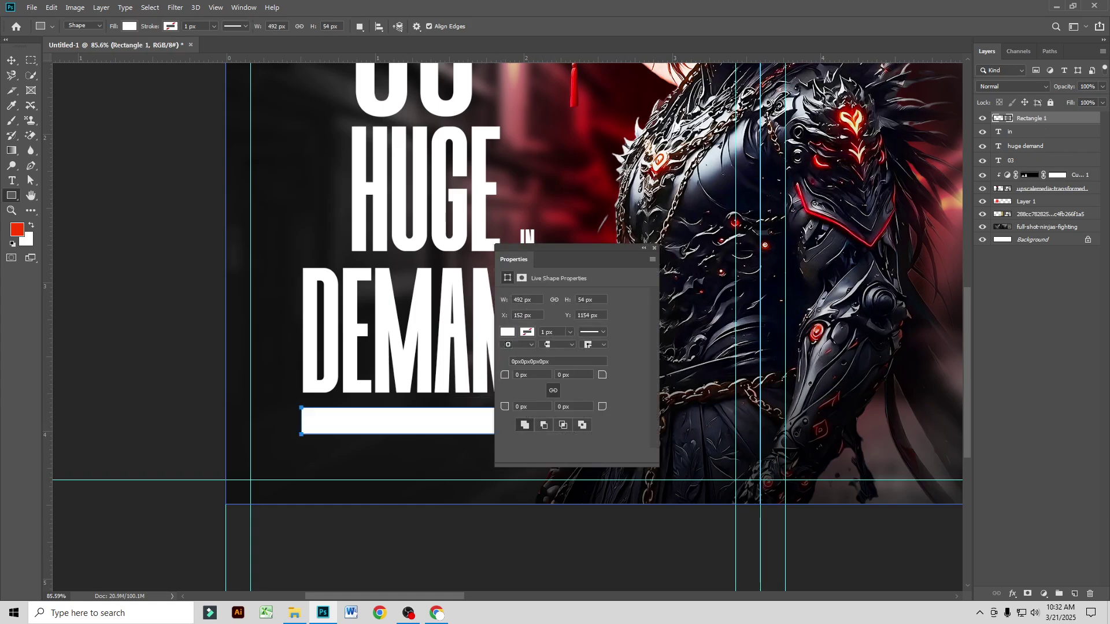
{"action": "left_click", "coordinate": [655, 248]}
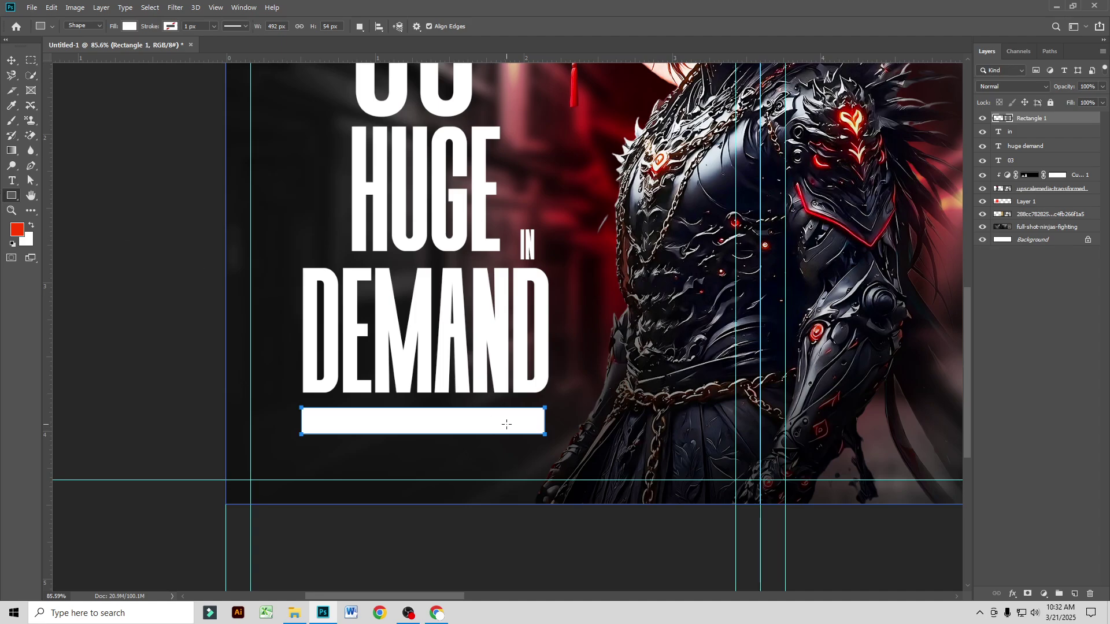
Step: Nudge the white rectangle upward until it sits close beneath "DEMAND"
{"action": "left_click", "coordinate": [16, 60]}
{"action": "key", "text": "Up"}
{"action": "key", "text": "Up"}
{"action": "key", "text": "Up"}
{"action": "key", "text": "Up"}
{"action": "key", "text": "Up"}
{"action": "key", "text": "Up"}
{"action": "key", "text": "Up"}
{"action": "key", "text": "Up"}
{"action": "key", "text": "Up"}
{"action": "key", "text": "Up"}
{"action": "key", "text": "Up"}
{"action": "key", "text": "Up"}
{"action": "key", "text": "Up"}
{"action": "key", "text": "Up"}
{"action": "key", "text": "Up"}
{"action": "key", "text": "Up"}
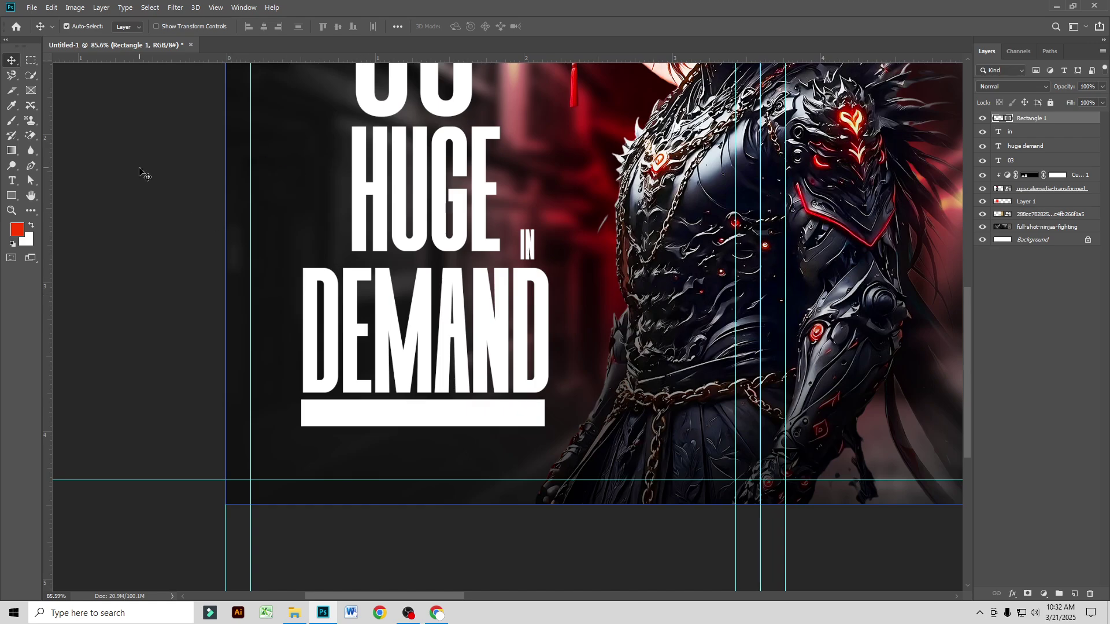
Step: Change the fill of the rectangle beneath "DEMAND" to orange
{"action": "left_click", "coordinate": [11, 195]}
{"action": "left_click", "coordinate": [132, 28]}
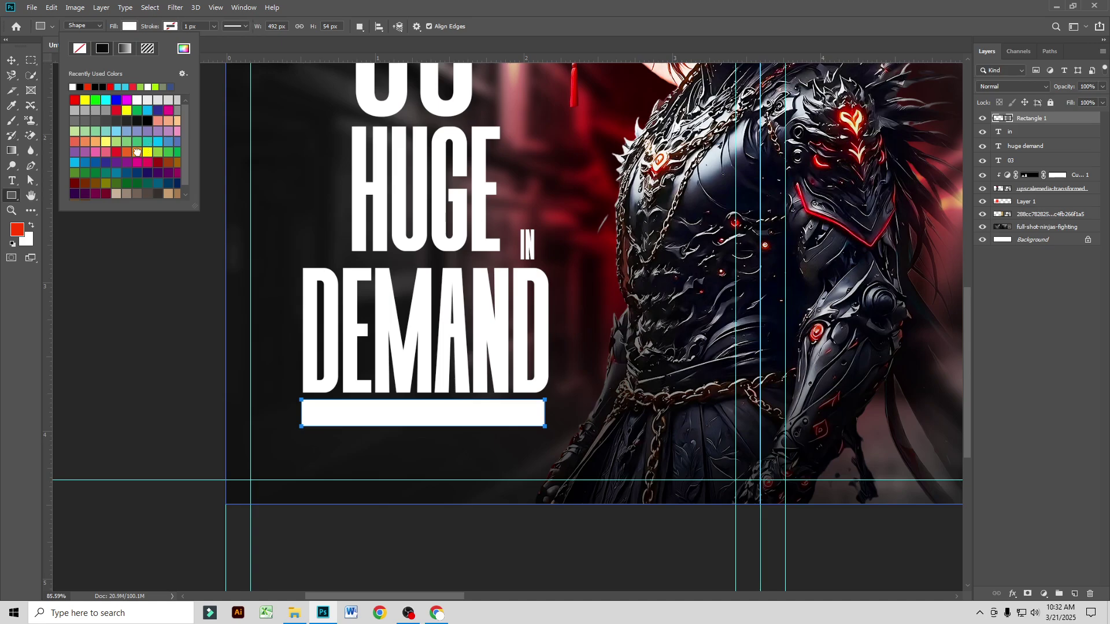
{"action": "left_click", "coordinate": [139, 151]}
{"action": "left_click", "coordinate": [11, 60]}
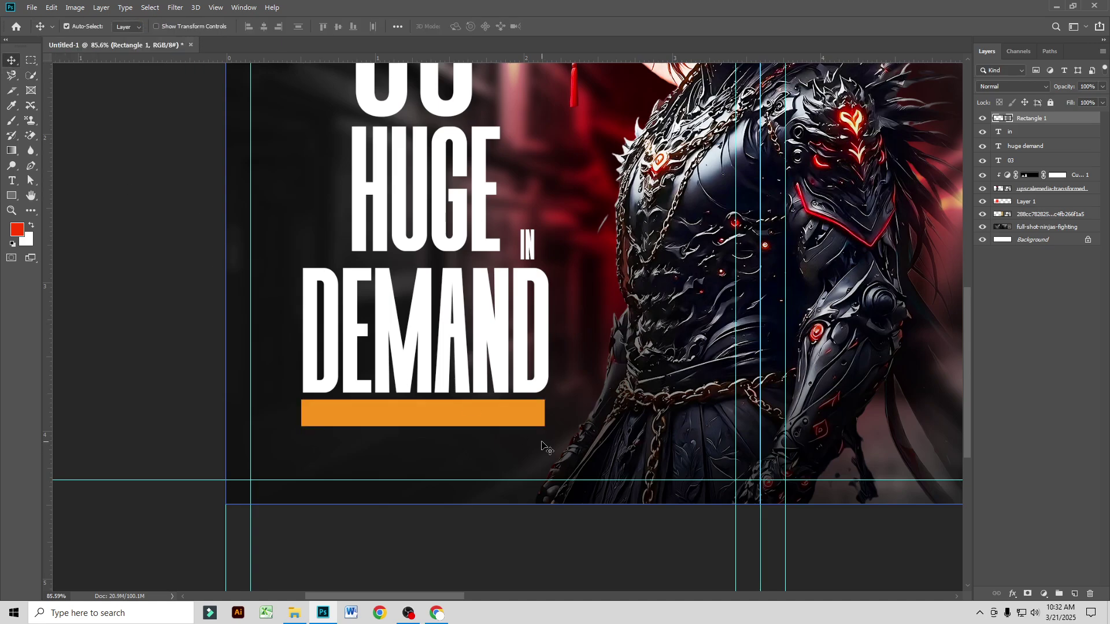
Step: Add a "graphic design" text line just below the orange bar
{"action": "left_click", "coordinate": [11, 181]}
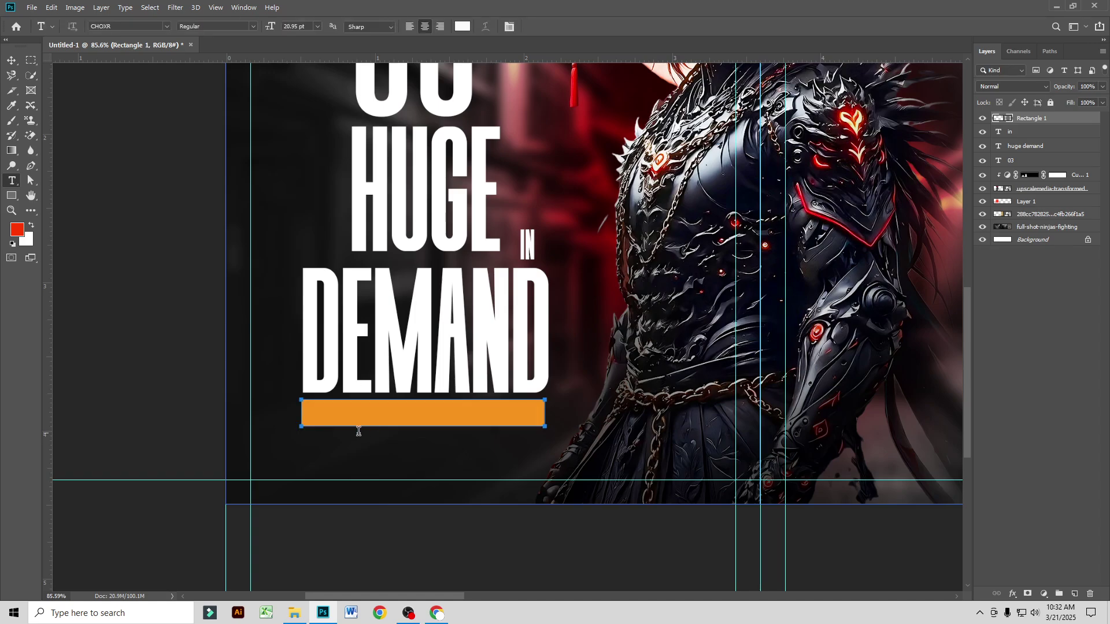
{"action": "left_click", "coordinate": [323, 457]}
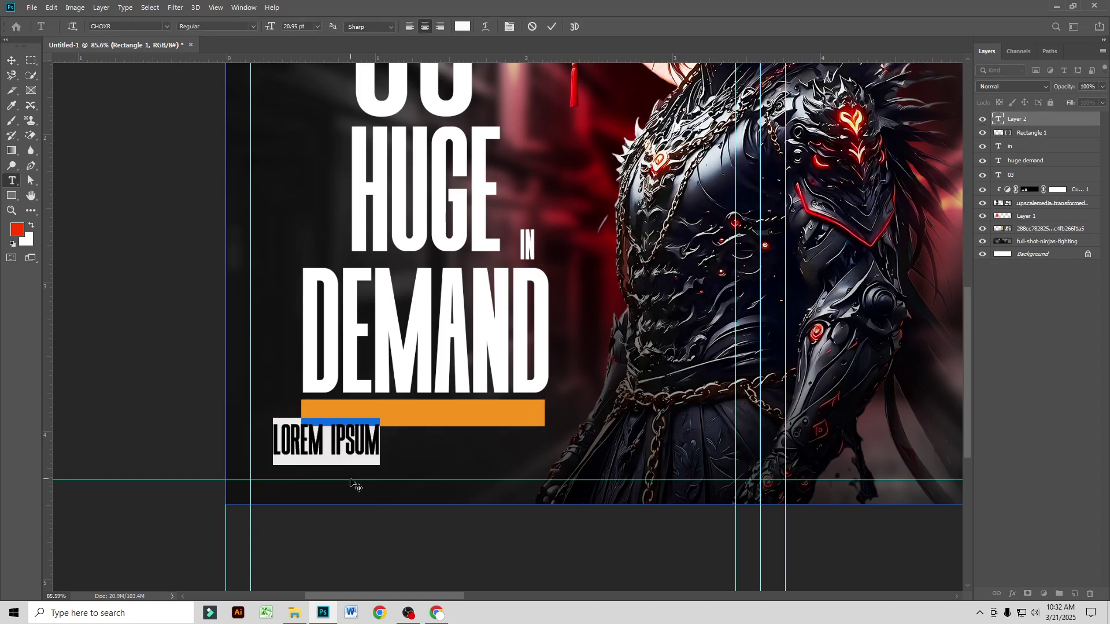
{"action": "type", "text": "GRA"}
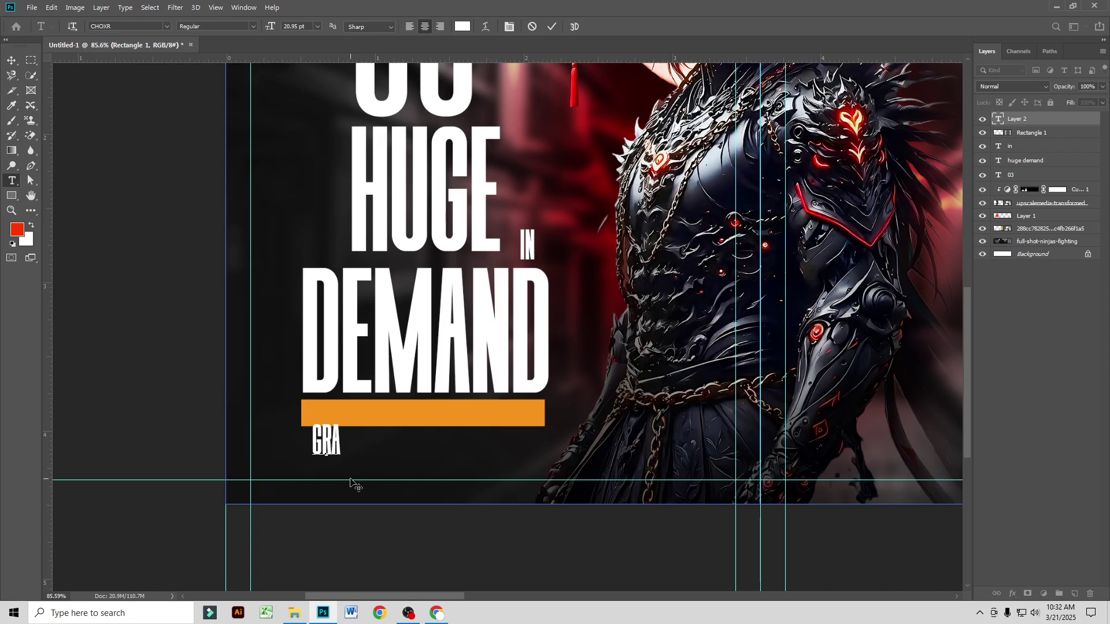
{"action": "type", "text": "PH"}
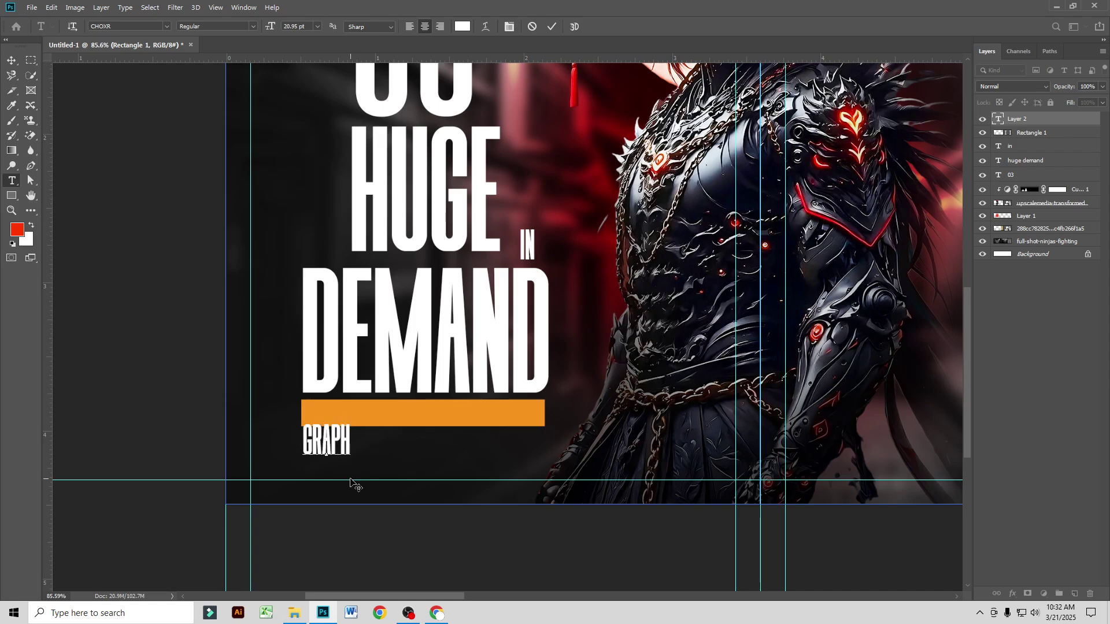
{"action": "type", "text": "IC DESIGN"}
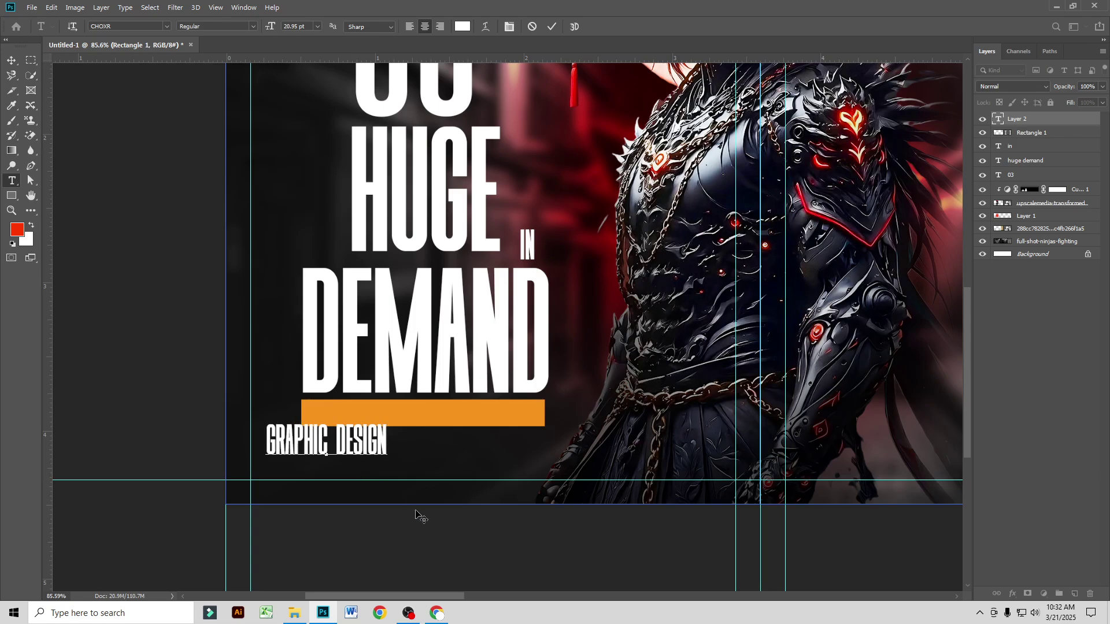
Step: Set the font of the "graphic design" text to Outfit ExtraLight
{"action": "key", "text": "ctrl"}
{"action": "key", "text": "ctrl+a"}
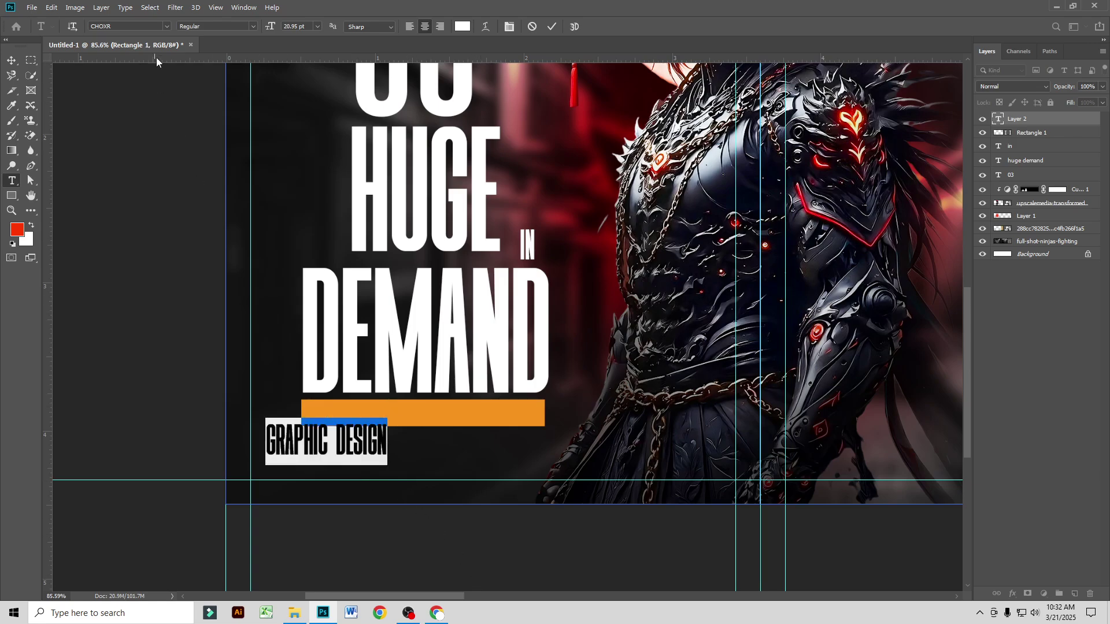
{"action": "type", "text": "out"}
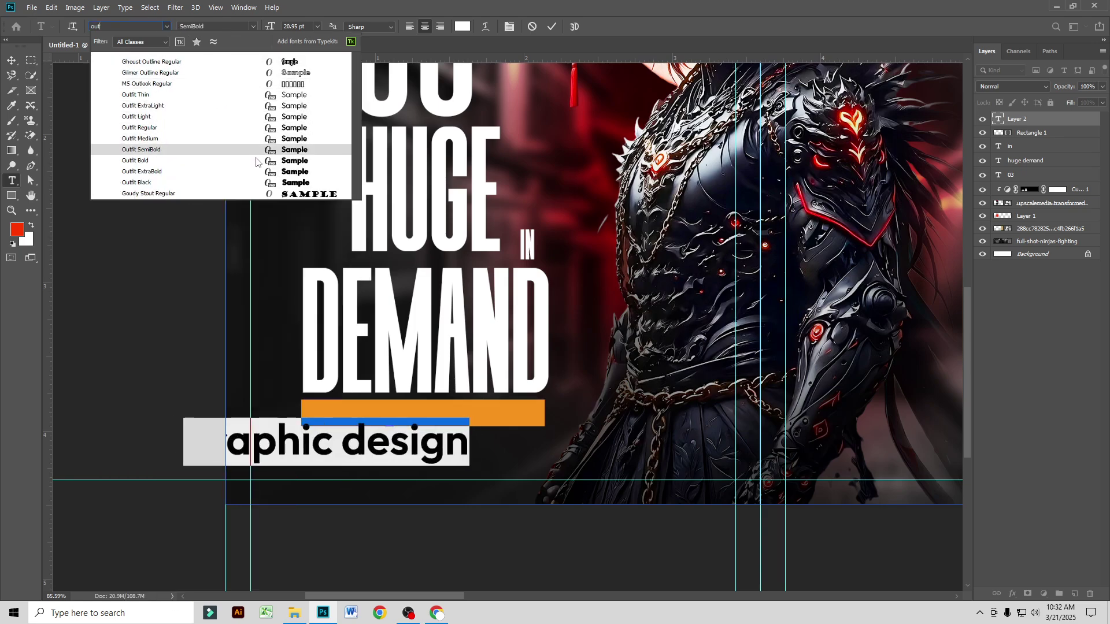
{"action": "left_click", "coordinate": [278, 106]}
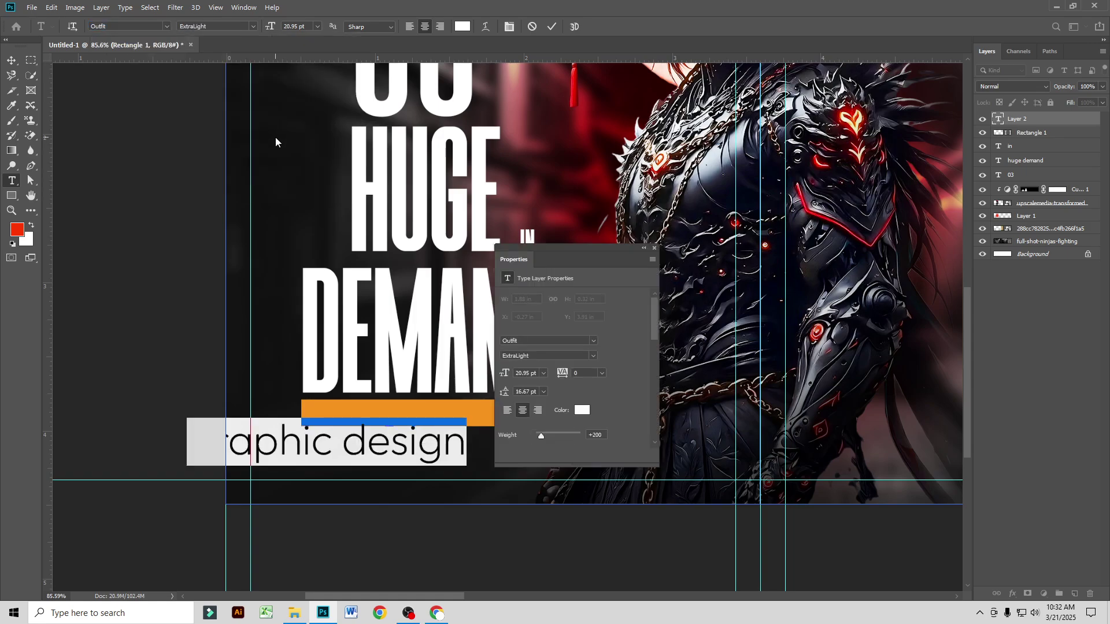
Step: Replace the lowercase wording with "GRAPHIC DESIGN" in capitals
{"action": "type", "text": "GRA"}
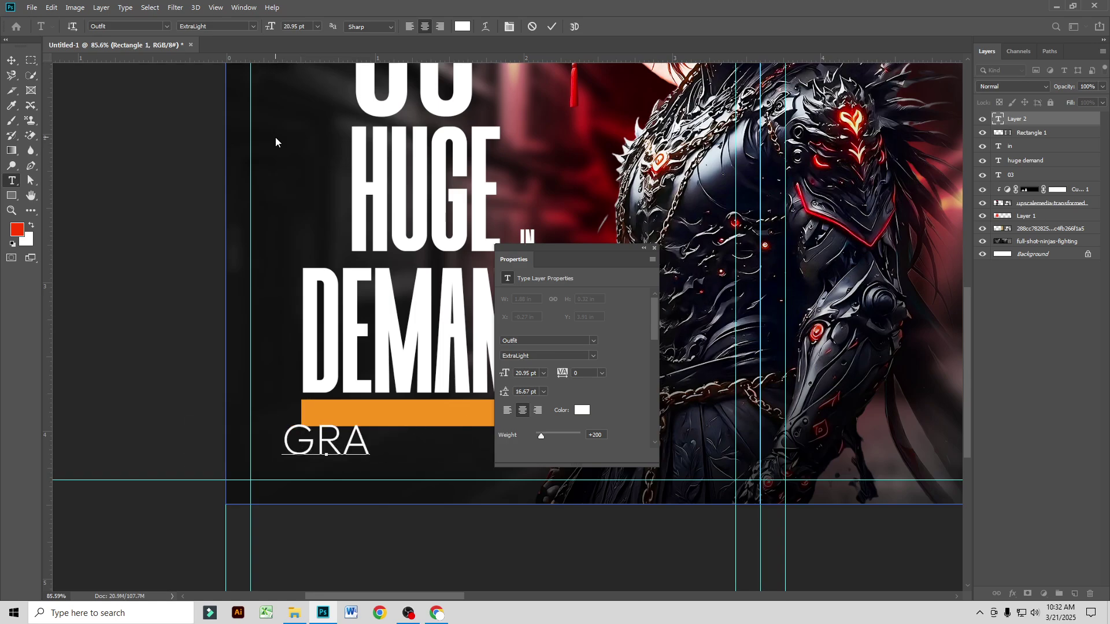
{"action": "type", "text": "PHIC"}
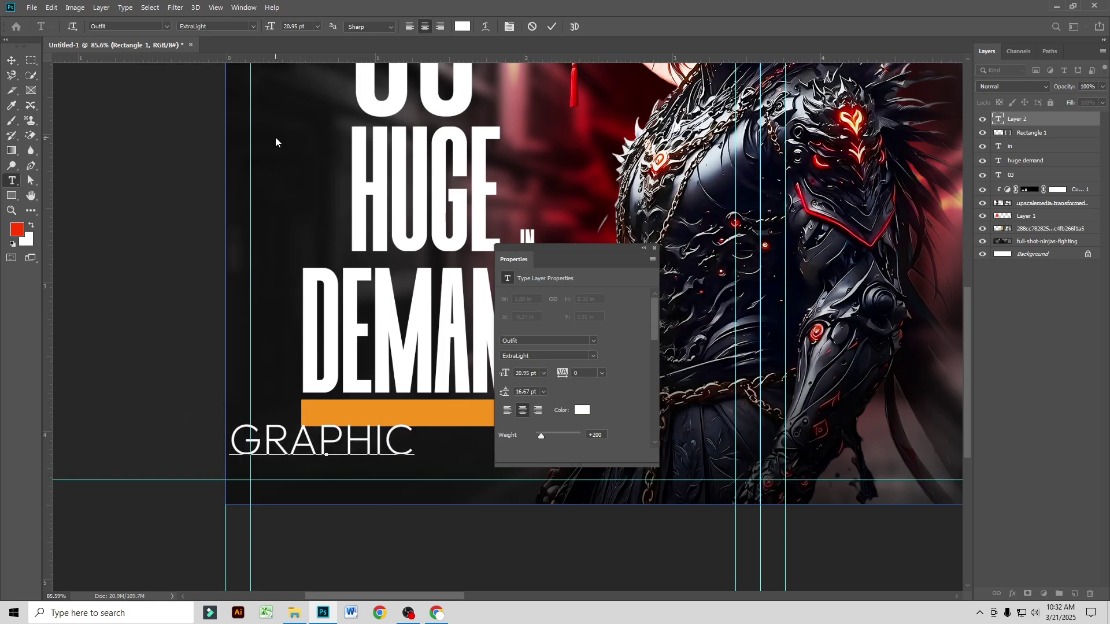
{"action": "type", "text": " DESIGN"}
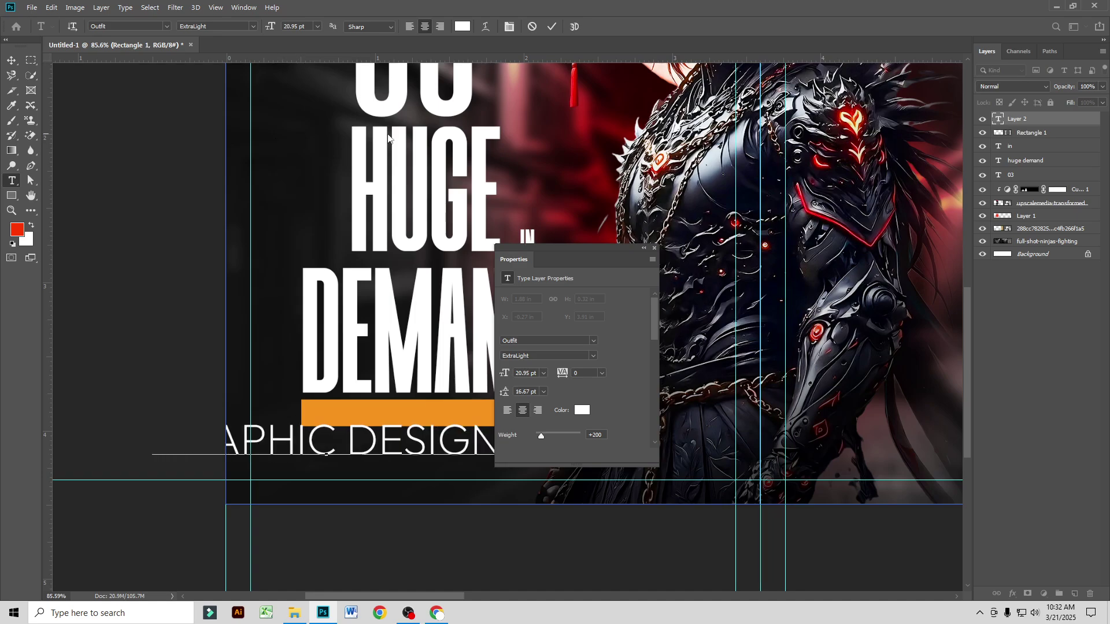
{"action": "left_click", "coordinate": [655, 249]}
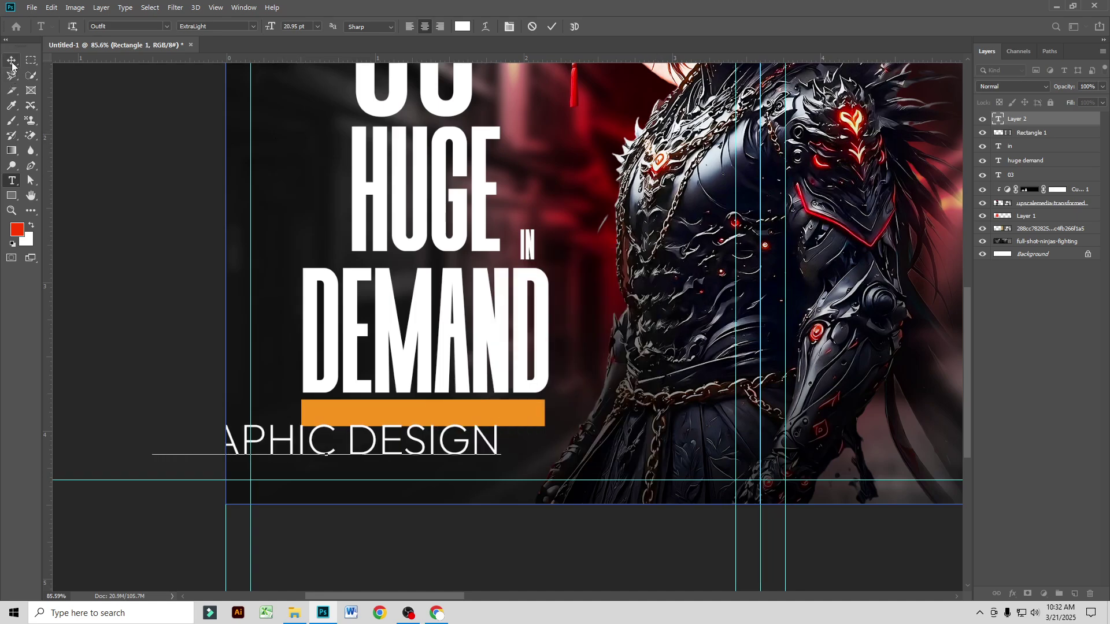
Step: Scale the "GRAPHIC DESIGN" text down to about 11.13 pt and place it inside the orange bar
{"action": "key", "text": "ctrl+t"}
{"action": "left_click_drag", "start_coordinate": [500, 446], "coordinate": [473, 418]}
{"action": "key", "text": "Return"}
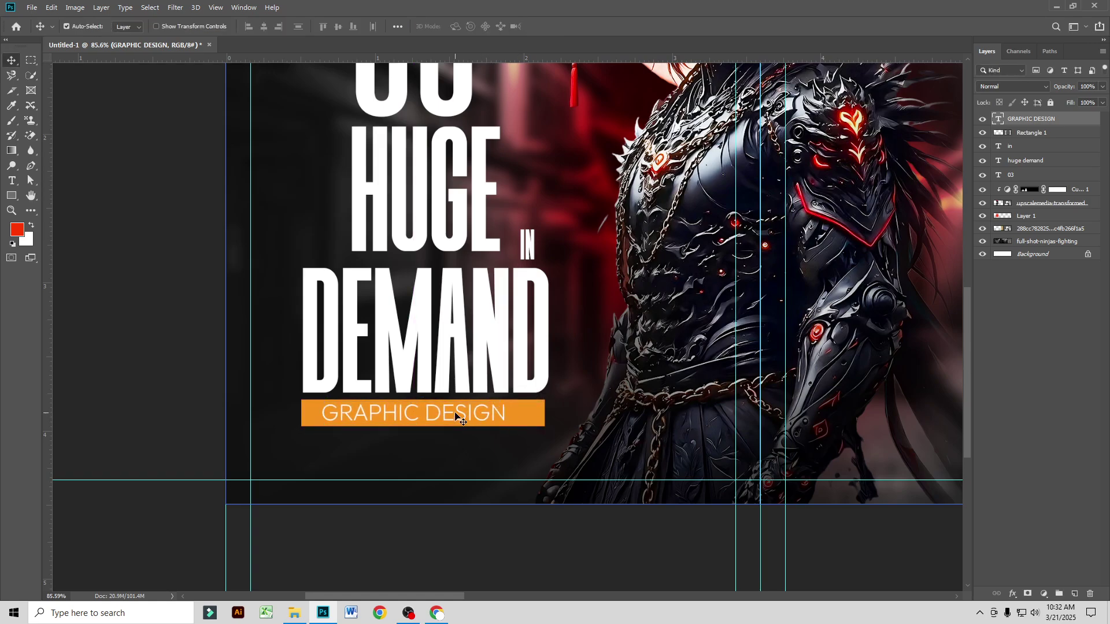
Step: Change the weight of the "GRAPHIC DESIGN" text to Regular
{"action": "double_click", "coordinate": [453, 411]}
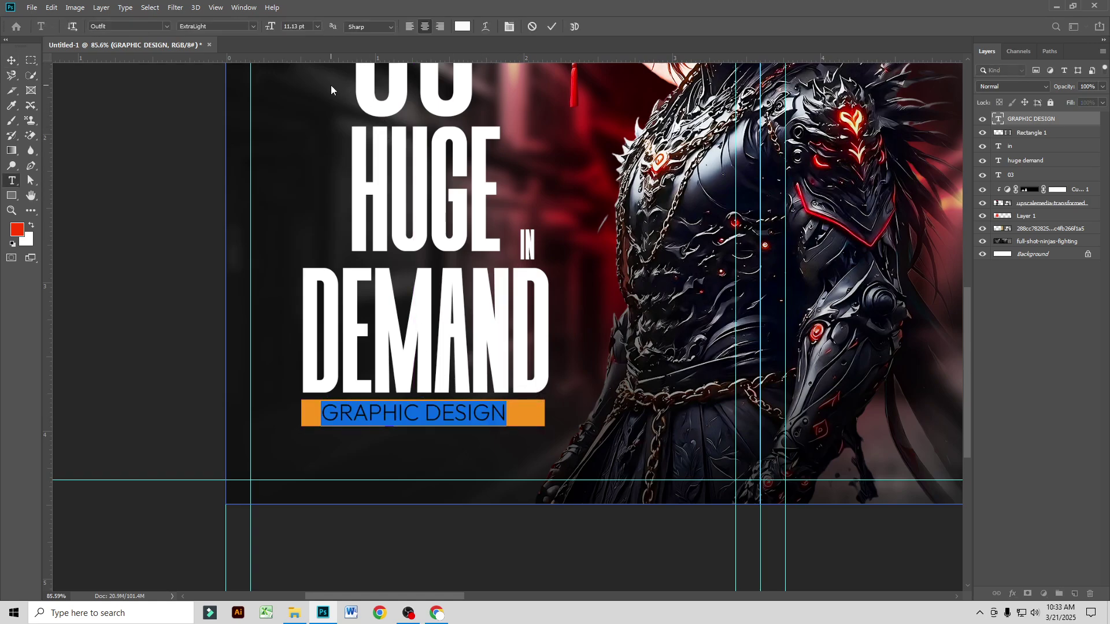
{"action": "left_click", "coordinate": [253, 26]}
{"action": "left_click", "coordinate": [227, 66]}
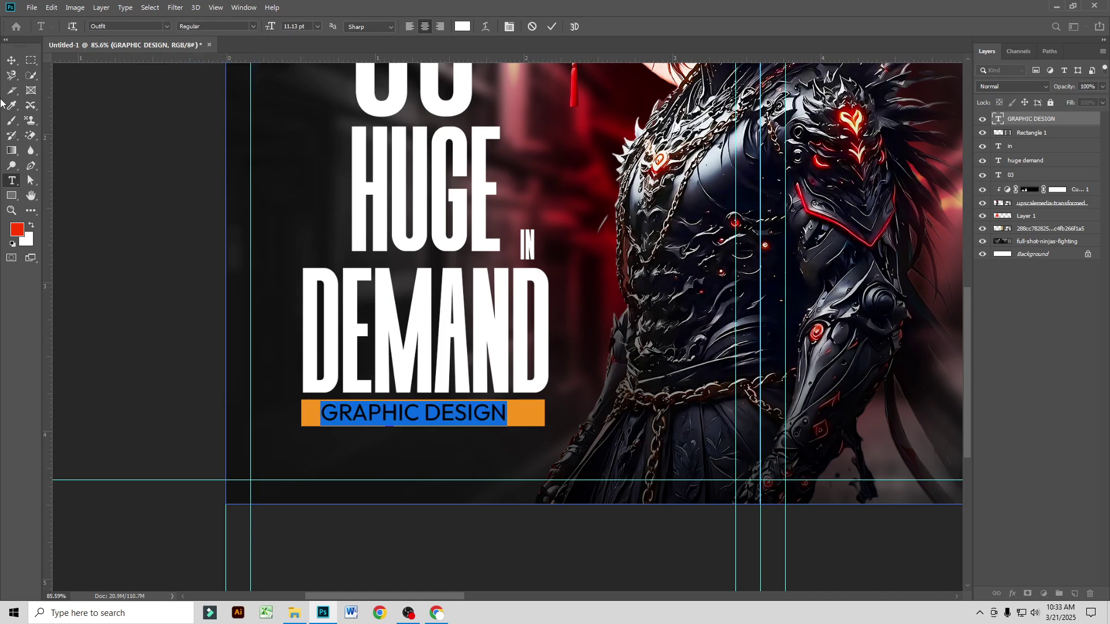
{"action": "left_click", "coordinate": [11, 60]}
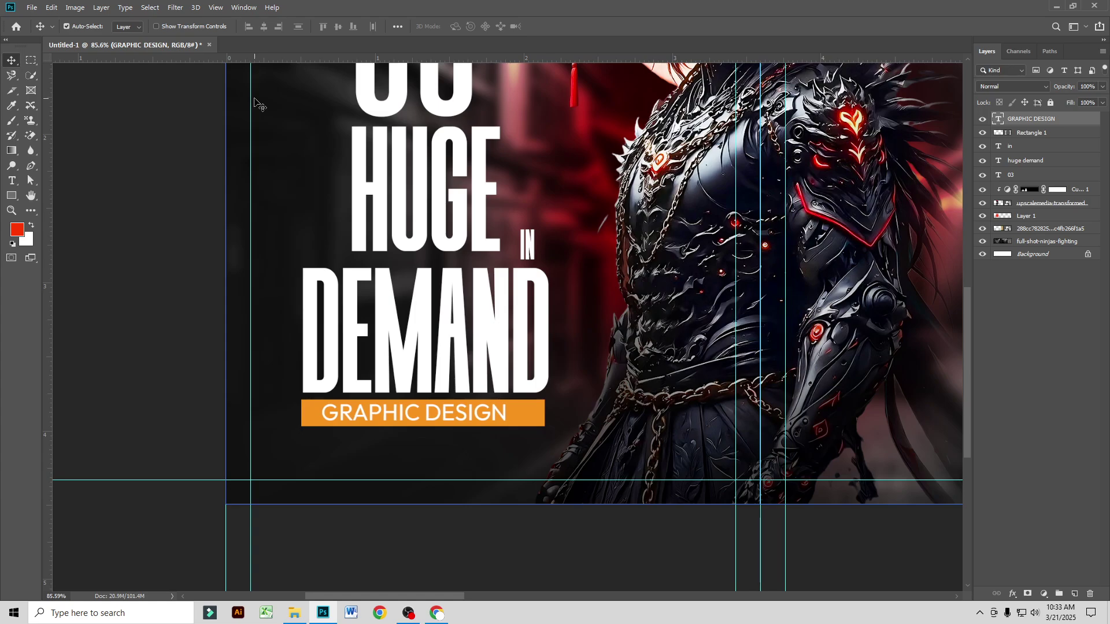
Step: Recolor the "GRAPHIC DESIGN" text on the orange bar to black
{"action": "scroll", "coordinate": [496, 304], "scroll_direction": "down", "scroll_amount": 1}
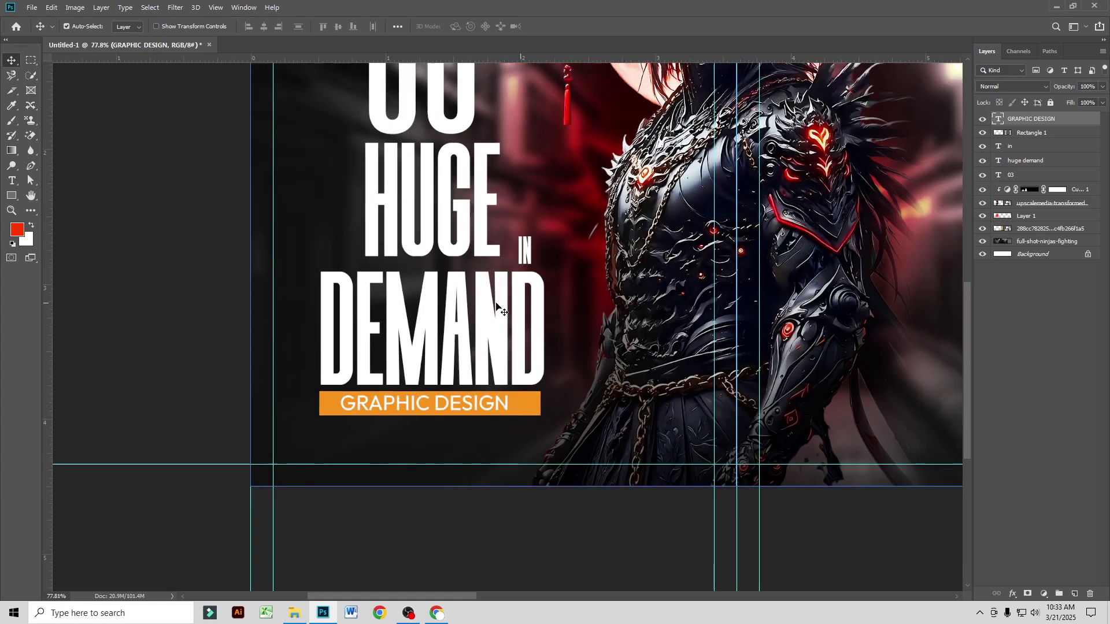
{"action": "scroll", "coordinate": [496, 304], "scroll_direction": "up", "scroll_amount": 5}
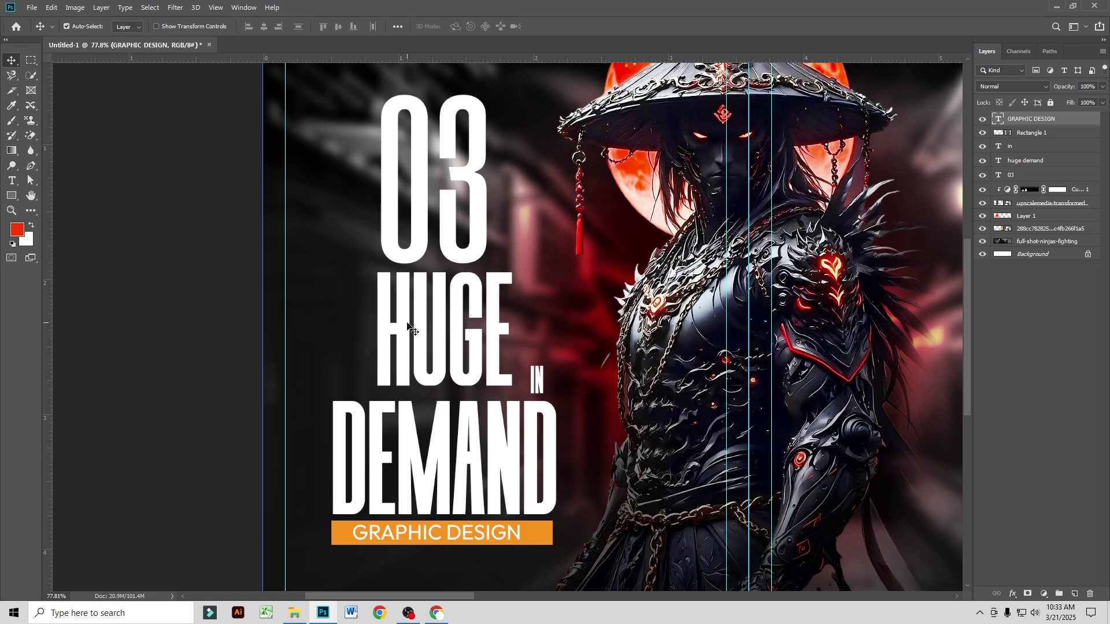
{"action": "double_click", "coordinate": [465, 541]}
{"action": "left_click", "coordinate": [462, 26]}
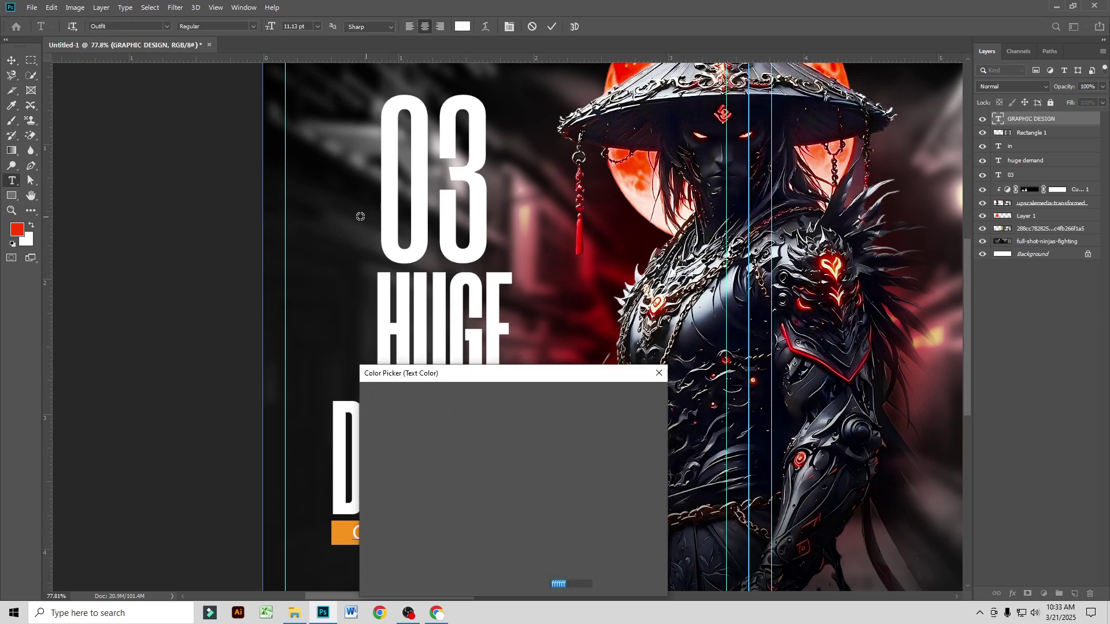
{"action": "left_click", "coordinate": [367, 542]}
{"action": "left_click", "coordinate": [619, 396]}
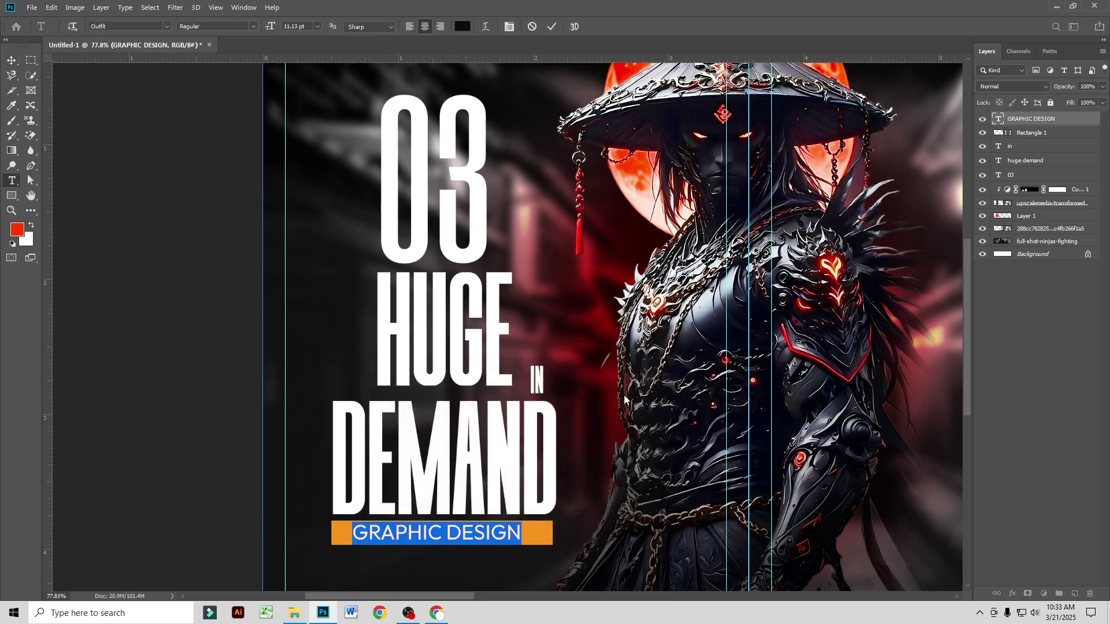
{"action": "left_click", "coordinate": [550, 28]}
Step: Recolor the small "IN" text to the orange sampled from the bar behind "GRAPHIC DESIGN"
{"action": "double_click", "coordinate": [538, 381]}
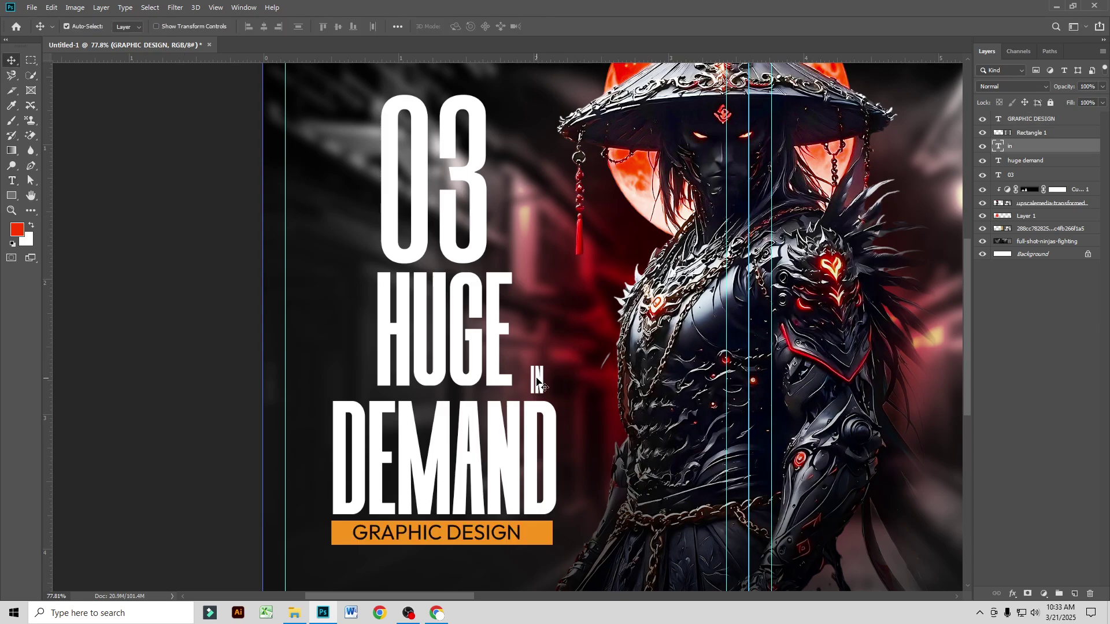
{"action": "left_click", "coordinate": [463, 27]}
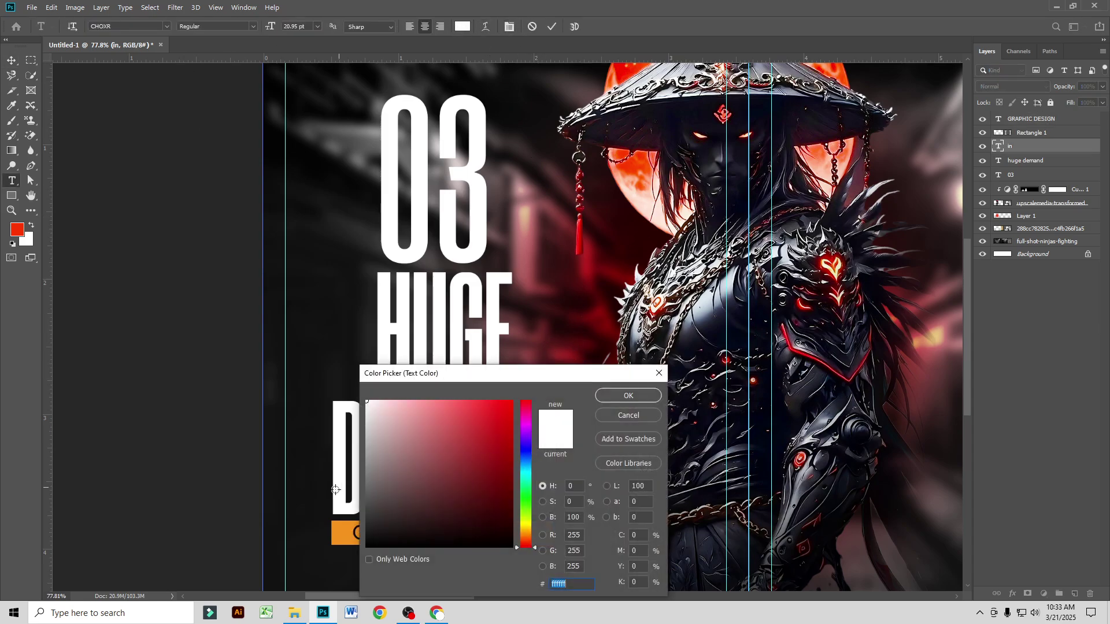
{"action": "left_click", "coordinate": [333, 529]}
{"action": "left_click", "coordinate": [608, 396]}
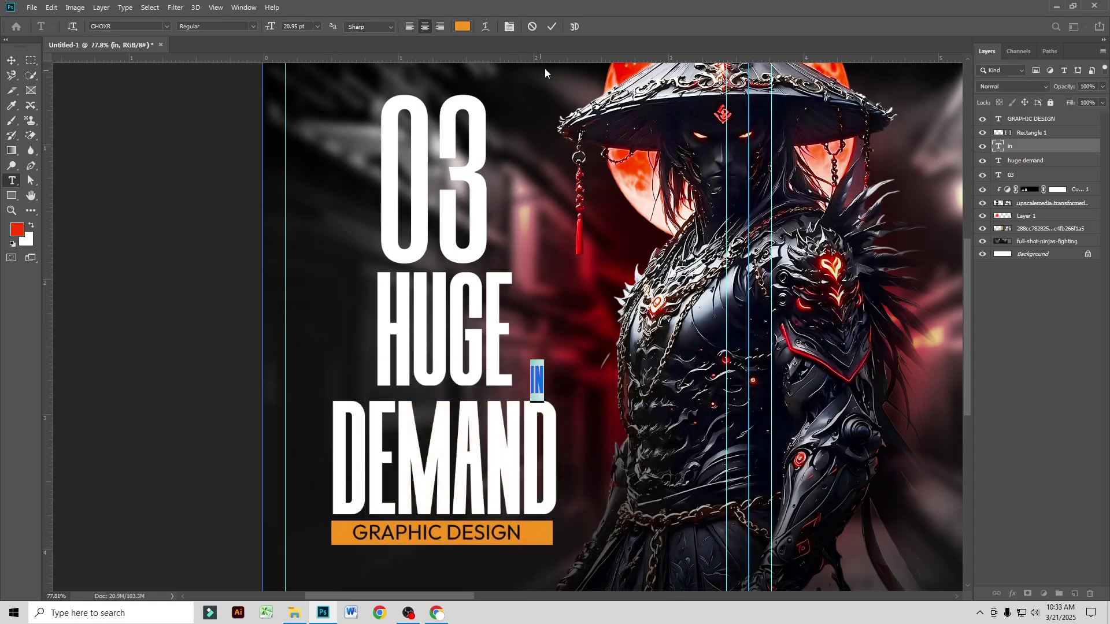
{"action": "left_click", "coordinate": [551, 27]}
{"action": "key", "text": "v"}
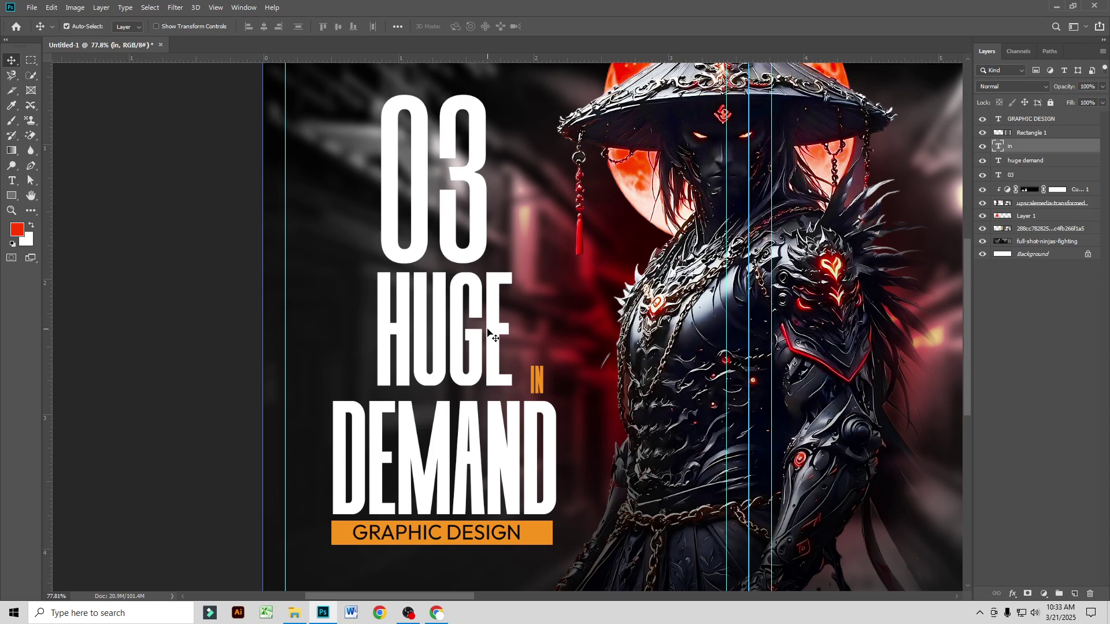
Step: Duplicate the "03" text, recolor the original beneath it to red ce0a0a, and offset it slightly as a shadow edge
{"action": "scroll", "coordinate": [487, 332], "scroll_direction": "up", "scroll_amount": 3}
{"action": "left_click", "coordinate": [479, 224], "text": "ctrl"}
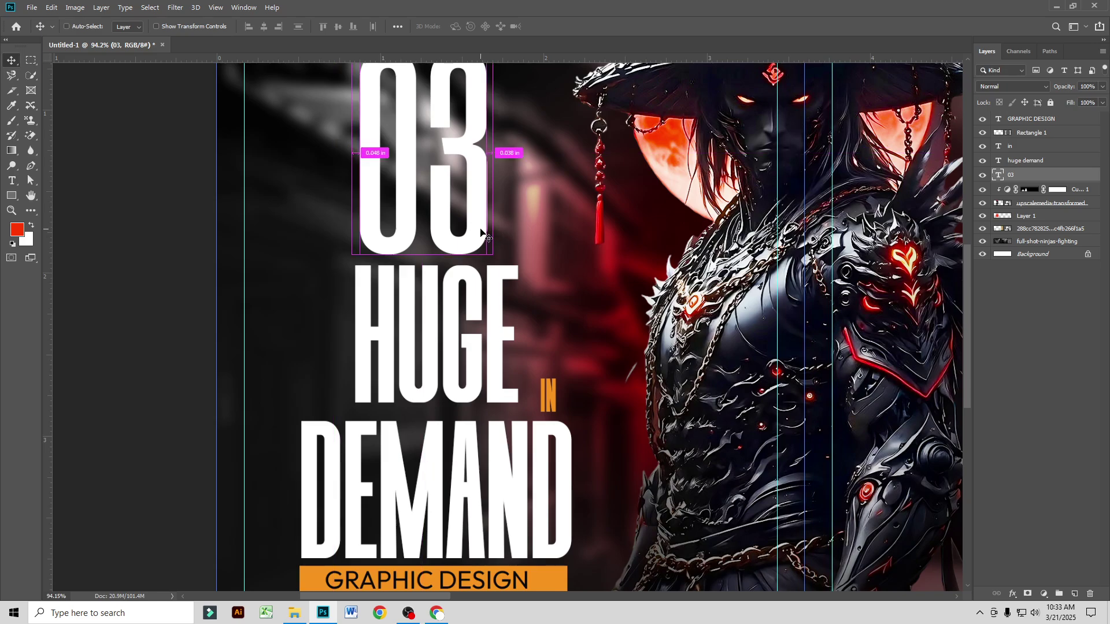
{"action": "key", "text": "ctrl+j"}
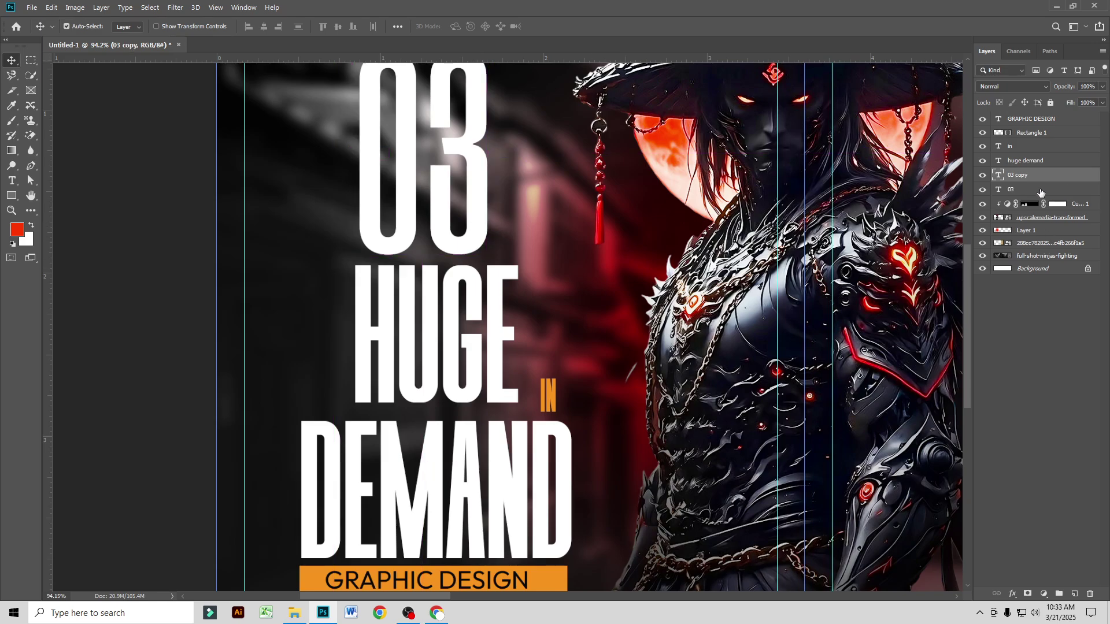
{"action": "left_click", "coordinate": [1010, 191]}
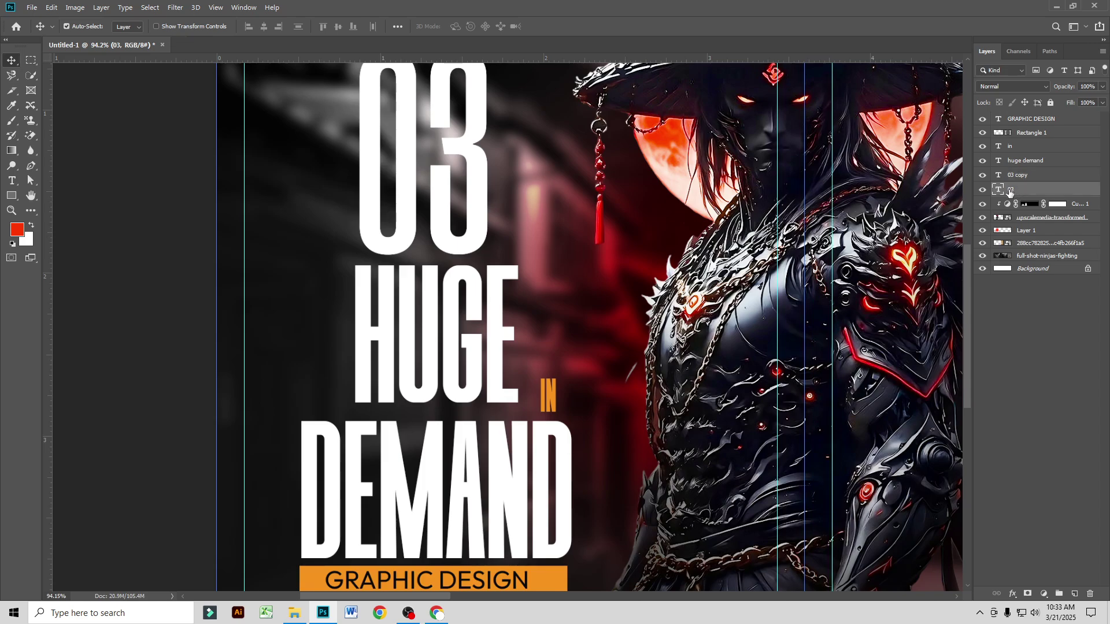
{"action": "double_click", "coordinate": [998, 192]}
{"action": "left_click", "coordinate": [462, 26]}
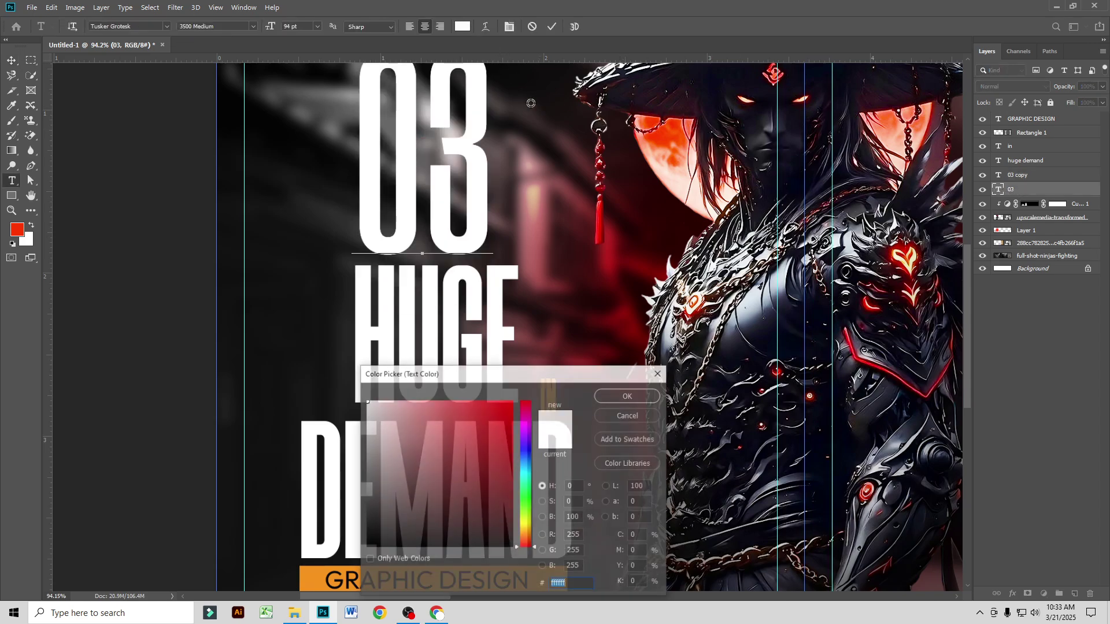
{"action": "left_click", "coordinate": [617, 267]}
{"action": "left_click", "coordinate": [506, 429]}
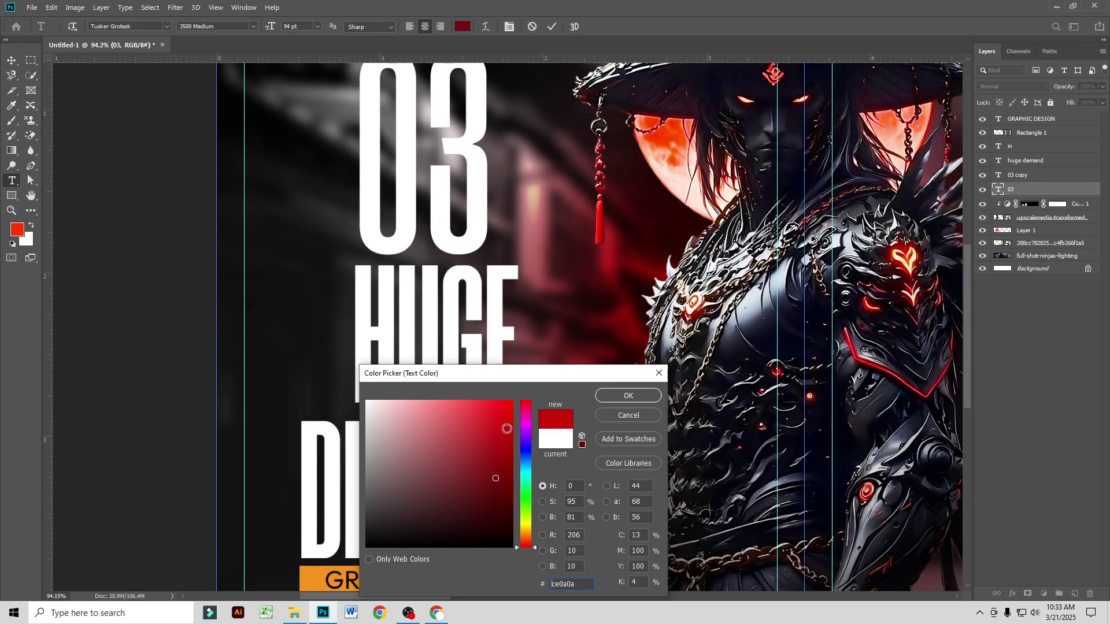
{"action": "left_click", "coordinate": [629, 396]}
{"action": "left_click", "coordinate": [14, 63]}
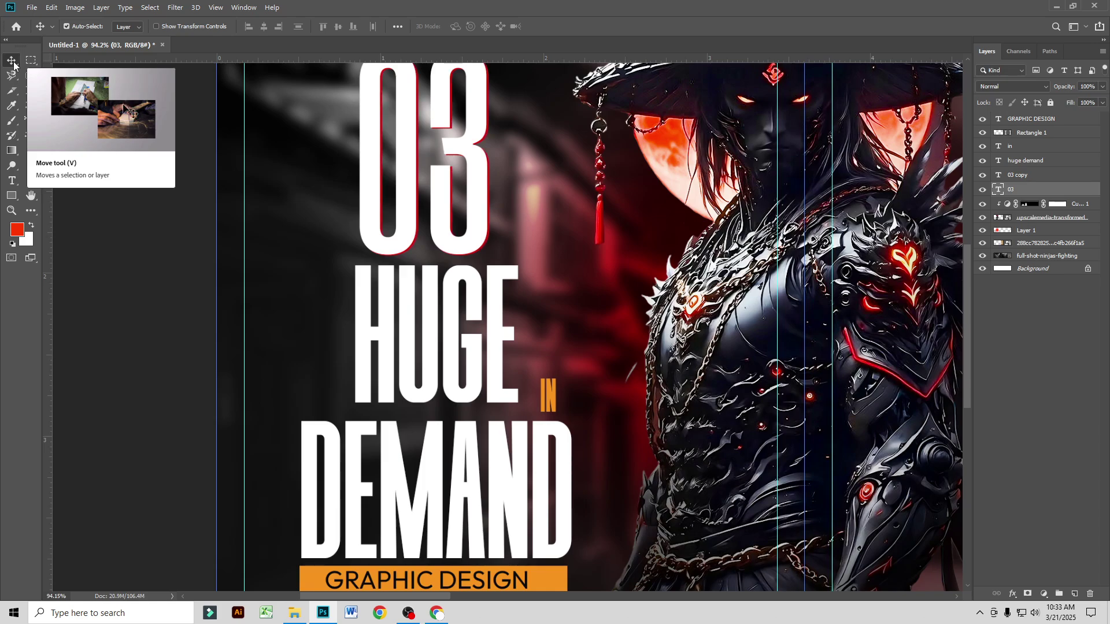
Step: Duplicate the "HUGE DEMAND" text, recolor the original beneath it to red, and offset it slightly as a shadow edge
{"action": "scroll", "coordinate": [498, 133], "scroll_direction": "up", "scroll_amount": 1}
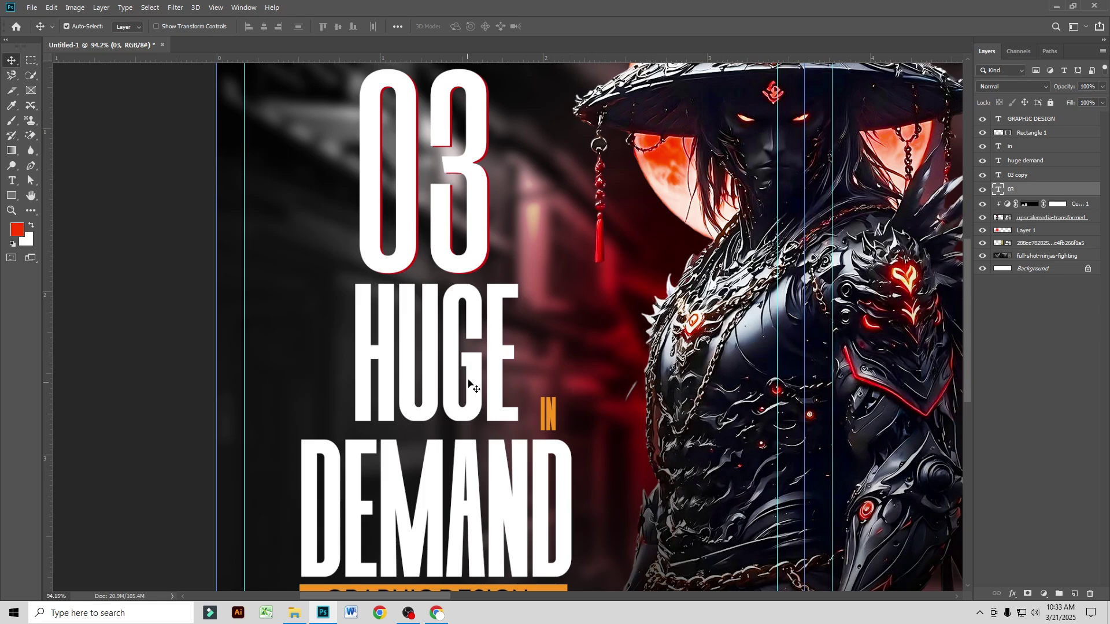
{"action": "left_click", "coordinate": [497, 376]}
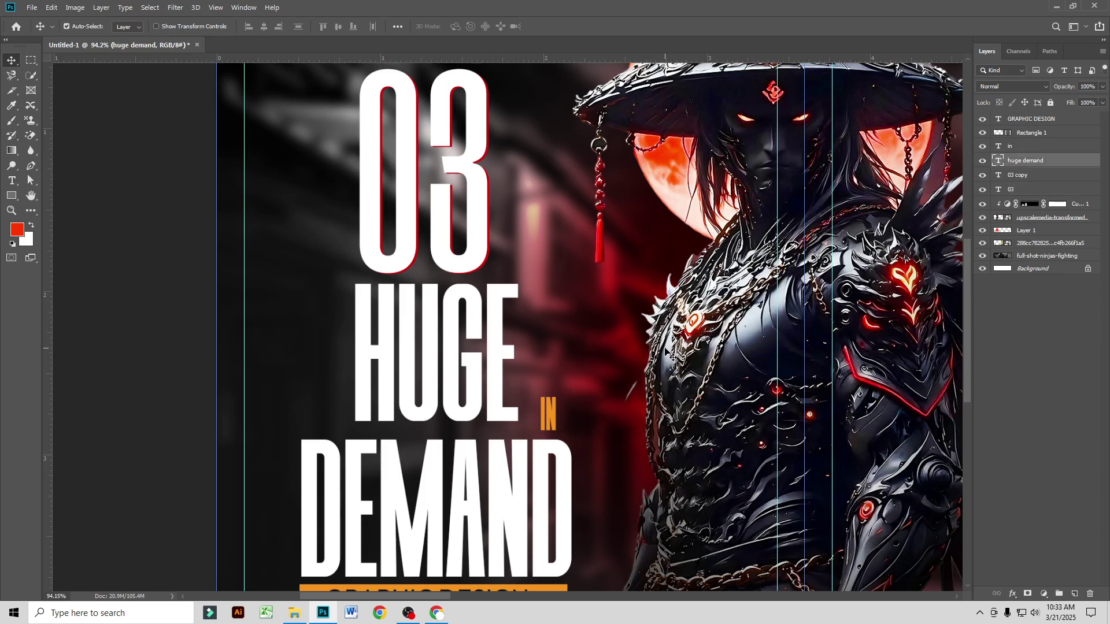
{"action": "key", "text": "ctrl+j"}
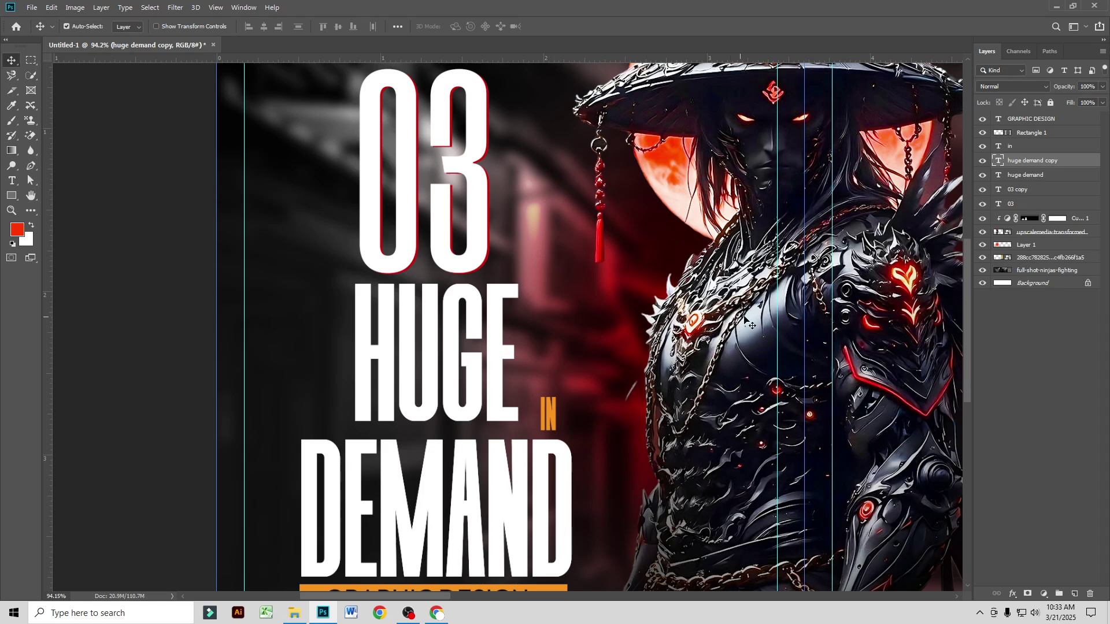
{"action": "left_click", "coordinate": [1028, 176]}
{"action": "double_click", "coordinate": [998, 174]}
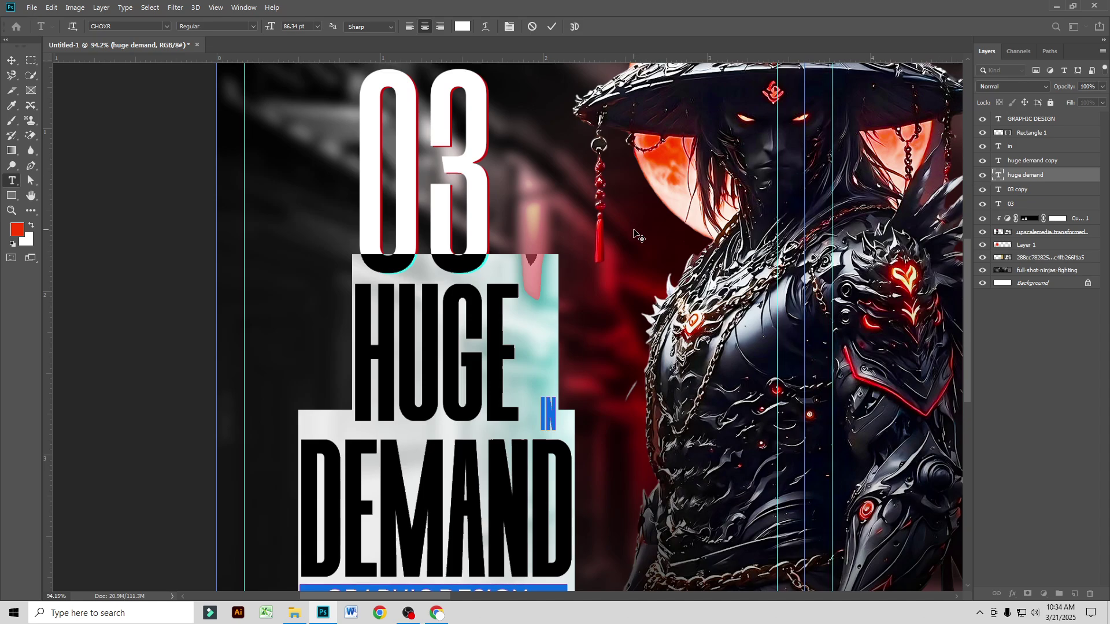
{"action": "left_click", "coordinate": [464, 30]}
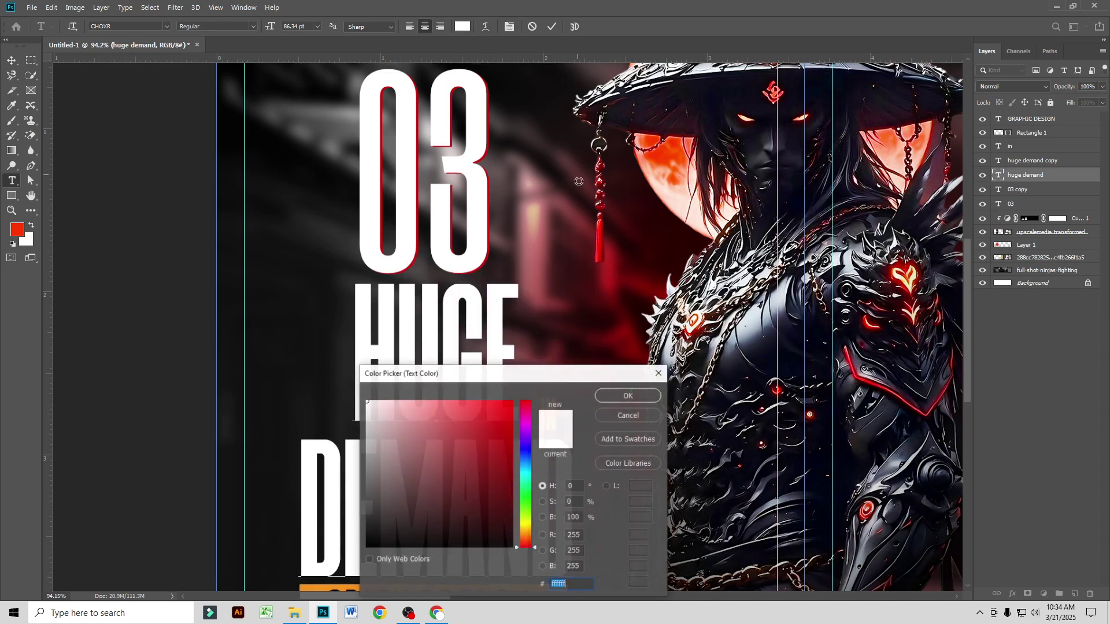
{"action": "left_click", "coordinate": [604, 285]}
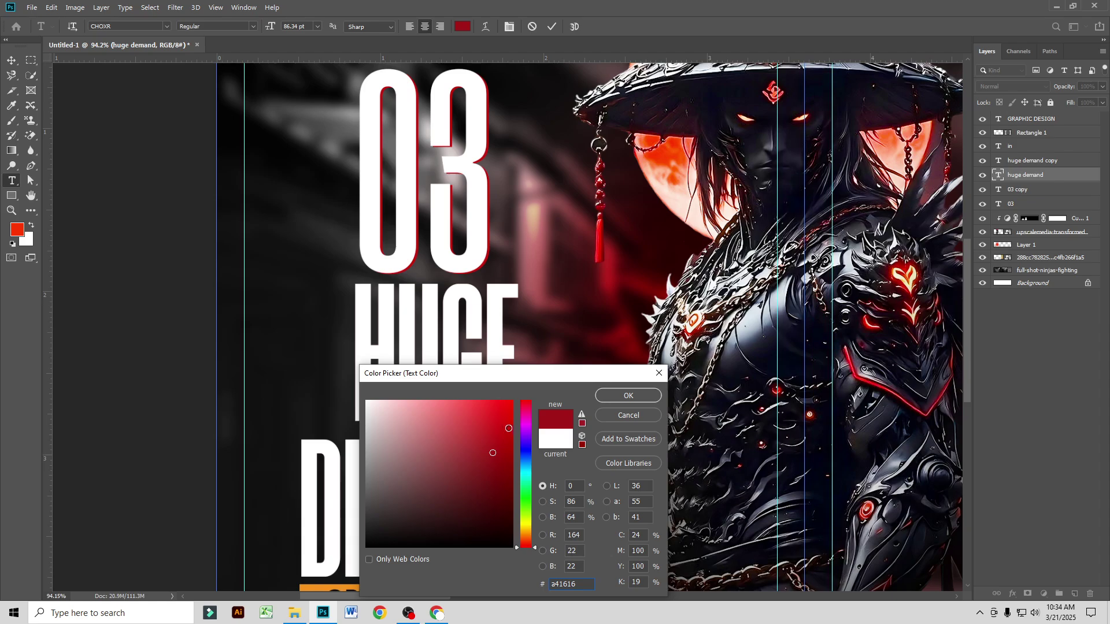
{"action": "left_click", "coordinate": [627, 397]}
{"action": "left_click", "coordinate": [12, 60]}
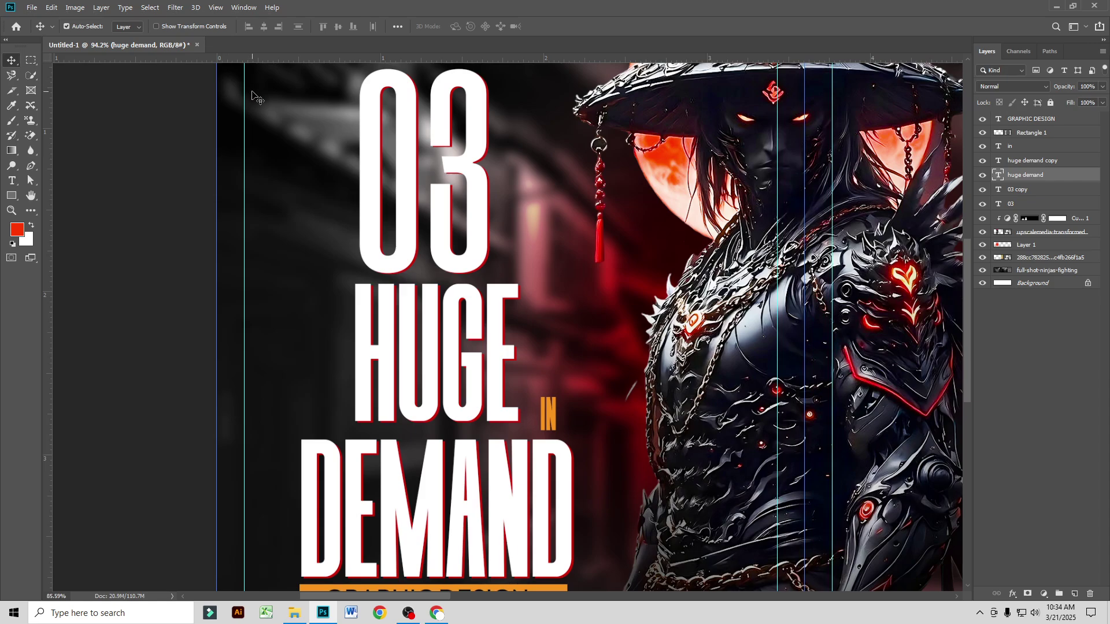
Step: Enlarge the orange "IN" text and nudge it left into the gap beside "HUGE" and above "DEMAND"
{"action": "scroll", "coordinate": [252, 93], "scroll_direction": "down", "scroll_amount": 2, "text": "alt"}
{"action": "scroll", "coordinate": [559, 266], "scroll_direction": "down", "scroll_amount": 1}
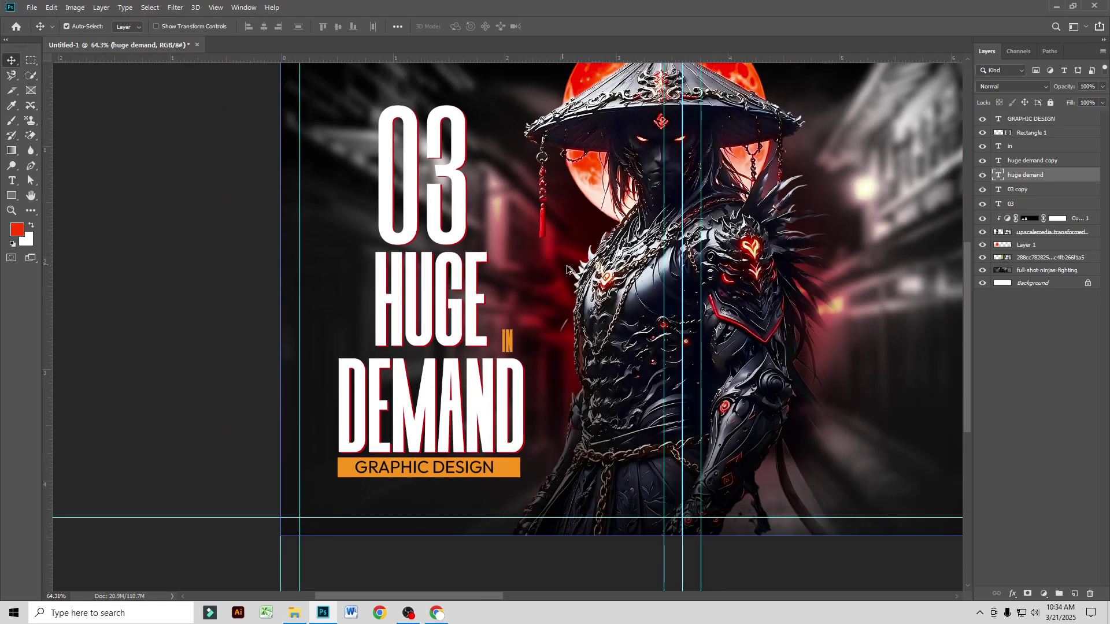
{"action": "scroll", "coordinate": [647, 345], "scroll_direction": "down", "scroll_amount": 1, "text": "alt"}
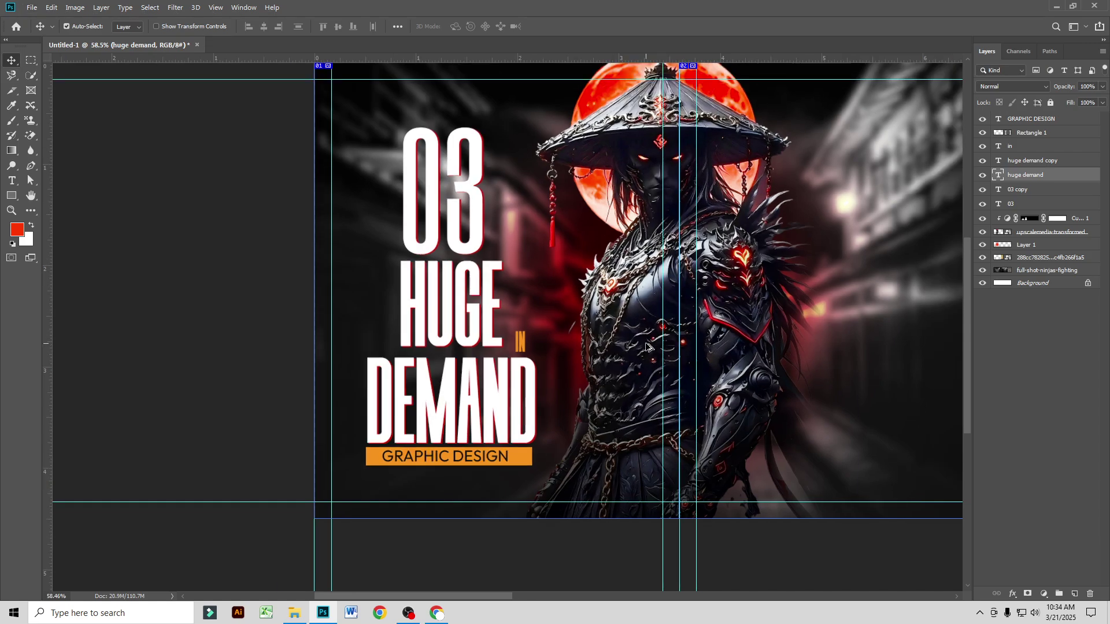
{"action": "scroll", "coordinate": [540, 354], "scroll_direction": "up", "scroll_amount": 4}
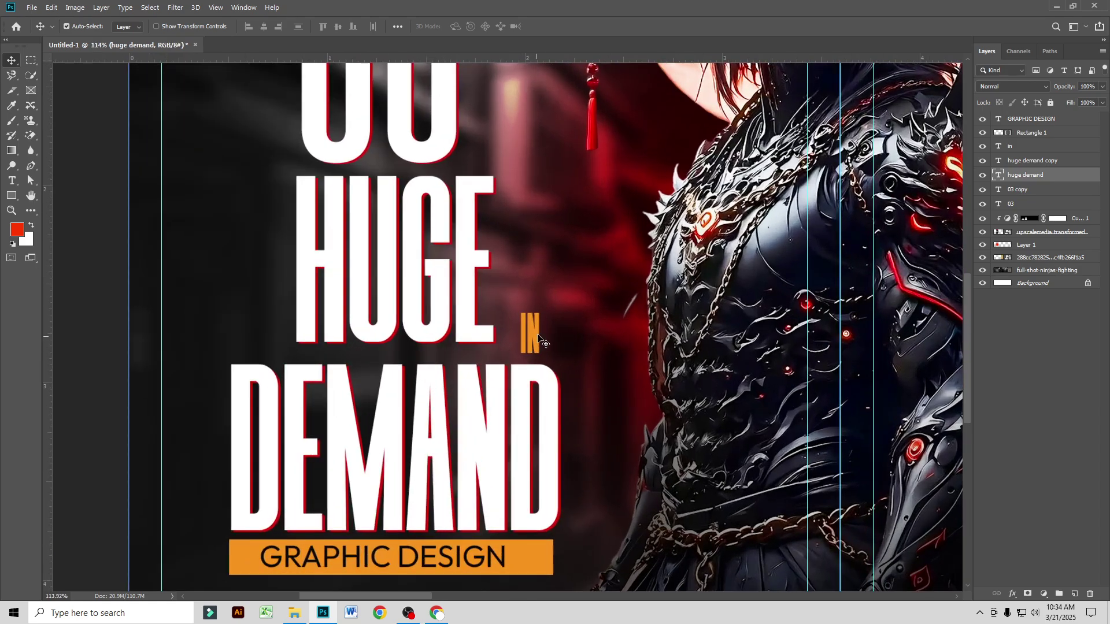
{"action": "left_click", "coordinate": [538, 337]}
{"action": "key", "text": "ctrl+t"}
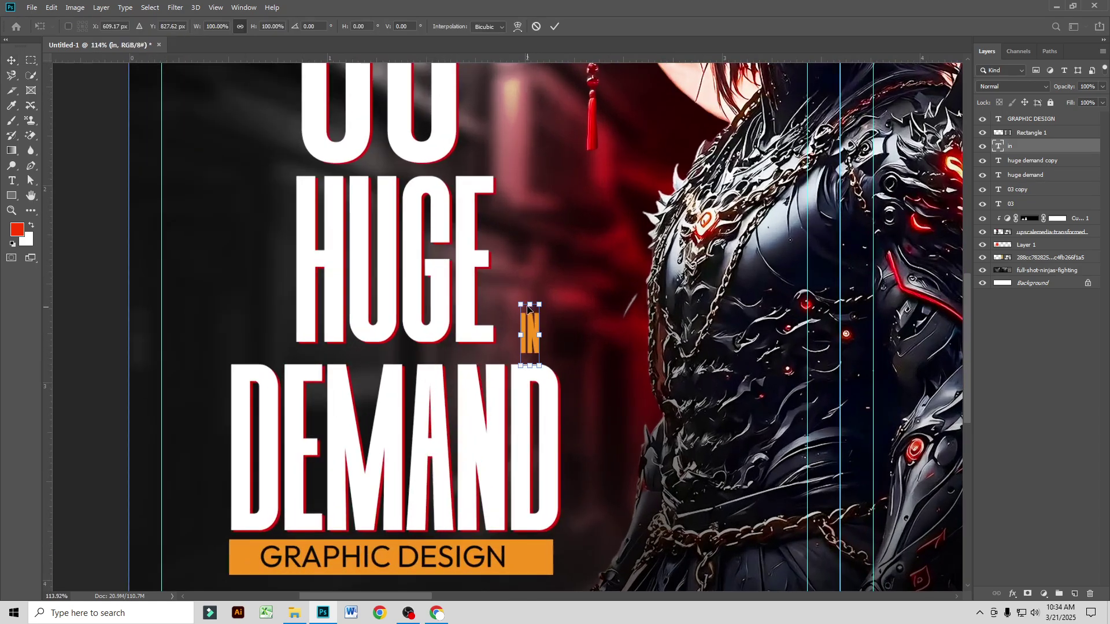
{"action": "left_click_drag", "start_coordinate": [539, 301], "coordinate": [555, 258]}
{"action": "left_click_drag", "start_coordinate": [537, 297], "coordinate": [526, 317]}
{"action": "key", "text": "Return"}
{"action": "key", "text": "Left"}
{"action": "key", "text": "Left"}
{"action": "key", "text": "Left"}
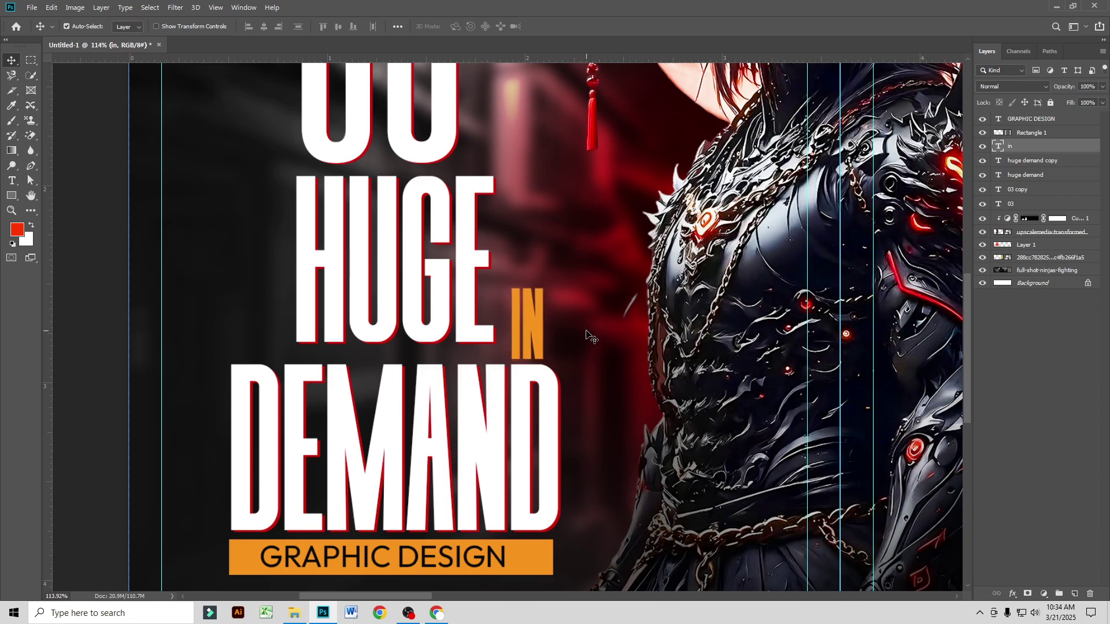
Step: Select the warrior image together with its Curves adjustment and shift both slightly left toward the headline
{"action": "scroll", "coordinate": [589, 335], "scroll_direction": "down", "scroll_amount": 6}
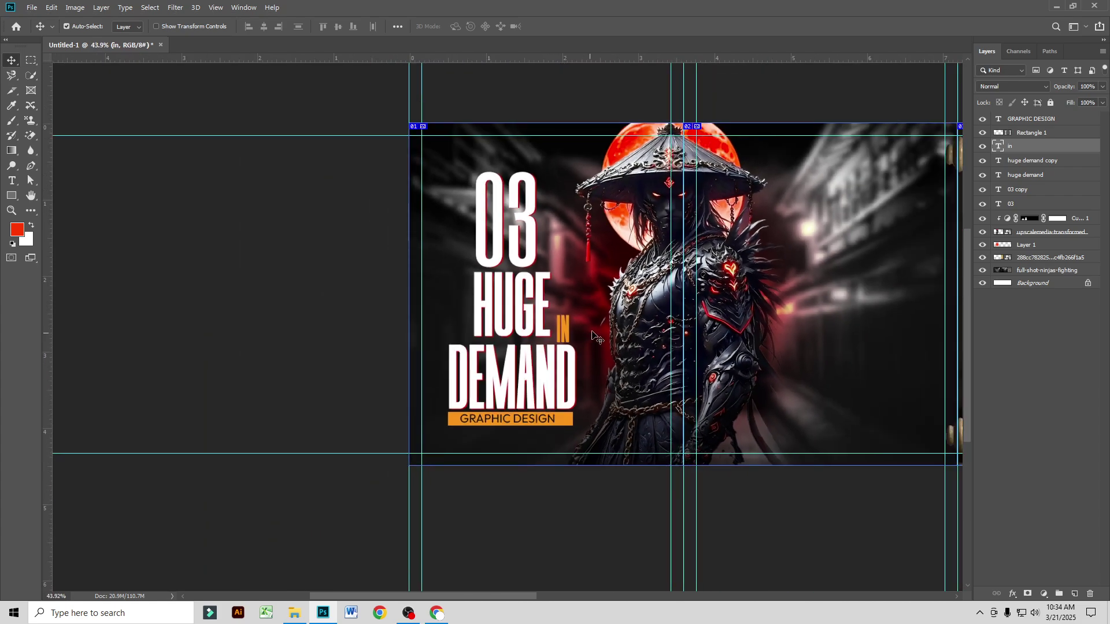
{"action": "scroll", "coordinate": [629, 326], "scroll_direction": "right", "scroll_amount": 5}
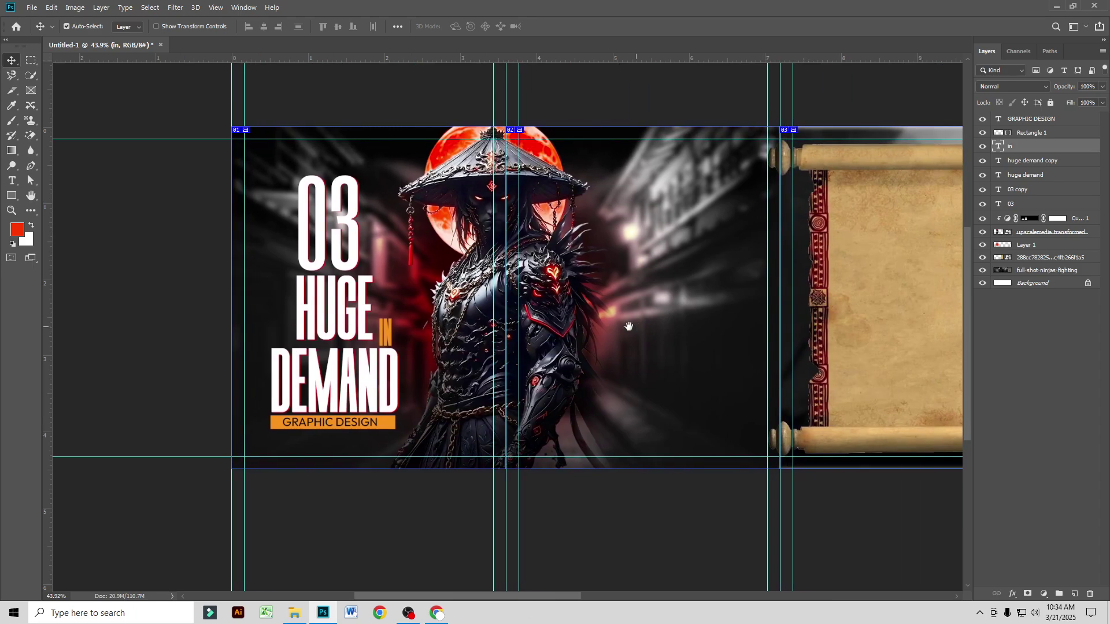
{"action": "scroll", "coordinate": [629, 326], "scroll_direction": "right", "scroll_amount": 4}
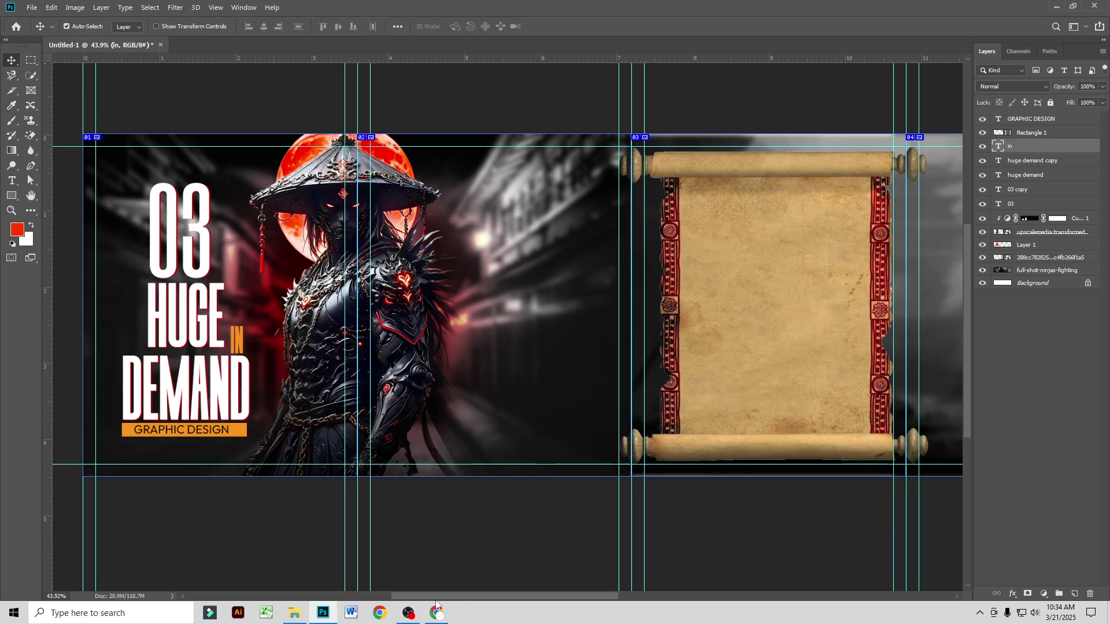
{"action": "scroll", "coordinate": [540, 471], "scroll_direction": "down", "scroll_amount": 1}
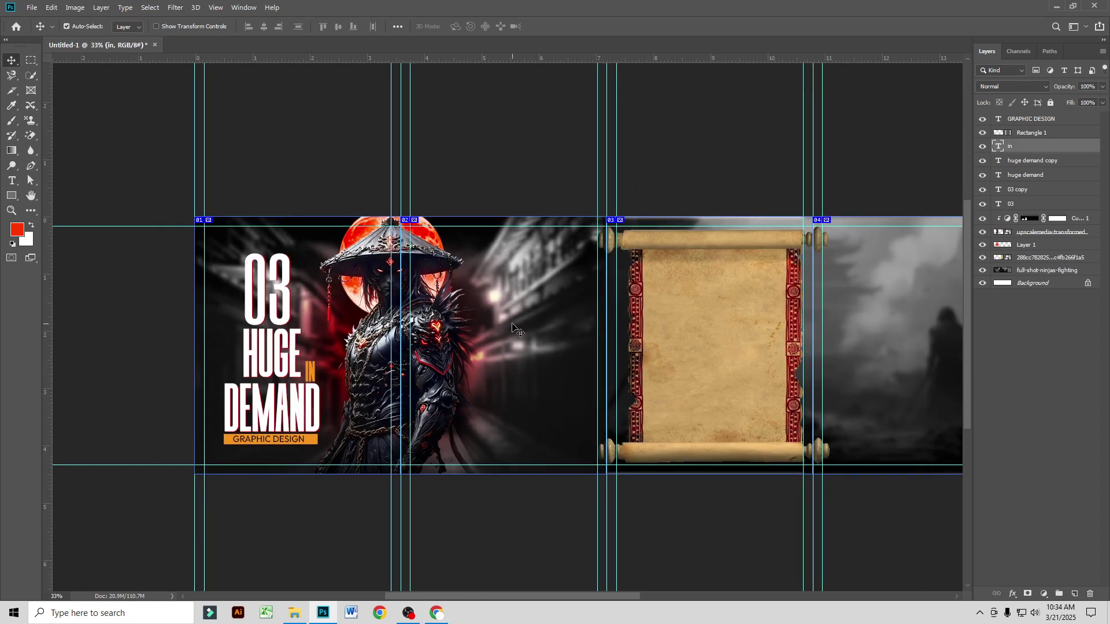
{"action": "left_click", "coordinate": [437, 354]}
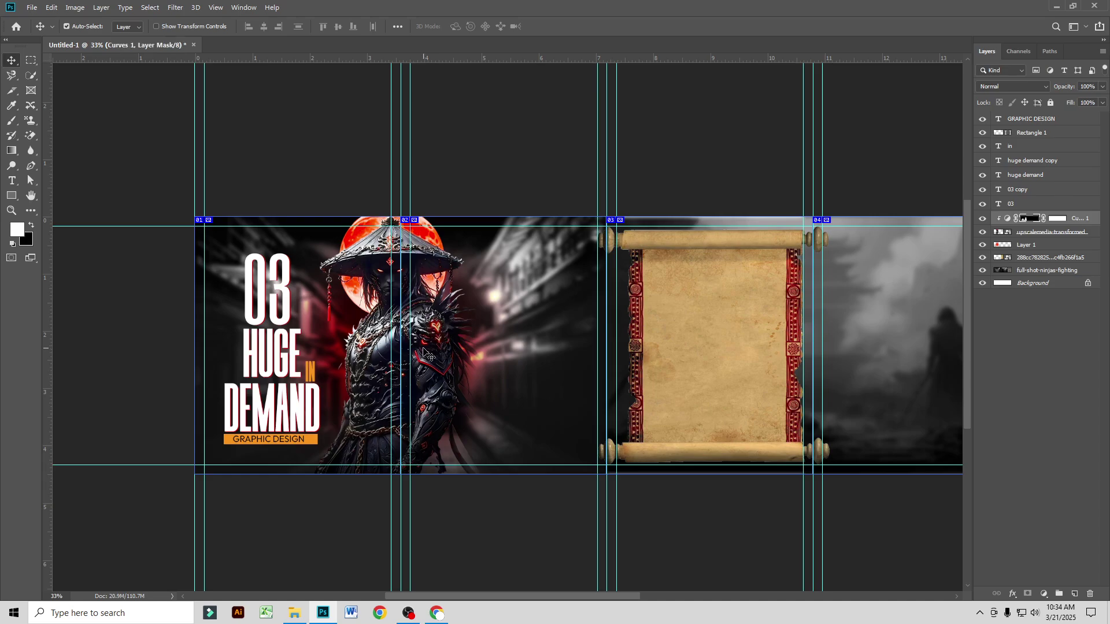
{"action": "scroll", "coordinate": [528, 372], "scroll_direction": "up", "scroll_amount": 2}
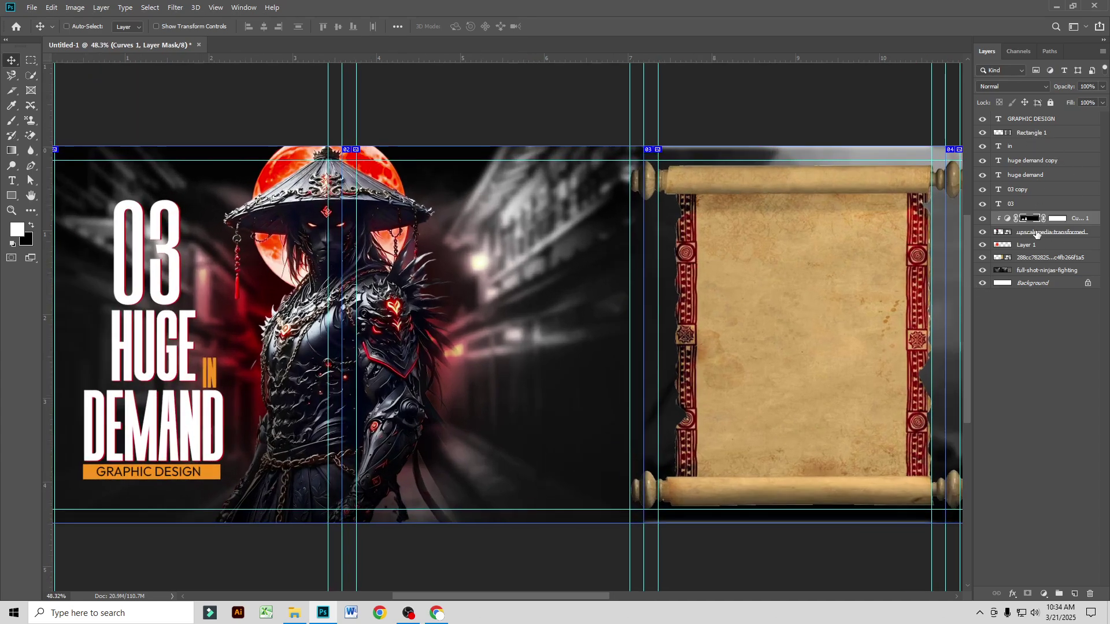
{"action": "left_click", "coordinate": [1036, 232]}
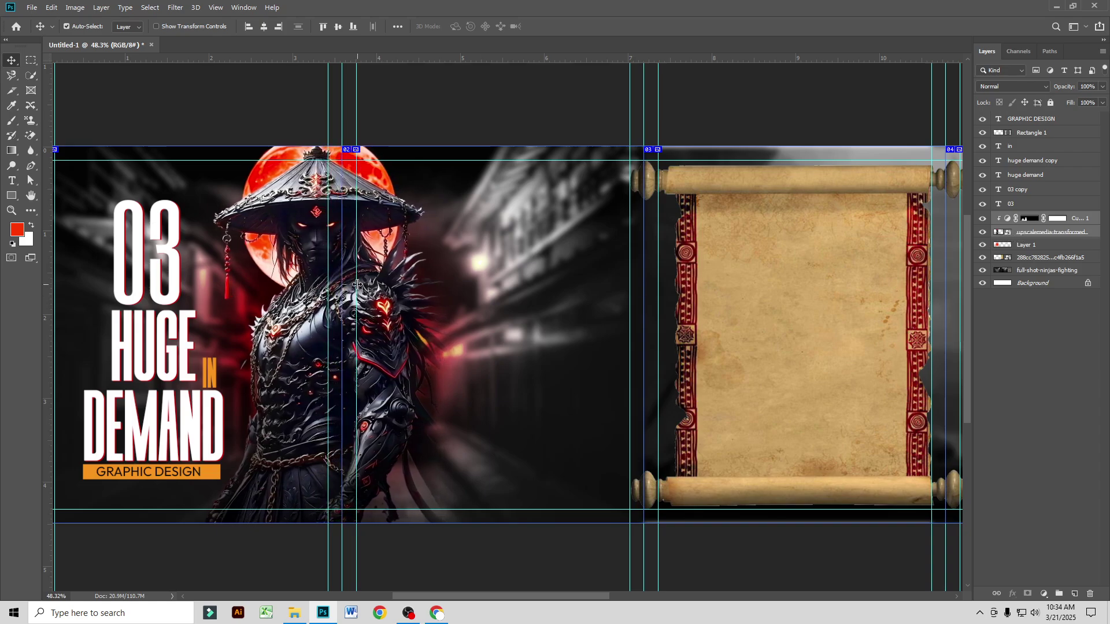
Step: Check the three in-demand graphic design areas in the ChatGPT answer in Chrome, and return to Photoshop
{"action": "scroll", "coordinate": [465, 379], "scroll_direction": "up", "scroll_amount": 2}
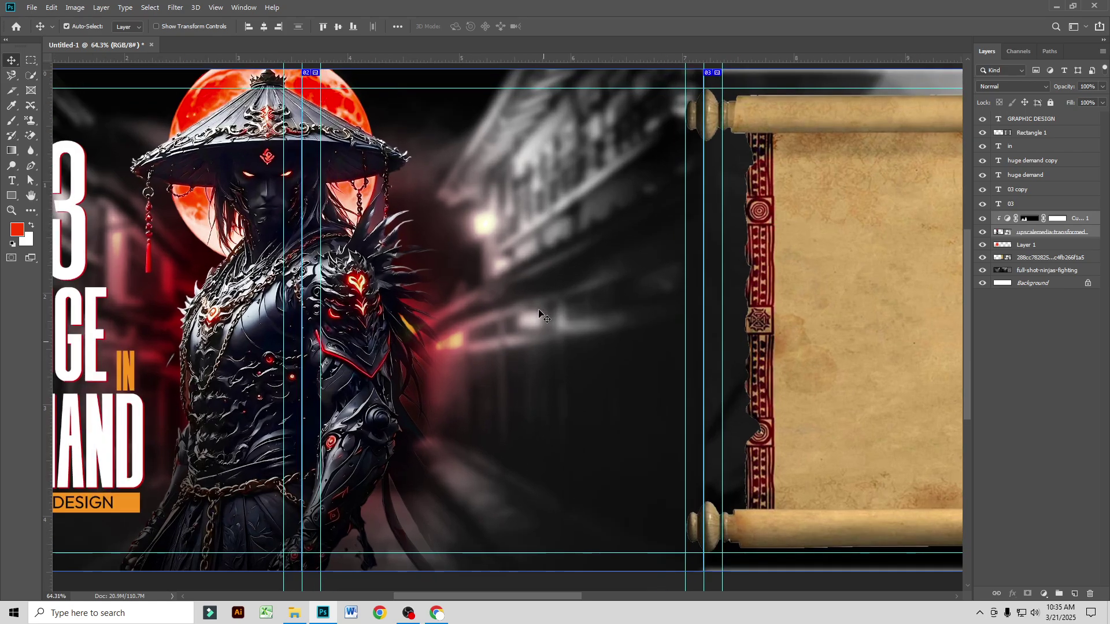
{"action": "scroll", "coordinate": [668, 383], "scroll_direction": "down", "scroll_amount": 2}
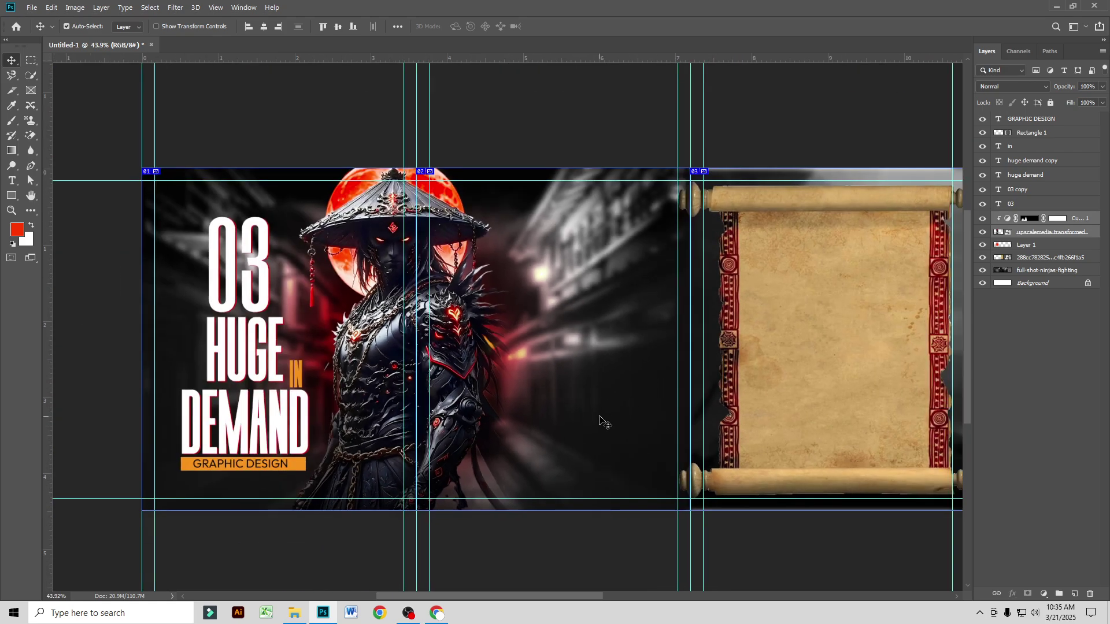
{"action": "scroll", "coordinate": [600, 417], "scroll_direction": "down", "scroll_amount": 1}
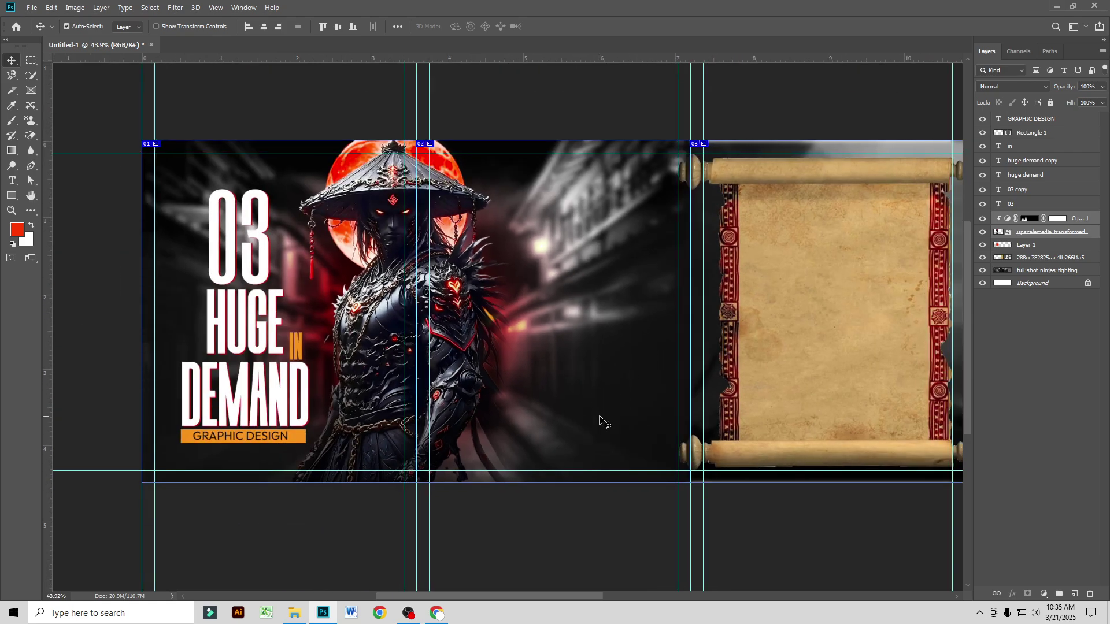
{"action": "left_click", "coordinate": [437, 612]}
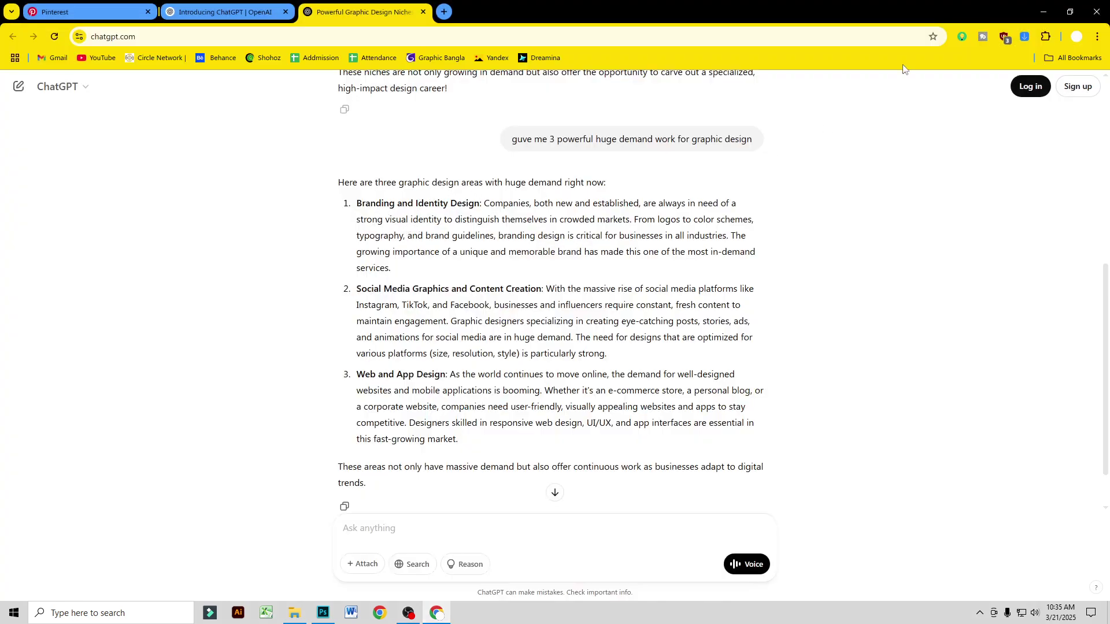
{"action": "left_click", "coordinate": [1044, 10]}
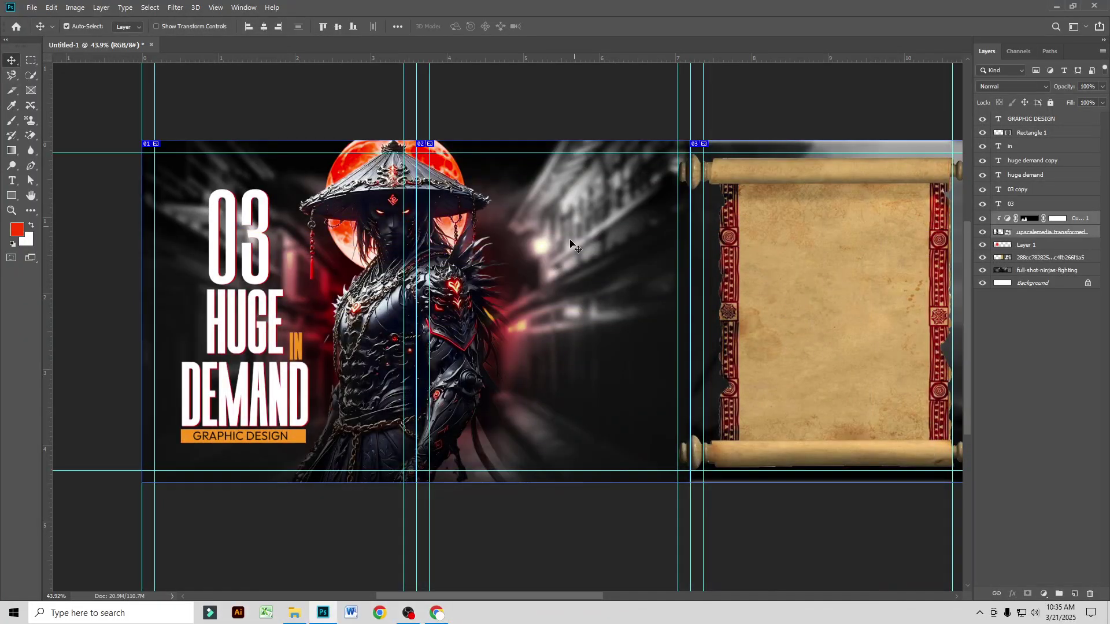
Step: Start placing an embedded image and browse to the Carosal Design folder inside NEW POST DESIGN on drive G
{"action": "left_click", "coordinate": [32, 8]}
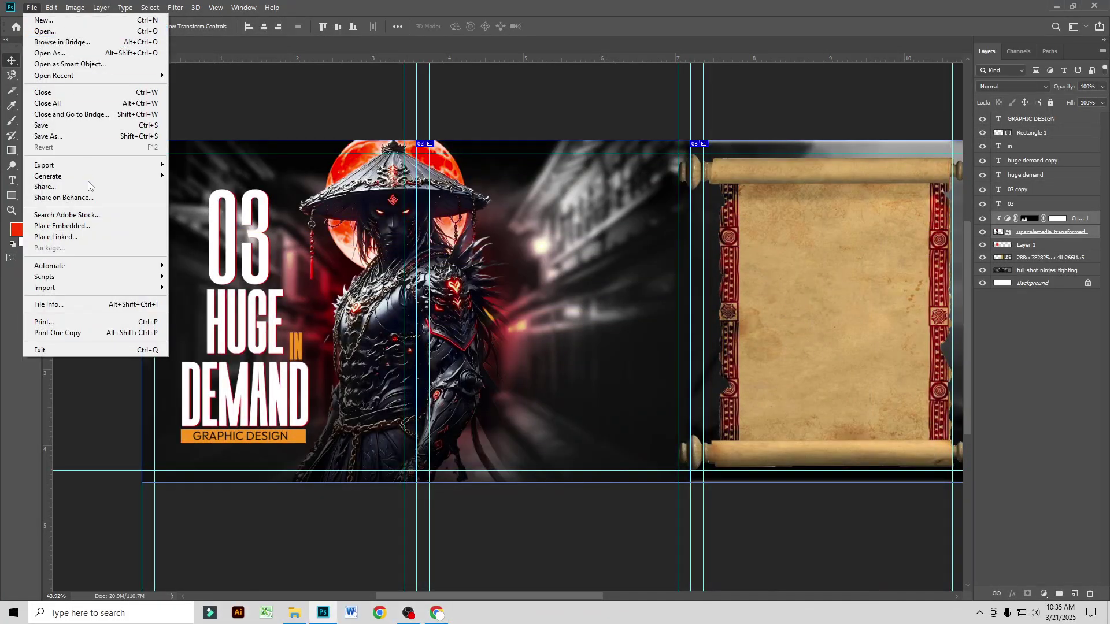
{"action": "left_click", "coordinate": [93, 223]}
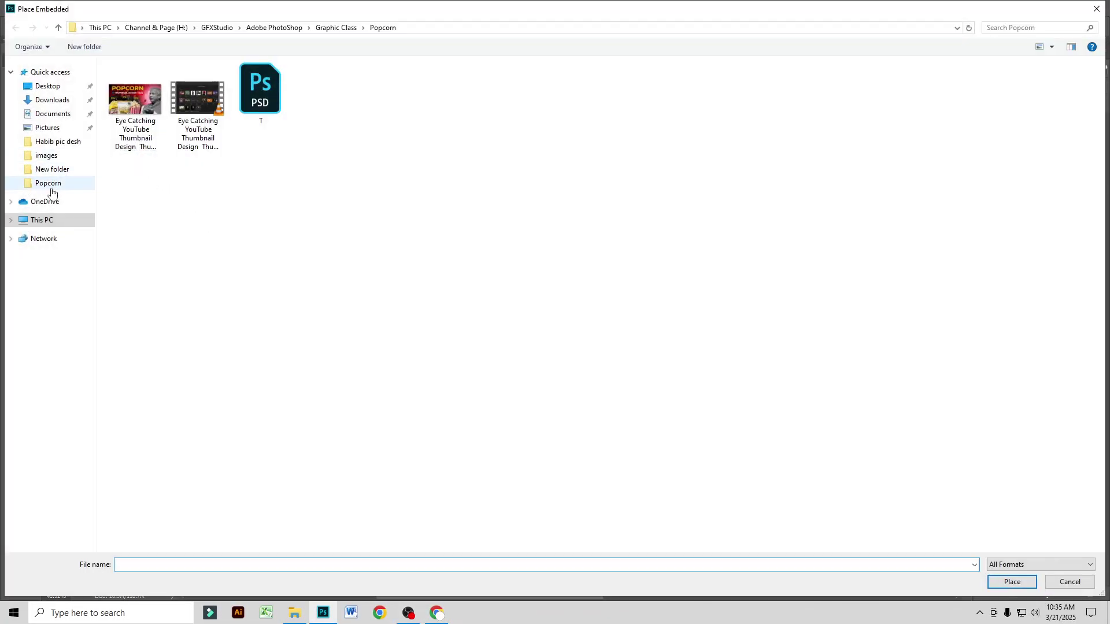
{"action": "left_click", "coordinate": [64, 224]}
{"action": "double_click", "coordinate": [799, 164]}
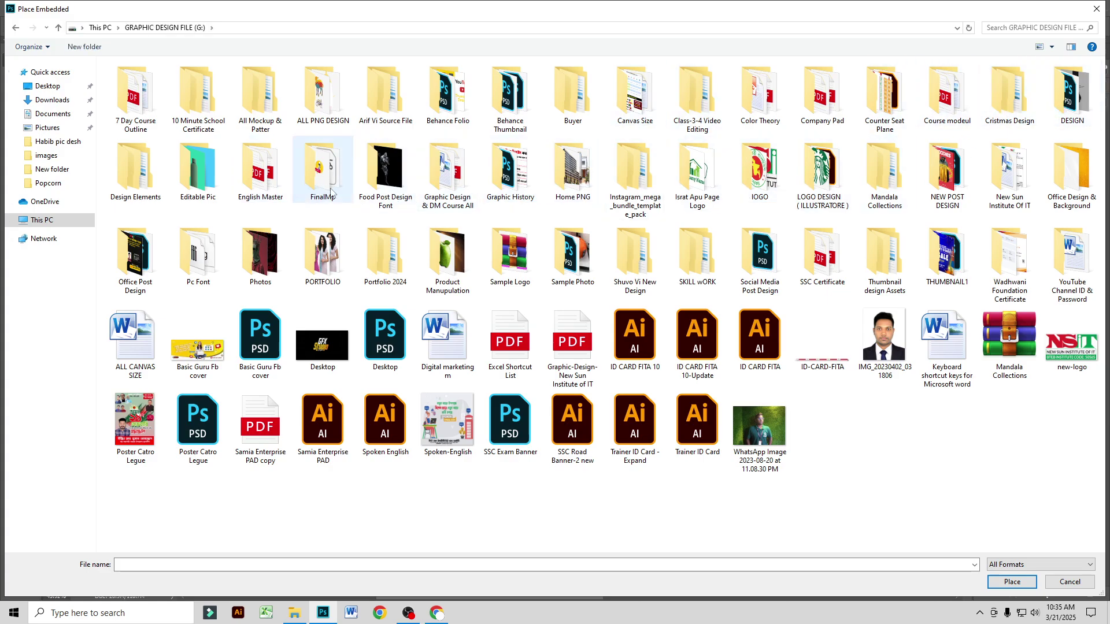
{"action": "double_click", "coordinate": [947, 171]}
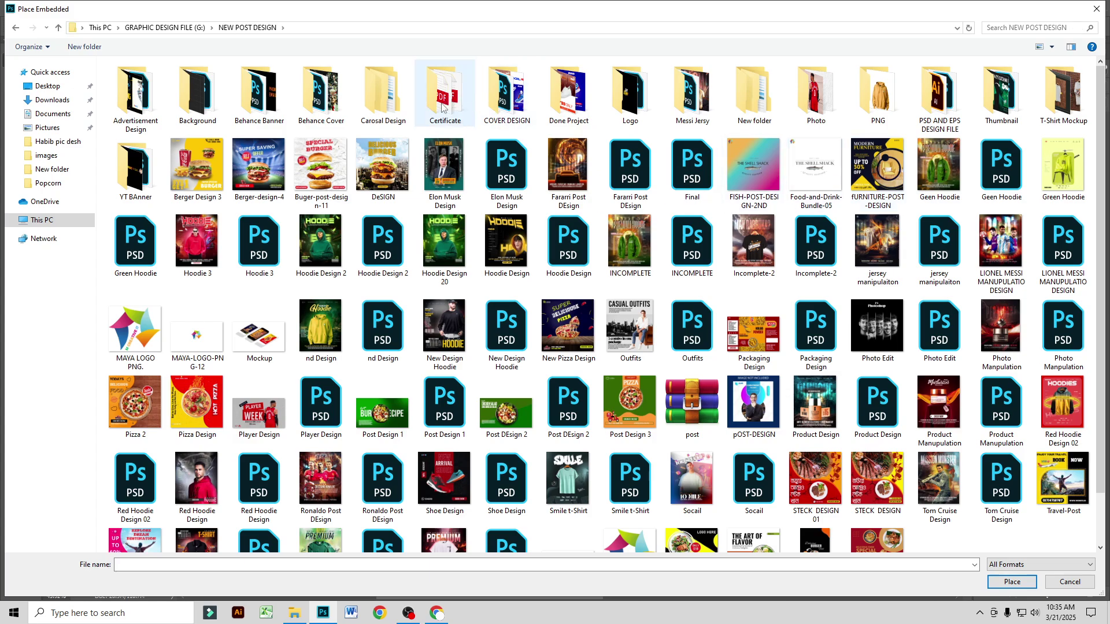
{"action": "double_click", "coordinate": [381, 98]}
{"action": "double_click", "coordinate": [347, 81]}
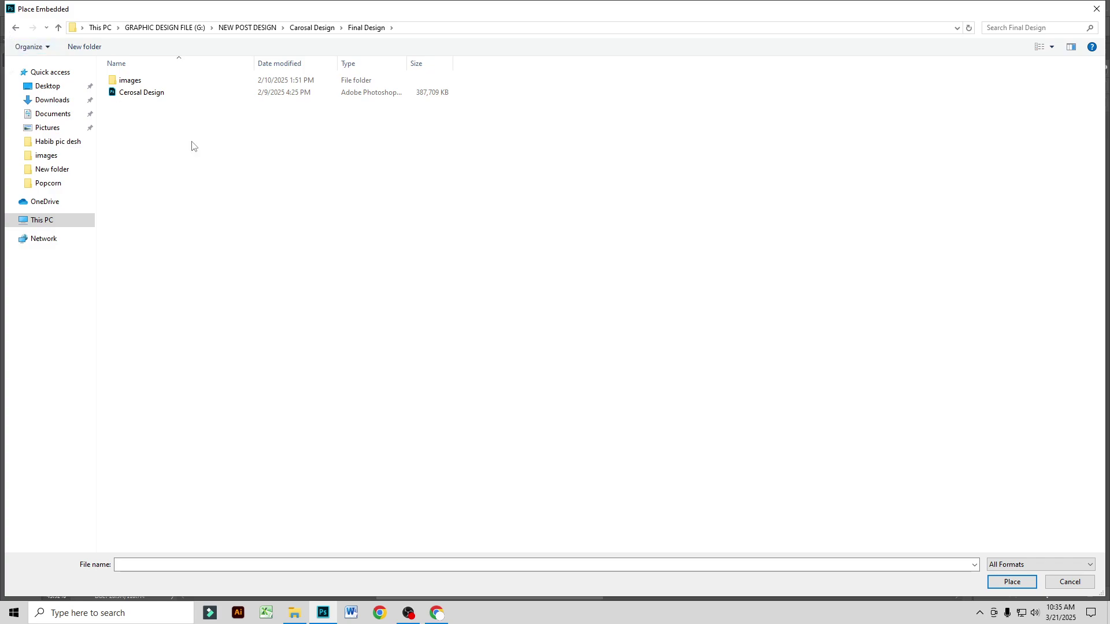
{"action": "right_click", "coordinate": [301, 198]}
{"action": "mouse_move", "coordinate": [335, 207]}
{"action": "left_click", "coordinate": [433, 204]}
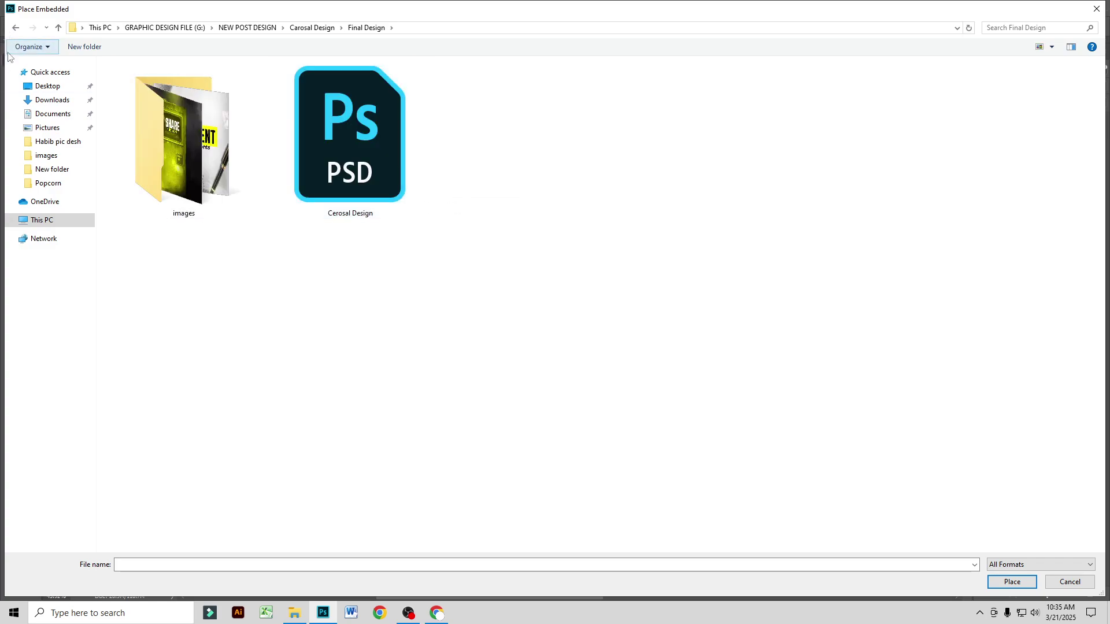
{"action": "left_click", "coordinate": [16, 27]}
Step: Show the folders as extra large icons and place Burst_009 from the Instagram Carousel Assets folder
{"action": "right_click", "coordinate": [301, 207]}
{"action": "mouse_move", "coordinate": [325, 212]}
{"action": "left_click", "coordinate": [450, 213]}
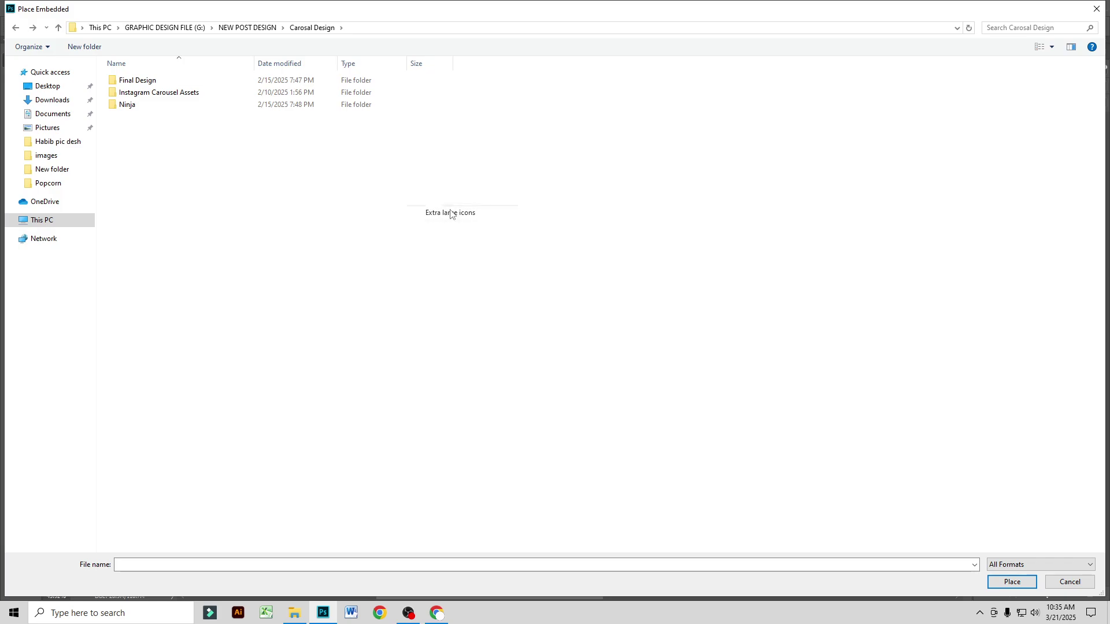
{"action": "double_click", "coordinate": [393, 174]}
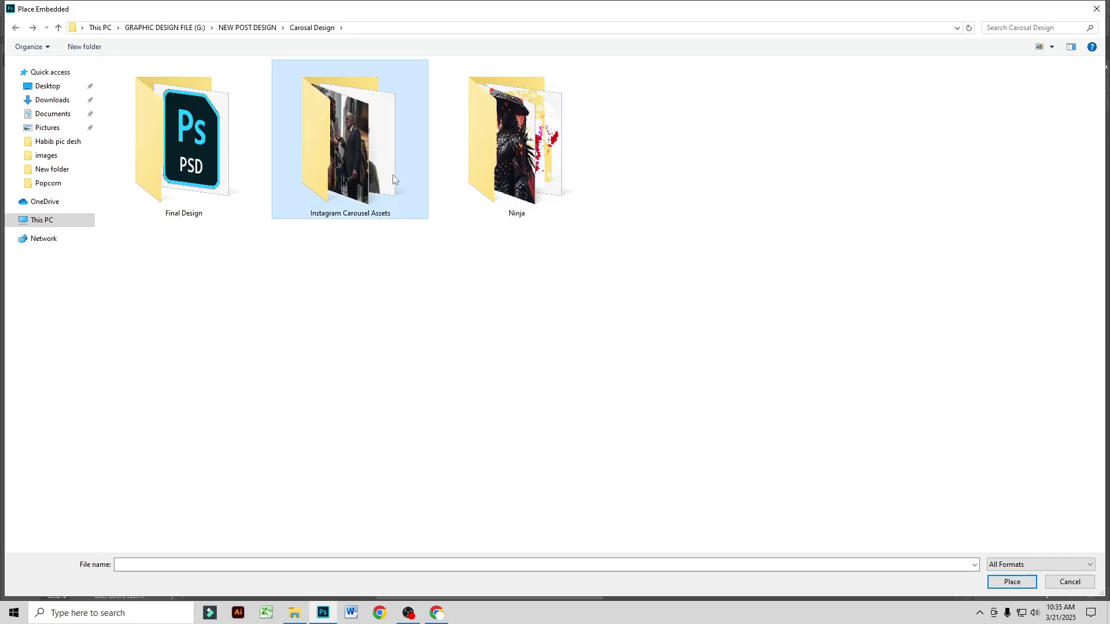
{"action": "double_click", "coordinate": [409, 111]}
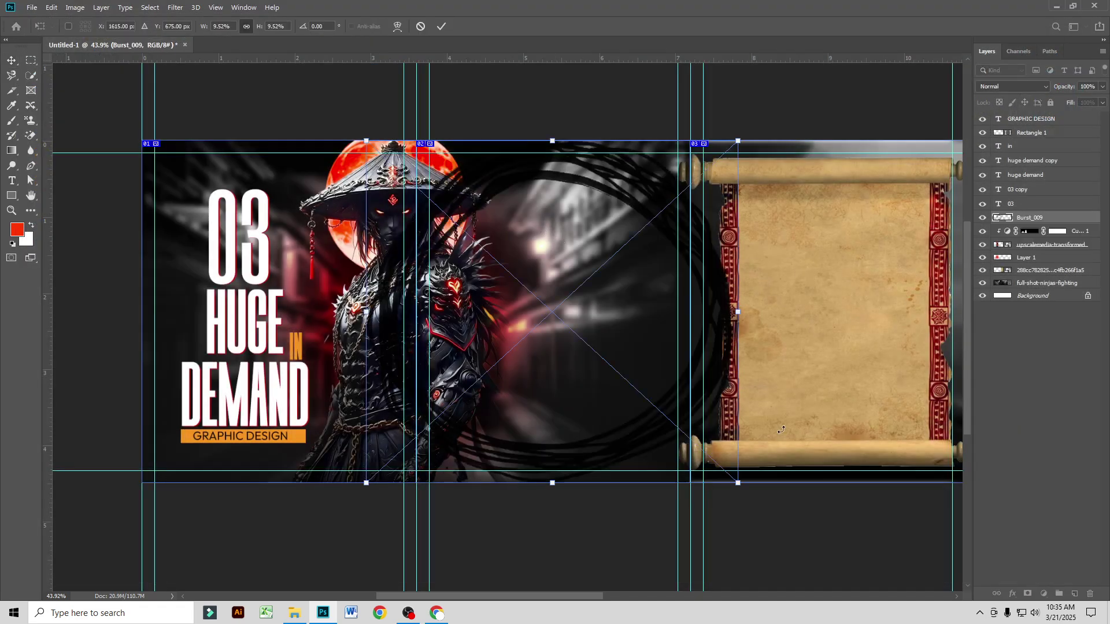
Step: Shrink the Burst_009 circle to about 1.84%, raise it above all layers, and position it in the upper part of panel 02
{"action": "left_click_drag", "start_coordinate": [739, 482], "coordinate": [508, 271]}
{"action": "left_click_drag", "start_coordinate": [1038, 216], "coordinate": [1034, 118]}
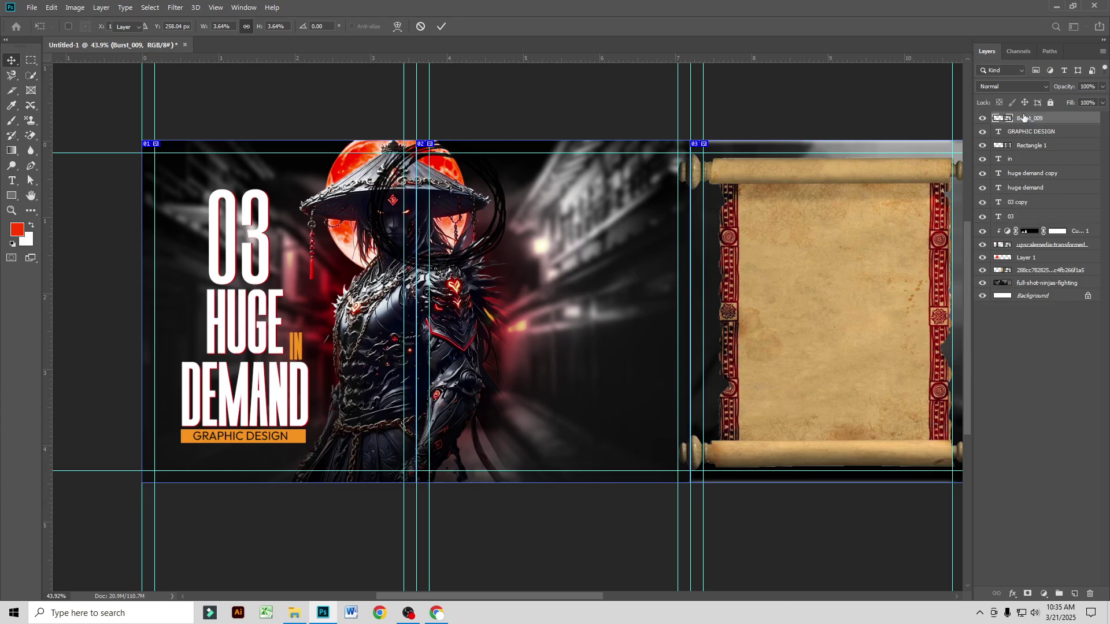
{"action": "left_click_drag", "start_coordinate": [492, 244], "coordinate": [598, 230]}
{"action": "key", "text": "ctrl+t"}
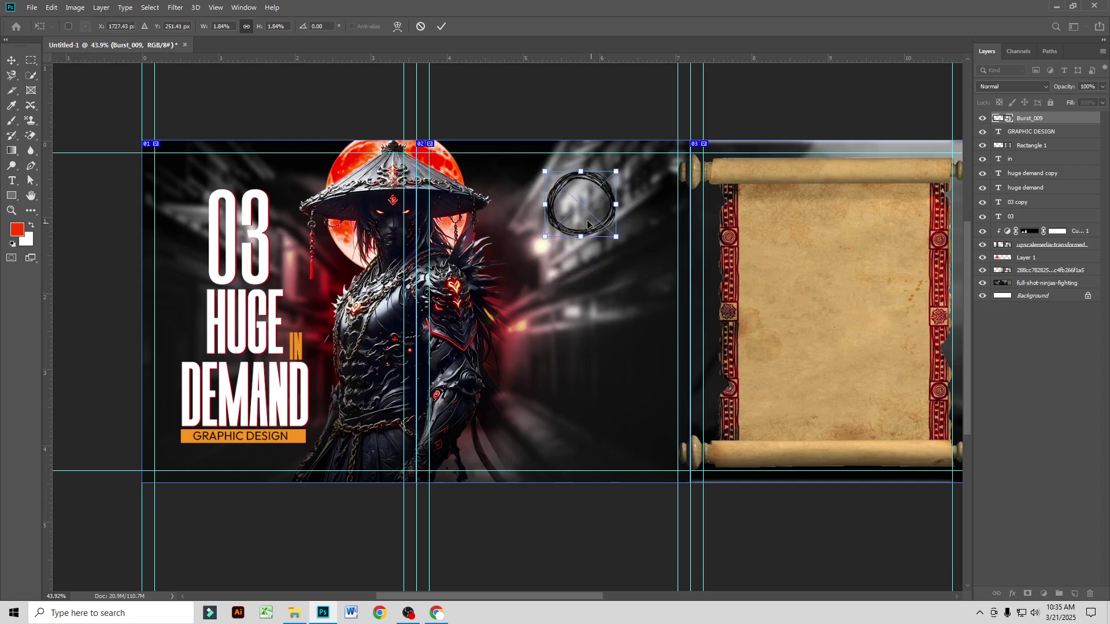
{"action": "key", "text": "Return"}
Step: Add a Color Overlay to the Burst_009 circle and set its color to bright yellow #ffde00
{"action": "left_click", "coordinate": [1012, 593]}
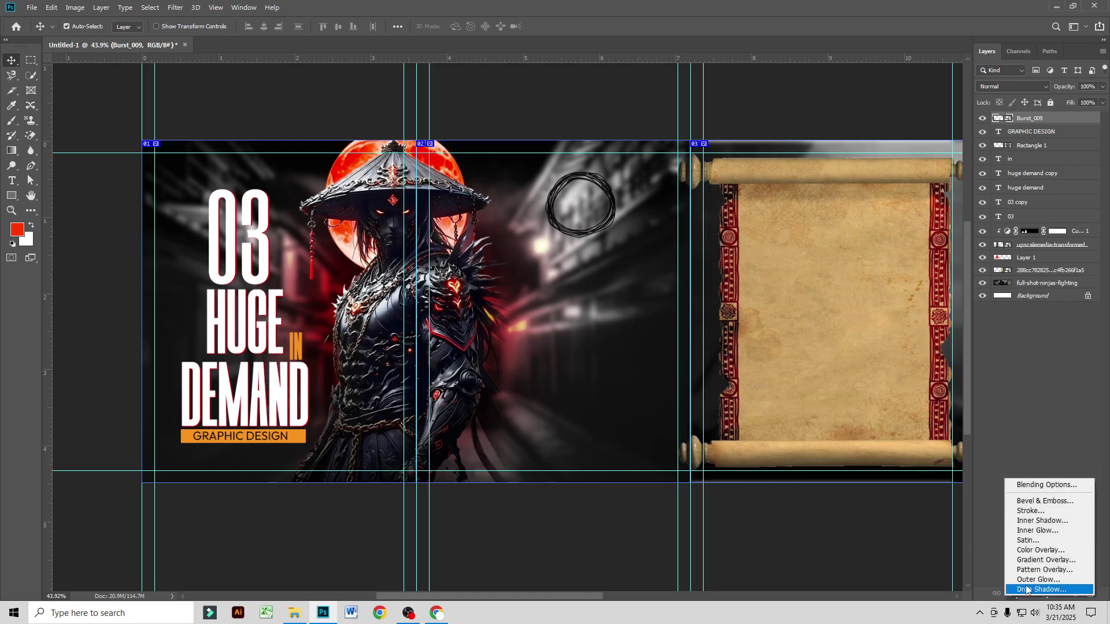
{"action": "left_click", "coordinate": [1038, 550]}
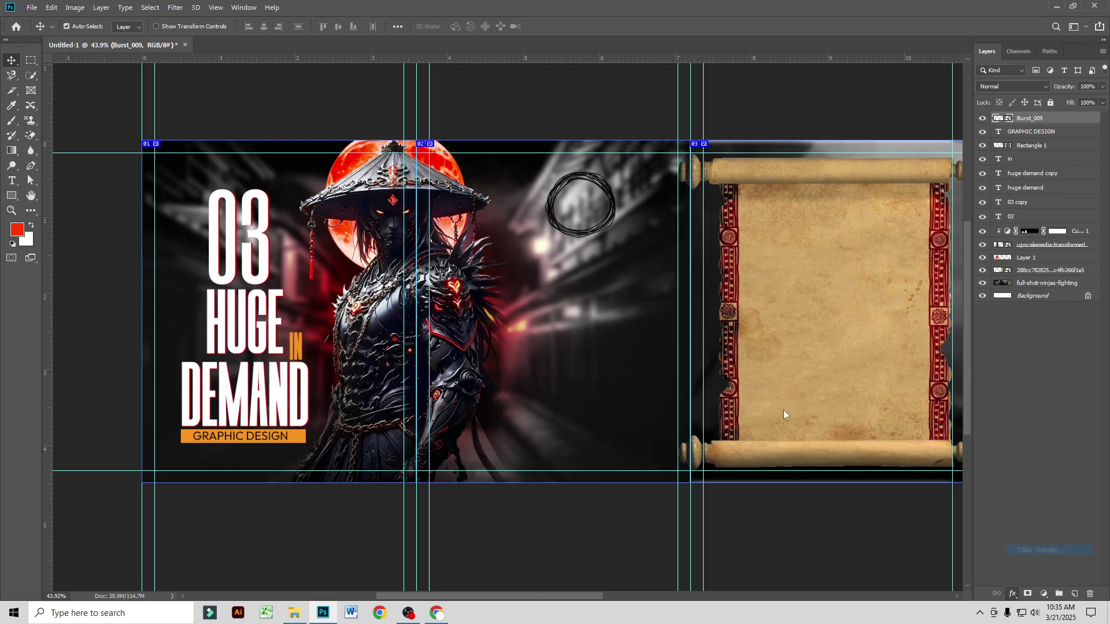
{"action": "left_click", "coordinate": [900, 245]}
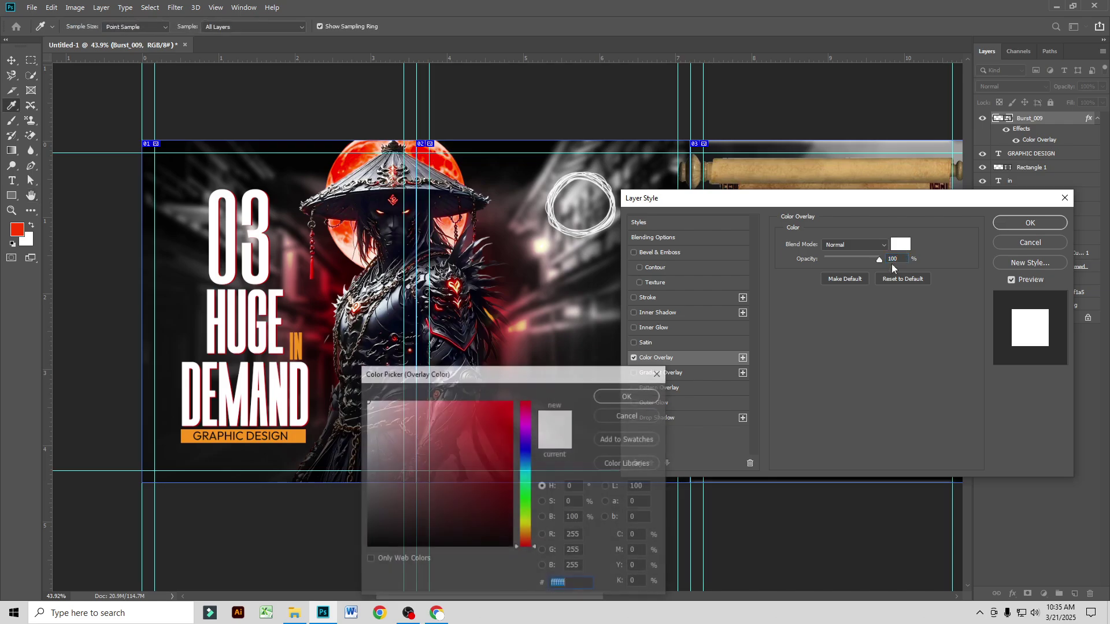
{"action": "left_click", "coordinate": [527, 526]}
{"action": "left_click_drag", "start_coordinate": [494, 483], "coordinate": [513, 400]}
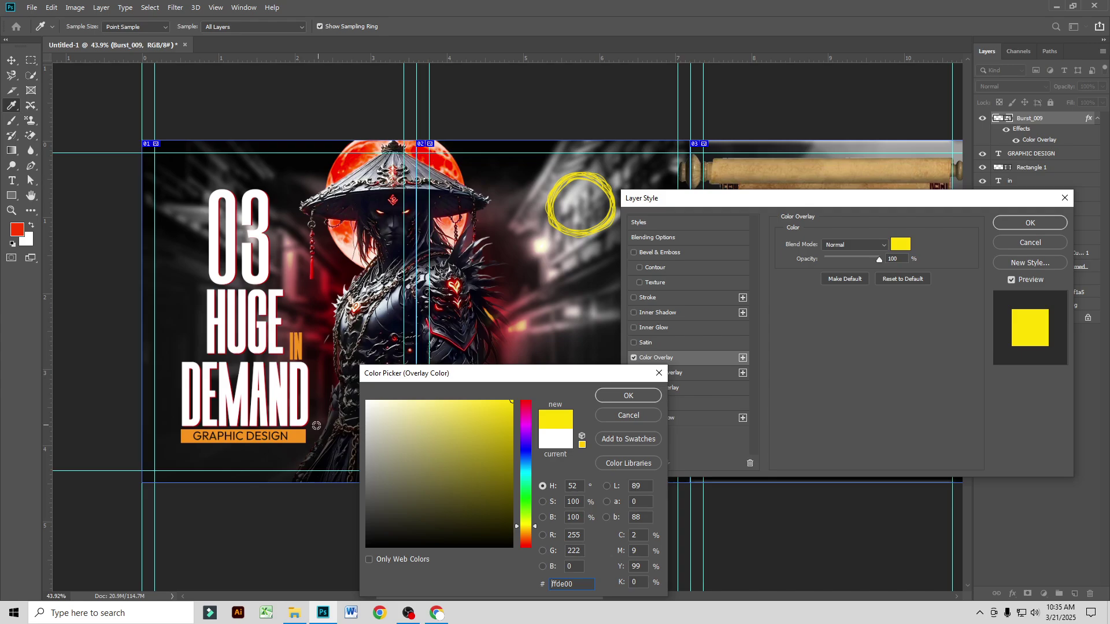
Step: Adjust the circle's overlay color to yellow #efd003, copy the hex code, and apply the layer style
{"action": "left_click", "coordinate": [297, 436]}
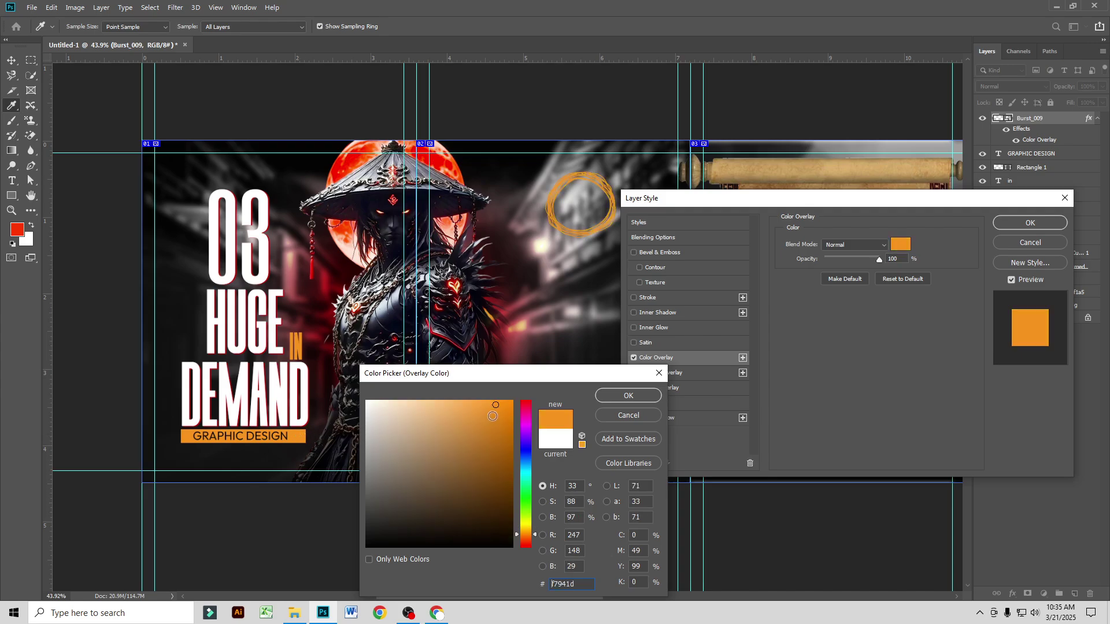
{"action": "left_click_drag", "start_coordinate": [495, 417], "coordinate": [511, 409]}
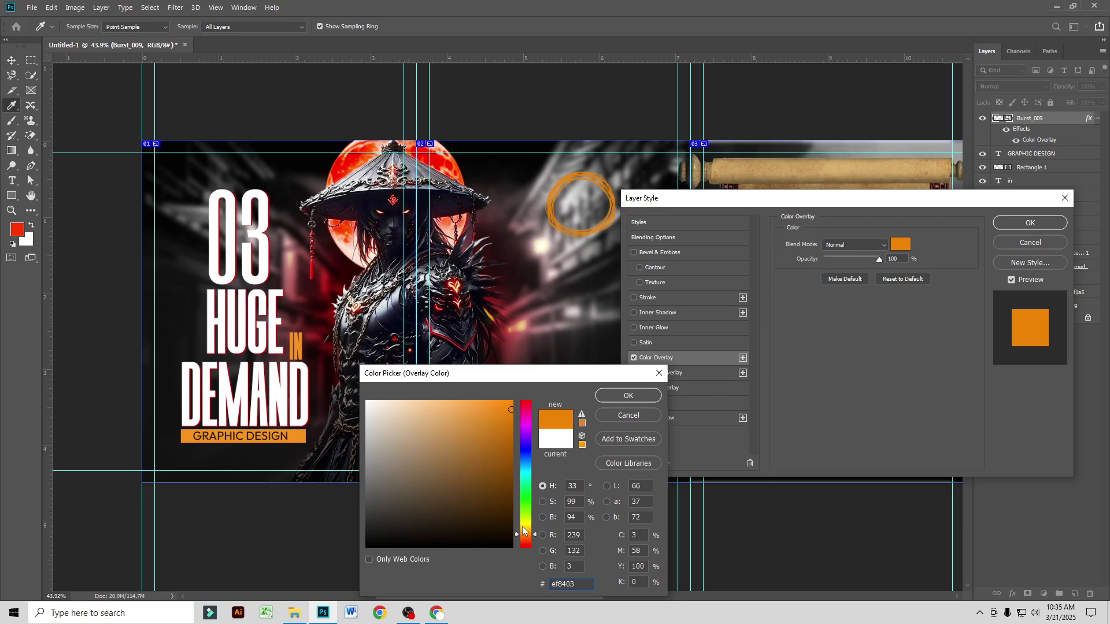
{"action": "left_click", "coordinate": [523, 526]}
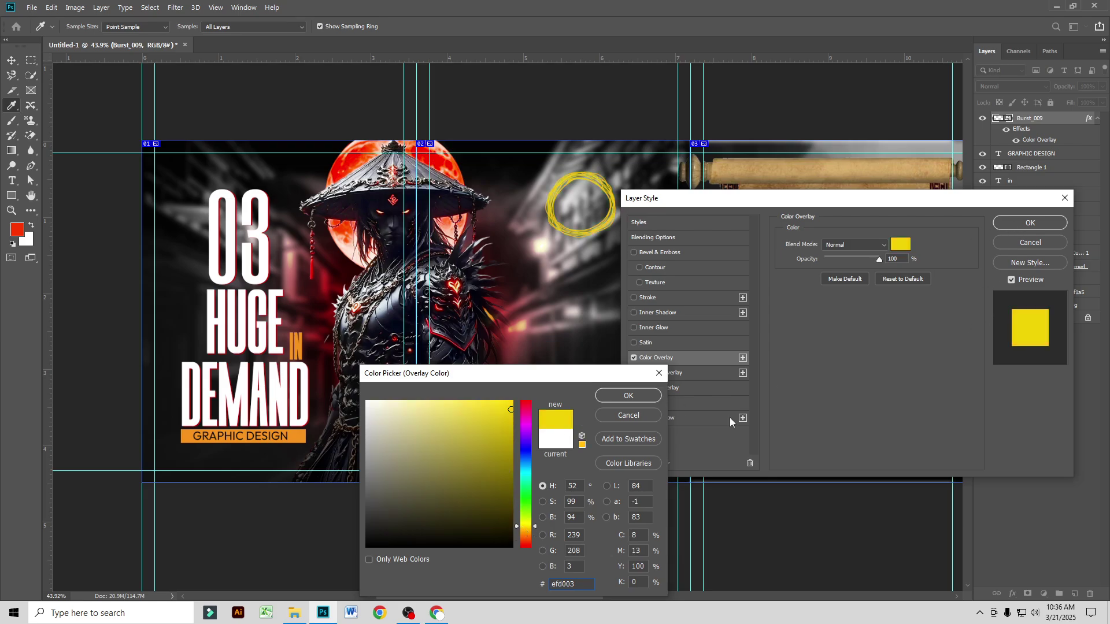
{"action": "left_click_drag", "start_coordinate": [575, 585], "coordinate": [500, 586]}
{"action": "key", "text": "ctrl+c"}
{"action": "left_click", "coordinate": [628, 395]}
{"action": "left_click", "coordinate": [1029, 222]}
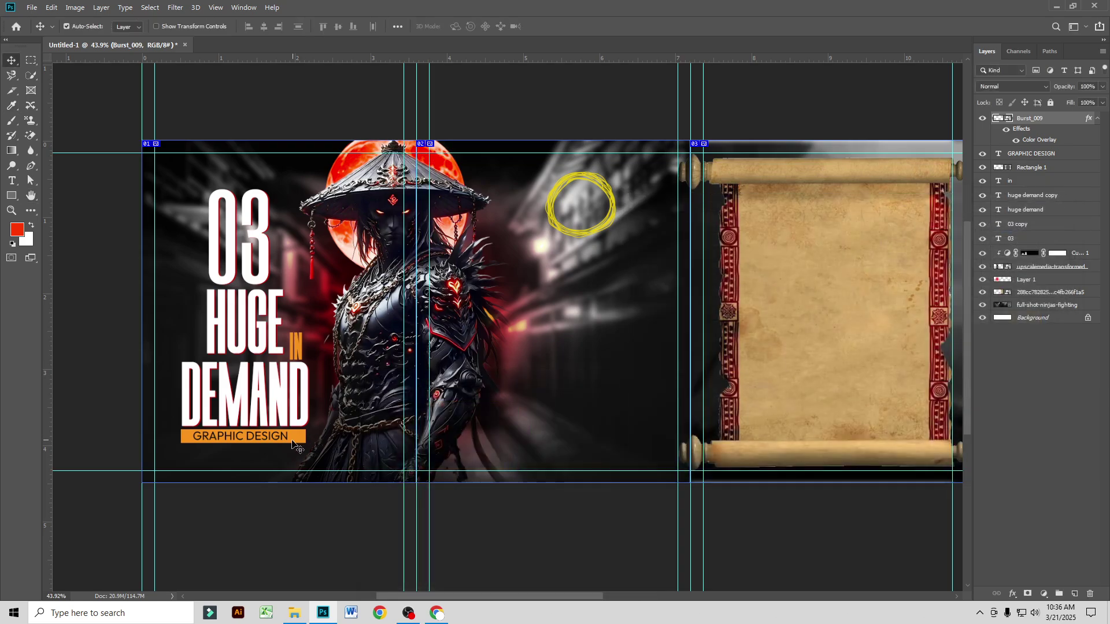
Step: Recolor the rectangle behind "GRAPHIC DESIGN" with the copied yellow #efd003
{"action": "left_click", "coordinate": [1032, 167]}
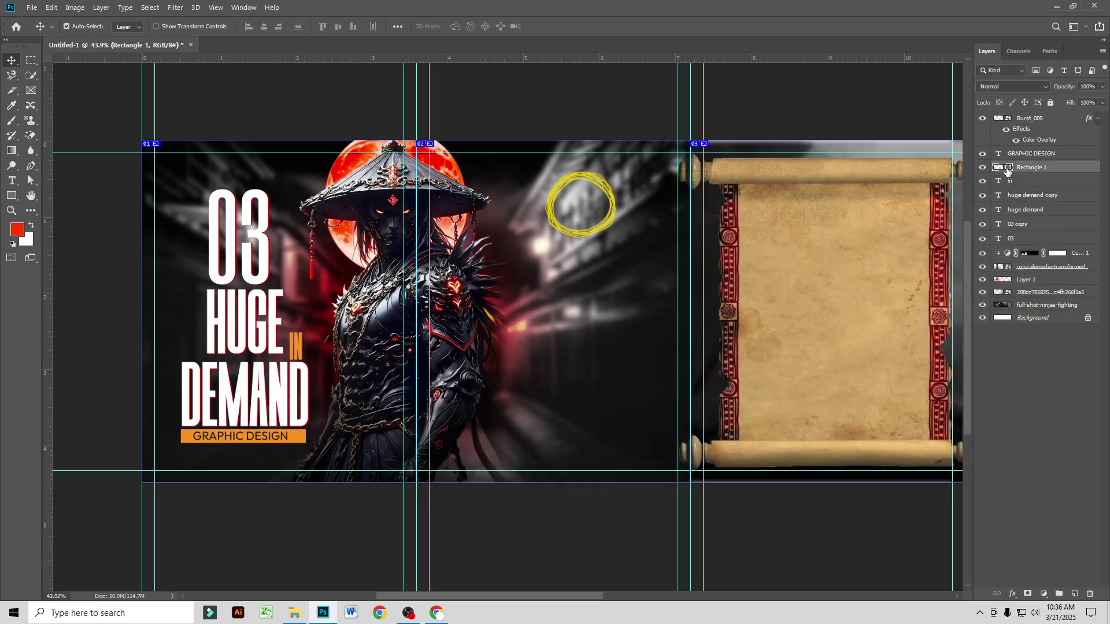
{"action": "double_click", "coordinate": [1006, 168]}
{"action": "key", "text": "ctrl+v"}
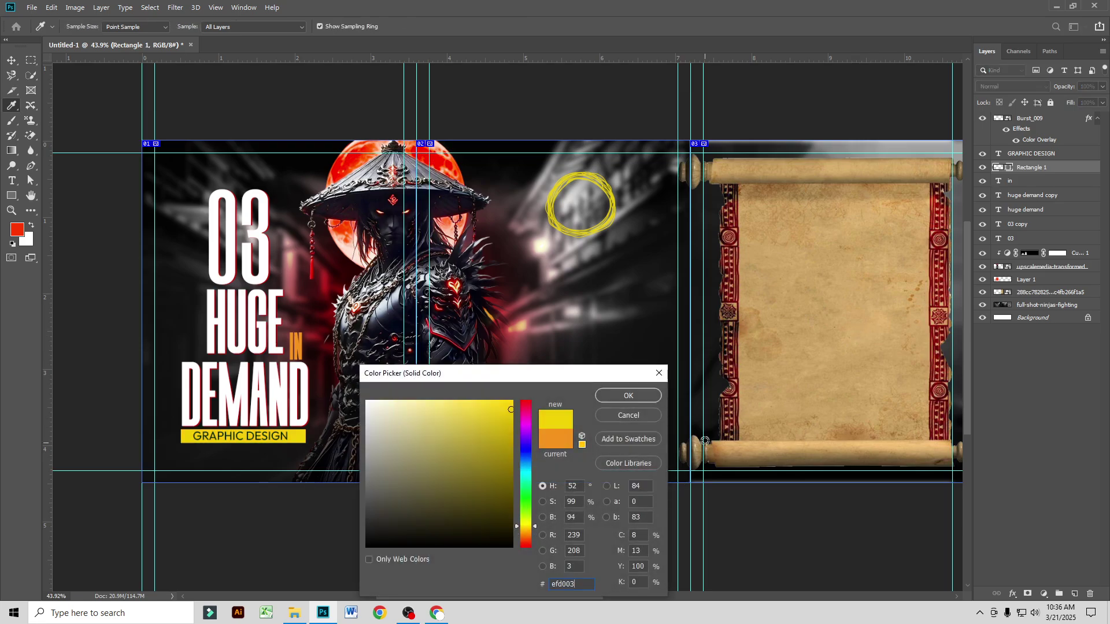
{"action": "left_click", "coordinate": [635, 395]}
Step: Select the orange "IN" text layer in the headline
{"action": "key", "text": "t"}
{"action": "left_click", "coordinate": [294, 339], "text": "ctrl"}
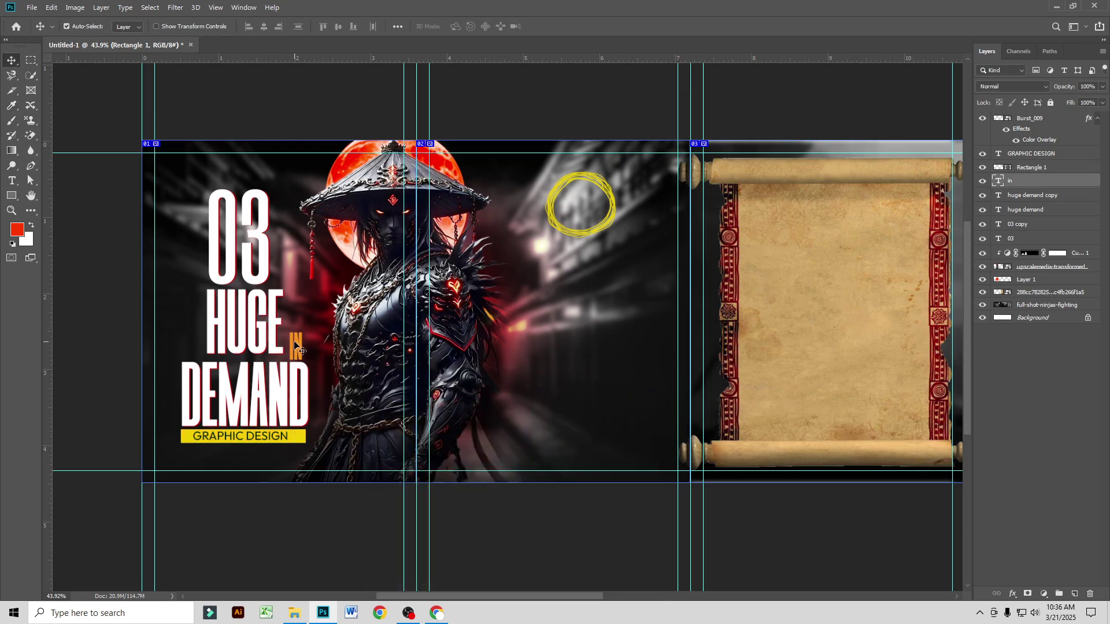
Step: Recolor the word "IN" in the title to the copied yellow color code
{"action": "double_click", "coordinate": [295, 339]}
{"action": "left_click", "coordinate": [463, 26]}
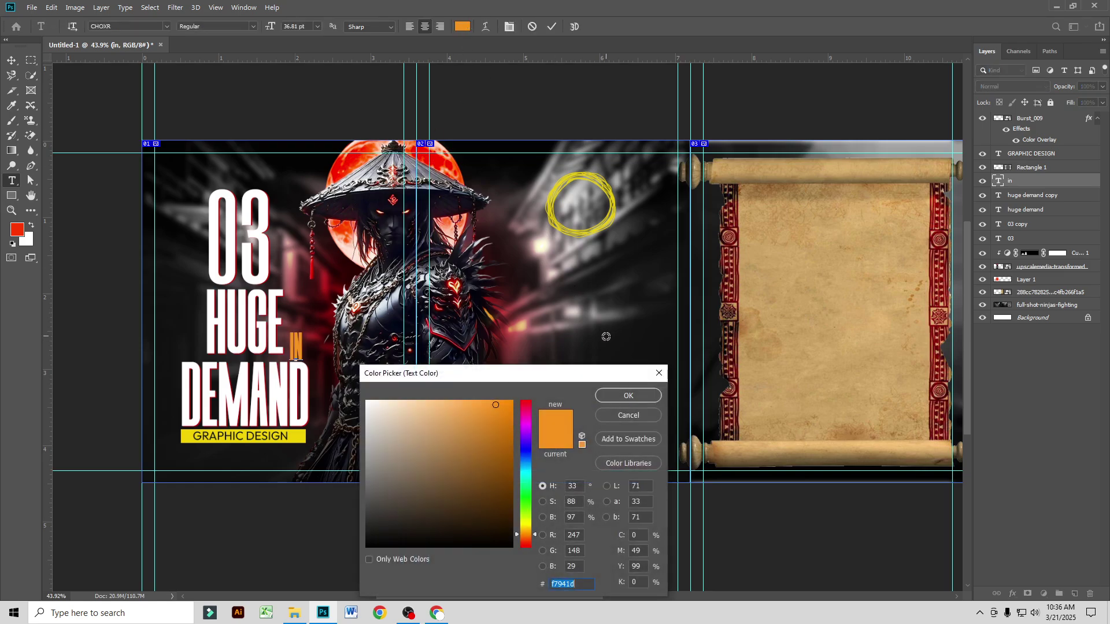
{"action": "key", "text": "ctrl+v"}
{"action": "left_click", "coordinate": [644, 399]}
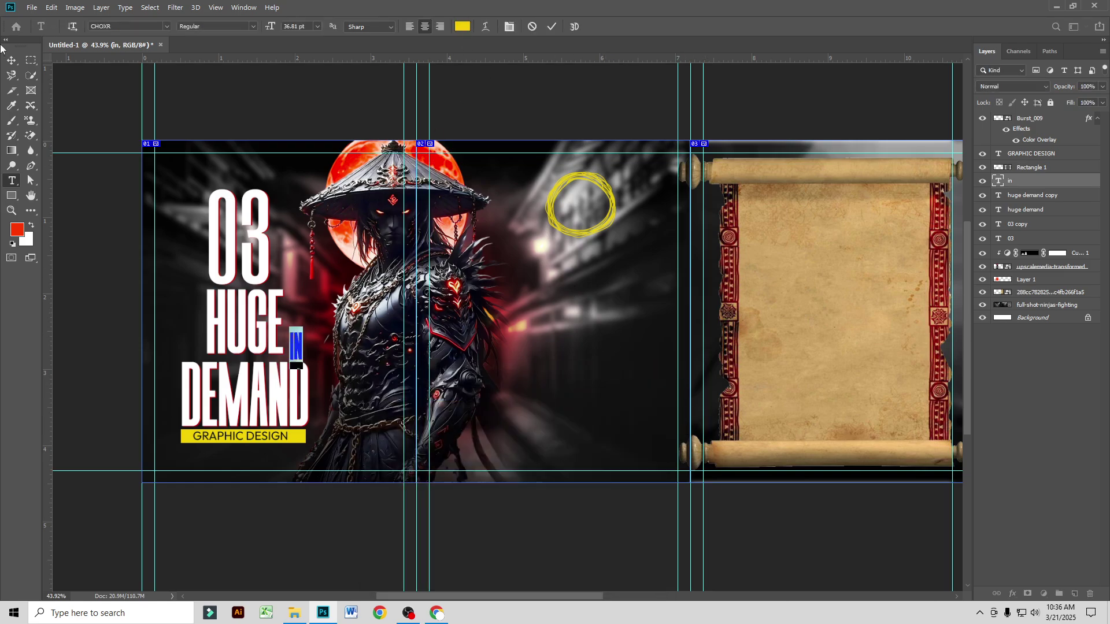
{"action": "left_click", "coordinate": [11, 60]}
Step: Add the text "1" below the yellow scribbled circle and set its font to Brush Script MT
{"action": "scroll", "coordinate": [635, 295], "scroll_direction": "up", "scroll_amount": 2}
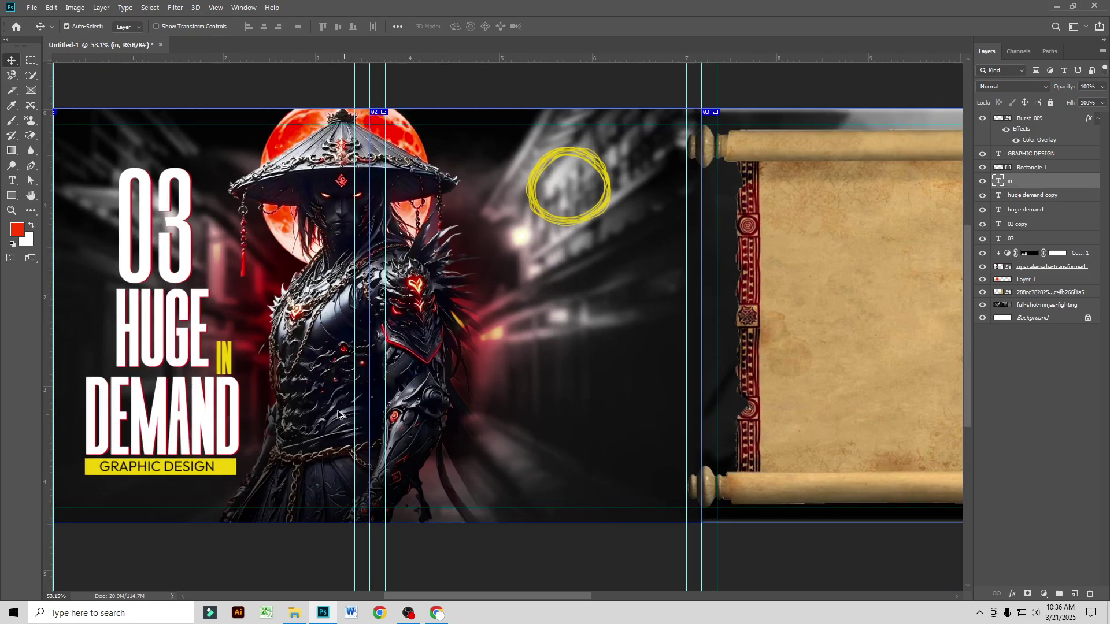
{"action": "left_click", "coordinate": [11, 180]}
{"action": "left_click", "coordinate": [566, 305]}
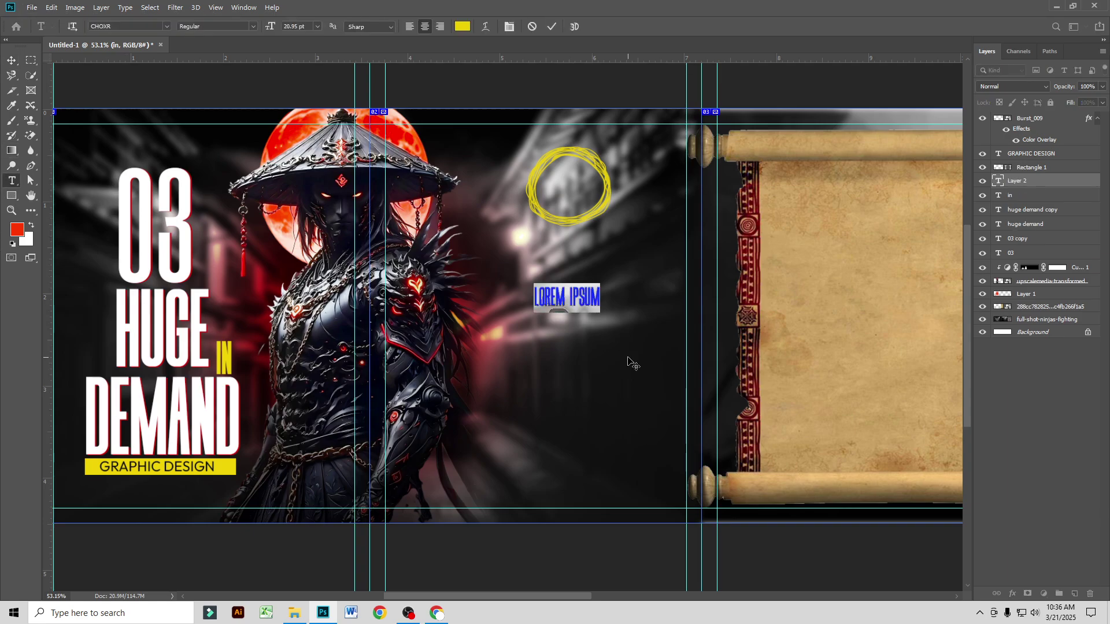
{"action": "key", "text": "BackSpace"}
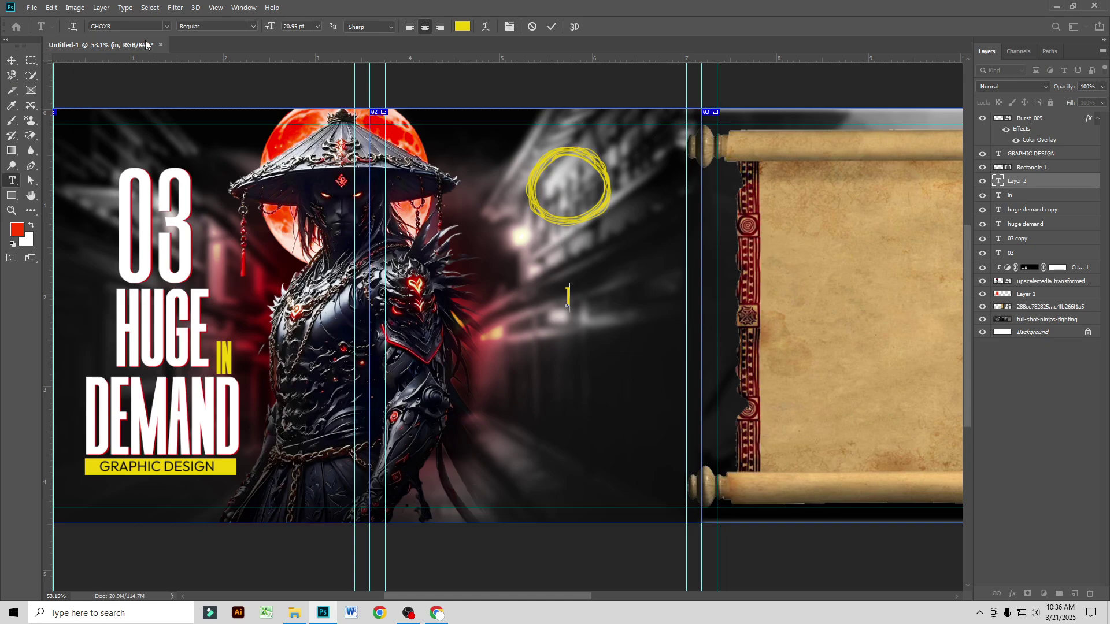
{"action": "key", "text": "ctrl+a"}
{"action": "left_click", "coordinate": [166, 30]}
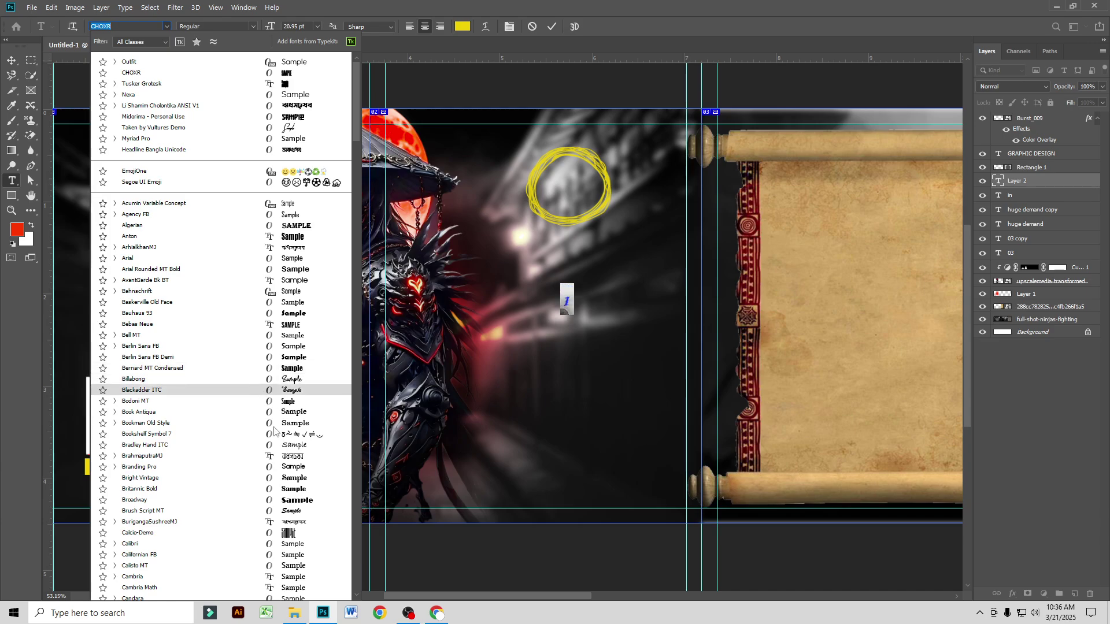
{"action": "left_click", "coordinate": [289, 510]}
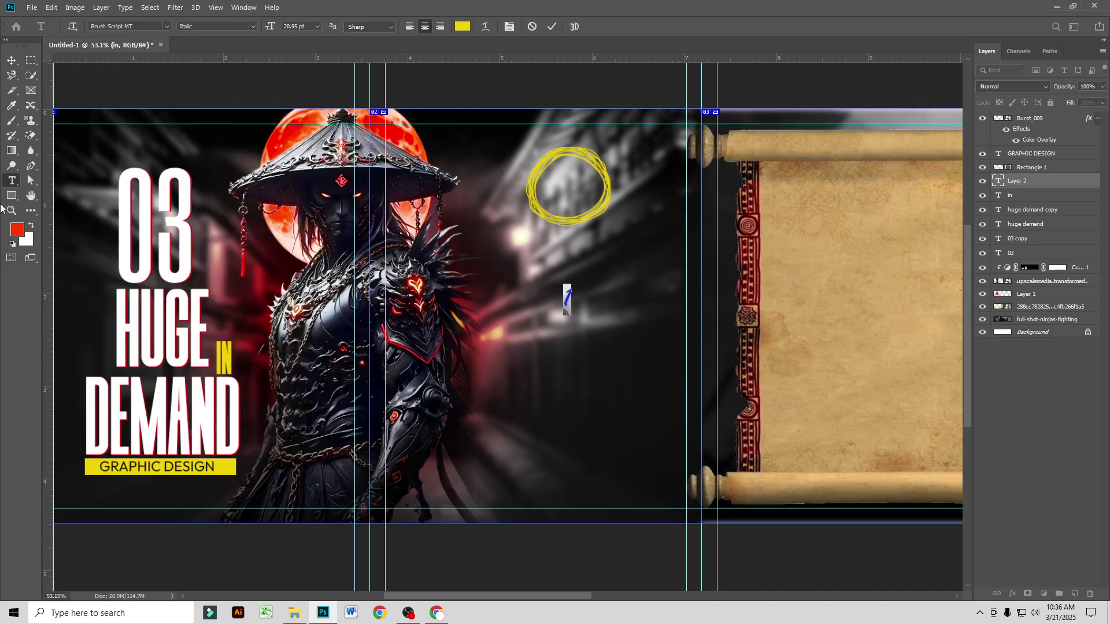
Step: Move the numeral 1 into the yellow scribbled circle and enlarge it to fit inside
{"action": "left_click", "coordinate": [9, 62]}
{"action": "key", "text": "ctrl+t"}
{"action": "left_click_drag", "start_coordinate": [571, 315], "coordinate": [577, 187]}
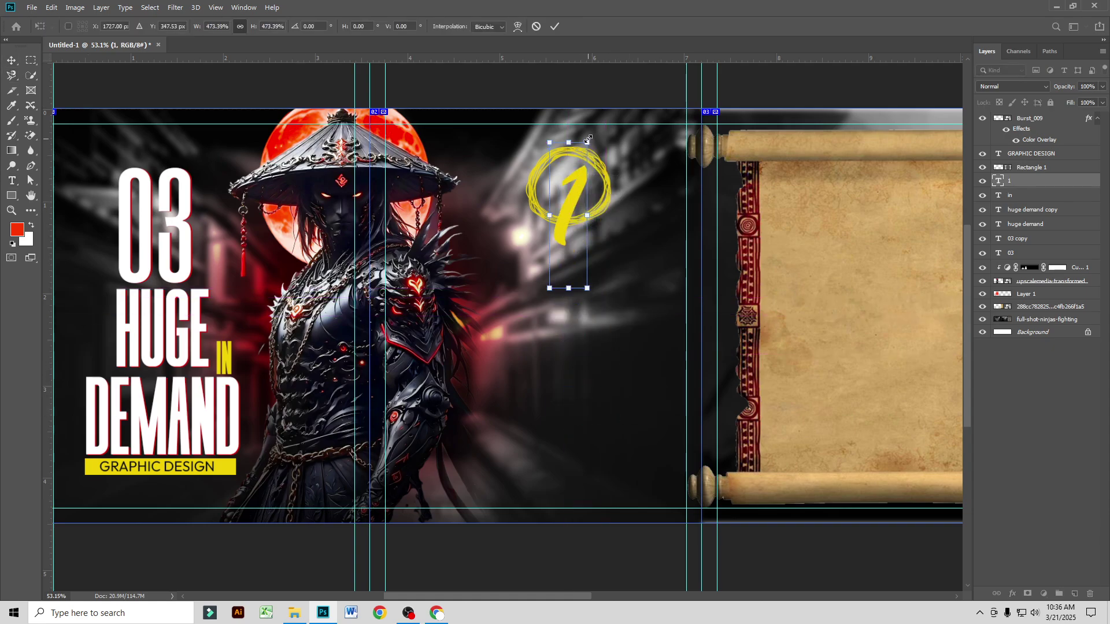
{"action": "left_click_drag", "start_coordinate": [587, 142], "coordinate": [576, 170]}
{"action": "key", "text": "Return"}
Step: Change the numeral 1's text color to white (ffffff)
{"action": "key", "text": "t"}
{"action": "double_click", "coordinate": [570, 182]}
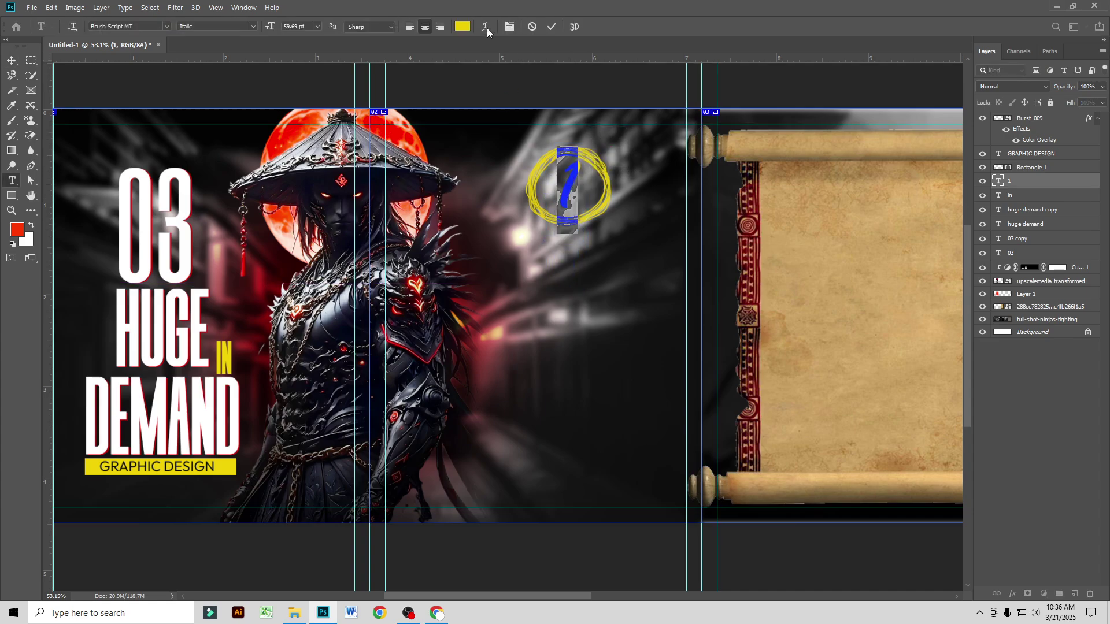
{"action": "left_click", "coordinate": [462, 26]}
{"action": "left_click", "coordinate": [287, 213]}
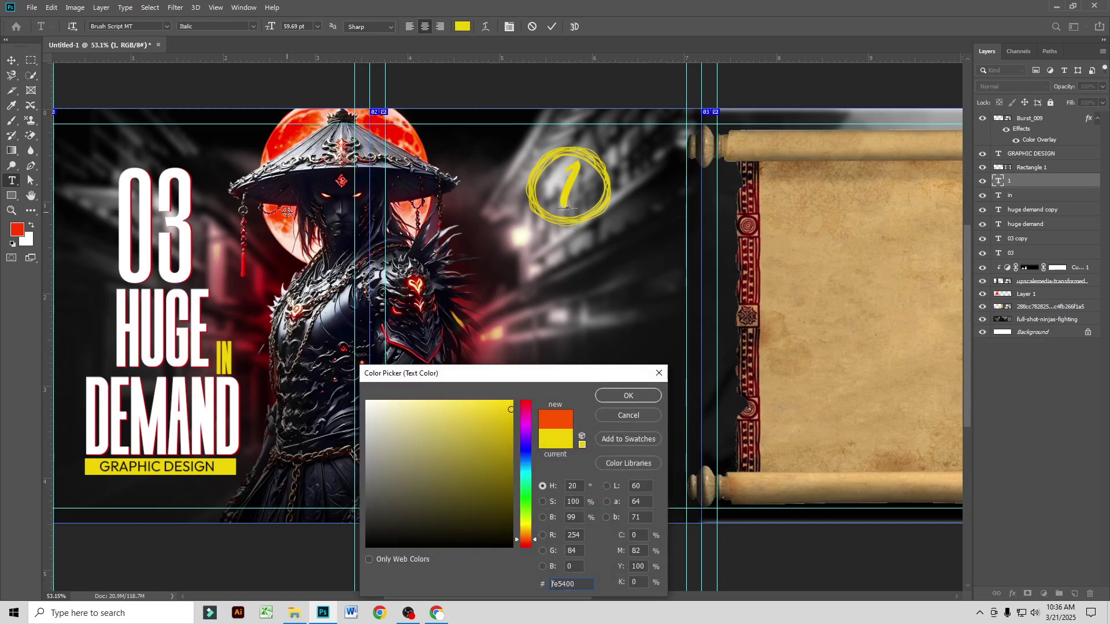
{"action": "left_click_drag", "start_coordinate": [486, 453], "coordinate": [366, 401]}
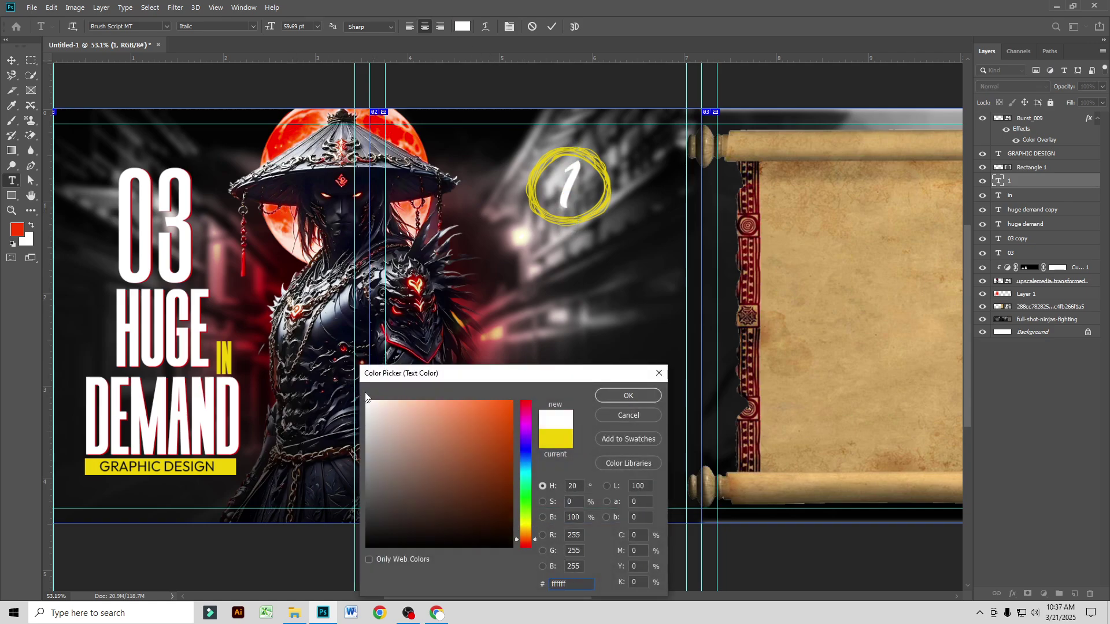
{"action": "left_click", "coordinate": [629, 396]}
{"action": "key", "text": "ctrl+Return"}
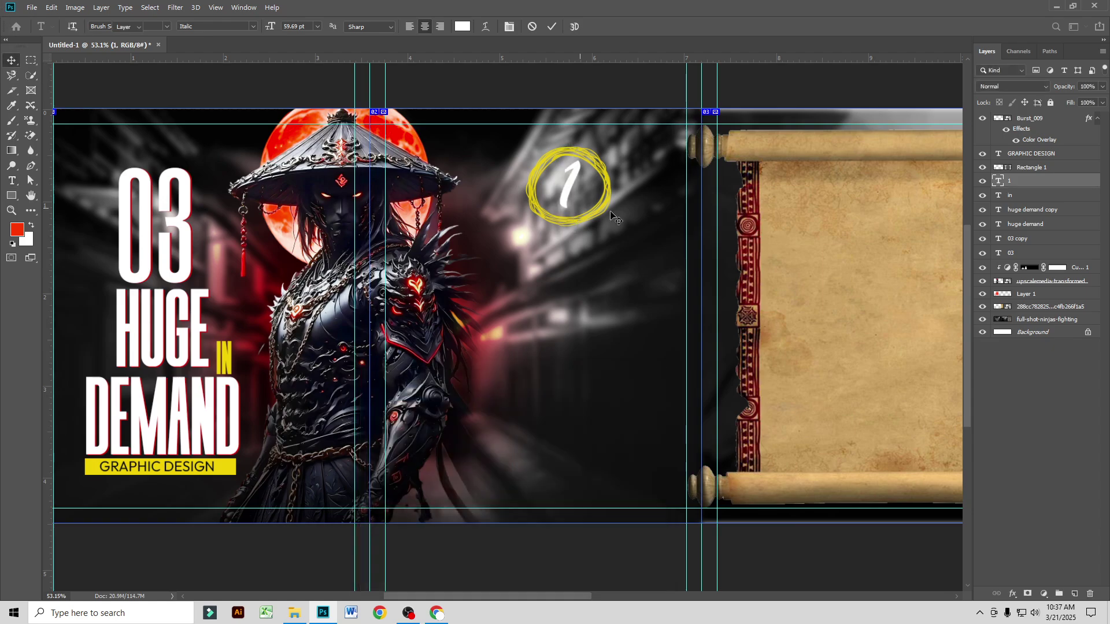
{"action": "key", "text": "v"}
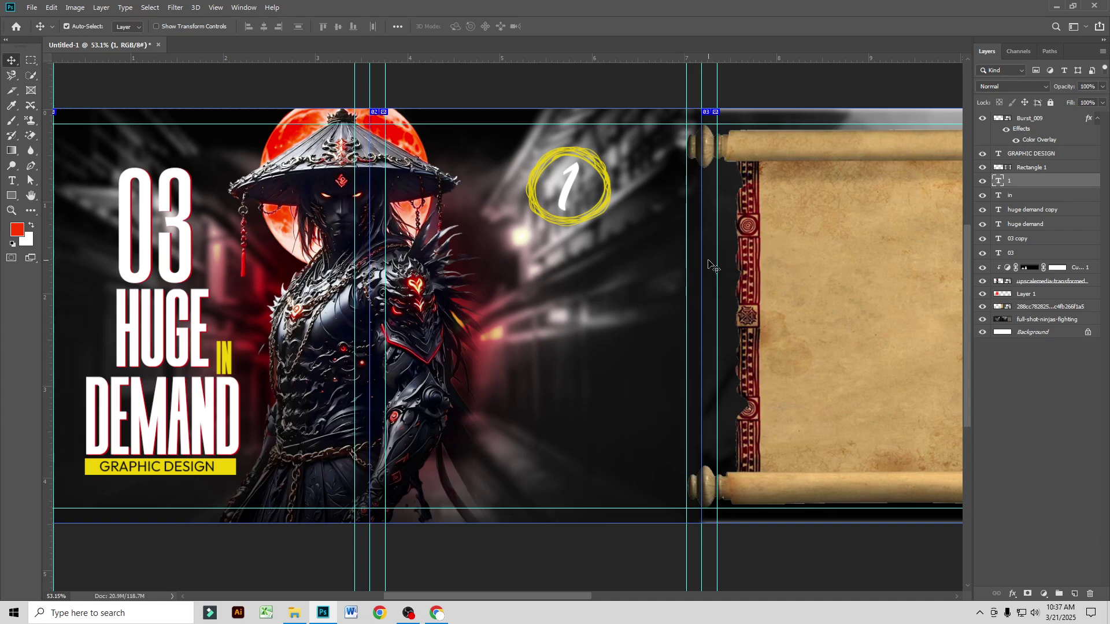
Step: Switch to the ChatGPT page in Chrome and copy the first list heading, "Branding and Identity Design:"
{"action": "left_click", "coordinate": [437, 613]}
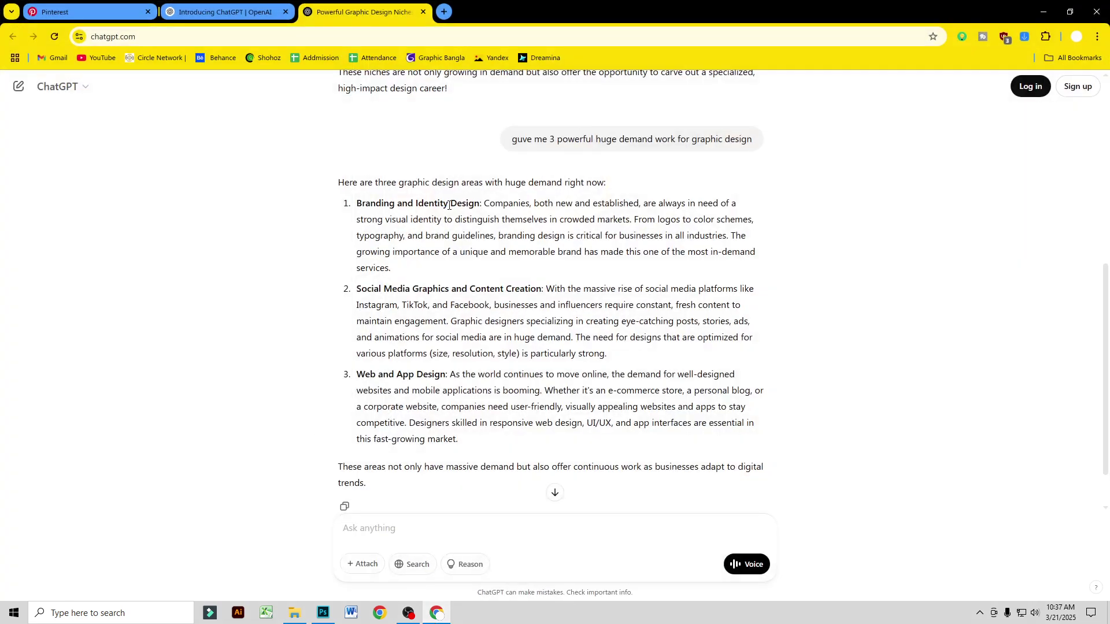
{"action": "left_click_drag", "start_coordinate": [482, 204], "coordinate": [359, 207]}
{"action": "key", "text": "ctrl+c"}
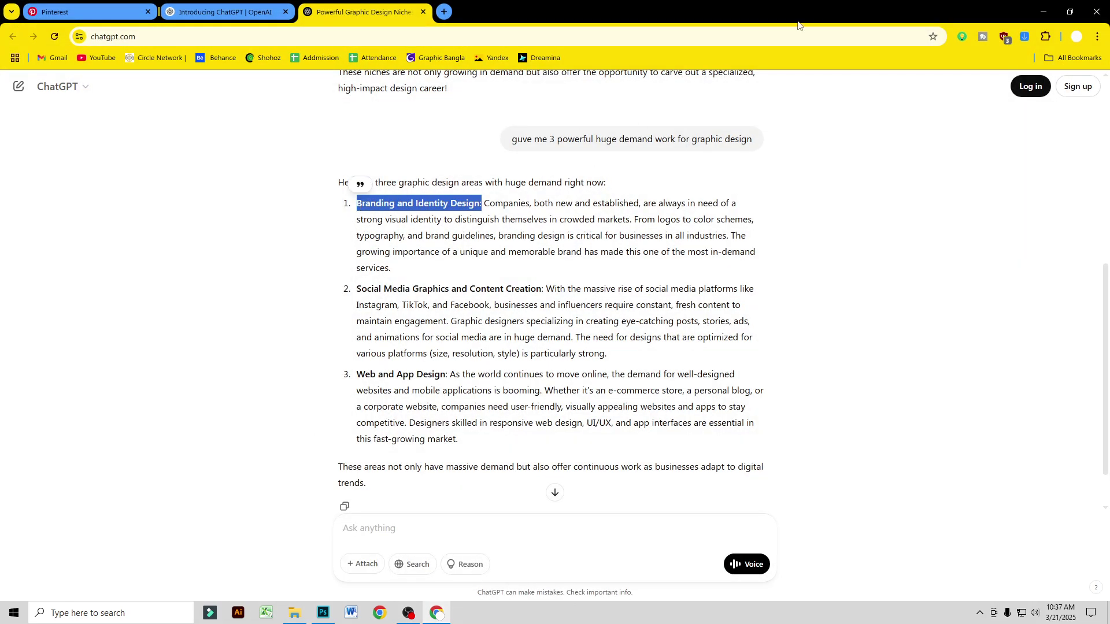
Step: Return to Photoshop, paste the copied heading as new text below the circled 1, and set its font to CHOXR
{"action": "left_click", "coordinate": [1044, 12]}
{"action": "scroll", "coordinate": [528, 296], "scroll_direction": "up", "scroll_amount": 2}
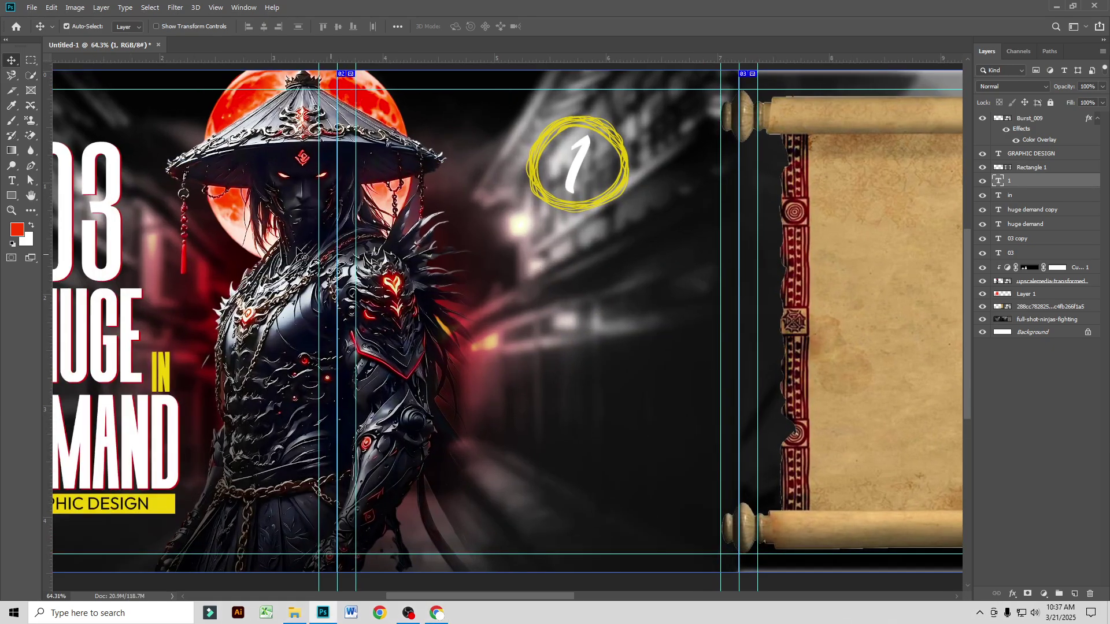
{"action": "left_click", "coordinate": [12, 181]}
{"action": "left_click", "coordinate": [523, 268]}
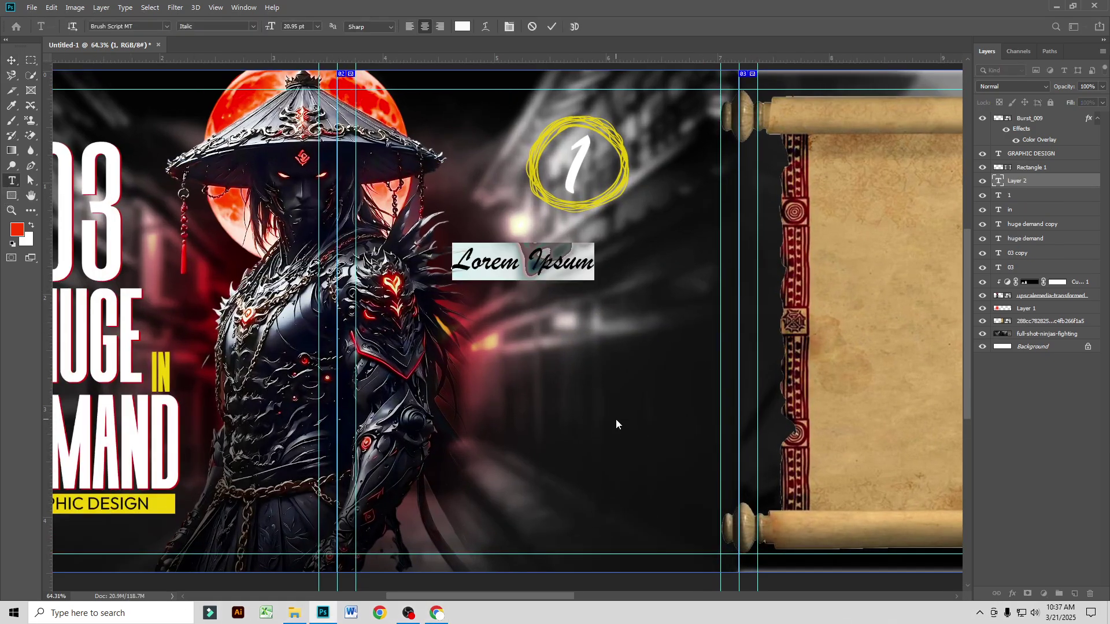
{"action": "key", "text": "ctrl+v"}
{"action": "key", "text": "ctrl+a"}
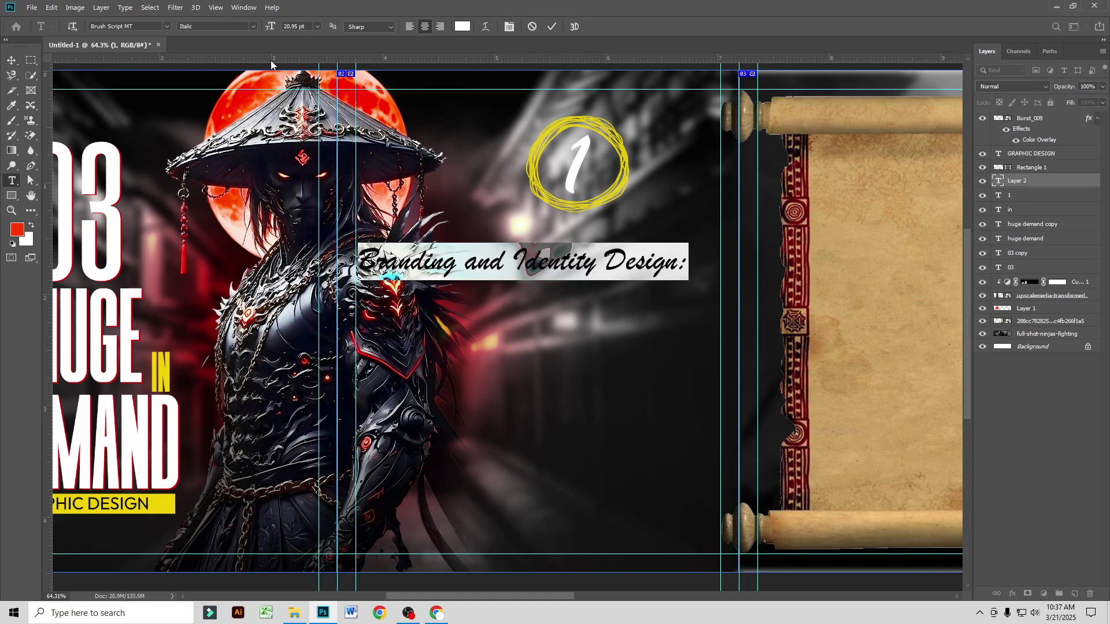
{"action": "left_click", "coordinate": [166, 26]}
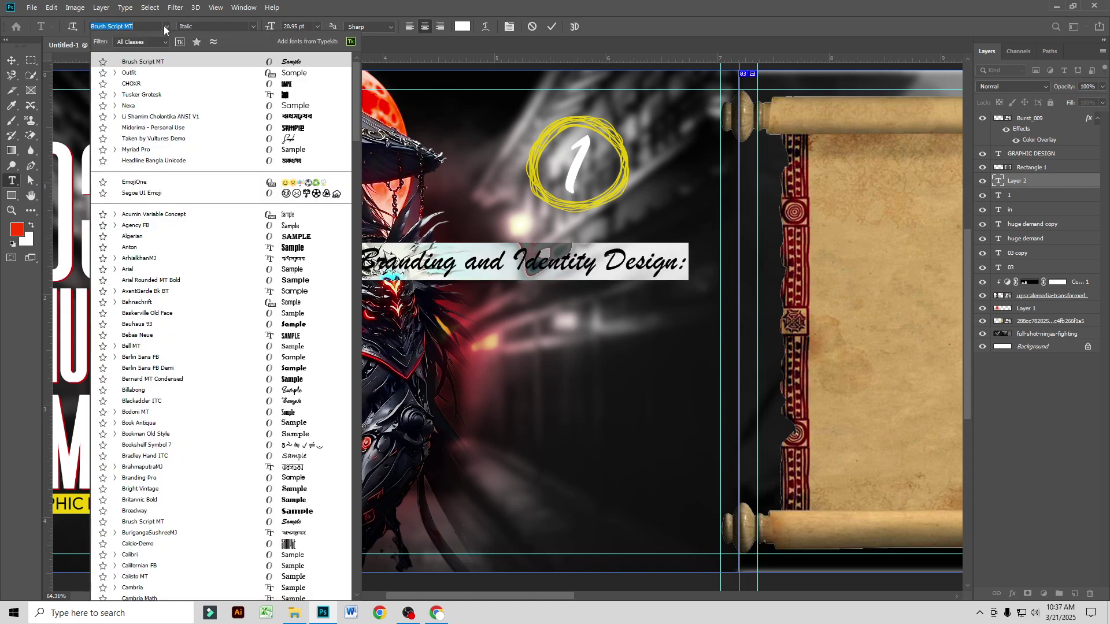
{"action": "left_click", "coordinate": [139, 82]}
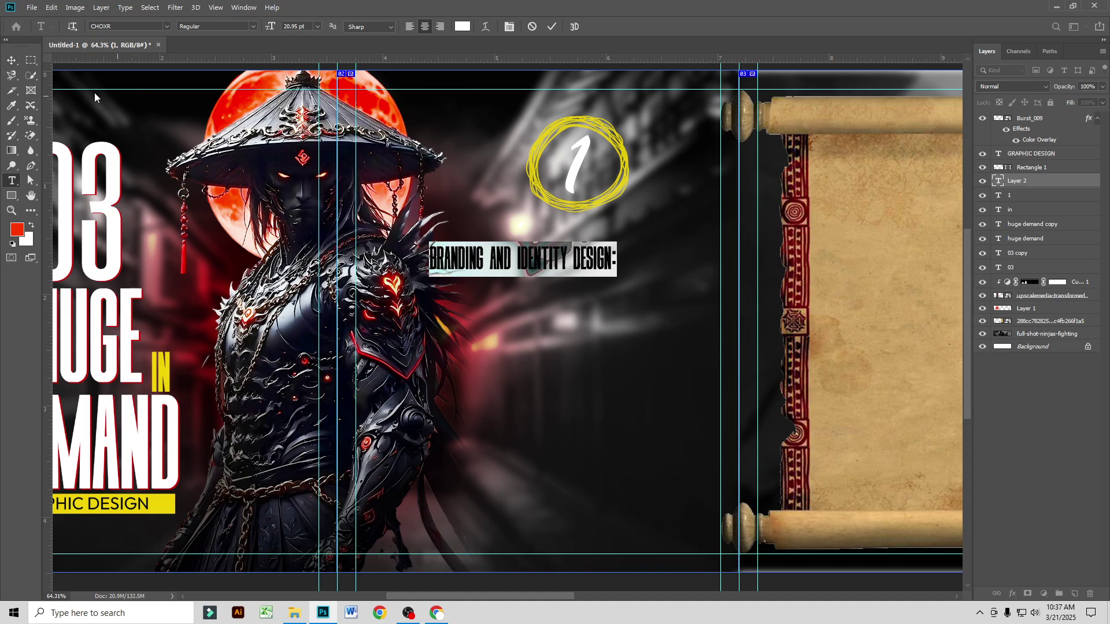
Step: Center the "Branding and Identity Design:" heading under the circled 1 against the page's right guide and scale it to about 129%
{"action": "left_click", "coordinate": [7, 62]}
{"action": "left_click_drag", "start_coordinate": [567, 264], "coordinate": [720, 236]}
{"action": "key", "text": "ctrl+t"}
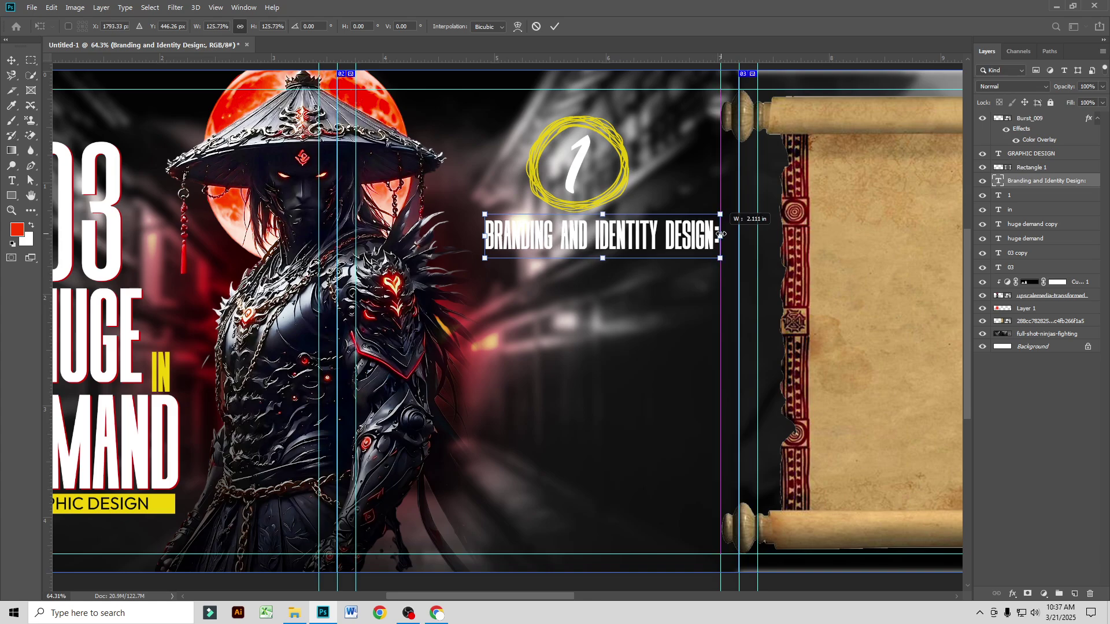
{"action": "left_click_drag", "start_coordinate": [487, 238], "coordinate": [481, 238]}
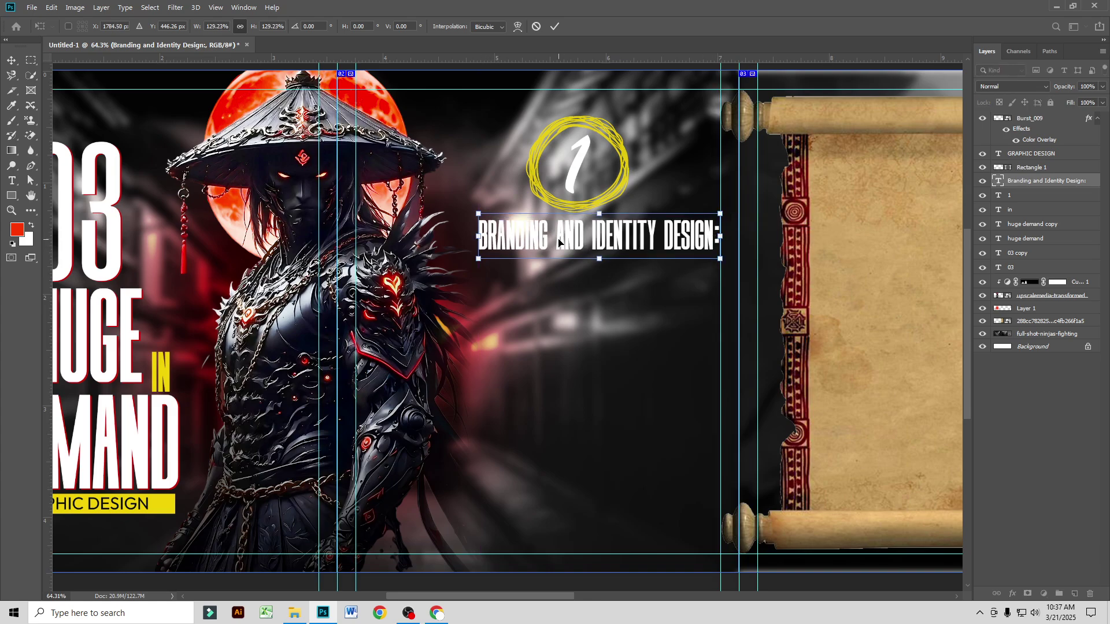
{"action": "key", "text": "Return"}
Step: Widen the branding heading leftward from the right guide, scaling it proportionally to about 110%
{"action": "scroll", "coordinate": [576, 258], "scroll_direction": "down", "scroll_amount": 2}
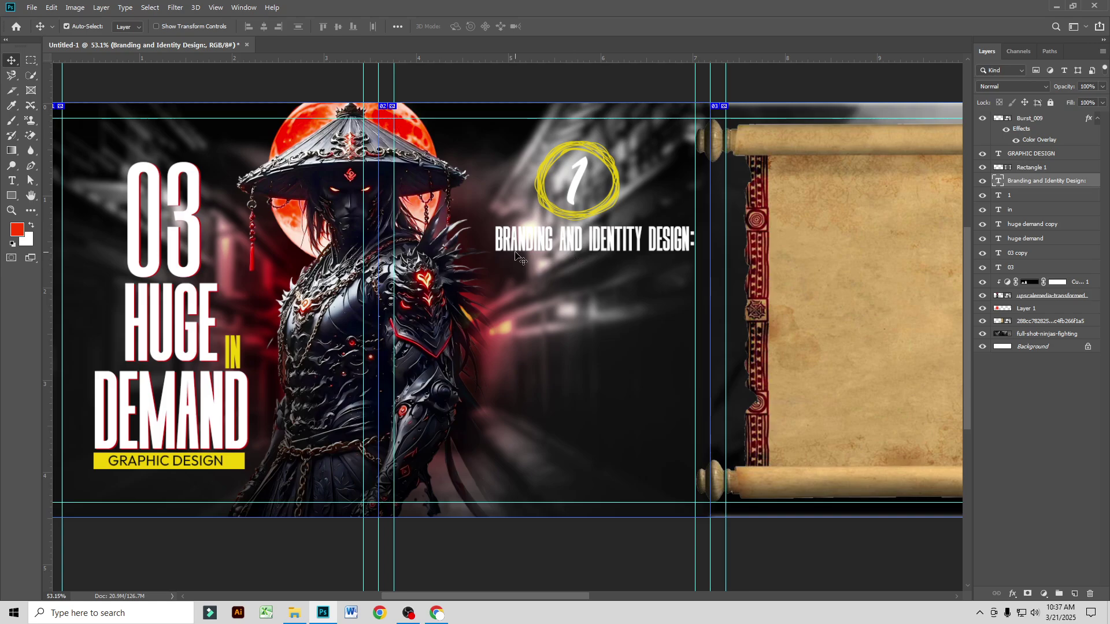
{"action": "scroll", "coordinate": [531, 300], "scroll_direction": "up", "scroll_amount": 1}
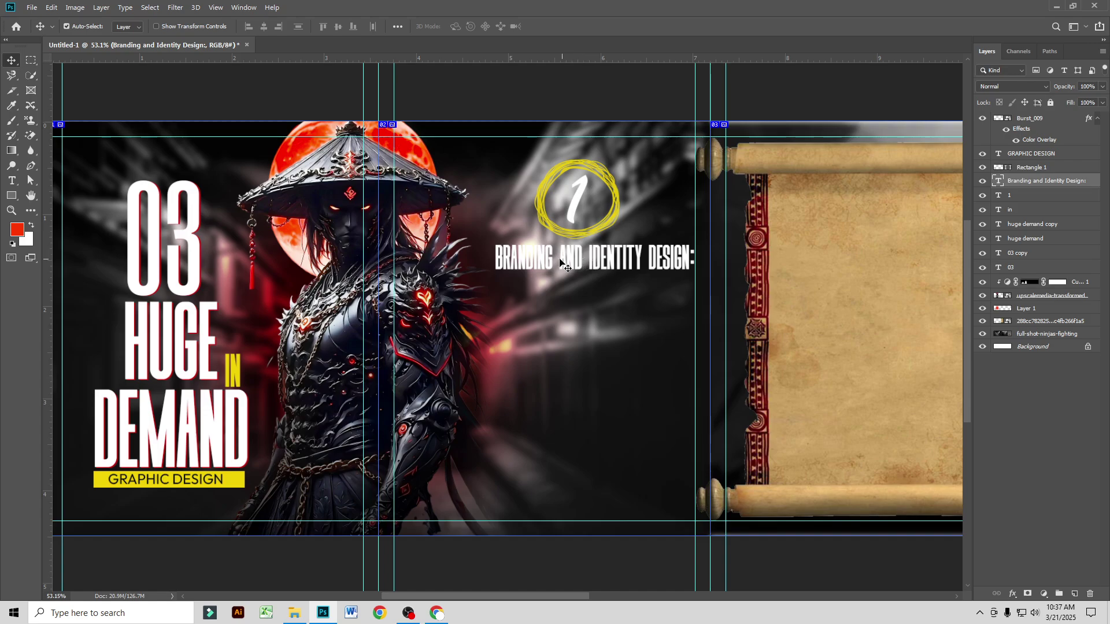
{"action": "key", "text": "ctrl"}
{"action": "key", "text": "ctrl+t"}
{"action": "left_click_drag", "start_coordinate": [493, 260], "coordinate": [473, 260]}
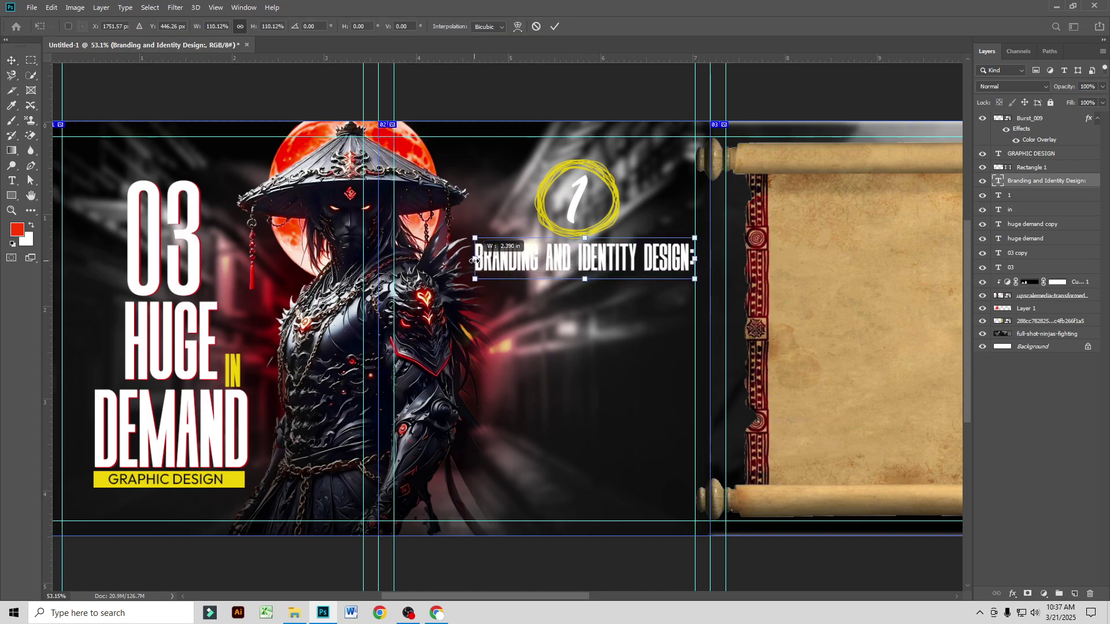
{"action": "key", "text": "Return"}
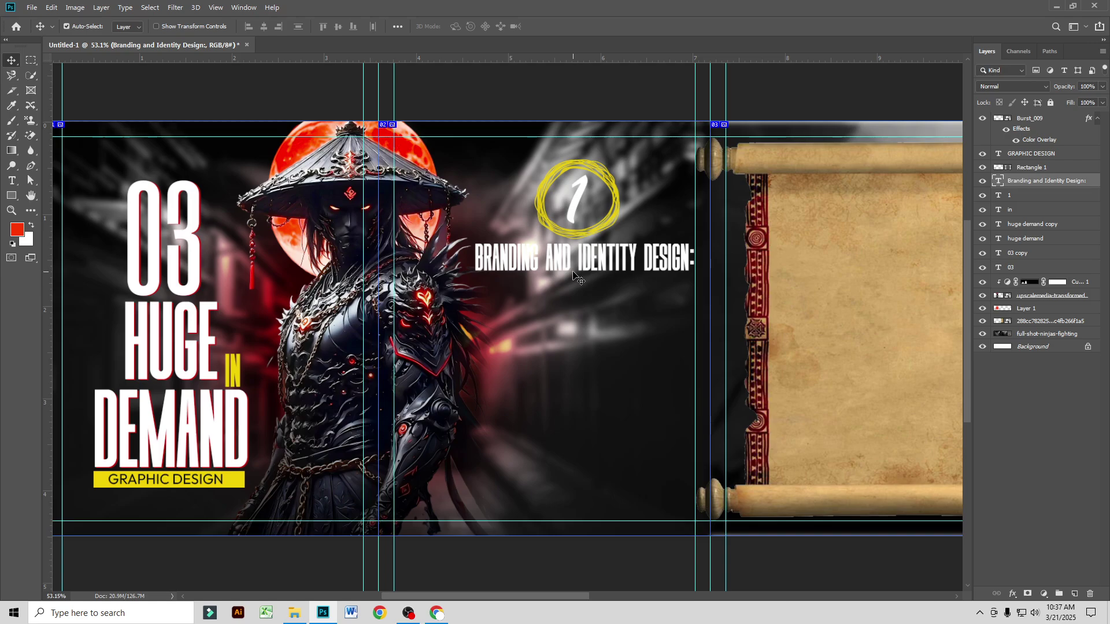
Step: Delete the trailing colon from the "Branding and Identity Design" heading
{"action": "scroll", "coordinate": [565, 289], "scroll_direction": "down", "scroll_amount": 2}
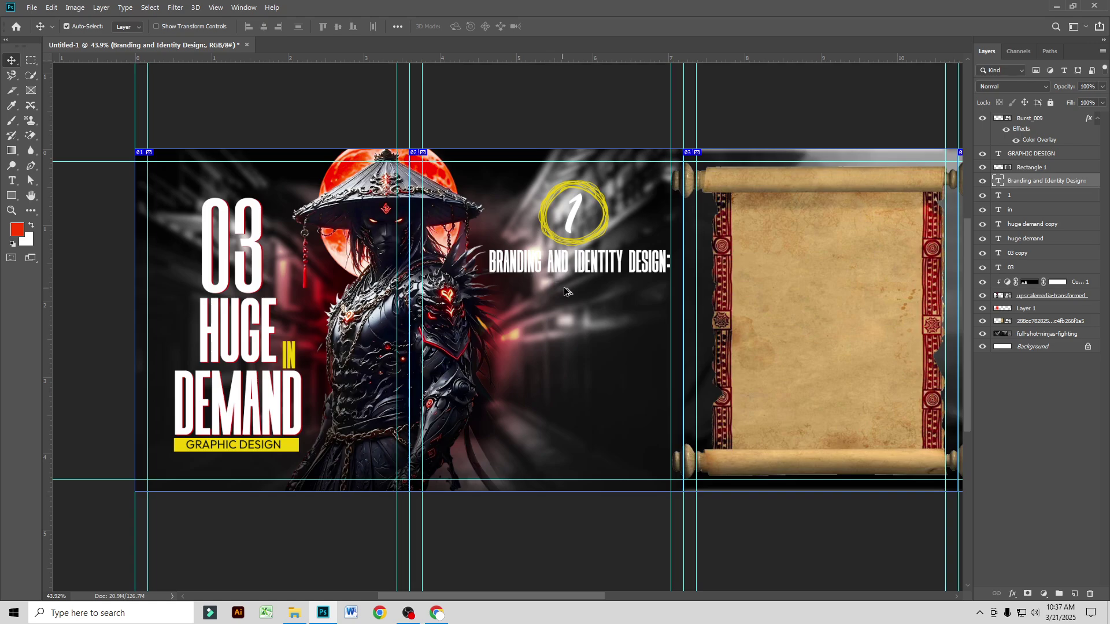
{"action": "scroll", "coordinate": [620, 296], "scroll_direction": "up", "scroll_amount": 2}
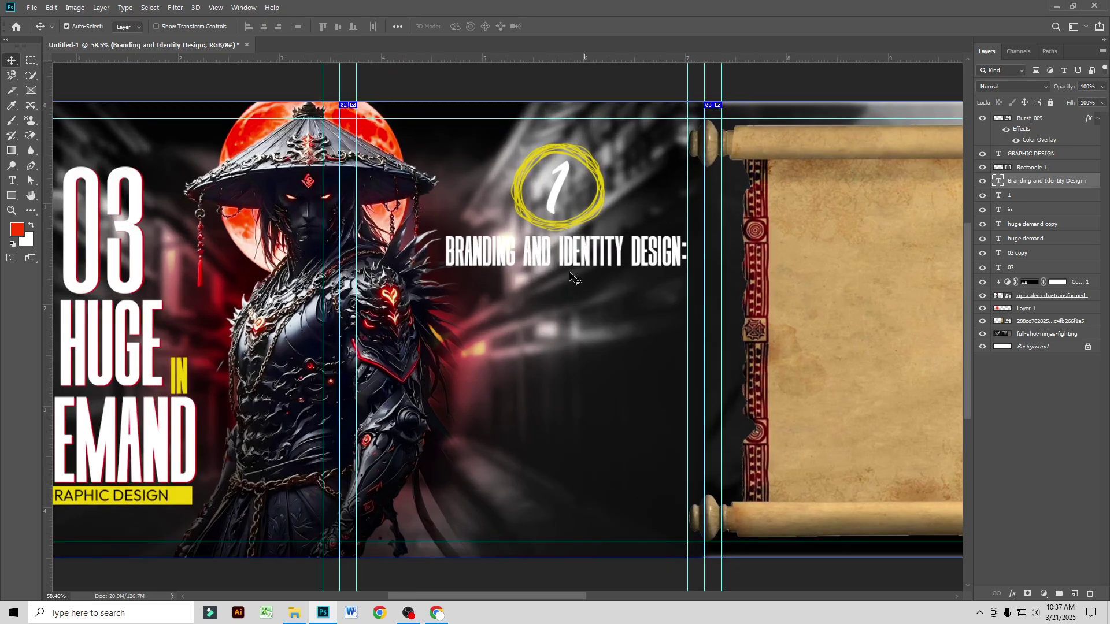
{"action": "left_click", "coordinate": [12, 181]}
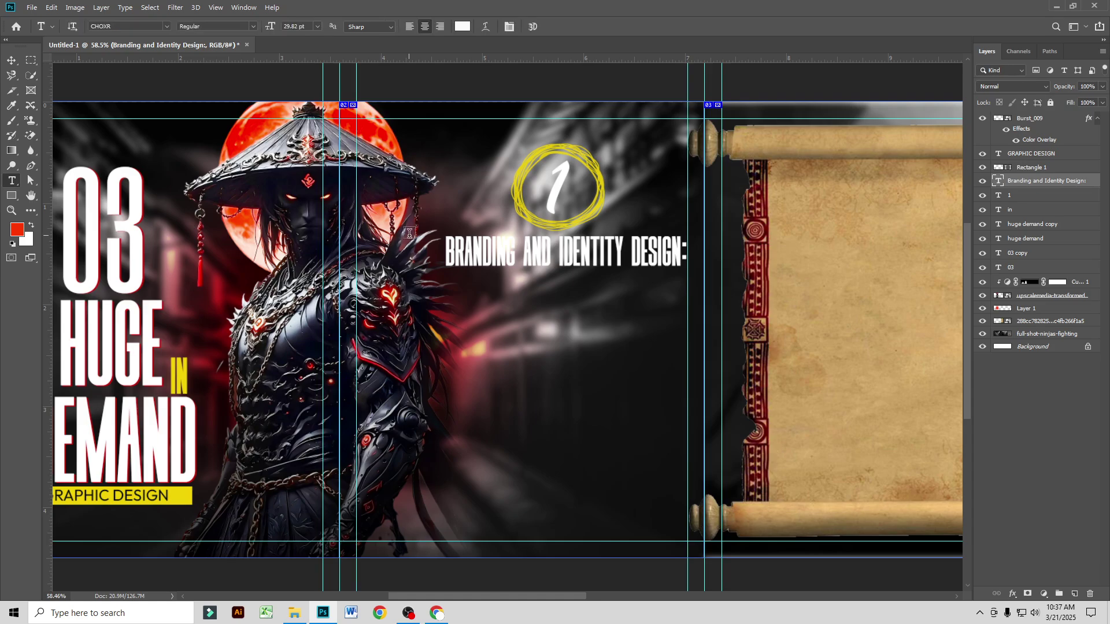
{"action": "left_click", "coordinate": [686, 250]}
{"action": "key", "text": "BackSpace"}
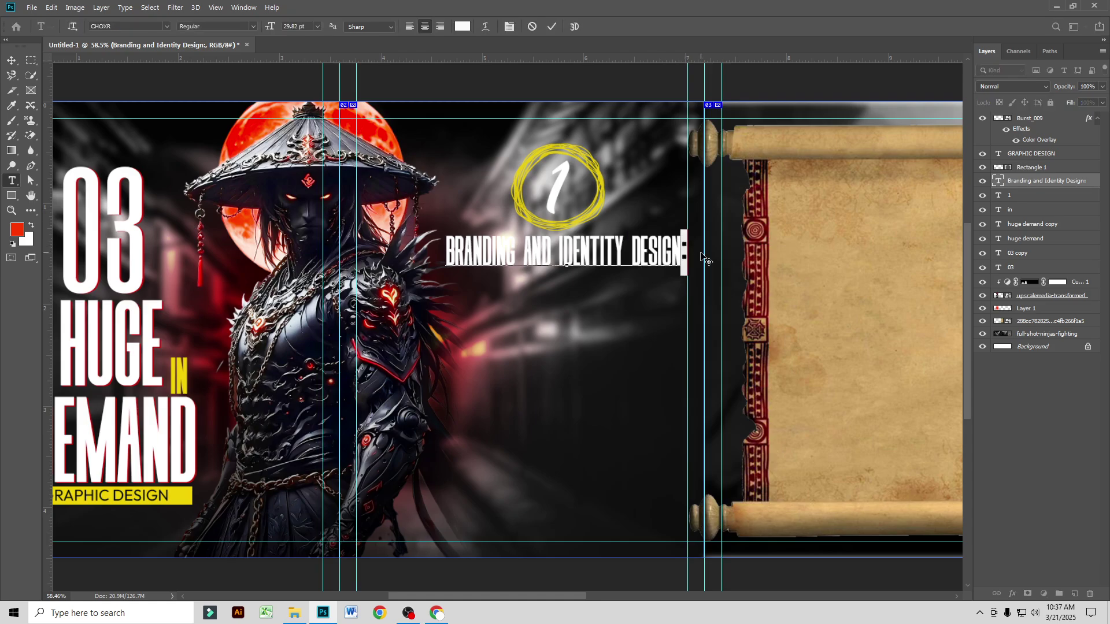
{"action": "left_click", "coordinate": [11, 60]}
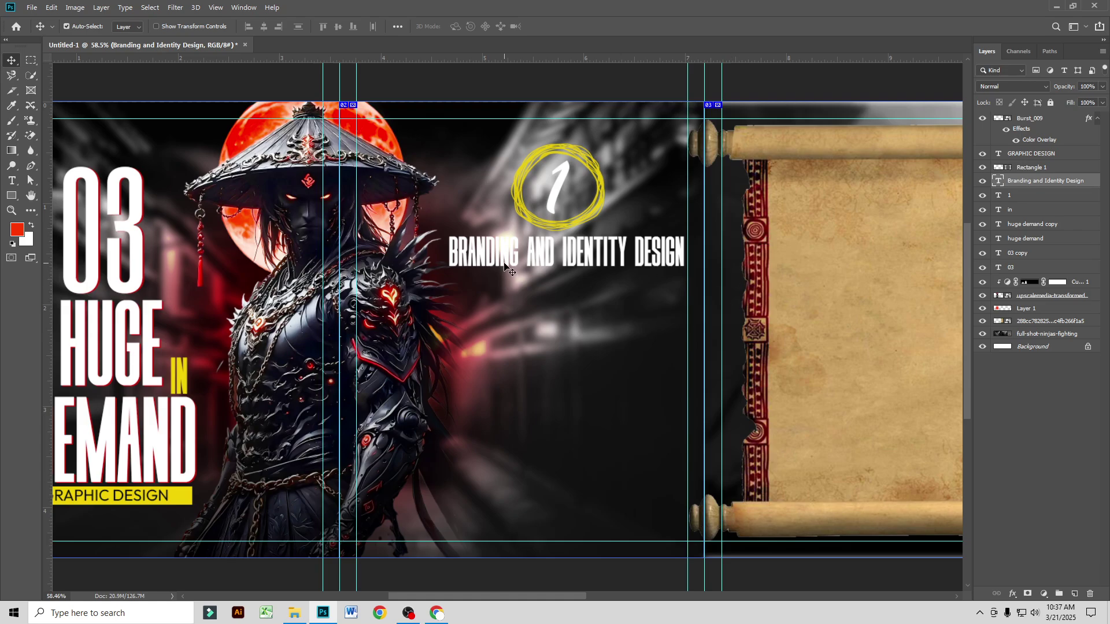
Step: Recolor the word "Identity" in the heading with the yellow sampled from the word "IN" in the title
{"action": "left_click", "coordinate": [12, 181]}
{"action": "left_click_drag", "start_coordinate": [564, 253], "coordinate": [626, 253]}
{"action": "left_click", "coordinate": [463, 26]}
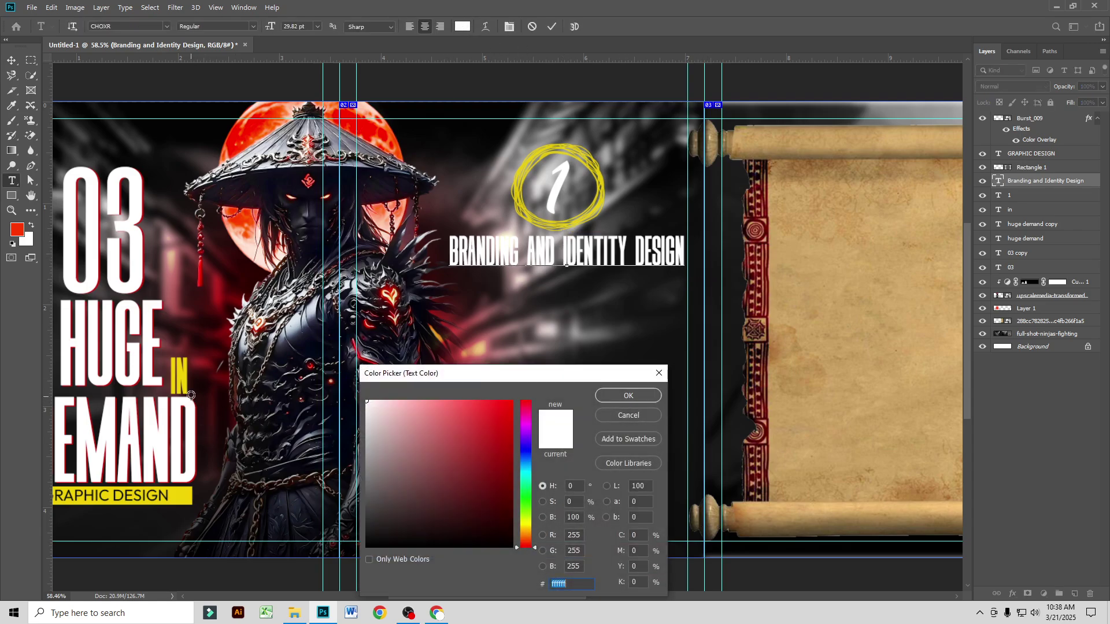
{"action": "left_click", "coordinate": [181, 376]}
{"action": "left_click", "coordinate": [628, 395]}
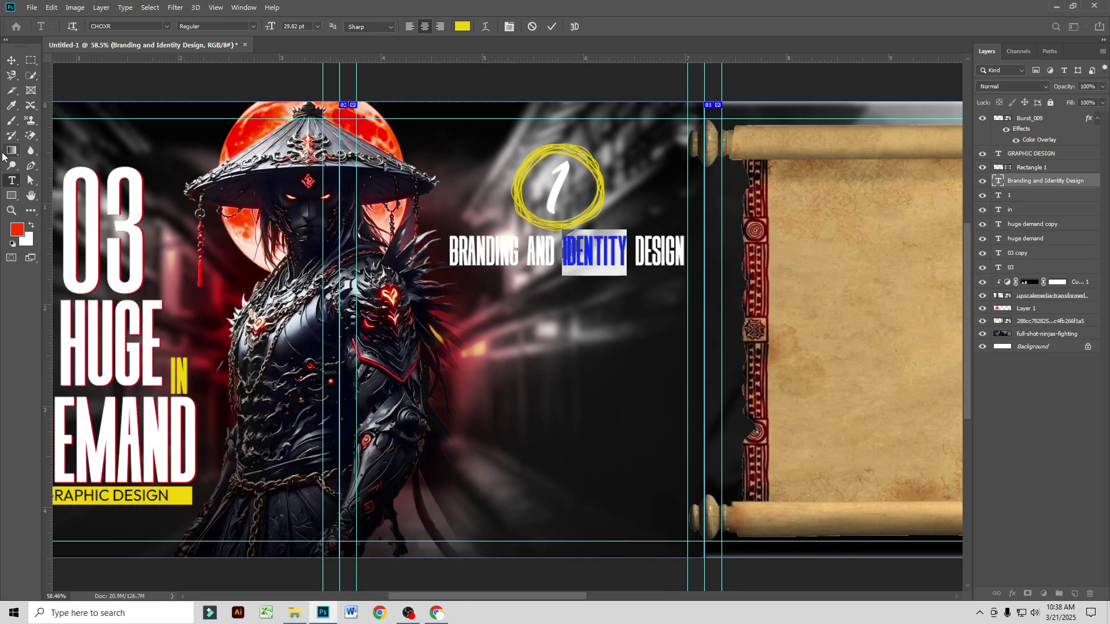
{"action": "left_click", "coordinate": [12, 60]}
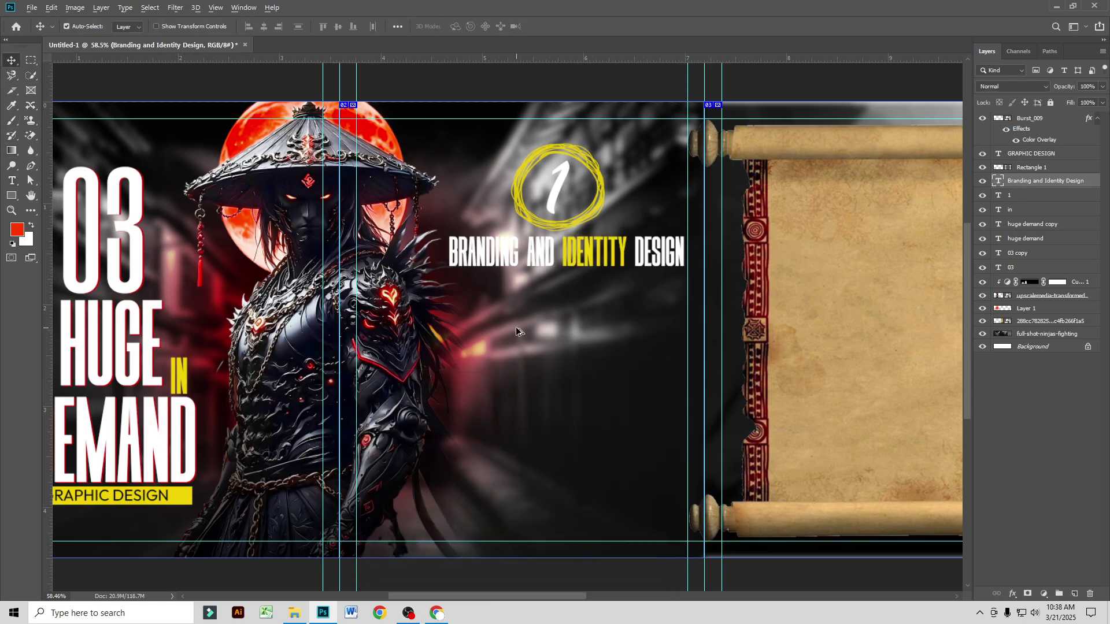
{"action": "scroll", "coordinate": [520, 347], "scroll_direction": "down", "scroll_amount": 1}
{"action": "scroll", "coordinate": [538, 403], "scroll_direction": "up", "scroll_amount": 2}
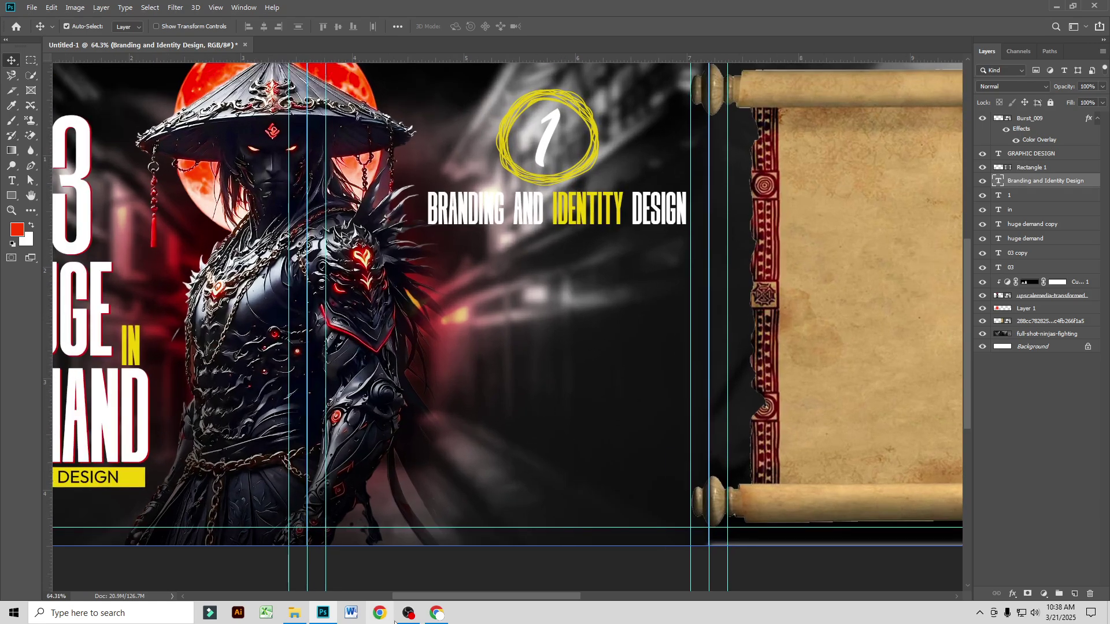
Step: Copy the description following "Branding and Identity Design" from the ChatGPT answer in Chrome, and return to Photoshop
{"action": "left_click", "coordinate": [437, 613]}
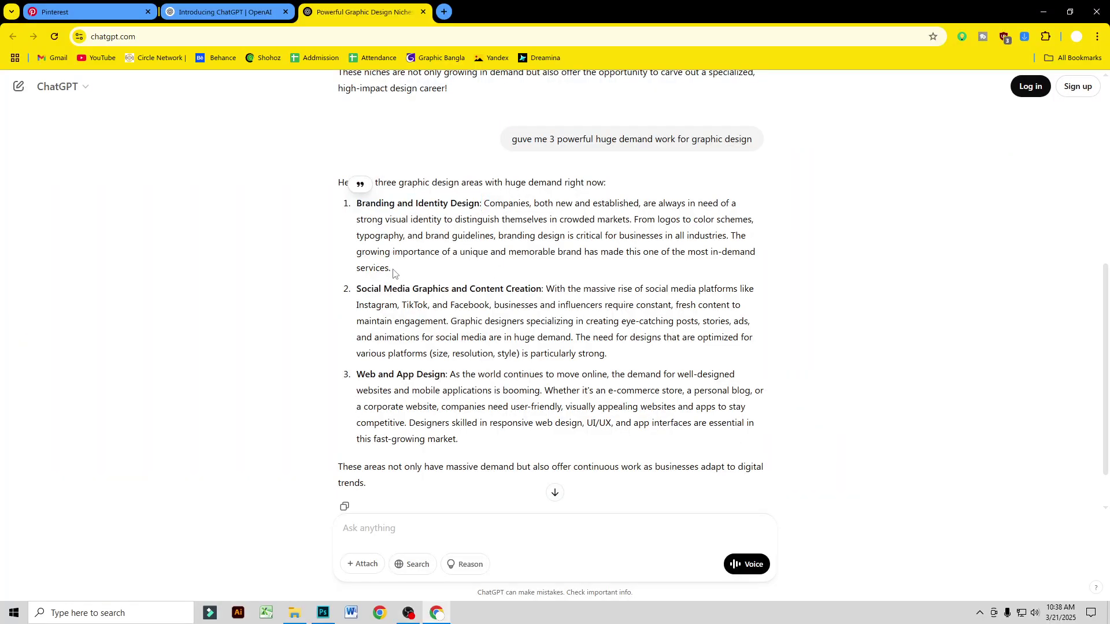
{"action": "left_click_drag", "start_coordinate": [393, 269], "coordinate": [484, 208]}
{"action": "key", "text": "ctrl+c"}
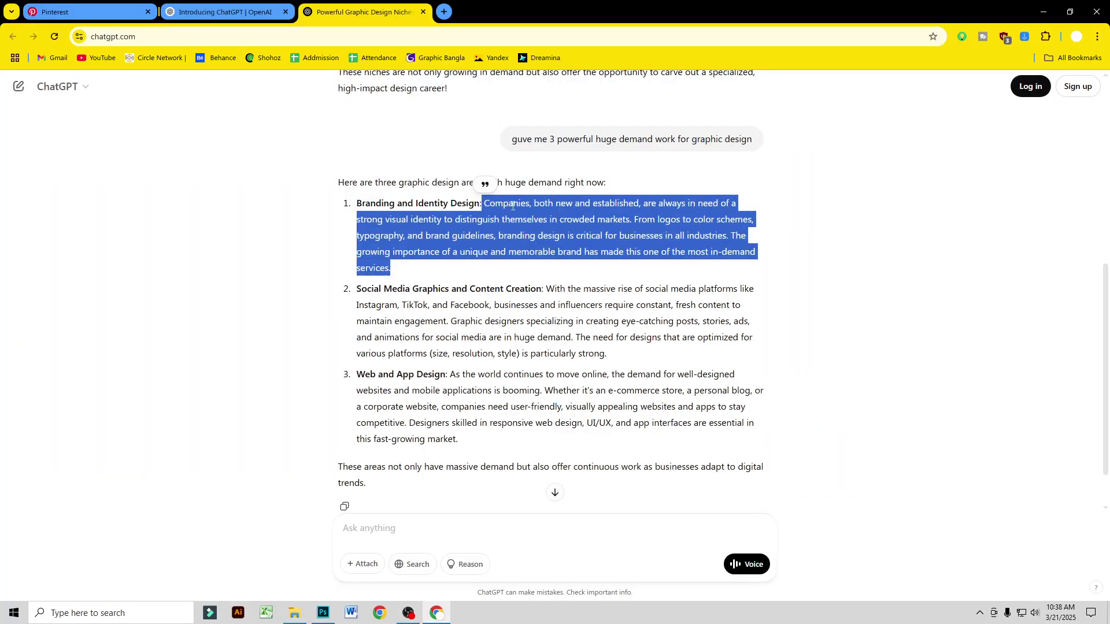
{"action": "left_click", "coordinate": [1043, 11]}
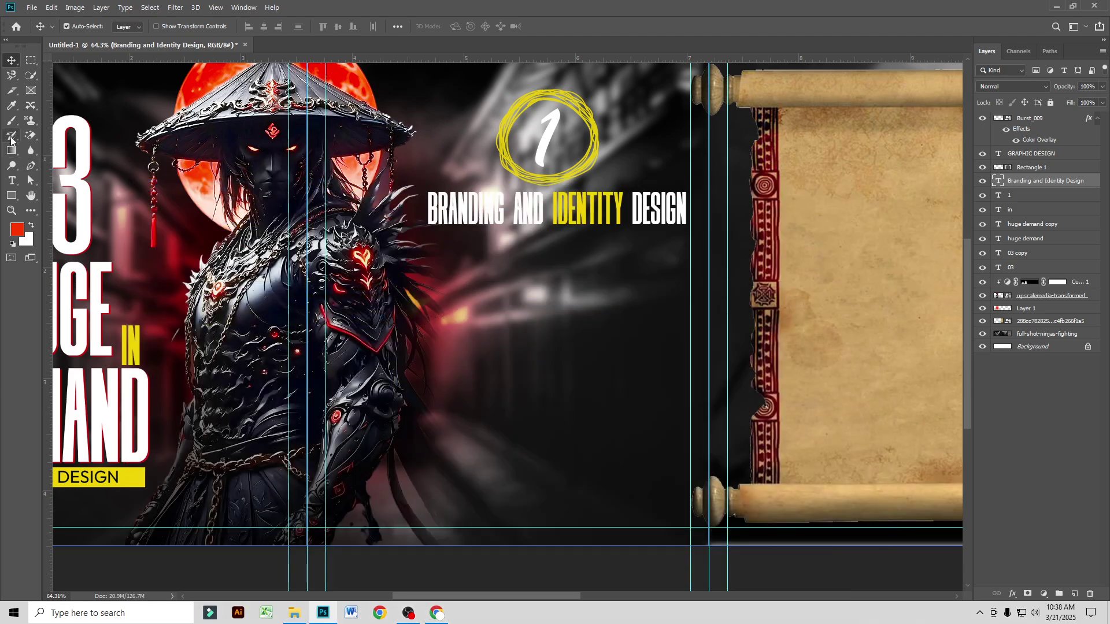
Step: Move the branding heading layer to the top of the stack, add a new layer above it, and set the text font to Outfit
{"action": "left_click", "coordinate": [13, 181]}
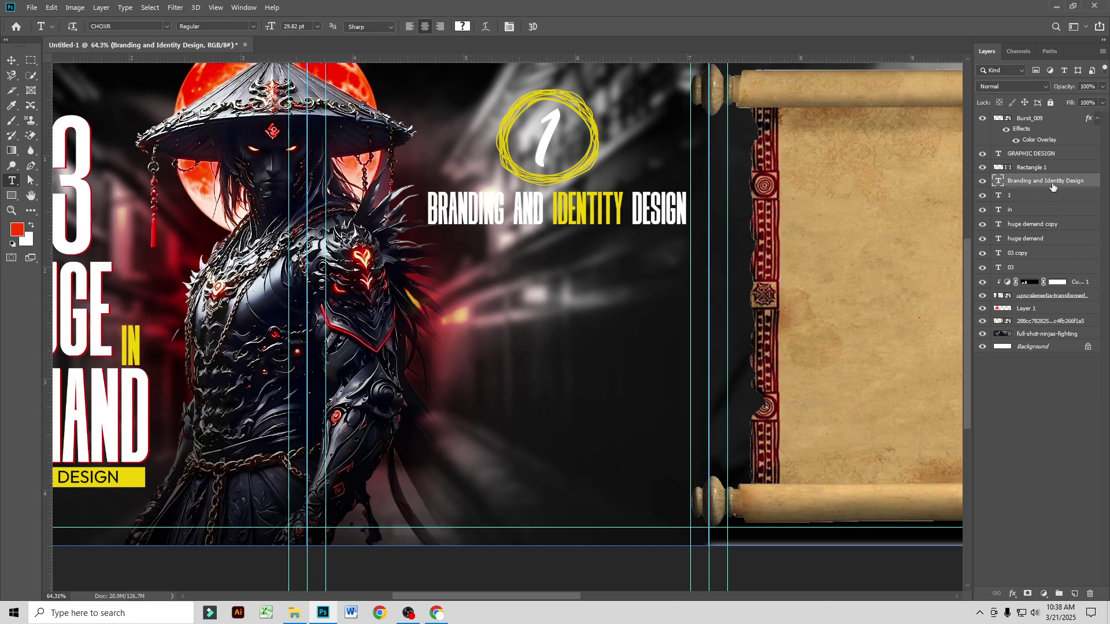
{"action": "left_click_drag", "start_coordinate": [1052, 186], "coordinate": [1044, 115]}
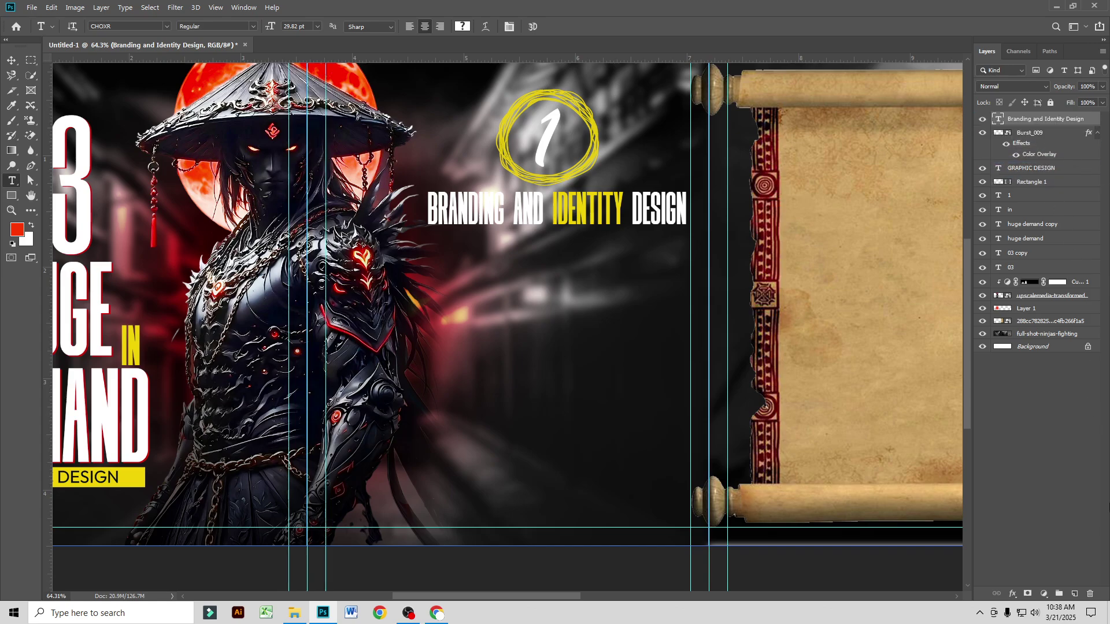
{"action": "left_click", "coordinate": [1075, 594]}
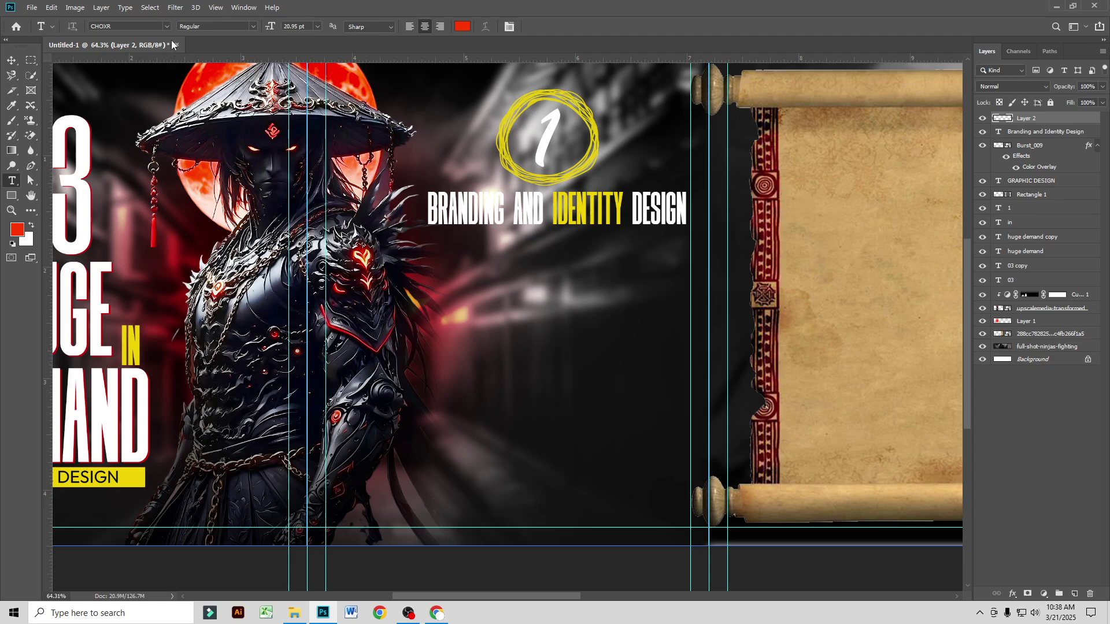
{"action": "left_click", "coordinate": [165, 26]}
{"action": "left_click", "coordinate": [138, 85]}
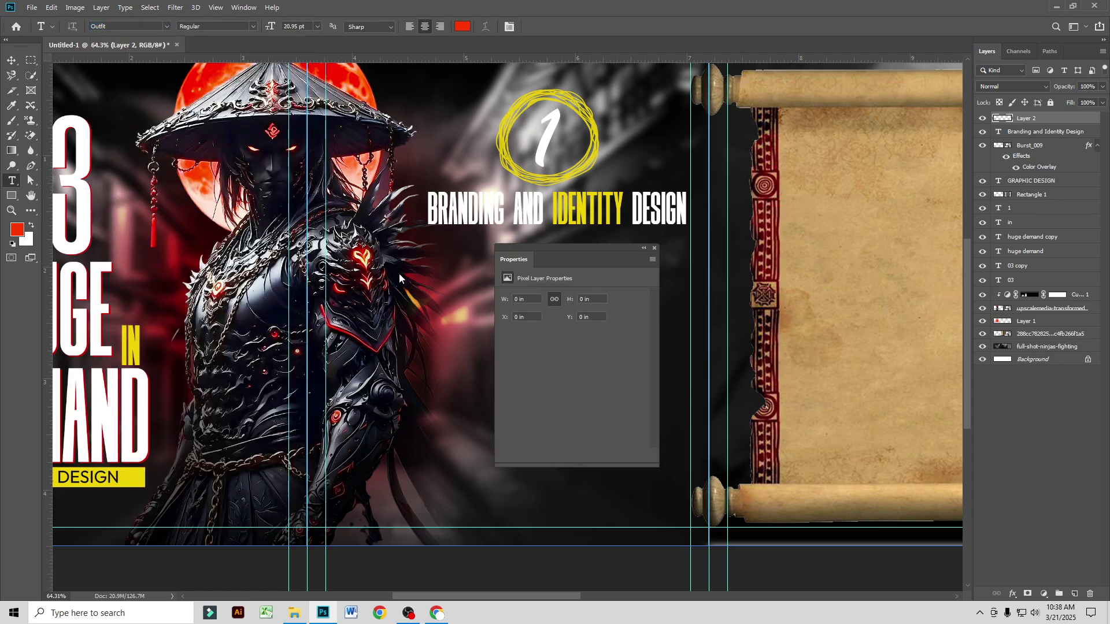
{"action": "left_click", "coordinate": [654, 248]}
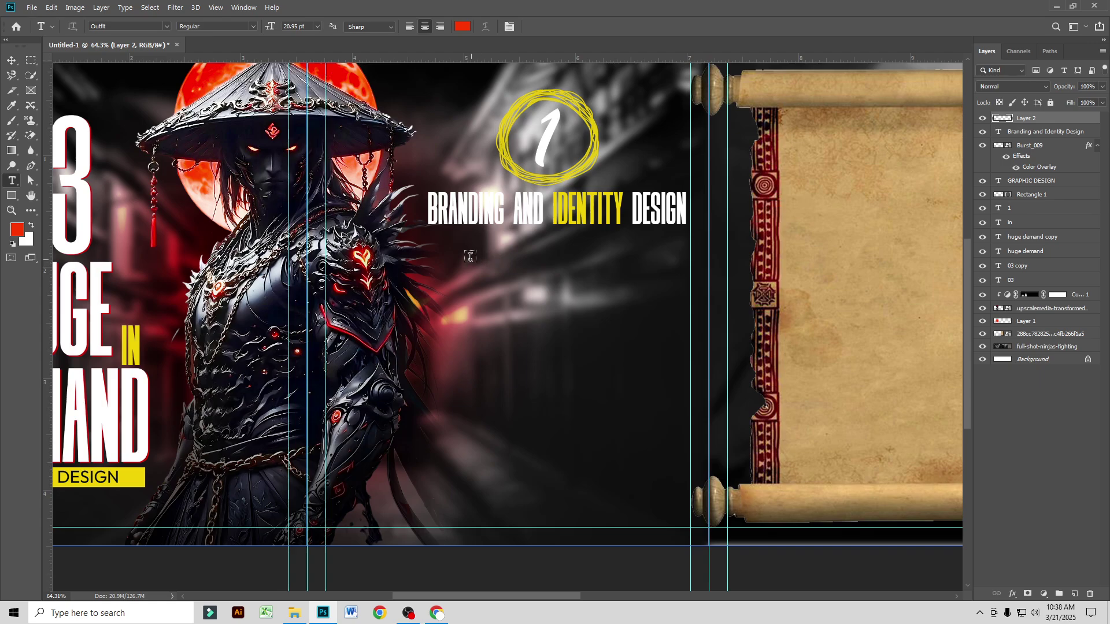
Step: Create a paragraph text box in the lower half of the second page and paste the copied branding description at 6 pt
{"action": "left_click_drag", "start_coordinate": [435, 362], "coordinate": [686, 483]}
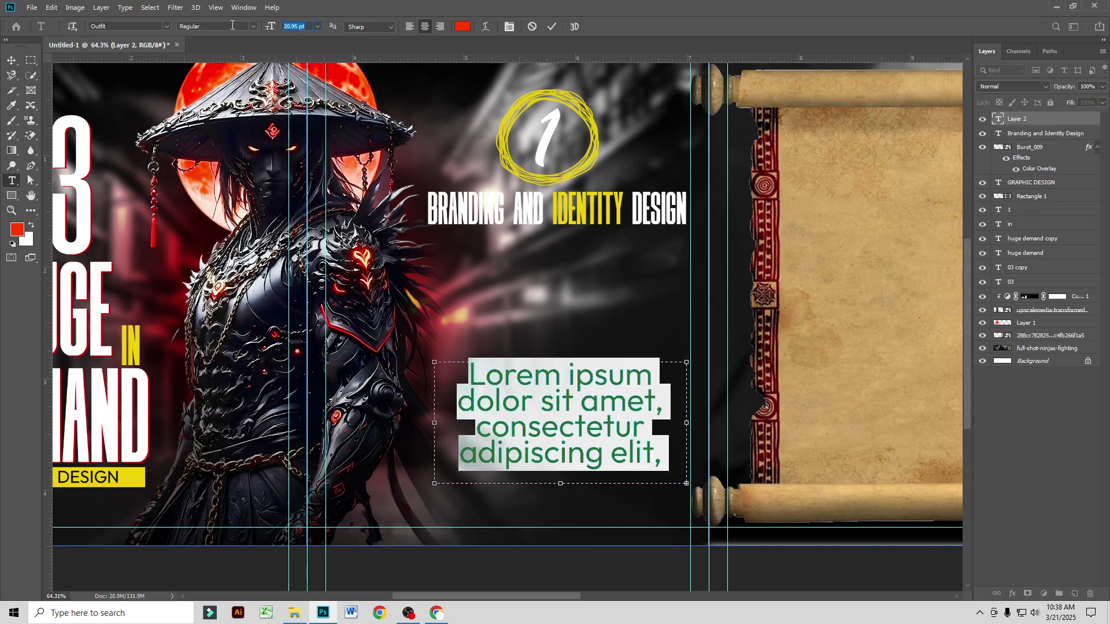
{"action": "key", "text": "Return"}
{"action": "key", "text": "ctrl+v"}
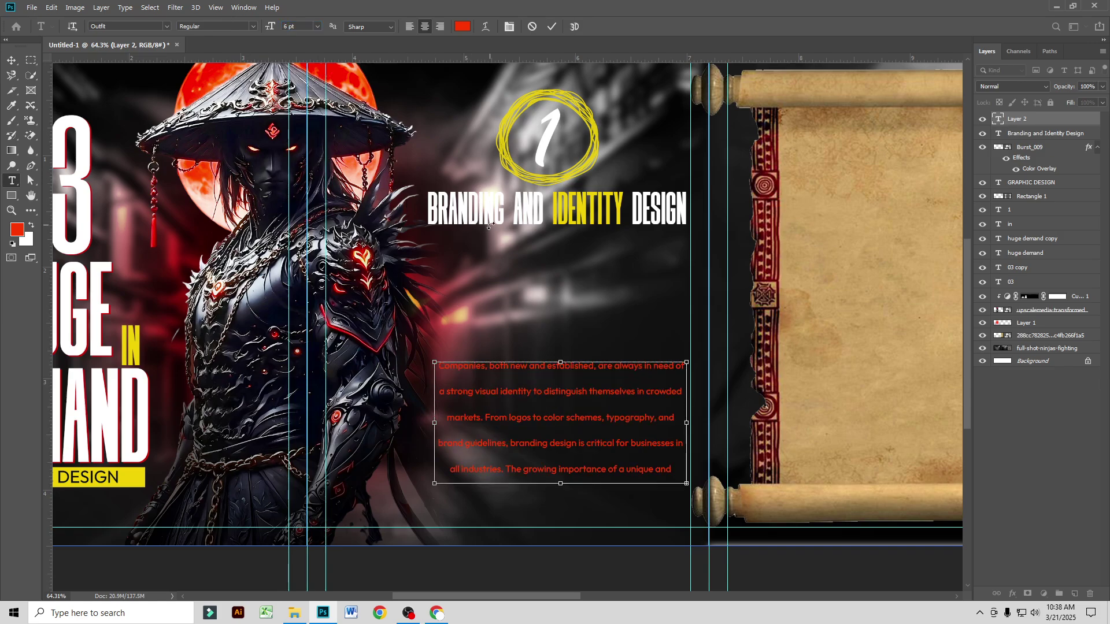
Step: Tighten the line spacing of the whole branding description to 7.67 pt
{"action": "key", "text": "ctrl+a"}
{"action": "key", "text": "ctrl+t"}
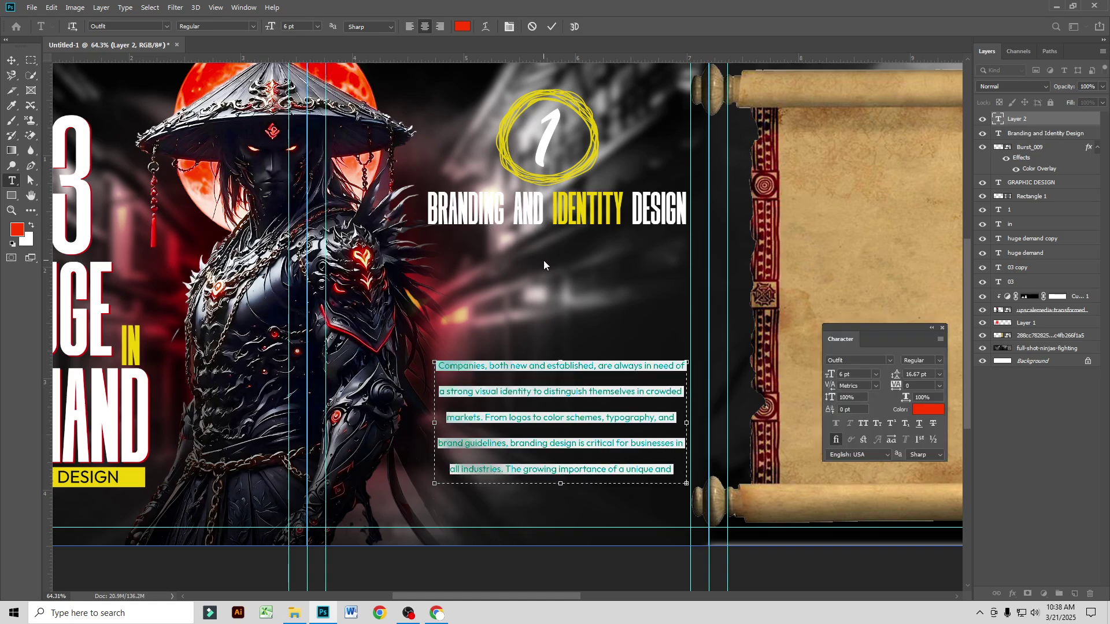
{"action": "left_click_drag", "start_coordinate": [900, 377], "coordinate": [892, 375]}
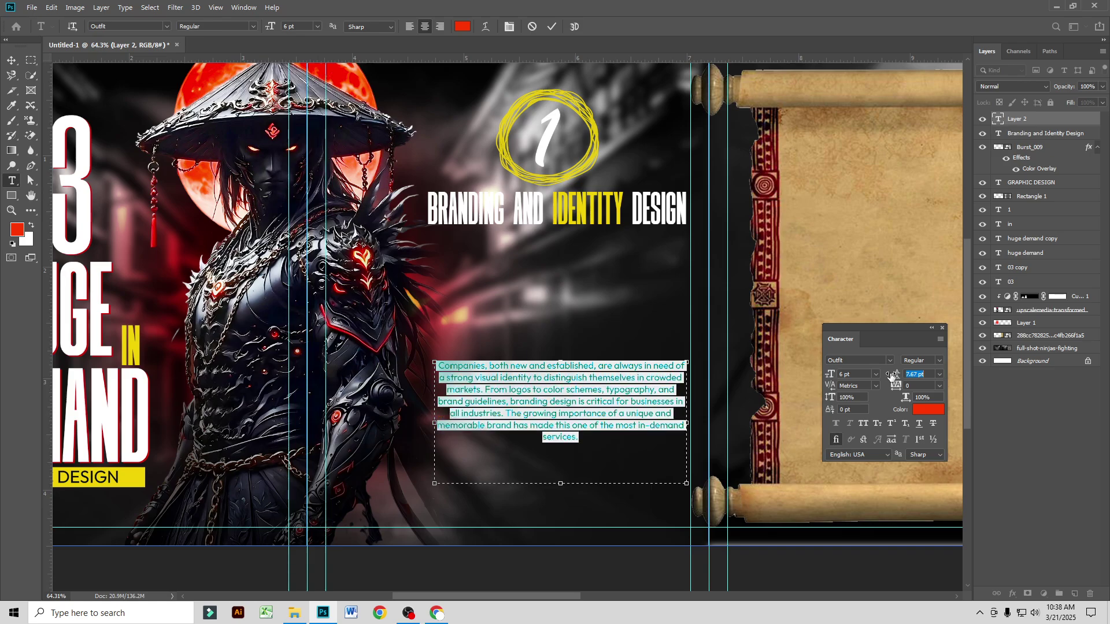
Step: Recolor the branding description with the yellow #efd003 sampled from the word "Identity" in the heading
{"action": "left_click", "coordinate": [462, 26]}
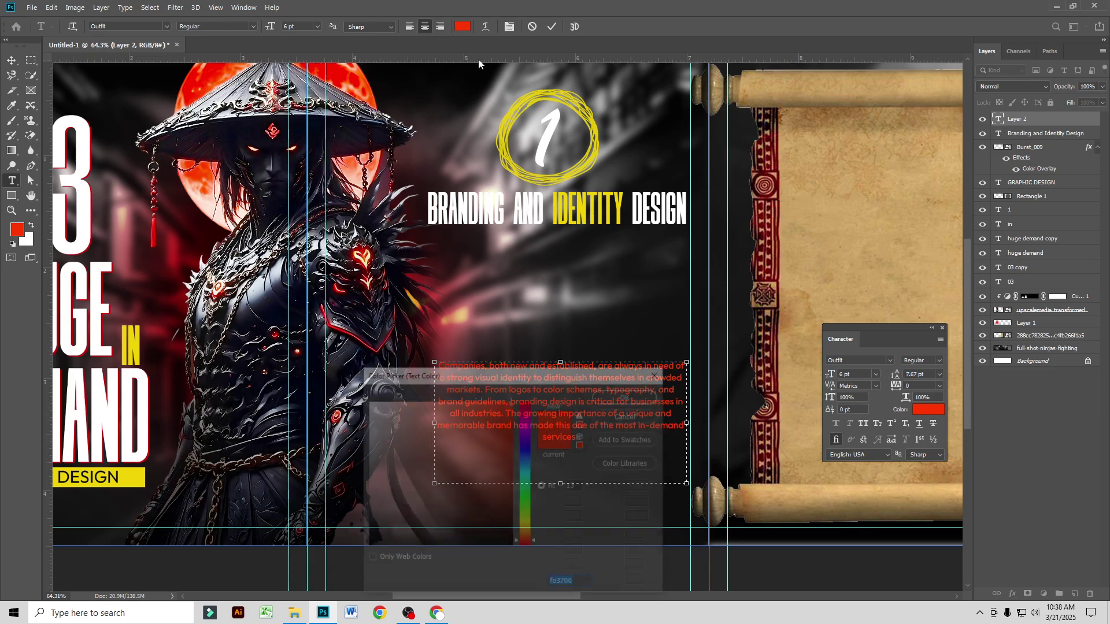
{"action": "left_click", "coordinate": [580, 215]}
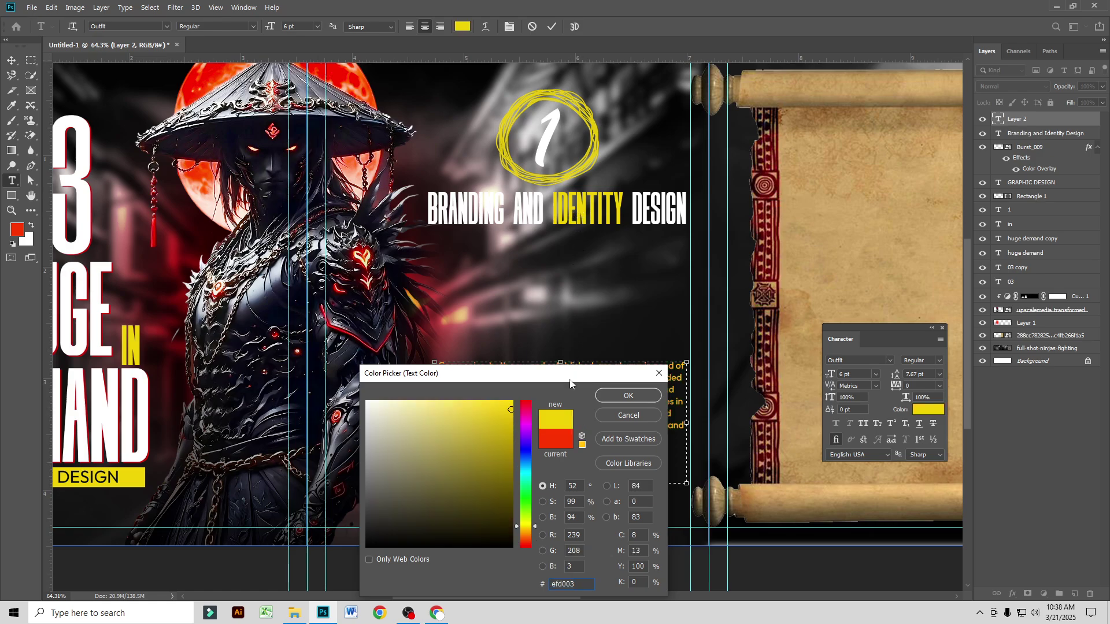
{"action": "left_click_drag", "start_coordinate": [570, 382], "coordinate": [283, 248]}
{"action": "left_click", "coordinate": [343, 263]}
{"action": "key", "text": "ctrl+Return"}
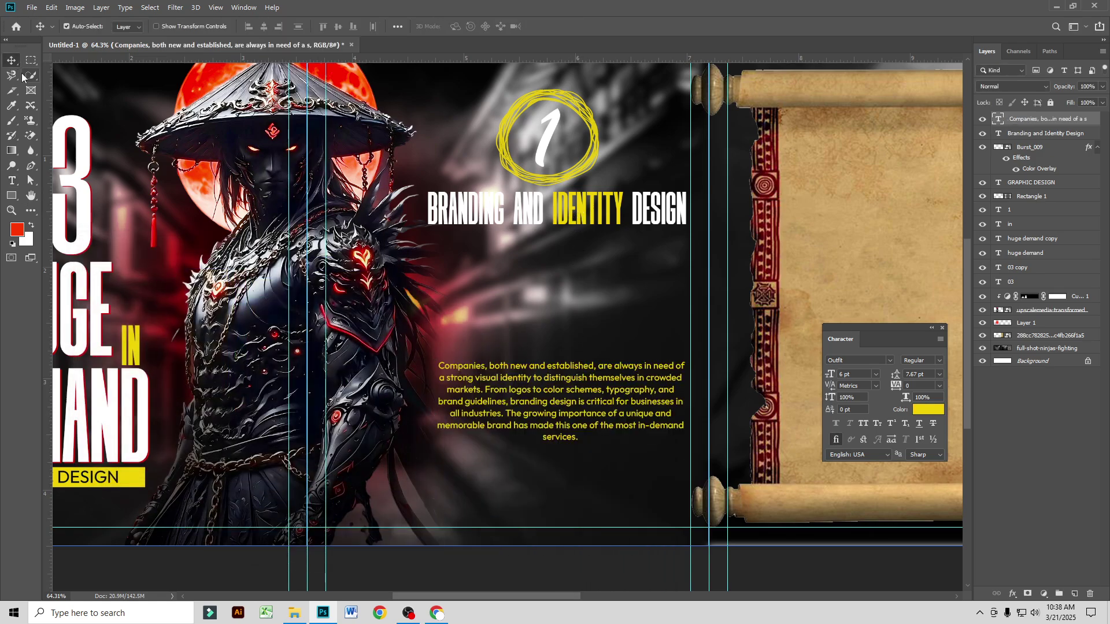
Step: Position the description paragraph directly beneath the "Branding and Identity Design" heading
{"action": "left_click_drag", "start_coordinate": [578, 366], "coordinate": [578, 441]}
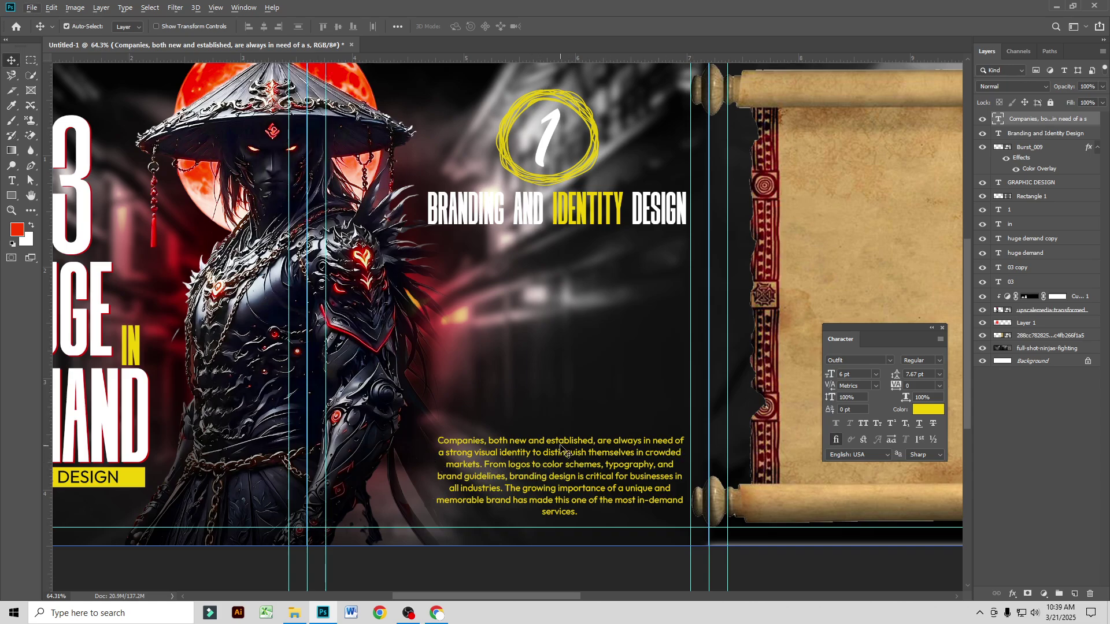
{"action": "left_click_drag", "start_coordinate": [558, 444], "coordinate": [558, 253]}
{"action": "scroll", "coordinate": [551, 492], "scroll_direction": "down", "scroll_amount": 2}
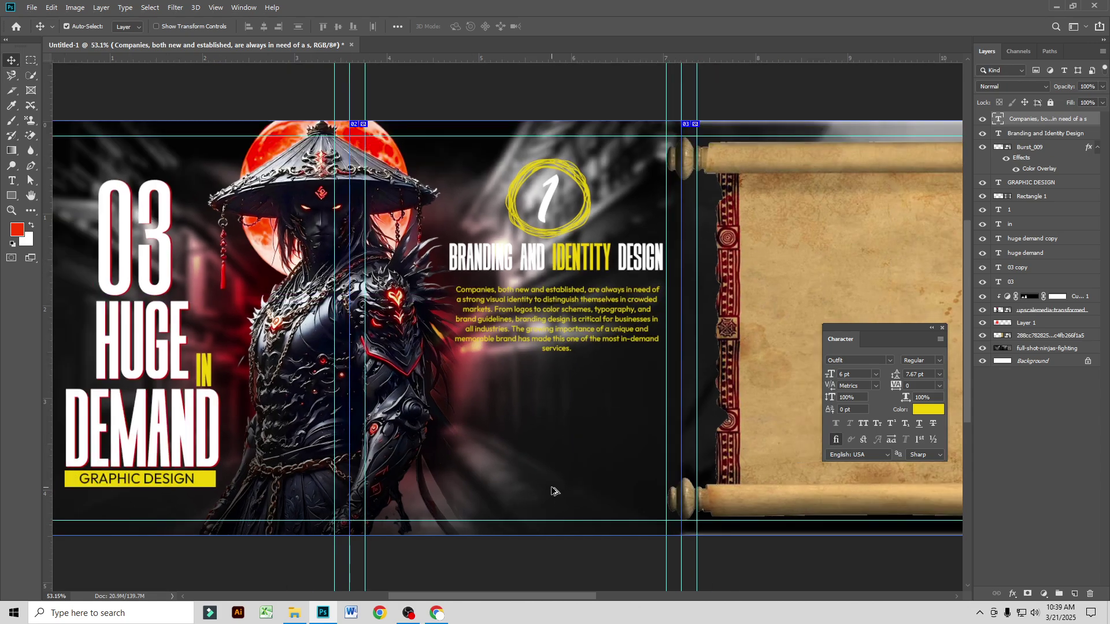
{"action": "scroll", "coordinate": [551, 490], "scroll_direction": "up", "scroll_amount": 1}
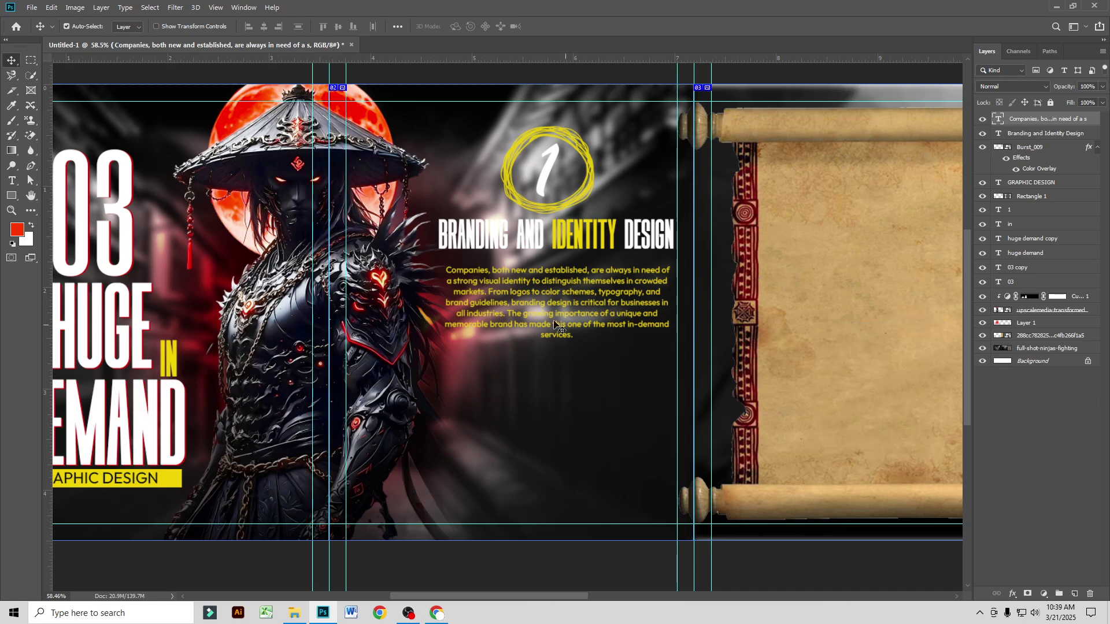
{"action": "scroll", "coordinate": [537, 383], "scroll_direction": "down", "scroll_amount": 2}
{"action": "left_click_drag", "start_coordinate": [609, 364], "coordinate": [441, 359]}
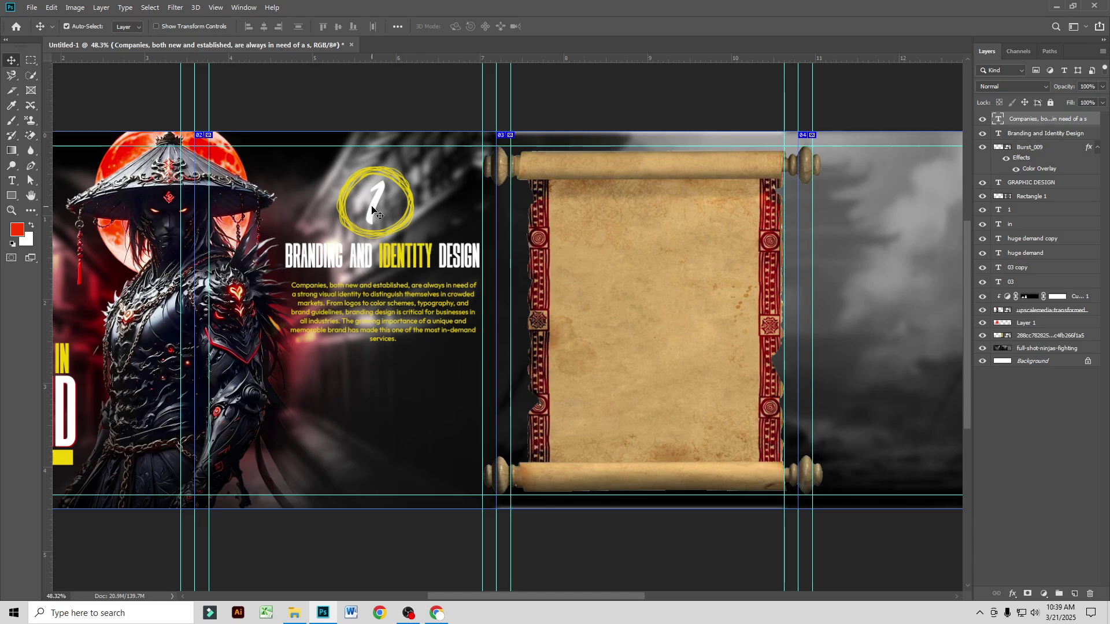
{"action": "left_click", "coordinate": [403, 223]}
{"action": "left_click", "coordinate": [419, 234]}
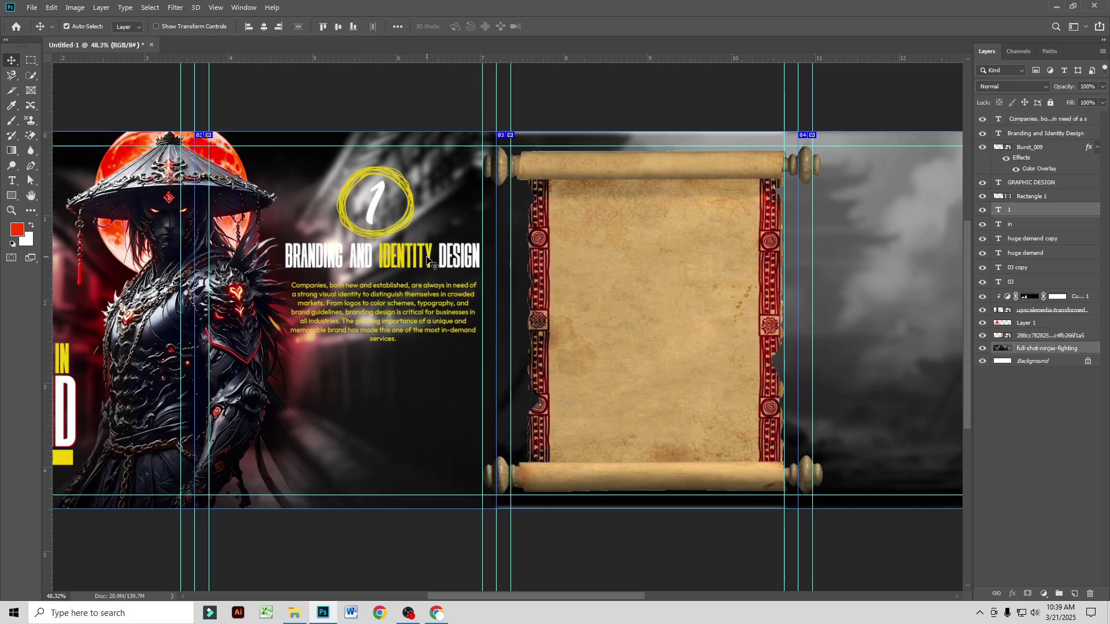
{"action": "left_click", "coordinate": [430, 261]}
{"action": "left_click", "coordinate": [445, 312], "text": "shift"}
{"action": "left_click_drag", "start_coordinate": [418, 271], "coordinate": [418, 290]}
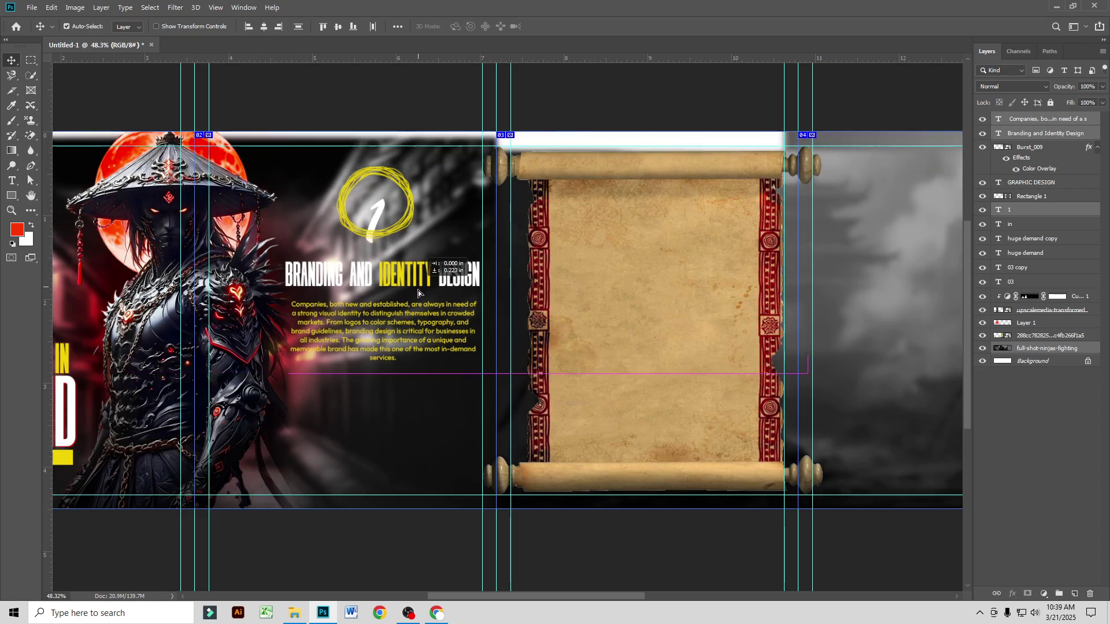
{"action": "key", "text": "ctrl+z"}
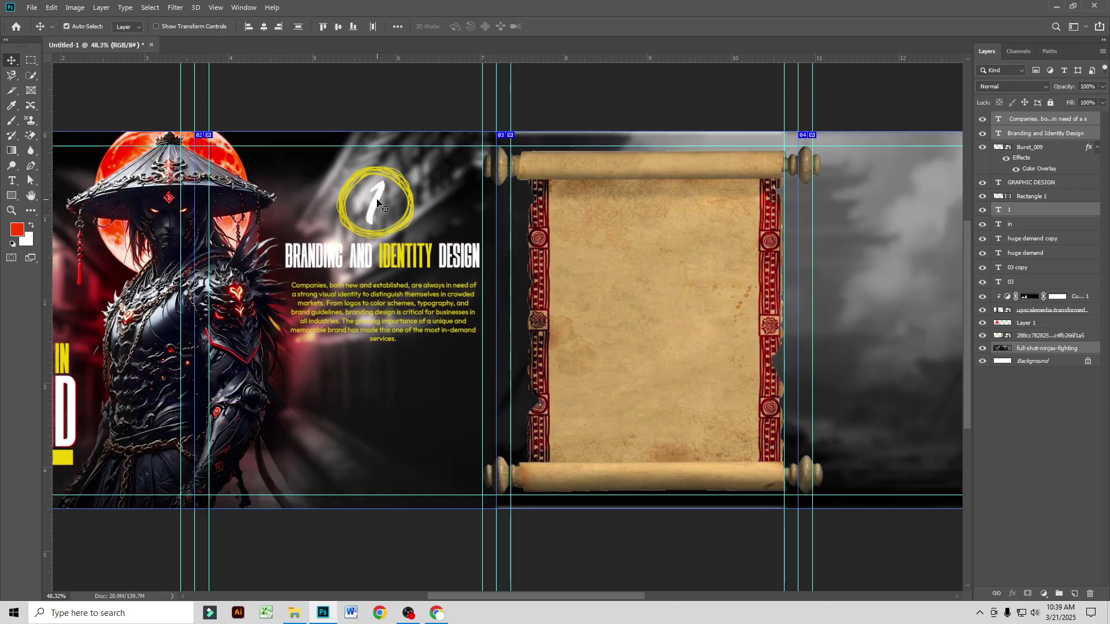
Step: Move the number 1, its scribbled circle, the heading and the description together down about 1.76 in to the second page's lower margin
{"action": "left_click", "coordinate": [1036, 212]}
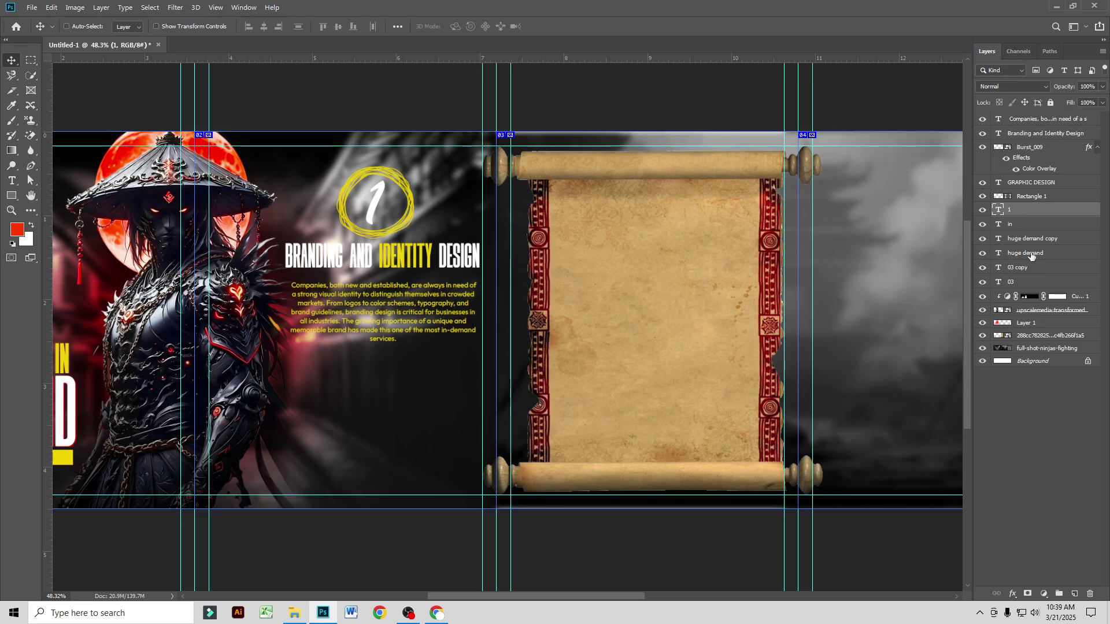
{"action": "left_click", "coordinate": [1028, 150], "text": "ctrl"}
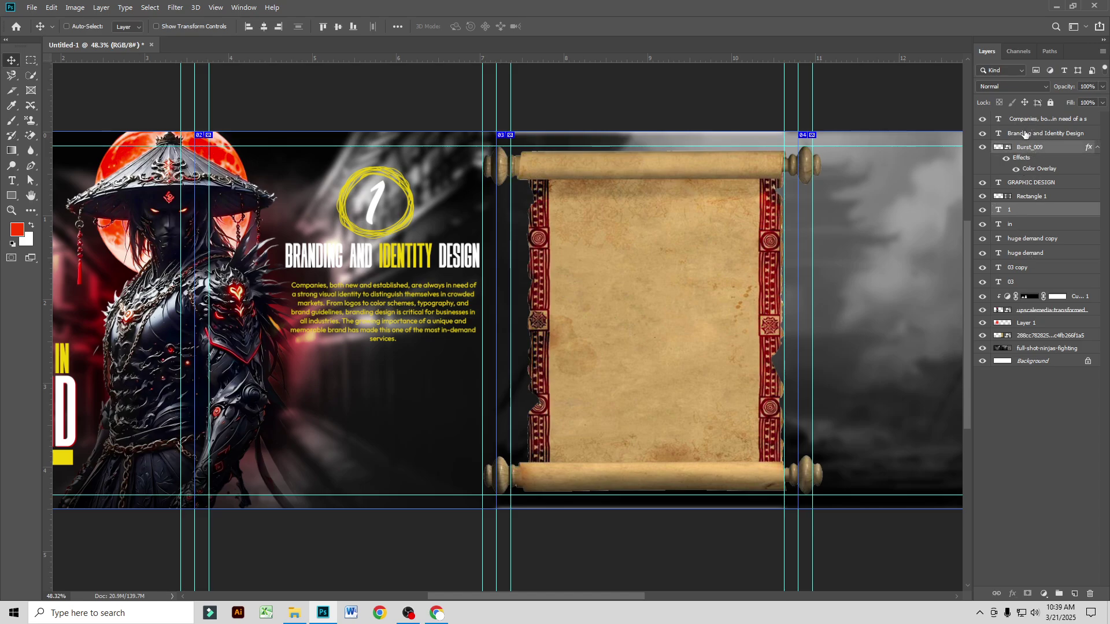
{"action": "left_click", "coordinate": [1024, 134], "text": "ctrl"}
{"action": "left_click", "coordinate": [1023, 119], "text": "ctrl"}
{"action": "key", "text": "ctrl+t"}
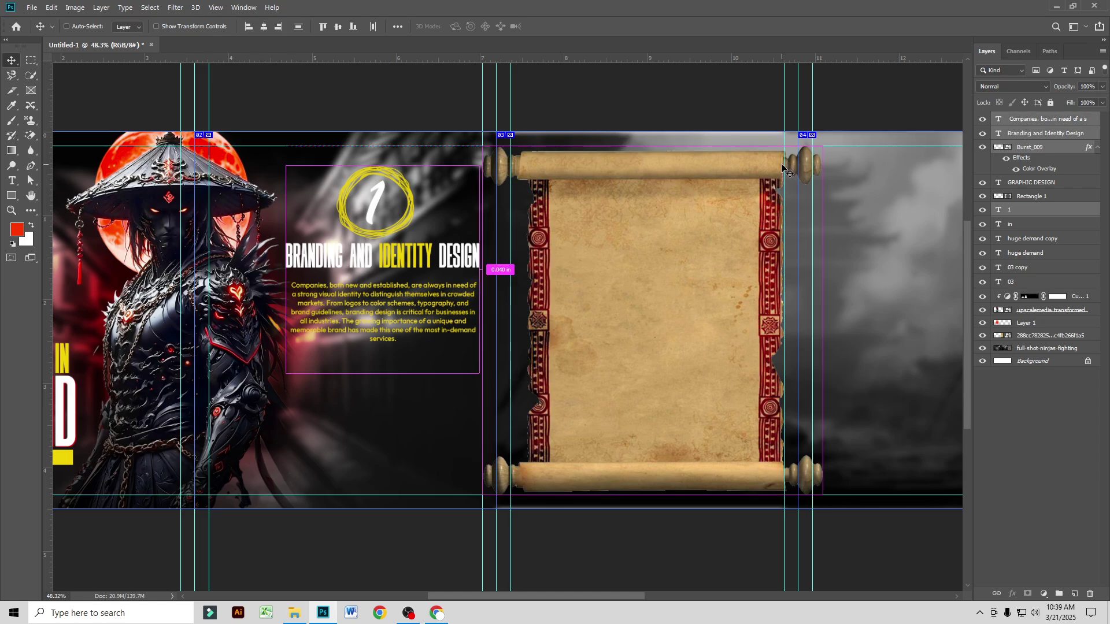
{"action": "left_click_drag", "start_coordinate": [400, 260], "coordinate": [395, 407]}
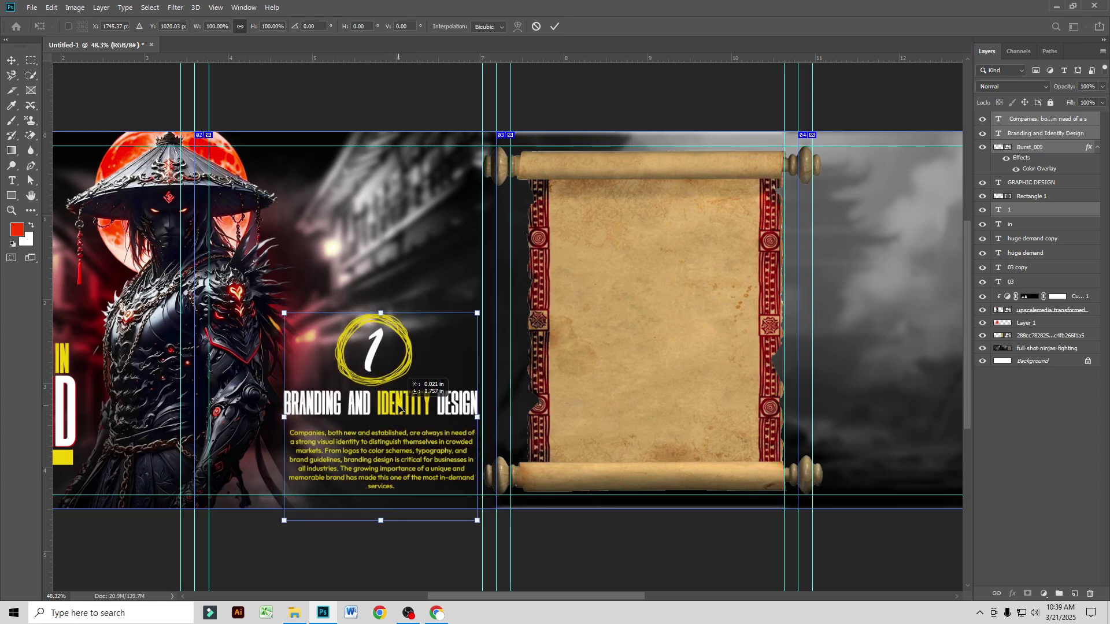
{"action": "key", "text": "Return"}
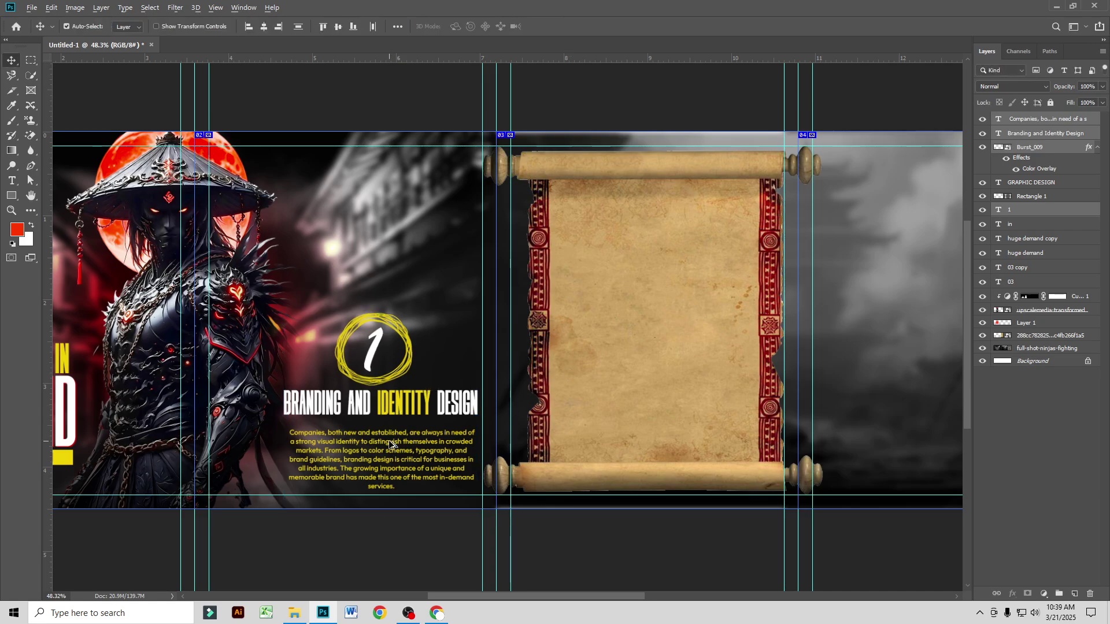
Step: Duplicate the yellow scribbled circle layer and place the copy on the upper right area of the parchment scroll on the third page
{"action": "scroll", "coordinate": [393, 444], "scroll_direction": "up", "scroll_amount": 1}
{"action": "left_click_drag", "start_coordinate": [348, 400], "coordinate": [436, 429]}
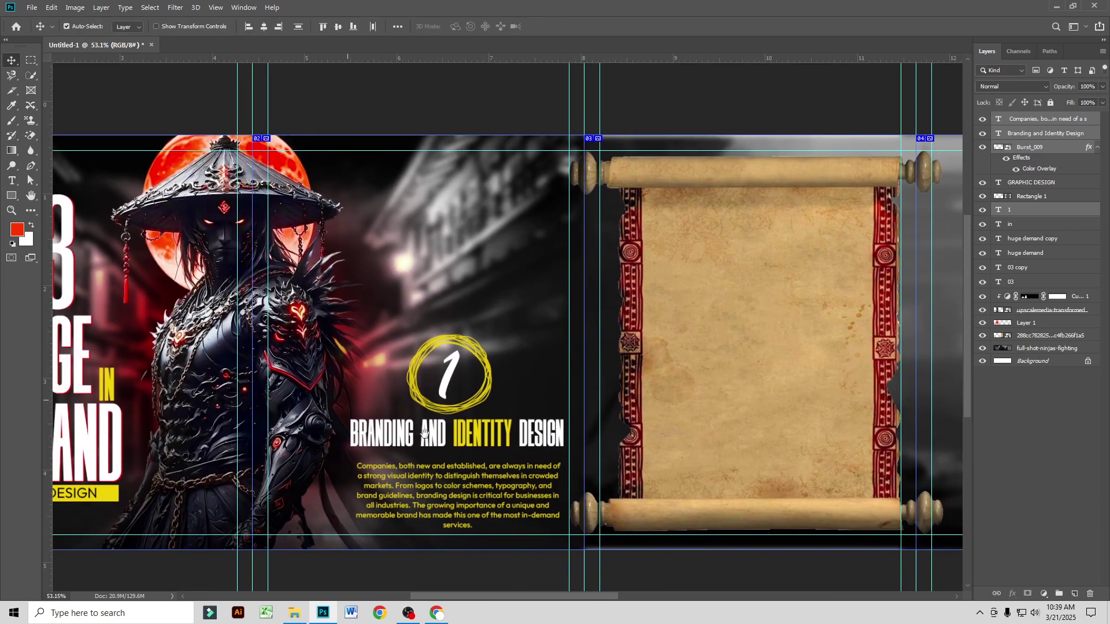
{"action": "left_click_drag", "start_coordinate": [500, 455], "coordinate": [401, 380]}
{"action": "scroll", "coordinate": [397, 373], "scroll_direction": "up", "scroll_amount": 1}
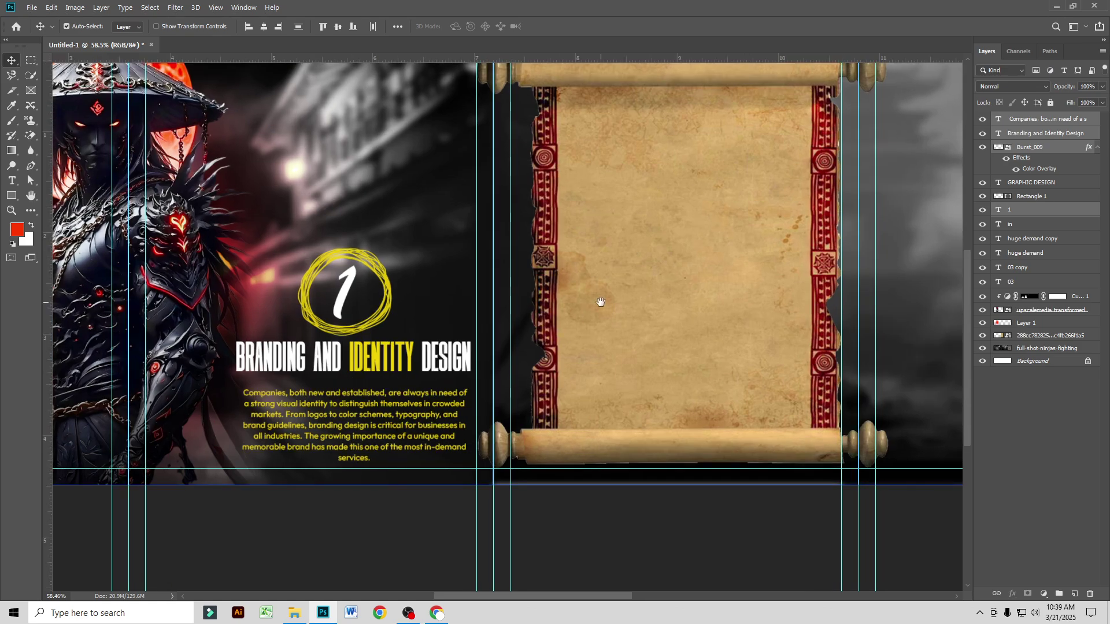
{"action": "left_click_drag", "start_coordinate": [600, 301], "coordinate": [449, 317]}
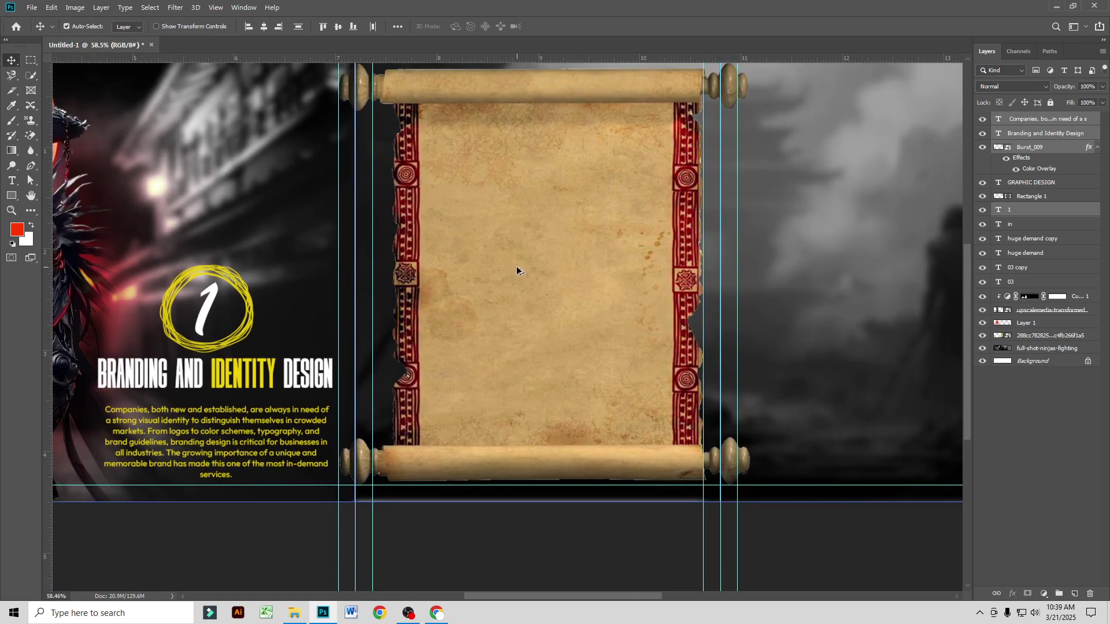
{"action": "scroll", "coordinate": [517, 269], "scroll_direction": "down", "scroll_amount": 1}
{"action": "scroll", "coordinate": [487, 270], "scroll_direction": "down", "scroll_amount": 1}
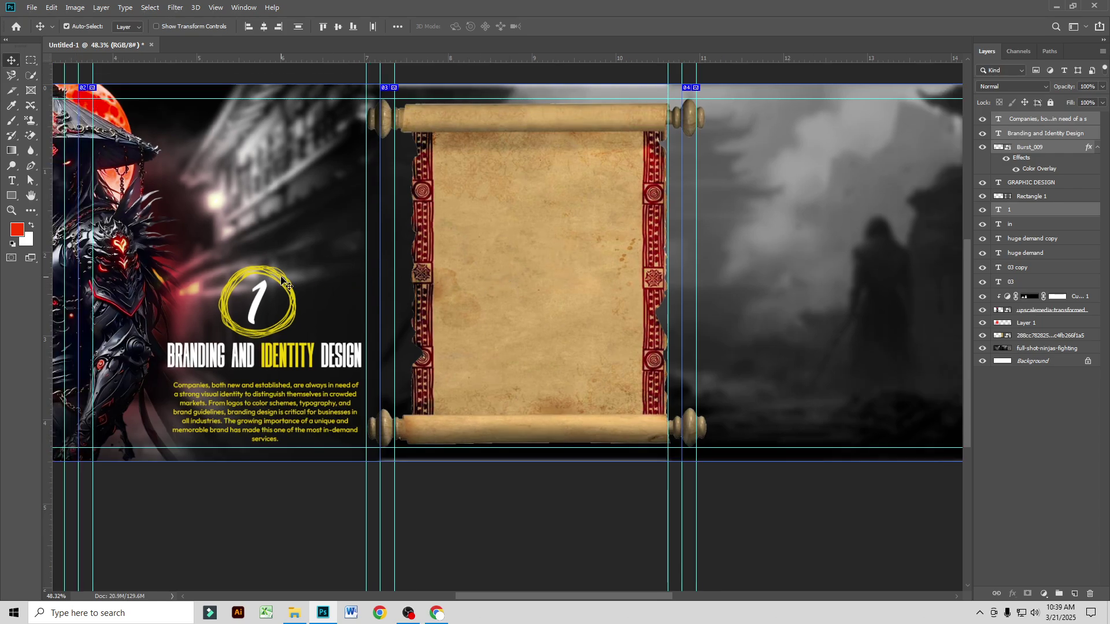
{"action": "left_click", "coordinate": [1035, 148]}
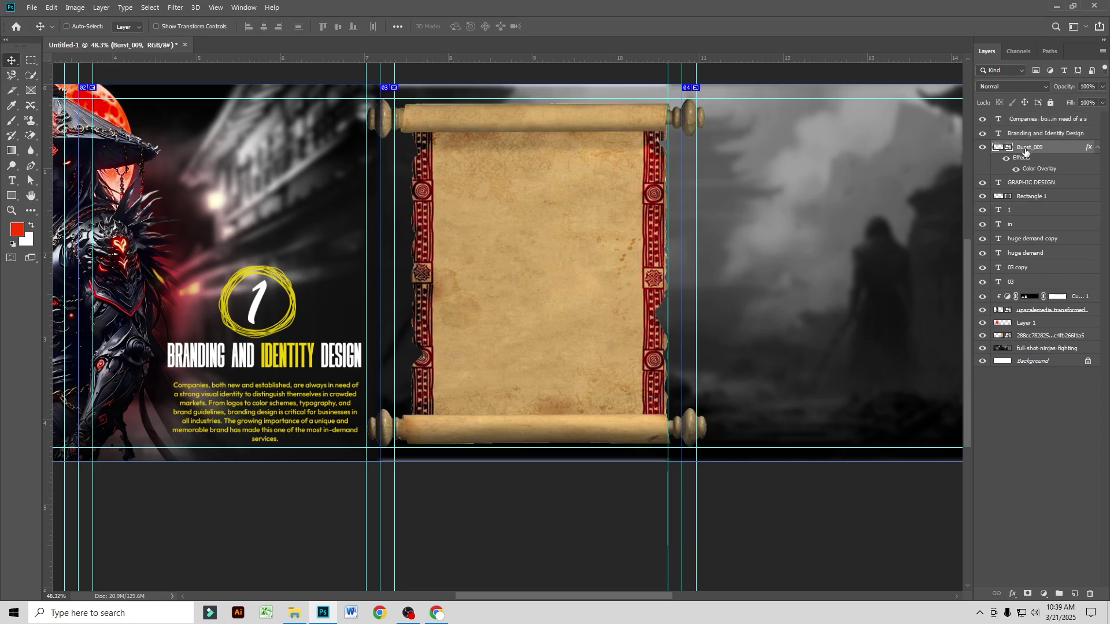
{"action": "key", "text": "ctrl+j"}
{"action": "left_click_drag", "start_coordinate": [290, 287], "coordinate": [626, 159]}
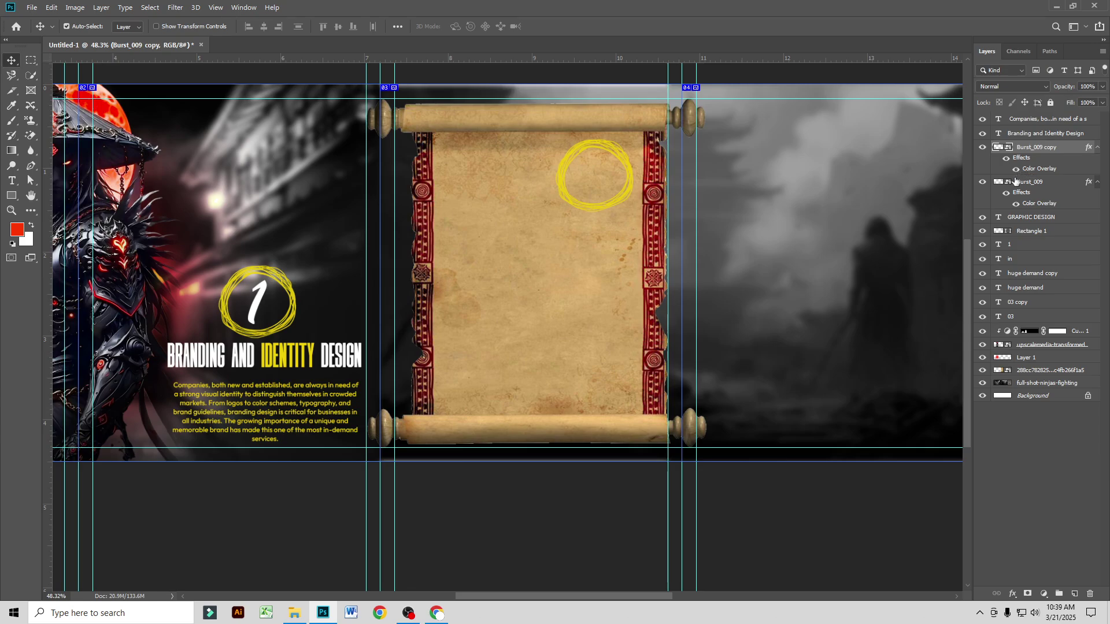
Step: Change the color overlay of the copied scribbled circle on the scroll to white #ffffff
{"action": "double_click", "coordinate": [1038, 204]}
{"action": "left_click", "coordinate": [907, 246]}
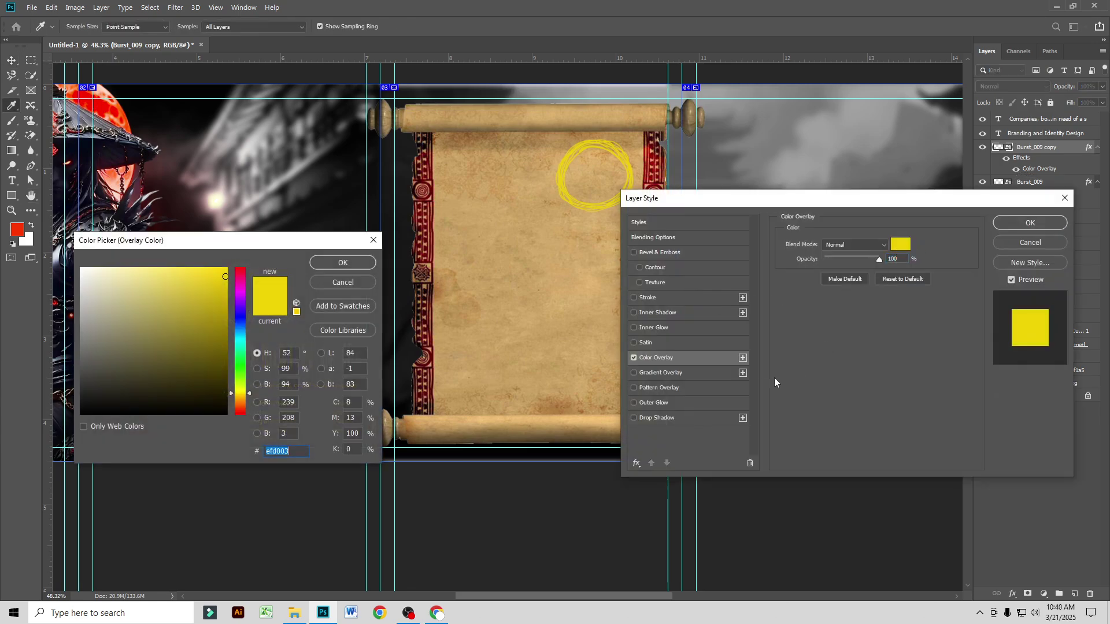
{"action": "left_click", "coordinate": [81, 268]}
{"action": "left_click_drag", "start_coordinate": [113, 283], "coordinate": [130, 555]}
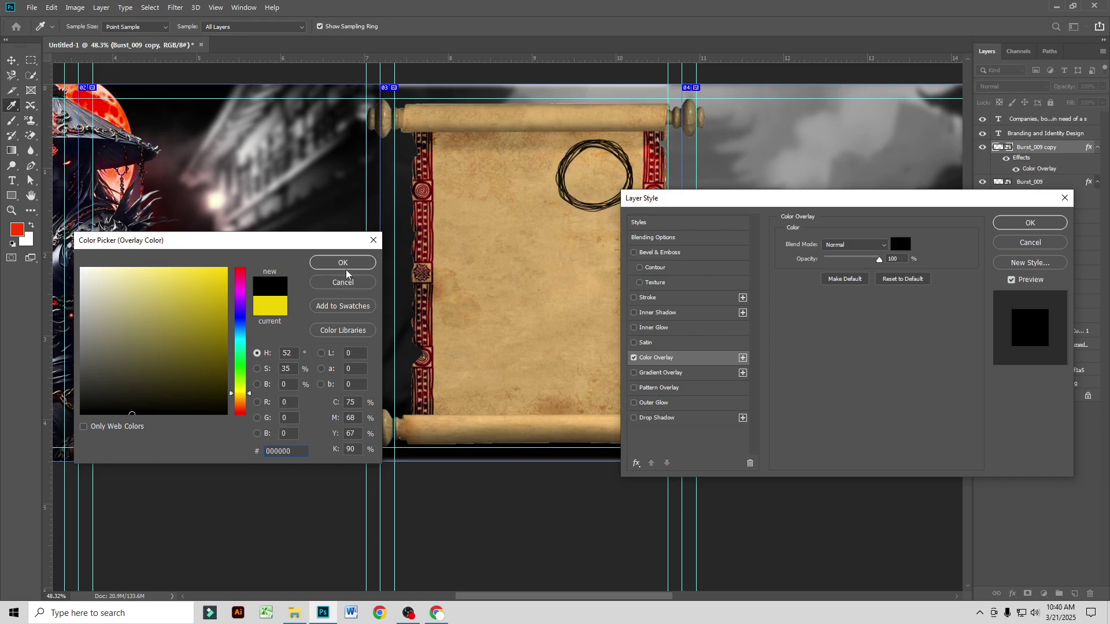
{"action": "left_click_drag", "start_coordinate": [151, 289], "coordinate": [79, 266]}
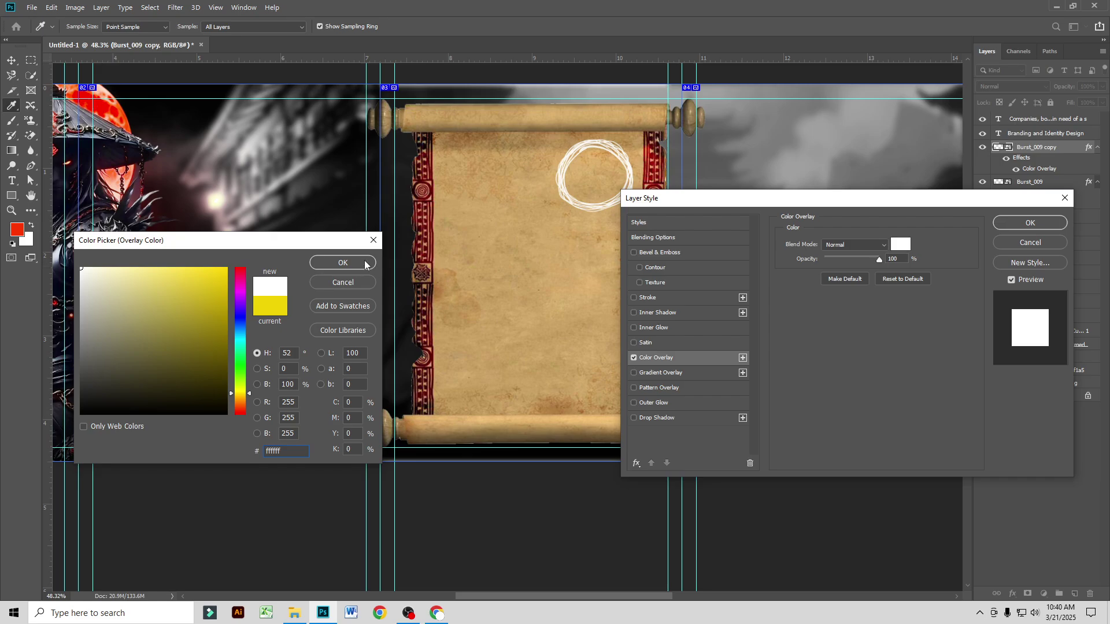
{"action": "left_click", "coordinate": [342, 263]}
{"action": "left_click", "coordinate": [1039, 223]}
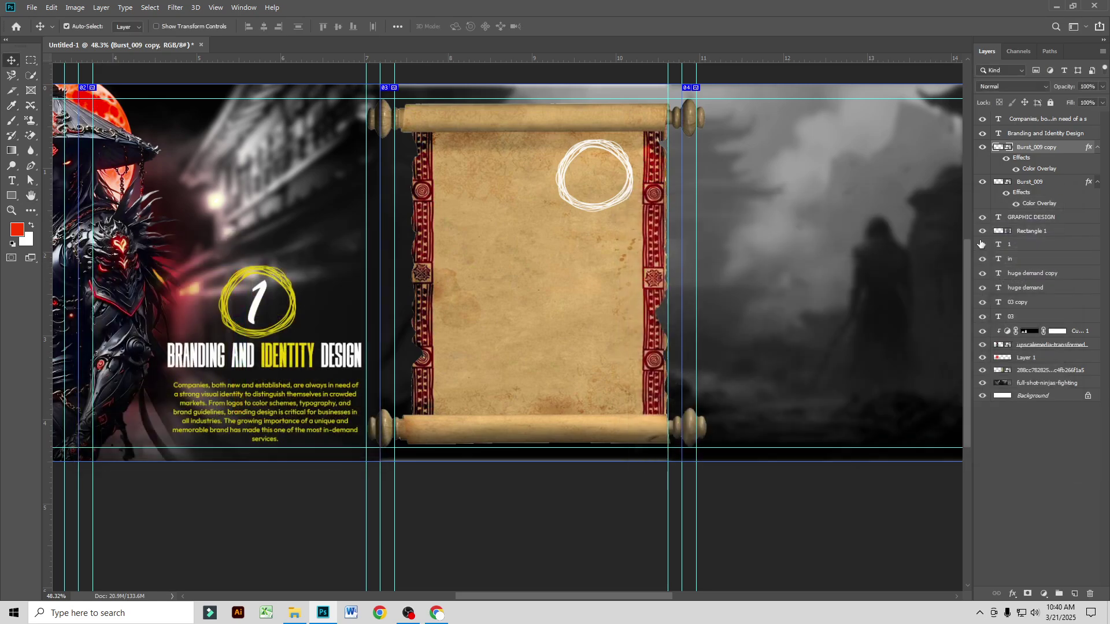
Step: Duplicate the number 1 into the scroll's white circle, change the copy to 2 and center it inside the circle
{"action": "left_click", "coordinate": [1023, 249]}
{"action": "key", "text": "ctrl"}
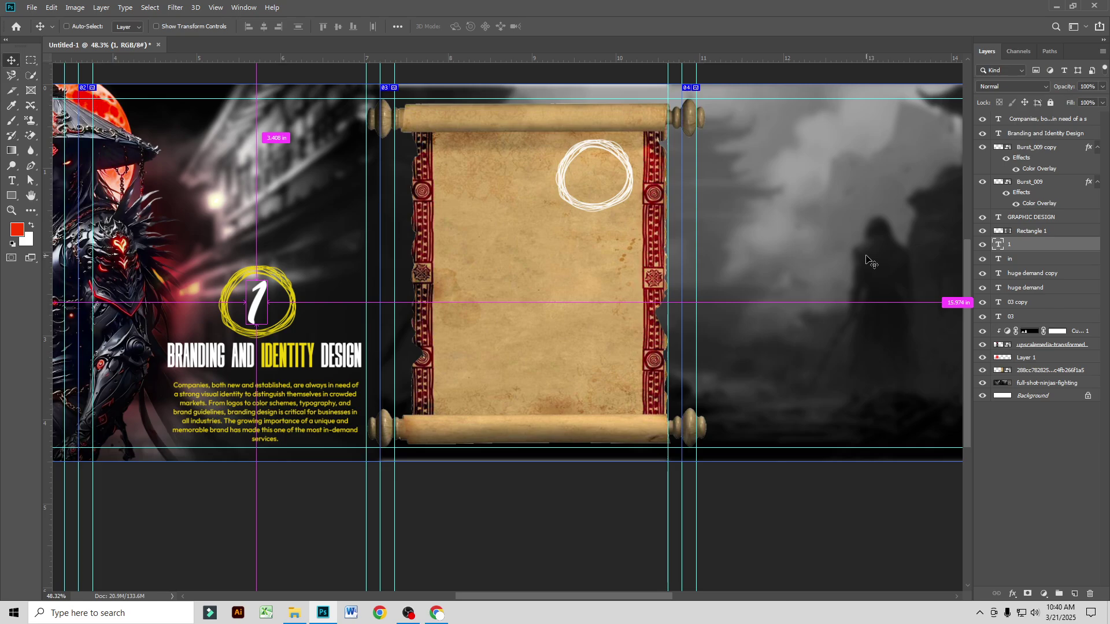
{"action": "left_click_drag", "start_coordinate": [271, 286], "coordinate": [602, 168]}
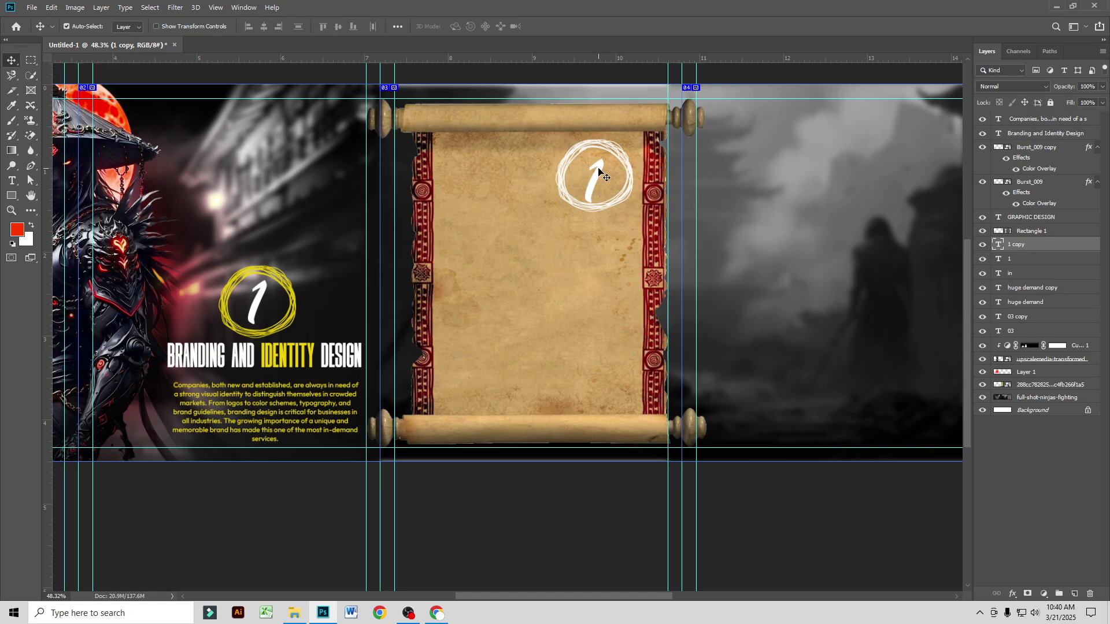
{"action": "double_click", "coordinate": [607, 169]}
{"action": "type", "text": "2"}
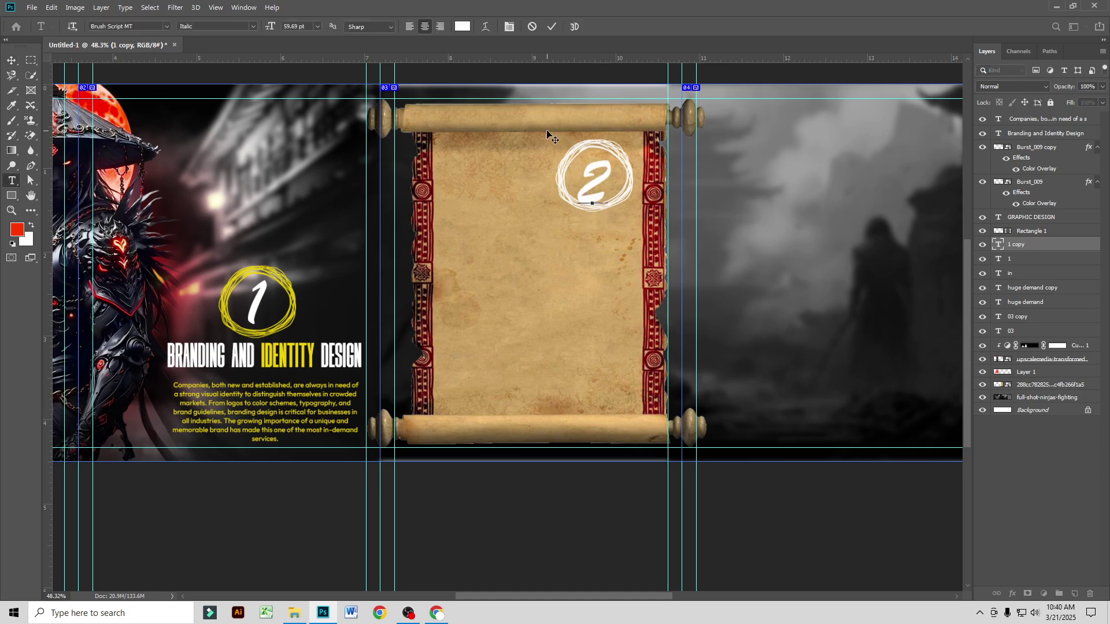
{"action": "left_click", "coordinate": [12, 60]}
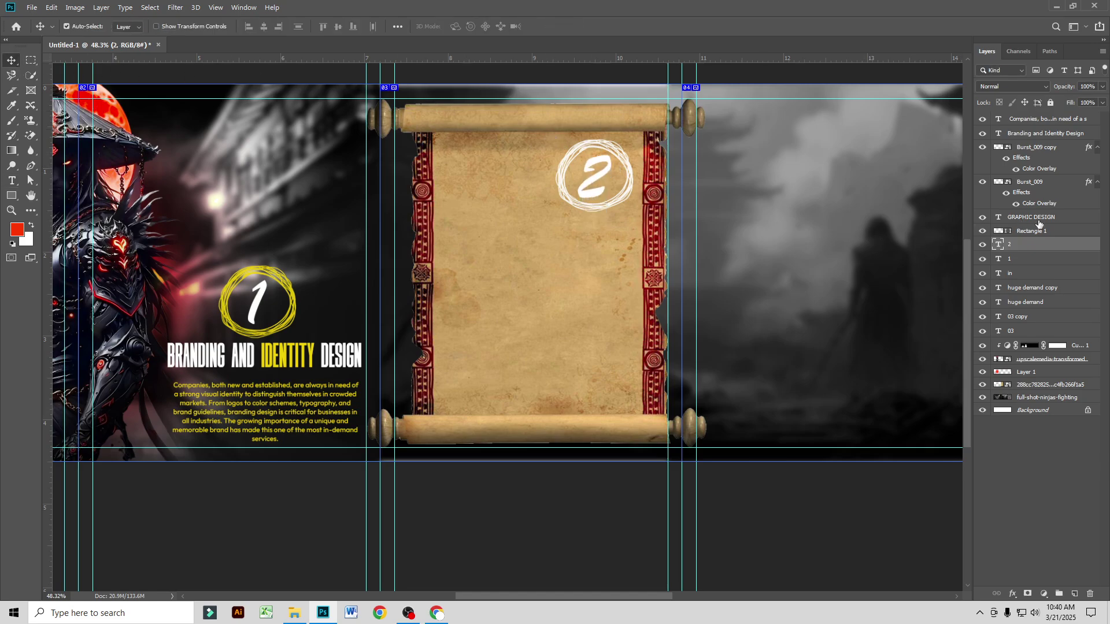
Step: Recolor the number 2 with the dark red #6a0704 sampled from the scroll's patterned border
{"action": "double_click", "coordinate": [998, 244]}
{"action": "left_click", "coordinate": [462, 26]}
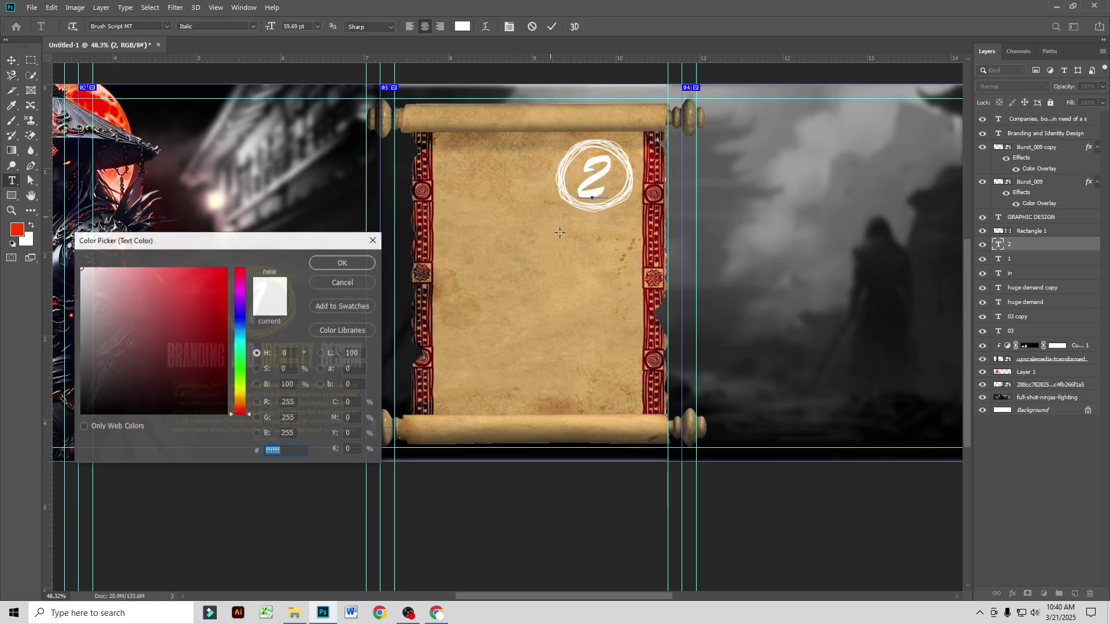
{"action": "left_click", "coordinate": [424, 172]}
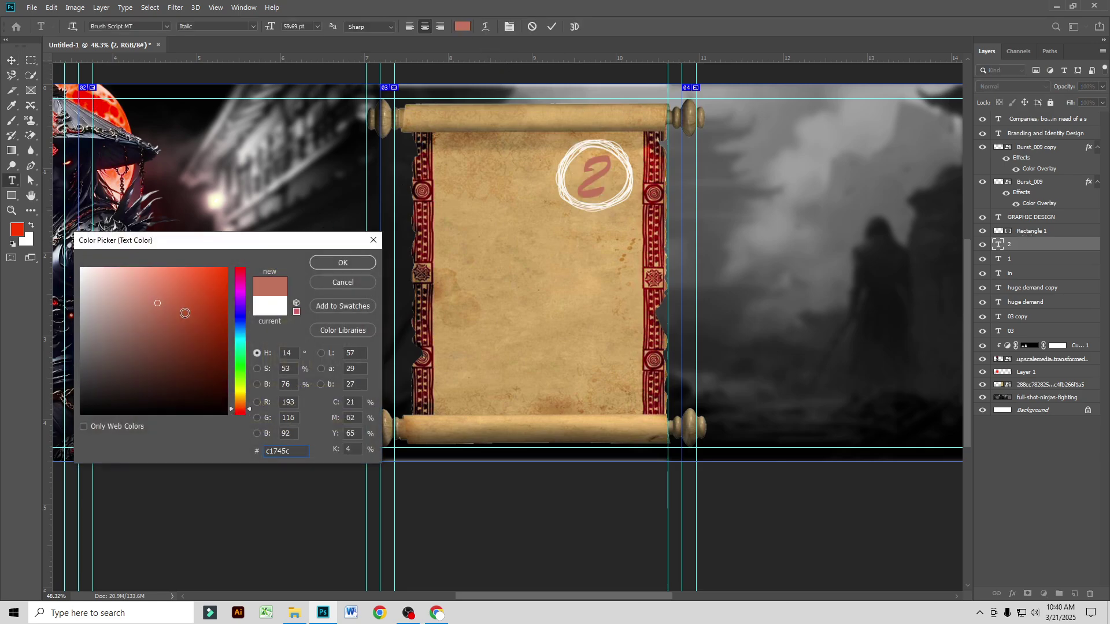
{"action": "mouse_move", "coordinate": [185, 312]}
{"action": "left_mouse_down"}
{"action": "mouse_move", "coordinate": [231, 351]}
{"action": "mouse_move", "coordinate": [191, 354]}
{"action": "mouse_move", "coordinate": [231, 326]}
{"action": "left_mouse_up"}
{"action": "left_click", "coordinate": [430, 189]}
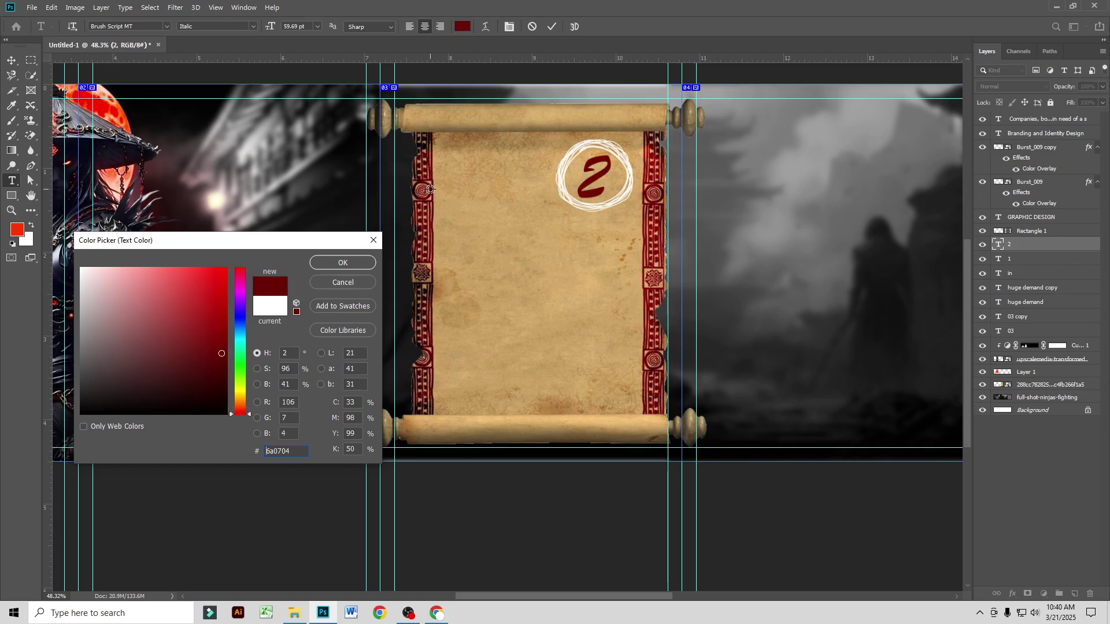
{"action": "left_click", "coordinate": [341, 262]}
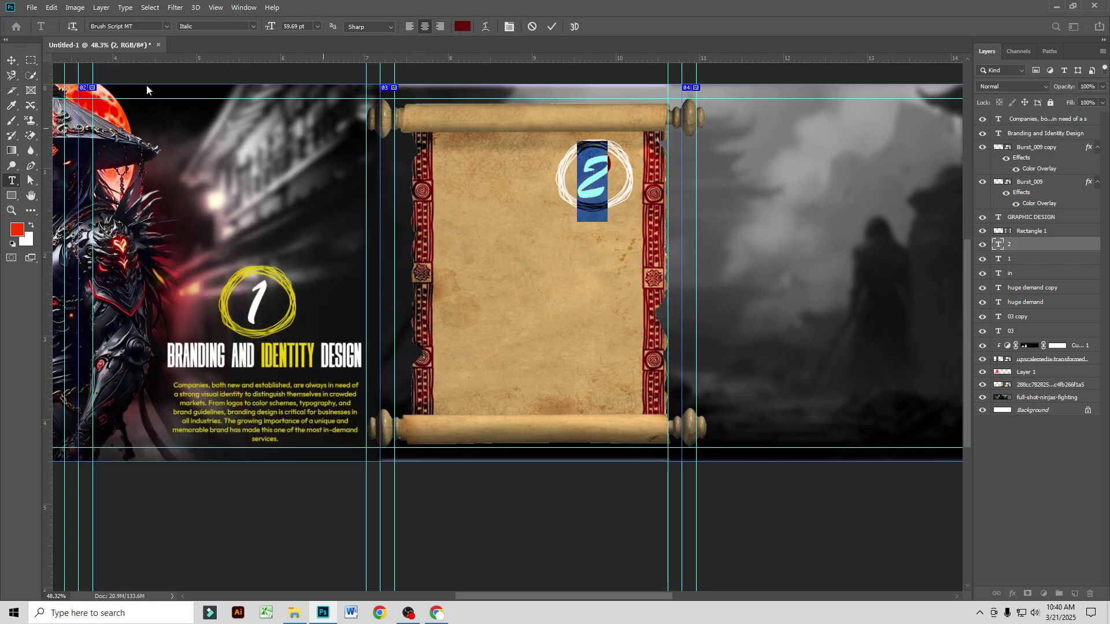
{"action": "key", "text": "ctrl+Return"}
{"action": "key", "text": "v"}
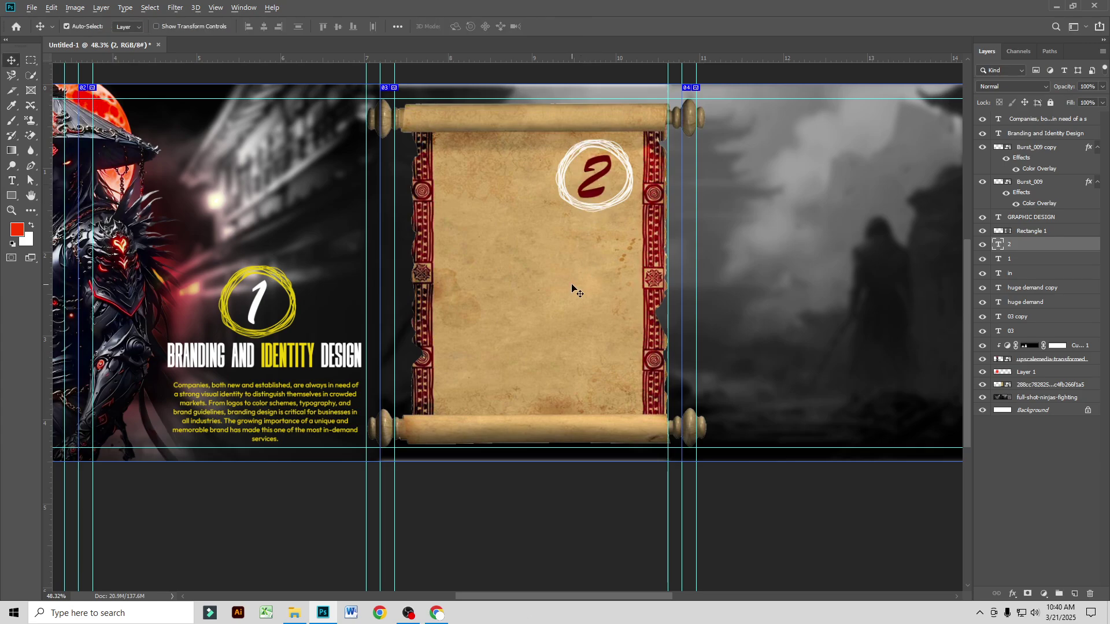
Step: Recolor the number 2 on the scroll black #000000
{"action": "scroll", "coordinate": [572, 286], "scroll_direction": "up", "scroll_amount": 1}
{"action": "scroll", "coordinate": [581, 285], "scroll_direction": "up", "scroll_amount": 1}
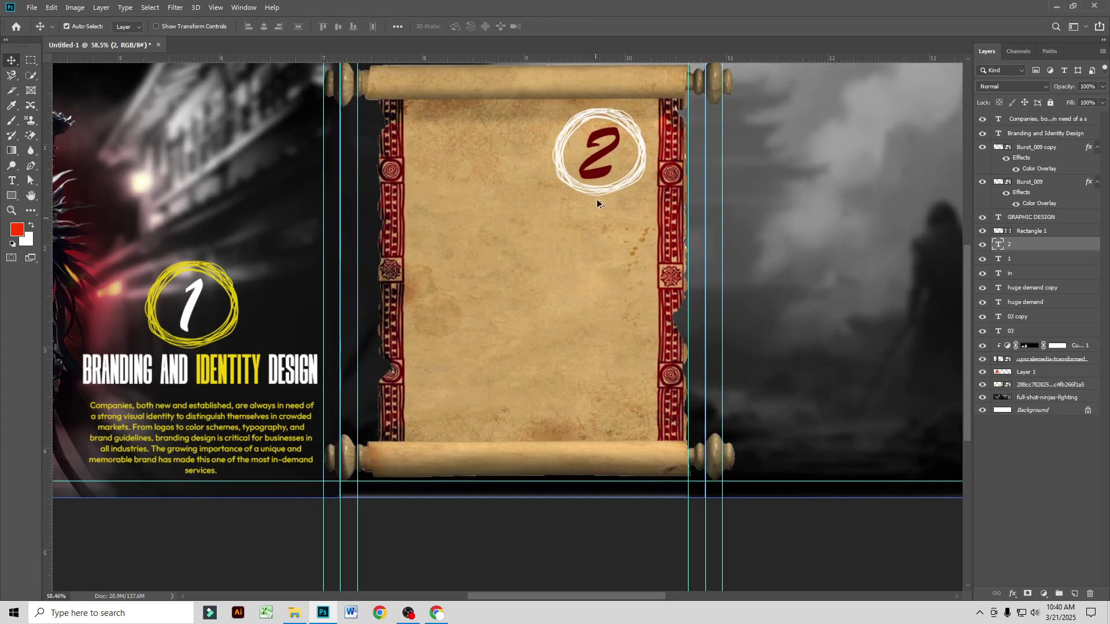
{"action": "double_click", "coordinate": [604, 156]}
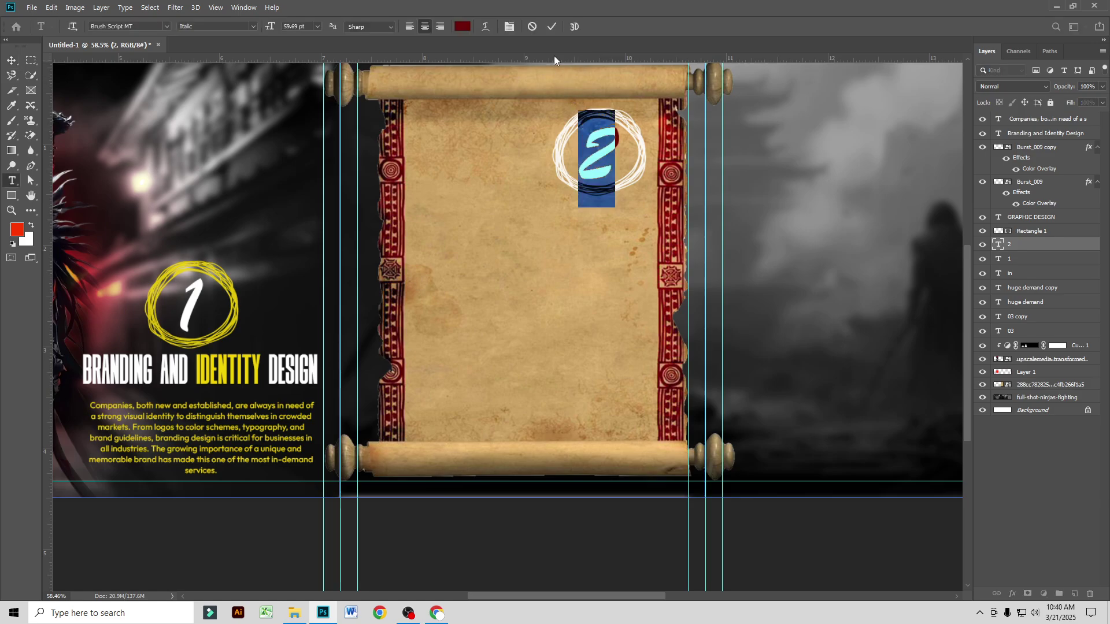
{"action": "left_click", "coordinate": [462, 27]}
{"action": "left_click", "coordinate": [146, 403]}
{"action": "left_click_drag", "start_coordinate": [140, 426], "coordinate": [140, 432]}
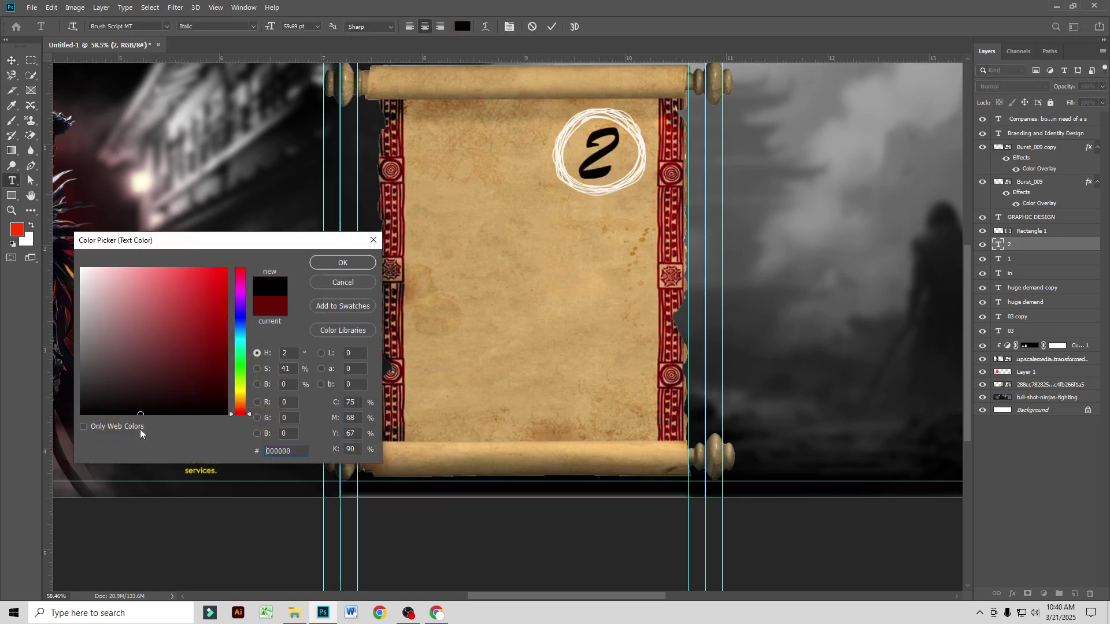
{"action": "left_click", "coordinate": [343, 262]}
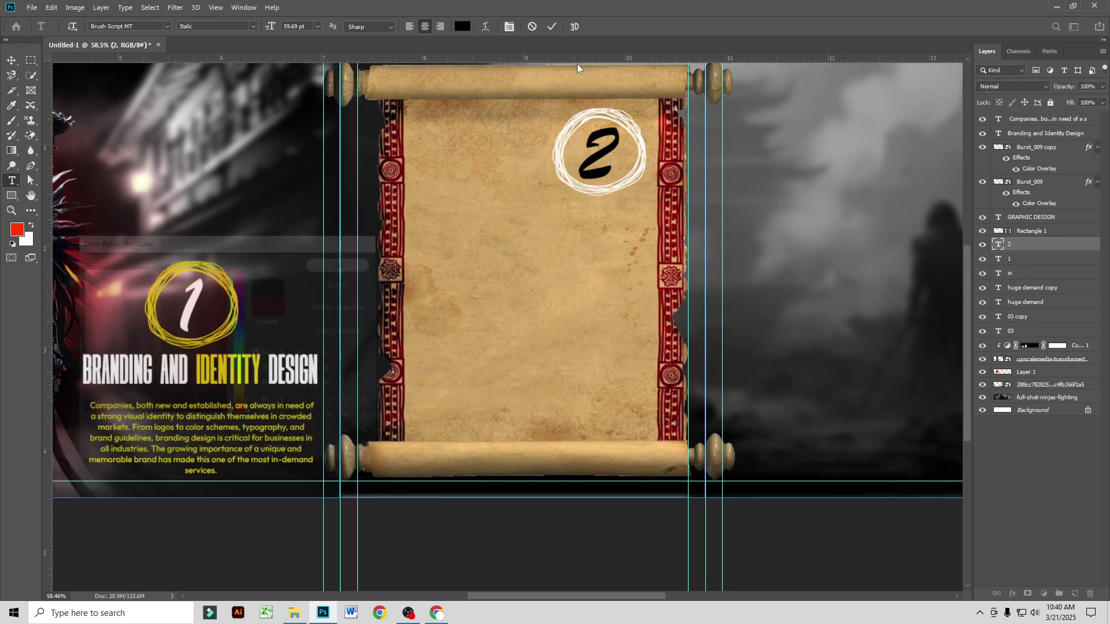
{"action": "left_click", "coordinate": [551, 27]}
{"action": "key", "text": "v"}
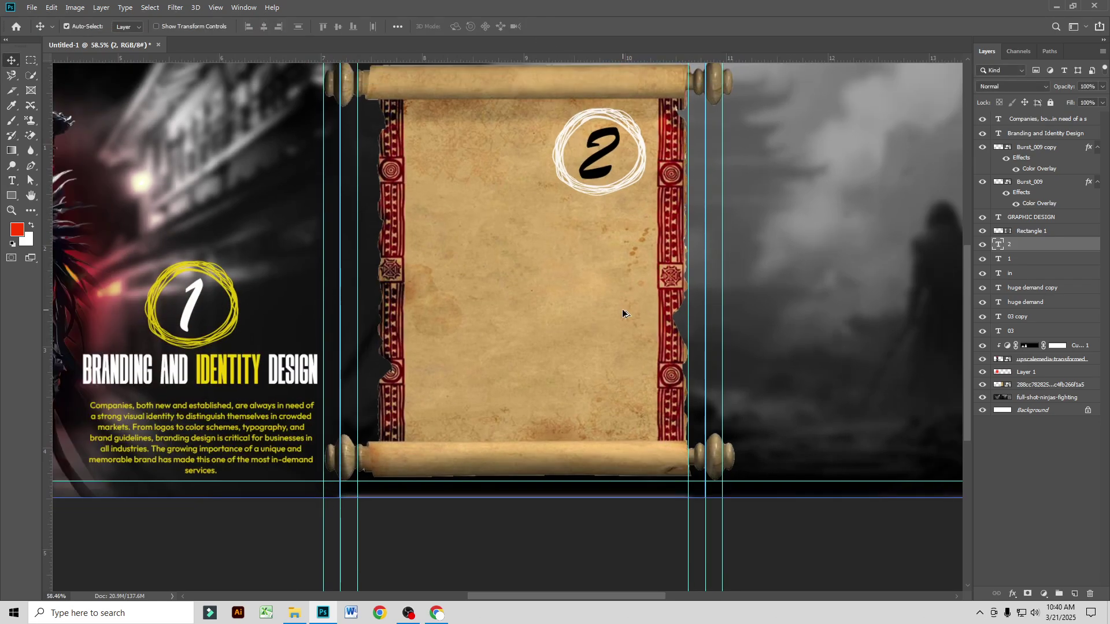
Step: Duplicate the branding description onto the lower half of the scroll and recolor the copy black #000000
{"action": "left_click", "coordinate": [268, 444]}
{"action": "left_click_drag", "start_coordinate": [268, 443], "coordinate": [596, 340]}
{"action": "double_click", "coordinate": [595, 340]}
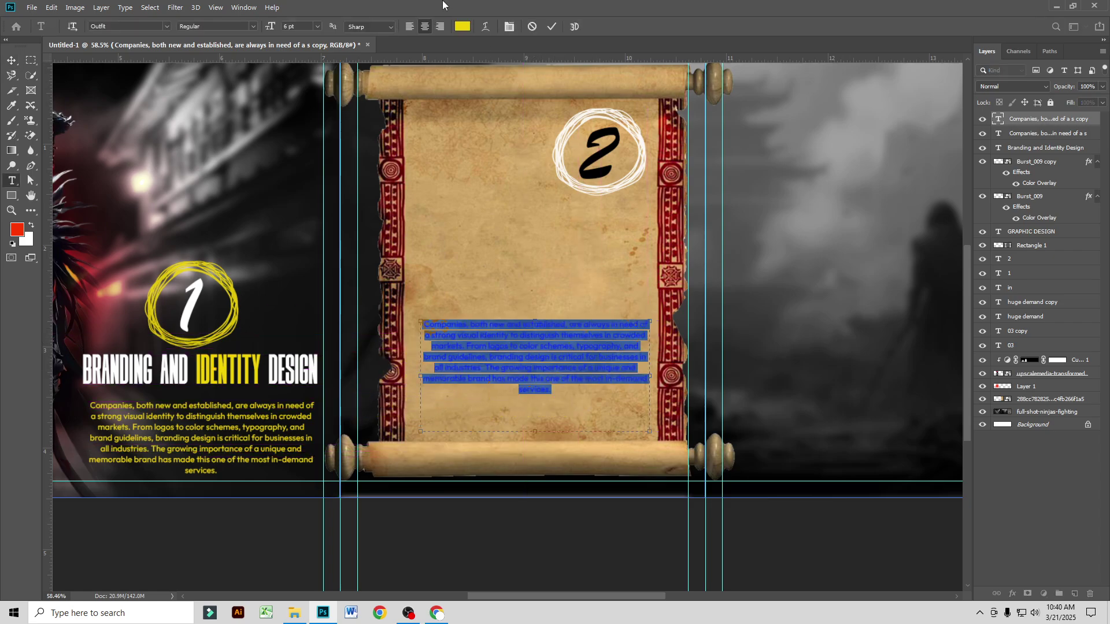
{"action": "left_click", "coordinate": [463, 26]}
{"action": "left_click", "coordinate": [186, 414]}
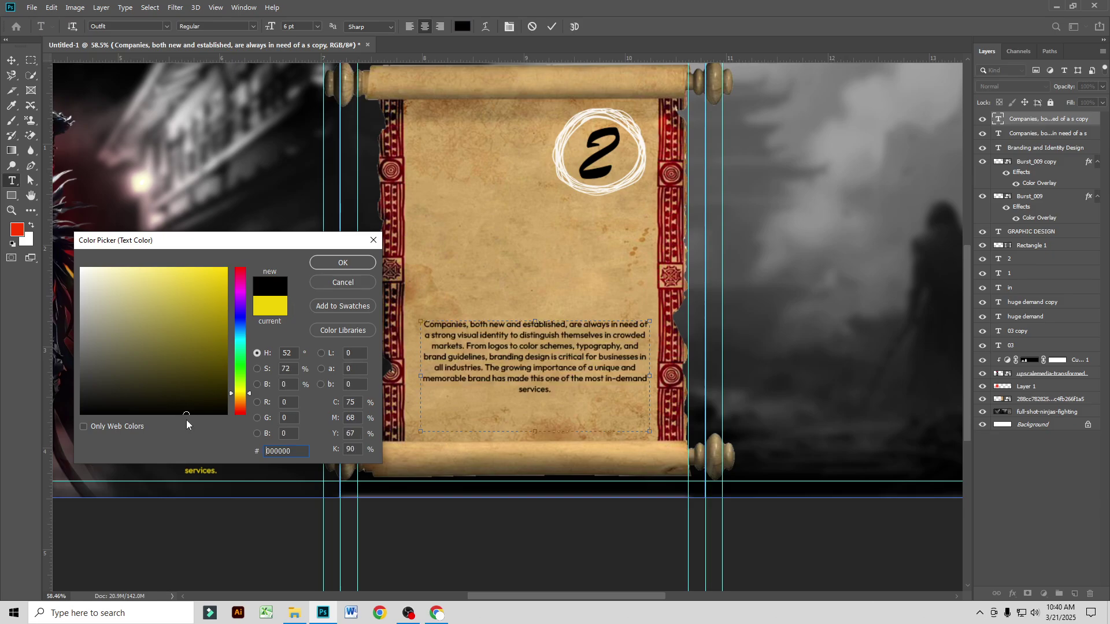
{"action": "left_click", "coordinate": [365, 263]}
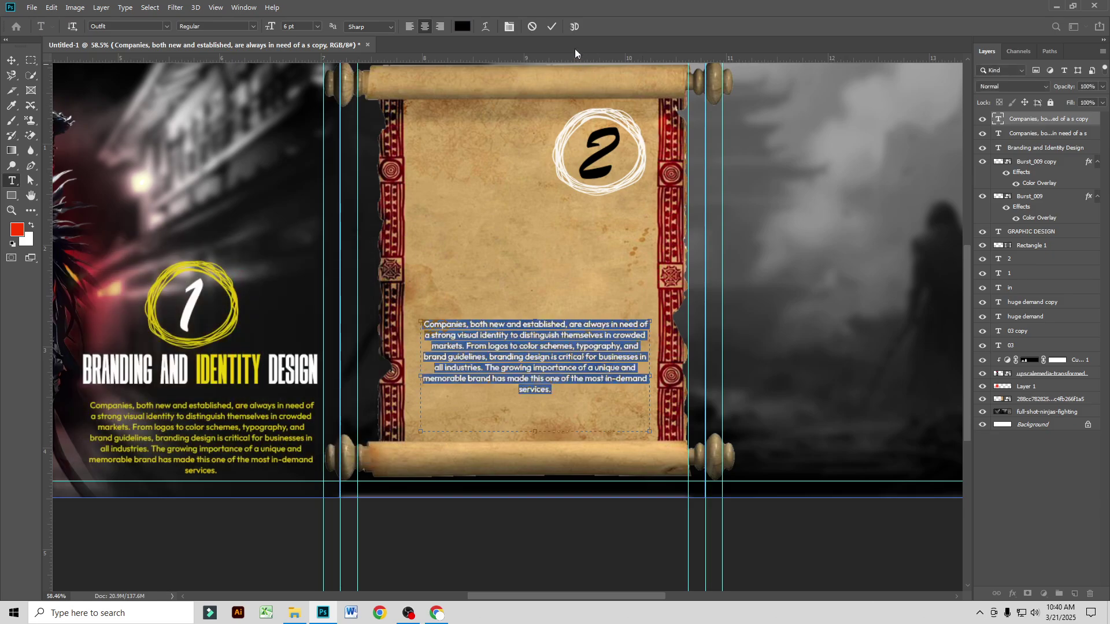
{"action": "left_click", "coordinate": [551, 26]}
Step: Sample colors from the scroll's ornamental border and apply the dark red #5a0703 to the number 2
{"action": "double_click", "coordinate": [602, 137]}
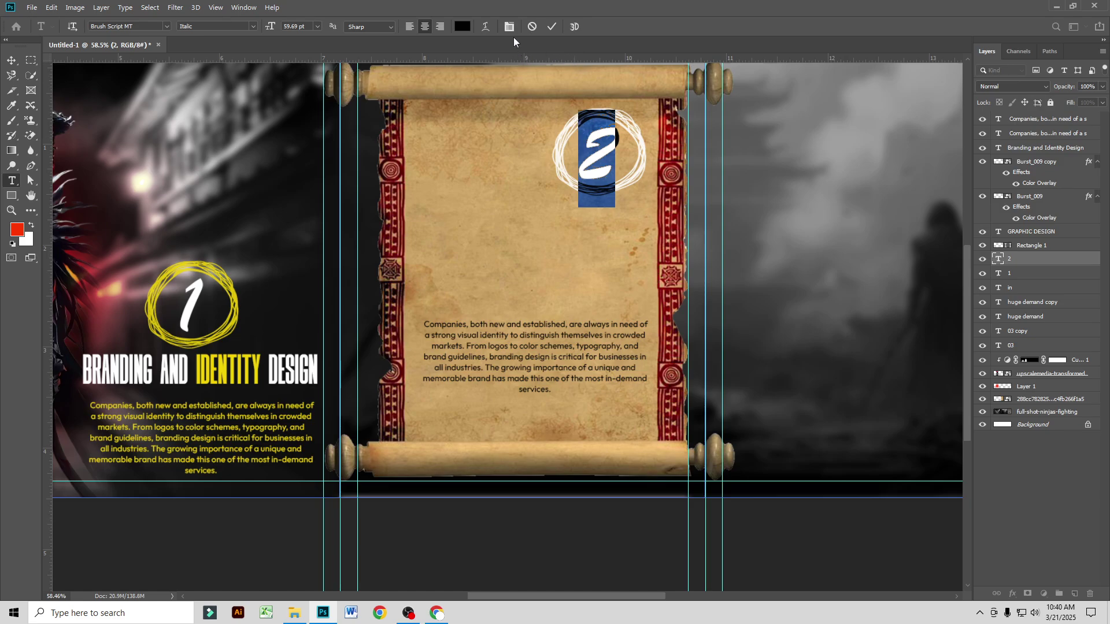
{"action": "left_click", "coordinate": [462, 27]}
{"action": "left_click_drag", "start_coordinate": [235, 235], "coordinate": [218, 95]}
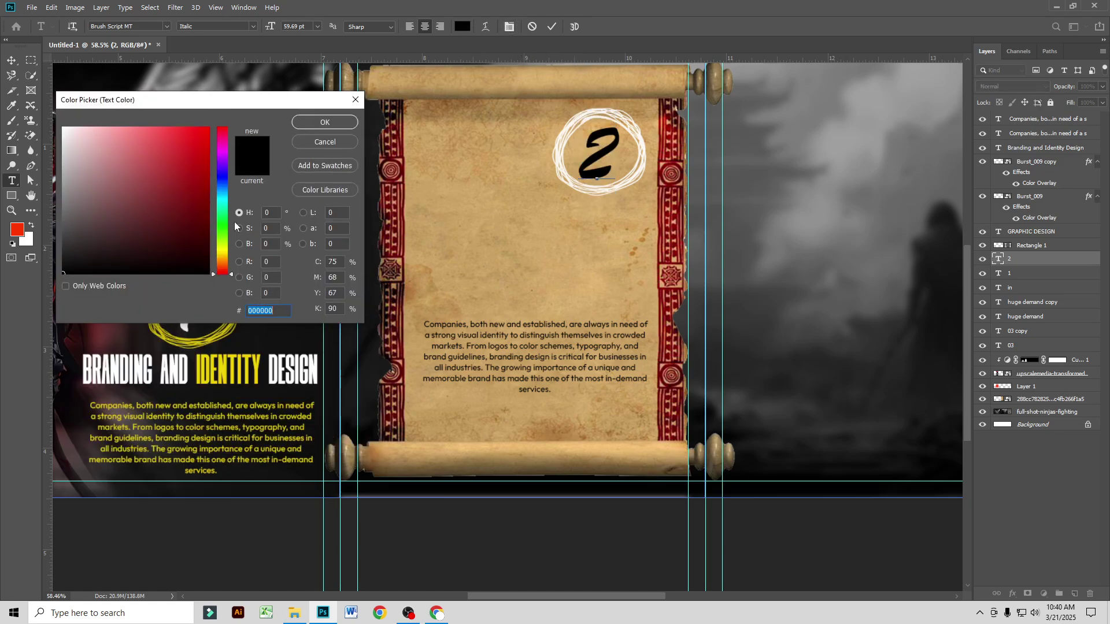
{"action": "left_click", "coordinate": [207, 373]}
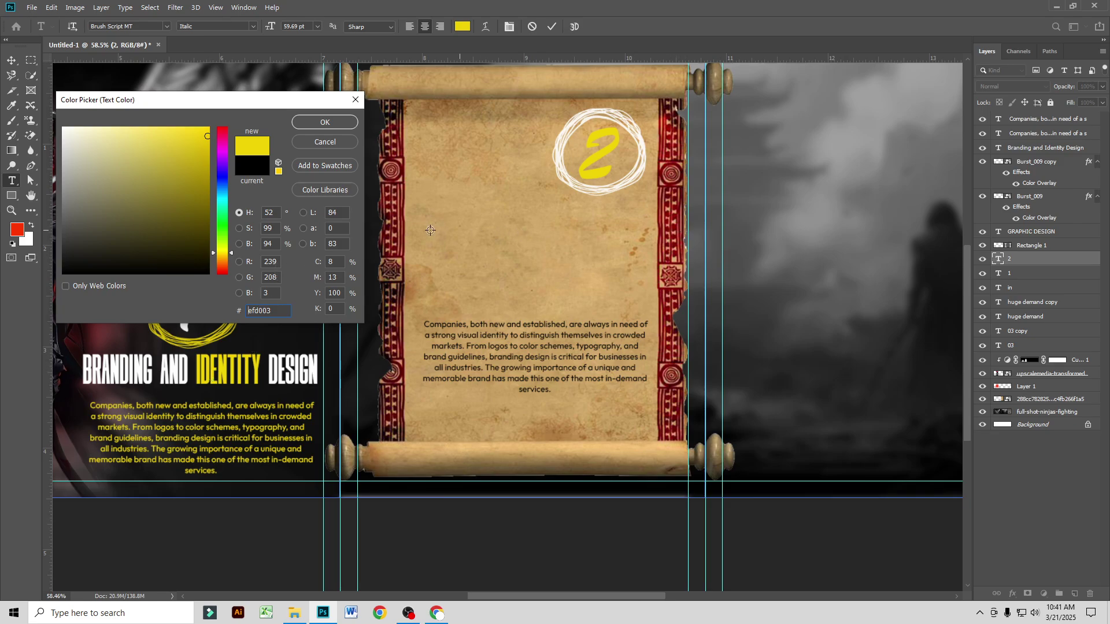
{"action": "left_click", "coordinate": [394, 231]}
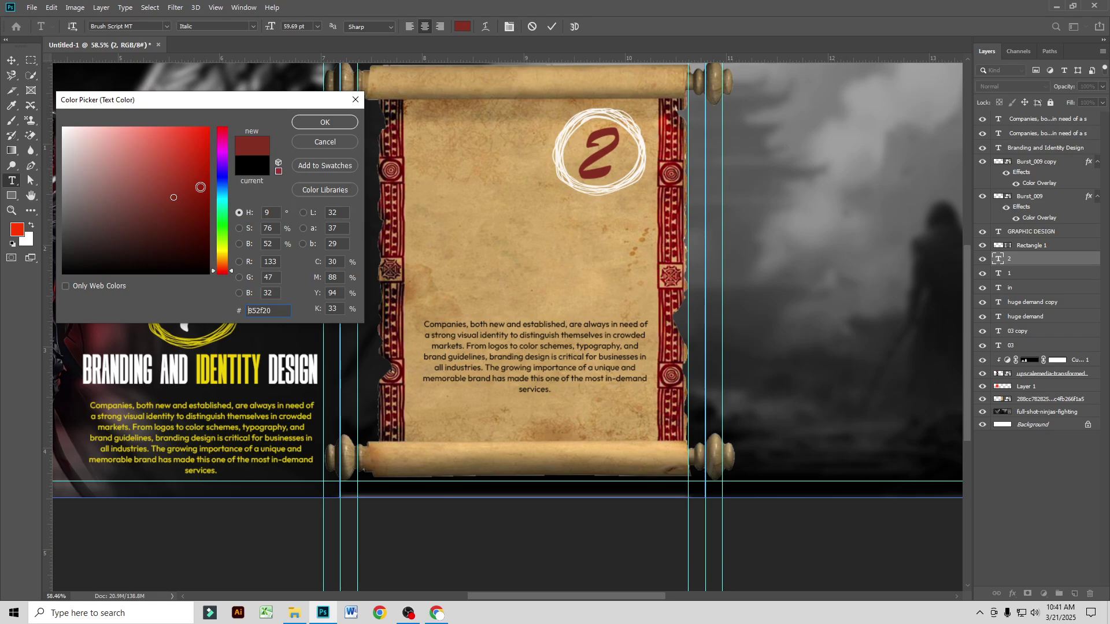
{"action": "left_click", "coordinate": [201, 188]}
{"action": "left_click", "coordinate": [201, 197]}
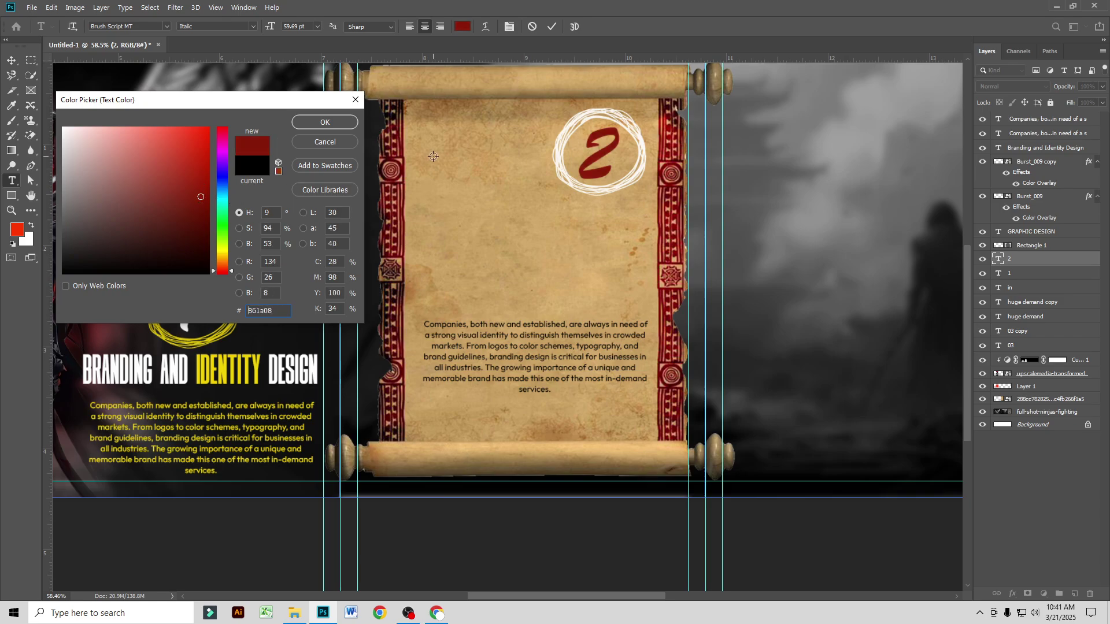
{"action": "left_click", "coordinate": [399, 168]}
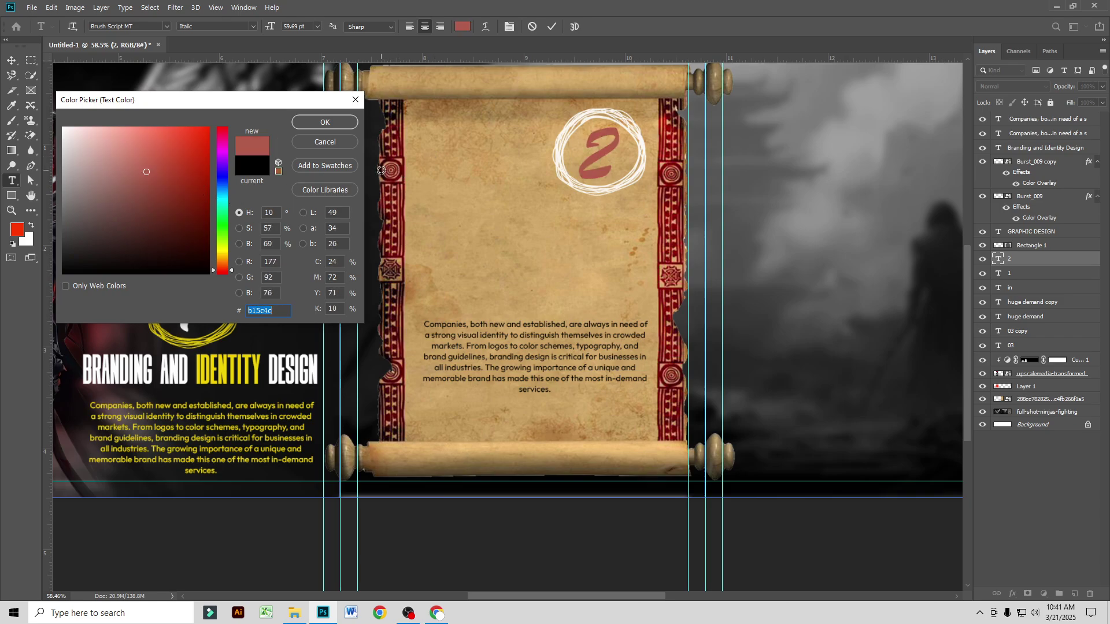
{"action": "left_click", "coordinate": [381, 170]}
{"action": "left_click", "coordinate": [386, 160]}
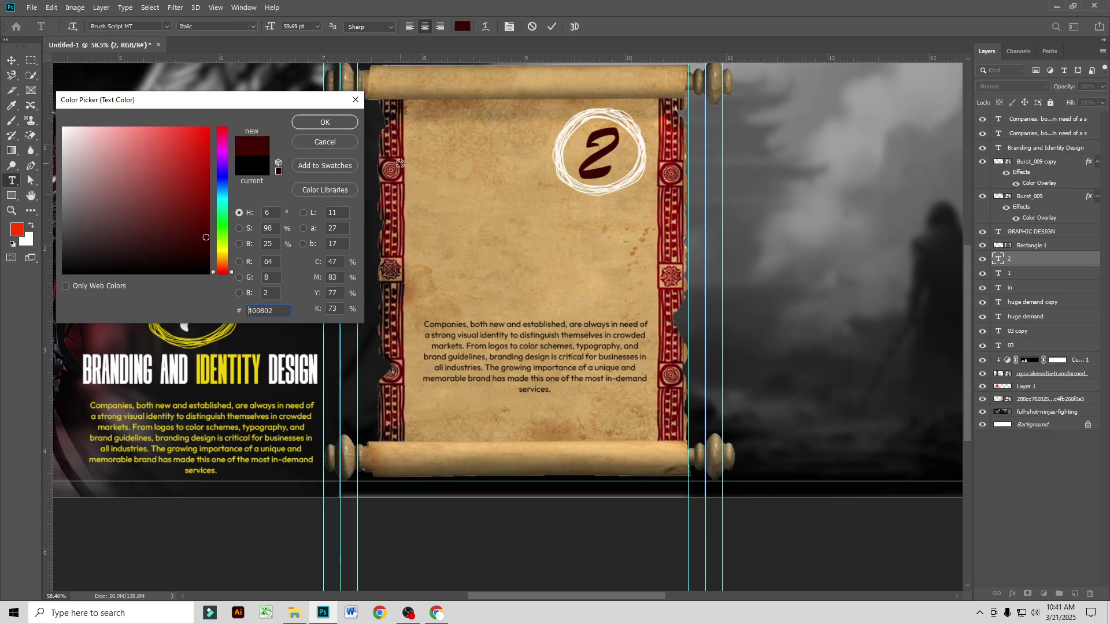
{"action": "left_click", "coordinate": [400, 165]}
{"action": "left_click", "coordinate": [338, 120]}
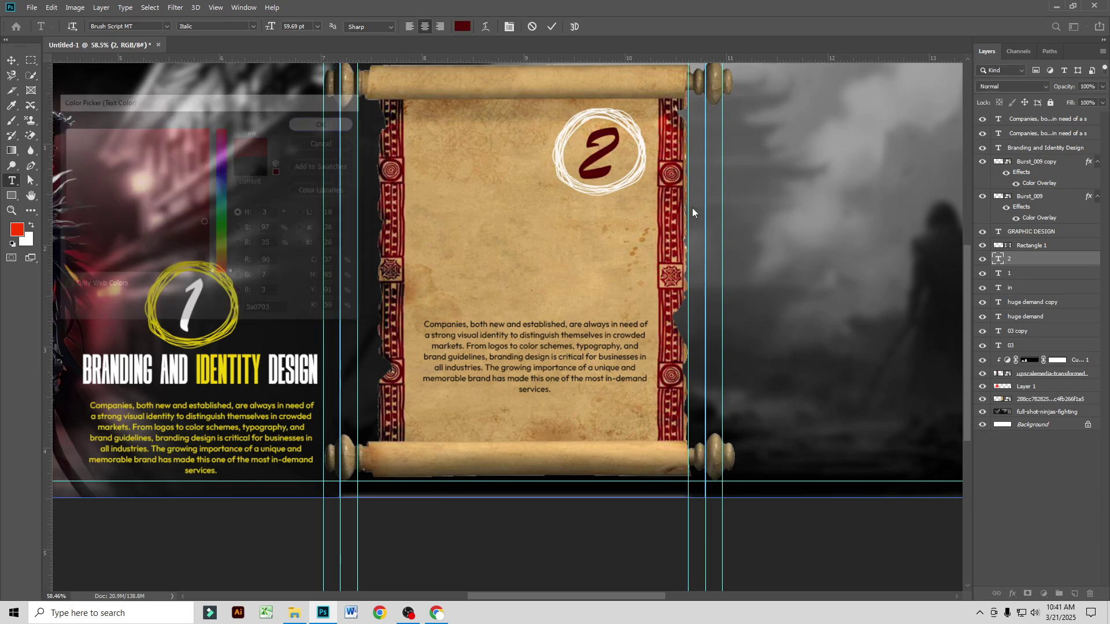
{"action": "left_click", "coordinate": [552, 27]}
{"action": "key", "text": "v"}
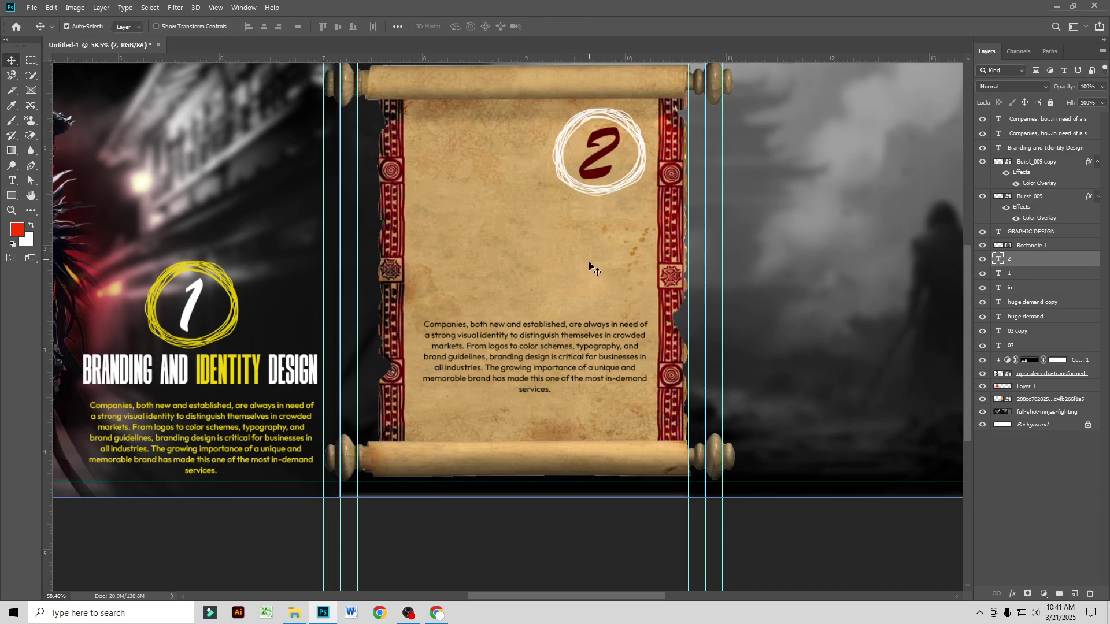
Step: Duplicate the "Branding and Identity Design" heading and place the copy on the scroll between the number 2 and the description
{"action": "scroll", "coordinate": [622, 271], "scroll_direction": "down", "scroll_amount": 1}
{"action": "scroll", "coordinate": [538, 297], "scroll_direction": "up", "scroll_amount": 1}
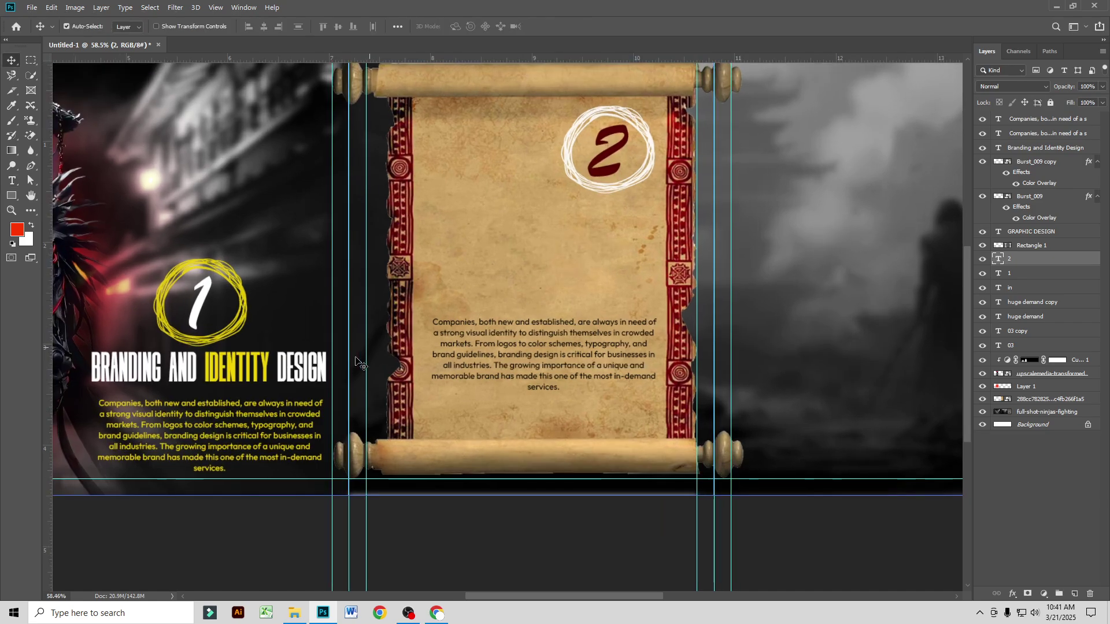
{"action": "left_click", "coordinate": [302, 377]}
{"action": "key", "text": "ctrl+j"}
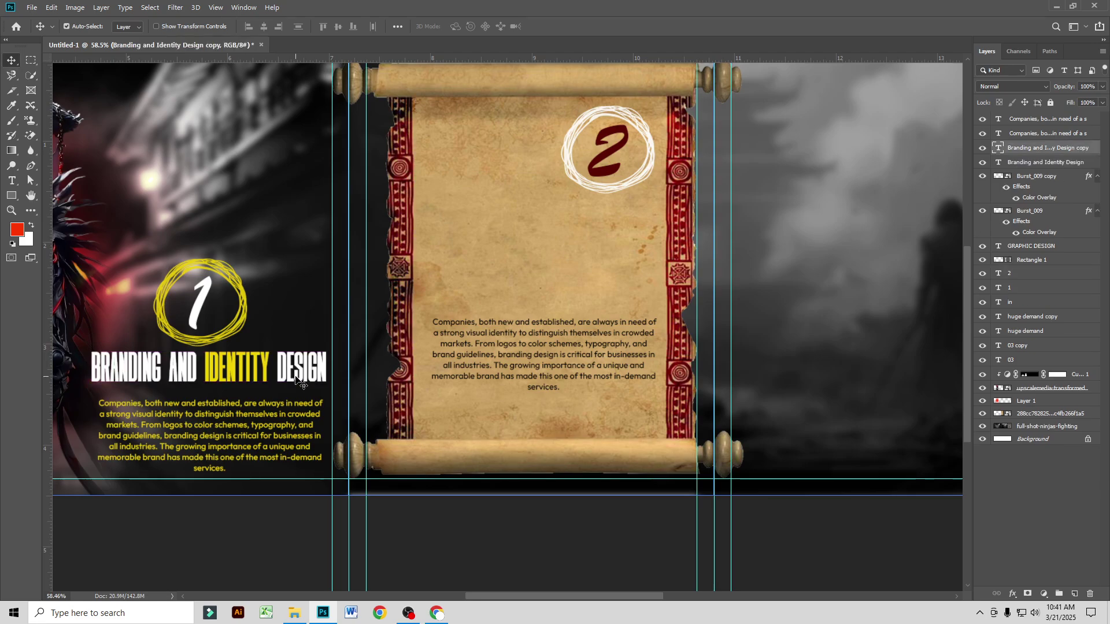
{"action": "left_click_drag", "start_coordinate": [296, 377], "coordinate": [629, 248]}
Step: Switch to ChatGPT in the browser and copy the second topic's title, "Social Media Graphics and Content Creation"
{"action": "left_click", "coordinate": [445, 613]}
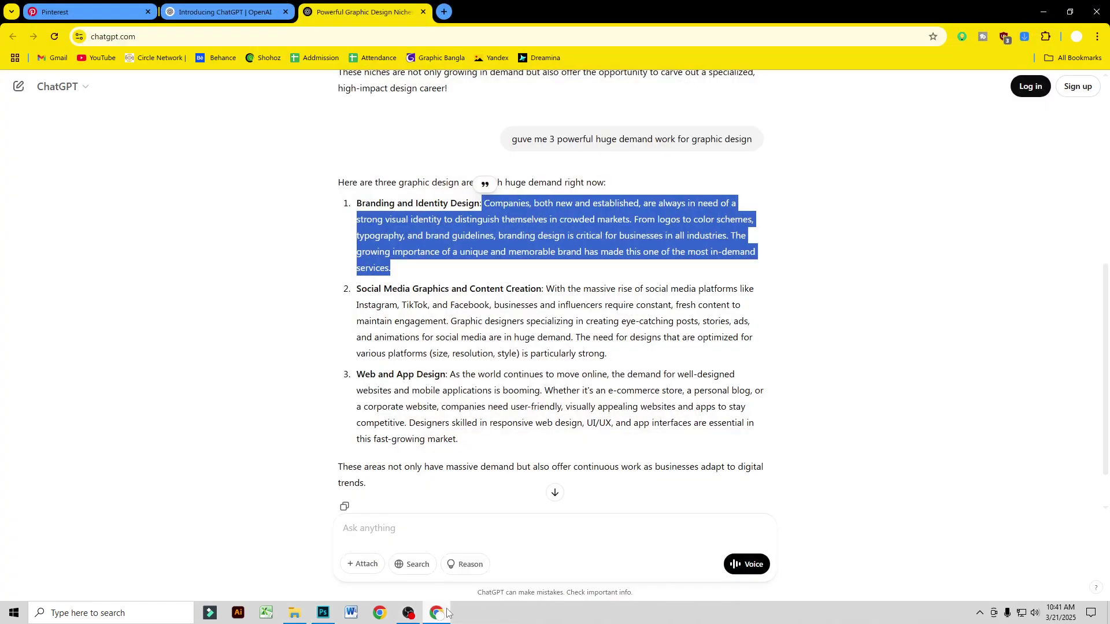
{"action": "scroll", "coordinate": [408, 242], "scroll_direction": "down", "scroll_amount": 2}
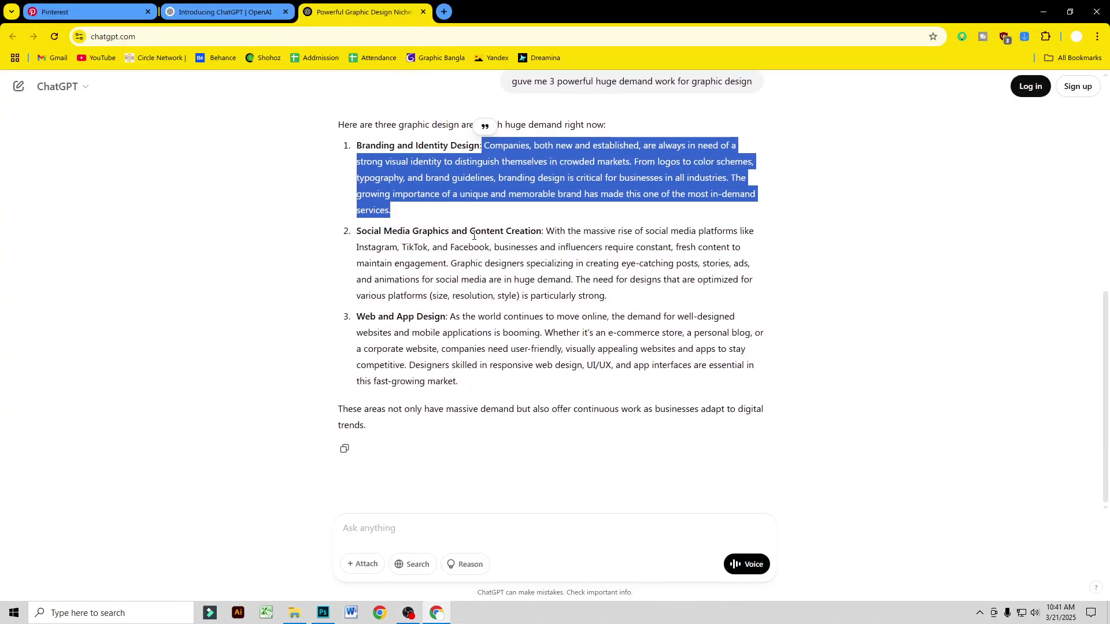
{"action": "left_click_drag", "start_coordinate": [542, 233], "coordinate": [359, 236]}
{"action": "key", "text": "ctrl+c"}
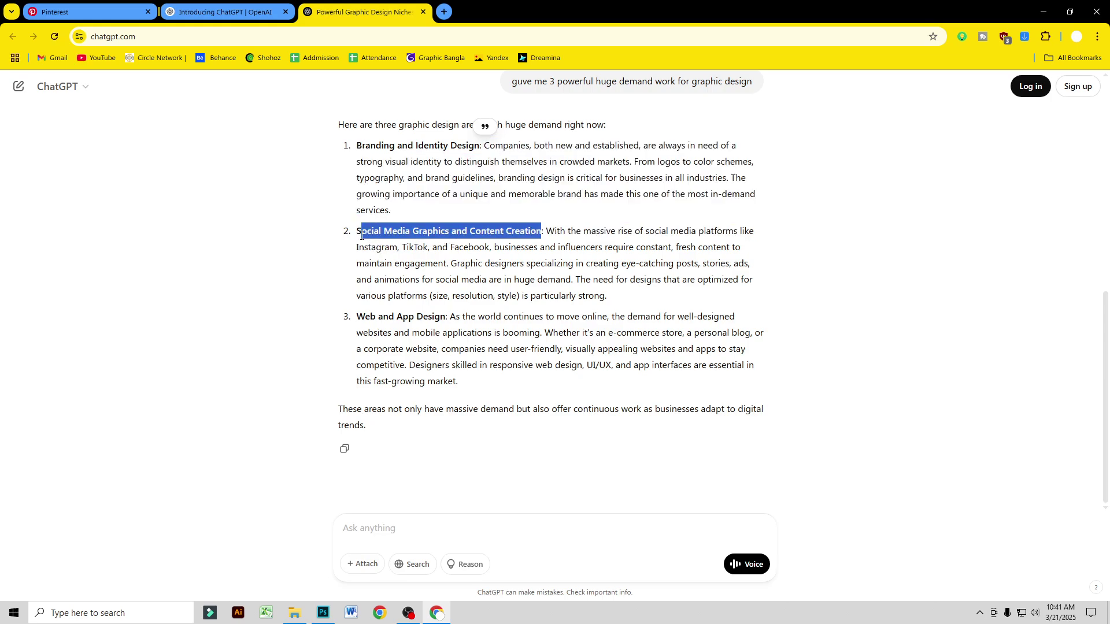
Step: Switch back to Photoshop and replace the scroll heading with "Social Media Graphics and Content Creation", breaking the line before "Content"
{"action": "left_click", "coordinate": [1043, 11]}
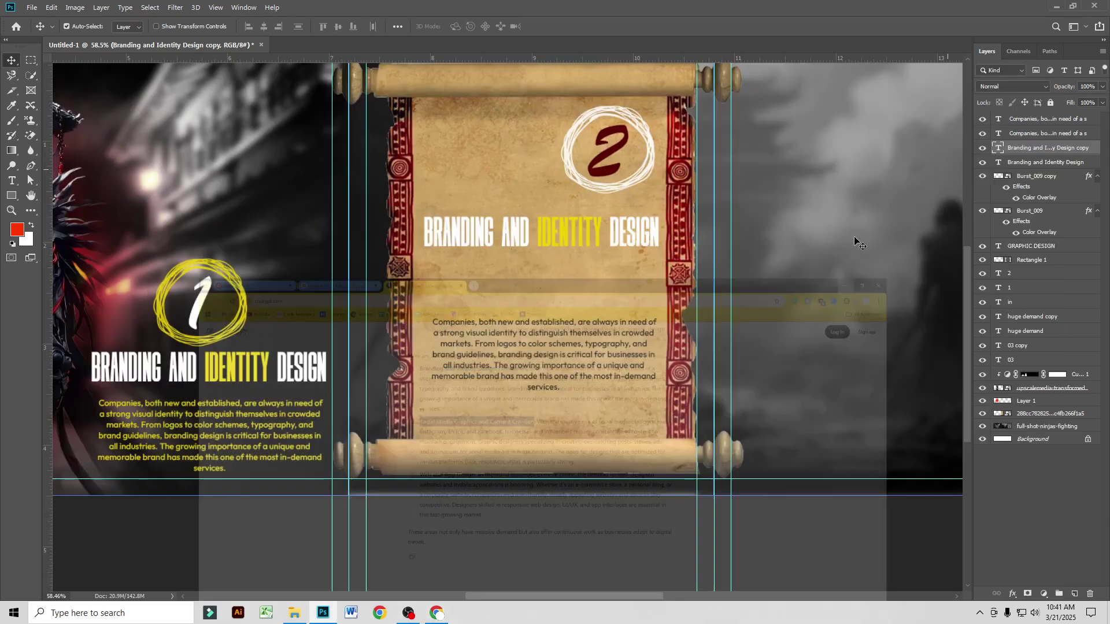
{"action": "double_click", "coordinate": [585, 242]}
{"action": "key", "text": "ctrl+v"}
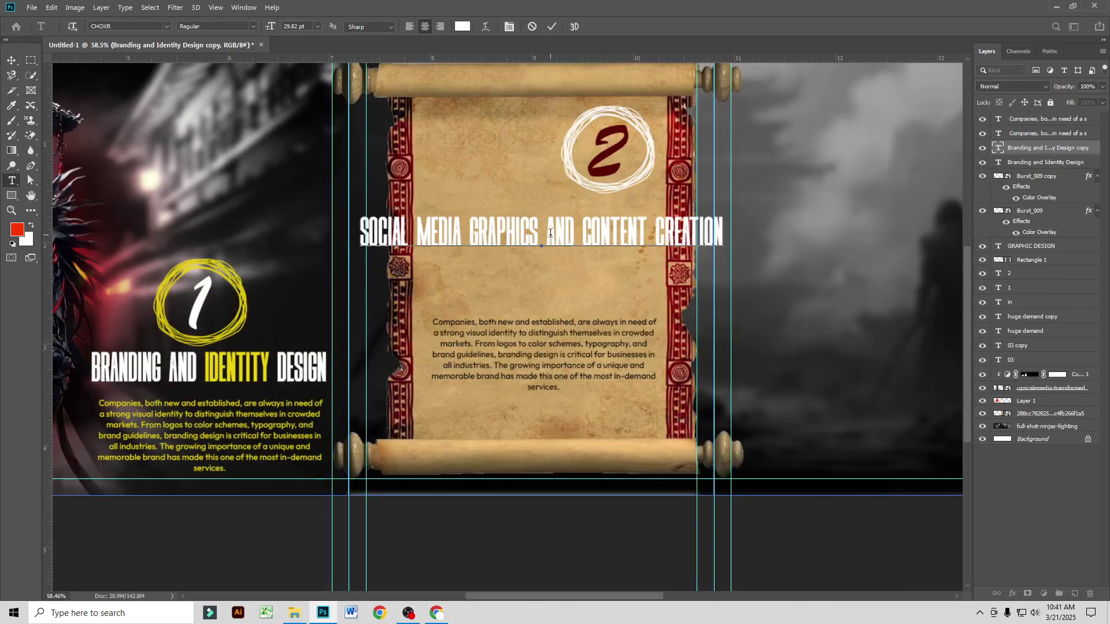
{"action": "left_click", "coordinate": [584, 230]}
{"action": "key", "text": "BackSpace"}
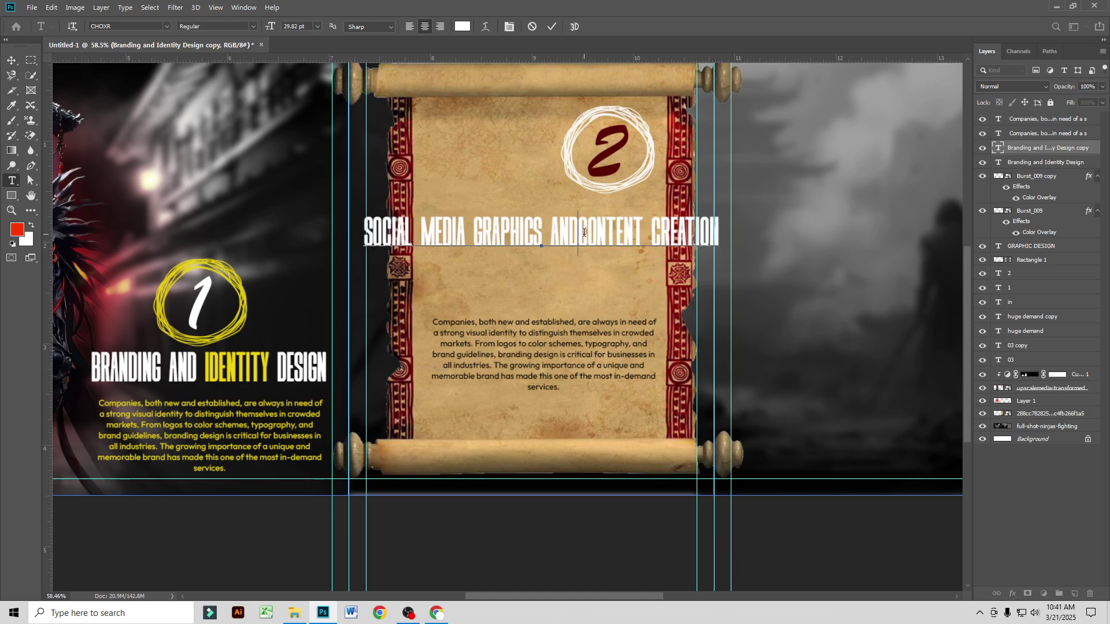
{"action": "key", "text": "Return"}
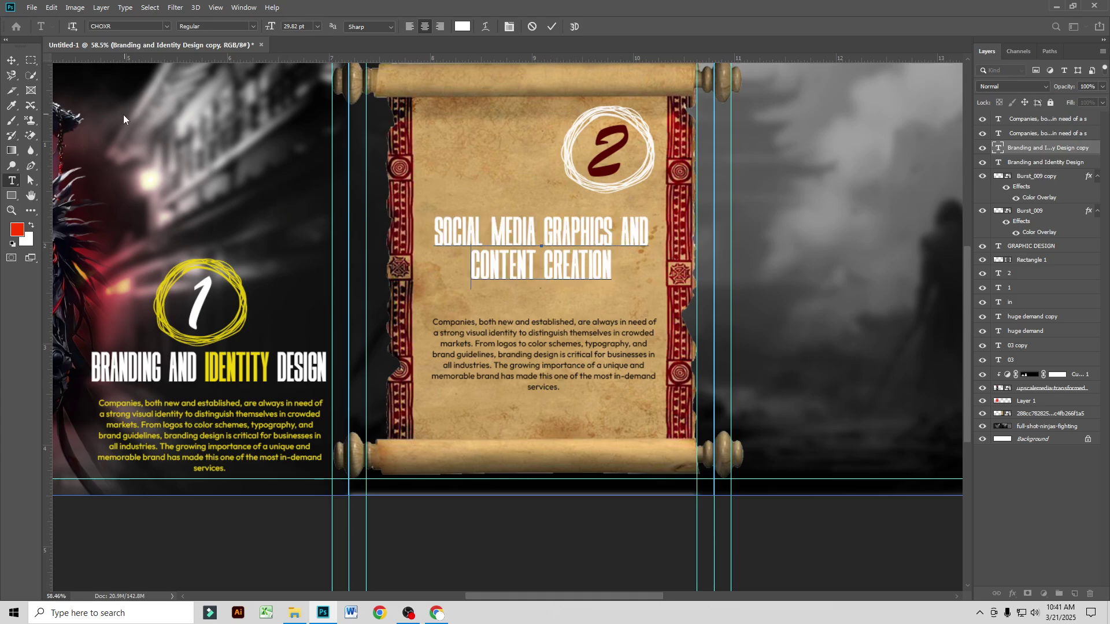
Step: Recolor the heading's second line, "Content Creation", dark red #7a0806 sampled from the scroll's ornamental border
{"action": "left_click_drag", "start_coordinate": [474, 265], "coordinate": [611, 269]}
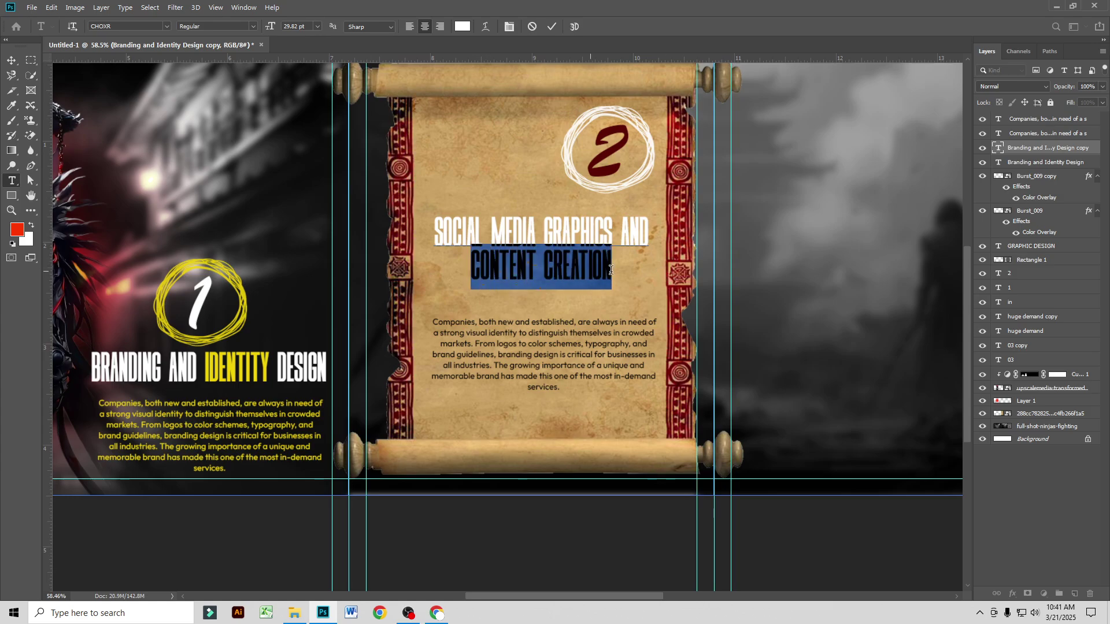
{"action": "left_click", "coordinate": [462, 26]}
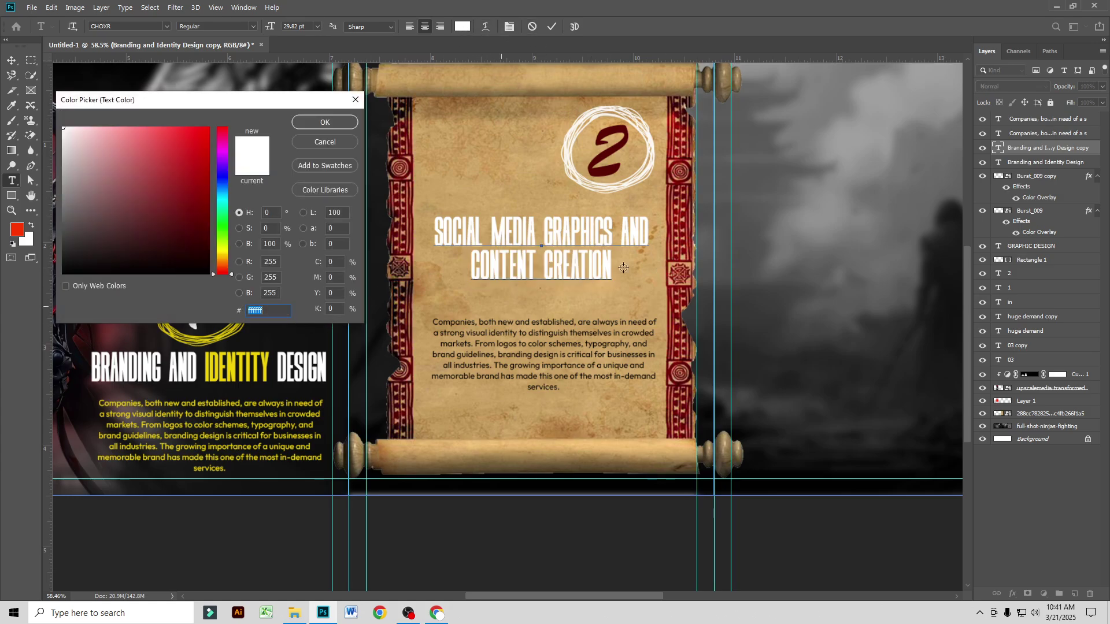
{"action": "left_click", "coordinate": [687, 218]}
{"action": "left_click", "coordinate": [688, 212]}
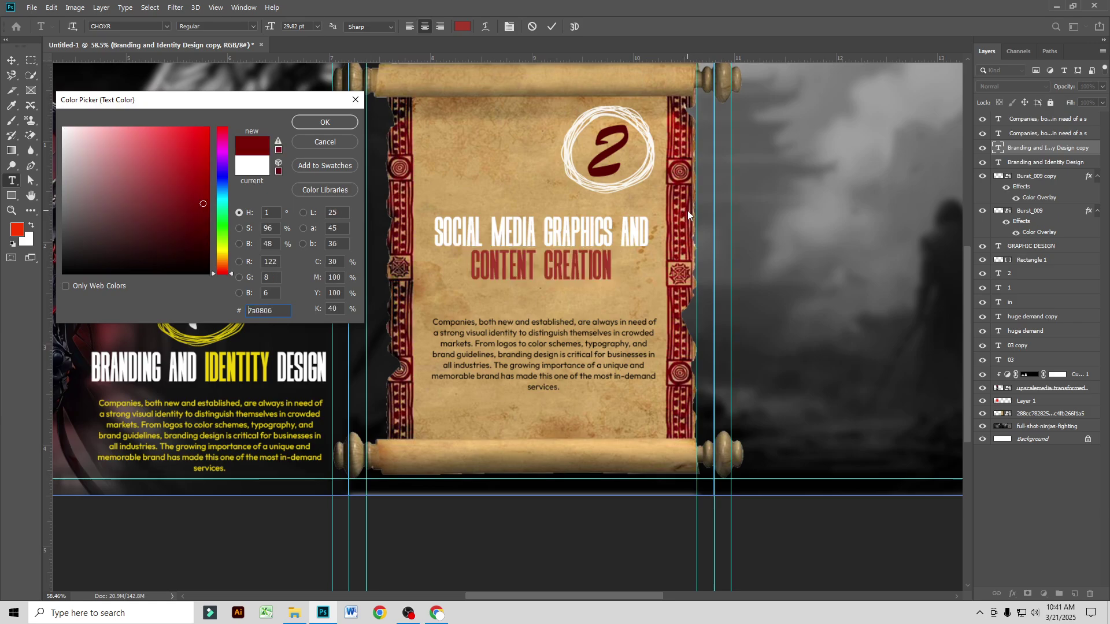
{"action": "left_click", "coordinate": [318, 122]}
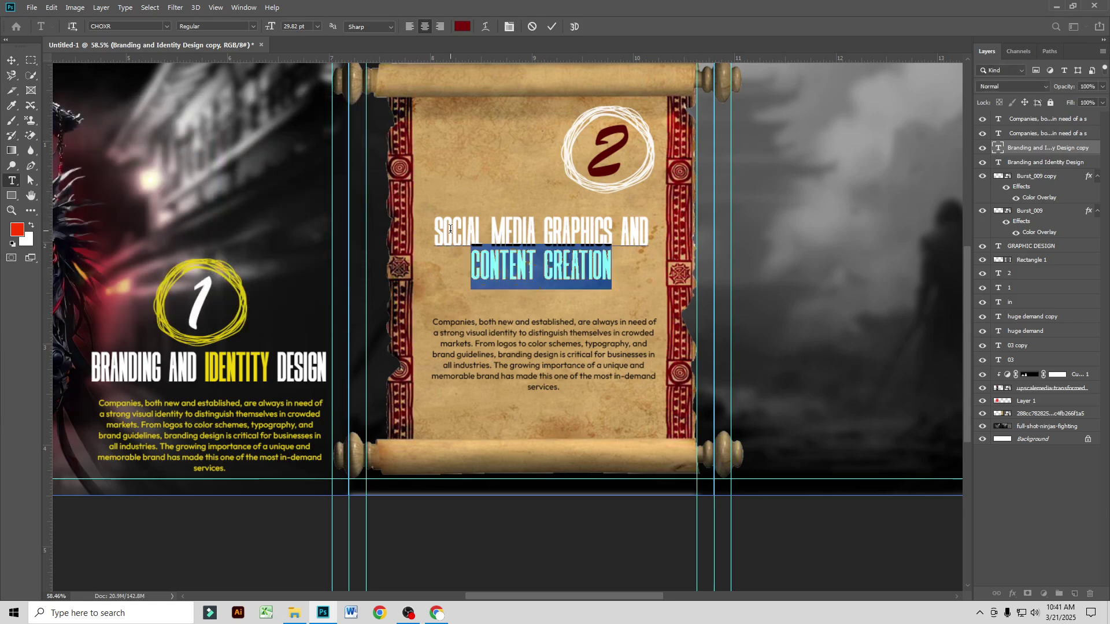
{"action": "left_click", "coordinate": [551, 27]}
{"action": "key", "text": "v"}
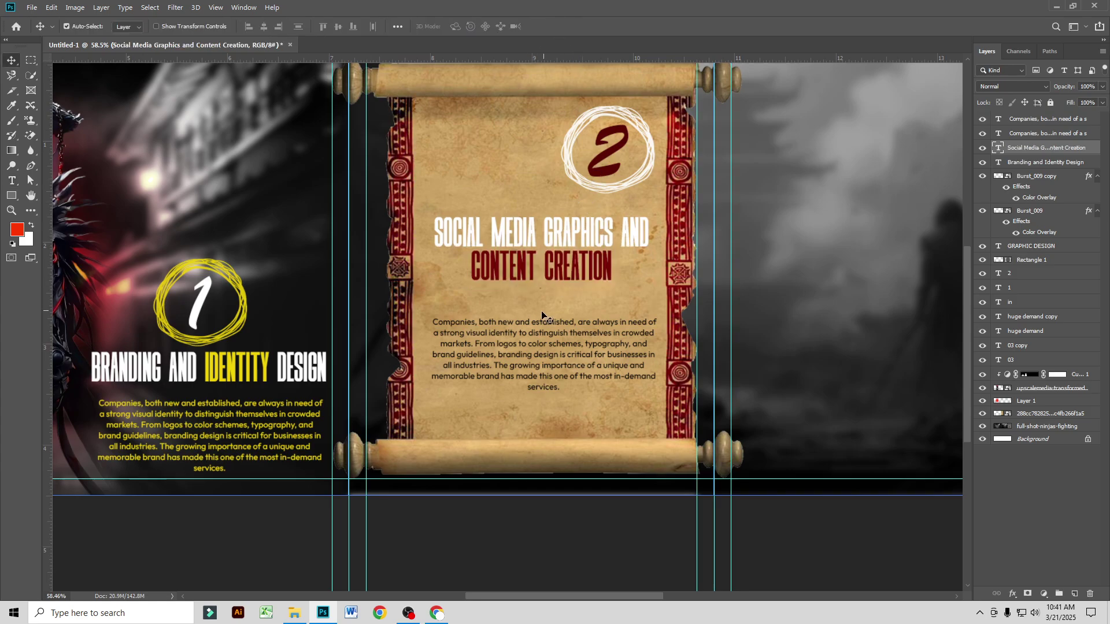
Step: Switch to ChatGPT in the browser and copy the description of the Social Media Graphics and Content Creation topic
{"action": "scroll", "coordinate": [540, 317], "scroll_direction": "down", "scroll_amount": 1}
{"action": "scroll", "coordinate": [539, 315], "scroll_direction": "down", "scroll_amount": 2}
{"action": "scroll", "coordinate": [537, 316], "scroll_direction": "up", "scroll_amount": 1}
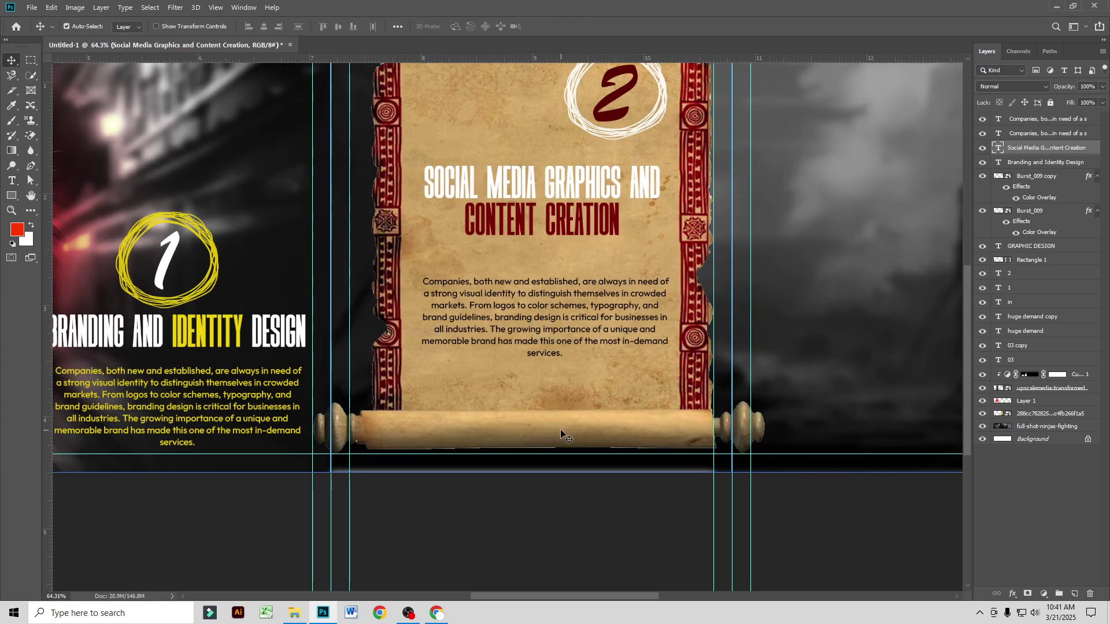
{"action": "left_click", "coordinate": [438, 614]}
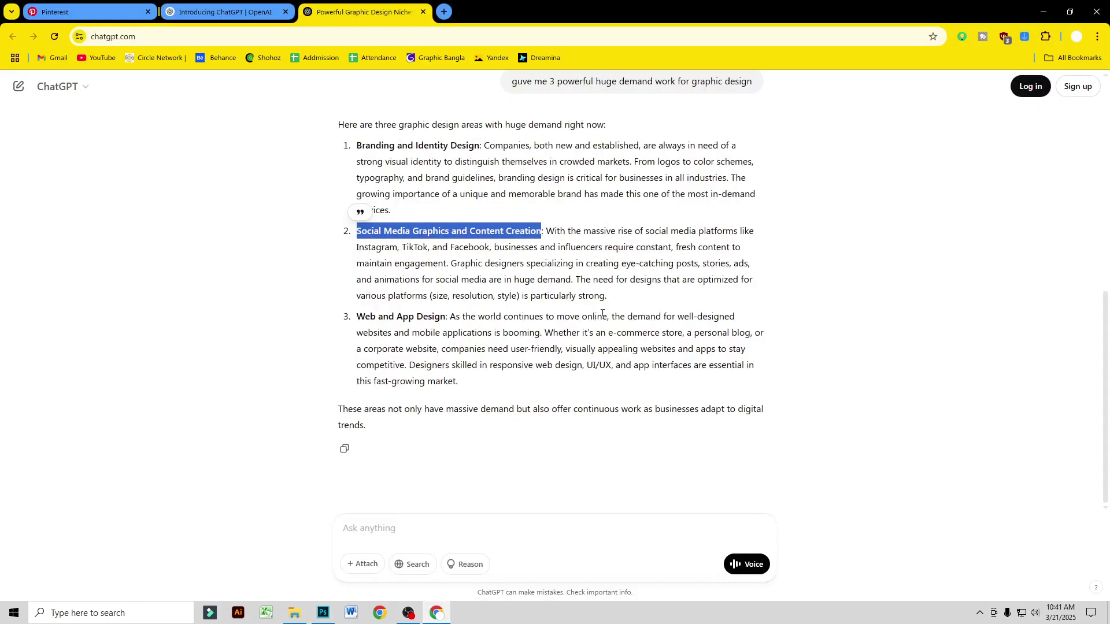
{"action": "left_click_drag", "start_coordinate": [608, 297], "coordinate": [546, 232]}
{"action": "key", "text": "ctrl+c"}
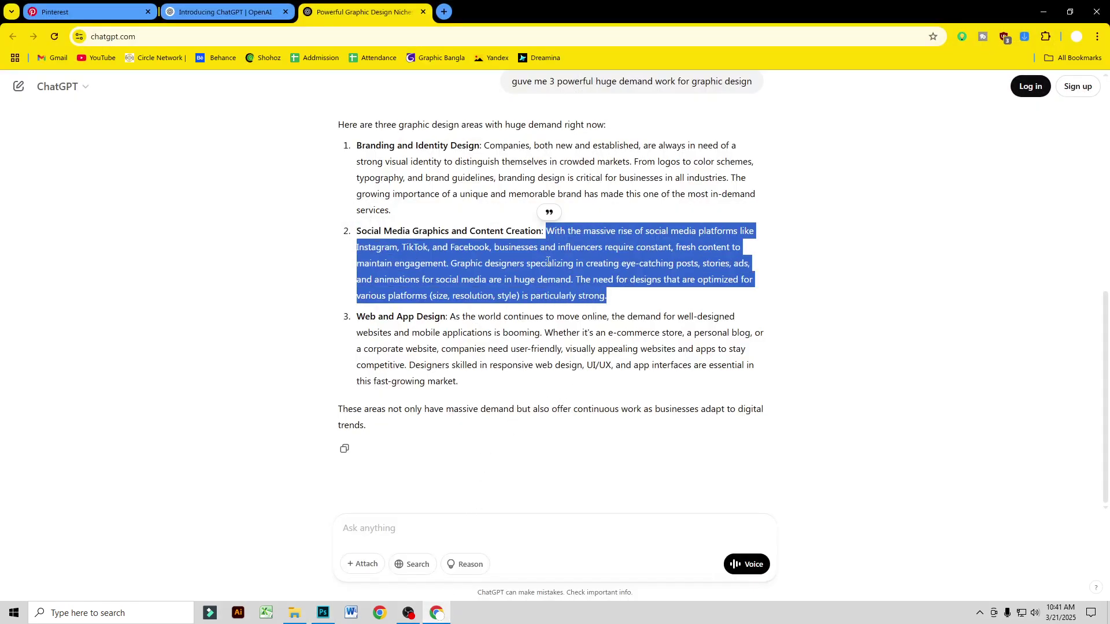
Step: Switch back to Photoshop and replace the branding description on the scroll with the copied social media description
{"action": "left_click", "coordinate": [1043, 12]}
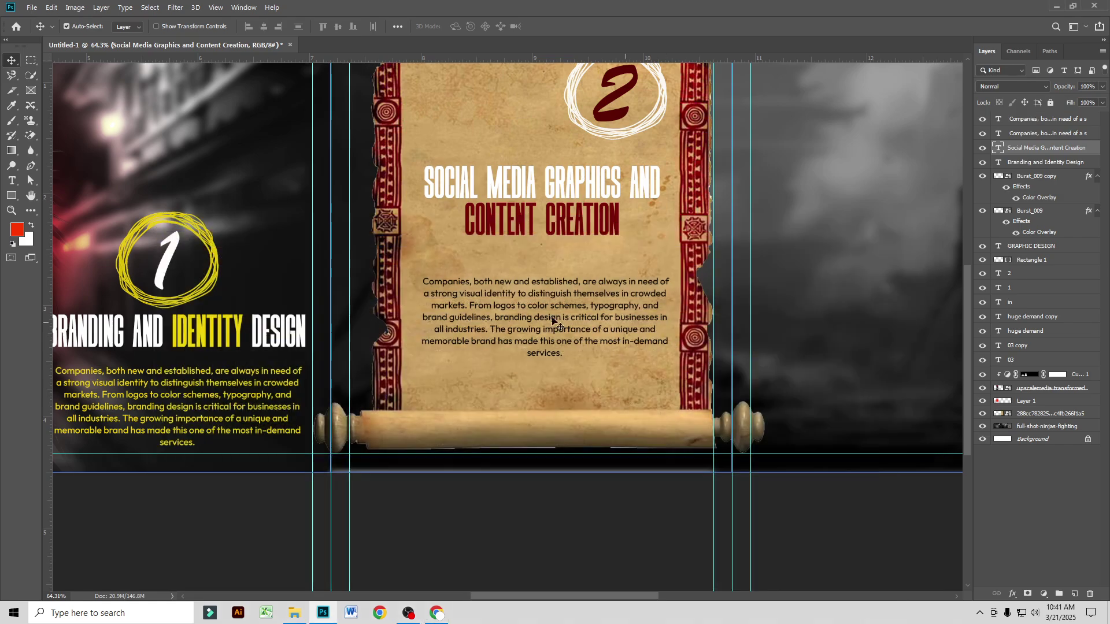
{"action": "left_click", "coordinate": [539, 316]}
{"action": "key", "text": "ctrl+a"}
{"action": "key", "text": "ctrl+v"}
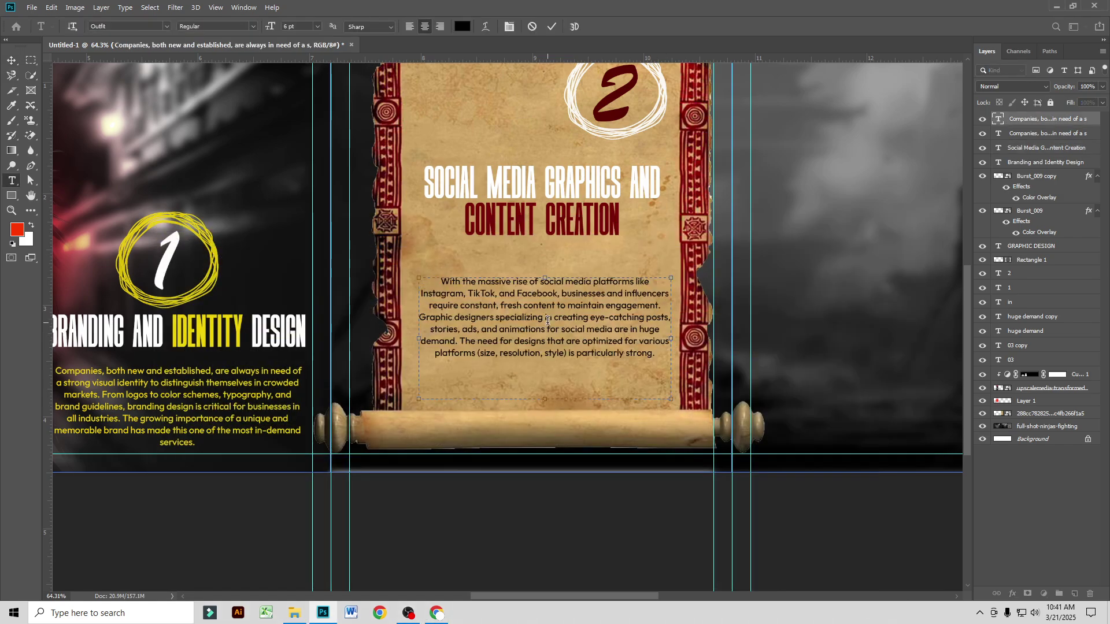
{"action": "left_click", "coordinate": [12, 60]}
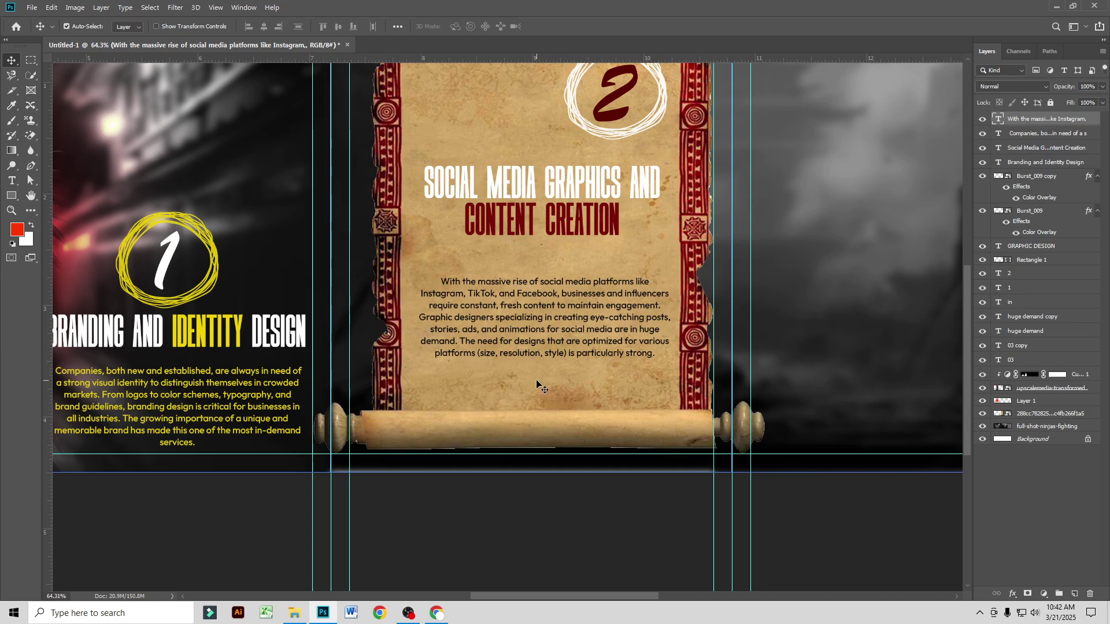
Step: Recolor the words "TikTok" and "Facebook" in the scroll description with the dark red #7a0806 sampled from the heading
{"action": "scroll", "coordinate": [607, 335], "scroll_direction": "up", "scroll_amount": 3}
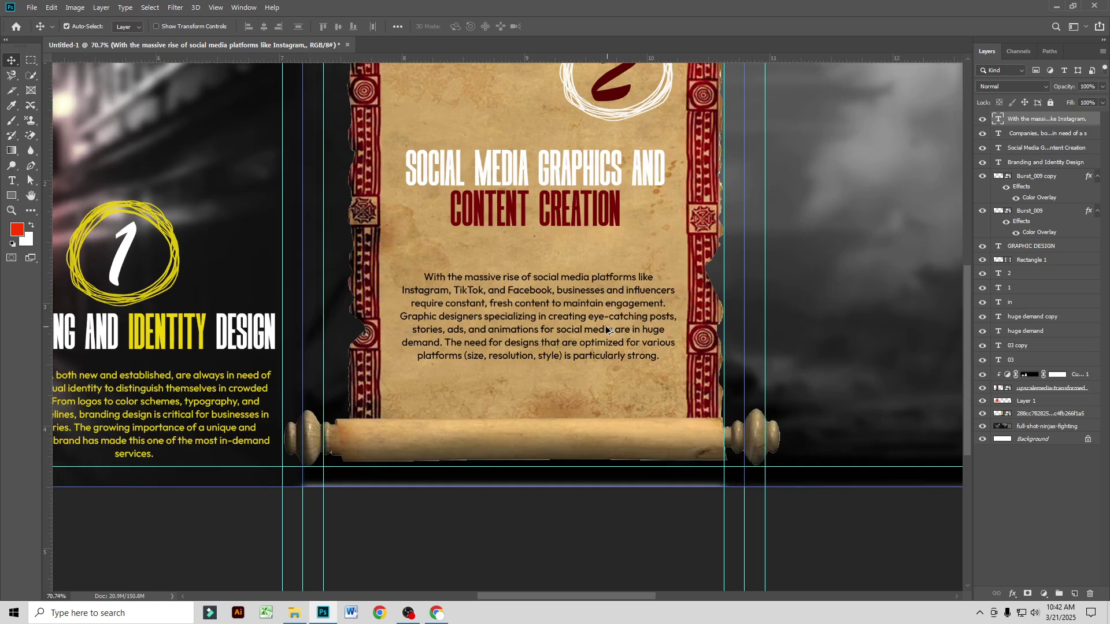
{"action": "scroll", "coordinate": [597, 328], "scroll_direction": "up", "scroll_amount": 2}
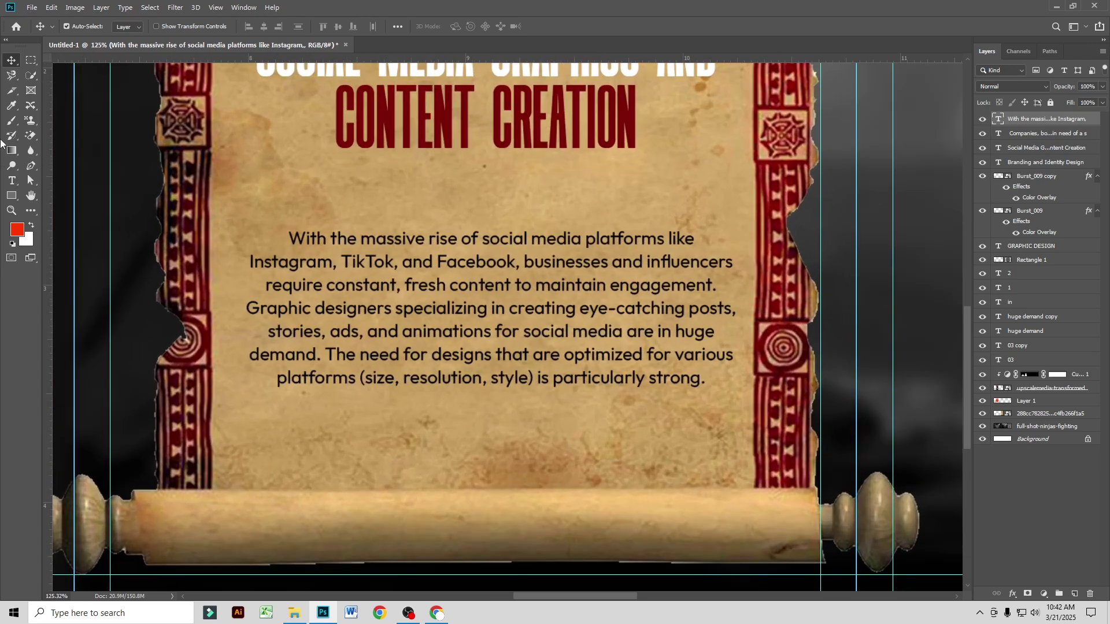
{"action": "left_click", "coordinate": [12, 181]}
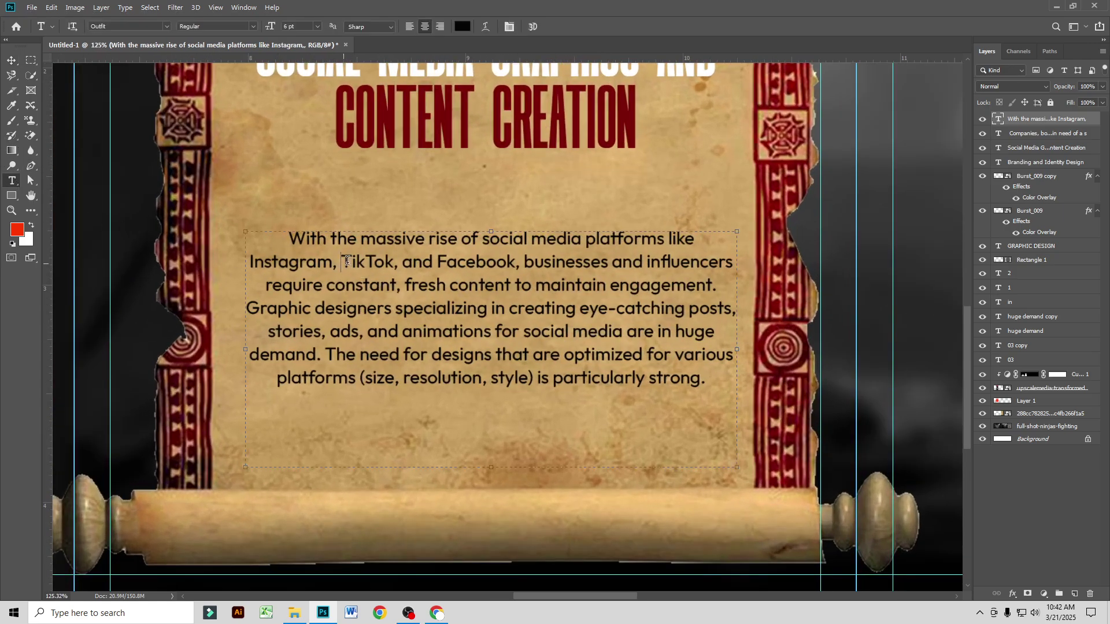
{"action": "left_click_drag", "start_coordinate": [347, 261], "coordinate": [393, 266]}
{"action": "left_click", "coordinate": [463, 26]}
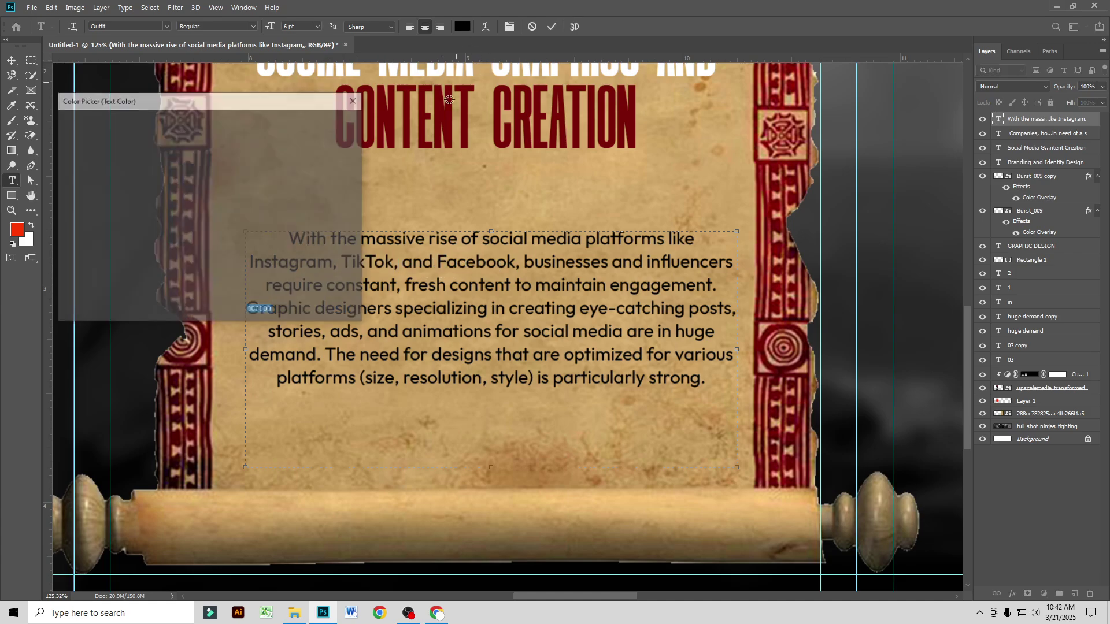
{"action": "left_click", "coordinate": [410, 110]}
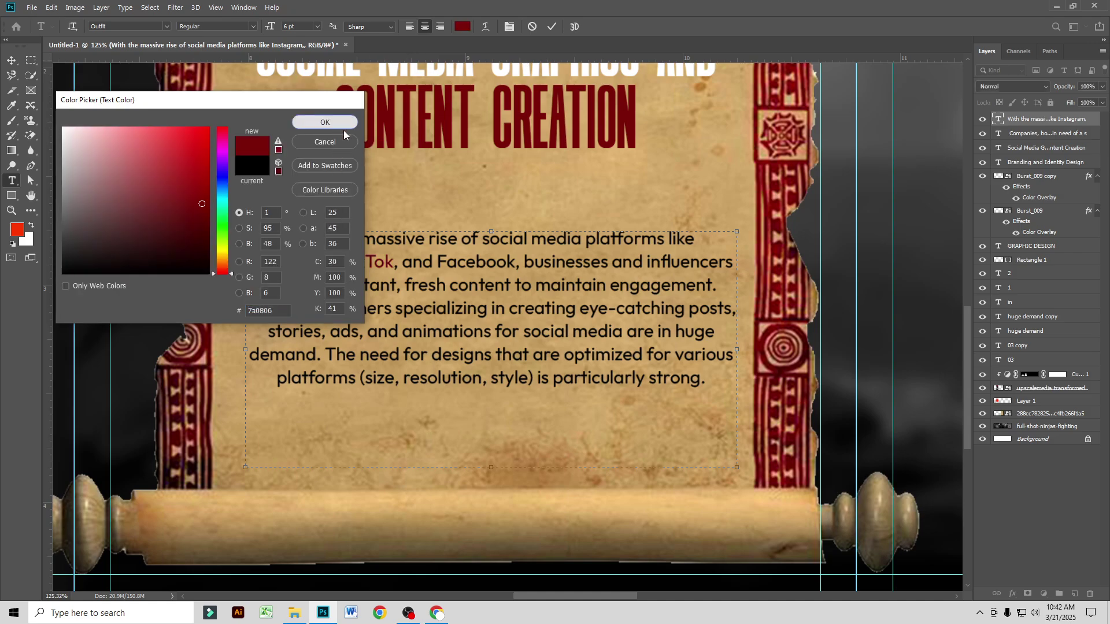
{"action": "left_click", "coordinate": [325, 122]}
{"action": "left_click_drag", "start_coordinate": [437, 262], "coordinate": [515, 263]}
{"action": "left_click", "coordinate": [462, 26]}
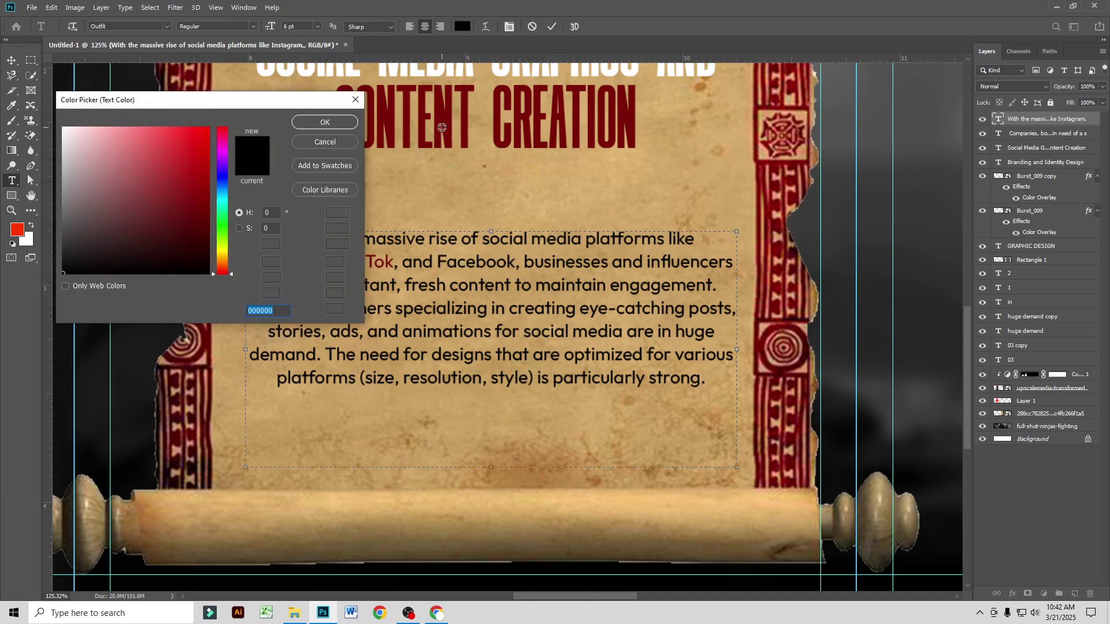
{"action": "left_click", "coordinate": [436, 122]}
{"action": "left_click", "coordinate": [324, 123]}
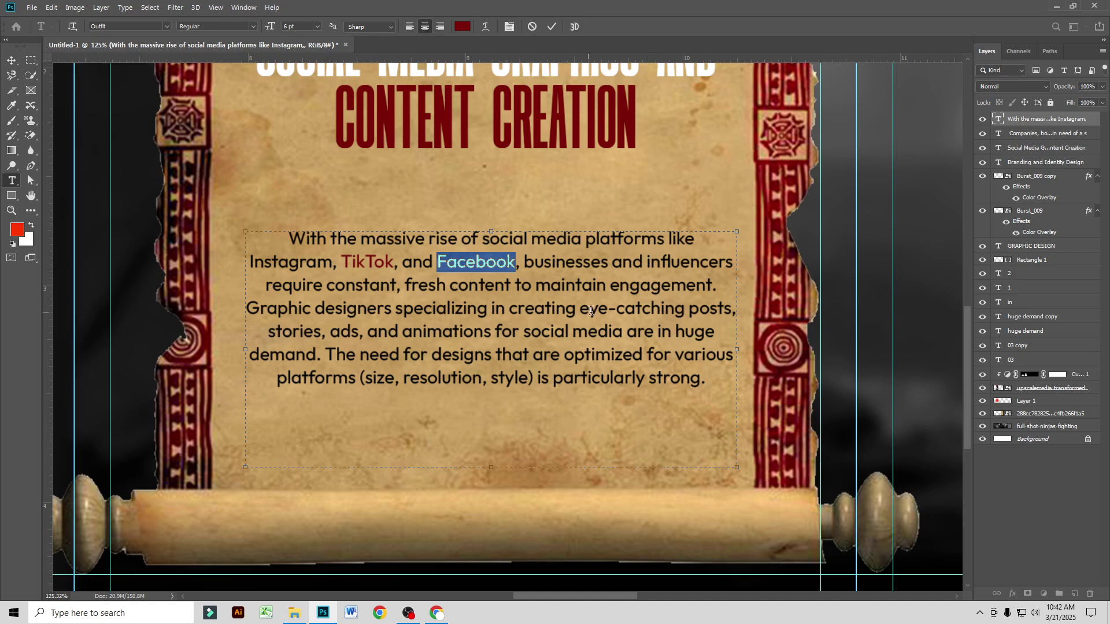
Step: Recolor "engagement" and "huge demand" in the scroll description with the heading's dark red #7a0806
{"action": "left_click_drag", "start_coordinate": [612, 286], "coordinate": [709, 286]}
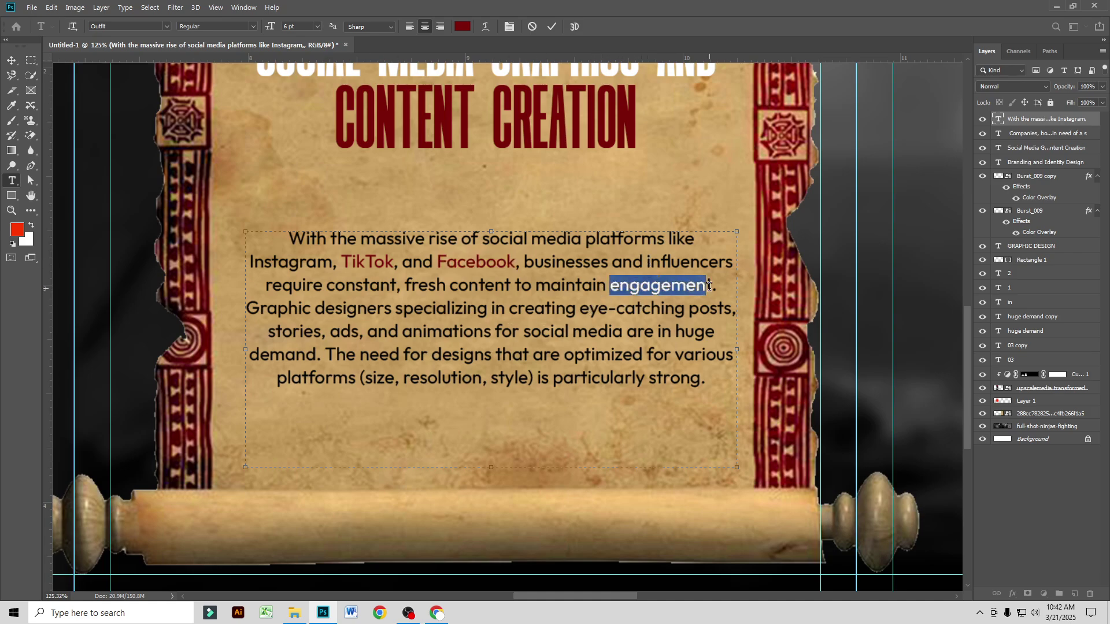
{"action": "left_click", "coordinate": [469, 28]}
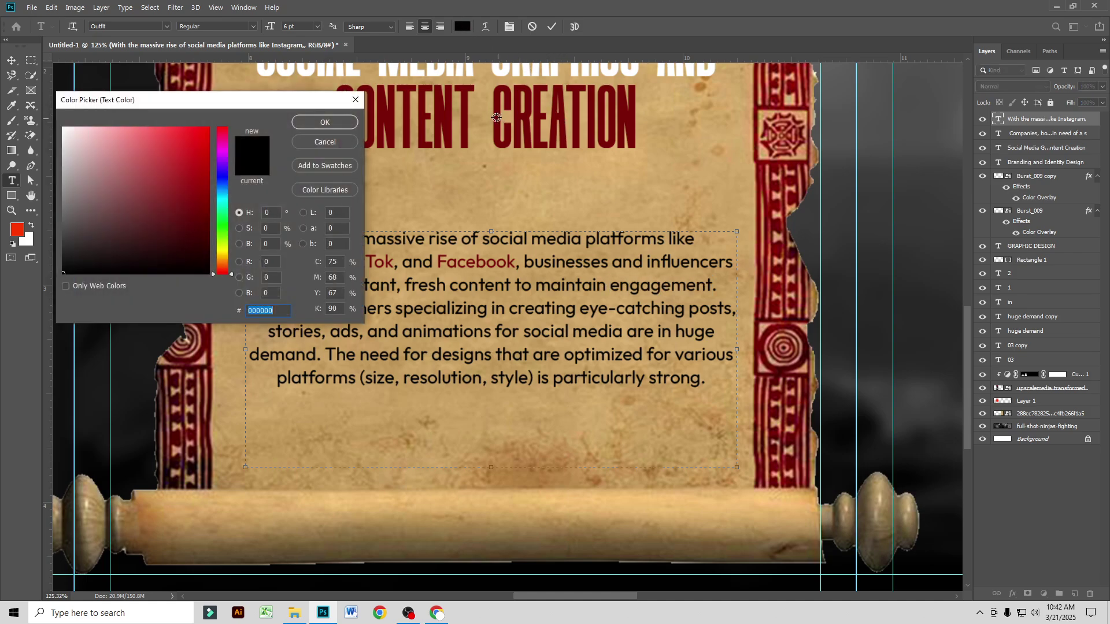
{"action": "left_click", "coordinate": [495, 119]}
{"action": "left_click", "coordinate": [326, 123]}
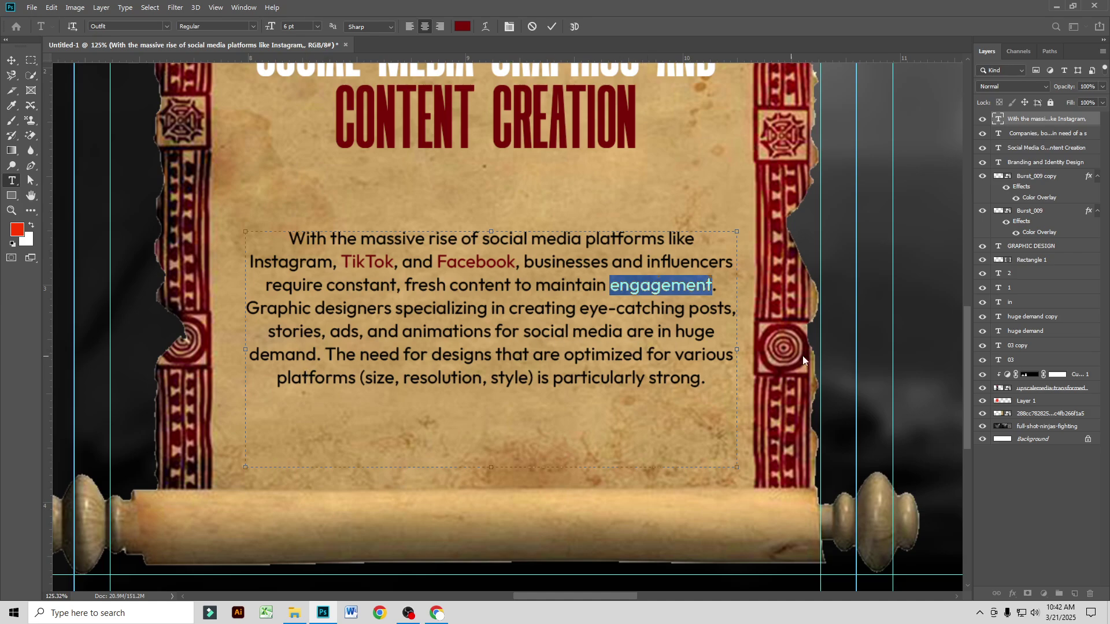
{"action": "left_click_drag", "start_coordinate": [677, 330], "coordinate": [311, 357]}
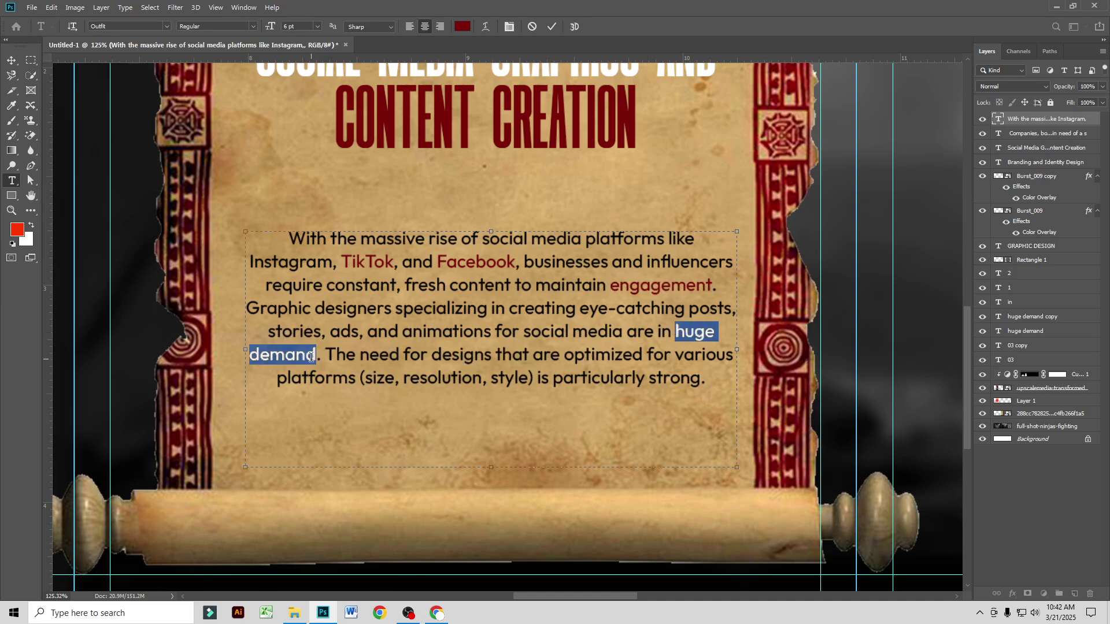
{"action": "left_click", "coordinate": [463, 27]}
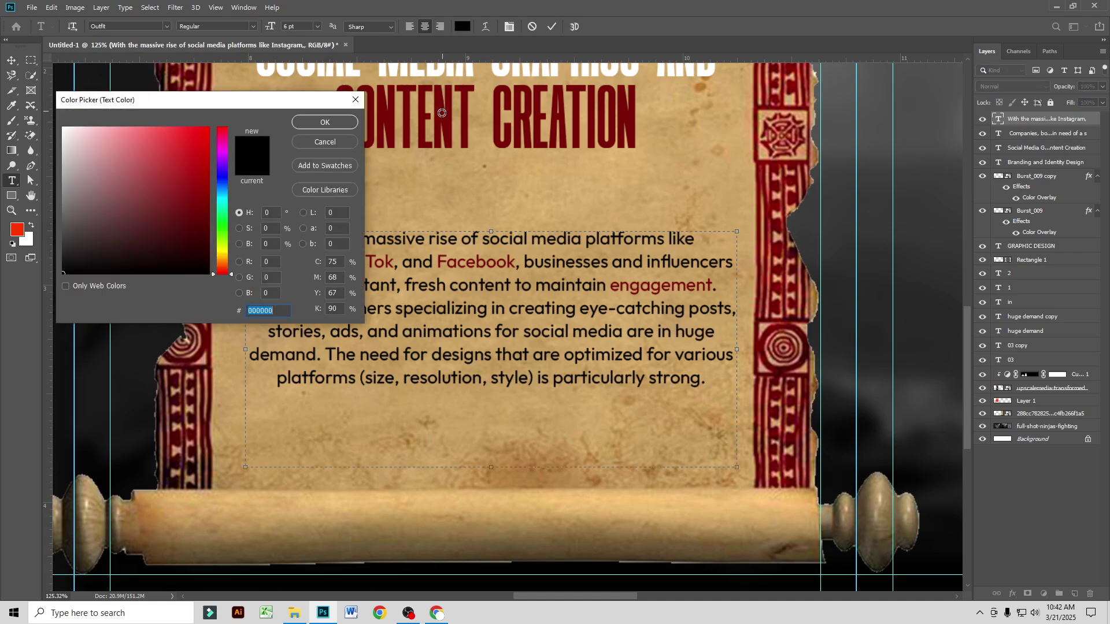
{"action": "left_click", "coordinate": [448, 120]}
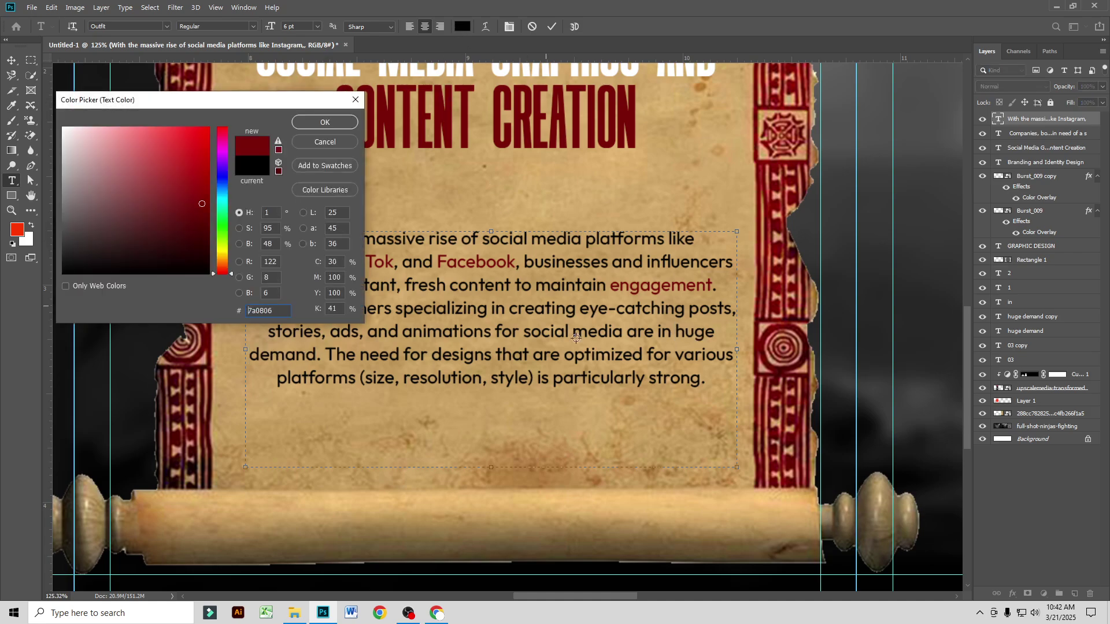
{"action": "left_click", "coordinate": [325, 123]}
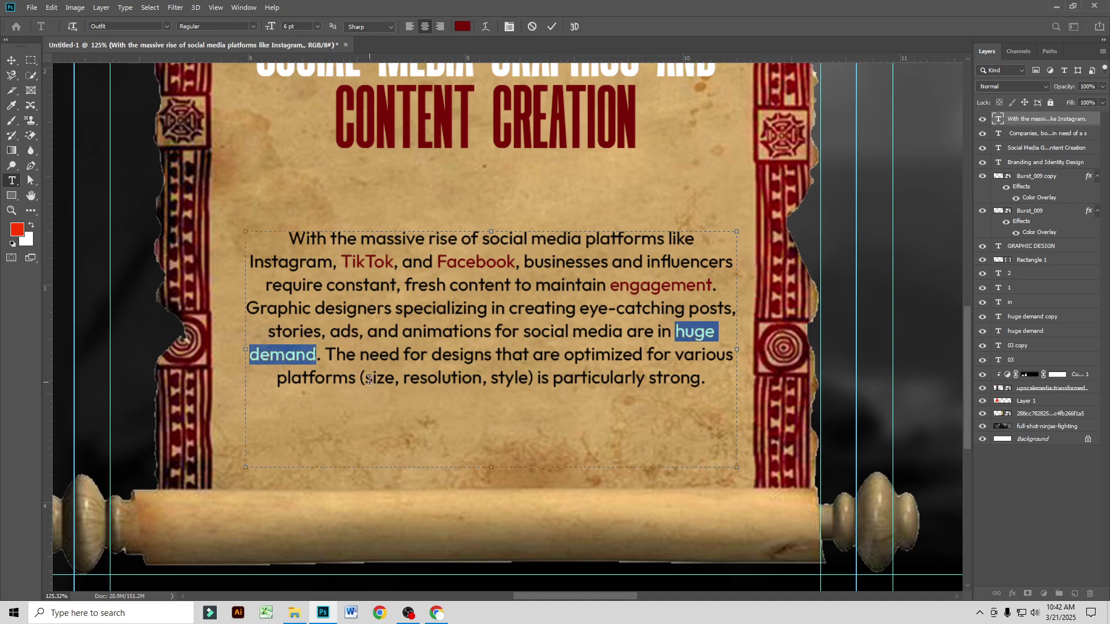
Step: Recolor "size, resolution, style" in the scroll description with the heading's dark red and commit the text edits
{"action": "left_click_drag", "start_coordinate": [367, 379], "coordinate": [529, 379]}
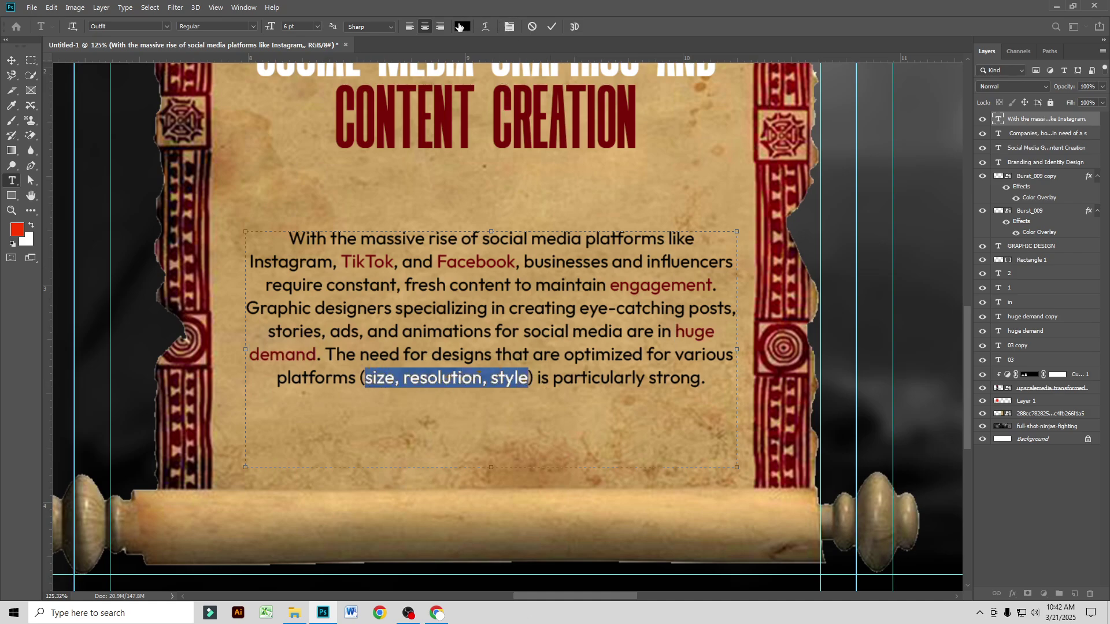
{"action": "left_click", "coordinate": [459, 27]}
{"action": "left_click", "coordinate": [445, 118]}
{"action": "left_click", "coordinate": [325, 123]}
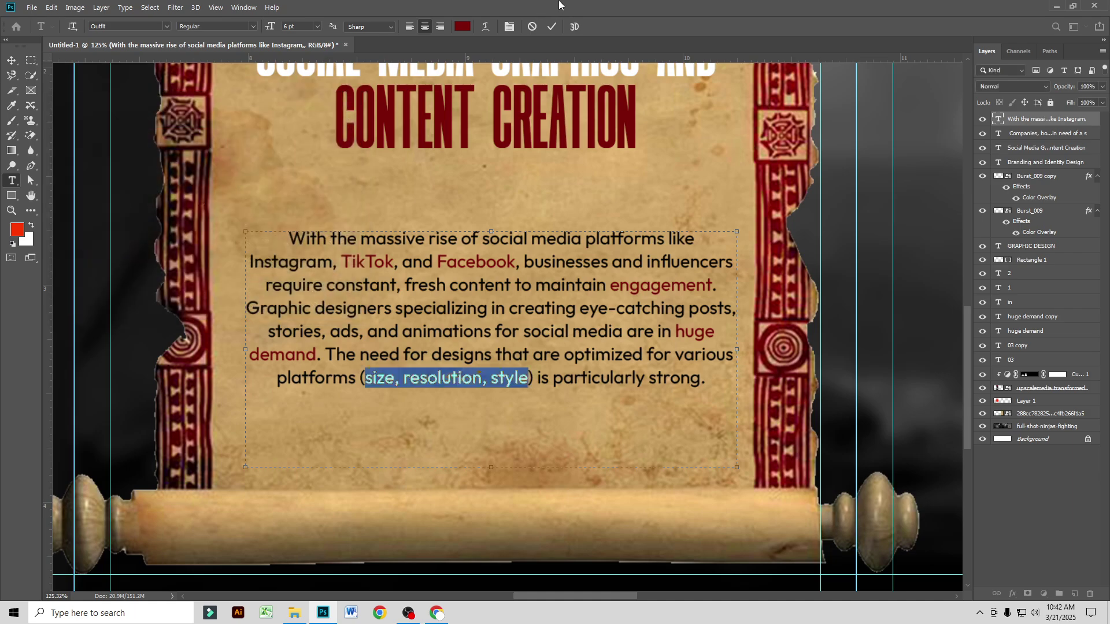
{"action": "left_click", "coordinate": [552, 26]}
Step: Recolor "color schemes" in the yellow branding description to white (#ffffff)
{"action": "scroll", "coordinate": [638, 287], "scroll_direction": "down", "scroll_amount": 5}
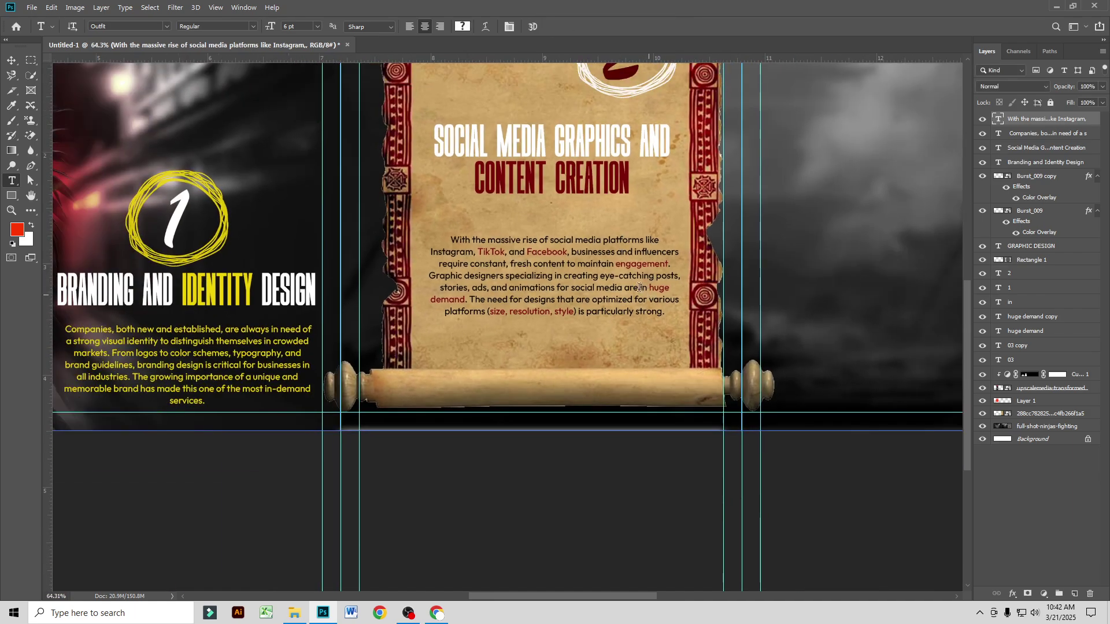
{"action": "scroll", "coordinate": [590, 275], "scroll_direction": "down", "scroll_amount": 2}
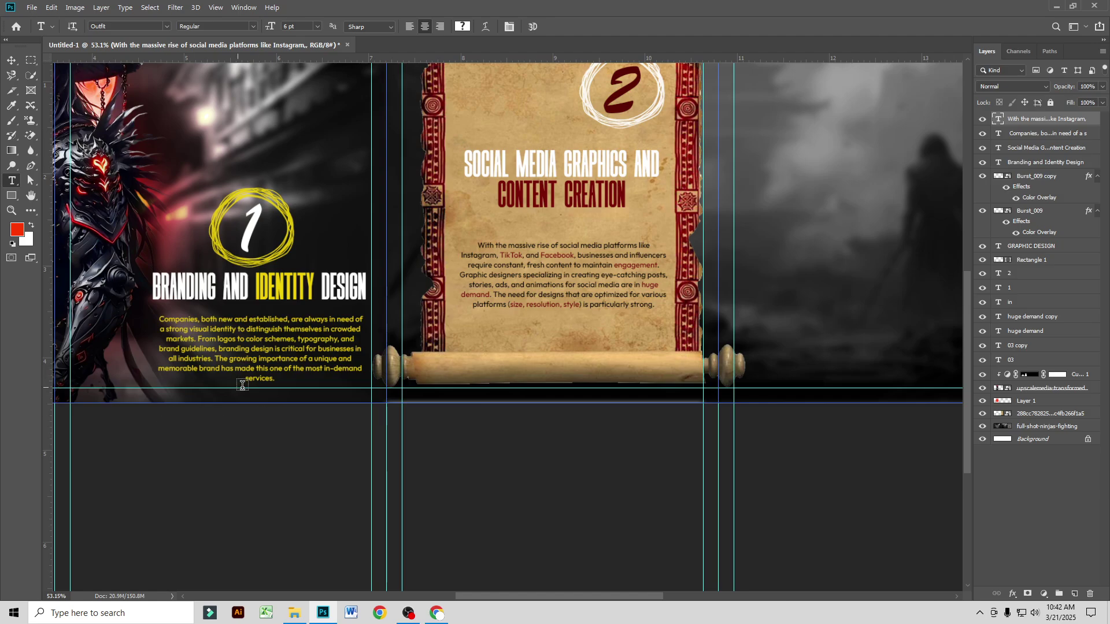
{"action": "scroll", "coordinate": [210, 382], "scroll_direction": "up", "scroll_amount": 3}
{"action": "scroll", "coordinate": [210, 382], "scroll_direction": "up", "scroll_amount": 2}
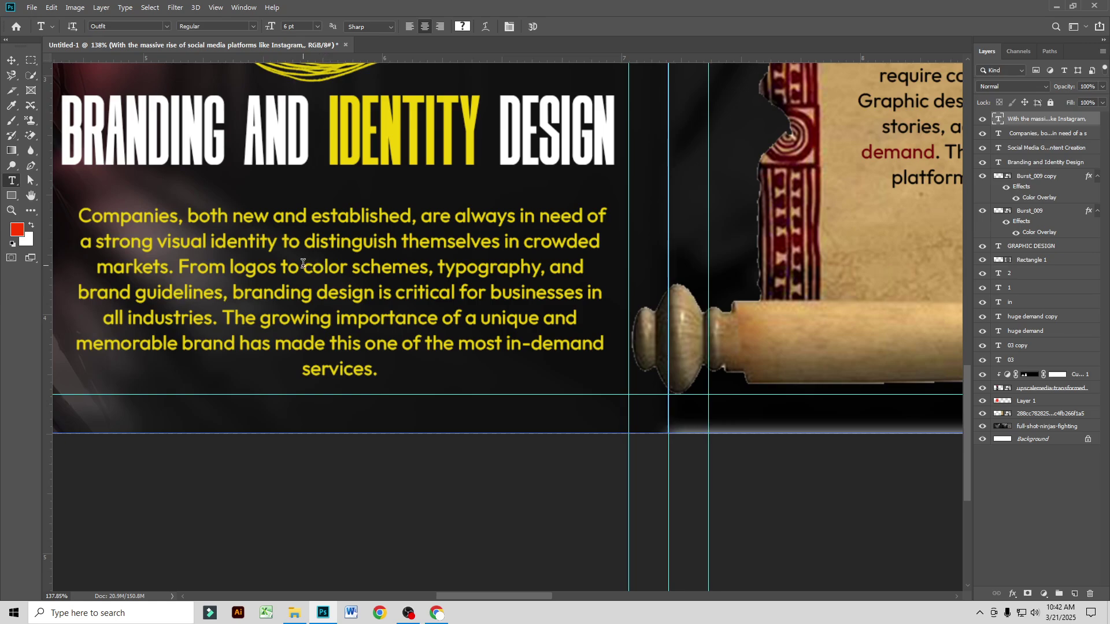
{"action": "left_click_drag", "start_coordinate": [303, 263], "coordinate": [429, 266]}
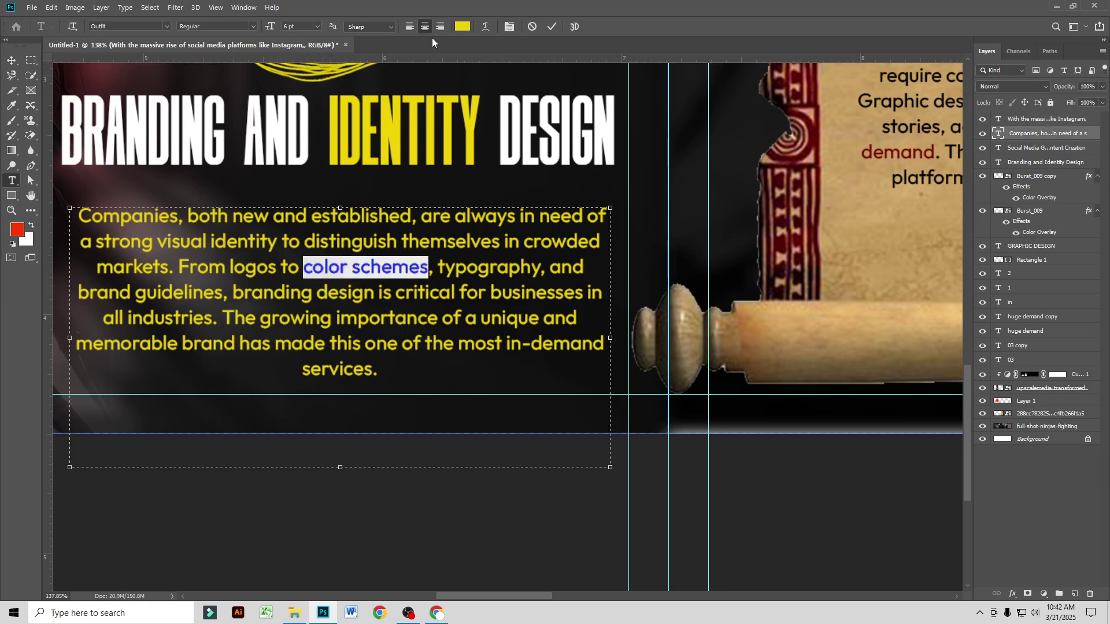
{"action": "left_click", "coordinate": [462, 26]}
{"action": "type", "text": "ffffff"}
{"action": "left_click", "coordinate": [326, 137]}
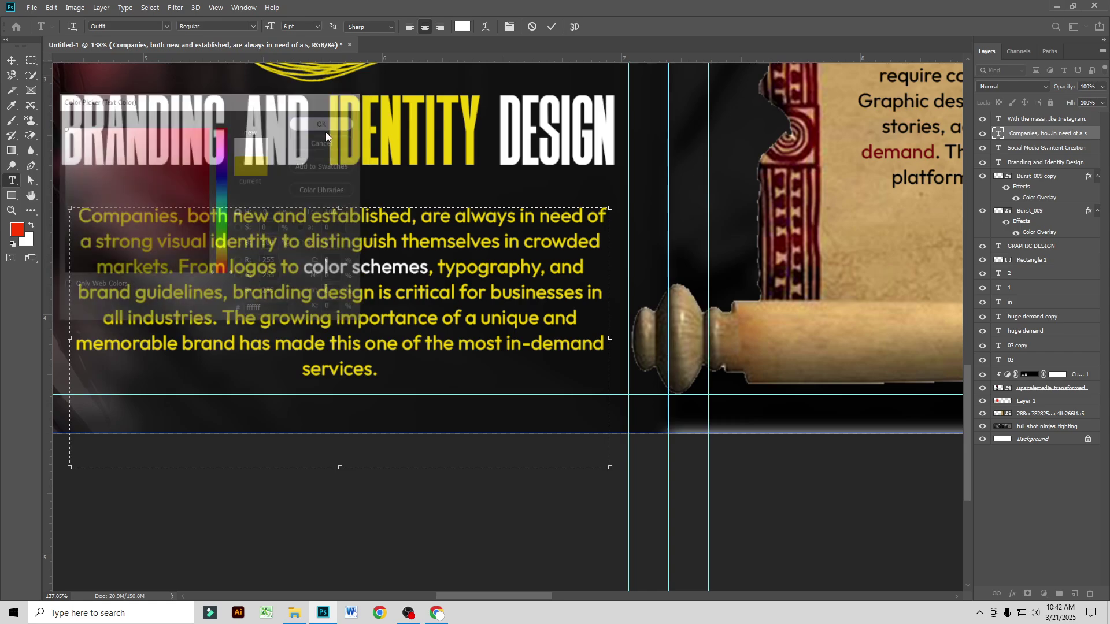
Step: Recolor "typography" and "brand guidelines" in the branding description with the white #ffffff sampled from the heading
{"action": "left_click_drag", "start_coordinate": [438, 267], "coordinate": [541, 267]}
{"action": "left_click", "coordinate": [463, 26]}
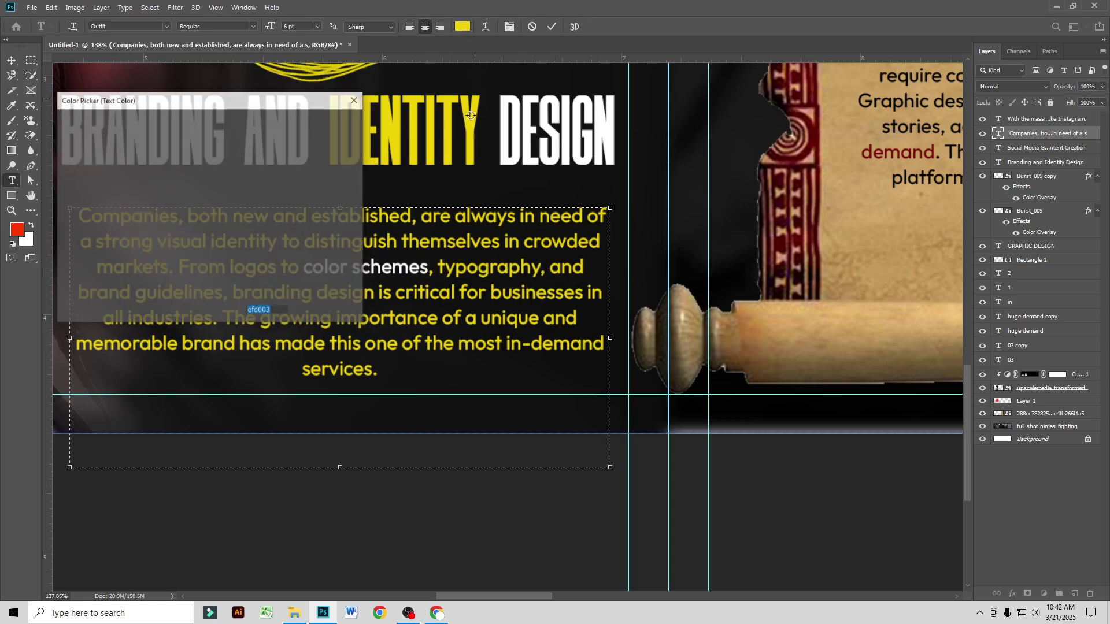
{"action": "left_click", "coordinate": [523, 131]}
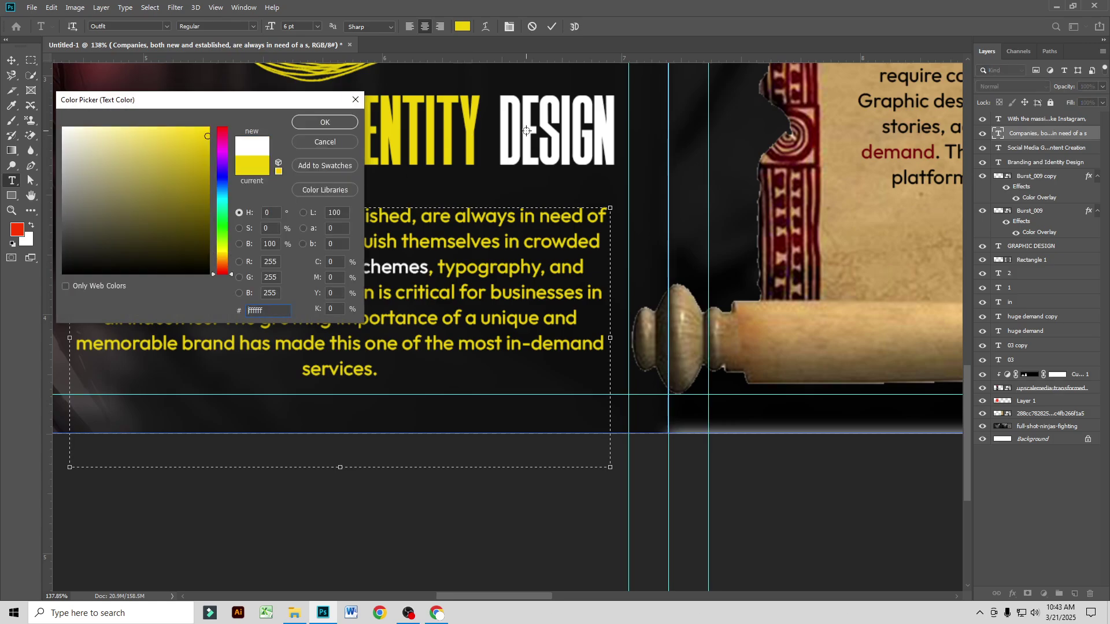
{"action": "left_click", "coordinate": [325, 122]}
{"action": "left_click_drag", "start_coordinate": [78, 292], "coordinate": [225, 297]}
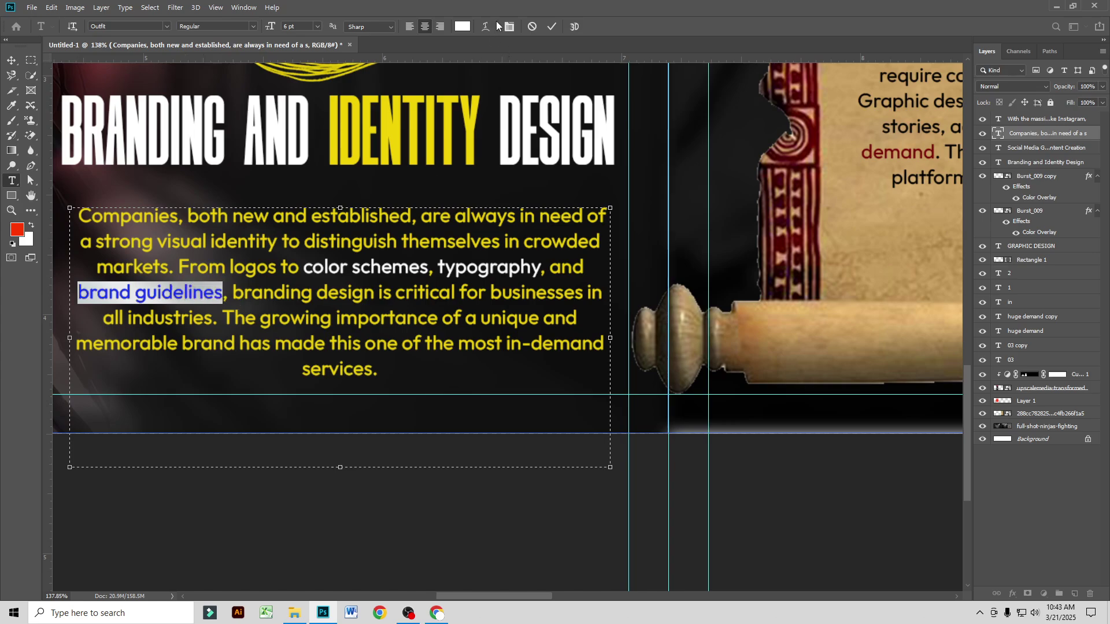
{"action": "left_click", "coordinate": [463, 26]}
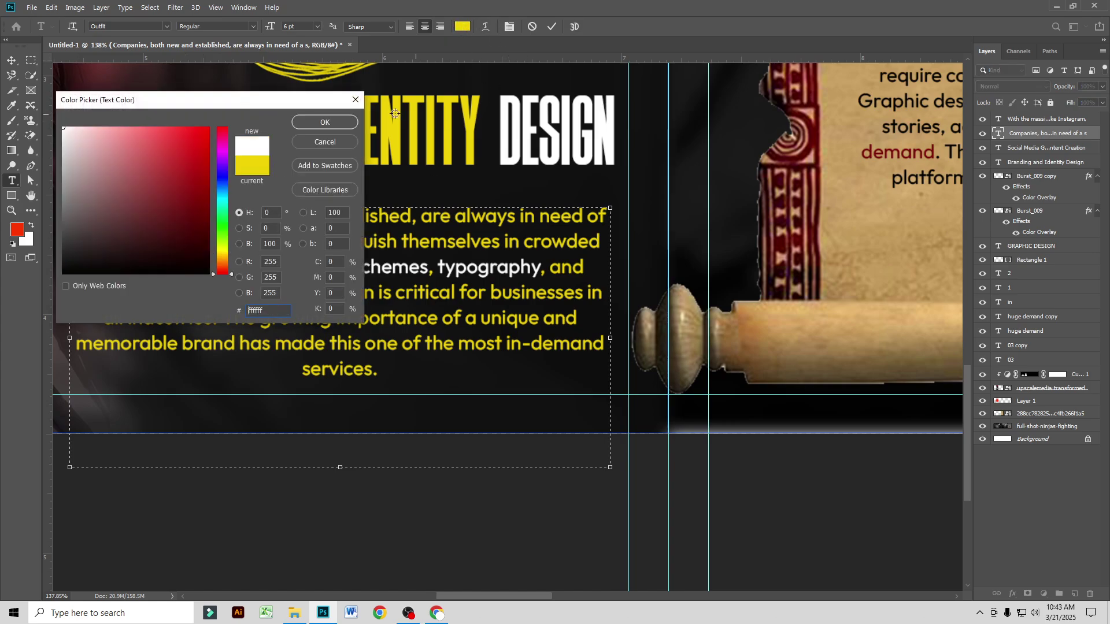
{"action": "left_click", "coordinate": [323, 120]}
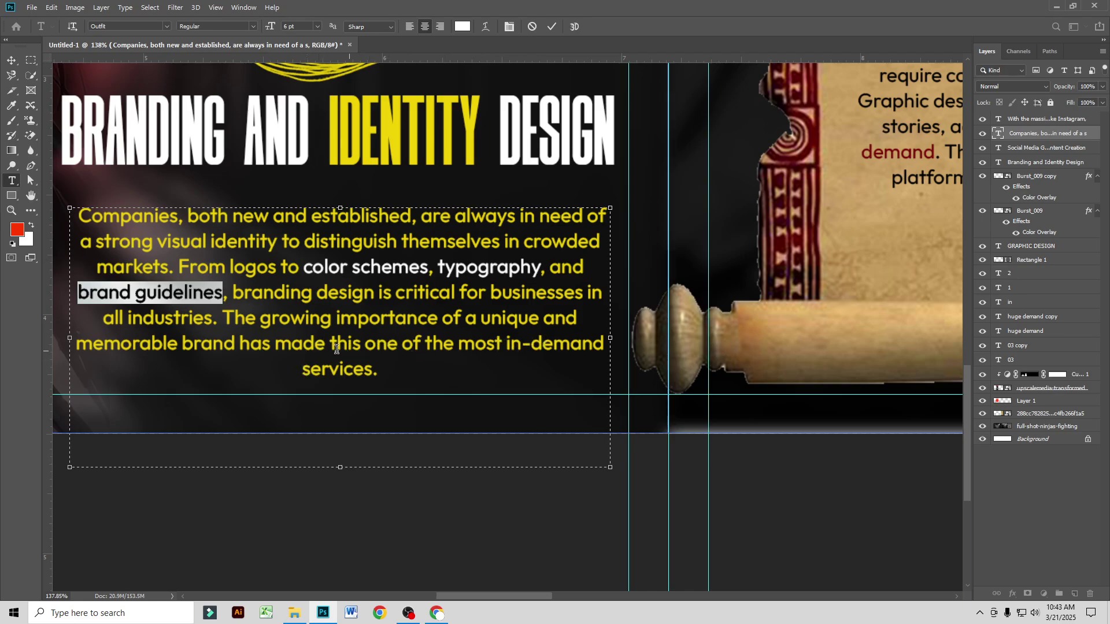
Step: Recolor "made this one of the most in-demand services." in the branding description to white (#ffffff) and commit the text edits
{"action": "left_click_drag", "start_coordinate": [276, 345], "coordinate": [303, 368]}
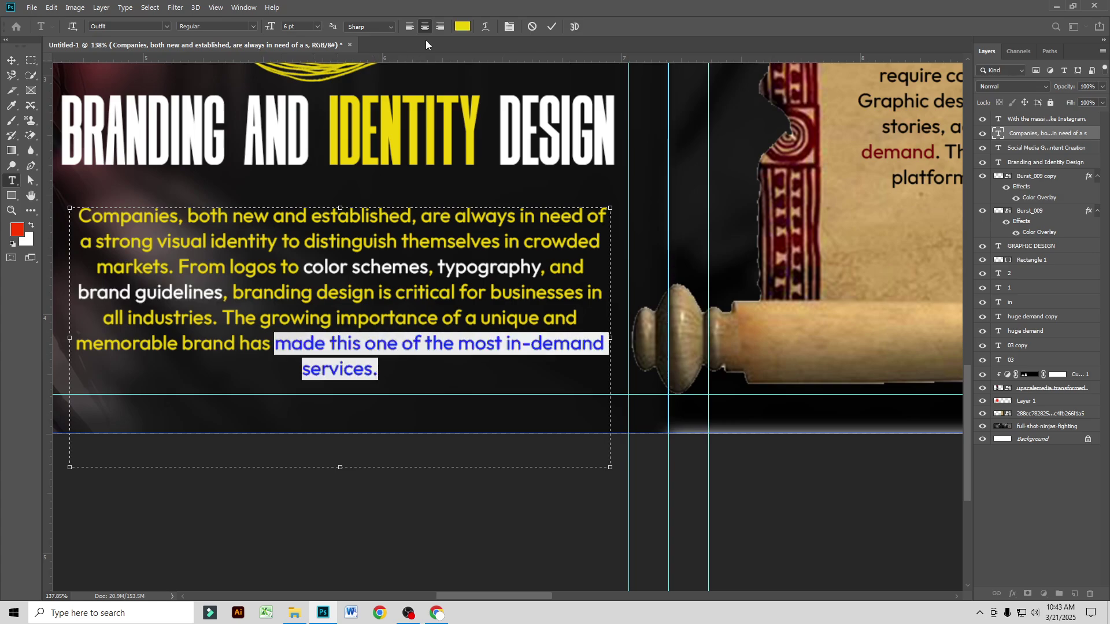
{"action": "left_click", "coordinate": [462, 26]}
{"action": "left_click", "coordinate": [65, 128]}
{"action": "left_click", "coordinate": [341, 128]}
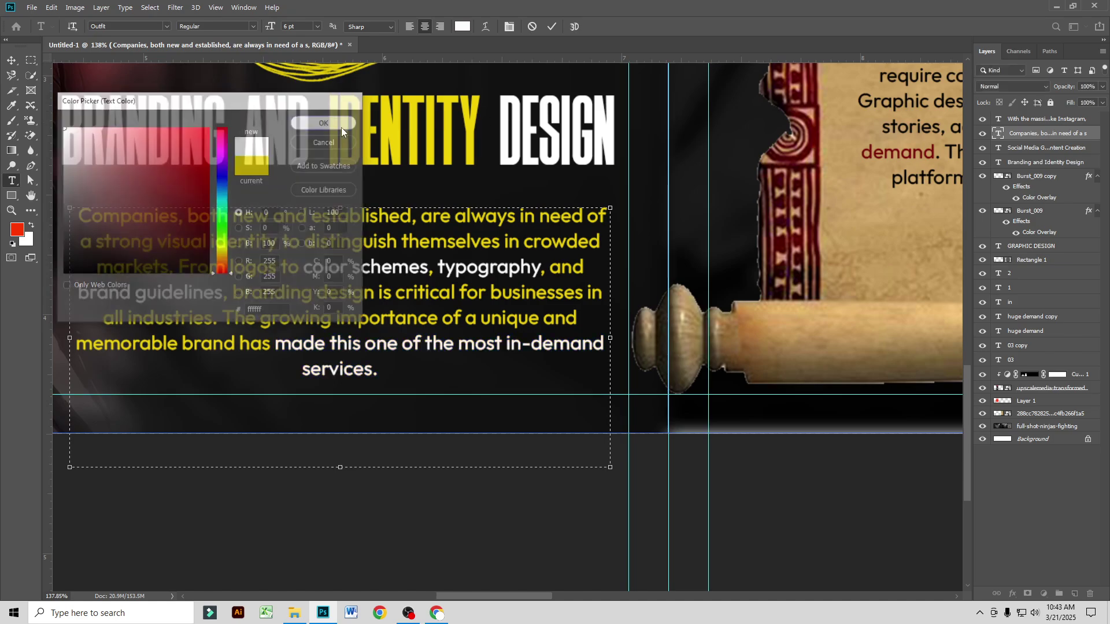
{"action": "left_click", "coordinate": [552, 27]}
Step: Review the layout of the first three slides and the still empty fourth and fifth slides
{"action": "scroll", "coordinate": [591, 222], "scroll_direction": "down", "scroll_amount": 5}
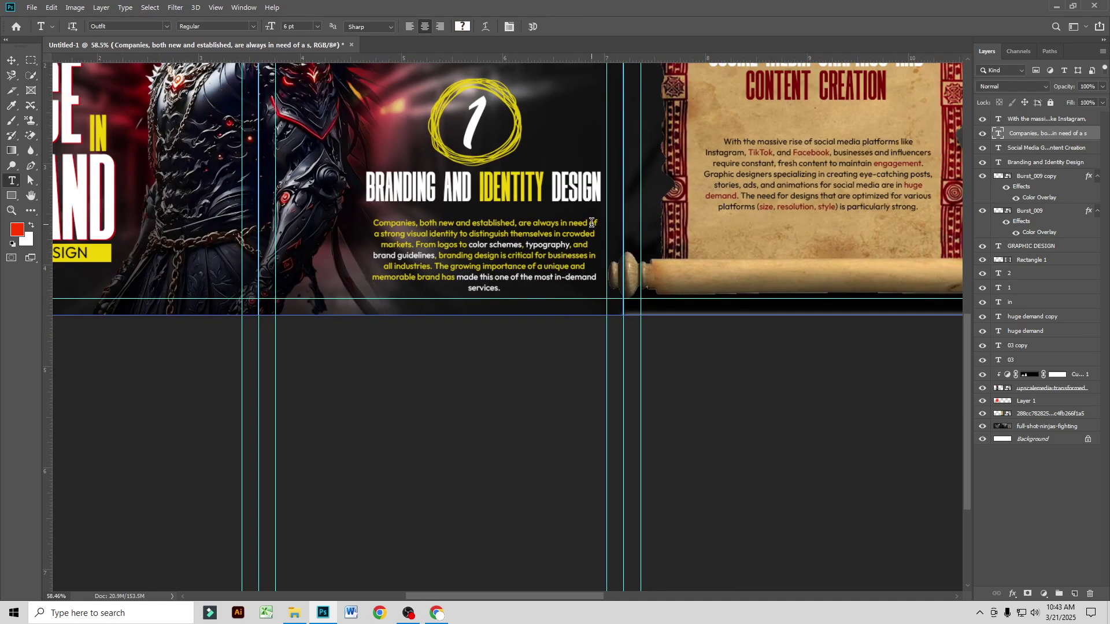
{"action": "scroll", "coordinate": [591, 222], "scroll_direction": "down", "scroll_amount": 3}
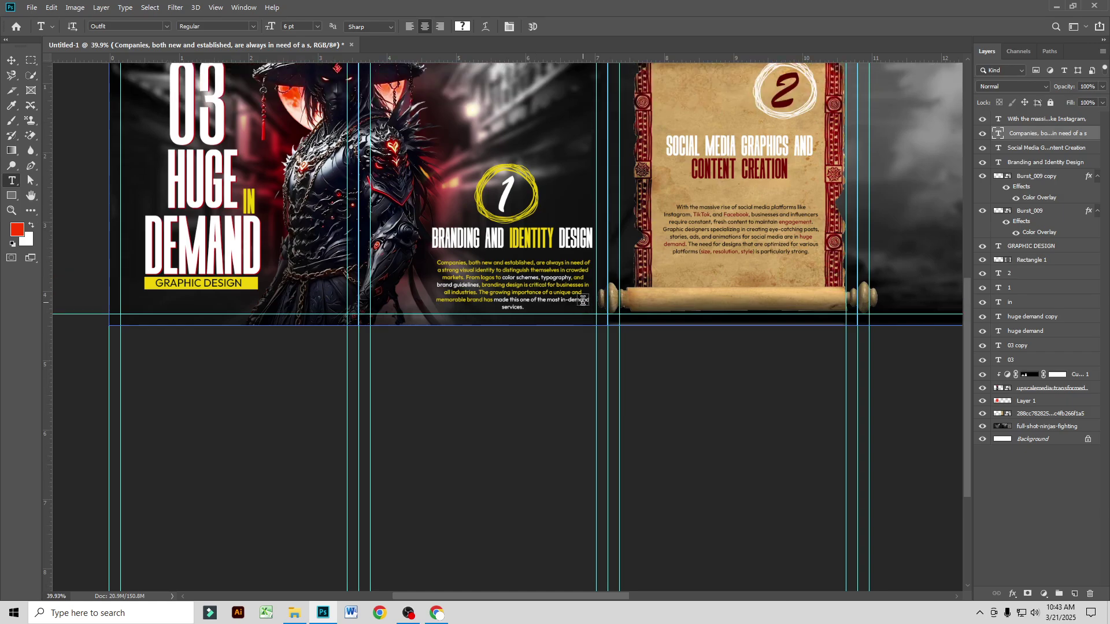
{"action": "scroll", "coordinate": [583, 299], "scroll_direction": "up", "scroll_amount": 2}
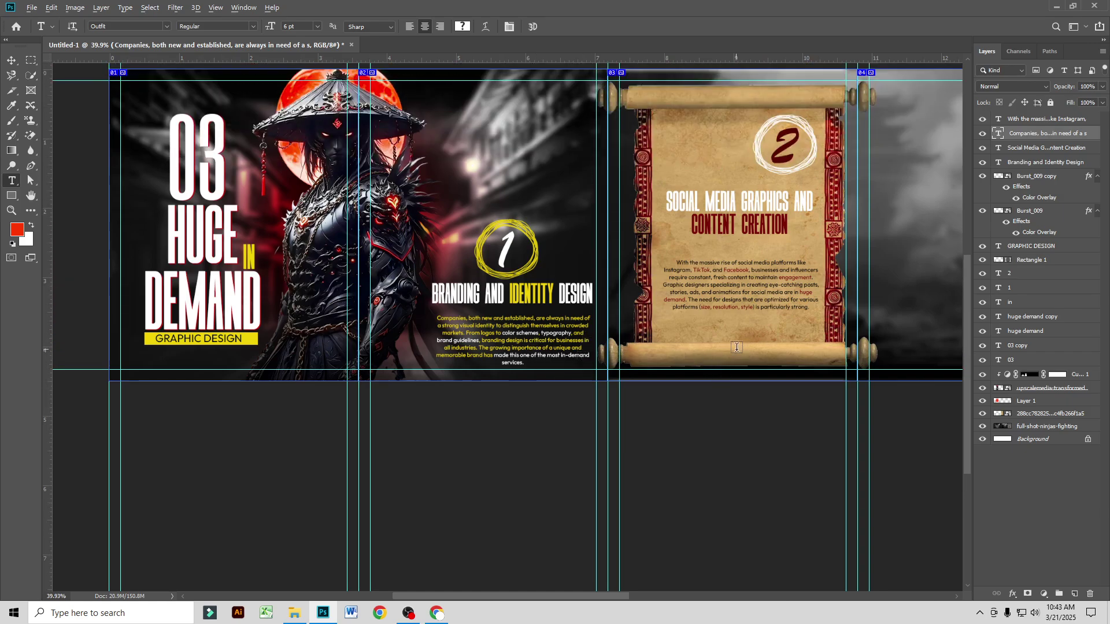
{"action": "scroll", "coordinate": [736, 347], "scroll_direction": "up", "scroll_amount": 2}
{"action": "left_click_drag", "start_coordinate": [766, 215], "coordinate": [481, 306]}
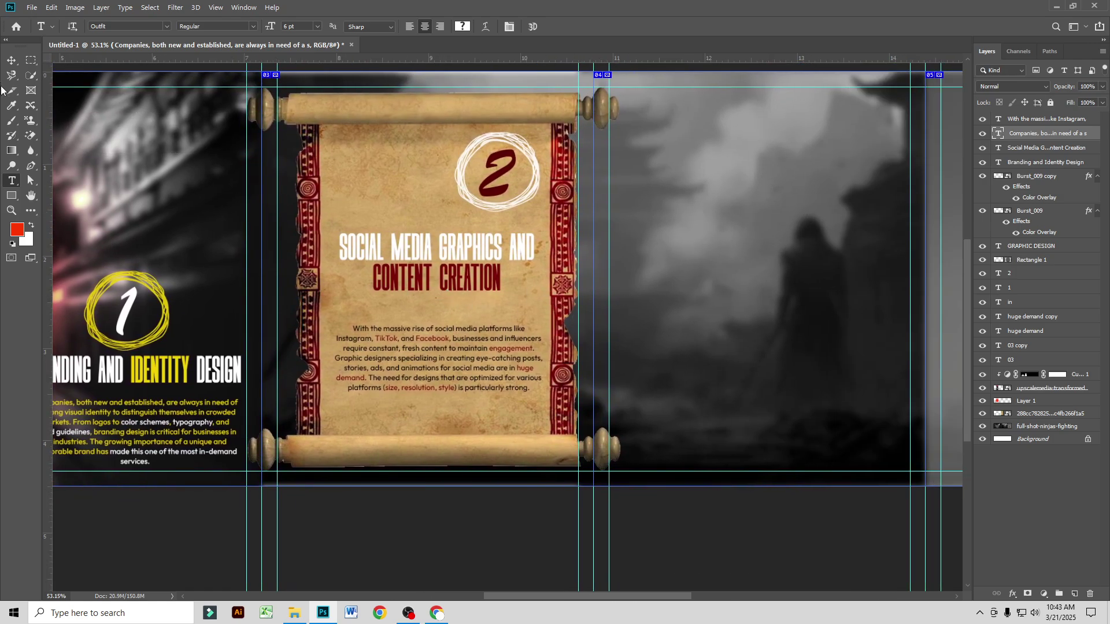
{"action": "left_click", "coordinate": [11, 60]}
{"action": "scroll", "coordinate": [775, 364], "scroll_direction": "up", "scroll_amount": 1}
{"action": "scroll", "coordinate": [545, 323], "scroll_direction": "up", "scroll_amount": 1}
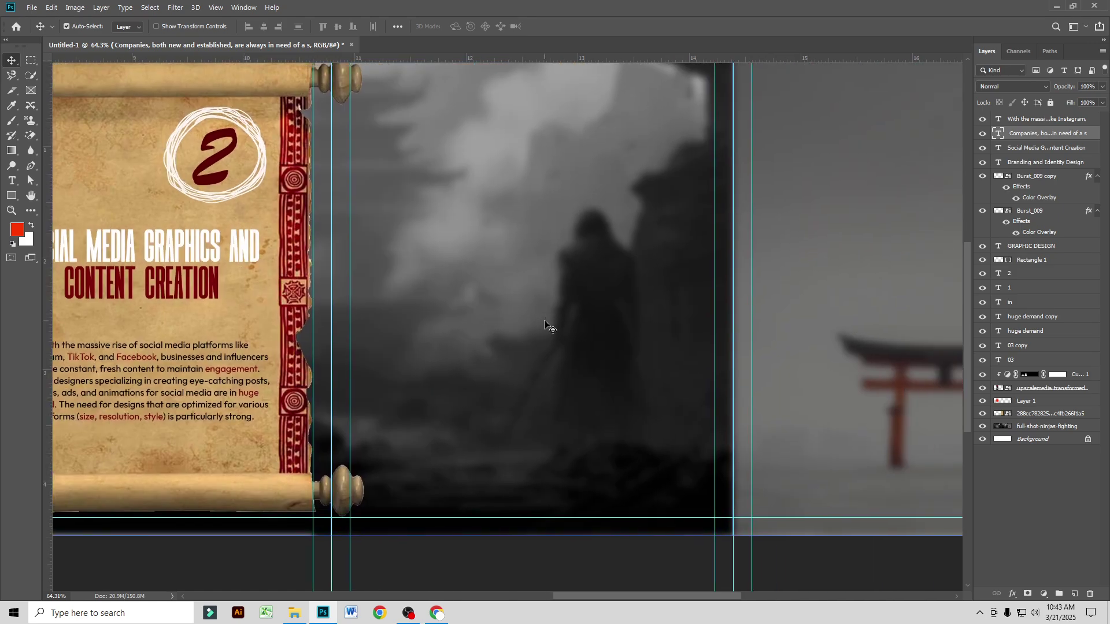
{"action": "scroll", "coordinate": [545, 324], "scroll_direction": "down", "scroll_amount": 2}
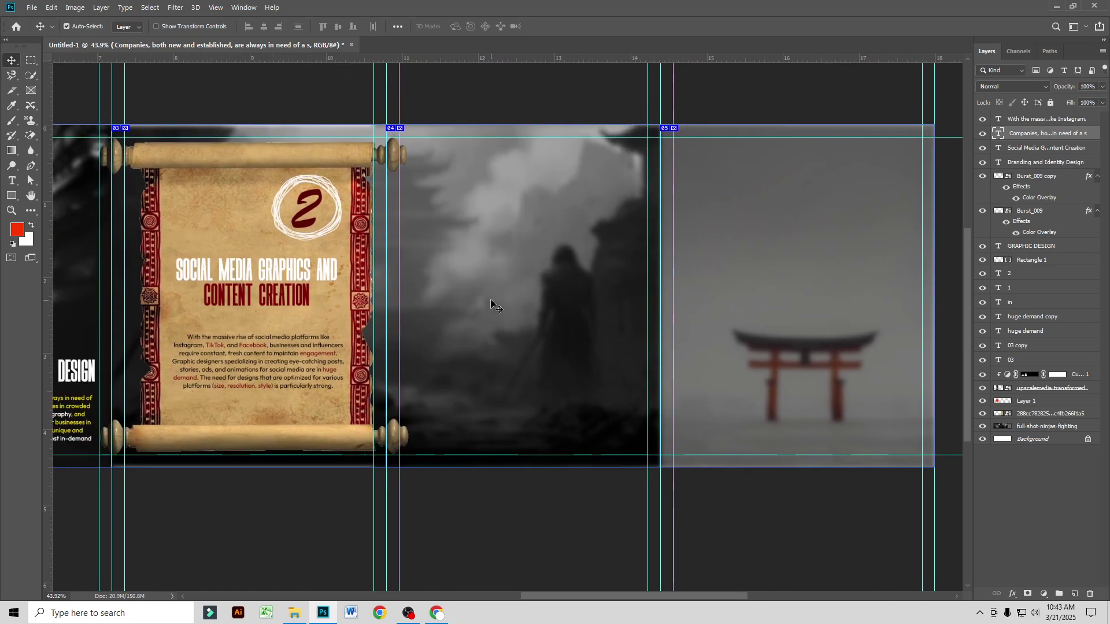
{"action": "scroll", "coordinate": [492, 312], "scroll_direction": "up", "scroll_amount": 1}
Step: Duplicate the white scribbled ring around the 2 and place the copy in the lower-right corner of slide 04
{"action": "left_click_drag", "start_coordinate": [318, 220], "coordinate": [349, 215]}
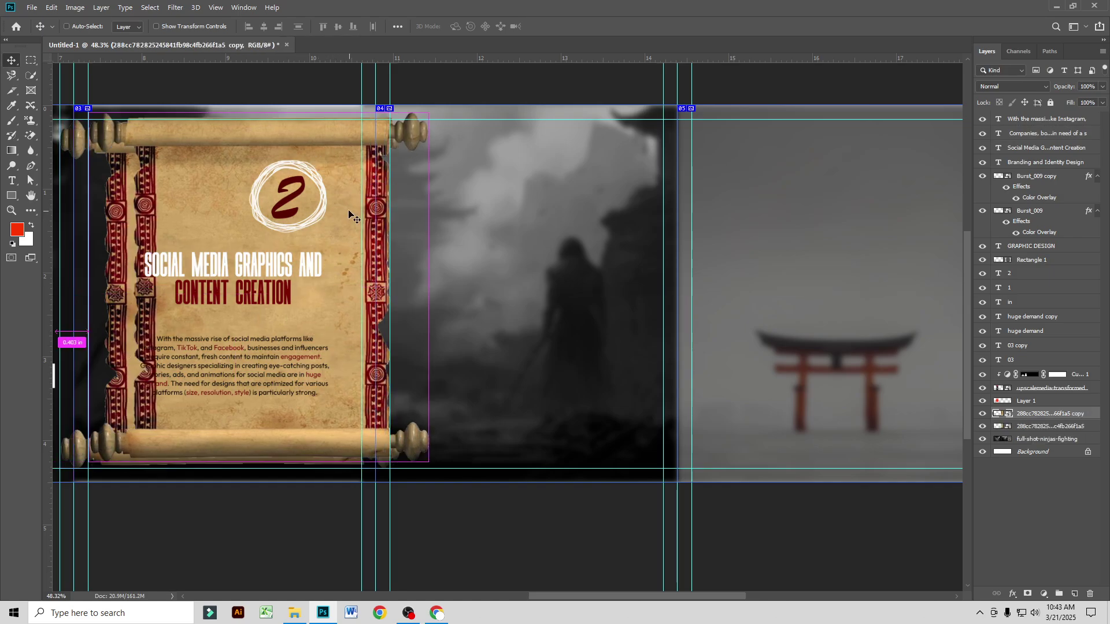
{"action": "key", "text": "ctrl+z"}
{"action": "left_click", "coordinate": [320, 218]}
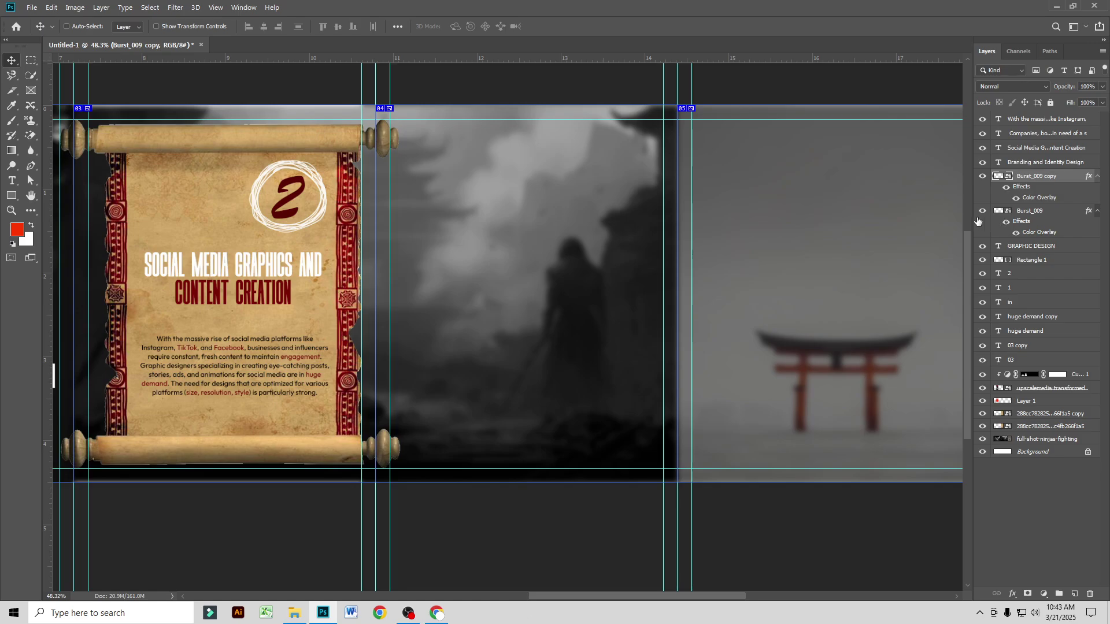
{"action": "key", "text": "ctrl+j"}
{"action": "mouse_move", "coordinate": [317, 218]}
{"action": "left_mouse_down"}
{"action": "mouse_move", "coordinate": [487, 238]}
{"action": "mouse_move", "coordinate": [574, 389]}
{"action": "mouse_move", "coordinate": [537, 424]}
{"action": "mouse_move", "coordinate": [480, 445]}
{"action": "mouse_move", "coordinate": [645, 450]}
{"action": "left_mouse_up"}
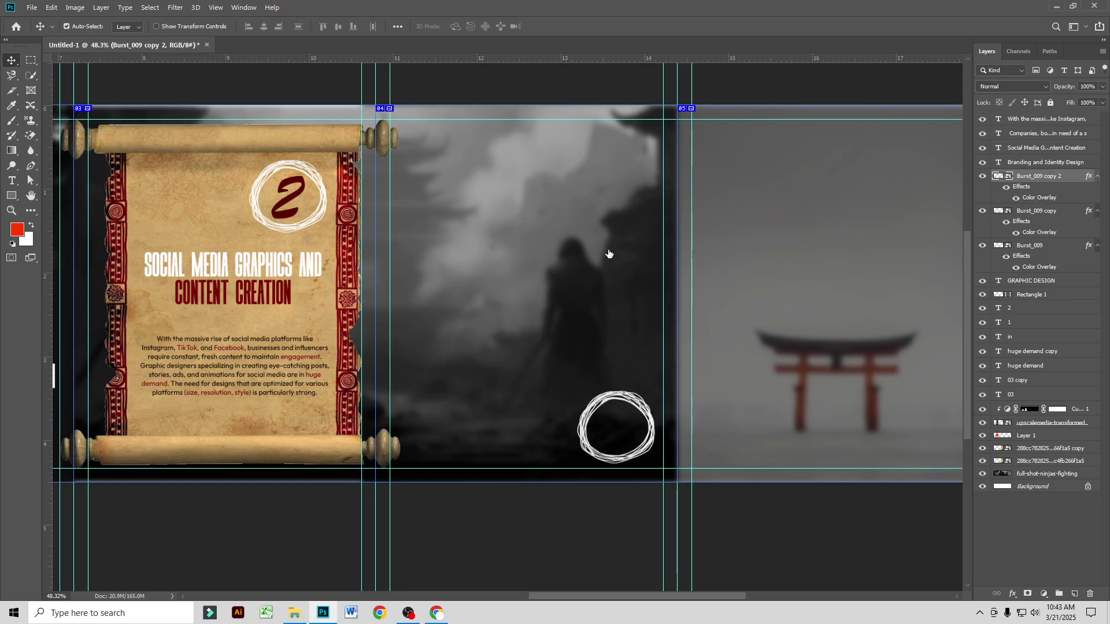
Step: Change the Color Overlay of the ring on slide 04 to yellow #f8d200
{"action": "double_click", "coordinate": [1039, 197]}
{"action": "left_click", "coordinate": [900, 244]}
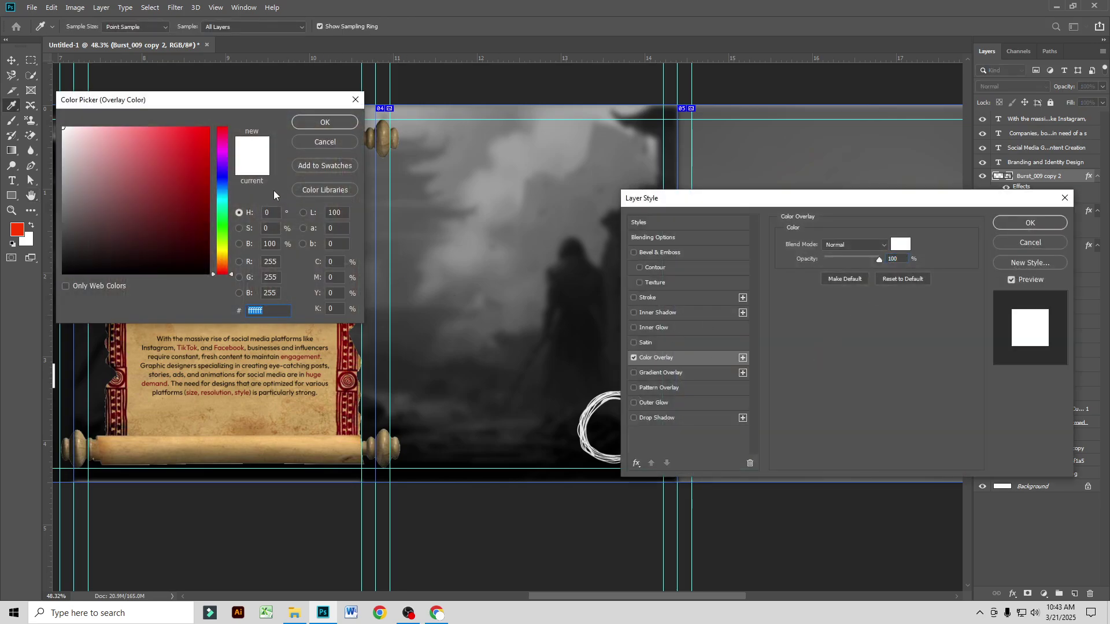
{"action": "left_click", "coordinate": [221, 254]}
{"action": "left_click_drag", "start_coordinate": [206, 156], "coordinate": [209, 130]}
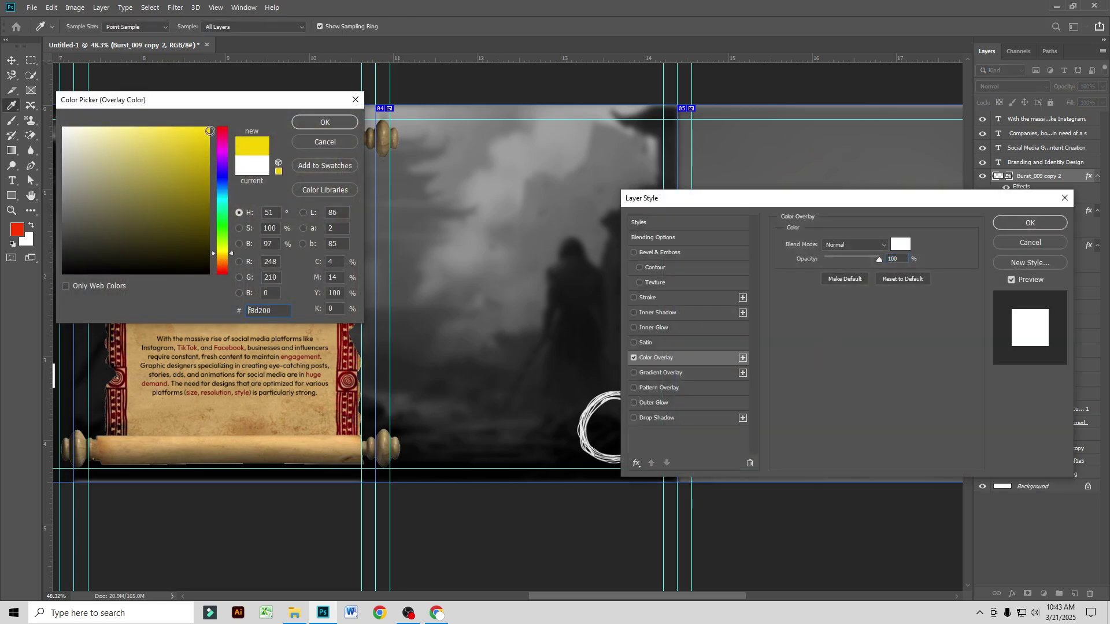
{"action": "left_click", "coordinate": [307, 123]}
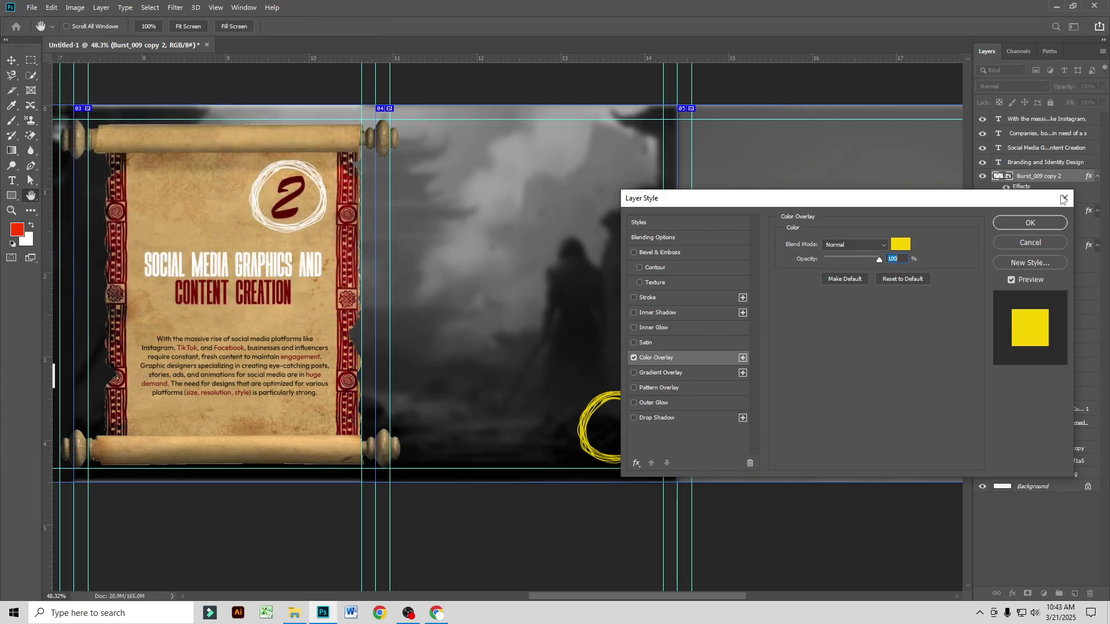
{"action": "left_click", "coordinate": [1030, 223]}
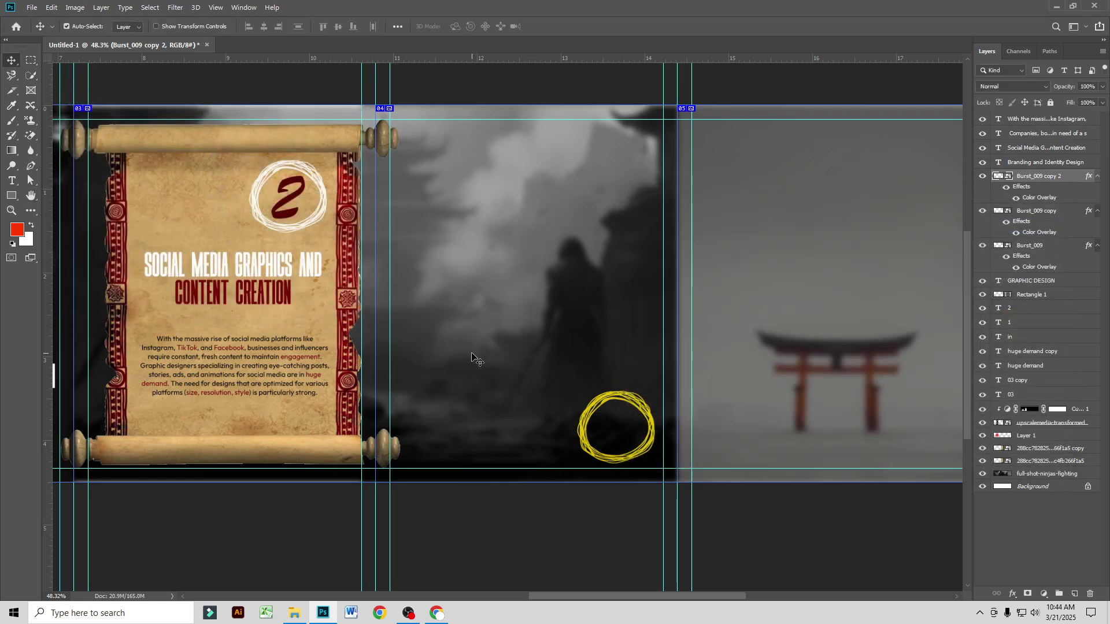
Step: Duplicate the numeral 2 onto slide 04 and change the copy's text to 3
{"action": "left_click", "coordinate": [289, 201]}
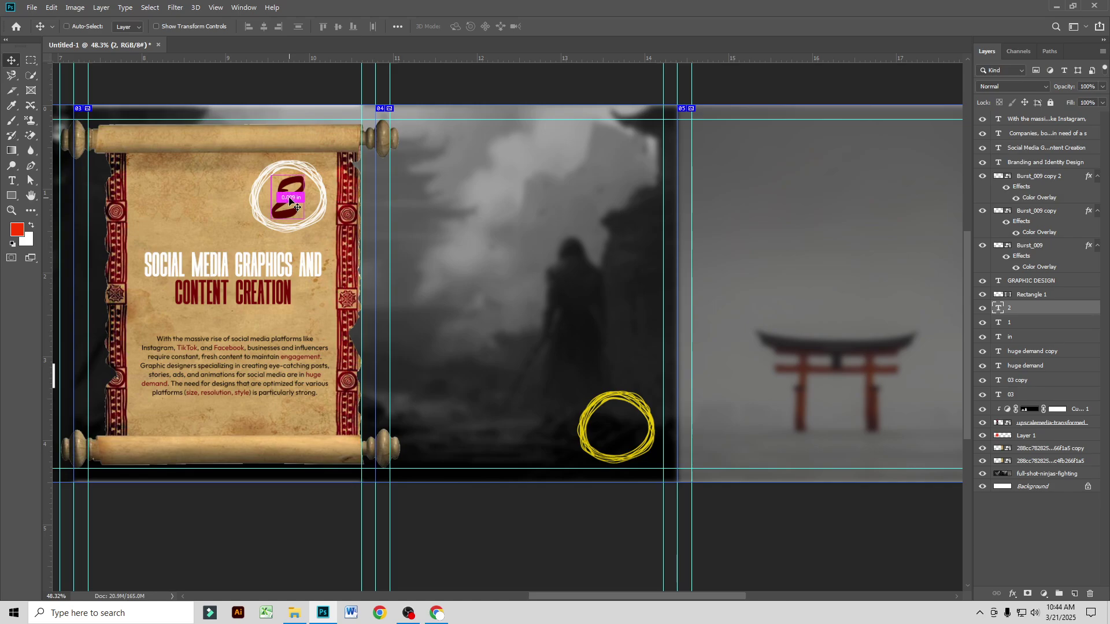
{"action": "key", "text": "ctrl+j"}
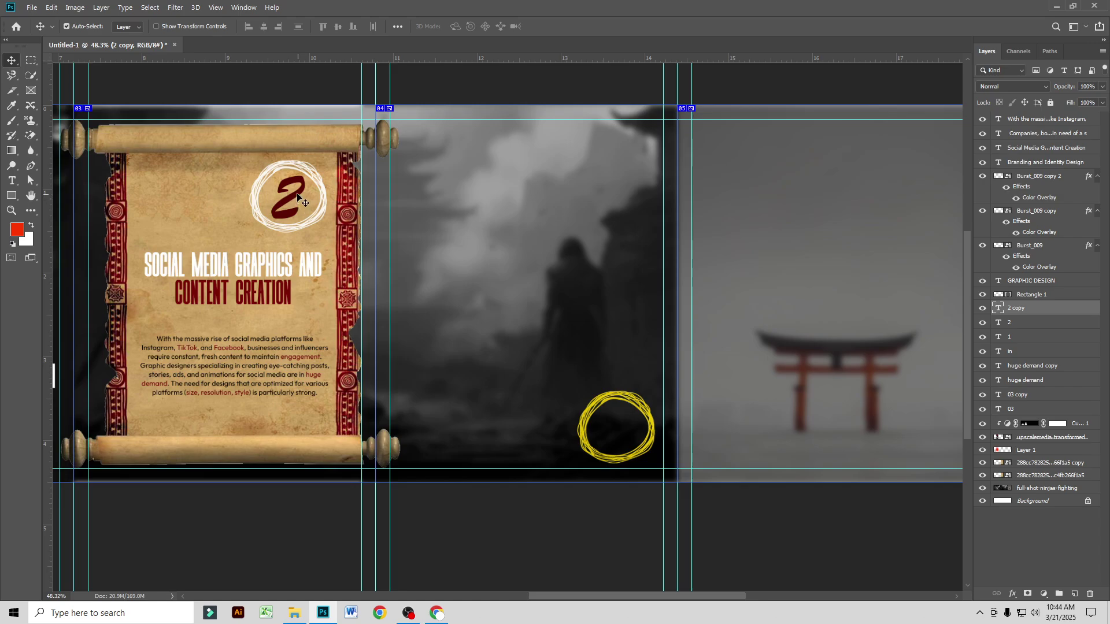
{"action": "left_click_drag", "start_coordinate": [298, 199], "coordinate": [534, 308]}
{"action": "double_click", "coordinate": [534, 308]}
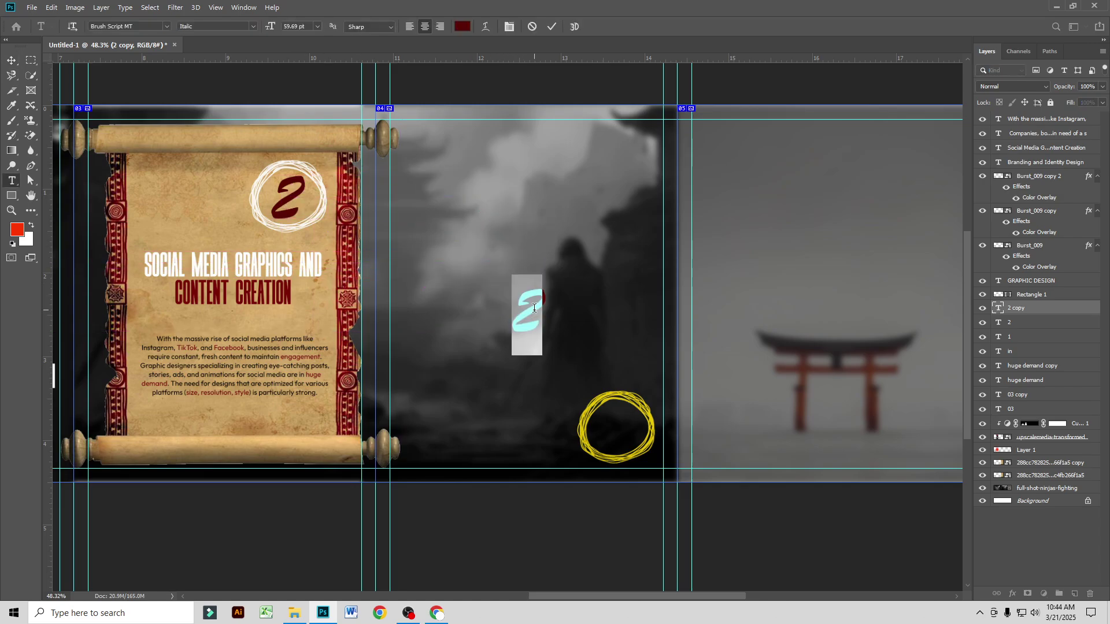
{"action": "type", "text": "3"}
Step: Recolor the numeral 3 to white (#ffffff) and center it inside the yellow ring on slide 04
{"action": "key", "text": "ctrl+a"}
{"action": "left_click", "coordinate": [462, 26]}
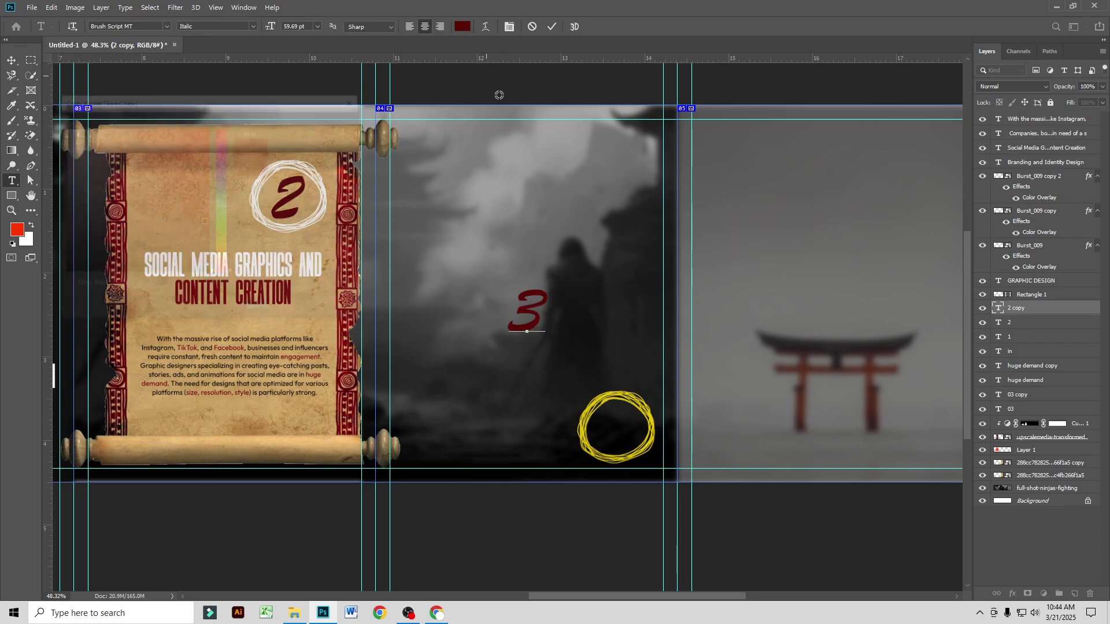
{"action": "type", "text": "ffffff"}
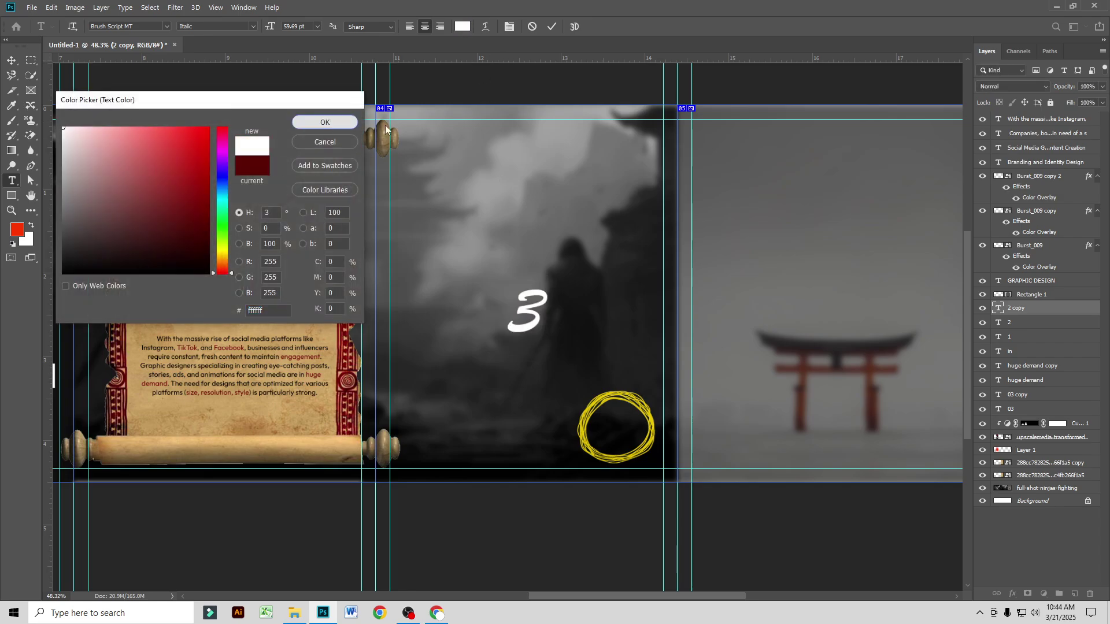
{"action": "left_click", "coordinate": [324, 123]}
{"action": "left_click", "coordinate": [552, 27]}
{"action": "key", "text": "v"}
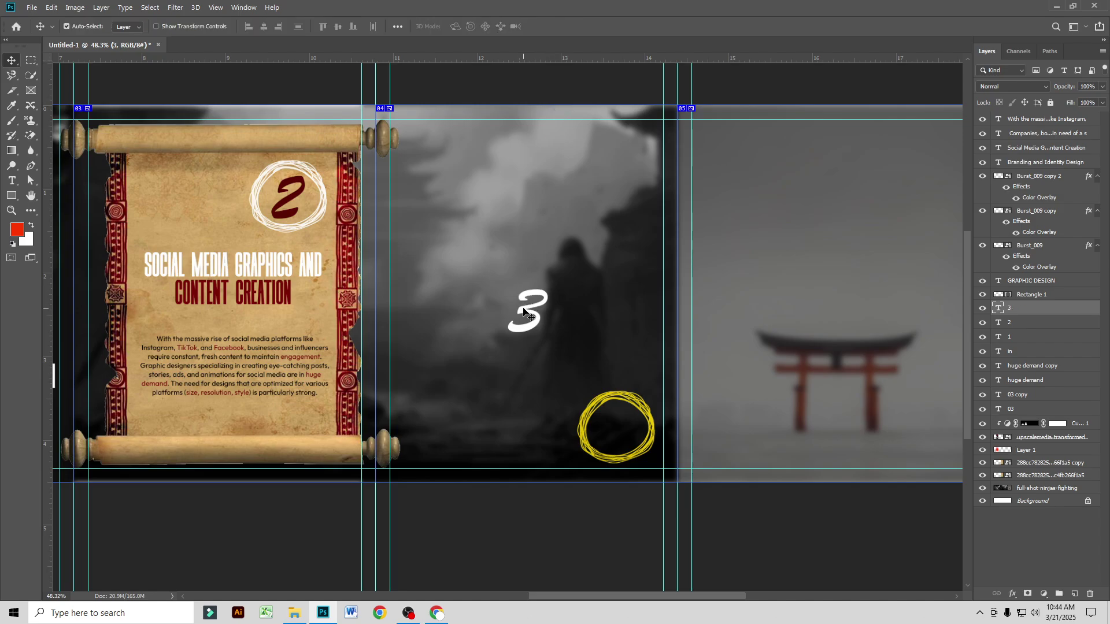
{"action": "left_click_drag", "start_coordinate": [523, 312], "coordinate": [612, 428]}
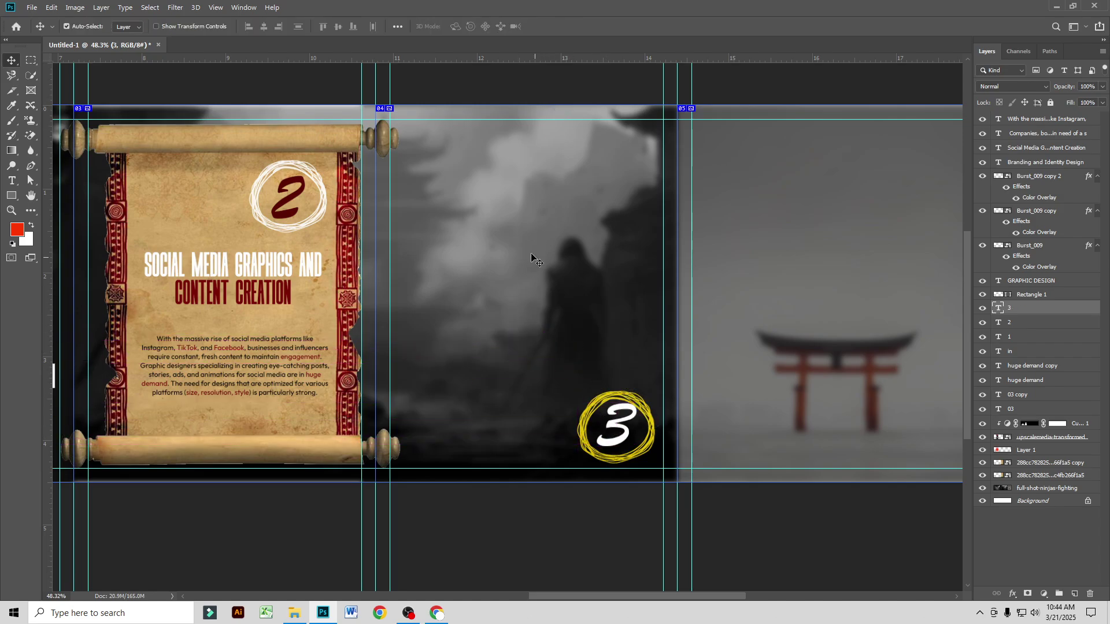
Step: Duplicate the "Social Media Graphics and Content Creation" heading and place the copy to the left of the 3 on slide 04
{"action": "scroll", "coordinate": [531, 254], "scroll_direction": "down", "scroll_amount": 2}
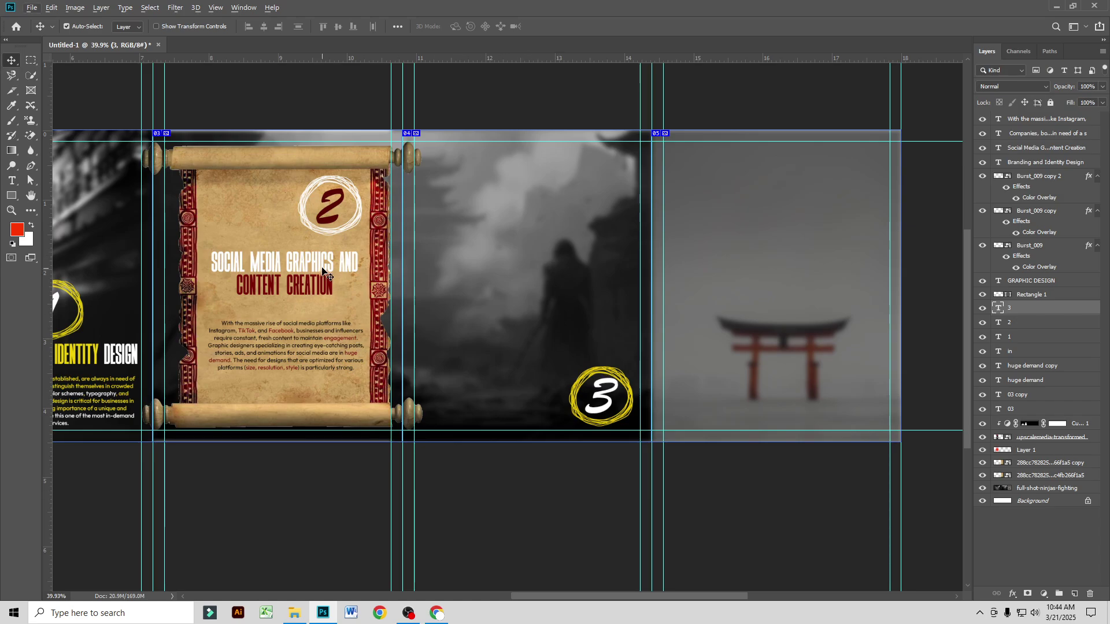
{"action": "left_click_drag", "start_coordinate": [322, 268], "coordinate": [526, 377]}
Step: Switch to ChatGPT in Chrome, copy the third topic's title "Web and App Design", and return to Photoshop
{"action": "left_click", "coordinate": [436, 612]}
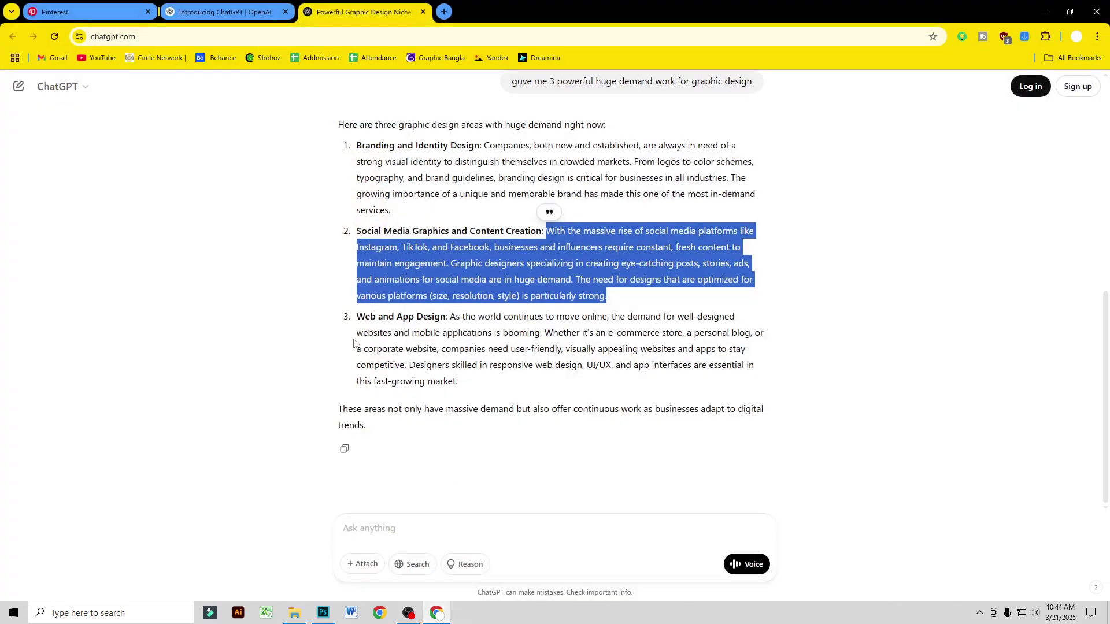
{"action": "left_click_drag", "start_coordinate": [449, 317], "coordinate": [359, 322]}
{"action": "key", "text": "ctrl+c"}
{"action": "left_click", "coordinate": [1043, 12]}
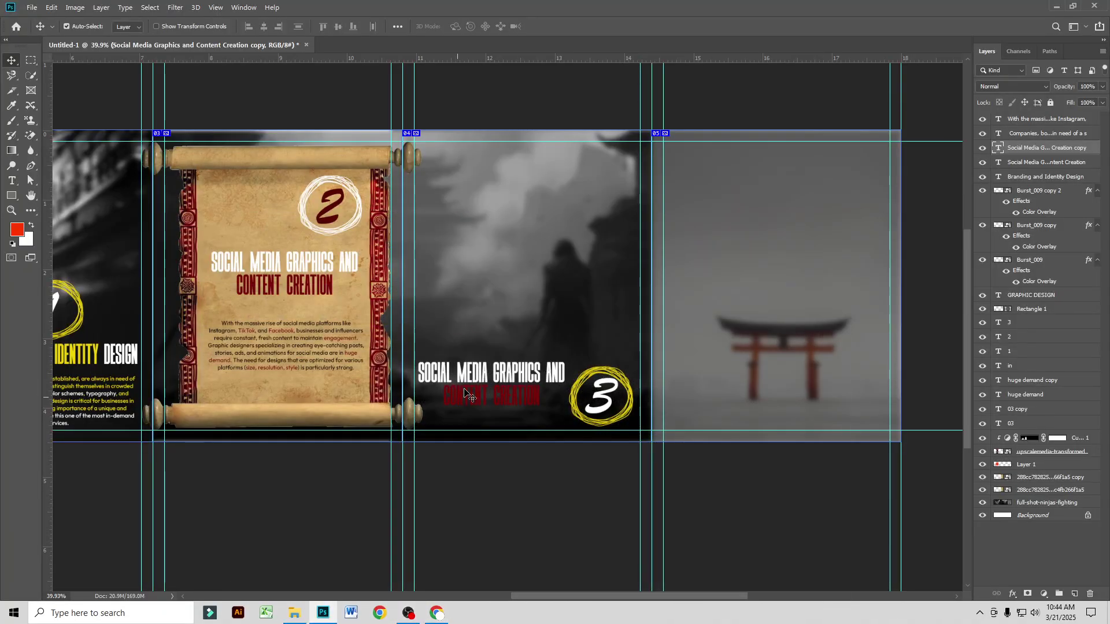
Step: Replace the duplicated heading's text with "Web and App Design:" and align it beside the 3 on slide 04
{"action": "key", "text": "ctrl+a"}
{"action": "key", "text": "ctrl+v"}
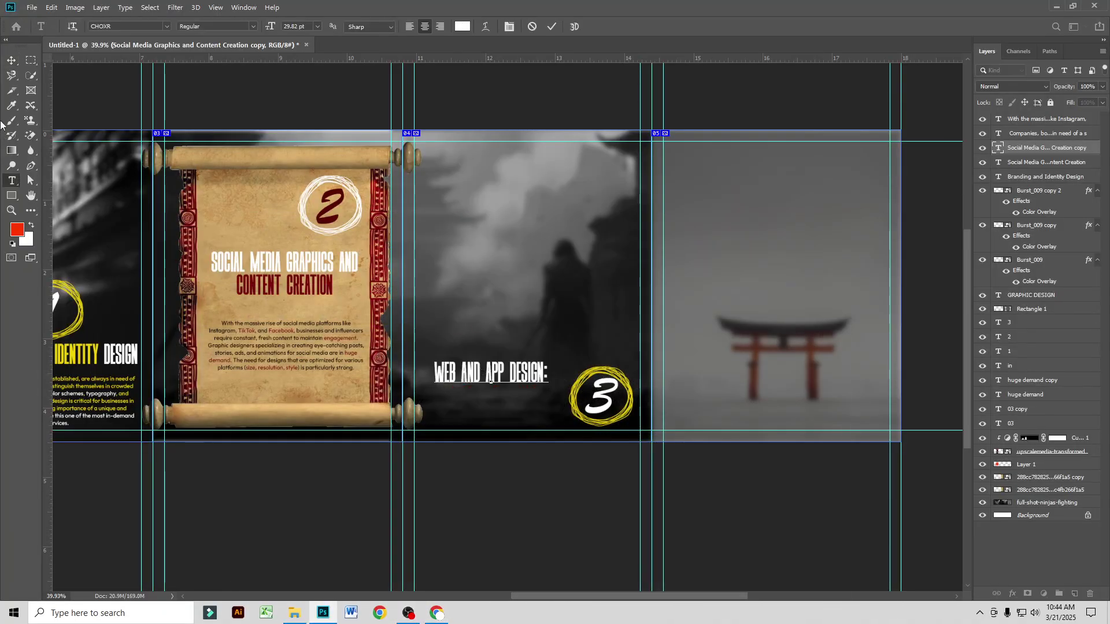
{"action": "left_click", "coordinate": [10, 60]}
{"action": "left_click_drag", "start_coordinate": [521, 373], "coordinate": [526, 408]}
Step: Recolor the word "Web" in the slide 04 heading to the ring's yellow (#e4c102)
{"action": "scroll", "coordinate": [510, 423], "scroll_direction": "up", "scroll_amount": 3}
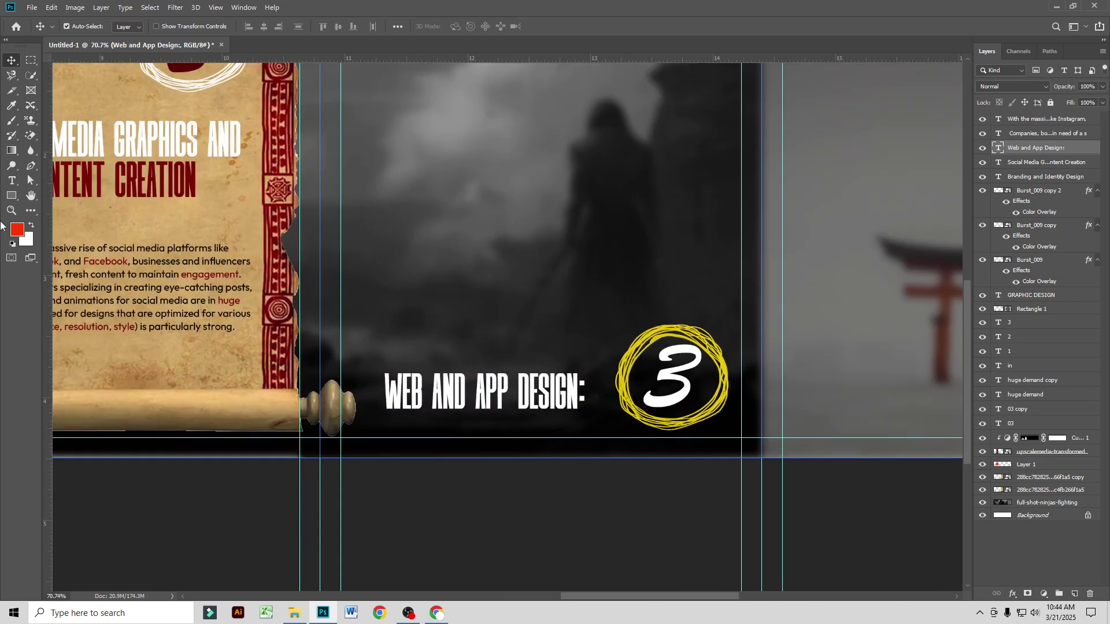
{"action": "left_click", "coordinate": [17, 183]}
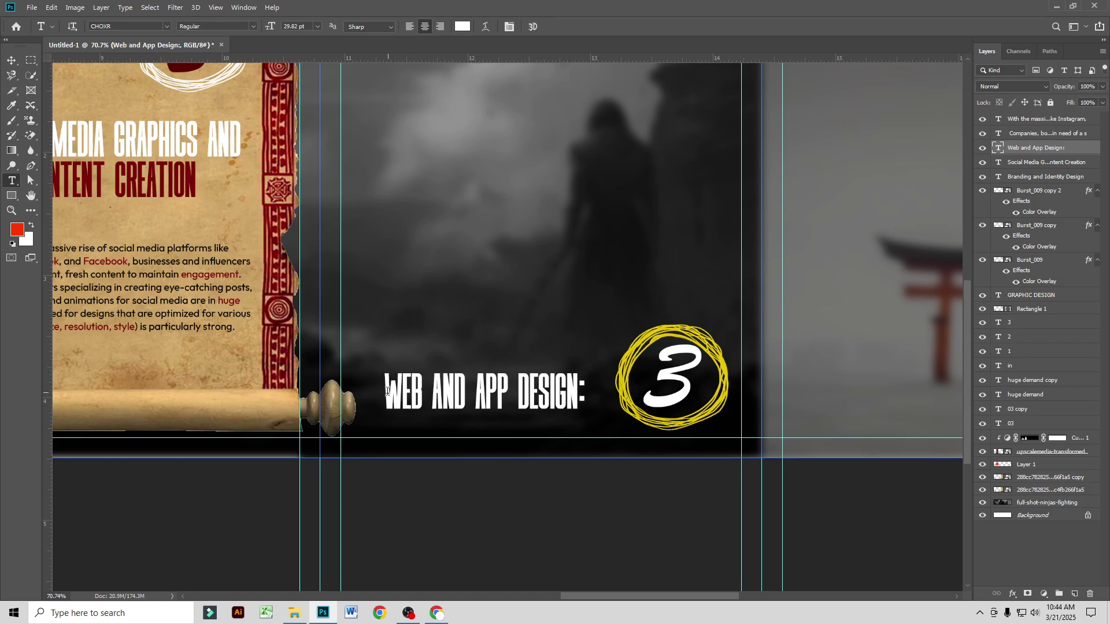
{"action": "left_click_drag", "start_coordinate": [387, 391], "coordinate": [423, 396]}
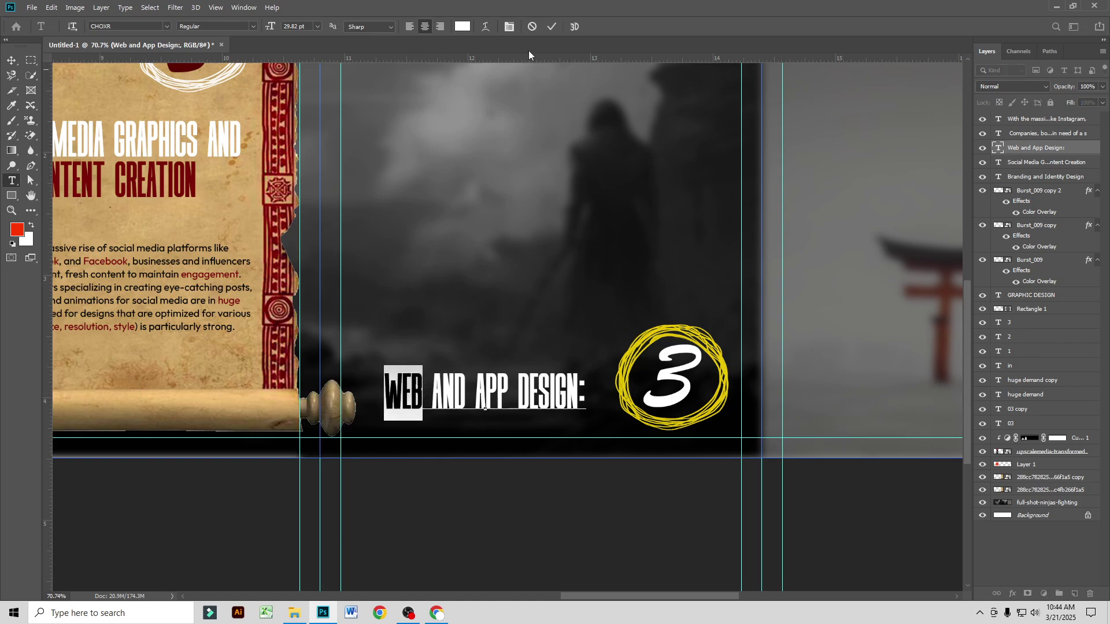
{"action": "left_click", "coordinate": [462, 26]}
{"action": "left_click_drag", "start_coordinate": [254, 99], "coordinate": [540, 95]}
{"action": "left_click", "coordinate": [722, 372]}
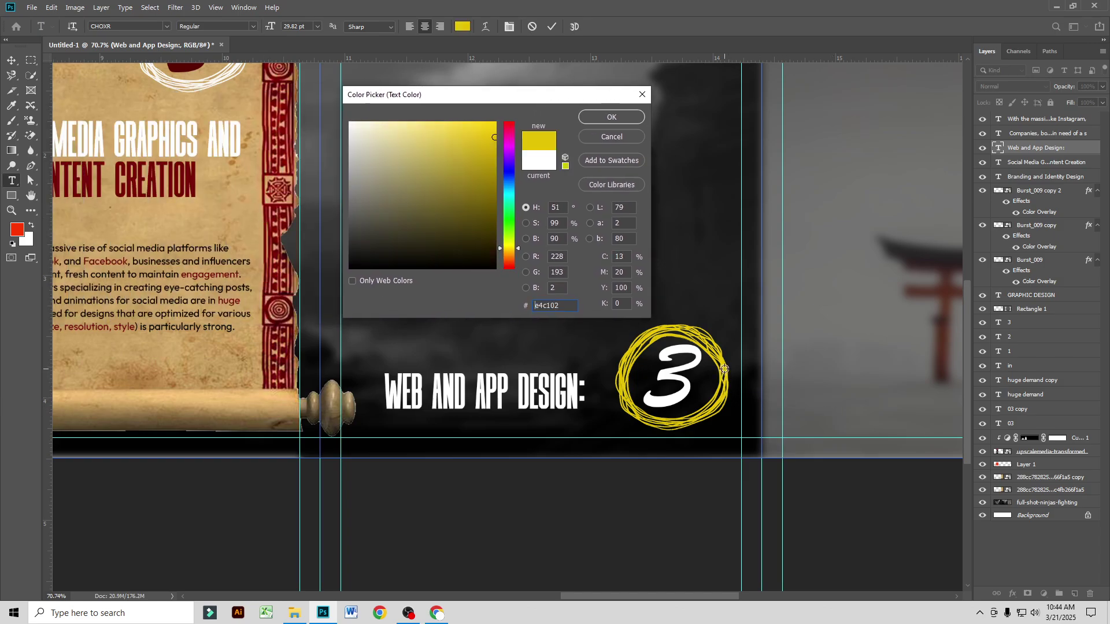
{"action": "left_click", "coordinate": [612, 117]}
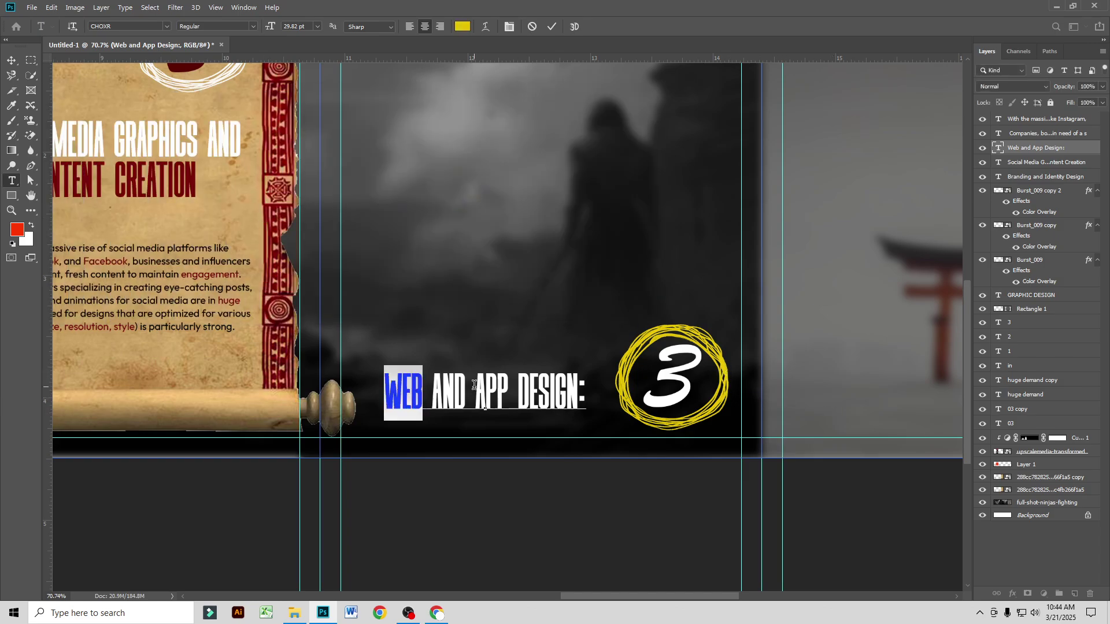
Step: Recolor the word "App" in the slide 04 heading to yellow (#e9c501) sampled from the ring, and commit the text
{"action": "left_click_drag", "start_coordinate": [475, 384], "coordinate": [508, 385]}
{"action": "left_click", "coordinate": [466, 28]}
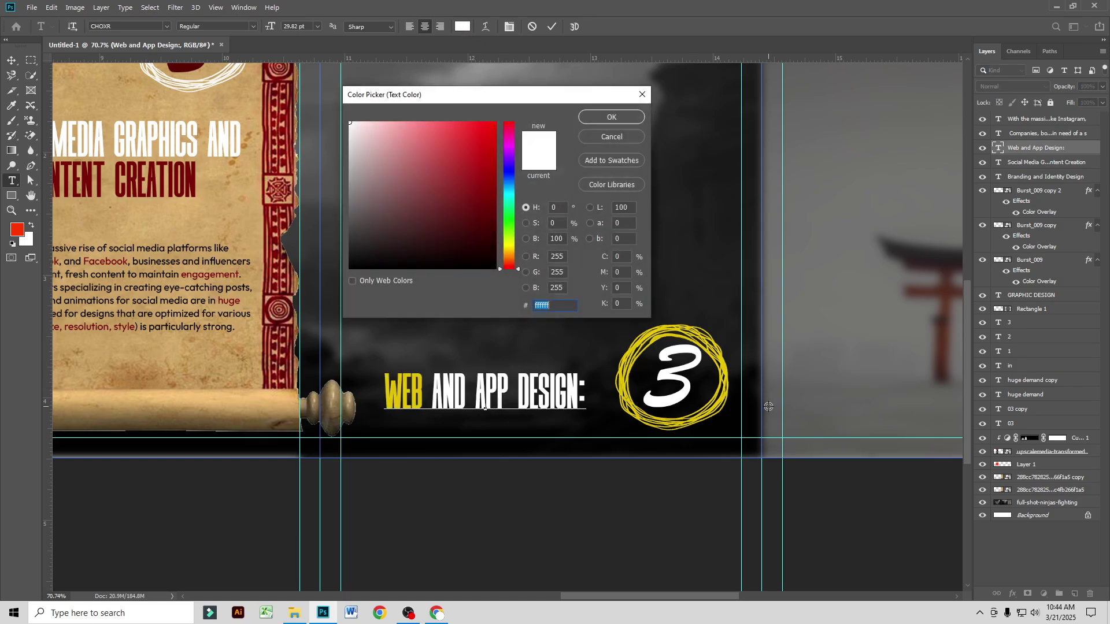
{"action": "left_click", "coordinate": [723, 365]}
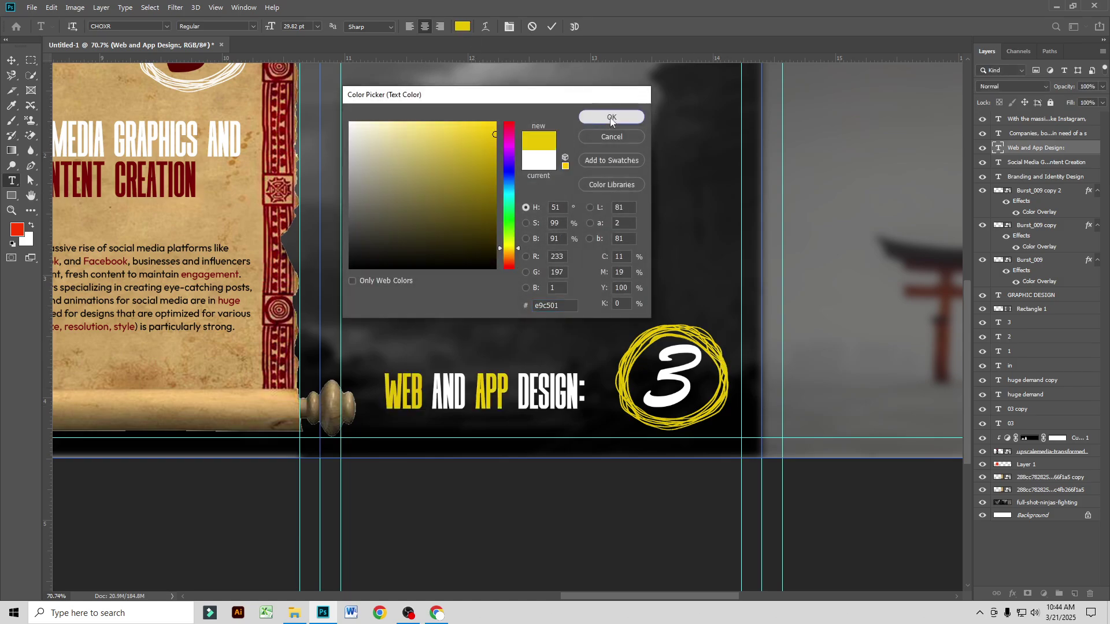
{"action": "left_click", "coordinate": [612, 116]}
{"action": "key", "text": "ctrl+h"}
{"action": "key", "text": "ctrl+Return"}
{"action": "scroll", "coordinate": [490, 304], "scroll_direction": "down", "scroll_amount": 3}
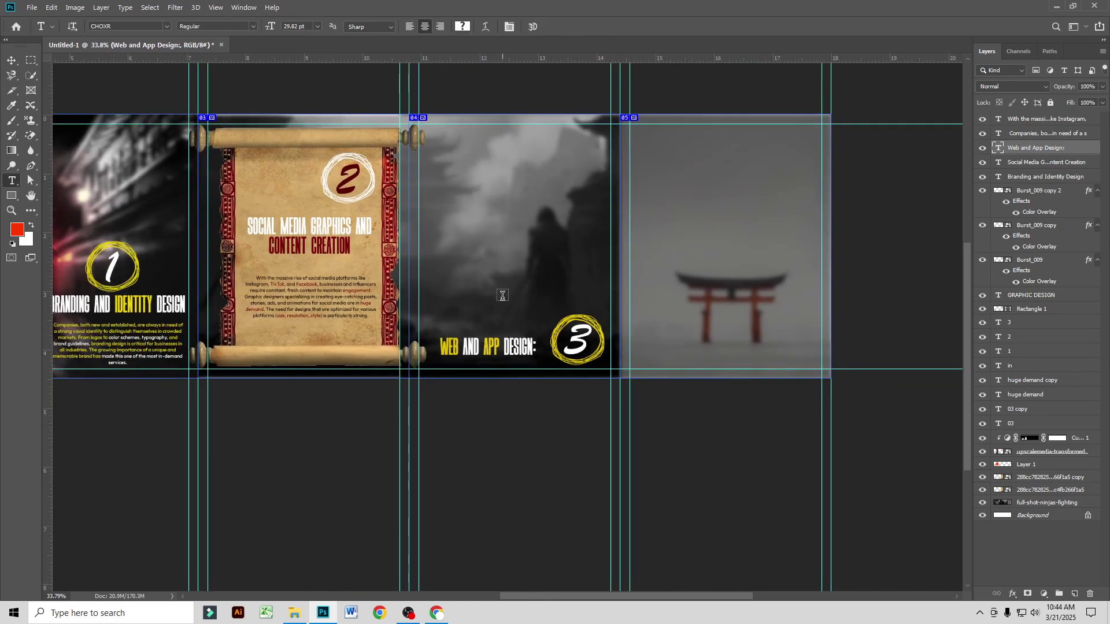
Step: Duplicate the body paragraph from the scroll on slide 03 and place the copy near the top of slide 04
{"action": "scroll", "coordinate": [474, 291], "scroll_direction": "up", "scroll_amount": 2}
{"action": "key", "text": "v"}
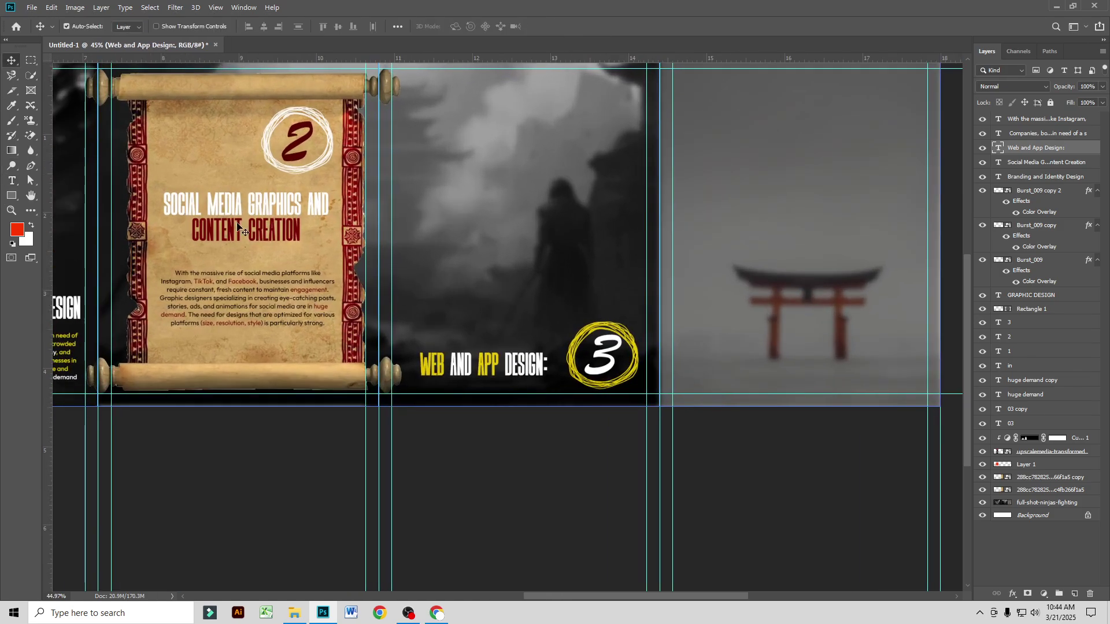
{"action": "left_click", "coordinate": [255, 293]}
{"action": "key", "text": "ctrl+j"}
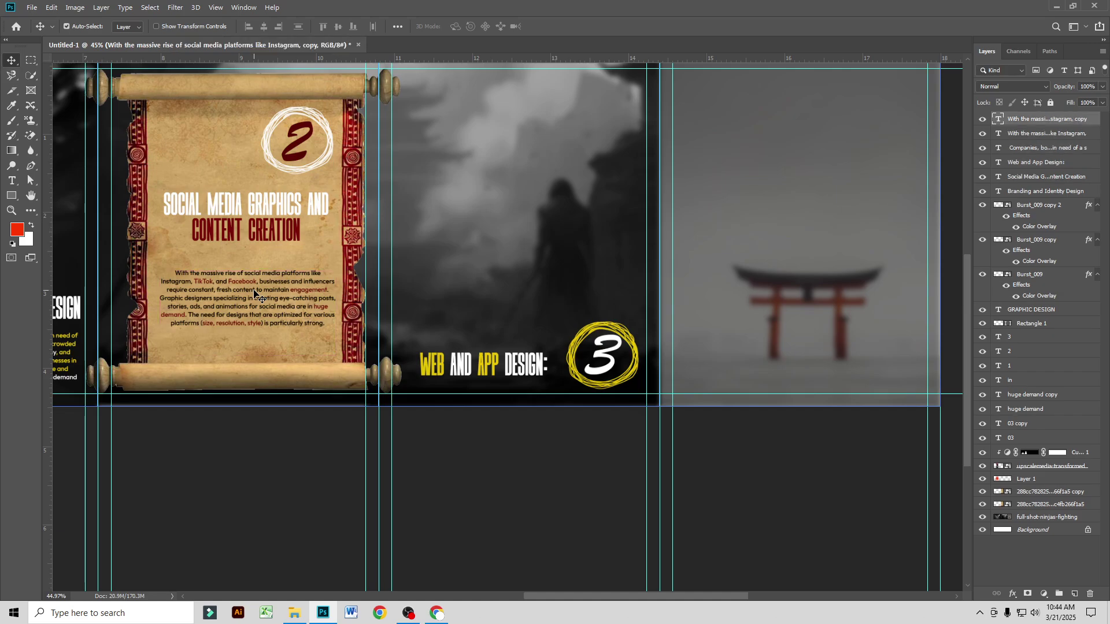
{"action": "left_click_drag", "start_coordinate": [257, 290], "coordinate": [525, 117]}
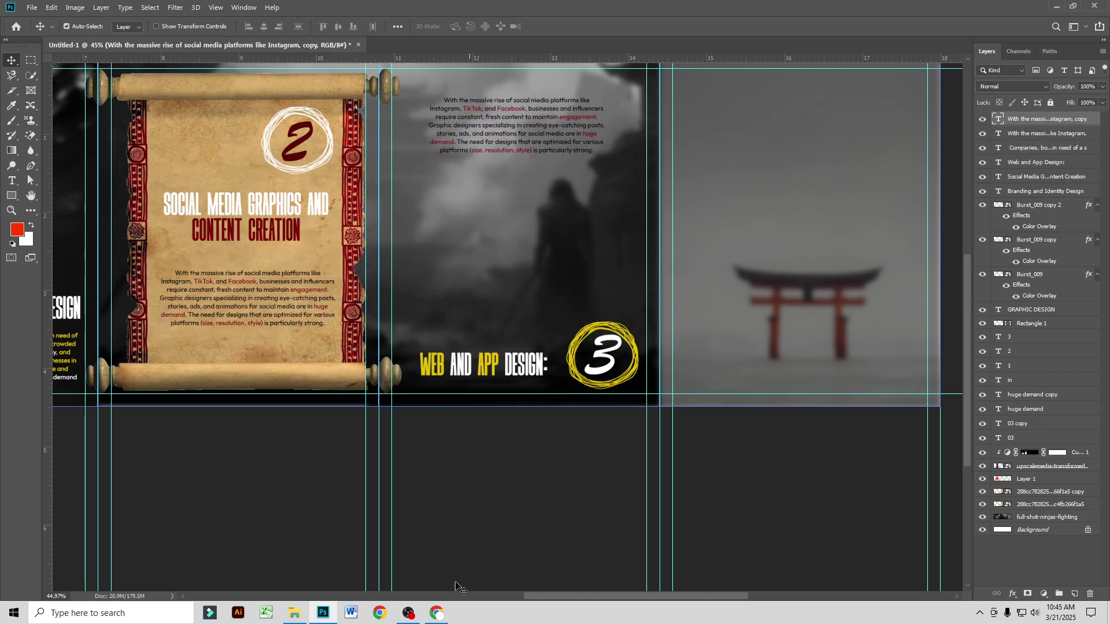
Step: Copy the Web and App Design description from ChatGPT in Chrome and paste it over the duplicated paragraph's text in Photoshop
{"action": "left_click", "coordinate": [436, 614]}
{"action": "left_click_drag", "start_coordinate": [457, 380], "coordinate": [467, 318]}
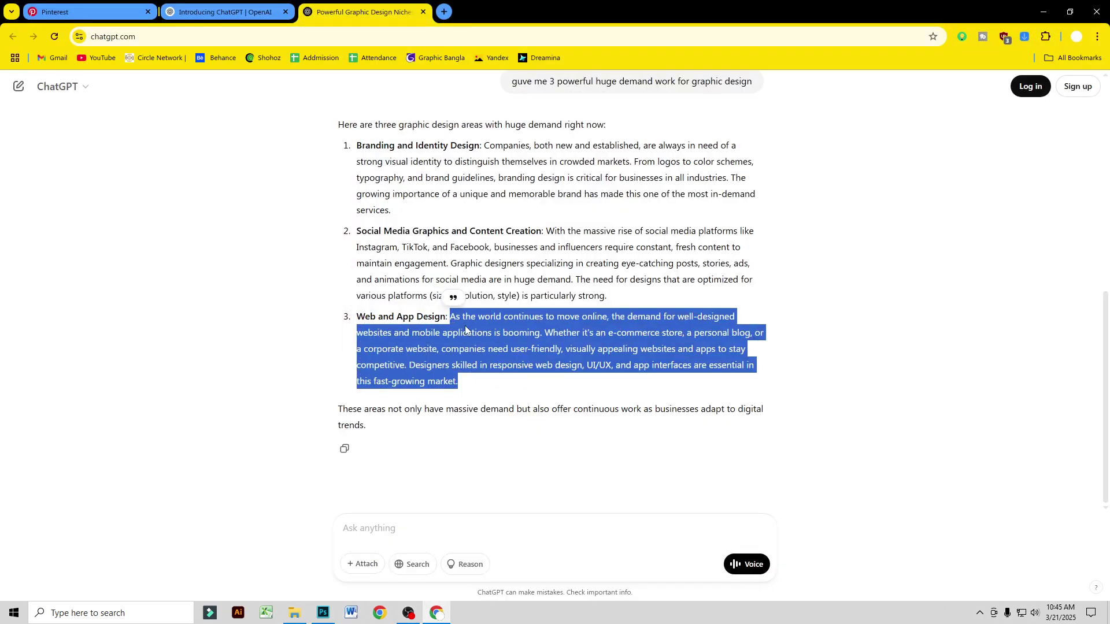
{"action": "key", "text": "alt+Tab"}
{"action": "double_click", "coordinate": [563, 129]}
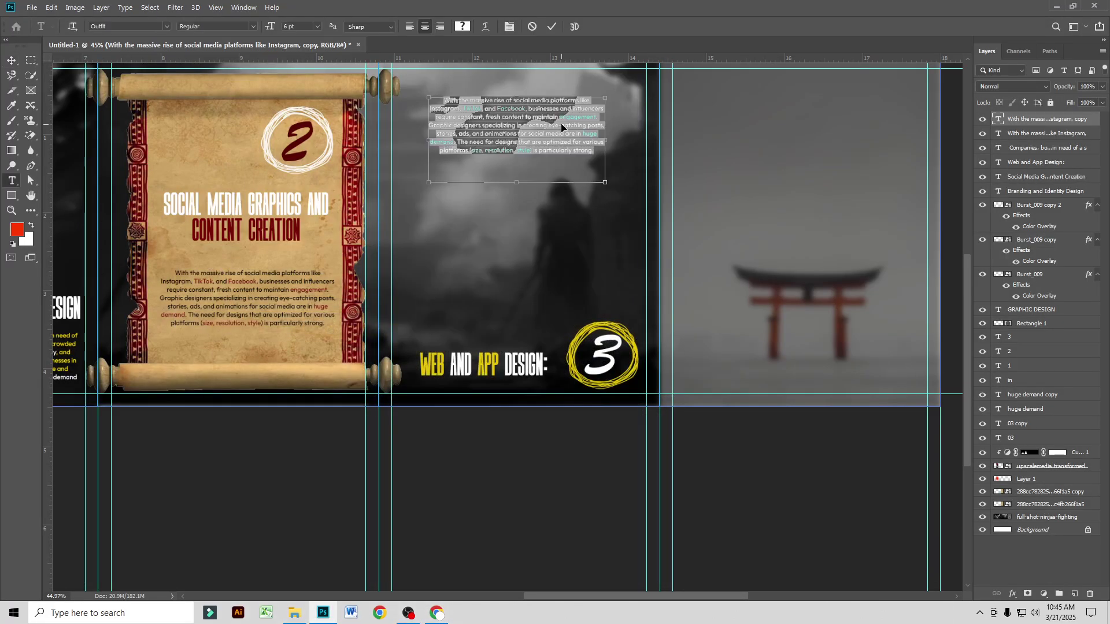
{"action": "type", "text": "As the world continues to move online, the demand for well-designed websites and mobile applications is booming. Whether it's an e-commerce store, a personal blog, or a corporate website, companies need user-friendly, visually appealing websites and apps to stay competitive. Designers skilled in responsive web design, UI/UX, and app interfaces are essential in this fast-growing market."}
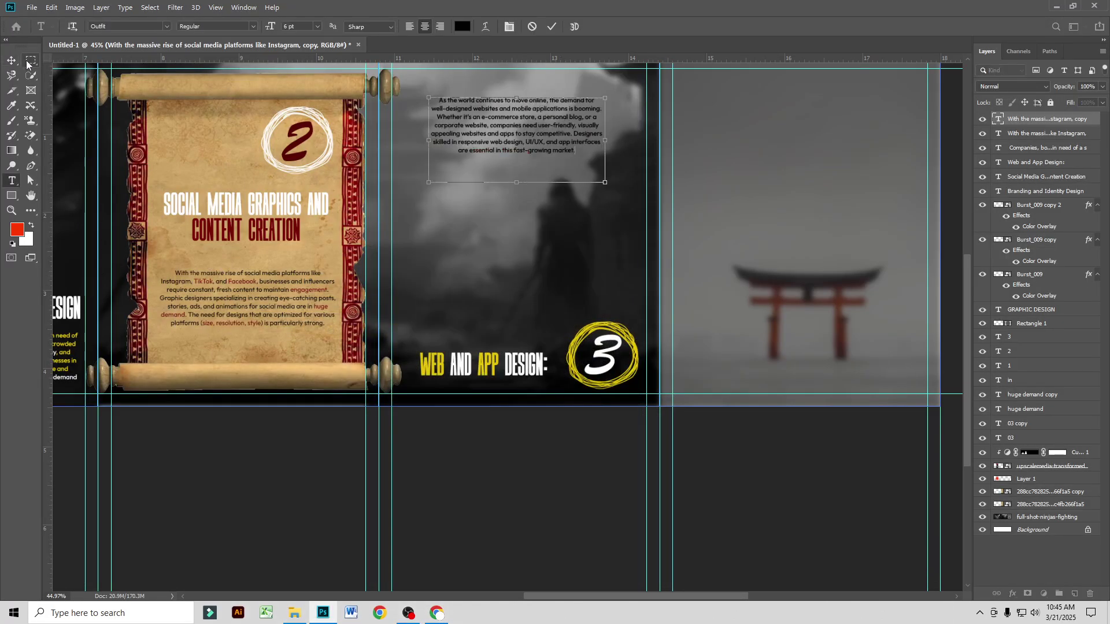
Step: Recolor the whole paragraph on slide 04 to yellow (#e3c102) sampled from the ring, and commit the text
{"action": "key", "text": "ctrl+a"}
{"action": "left_click", "coordinate": [464, 27]}
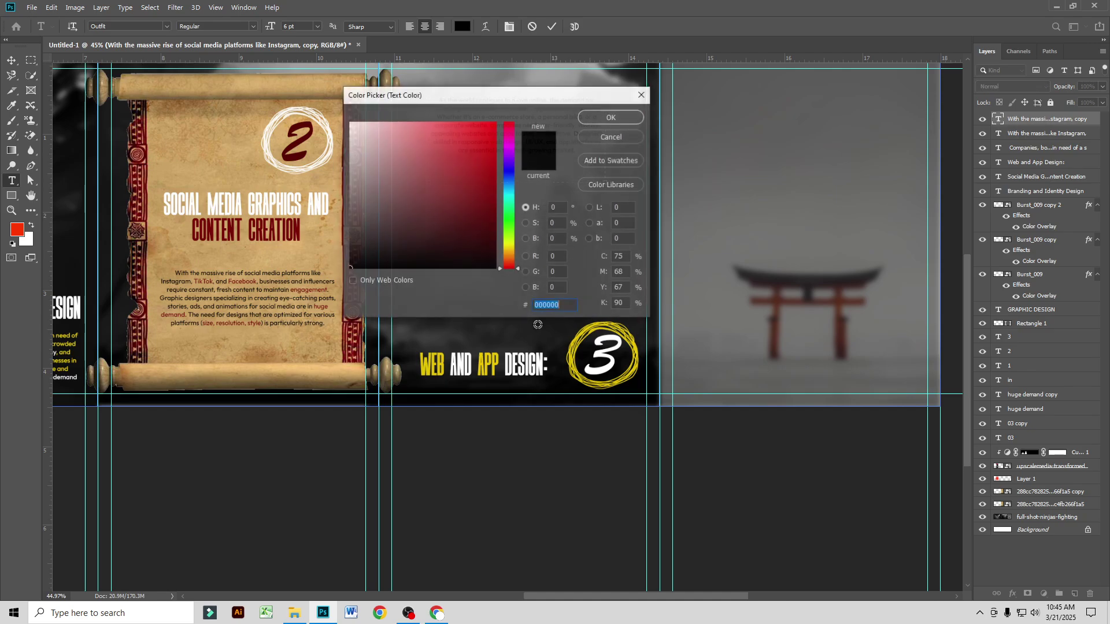
{"action": "left_click", "coordinate": [635, 351]}
{"action": "left_click", "coordinate": [612, 117]}
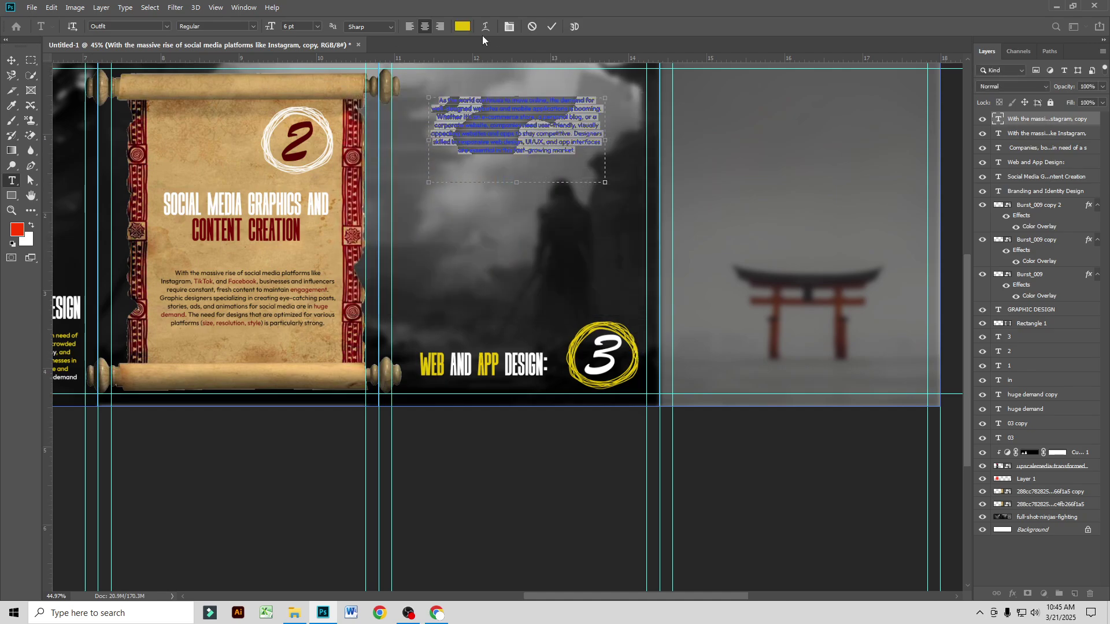
{"action": "left_click", "coordinate": [554, 28]}
{"action": "left_click", "coordinate": [12, 60]}
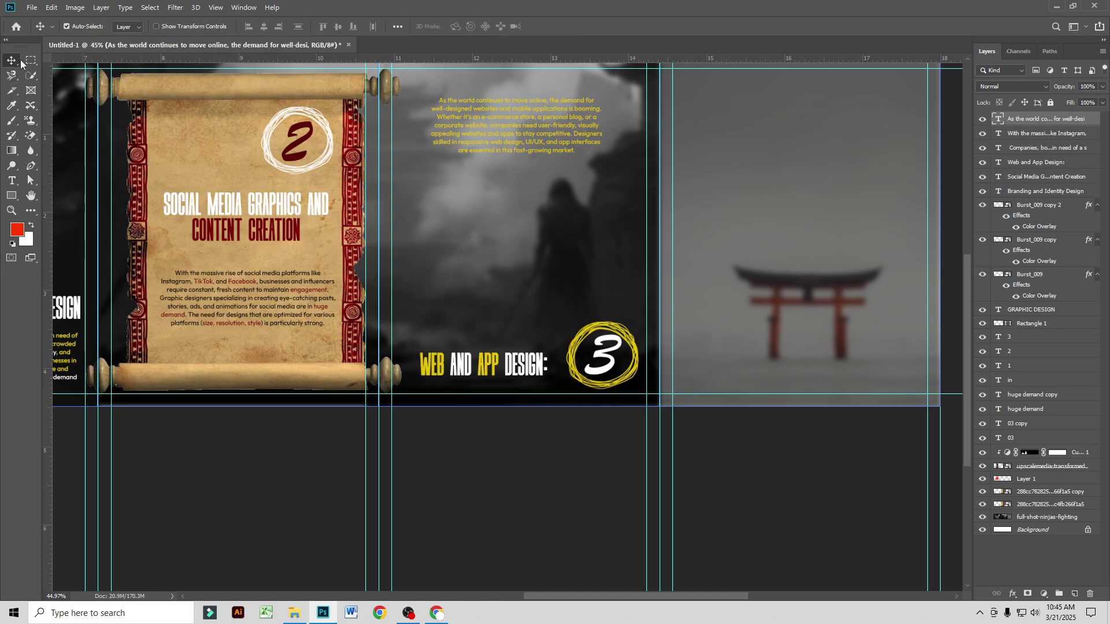
Step: Recolor the word "well-designed" in the slide 04 paragraph to white (#ffffff)
{"action": "scroll", "coordinate": [564, 154], "scroll_direction": "up", "scroll_amount": 5}
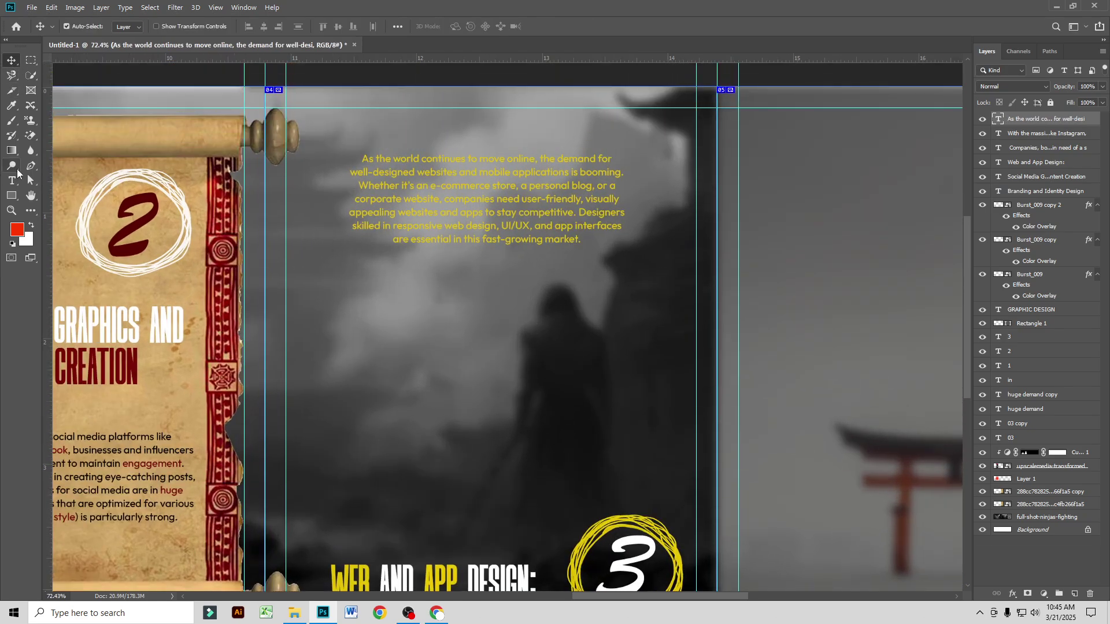
{"action": "left_click", "coordinate": [11, 180]}
{"action": "scroll", "coordinate": [480, 209], "scroll_direction": "up", "scroll_amount": 5}
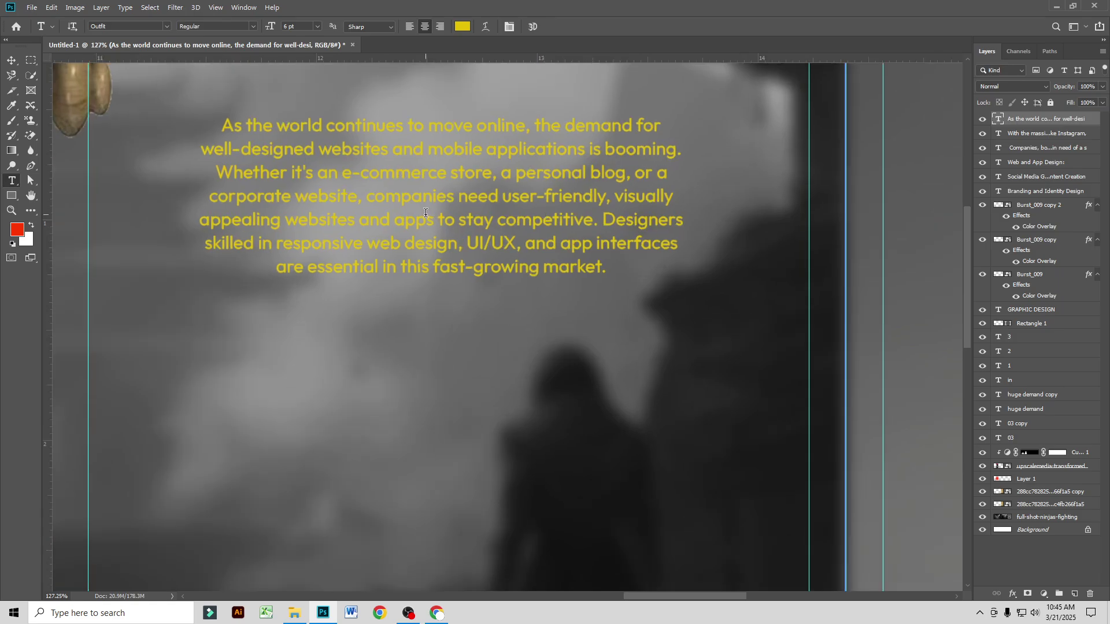
{"action": "left_click_drag", "start_coordinate": [206, 151], "coordinate": [314, 151]}
{"action": "key", "text": "ctrl+h"}
{"action": "left_click", "coordinate": [462, 26]}
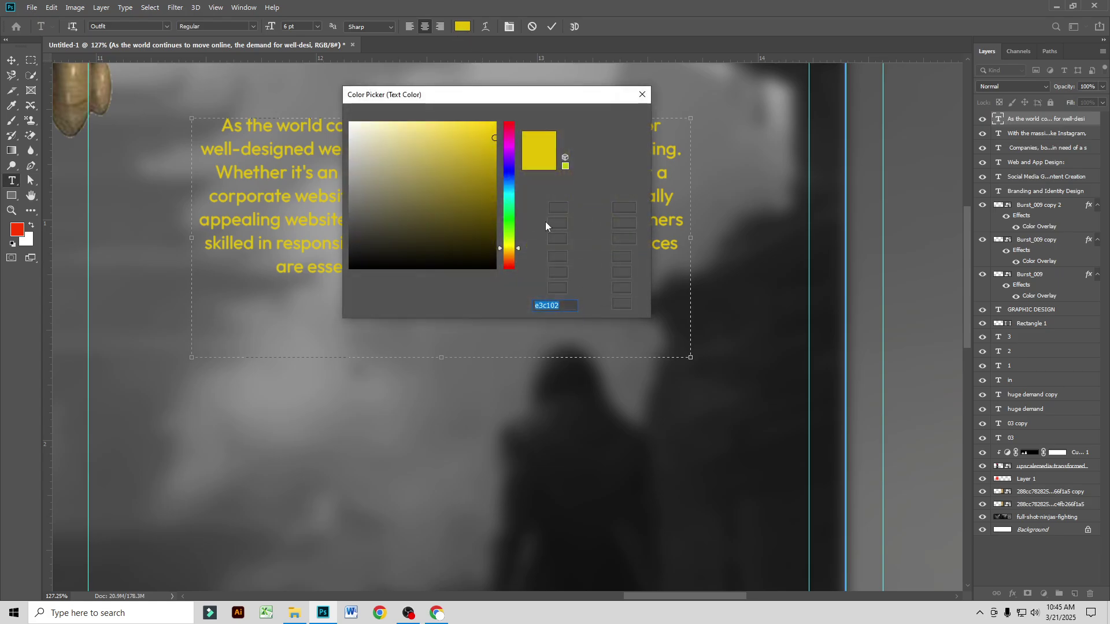
{"action": "type", "text": "ffd800"}
{"action": "left_click_drag", "start_coordinate": [532, 102], "coordinate": [506, 258]}
{"action": "left_click_drag", "start_coordinate": [388, 282], "coordinate": [326, 257]}
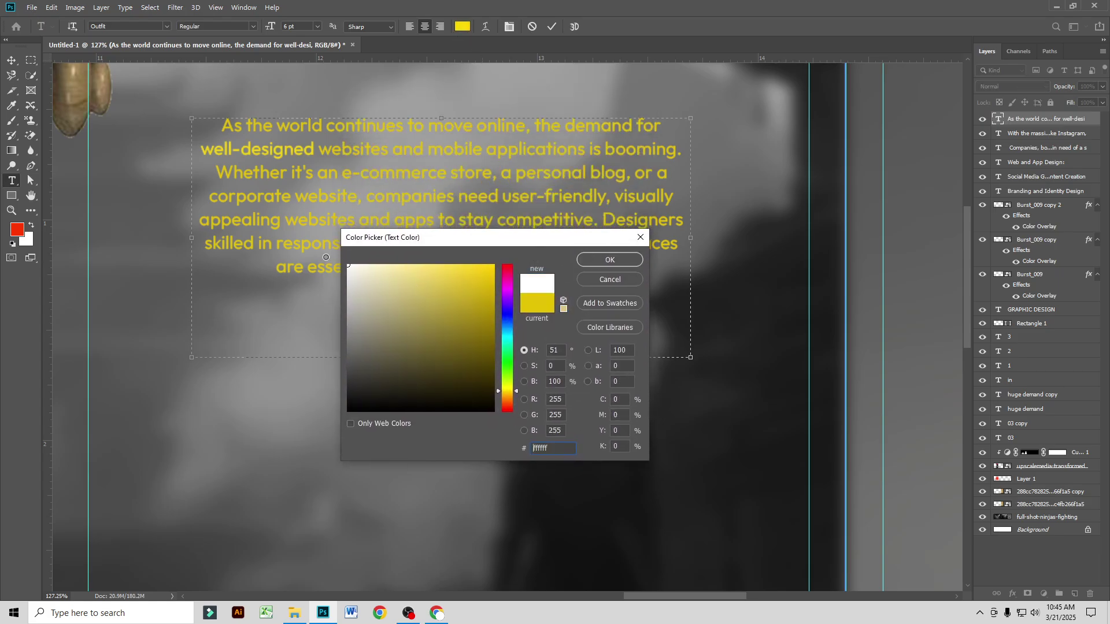
{"action": "left_click", "coordinate": [612, 261]}
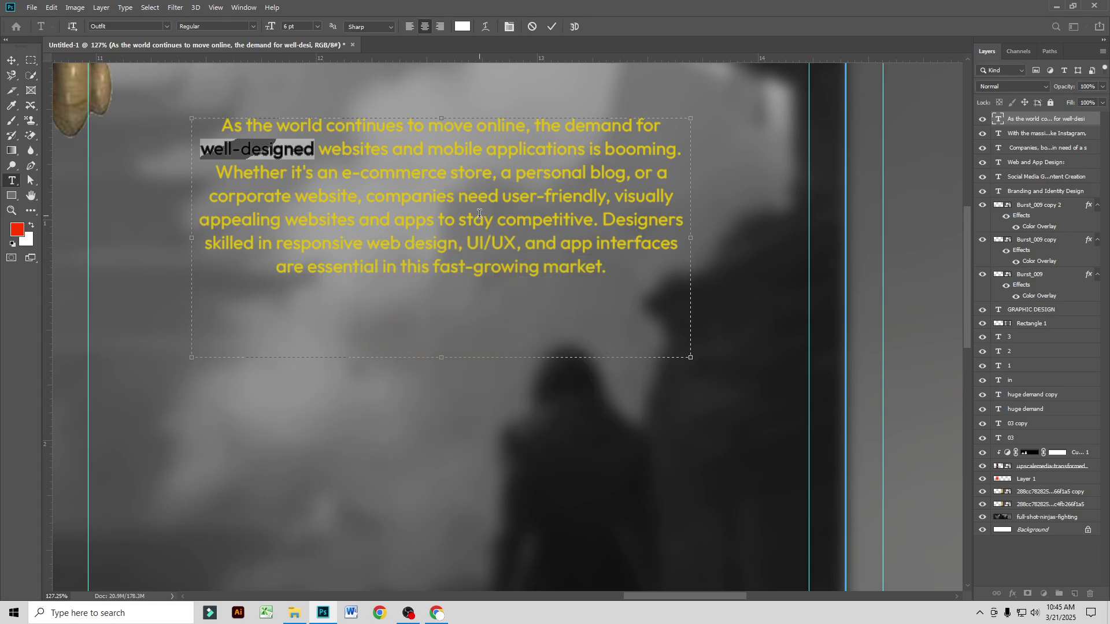
Step: Recolor the word "e-commerce" in the slide 04 paragraph to white
{"action": "left_click_drag", "start_coordinate": [348, 174], "coordinate": [441, 176]}
{"action": "left_click", "coordinate": [462, 26]}
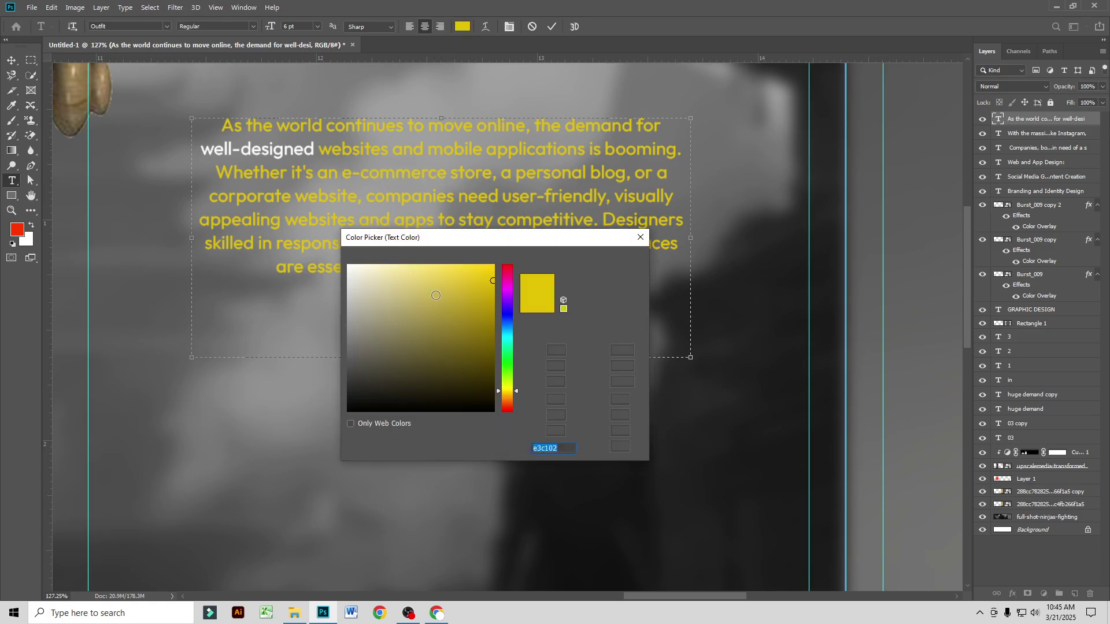
{"action": "left_click_drag", "start_coordinate": [389, 286], "coordinate": [335, 261]}
{"action": "left_click", "coordinate": [619, 261]}
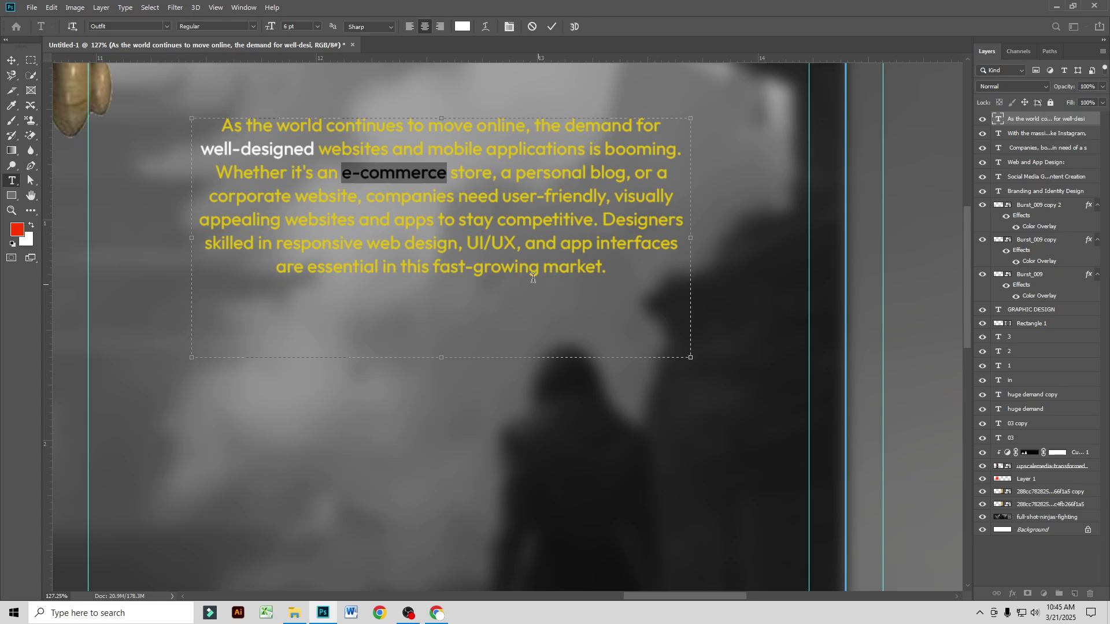
Step: Recolor the phrase "UI/UX, and app interfaces are essential" in the slide 04 paragraph to white and commit the text
{"action": "left_click_drag", "start_coordinate": [470, 243], "coordinate": [388, 276]}
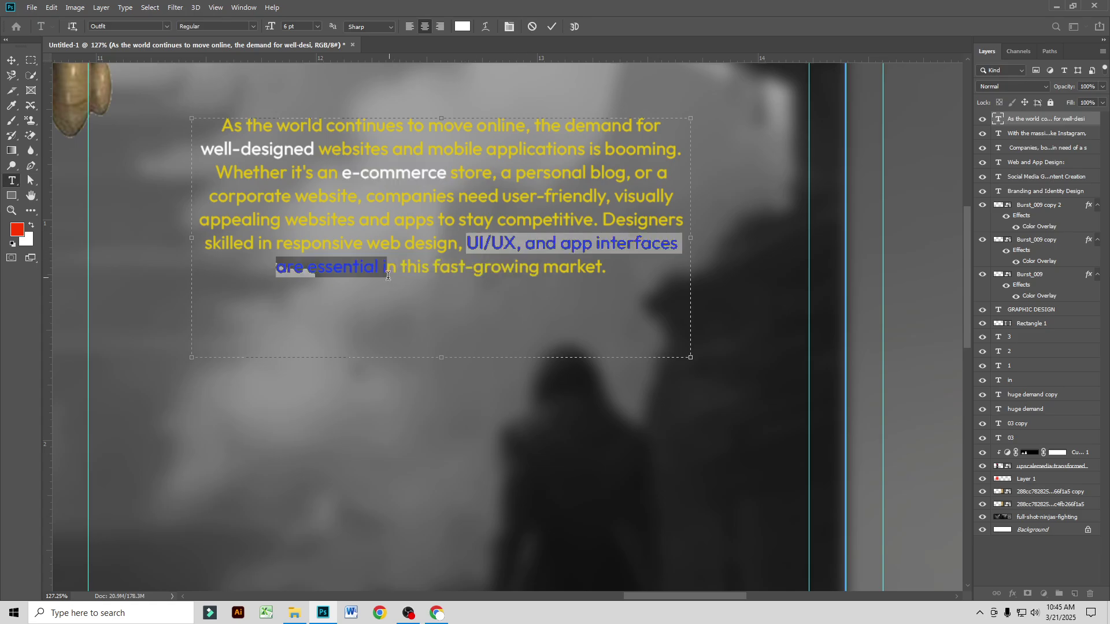
{"action": "left_click", "coordinate": [462, 26]}
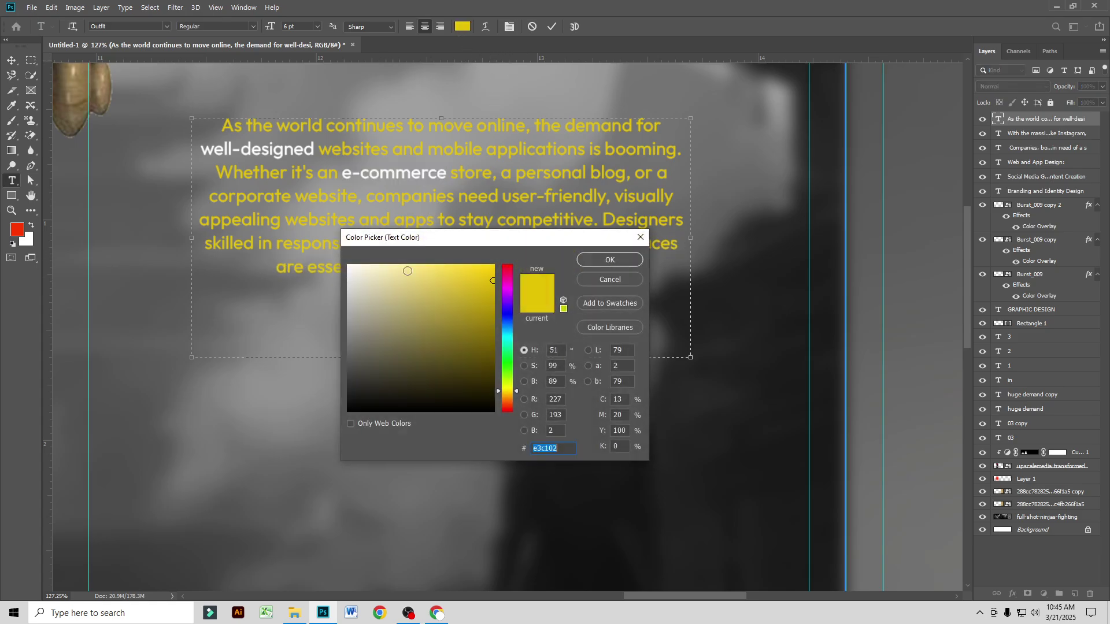
{"action": "left_click", "coordinate": [348, 259]}
{"action": "left_click", "coordinate": [612, 259]}
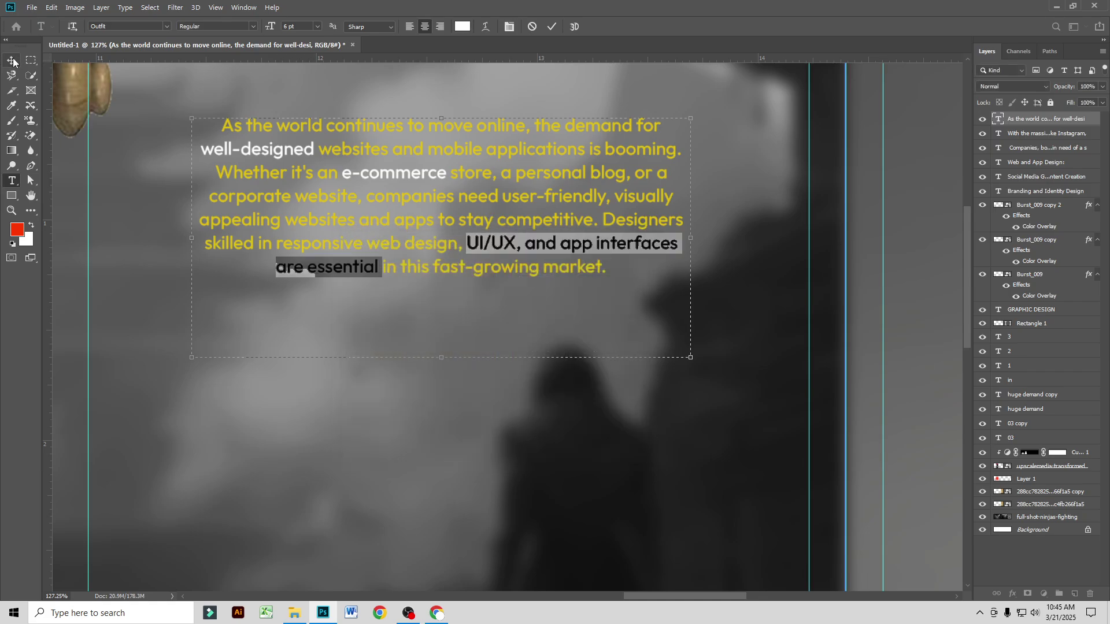
{"action": "left_click", "coordinate": [12, 60]}
Step: Recolor the entire slide 04 paragraph to a brighter yellow than the ring's, starting from a color sampled from the ring
{"action": "scroll", "coordinate": [499, 299], "scroll_direction": "down", "scroll_amount": 3}
{"action": "scroll", "coordinate": [500, 304], "scroll_direction": "down", "scroll_amount": 1}
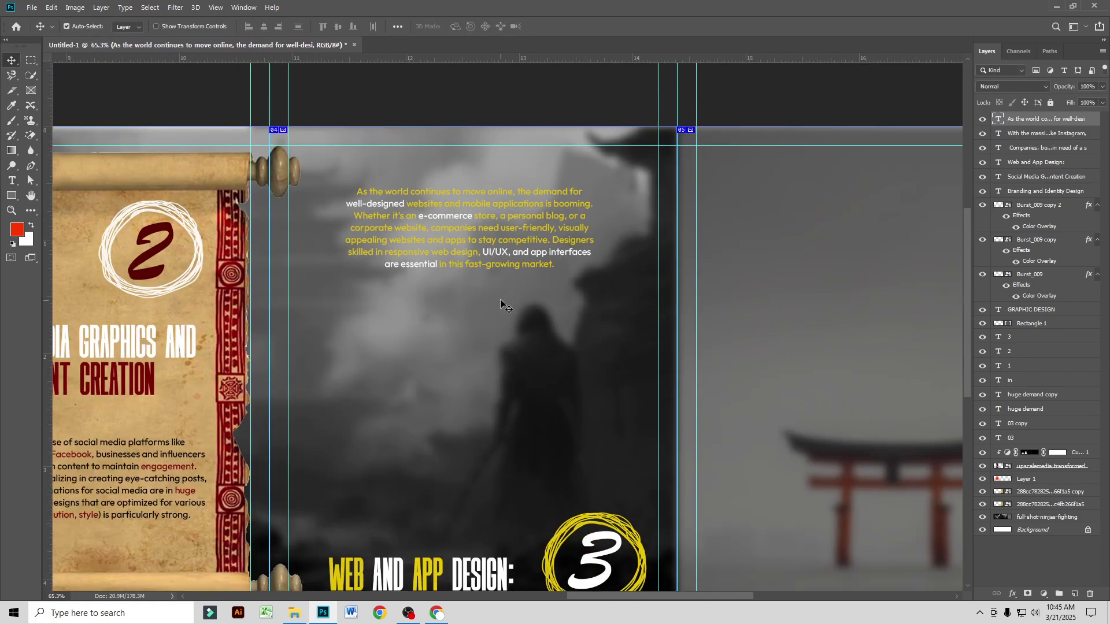
{"action": "scroll", "coordinate": [500, 300], "scroll_direction": "down", "scroll_amount": 1}
{"action": "double_click", "coordinate": [513, 200]}
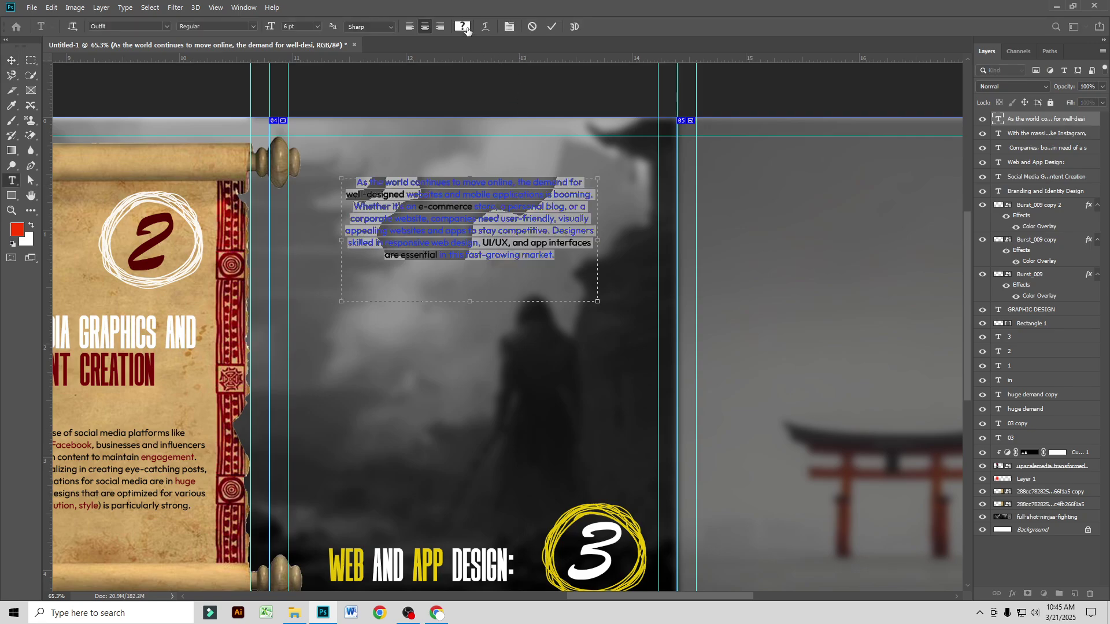
{"action": "left_click", "coordinate": [463, 26]}
{"action": "left_click", "coordinate": [643, 546]}
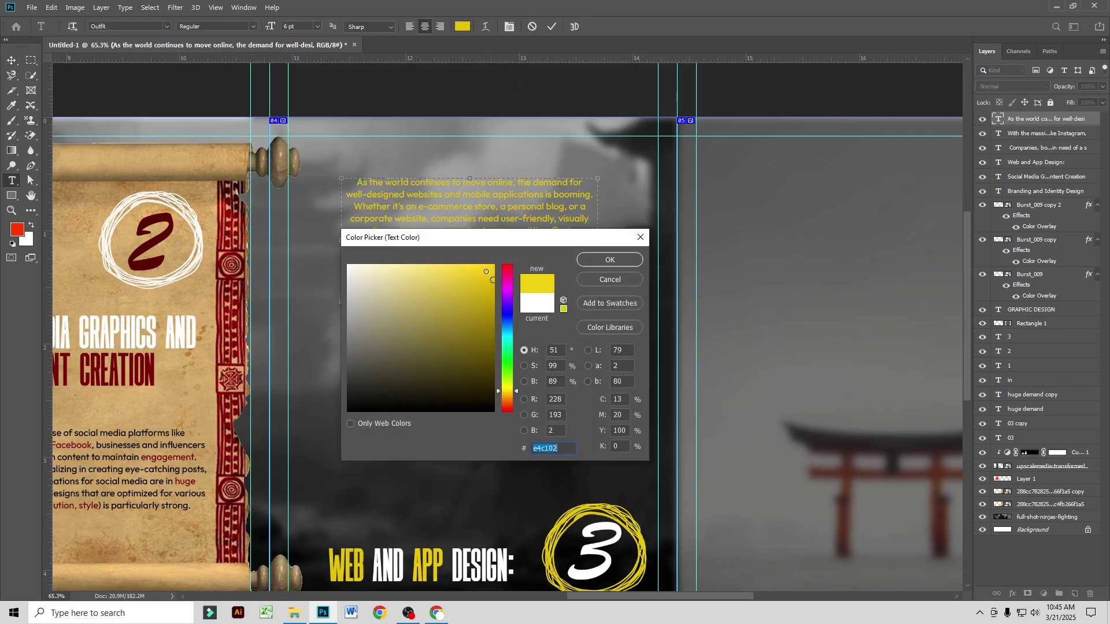
{"action": "left_click", "coordinate": [591, 259]}
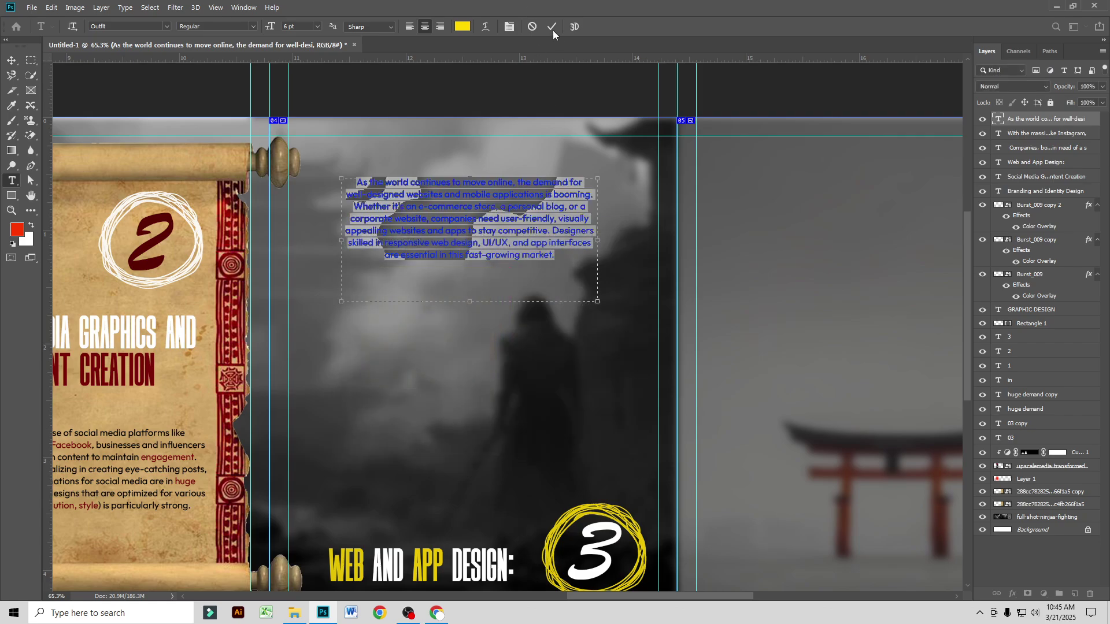
{"action": "left_click", "coordinate": [552, 30]}
Step: Recolor the phrase "well-designed websites" in the slide 04 paragraph to white (#ffffff)
{"action": "scroll", "coordinate": [378, 216], "scroll_direction": "up", "scroll_amount": 5}
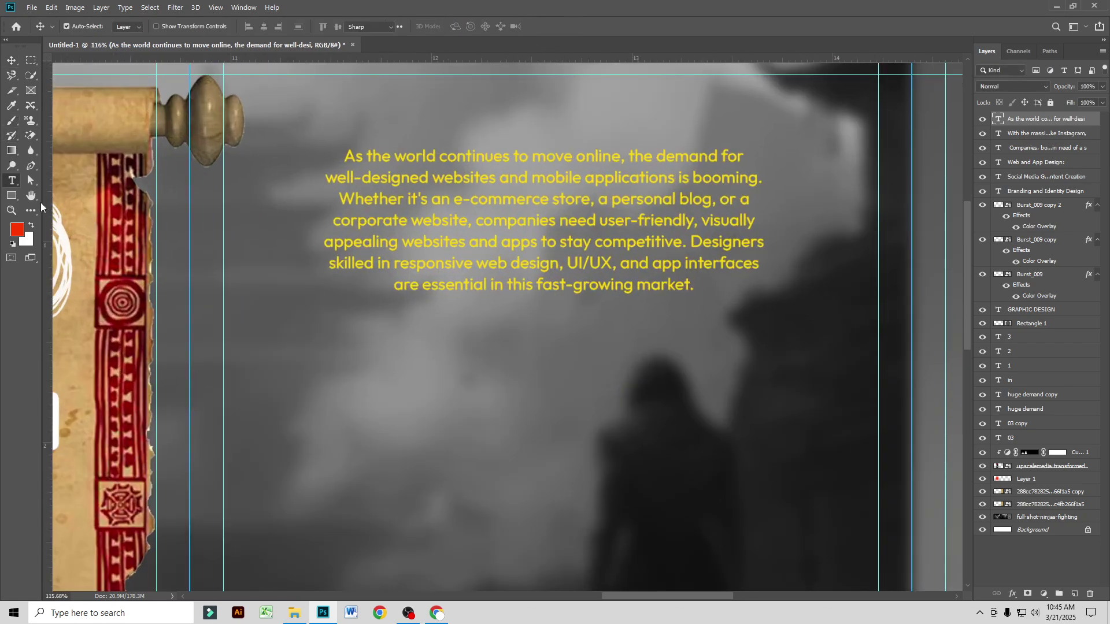
{"action": "scroll", "coordinate": [521, 209], "scroll_direction": "up", "scroll_amount": 2}
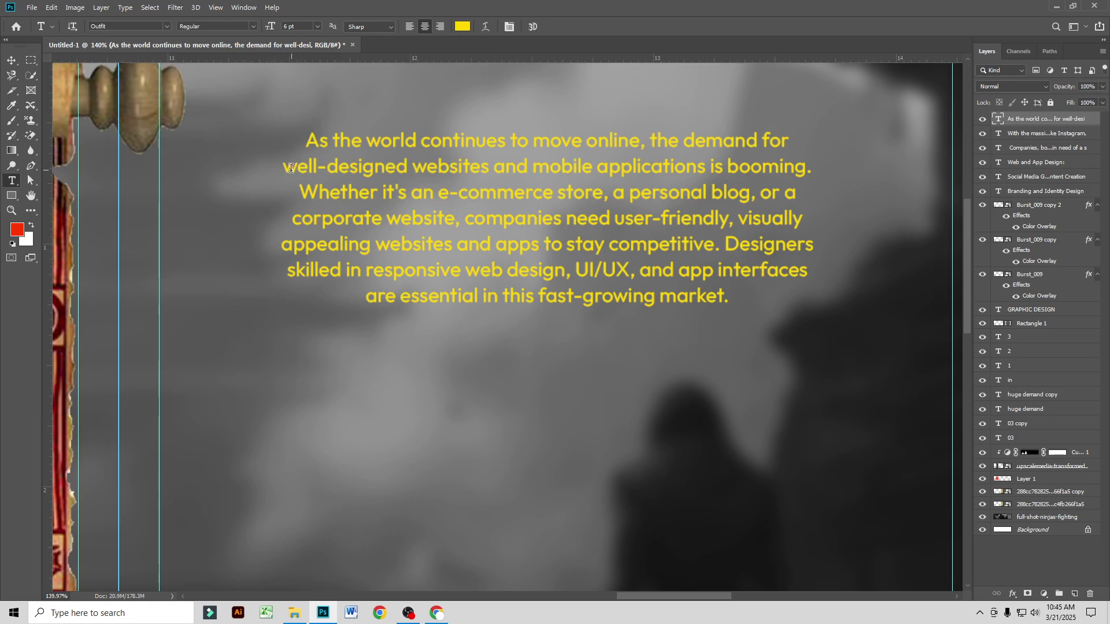
{"action": "left_click_drag", "start_coordinate": [309, 172], "coordinate": [494, 172]}
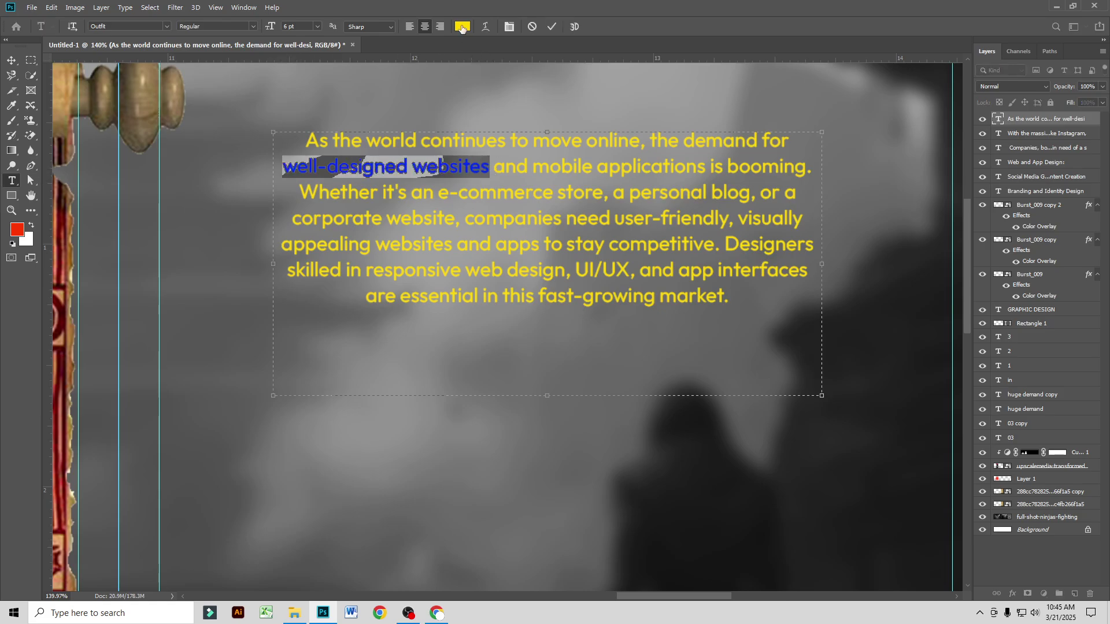
{"action": "left_click", "coordinate": [462, 26]}
{"action": "type", "text": "ffffff"}
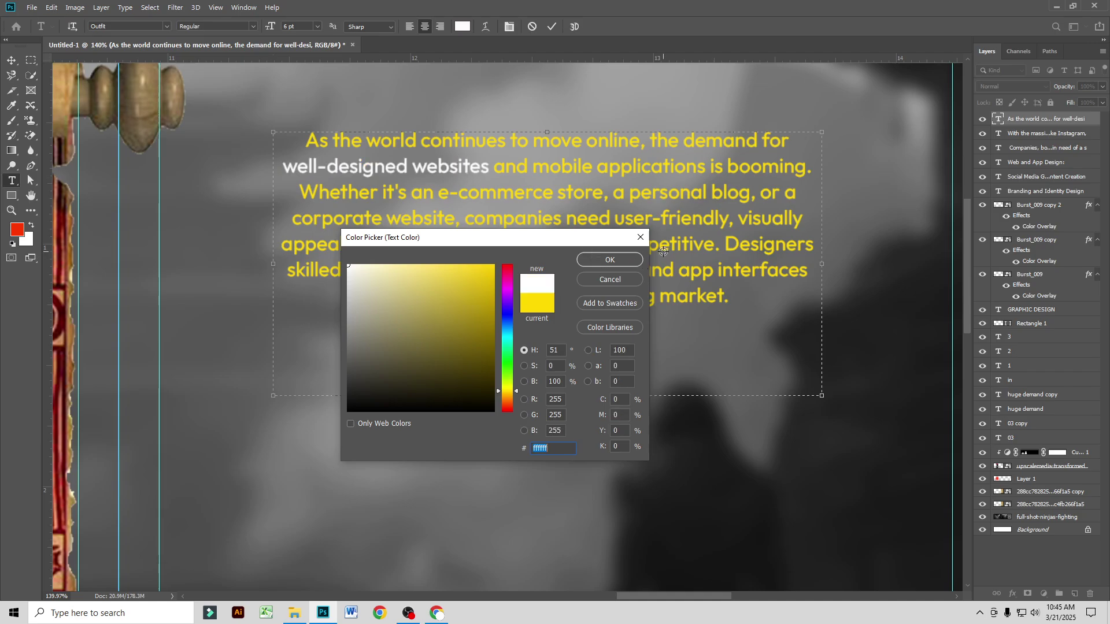
{"action": "left_click", "coordinate": [614, 257]}
Step: Recolor the word "user-friendly" in the slide 04 paragraph to white (#ffffff)
{"action": "left_click_drag", "start_coordinate": [614, 220], "coordinate": [732, 225]}
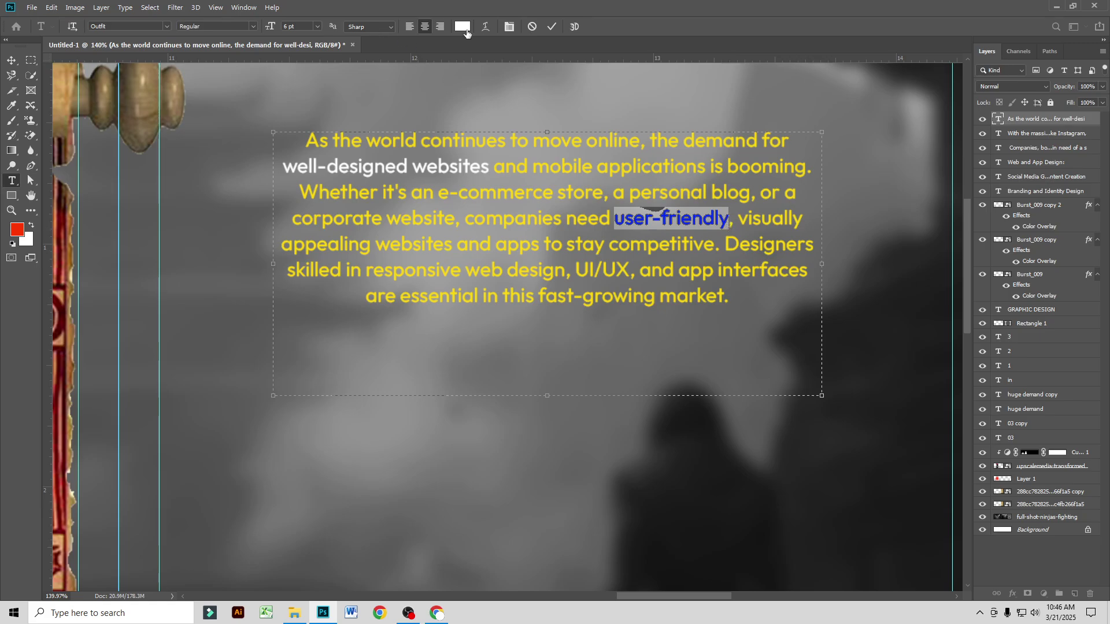
{"action": "left_click", "coordinate": [465, 29]}
{"action": "type", "text": "ffffff"}
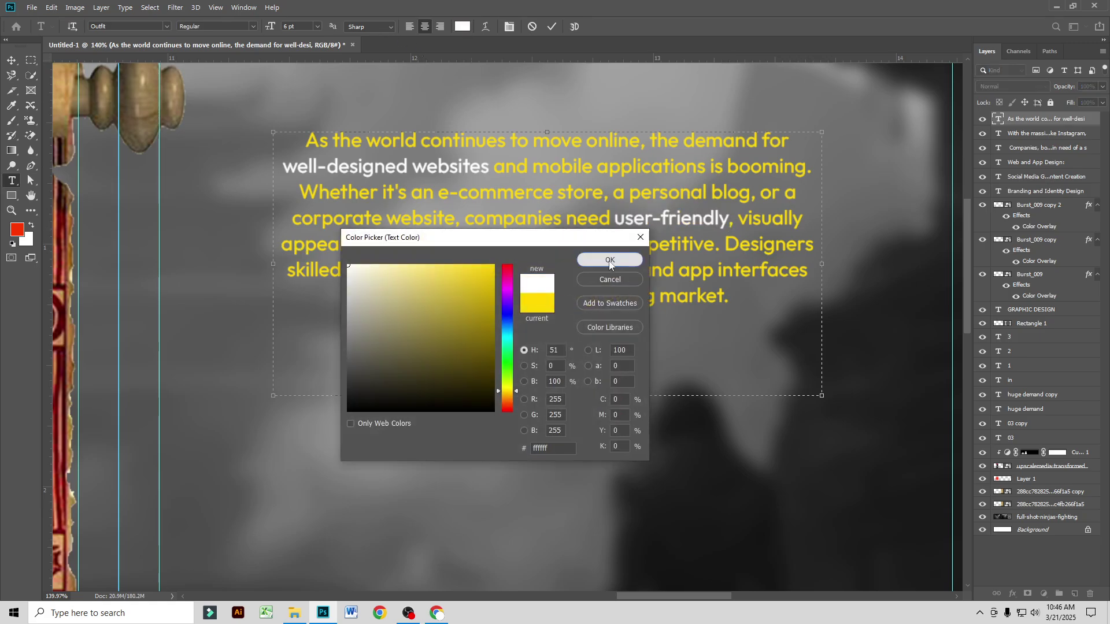
{"action": "left_click", "coordinate": [610, 260]}
Step: Recolor the phrase "UI/UX, and app interfaces" in the slide 04 paragraph to white (#ffffff) and commit the text
{"action": "left_click_drag", "start_coordinate": [576, 271], "coordinate": [805, 279]}
{"action": "left_click", "coordinate": [462, 26]}
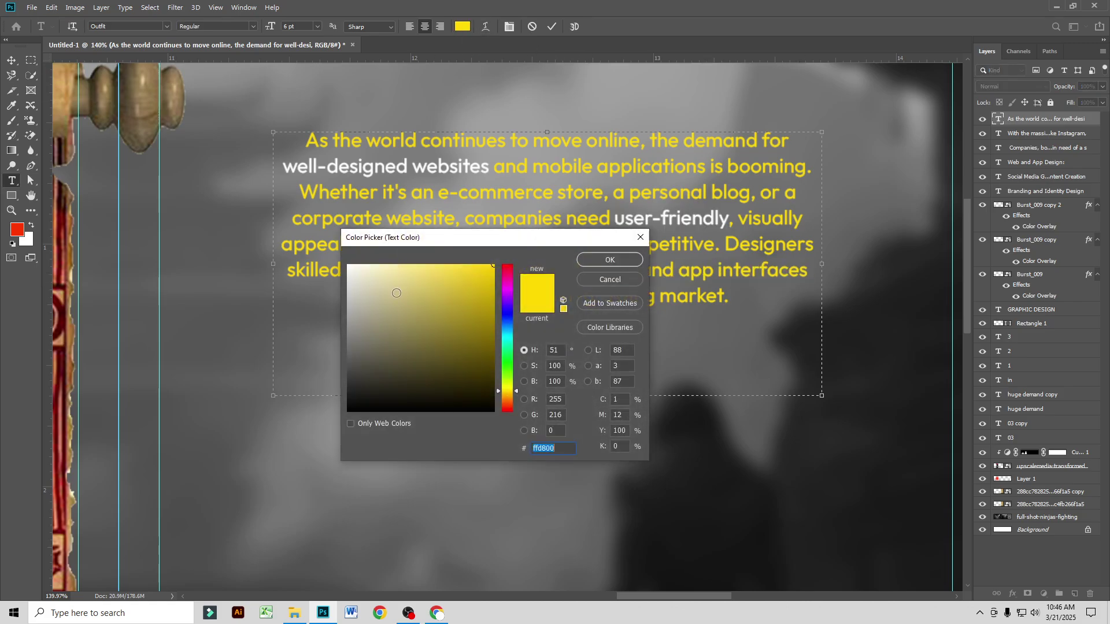
{"action": "type", "text": "ffffff"}
{"action": "left_click", "coordinate": [629, 259]}
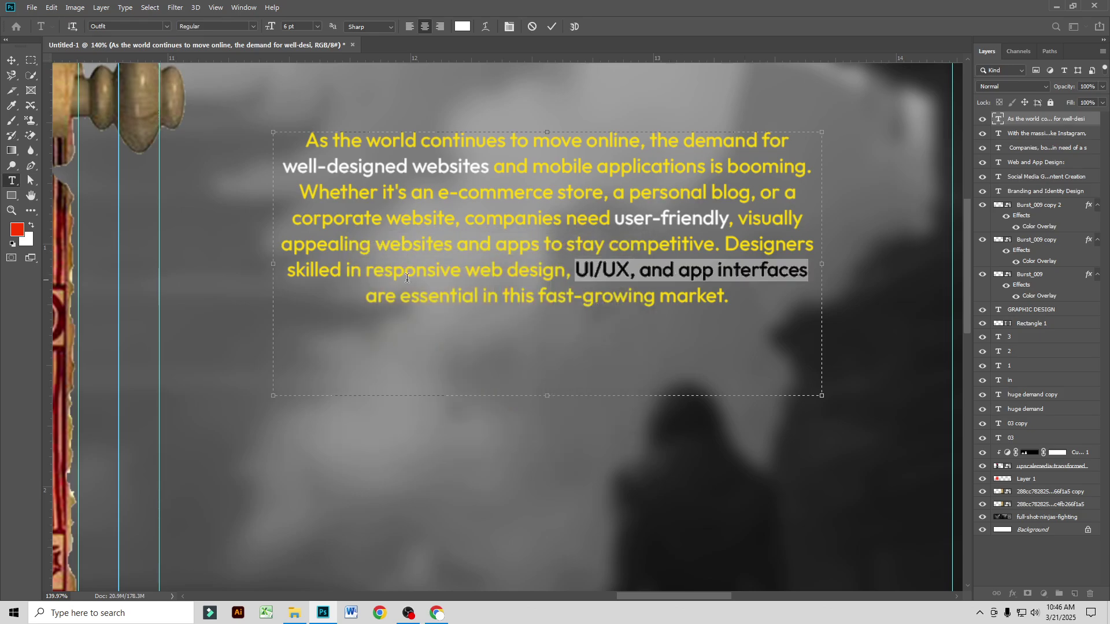
{"action": "left_click", "coordinate": [11, 60]}
{"action": "scroll", "coordinate": [522, 398], "scroll_direction": "down", "scroll_amount": 5}
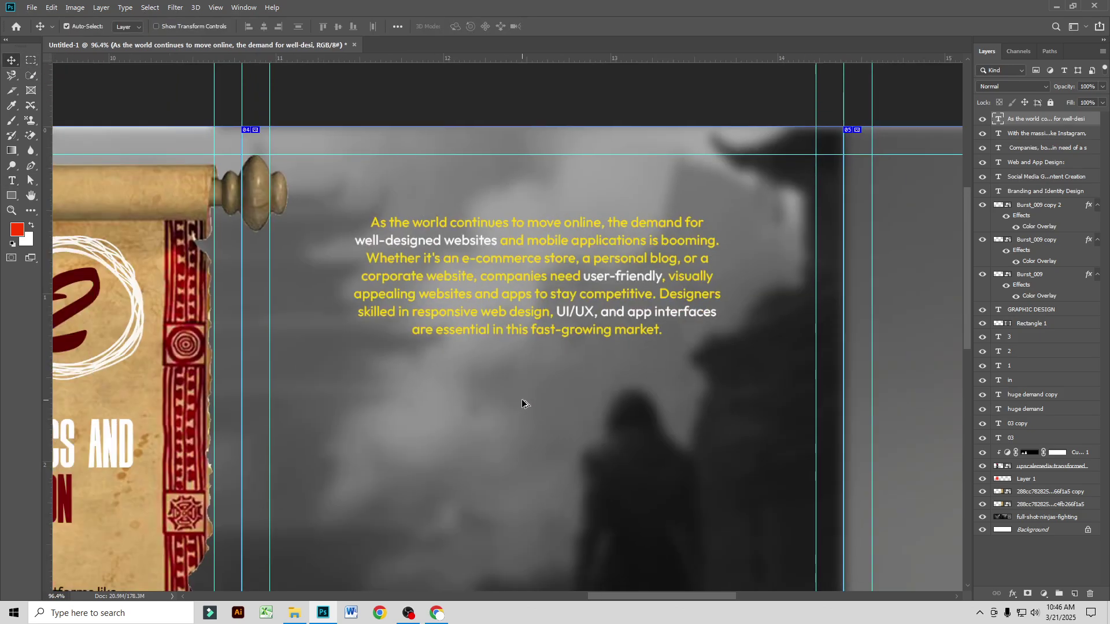
Step: Try the slide 04 paragraph directly above the Web and App Design heading and move it back to the slide's upper area
{"action": "scroll", "coordinate": [572, 294], "scroll_direction": "down", "scroll_amount": 3}
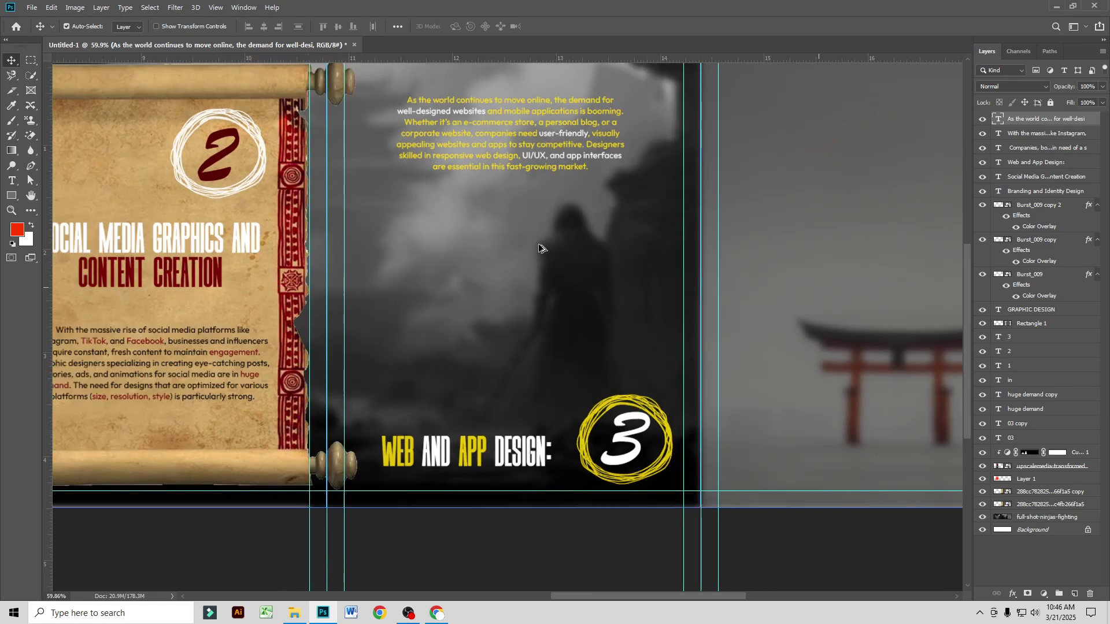
{"action": "left_click_drag", "start_coordinate": [525, 157], "coordinate": [487, 379]}
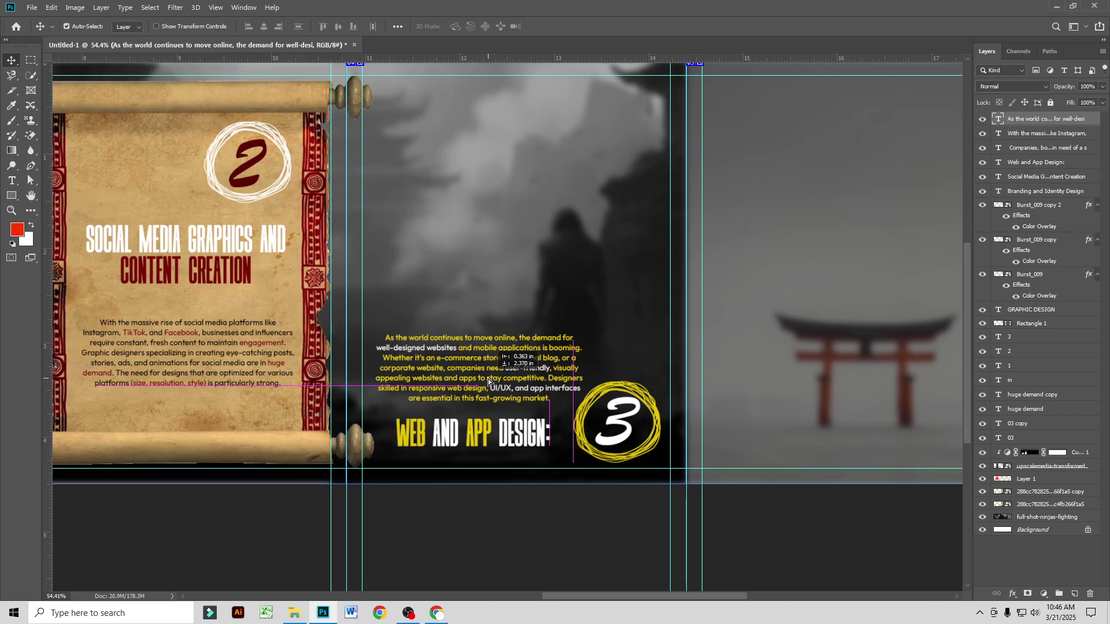
{"action": "scroll", "coordinate": [452, 386], "scroll_direction": "down", "scroll_amount": 3}
{"action": "scroll", "coordinate": [453, 388], "scroll_direction": "down", "scroll_amount": 1}
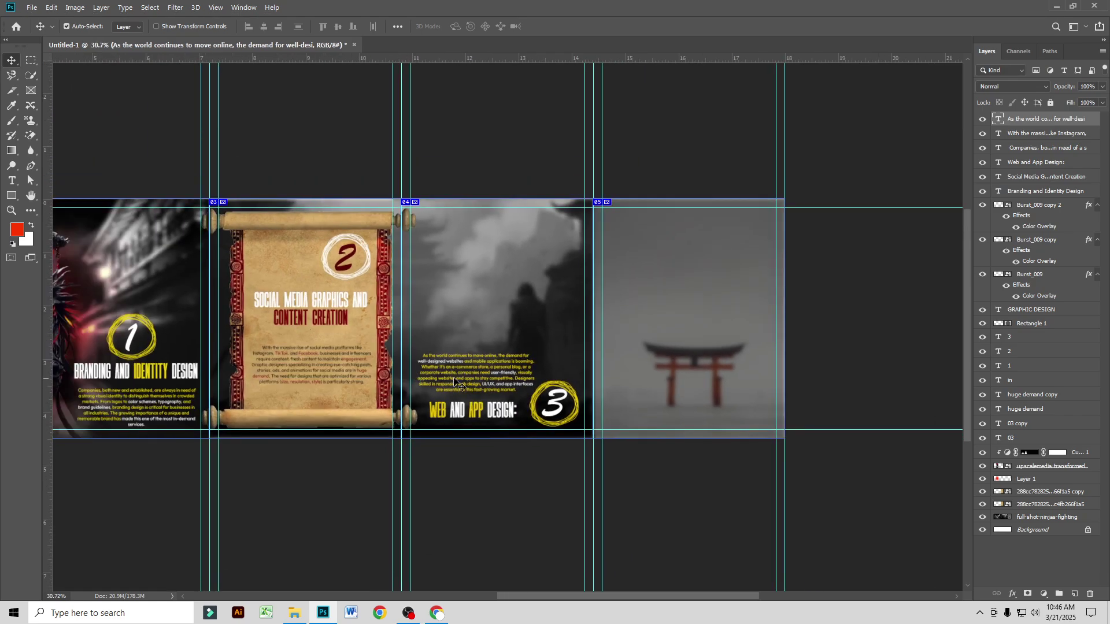
{"action": "left_click_drag", "start_coordinate": [477, 379], "coordinate": [497, 251]}
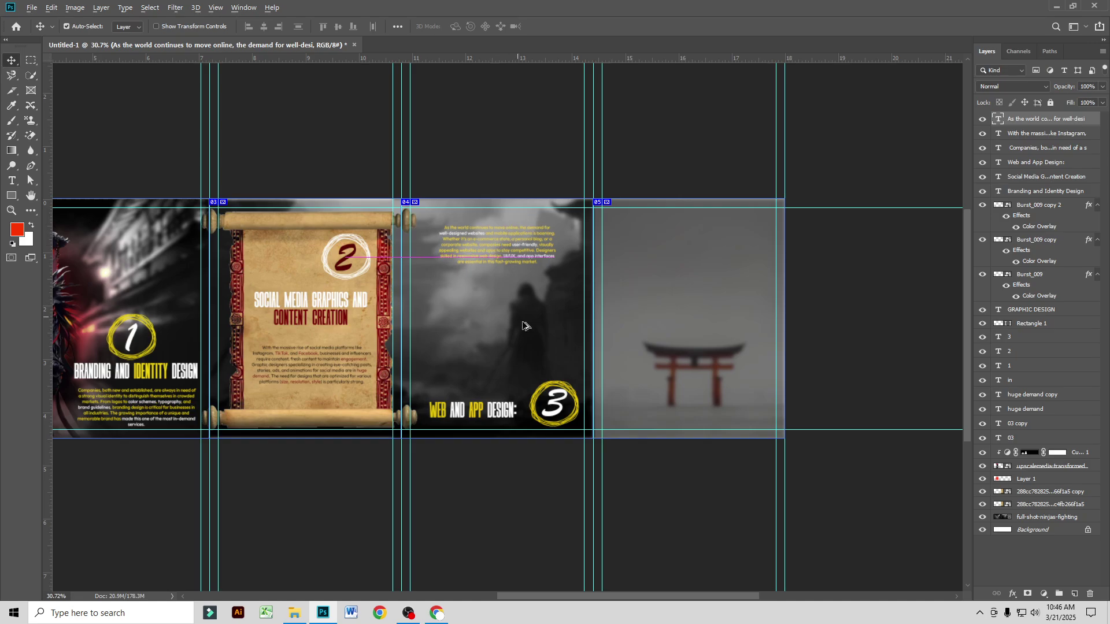
Step: Move the yellow ring and the number 3 to the middle of slide 04, with the heading just beneath them
{"action": "scroll", "coordinate": [540, 341], "scroll_direction": "up", "scroll_amount": 4}
{"action": "mouse_move", "coordinate": [554, 411]}
{"action": "left_mouse_down"}
{"action": "mouse_move", "coordinate": [504, 264]}
{"action": "mouse_move", "coordinate": [467, 256]}
{"action": "left_mouse_up"}
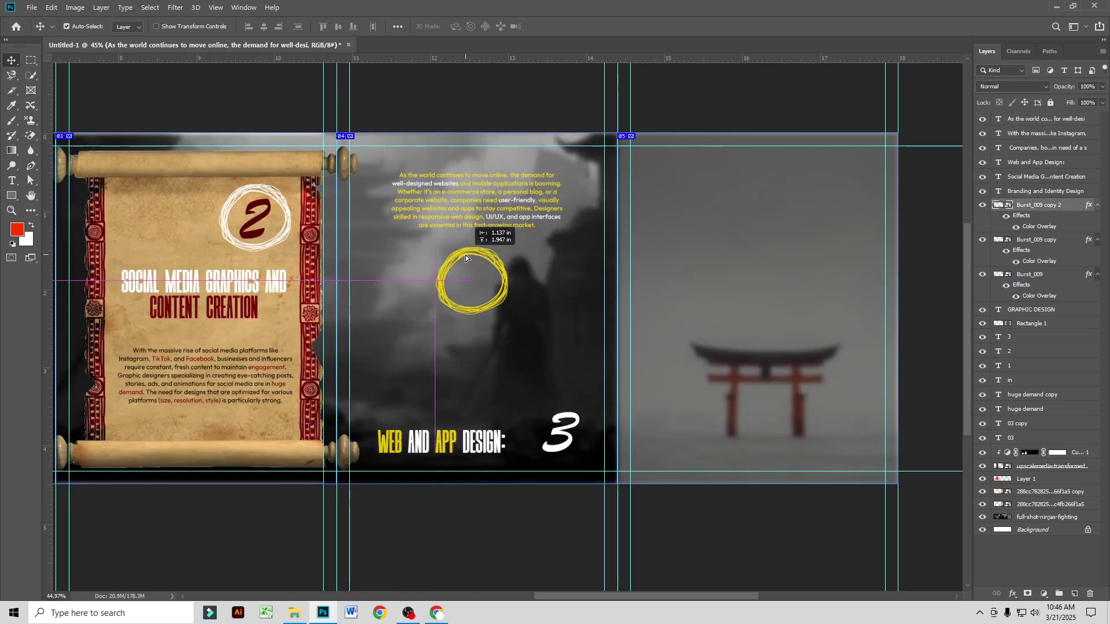
{"action": "left_click_drag", "start_coordinate": [561, 433], "coordinate": [469, 284]}
{"action": "left_click_drag", "start_coordinate": [478, 444], "coordinate": [514, 335]}
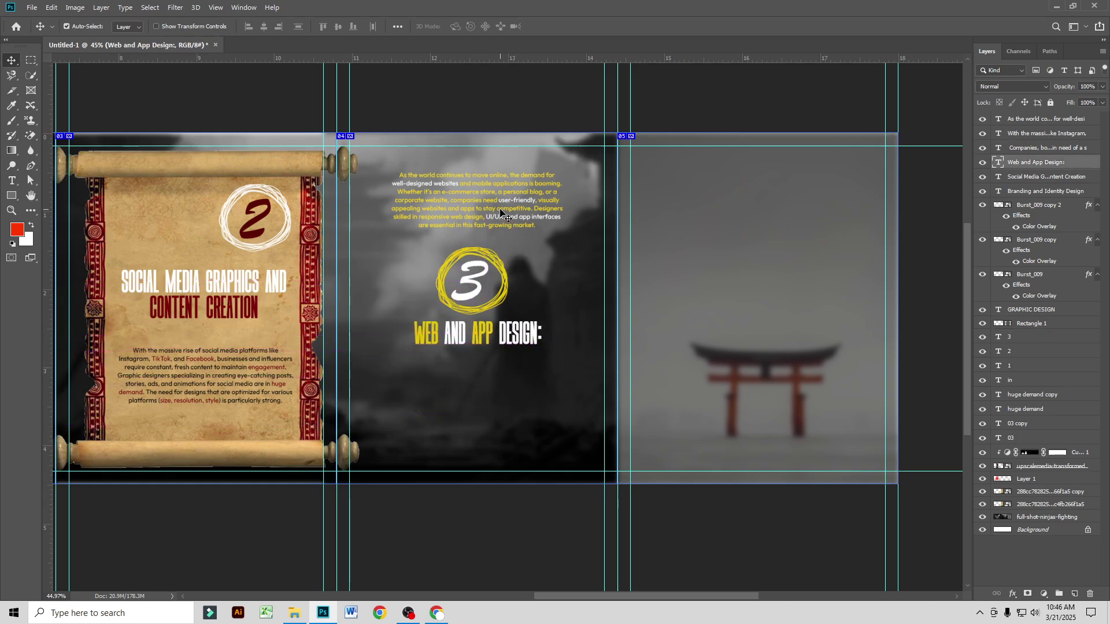
Step: Rearrange slide 04 so the Web and App Design heading sits above the ring and the paragraph sits below it
{"action": "left_click_drag", "start_coordinate": [502, 212], "coordinate": [492, 417]}
{"action": "left_click_drag", "start_coordinate": [487, 333], "coordinate": [484, 228]}
{"action": "left_click_drag", "start_coordinate": [484, 411], "coordinate": [487, 351]}
{"action": "scroll", "coordinate": [516, 413], "scroll_direction": "down", "scroll_amount": 2}
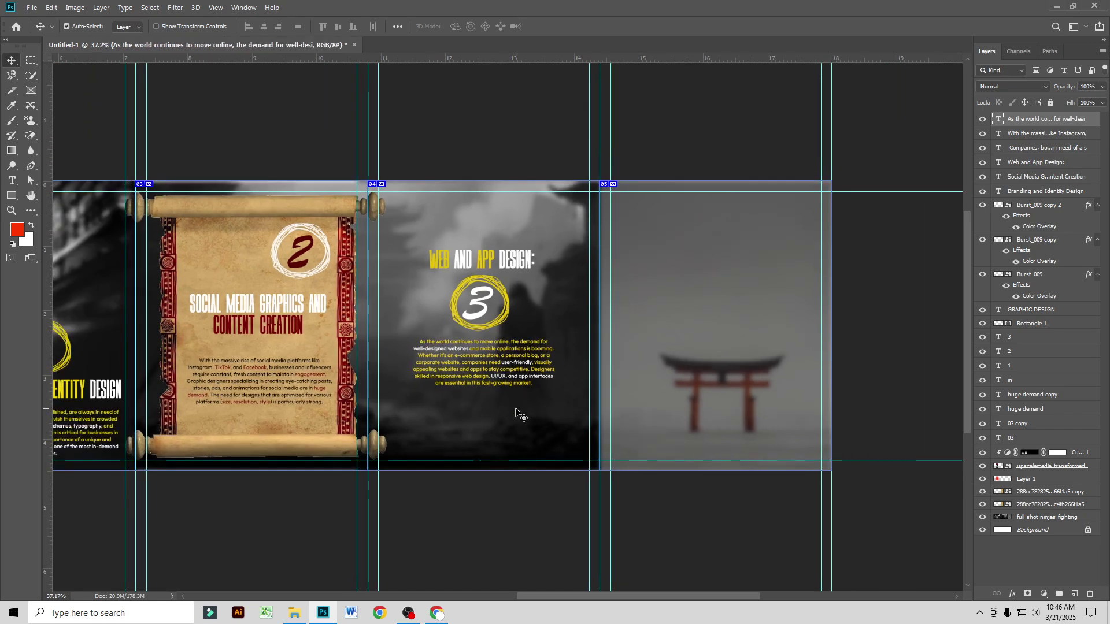
Step: Compare the layout of slides 02, 03 and 04 across the carousel
{"action": "left_click_drag", "start_coordinate": [350, 369], "coordinate": [550, 346]}
{"action": "left_click_drag", "start_coordinate": [401, 397], "coordinate": [471, 398]}
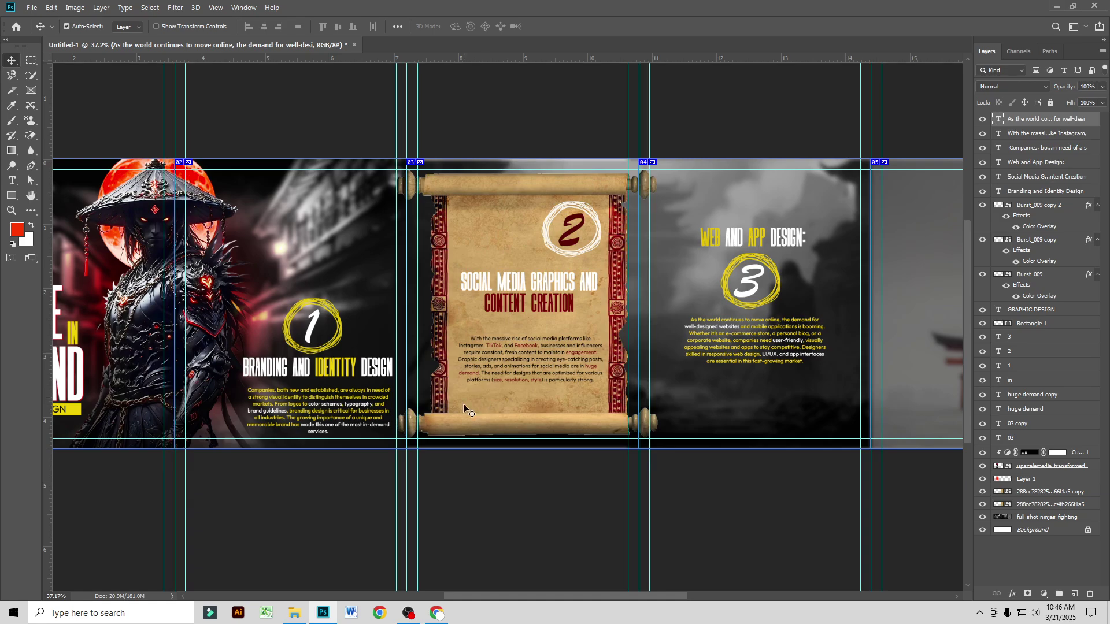
{"action": "scroll", "coordinate": [449, 406], "scroll_direction": "down", "scroll_amount": 2}
{"action": "scroll", "coordinate": [260, 400], "scroll_direction": "up", "scroll_amount": 1}
{"action": "scroll", "coordinate": [259, 403], "scroll_direction": "up", "scroll_amount": 2}
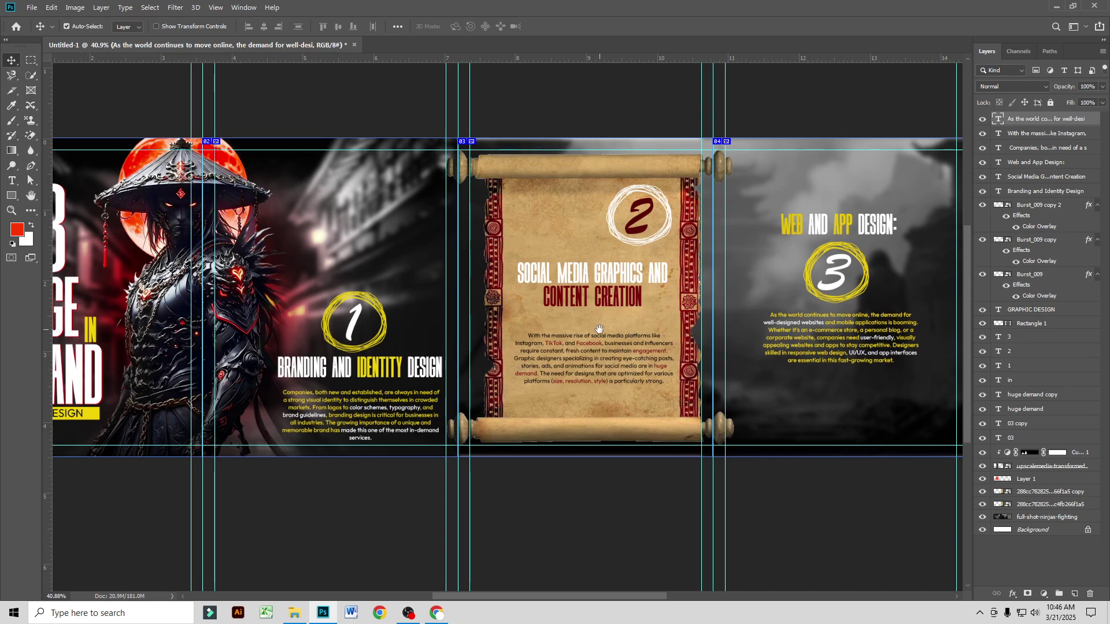
{"action": "scroll", "coordinate": [488, 335], "scroll_direction": "right", "scroll_amount": 3}
{"action": "scroll", "coordinate": [483, 306], "scroll_direction": "up", "scroll_amount": 1}
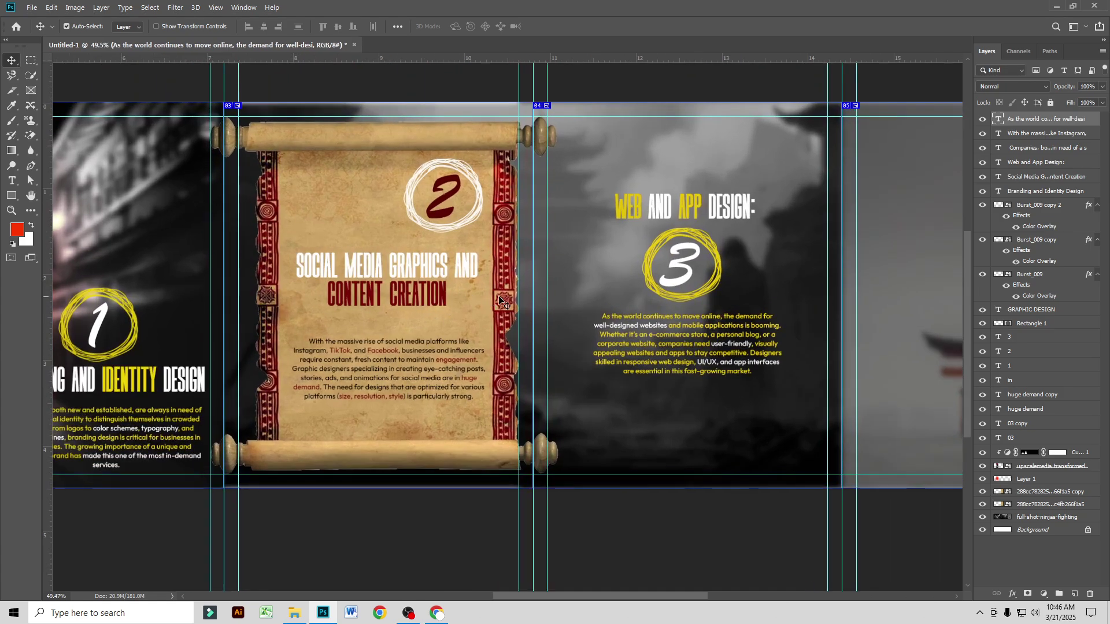
{"action": "left_click_drag", "start_coordinate": [600, 307], "coordinate": [484, 305]}
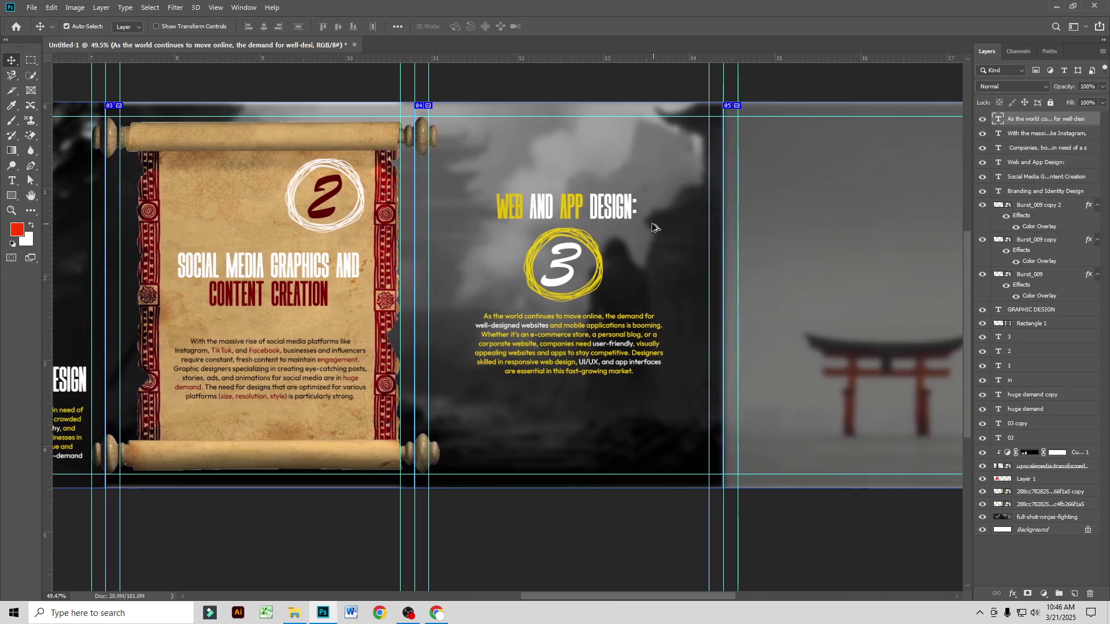
Step: Remove the colon from the end of the Web and App Design heading and commit the text
{"action": "scroll", "coordinate": [647, 227], "scroll_direction": "up", "scroll_amount": 2}
{"action": "double_click", "coordinate": [629, 197]}
{"action": "left_click", "coordinate": [629, 197]}
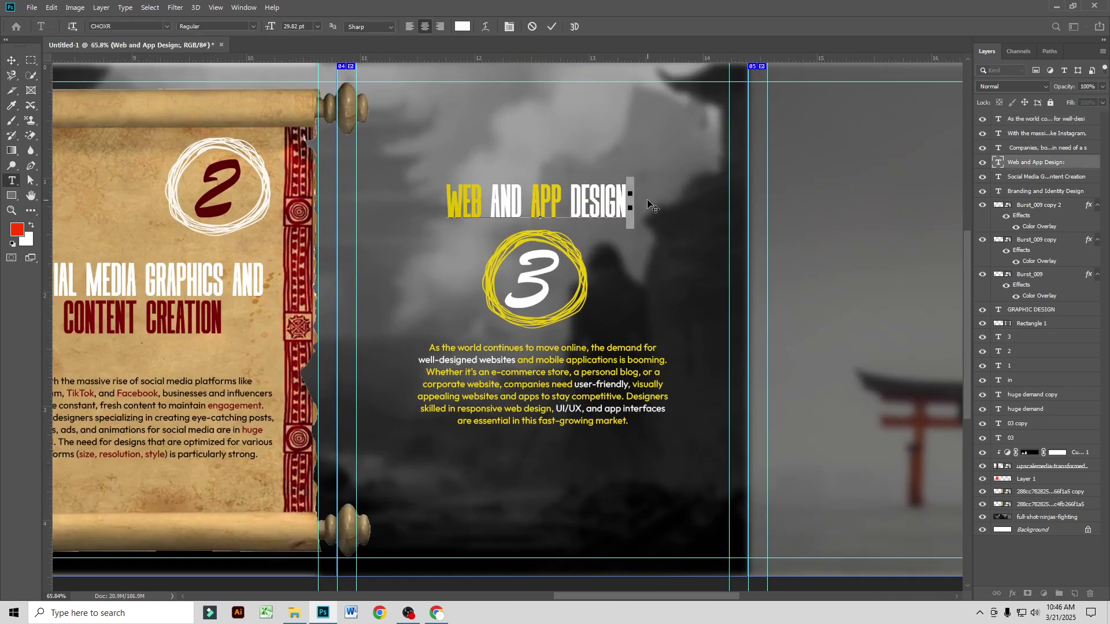
{"action": "key", "text": "BackSpace"}
{"action": "key", "text": "ctrl+Return"}
Step: Inspect slide 04 and the empty slide 05, check the ChatGPT answer in the browser, and return to Photoshop
{"action": "scroll", "coordinate": [560, 267], "scroll_direction": "down", "scroll_amount": 7}
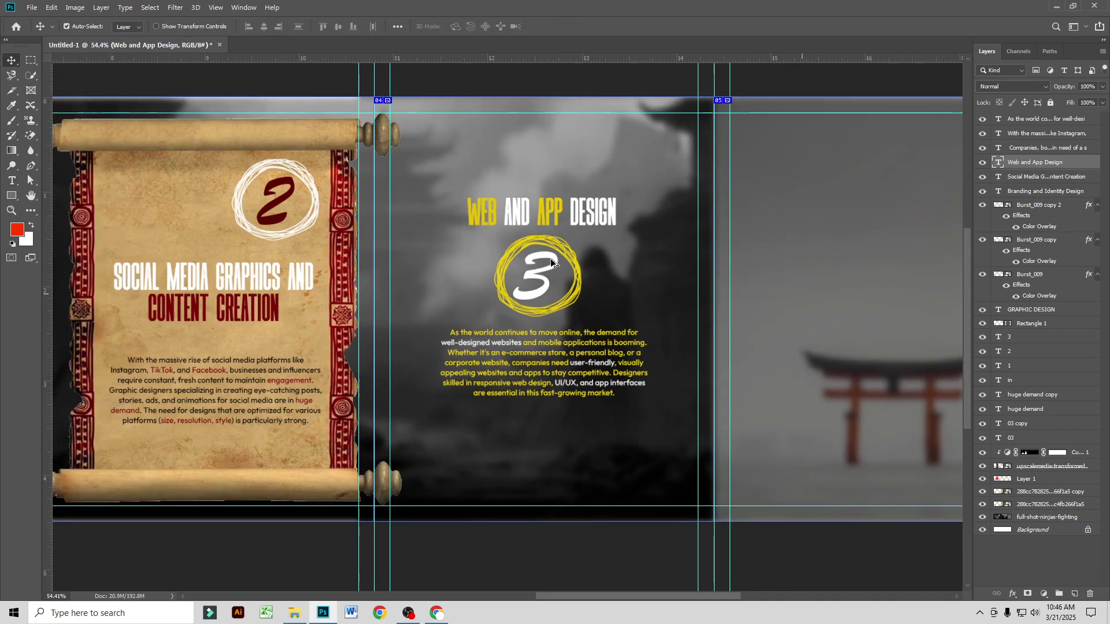
{"action": "left_click_drag", "start_coordinate": [346, 272], "coordinate": [610, 281]}
{"action": "left_click_drag", "start_coordinate": [902, 298], "coordinate": [424, 273]}
{"action": "scroll", "coordinate": [578, 225], "scroll_direction": "up", "scroll_amount": 3}
{"action": "left_click_drag", "start_coordinate": [545, 224], "coordinate": [528, 223]}
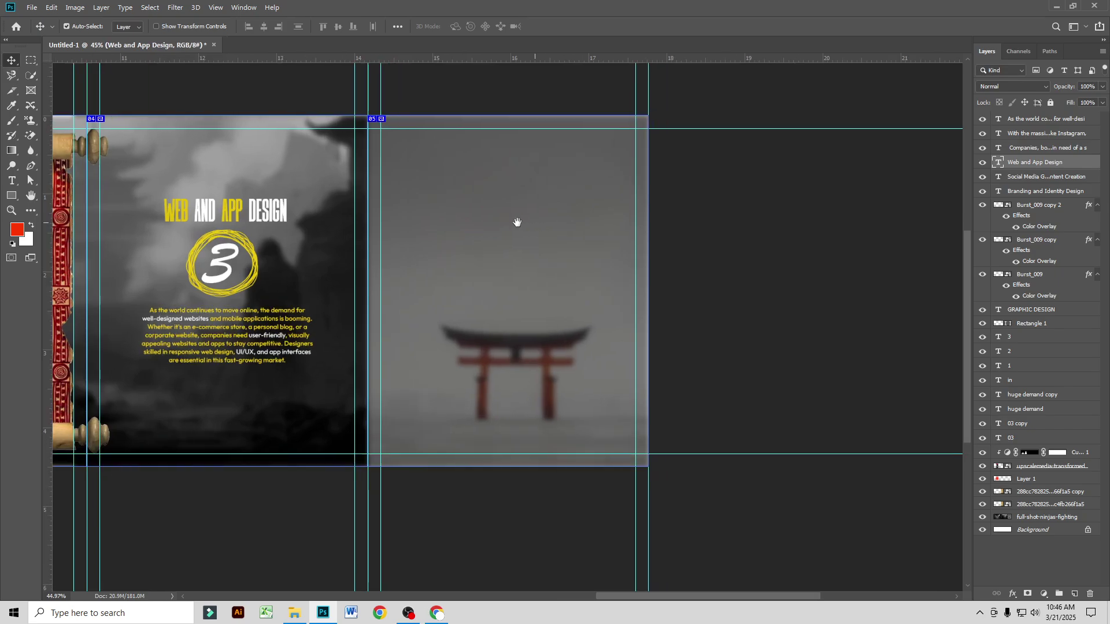
{"action": "scroll", "coordinate": [511, 231], "scroll_direction": "up", "scroll_amount": 2}
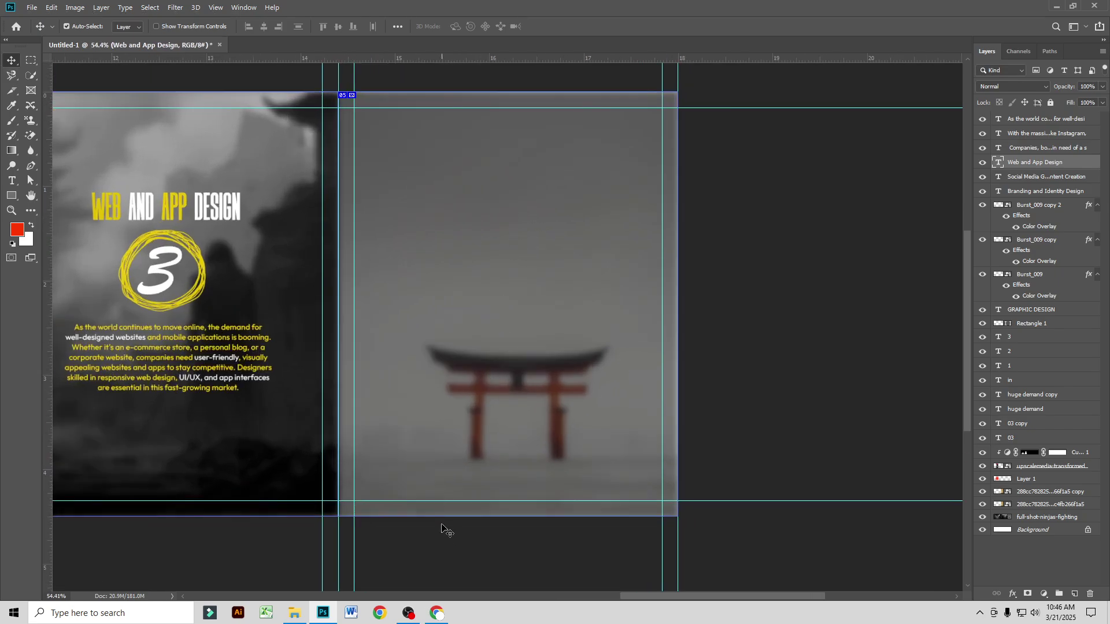
{"action": "left_click", "coordinate": [436, 612]}
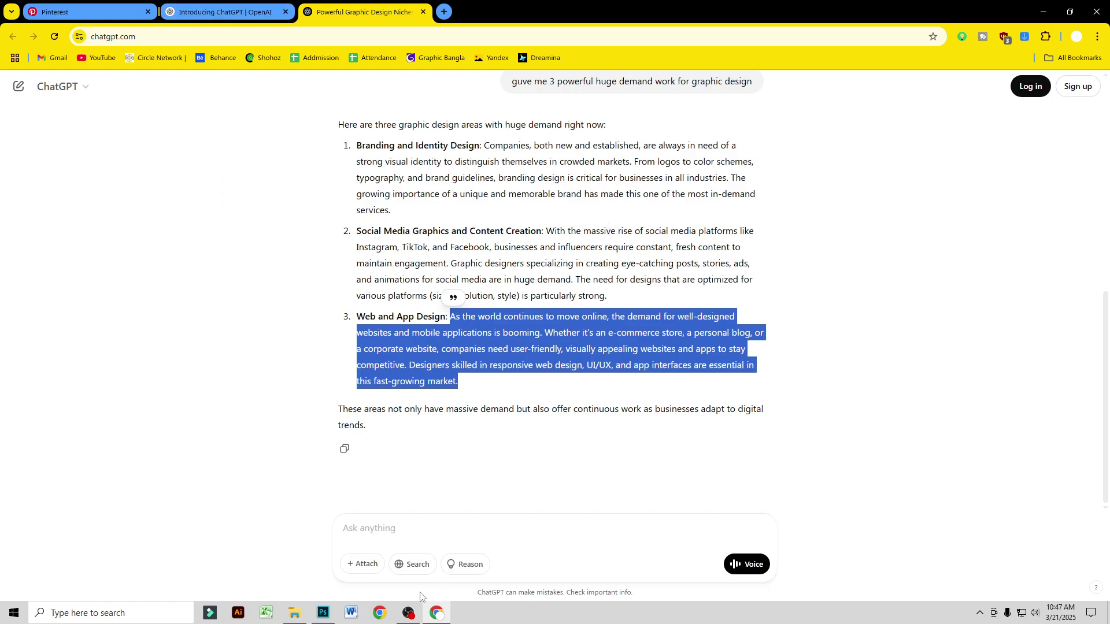
{"action": "left_click", "coordinate": [323, 613]}
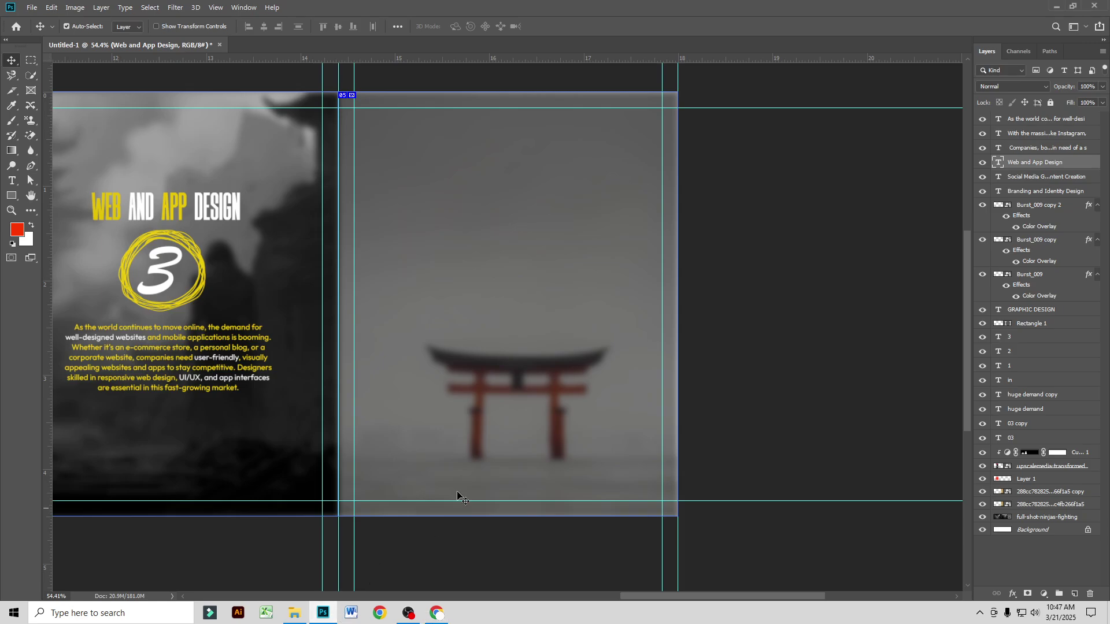
Step: Start placing an embedded image and look through the Carosal Design, NEW POST DESIGN, Channel & Page (H:) and Downloads folders
{"action": "left_click", "coordinate": [32, 7]}
{"action": "left_click", "coordinate": [62, 226]}
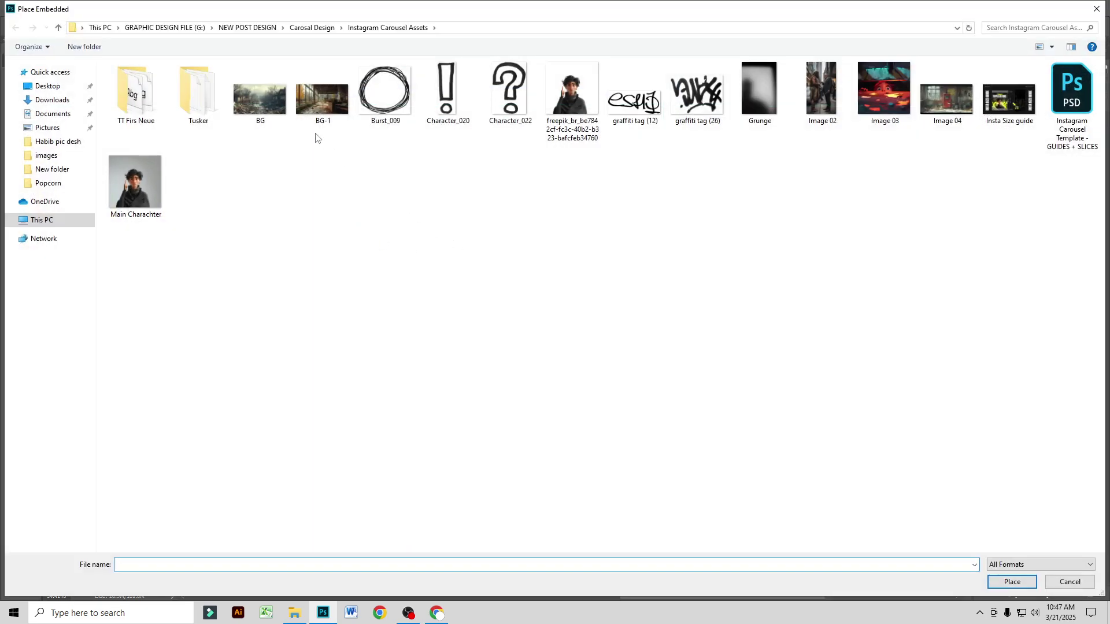
{"action": "left_click", "coordinate": [303, 30]}
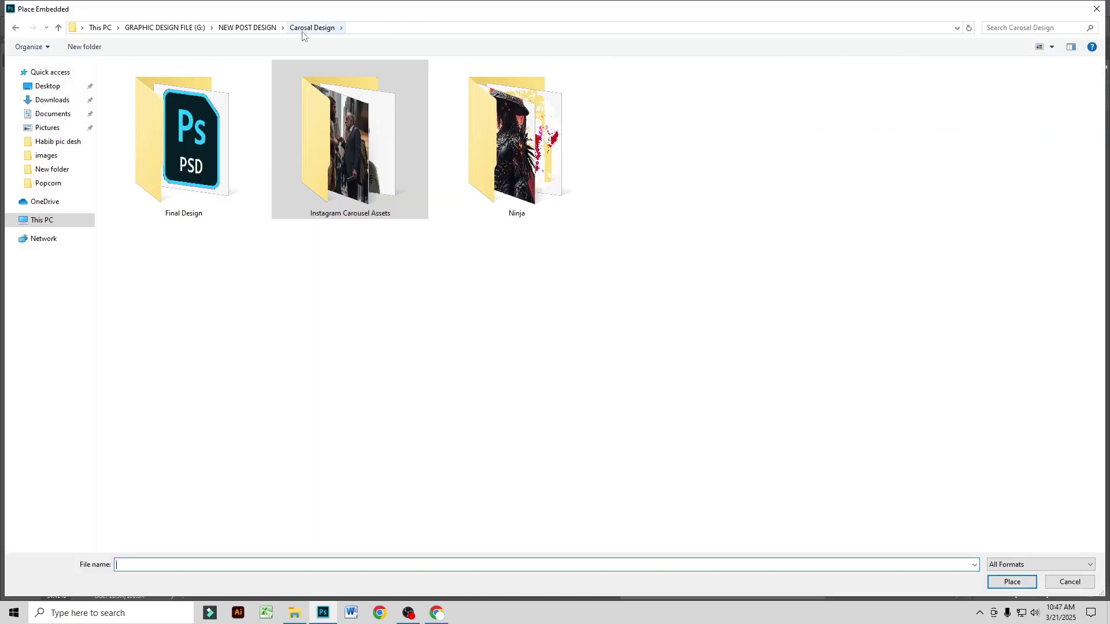
{"action": "left_click", "coordinate": [237, 30]}
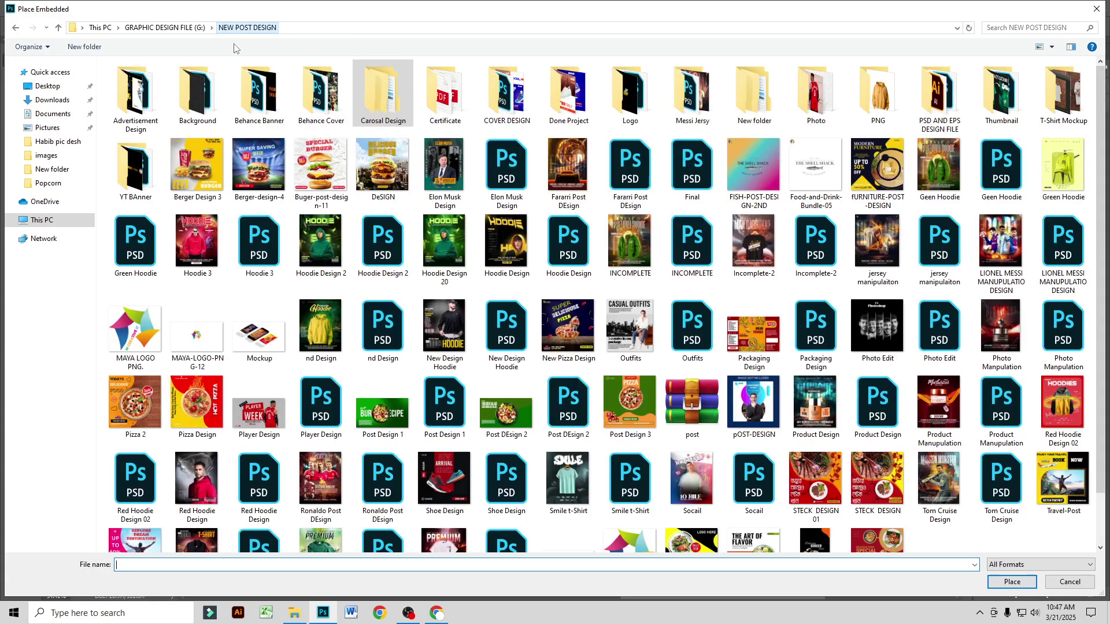
{"action": "left_click", "coordinate": [63, 225]}
{"action": "double_click", "coordinate": [855, 172]}
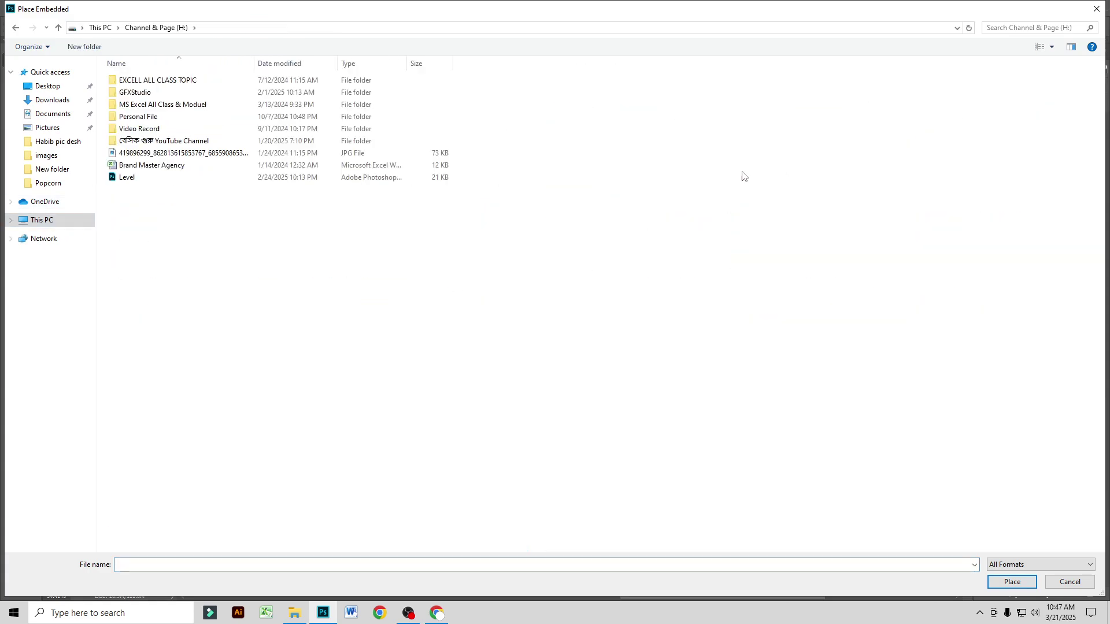
{"action": "left_click", "coordinate": [56, 104]}
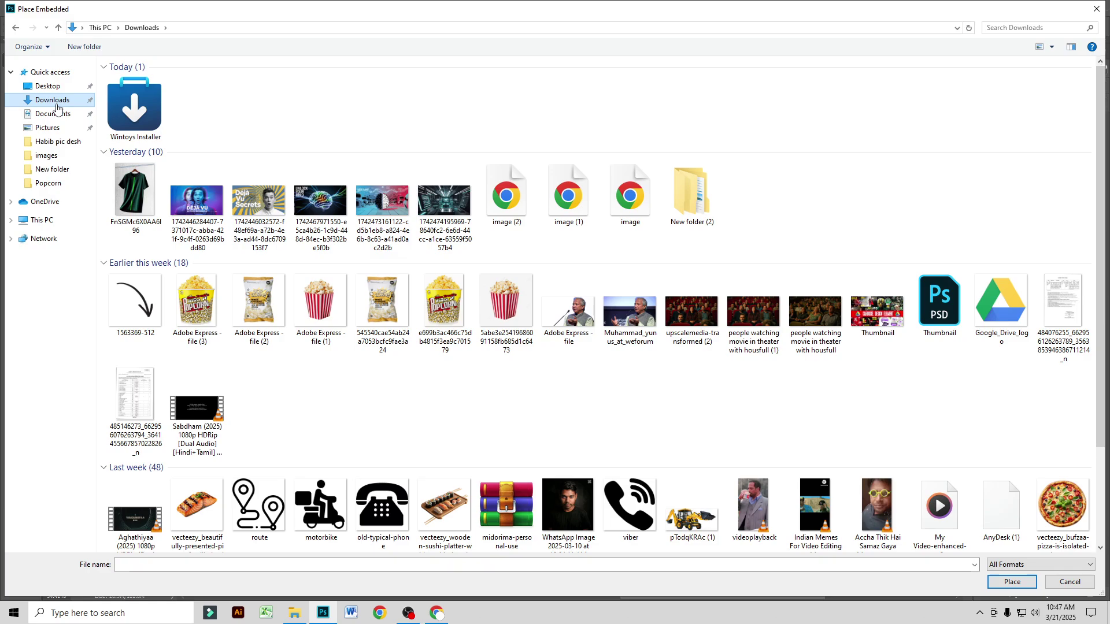
{"action": "scroll", "coordinate": [288, 297], "scroll_direction": "down", "scroll_amount": 3}
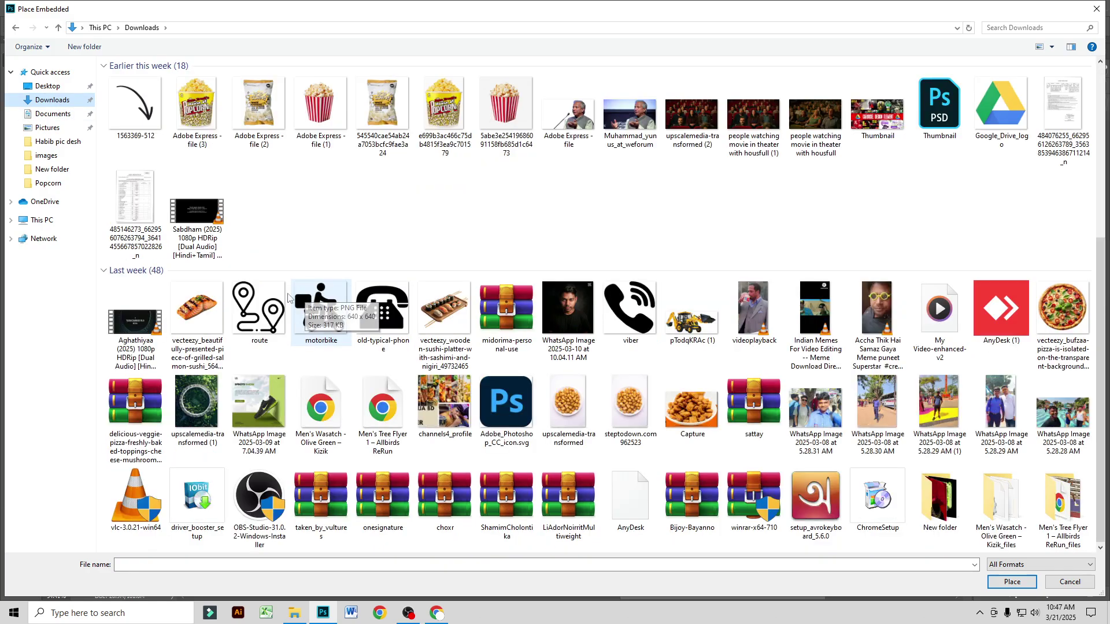
Step: Look for a slide image in the Carousel Red, Character and Elements and Avenger folders under Photos on GRAPHIC DESIGN FILE (G:)
{"action": "left_click", "coordinate": [41, 221]}
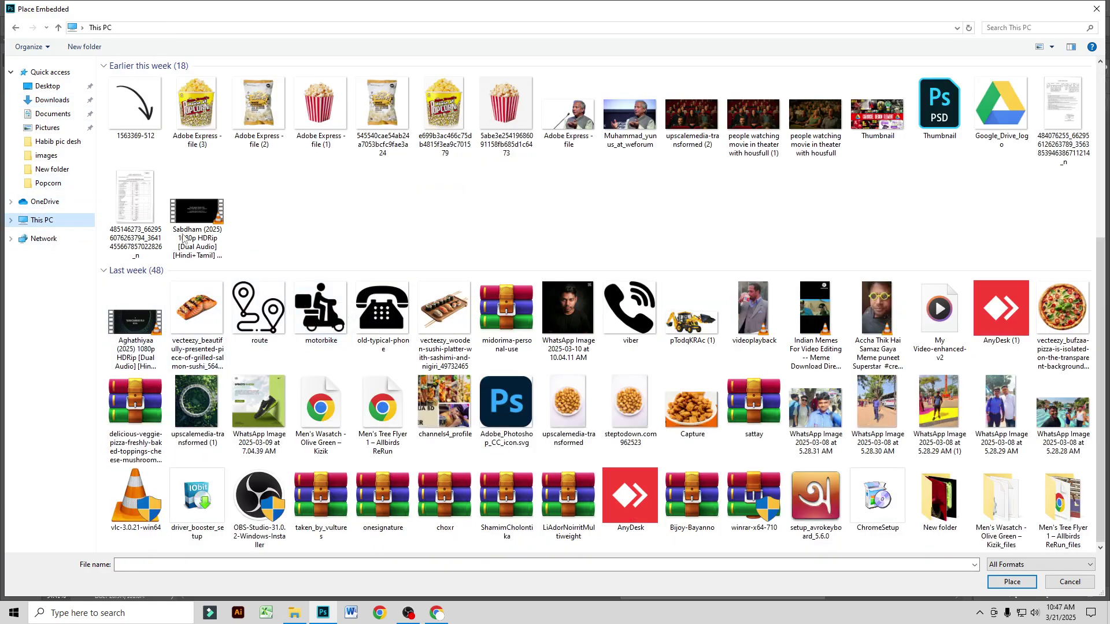
{"action": "double_click", "coordinate": [808, 179]}
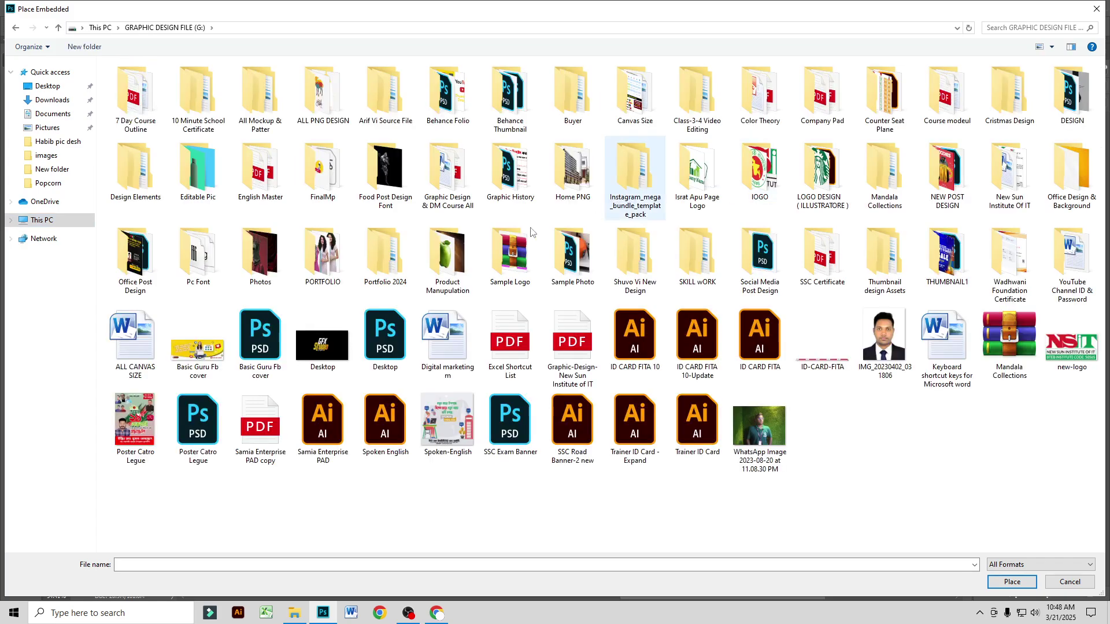
{"action": "double_click", "coordinate": [260, 254]}
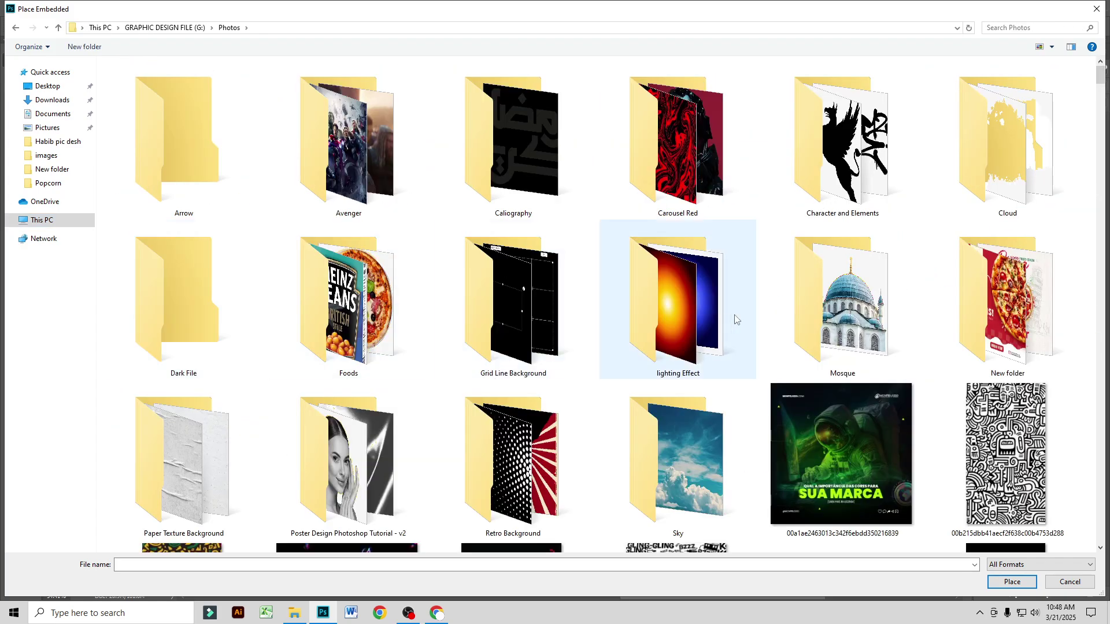
{"action": "double_click", "coordinate": [724, 178]}
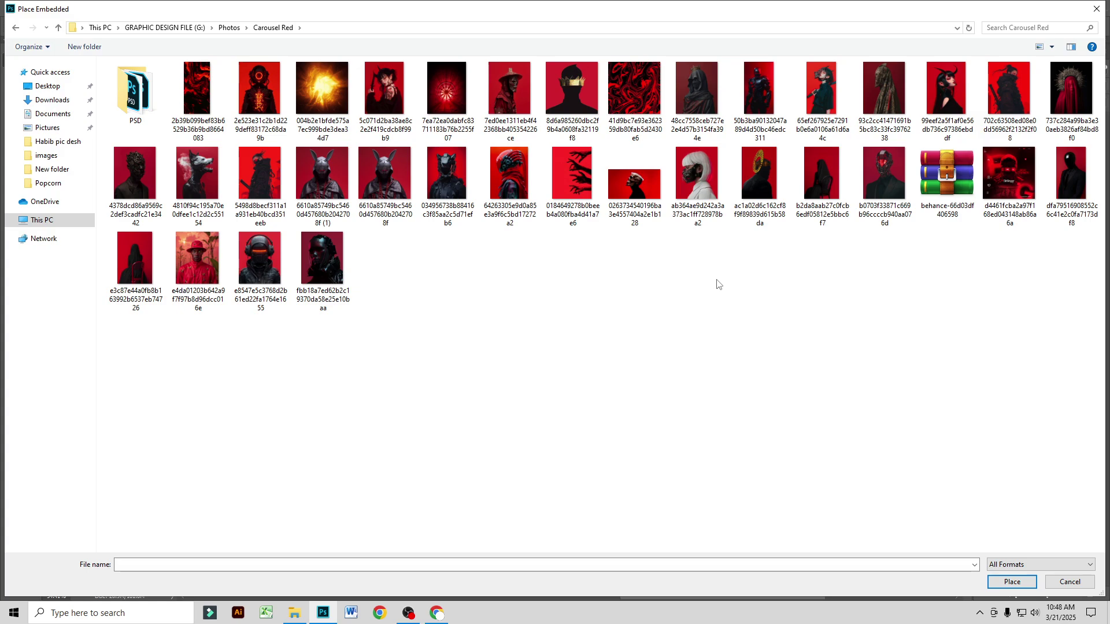
{"action": "left_click", "coordinate": [16, 27]}
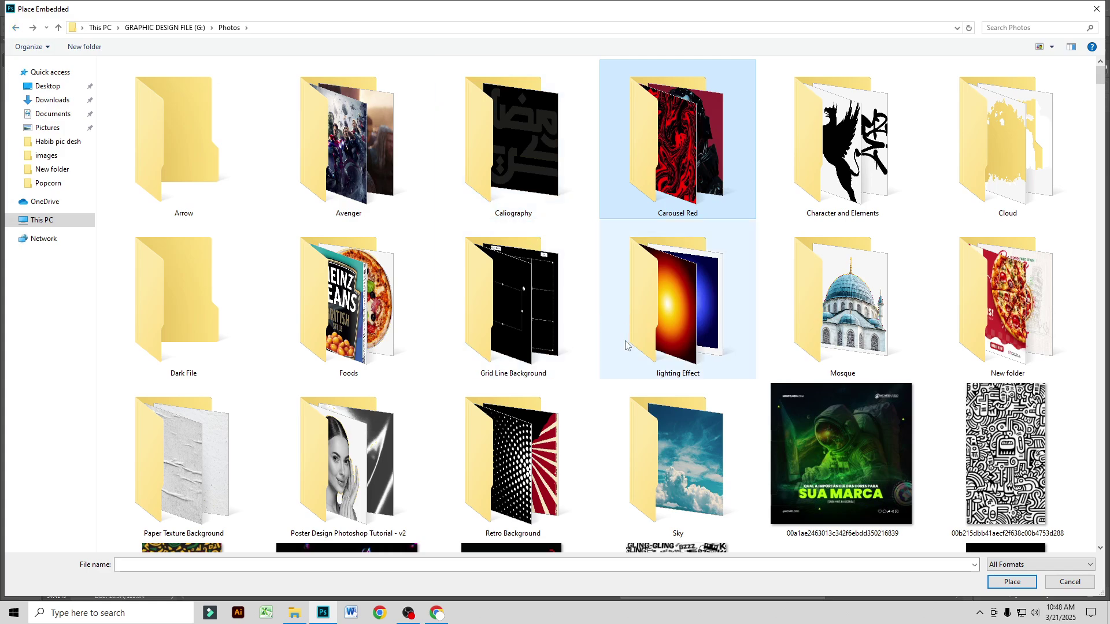
{"action": "double_click", "coordinate": [786, 158]}
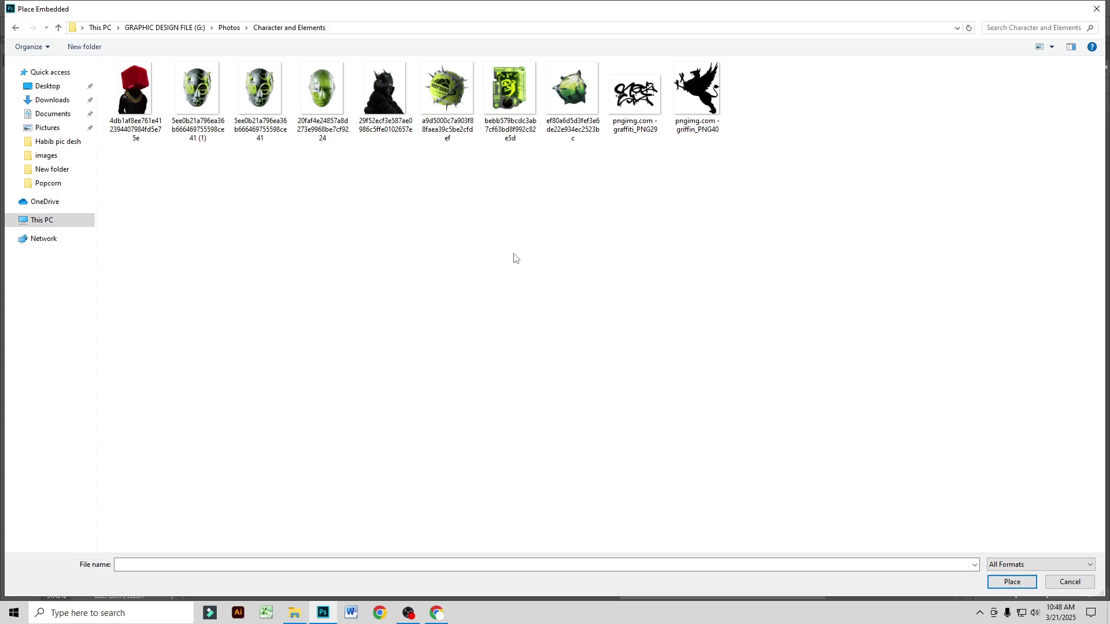
{"action": "left_click", "coordinate": [17, 28]}
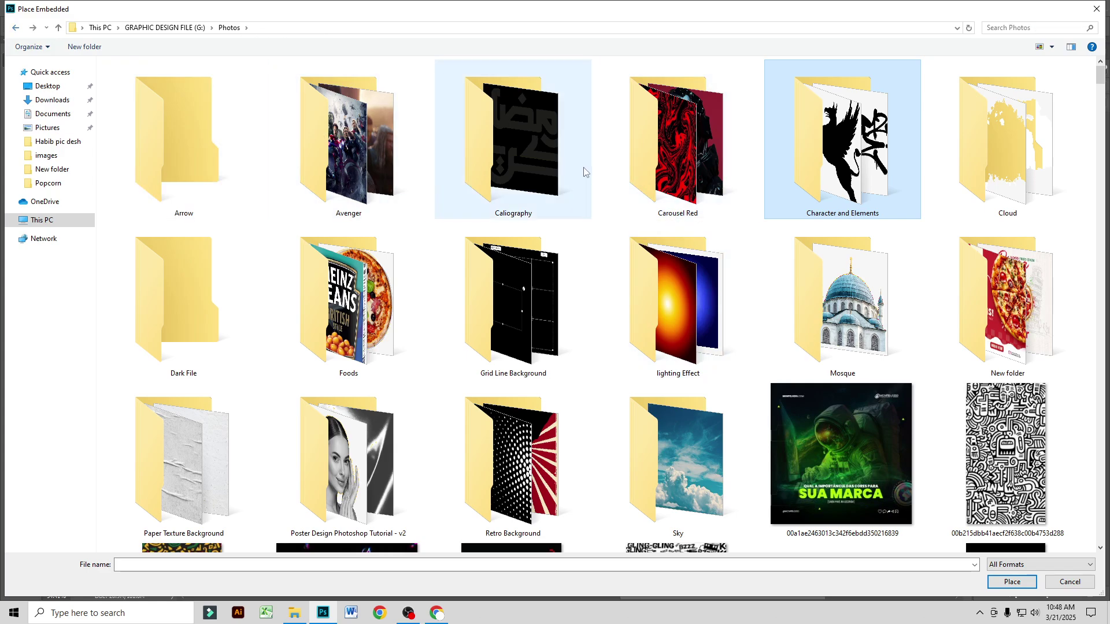
{"action": "double_click", "coordinate": [347, 148]}
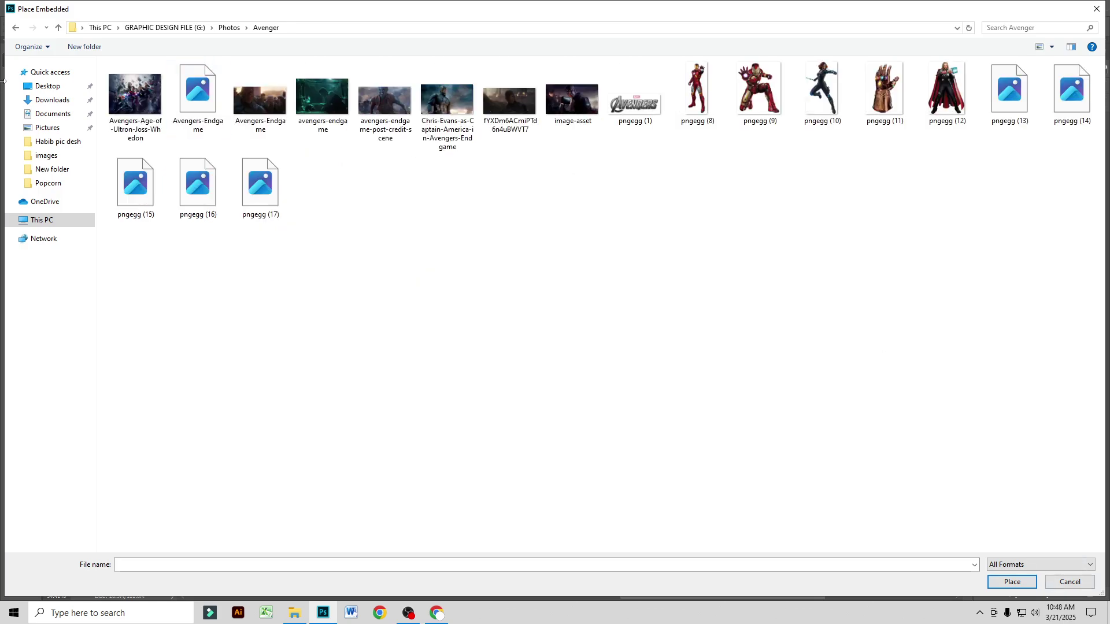
{"action": "left_click", "coordinate": [17, 29]}
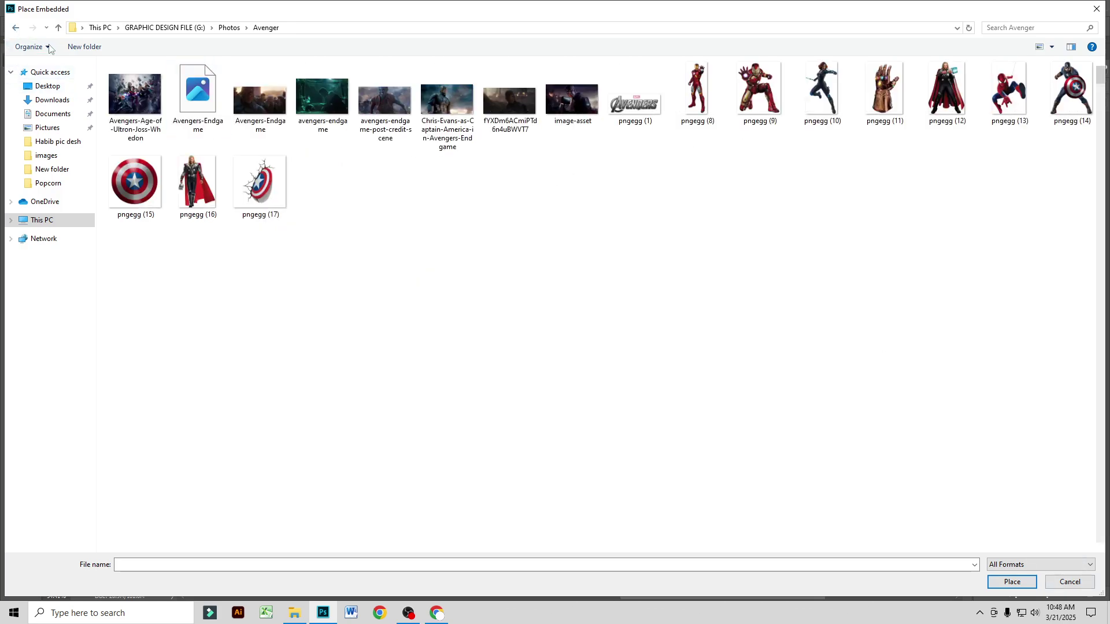
Step: Examine the images in the Carousel Red folder at a larger thumbnail size and cancel placing an embedded image
{"action": "double_click", "coordinate": [687, 170]}
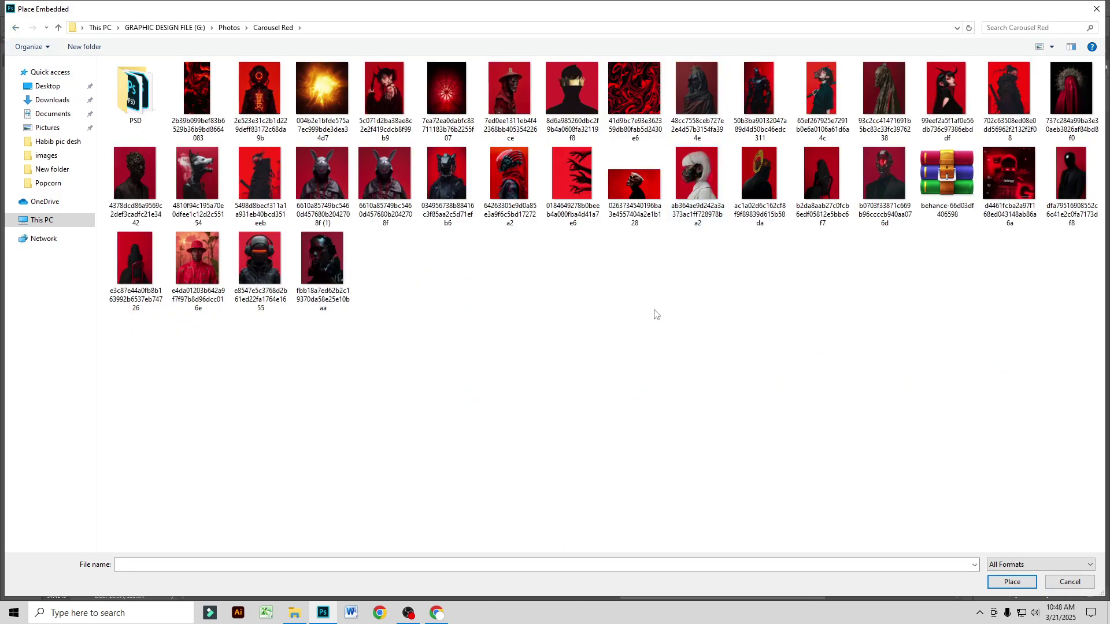
{"action": "right_click", "coordinate": [577, 288]}
{"action": "left_click", "coordinate": [716, 299]}
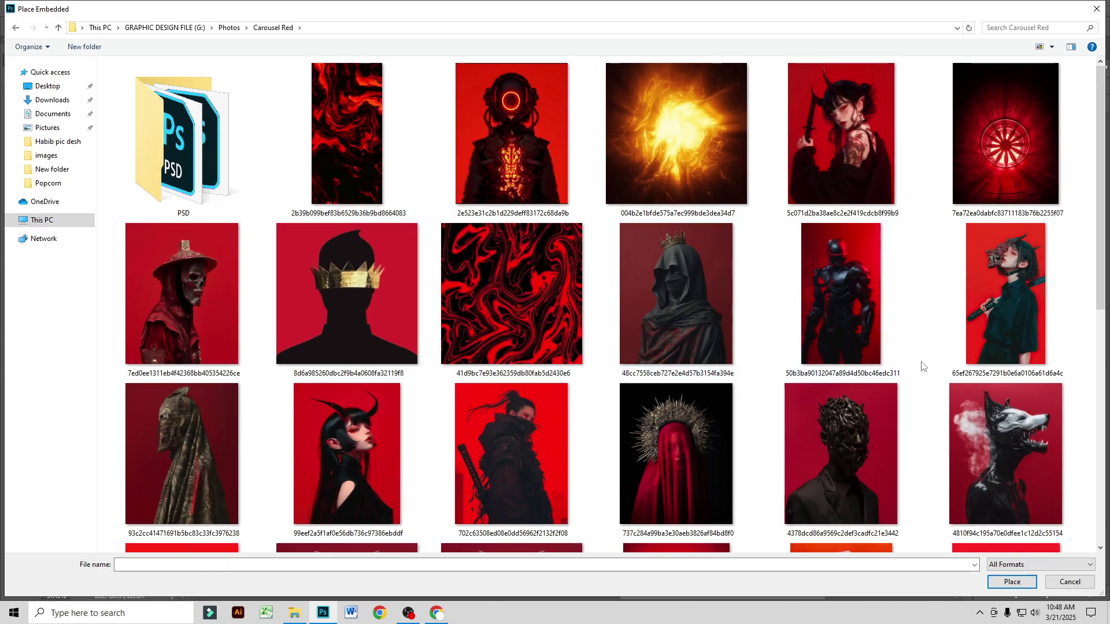
{"action": "scroll", "coordinate": [923, 366], "scroll_direction": "down", "scroll_amount": 5}
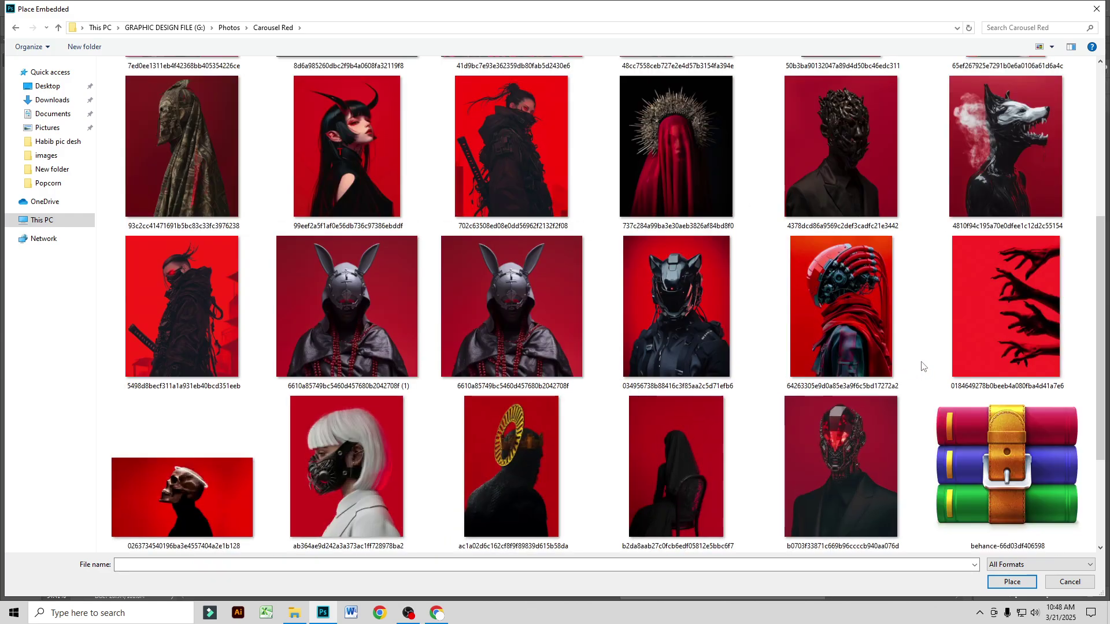
{"action": "scroll", "coordinate": [923, 365], "scroll_direction": "down", "scroll_amount": 3}
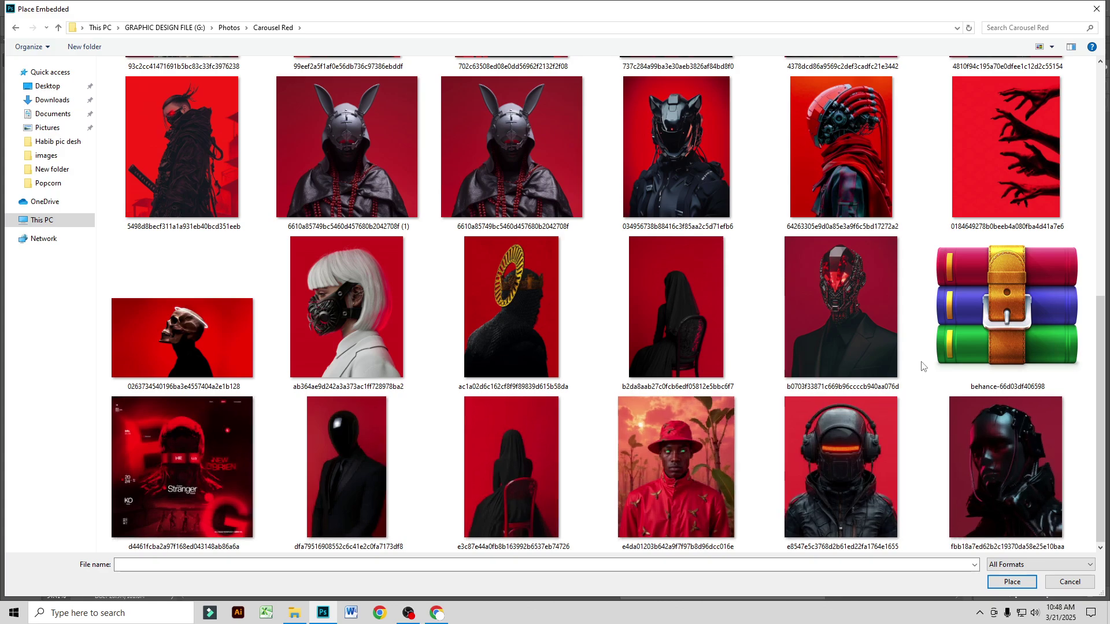
{"action": "scroll", "coordinate": [923, 366], "scroll_direction": "up", "scroll_amount": 9}
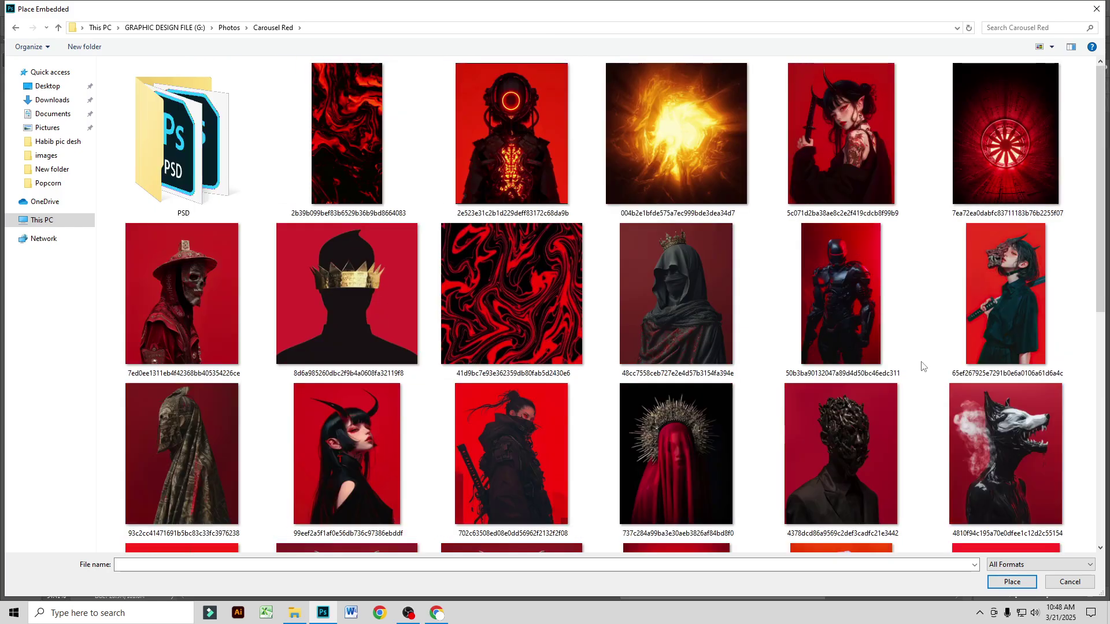
{"action": "scroll", "coordinate": [923, 366], "scroll_direction": "down", "scroll_amount": 9}
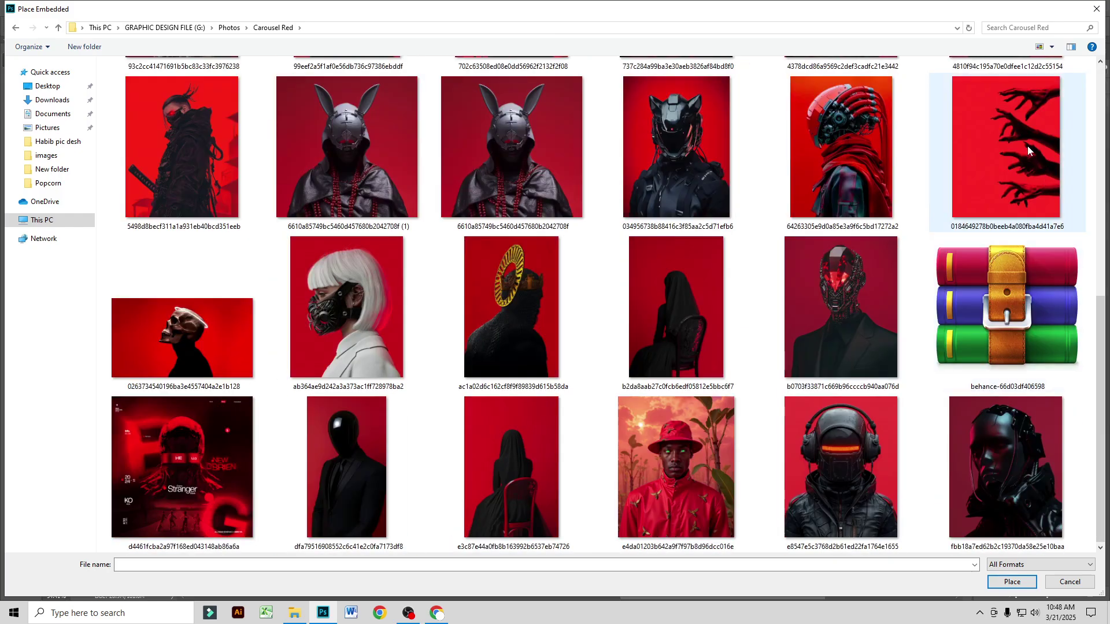
{"action": "scroll", "coordinate": [924, 195], "scroll_direction": "up", "scroll_amount": 9}
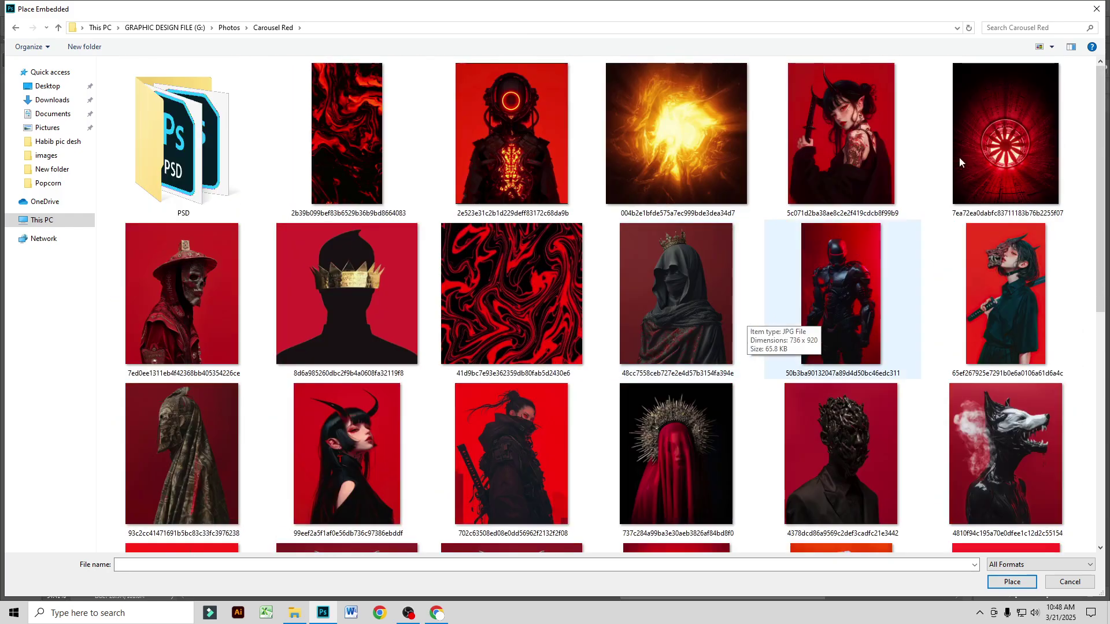
{"action": "left_click", "coordinate": [1096, 8]}
Step: Switch to Pinterest in Chrome and look through the home feed for a character image suited to the red samurai theme
{"action": "left_click", "coordinate": [437, 613]}
{"action": "left_click", "coordinate": [218, 17]}
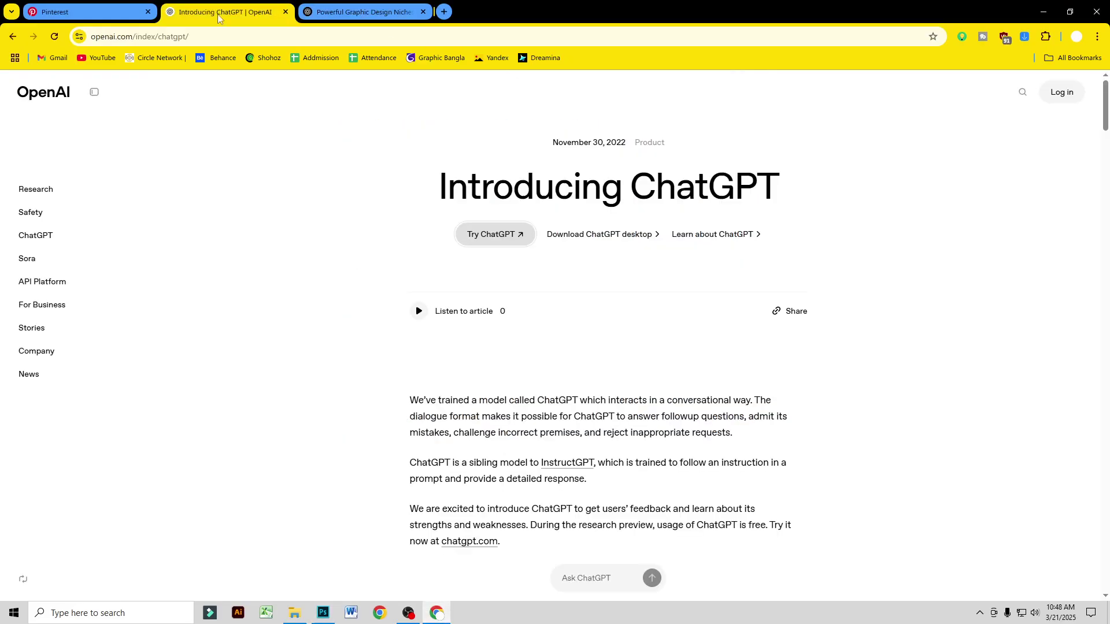
{"action": "left_click", "coordinate": [110, 9]}
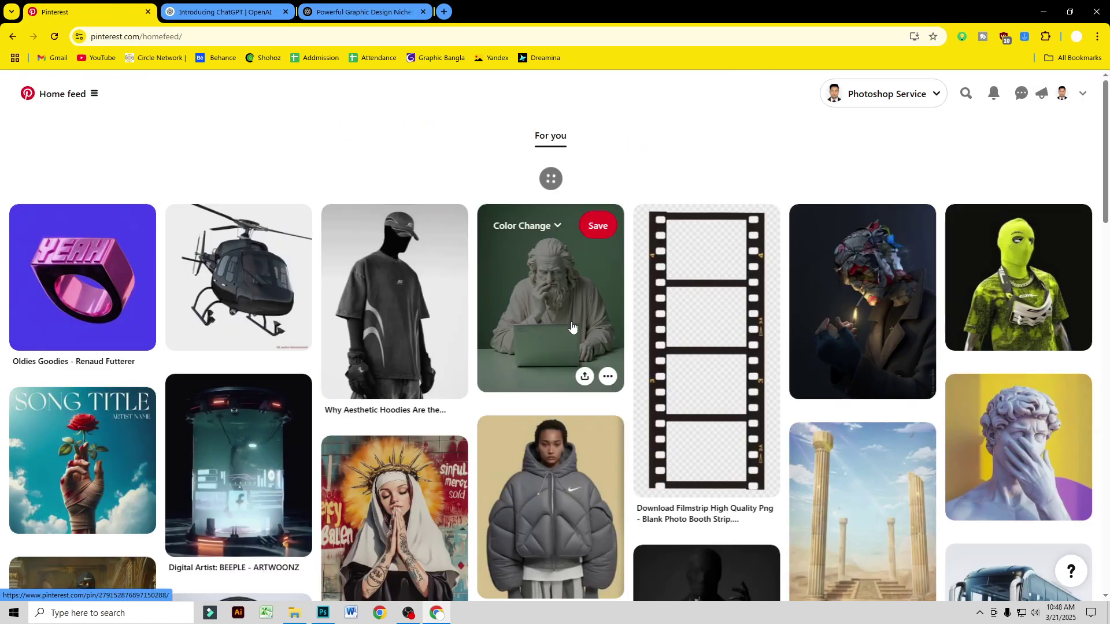
{"action": "scroll", "coordinate": [571, 327], "scroll_direction": "down", "scroll_amount": 15}
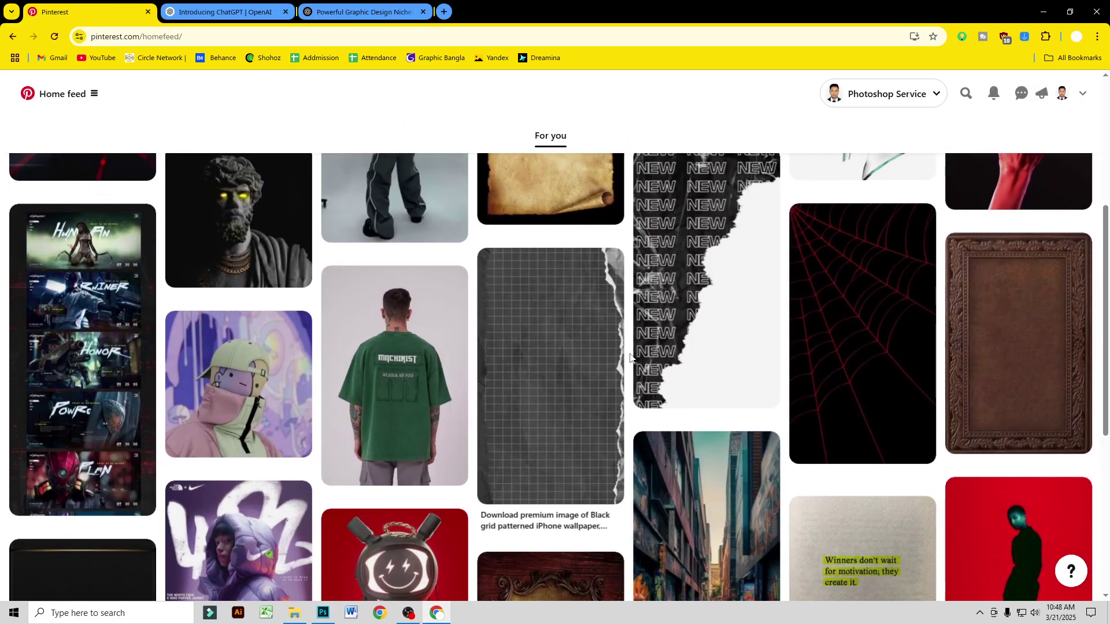
{"action": "scroll", "coordinate": [630, 357], "scroll_direction": "down", "scroll_amount": 3}
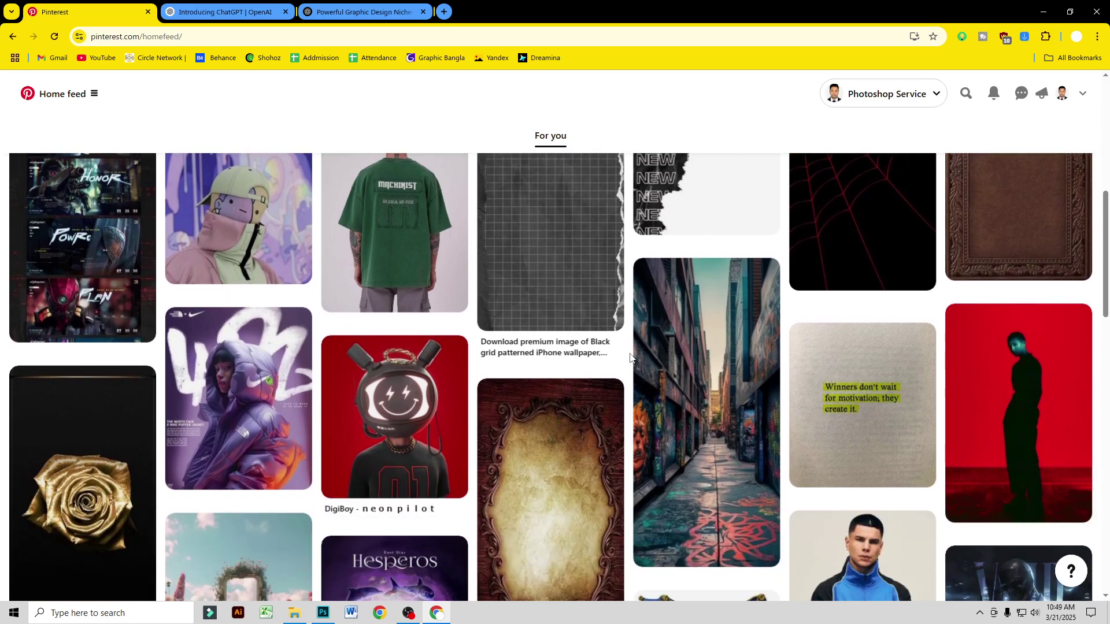
{"action": "scroll", "coordinate": [630, 357], "scroll_direction": "down", "scroll_amount": 6}
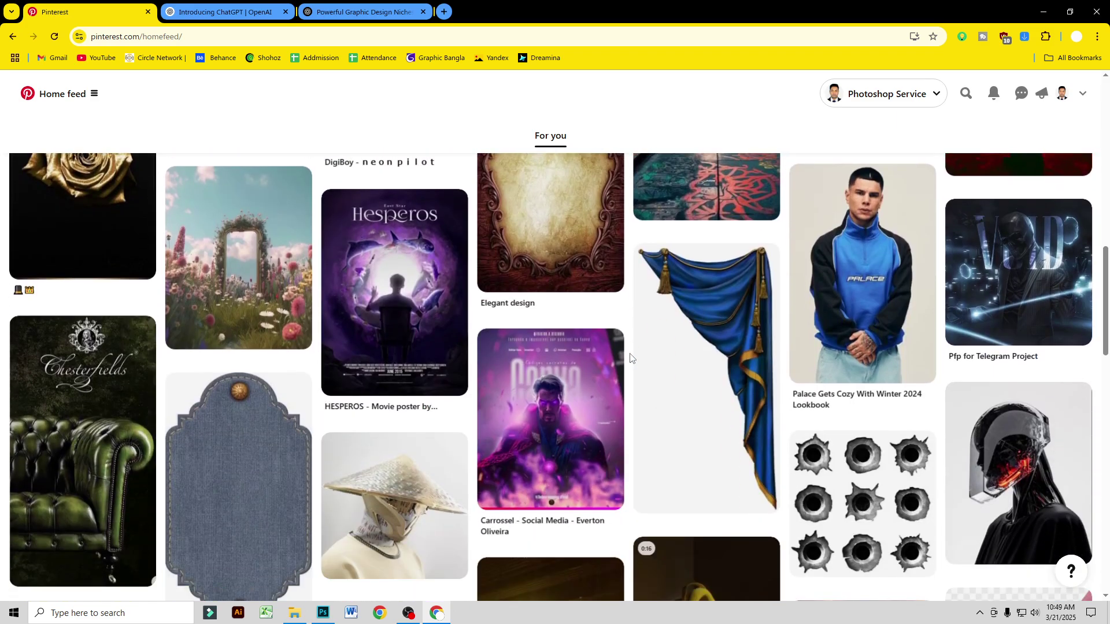
{"action": "scroll", "coordinate": [630, 356], "scroll_direction": "down", "scroll_amount": 6}
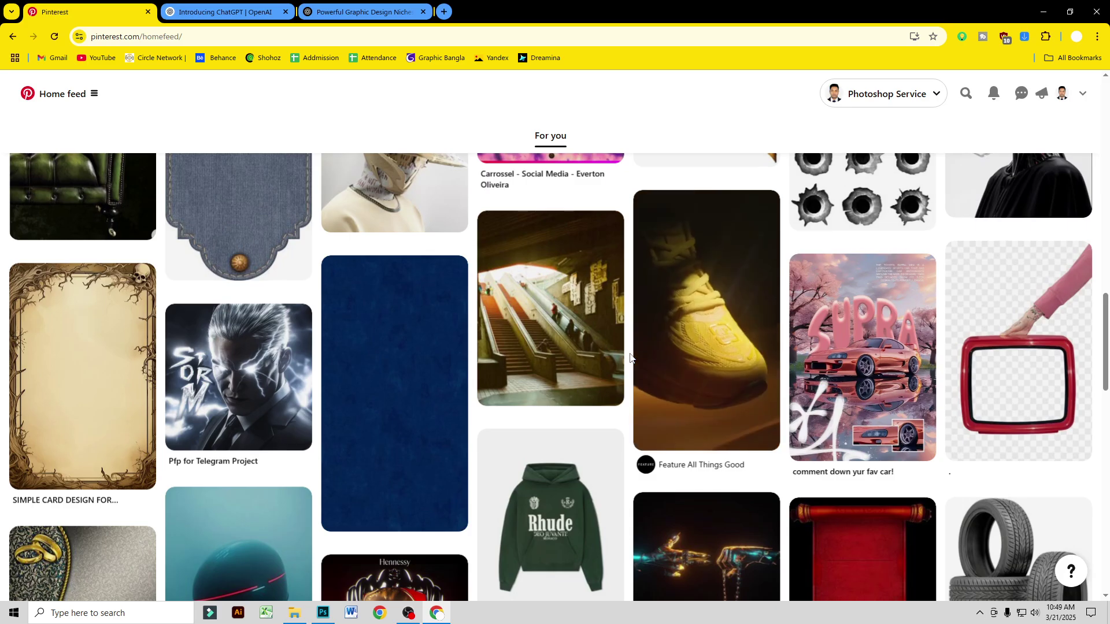
{"action": "scroll", "coordinate": [630, 357], "scroll_direction": "down", "scroll_amount": 8}
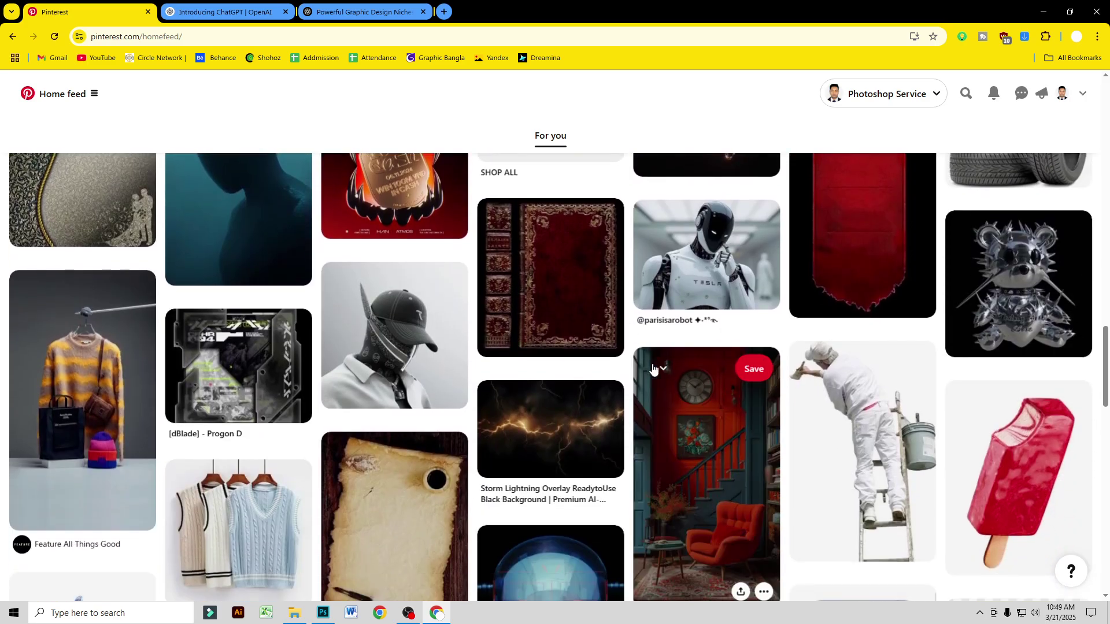
{"action": "scroll", "coordinate": [653, 368], "scroll_direction": "down", "scroll_amount": 4}
{"action": "scroll", "coordinate": [638, 385], "scroll_direction": "down", "scroll_amount": 4}
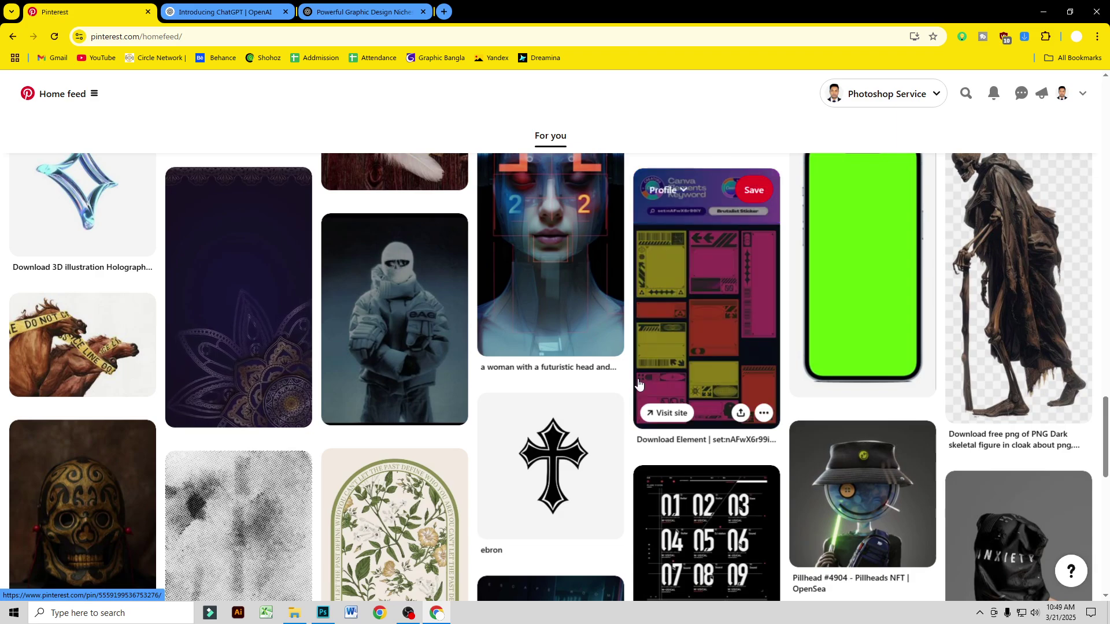
{"action": "scroll", "coordinate": [638, 384], "scroll_direction": "down", "scroll_amount": 7}
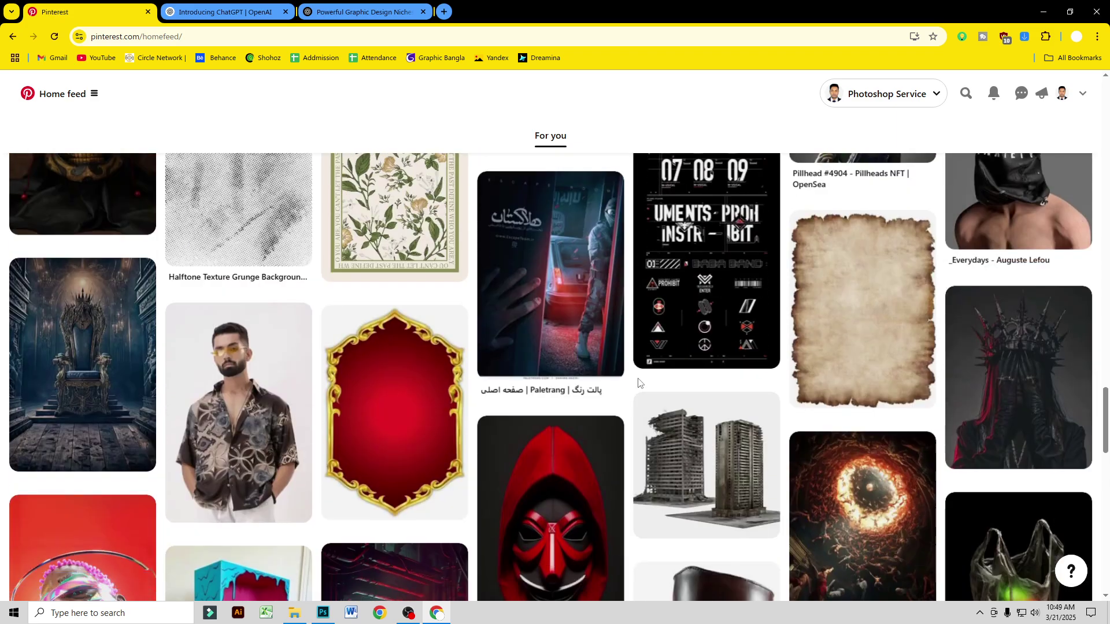
{"action": "scroll", "coordinate": [639, 383], "scroll_direction": "down", "scroll_amount": 2}
{"action": "scroll", "coordinate": [639, 384], "scroll_direction": "down", "scroll_amount": 2}
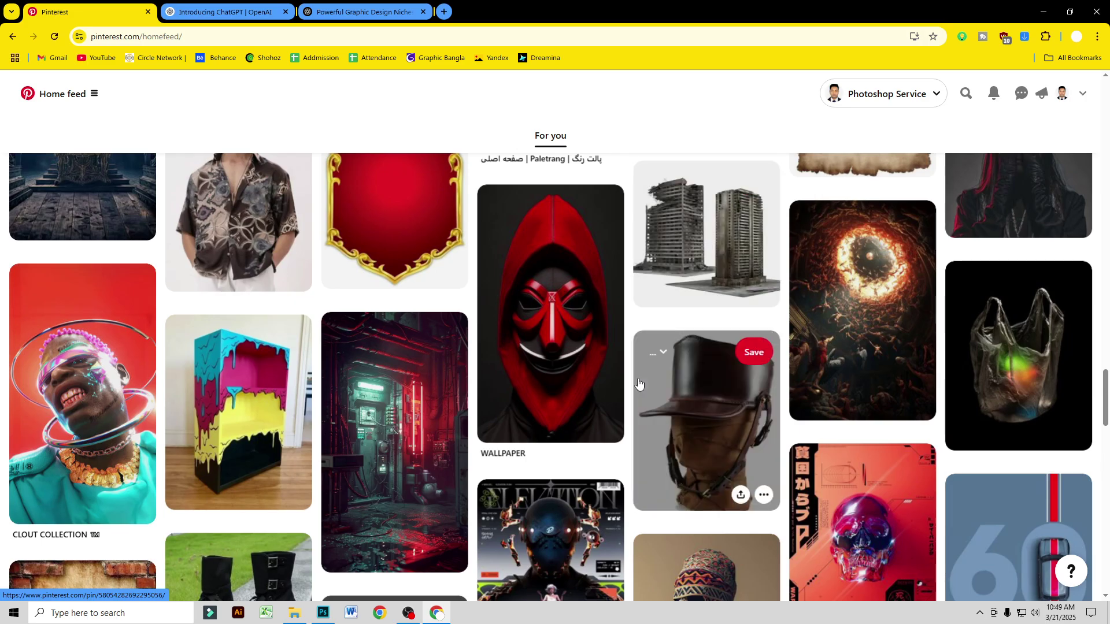
{"action": "scroll", "coordinate": [638, 385], "scroll_direction": "down", "scroll_amount": 4}
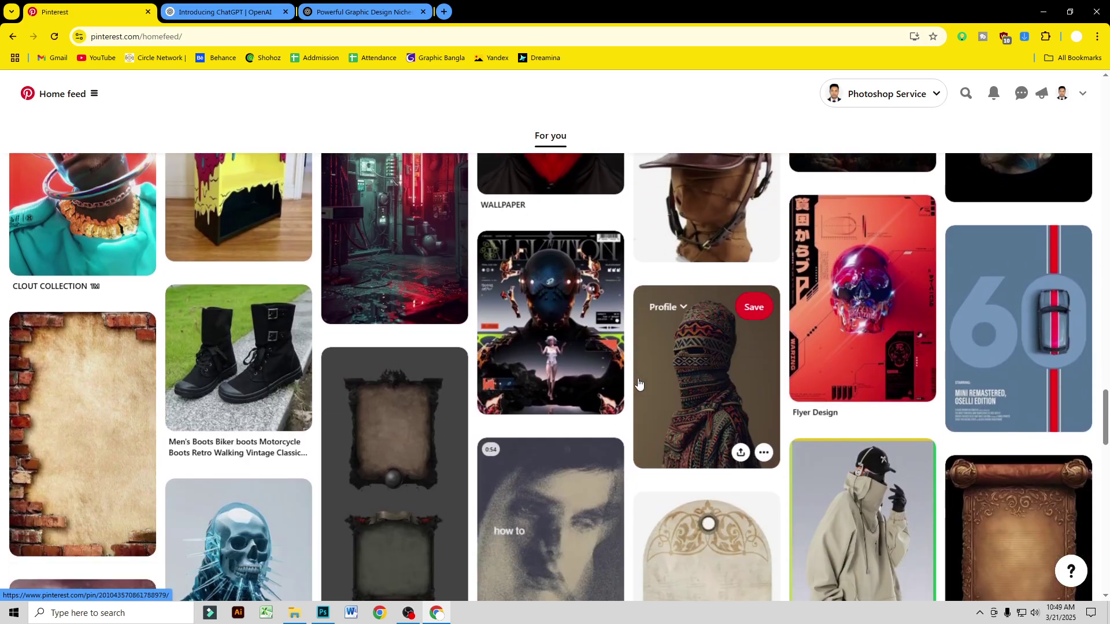
{"action": "scroll", "coordinate": [639, 385], "scroll_direction": "down", "scroll_amount": 5}
{"action": "scroll", "coordinate": [639, 383], "scroll_direction": "down", "scroll_amount": 3}
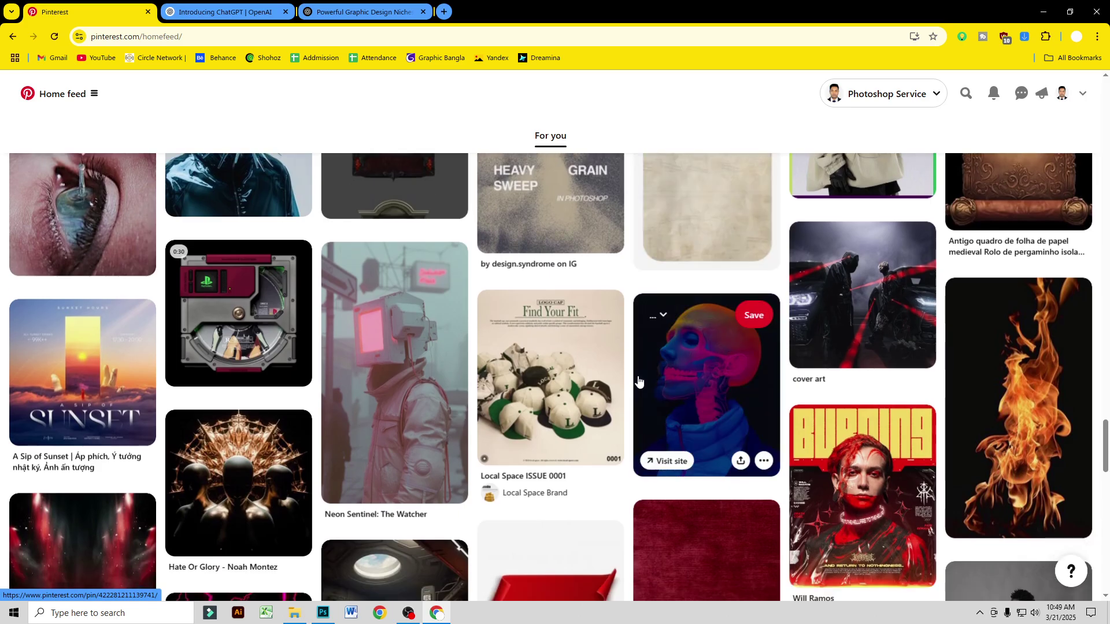
{"action": "scroll", "coordinate": [639, 382], "scroll_direction": "down", "scroll_amount": 11}
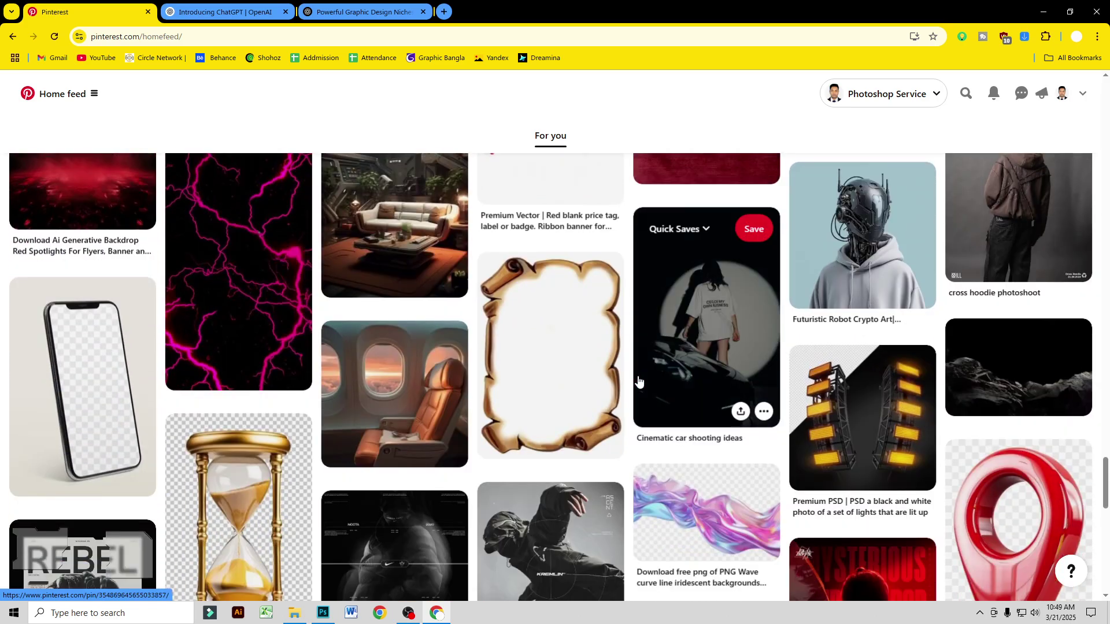
{"action": "scroll", "coordinate": [639, 381], "scroll_direction": "down", "scroll_amount": 4}
{"action": "scroll", "coordinate": [639, 381], "scroll_direction": "down", "scroll_amount": 4}
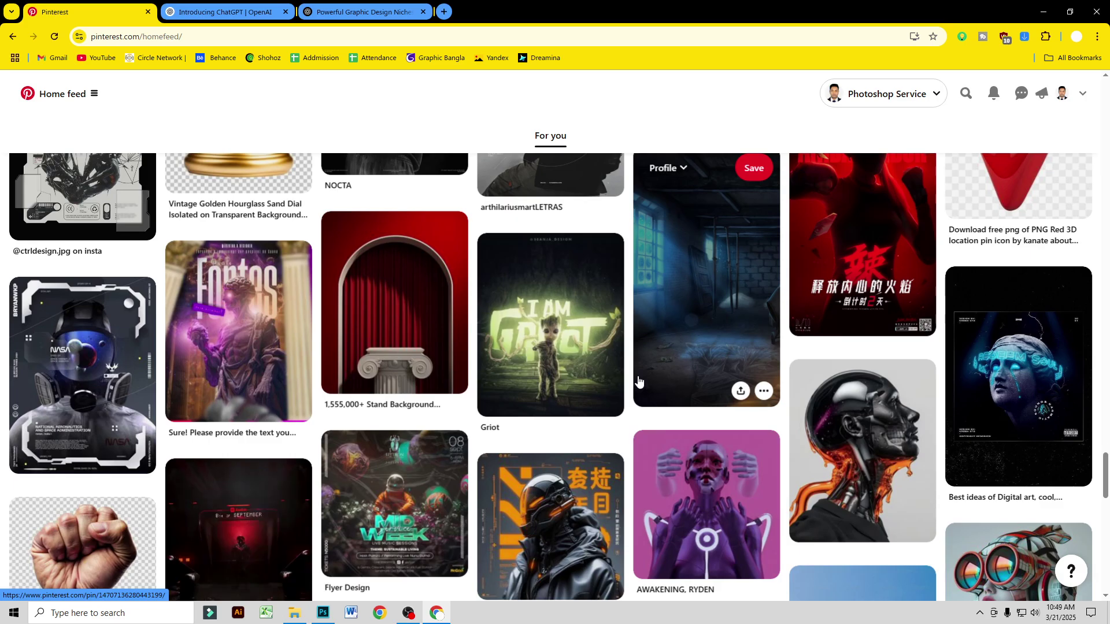
{"action": "scroll", "coordinate": [639, 382], "scroll_direction": "down", "scroll_amount": 5}
{"action": "scroll", "coordinate": [636, 379], "scroll_direction": "down", "scroll_amount": 8}
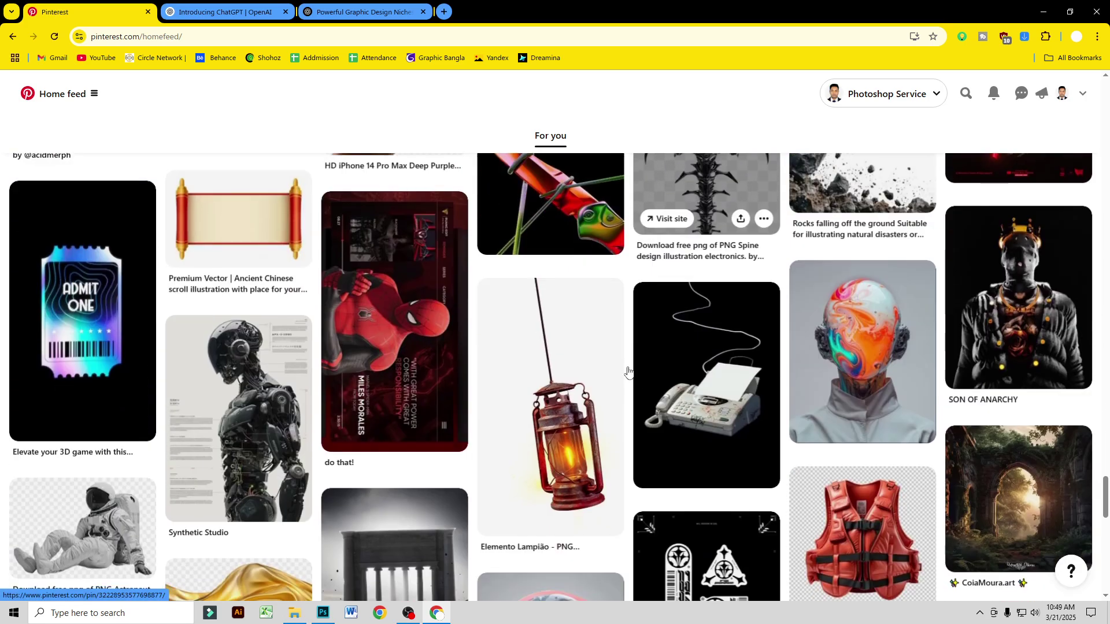
Step: Search Pinterest for "NINJA CHARACTER"
{"action": "left_click", "coordinate": [966, 93]}
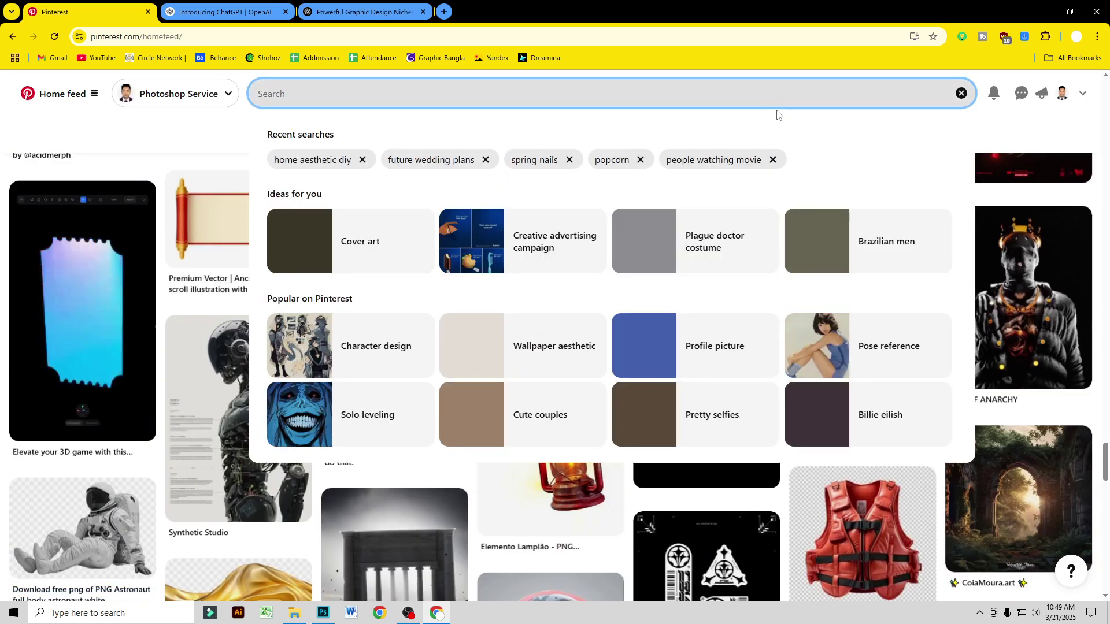
{"action": "type", "text": "NIN"}
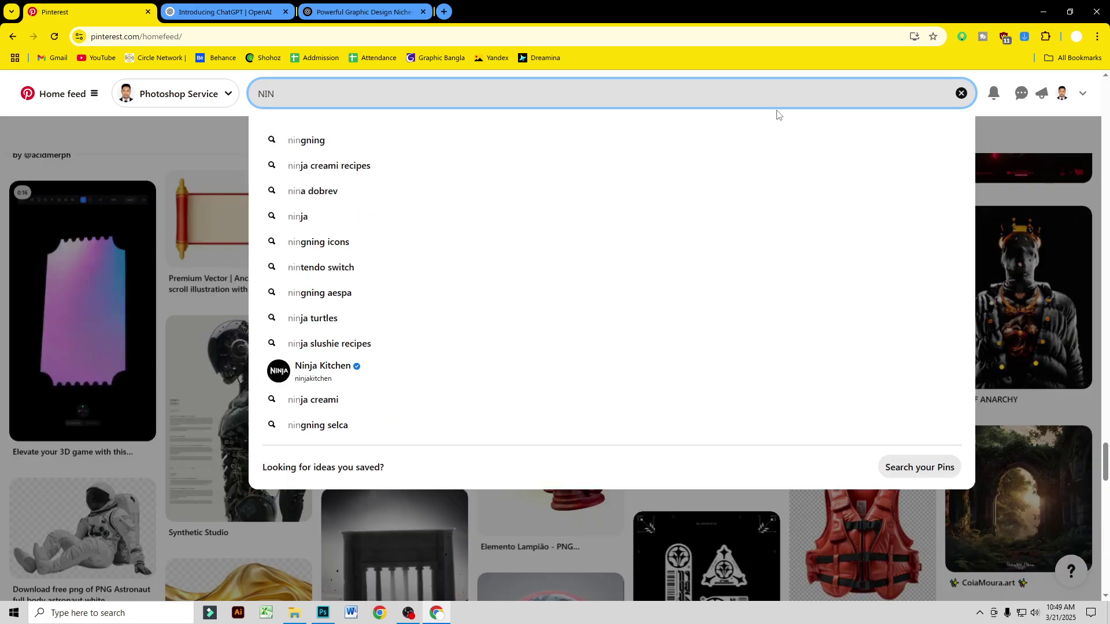
{"action": "type", "text": "JA C"}
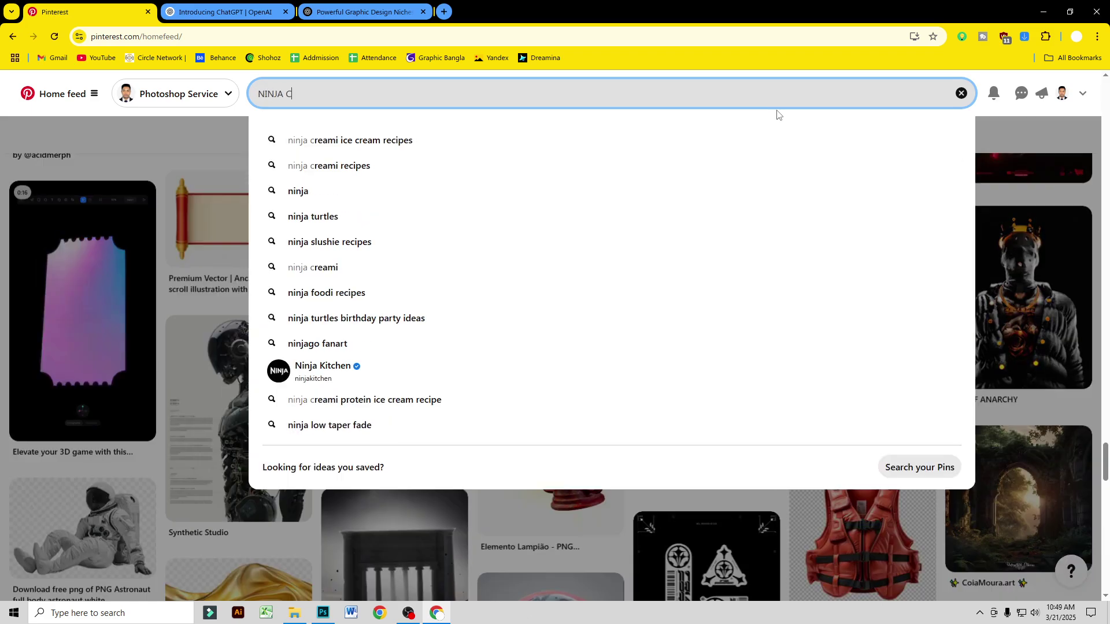
{"action": "type", "text": "HARACTER"}
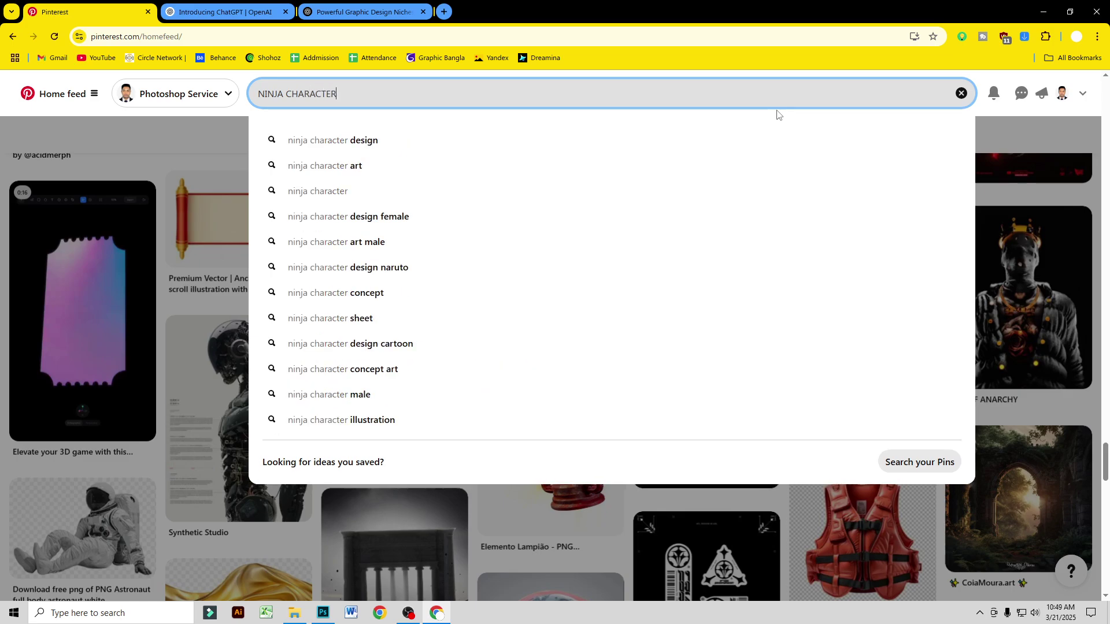
{"action": "key", "text": "Return"}
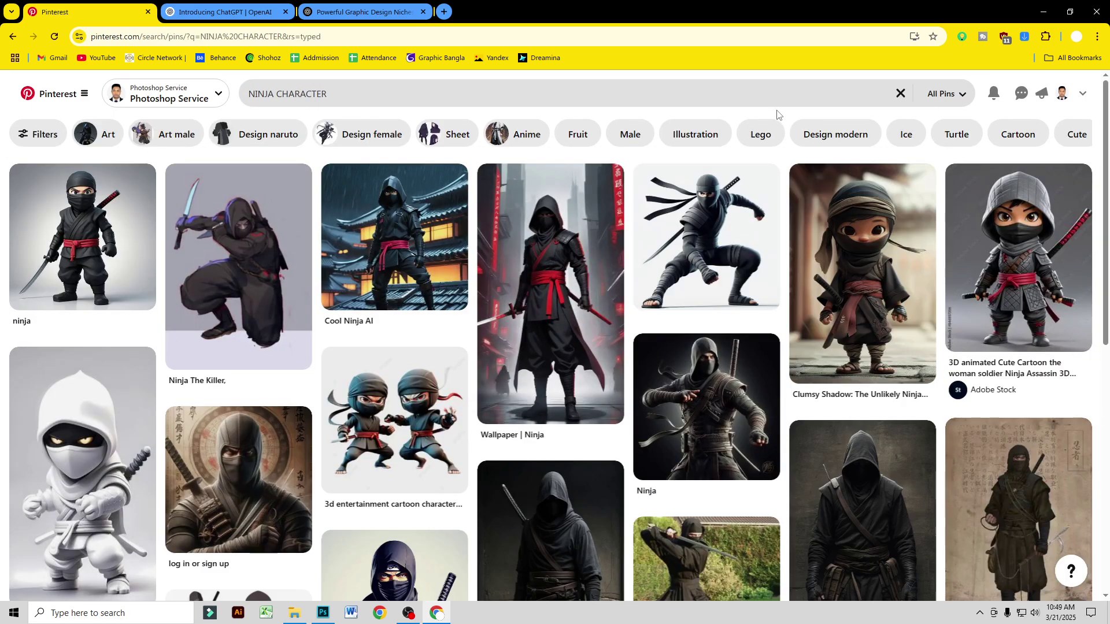
Step: Look through the ninja character results, view the pin of the standing black-armoured ninja with a flowing scarf, and return to the results
{"action": "scroll", "coordinate": [953, 317], "scroll_direction": "down", "scroll_amount": 4}
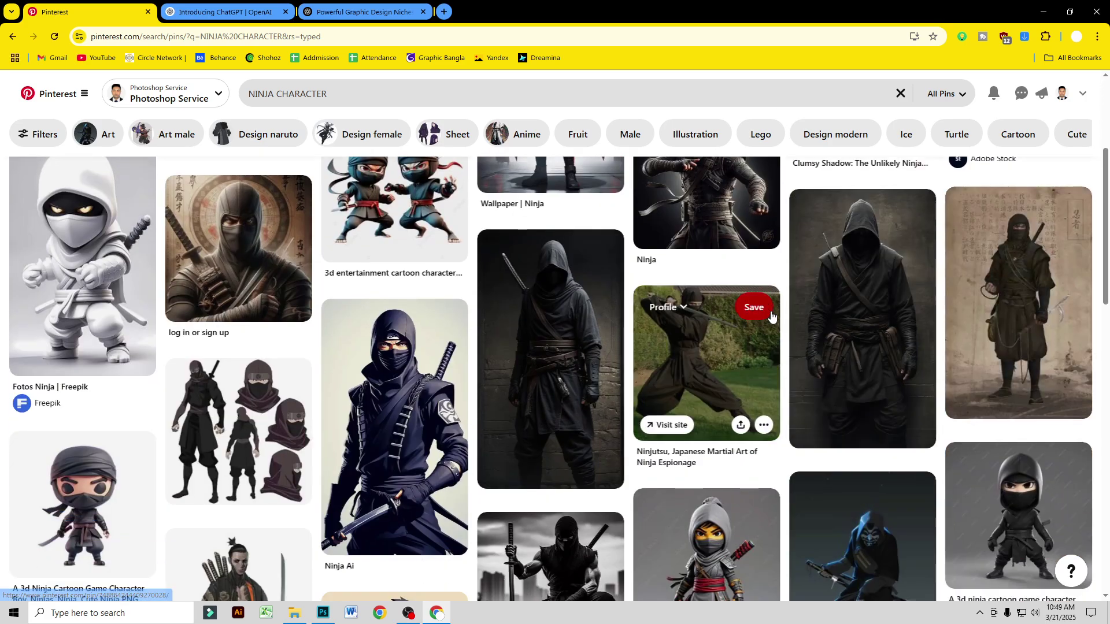
{"action": "scroll", "coordinate": [770, 317], "scroll_direction": "down", "scroll_amount": 4}
{"action": "scroll", "coordinate": [770, 318], "scroll_direction": "down", "scroll_amount": 8}
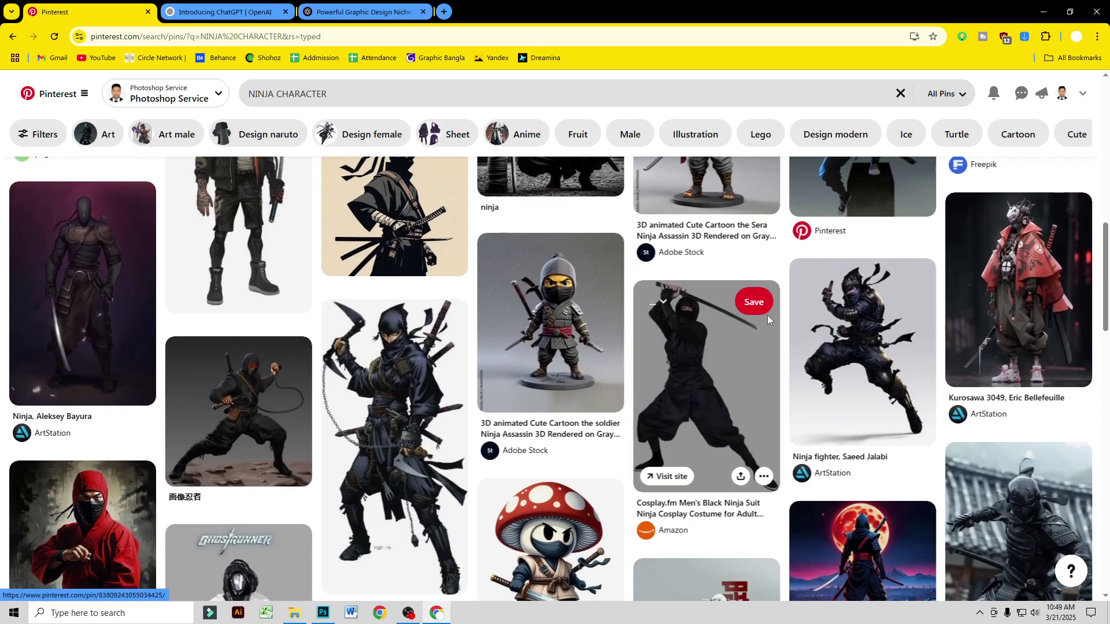
{"action": "scroll", "coordinate": [767, 322], "scroll_direction": "down", "scroll_amount": 20}
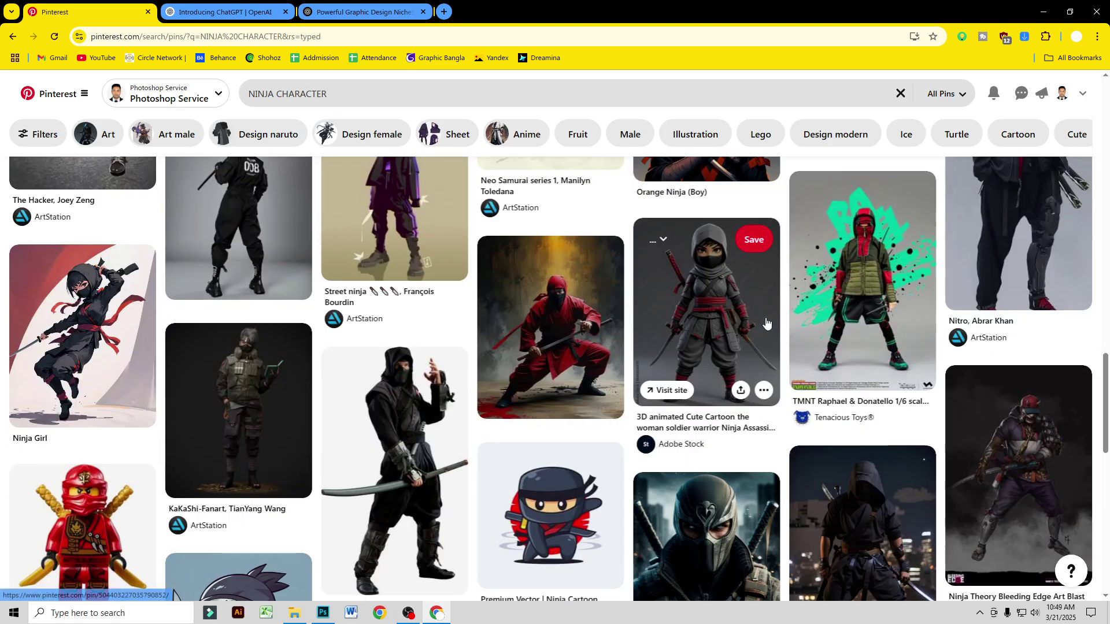
{"action": "scroll", "coordinate": [764, 322], "scroll_direction": "down", "scroll_amount": 7}
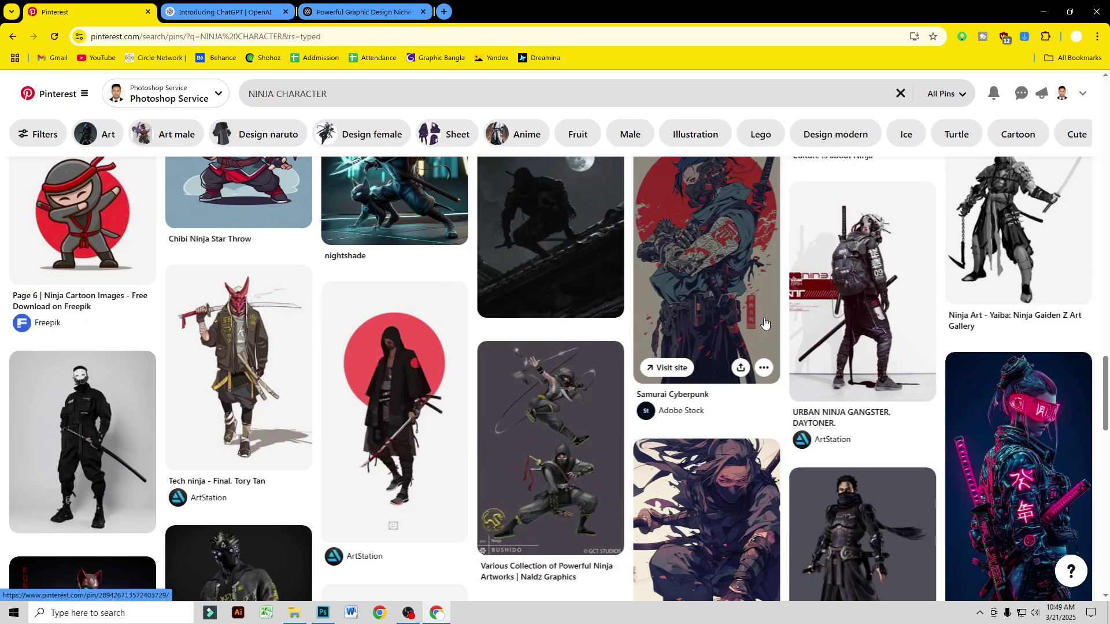
{"action": "scroll", "coordinate": [854, 347], "scroll_direction": "down", "scroll_amount": 1}
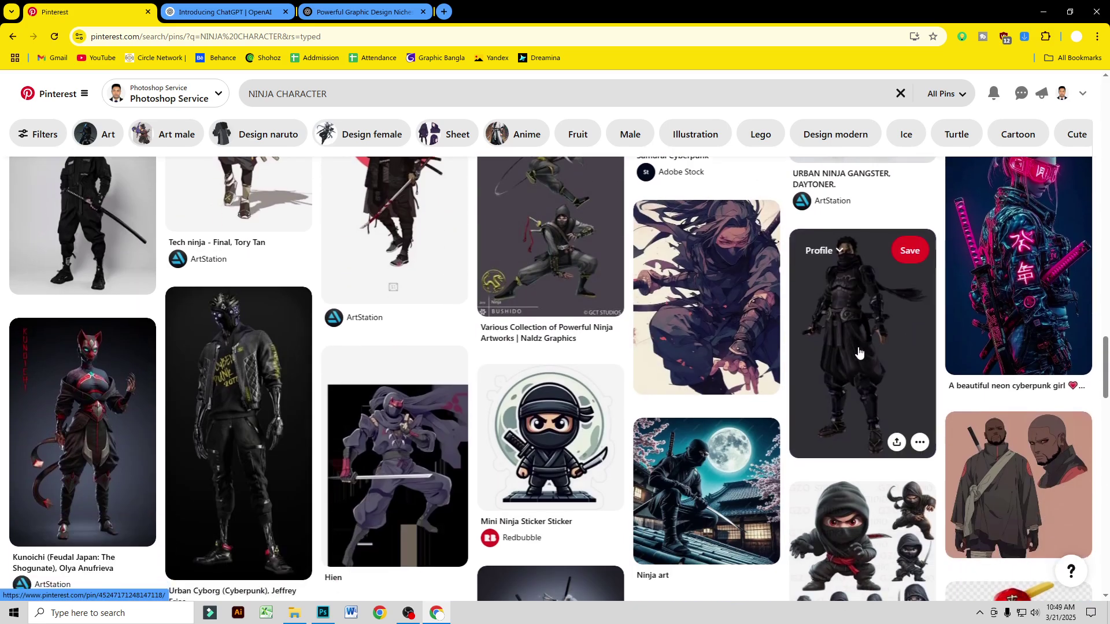
{"action": "left_click", "coordinate": [854, 349]}
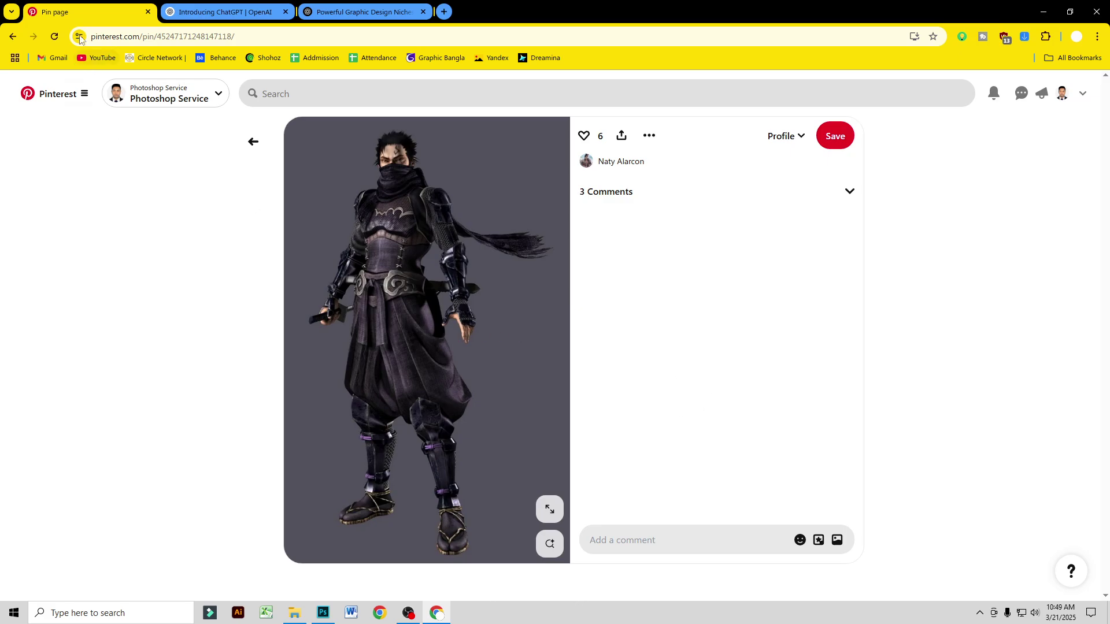
{"action": "left_click", "coordinate": [56, 36]}
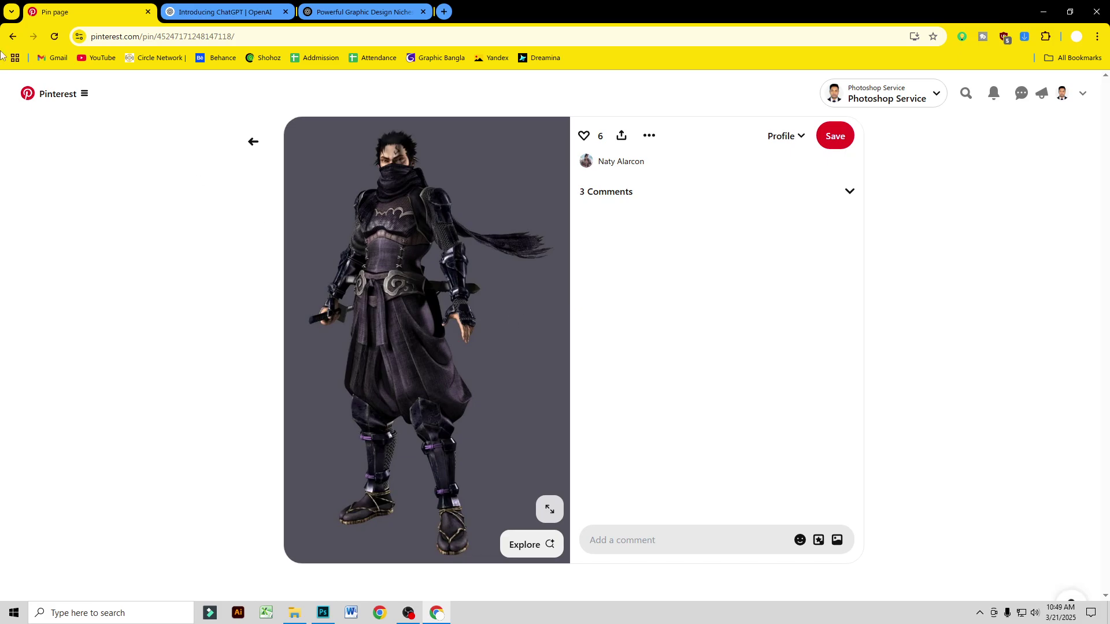
{"action": "key", "text": "alt+Left"}
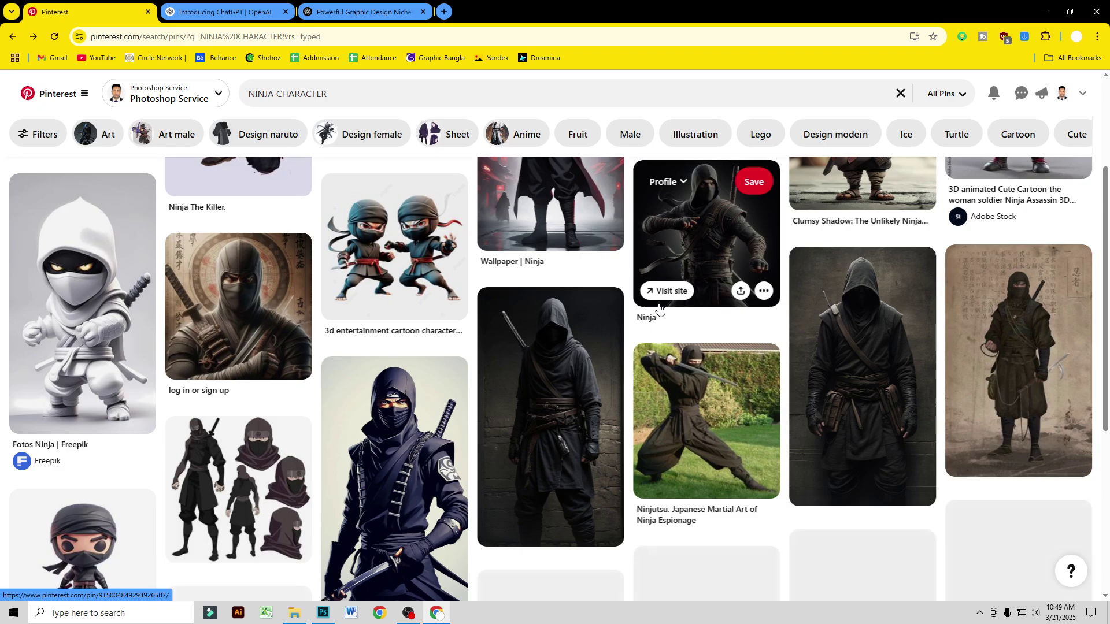
Step: Open the pin of the masked ninja with crossed arms in front of Japanese lettering and check its linked site
{"action": "scroll", "coordinate": [659, 310], "scroll_direction": "down", "scroll_amount": 2}
{"action": "left_click", "coordinate": [564, 240]}
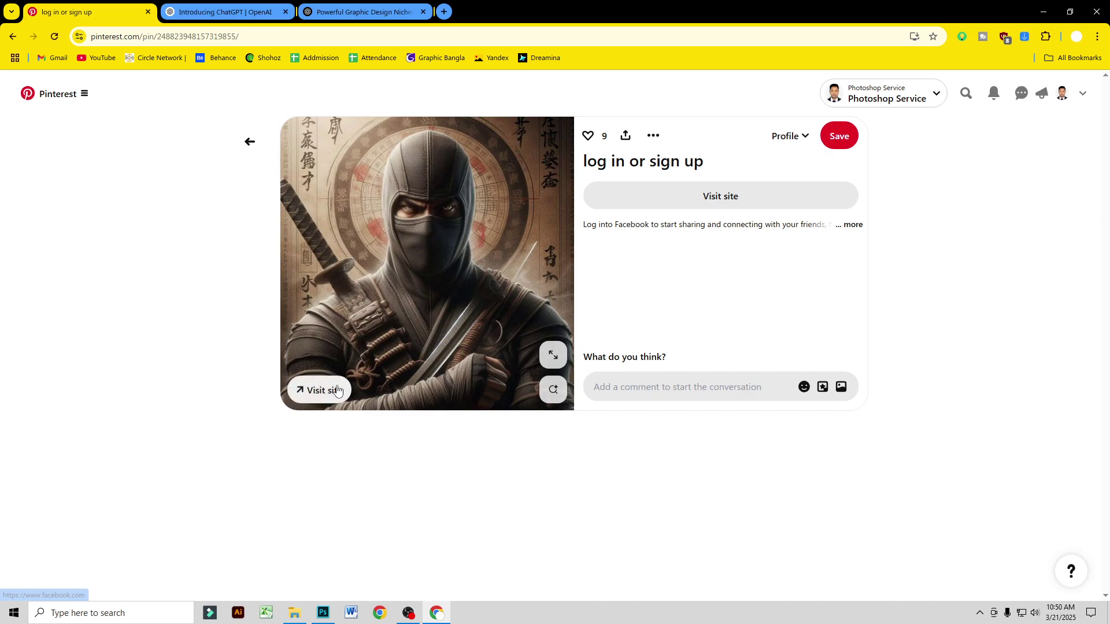
{"action": "left_click", "coordinate": [338, 392]}
{"action": "left_click", "coordinate": [90, 10]}
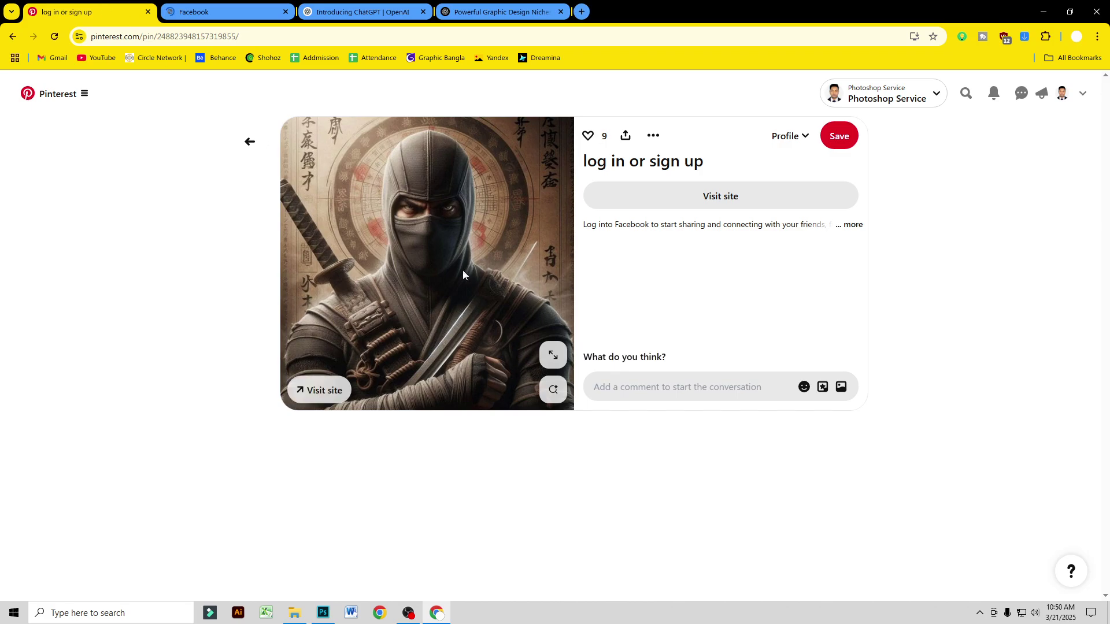
{"action": "left_click", "coordinate": [223, 10]}
{"action": "left_click", "coordinate": [113, 11]}
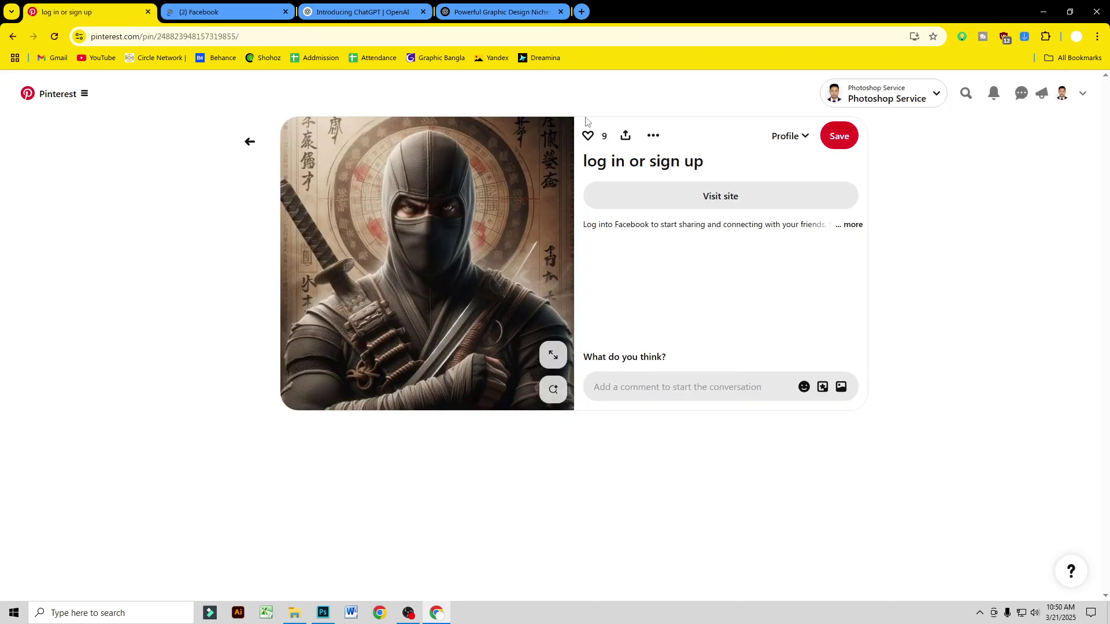
{"action": "left_click", "coordinate": [1062, 94]}
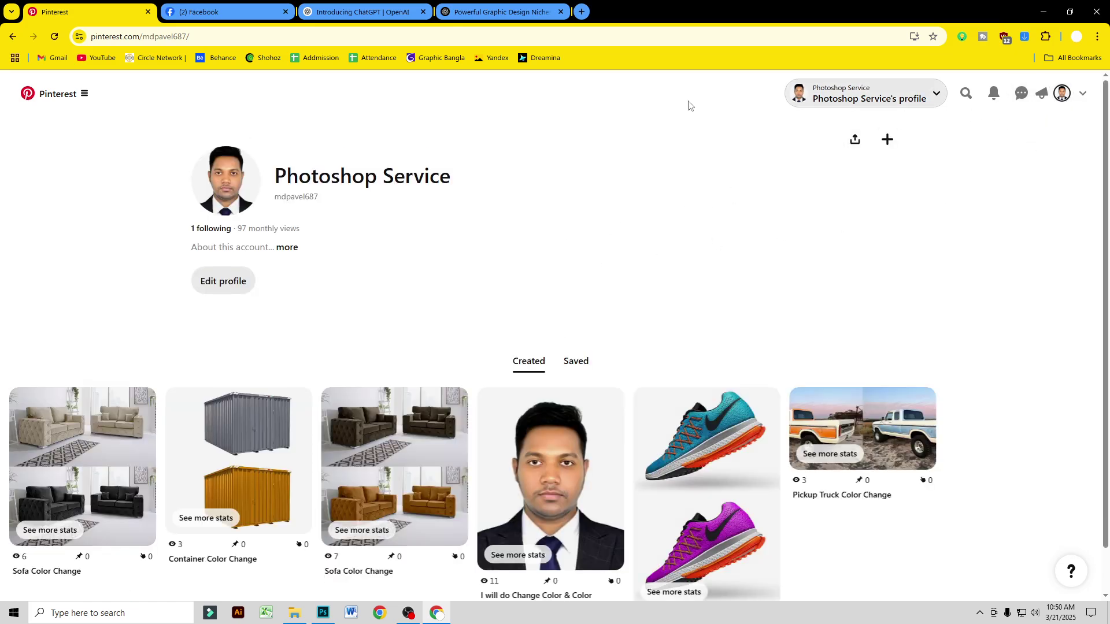
{"action": "left_click", "coordinate": [12, 36]}
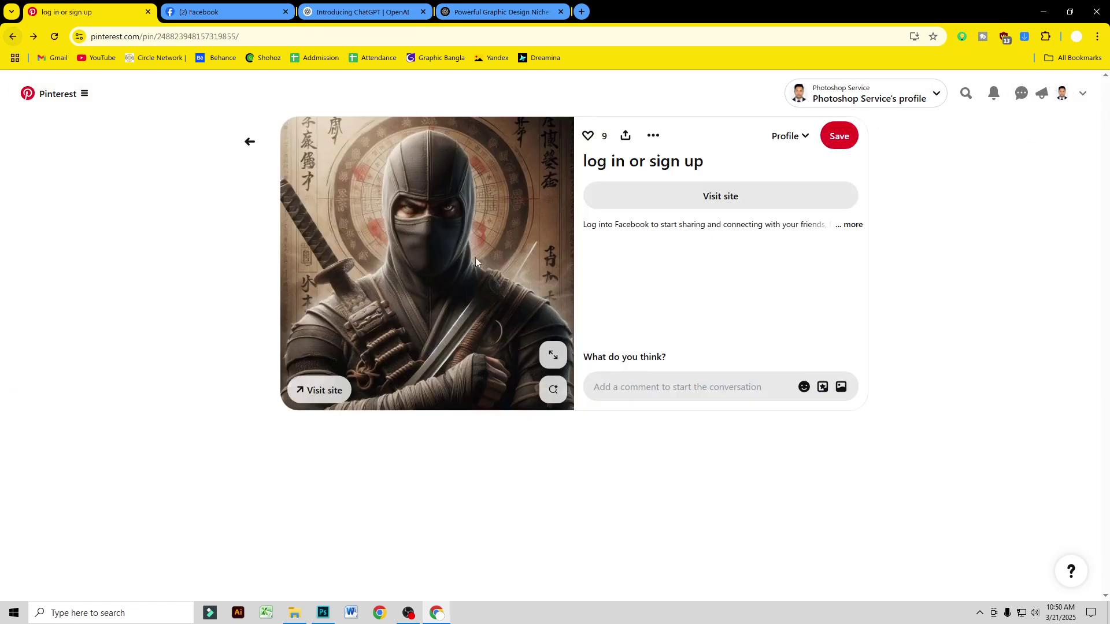
Step: Close the Facebook pages opened from the ninja pin and return to the NINJA CHARACTER search results
{"action": "left_click", "coordinate": [249, 4]}
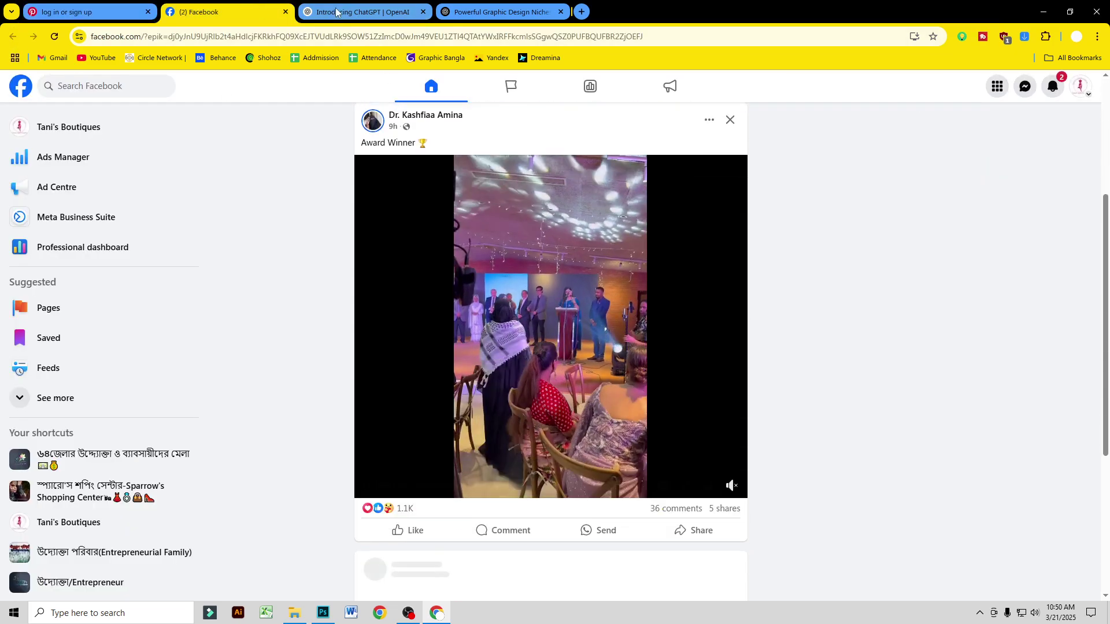
{"action": "left_click", "coordinate": [454, 13]}
{"action": "left_click", "coordinate": [260, 10]}
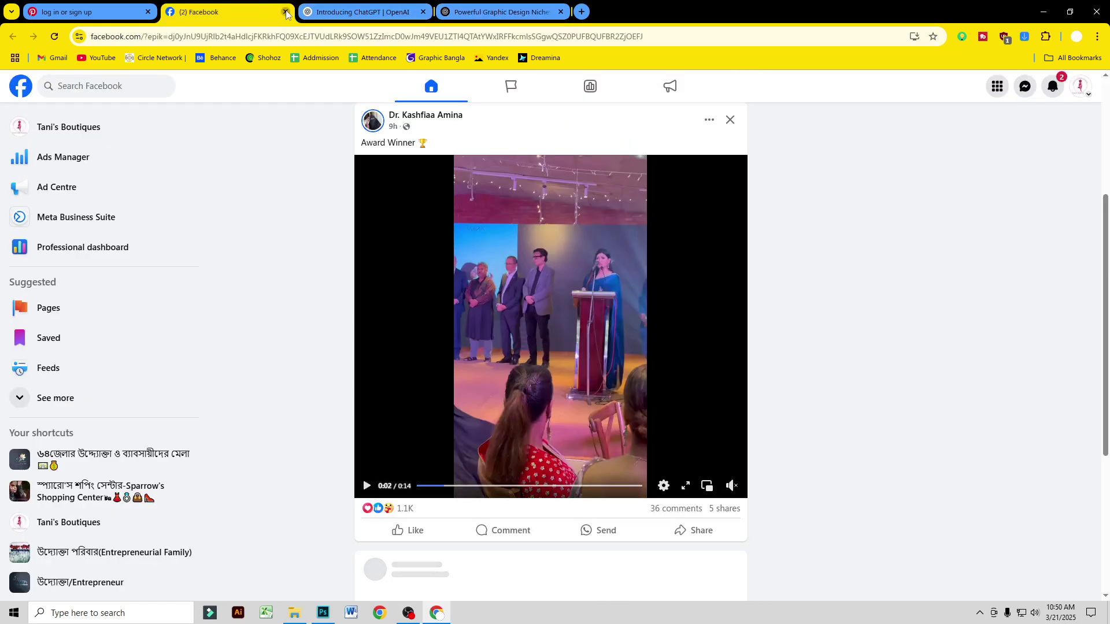
{"action": "left_click", "coordinate": [285, 11]}
{"action": "left_click", "coordinate": [120, 8]}
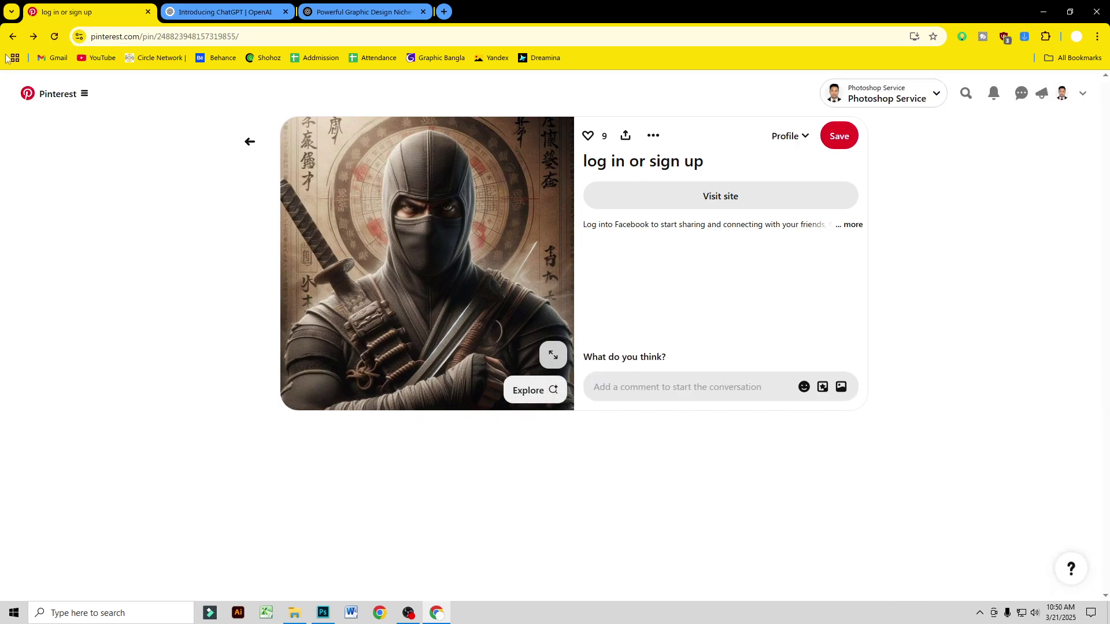
{"action": "left_click", "coordinate": [599, 171]}
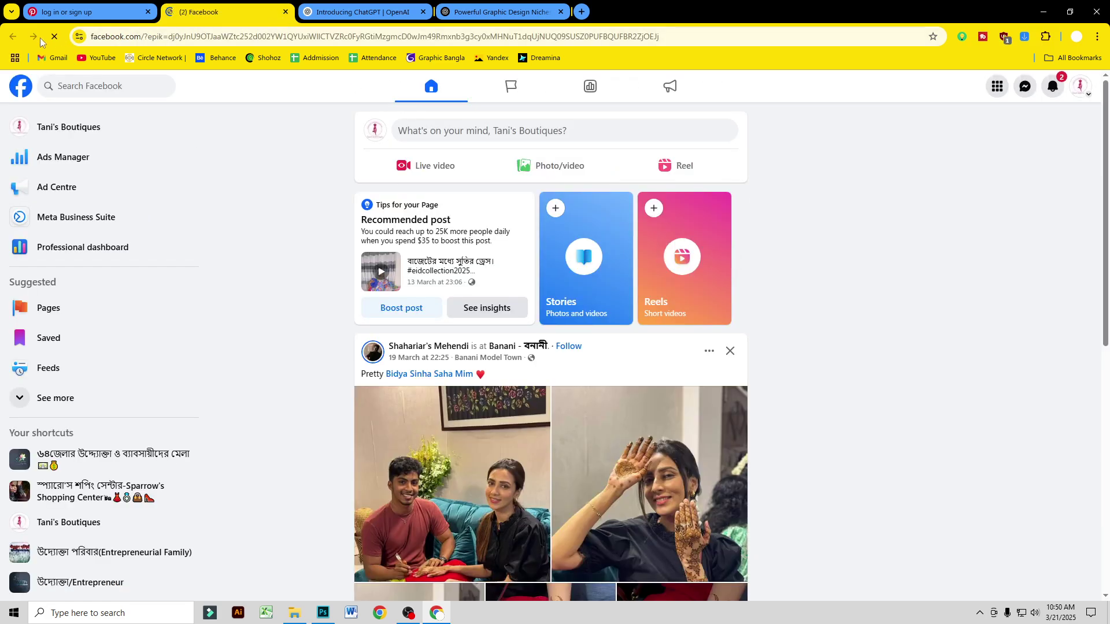
{"action": "left_click", "coordinate": [285, 12]}
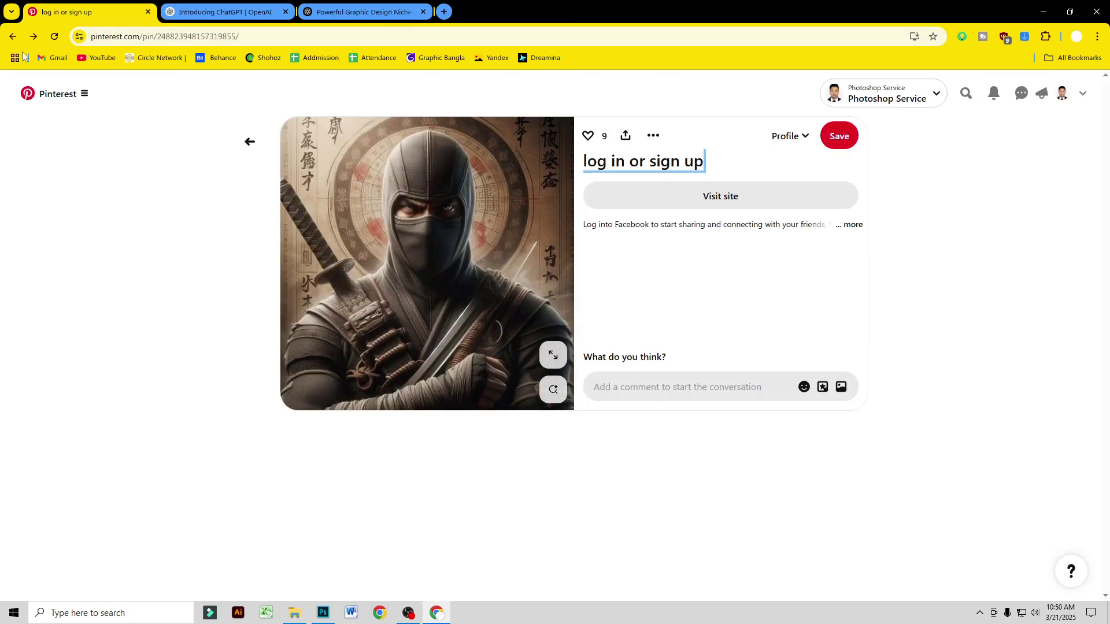
{"action": "left_click", "coordinate": [13, 39]}
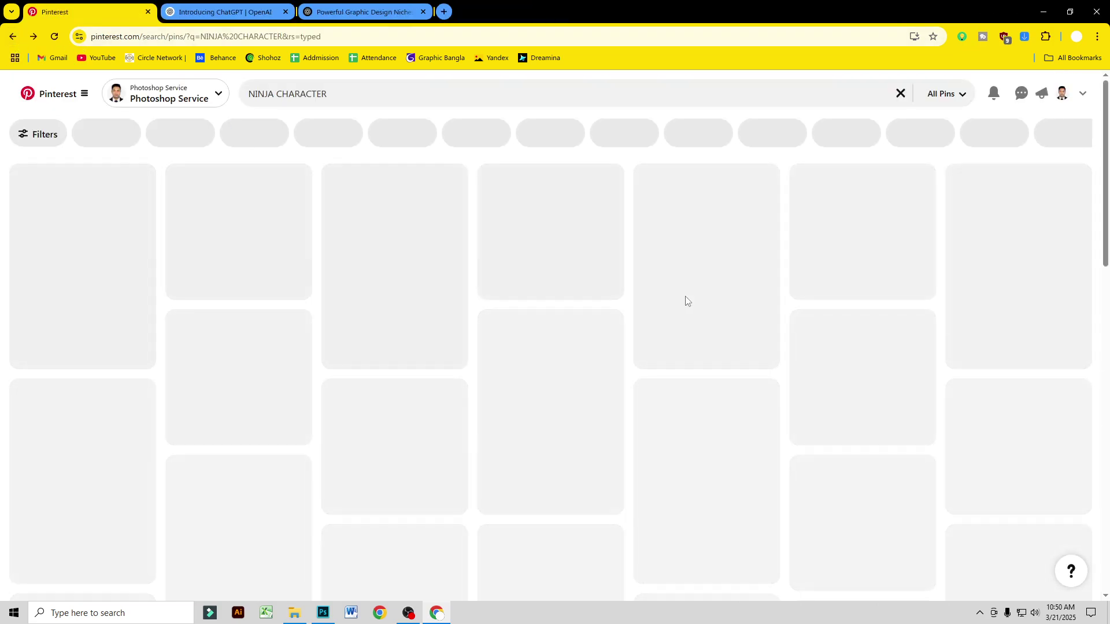
Step: Examine the ninja character results further down the page for a figure that suits the red samurai theme
{"action": "scroll", "coordinate": [686, 301], "scroll_direction": "down", "scroll_amount": 5}
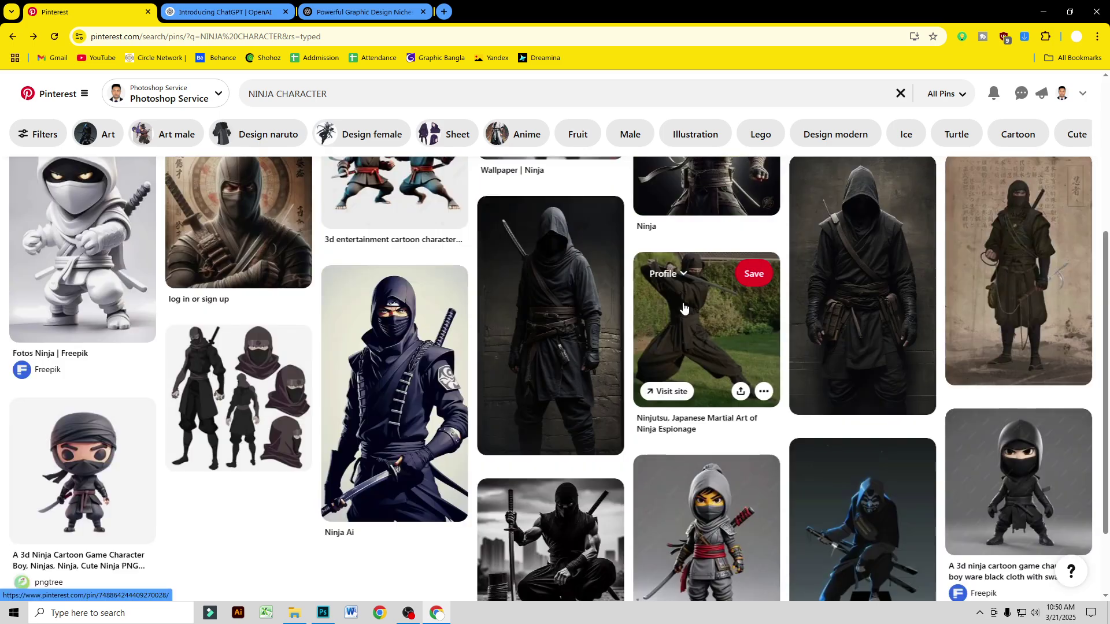
{"action": "scroll", "coordinate": [683, 307], "scroll_direction": "down", "scroll_amount": 5}
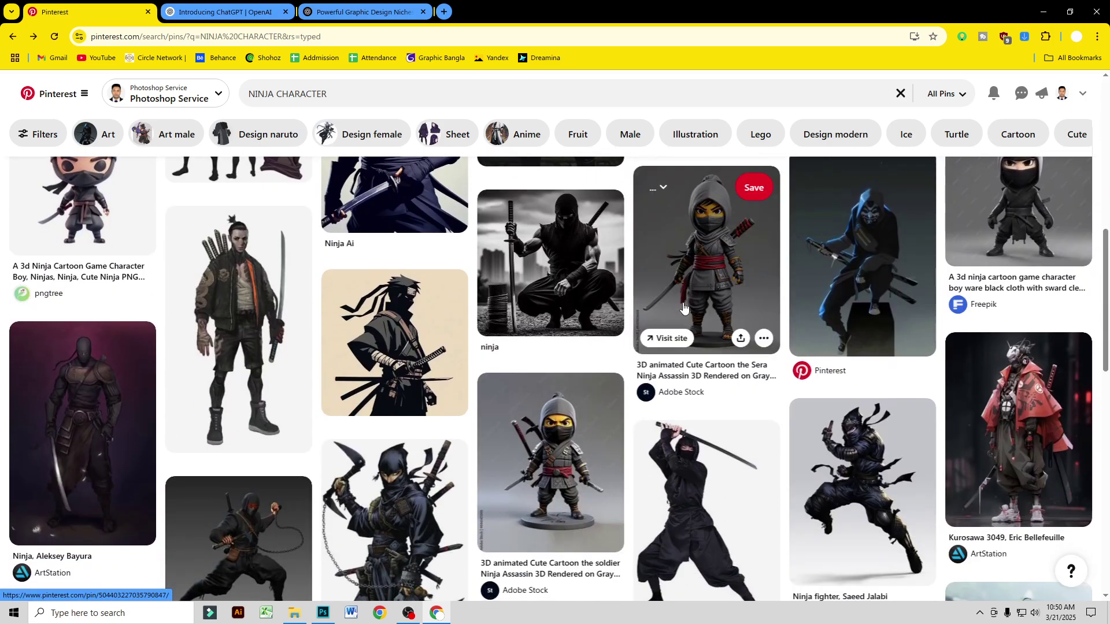
{"action": "scroll", "coordinate": [683, 307], "scroll_direction": "down", "scroll_amount": 10}
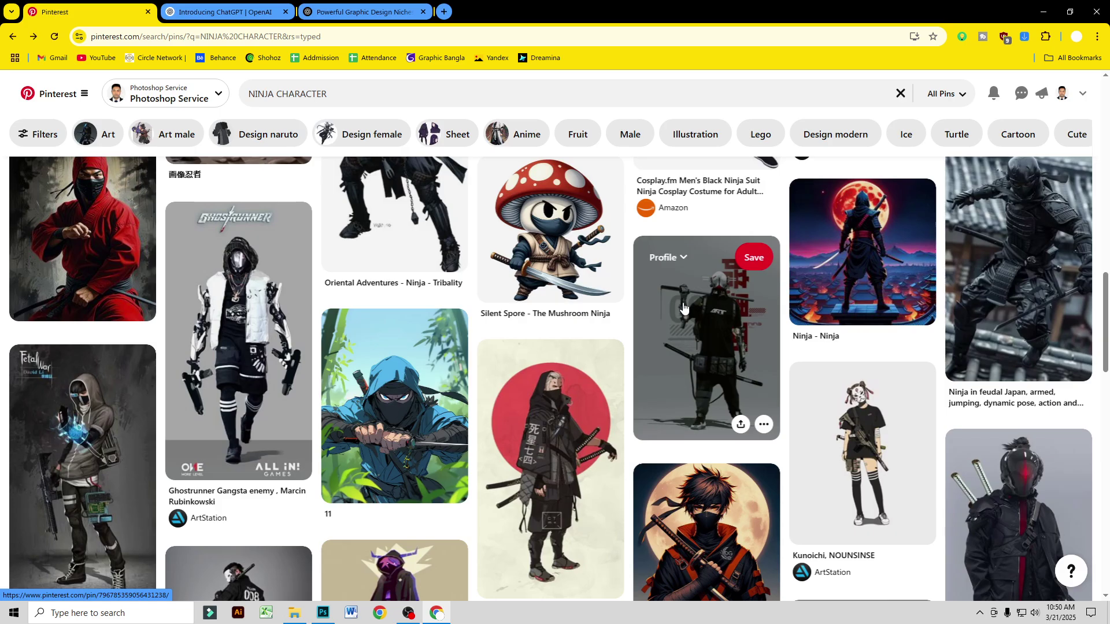
{"action": "scroll", "coordinate": [683, 307], "scroll_direction": "down", "scroll_amount": 2}
{"action": "scroll", "coordinate": [688, 311], "scroll_direction": "down", "scroll_amount": 17}
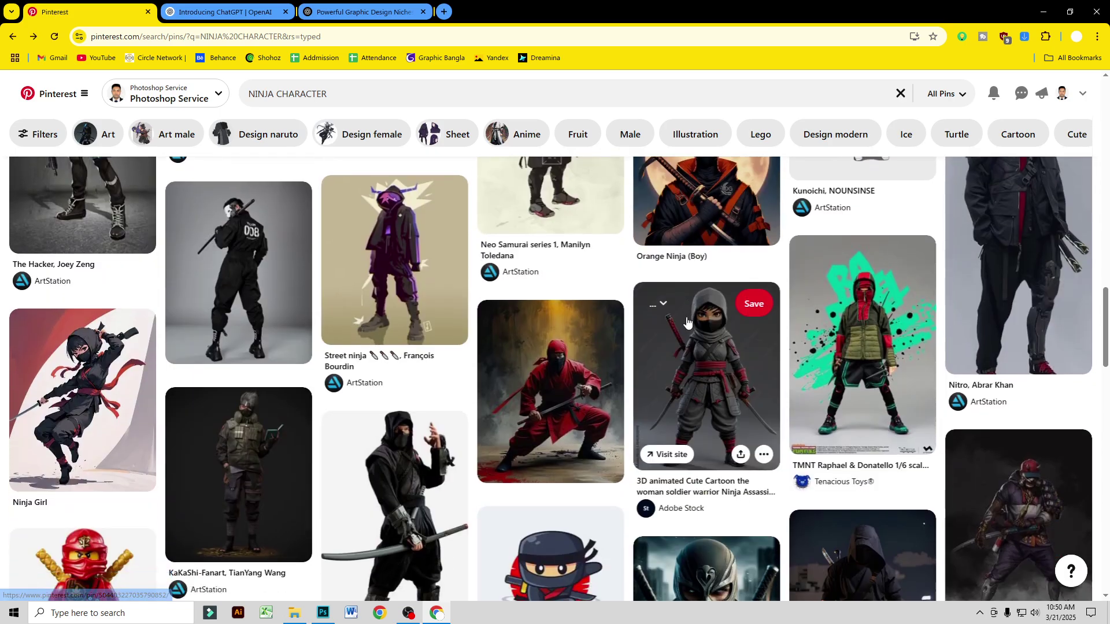
{"action": "scroll", "coordinate": [687, 328], "scroll_direction": "down", "scroll_amount": 4}
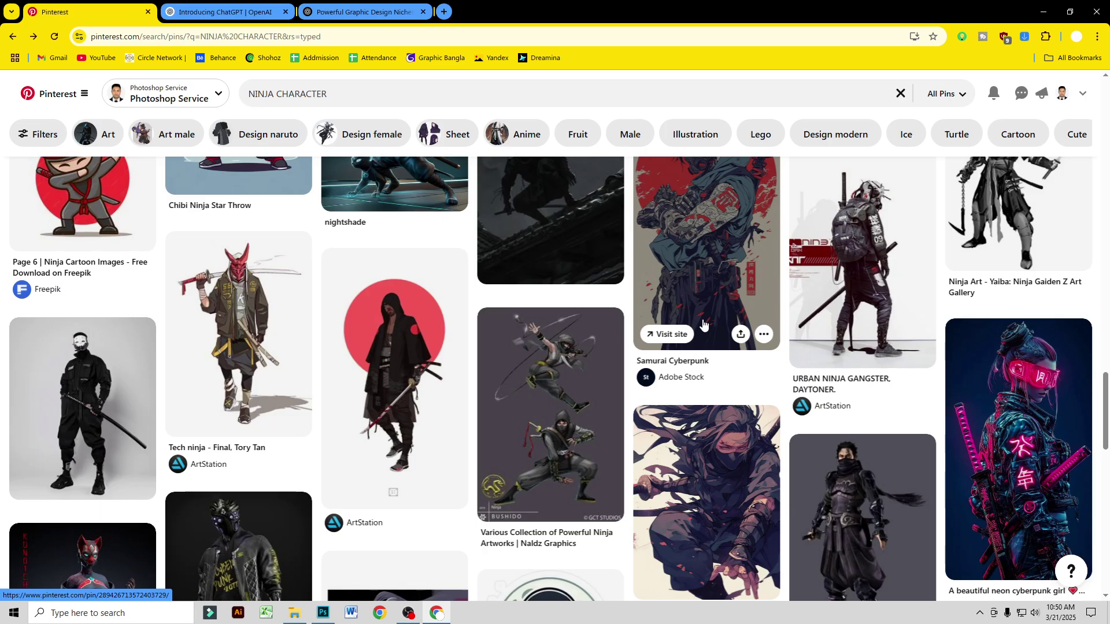
{"action": "scroll", "coordinate": [624, 334], "scroll_direction": "down", "scroll_amount": 4}
{"action": "scroll", "coordinate": [625, 334], "scroll_direction": "down", "scroll_amount": 6}
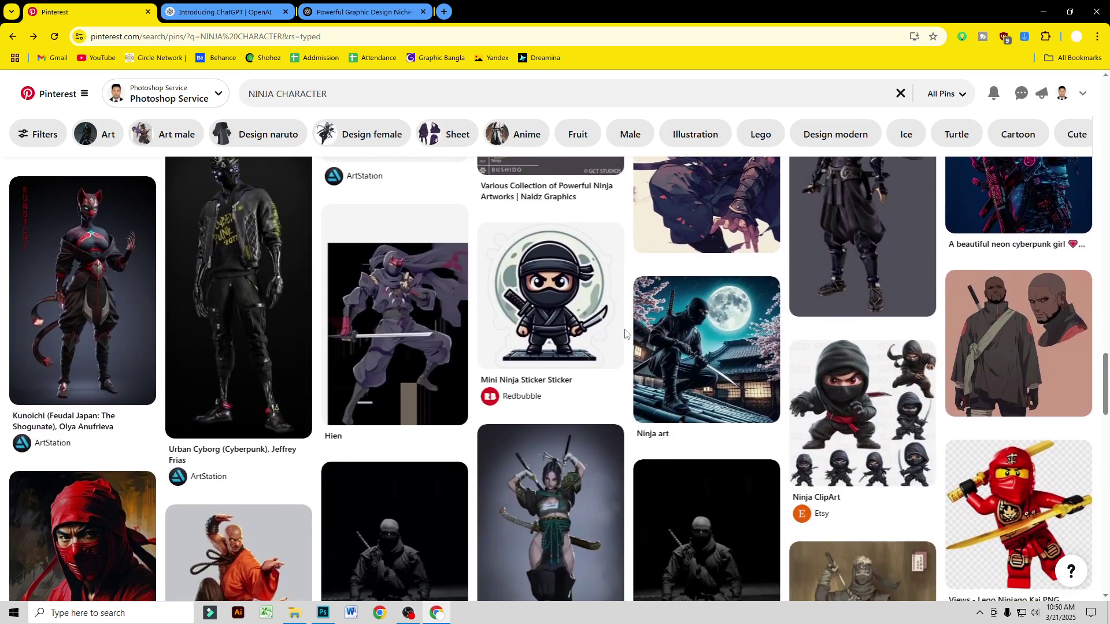
{"action": "scroll", "coordinate": [626, 333], "scroll_direction": "down", "scroll_amount": 4}
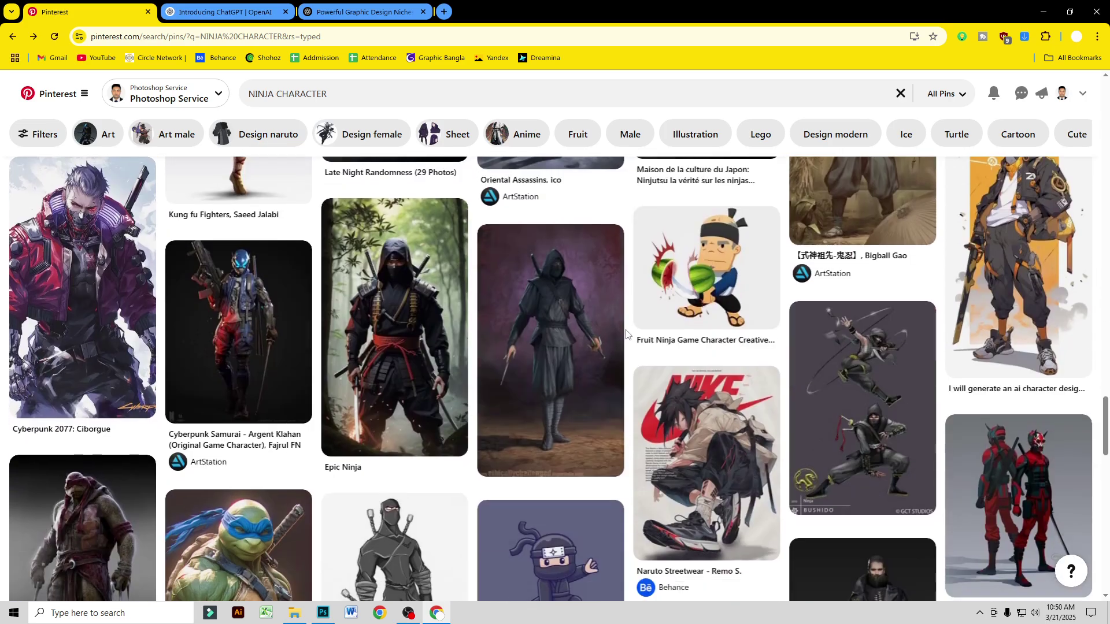
{"action": "scroll", "coordinate": [626, 333], "scroll_direction": "down", "scroll_amount": 5}
{"action": "scroll", "coordinate": [626, 334], "scroll_direction": "down", "scroll_amount": 4}
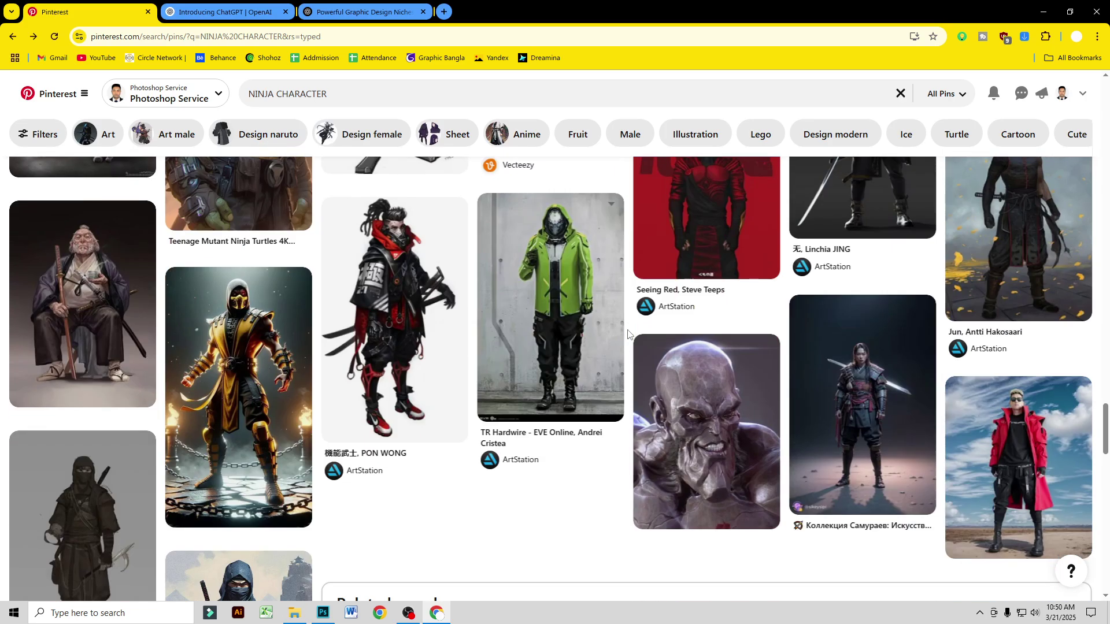
{"action": "scroll", "coordinate": [628, 334], "scroll_direction": "down", "scroll_amount": 4}
{"action": "scroll", "coordinate": [630, 334], "scroll_direction": "down", "scroll_amount": 5}
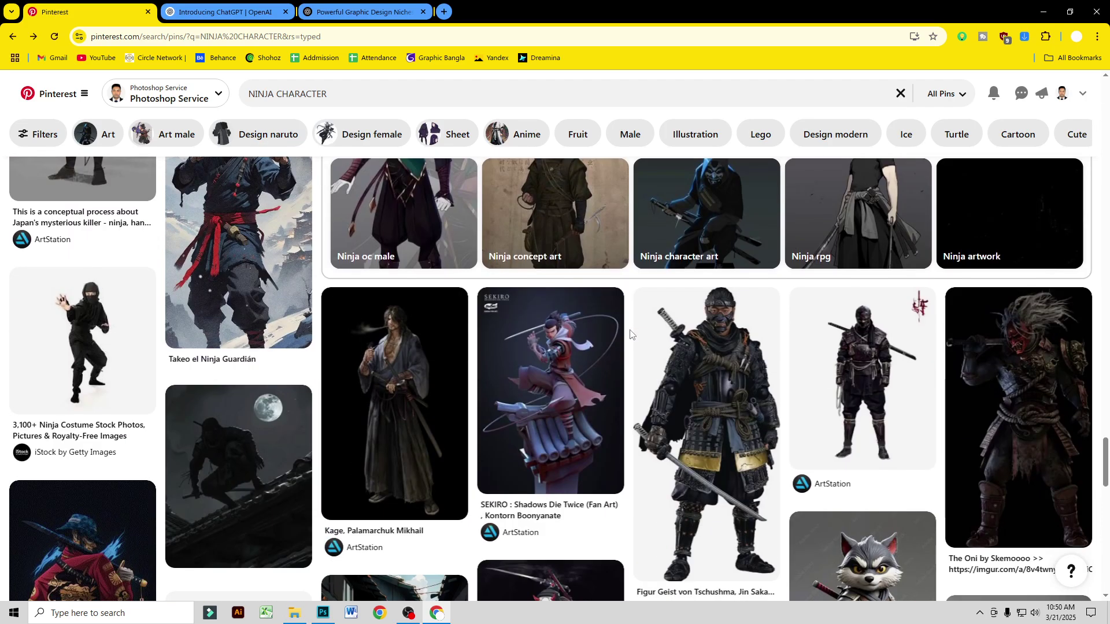
{"action": "scroll", "coordinate": [629, 334], "scroll_direction": "down", "scroll_amount": 4}
{"action": "scroll", "coordinate": [632, 333], "scroll_direction": "down", "scroll_amount": 4}
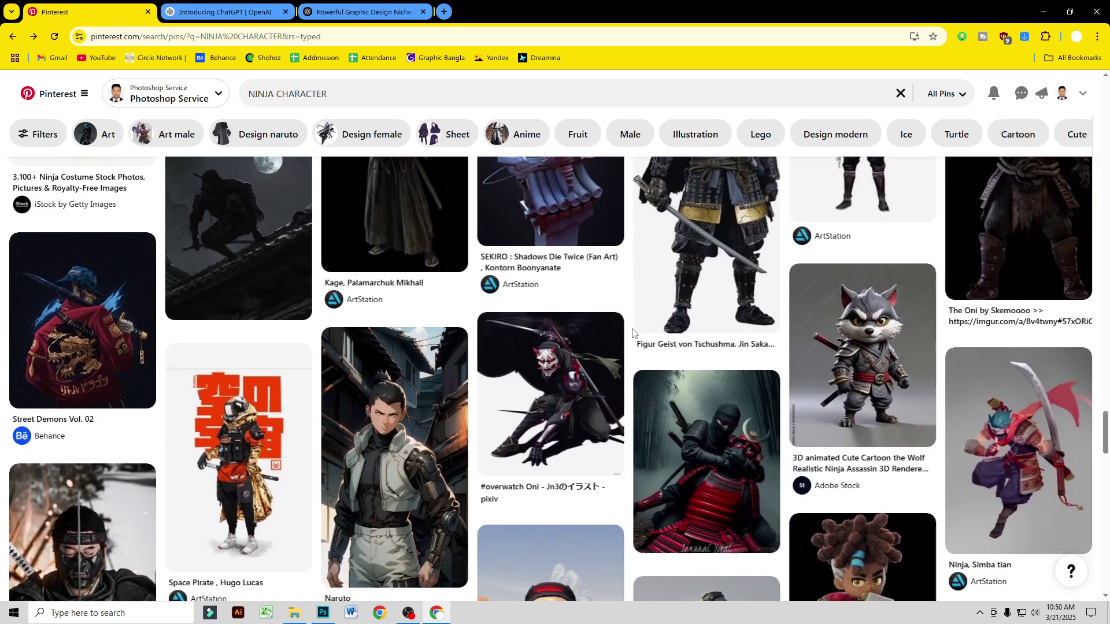
{"action": "scroll", "coordinate": [632, 333], "scroll_direction": "down", "scroll_amount": 4}
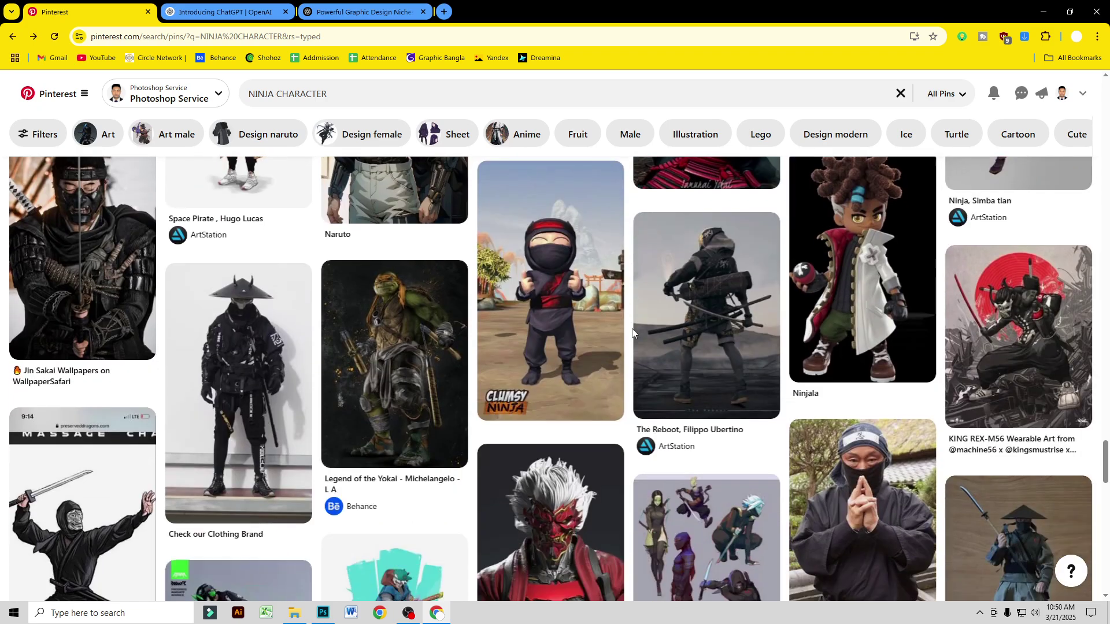
Step: Look further through the NINJA CHARACTER results and their related searches for a full-body figure for slide 05
{"action": "scroll", "coordinate": [653, 347], "scroll_direction": "down", "scroll_amount": 5}
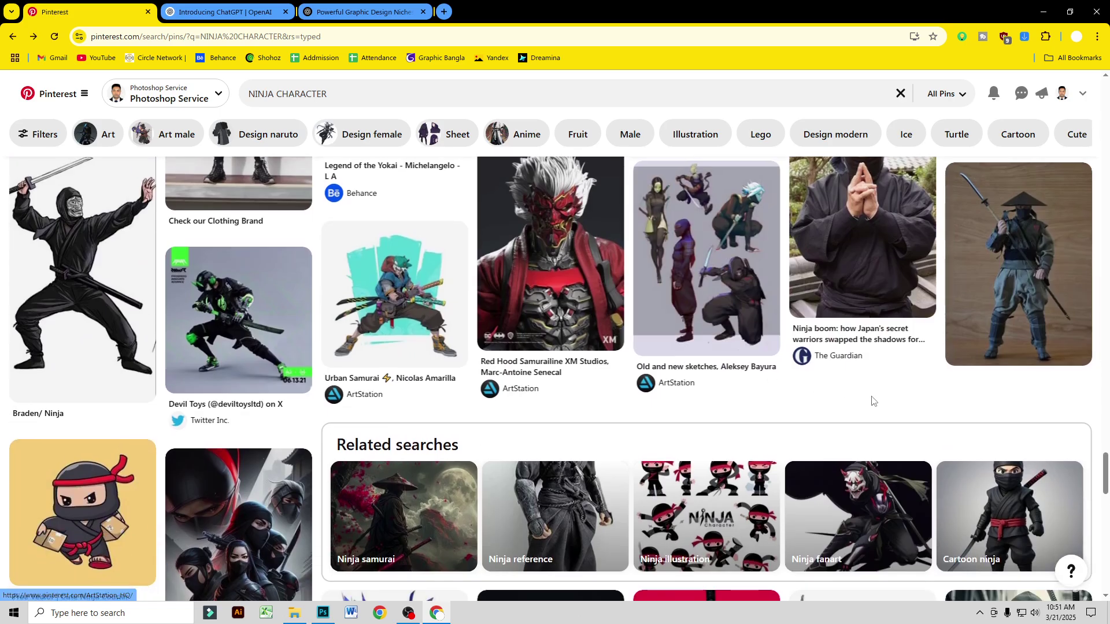
{"action": "scroll", "coordinate": [673, 354], "scroll_direction": "down", "scroll_amount": 4}
{"action": "scroll", "coordinate": [1041, 443], "scroll_direction": "down", "scroll_amount": 7}
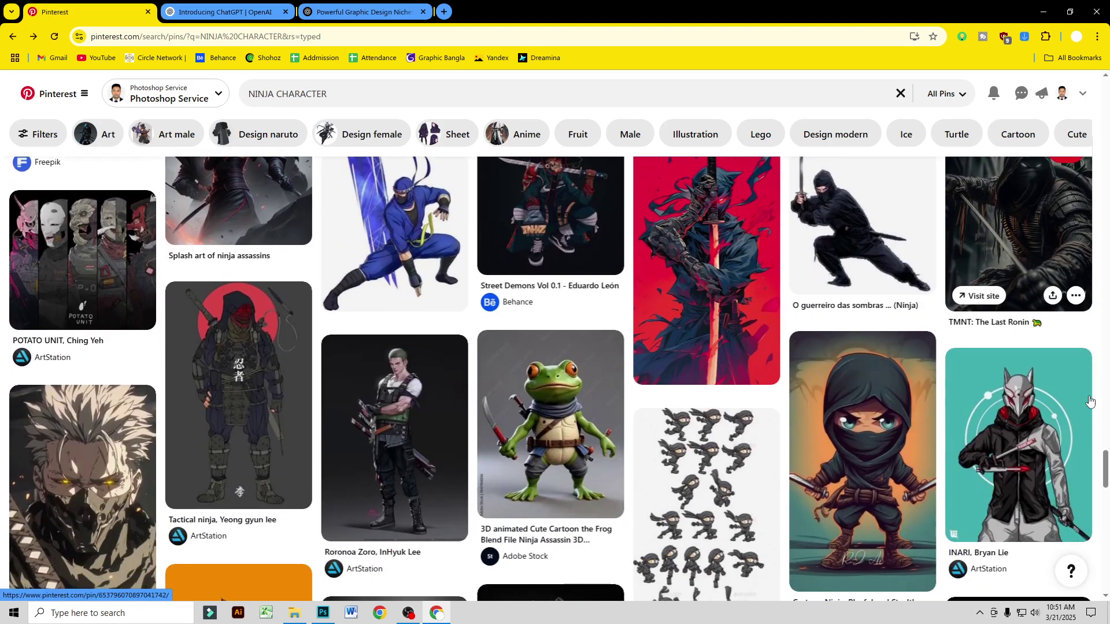
{"action": "scroll", "coordinate": [1089, 401], "scroll_direction": "down", "scroll_amount": 6}
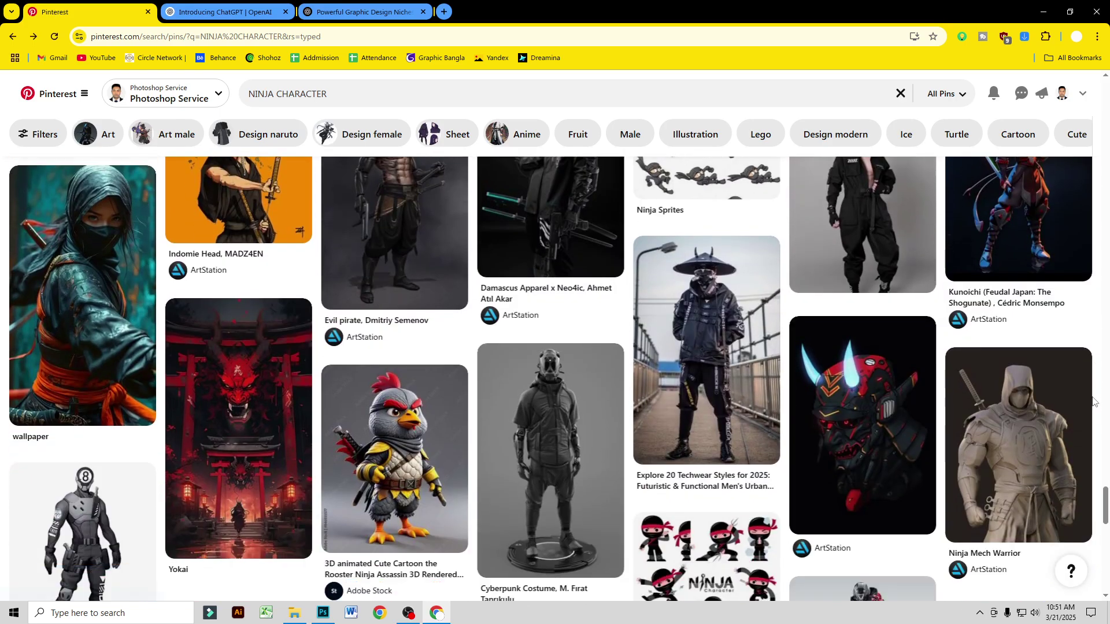
{"action": "scroll", "coordinate": [1095, 401], "scroll_direction": "down", "scroll_amount": 4}
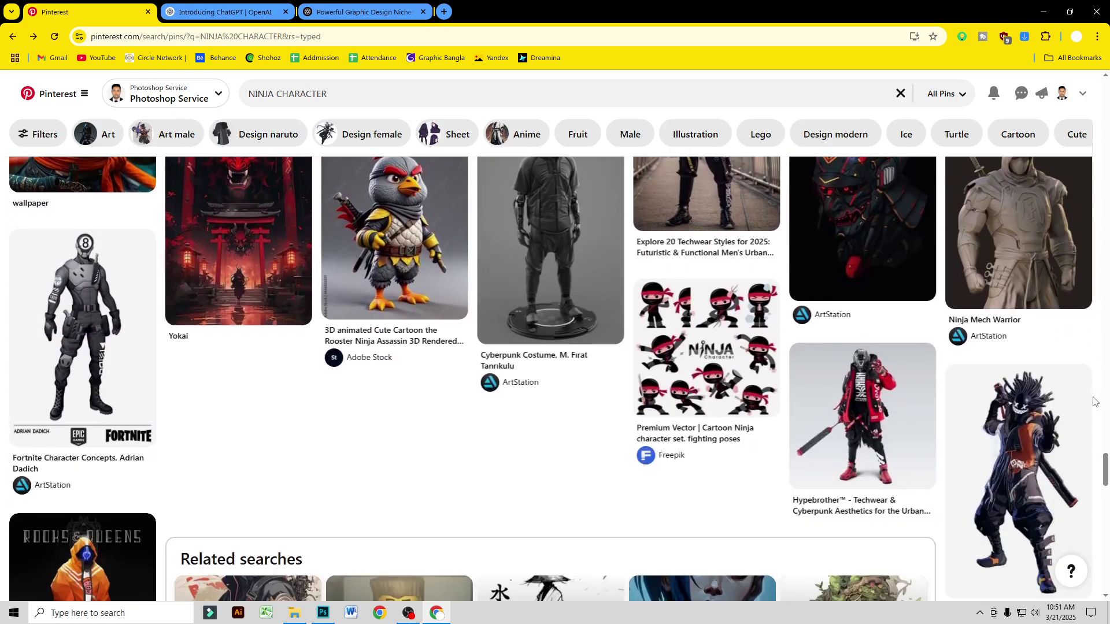
{"action": "scroll", "coordinate": [895, 398], "scroll_direction": "up", "scroll_amount": 5}
Step: Open the techwear pin of the figure in the horned straw hat and examine the related pins below it
{"action": "left_click", "coordinate": [726, 366]}
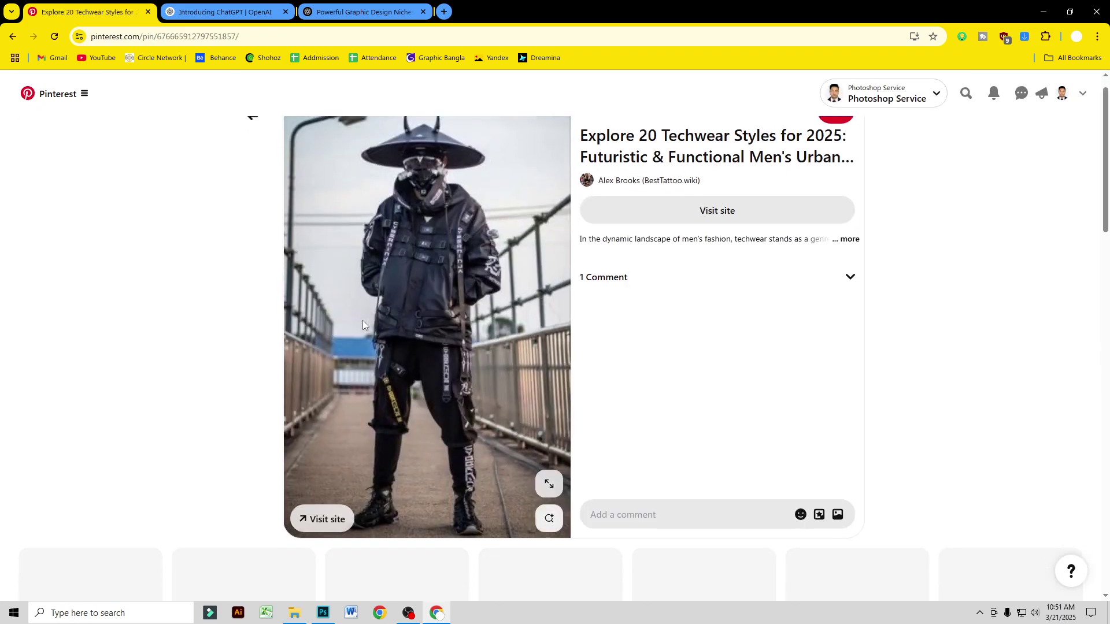
{"action": "scroll", "coordinate": [362, 323], "scroll_direction": "down", "scroll_amount": 8}
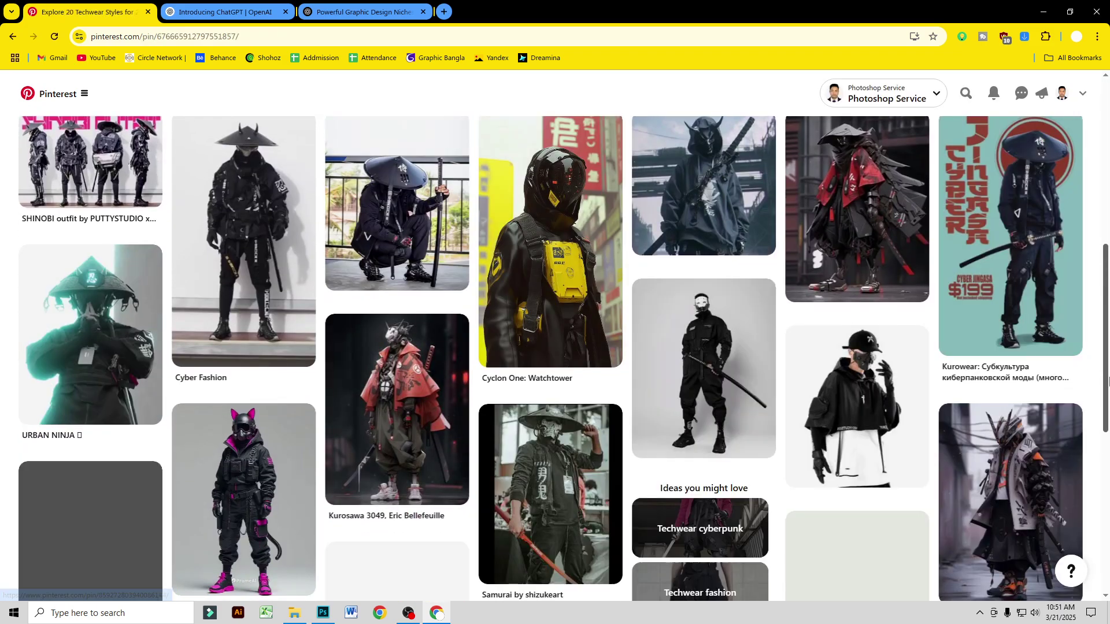
{"action": "scroll", "coordinate": [838, 358], "scroll_direction": "down", "scroll_amount": 3}
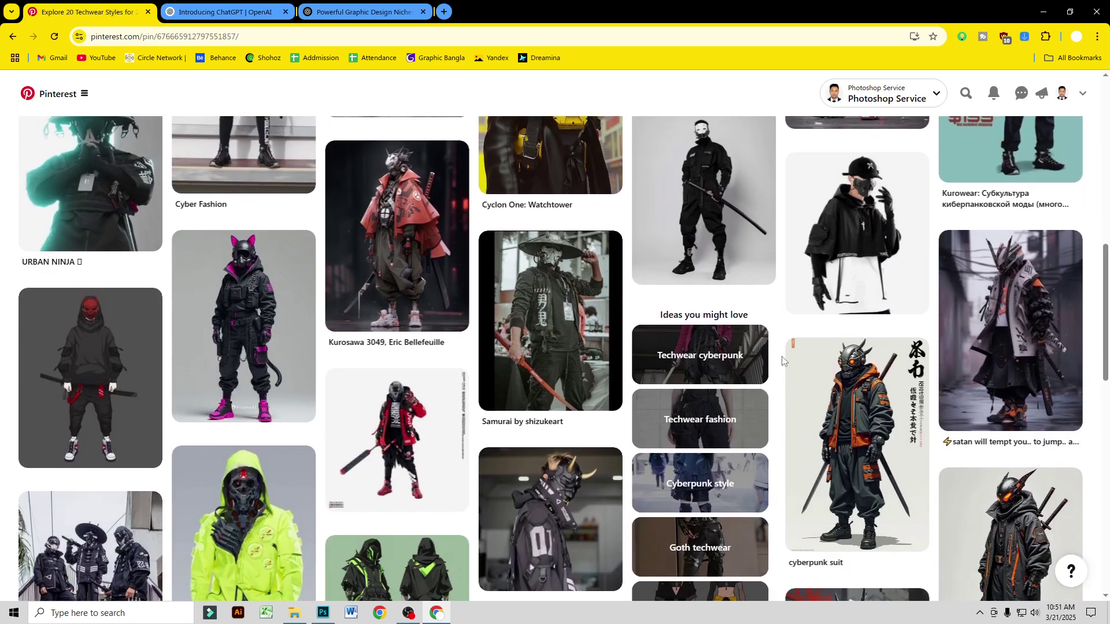
{"action": "scroll", "coordinate": [782, 360], "scroll_direction": "down", "scroll_amount": 7}
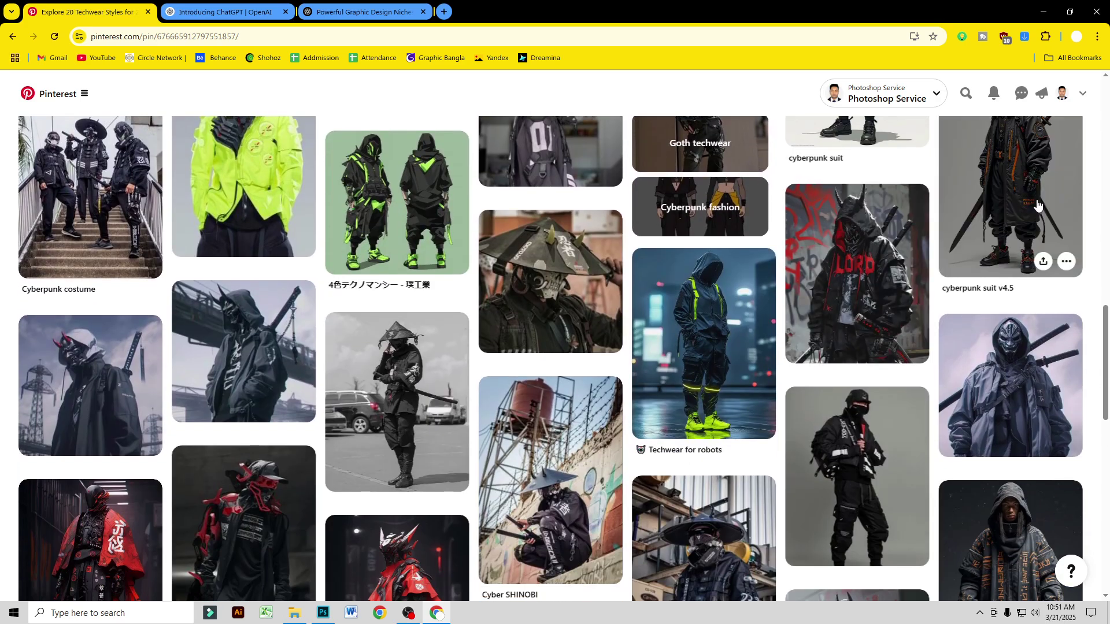
Step: Open the "cyberpunk suit v4.5" pin and save its image as a JPEG in the Downloads folder
{"action": "left_click", "coordinate": [1037, 205]}
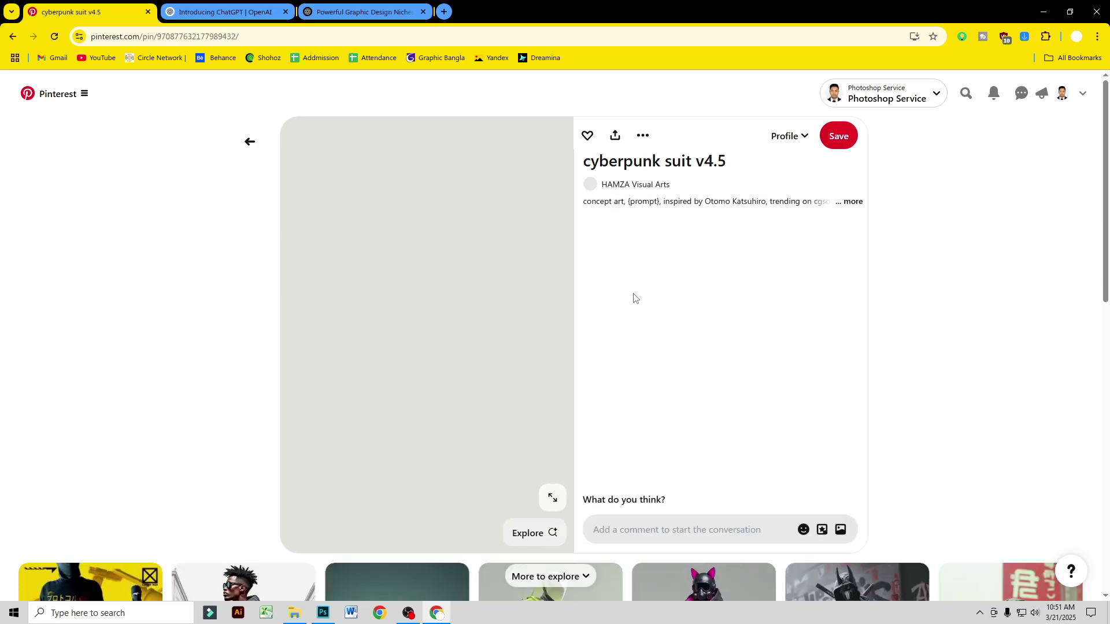
{"action": "scroll", "coordinate": [634, 298], "scroll_direction": "down", "scroll_amount": 5}
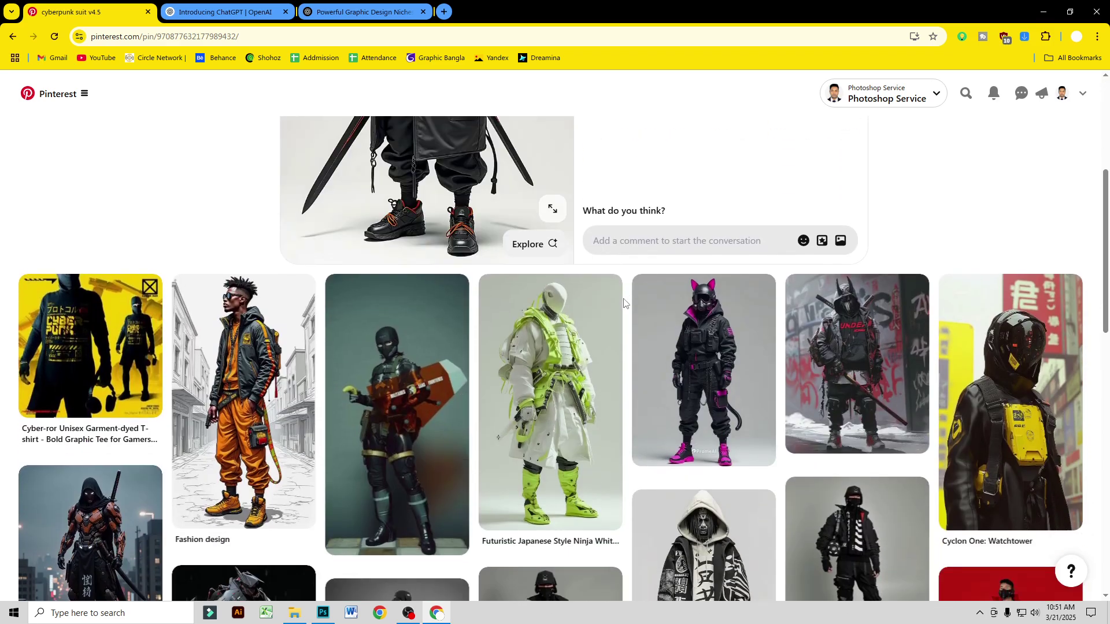
{"action": "scroll", "coordinate": [624, 302], "scroll_direction": "down", "scroll_amount": 5}
{"action": "scroll", "coordinate": [578, 335], "scroll_direction": "up", "scroll_amount": 6}
{"action": "scroll", "coordinate": [549, 347], "scroll_direction": "down", "scroll_amount": 1}
{"action": "scroll", "coordinate": [499, 354], "scroll_direction": "up", "scroll_amount": 4}
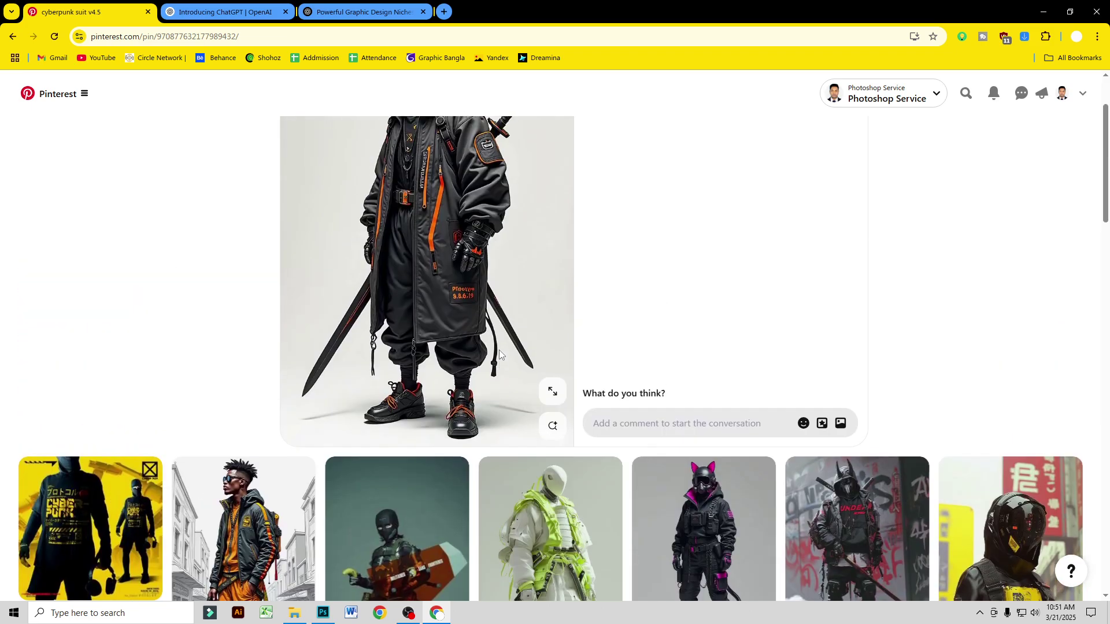
{"action": "scroll", "coordinate": [499, 350], "scroll_direction": "up", "scroll_amount": 2}
{"action": "right_click", "coordinate": [456, 188]}
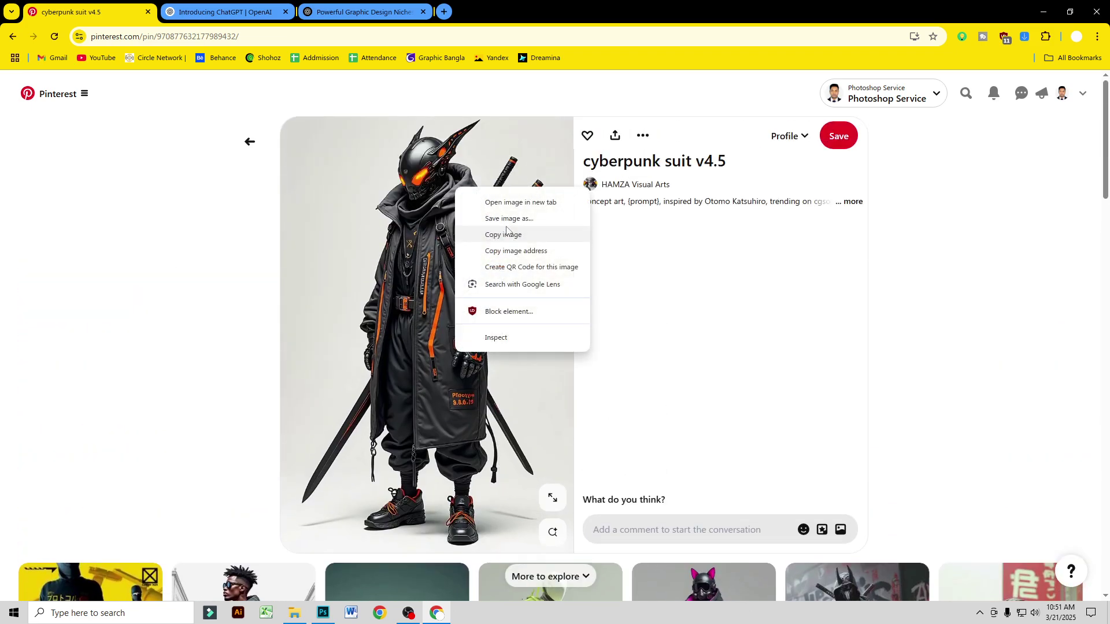
{"action": "left_click", "coordinate": [509, 219]}
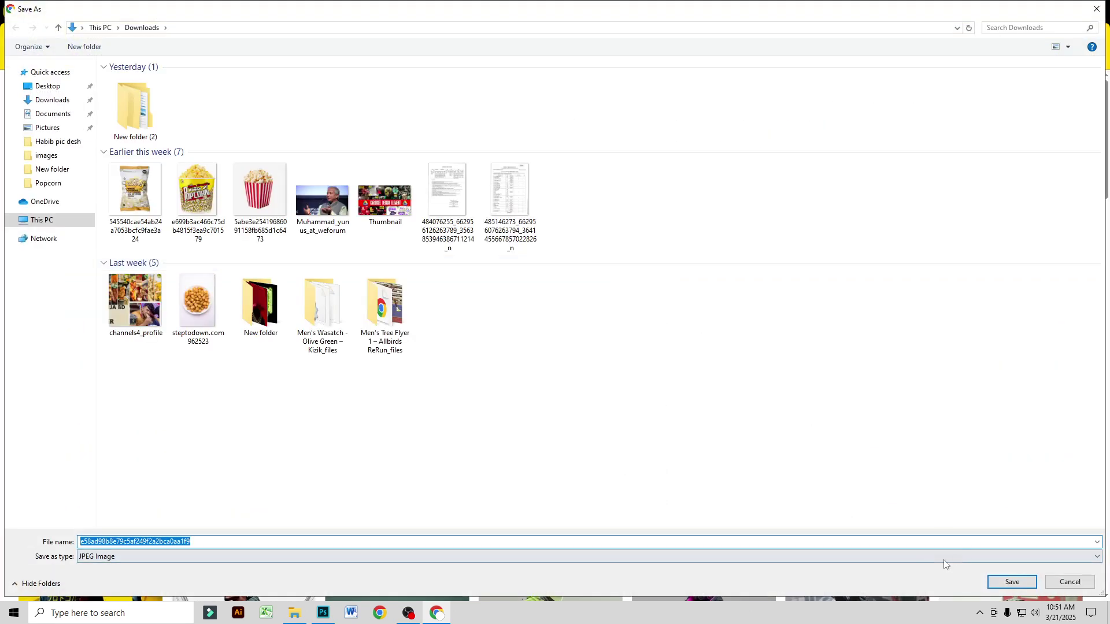
{"action": "left_click", "coordinate": [1012, 582]}
Step: Search Google for "adobe background remover" in a new tab and open Adobe's Remove Background page
{"action": "key", "text": "ctrl+t"}
{"action": "left_click", "coordinate": [570, 231]}
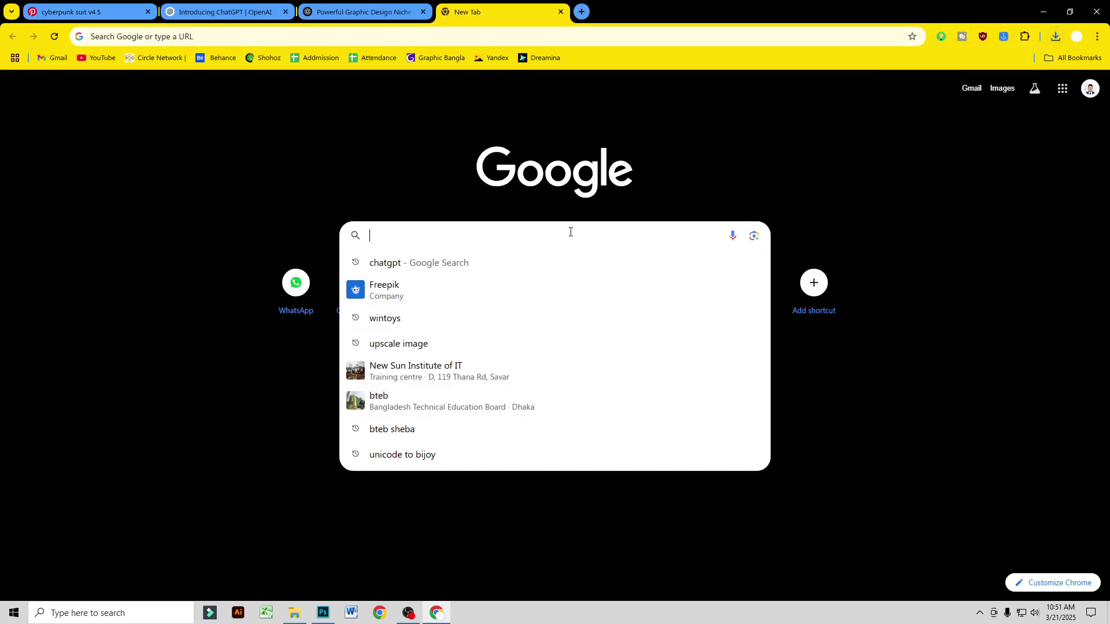
{"action": "type", "text": "ADO"}
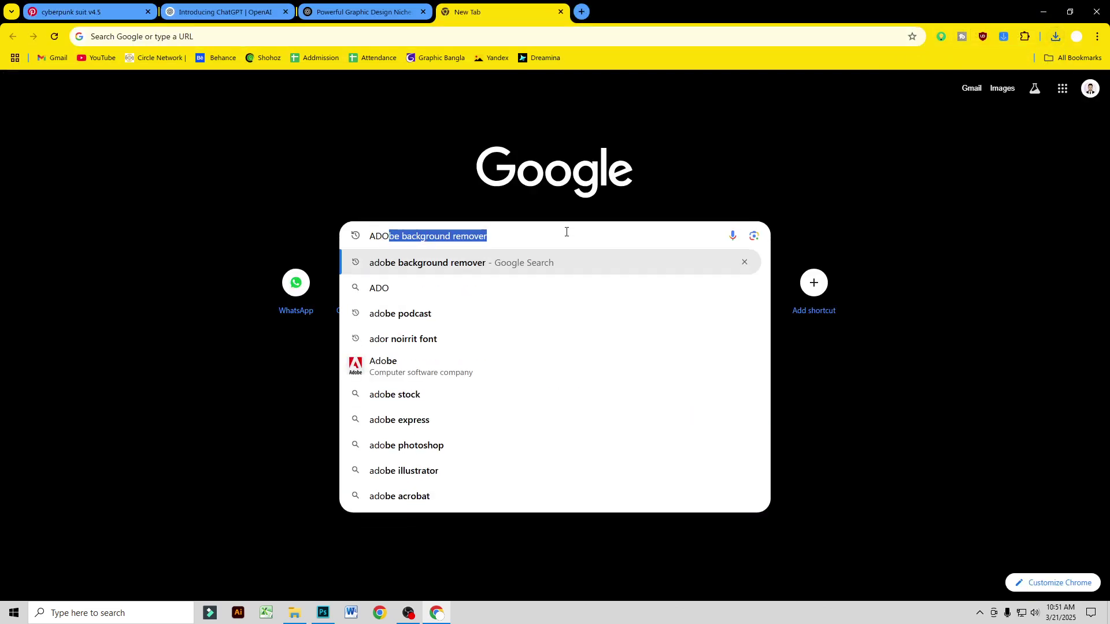
{"action": "left_click", "coordinate": [455, 263]}
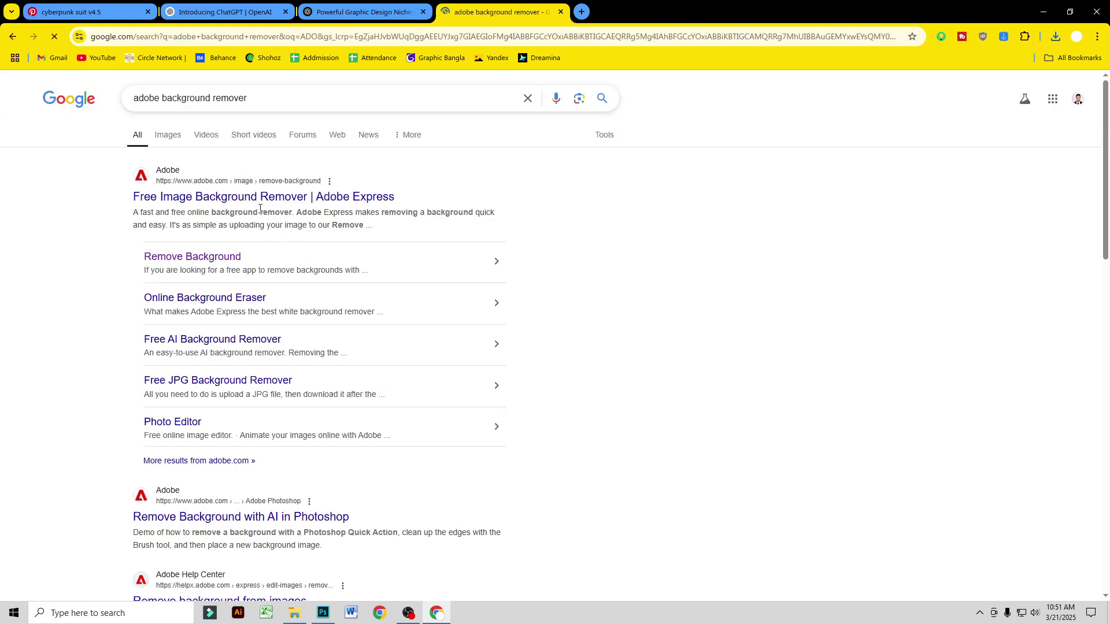
{"action": "left_click", "coordinate": [222, 259]}
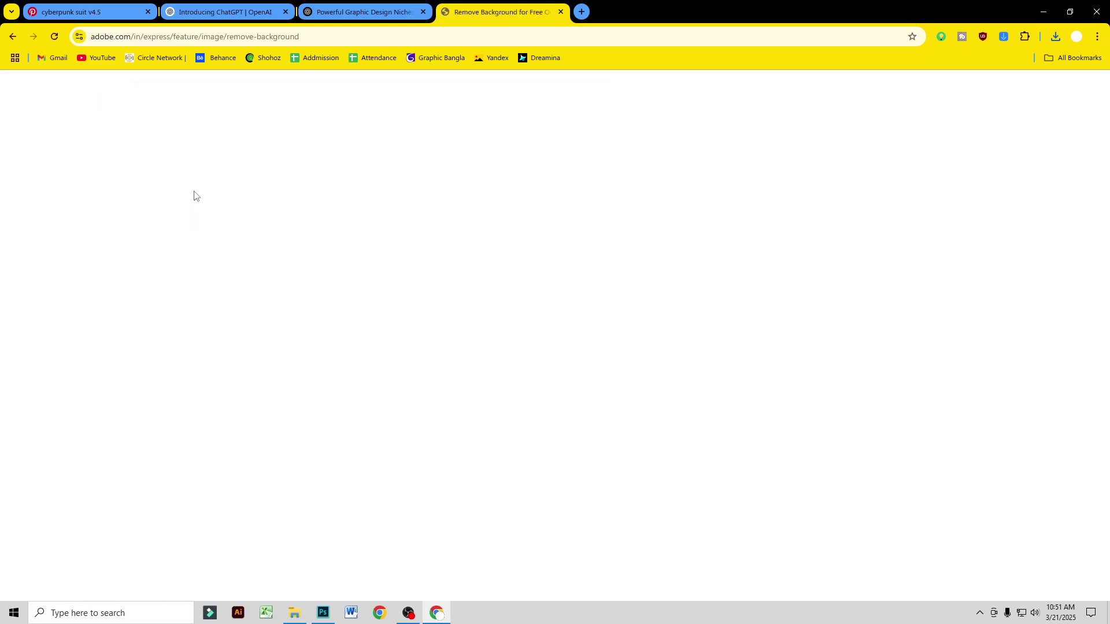
Step: Upload the saved cyberpunk ninja image to the Adobe background remover and download the cutout as a PNG
{"action": "left_click", "coordinate": [700, 361]}
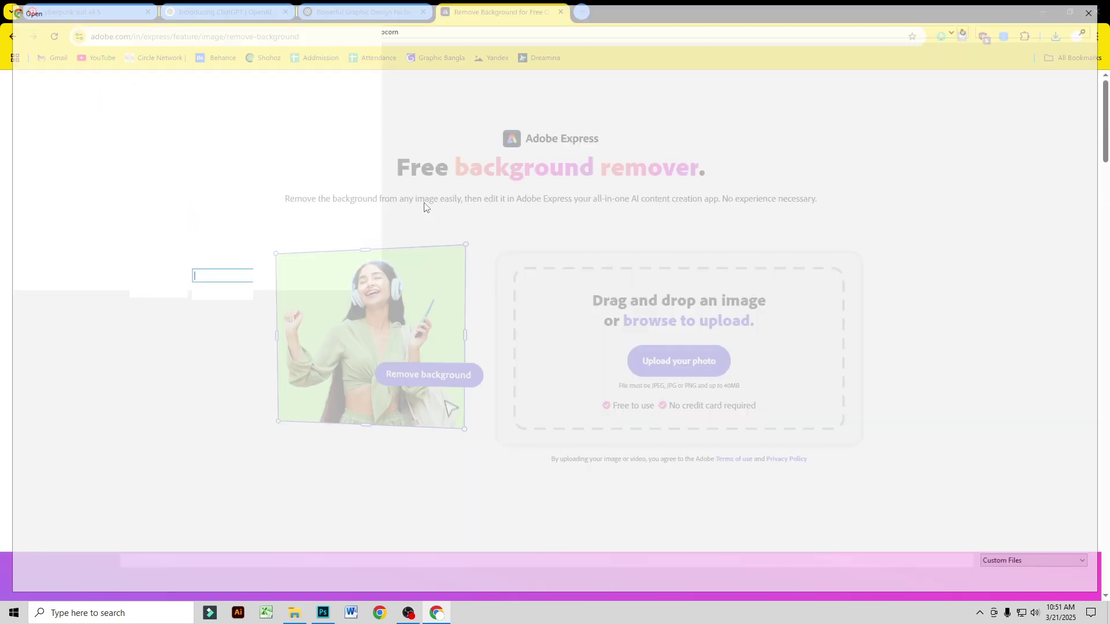
{"action": "left_click", "coordinate": [64, 103]}
{"action": "double_click", "coordinate": [137, 111]}
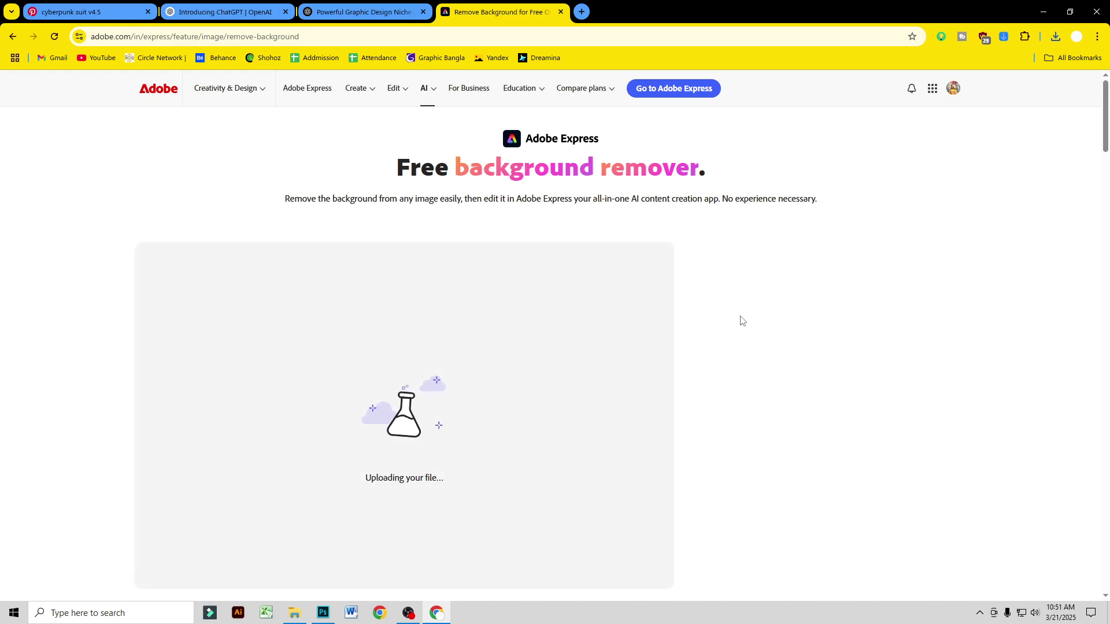
{"action": "scroll", "coordinate": [741, 333], "scroll_direction": "down", "scroll_amount": 3}
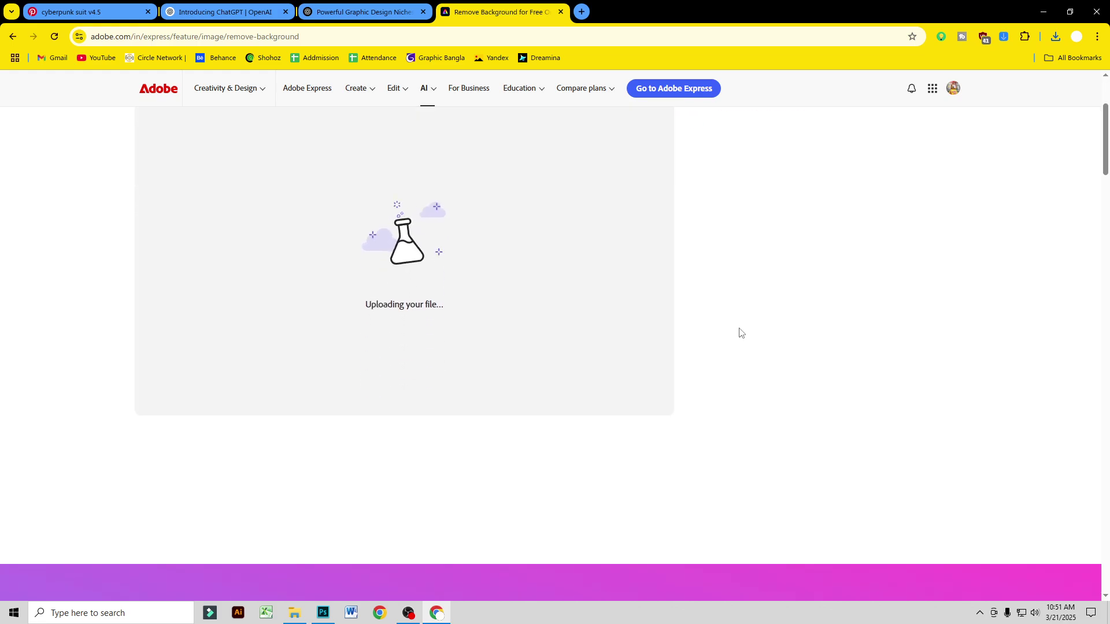
{"action": "scroll", "coordinate": [742, 334], "scroll_direction": "up", "scroll_amount": 2}
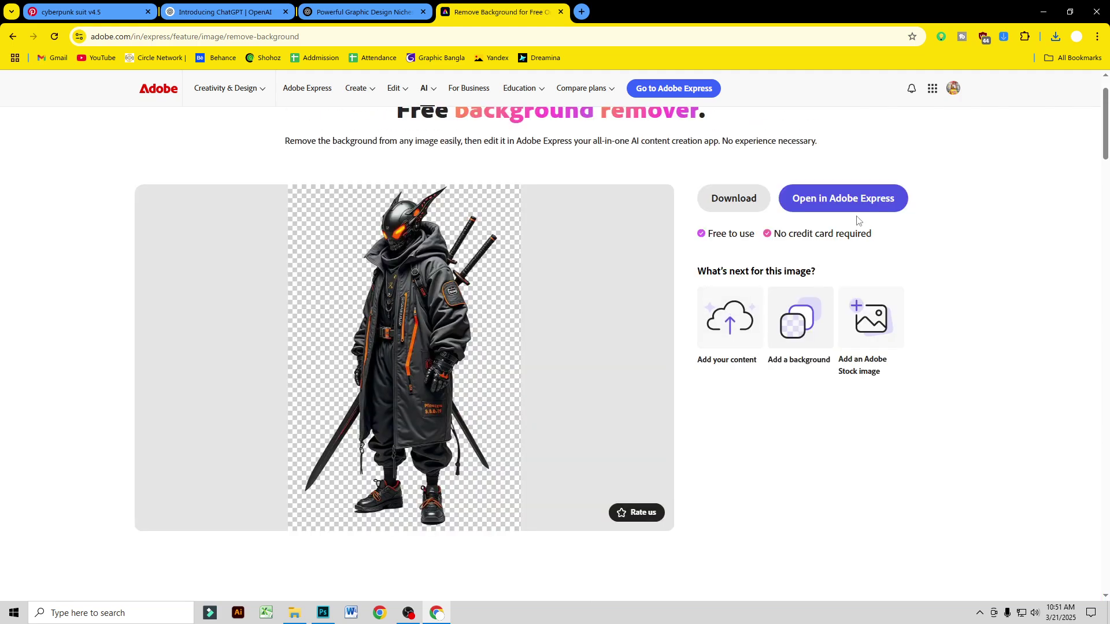
{"action": "left_click", "coordinate": [856, 207]}
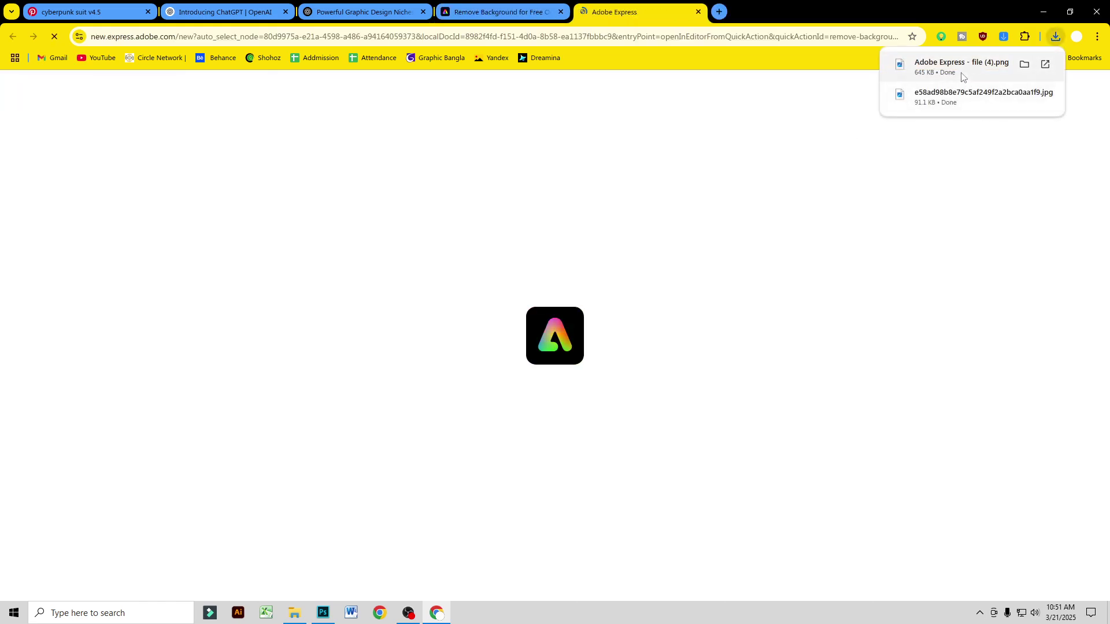
Step: Switch to Photoshop, place the ninja cutout on slide 05, and scale and position it beside the torii gate
{"action": "left_click_drag", "start_coordinate": [470, 391], "coordinate": [498, 306]}
{"action": "left_click_drag", "start_coordinate": [378, 277], "coordinate": [477, 280]}
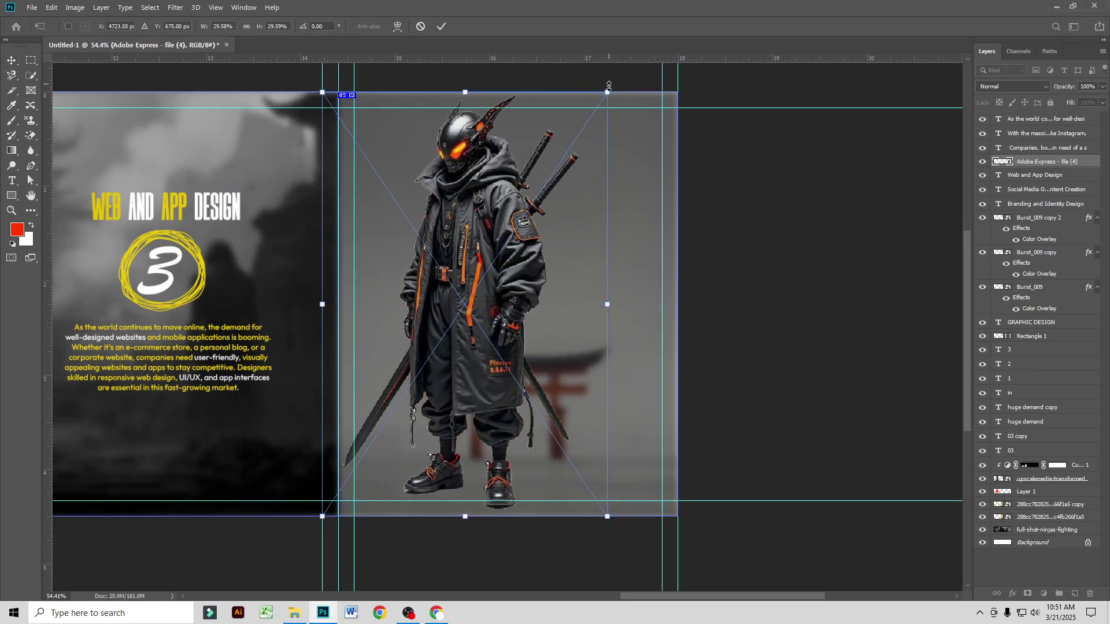
{"action": "left_click_drag", "start_coordinate": [606, 92], "coordinate": [559, 168]}
{"action": "left_click_drag", "start_coordinate": [500, 262], "coordinate": [700, 282]}
{"action": "left_click_drag", "start_coordinate": [765, 156], "coordinate": [790, 118]}
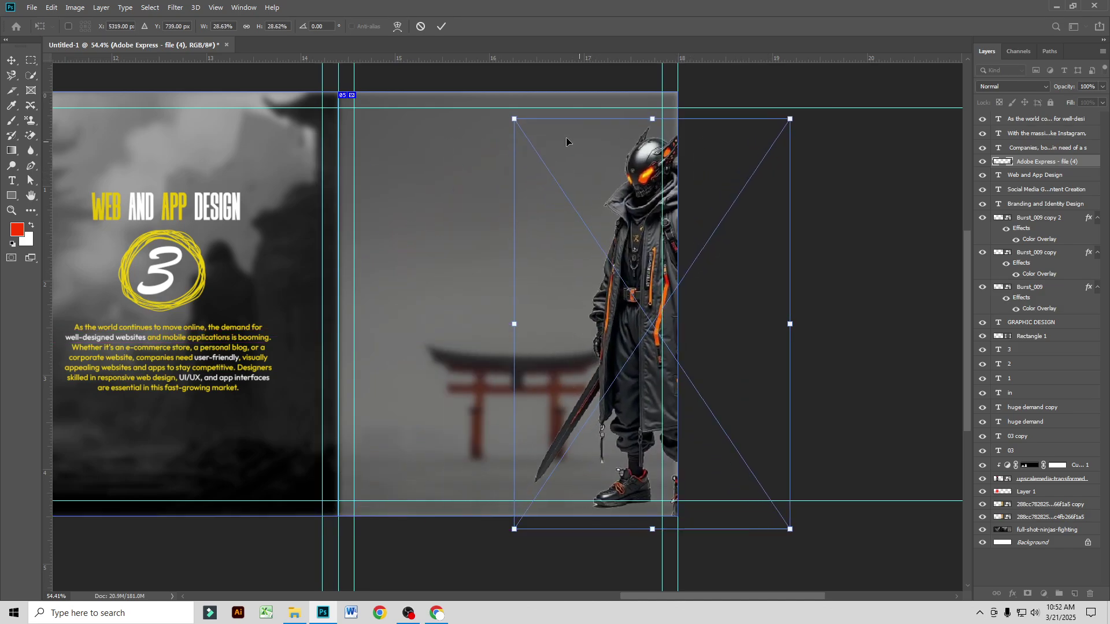
{"action": "left_click_drag", "start_coordinate": [513, 119], "coordinate": [491, 86]}
{"action": "left_click_drag", "start_coordinate": [617, 242], "coordinate": [523, 242]}
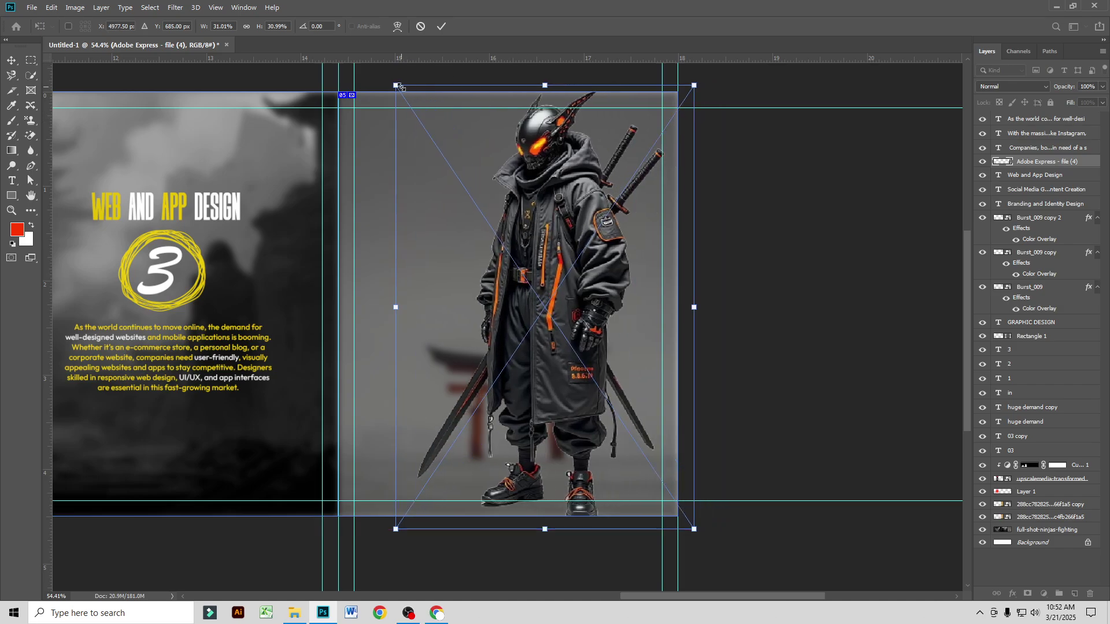
{"action": "left_click_drag", "start_coordinate": [401, 86], "coordinate": [442, 150]}
{"action": "left_click_drag", "start_coordinate": [578, 249], "coordinate": [587, 256]}
{"action": "key", "text": "Return"}
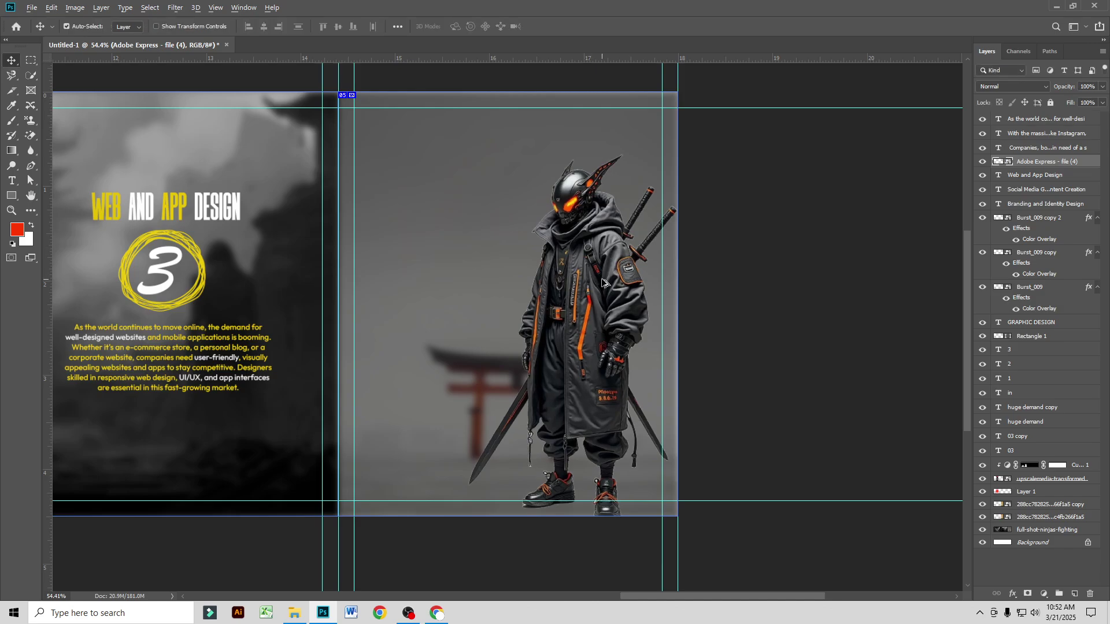
Step: Try the ninja cutout enlarged to about 31.7% and cropped by slide 05's outer edge, and delete it
{"action": "scroll", "coordinate": [603, 283], "scroll_direction": "down", "scroll_amount": 5}
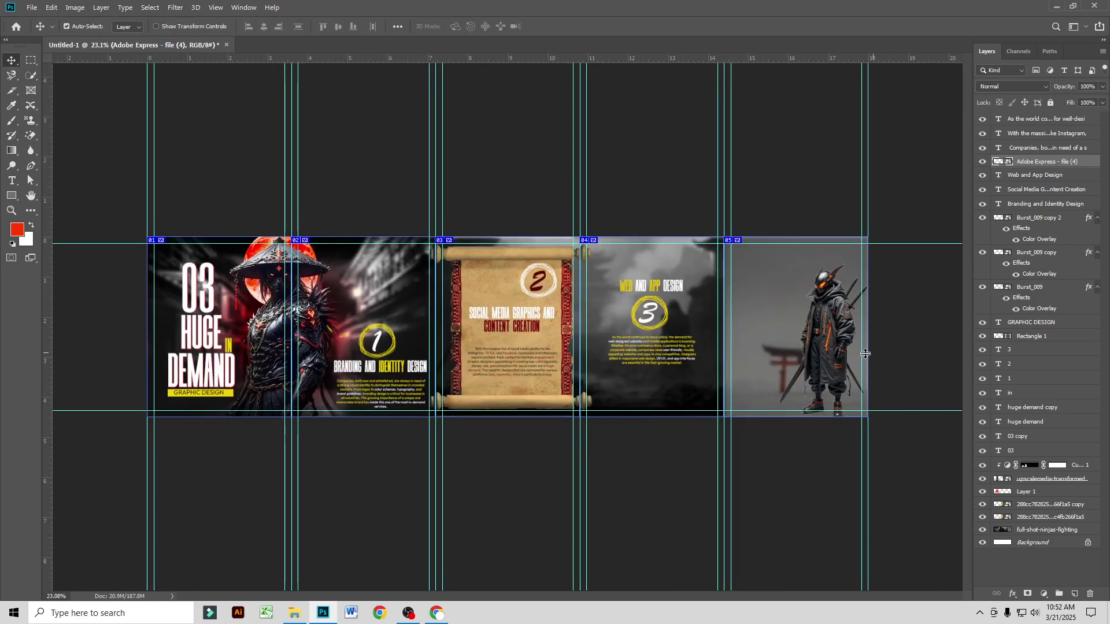
{"action": "scroll", "coordinate": [864, 353], "scroll_direction": "up", "scroll_amount": 5}
{"action": "left_click_drag", "start_coordinate": [834, 353], "coordinate": [523, 303]}
{"action": "key", "text": "ctrl+t"}
{"action": "left_click_drag", "start_coordinate": [689, 308], "coordinate": [756, 303]}
{"action": "left_click_drag", "start_coordinate": [607, 277], "coordinate": [646, 268]}
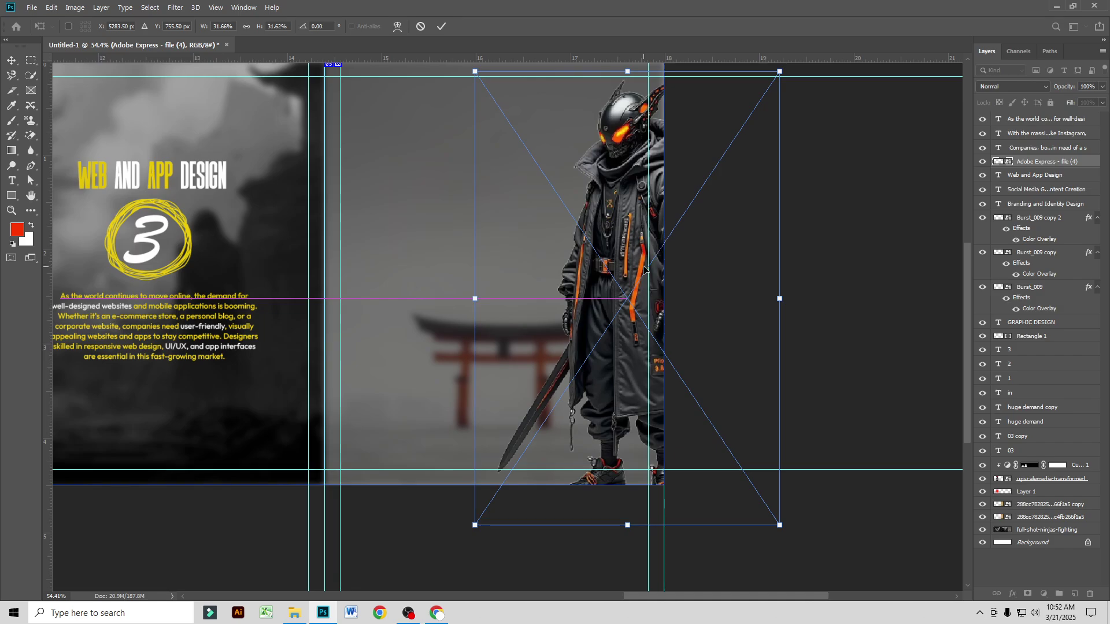
{"action": "key", "text": "Return"}
{"action": "scroll", "coordinate": [643, 270], "scroll_direction": "down", "scroll_amount": 4}
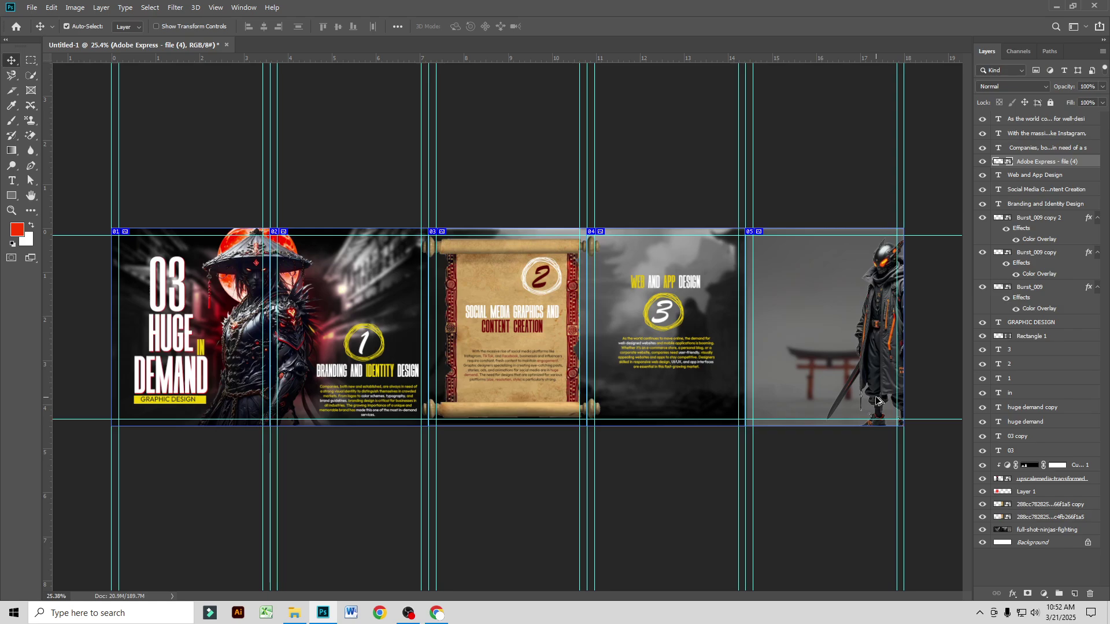
{"action": "key", "text": "Delete"}
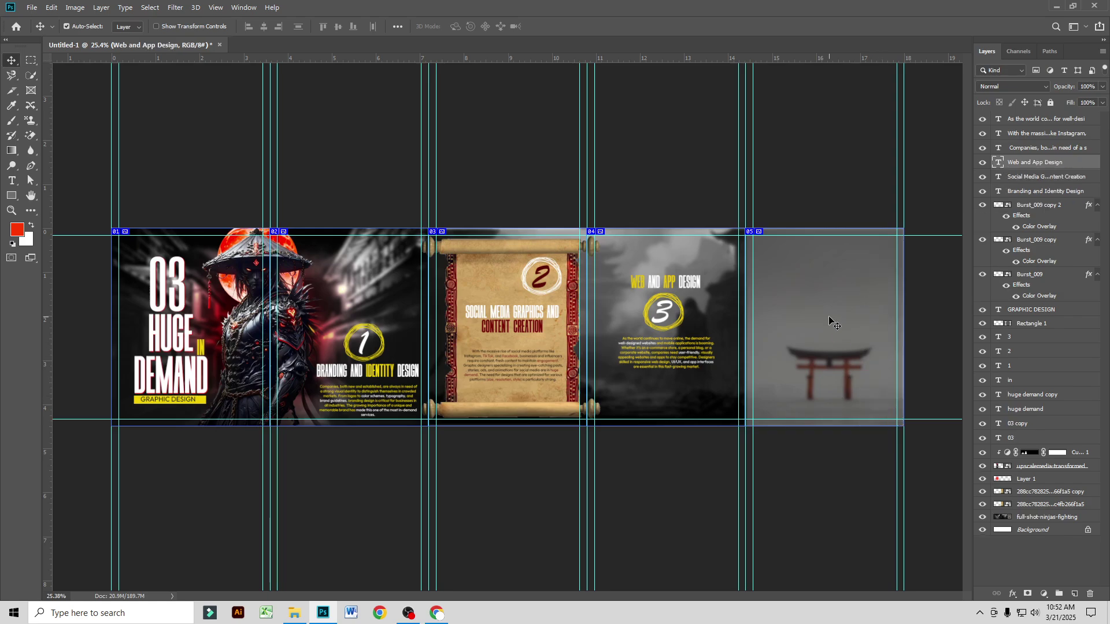
Step: Duplicate slide 04's yellow scribbled circle three times and arrange the copies in an evenly spaced row above the torii gate on slide 05
{"action": "scroll", "coordinate": [835, 315], "scroll_direction": "up", "scroll_amount": 5}
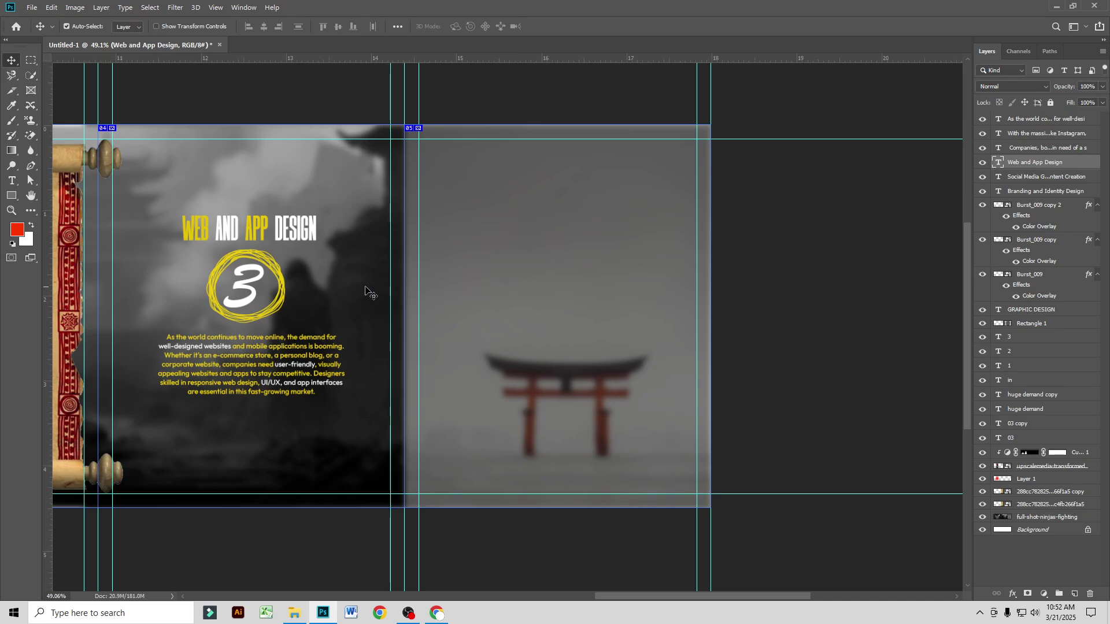
{"action": "left_click_drag", "start_coordinate": [288, 292], "coordinate": [422, 268]}
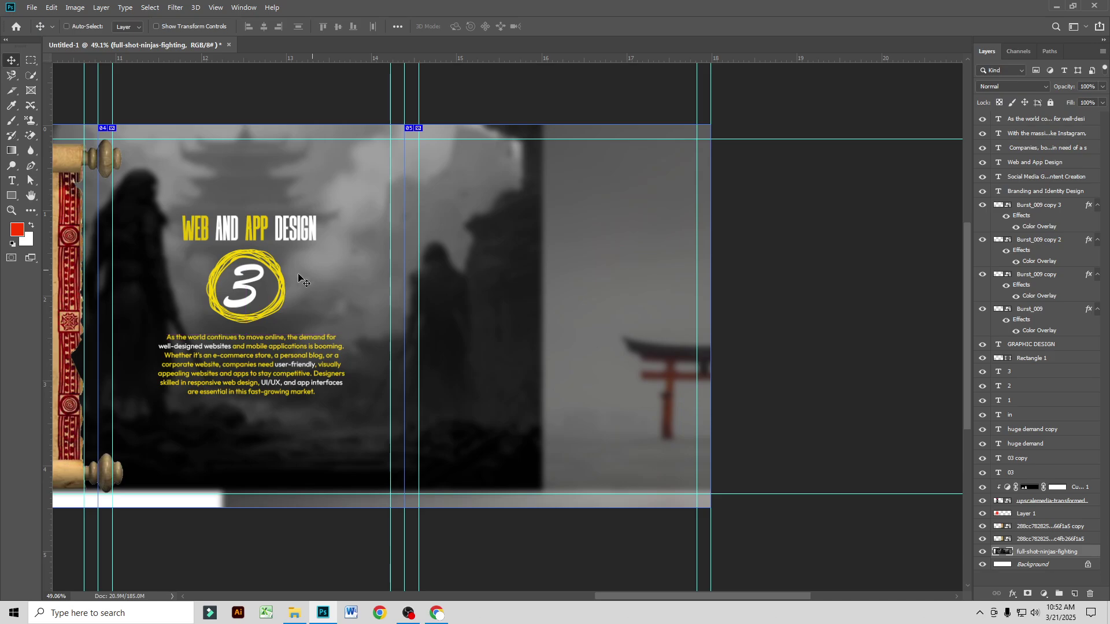
{"action": "key", "text": "ctrl+z"}
{"action": "left_click", "coordinate": [283, 282]}
{"action": "left_click_drag", "start_coordinate": [283, 283], "coordinate": [689, 233]}
{"action": "left_click_drag", "start_coordinate": [535, 236], "coordinate": [526, 240]}
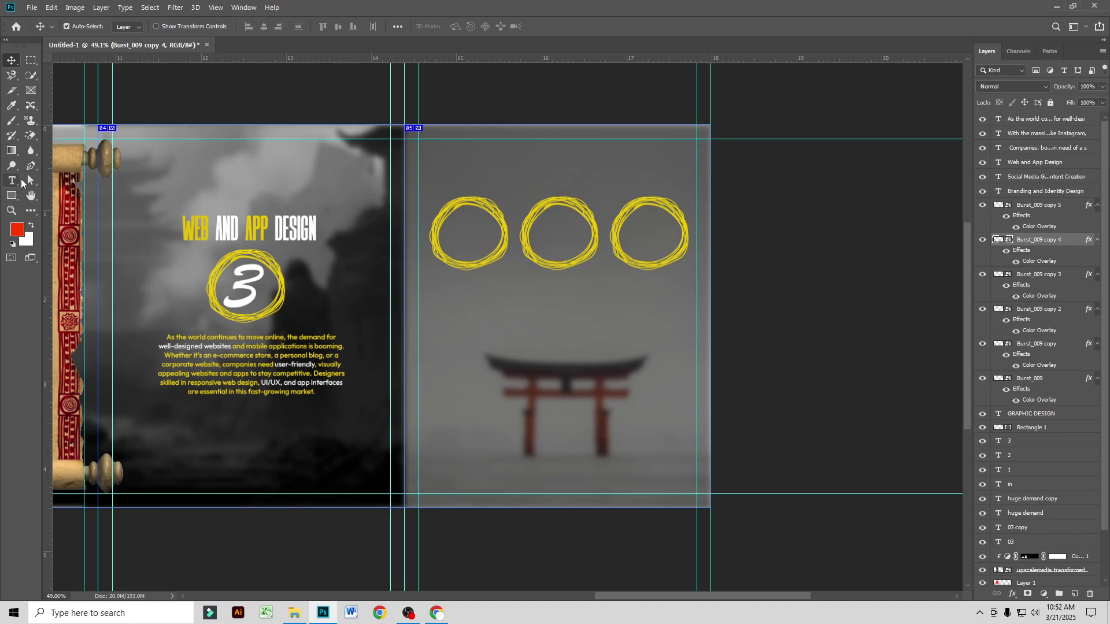
Step: Add the text LIKE on slide 05, scale it to about 169%, and centre it inside the first scribbled circle
{"action": "key", "text": "t"}
{"action": "left_click", "coordinate": [499, 314]}
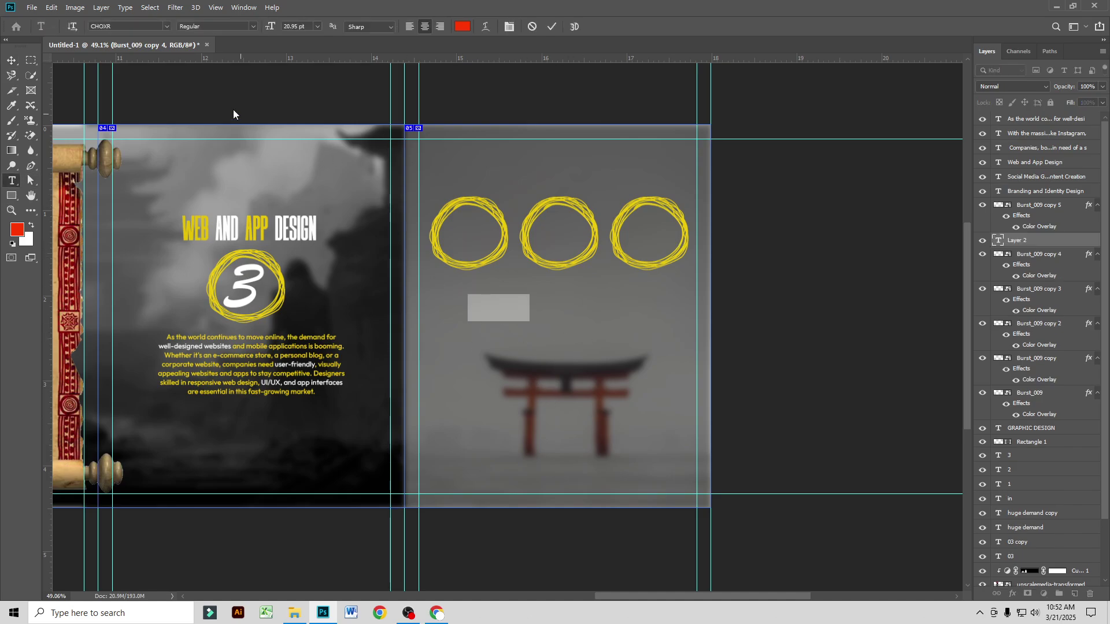
{"action": "type", "text": "LIKE"}
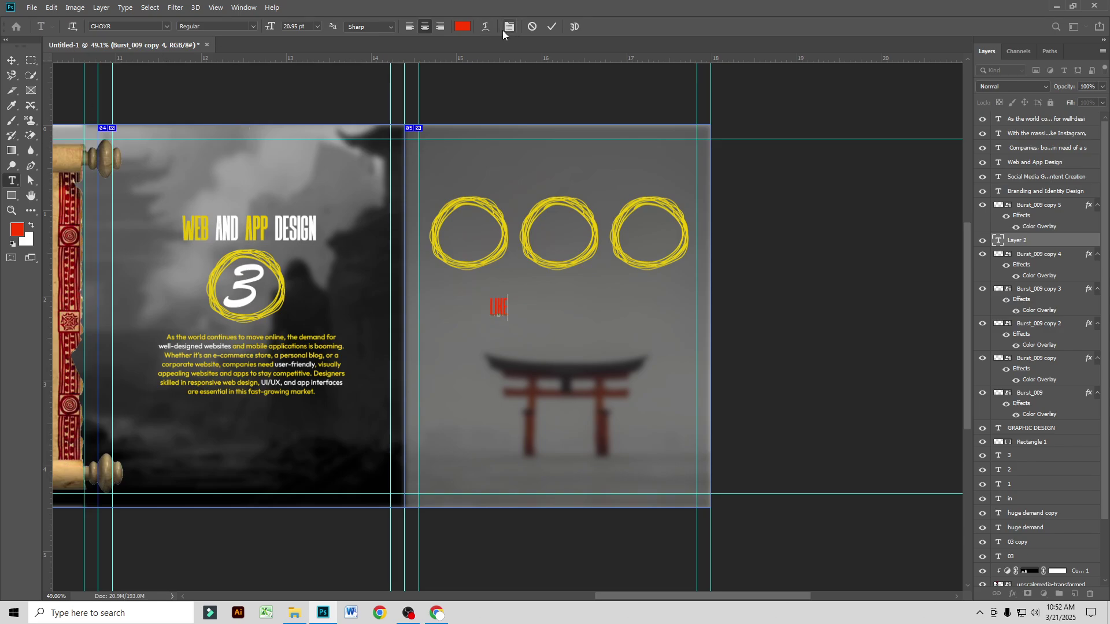
{"action": "left_click", "coordinate": [550, 26]}
{"action": "key", "text": "ctrl+t"}
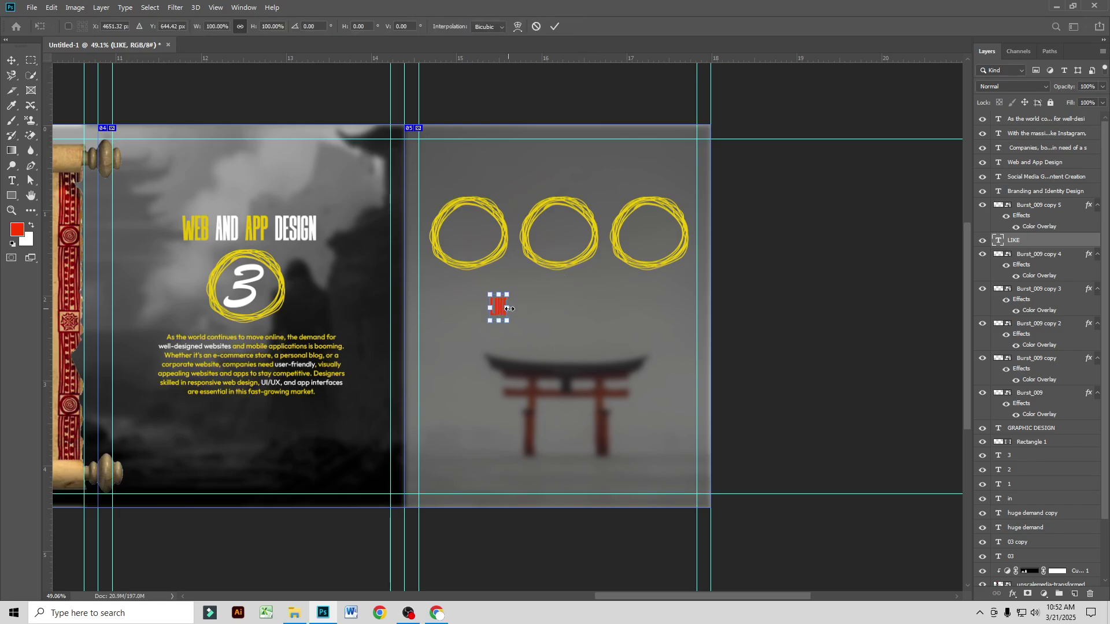
{"action": "left_click_drag", "start_coordinate": [507, 304], "coordinate": [472, 234]}
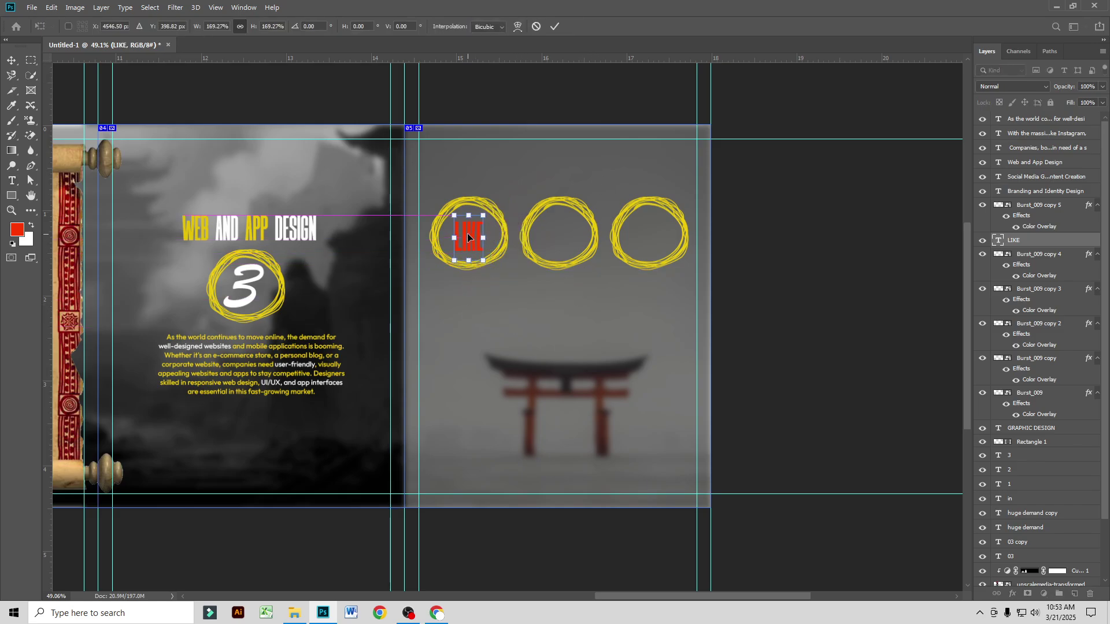
{"action": "key", "text": "Return"}
Step: Change the LIKE label's text colour to white
{"action": "double_click", "coordinate": [473, 235]}
{"action": "left_click", "coordinate": [465, 27]}
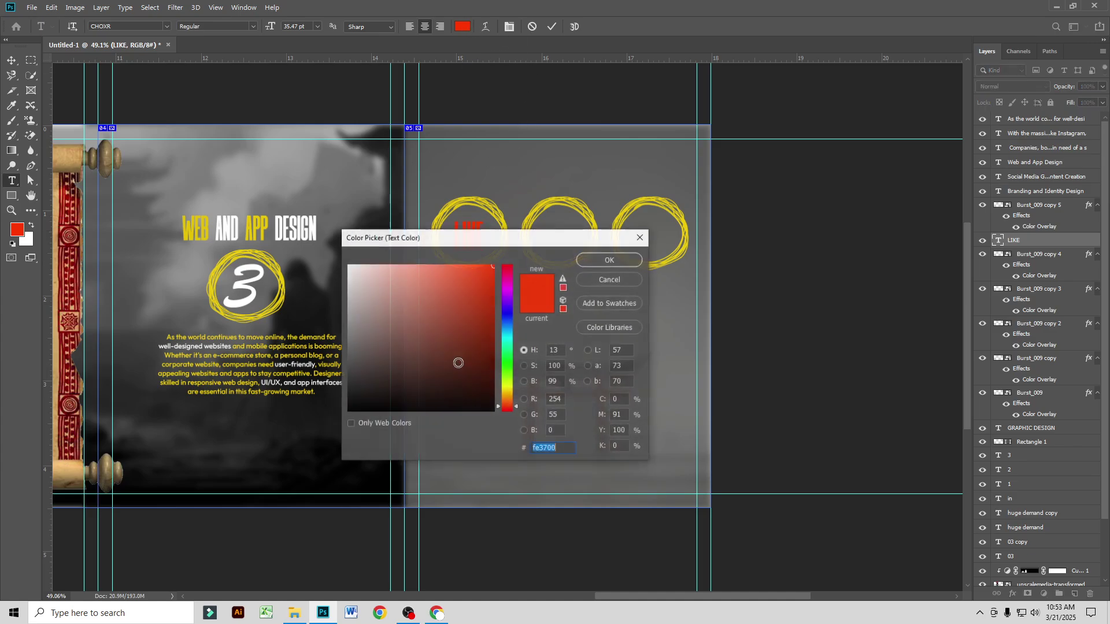
{"action": "left_click_drag", "start_coordinate": [405, 312], "coordinate": [288, 185]}
{"action": "left_click", "coordinate": [607, 261]}
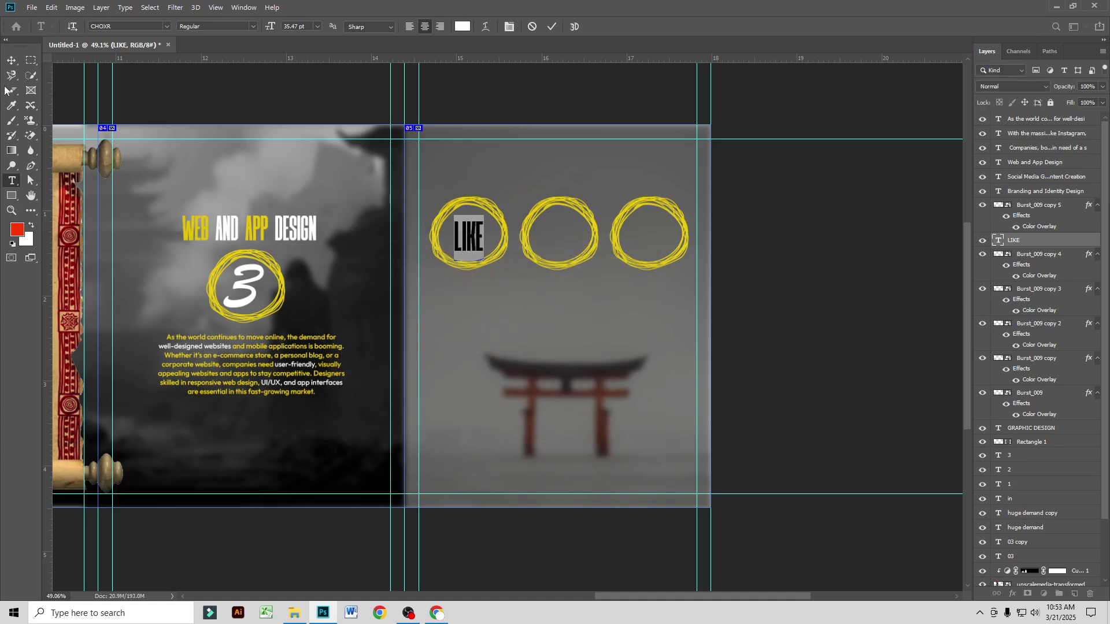
{"action": "left_click", "coordinate": [11, 60]}
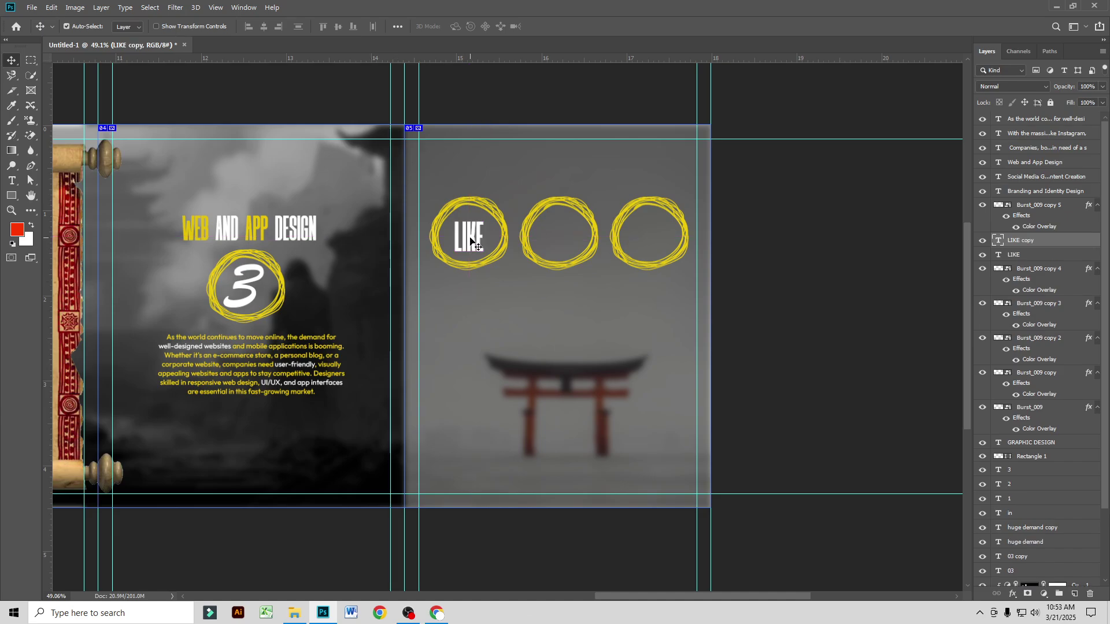
Step: Duplicate the LIKE label into the middle circle and change the copy's text to COMMENTS
{"action": "left_click_drag", "start_coordinate": [470, 237], "coordinate": [557, 239]}
{"action": "key", "text": "t"}
{"action": "double_click", "coordinate": [564, 235]}
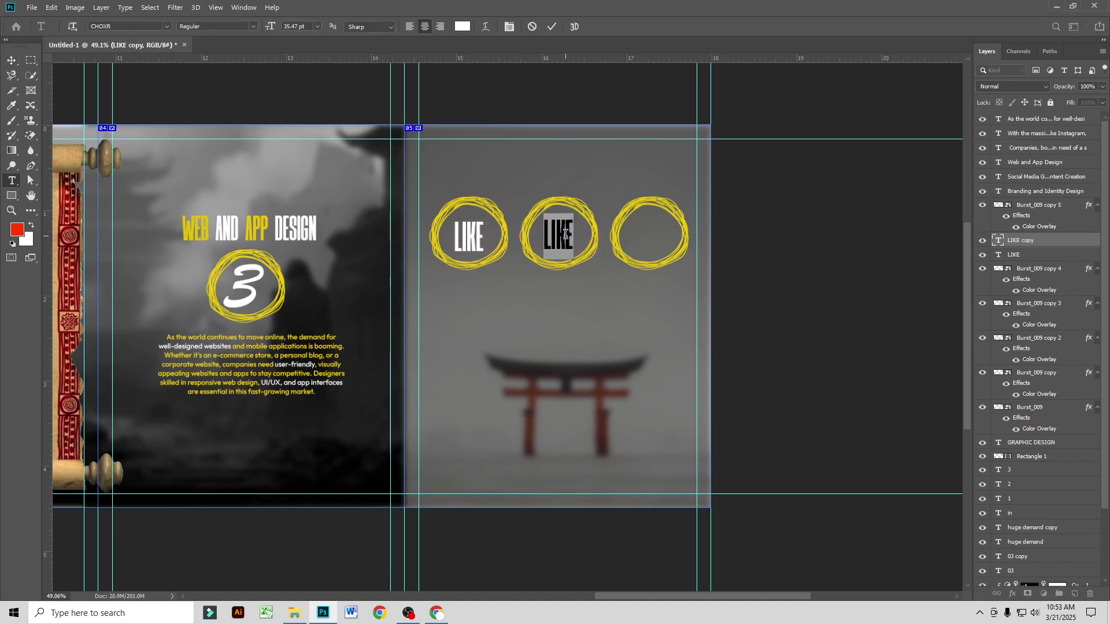
{"action": "left_click", "coordinate": [566, 234]}
{"action": "type", "text": "COMMENTS"}
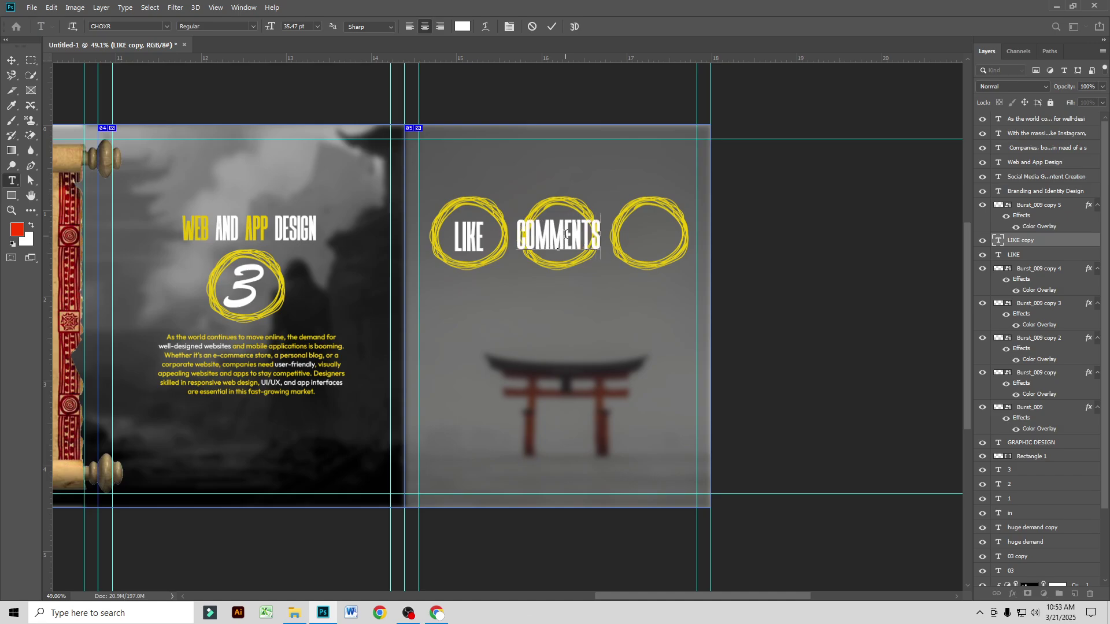
{"action": "left_click", "coordinate": [9, 60]}
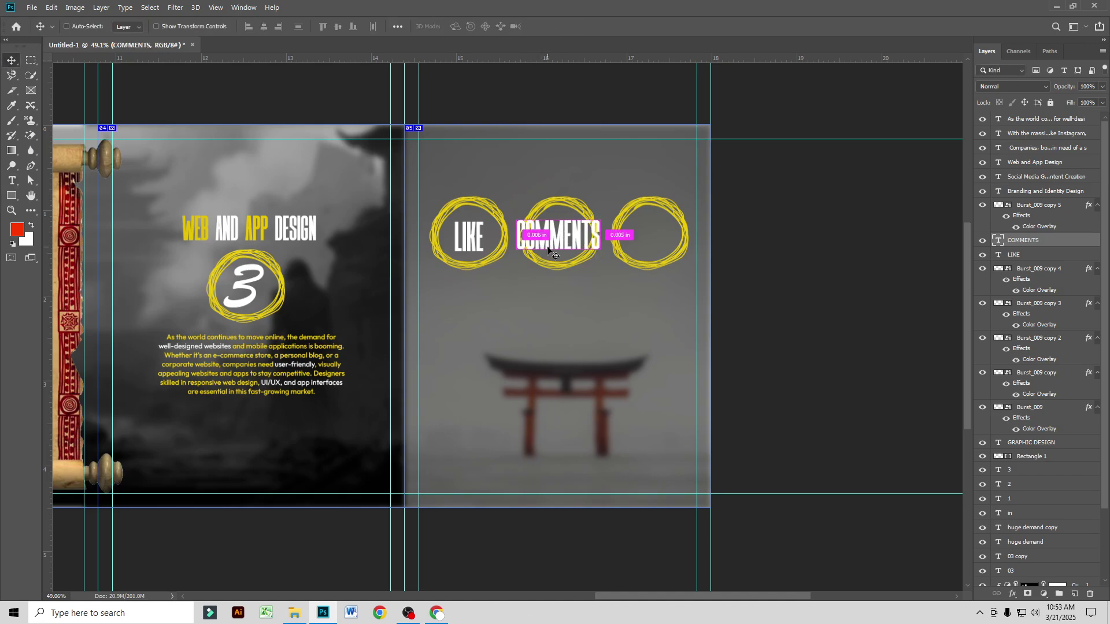
Step: Scale down the COMMENTS label to fit inside the middle circle and centre it there
{"action": "key", "text": "ctrl+t"}
{"action": "left_click_drag", "start_coordinate": [600, 236], "coordinate": [567, 237]}
{"action": "left_click_drag", "start_coordinate": [557, 235], "coordinate": [575, 236]}
{"action": "key", "text": "Return"}
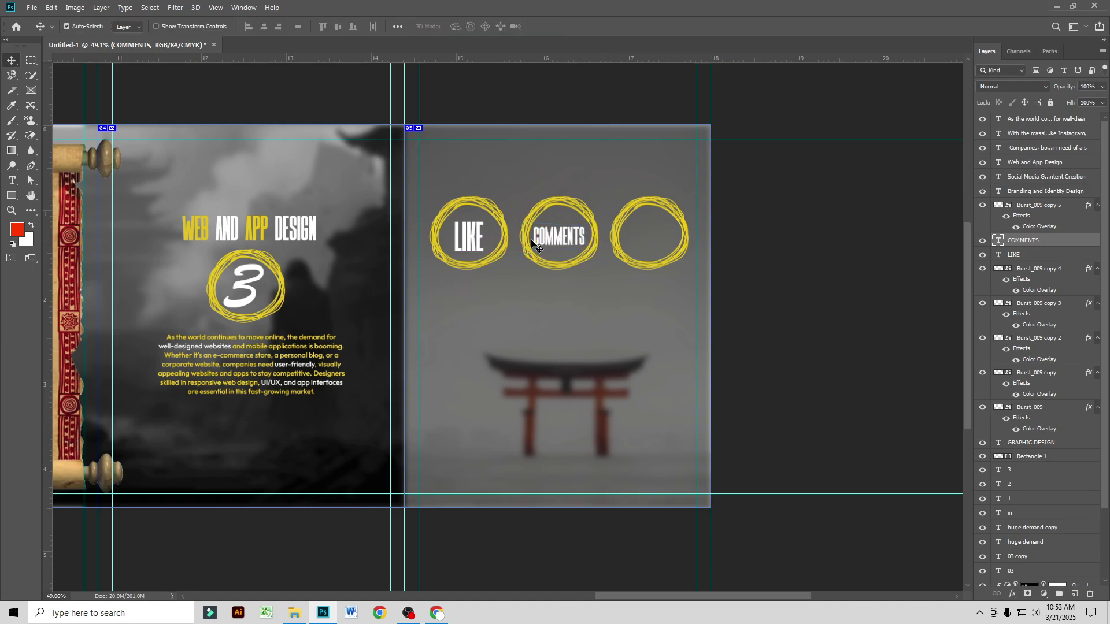
Step: Duplicate the LIKE label into the third circle and change the copy's text to SHARE
{"action": "left_click", "coordinate": [469, 238], "text": "ctrl"}
{"action": "left_click_drag", "start_coordinate": [461, 238], "coordinate": [650, 243]}
{"action": "double_click", "coordinate": [650, 243]}
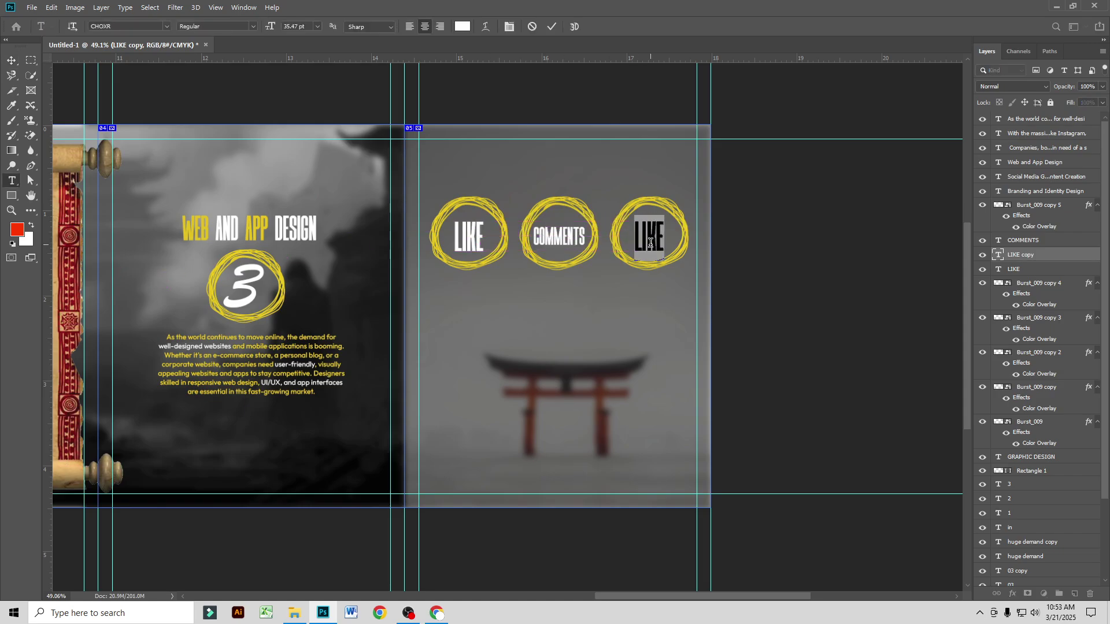
{"action": "type", "text": "SG"}
{"action": "key", "text": "BackSpace"}
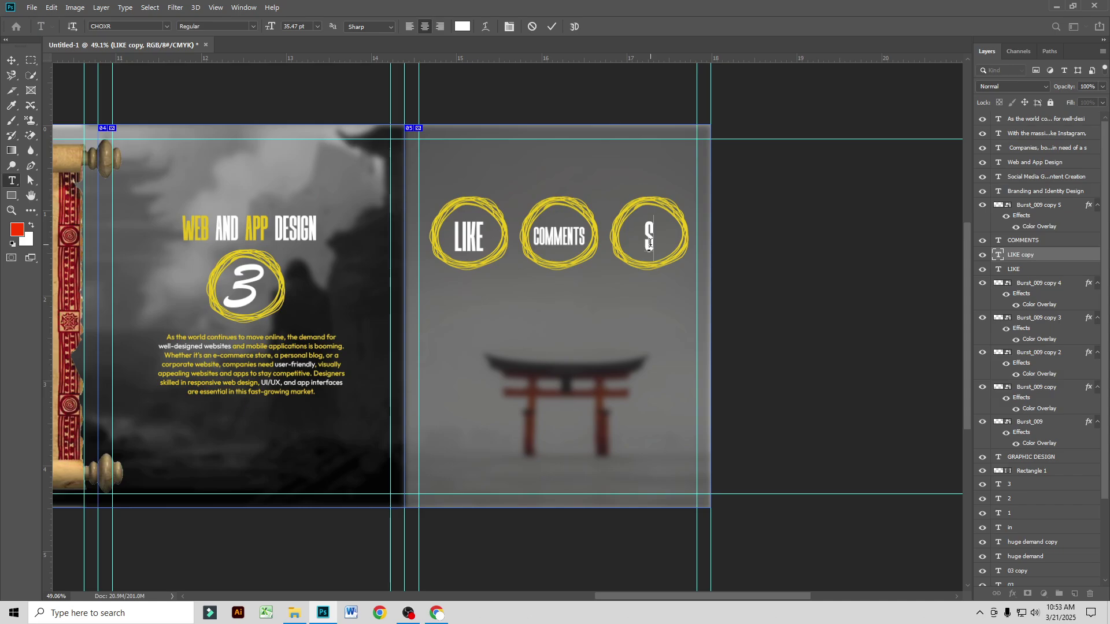
{"action": "type", "text": "HARE"}
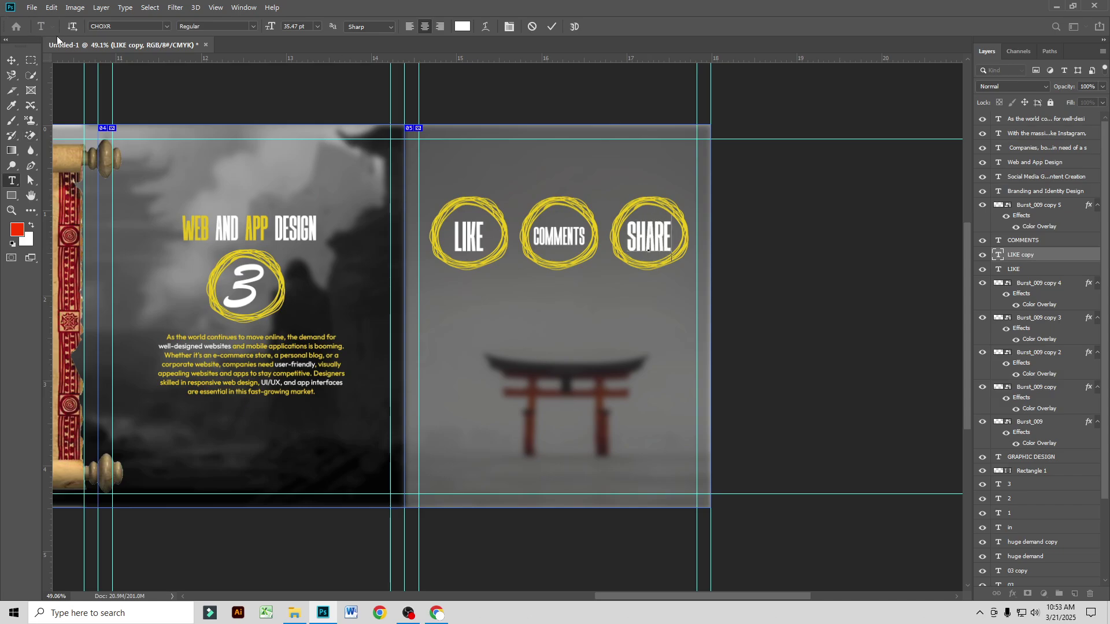
{"action": "left_click", "coordinate": [11, 59]}
Step: Select slide 05's three circles with their LIKE, COMMENTS and SHARE labels and move them together down to just above the slide's lower margin guide
{"action": "scroll", "coordinate": [620, 397], "scroll_direction": "up", "scroll_amount": 2}
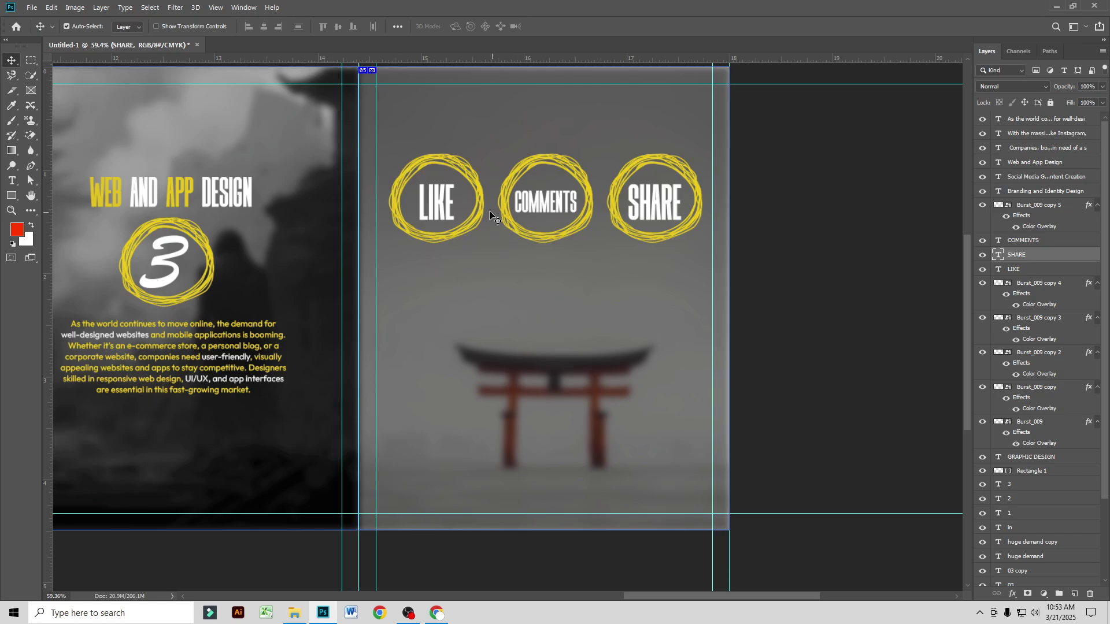
{"action": "left_click", "coordinate": [443, 206]}
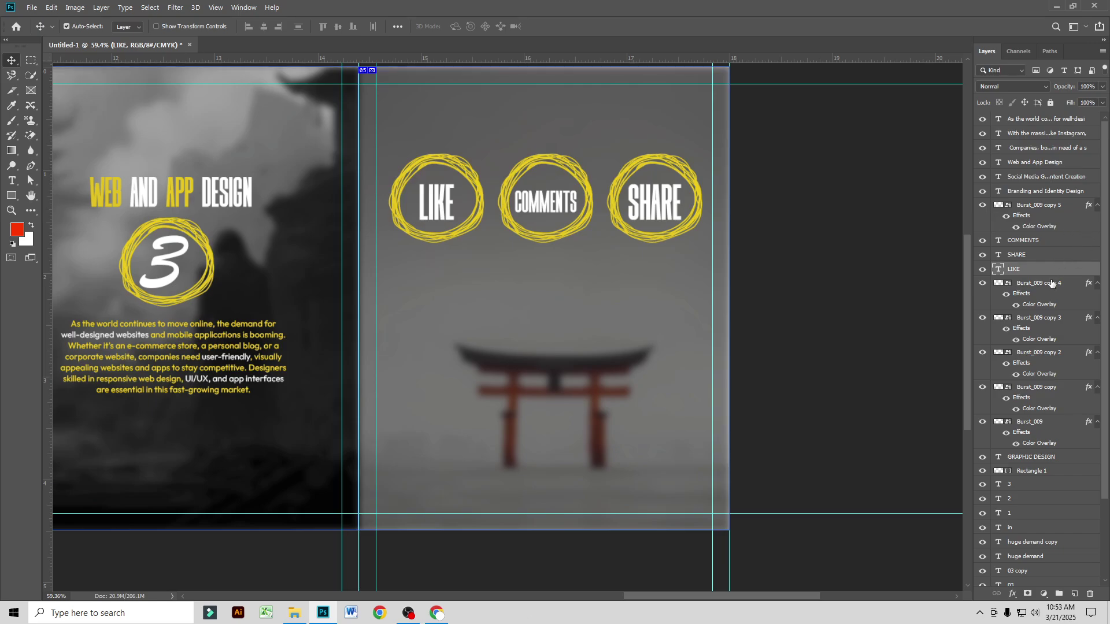
{"action": "left_click", "coordinate": [480, 194]}
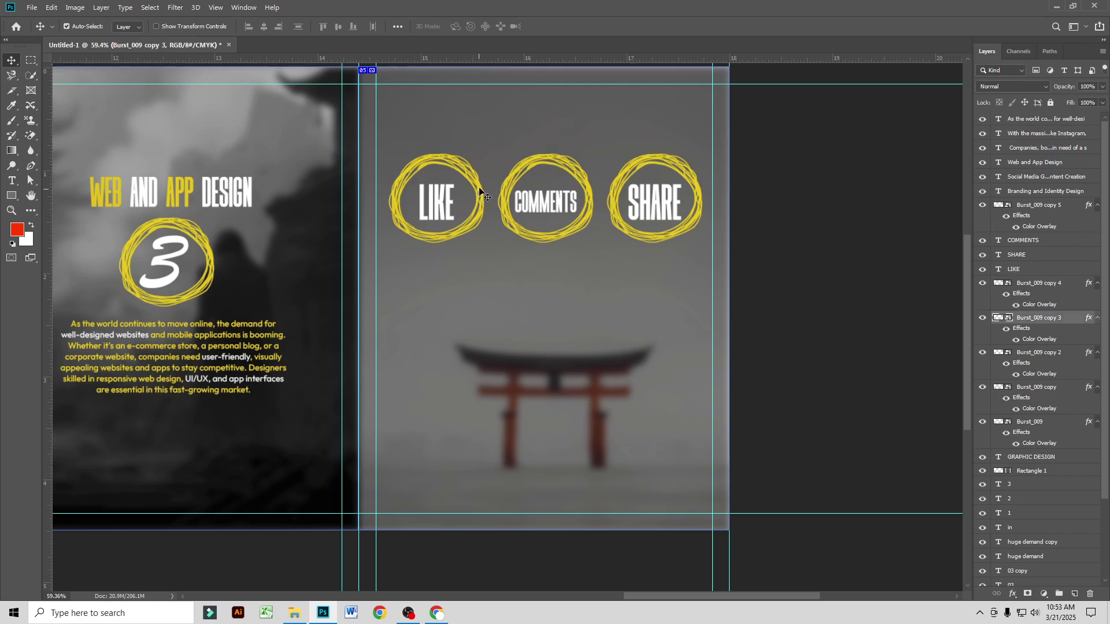
{"action": "left_click", "coordinate": [579, 167], "text": "shift"}
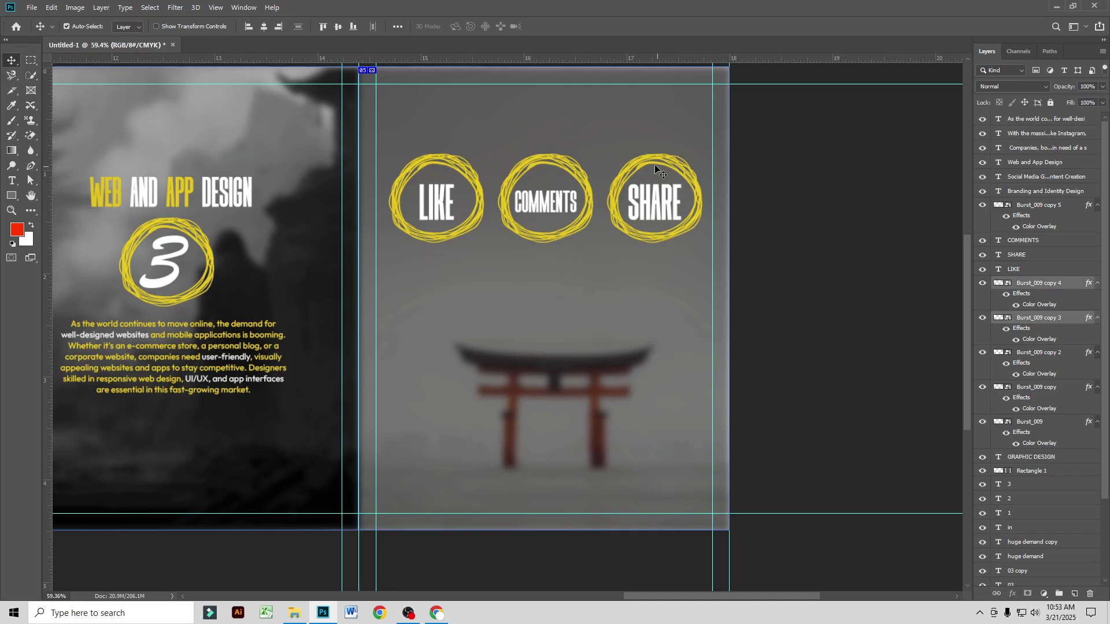
{"action": "left_click", "coordinate": [645, 163], "text": "shift"}
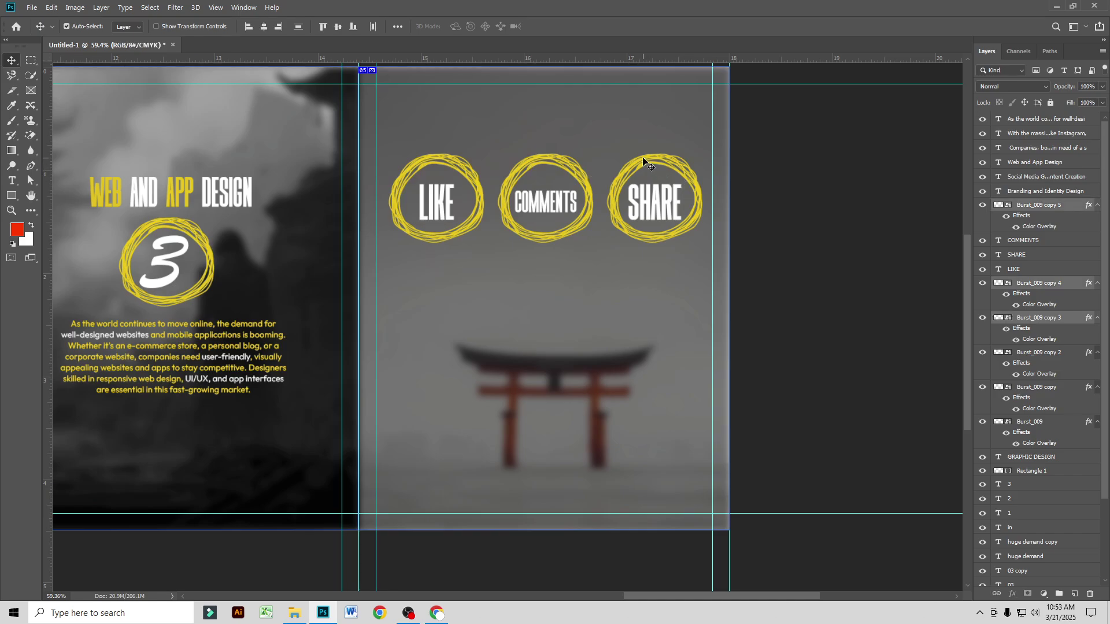
{"action": "left_click", "coordinate": [441, 203], "text": "shift"}
{"action": "left_click", "coordinate": [545, 204], "text": "shift"}
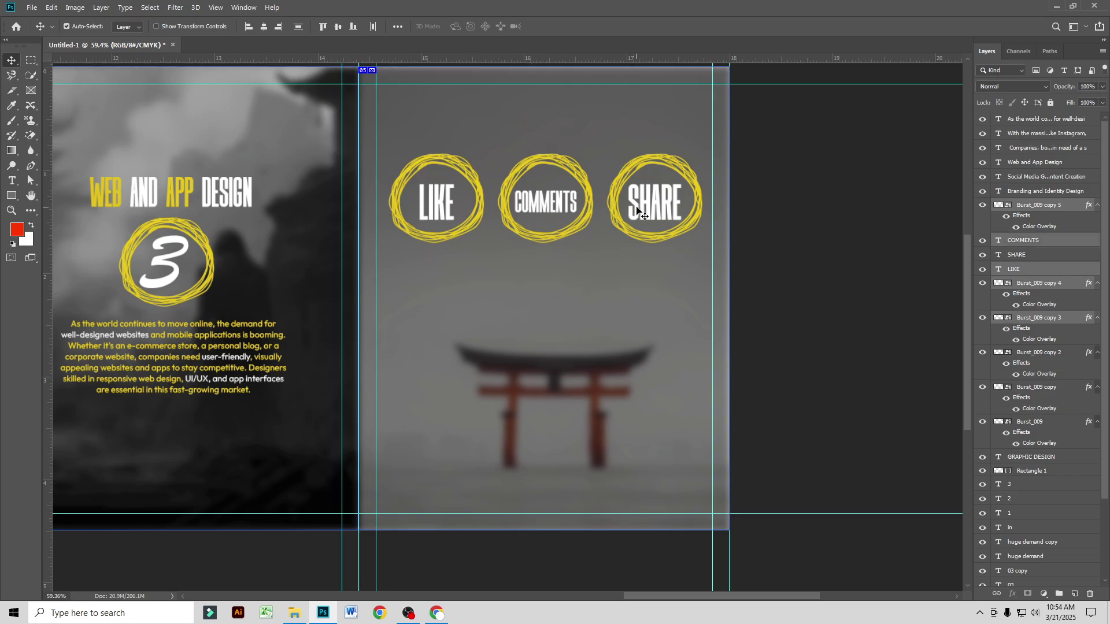
{"action": "left_click", "coordinate": [650, 208], "text": "shift"}
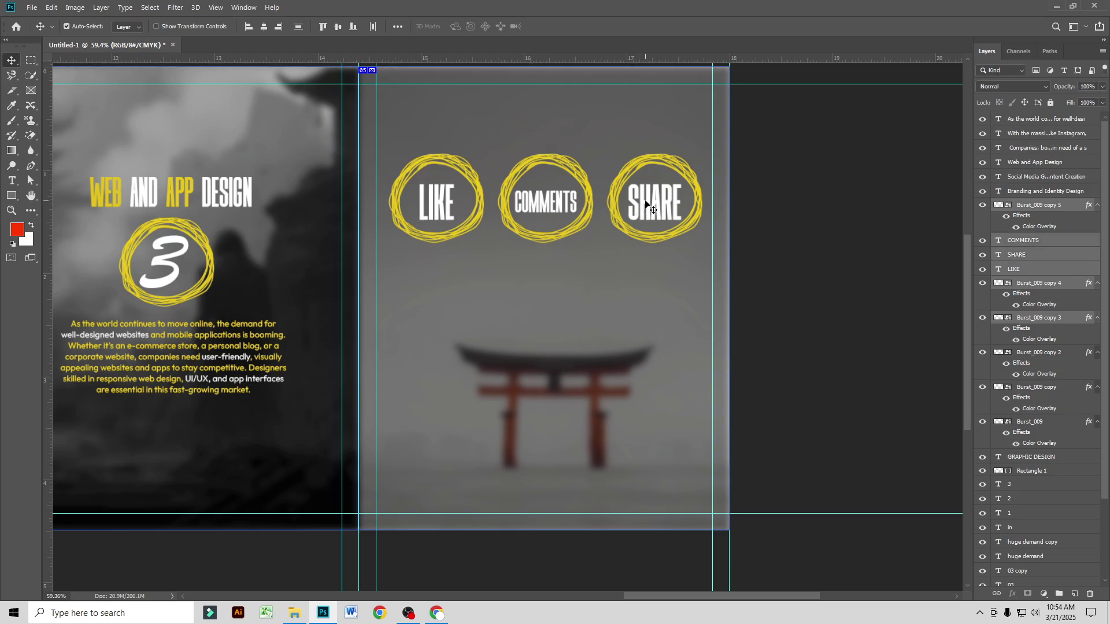
{"action": "left_click_drag", "start_coordinate": [646, 202], "coordinate": [647, 459]}
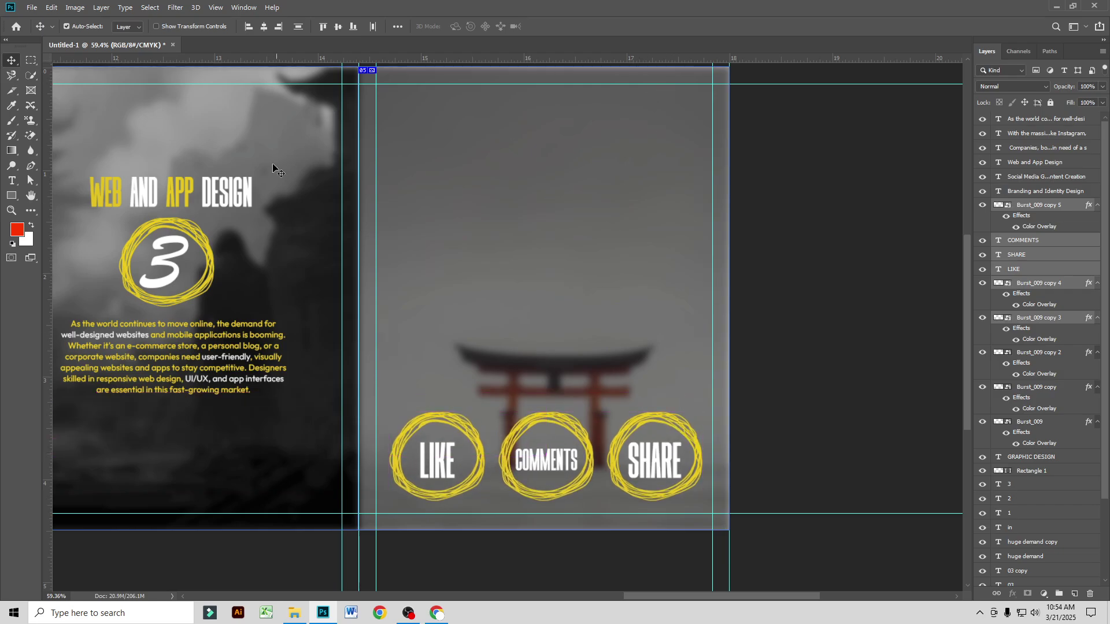
{"action": "left_click", "coordinate": [798, 321]}
Step: Add the two-line heading CHOOSE / YOUR NICHE in white in the upper part of slide 05
{"action": "key", "text": "t"}
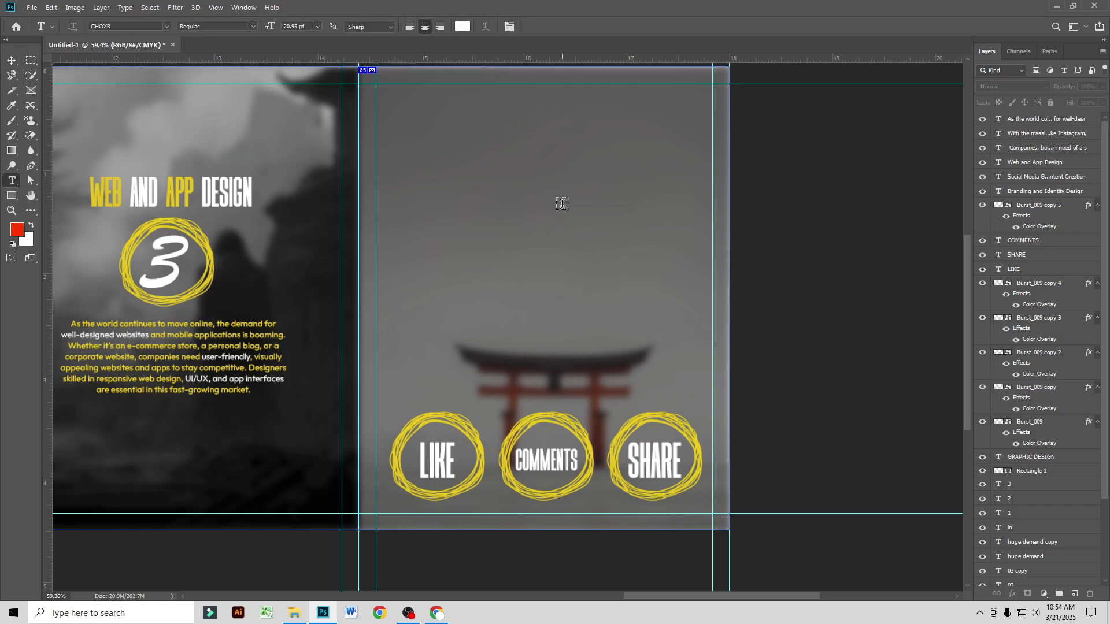
{"action": "left_click", "coordinate": [486, 165]}
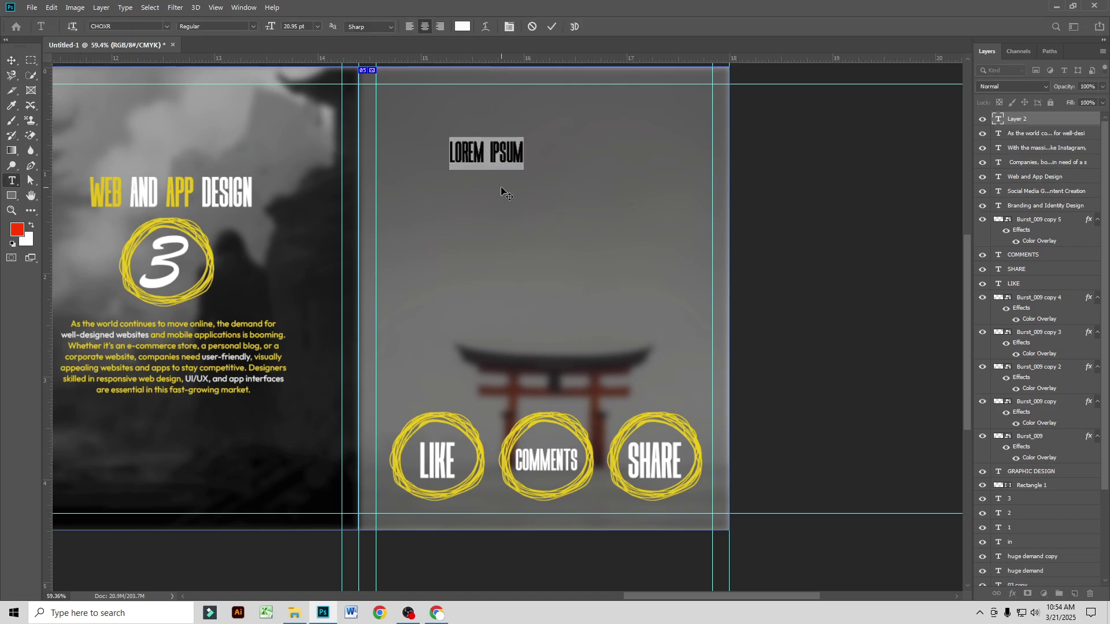
{"action": "type", "text": "CHOO"}
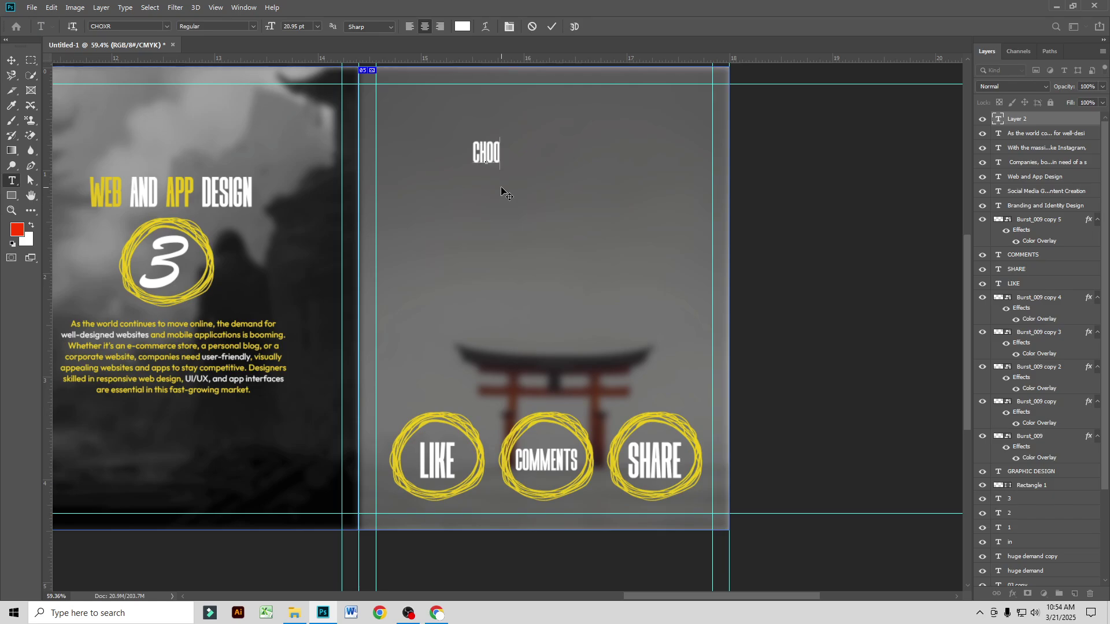
{"action": "type", "text": "SE "}
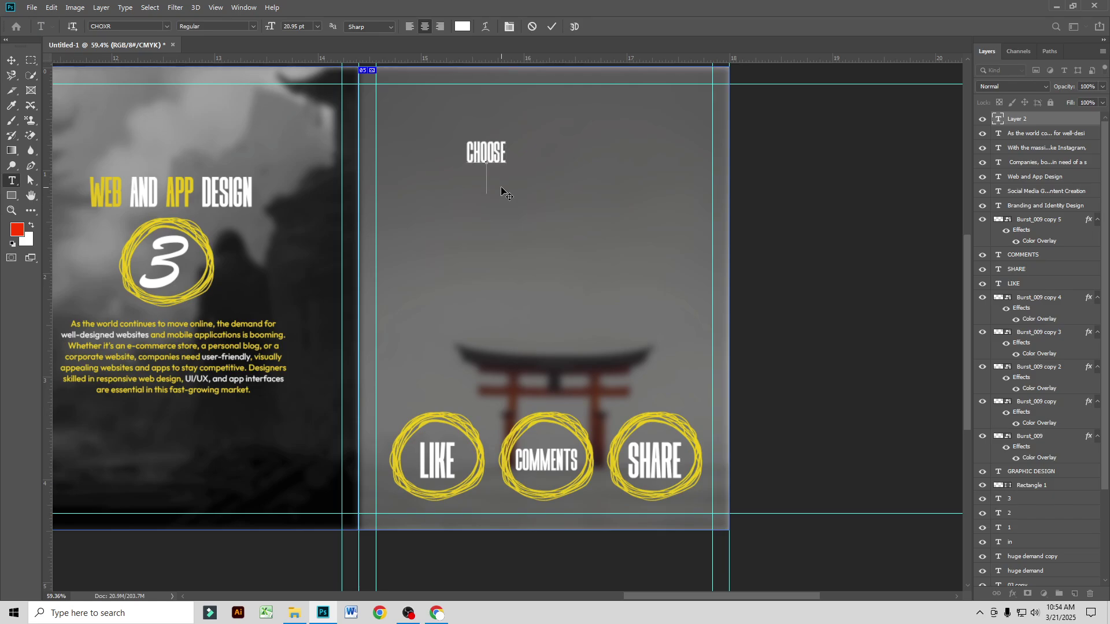
{"action": "type", "text": "YOUR NIC"}
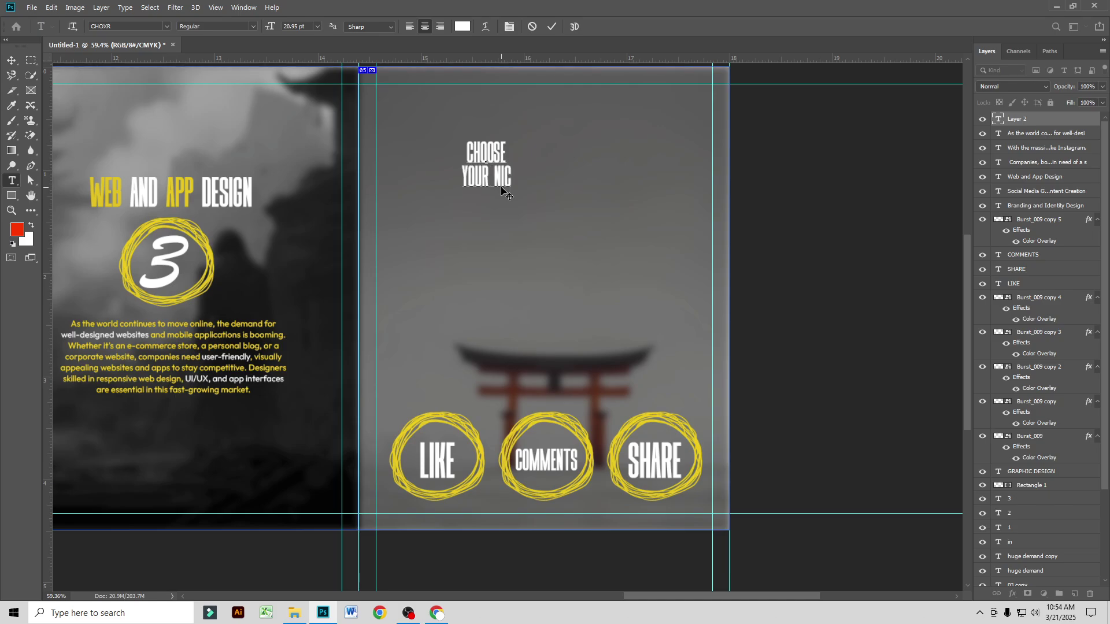
{"action": "type", "text": "HE"}
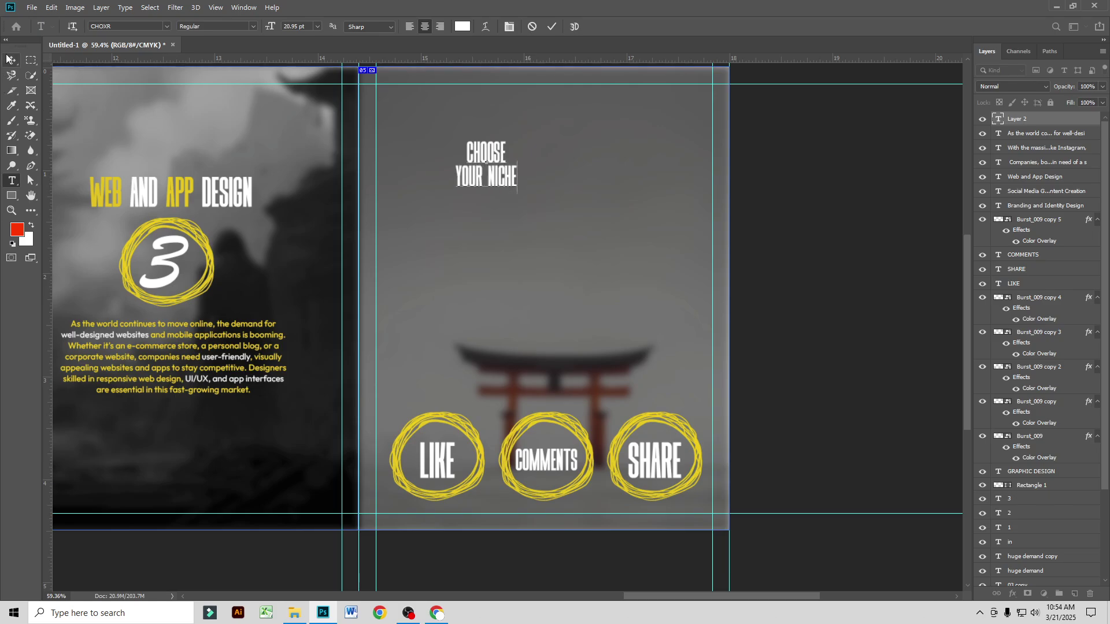
{"action": "key", "text": "ctrl+Return"}
Step: Enlarge the CHOOSE YOUR NICHE heading to about 45.56 pt and place it near the centre of slide 05's upper area
{"action": "key", "text": "ctrl+t"}
{"action": "left_click_drag", "start_coordinate": [523, 165], "coordinate": [596, 197]}
{"action": "key", "text": "Return"}
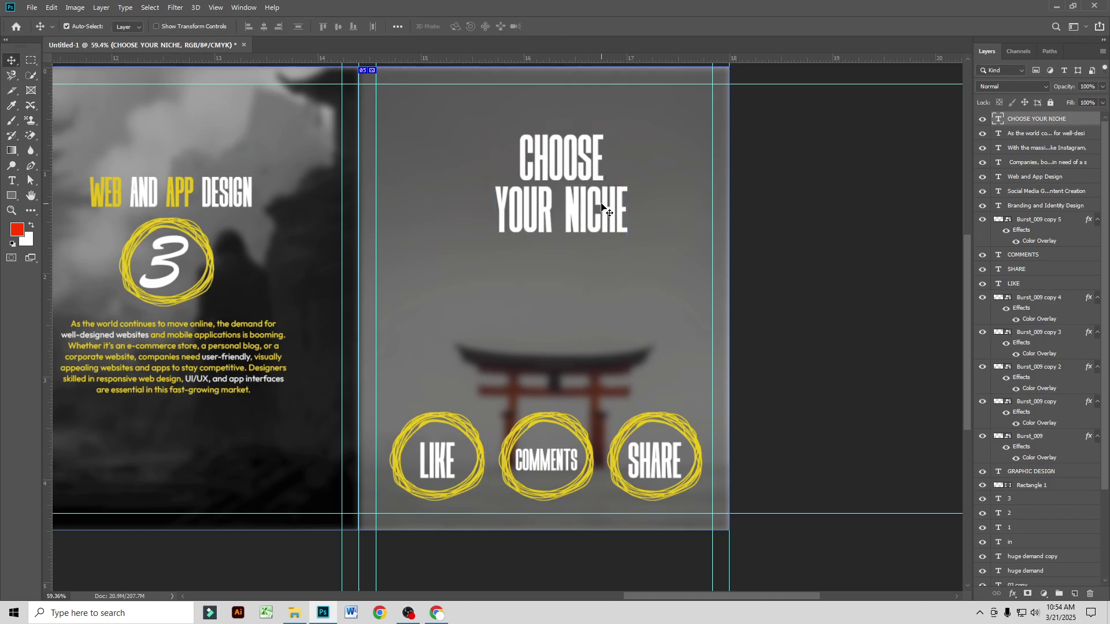
Step: Add a new text line beginning FIND YOUR below the CHOOSE YOUR NICHE heading
{"action": "left_click", "coordinate": [13, 181]}
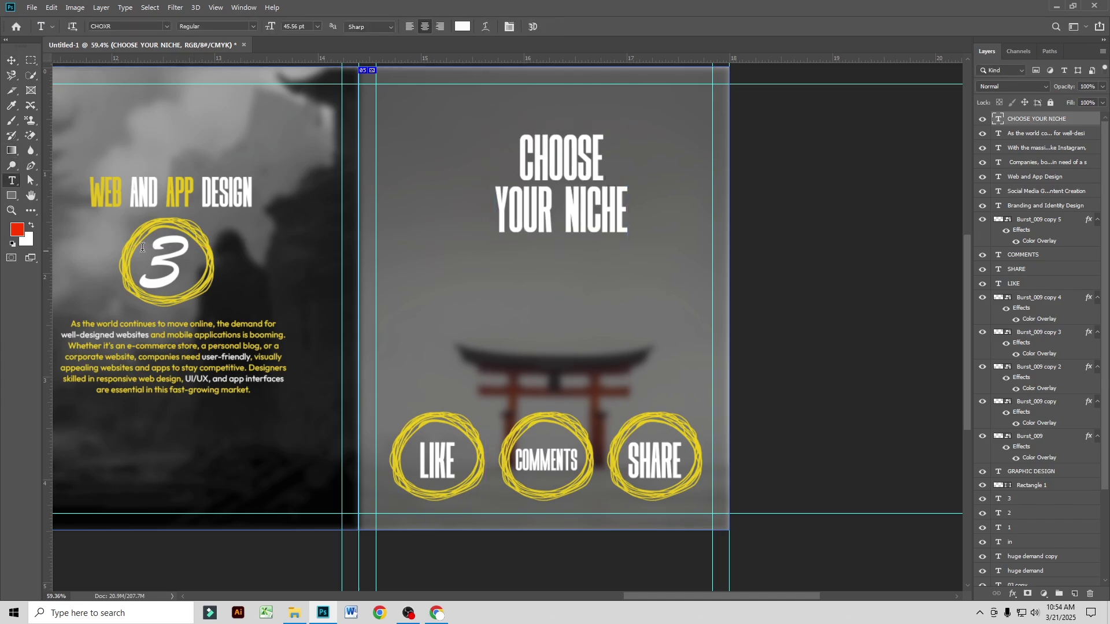
{"action": "left_click", "coordinate": [460, 285]}
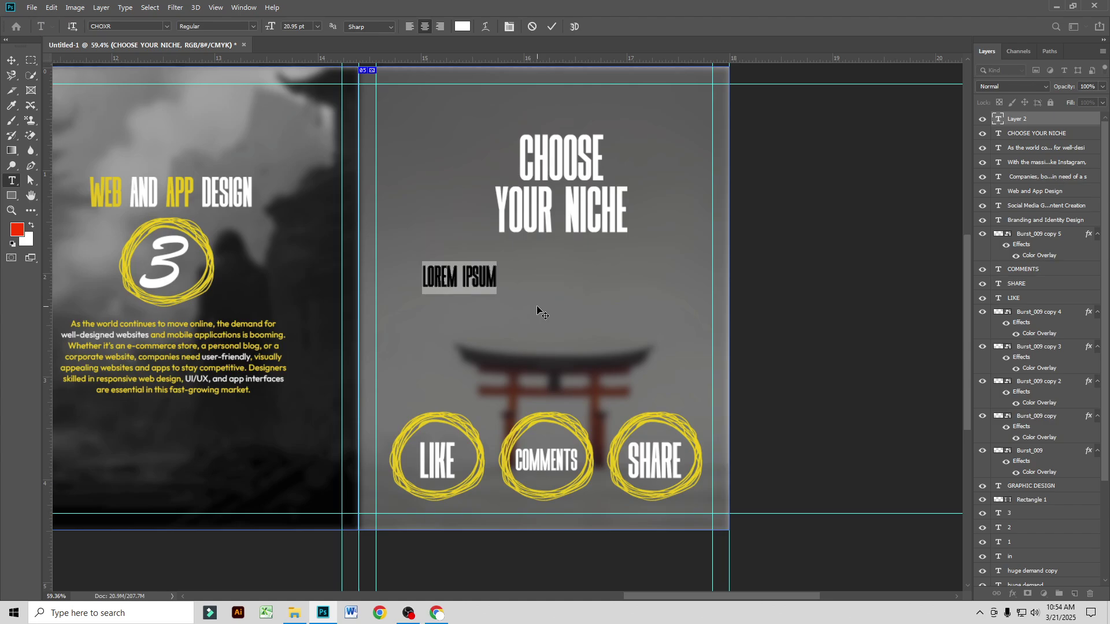
{"action": "type", "text": "FIND"}
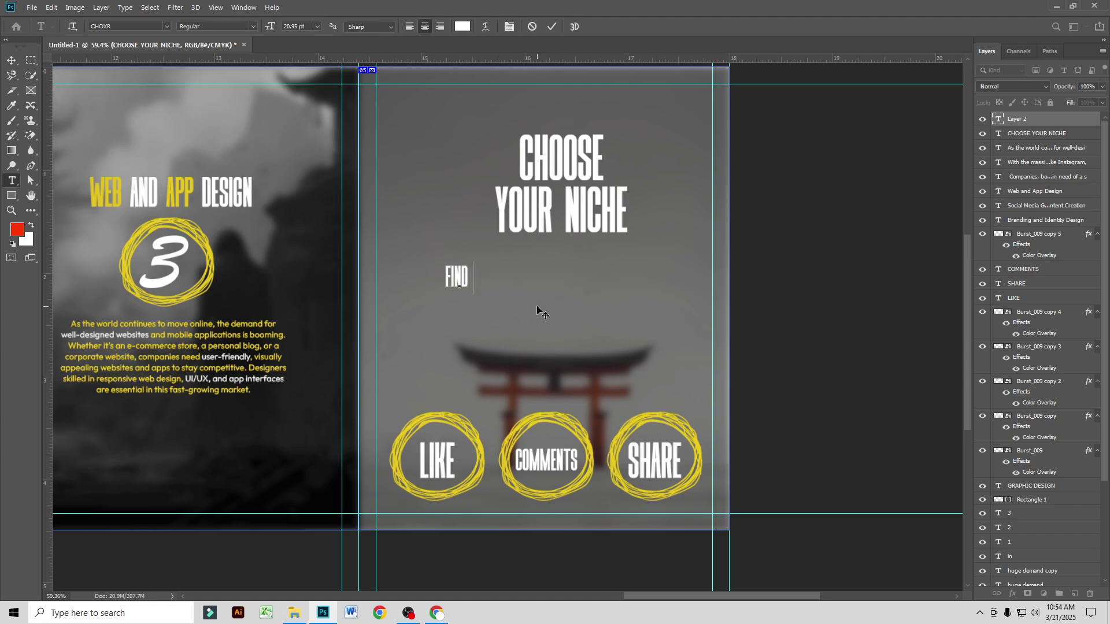
{"action": "type", "text": " YOUR"}
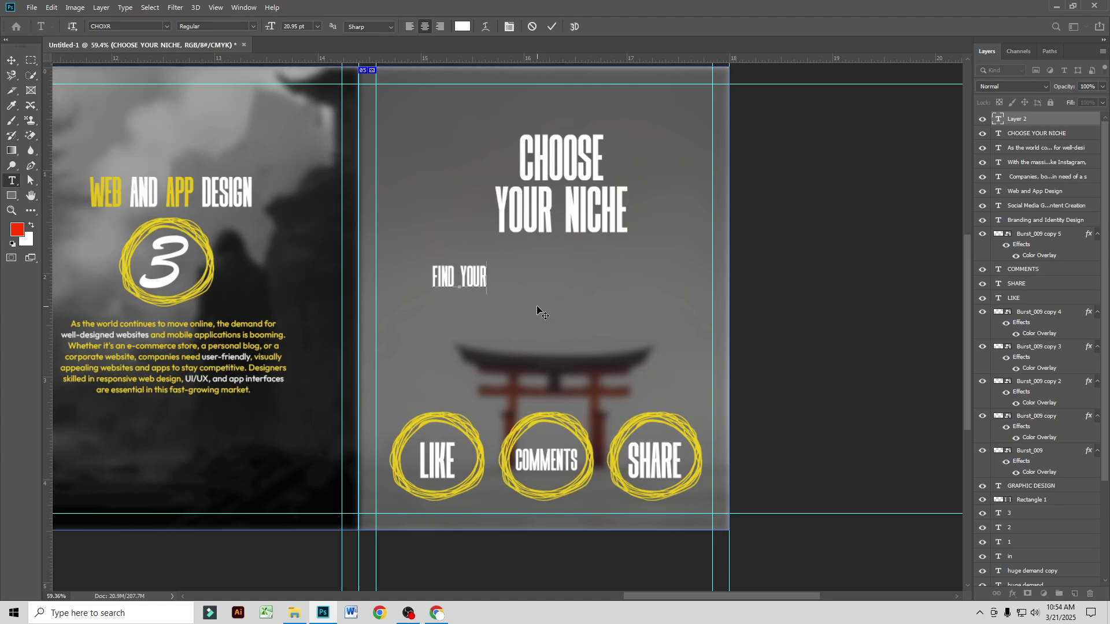
Step: Complete the tagline text on the last slide as "FIND YOUR PASHION, DEFINE YOUR PATH"
{"action": "type", "text": " PASHION"}
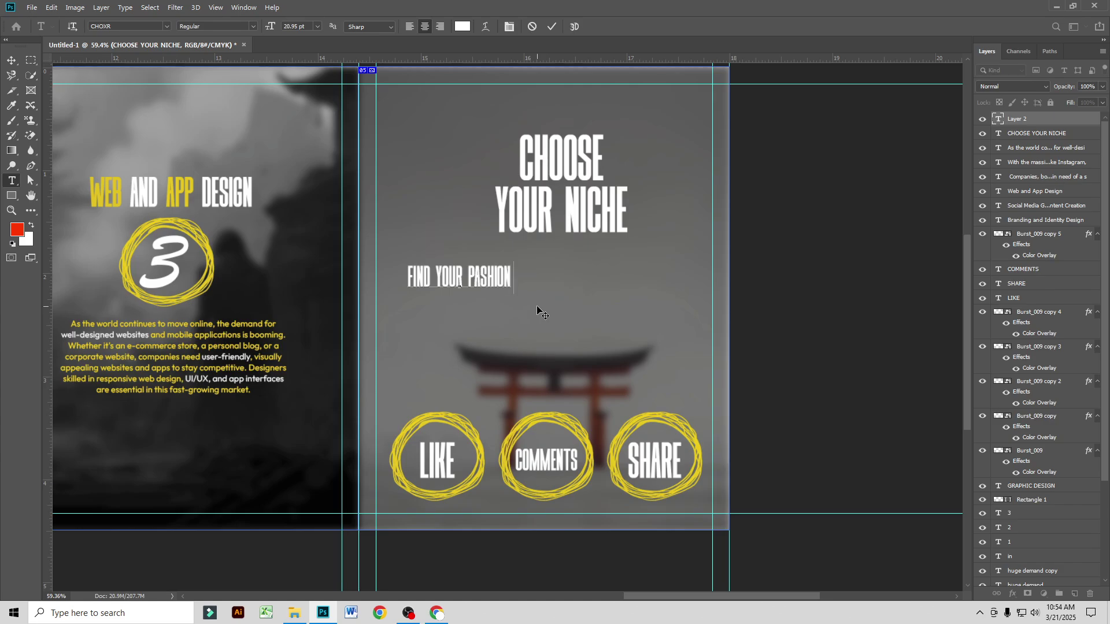
{"action": "type", "text": ", DEFI"}
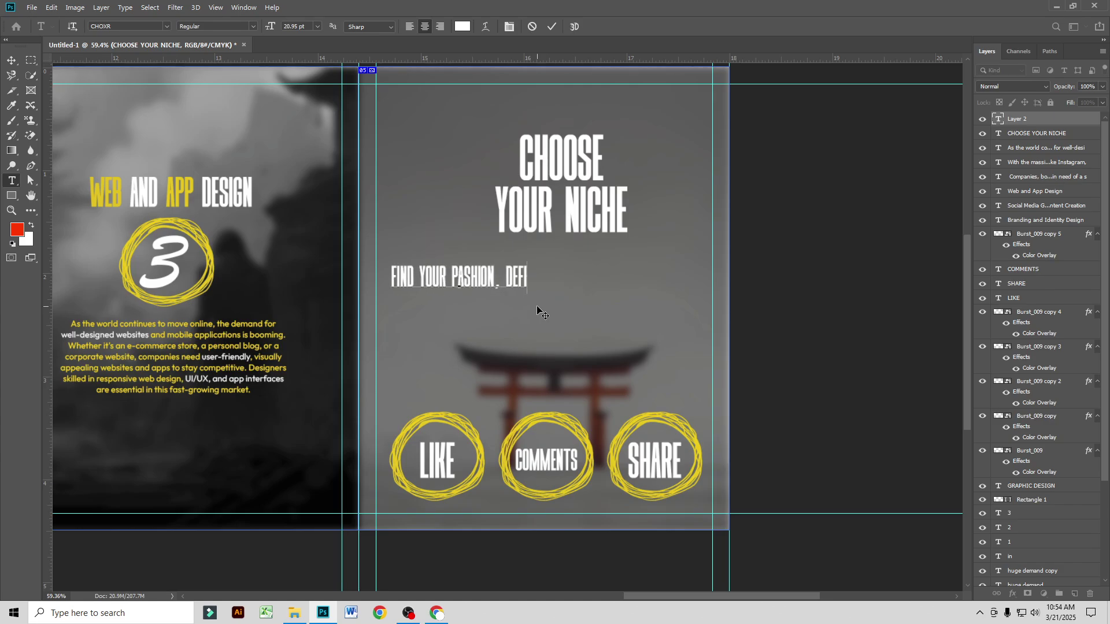
{"action": "type", "text": "NE YOUR"}
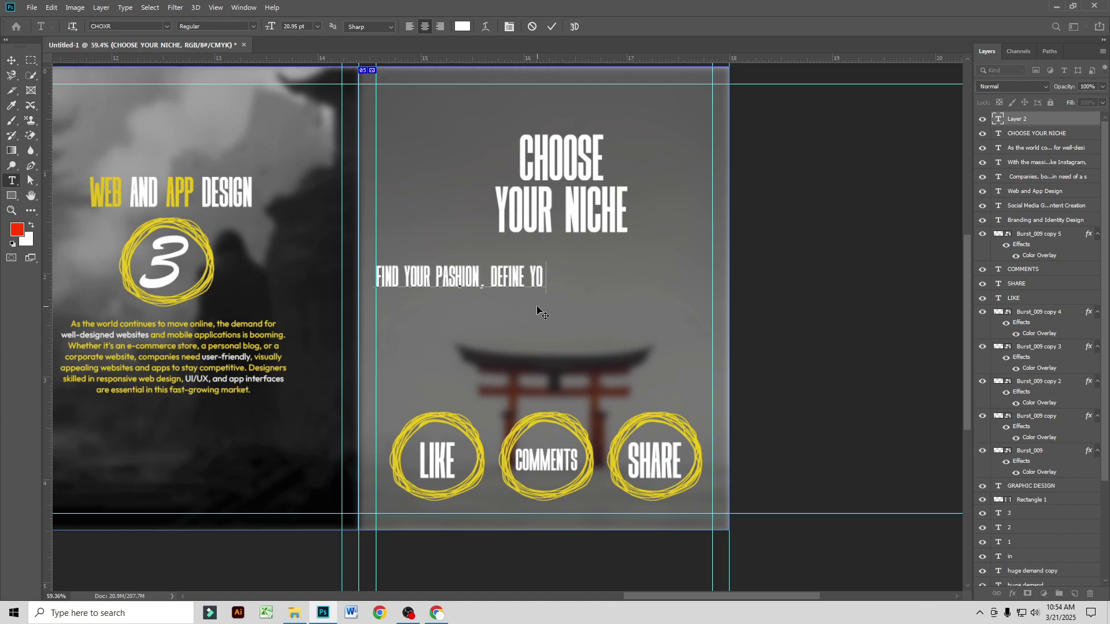
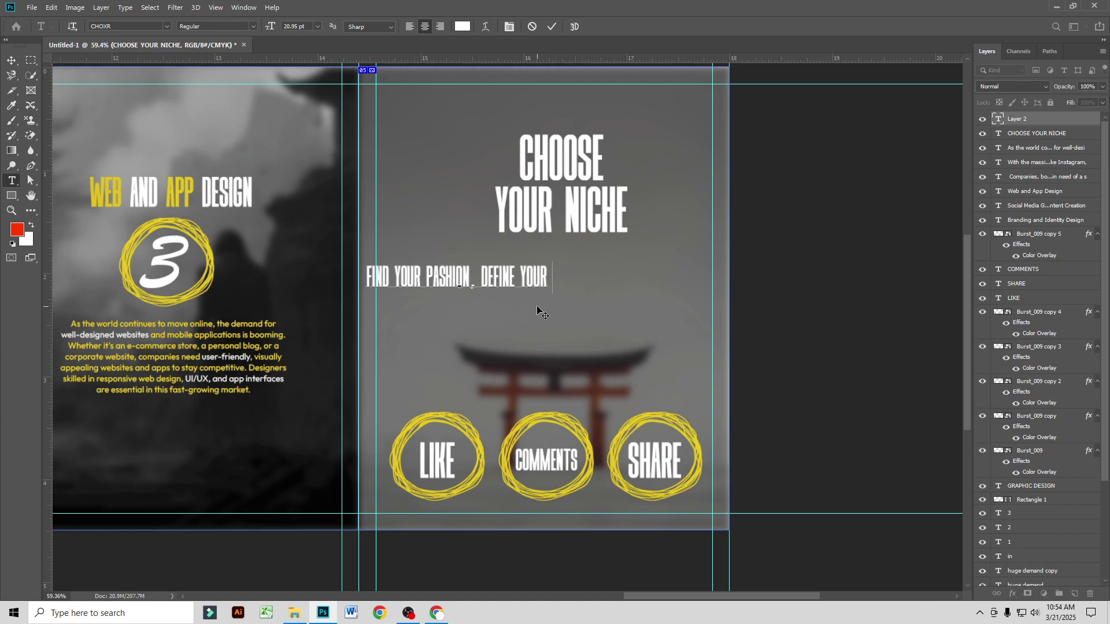
{"action": "type", "text": " PATH"}
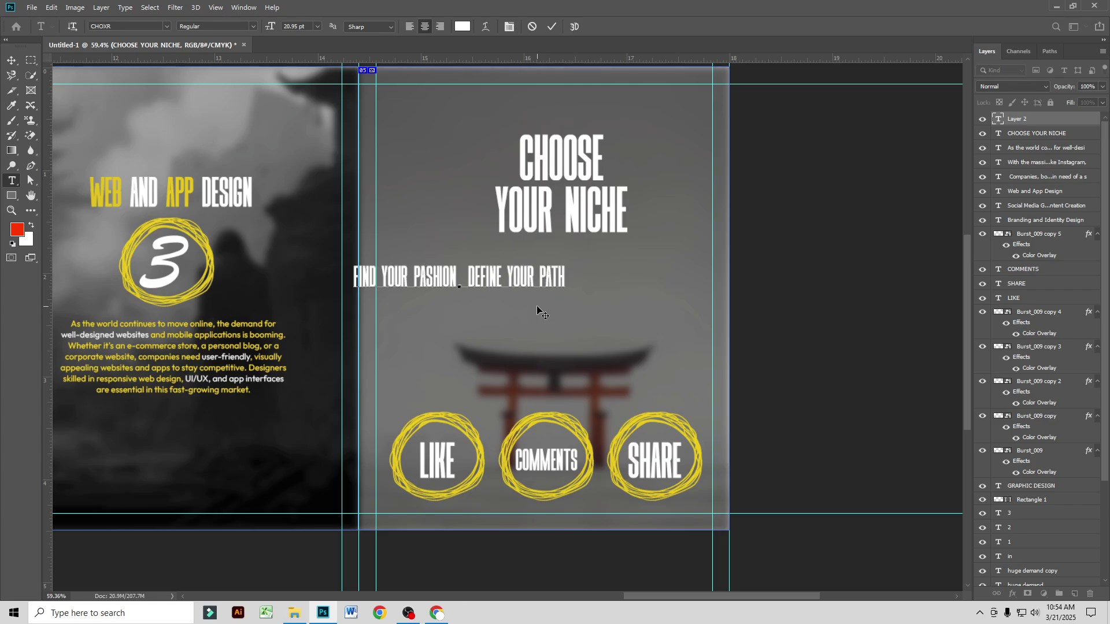
Step: Change the font of the whole tagline to Outfit
{"action": "key", "text": "ctrl+a"}
{"action": "left_click", "coordinate": [166, 24]}
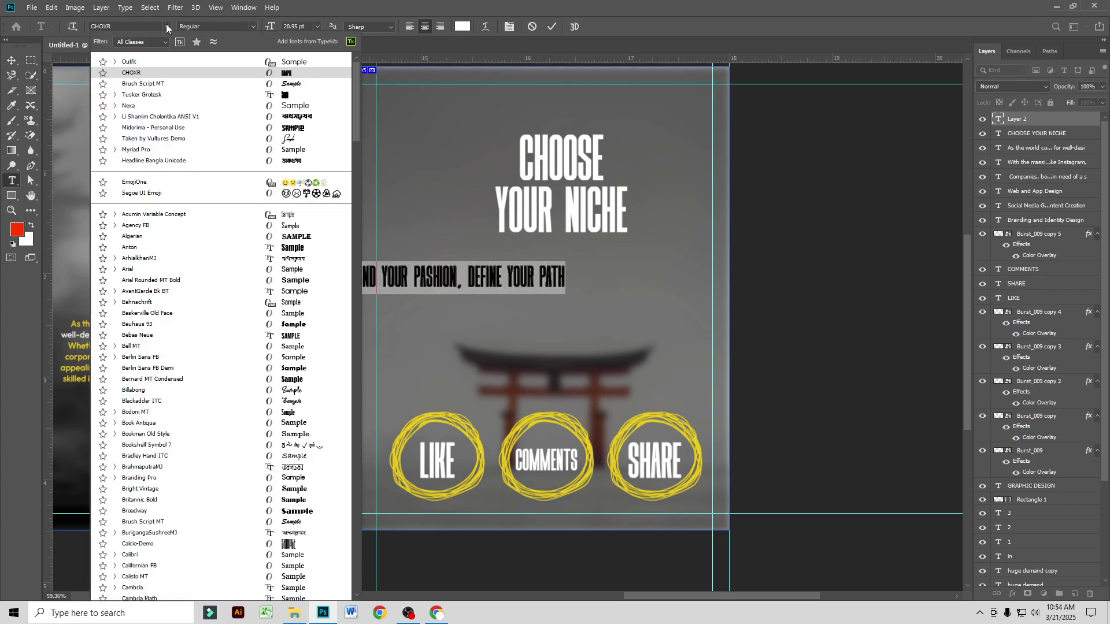
{"action": "left_click", "coordinate": [155, 63]}
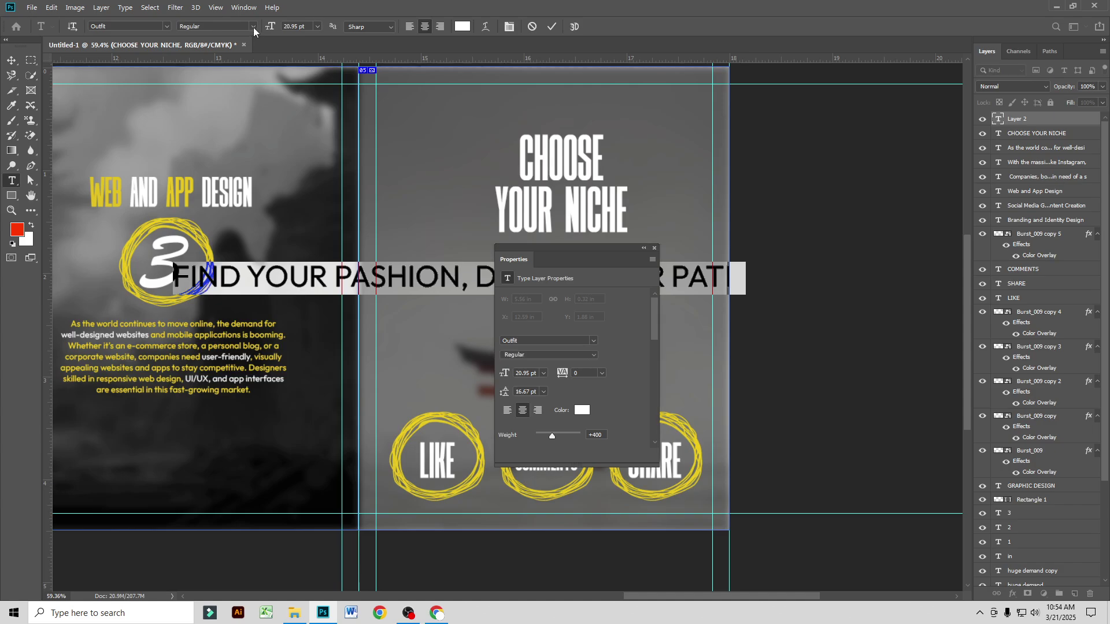
{"action": "left_click", "coordinate": [655, 248]}
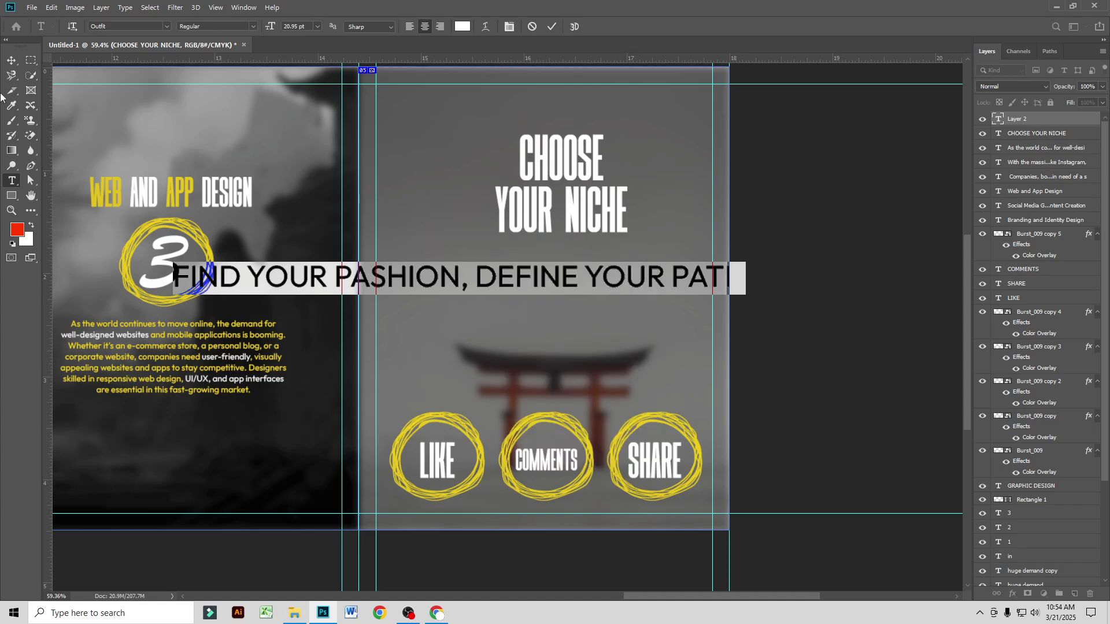
Step: Scale the tagline to about 48%, place it directly under the CHOOSE YOUR NICHE heading, and center the heading above it
{"action": "left_click", "coordinate": [13, 62]}
{"action": "key", "text": "ctrl+t"}
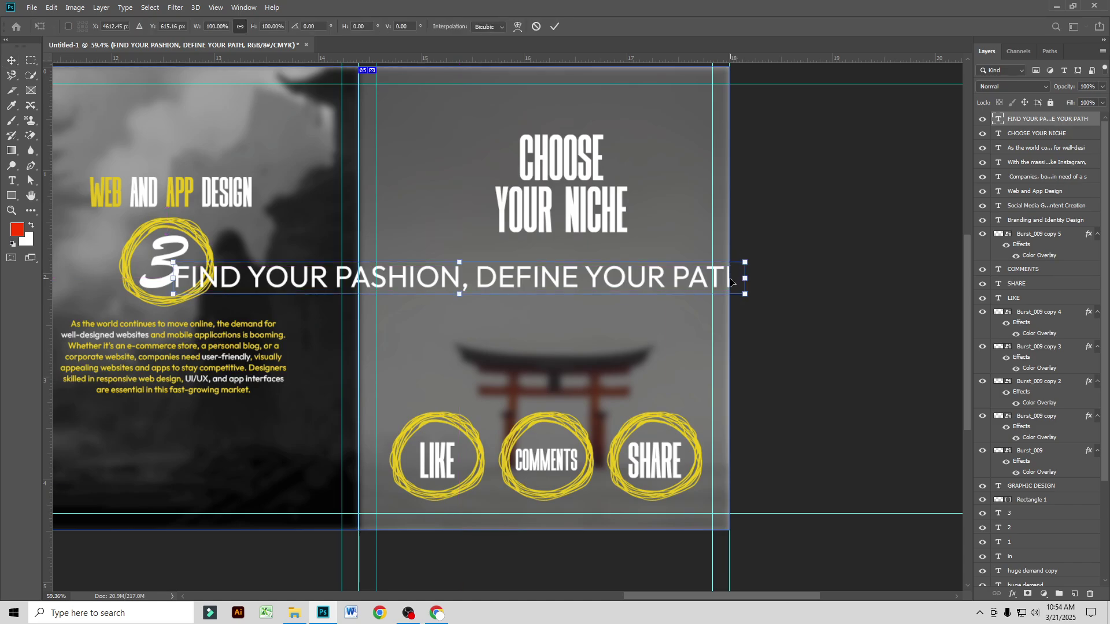
{"action": "left_click_drag", "start_coordinate": [749, 281], "coordinate": [637, 248]}
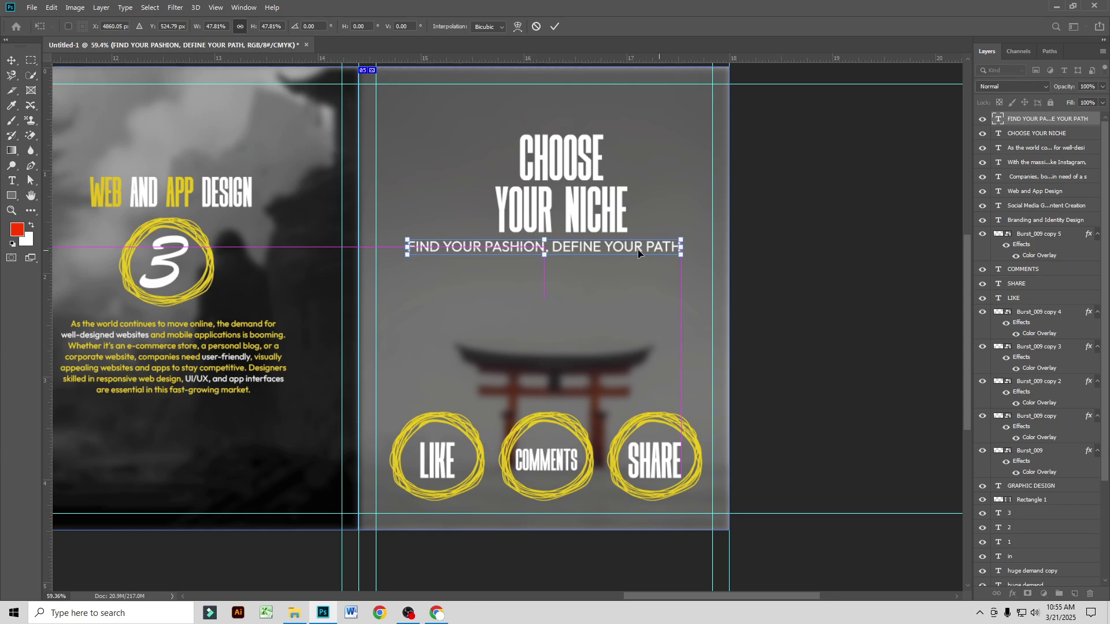
{"action": "key", "text": "Return"}
{"action": "left_click_drag", "start_coordinate": [576, 219], "coordinate": [563, 217]}
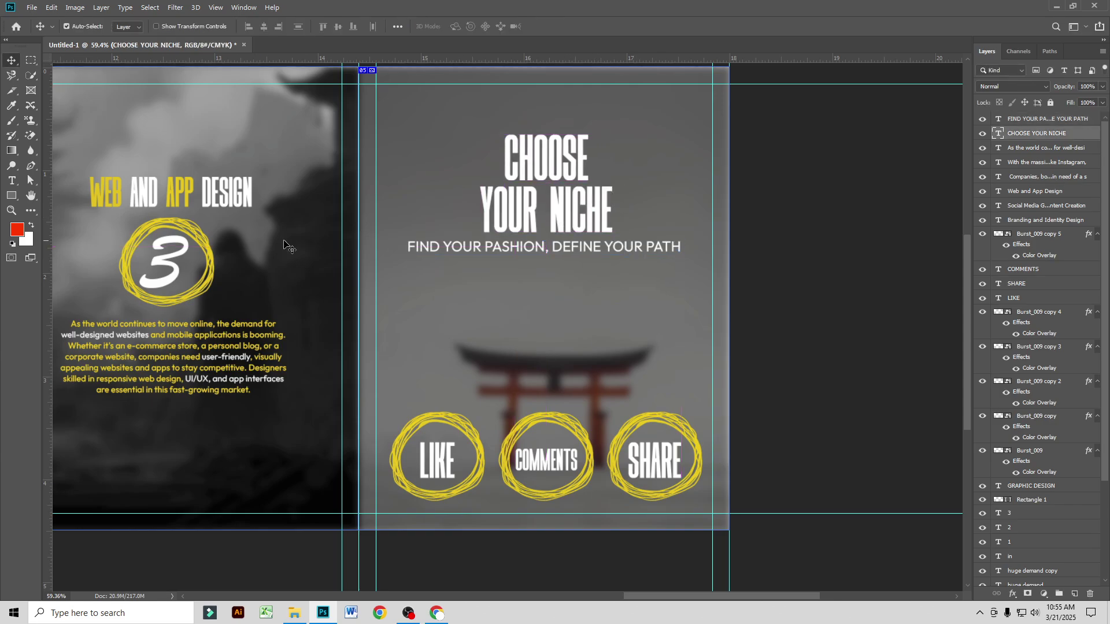
Step: Draw a rectangle about 824 × 49 px around the tagline and move its layer below the tagline text
{"action": "left_click", "coordinate": [7, 196]}
{"action": "left_click_drag", "start_coordinate": [401, 240], "coordinate": [685, 254]}
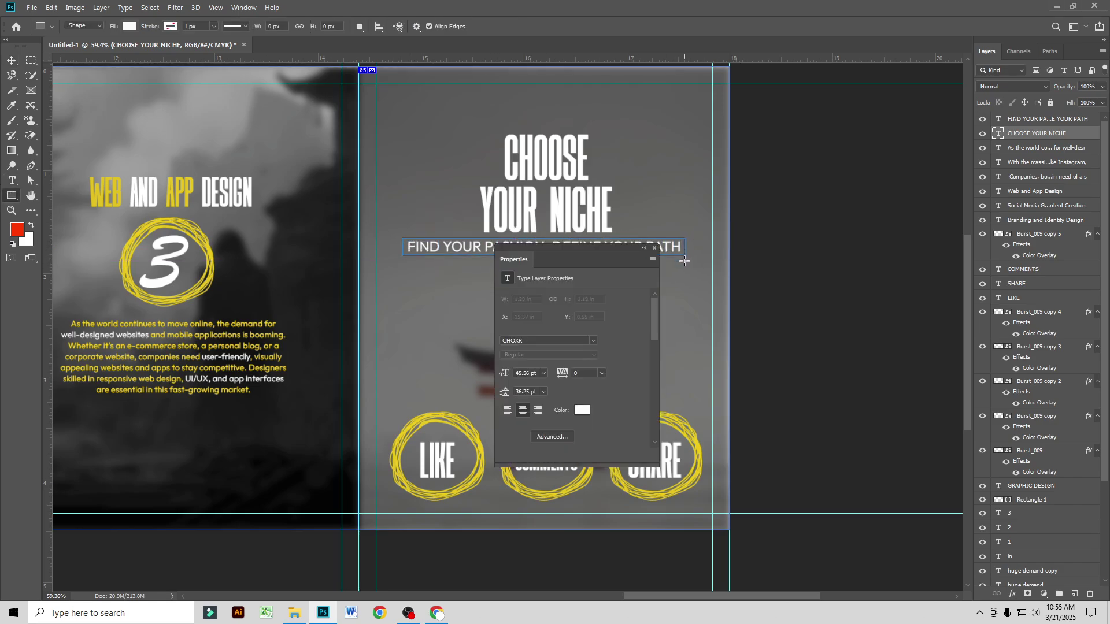
{"action": "left_click_drag", "start_coordinate": [1025, 132], "coordinate": [1014, 167]}
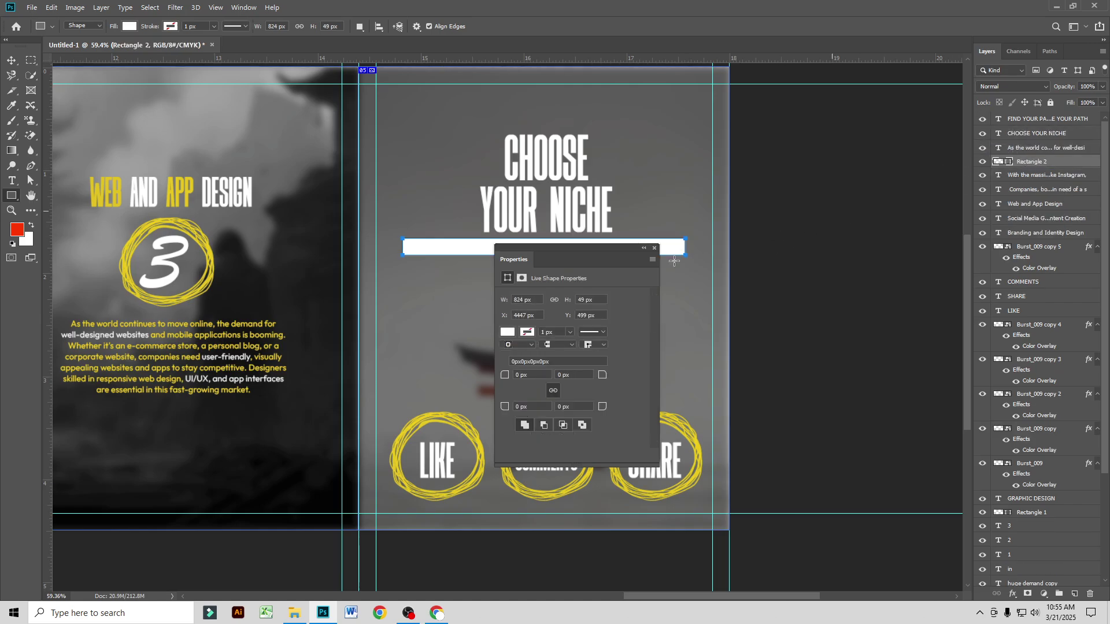
Step: Fill the rectangle behind the tagline with the yellow sampled from the scribbled ring around LIKE
{"action": "left_click", "coordinate": [507, 332]}
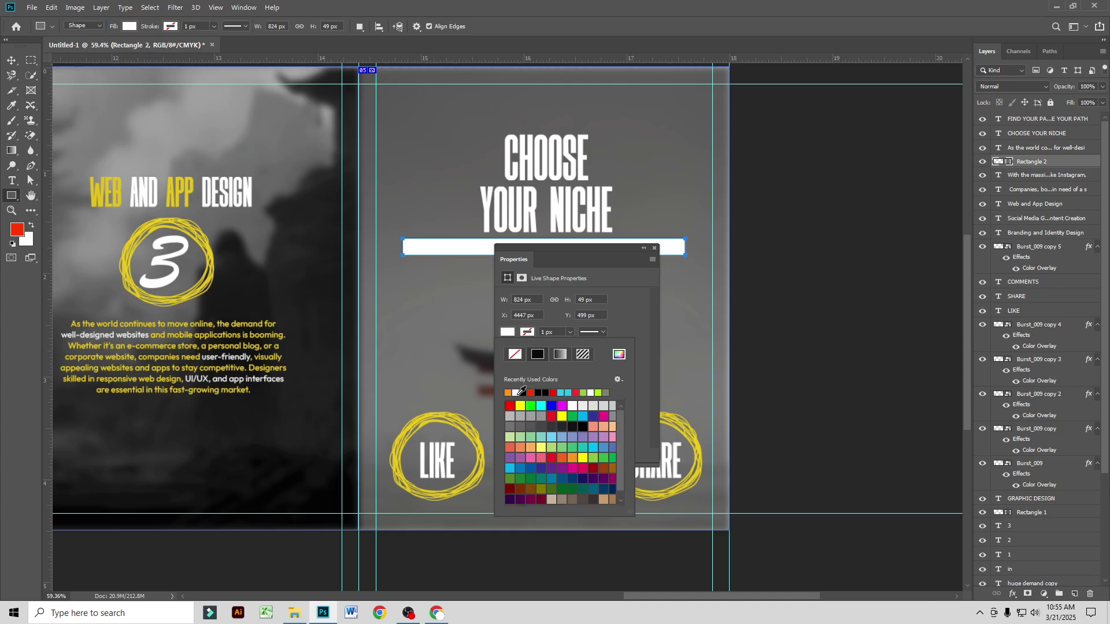
{"action": "left_click", "coordinate": [618, 355]}
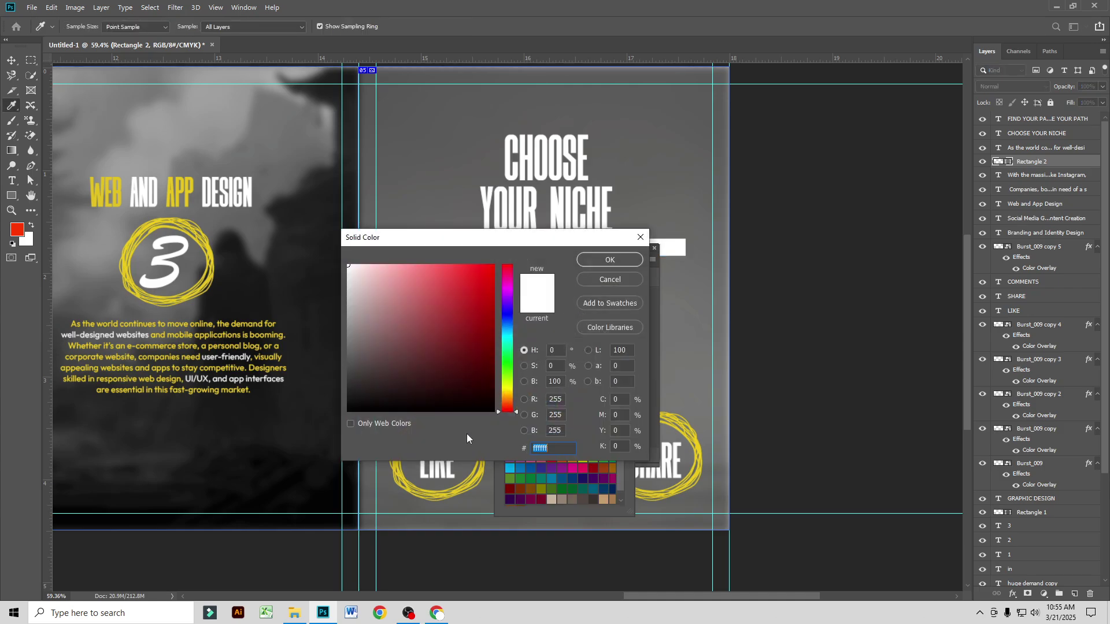
{"action": "left_click", "coordinate": [476, 474]}
{"action": "left_click", "coordinate": [612, 260]}
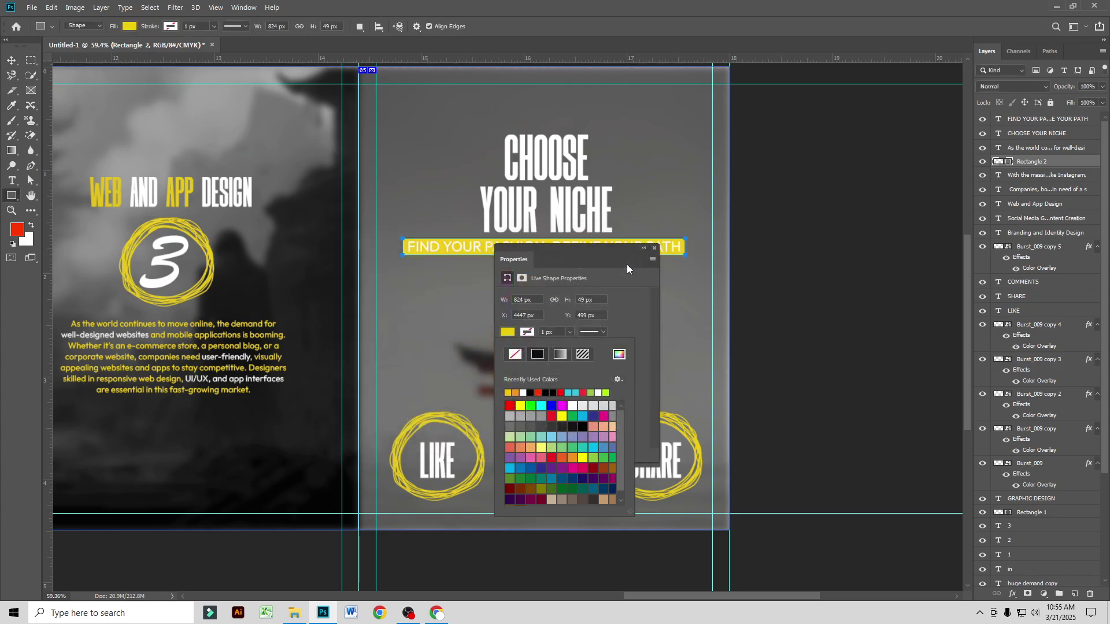
{"action": "left_click", "coordinate": [655, 249]}
Step: Set the tagline's text color to black (#000000)
{"action": "key", "text": "t"}
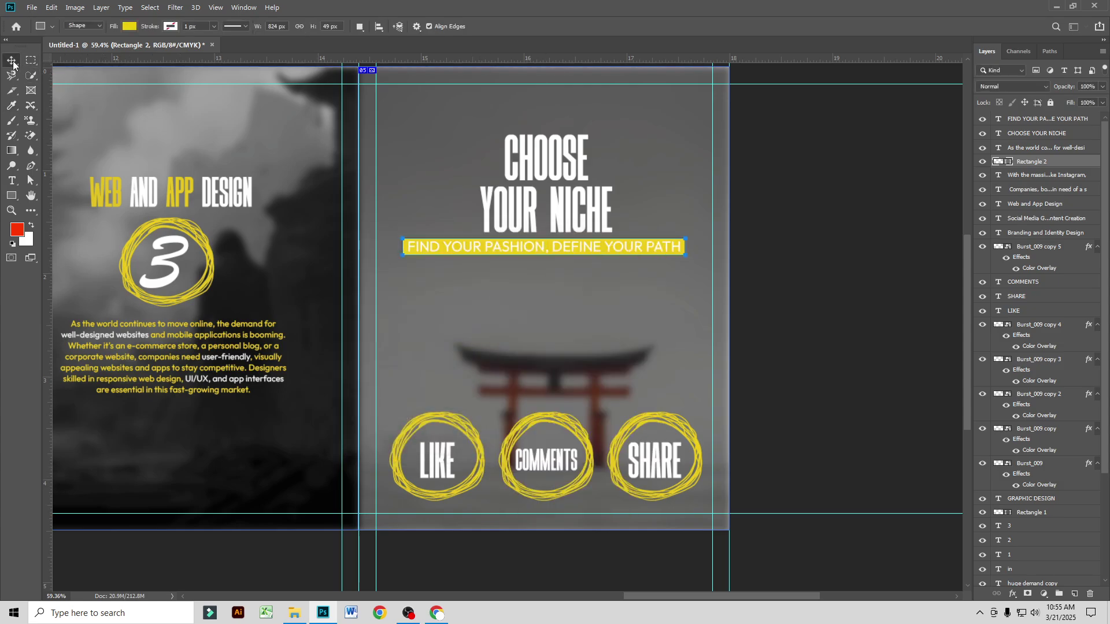
{"action": "left_click", "coordinate": [595, 249]}
{"action": "key", "text": "ctrl+a"}
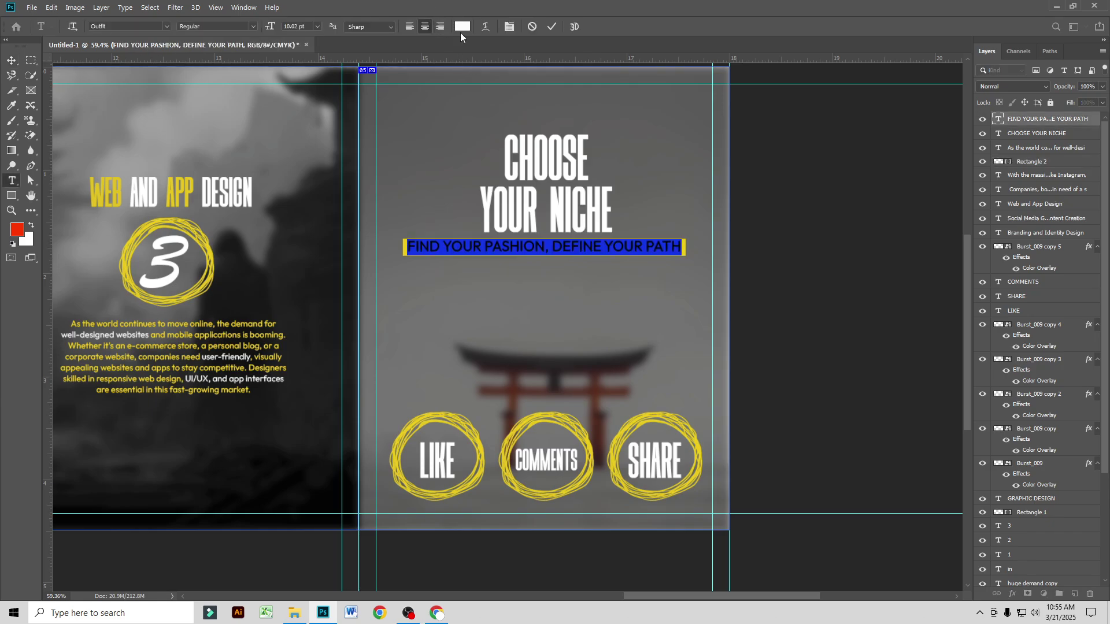
{"action": "left_click", "coordinate": [463, 26]}
{"action": "left_click", "coordinate": [506, 128]}
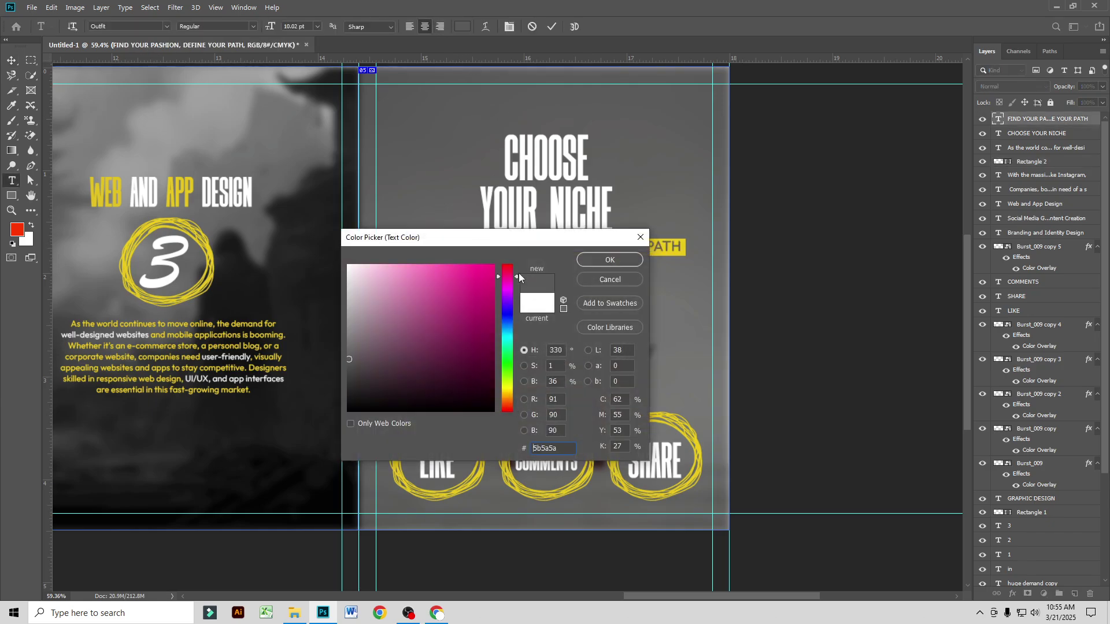
{"action": "left_click_drag", "start_coordinate": [404, 237], "coordinate": [362, 335]}
{"action": "left_click", "coordinate": [343, 510]}
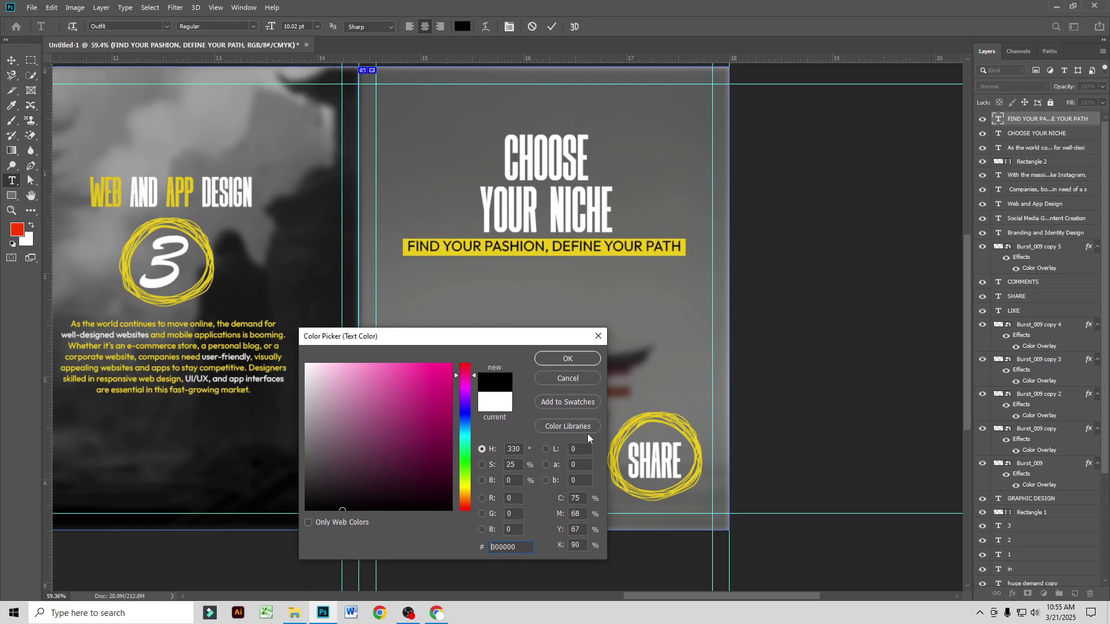
{"action": "left_click", "coordinate": [571, 358]}
{"action": "left_click", "coordinate": [552, 27]}
{"action": "key", "text": "v"}
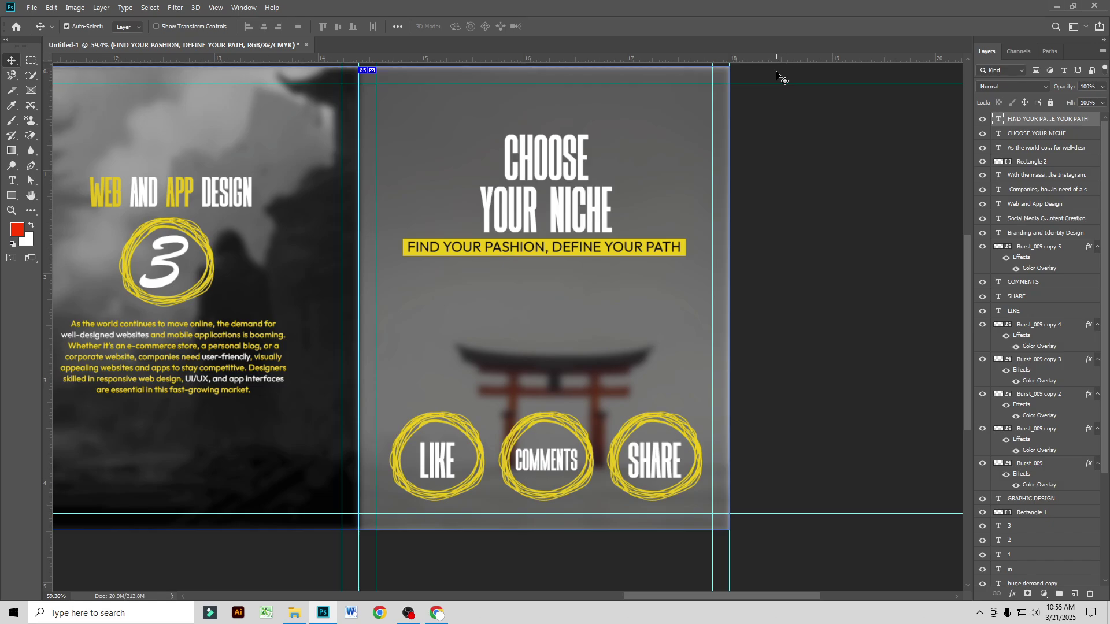
Step: Duplicate the CHOOSE YOUR NICHE heading layer
{"action": "scroll", "coordinate": [686, 307], "scroll_direction": "down", "scroll_amount": 3}
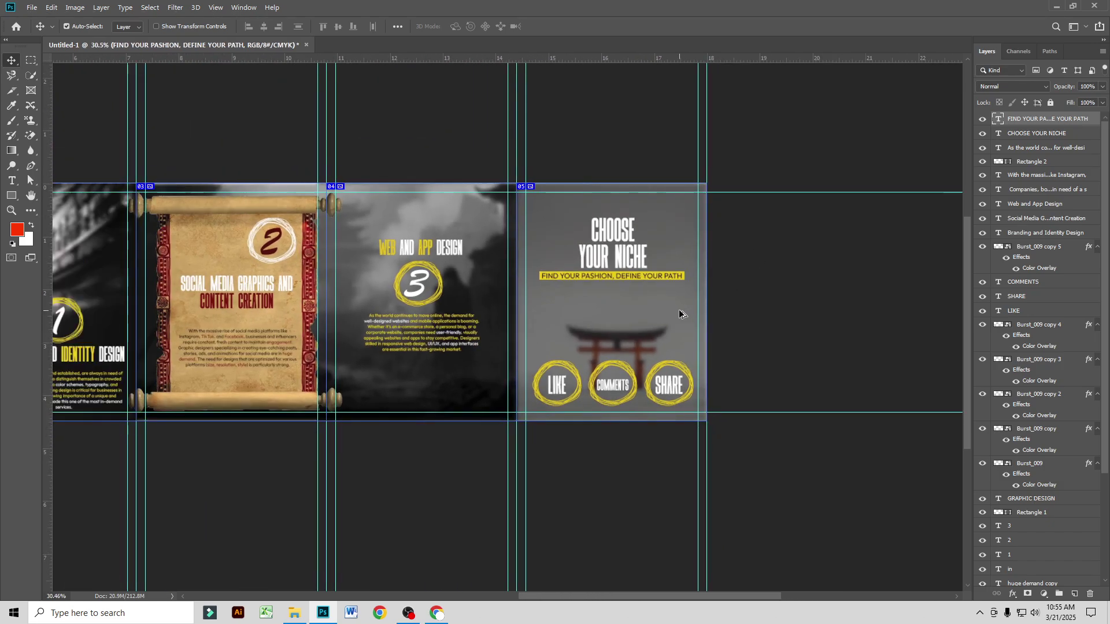
{"action": "scroll", "coordinate": [651, 348], "scroll_direction": "up", "scroll_amount": 2}
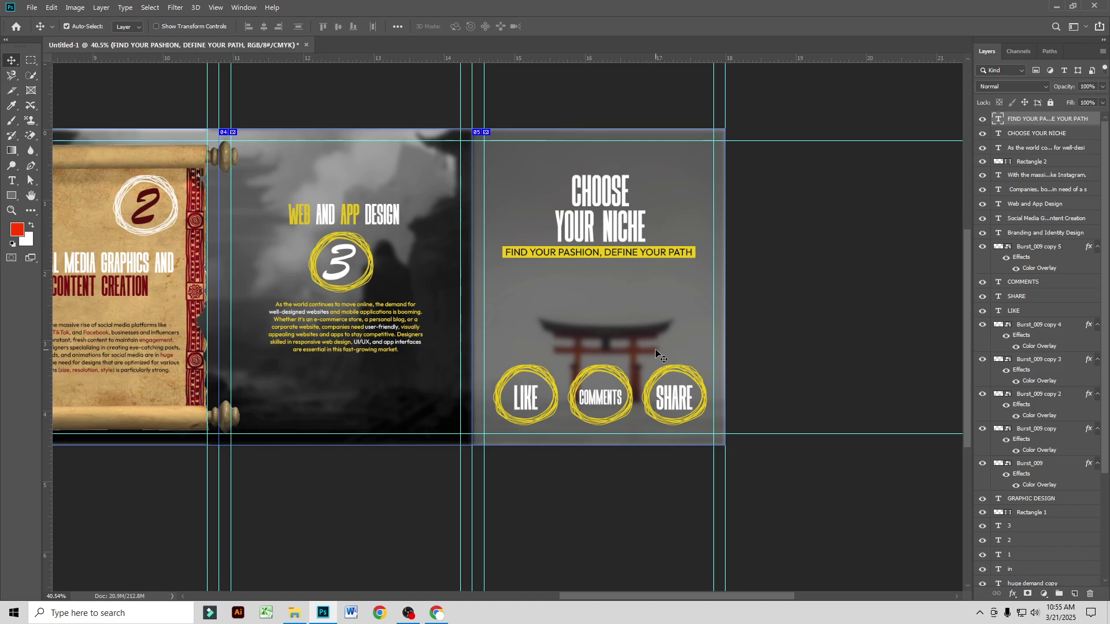
{"action": "scroll", "coordinate": [641, 219], "scroll_direction": "up", "scroll_amount": 4}
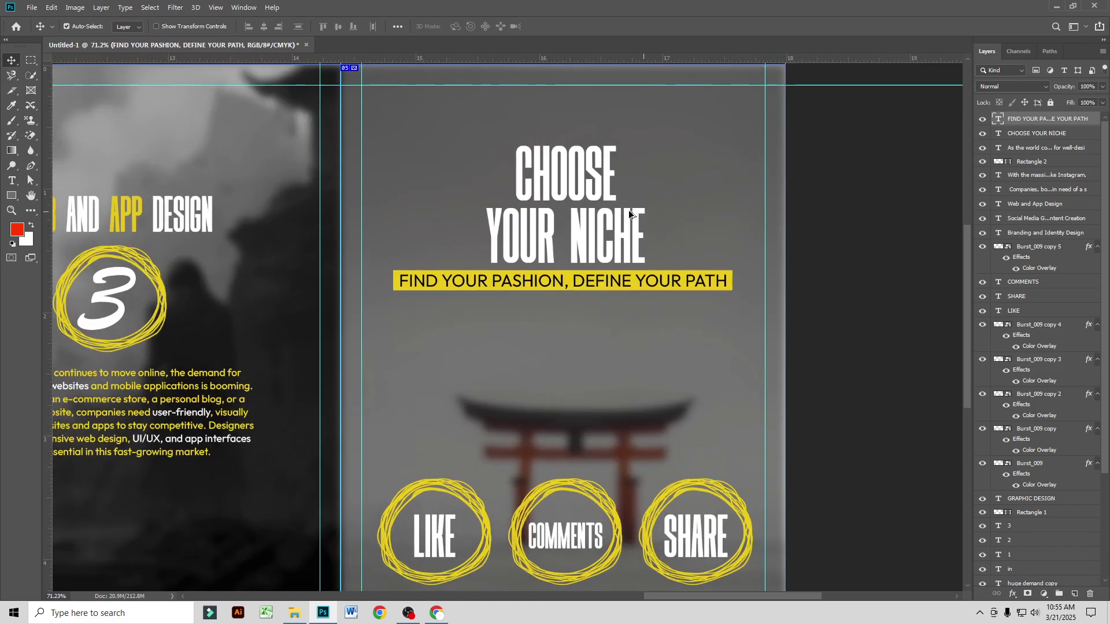
{"action": "left_click", "coordinate": [609, 193]}
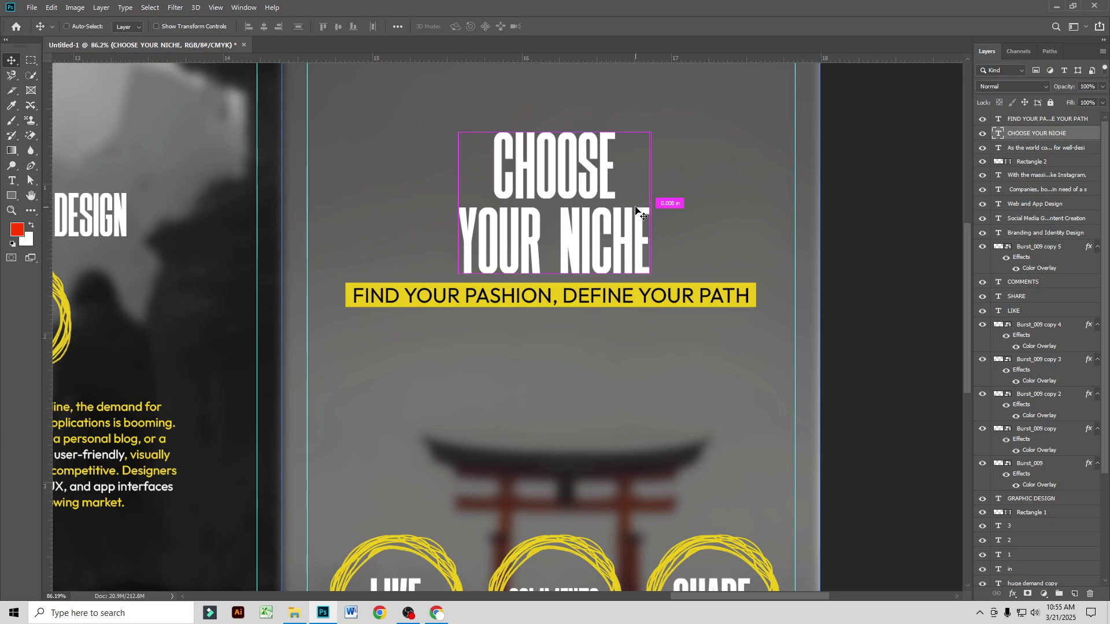
{"action": "key", "text": "ctrl+j"}
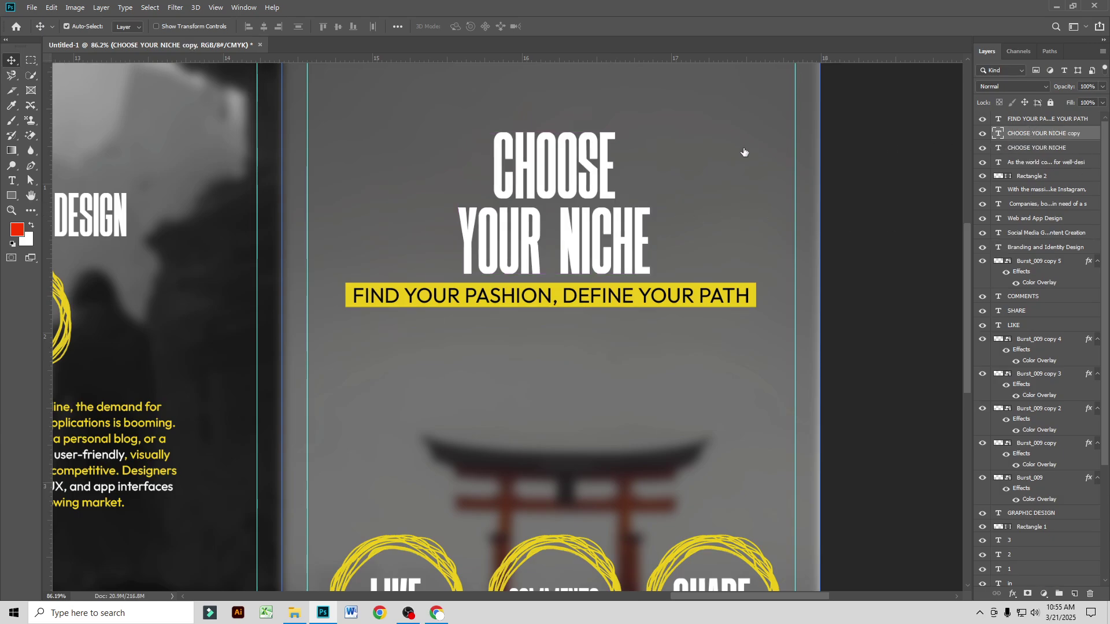
Step: Color the lower CHOOSE YOUR NICHE layer red (#d90d0d) and offset it slightly to form a shadow behind the white copy
{"action": "left_click", "coordinate": [1017, 246]}
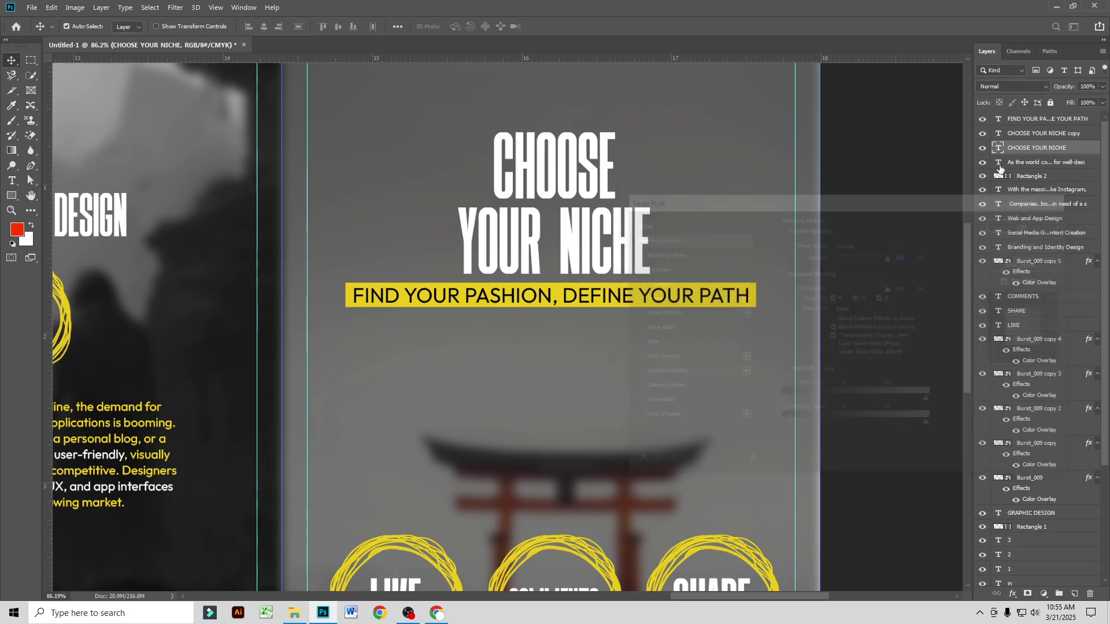
{"action": "double_click", "coordinate": [999, 147]}
{"action": "left_click", "coordinate": [462, 26]}
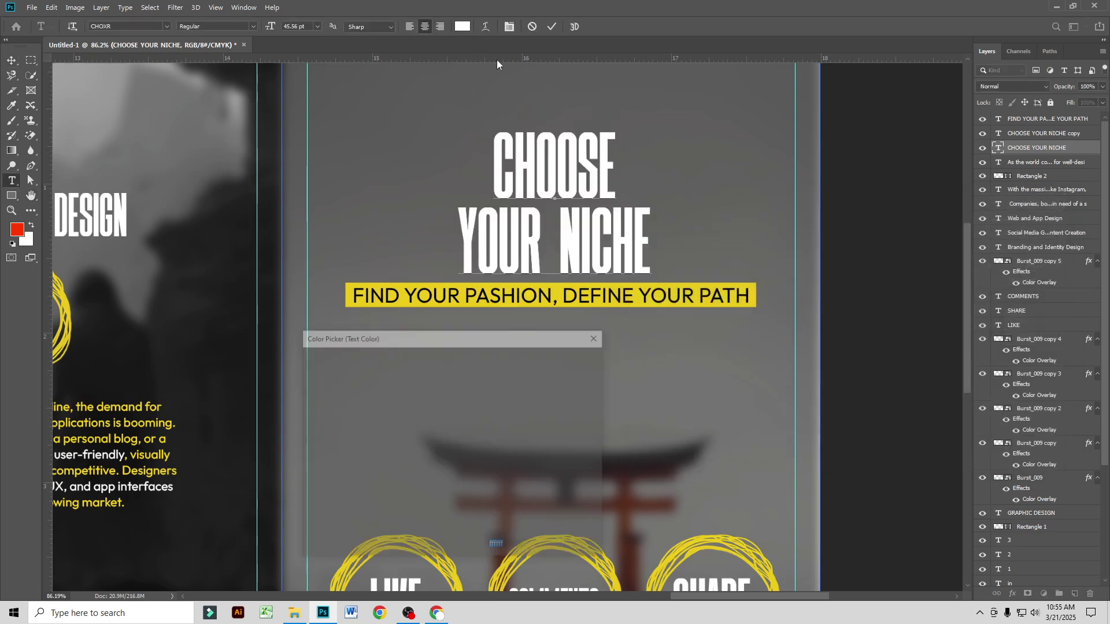
{"action": "left_click", "coordinate": [460, 384]}
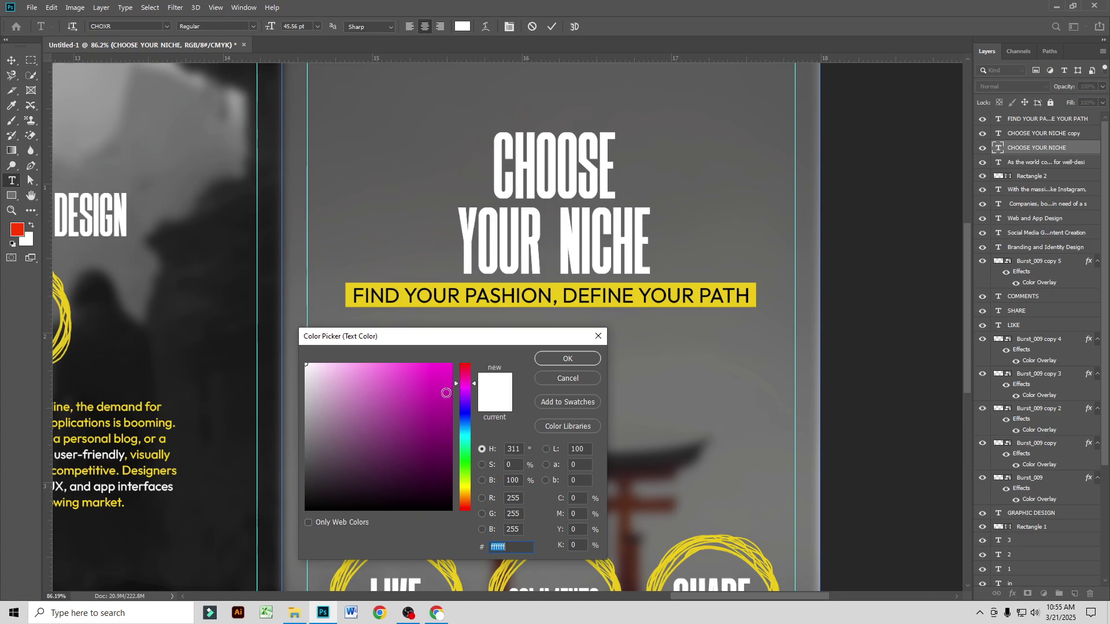
{"action": "left_click", "coordinate": [465, 364]}
{"action": "left_click", "coordinate": [443, 385]}
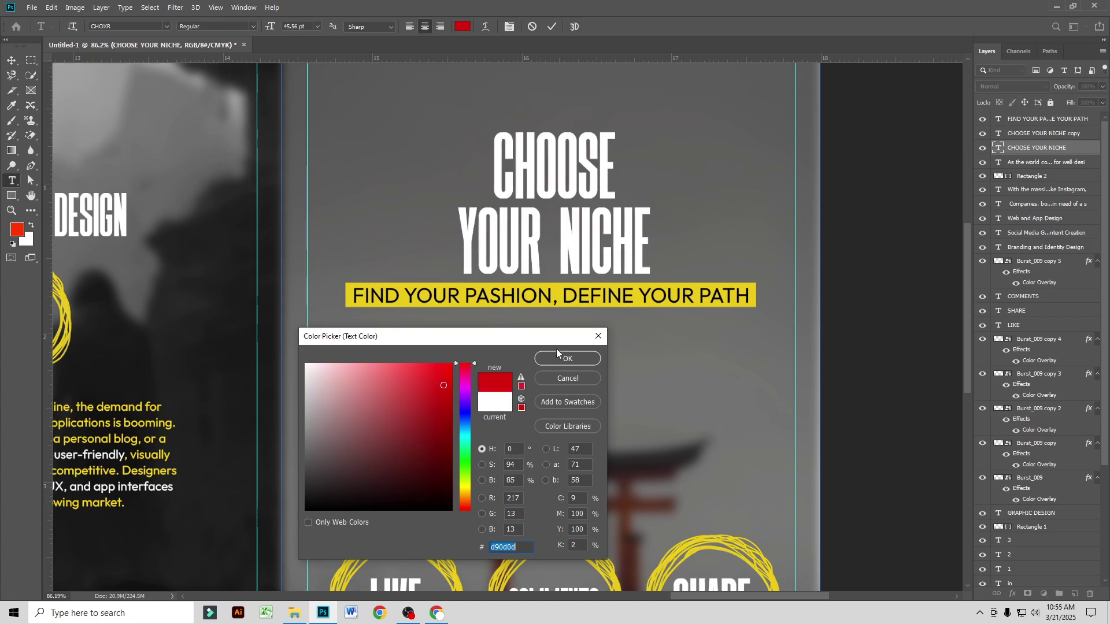
{"action": "left_click", "coordinate": [585, 359]}
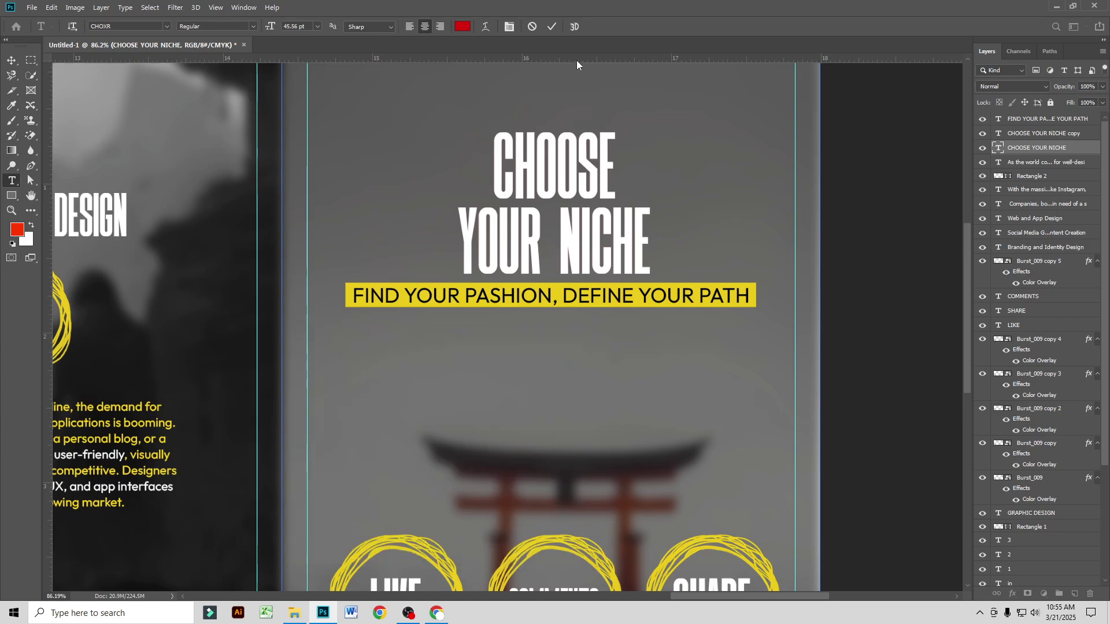
{"action": "left_click", "coordinate": [553, 27]}
{"action": "key", "text": "v"}
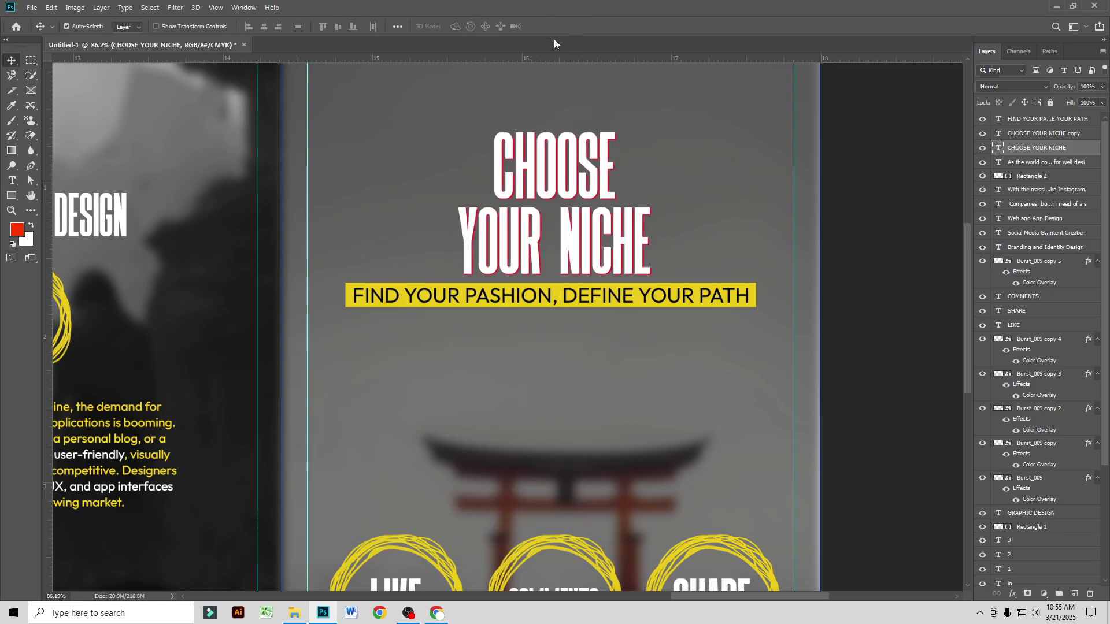
Step: Duplicate the WEB AND APP DESIGN heading layer on slide 3
{"action": "scroll", "coordinate": [509, 272], "scroll_direction": "down", "scroll_amount": 3}
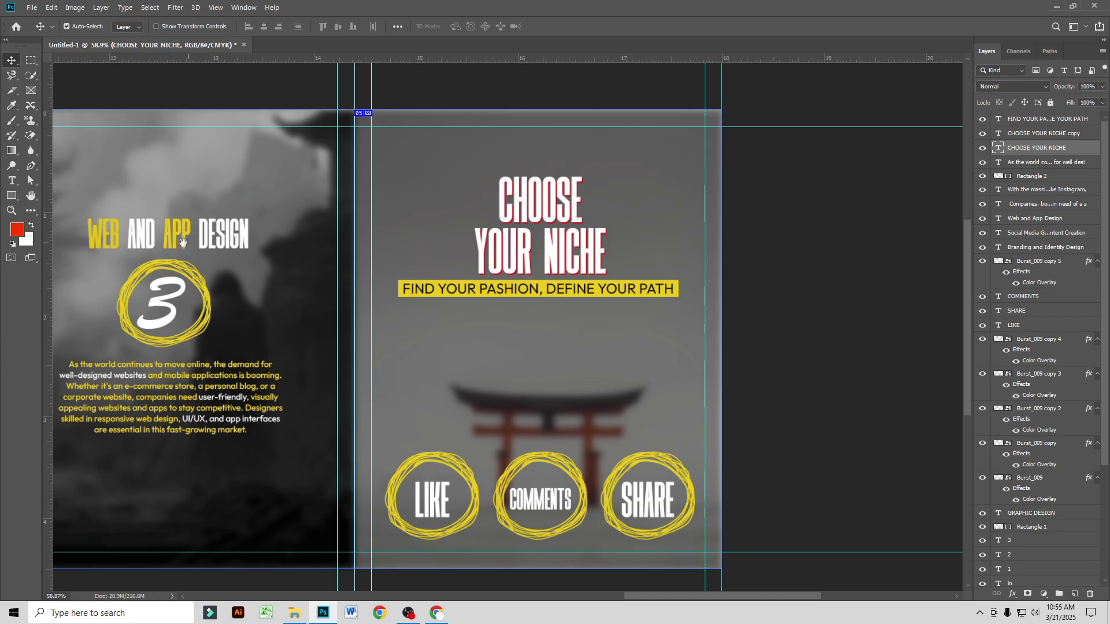
{"action": "left_click_drag", "start_coordinate": [182, 240], "coordinate": [447, 222]}
{"action": "scroll", "coordinate": [484, 227], "scroll_direction": "up", "scroll_amount": 4}
{"action": "scroll", "coordinate": [484, 227], "scroll_direction": "up", "scroll_amount": 2}
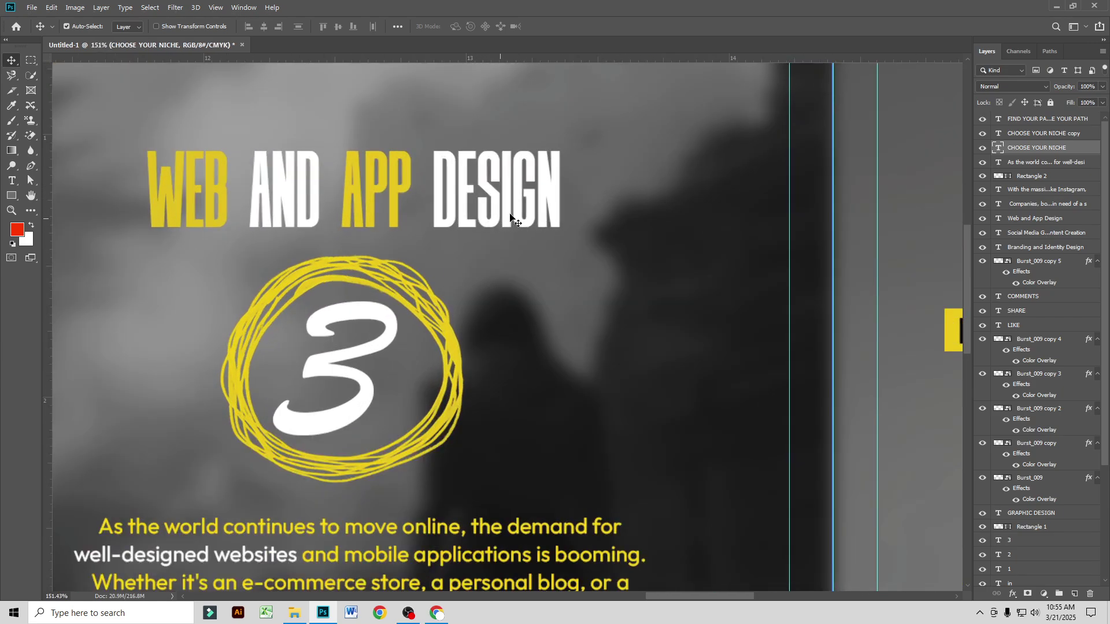
{"action": "left_click", "coordinate": [546, 201]}
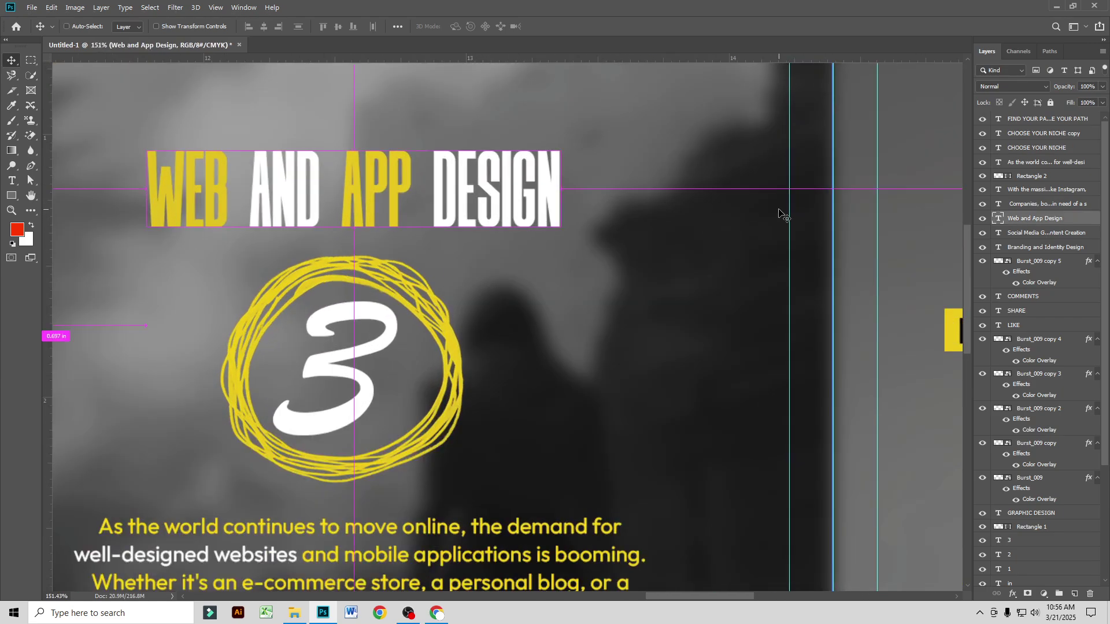
{"action": "key", "text": "ctrl+j"}
Step: Color the lower WEB AND APP DESIGN layer red and offset it slightly to form a shadow behind the copy
{"action": "double_click", "coordinate": [997, 234]}
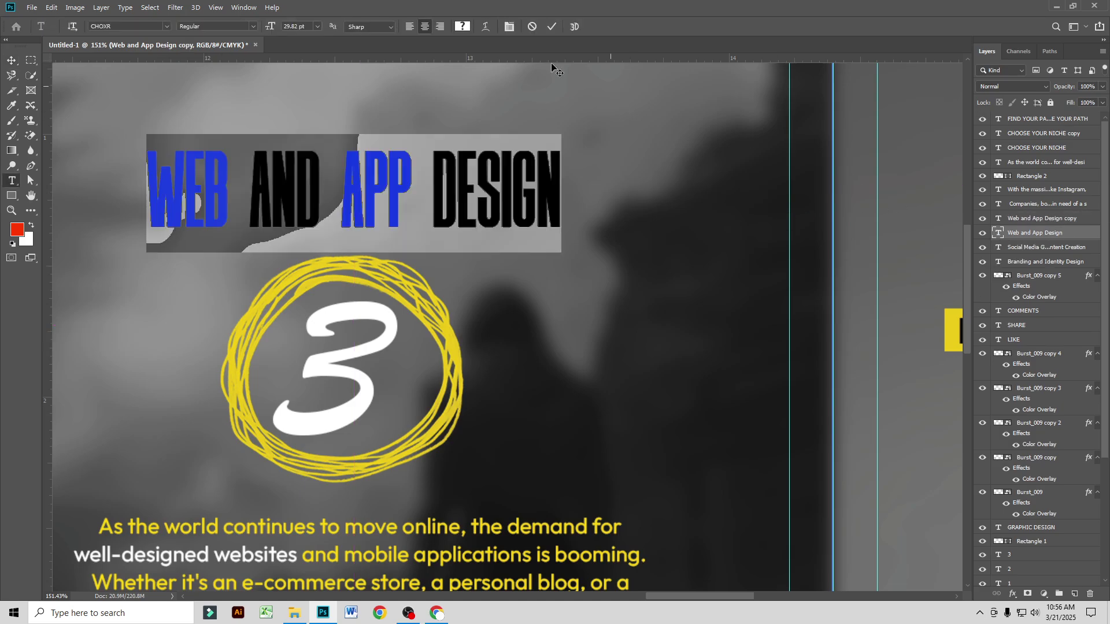
{"action": "left_click", "coordinate": [463, 26]}
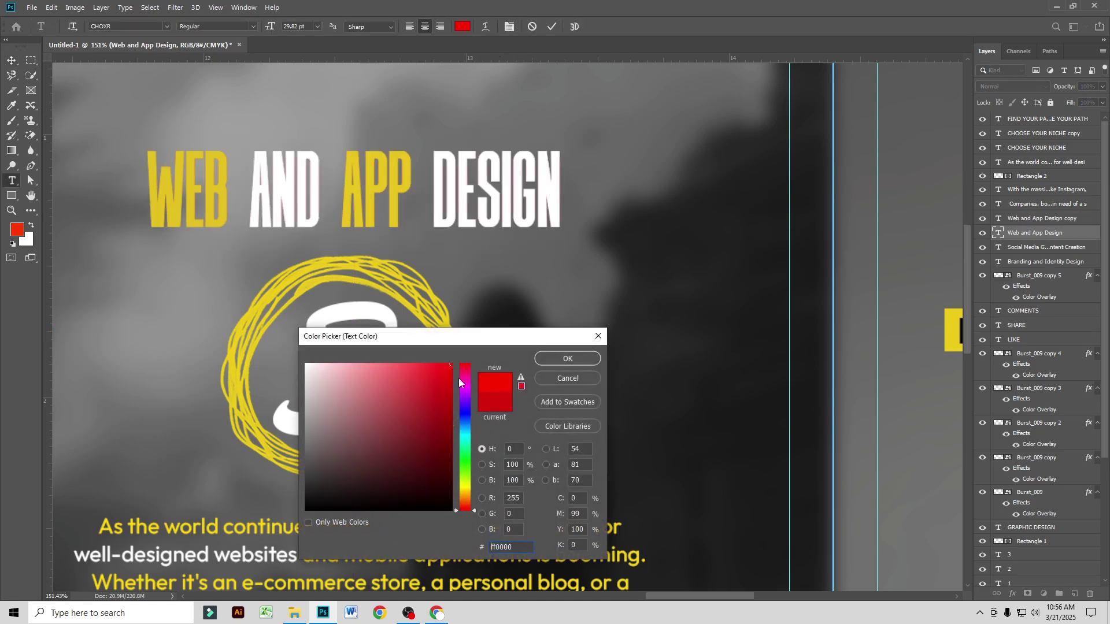
{"action": "left_click", "coordinate": [549, 359]}
{"action": "left_click", "coordinate": [549, 26]}
{"action": "key", "text": "v"}
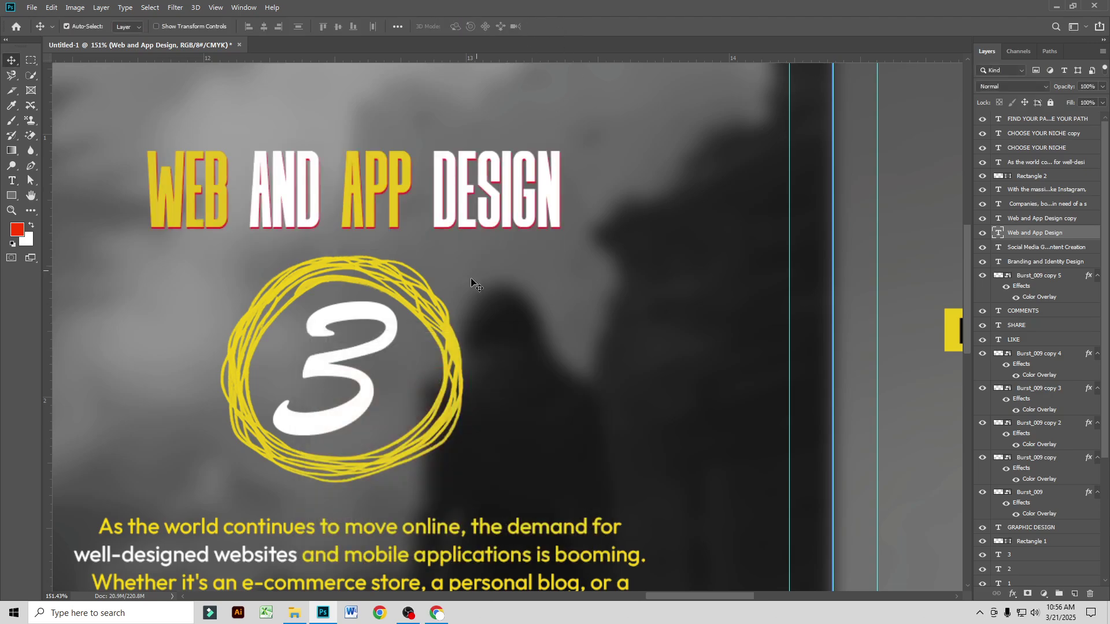
Step: Duplicate the BRANDING AND IDENTITY DESIGN heading layer on slide 1
{"action": "scroll", "coordinate": [423, 346], "scroll_direction": "down", "scroll_amount": 8}
{"action": "left_click_drag", "start_coordinate": [541, 302], "coordinate": [935, 230]}
{"action": "left_click_drag", "start_coordinate": [408, 313], "coordinate": [494, 308]}
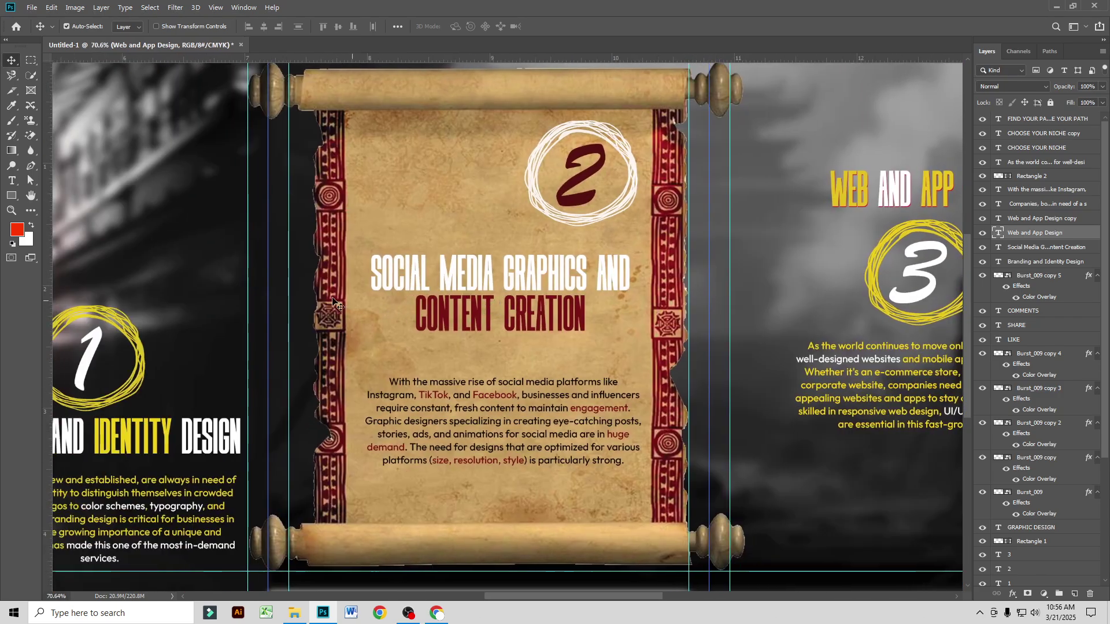
{"action": "left_click_drag", "start_coordinate": [385, 290], "coordinate": [641, 258]}
{"action": "scroll", "coordinate": [400, 384], "scroll_direction": "up", "scroll_amount": 4}
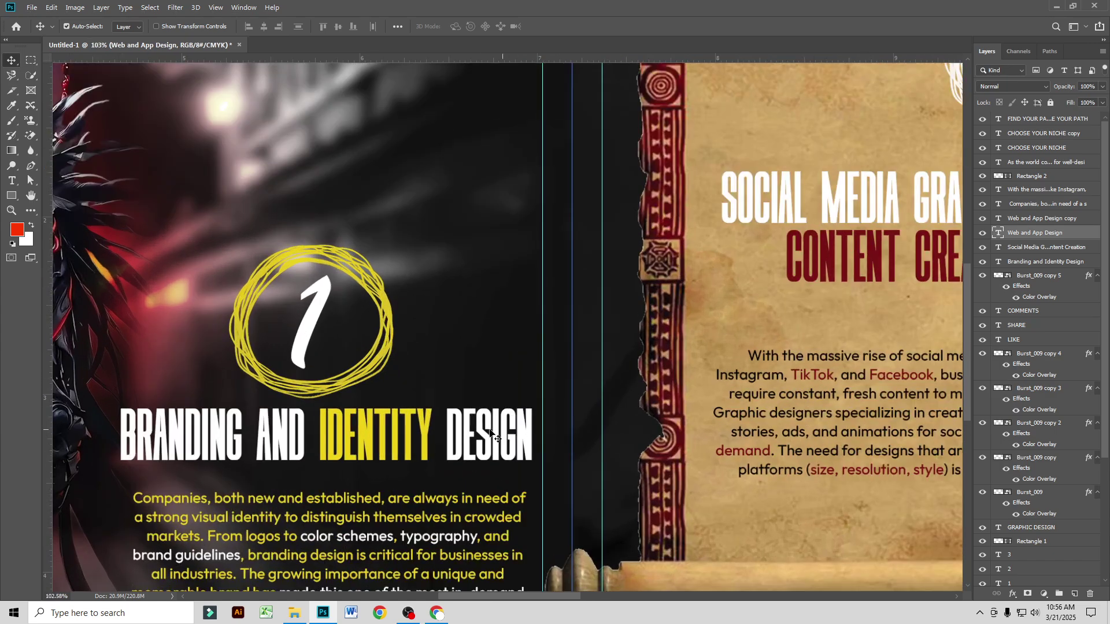
{"action": "left_click", "coordinate": [467, 430]}
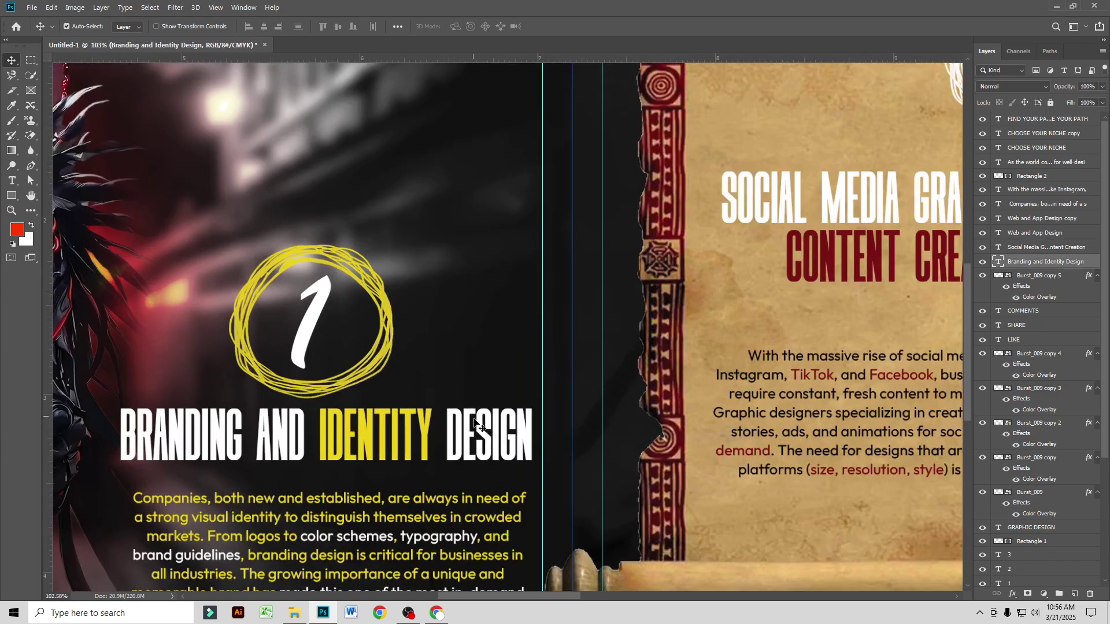
{"action": "key", "text": "ctrl+j"}
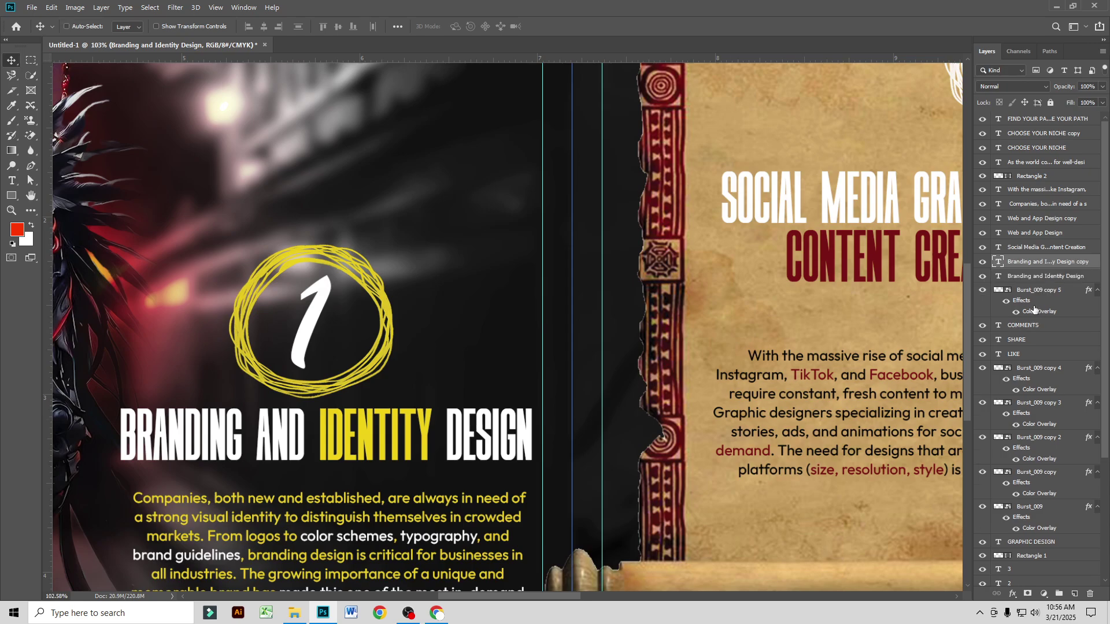
Step: Color the lower BRANDING AND IDENTITY DESIGN layer red (#e21111) and offset it slightly to form a shadow behind the copy
{"action": "double_click", "coordinate": [998, 277]}
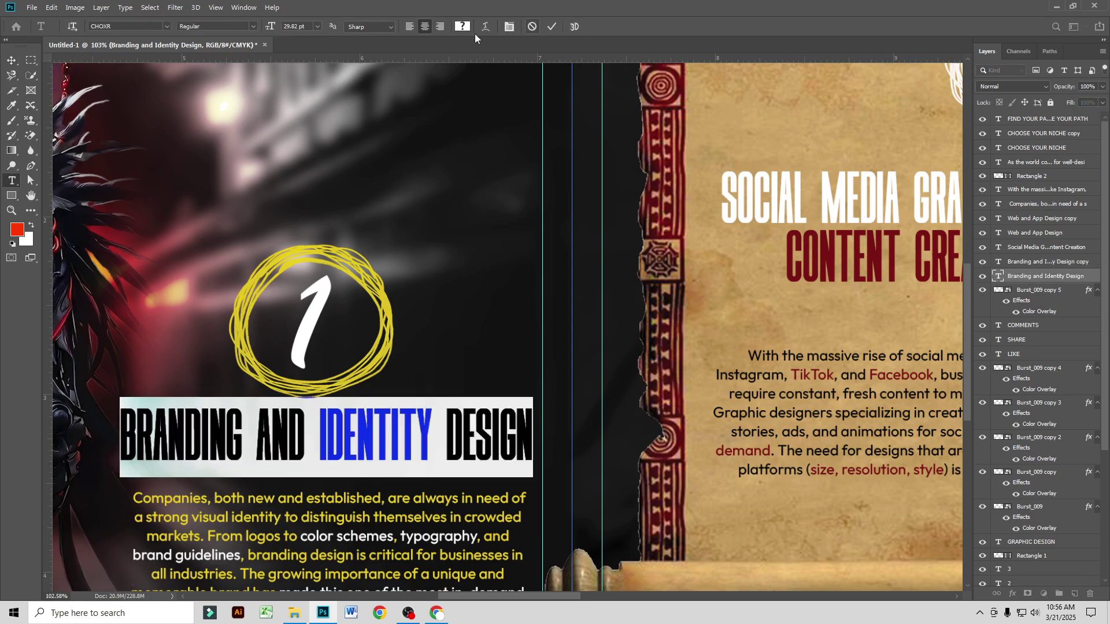
{"action": "left_click", "coordinate": [454, 28]}
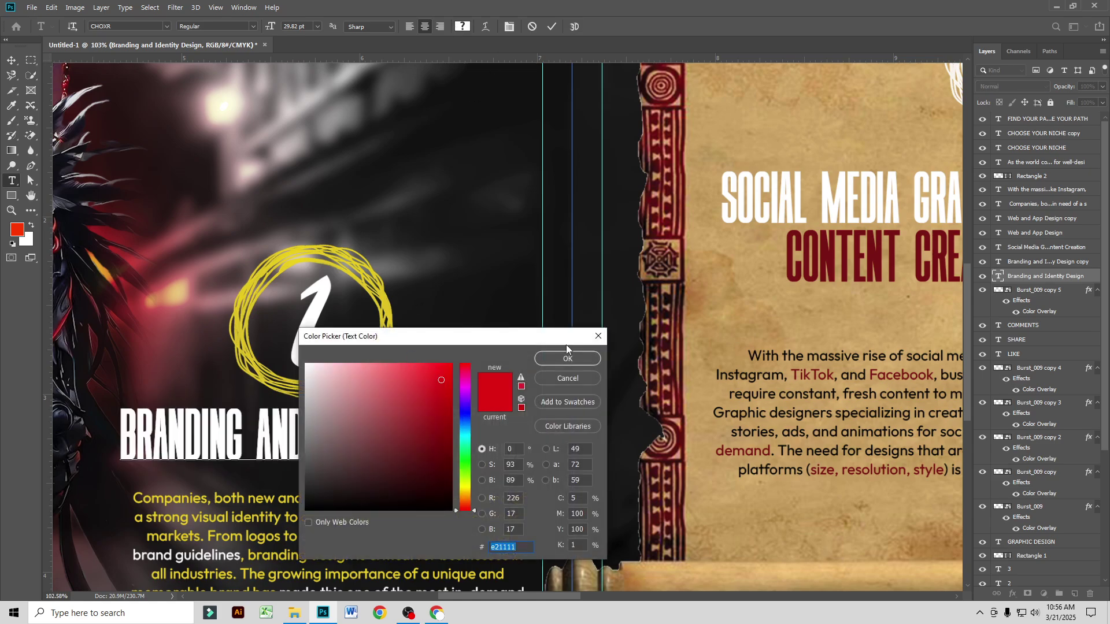
{"action": "left_click", "coordinate": [567, 358]}
{"action": "left_click", "coordinate": [552, 27]}
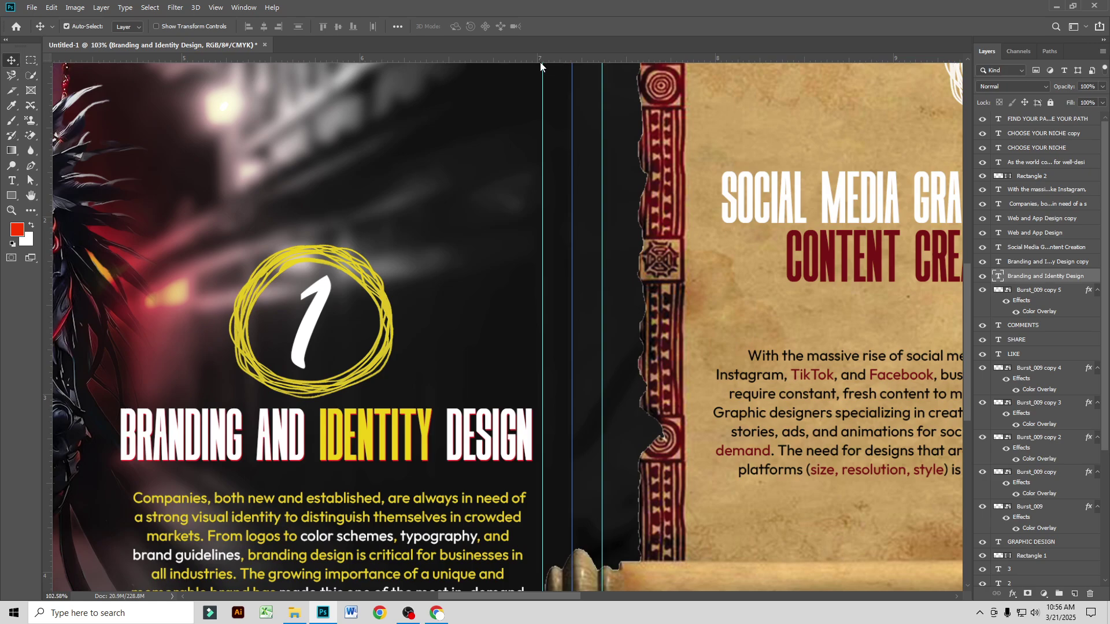
Step: Review the carousel slides side by side, checking the heading shadows and overall composition
{"action": "scroll", "coordinate": [459, 258], "scroll_direction": "down", "scroll_amount": 4}
{"action": "scroll", "coordinate": [457, 259], "scroll_direction": "down", "scroll_amount": 4}
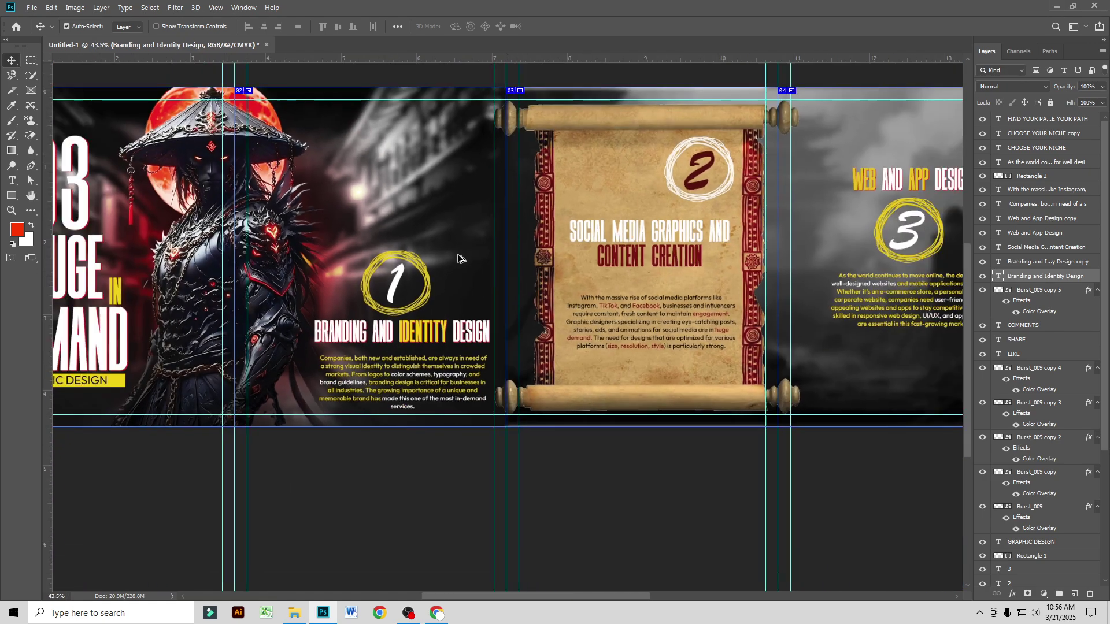
{"action": "scroll", "coordinate": [302, 370], "scroll_direction": "up", "scroll_amount": 1}
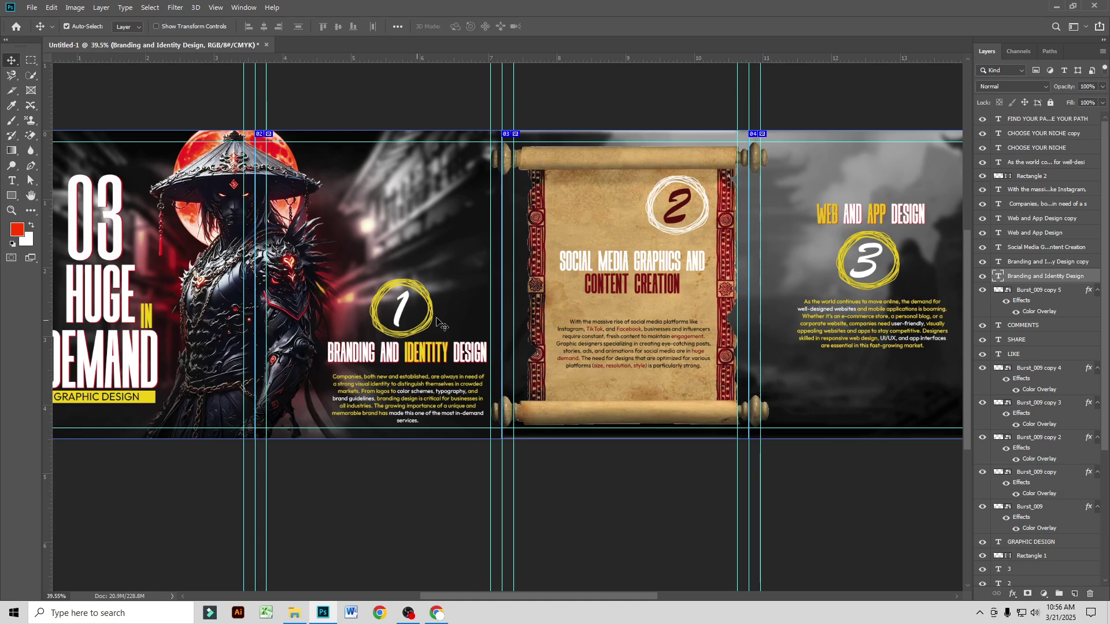
{"action": "scroll", "coordinate": [509, 348], "scroll_direction": "up", "scroll_amount": 1}
{"action": "scroll", "coordinate": [513, 336], "scroll_direction": "up", "scroll_amount": 2}
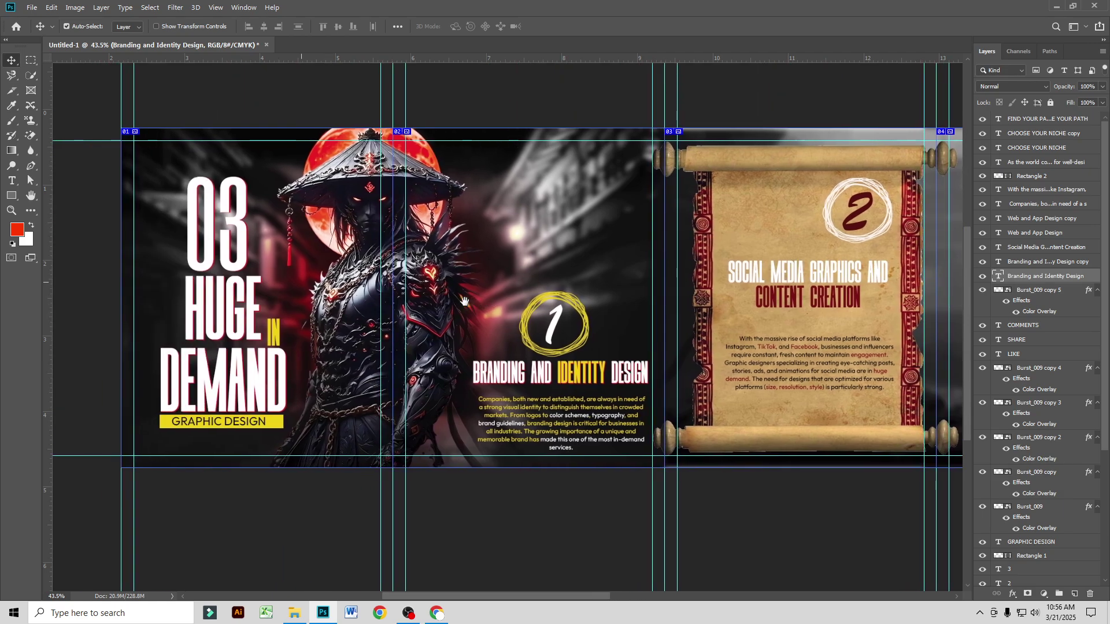
{"action": "scroll", "coordinate": [518, 322], "scroll_direction": "down", "scroll_amount": 2}
{"action": "scroll", "coordinate": [517, 321], "scroll_direction": "right", "scroll_amount": 1}
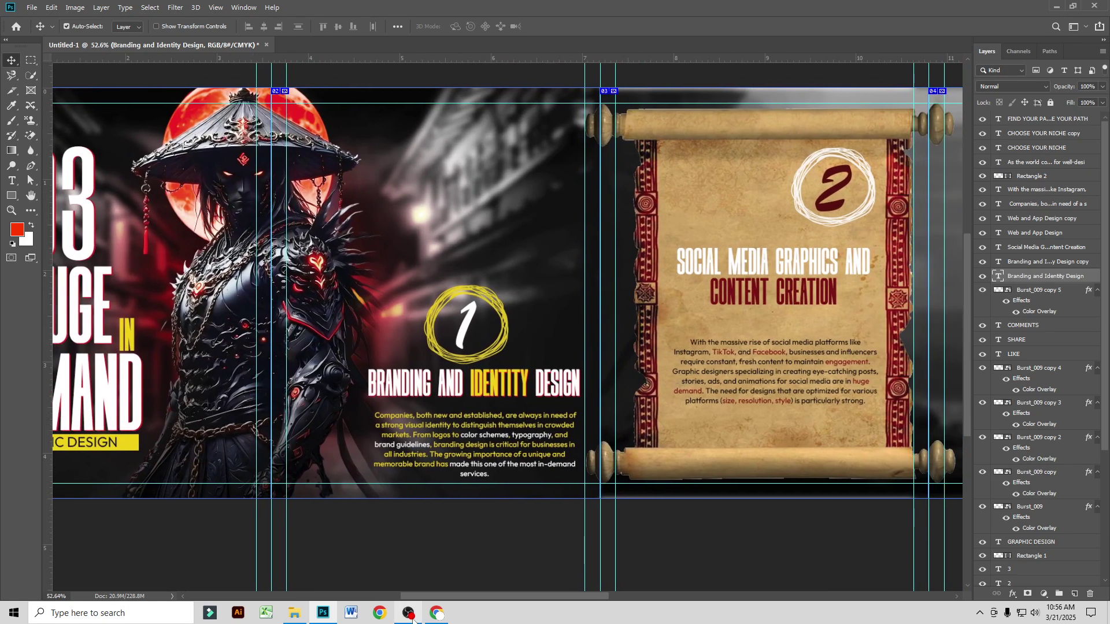
Step: Switch to Chrome and open the Pinterest home feed
{"action": "left_click", "coordinate": [436, 613]}
{"action": "left_click", "coordinate": [118, 8]}
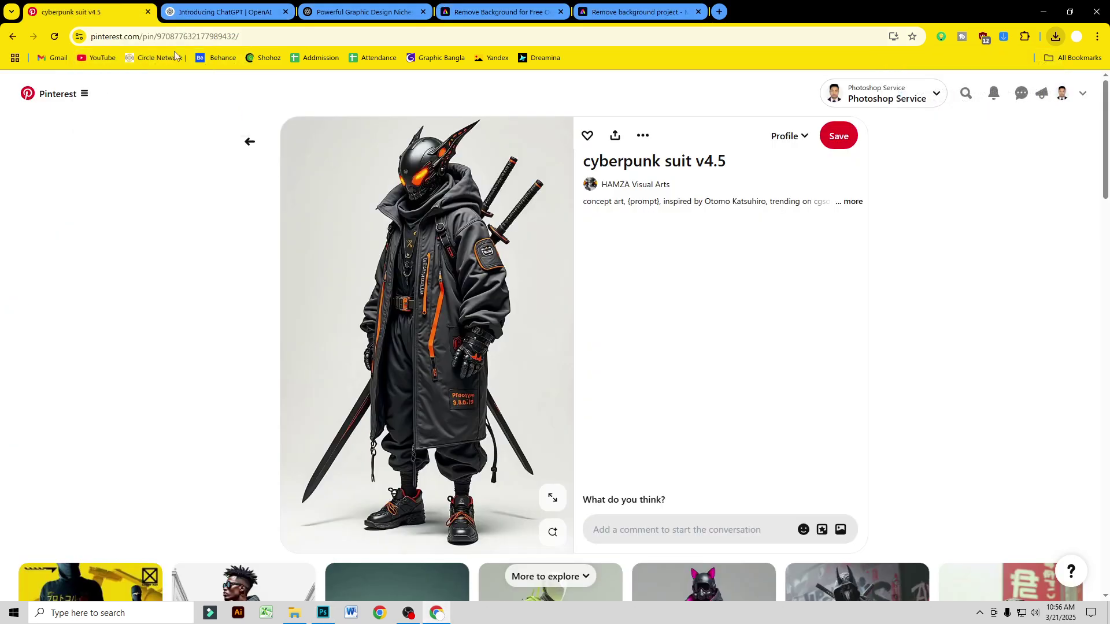
{"action": "left_click", "coordinate": [75, 99]}
{"action": "left_click", "coordinate": [53, 201]}
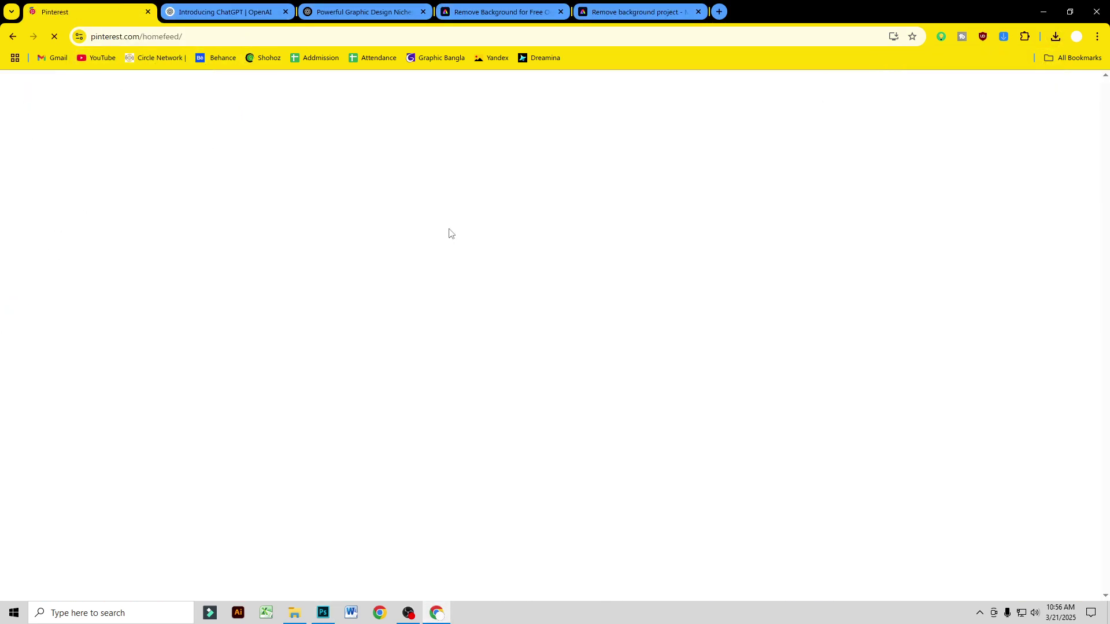
Step: Browse the Pinterest home feed for images that could be added to the carousel
{"action": "scroll", "coordinate": [927, 393], "scroll_direction": "down", "scroll_amount": 12}
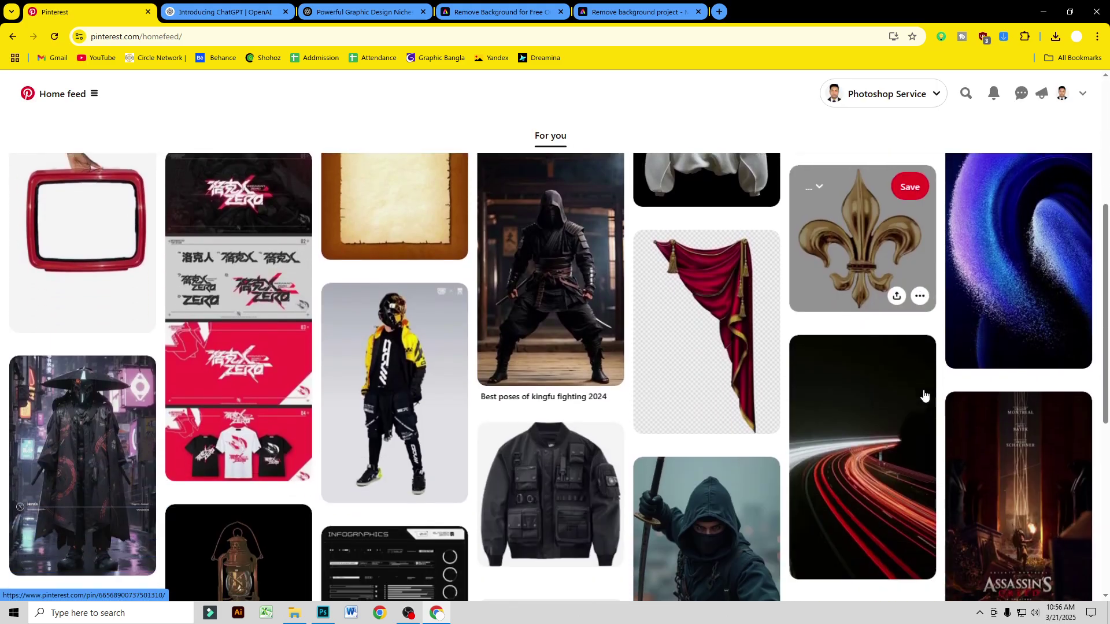
{"action": "scroll", "coordinate": [923, 395], "scroll_direction": "down", "scroll_amount": 11}
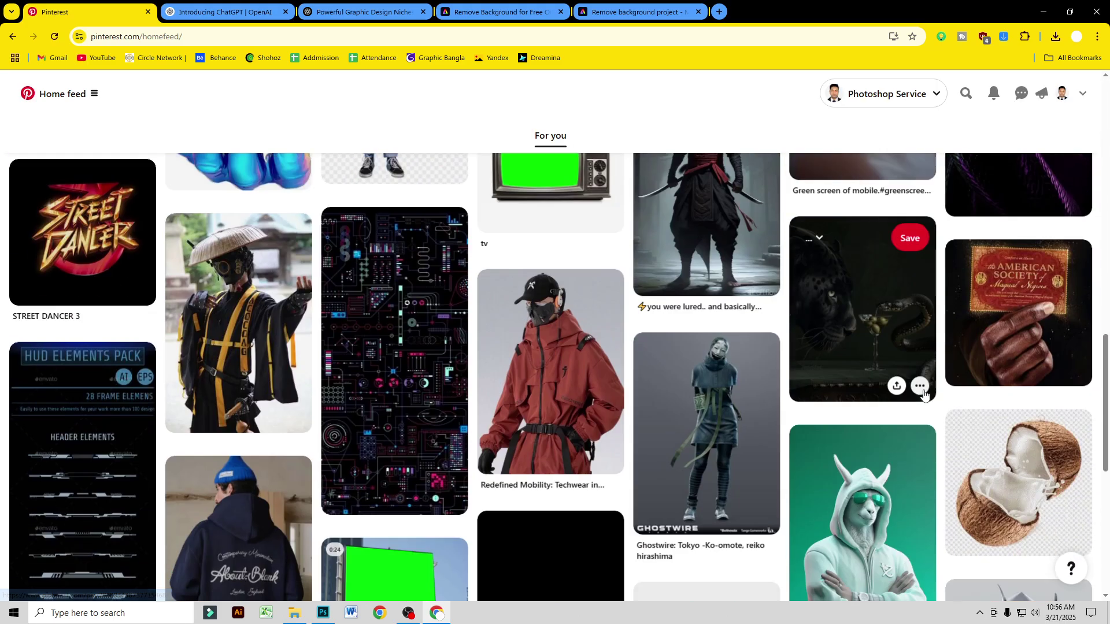
{"action": "scroll", "coordinate": [921, 391], "scroll_direction": "down", "scroll_amount": 5}
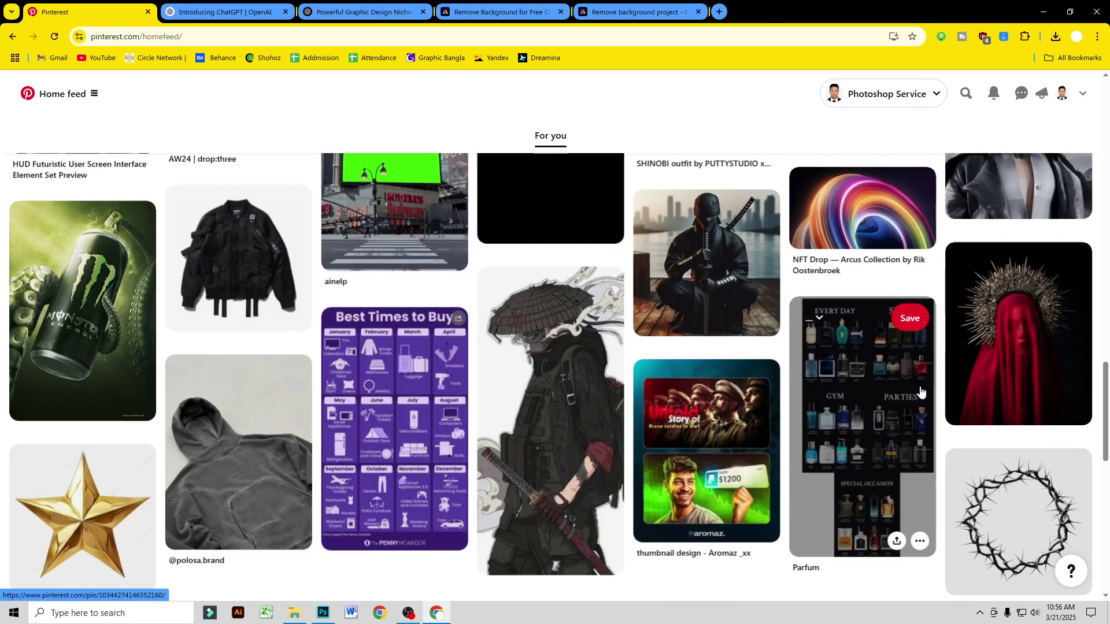
{"action": "scroll", "coordinate": [921, 392], "scroll_direction": "down", "scroll_amount": 5}
{"action": "scroll", "coordinate": [921, 387], "scroll_direction": "down", "scroll_amount": 10}
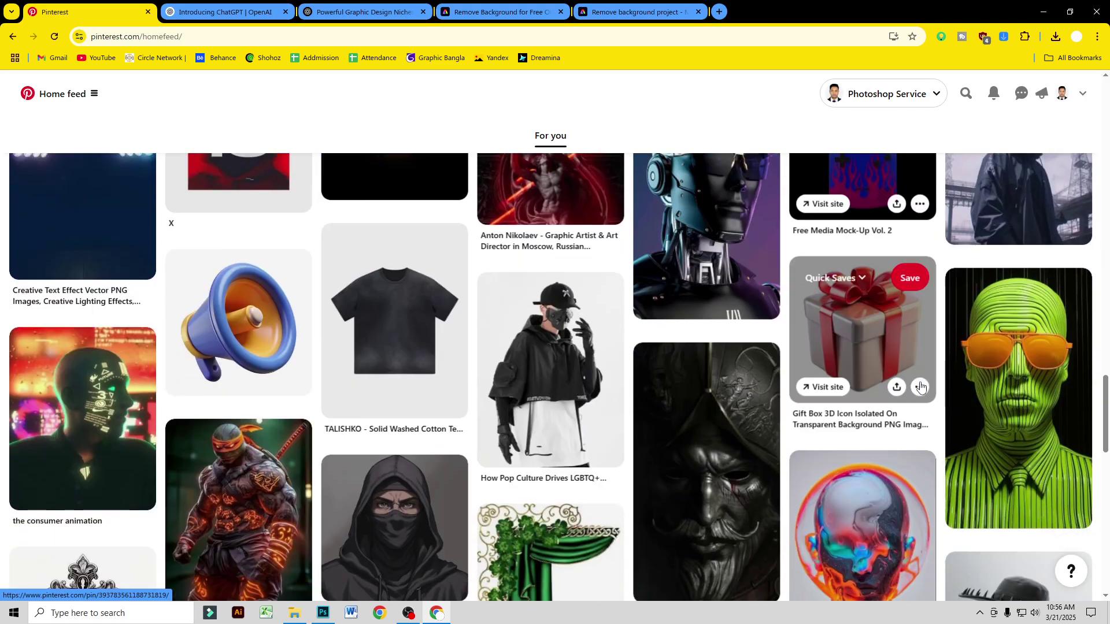
{"action": "scroll", "coordinate": [921, 386], "scroll_direction": "down", "scroll_amount": 16}
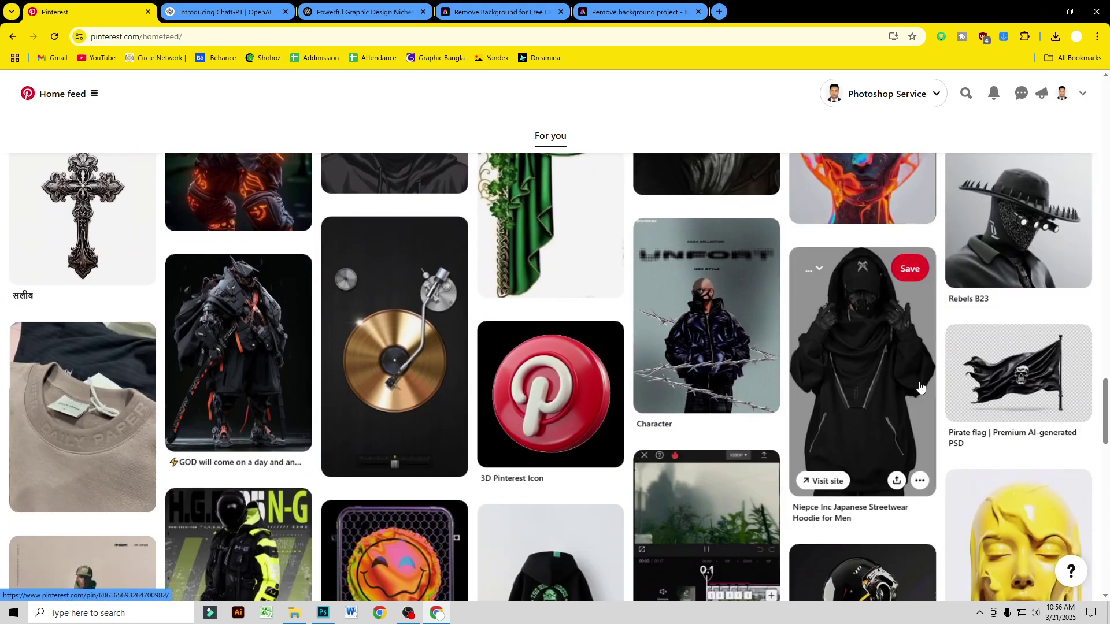
{"action": "scroll", "coordinate": [915, 384], "scroll_direction": "down", "scroll_amount": 5}
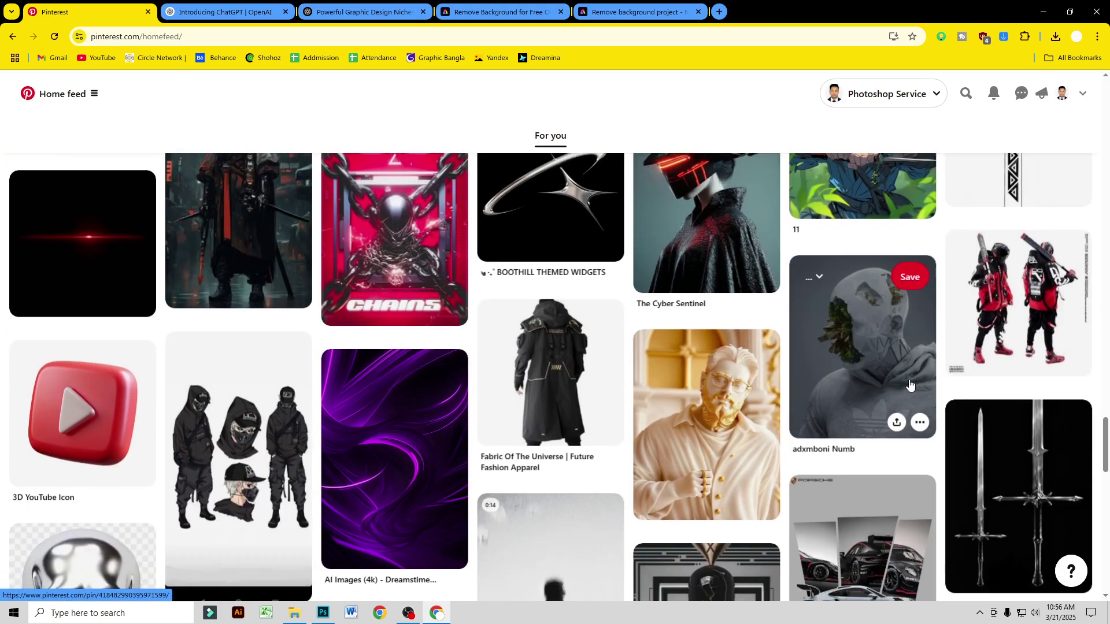
{"action": "scroll", "coordinate": [902, 379], "scroll_direction": "up", "scroll_amount": 2}
{"action": "scroll", "coordinate": [895, 376], "scroll_direction": "down", "scroll_amount": 2}
{"action": "scroll", "coordinate": [892, 373], "scroll_direction": "down", "scroll_amount": 12}
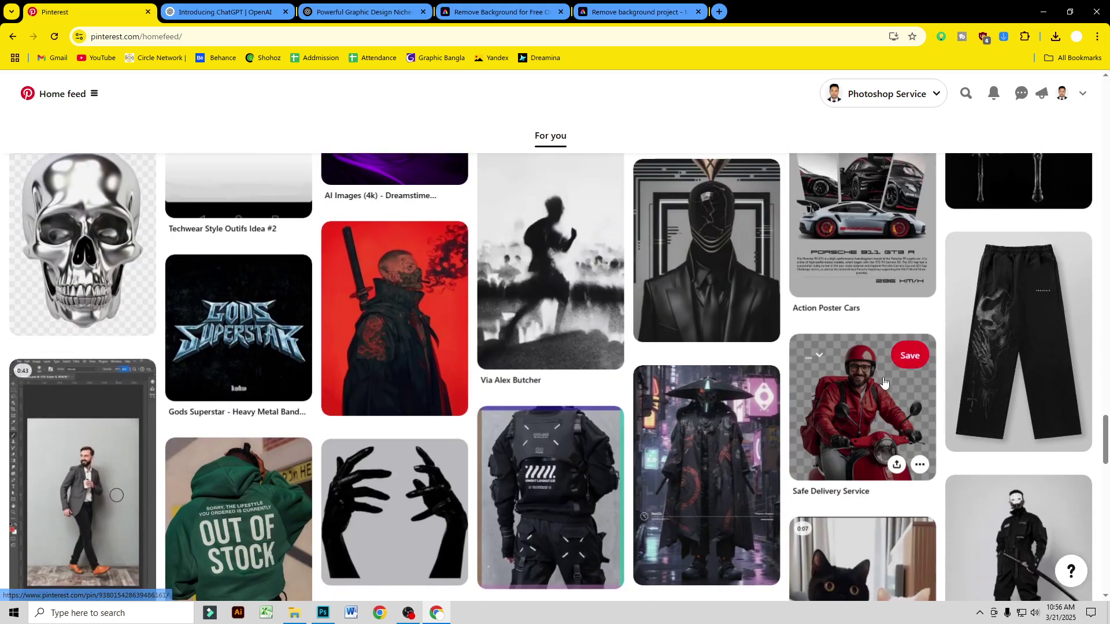
{"action": "scroll", "coordinate": [781, 414], "scroll_direction": "down", "scroll_amount": 11}
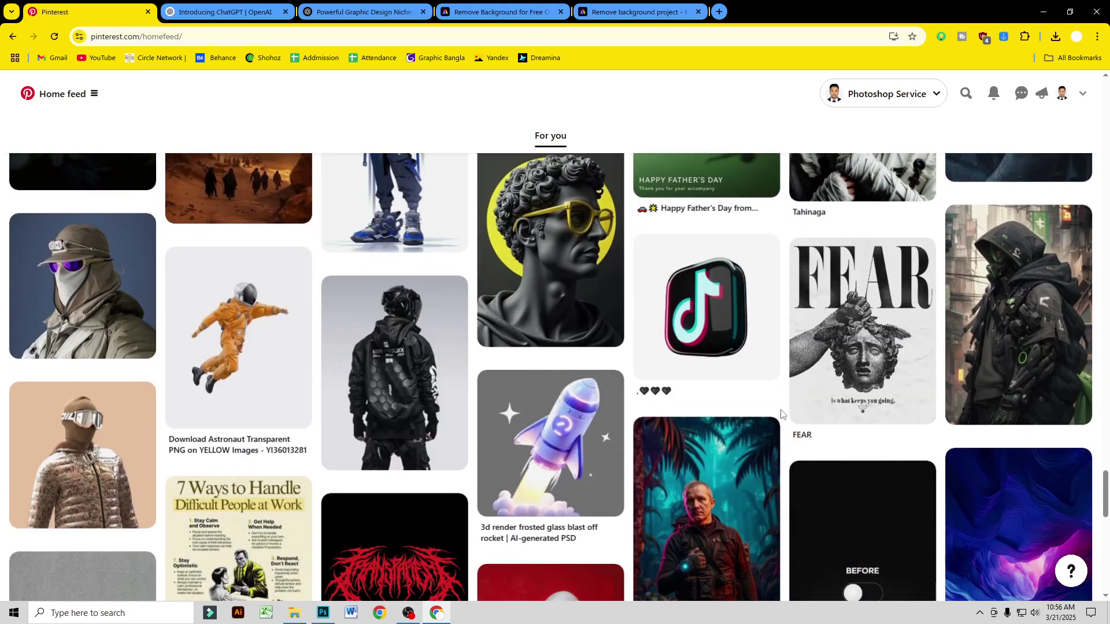
{"action": "scroll", "coordinate": [780, 414], "scroll_direction": "down", "scroll_amount": 4}
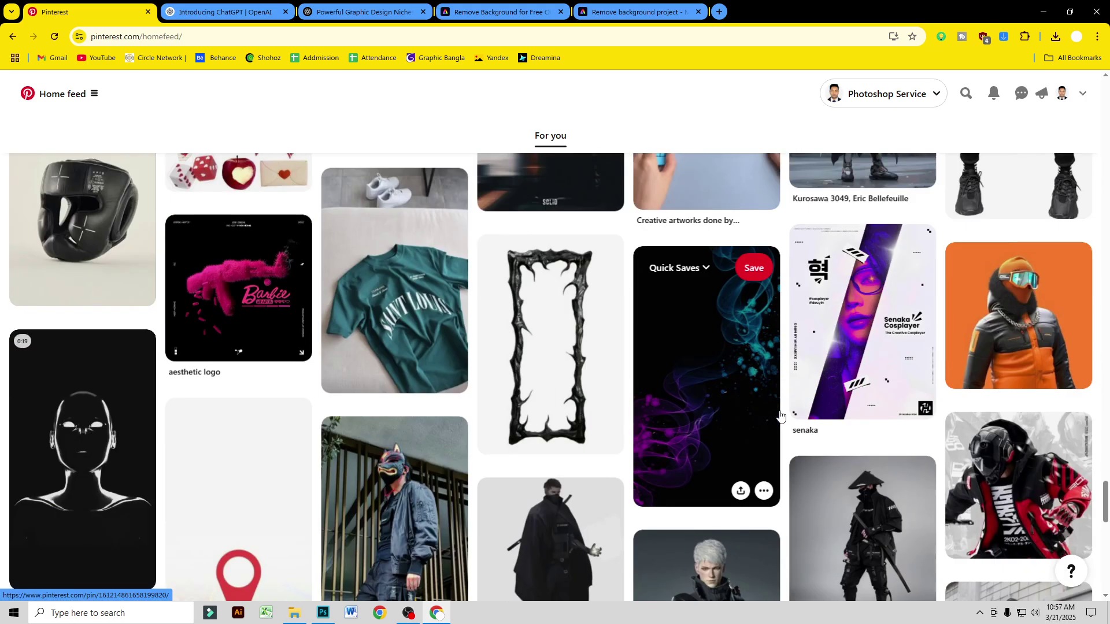
{"action": "scroll", "coordinate": [780, 415], "scroll_direction": "down", "scroll_amount": 3}
{"action": "scroll", "coordinate": [779, 415], "scroll_direction": "down", "scroll_amount": 16}
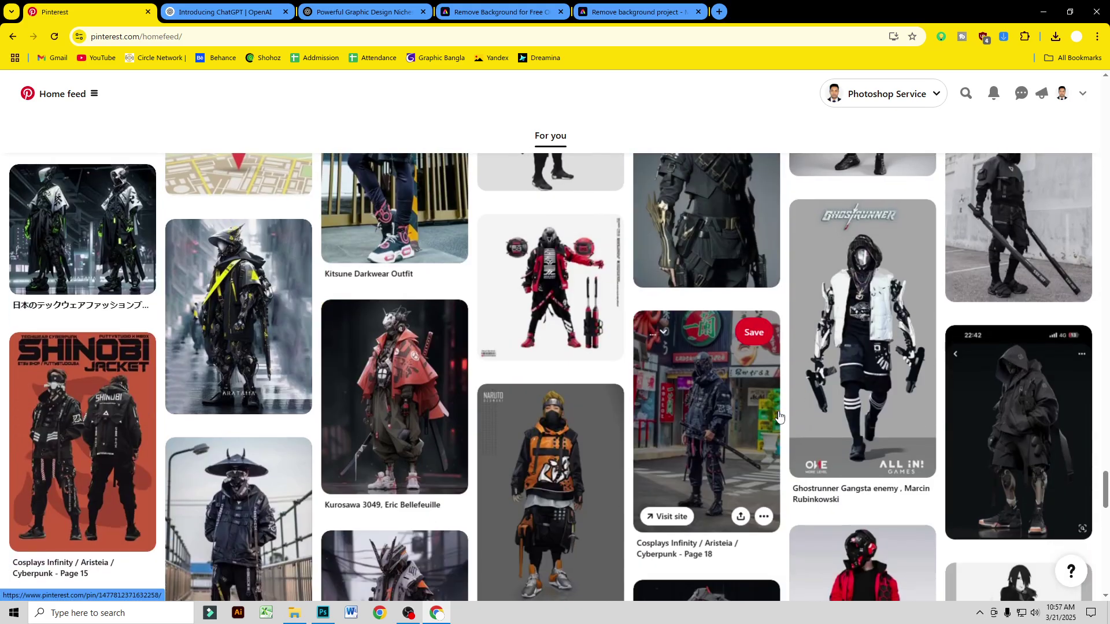
{"action": "scroll", "coordinate": [779, 415], "scroll_direction": "down", "scroll_amount": 10}
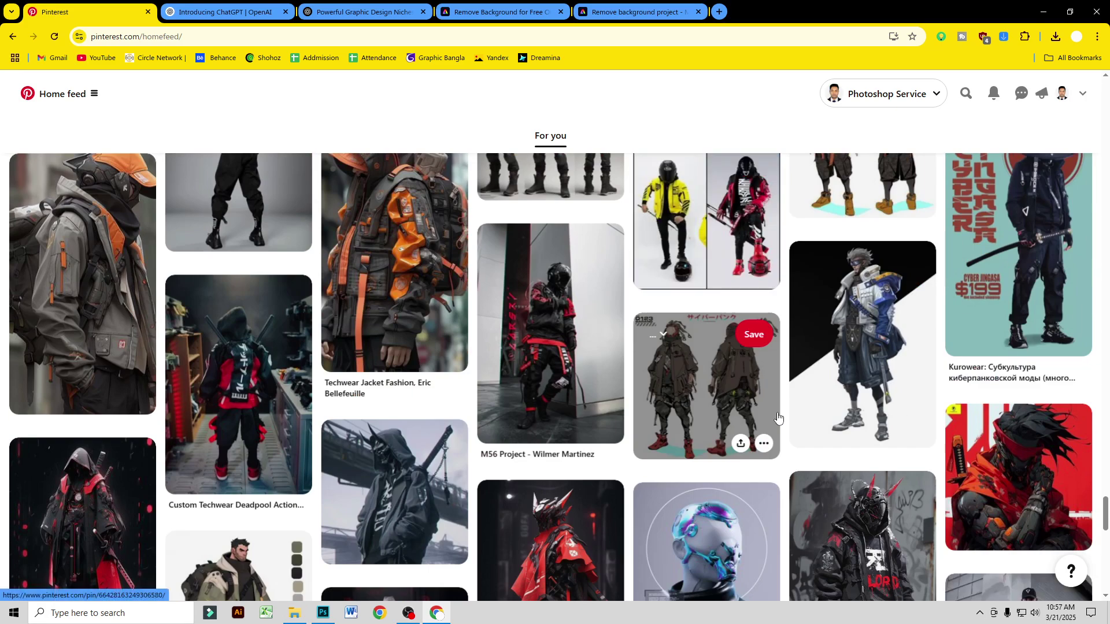
Step: Reload the home feed for fresh suggestions and open the gold star pin
{"action": "left_click", "coordinate": [70, 106]}
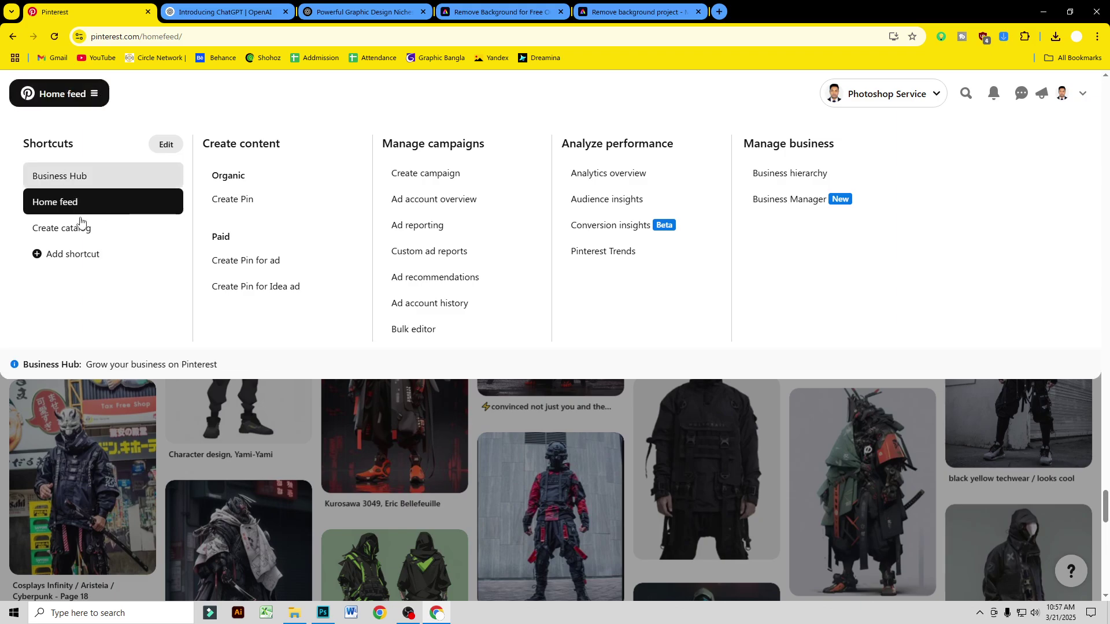
{"action": "left_click", "coordinate": [97, 204]}
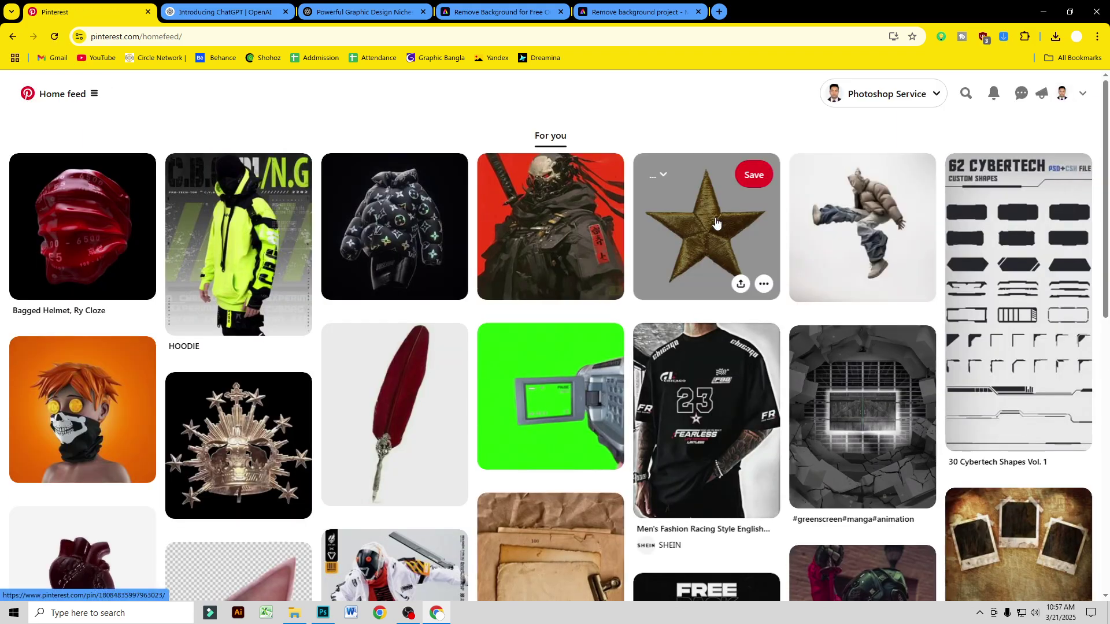
{"action": "left_click", "coordinate": [723, 225]}
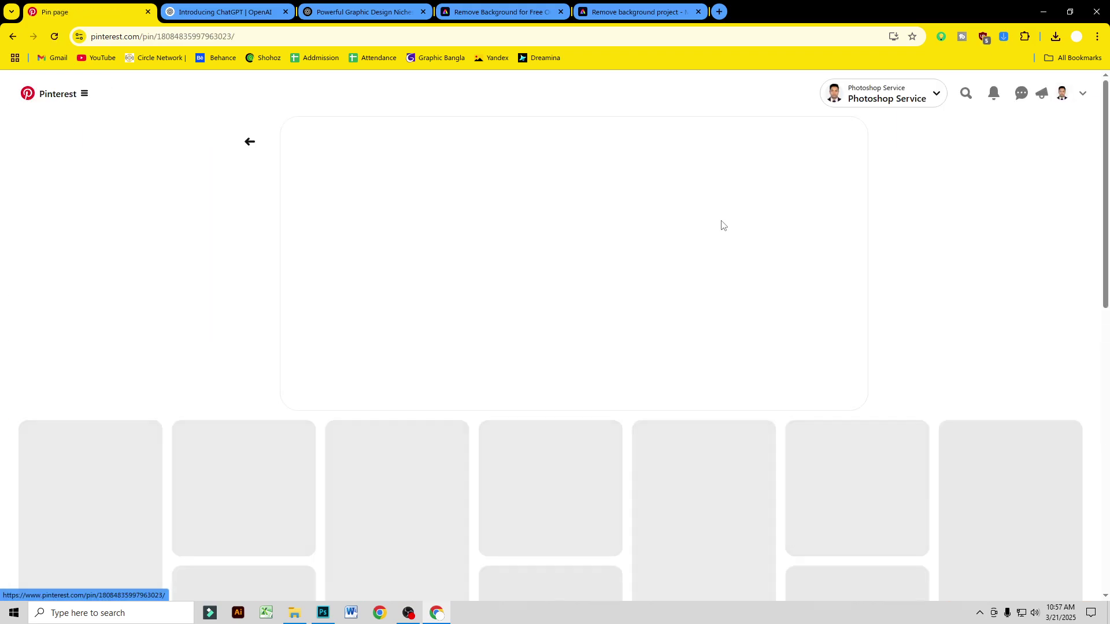
Step: Look through the pins related to the gold star and open the antique hourglass pin
{"action": "scroll", "coordinate": [728, 238], "scroll_direction": "down", "scroll_amount": 5}
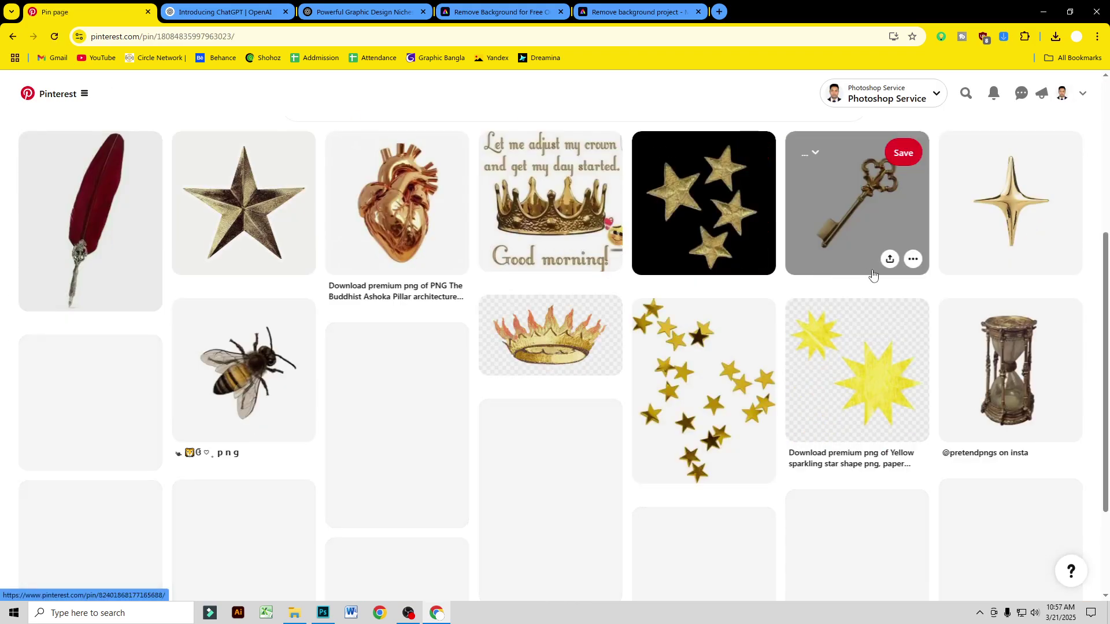
{"action": "scroll", "coordinate": [879, 275], "scroll_direction": "down", "scroll_amount": 2}
{"action": "left_click", "coordinate": [1008, 231]}
Step: Browse the vintage object cutouts related to the hourglass pin for images that could decorate the carousel
{"action": "scroll", "coordinate": [619, 258], "scroll_direction": "down", "scroll_amount": 4}
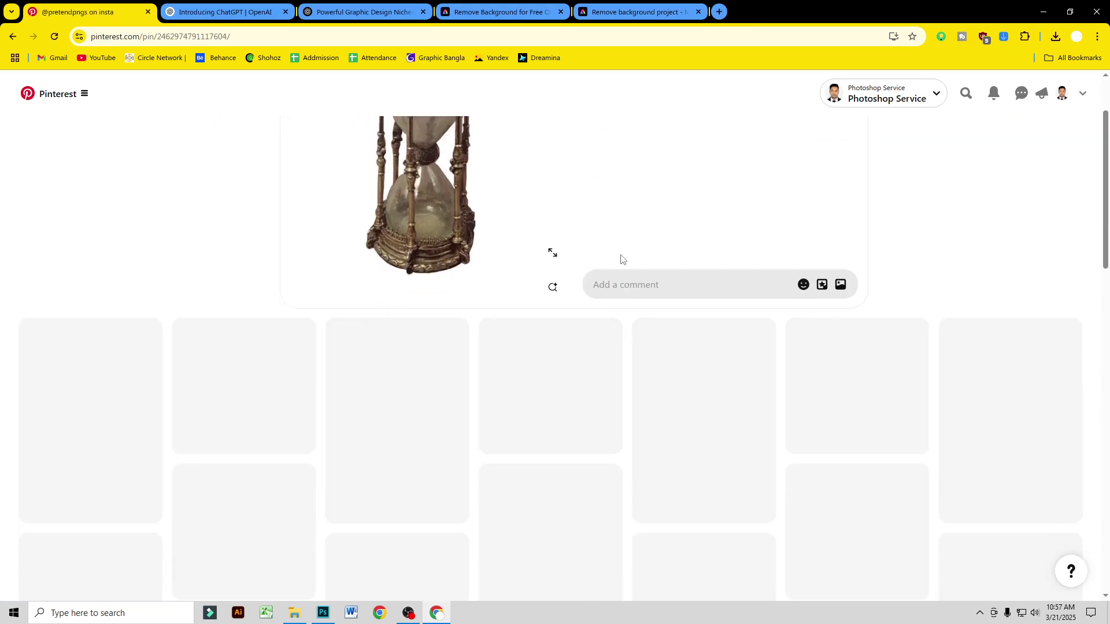
{"action": "scroll", "coordinate": [618, 263], "scroll_direction": "down", "scroll_amount": 4}
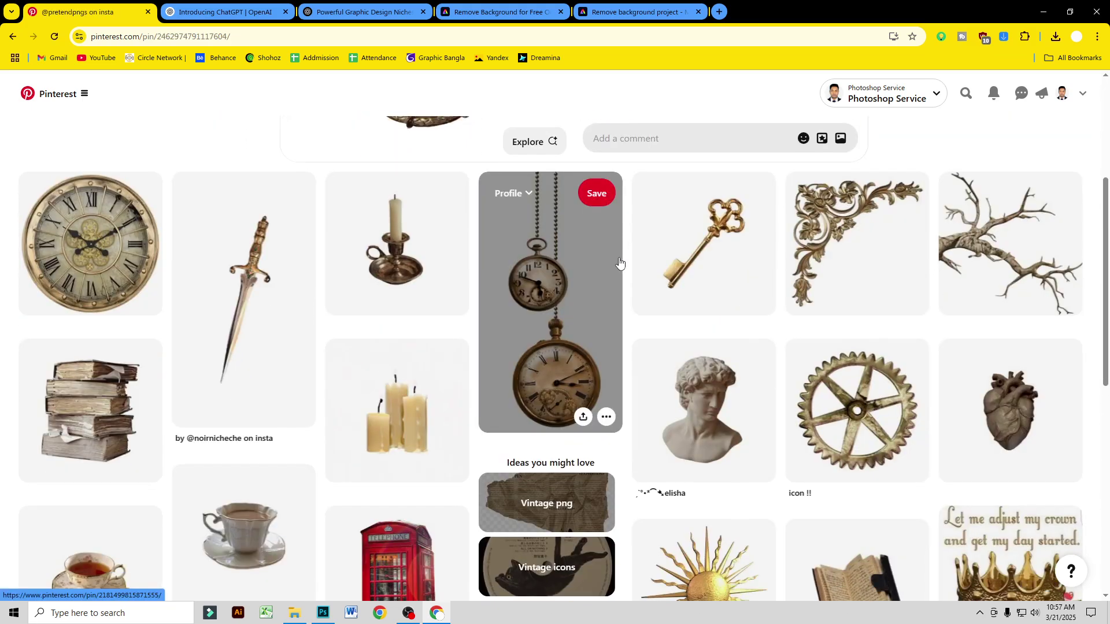
{"action": "scroll", "coordinate": [617, 267], "scroll_direction": "down", "scroll_amount": 3}
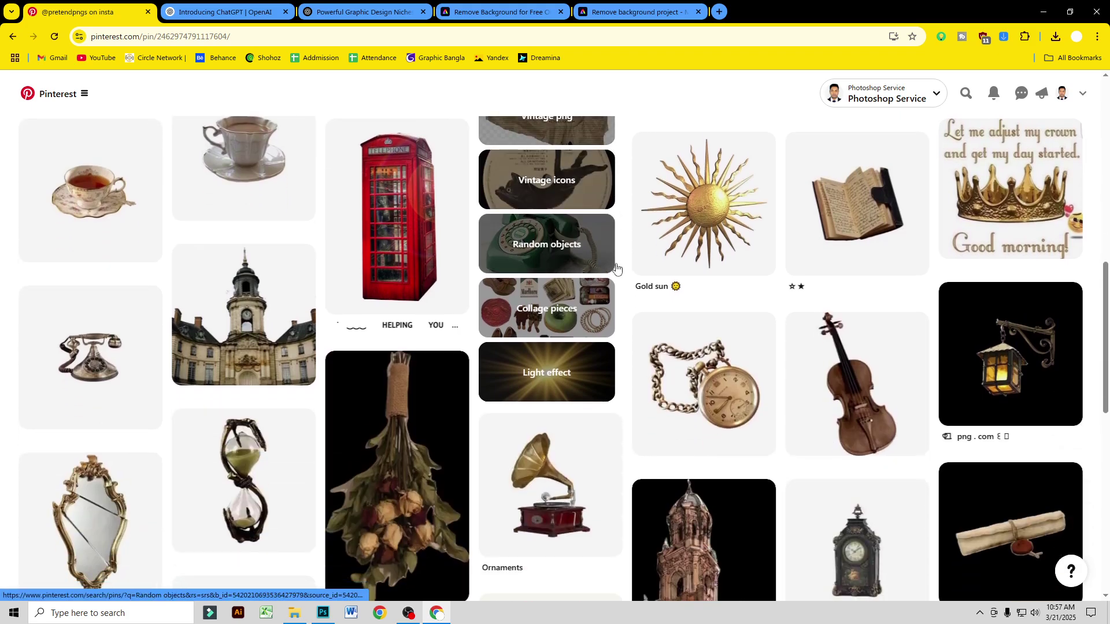
{"action": "scroll", "coordinate": [615, 267], "scroll_direction": "down", "scroll_amount": 3}
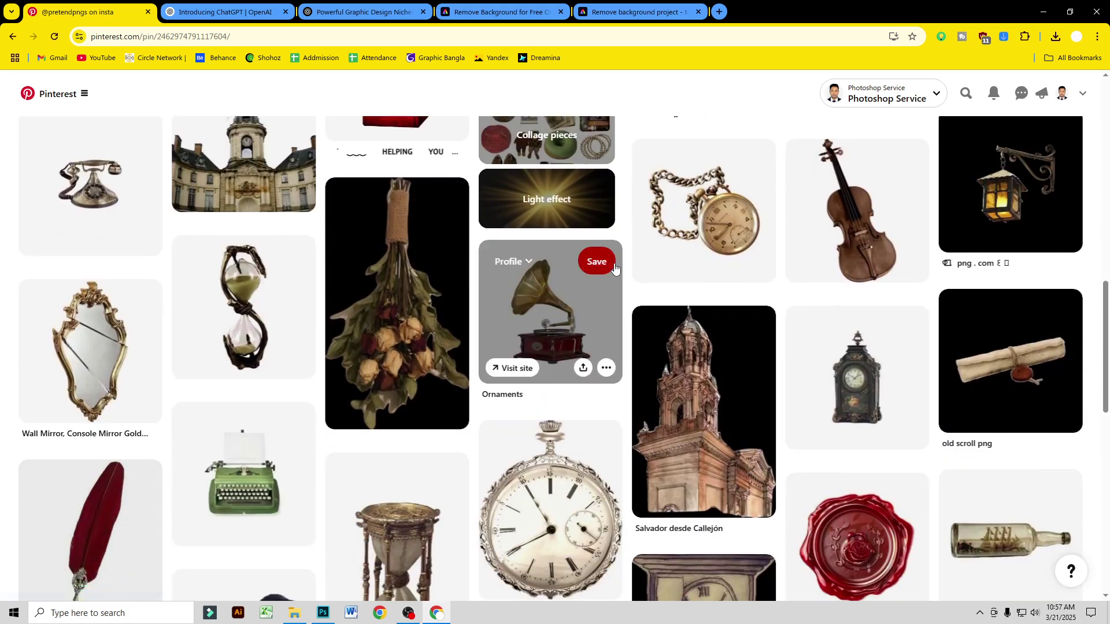
{"action": "scroll", "coordinate": [614, 267], "scroll_direction": "down", "scroll_amount": 4}
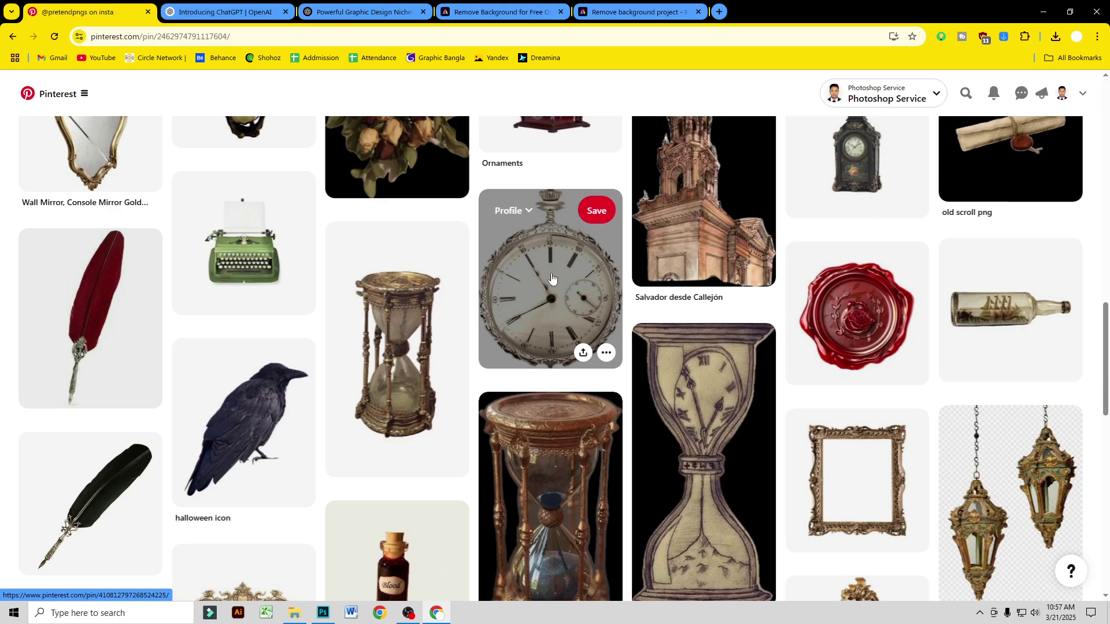
{"action": "scroll", "coordinate": [500, 303], "scroll_direction": "up", "scroll_amount": 7}
{"action": "scroll", "coordinate": [499, 300], "scroll_direction": "down", "scroll_amount": 6}
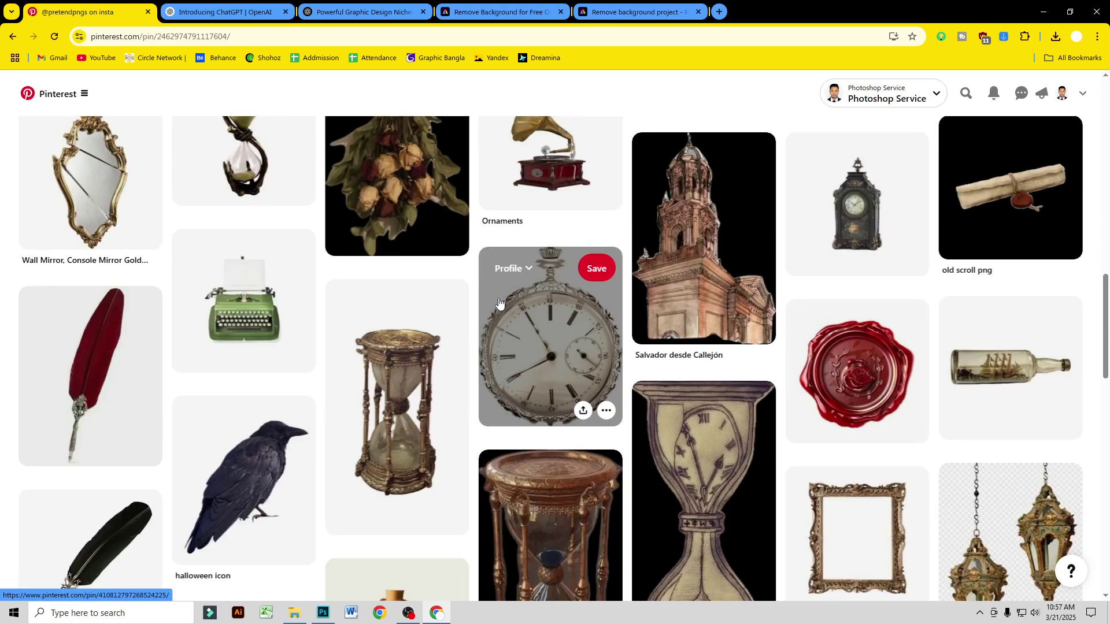
{"action": "scroll", "coordinate": [499, 301], "scroll_direction": "down", "scroll_amount": 3}
{"action": "scroll", "coordinate": [499, 301], "scroll_direction": "down", "scroll_amount": 4}
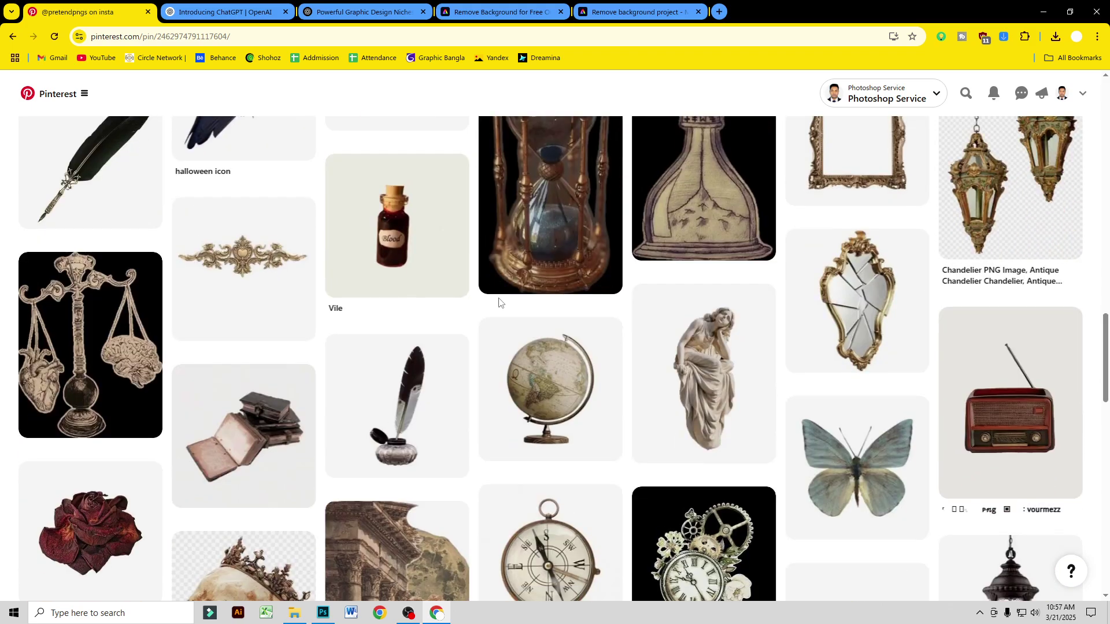
{"action": "scroll", "coordinate": [499, 300], "scroll_direction": "down", "scroll_amount": 5}
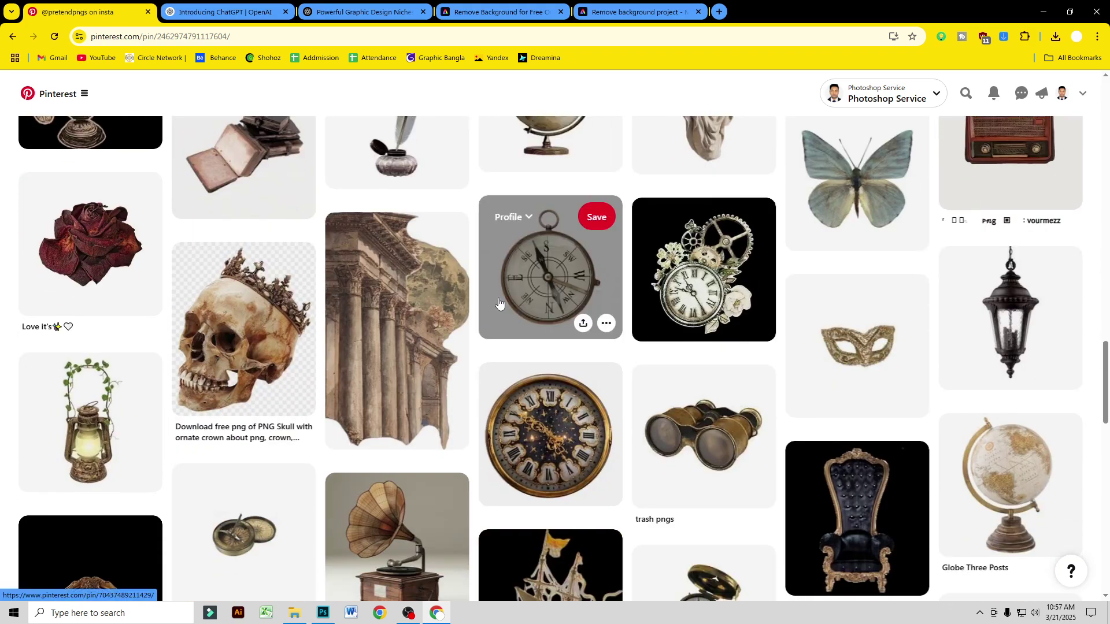
{"action": "scroll", "coordinate": [499, 303], "scroll_direction": "down", "scroll_amount": 5}
{"action": "scroll", "coordinate": [501, 302], "scroll_direction": "down", "scroll_amount": 6}
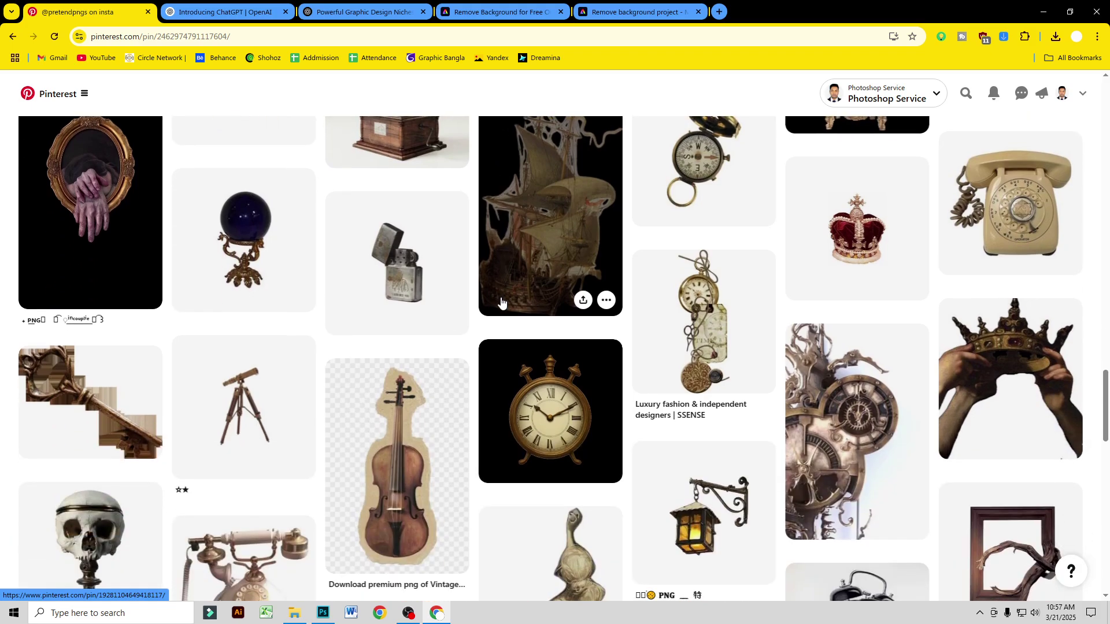
{"action": "scroll", "coordinate": [505, 301], "scroll_direction": "down", "scroll_amount": 3}
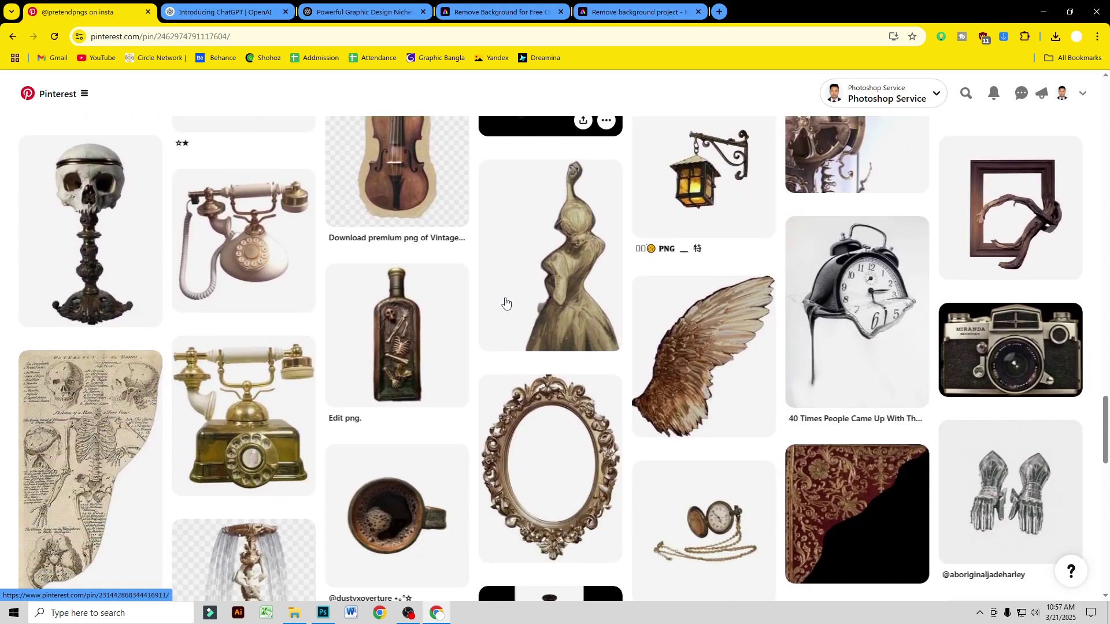
{"action": "scroll", "coordinate": [505, 303], "scroll_direction": "down", "scroll_amount": 4}
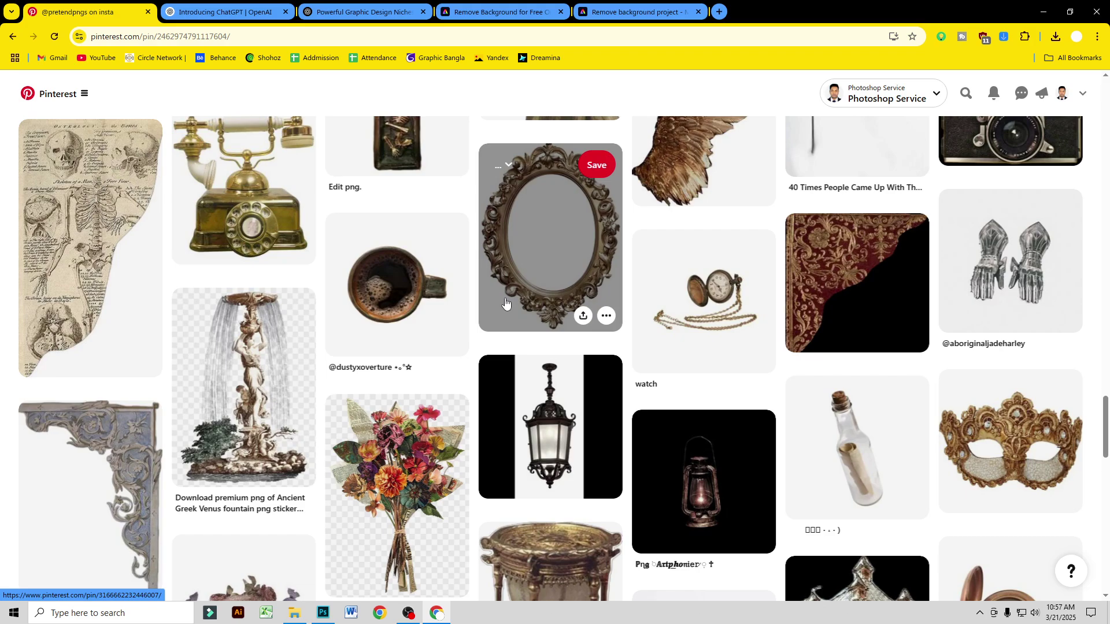
{"action": "scroll", "coordinate": [505, 301], "scroll_direction": "down", "scroll_amount": 3}
{"action": "scroll", "coordinate": [505, 301], "scroll_direction": "down", "scroll_amount": 5}
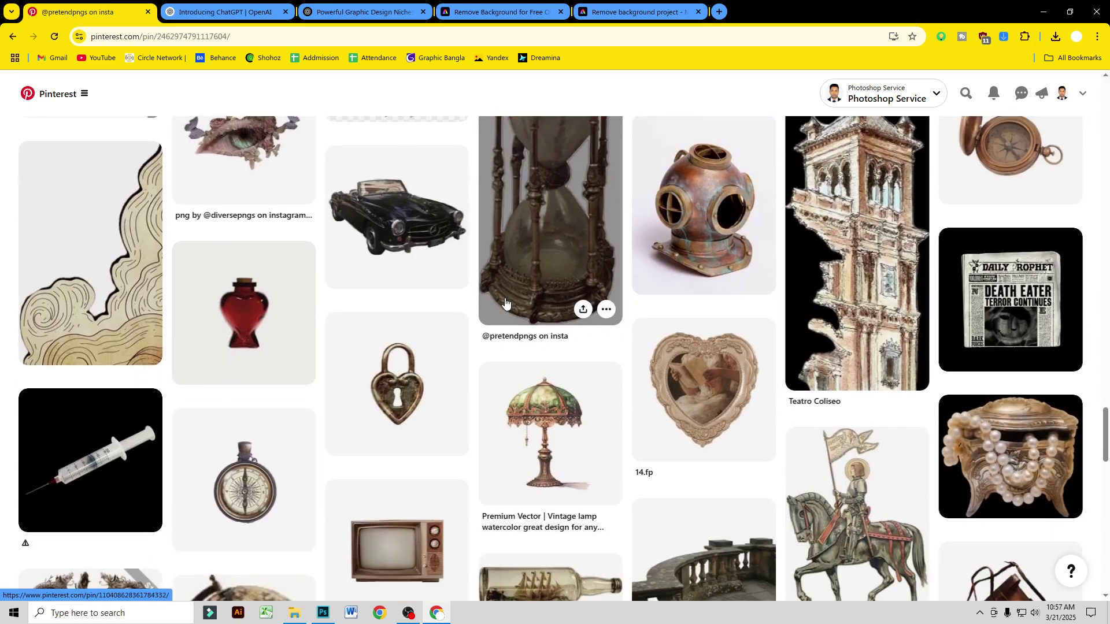
{"action": "scroll", "coordinate": [506, 302], "scroll_direction": "down", "scroll_amount": 5}
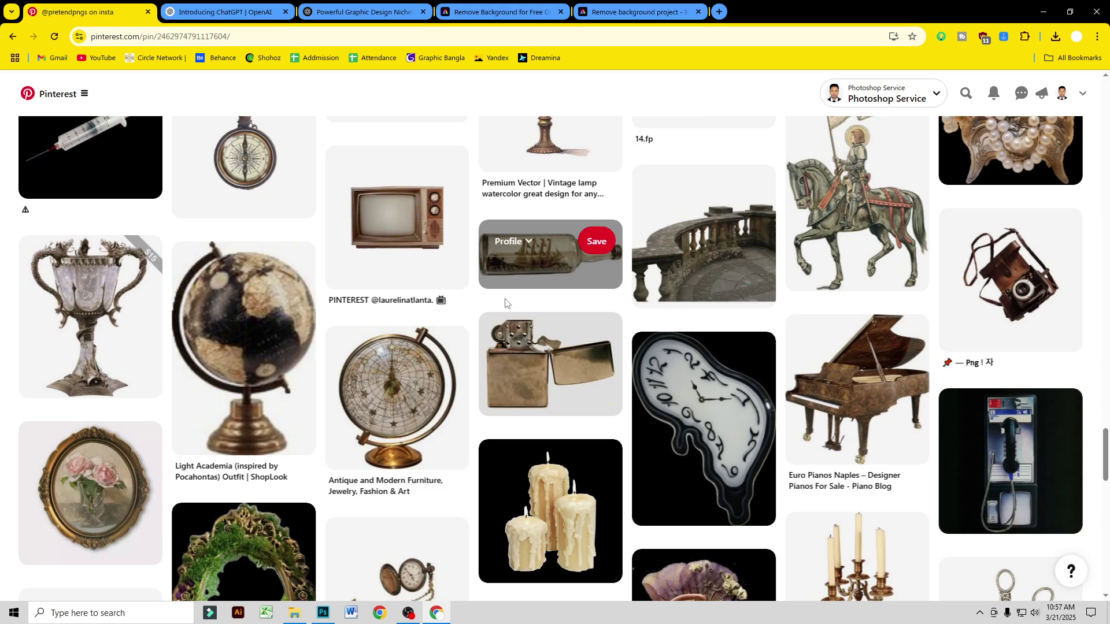
{"action": "scroll", "coordinate": [505, 301], "scroll_direction": "down", "scroll_amount": 5}
{"action": "scroll", "coordinate": [505, 301], "scroll_direction": "down", "scroll_amount": 4}
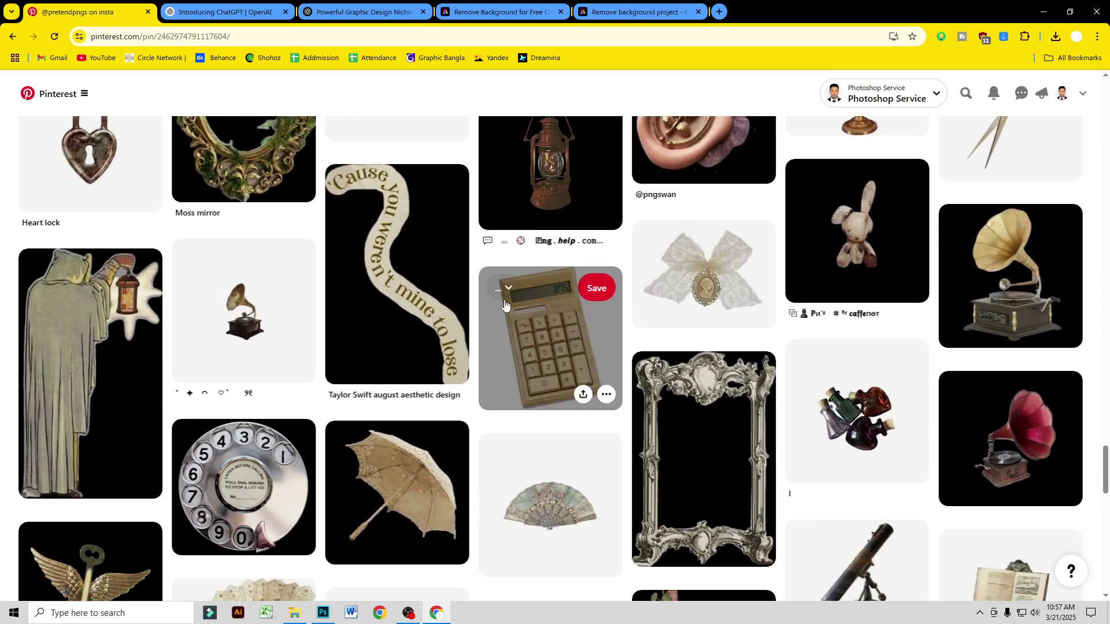
{"action": "scroll", "coordinate": [505, 301], "scroll_direction": "down", "scroll_amount": 5}
{"action": "scroll", "coordinate": [505, 302], "scroll_direction": "down", "scroll_amount": 4}
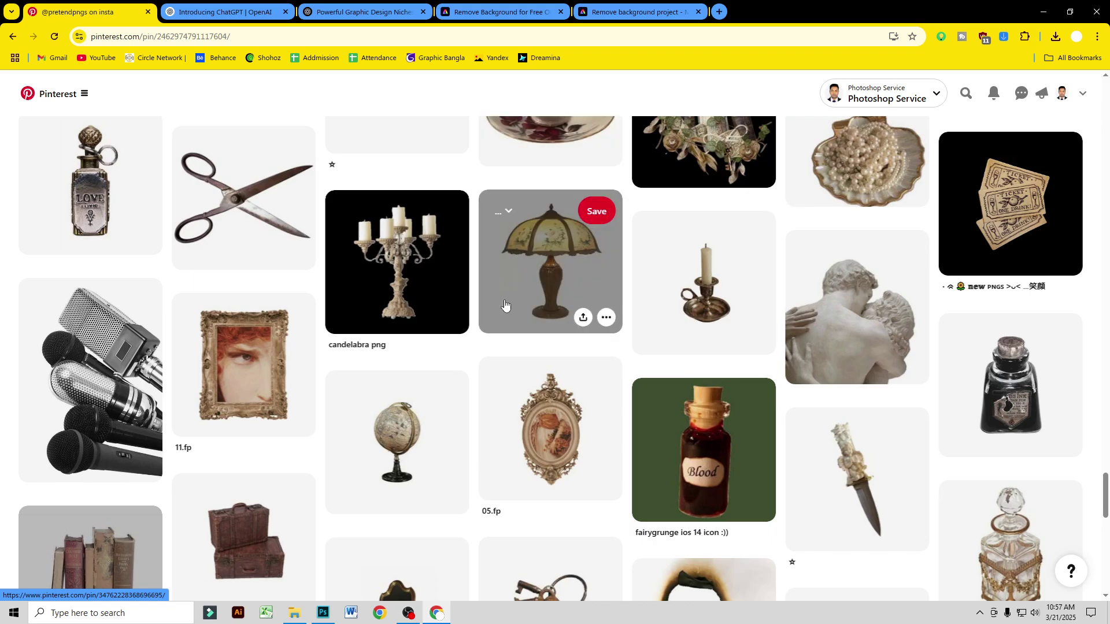
{"action": "scroll", "coordinate": [505, 304], "scroll_direction": "down", "scroll_amount": 4}
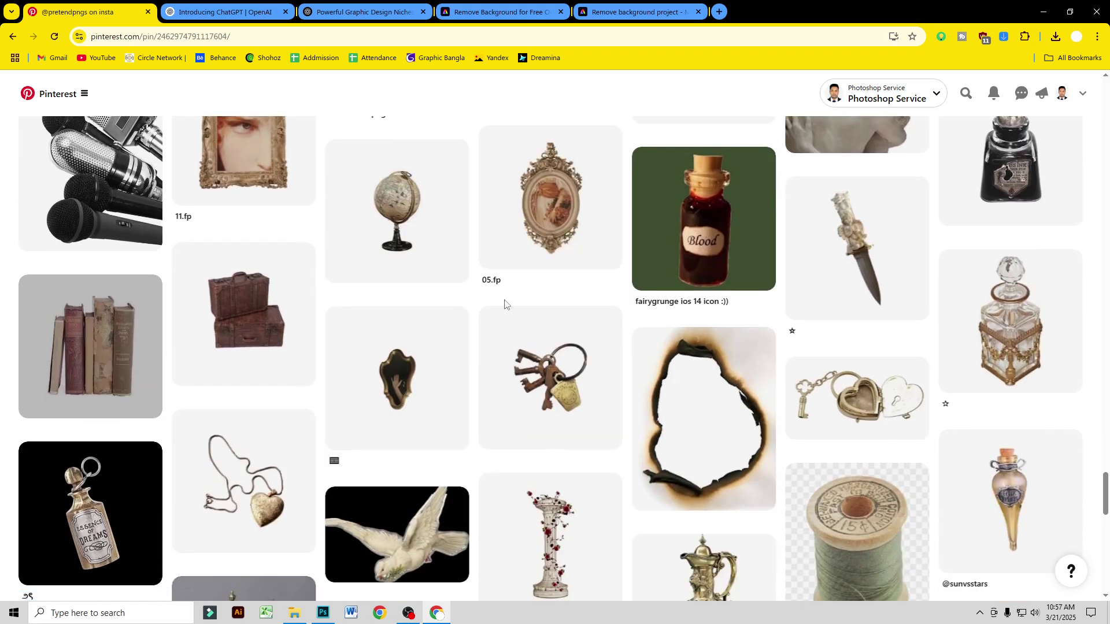
{"action": "scroll", "coordinate": [504, 305], "scroll_direction": "down", "scroll_amount": 4}
{"action": "scroll", "coordinate": [504, 305], "scroll_direction": "down", "scroll_amount": 8}
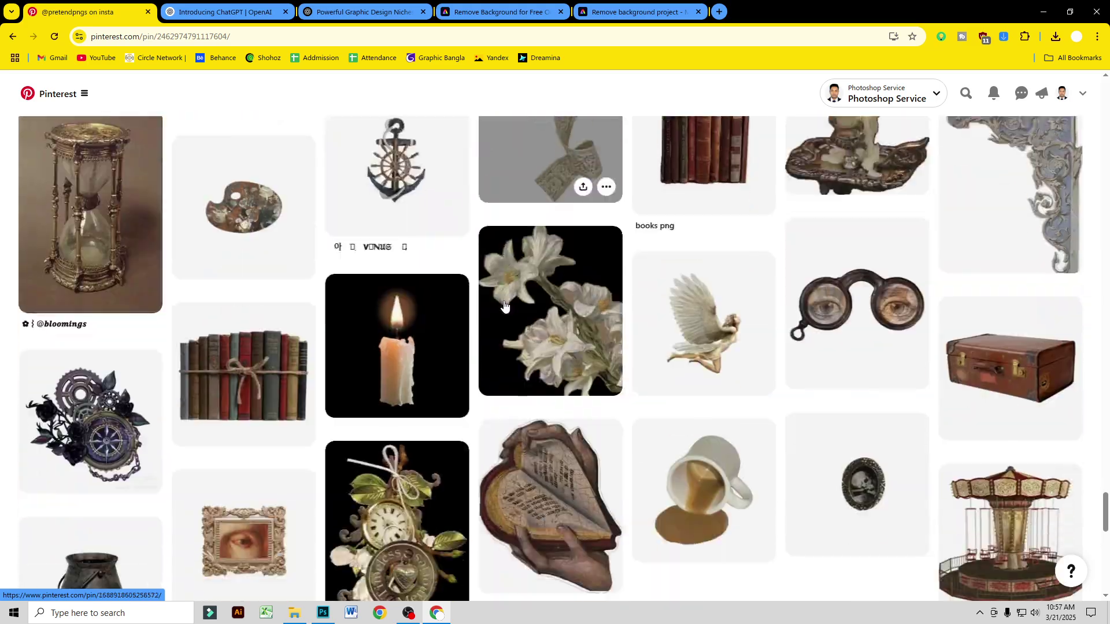
{"action": "scroll", "coordinate": [504, 304], "scroll_direction": "down", "scroll_amount": 4}
{"action": "scroll", "coordinate": [505, 304], "scroll_direction": "down", "scroll_amount": 4}
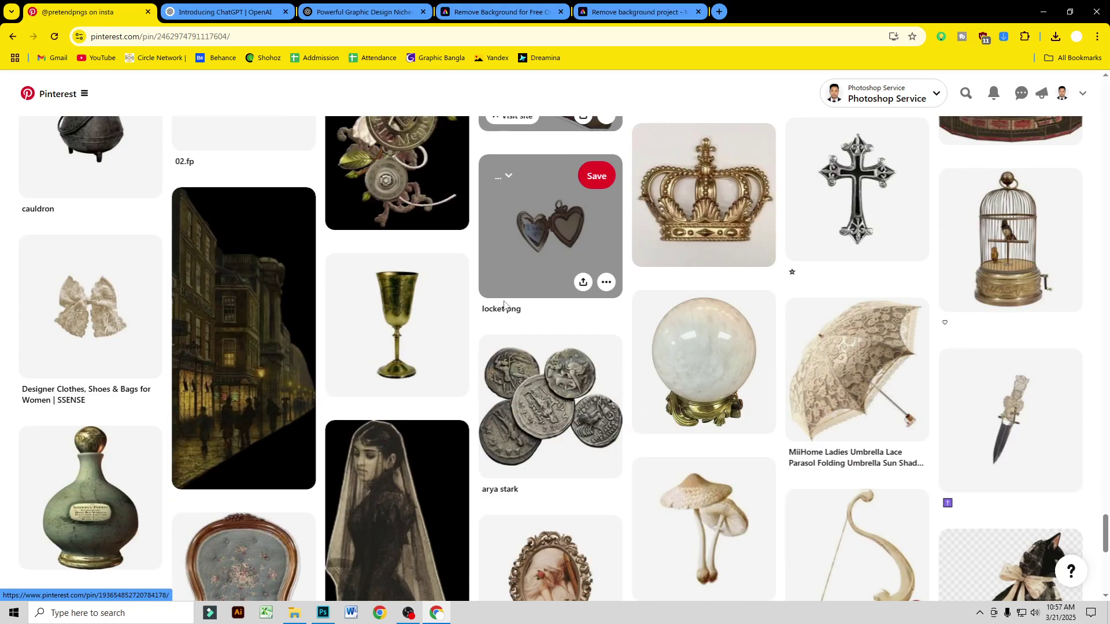
{"action": "scroll", "coordinate": [505, 305], "scroll_direction": "down", "scroll_amount": 4}
{"action": "scroll", "coordinate": [504, 305], "scroll_direction": "down", "scroll_amount": 5}
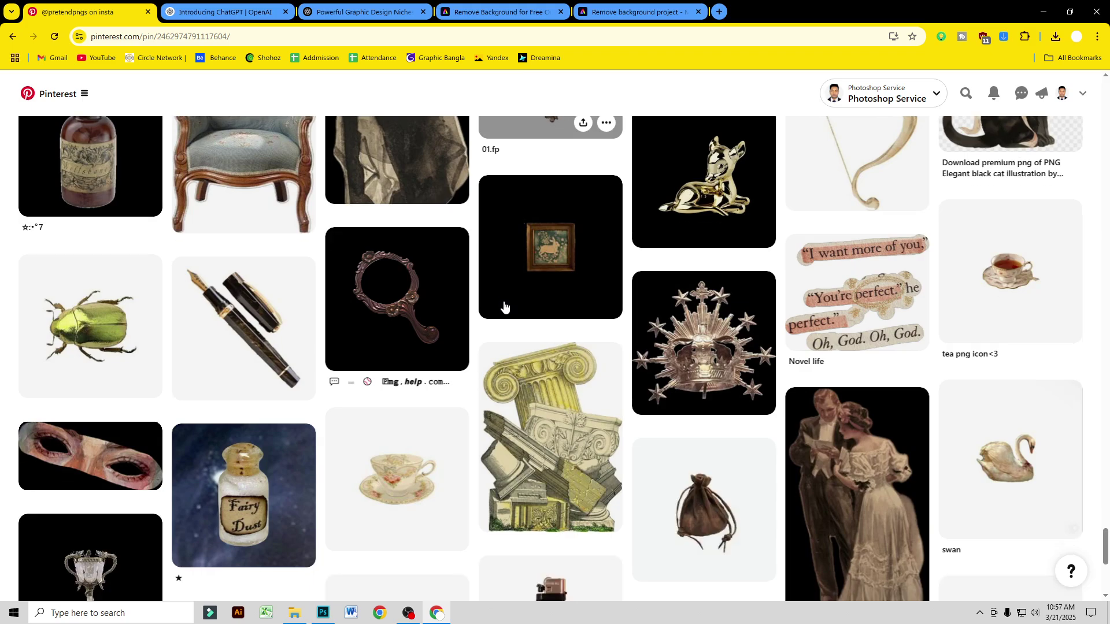
{"action": "scroll", "coordinate": [504, 305], "scroll_direction": "down", "scroll_amount": 5}
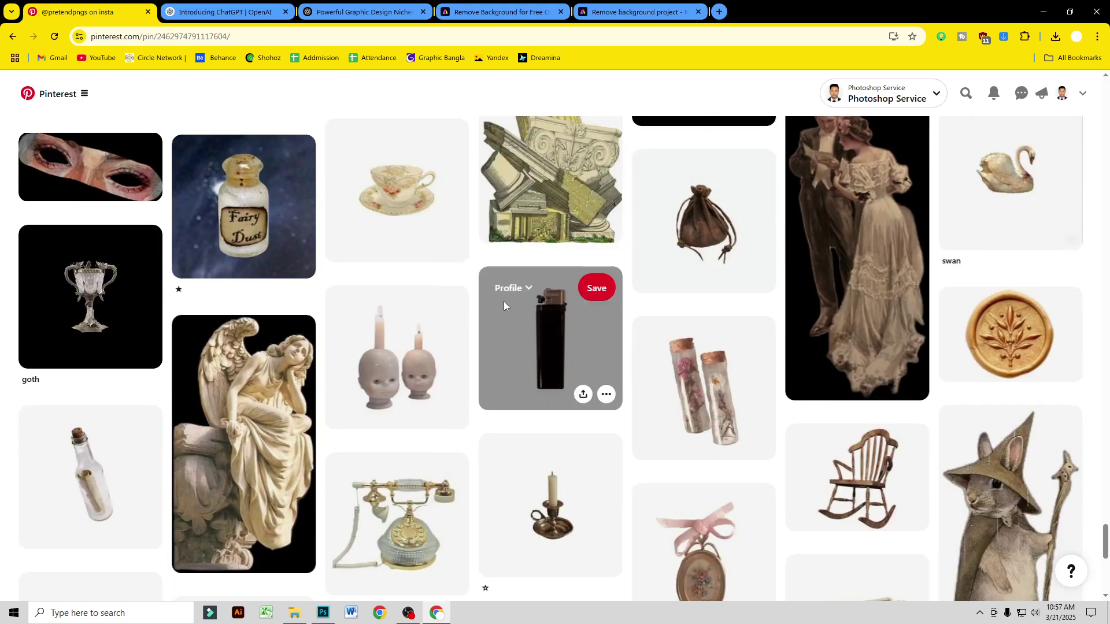
{"action": "scroll", "coordinate": [503, 306], "scroll_direction": "down", "scroll_amount": 6}
Step: Return to the Pinterest home feed and look through its suggestions for decorative images
{"action": "left_click", "coordinate": [67, 103]}
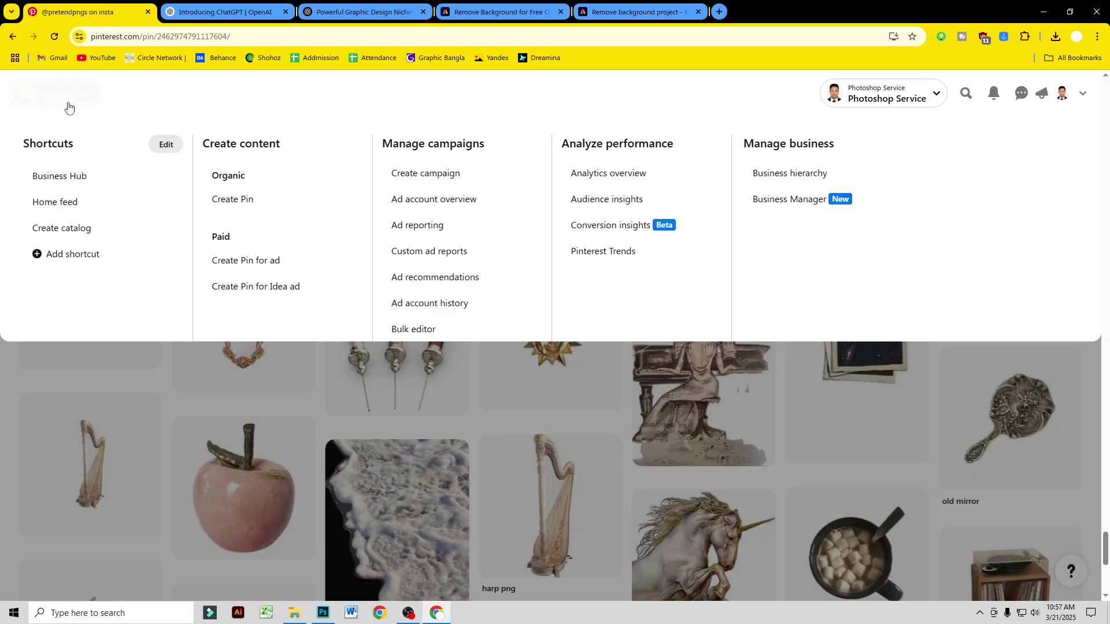
{"action": "left_click", "coordinate": [63, 204]}
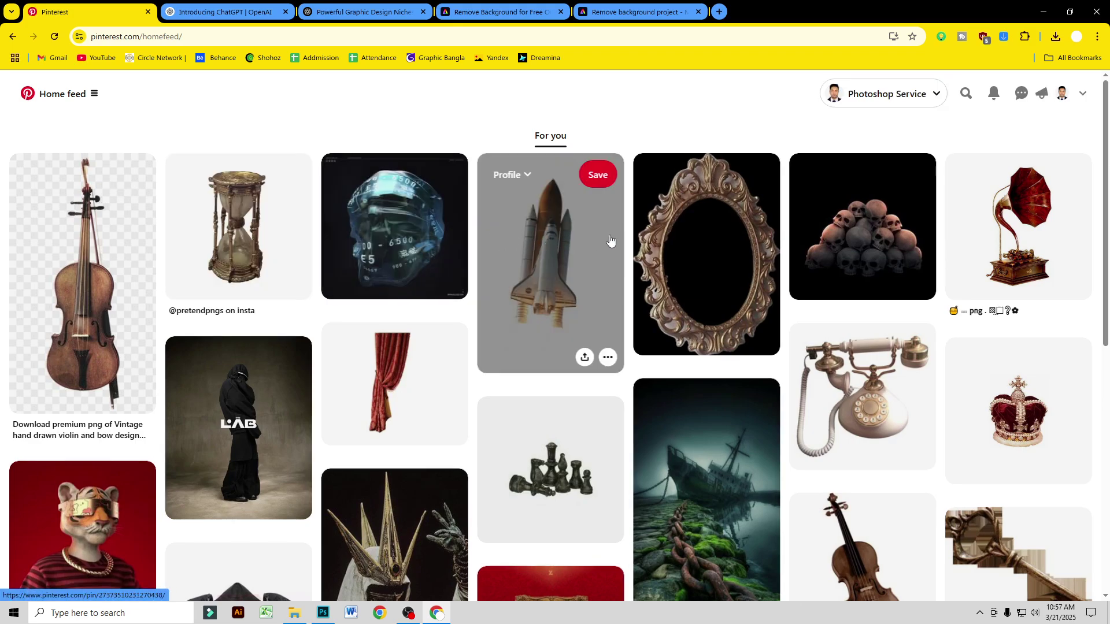
{"action": "scroll", "coordinate": [409, 238], "scroll_direction": "down", "scroll_amount": 5}
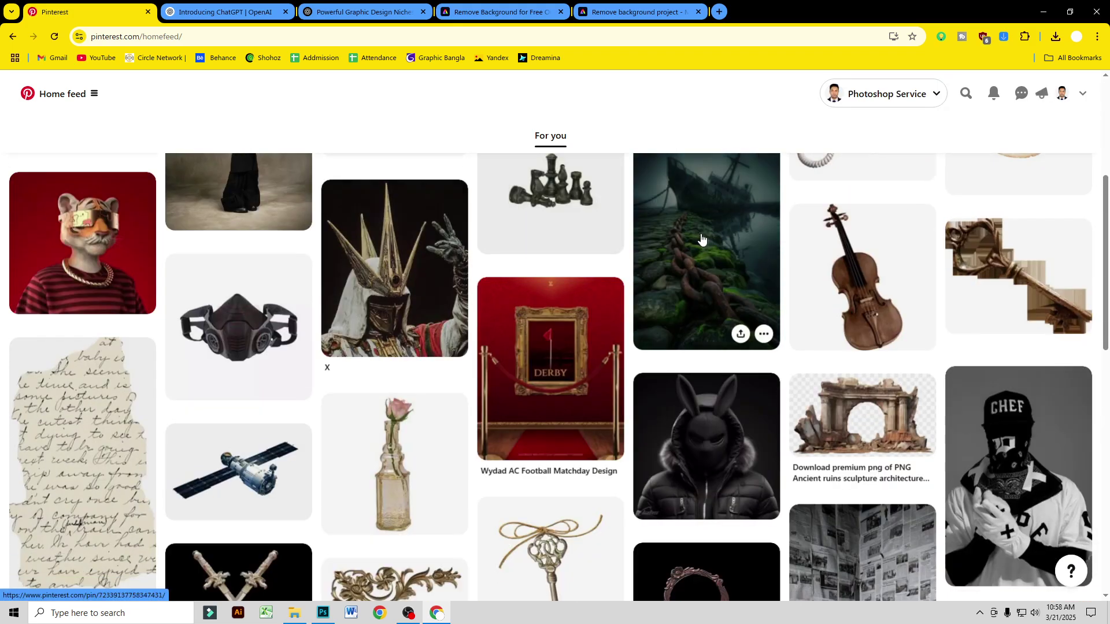
{"action": "scroll", "coordinate": [712, 232], "scroll_direction": "down", "scroll_amount": 4}
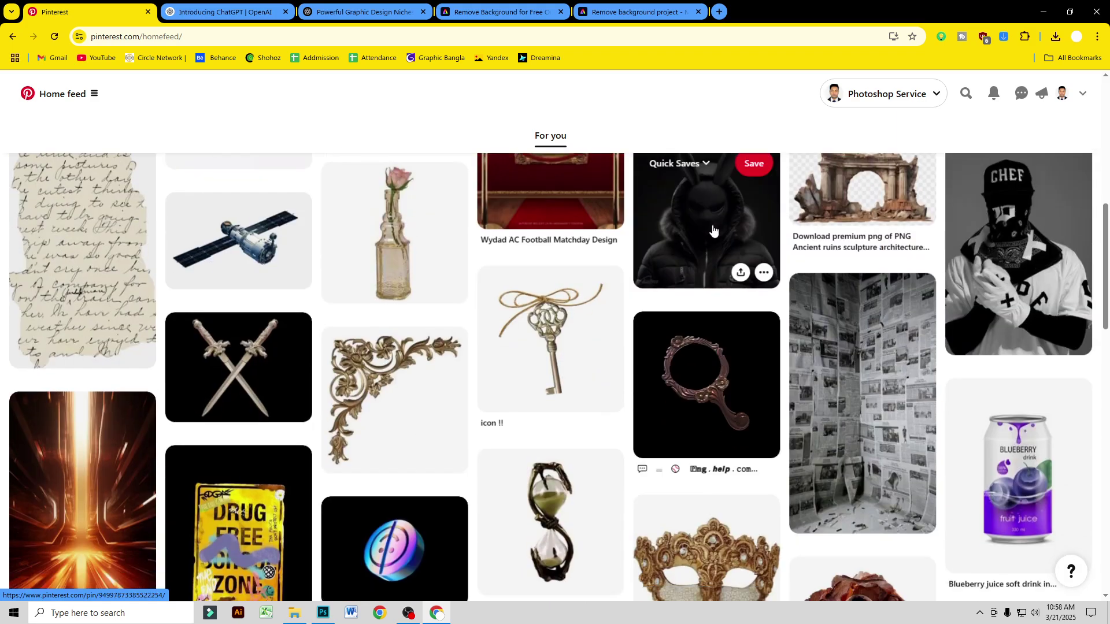
{"action": "scroll", "coordinate": [713, 230], "scroll_direction": "down", "scroll_amount": 4}
{"action": "scroll", "coordinate": [712, 229], "scroll_direction": "down", "scroll_amount": 4}
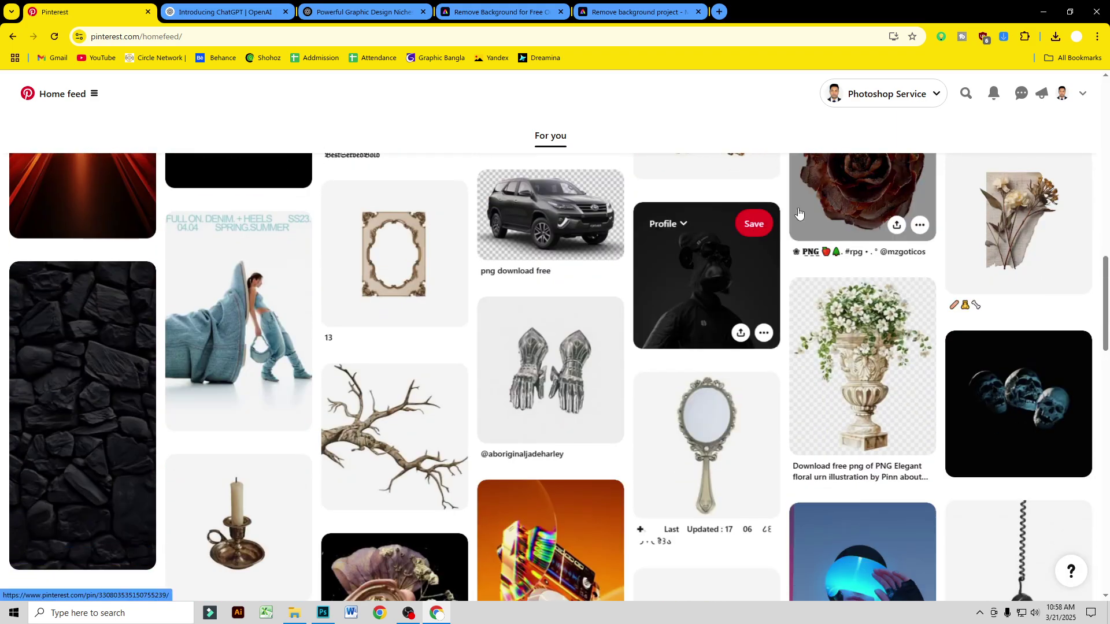
{"action": "scroll", "coordinate": [525, 302], "scroll_direction": "down", "scroll_amount": 3}
{"action": "scroll", "coordinate": [526, 302], "scroll_direction": "down", "scroll_amount": 10}
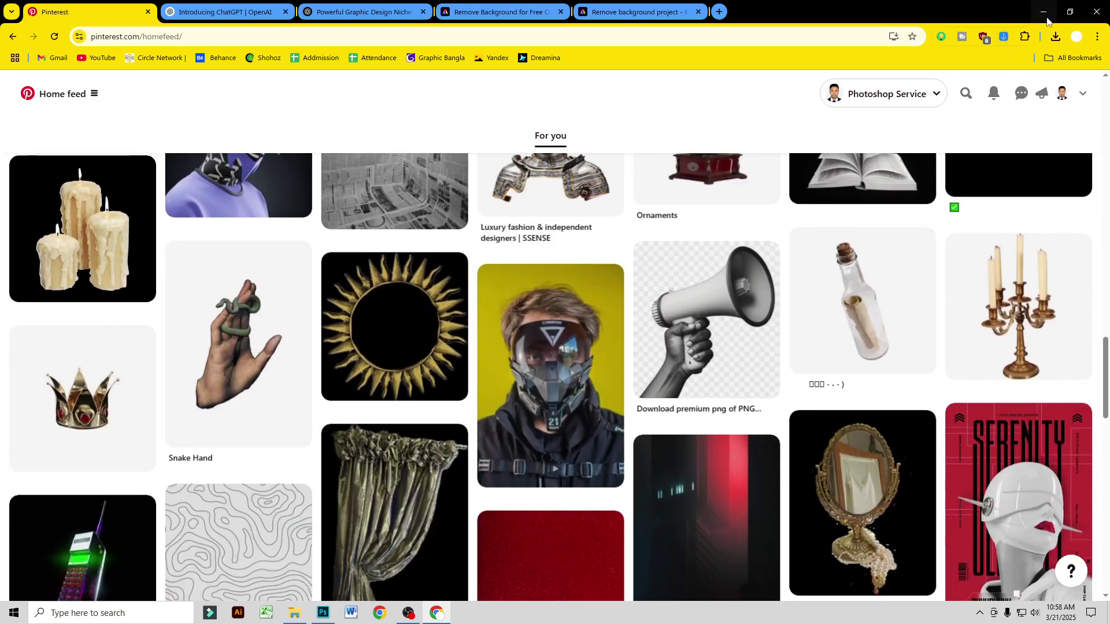
Step: Switch to Photoshop and review the carousel slides for empty areas that could take a decorative element
{"action": "key", "text": "alt+Tab"}
{"action": "left_click_drag", "start_coordinate": [300, 332], "coordinate": [475, 321]}
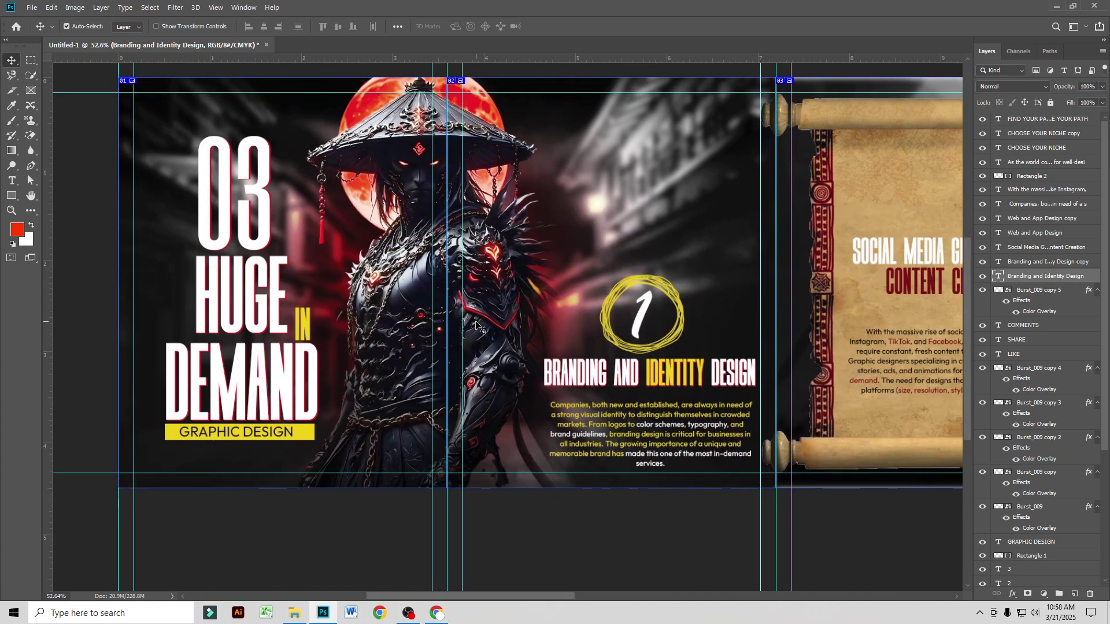
{"action": "scroll", "coordinate": [476, 322], "scroll_direction": "down", "scroll_amount": 2}
{"action": "left_click_drag", "start_coordinate": [673, 270], "coordinate": [373, 270]}
{"action": "left_click_drag", "start_coordinate": [626, 266], "coordinate": [296, 277]}
{"action": "left_click_drag", "start_coordinate": [517, 286], "coordinate": [759, 281]}
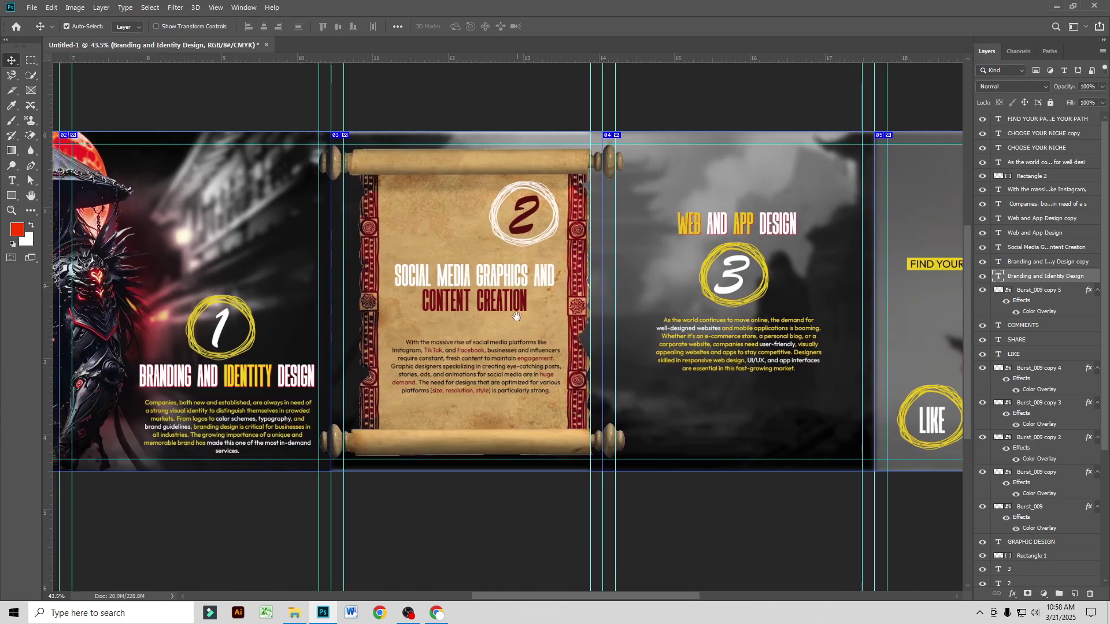
{"action": "left_click_drag", "start_coordinate": [329, 323], "coordinate": [667, 324]}
{"action": "mouse_move", "coordinate": [457, 330]}
{"action": "left_mouse_down"}
{"action": "mouse_move", "coordinate": [533, 330]}
{"action": "mouse_move", "coordinate": [447, 337]}
{"action": "left_mouse_up"}
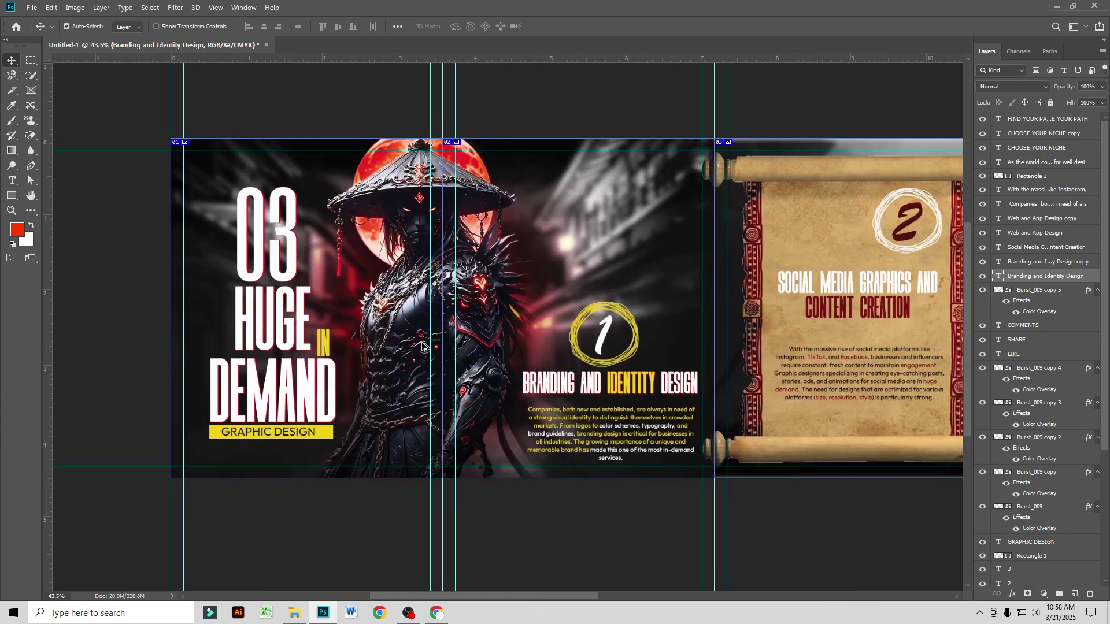
{"action": "scroll", "coordinate": [426, 346], "scroll_direction": "up", "scroll_amount": 1}
{"action": "left_click_drag", "start_coordinate": [589, 318], "coordinate": [463, 317]}
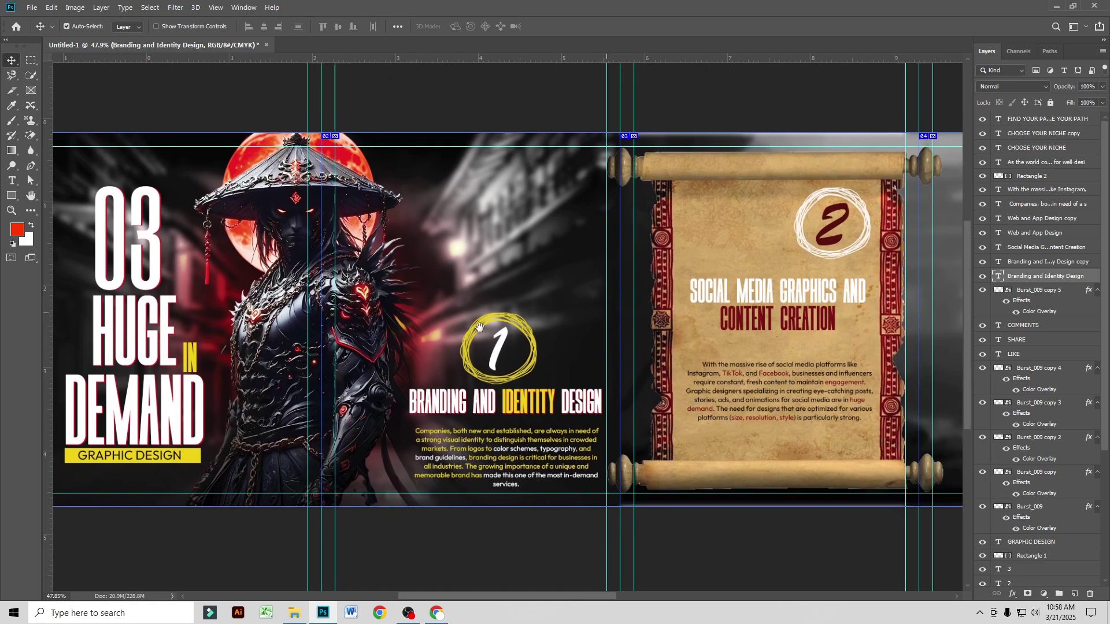
{"action": "scroll", "coordinate": [497, 323], "scroll_direction": "up", "scroll_amount": 1}
Step: Place the "graffiti tag (26)" image at about 27% scale above the circled 1 and set its blend mode to Linear Burn
{"action": "left_click", "coordinate": [32, 8]}
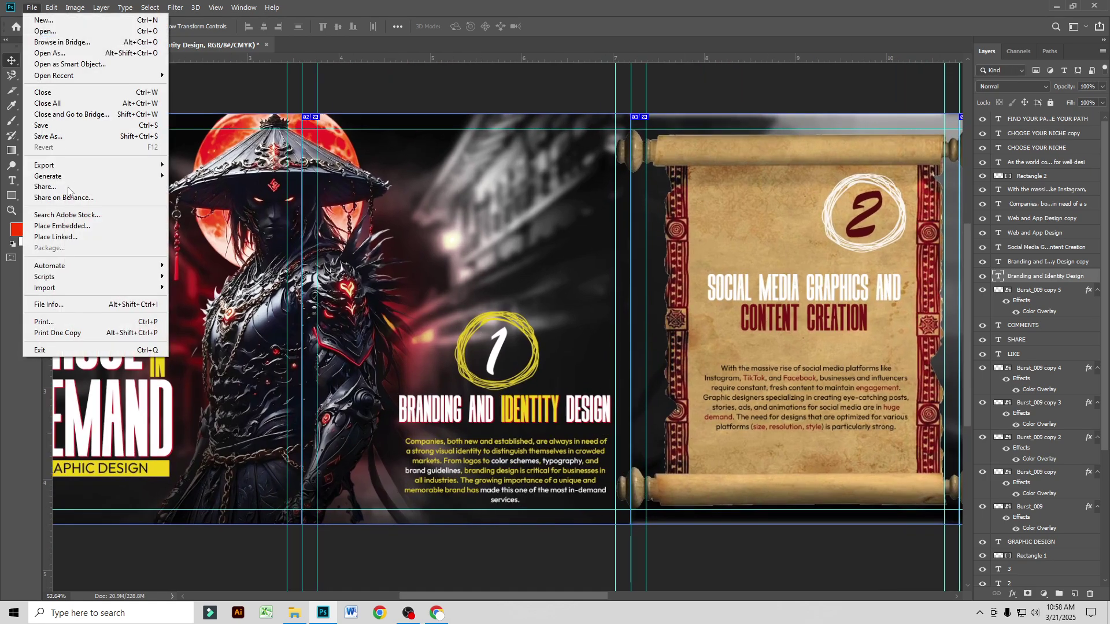
{"action": "left_click", "coordinate": [66, 227]}
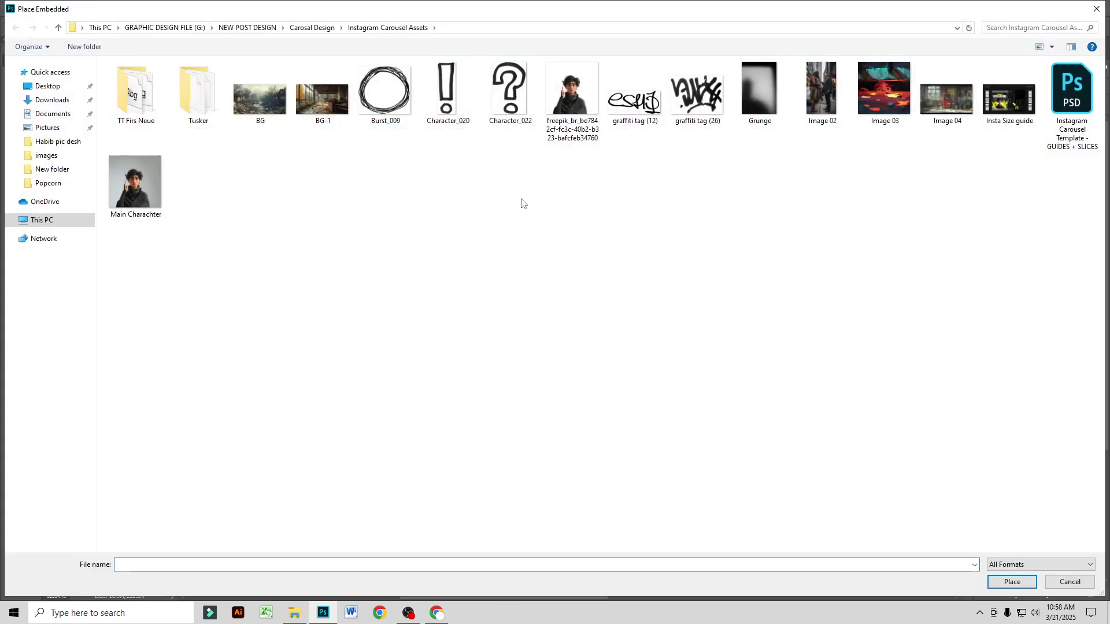
{"action": "double_click", "coordinate": [713, 104]}
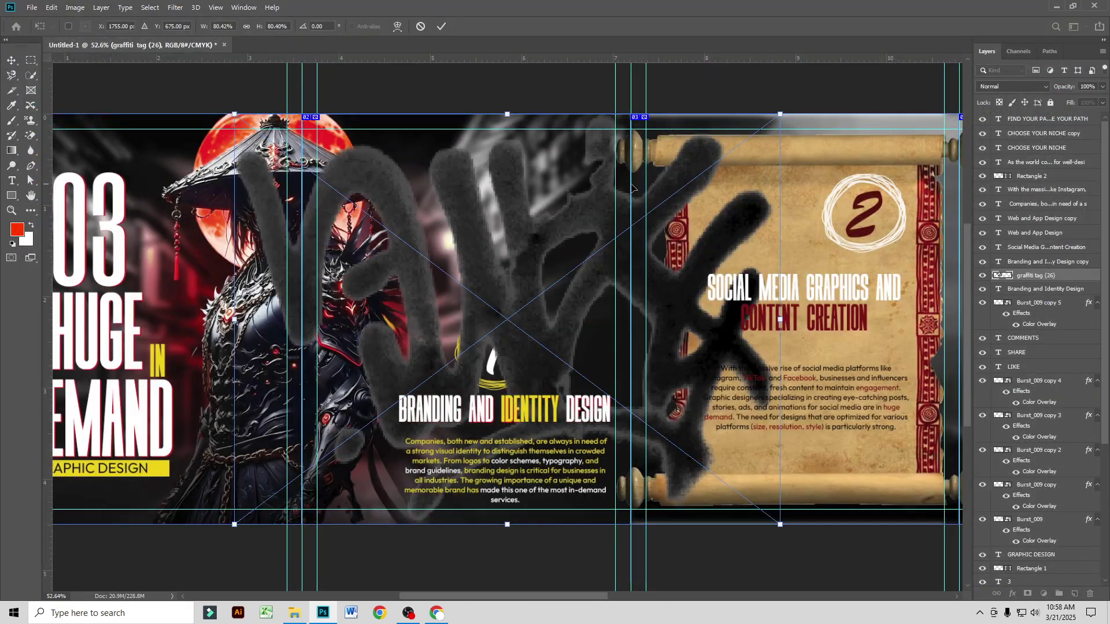
{"action": "left_click_drag", "start_coordinate": [780, 328], "coordinate": [552, 237]}
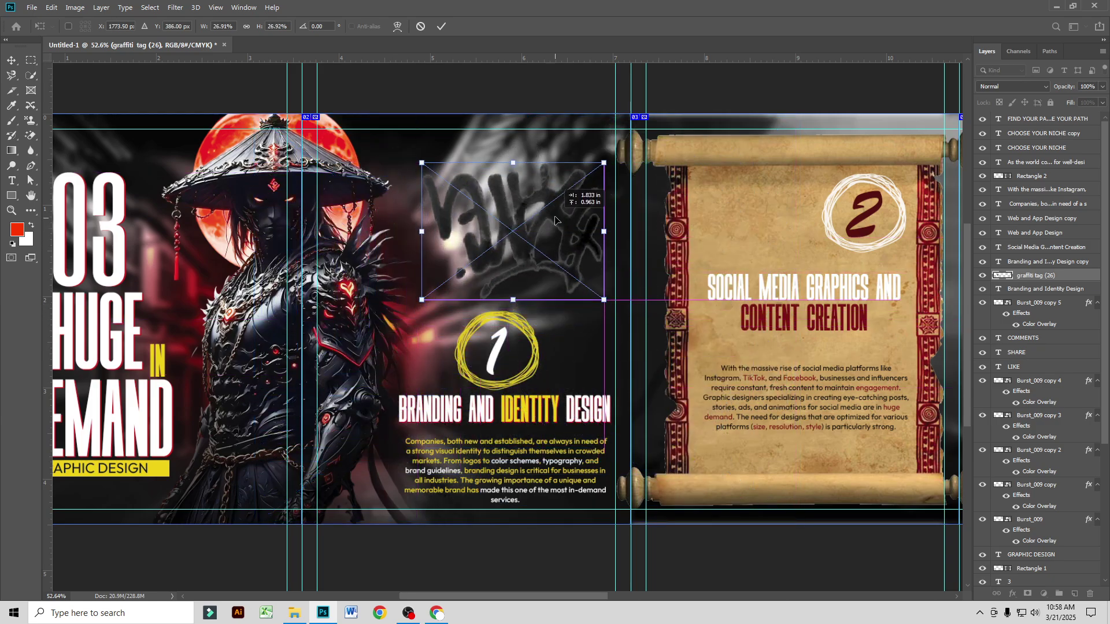
{"action": "key", "text": "Return"}
{"action": "left_click", "coordinate": [1011, 86]}
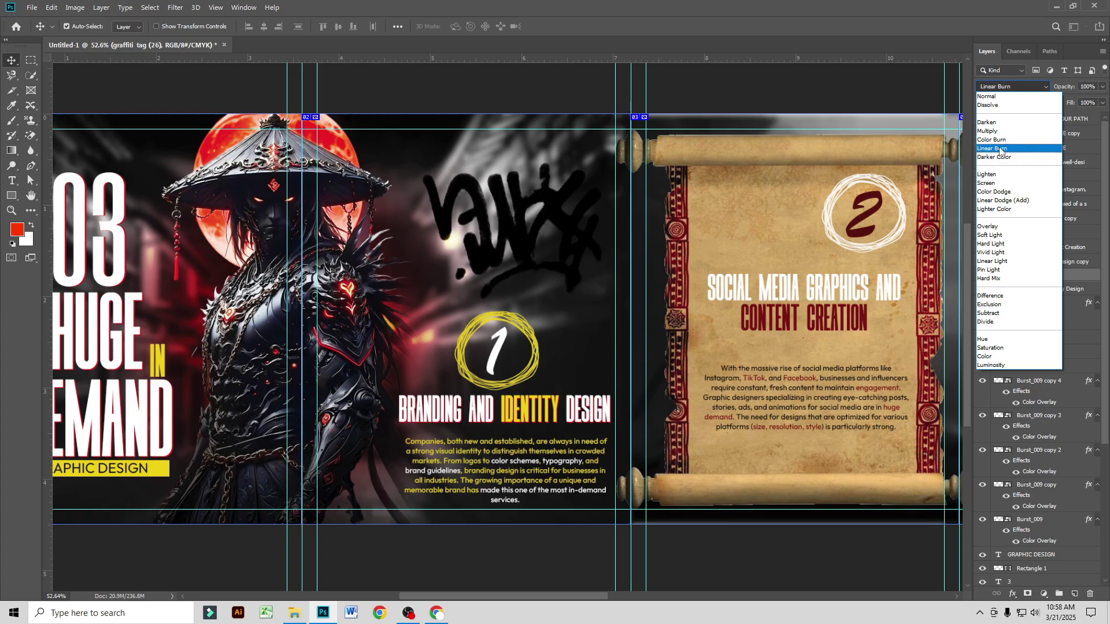
{"action": "left_click", "coordinate": [1001, 150]}
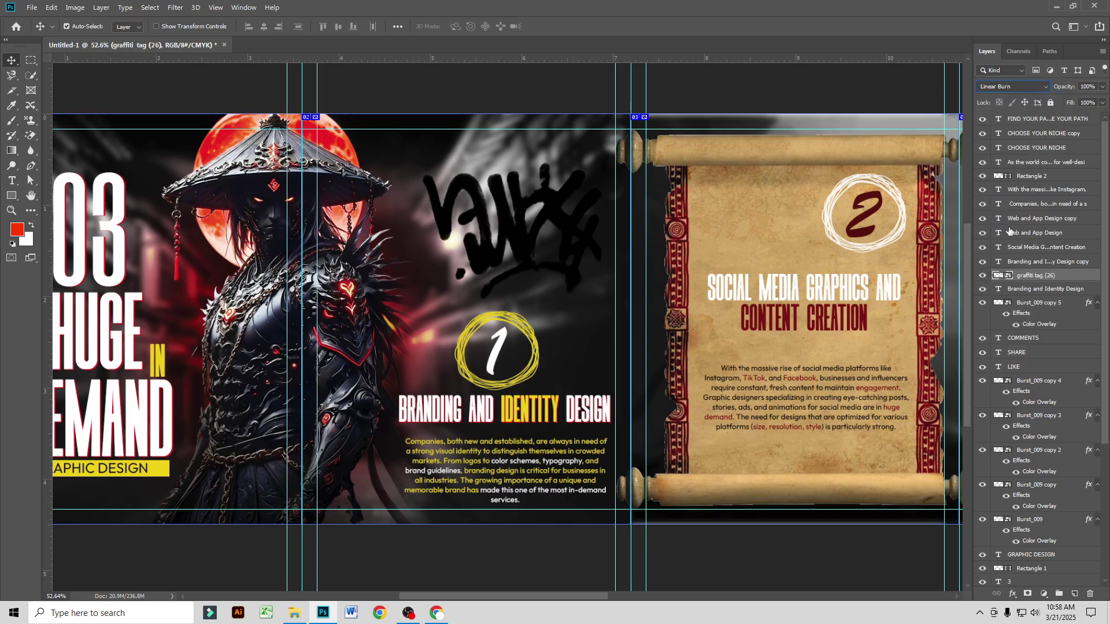
Step: Send the graffiti tag layer below the scroll copy layer and shift the tag partly behind the warrior's shoulder
{"action": "scroll", "coordinate": [1017, 228], "scroll_direction": "down", "scroll_amount": 3}
{"action": "left_click_drag", "start_coordinate": [1066, 433], "coordinate": [1057, 490]}
{"action": "left_click_drag", "start_coordinate": [533, 243], "coordinate": [423, 257]}
{"action": "scroll", "coordinate": [890, 327], "scroll_direction": "down", "scroll_amount": 1}
{"action": "scroll", "coordinate": [1016, 469], "scroll_direction": "down", "scroll_amount": 3}
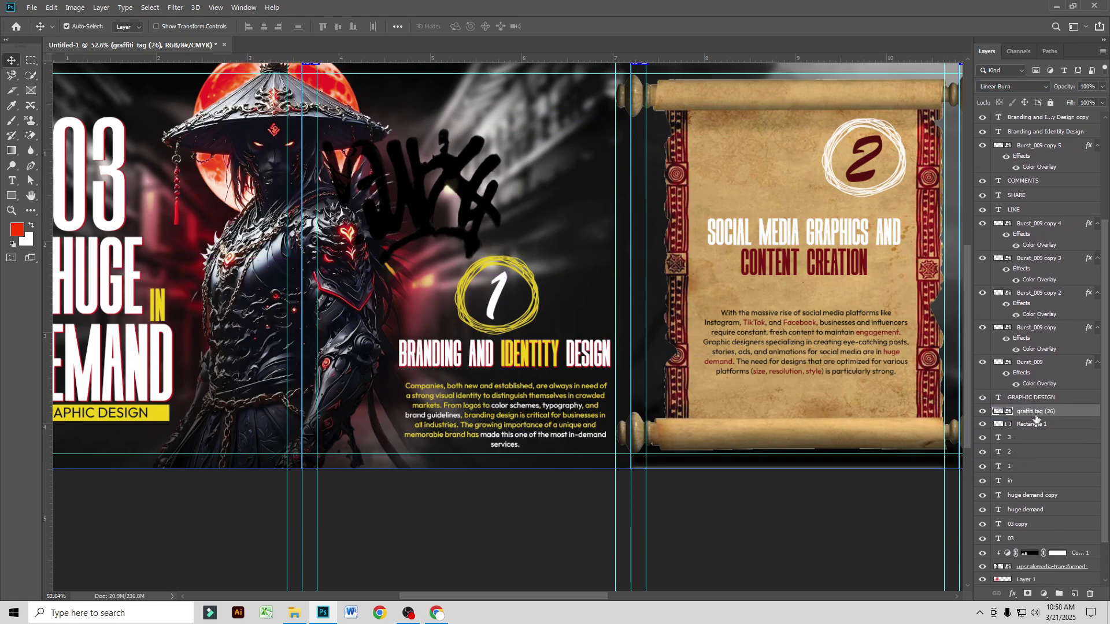
{"action": "left_click_drag", "start_coordinate": [1050, 363], "coordinate": [1030, 548]}
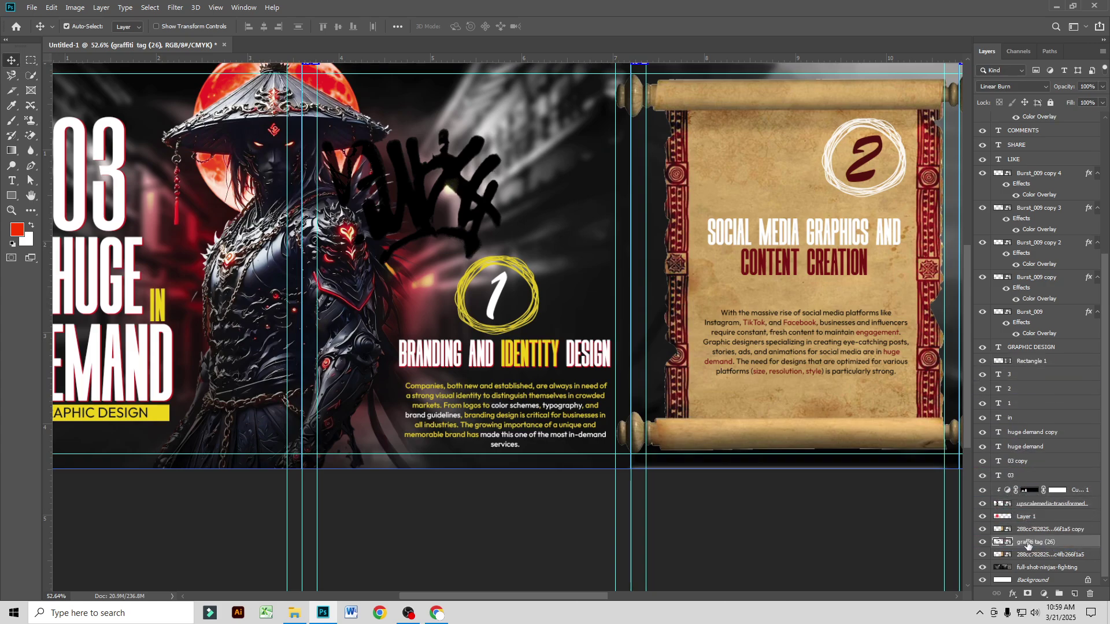
{"action": "left_click_drag", "start_coordinate": [471, 201], "coordinate": [424, 260]}
Step: Bring the "full-shot-ninjas-fighting" image from the Ninja folder into the Photoshop carousel document
{"action": "scroll", "coordinate": [496, 263], "scroll_direction": "down", "scroll_amount": 2}
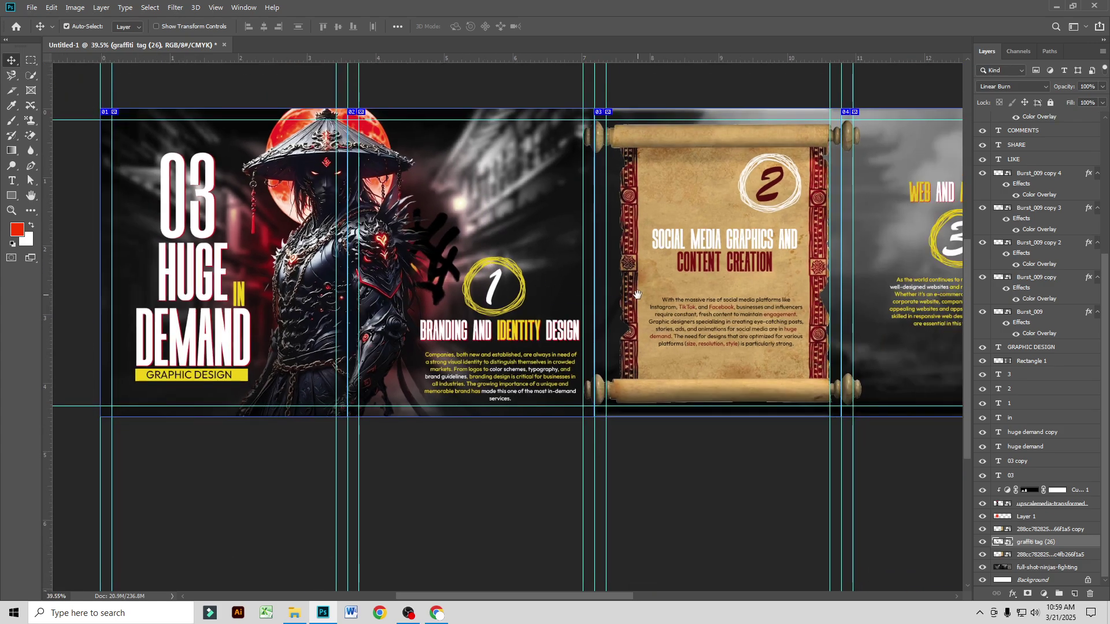
{"action": "left_click_drag", "start_coordinate": [638, 295], "coordinate": [475, 280]}
{"action": "left_click_drag", "start_coordinate": [622, 275], "coordinate": [495, 280]}
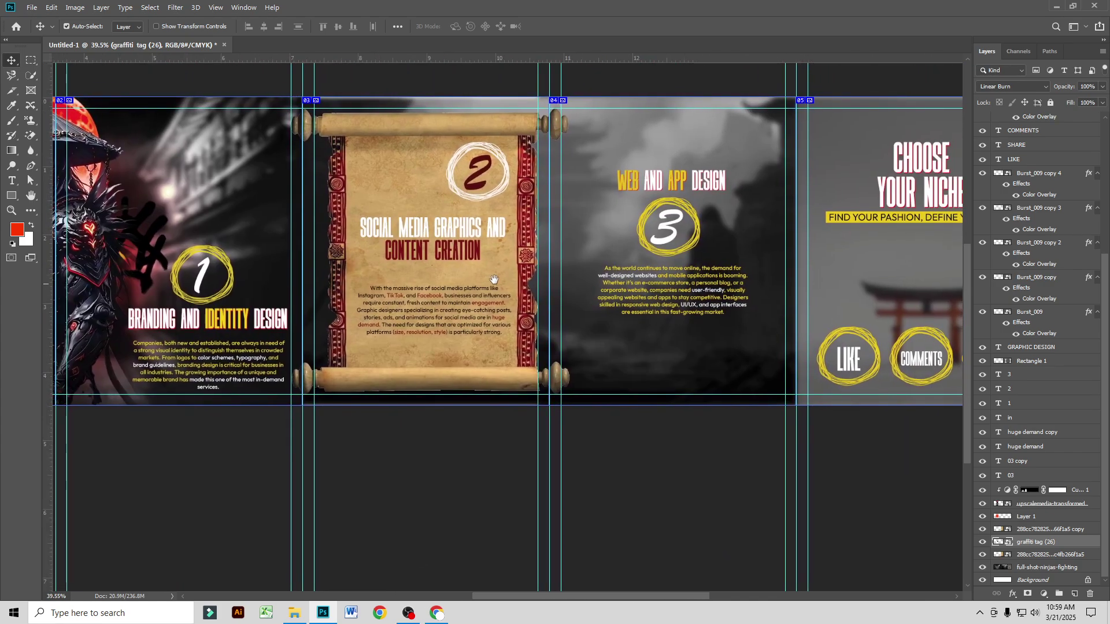
{"action": "left_click", "coordinate": [438, 612]}
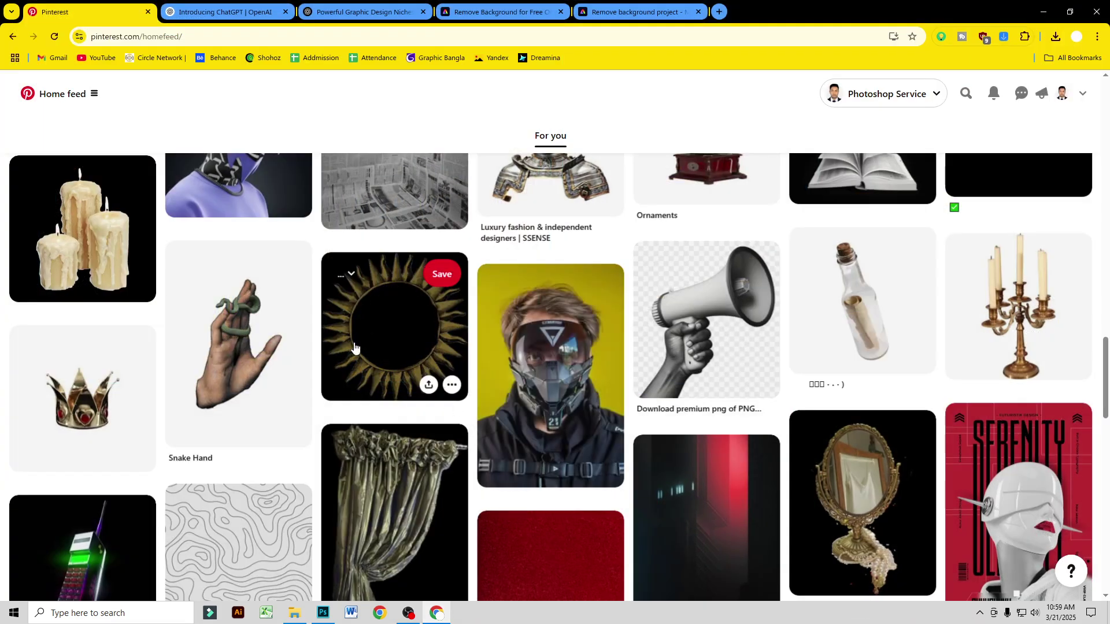
{"action": "left_click", "coordinate": [295, 612]}
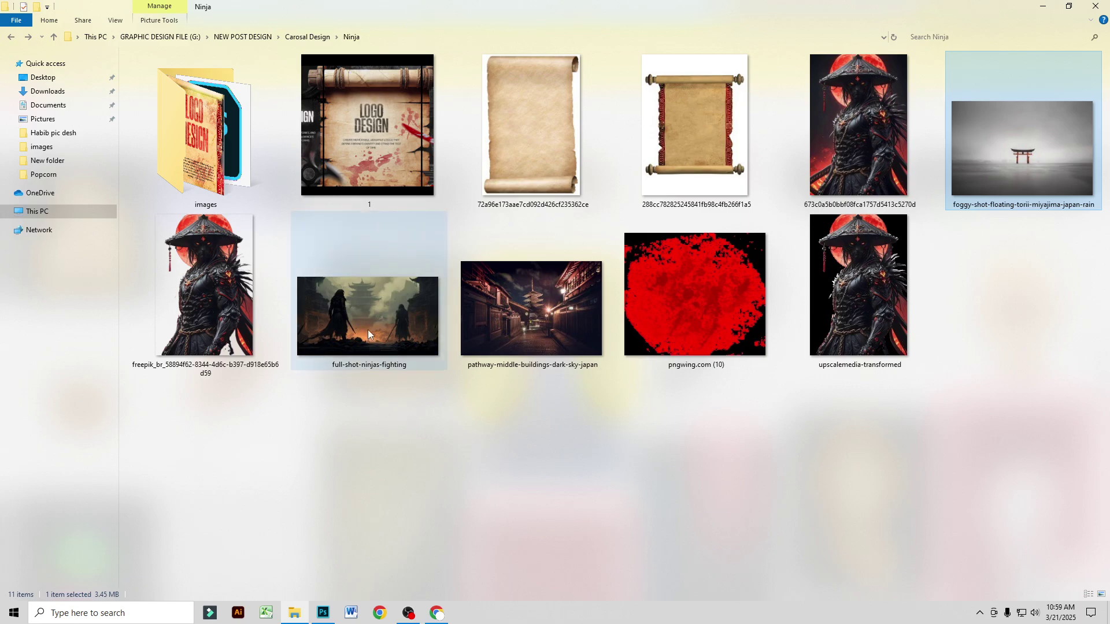
{"action": "left_click_drag", "start_coordinate": [367, 329], "coordinate": [390, 575]}
{"action": "left_click_drag", "start_coordinate": [324, 612], "coordinate": [413, 590]}
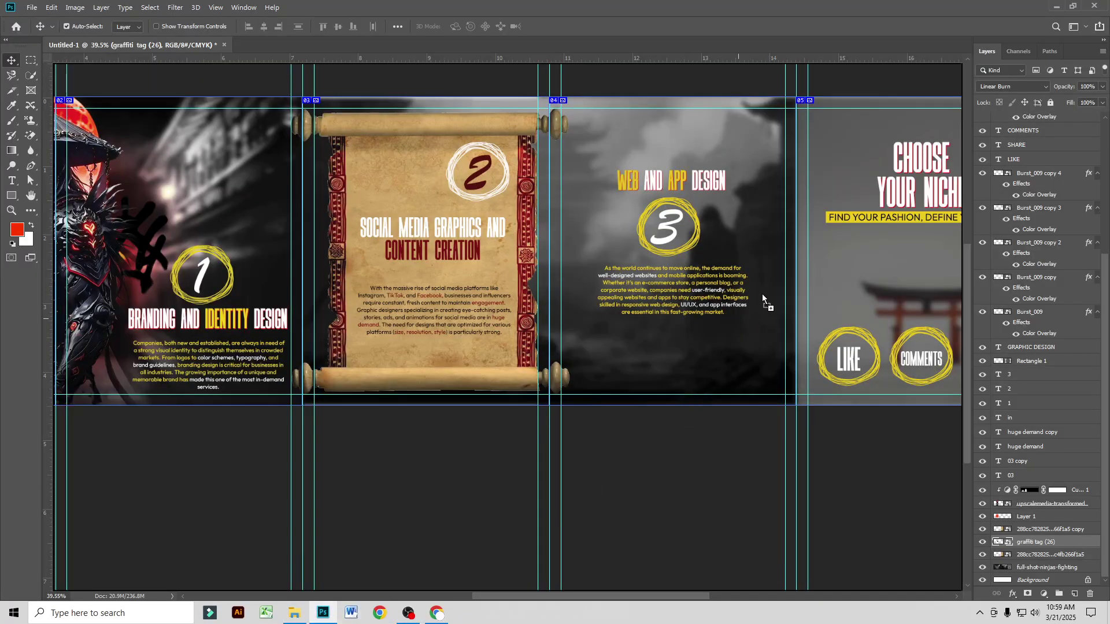
{"action": "left_click_drag", "start_coordinate": [762, 298], "coordinate": [778, 296]}
Step: Position the ninjas image across slides 4 and 5, flush with the carousel's right end, and commit the placement
{"action": "left_click_drag", "start_coordinate": [819, 426], "coordinate": [592, 429]}
{"action": "left_click_drag", "start_coordinate": [653, 335], "coordinate": [919, 334]}
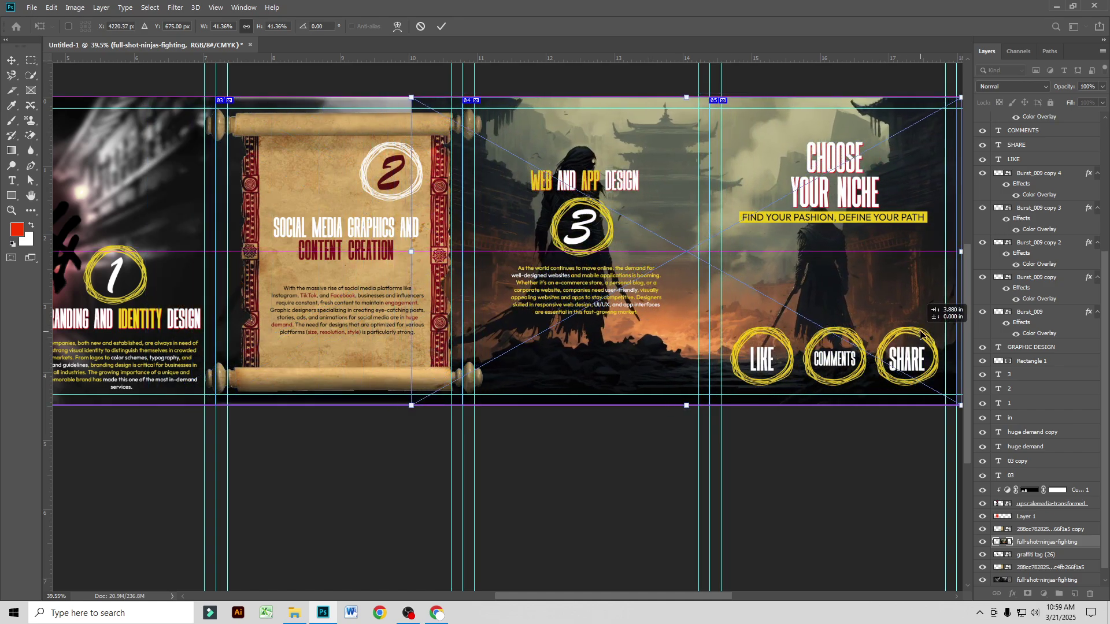
{"action": "scroll", "coordinate": [575, 456], "scroll_direction": "down", "scroll_amount": 2}
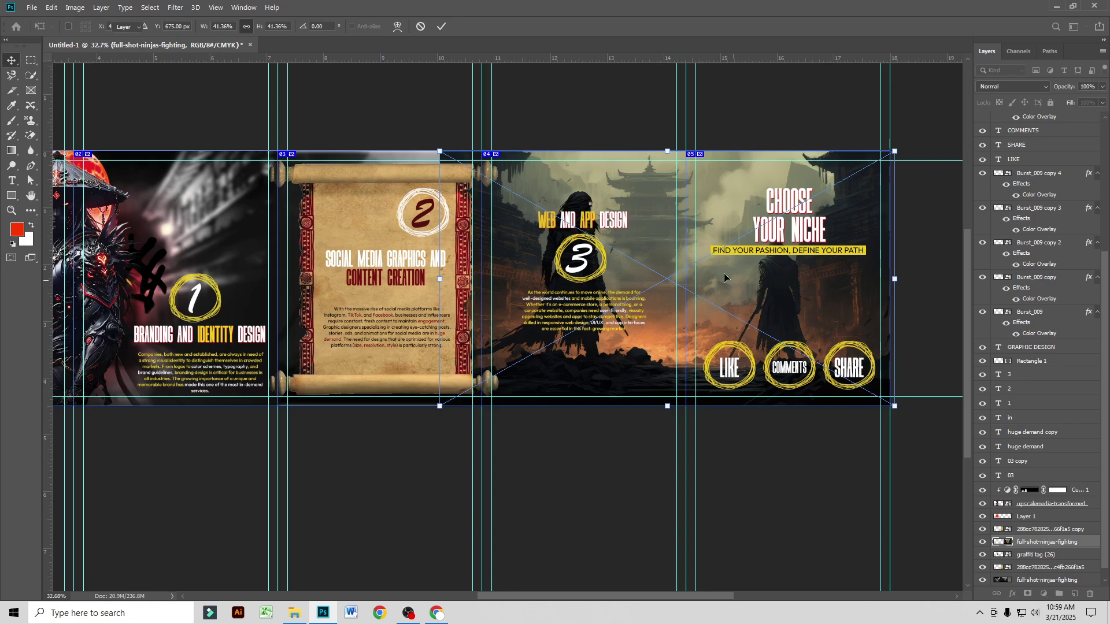
{"action": "key", "text": "Return"}
Step: Set the blend mode of the newly placed ninjas image to Luminosity
{"action": "scroll", "coordinate": [691, 272], "scroll_direction": "up", "scroll_amount": 1}
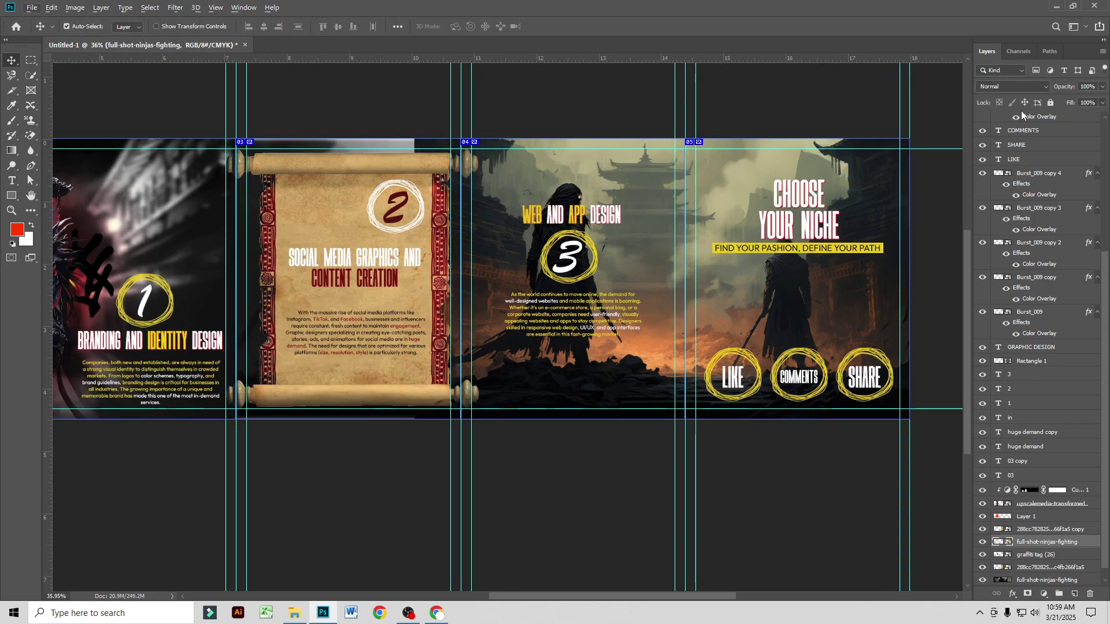
{"action": "left_click", "coordinate": [1021, 87]}
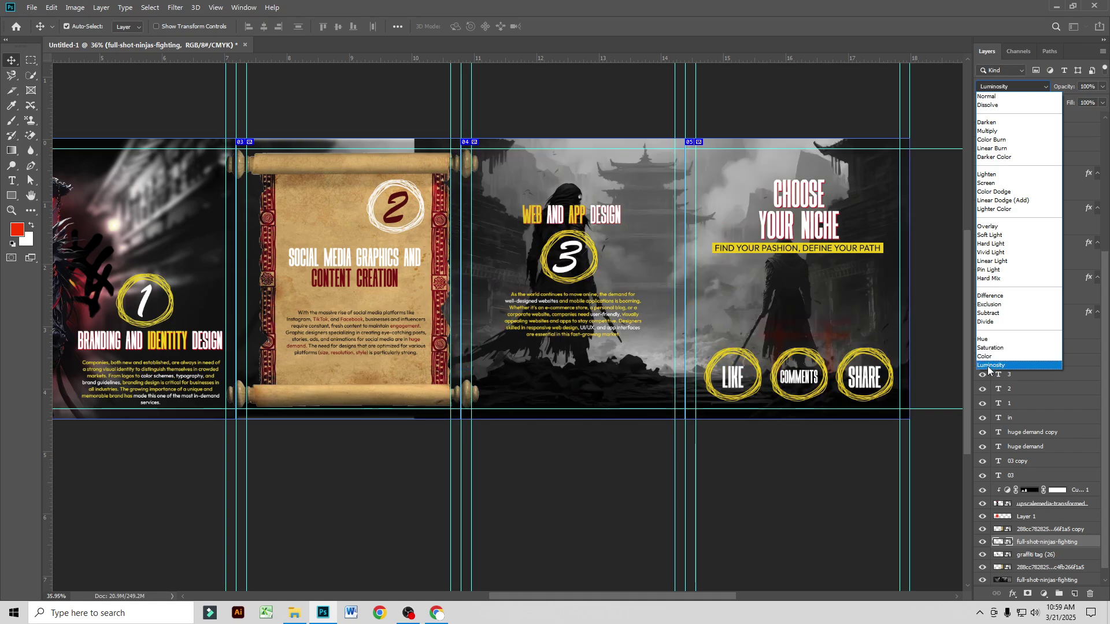
{"action": "left_click", "coordinate": [990, 365]}
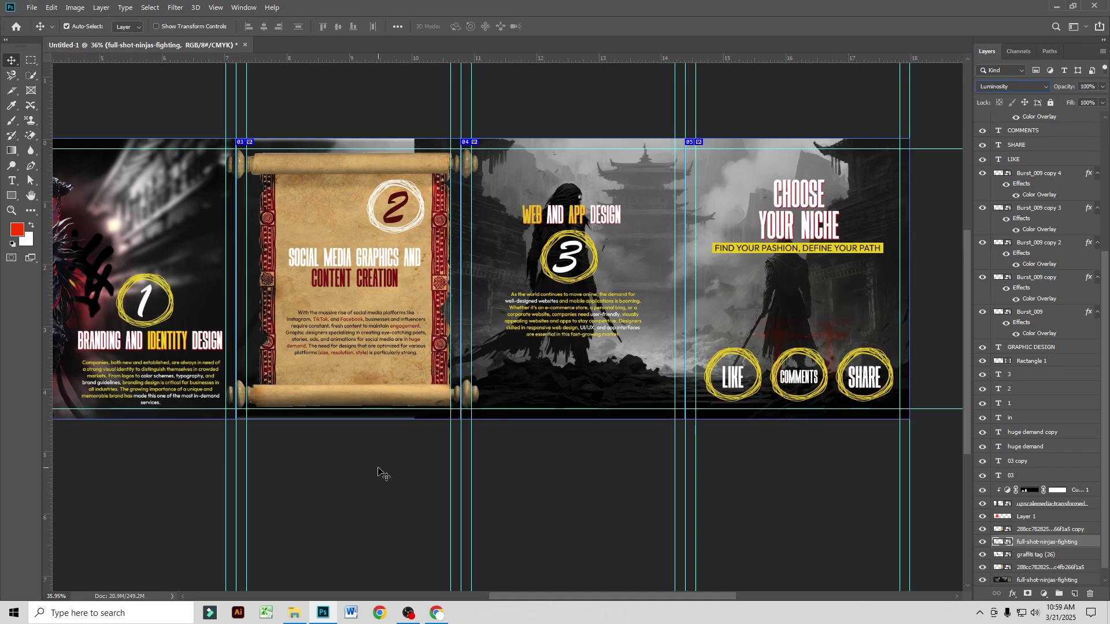
Step: Duplicate the ninjas background layer and move the copy about 7.25 in left to cover slides 2 and 3
{"action": "left_click", "coordinate": [378, 470]}
{"action": "left_click_drag", "start_coordinate": [379, 468], "coordinate": [549, 469]}
{"action": "scroll", "coordinate": [558, 467], "scroll_direction": "down", "scroll_amount": 2}
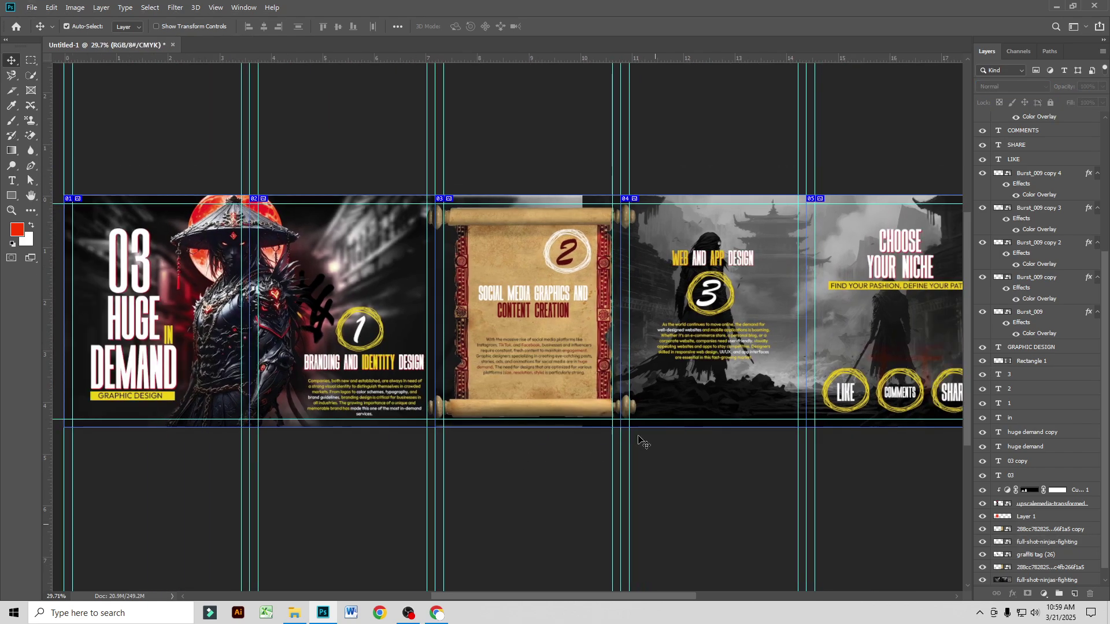
{"action": "left_click", "coordinate": [779, 335], "text": "ctrl"}
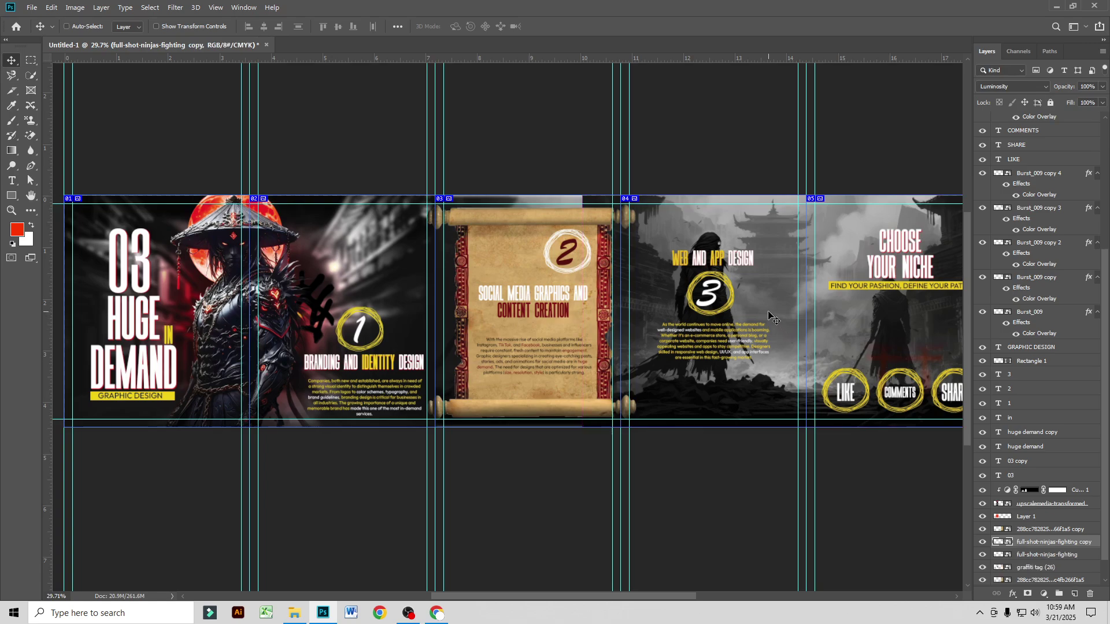
{"action": "key", "text": "ctrl+t"}
{"action": "left_click_drag", "start_coordinate": [767, 301], "coordinate": [394, 308]}
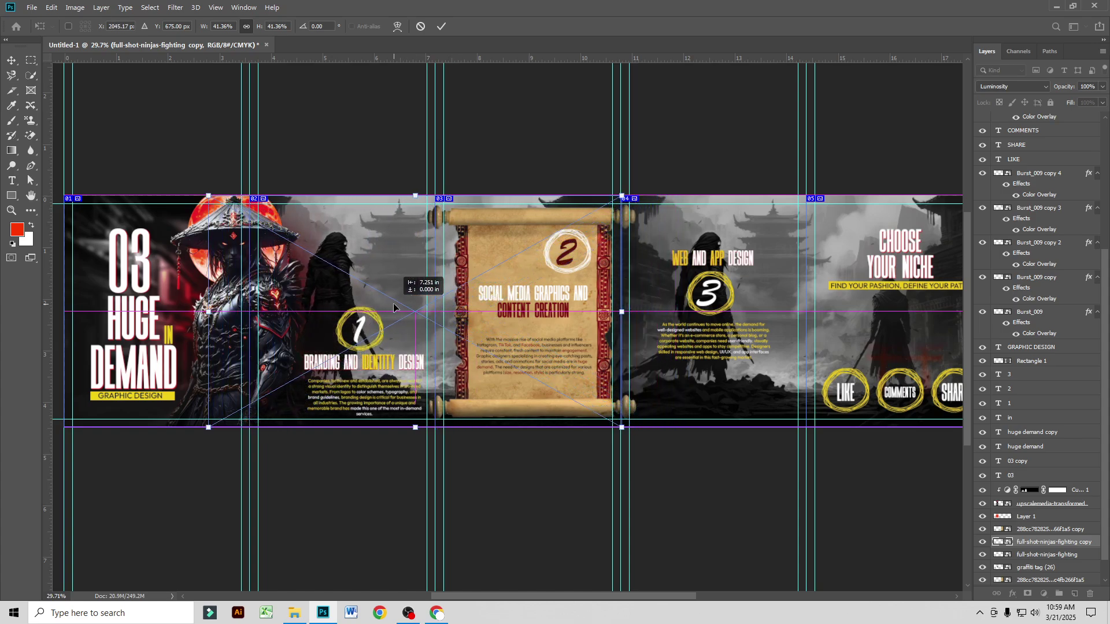
{"action": "key", "text": "Return"}
{"action": "key", "text": "ctrl+0"}
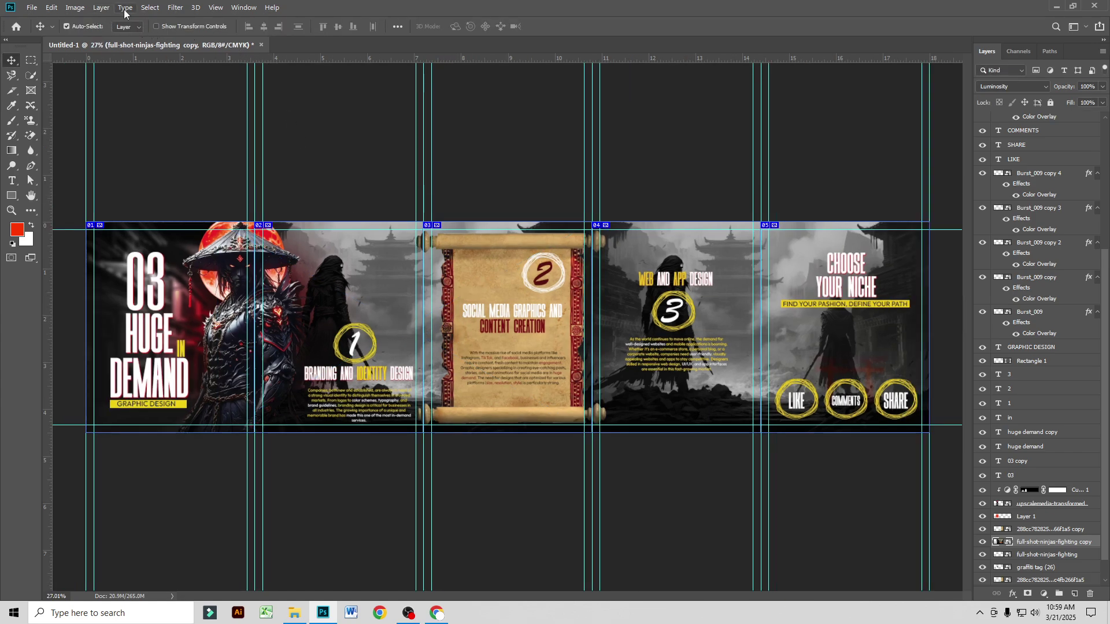
Step: Apply a Gaussian Blur with a 9.6-pixel radius to the copied ninjas background
{"action": "left_click", "coordinate": [173, 8]}
{"action": "mouse_move", "coordinate": [242, 138]}
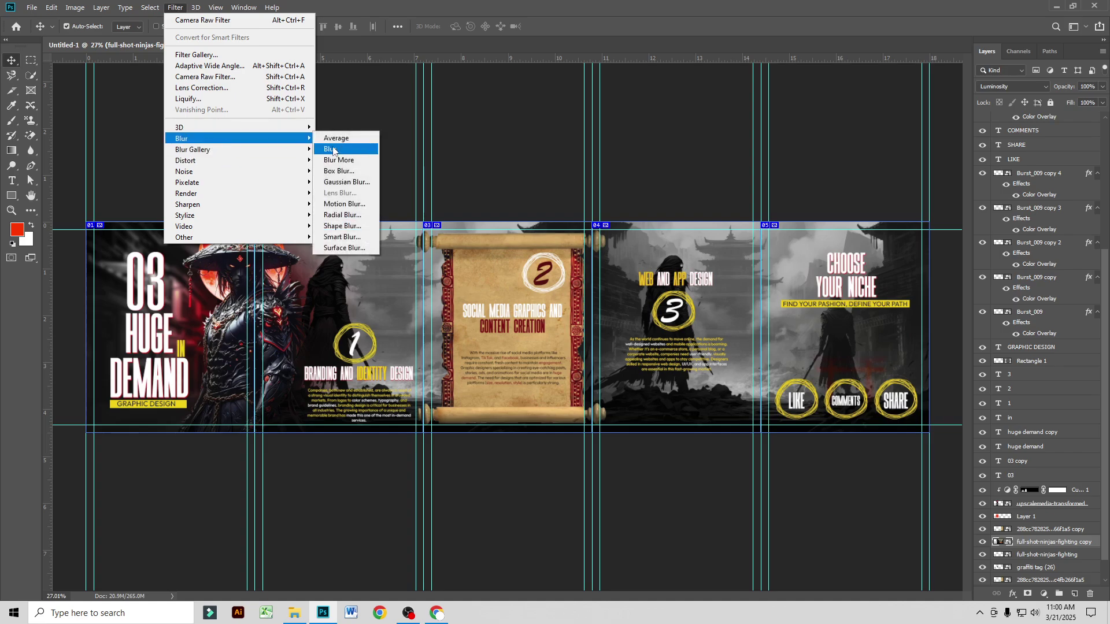
{"action": "left_click", "coordinate": [346, 182]}
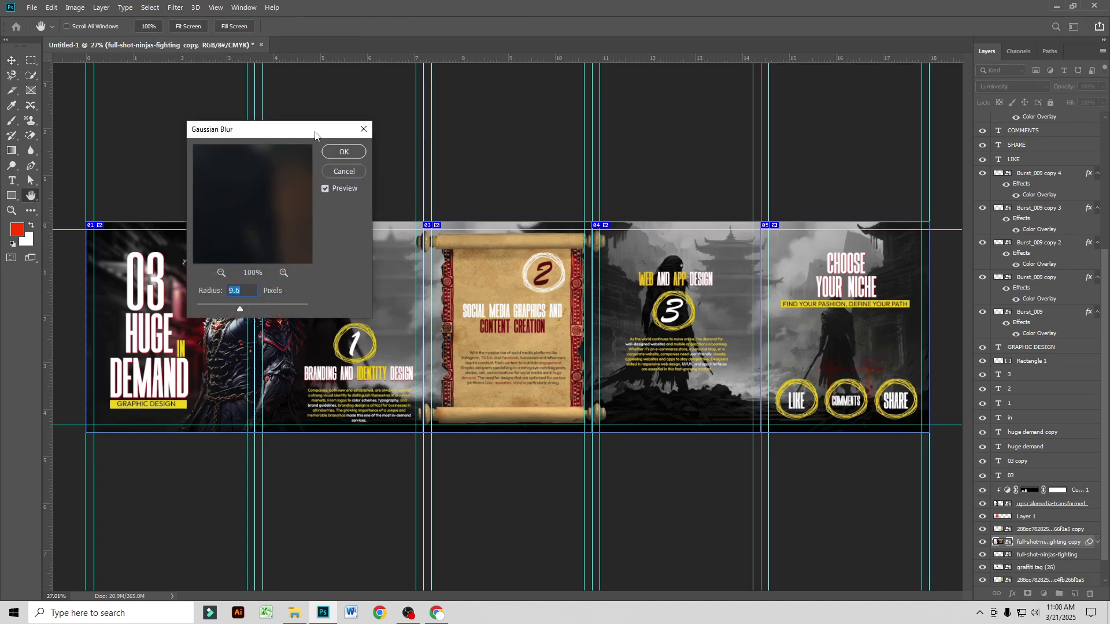
{"action": "left_click_drag", "start_coordinate": [315, 136], "coordinate": [418, 393]}
{"action": "left_click", "coordinate": [439, 404]}
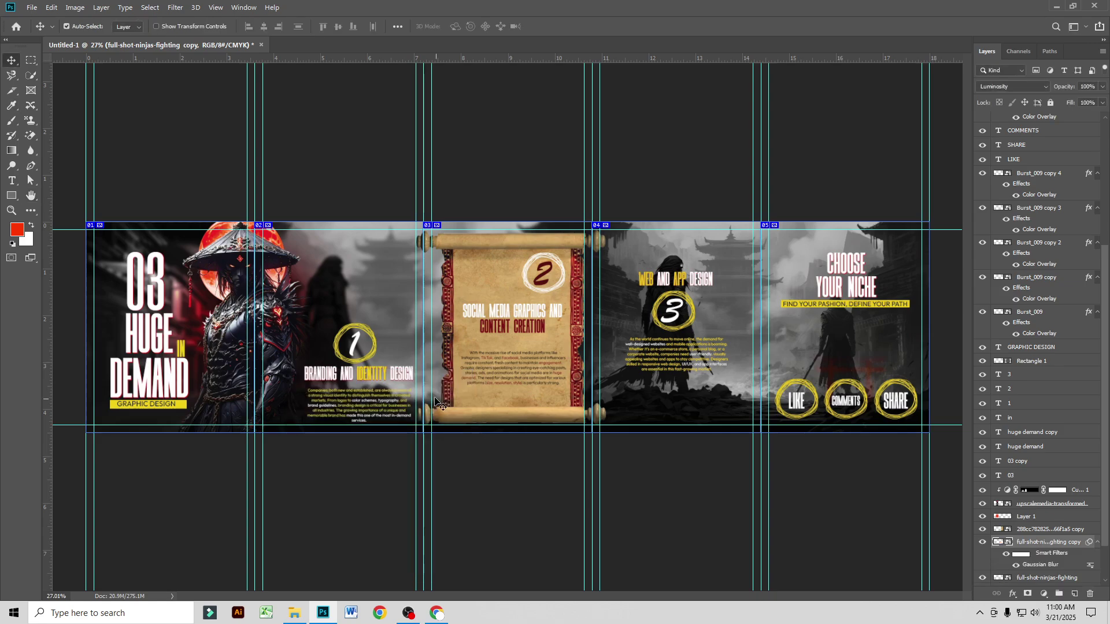
Step: Raise the graffiti tag layer directly above the blurred ninjas copy in the layer order
{"action": "scroll", "coordinate": [336, 334], "scroll_direction": "up", "scroll_amount": 2}
{"action": "scroll", "coordinate": [1076, 480], "scroll_direction": "down", "scroll_amount": 3}
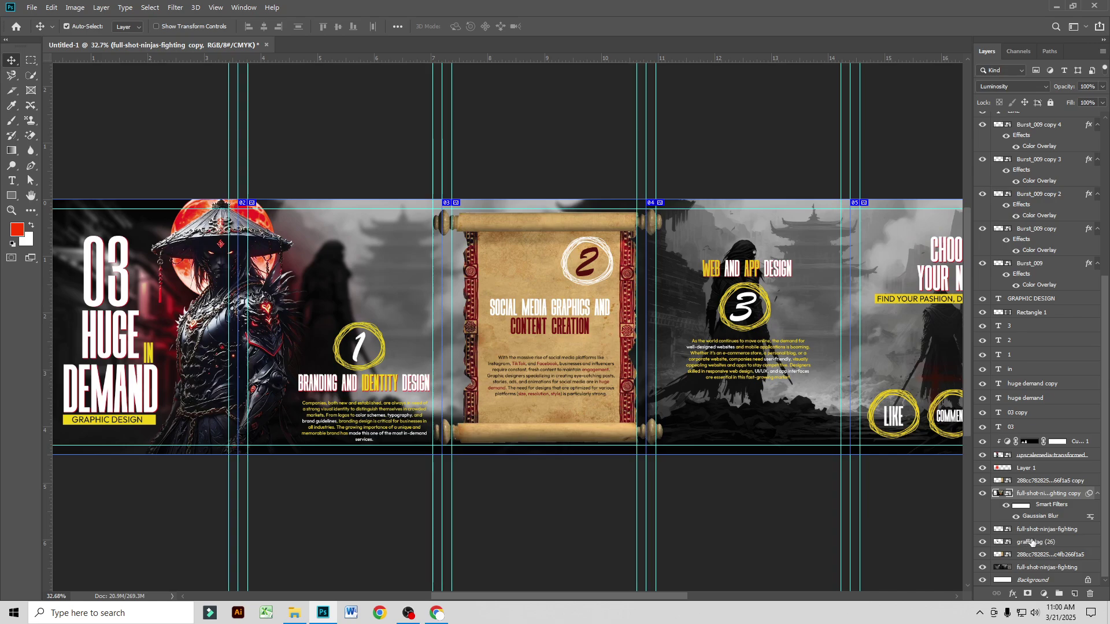
{"action": "left_click_drag", "start_coordinate": [1032, 542], "coordinate": [1026, 493]}
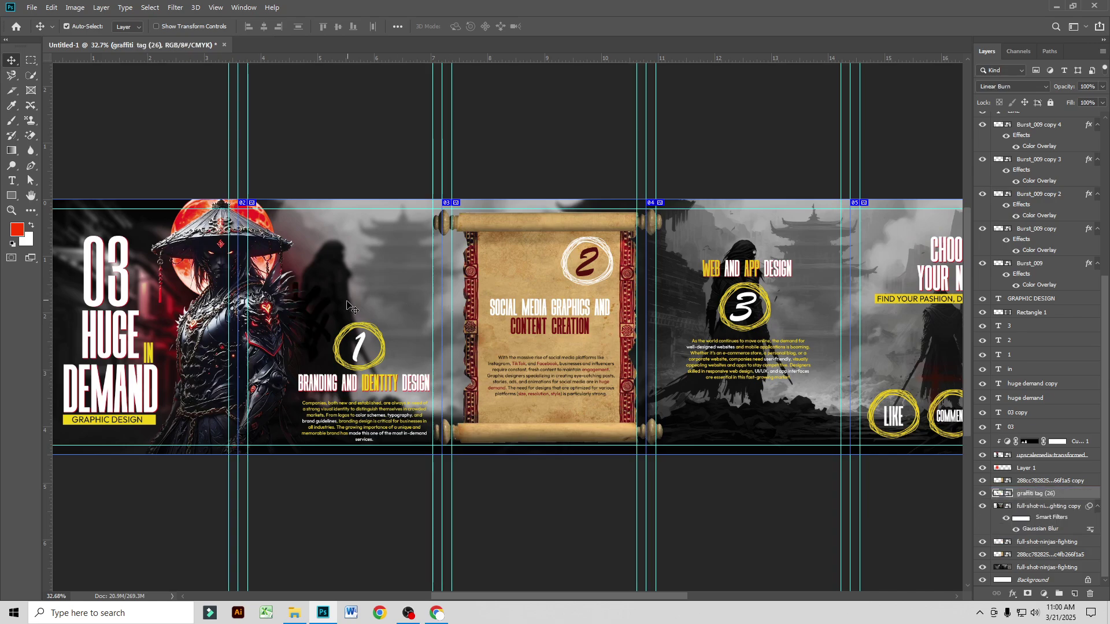
{"action": "left_click", "coordinate": [325, 312]}
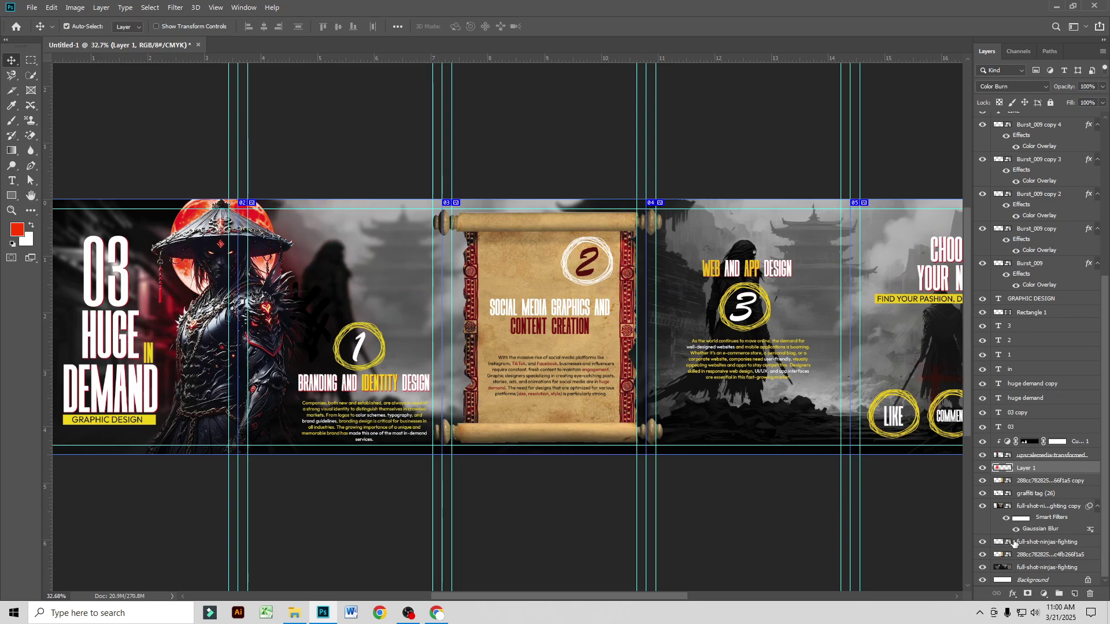
{"action": "left_click", "coordinate": [1040, 480]}
{"action": "key", "text": "ctrl+t"}
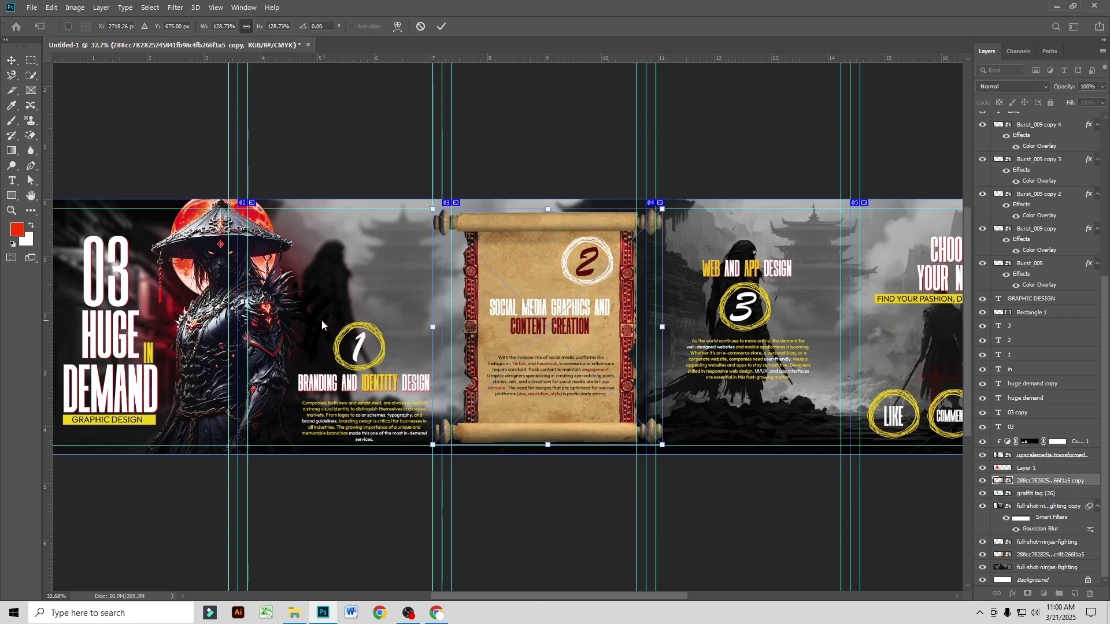
{"action": "key", "text": "Return"}
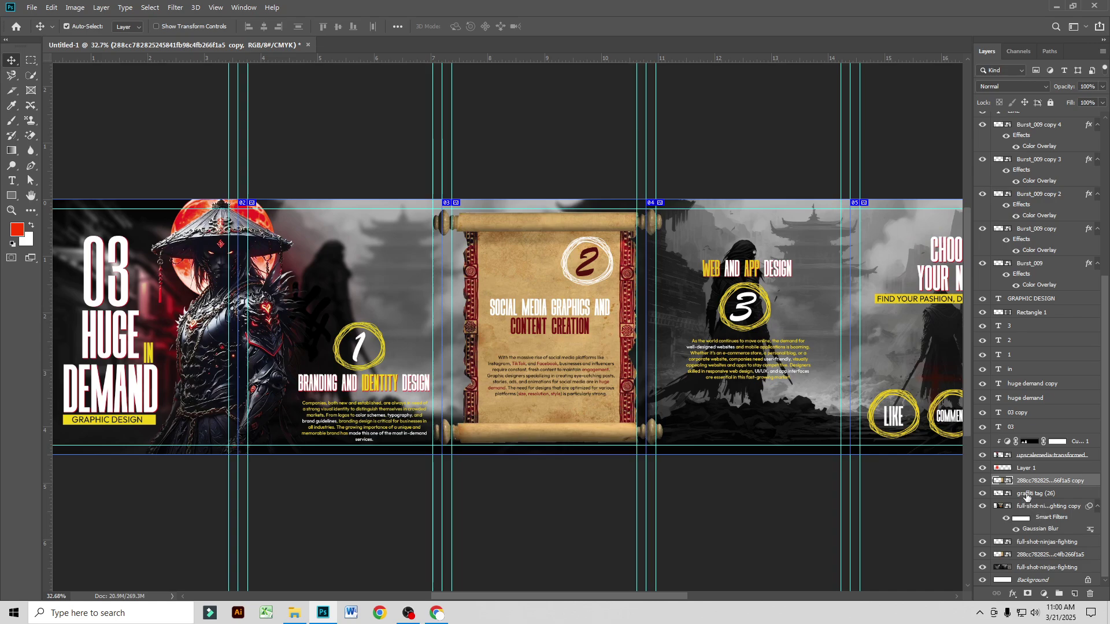
Step: Move the graffiti tag up and right to sit above the circled 1 on slide 2
{"action": "left_click", "coordinate": [1028, 494]}
{"action": "key", "text": "ctrl+t"}
{"action": "left_click_drag", "start_coordinate": [311, 315], "coordinate": [365, 265]}
{"action": "key", "text": "Return"}
{"action": "scroll", "coordinate": [428, 335], "scroll_direction": "down", "scroll_amount": 3}
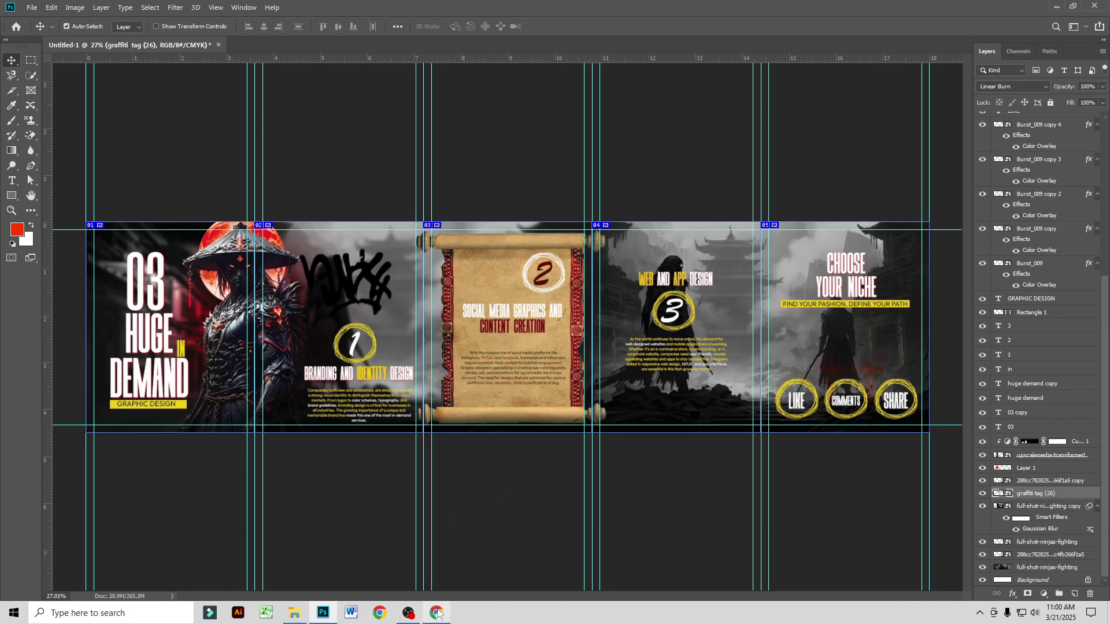
Step: Place the BG image as an embedded layer and move it about 4.98 in left to the canvas's left edge
{"action": "left_click", "coordinate": [32, 7]}
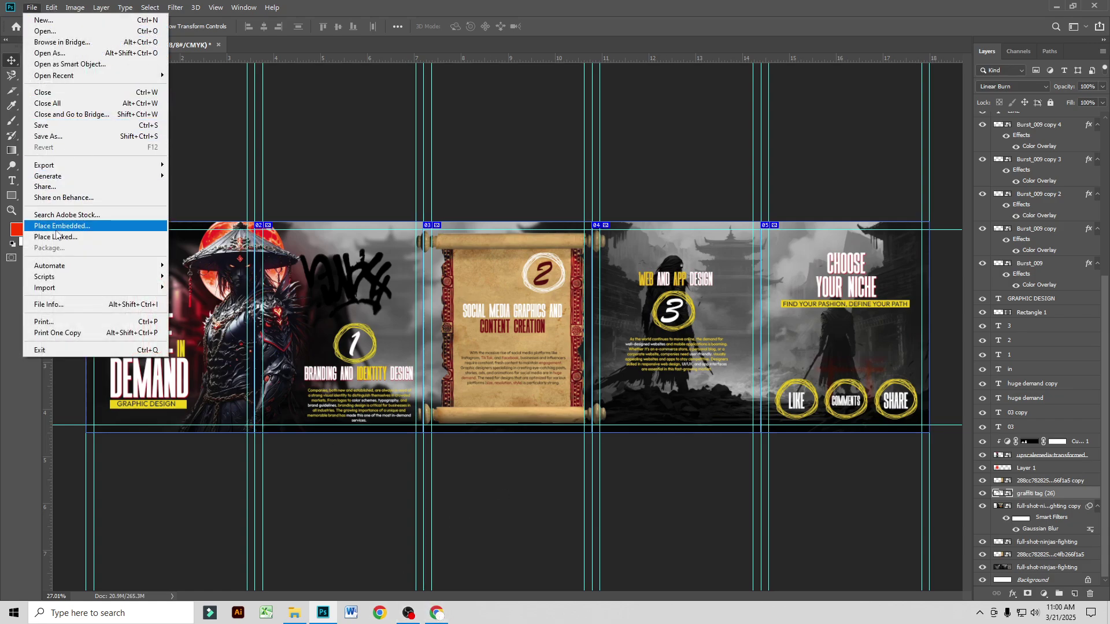
{"action": "left_click", "coordinate": [59, 226]}
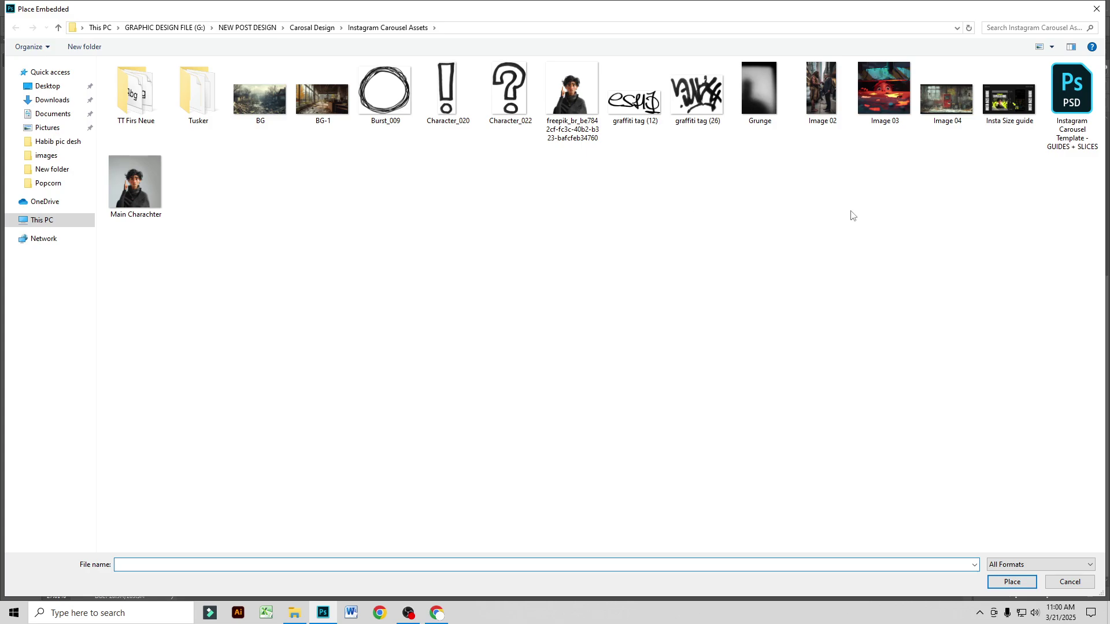
{"action": "double_click", "coordinate": [260, 98]}
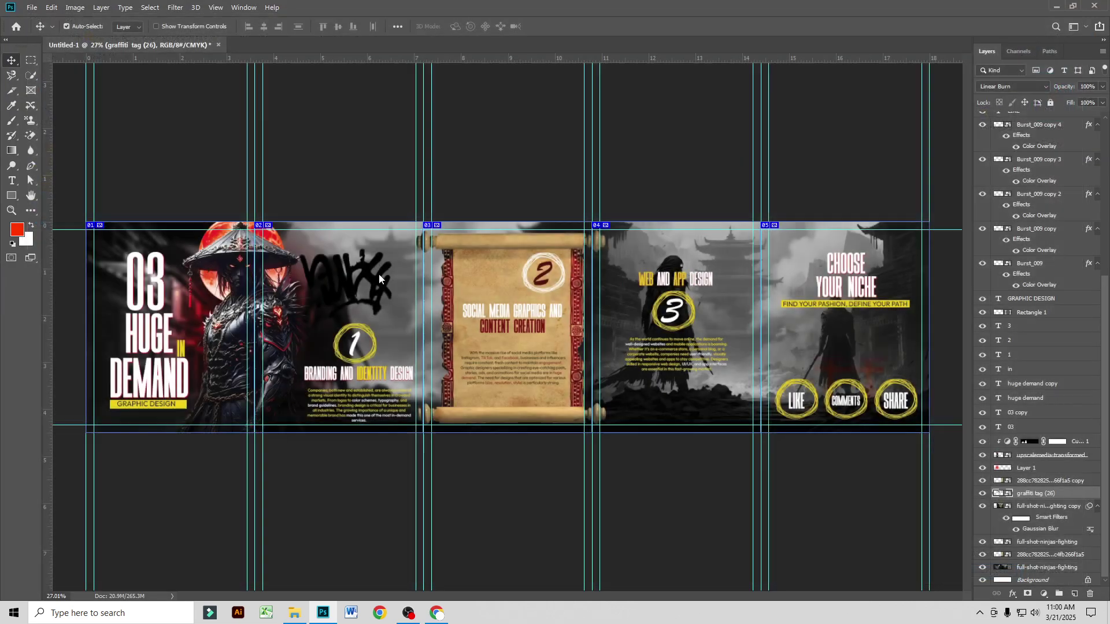
{"action": "left_click_drag", "start_coordinate": [408, 315], "coordinate": [167, 308]}
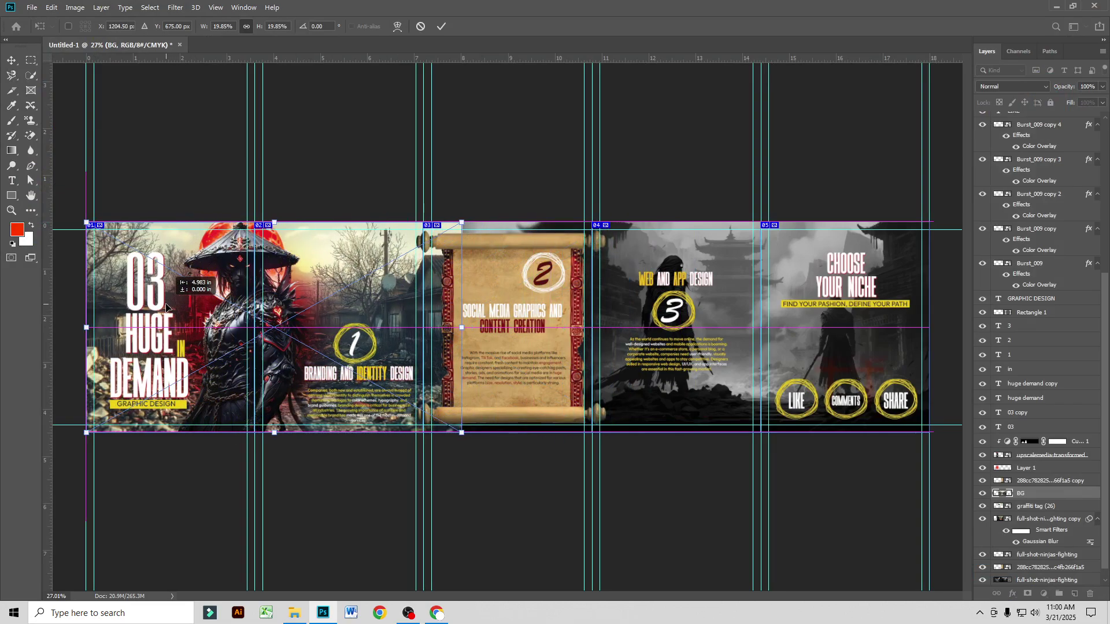
{"action": "key", "text": "Return"}
Step: Apply a Black & White adjustment to the BG layer with Reds -170, Yellows -121 and Magentas -162
{"action": "scroll", "coordinate": [166, 315], "scroll_direction": "up", "scroll_amount": 2}
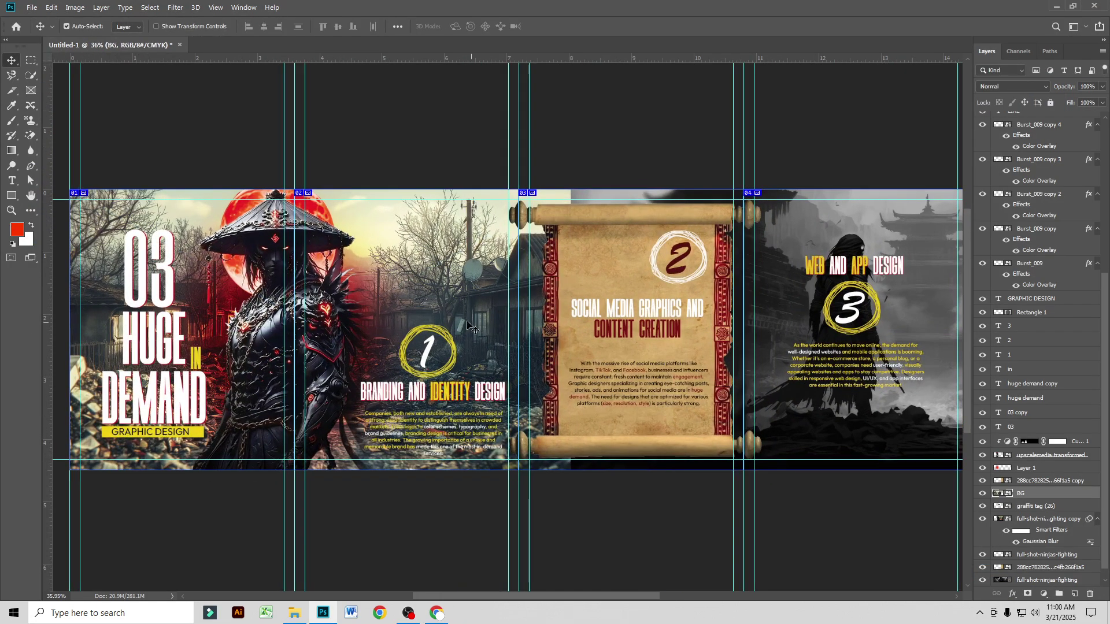
{"action": "scroll", "coordinate": [467, 323], "scroll_direction": "down", "scroll_amount": 1}
{"action": "scroll", "coordinate": [524, 323], "scroll_direction": "down", "scroll_amount": 1}
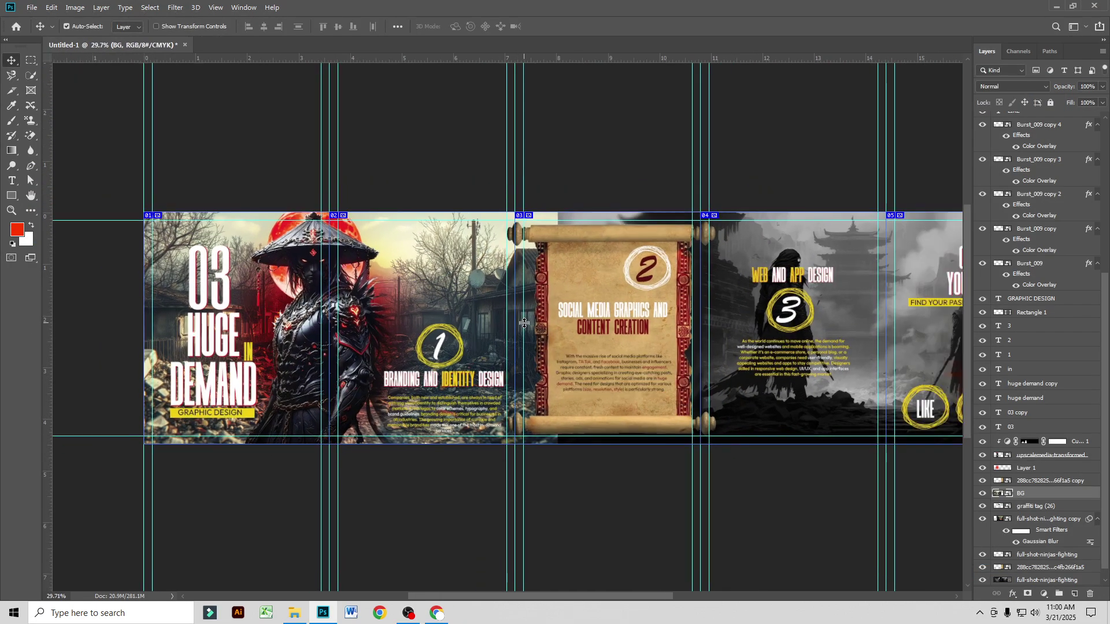
{"action": "left_click", "coordinate": [74, 8]}
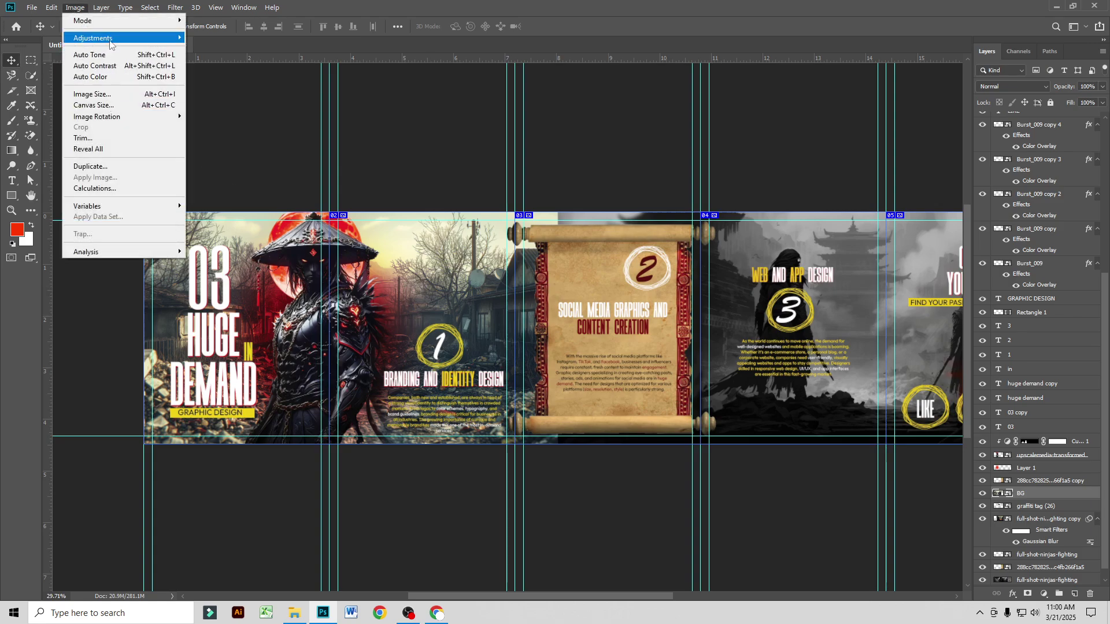
{"action": "mouse_move", "coordinate": [112, 38]}
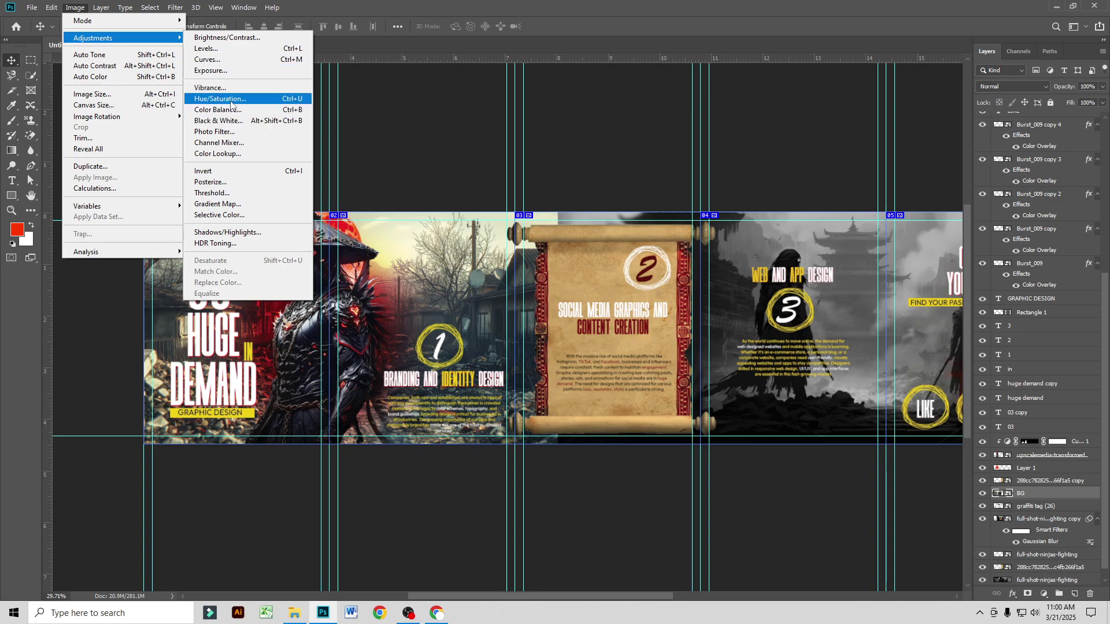
{"action": "left_click", "coordinate": [225, 121]}
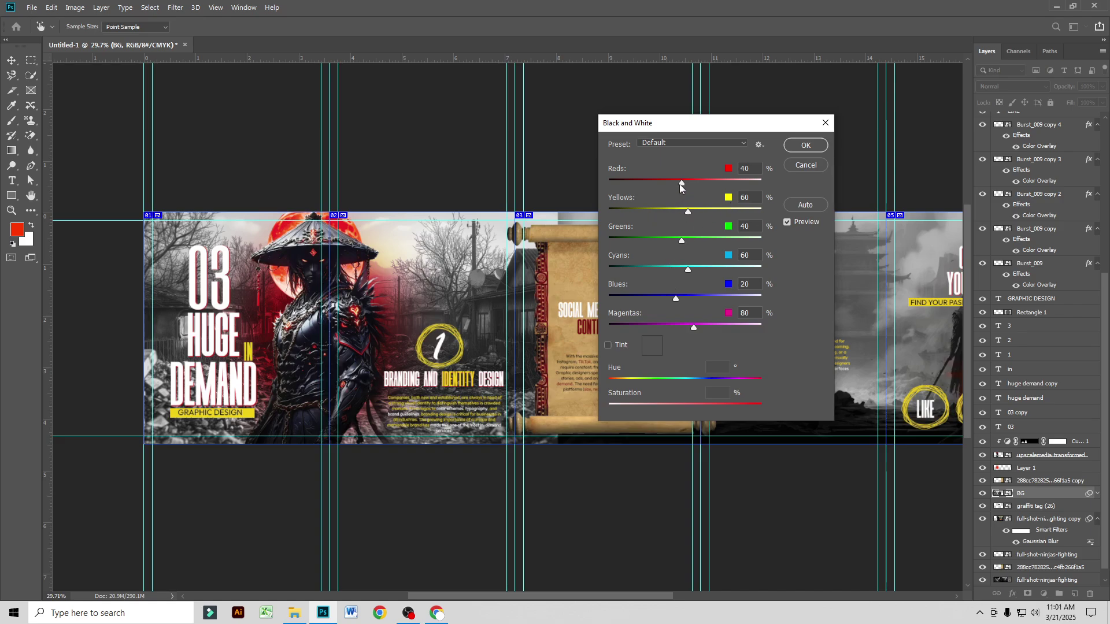
{"action": "left_click_drag", "start_coordinate": [679, 184], "coordinate": [617, 184]}
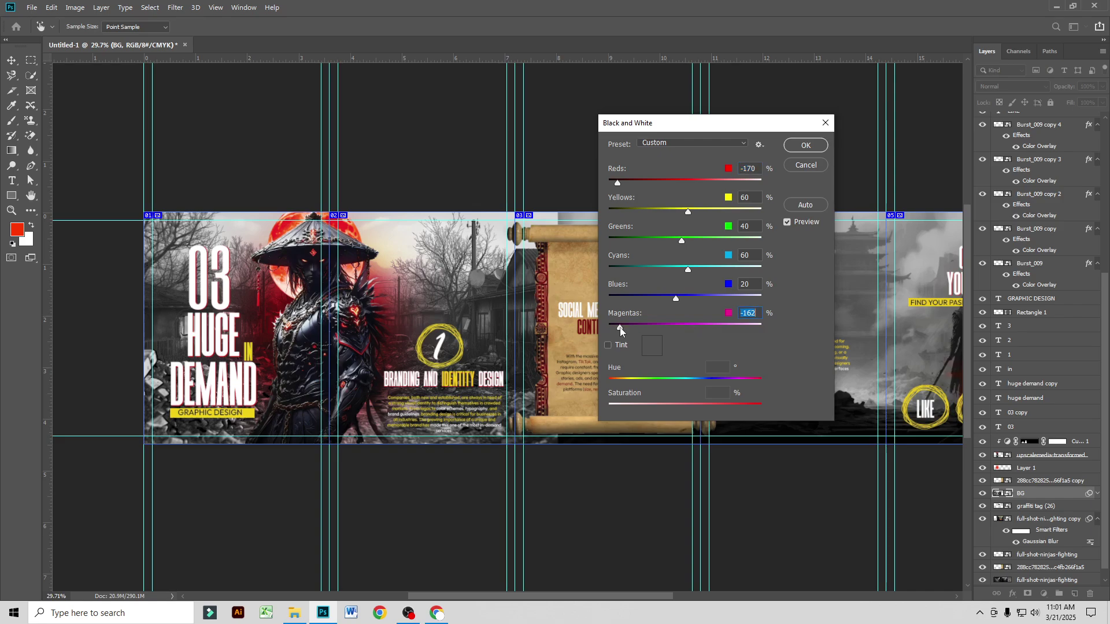
{"action": "left_click_drag", "start_coordinate": [688, 212], "coordinate": [632, 216]}
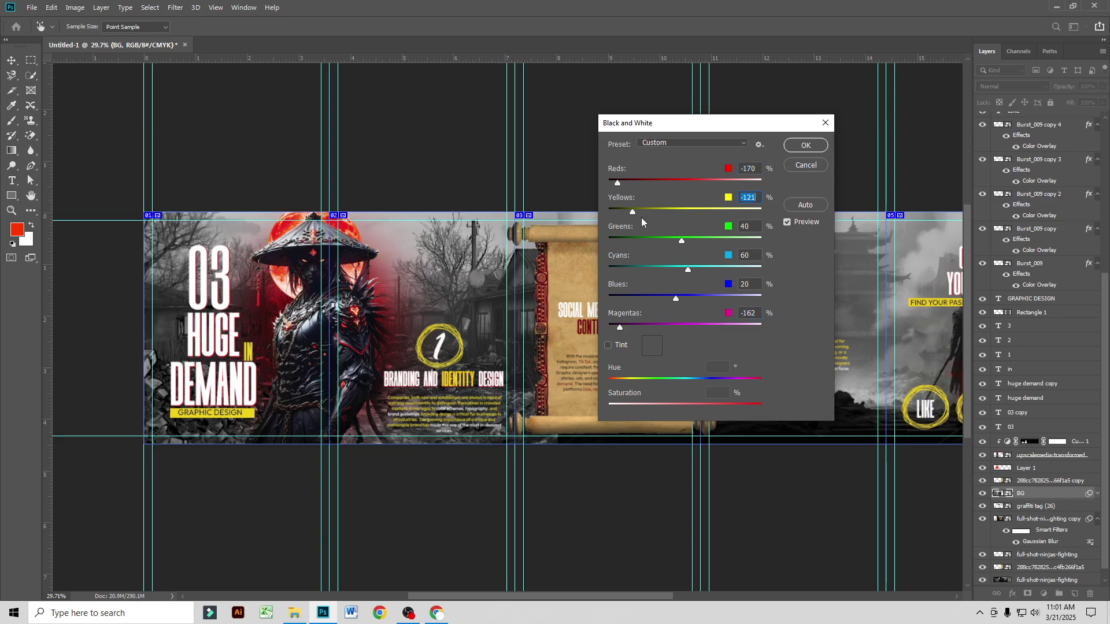
{"action": "left_click", "coordinate": [803, 146]}
Step: Set the BG layer's blend mode to Darken
{"action": "scroll", "coordinate": [844, 250], "scroll_direction": "down", "scroll_amount": 1}
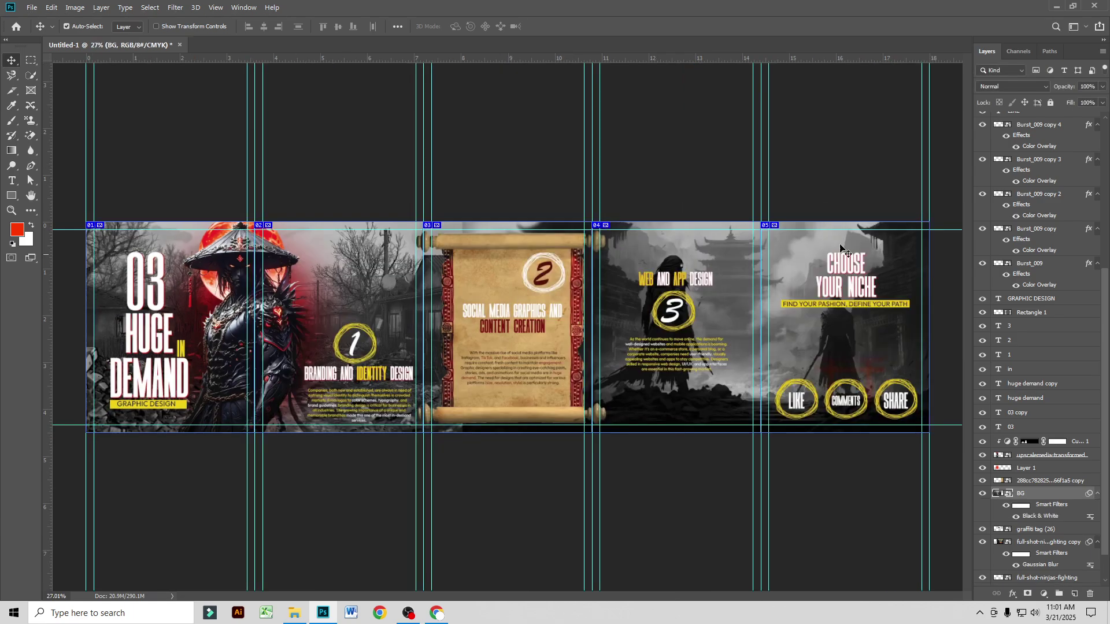
{"action": "left_click", "coordinate": [1010, 88]}
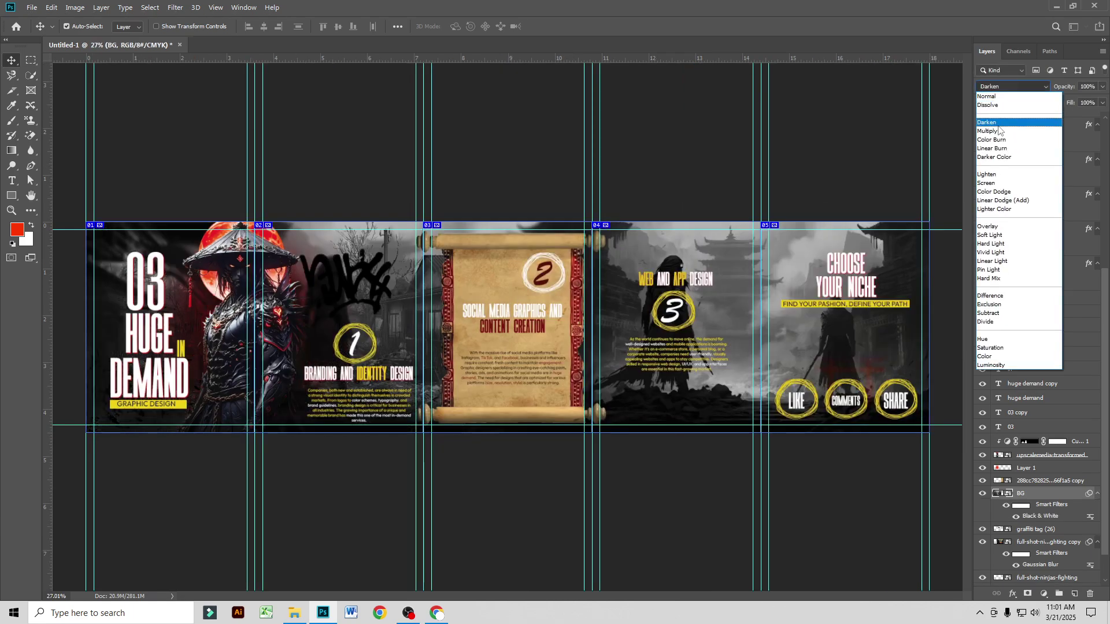
{"action": "left_click", "coordinate": [998, 124]}
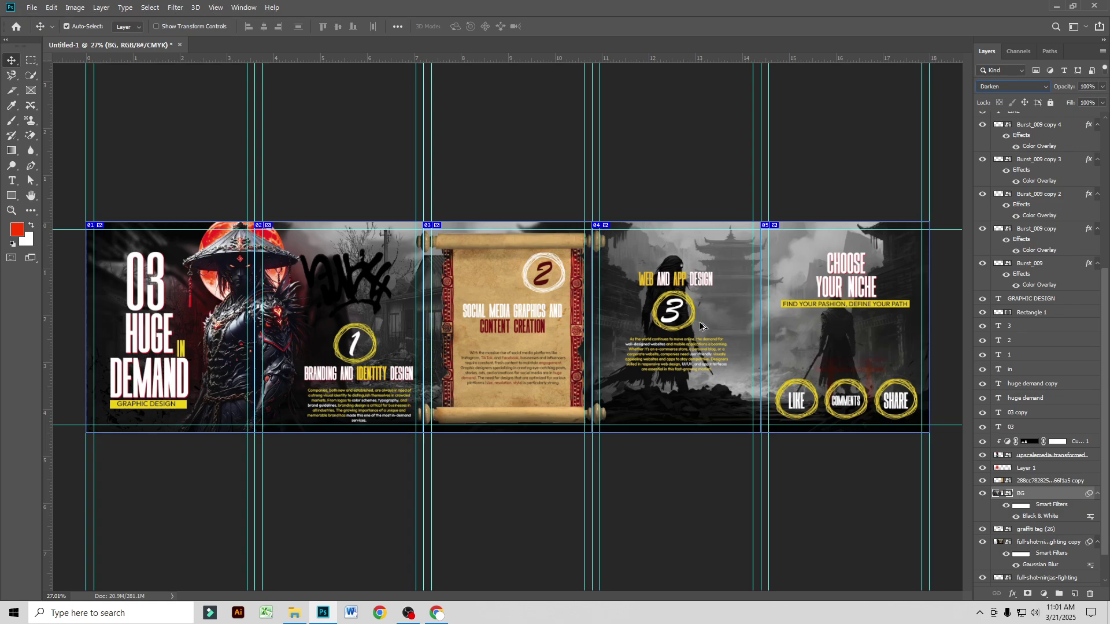
Step: Apply a Gaussian Blur with a 5.8-pixel radius to the full-shot-ninjas-fighting background behind slides 4 and 5
{"action": "left_click", "coordinate": [668, 175]}
{"action": "scroll", "coordinate": [689, 307], "scroll_direction": "up", "scroll_amount": 4}
{"action": "left_click", "coordinate": [745, 257]}
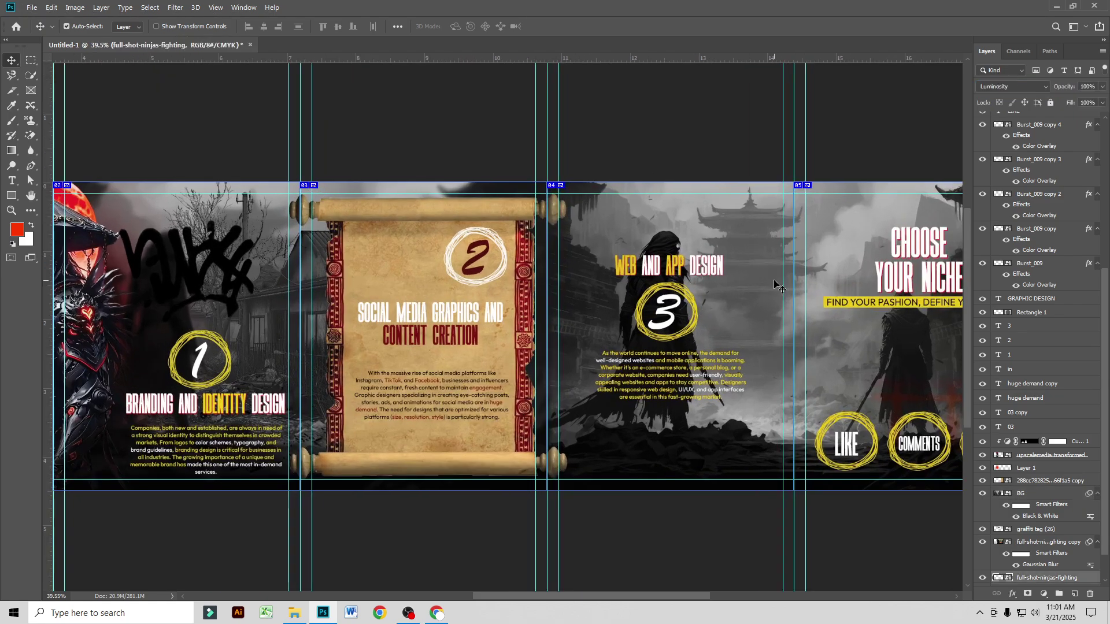
{"action": "left_click", "coordinate": [175, 7]}
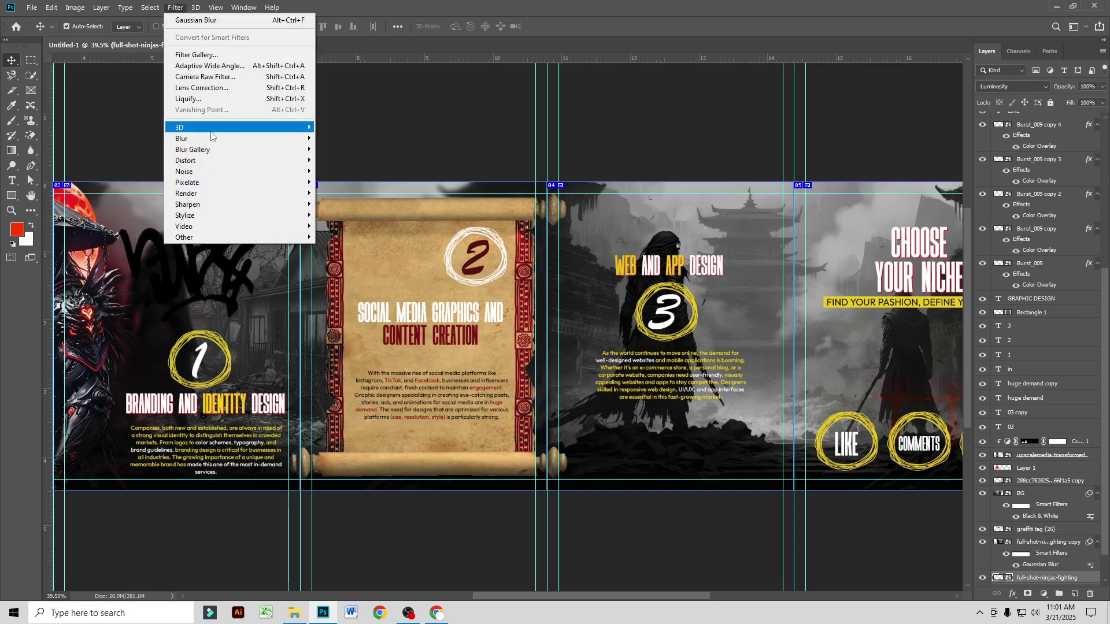
{"action": "mouse_move", "coordinate": [234, 139]}
{"action": "left_click", "coordinate": [346, 182]}
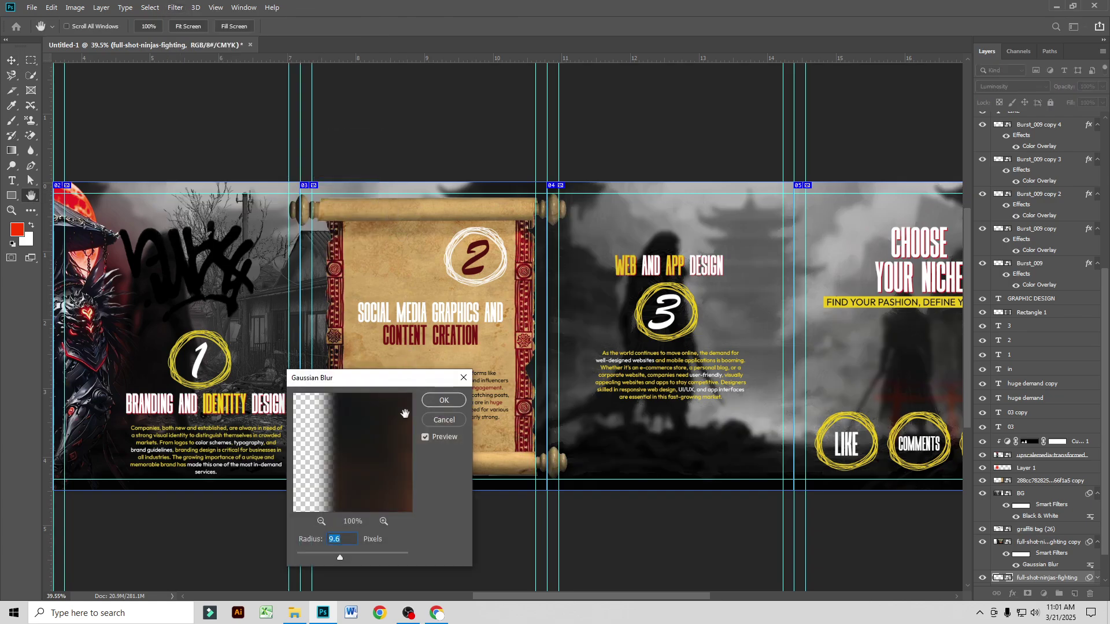
{"action": "left_click", "coordinate": [330, 557]}
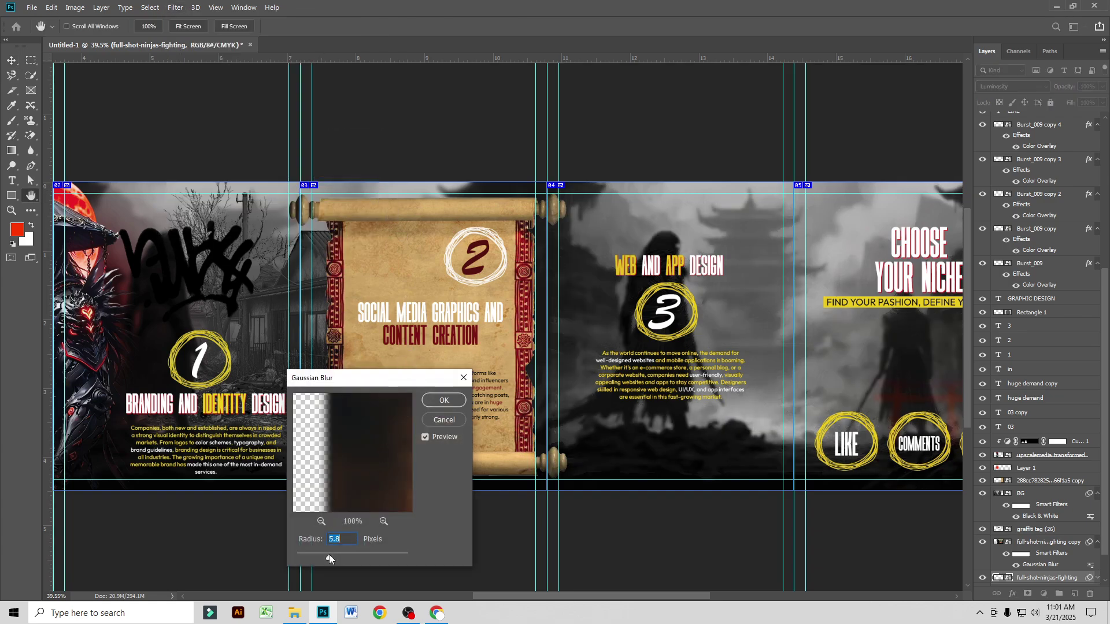
{"action": "left_click", "coordinate": [444, 400]}
Step: Examine the blurred and blended backgrounds across slides 2 to 5
{"action": "scroll", "coordinate": [522, 379], "scroll_direction": "down", "scroll_amount": 2}
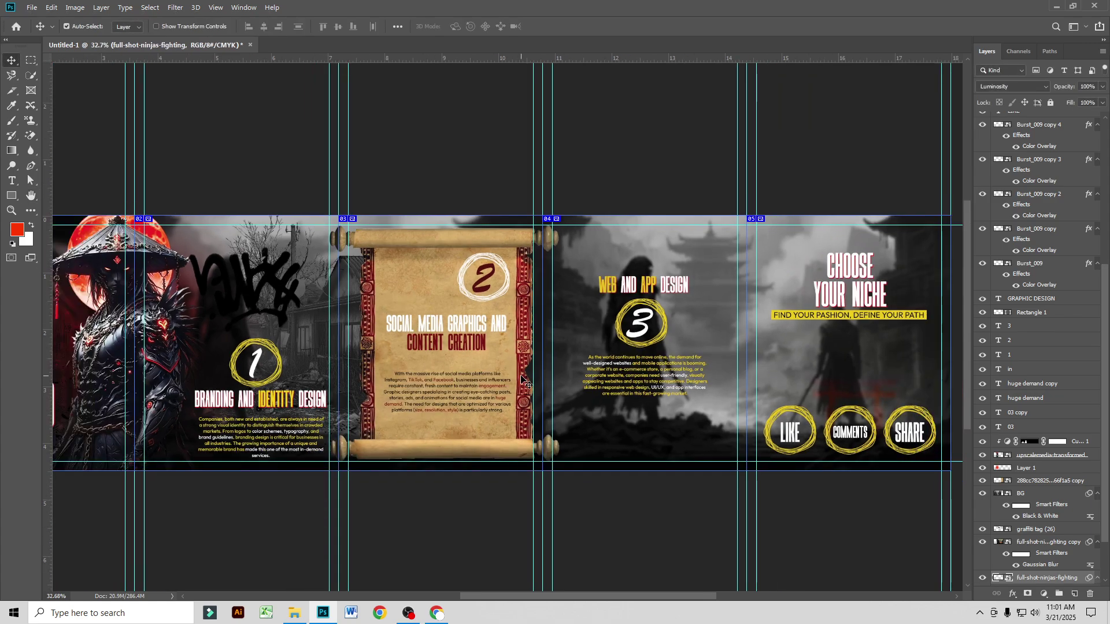
{"action": "left_click_drag", "start_coordinate": [381, 355], "coordinate": [622, 298]}
{"action": "left_click_drag", "start_coordinate": [704, 403], "coordinate": [418, 398]}
{"action": "left_click_drag", "start_coordinate": [664, 398], "coordinate": [490, 394]}
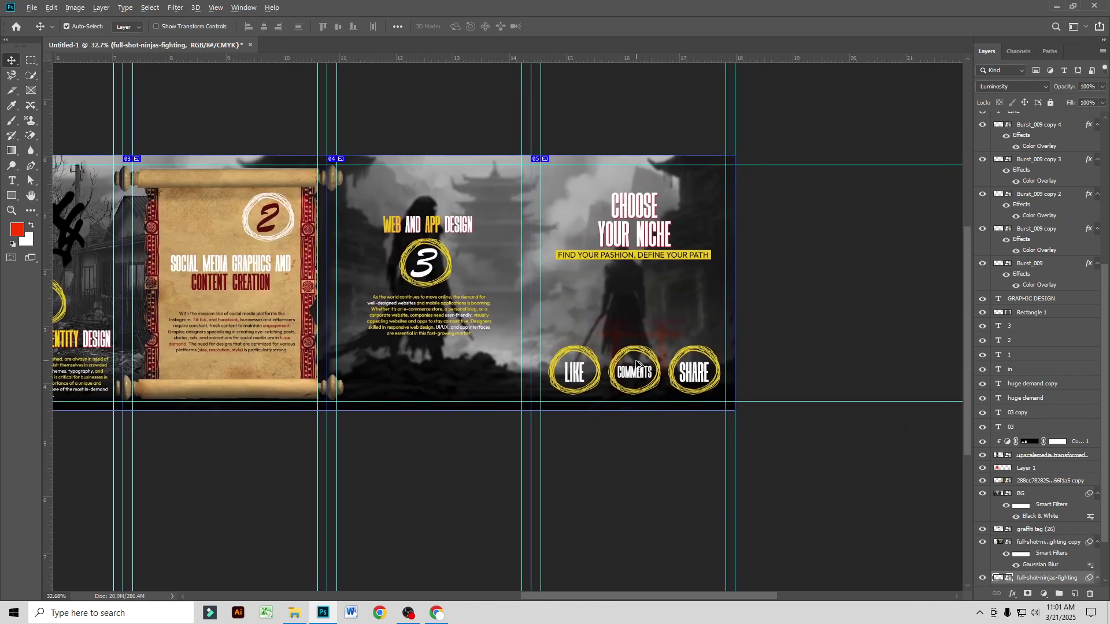
{"action": "scroll", "coordinate": [636, 361], "scroll_direction": "up", "scroll_amount": 2}
{"action": "left_click_drag", "start_coordinate": [634, 359], "coordinate": [612, 321]}
{"action": "scroll", "coordinate": [606, 319], "scroll_direction": "down", "scroll_amount": 2}
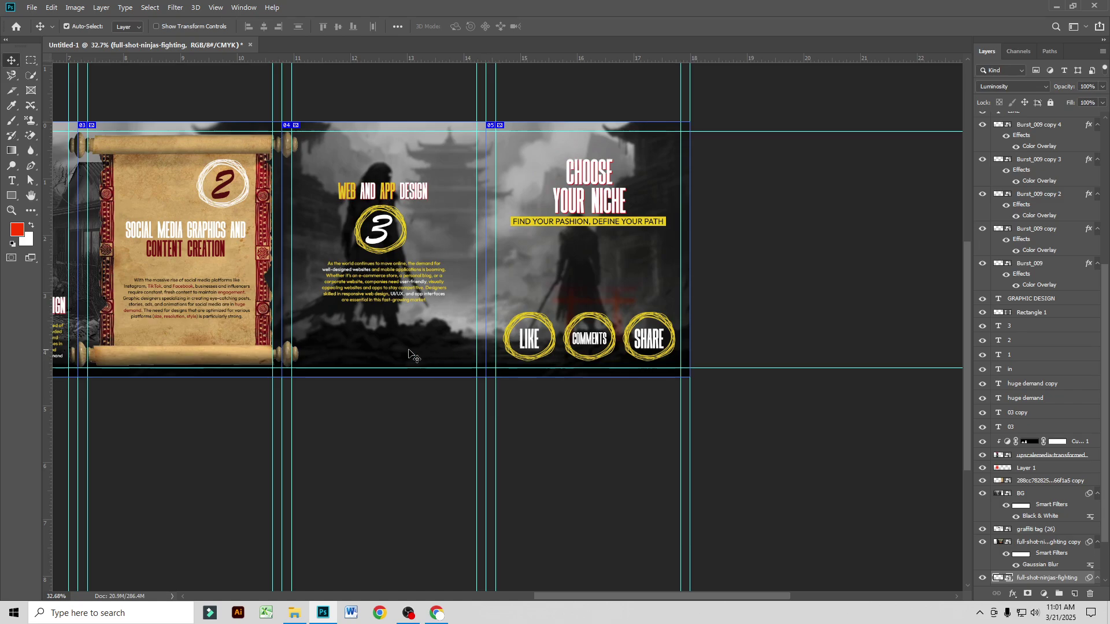
{"action": "left_click_drag", "start_coordinate": [327, 349], "coordinate": [598, 349]}
{"action": "scroll", "coordinate": [538, 370], "scroll_direction": "up", "scroll_amount": 1}
{"action": "left_click_drag", "start_coordinate": [363, 312], "coordinate": [430, 338]}
{"action": "scroll", "coordinate": [452, 216], "scroll_direction": "up", "scroll_amount": 2}
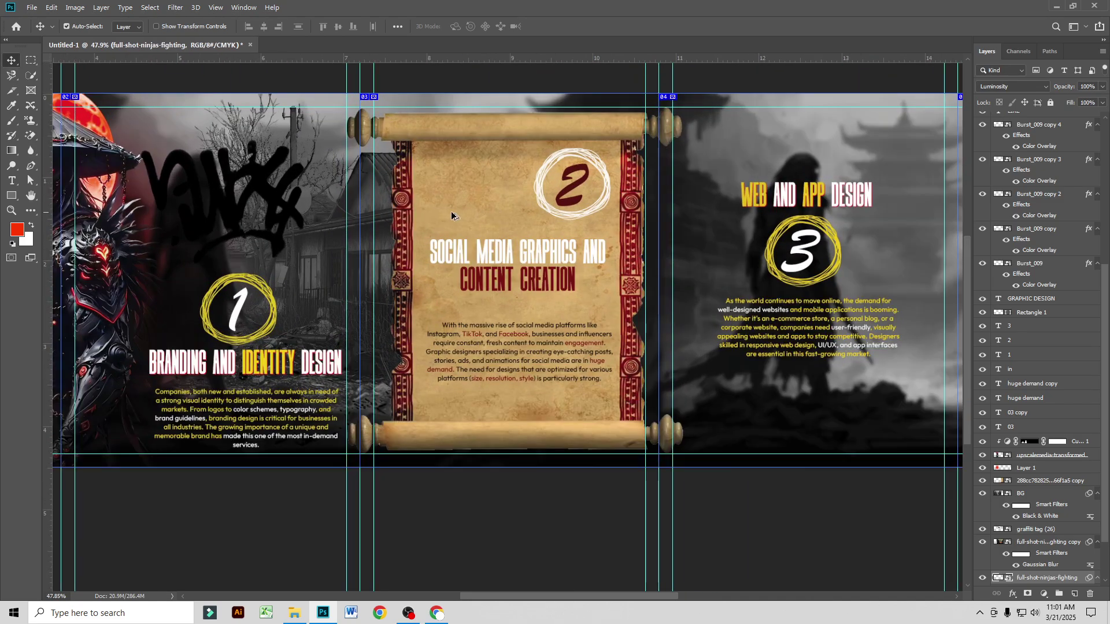
Step: Switch to Pinterest in Chrome and search for SOCIAL MEDIA
{"action": "left_click", "coordinate": [415, 615]}
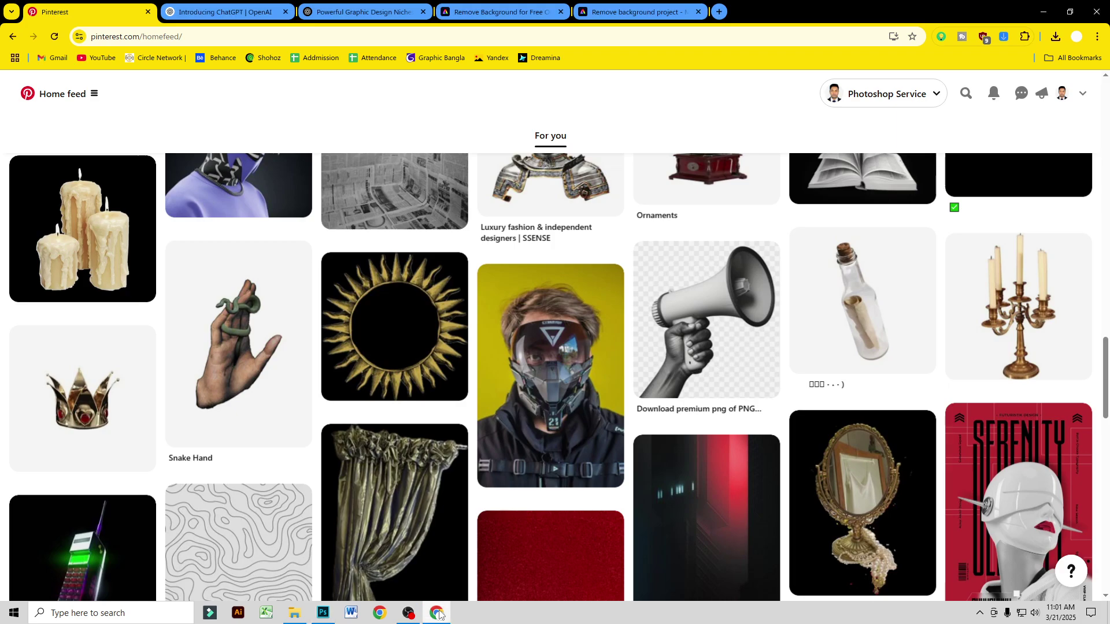
{"action": "left_click", "coordinate": [963, 94]}
{"action": "type", "text": "SOCIA"}
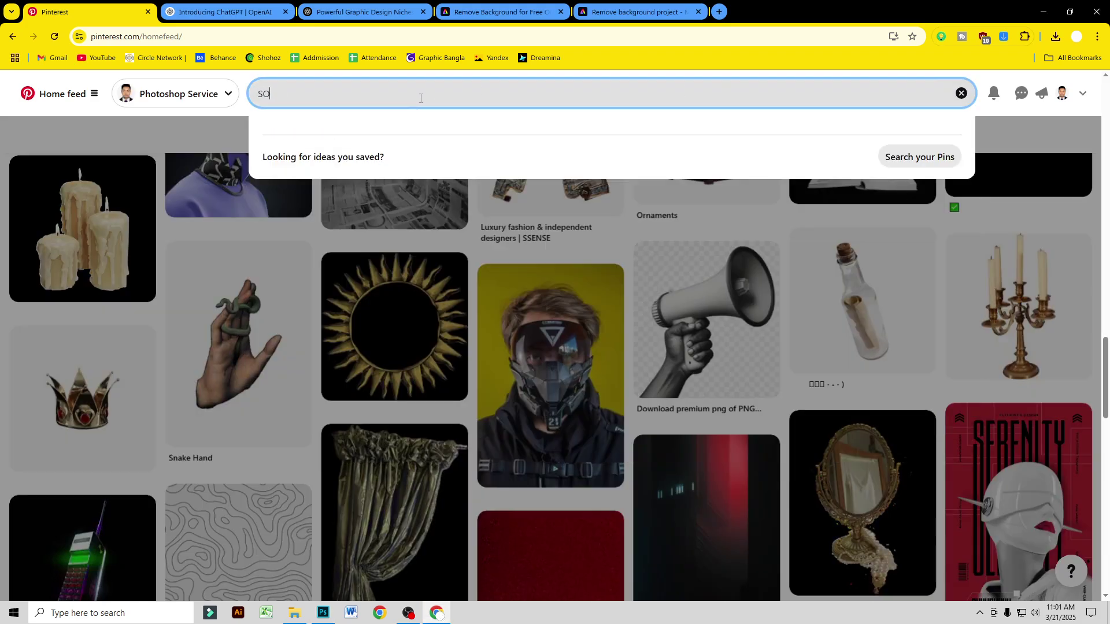
{"action": "type", "text": "L MEDIA"}
{"action": "key", "text": "Return"}
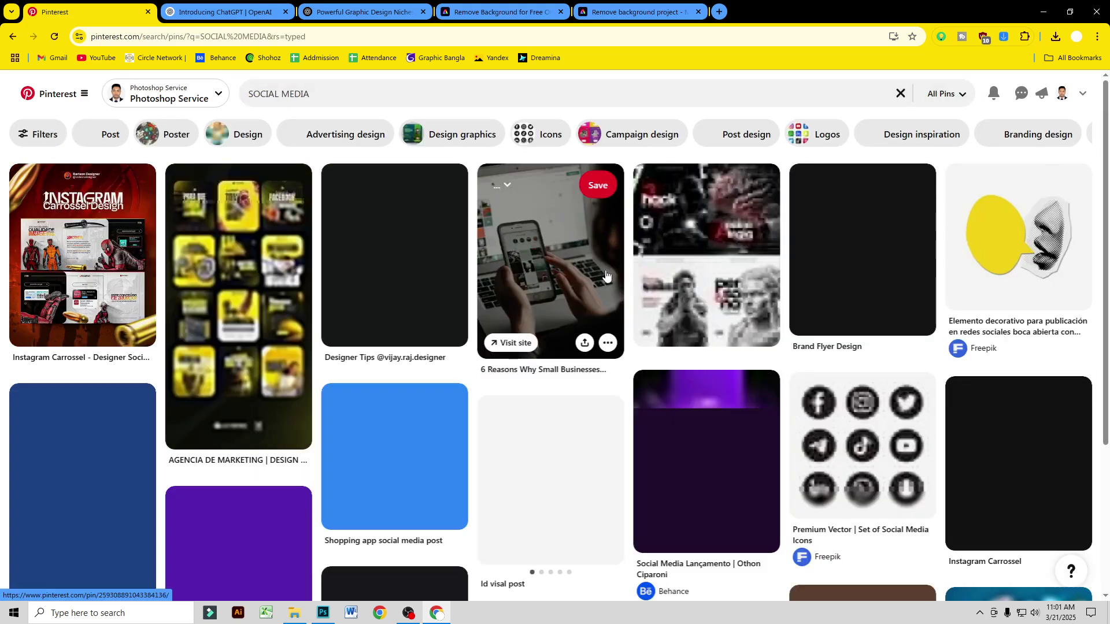
Step: Browse the SOCIAL MEDIA pins for an image suited to the social media slide
{"action": "scroll", "coordinate": [606, 314], "scroll_direction": "down", "scroll_amount": 3}
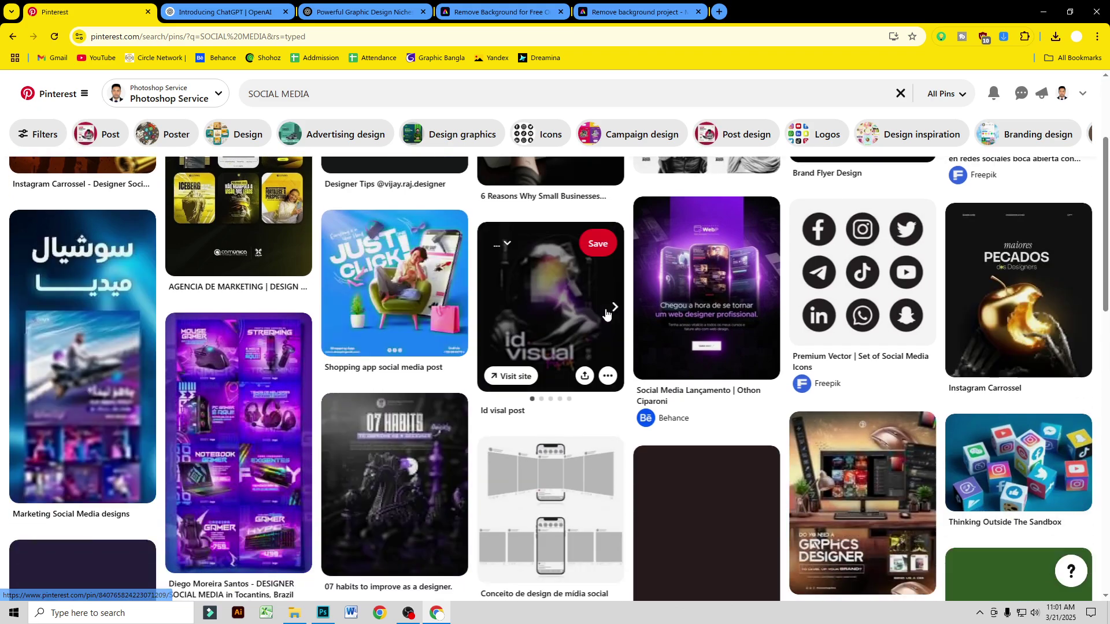
{"action": "scroll", "coordinate": [847, 387], "scroll_direction": "down", "scroll_amount": 3}
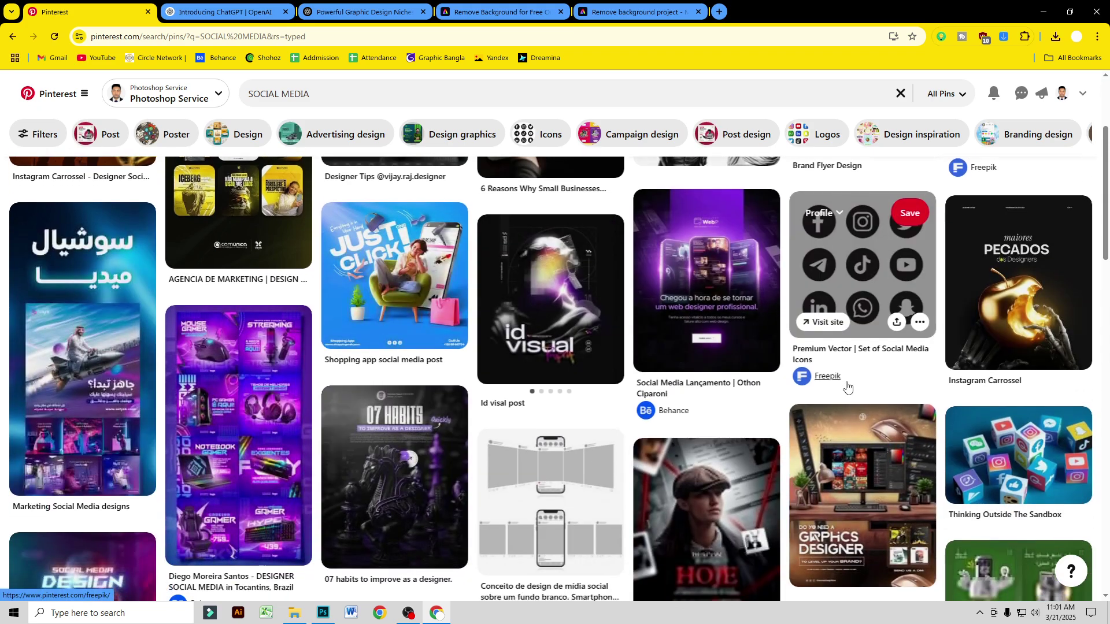
{"action": "scroll", "coordinate": [848, 386], "scroll_direction": "down", "scroll_amount": 4}
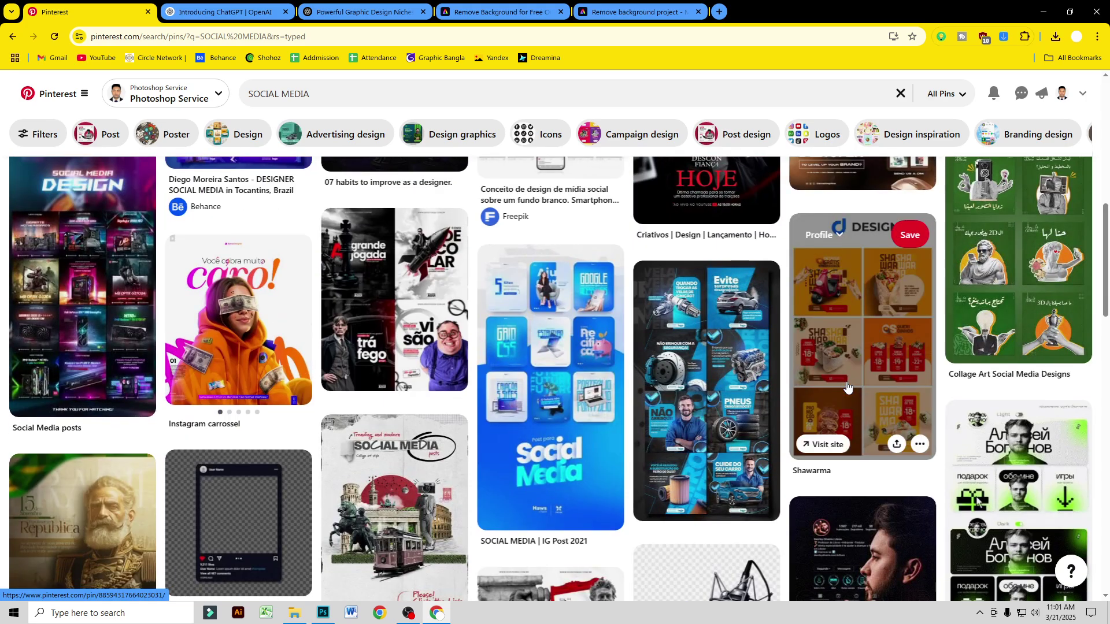
{"action": "scroll", "coordinate": [847, 387], "scroll_direction": "down", "scroll_amount": 6}
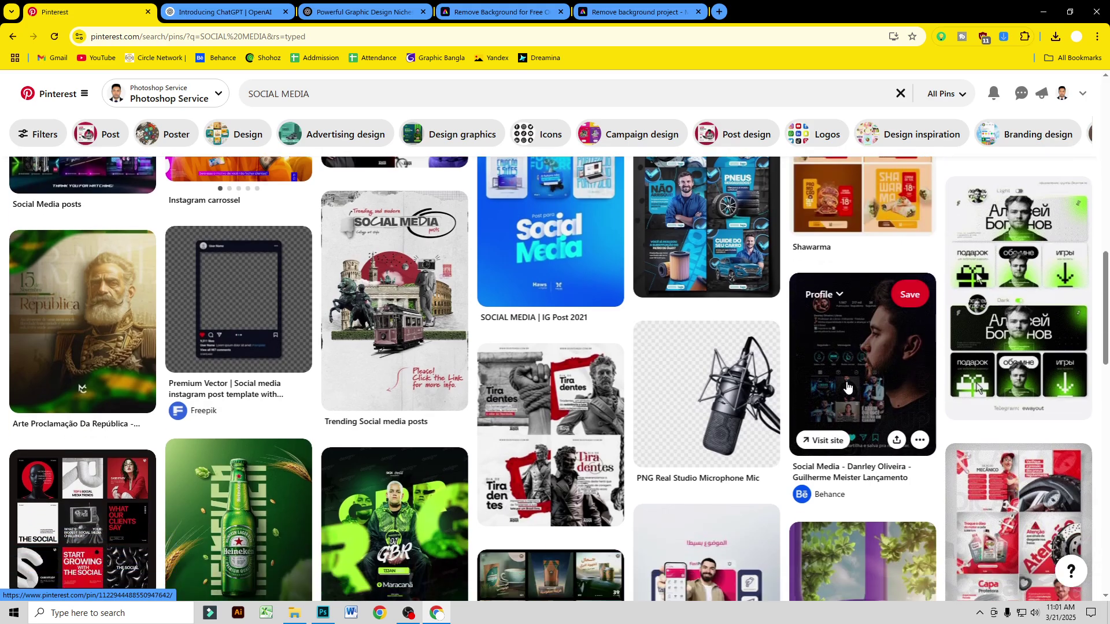
{"action": "scroll", "coordinate": [468, 371], "scroll_direction": "down", "scroll_amount": 4}
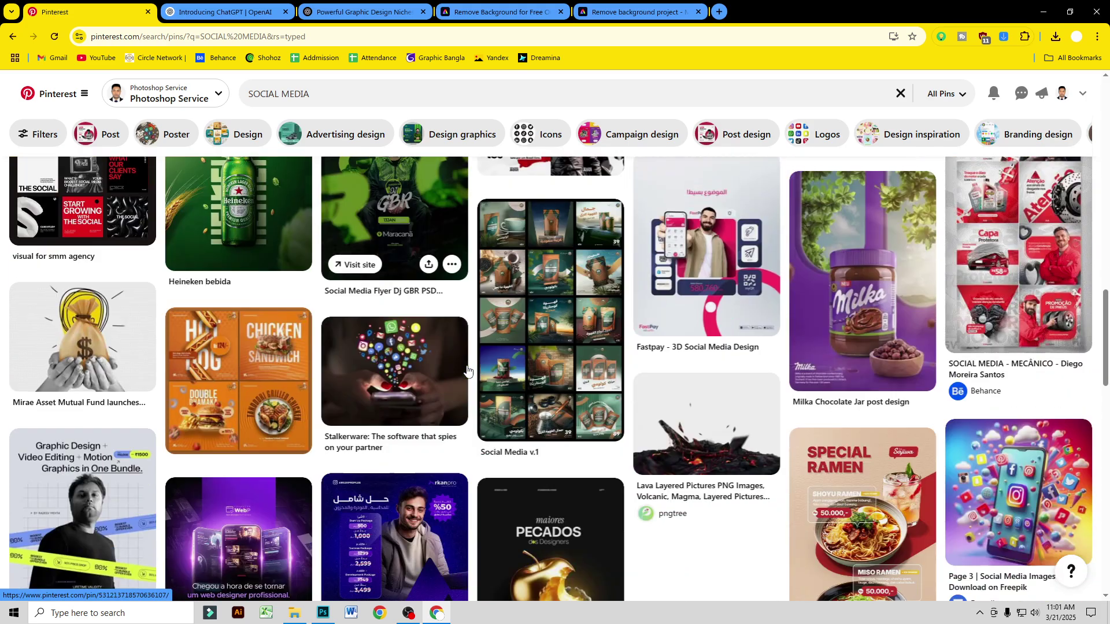
{"action": "scroll", "coordinate": [826, 360], "scroll_direction": "down", "scroll_amount": 4}
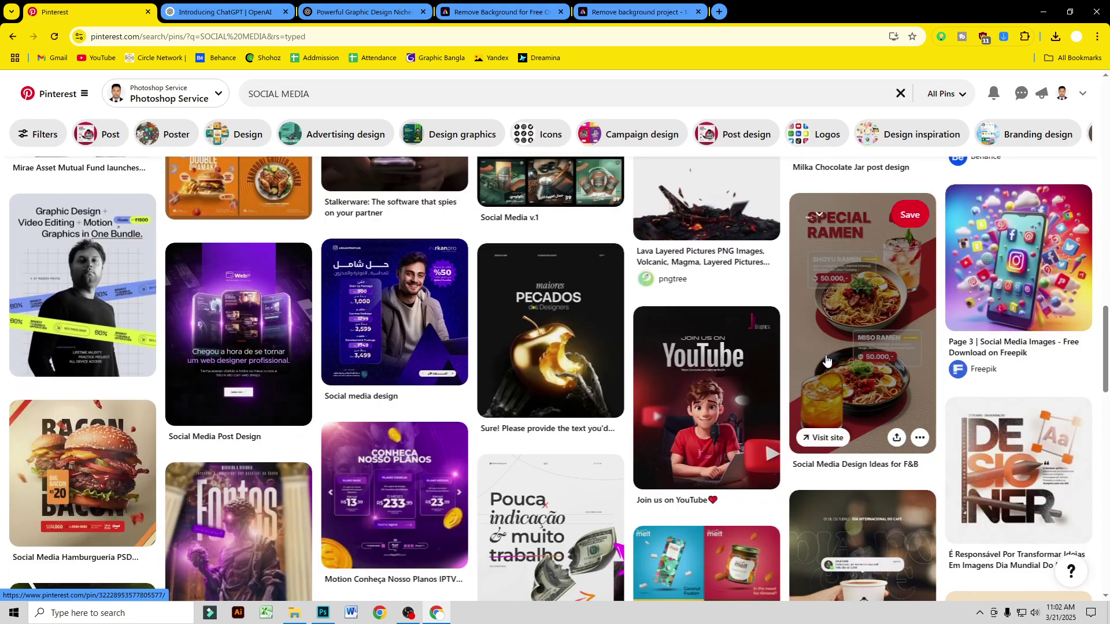
{"action": "scroll", "coordinate": [826, 360], "scroll_direction": "down", "scroll_amount": 10}
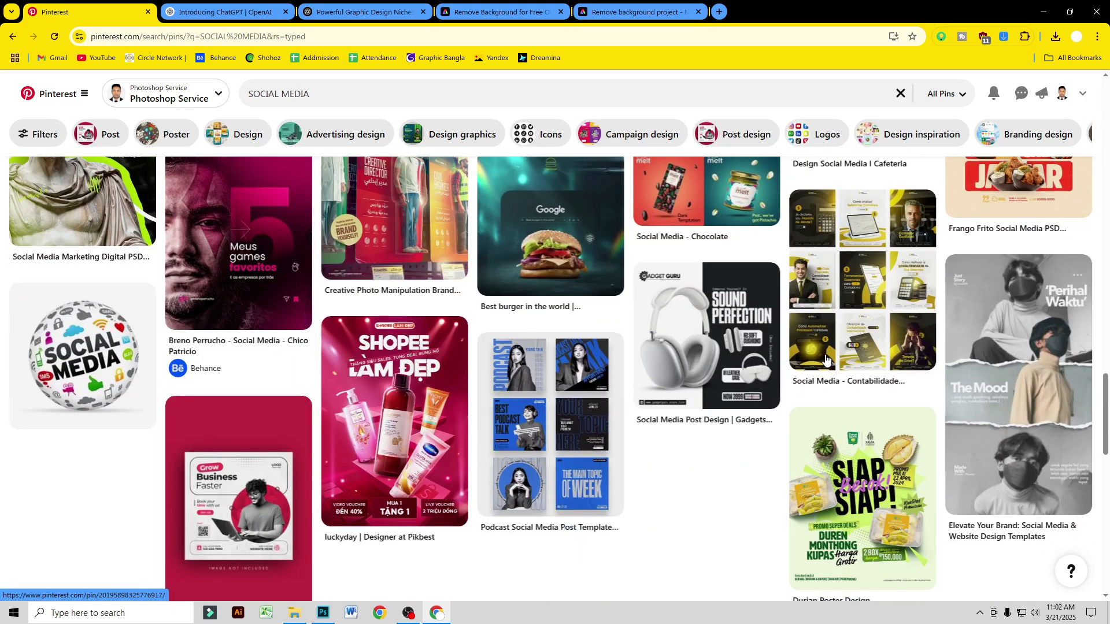
{"action": "scroll", "coordinate": [826, 359], "scroll_direction": "down", "scroll_amount": 4}
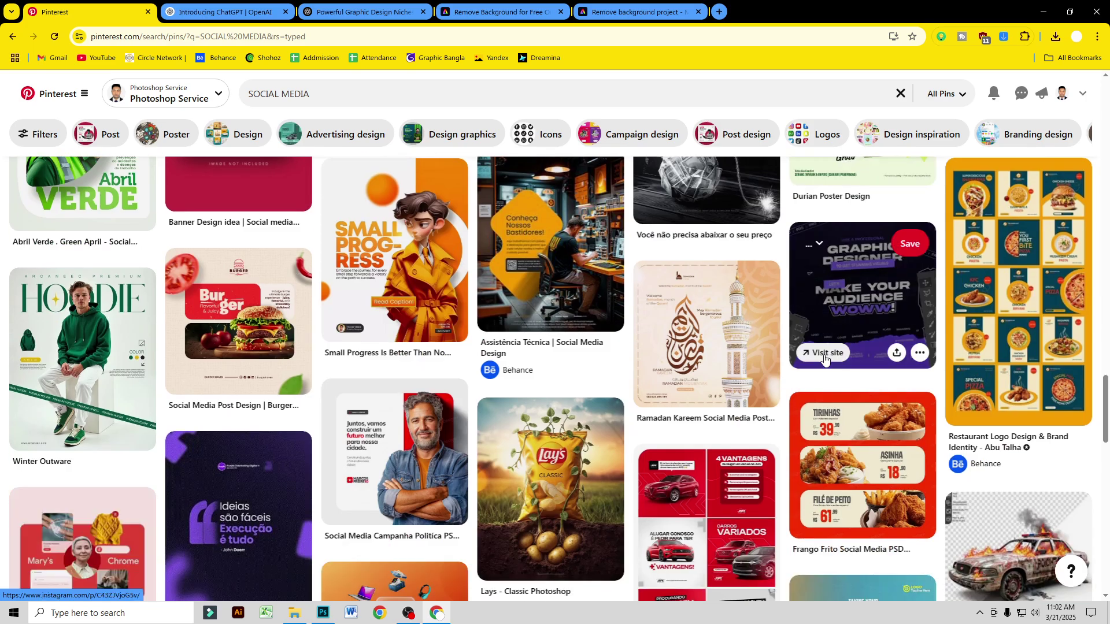
Step: Refine the Pinterest search to SOCIAL MEDIA ICON
{"action": "left_click", "coordinate": [381, 93]}
{"action": "type", "text": "ICON"}
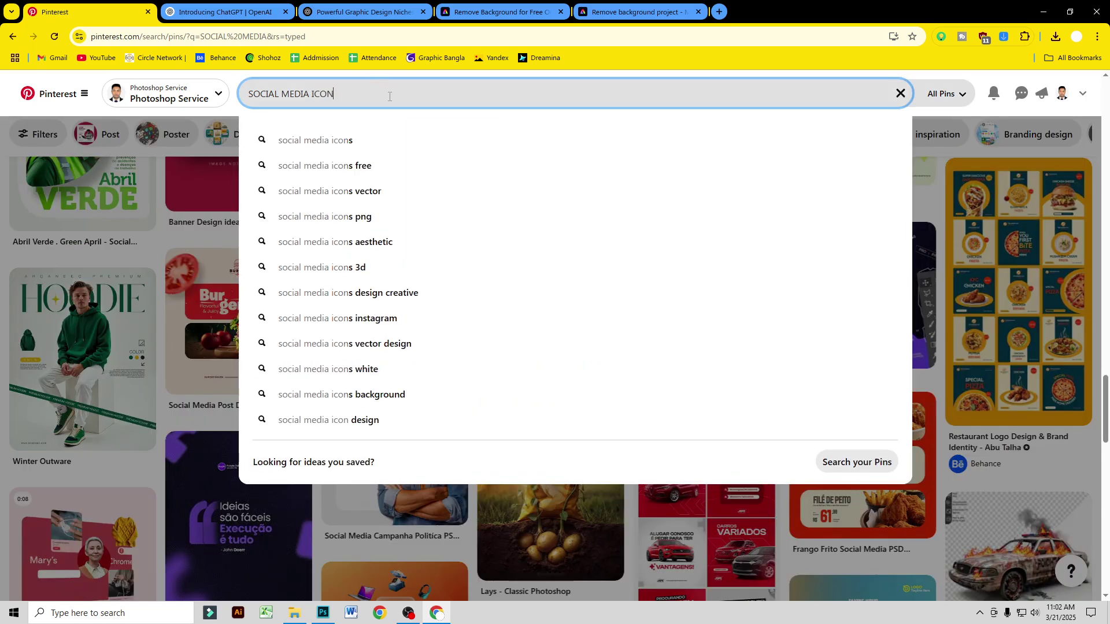
{"action": "key", "text": "Return"}
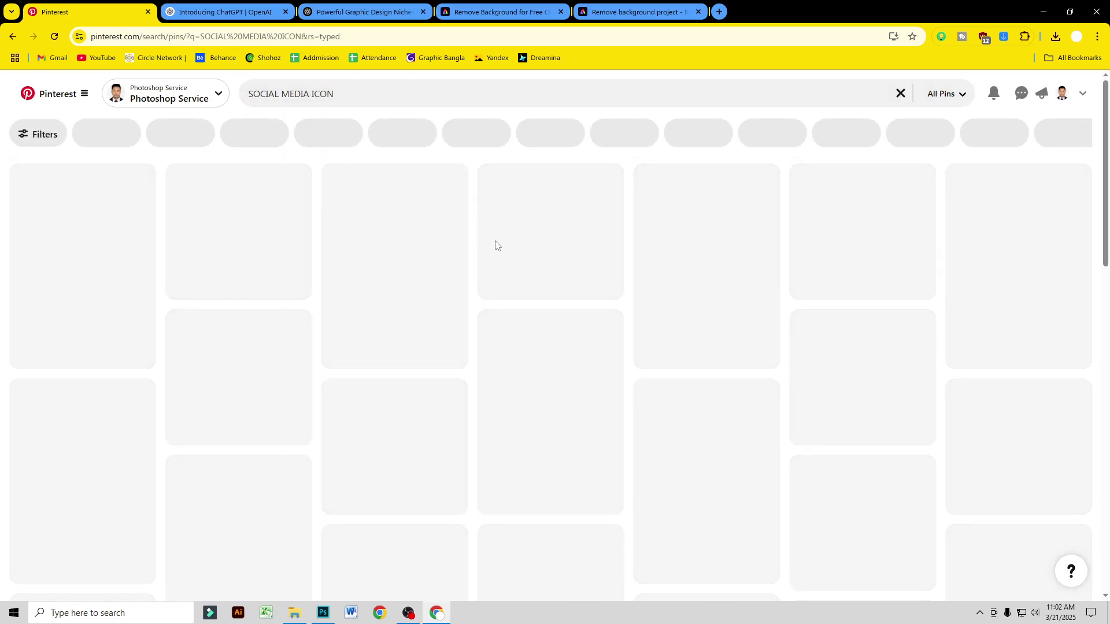
Step: Find the black pin with nine white social media logos among the results and copy its image
{"action": "scroll", "coordinate": [617, 271], "scroll_direction": "down", "scroll_amount": 5}
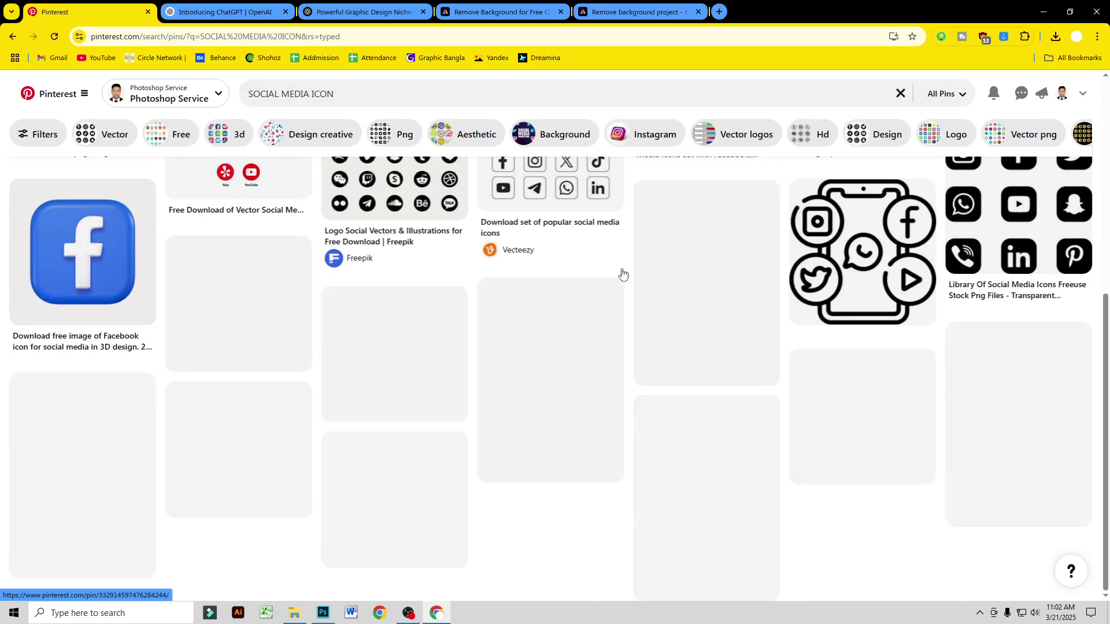
{"action": "scroll", "coordinate": [622, 274], "scroll_direction": "down", "scroll_amount": 15}
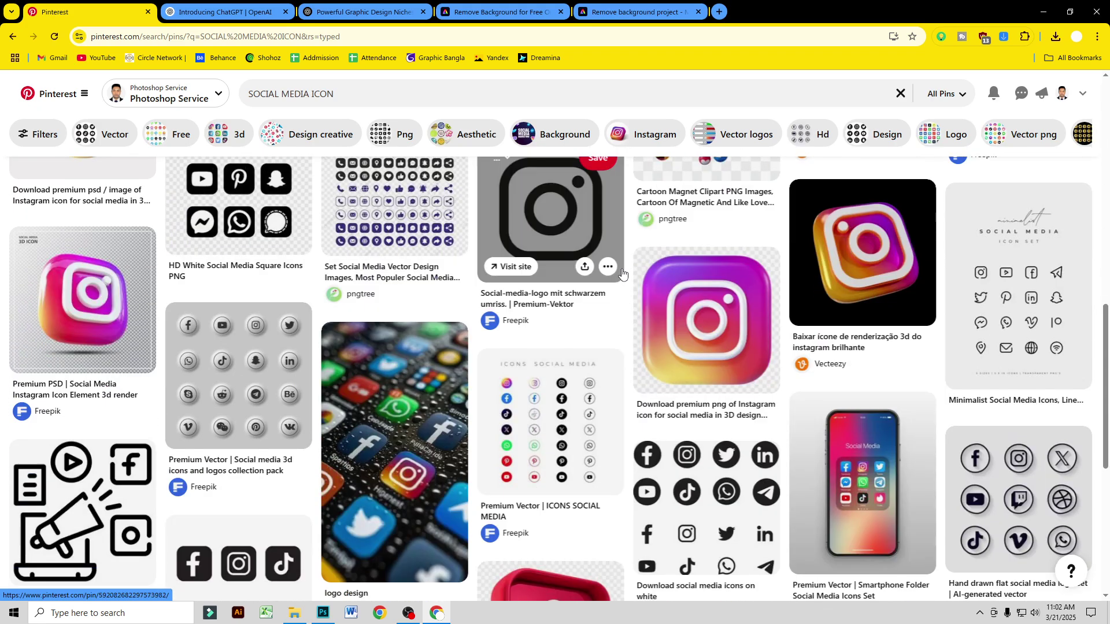
{"action": "scroll", "coordinate": [622, 274], "scroll_direction": "down", "scroll_amount": 5}
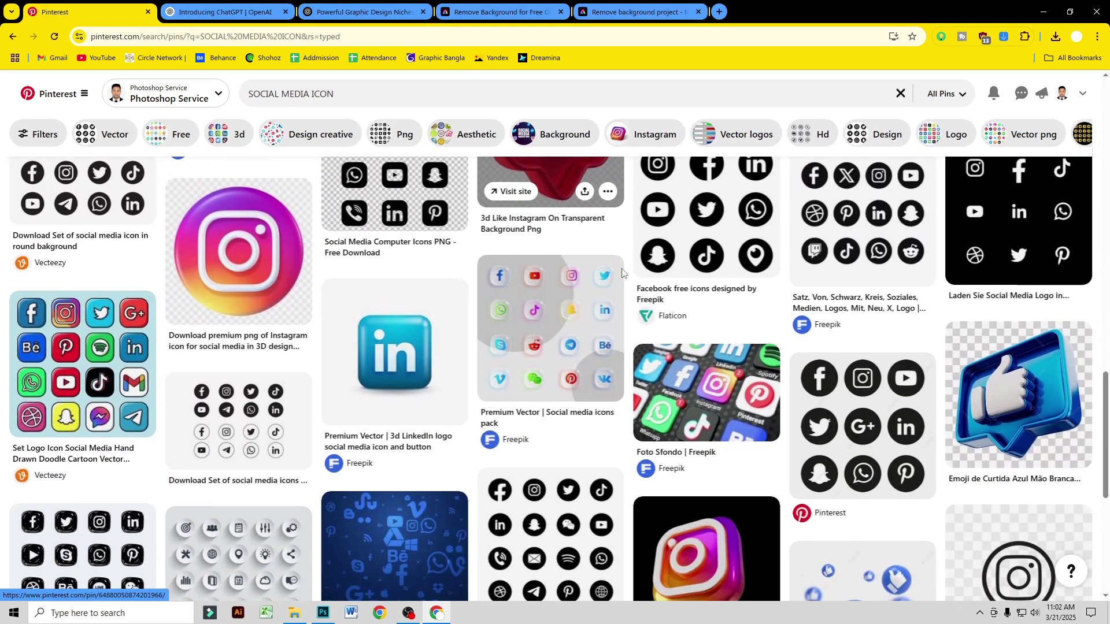
{"action": "left_click", "coordinate": [1011, 226]}
{"action": "right_click", "coordinate": [434, 194]}
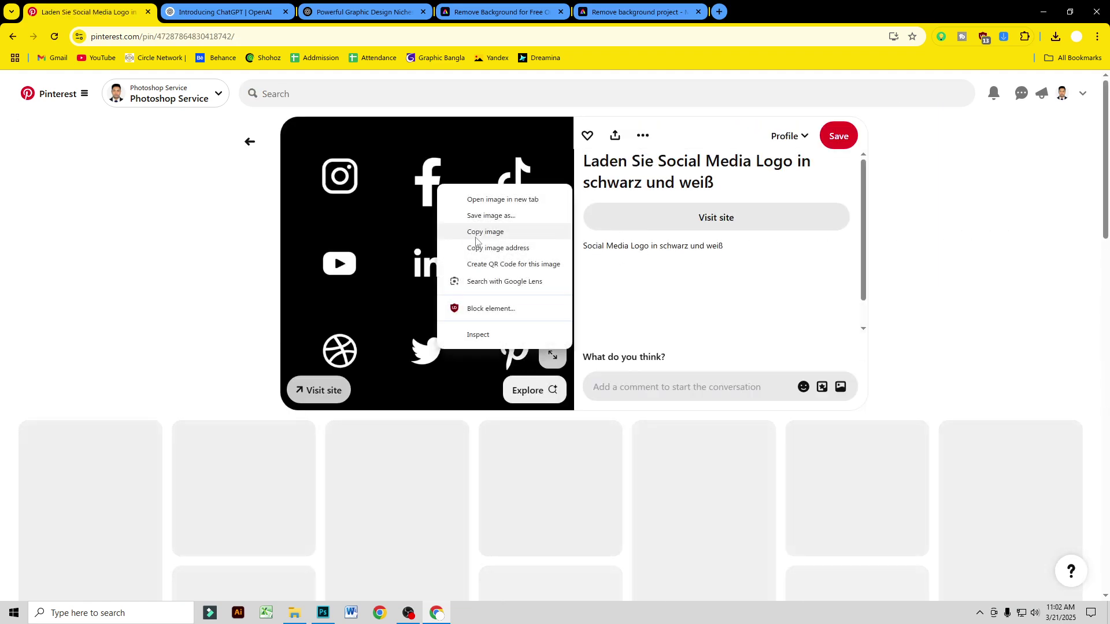
{"action": "left_click", "coordinate": [480, 230]}
Step: Switch to Photoshop, paste the social media logo image and move its layer above the Burst_009 copy 4 layer
{"action": "key", "text": "alt+Tab"}
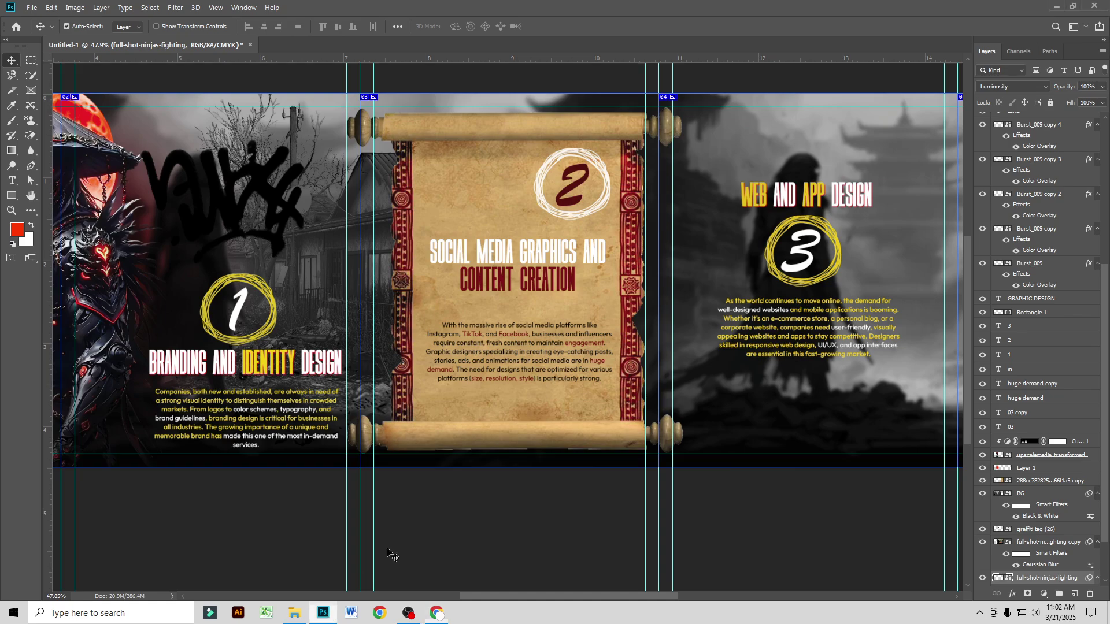
{"action": "key", "text": "ctrl+v"}
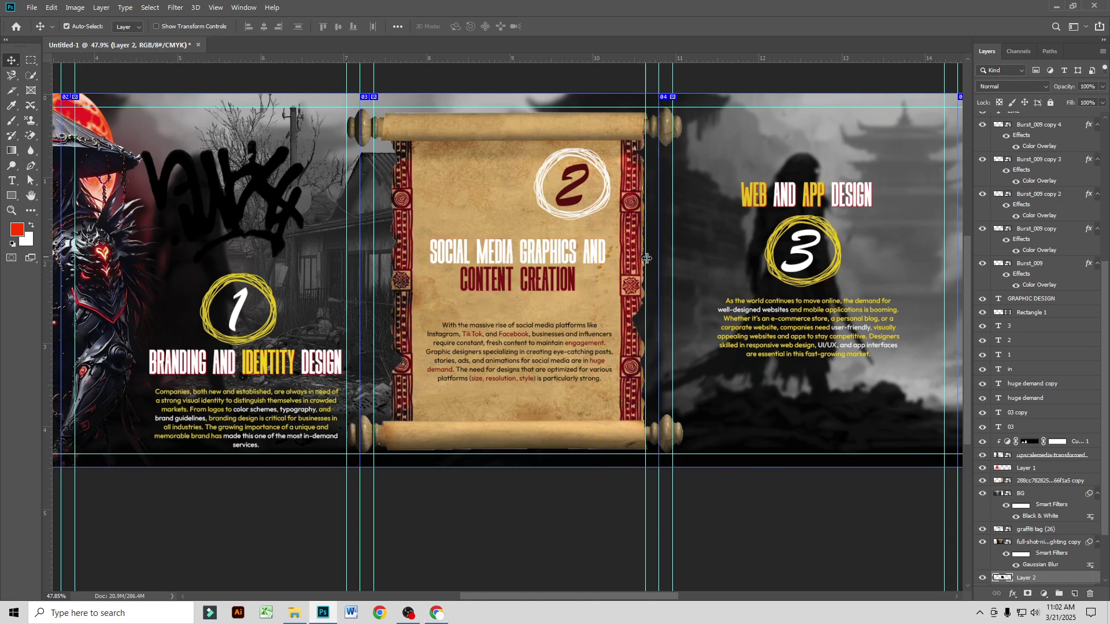
{"action": "key", "text": "ctrl+t"}
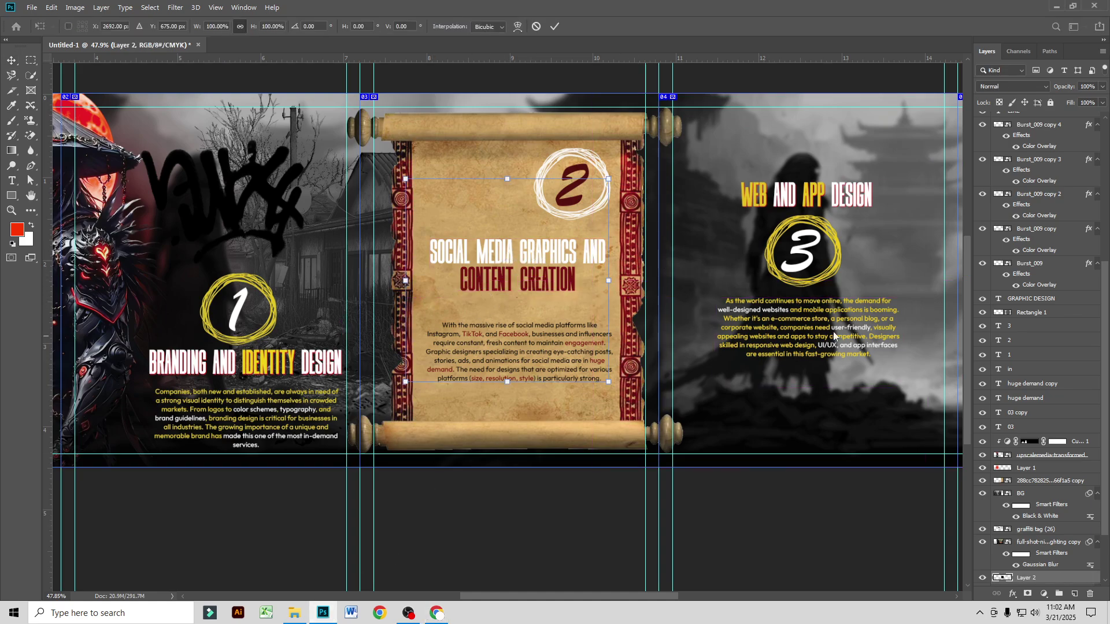
{"action": "left_click_drag", "start_coordinate": [1045, 575], "coordinate": [1028, 120]}
Step: Scale the logo image to about 41% and place it beside the circled 2 on the scroll, above the heading
{"action": "key", "text": "ctrl+t"}
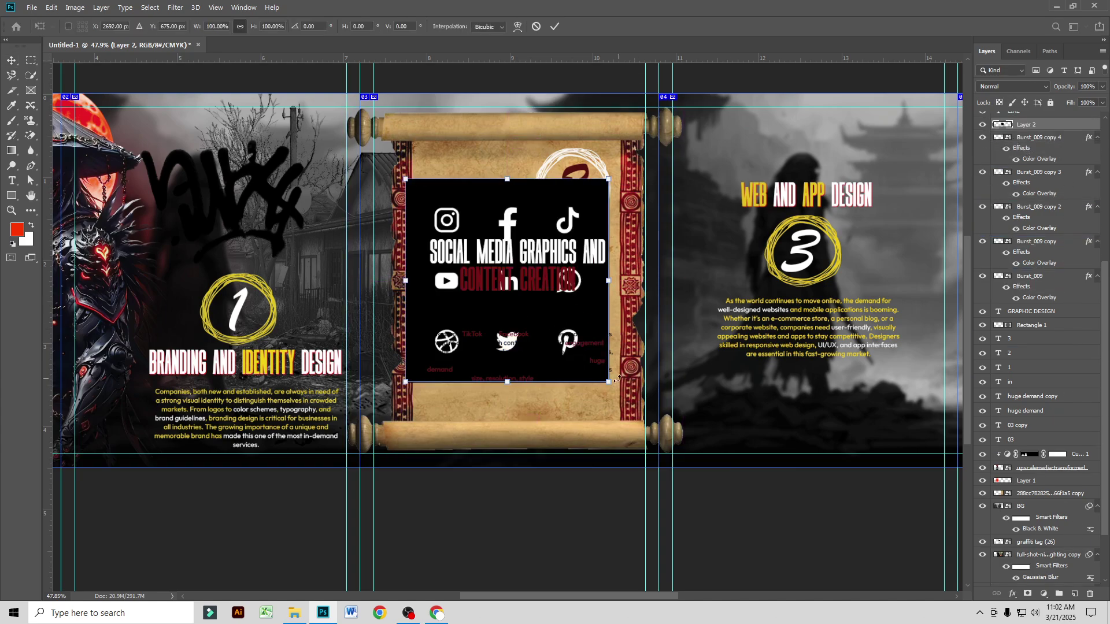
{"action": "left_click_drag", "start_coordinate": [604, 378], "coordinate": [527, 376]}
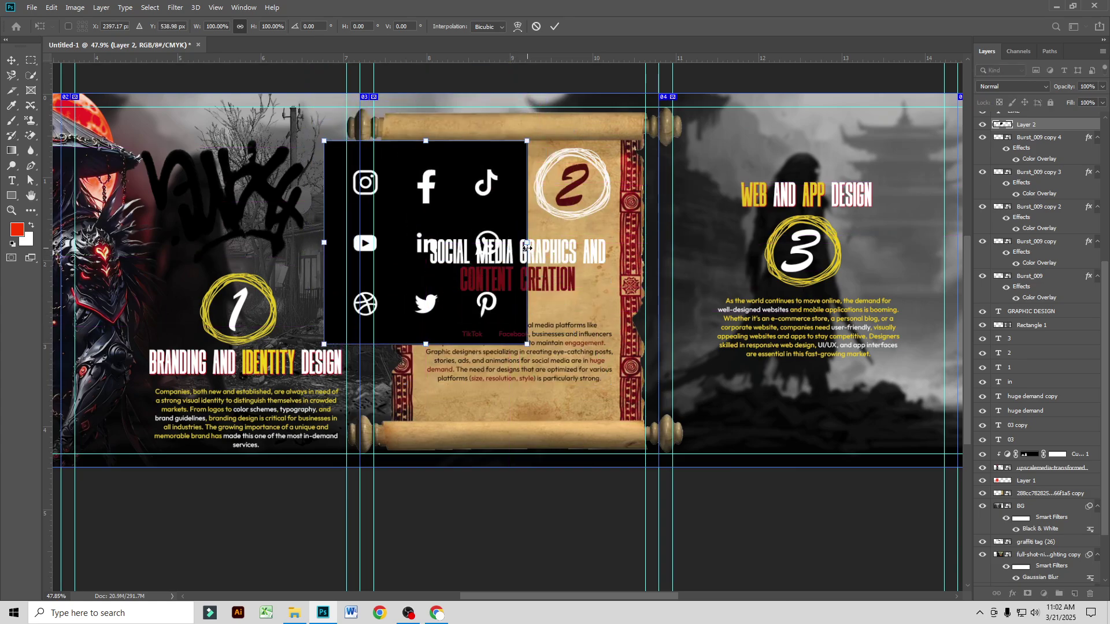
{"action": "left_click_drag", "start_coordinate": [527, 248], "coordinate": [477, 187]}
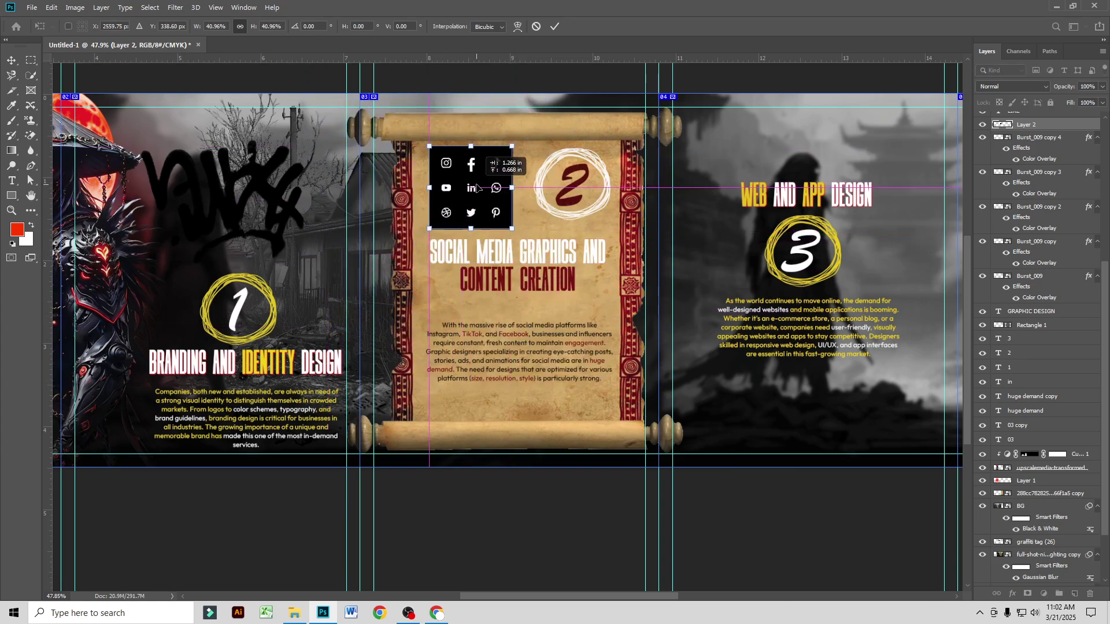
{"action": "key", "text": "Return"}
Step: Convert the logo layer to a smart object and set its blend mode to Lighter Color to hide the black background
{"action": "left_click", "coordinate": [993, 87]}
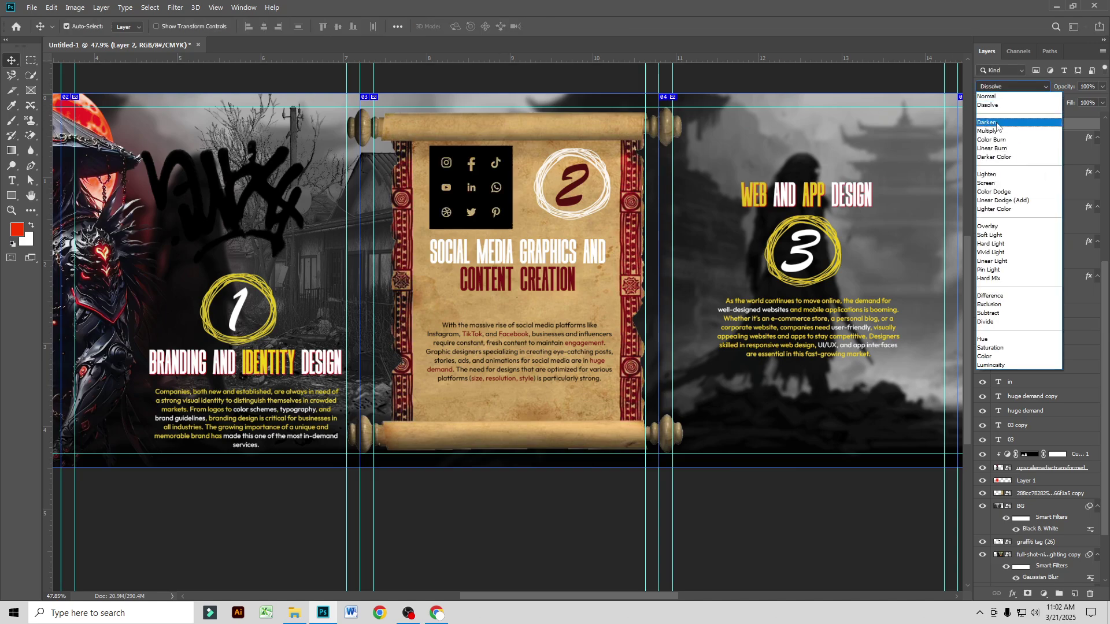
{"action": "left_click", "coordinate": [995, 183]}
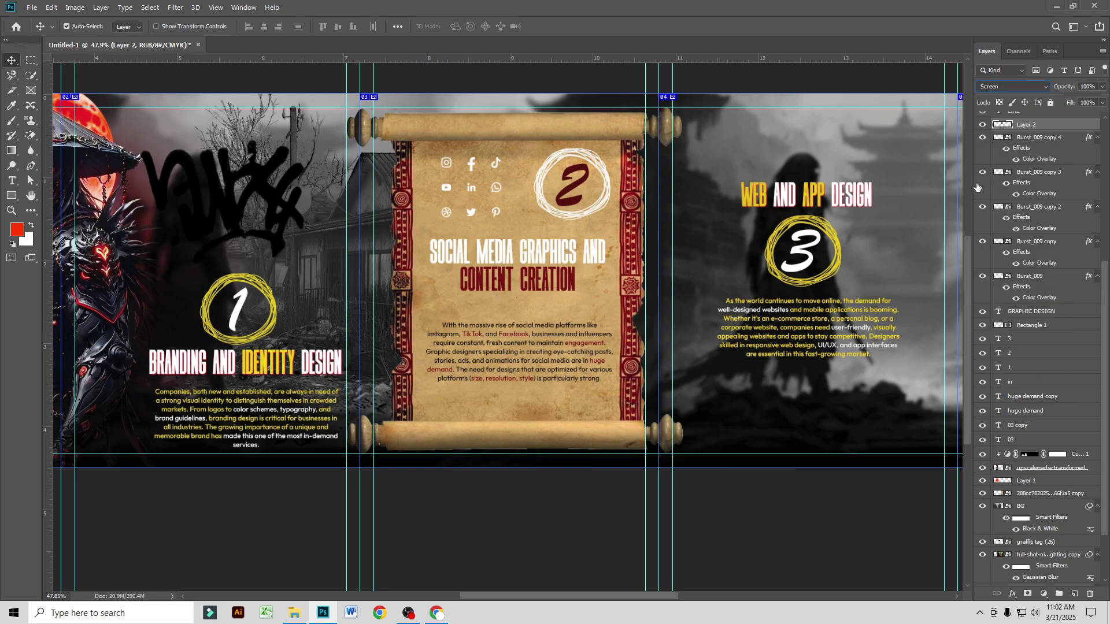
{"action": "right_click", "coordinate": [1072, 126]}
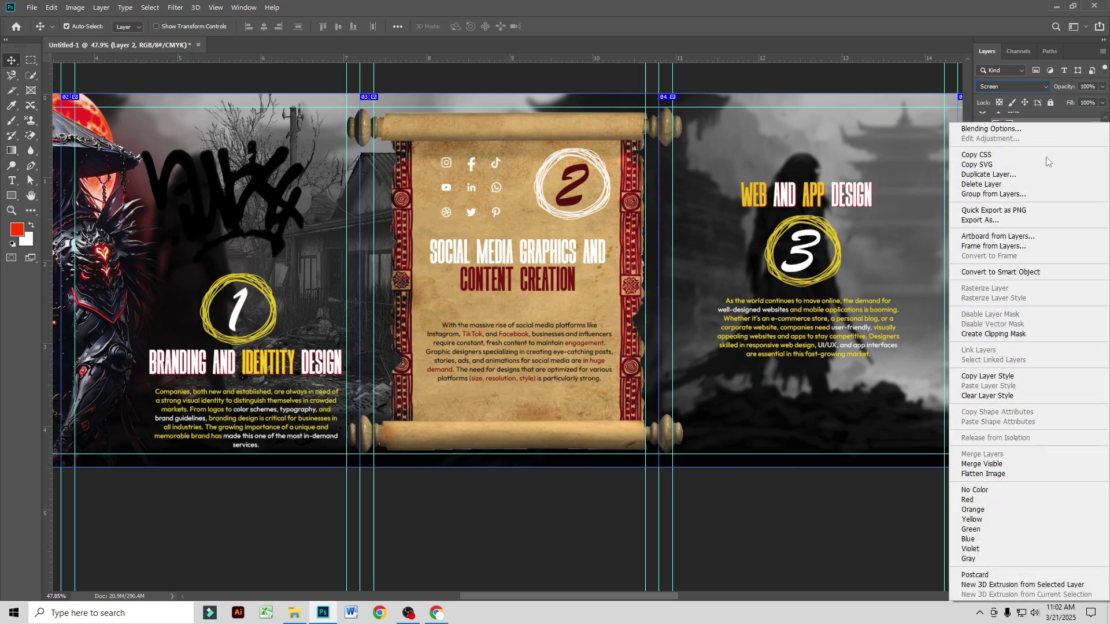
{"action": "left_click", "coordinate": [1008, 273]}
{"action": "left_click", "coordinate": [1043, 88]}
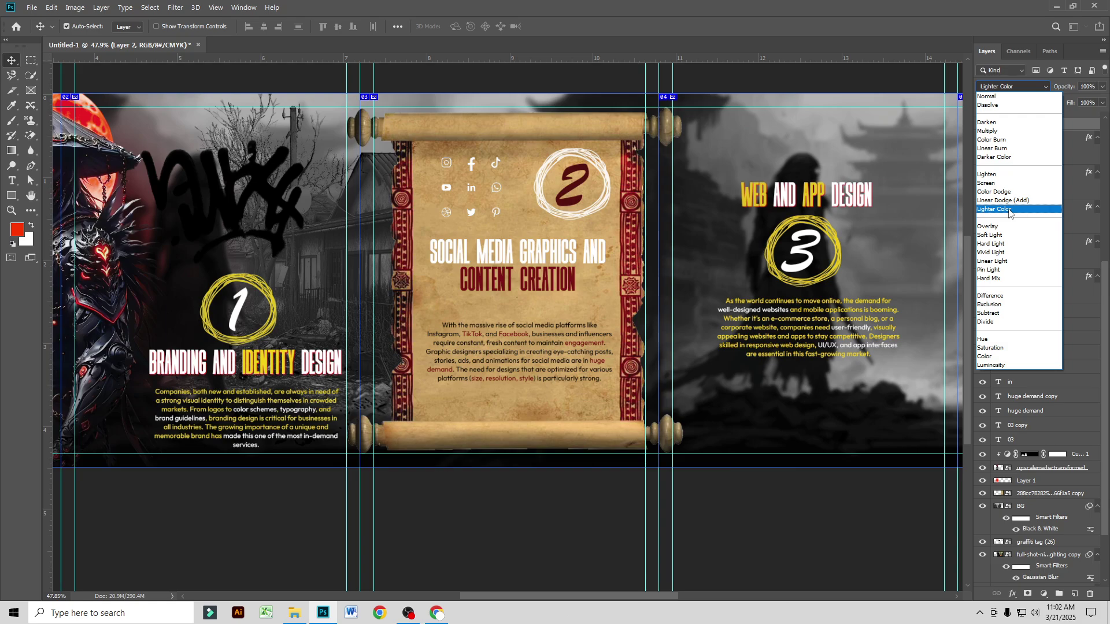
{"action": "left_click", "coordinate": [1010, 210]}
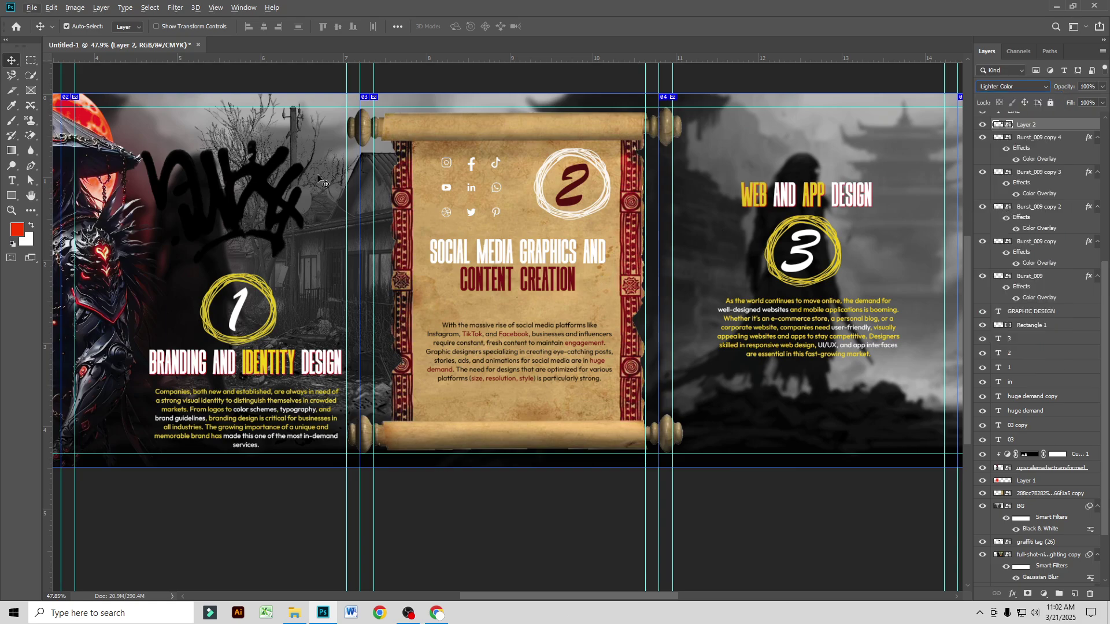
Step: Switch to Pinterest in Chrome and search for WEB AND APP
{"action": "left_click_drag", "start_coordinate": [819, 260], "coordinate": [540, 250]}
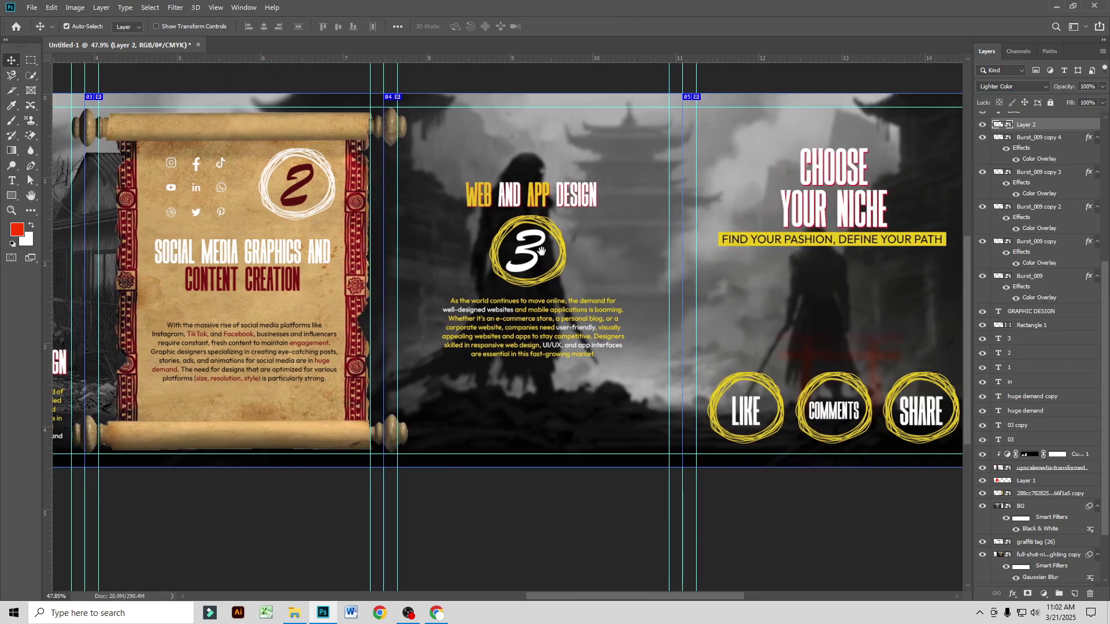
{"action": "left_click", "coordinate": [436, 613]}
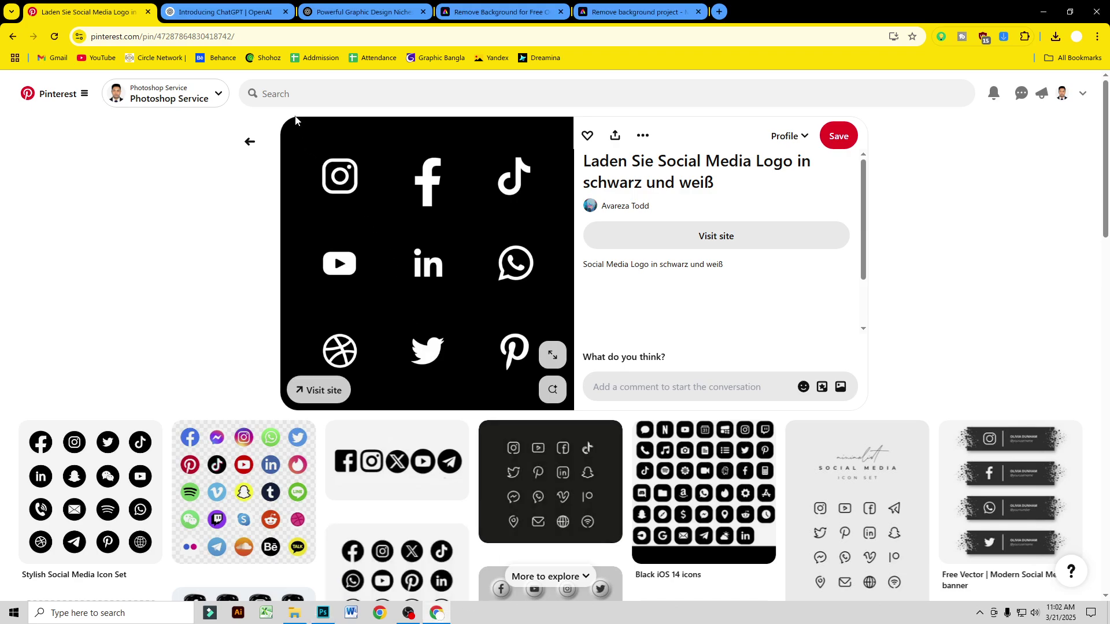
{"action": "left_click", "coordinate": [297, 101]}
{"action": "type", "text": "WEB AND A"}
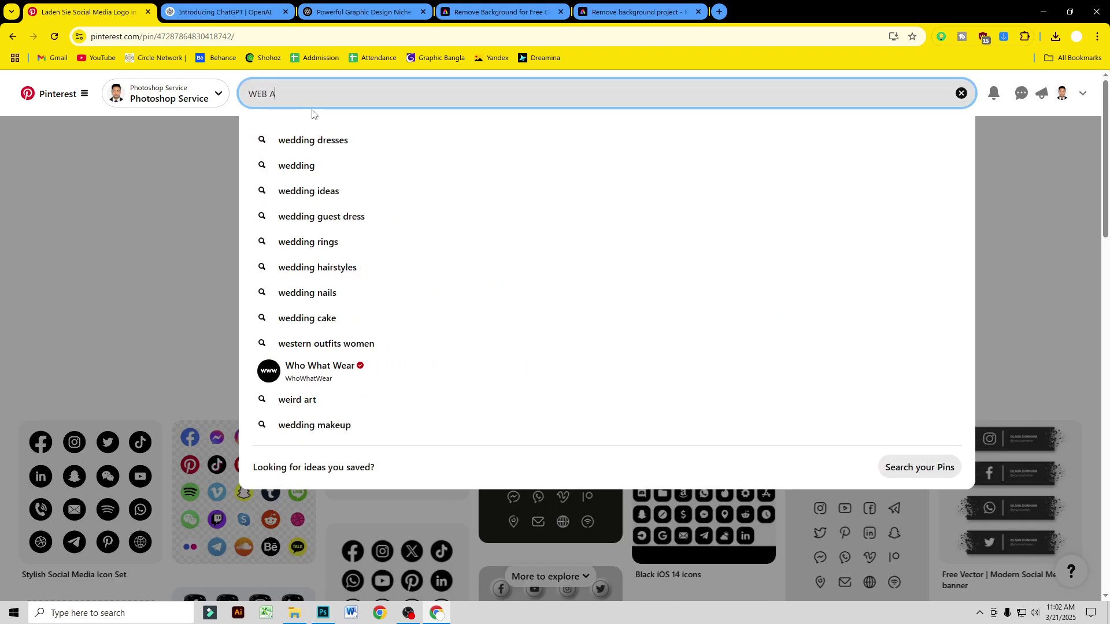
{"action": "type", "text": "PP"}
{"action": "key", "text": "Return"}
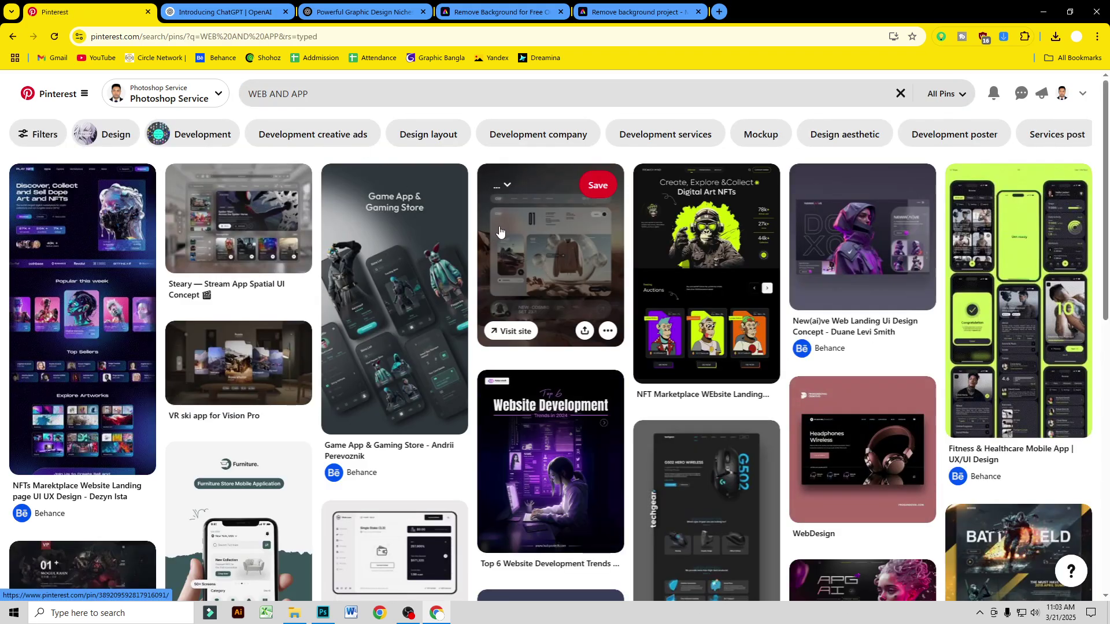
Step: Find the Innovative Web3 Agency Landing Page Concept pin among the results and copy its image
{"action": "scroll", "coordinate": [647, 289], "scroll_direction": "down", "scroll_amount": 1}
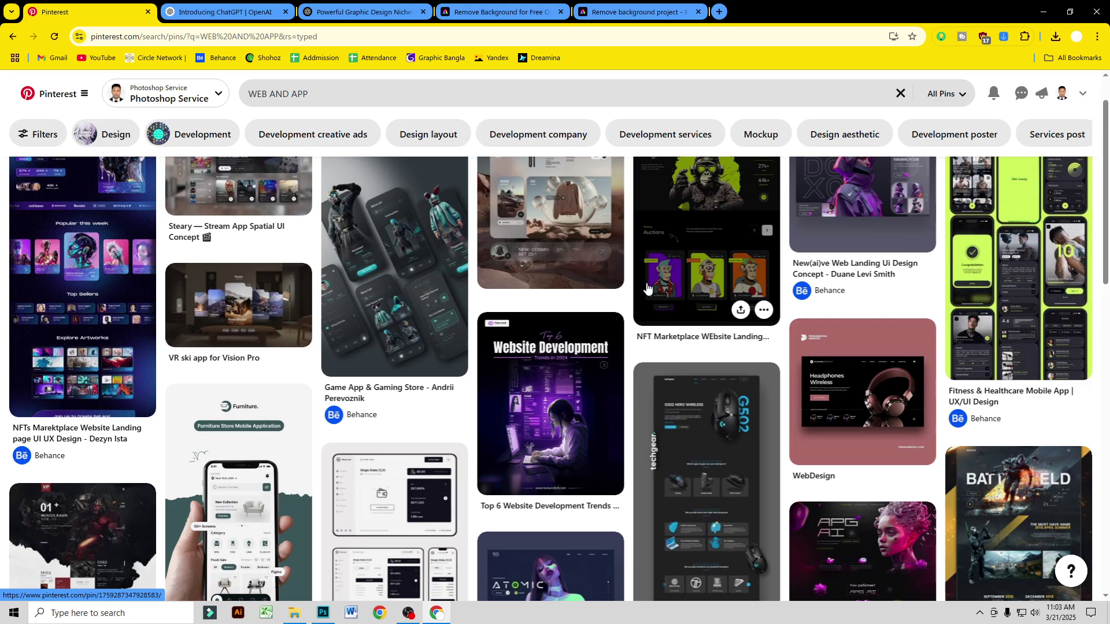
{"action": "scroll", "coordinate": [646, 287], "scroll_direction": "down", "scroll_amount": 2}
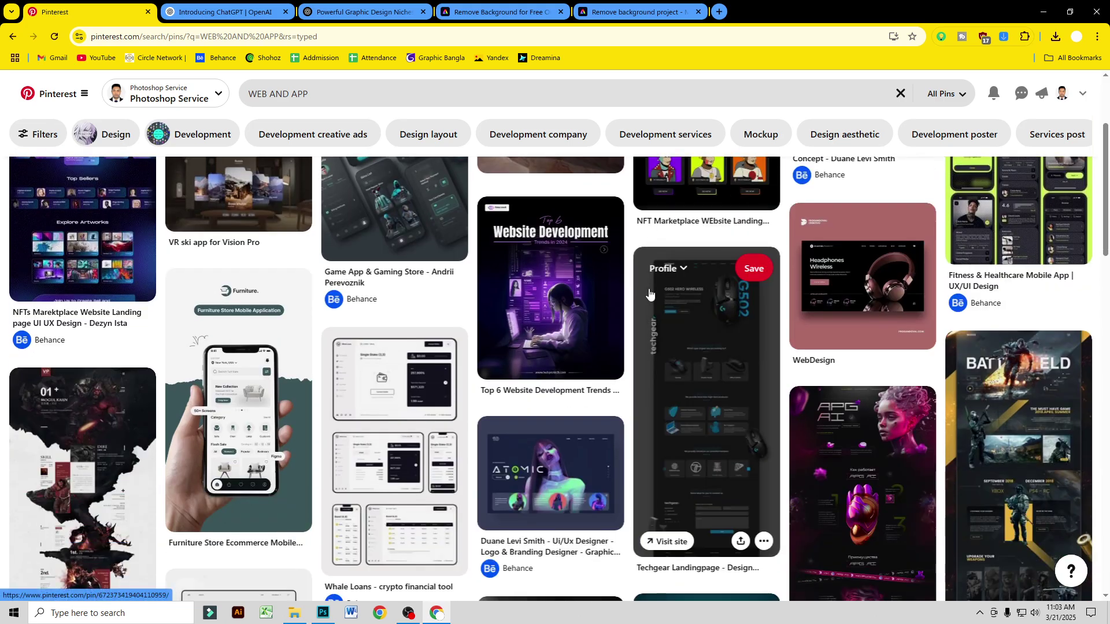
{"action": "scroll", "coordinate": [650, 294], "scroll_direction": "down", "scroll_amount": 4}
{"action": "scroll", "coordinate": [650, 293], "scroll_direction": "down", "scroll_amount": 3}
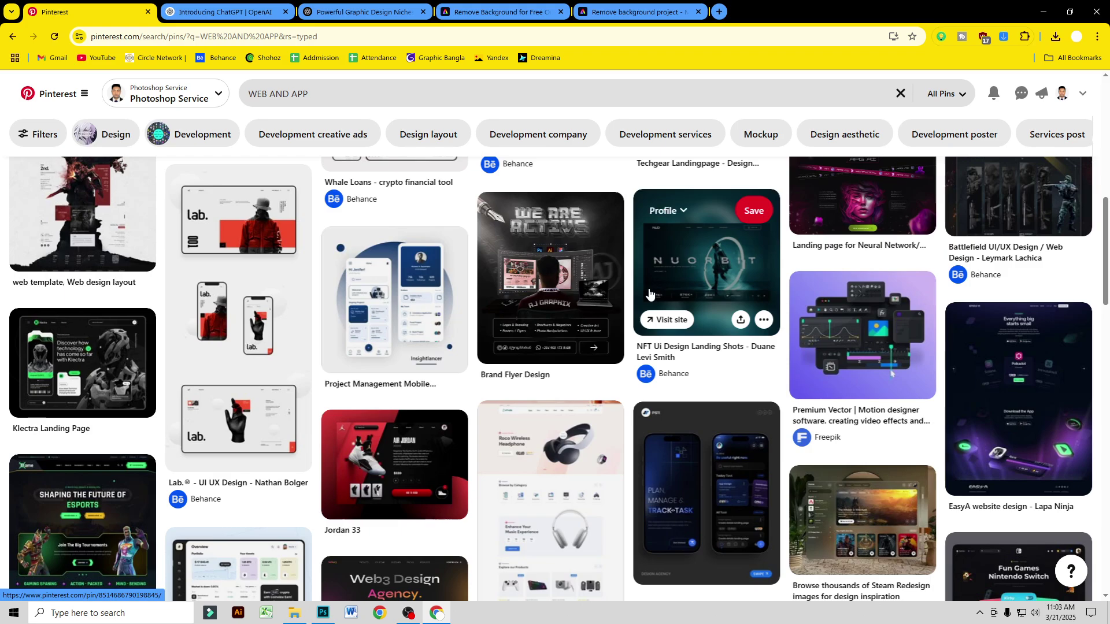
{"action": "scroll", "coordinate": [650, 293], "scroll_direction": "down", "scroll_amount": 3}
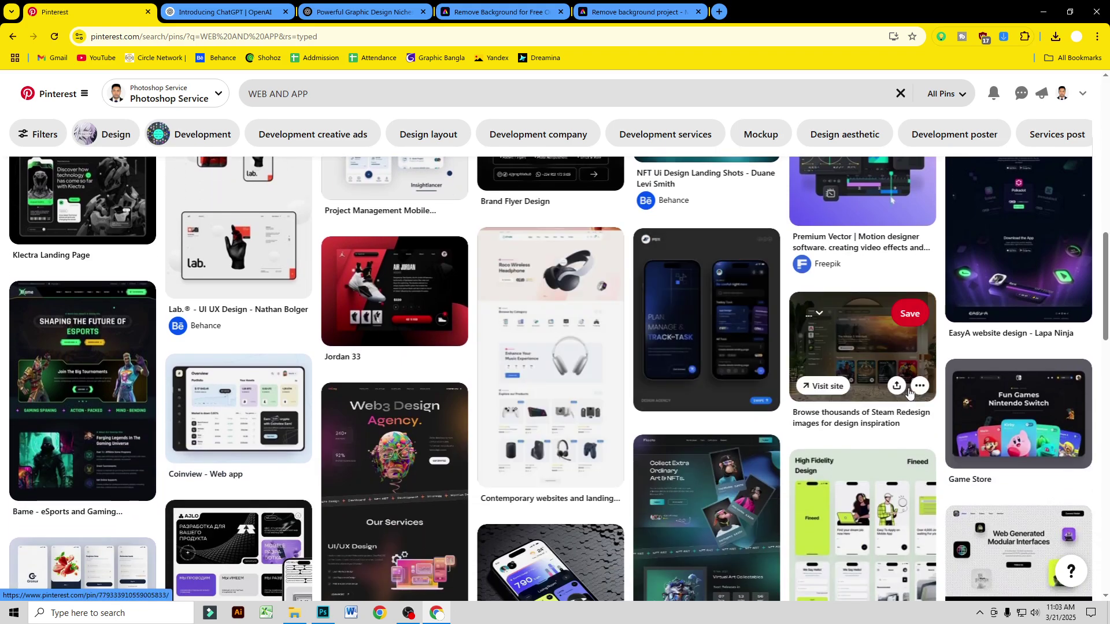
{"action": "scroll", "coordinate": [902, 390], "scroll_direction": "down", "scroll_amount": 4}
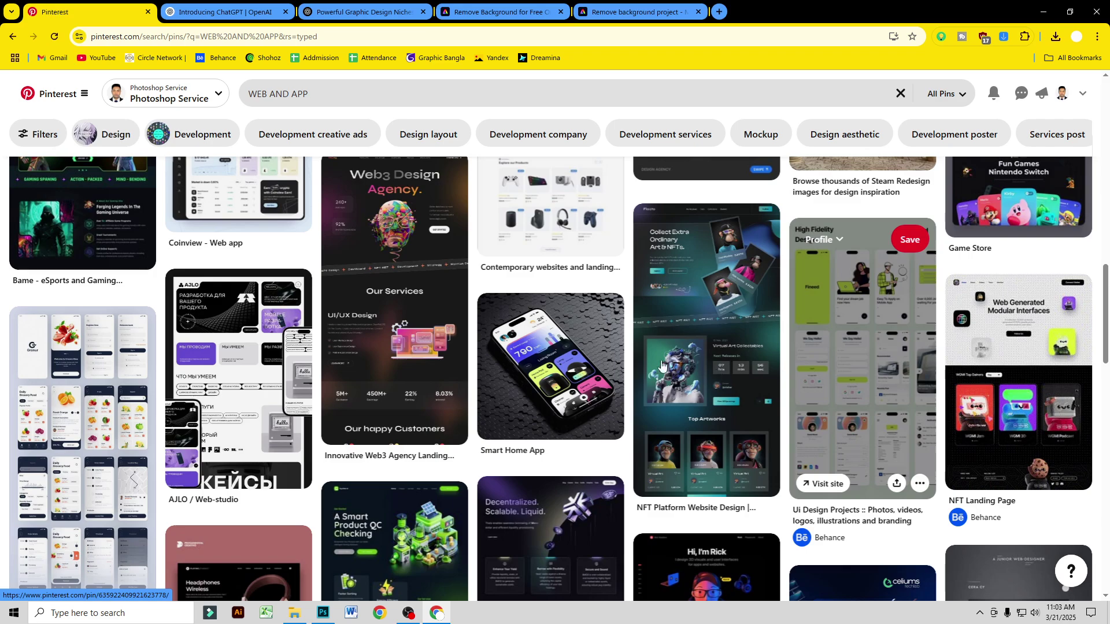
{"action": "left_click", "coordinate": [330, 299]}
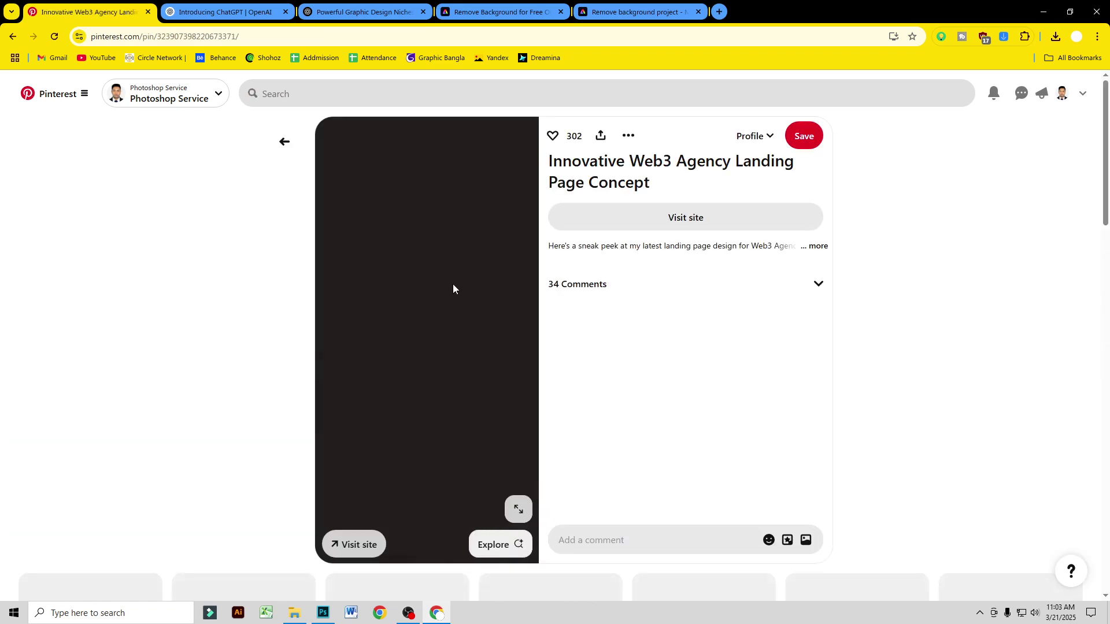
{"action": "right_click", "coordinate": [416, 256]}
{"action": "left_click", "coordinate": [456, 301]}
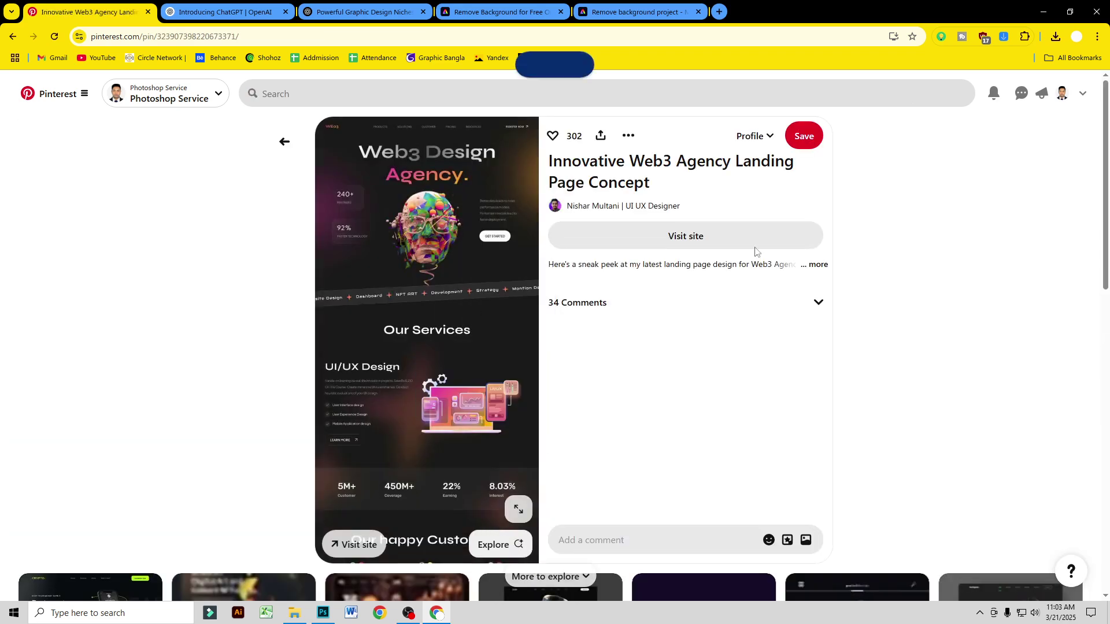
Step: Return to Photoshop, paste the landing page image onto the Web and App Design slide and blend it with Screen
{"action": "left_click", "coordinate": [1044, 12]}
{"action": "key", "text": "ctrl+v"}
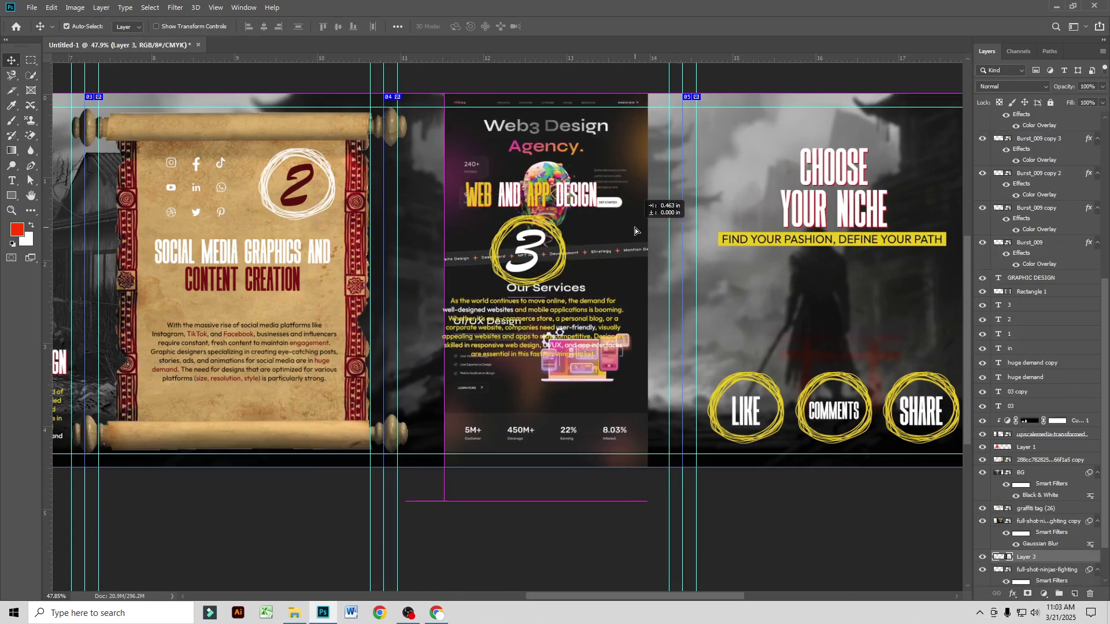
{"action": "left_click_drag", "start_coordinate": [635, 232], "coordinate": [636, 231]}
{"action": "left_click", "coordinate": [1008, 86]}
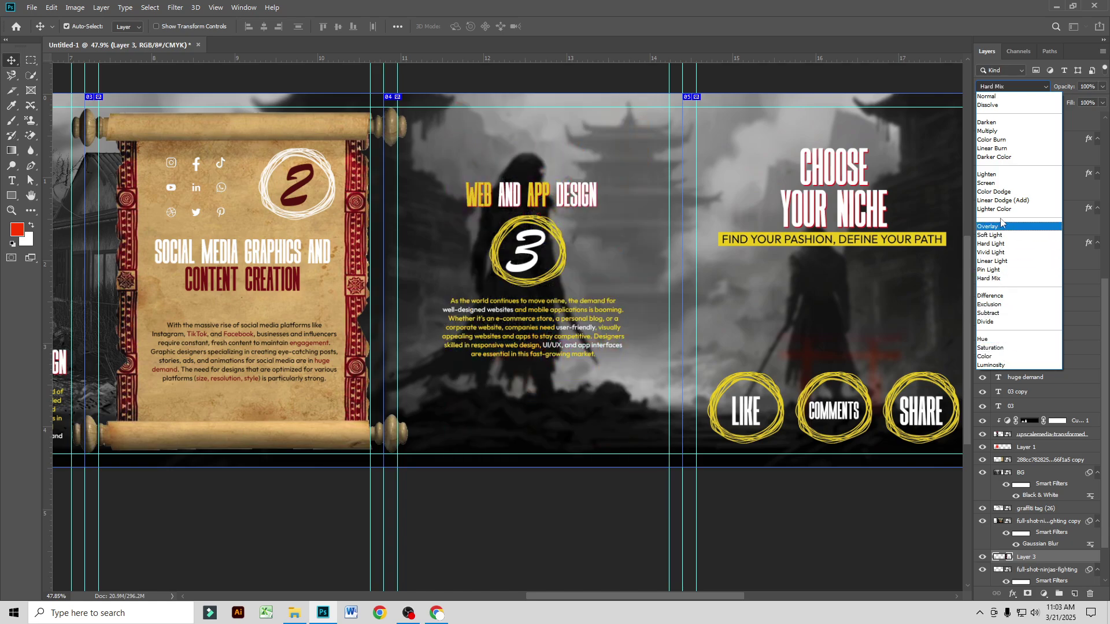
{"action": "left_click", "coordinate": [994, 184]}
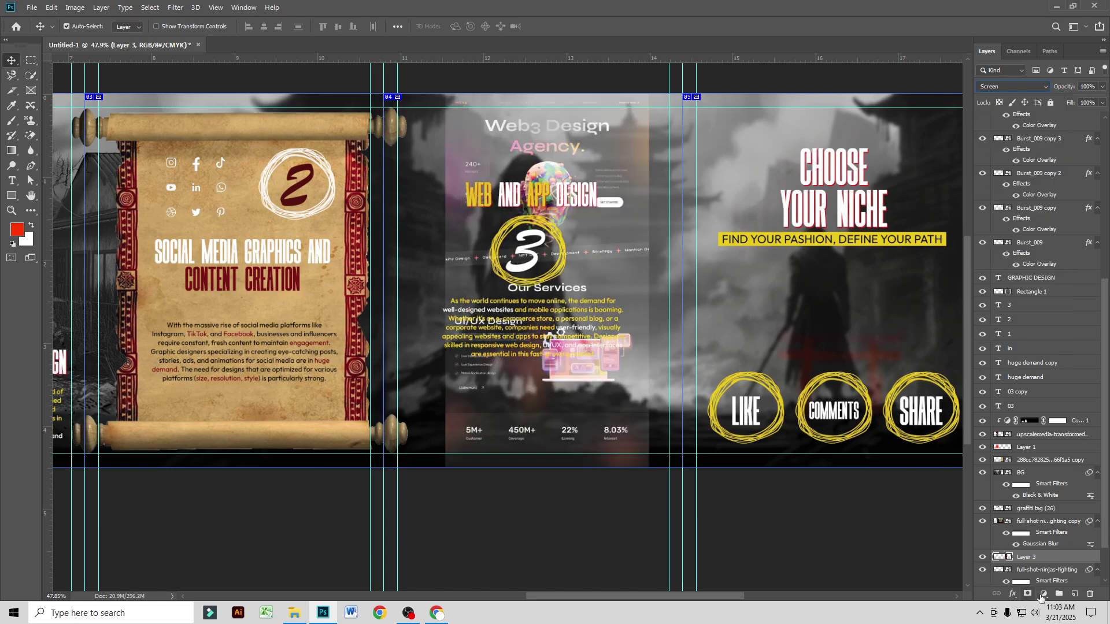
Step: Clip a Levels adjustment to the landing page layer with input levels of 28, 0.60 and 197, and reselect that layer
{"action": "left_click", "coordinate": [1041, 596]}
{"action": "left_click", "coordinate": [1036, 437]}
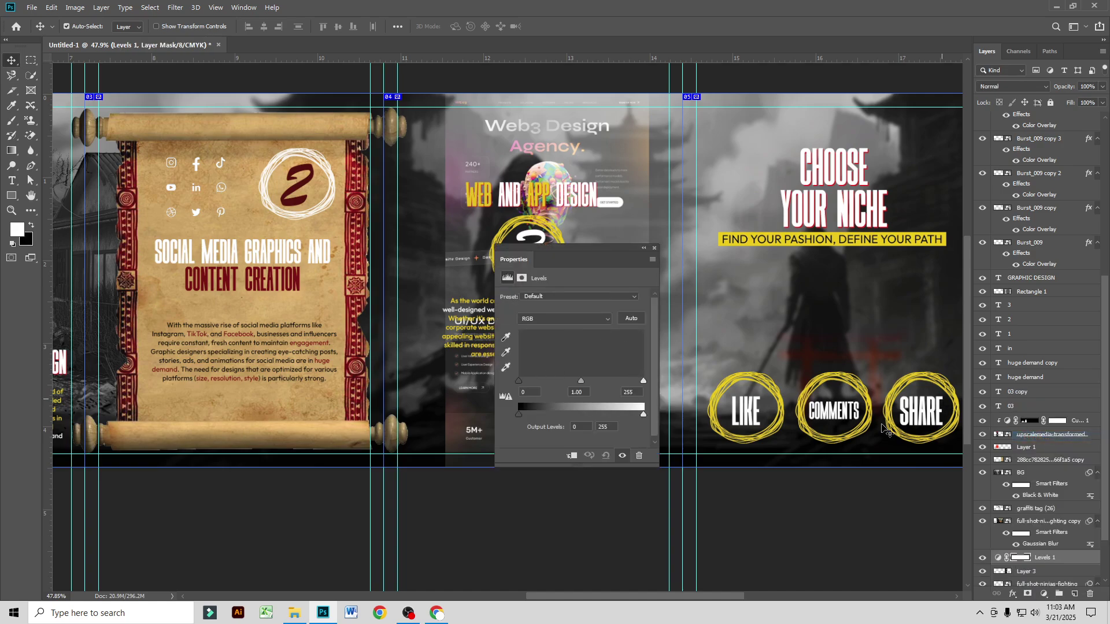
{"action": "left_click_drag", "start_coordinate": [586, 252], "coordinate": [839, 248]}
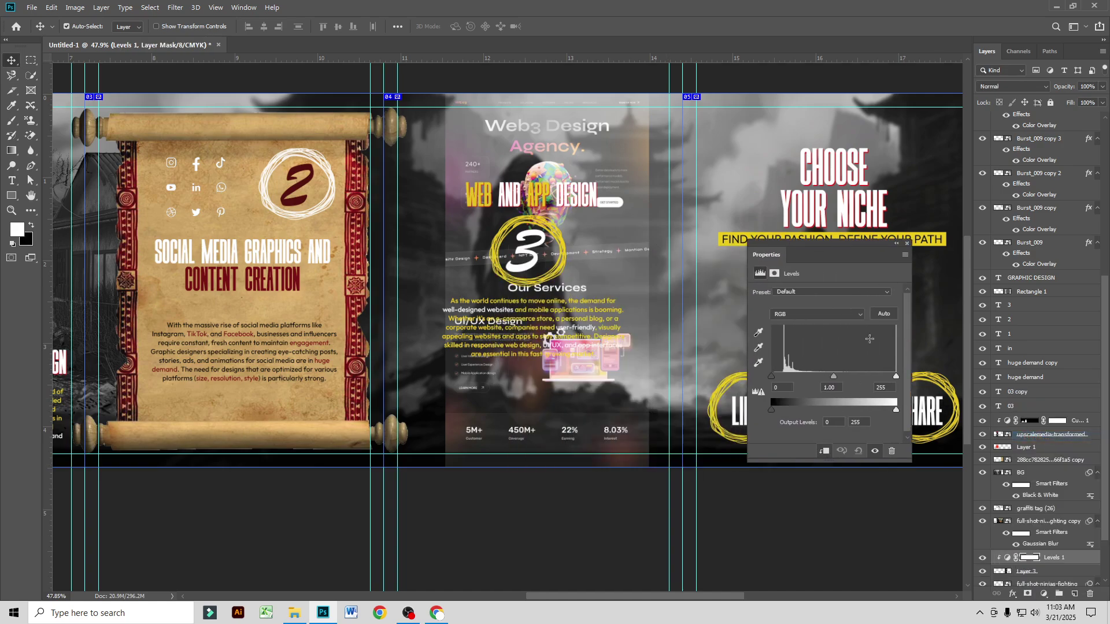
{"action": "left_click_drag", "start_coordinate": [831, 377], "coordinate": [852, 375]}
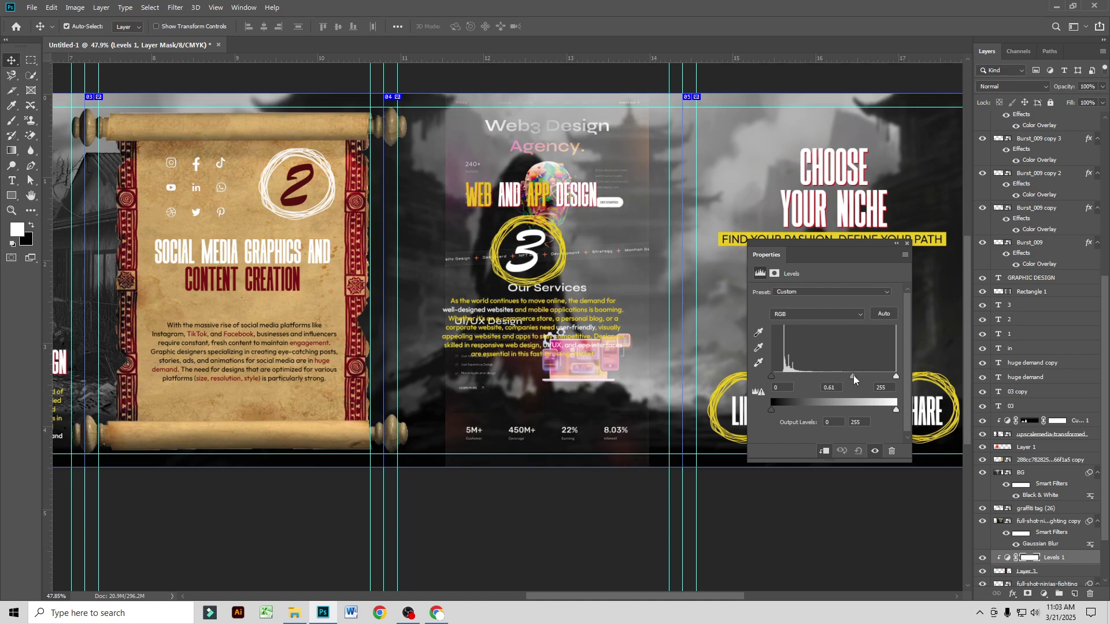
{"action": "left_click_drag", "start_coordinate": [771, 377], "coordinate": [785, 377]}
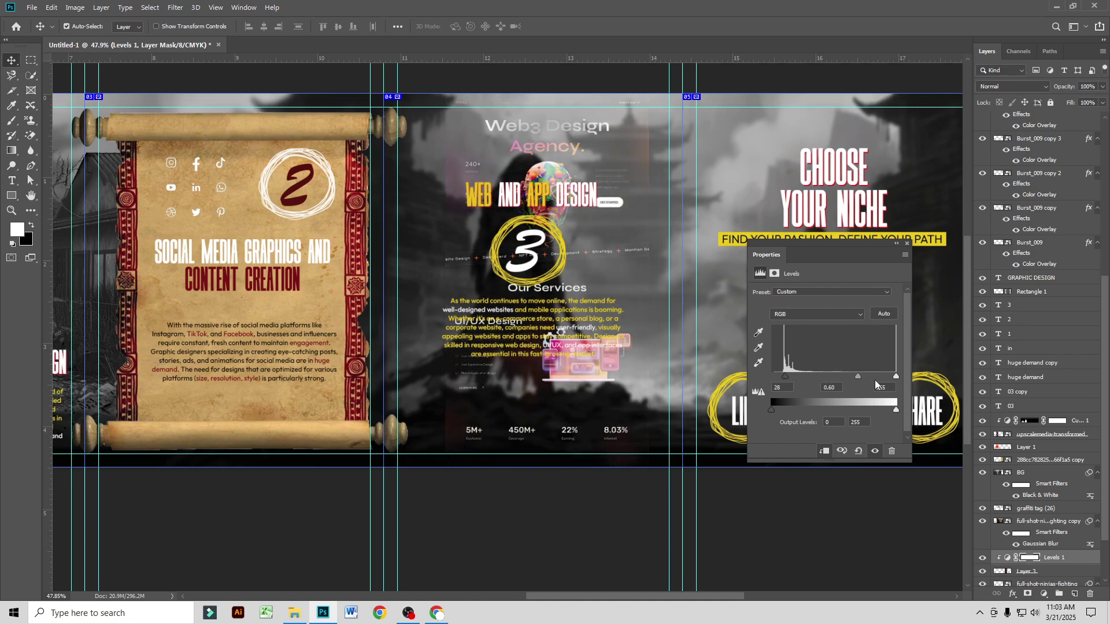
{"action": "left_click_drag", "start_coordinate": [893, 376], "coordinate": [868, 376]}
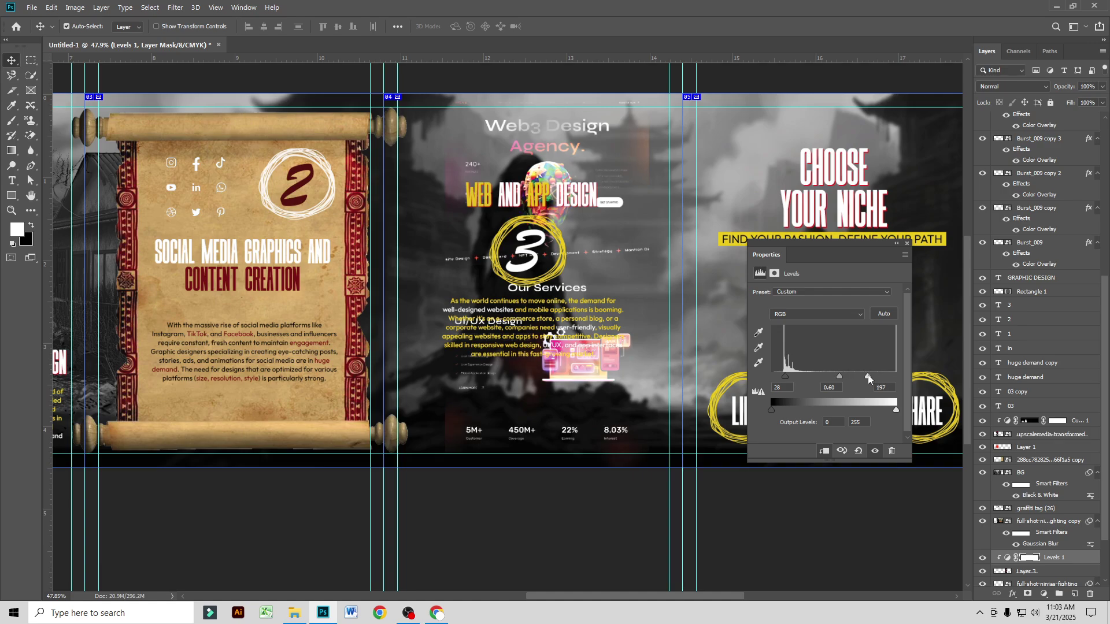
{"action": "left_click", "coordinate": [906, 243]}
{"action": "left_click", "coordinate": [1052, 572]}
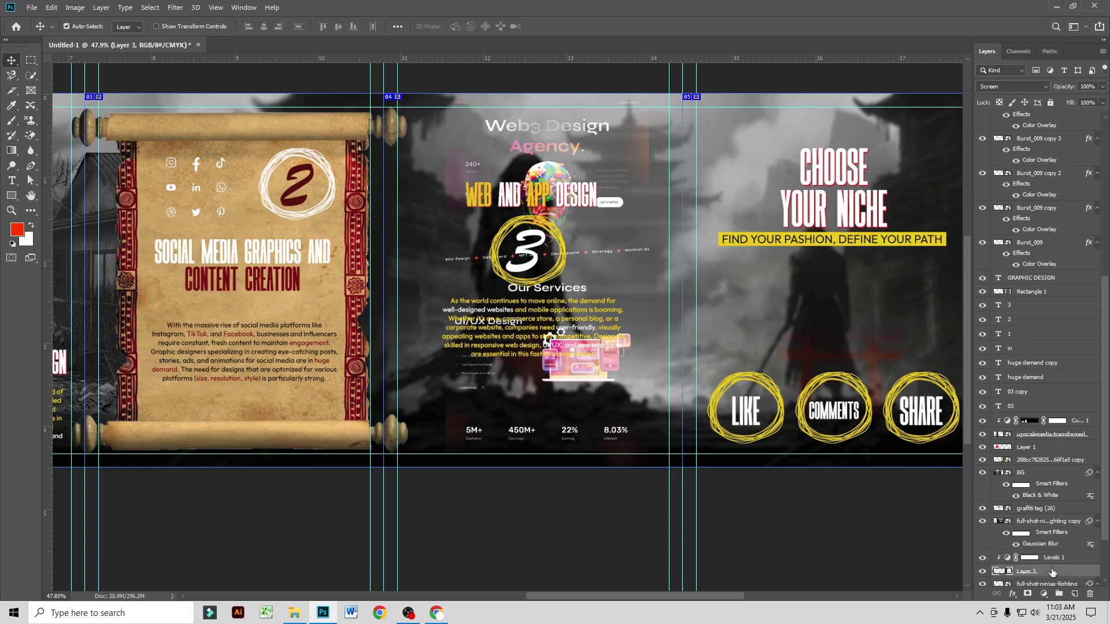
Step: Enlarge the landing page image to about 114% and reposition it lower over the Web and App Design slide
{"action": "key", "text": "ctrl+t"}
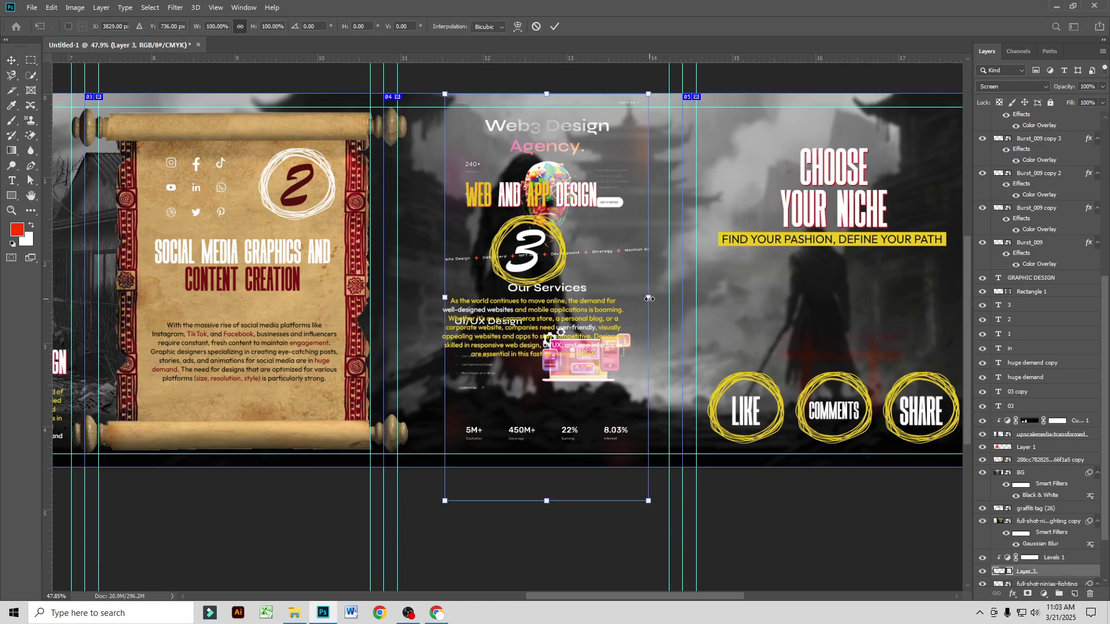
{"action": "left_click_drag", "start_coordinate": [650, 298], "coordinate": [676, 297]}
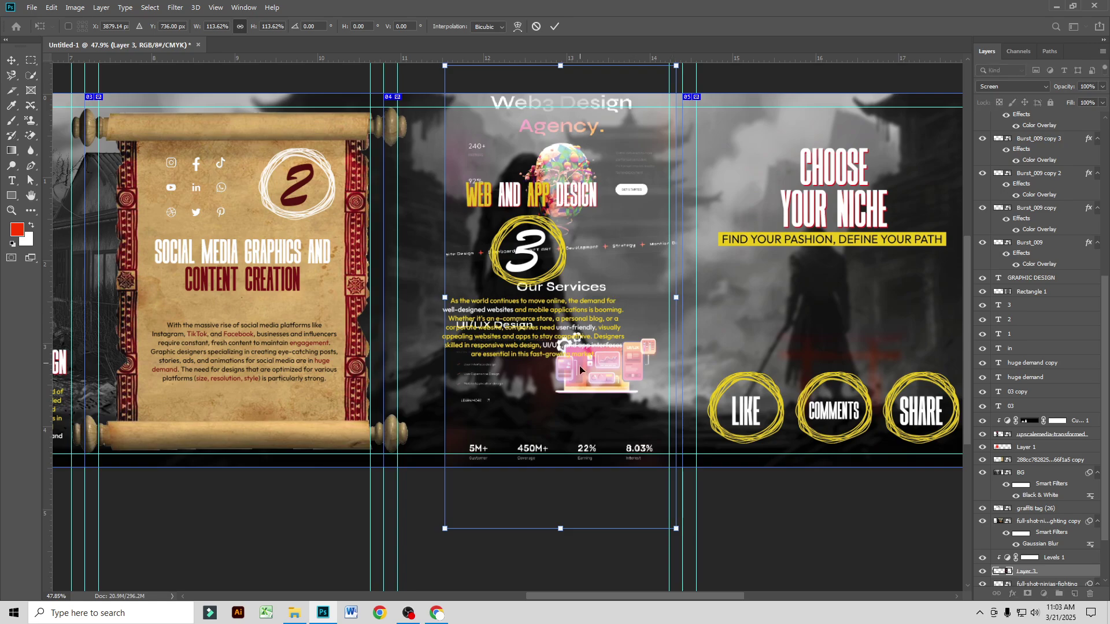
{"action": "left_click_drag", "start_coordinate": [579, 365], "coordinate": [561, 414]}
{"action": "key", "text": "Return"}
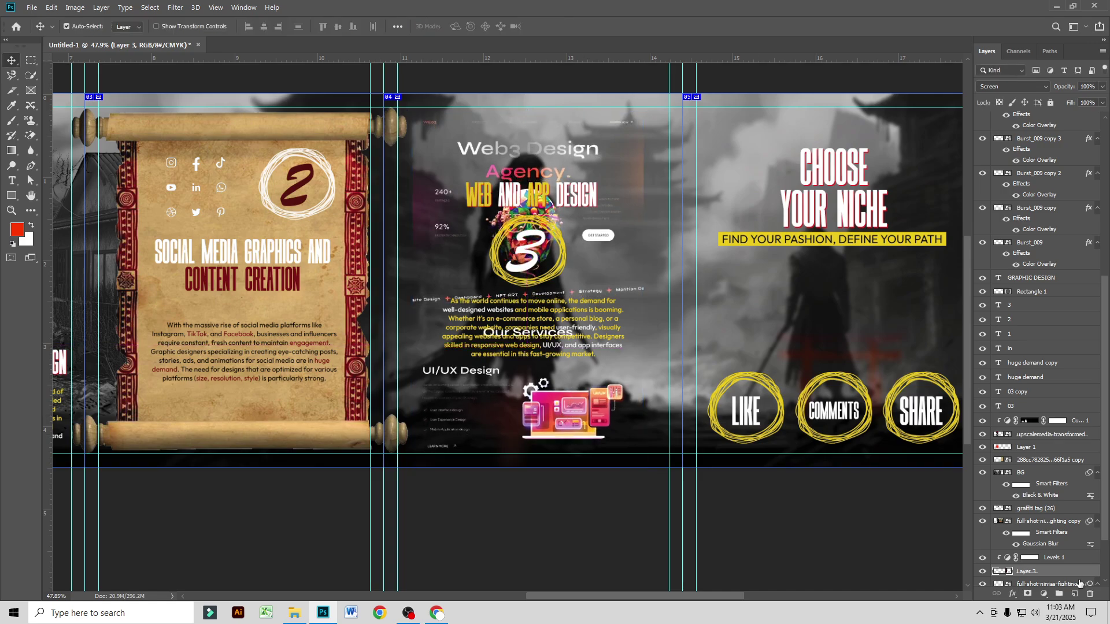
Step: Add an inverted layer mask to the landing page layer and brush its lower illustration back in with white
{"action": "left_click", "coordinate": [1026, 595]}
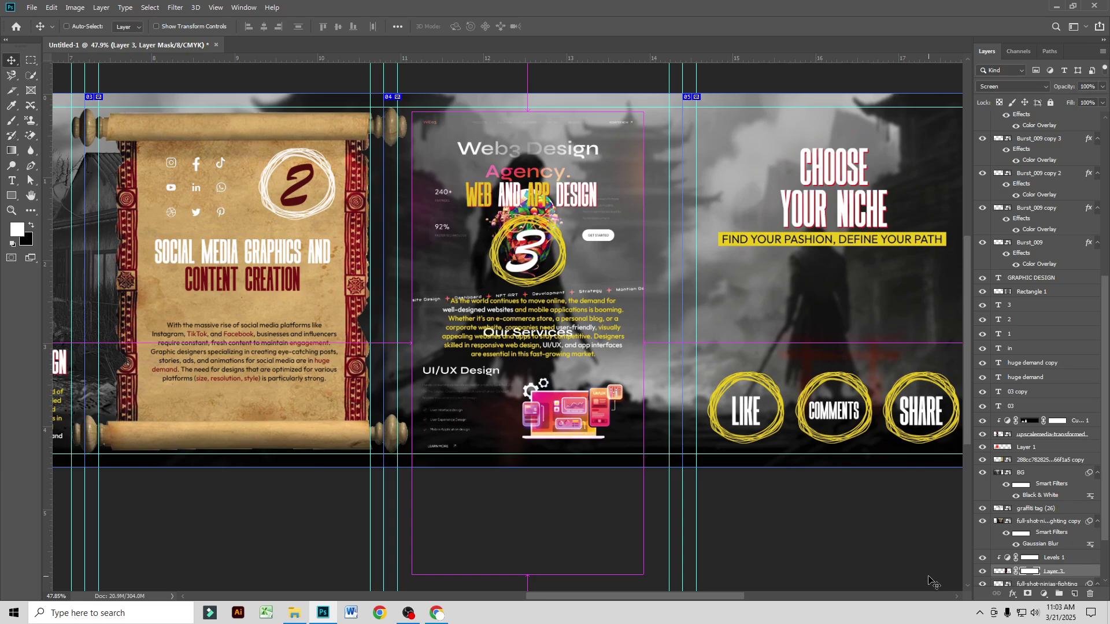
{"action": "key", "text": "ctrl+i"}
{"action": "left_click", "coordinate": [15, 120]}
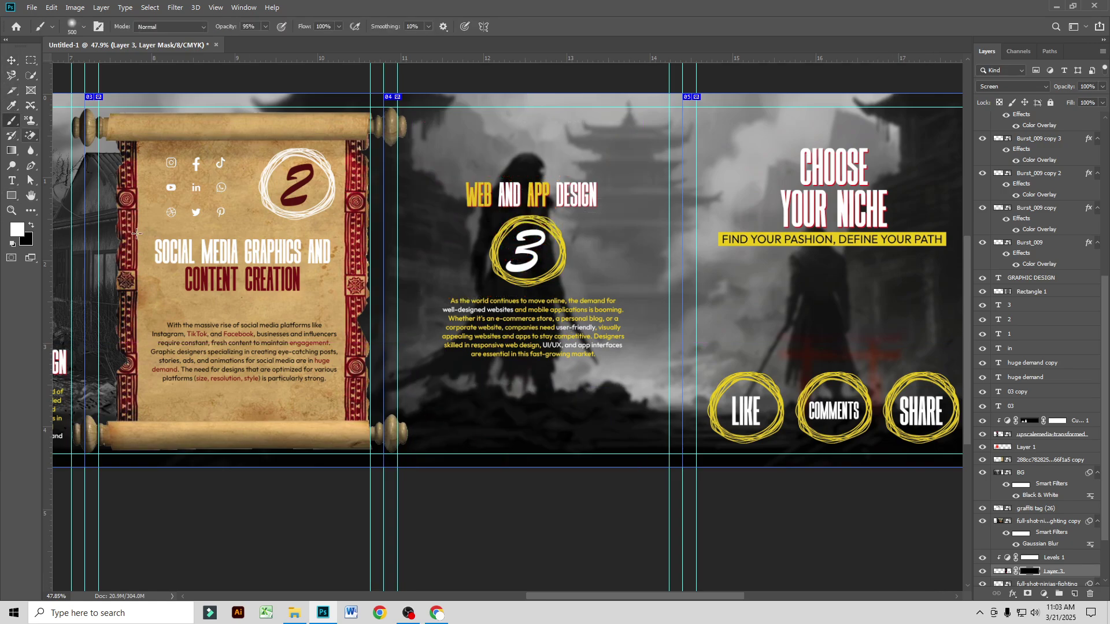
{"action": "scroll", "coordinate": [428, 434], "scroll_direction": "up", "scroll_amount": 2}
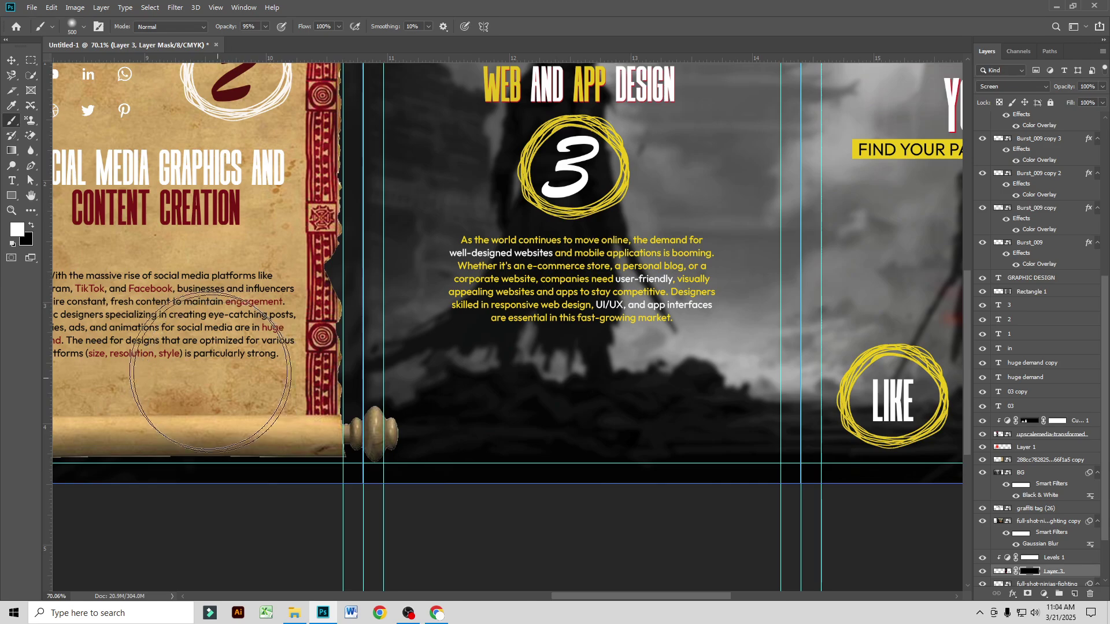
{"action": "mouse_move", "coordinate": [547, 471]}
{"action": "left_mouse_down"}
{"action": "mouse_move", "coordinate": [495, 533]}
{"action": "mouse_move", "coordinate": [648, 490]}
{"action": "mouse_move", "coordinate": [413, 568]}
{"action": "mouse_move", "coordinate": [445, 502]}
{"action": "left_mouse_up"}
{"action": "scroll", "coordinate": [530, 447], "scroll_direction": "up", "scroll_amount": 2}
{"action": "scroll", "coordinate": [530, 447], "scroll_direction": "up", "scroll_amount": 4}
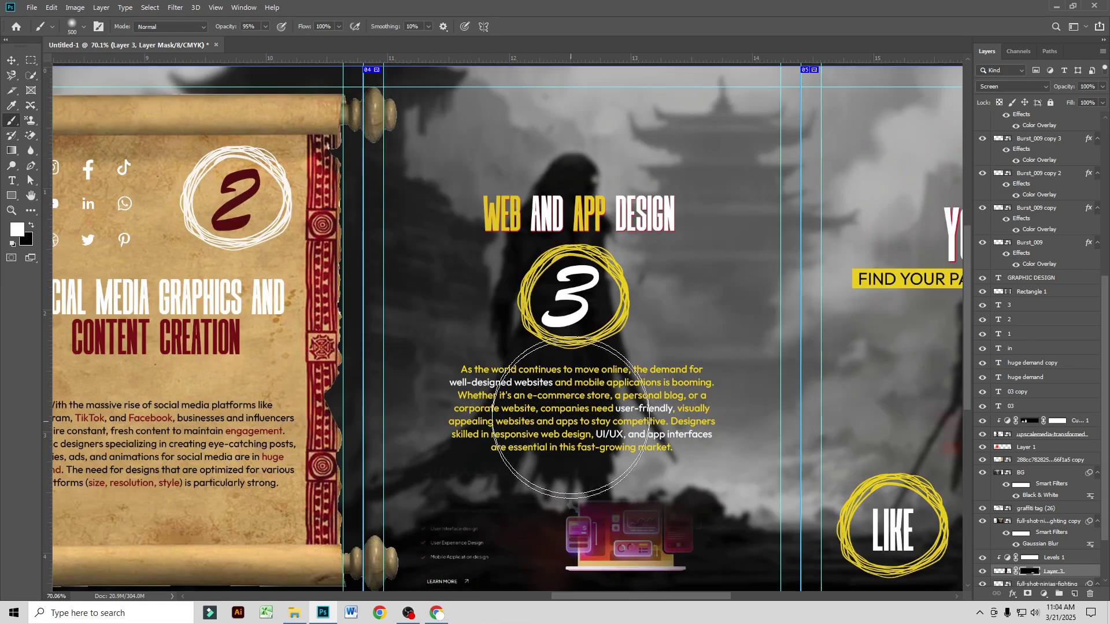
{"action": "mouse_move", "coordinate": [557, 111]}
{"action": "left_mouse_down"}
{"action": "mouse_move", "coordinate": [496, 114]}
{"action": "mouse_move", "coordinate": [736, 99]}
{"action": "left_mouse_up"}
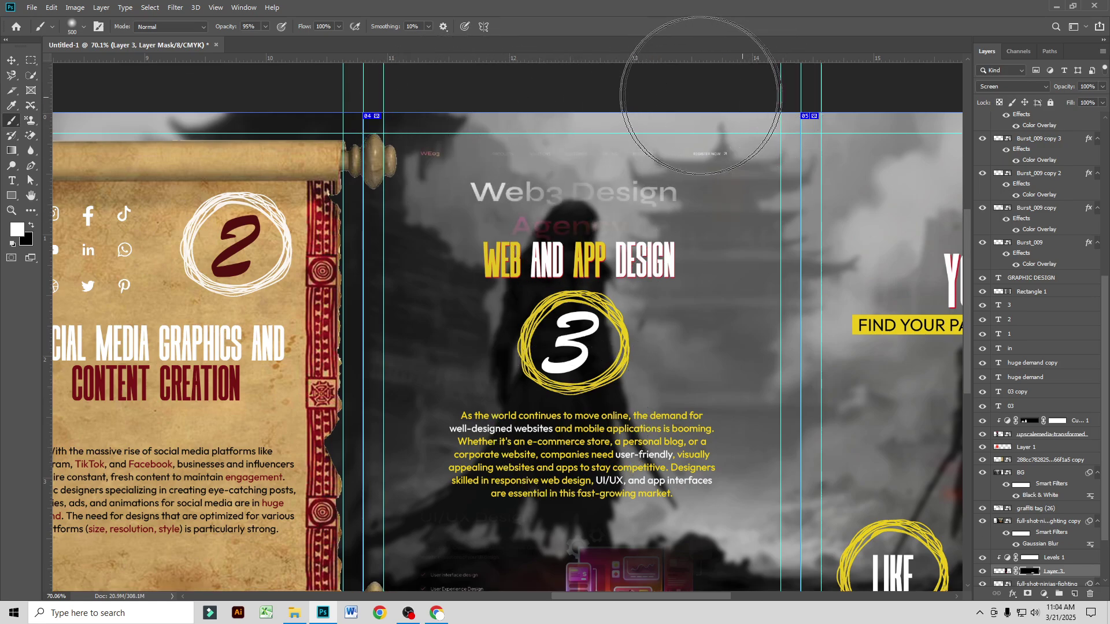
{"action": "key", "text": "ctrl+z"}
{"action": "mouse_move", "coordinate": [529, 84]}
{"action": "left_mouse_down"}
{"action": "mouse_move", "coordinate": [454, 75]}
{"action": "mouse_move", "coordinate": [596, 100]}
{"action": "mouse_move", "coordinate": [653, 87]}
{"action": "mouse_move", "coordinate": [508, 71]}
{"action": "mouse_move", "coordinate": [541, 89]}
{"action": "left_mouse_up"}
{"action": "key", "text": "ctrl+z"}
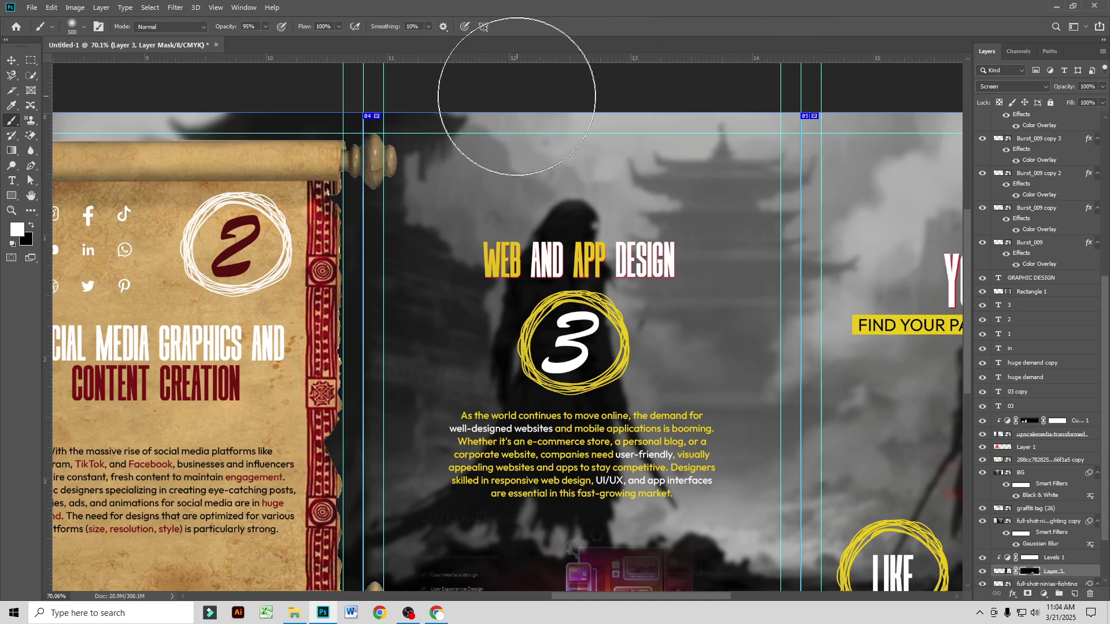
Step: Reduce the brush size to 175 and paint the mask white to reveal the landing page's header above the slide title
{"action": "key", "text": "["}
{"action": "key", "text": "["}
{"action": "key", "text": "["}
{"action": "key", "text": "["}
{"action": "key", "text": "["}
{"action": "mouse_move", "coordinate": [441, 122]}
{"action": "left_mouse_down"}
{"action": "mouse_move", "coordinate": [525, 124]}
{"action": "mouse_move", "coordinate": [425, 136]}
{"action": "mouse_move", "coordinate": [577, 132]}
{"action": "mouse_move", "coordinate": [445, 157]}
{"action": "mouse_move", "coordinate": [668, 158]}
{"action": "mouse_move", "coordinate": [515, 137]}
{"action": "mouse_move", "coordinate": [697, 121]}
{"action": "mouse_move", "coordinate": [669, 115]}
{"action": "mouse_move", "coordinate": [564, 143]}
{"action": "mouse_move", "coordinate": [422, 140]}
{"action": "mouse_move", "coordinate": [731, 139]}
{"action": "left_mouse_up"}
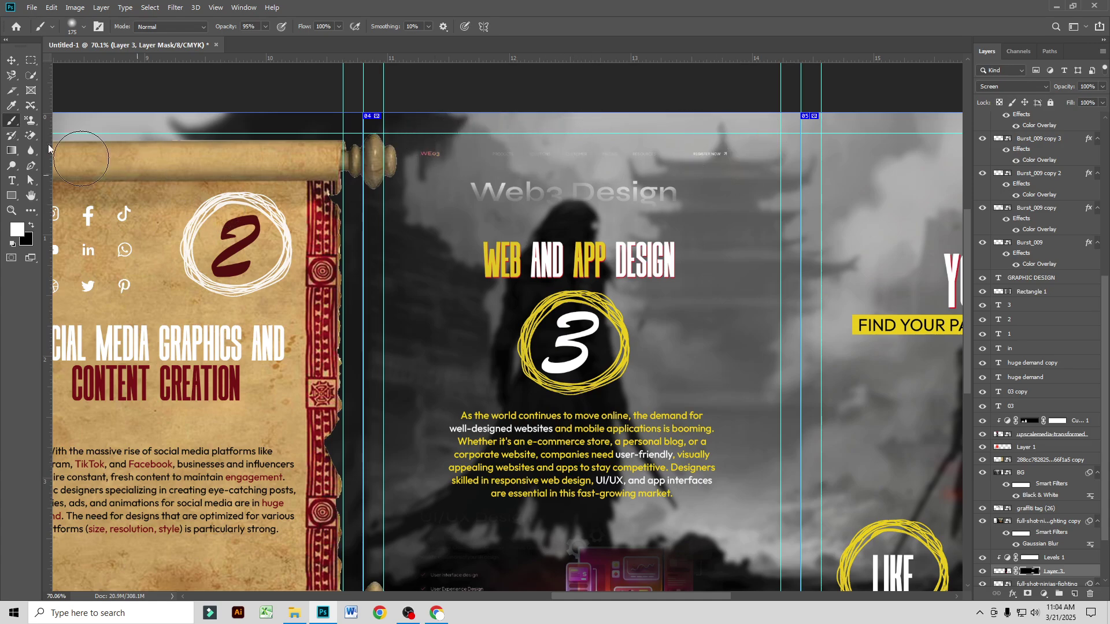
{"action": "scroll", "coordinate": [641, 348], "scroll_direction": "down", "scroll_amount": 2}
{"action": "scroll", "coordinate": [641, 349], "scroll_direction": "down", "scroll_amount": 1}
{"action": "scroll", "coordinate": [692, 364], "scroll_direction": "right", "scroll_amount": 5}
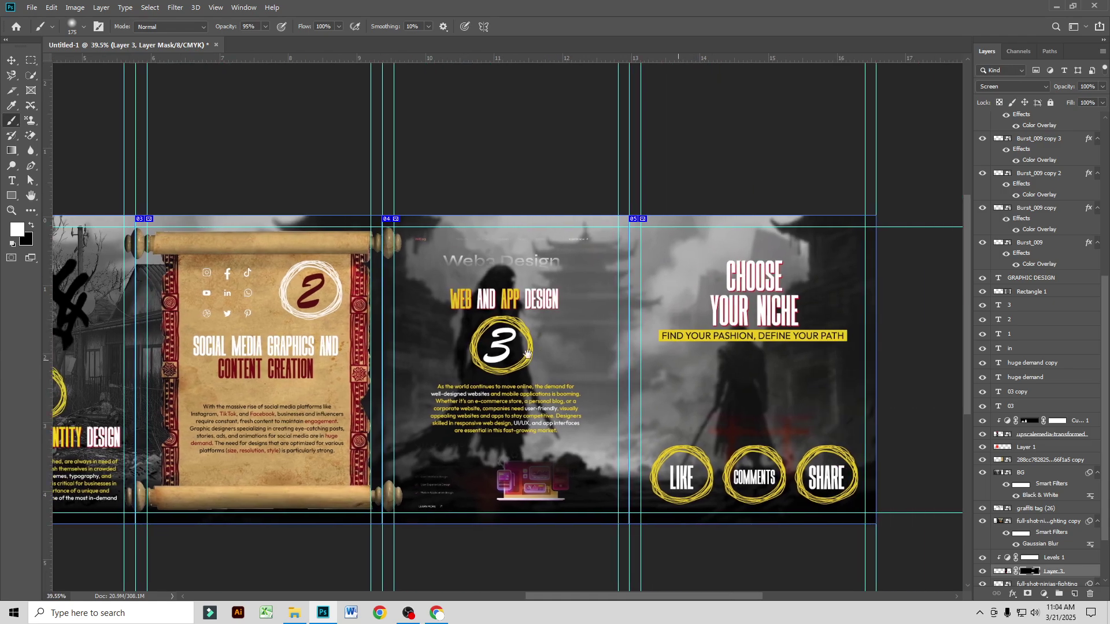
{"action": "scroll", "coordinate": [602, 414], "scroll_direction": "up", "scroll_amount": 3}
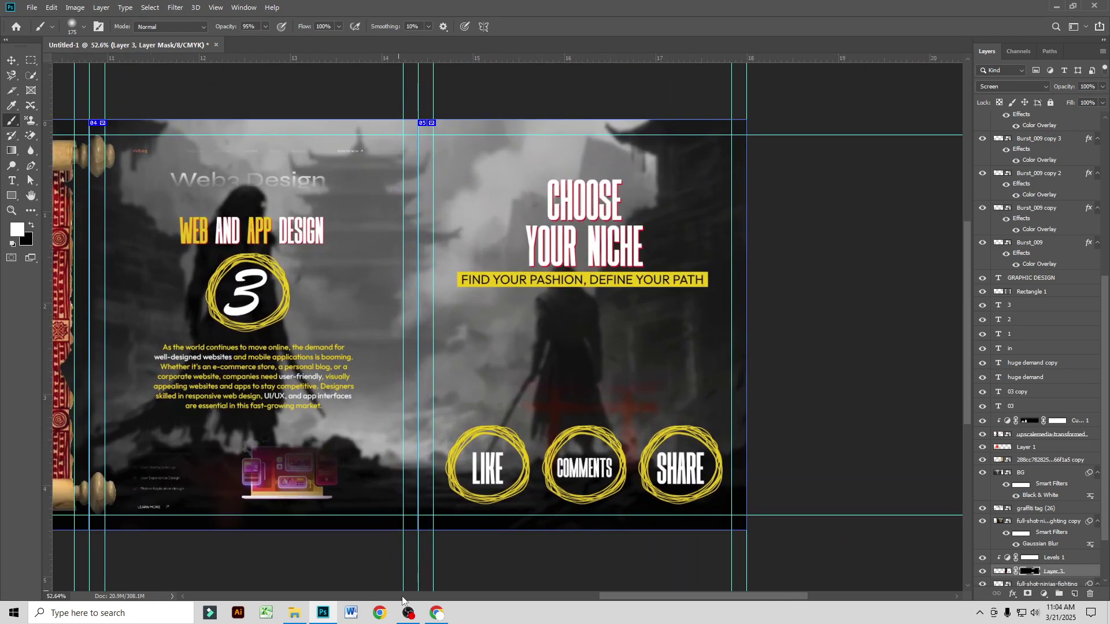
Step: Switch to Pinterest in Chrome, search for share subscribe and browse the resulting button designs
{"action": "left_click", "coordinate": [436, 612]}
{"action": "left_click", "coordinate": [291, 95]}
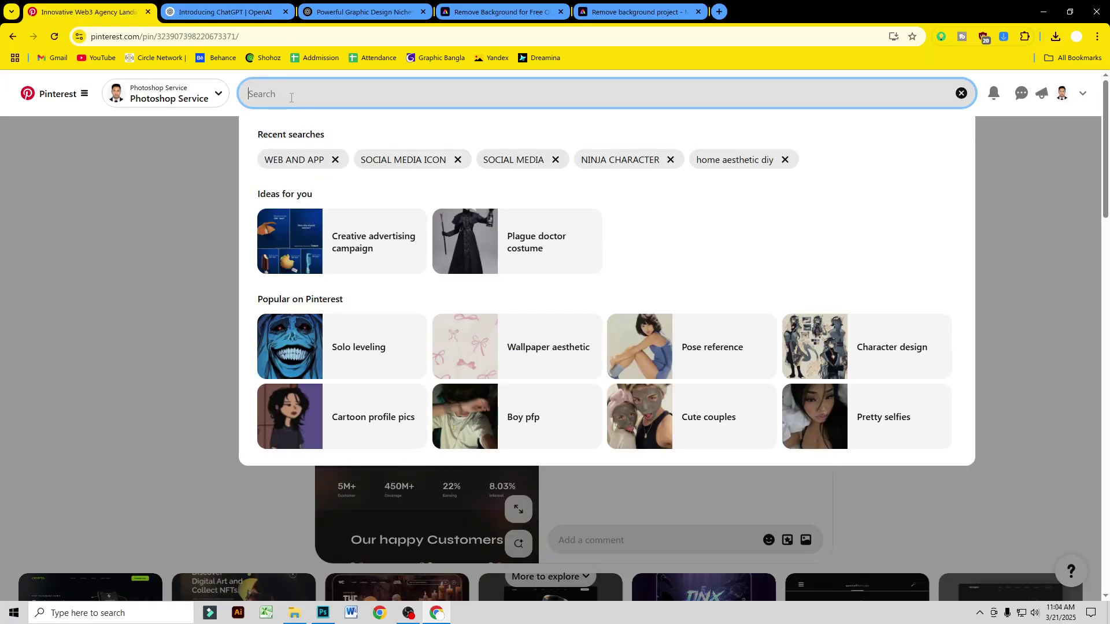
{"action": "type", "text": "share s"}
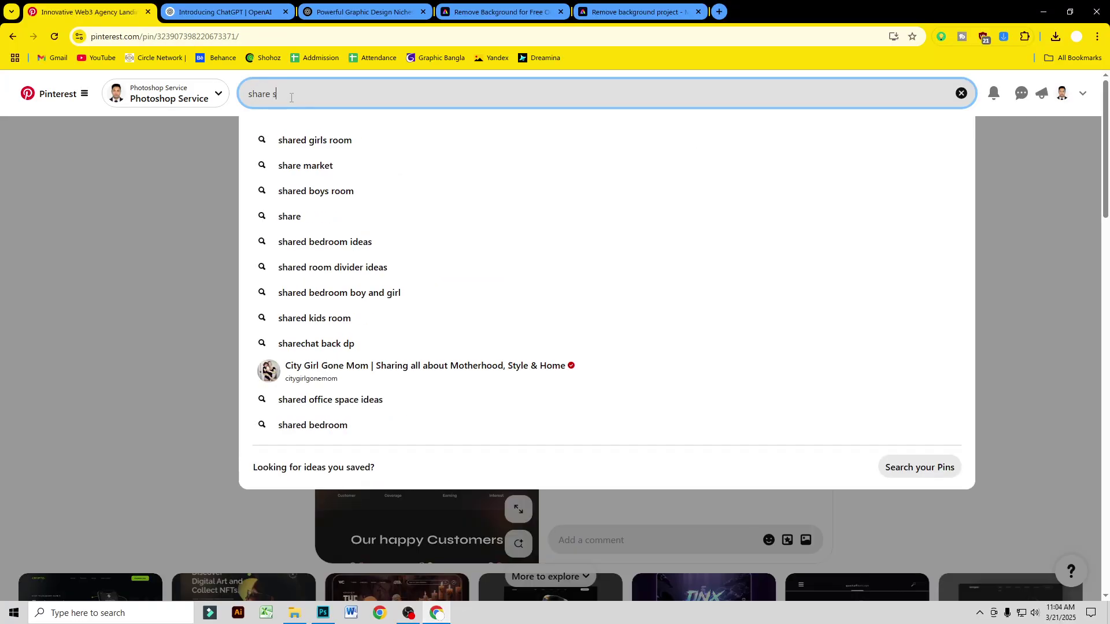
{"action": "type", "text": "ubscribe"}
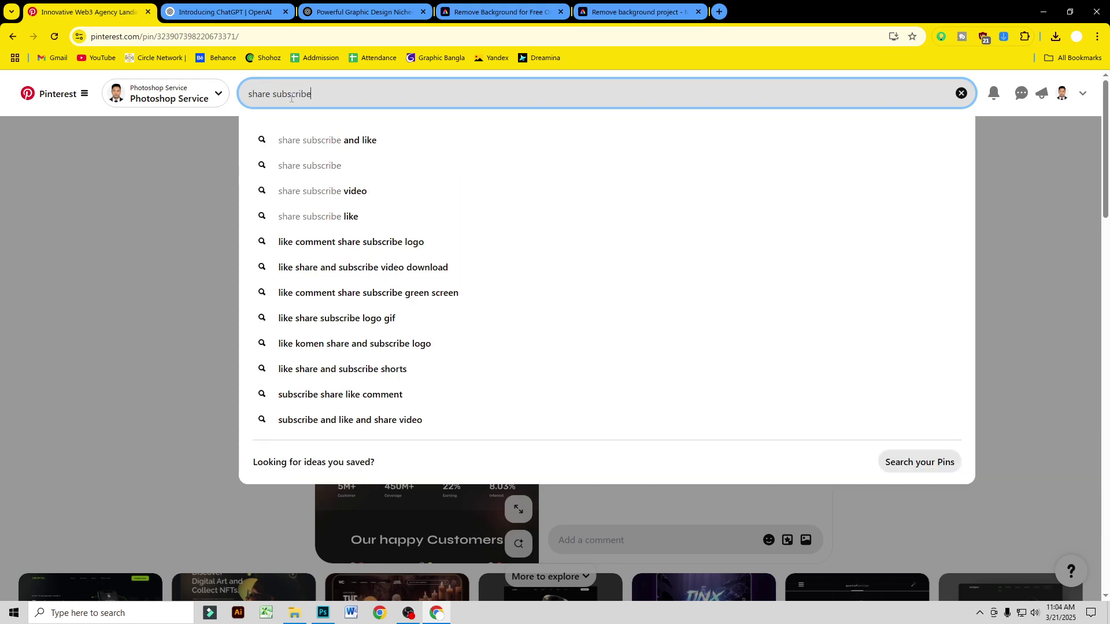
{"action": "key", "text": "Return"}
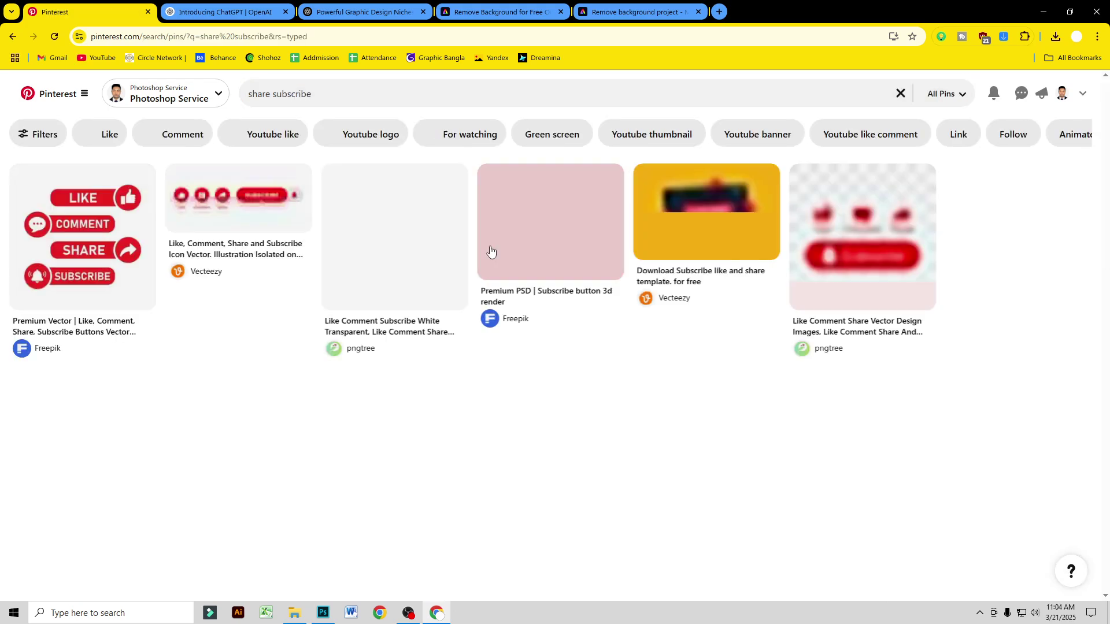
{"action": "scroll", "coordinate": [502, 280], "scroll_direction": "down", "scroll_amount": 6}
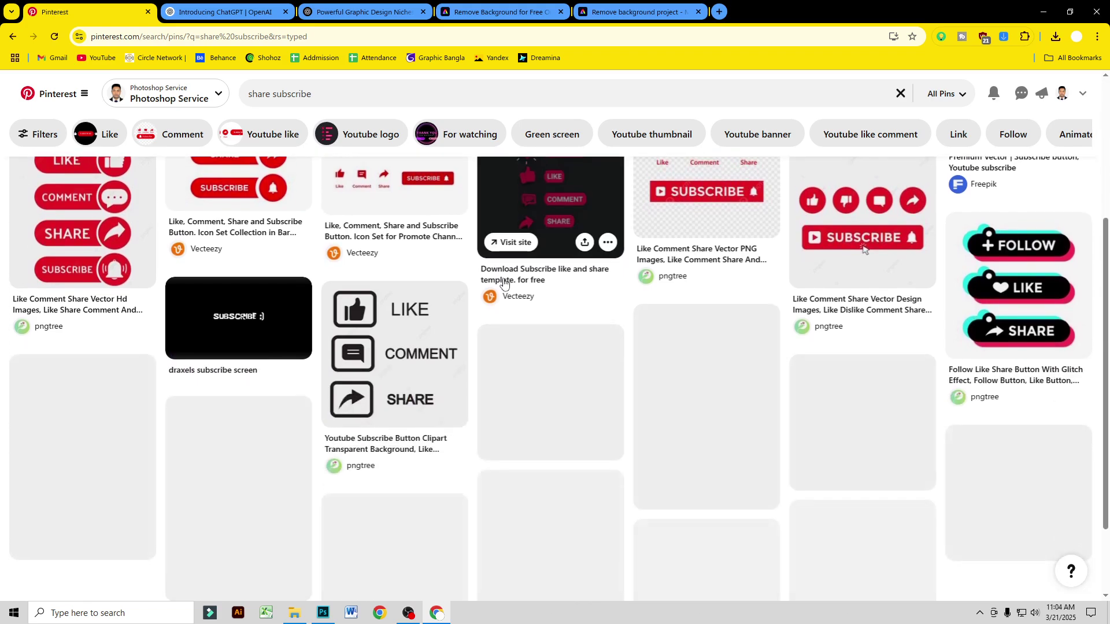
{"action": "scroll", "coordinate": [503, 283], "scroll_direction": "down", "scroll_amount": 7}
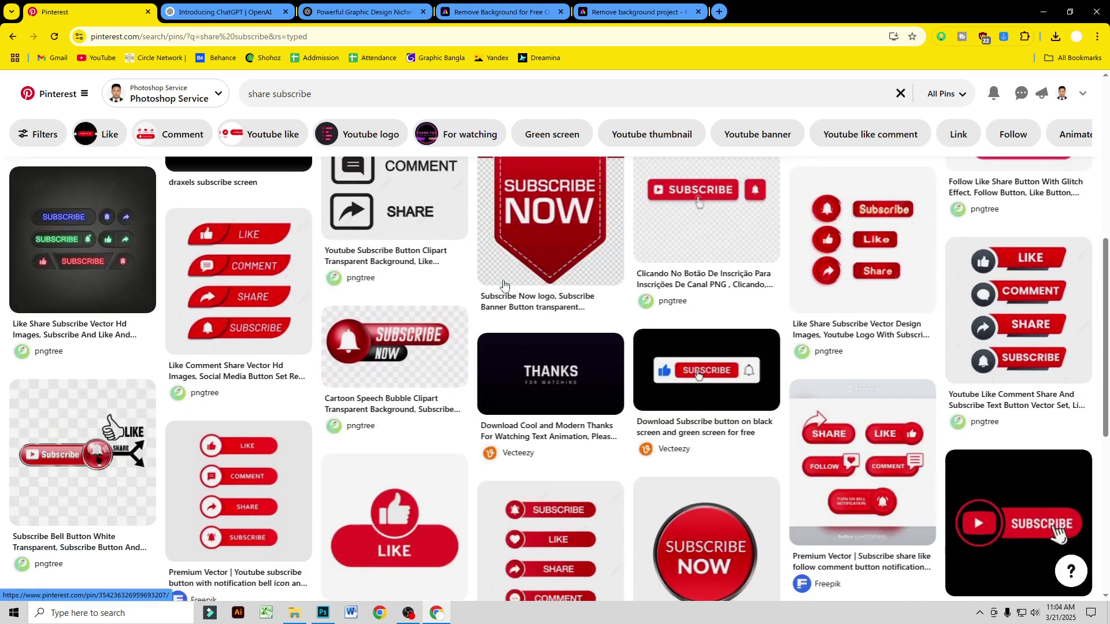
{"action": "scroll", "coordinate": [503, 284], "scroll_direction": "down", "scroll_amount": 4}
{"action": "scroll", "coordinate": [396, 198], "scroll_direction": "up", "scroll_amount": 5}
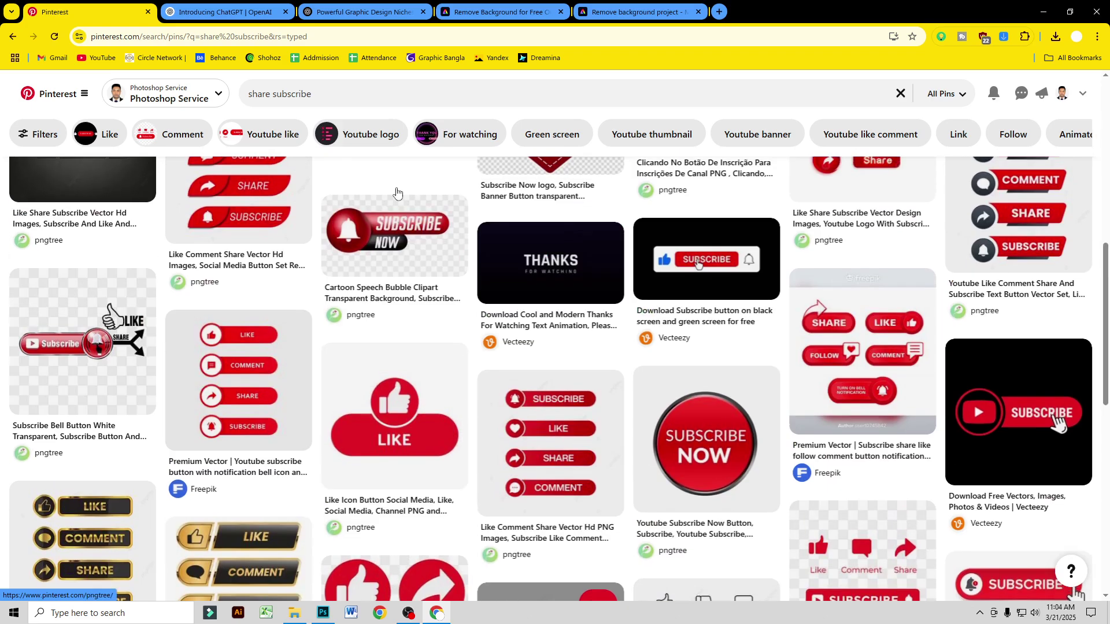
Step: Bring the Branding and Identity Design slide into view in Photoshop, and return to Pinterest to search for brand and identity design
{"action": "left_click", "coordinate": [383, 86]}
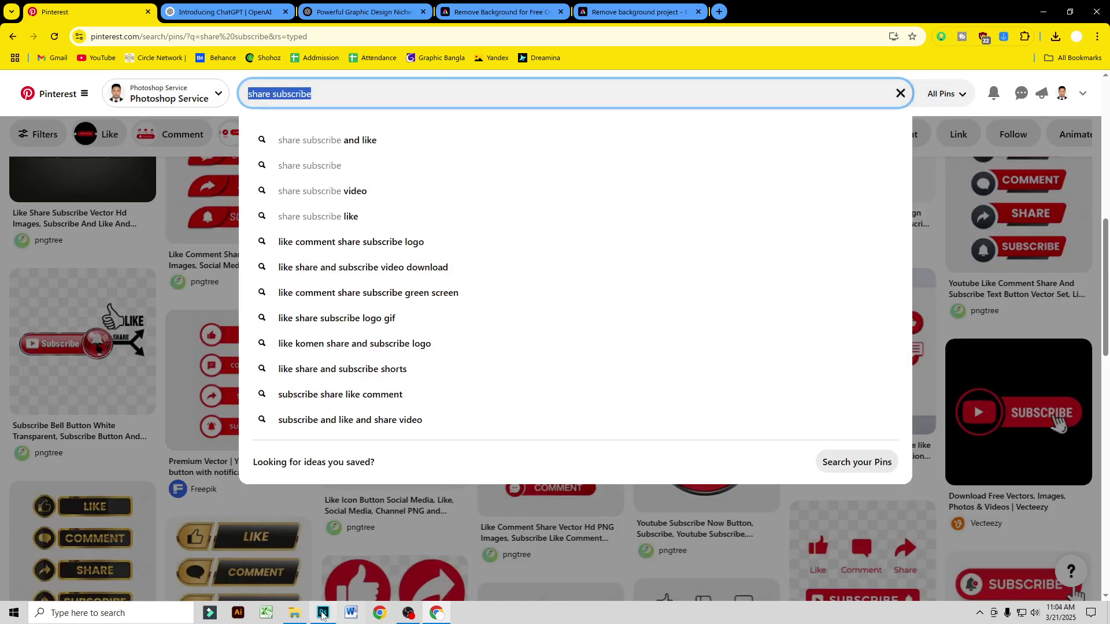
{"action": "left_click", "coordinate": [322, 613]}
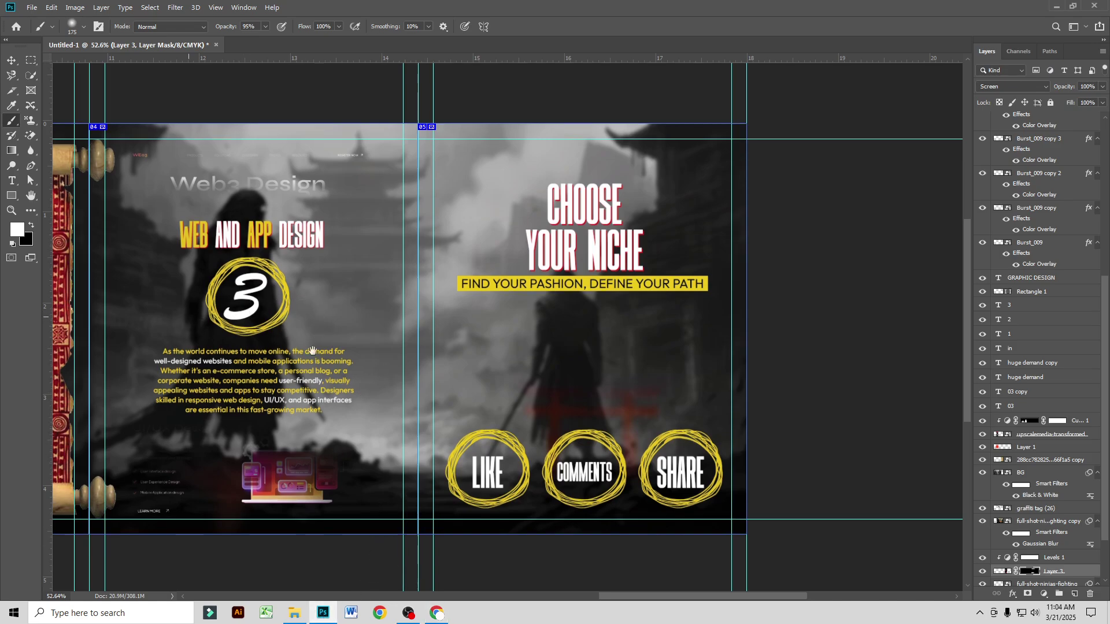
{"action": "scroll", "coordinate": [260, 315], "scroll_direction": "left", "scroll_amount": 10}
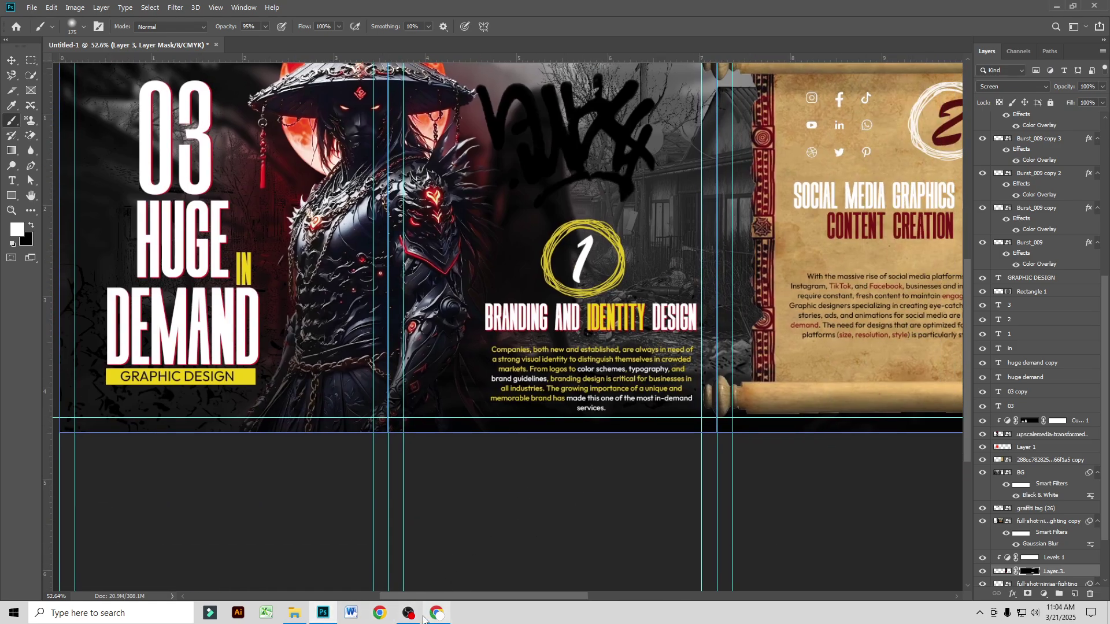
{"action": "left_click", "coordinate": [428, 616]}
{"action": "type", "text": "br"}
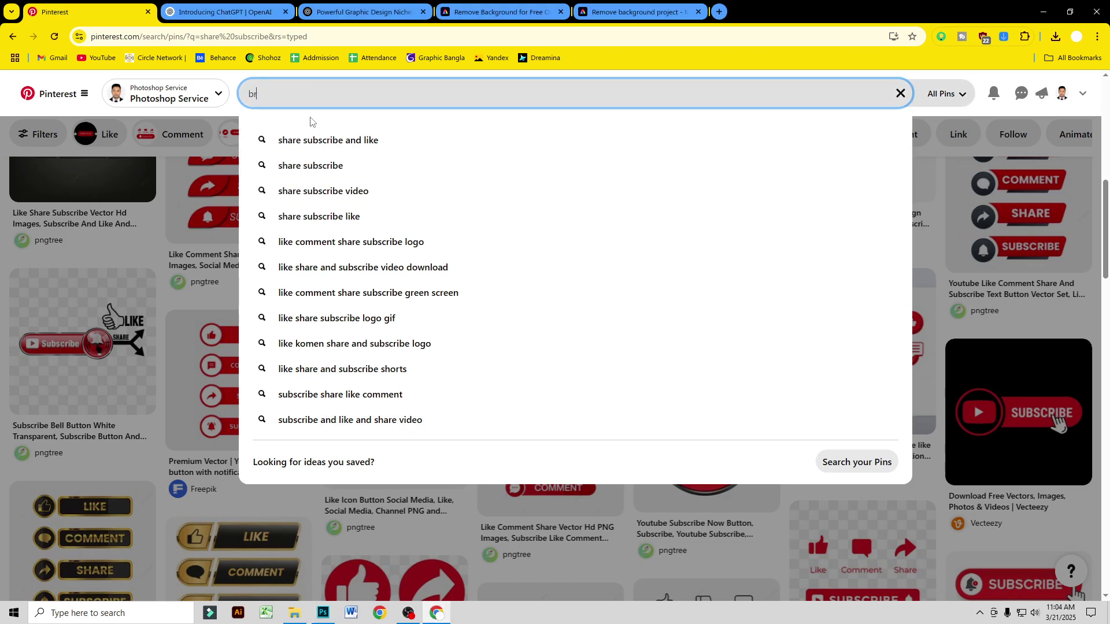
{"action": "type", "text": "and an"}
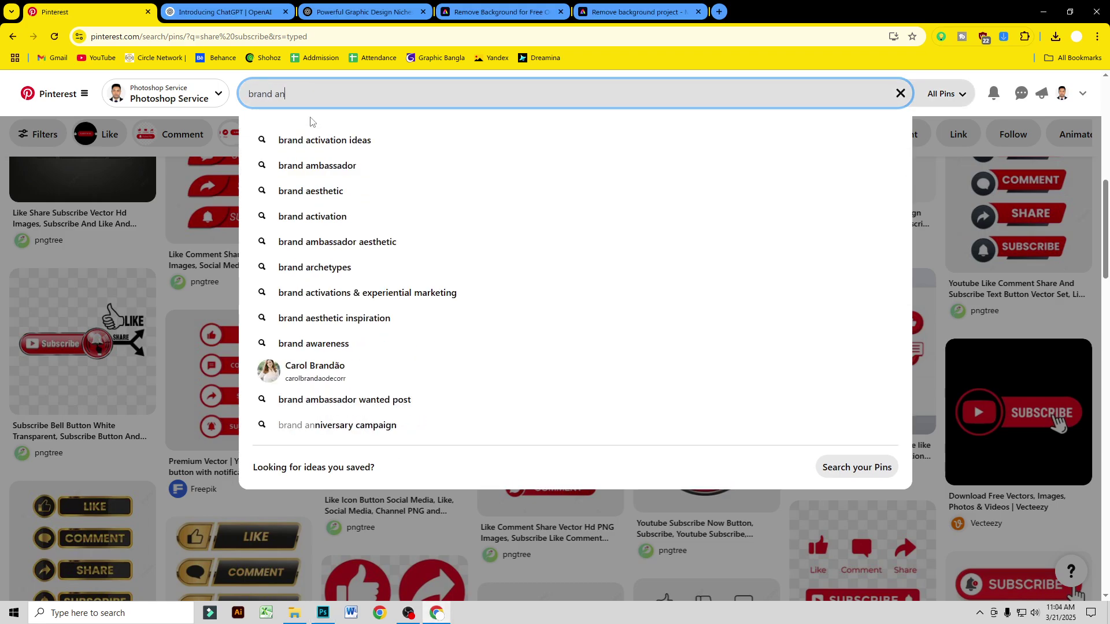
{"action": "type", "text": "d"}
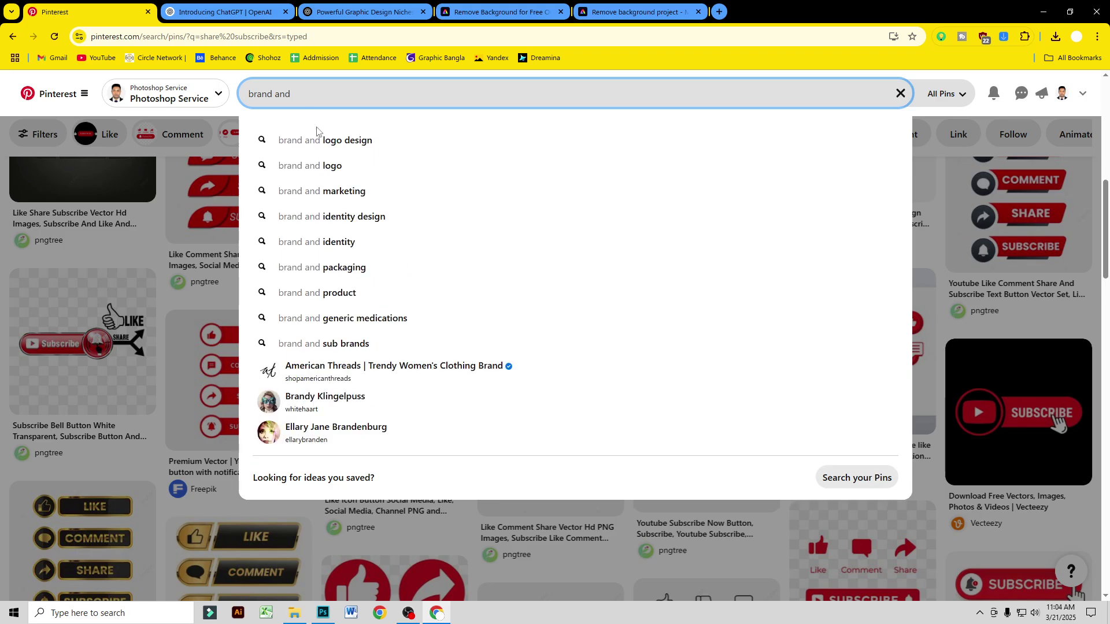
{"action": "left_click", "coordinate": [390, 225]}
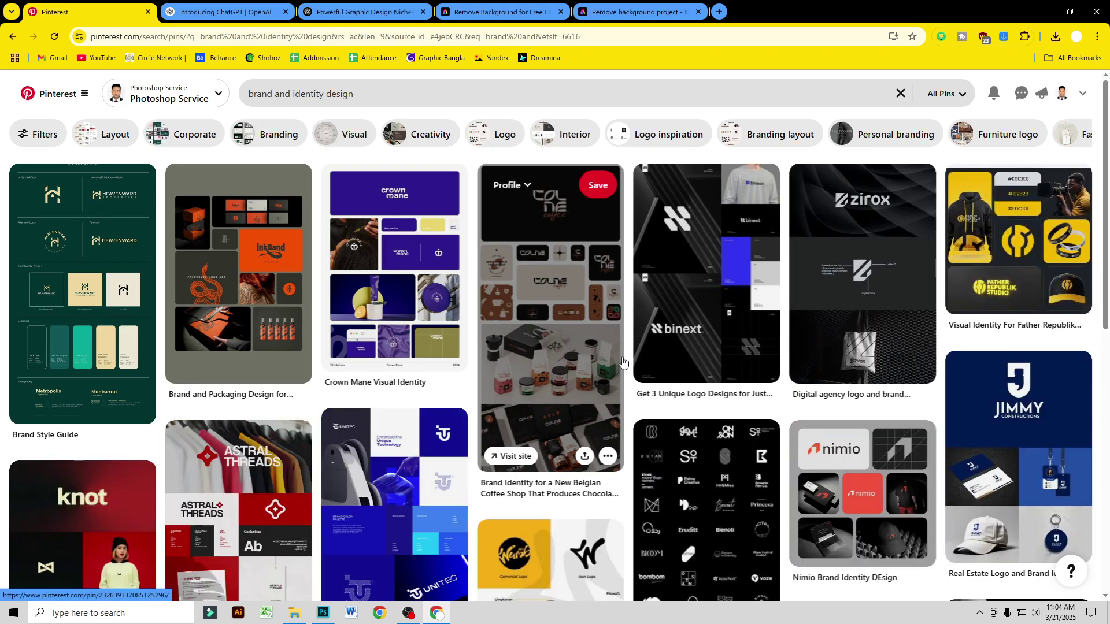
Step: Open the Logo Design Inspiration pin with white logos on black and copy its image
{"action": "scroll", "coordinate": [622, 362], "scroll_direction": "down", "scroll_amount": 4}
{"action": "left_click", "coordinate": [722, 250]}
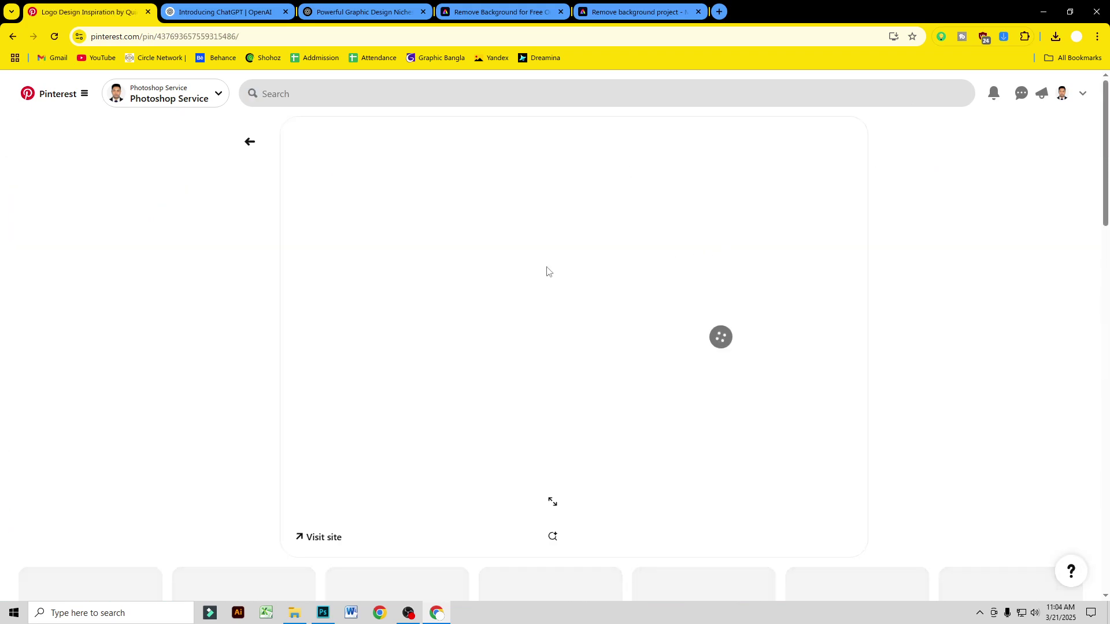
{"action": "right_click", "coordinate": [487, 262]}
{"action": "left_click", "coordinate": [498, 285]}
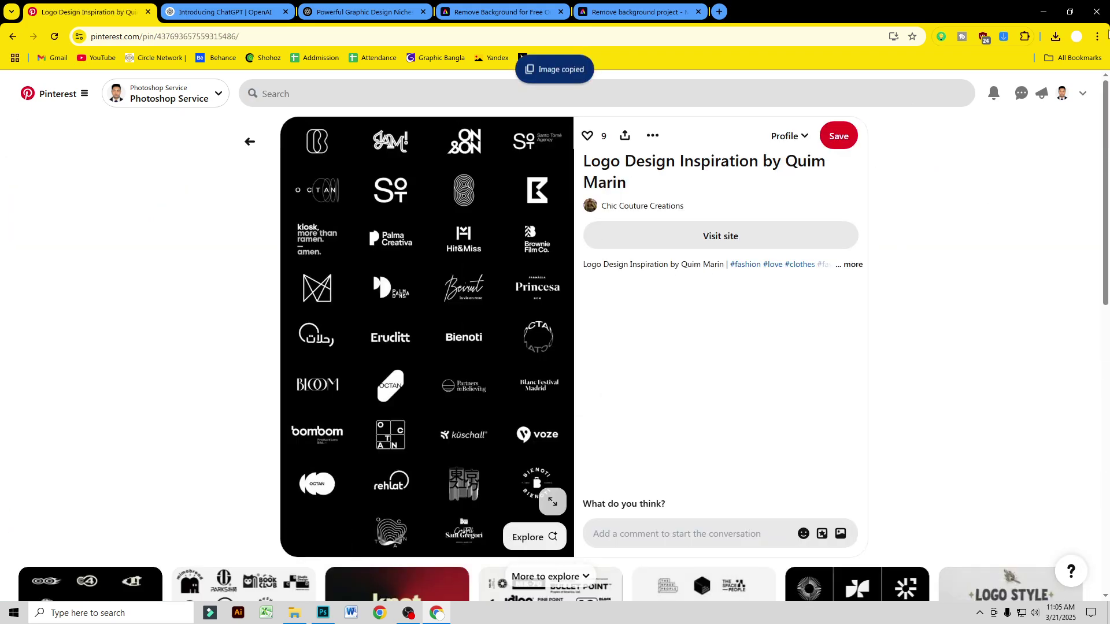
Step: Return to Photoshop, paste the logo image, move its layer above Burst_009 copy 3 and position it over the Branding and Identity Design slide
{"action": "left_click", "coordinate": [1043, 11]}
{"action": "key", "text": "ctrl+v"}
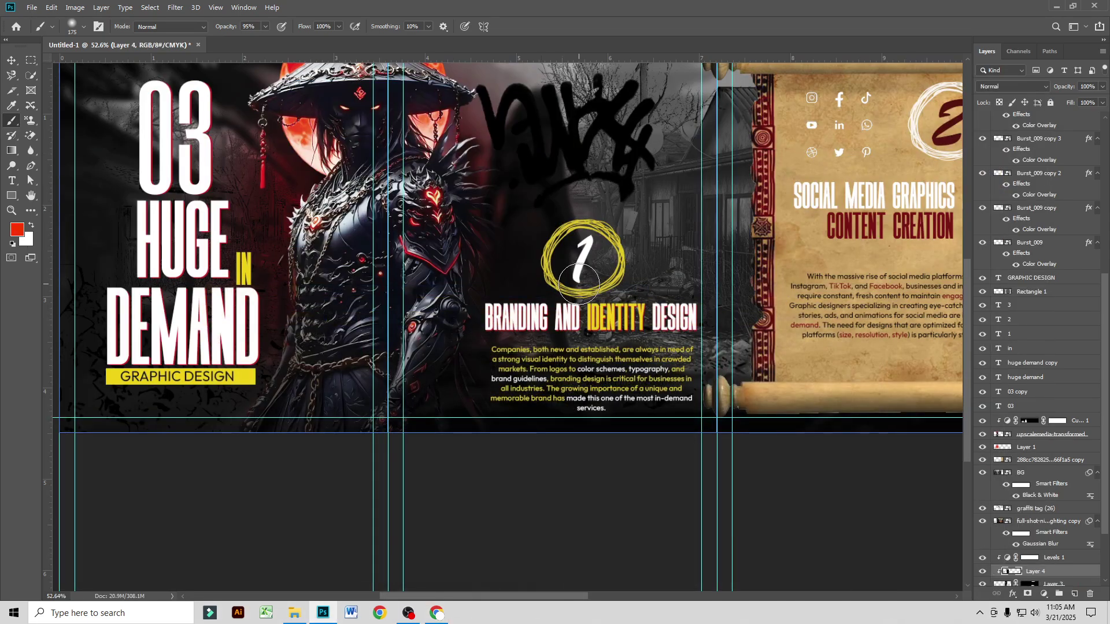
{"action": "key", "text": "ctrl+t"}
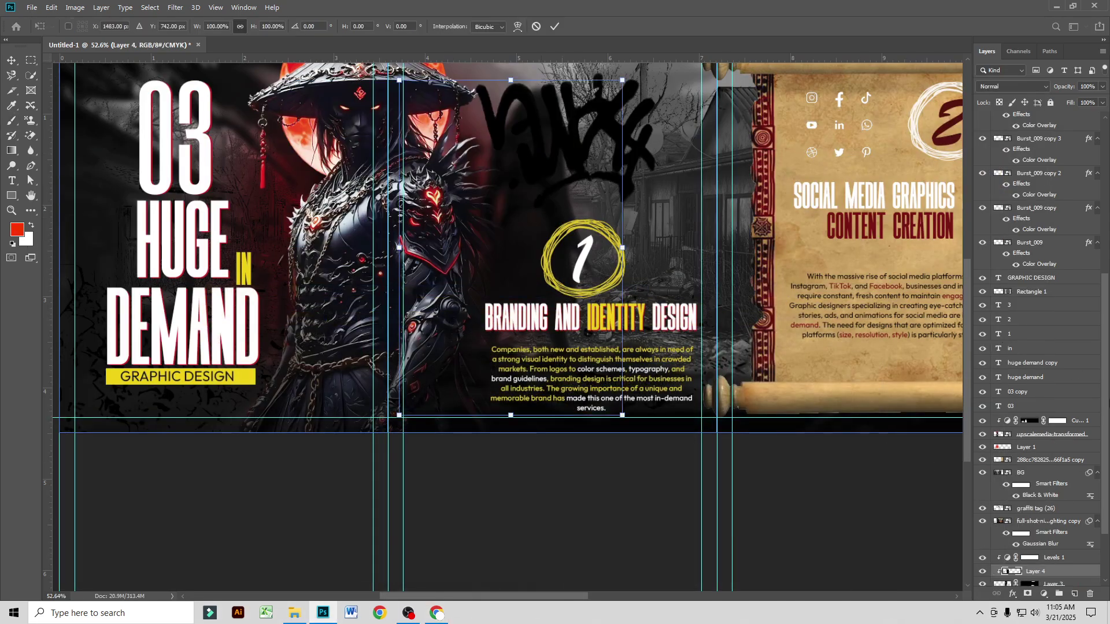
{"action": "left_click_drag", "start_coordinate": [1063, 572], "coordinate": [1027, 132]}
{"action": "key", "text": "v"}
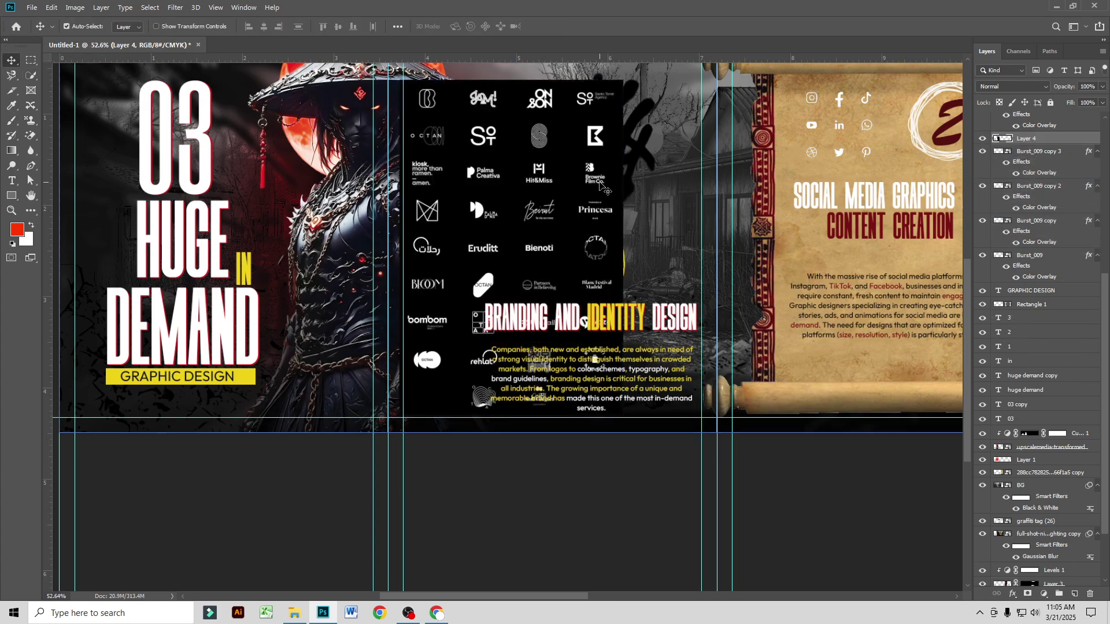
{"action": "left_click_drag", "start_coordinate": [599, 182], "coordinate": [678, 169]}
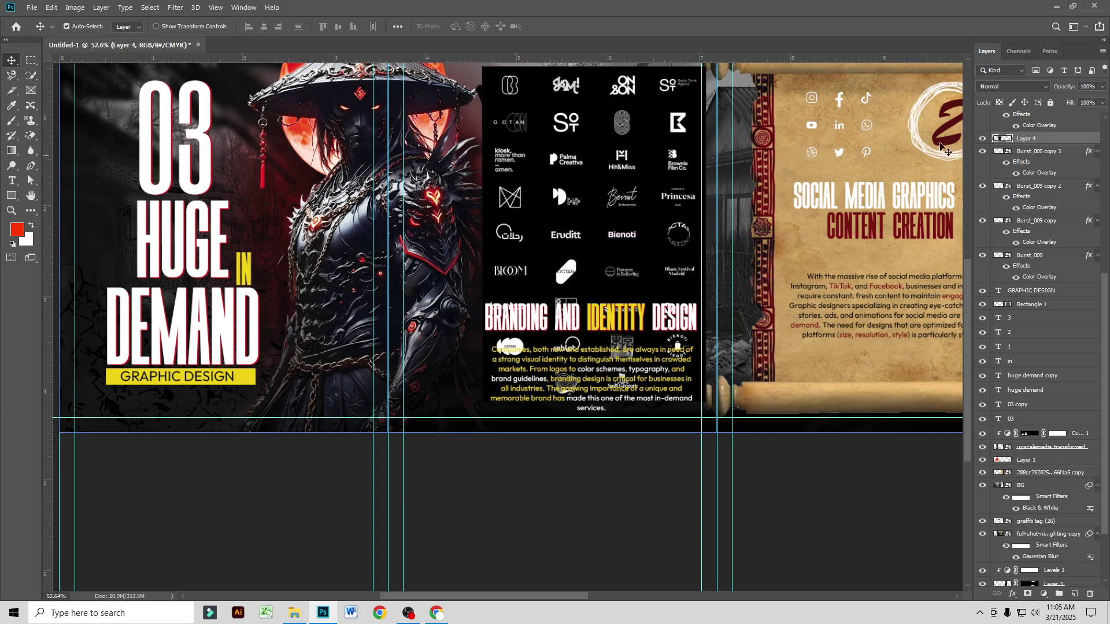
Step: Set the logo layer's blend mode to Screen and add a layer mask to it
{"action": "left_click", "coordinate": [1011, 86]}
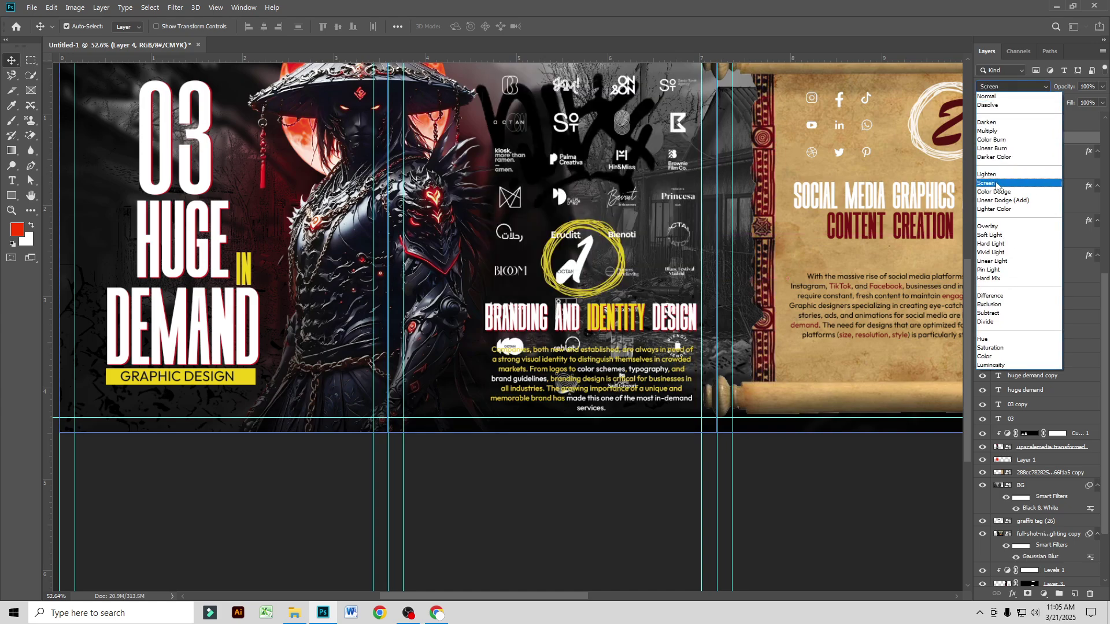
{"action": "left_click", "coordinate": [996, 183]}
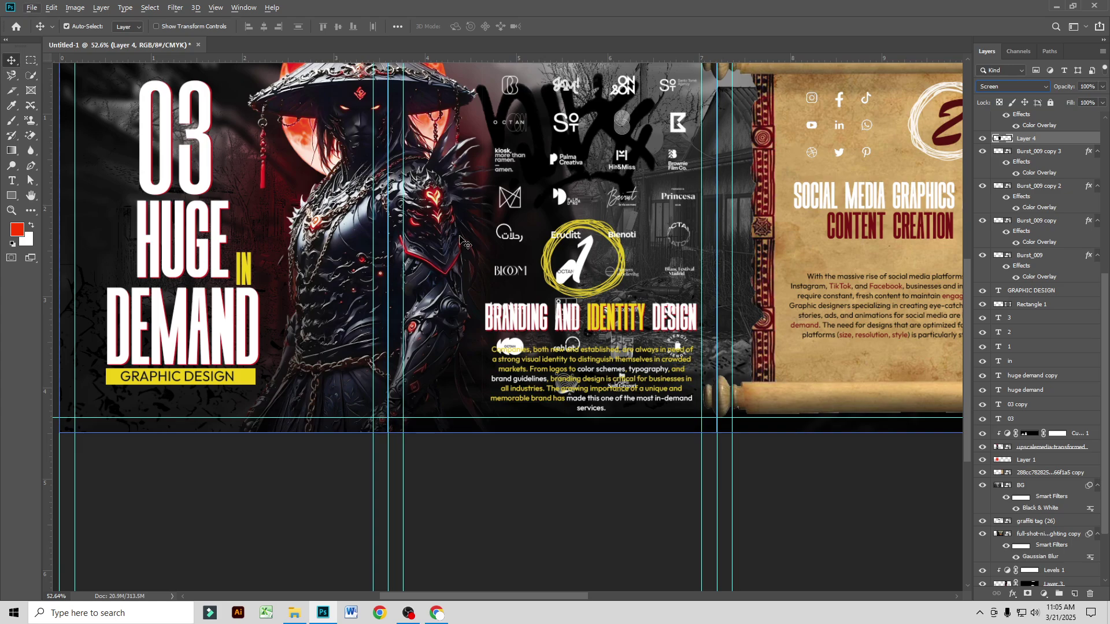
{"action": "left_click", "coordinate": [1027, 594]}
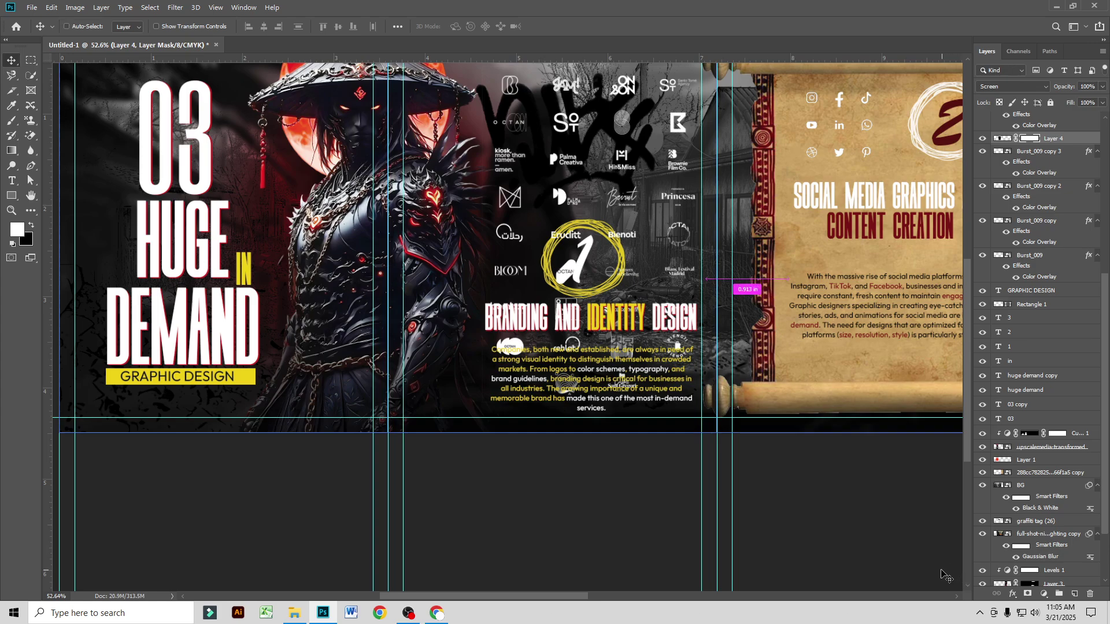
Step: Invert the logo layer's mask to black and paint white on it with a soft brush to reveal logos around the number 1
{"action": "key", "text": "ctrl+i"}
{"action": "left_click", "coordinate": [11, 122]}
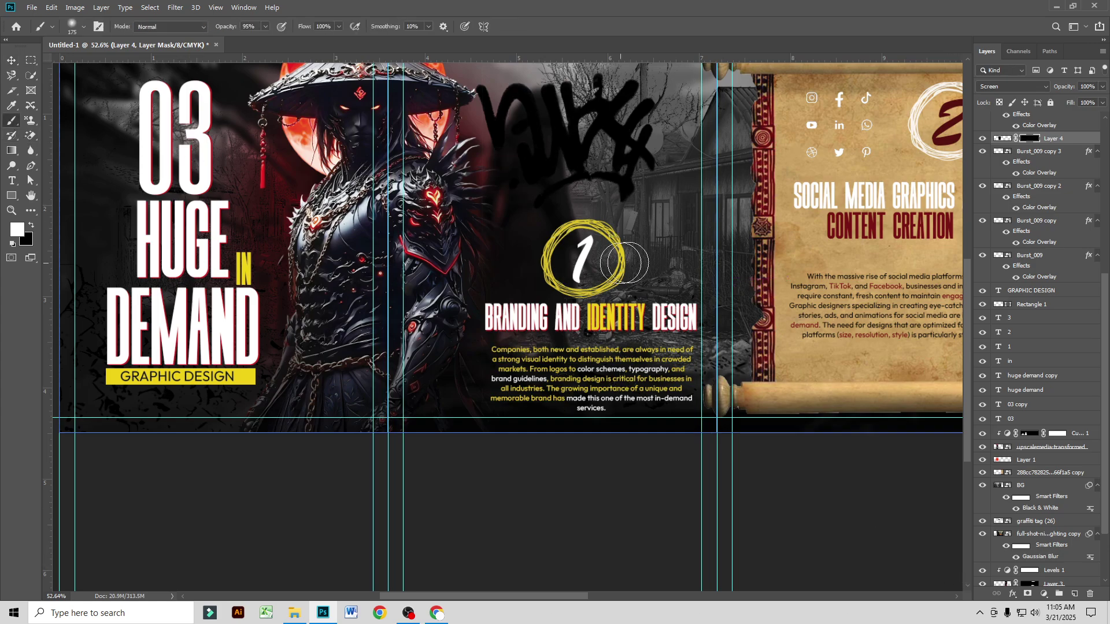
{"action": "scroll", "coordinate": [671, 247], "scroll_direction": "up", "scroll_amount": 2}
{"action": "mouse_move", "coordinate": [677, 247]}
{"action": "left_mouse_down"}
{"action": "mouse_move", "coordinate": [661, 276]}
{"action": "mouse_move", "coordinate": [687, 283]}
{"action": "mouse_move", "coordinate": [686, 108]}
{"action": "mouse_move", "coordinate": [678, 142]}
{"action": "mouse_move", "coordinate": [680, 113]}
{"action": "left_mouse_up"}
{"action": "mouse_move", "coordinate": [543, 223]}
{"action": "left_mouse_down"}
{"action": "mouse_move", "coordinate": [517, 259]}
{"action": "mouse_move", "coordinate": [503, 229]}
{"action": "mouse_move", "coordinate": [507, 286]}
{"action": "left_mouse_up"}
{"action": "mouse_move", "coordinate": [640, 207]}
{"action": "left_mouse_down"}
{"action": "mouse_move", "coordinate": [593, 207]}
{"action": "mouse_move", "coordinate": [662, 209]}
{"action": "mouse_move", "coordinate": [559, 210]}
{"action": "mouse_move", "coordinate": [573, 196]}
{"action": "mouse_move", "coordinate": [642, 184]}
{"action": "left_mouse_up"}
{"action": "scroll", "coordinate": [636, 185], "scroll_direction": "up", "scroll_amount": 1}
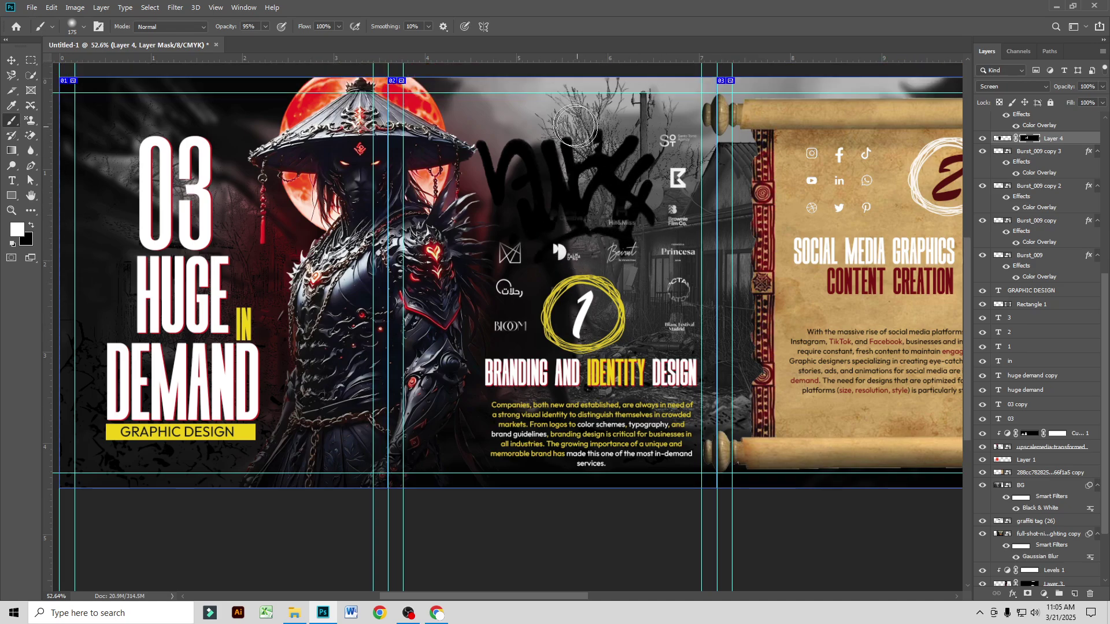
{"action": "mouse_move", "coordinate": [575, 126]}
{"action": "left_mouse_down"}
{"action": "mouse_move", "coordinate": [550, 108]}
{"action": "mouse_move", "coordinate": [585, 117]}
{"action": "mouse_move", "coordinate": [506, 117]}
{"action": "left_mouse_up"}
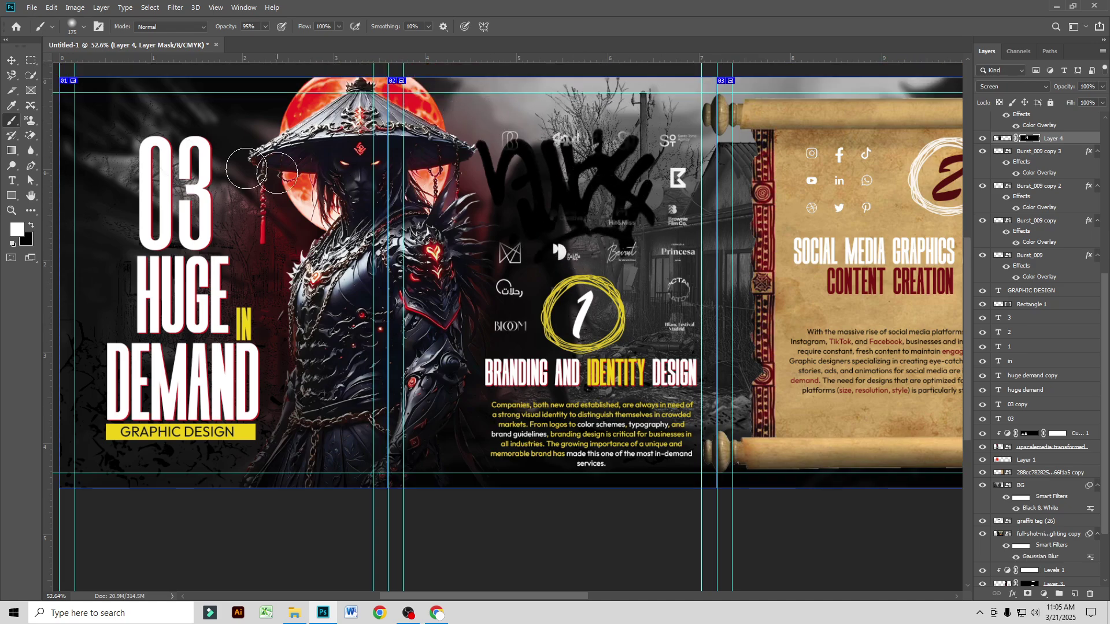
{"action": "left_click", "coordinate": [10, 60]}
Step: Apply a Camera Raw Filter to the scroll layer with Exposure +0.50, Contrast +33, Highlights +20 and Saturation +8
{"action": "scroll", "coordinate": [612, 334], "scroll_direction": "down", "scroll_amount": 1}
{"action": "scroll", "coordinate": [606, 338], "scroll_direction": "down", "scroll_amount": 1}
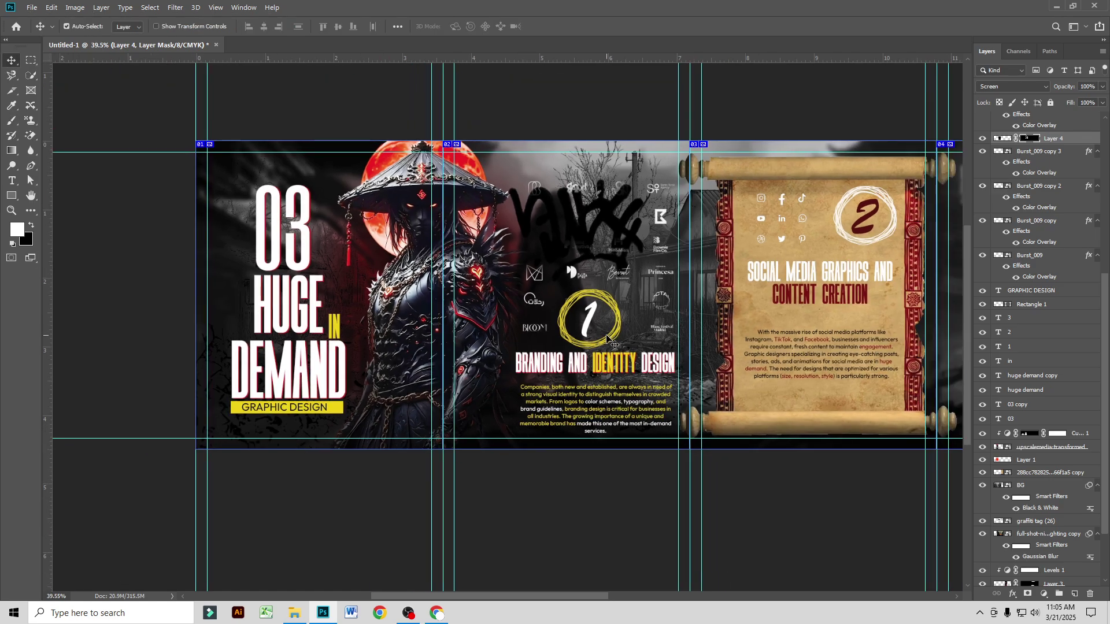
{"action": "scroll", "coordinate": [589, 364], "scroll_direction": "up", "scroll_amount": 1}
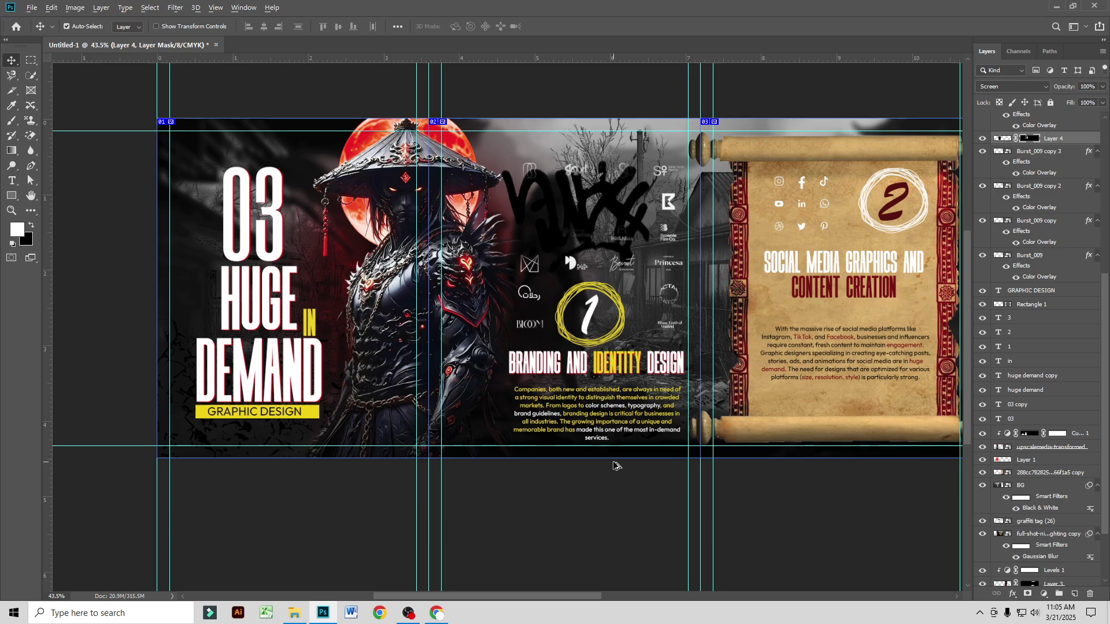
{"action": "scroll", "coordinate": [478, 434], "scroll_direction": "down", "scroll_amount": 1}
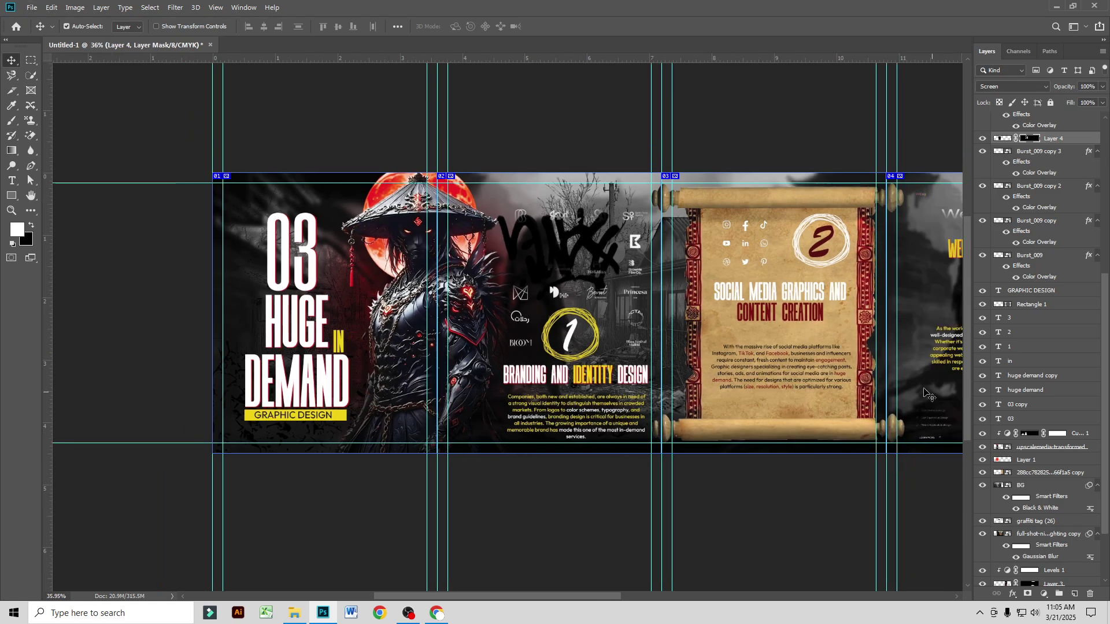
{"action": "scroll", "coordinate": [627, 369], "scroll_direction": "down", "scroll_amount": 2}
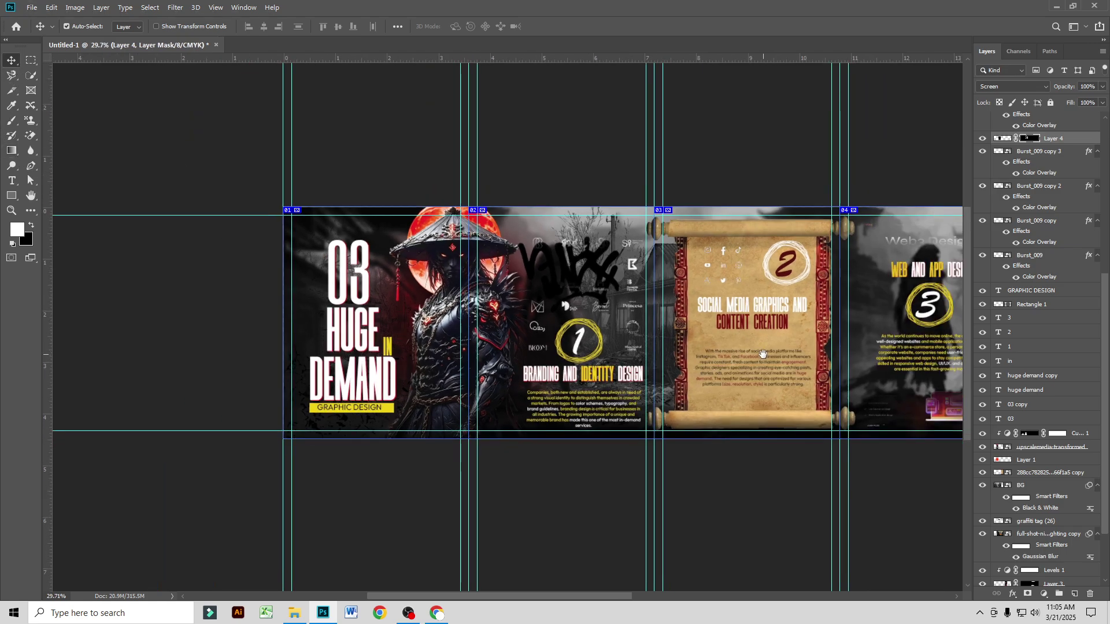
{"action": "left_click_drag", "start_coordinate": [759, 350], "coordinate": [488, 341]}
{"action": "scroll", "coordinate": [491, 339], "scroll_direction": "up", "scroll_amount": 3}
{"action": "left_click", "coordinate": [560, 295]}
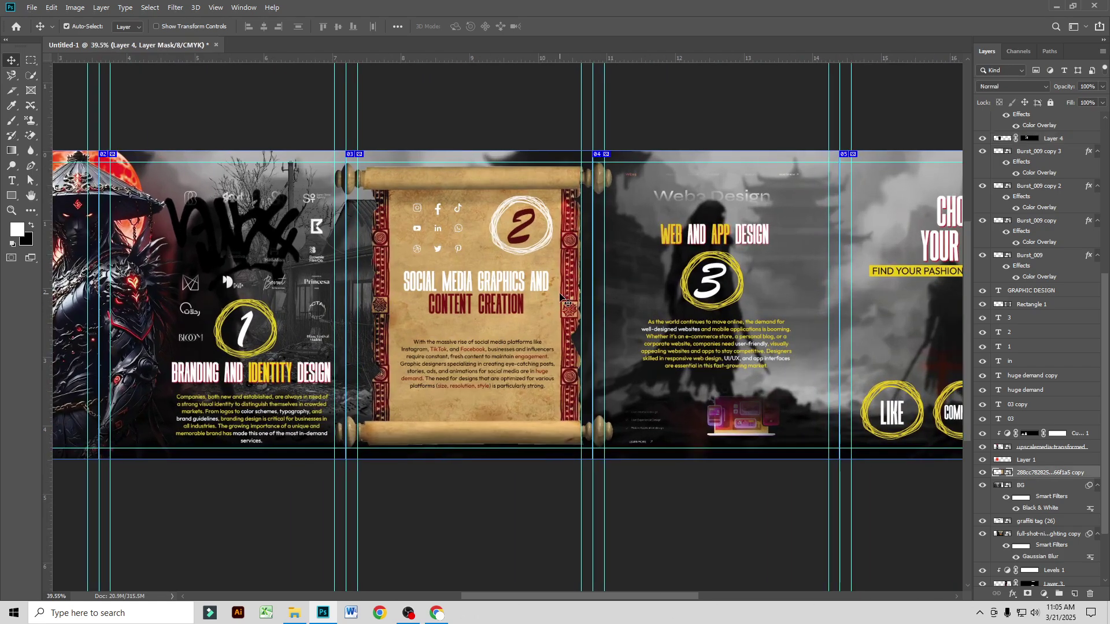
{"action": "left_click", "coordinate": [175, 7]}
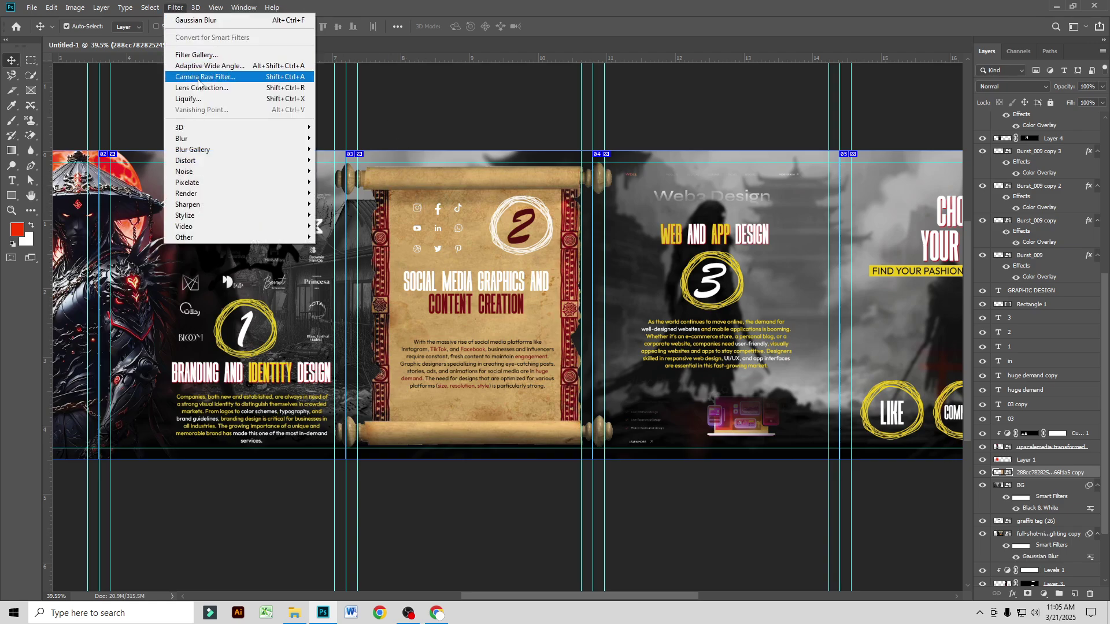
{"action": "left_click", "coordinate": [197, 77]}
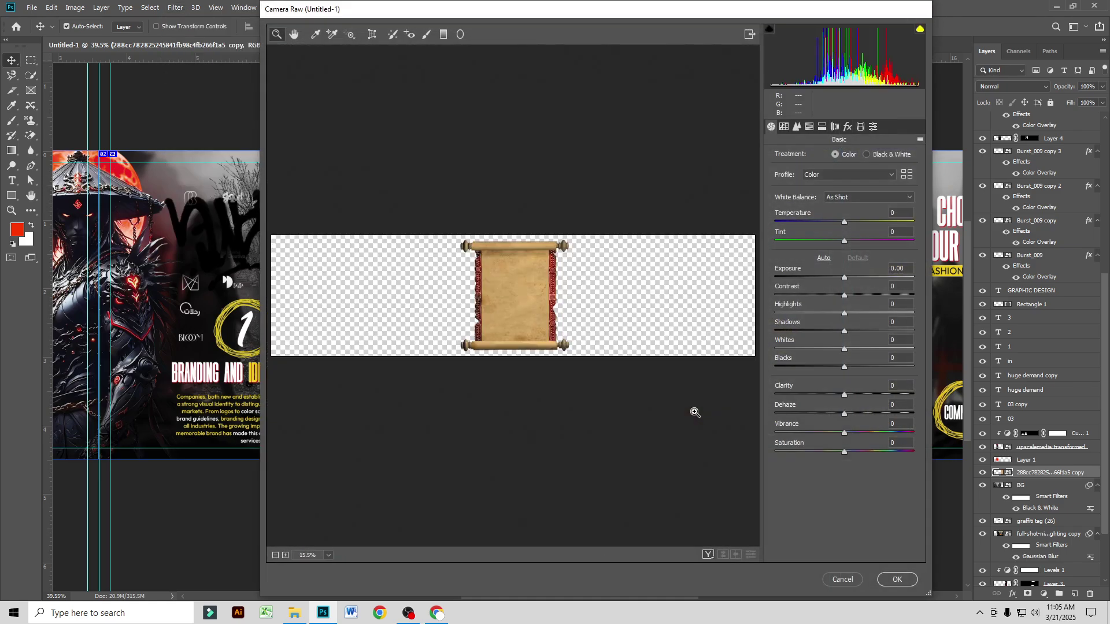
{"action": "left_click", "coordinate": [613, 301]}
{"action": "left_click_drag", "start_coordinate": [841, 277], "coordinate": [857, 316]}
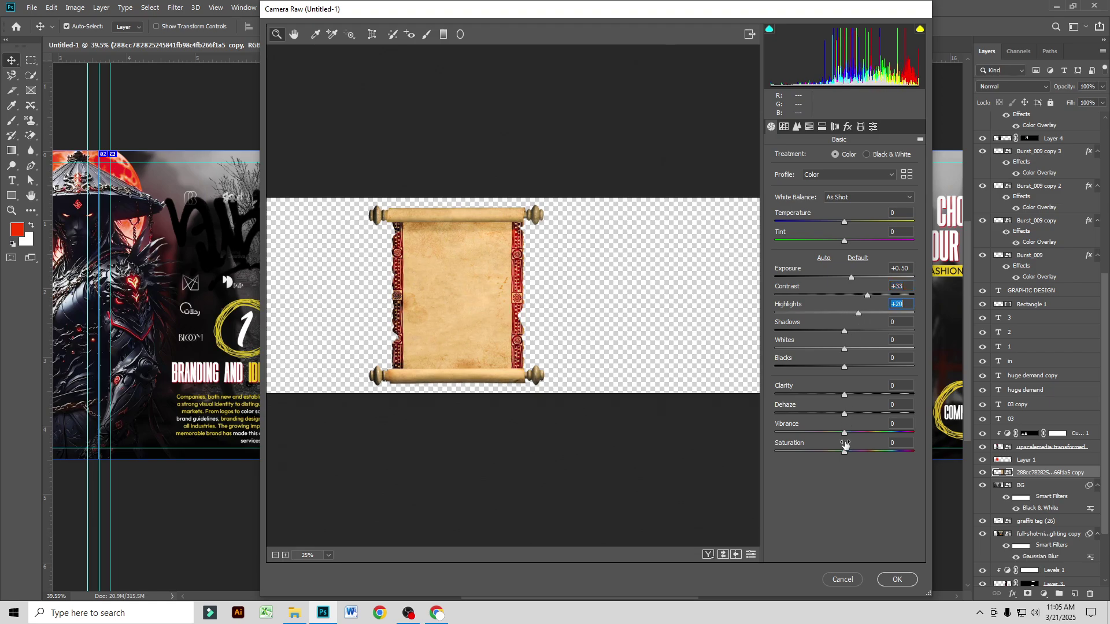
{"action": "left_click", "coordinate": [896, 579]}
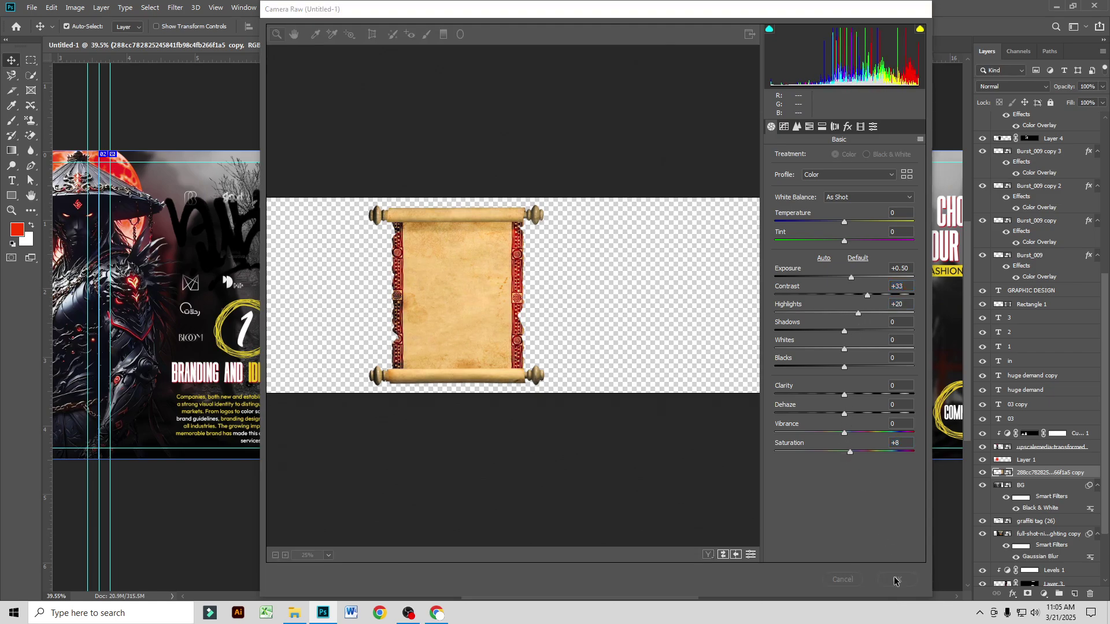
Step: Select both CHOOSE YOUR NICHE text layers on the last slide and move the headline up toward the slide's top
{"action": "scroll", "coordinate": [626, 359], "scroll_direction": "down", "scroll_amount": 1}
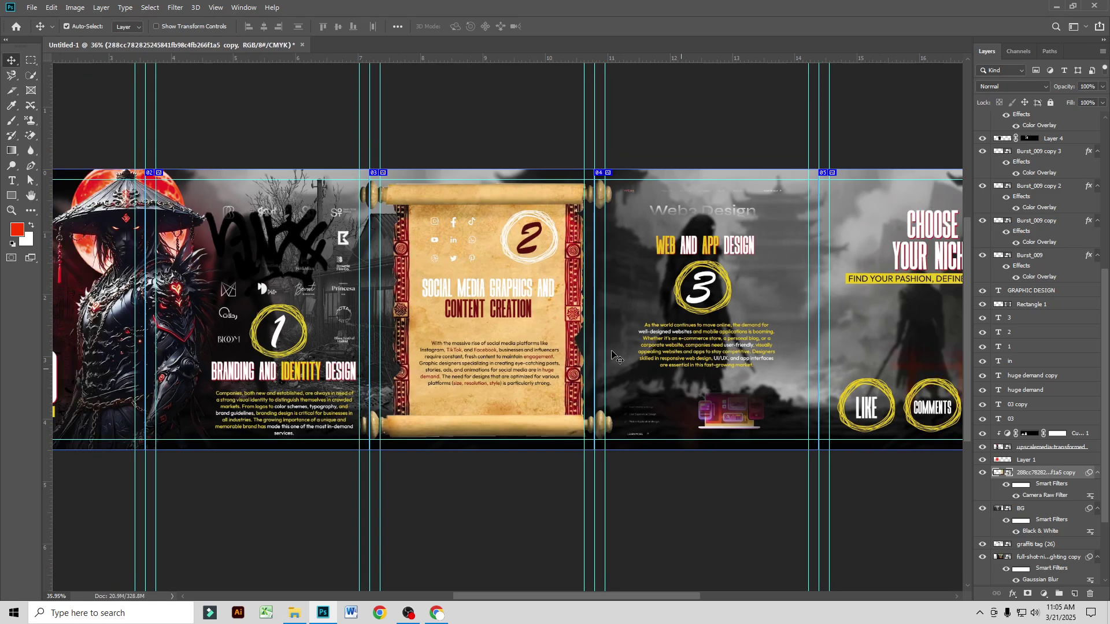
{"action": "scroll", "coordinate": [772, 346], "scroll_direction": "down", "scroll_amount": 4}
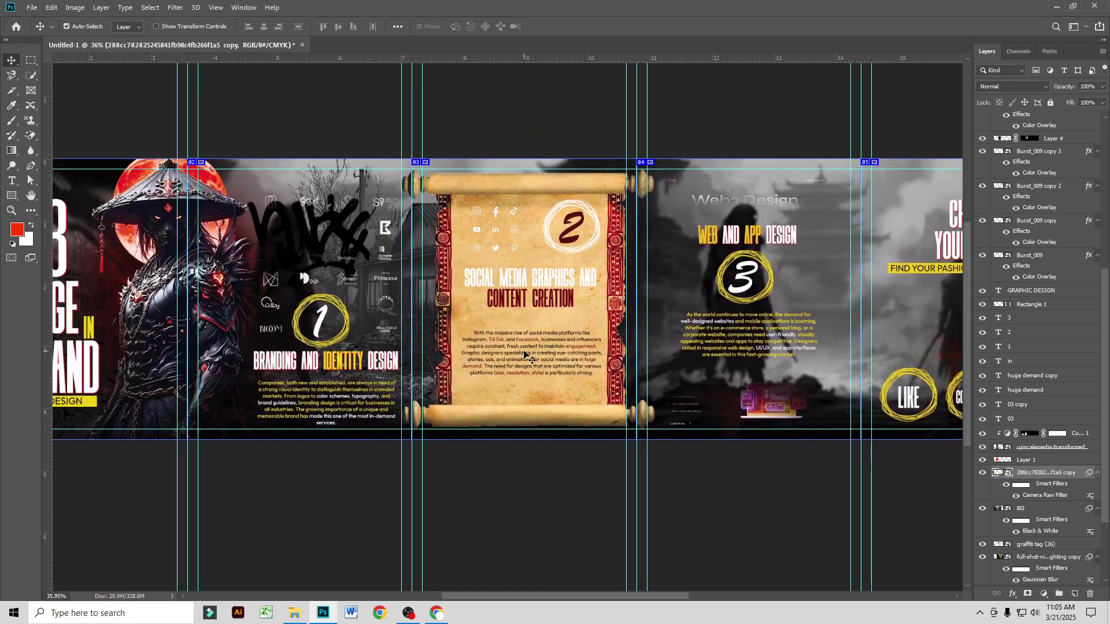
{"action": "scroll", "coordinate": [996, 345], "scroll_direction": "up", "scroll_amount": 8}
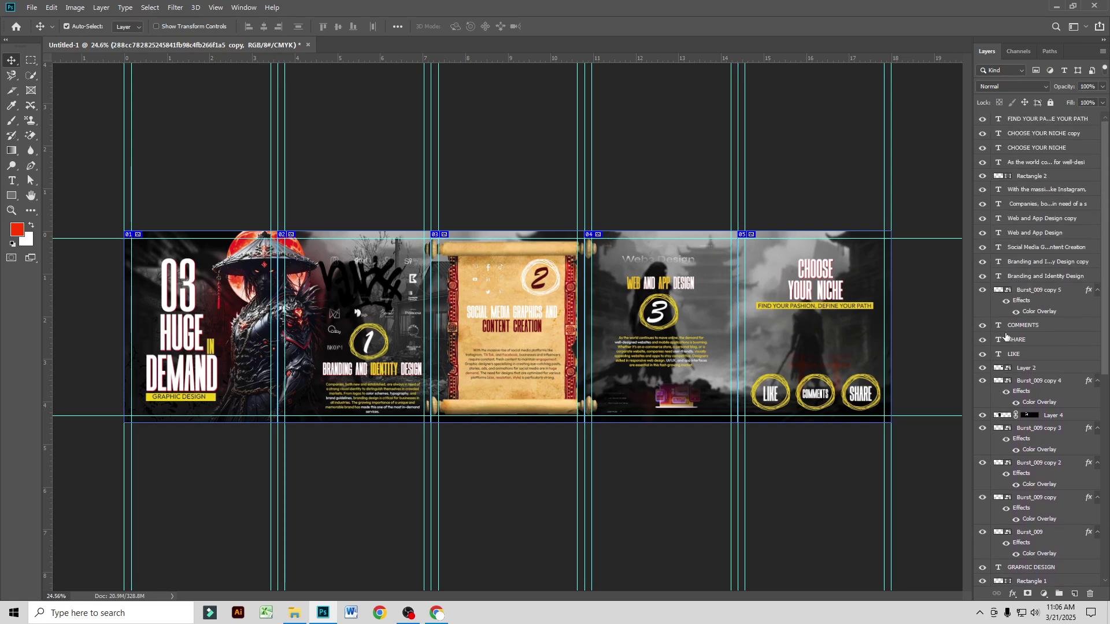
{"action": "scroll", "coordinate": [844, 277], "scroll_direction": "up", "scroll_amount": 5}
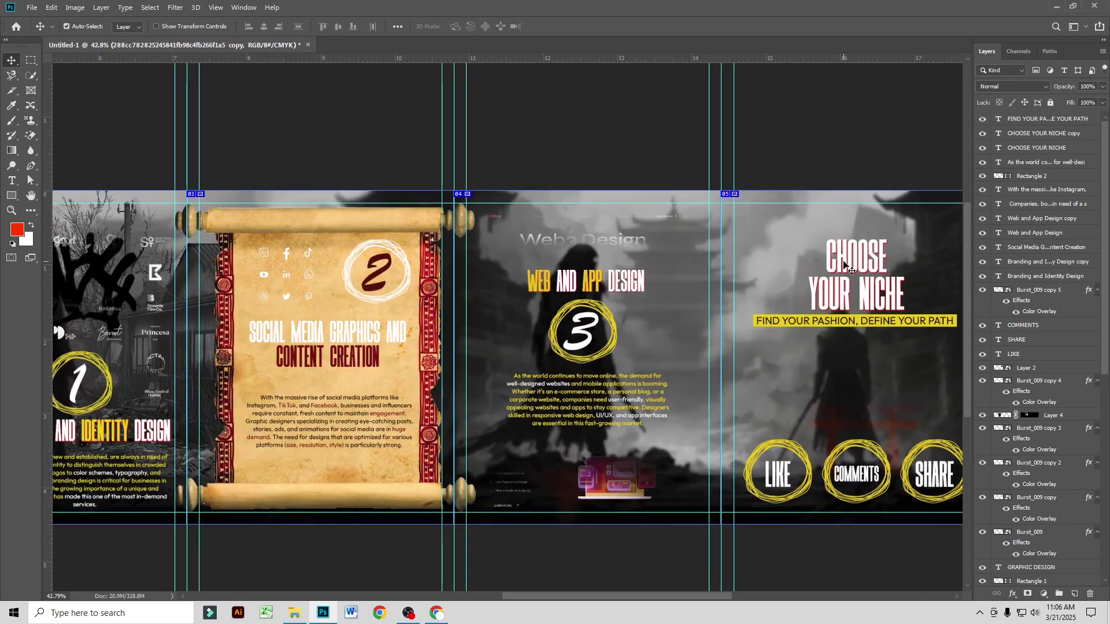
{"action": "left_click", "coordinate": [845, 265]}
{"action": "left_click", "coordinate": [884, 269], "text": "shift"}
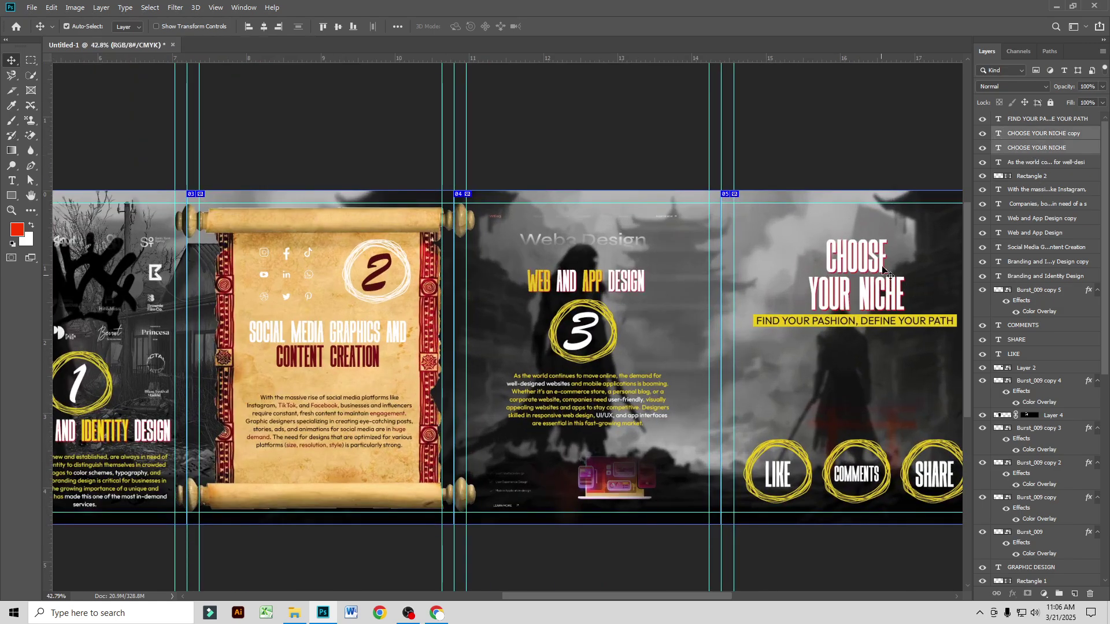
{"action": "left_click_drag", "start_coordinate": [873, 259], "coordinate": [869, 233]}
Step: Move the FIND YOUR PASHION, DEFINE YOUR PATH text and its yellow bar up directly beneath the headline
{"action": "left_click", "coordinate": [883, 324]}
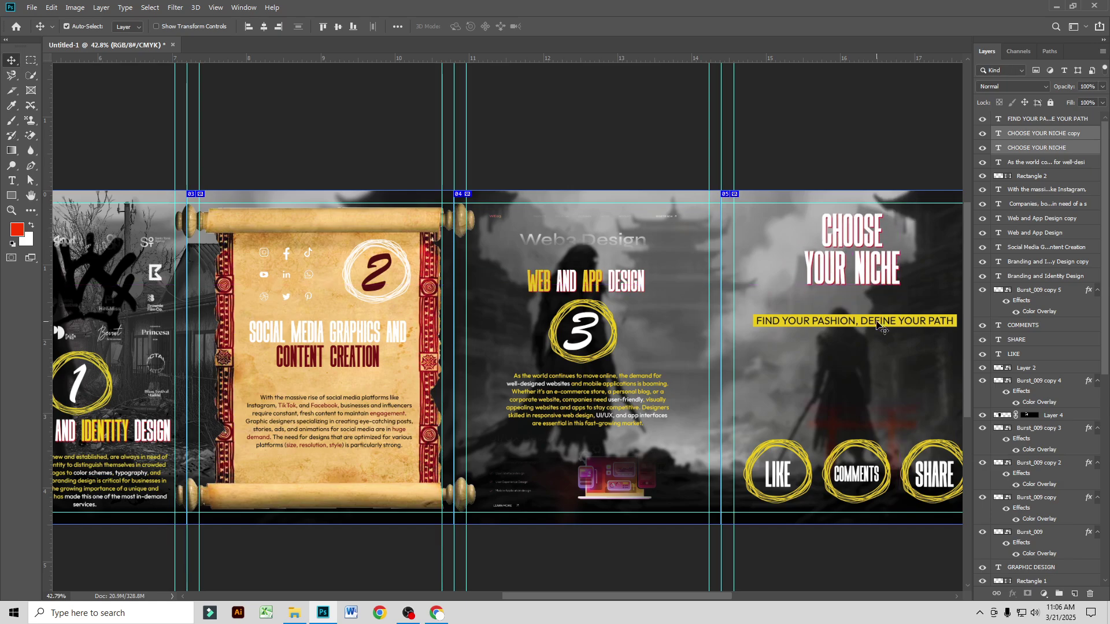
{"action": "left_click", "coordinate": [1042, 182], "text": "ctrl"}
{"action": "left_click_drag", "start_coordinate": [904, 322], "coordinate": [894, 298]}
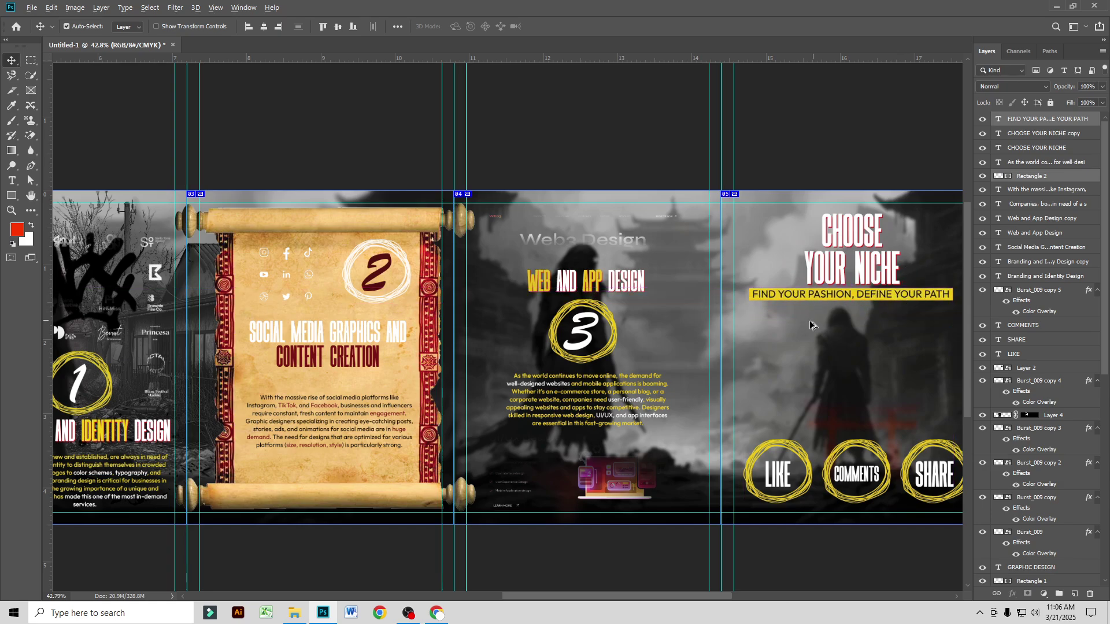
Step: Stamp all visible layers into a new layer above the tagline text and convert it to a smart object
{"action": "scroll", "coordinate": [812, 323], "scroll_direction": "down", "scroll_amount": 1}
{"action": "scroll", "coordinate": [723, 360], "scroll_direction": "down", "scroll_amount": 1}
{"action": "left_click", "coordinate": [1042, 119]}
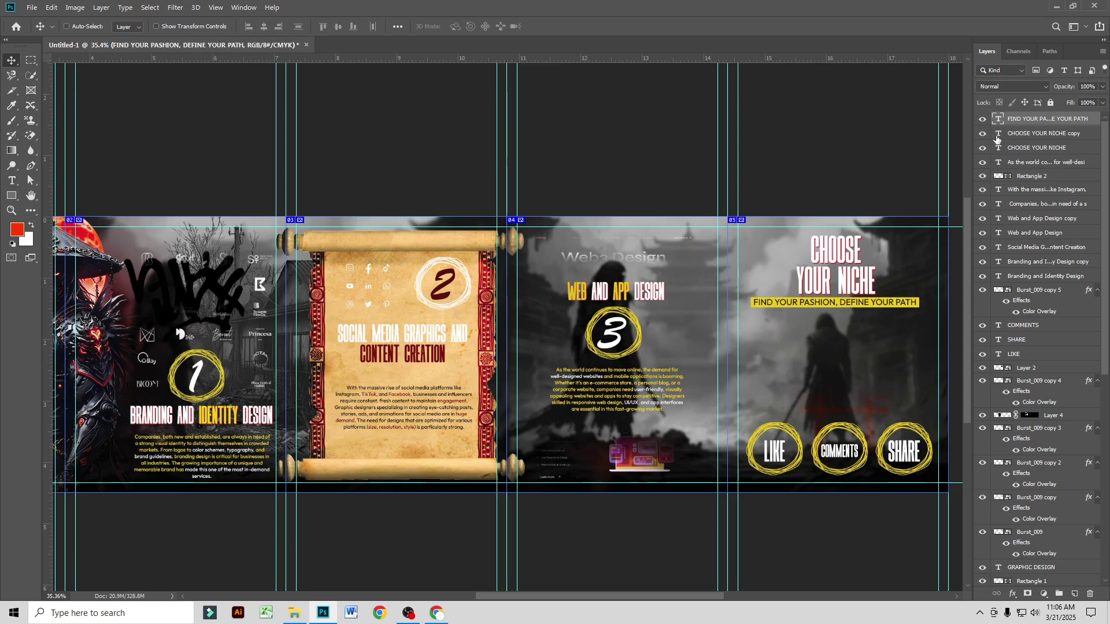
{"action": "key", "text": "ctrl+alt+shift+e"}
{"action": "right_click", "coordinate": [1043, 121]}
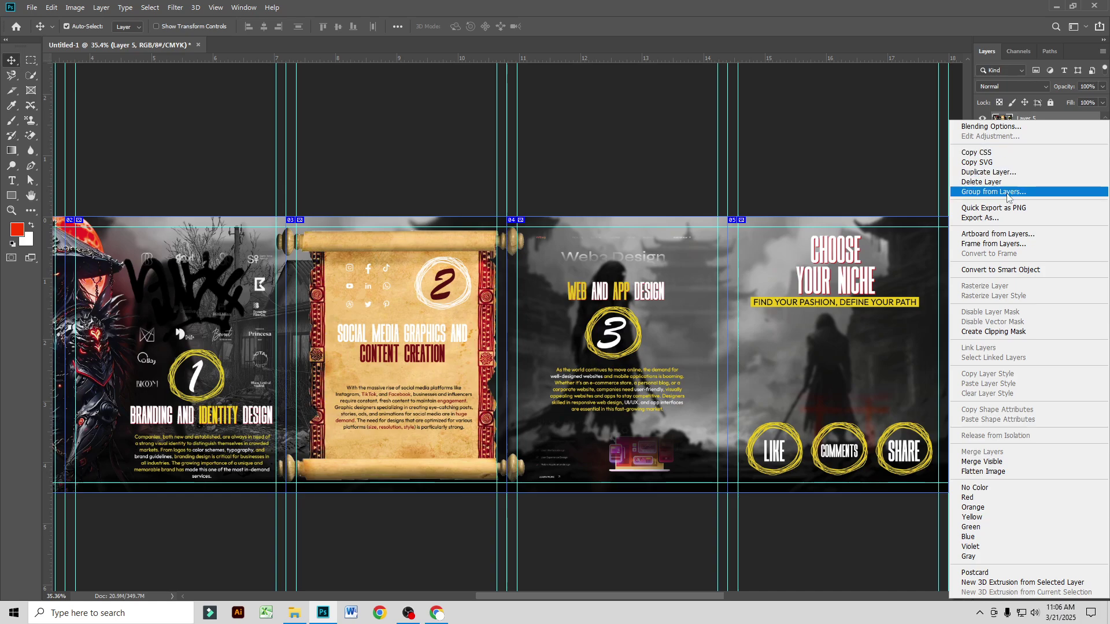
{"action": "left_click", "coordinate": [1035, 271]}
Step: Apply a Camera Raw Filter to the merged layer with Exposure +0.50, Contrast +26, Highlights +14, Shadows -18 and Clarity +19
{"action": "scroll", "coordinate": [570, 298], "scroll_direction": "down", "scroll_amount": 3}
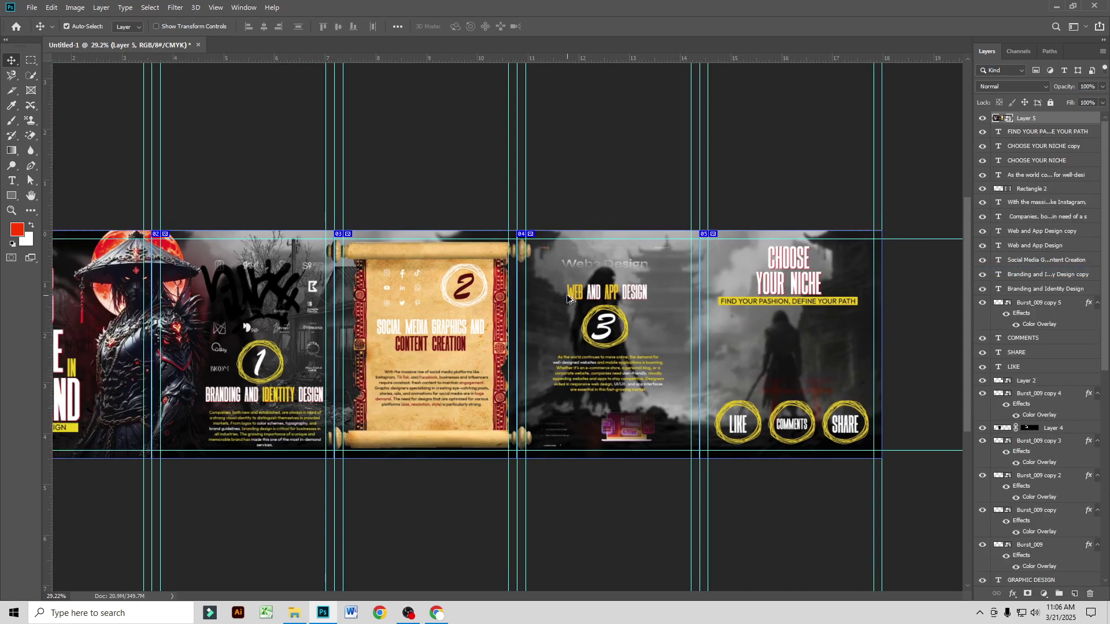
{"action": "left_click", "coordinate": [174, 7]}
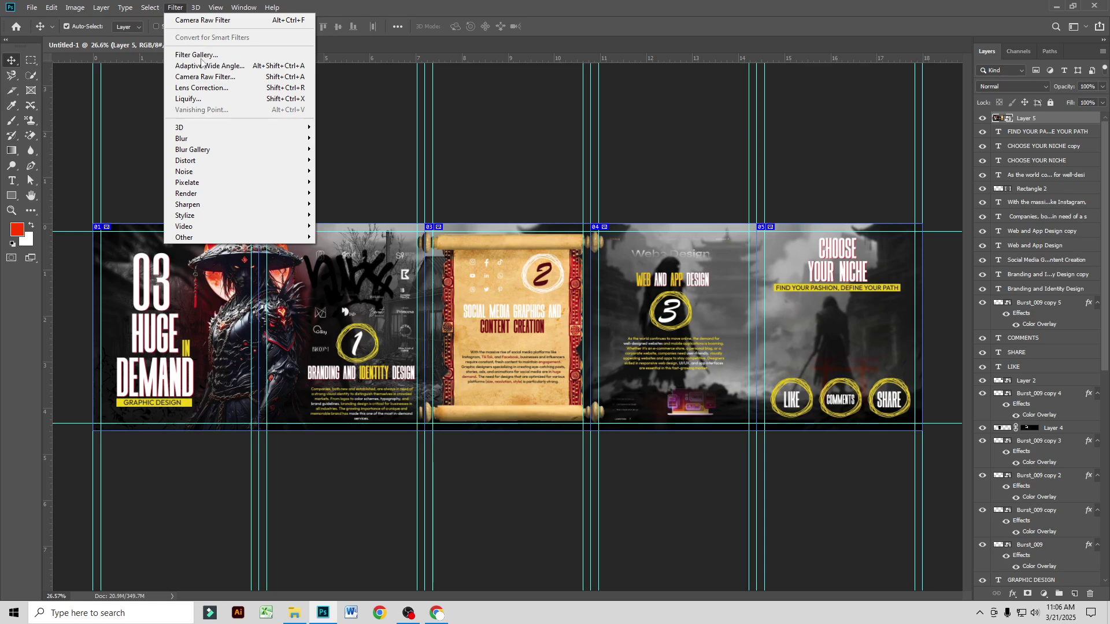
{"action": "left_click", "coordinate": [203, 84]}
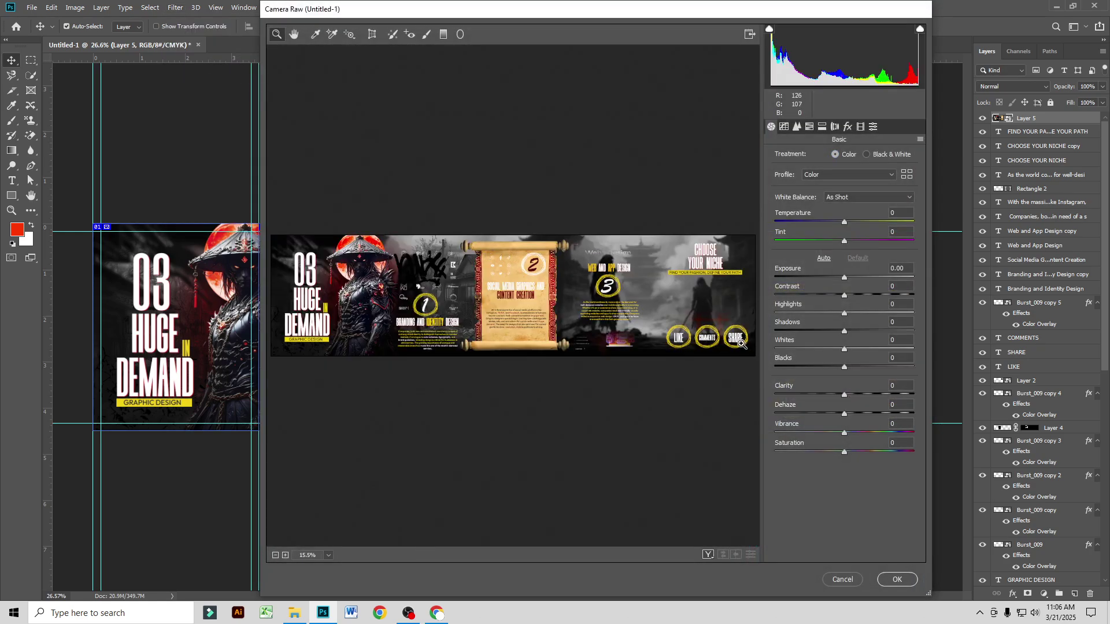
{"action": "left_click_drag", "start_coordinate": [849, 281], "coordinate": [822, 331]}
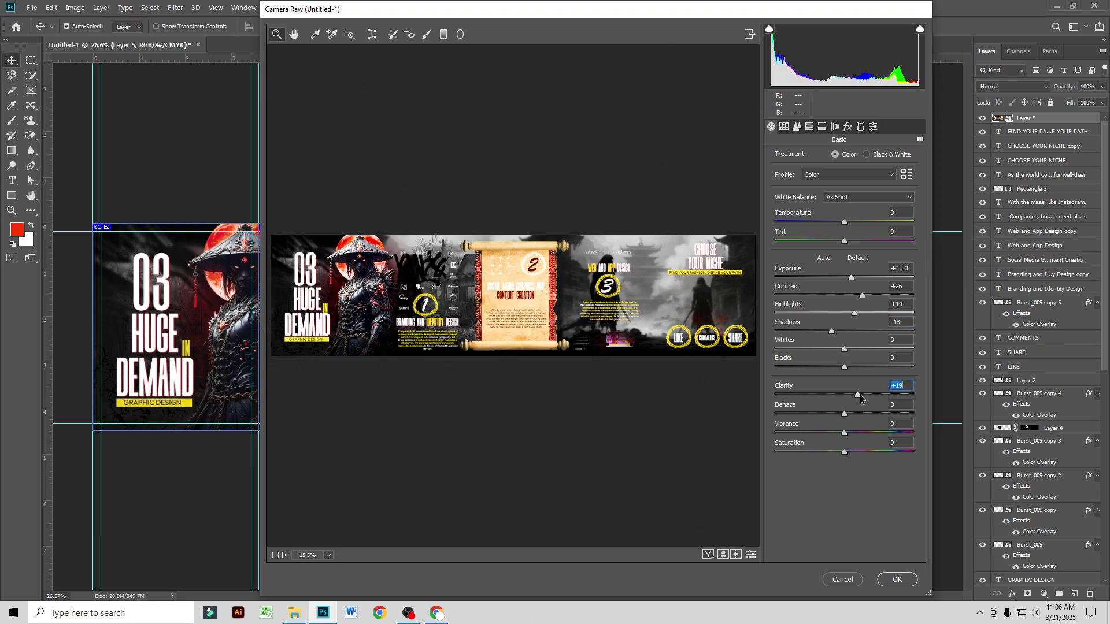
{"action": "left_click", "coordinate": [914, 578]}
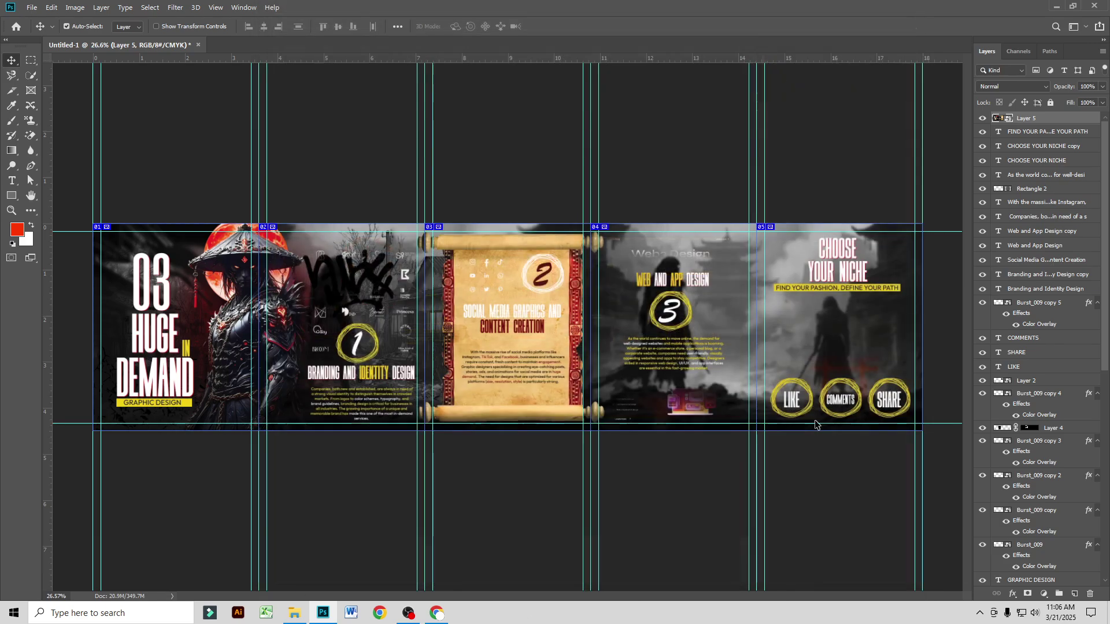
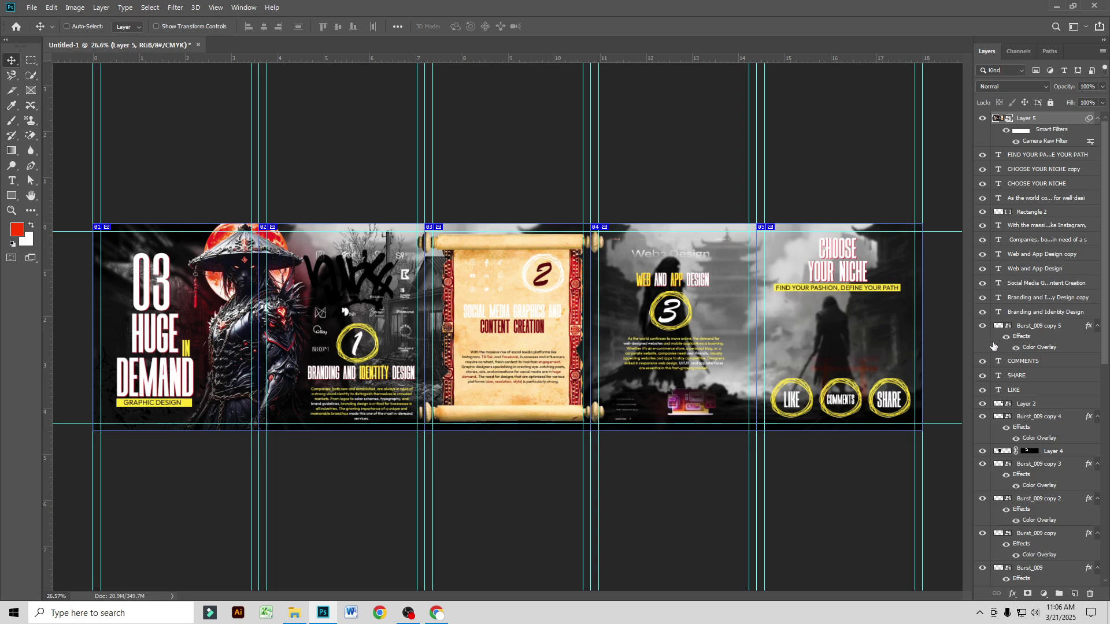
Step: Stamp the color-graded artwork into another new layer on top and convert that layer to a smart object
{"action": "key", "text": "ctrl+shift+alt+e"}
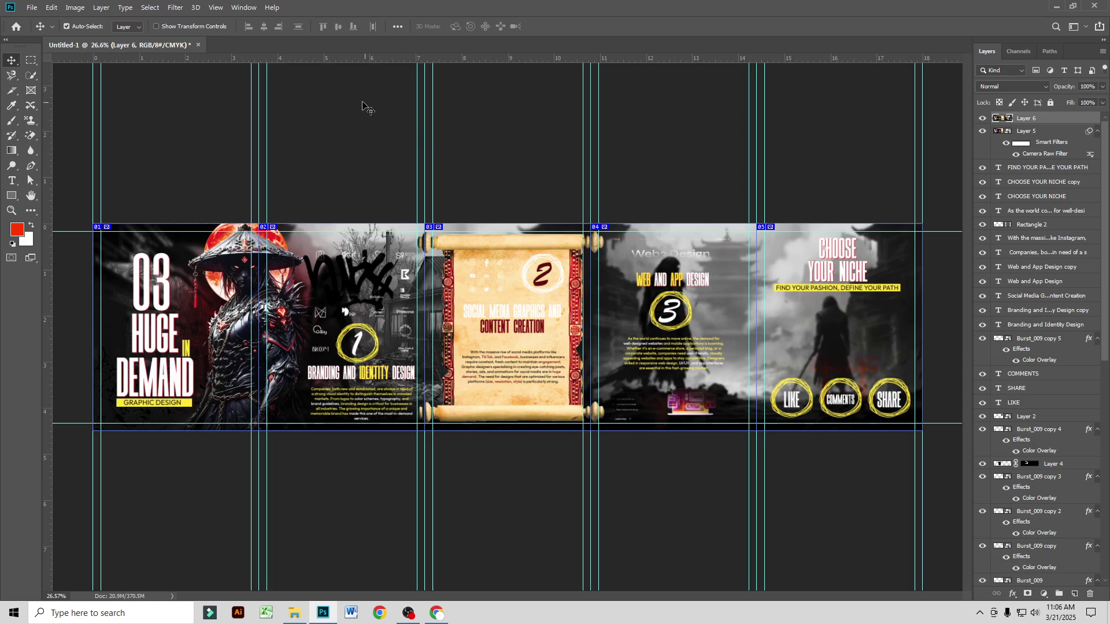
{"action": "left_click", "coordinate": [176, 8]}
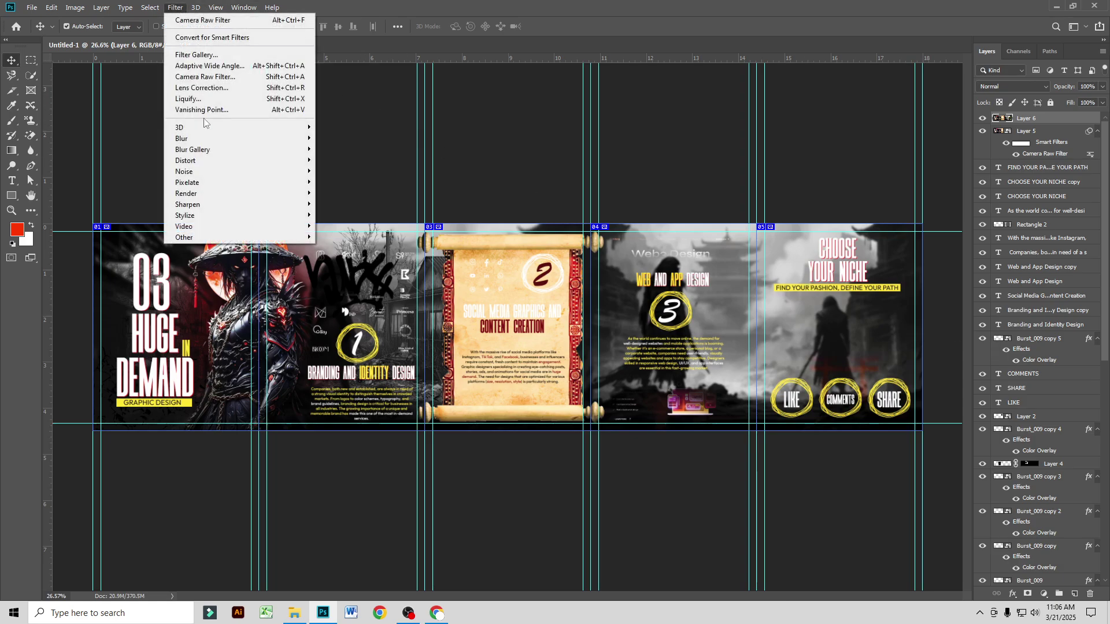
{"action": "mouse_move", "coordinate": [205, 139]}
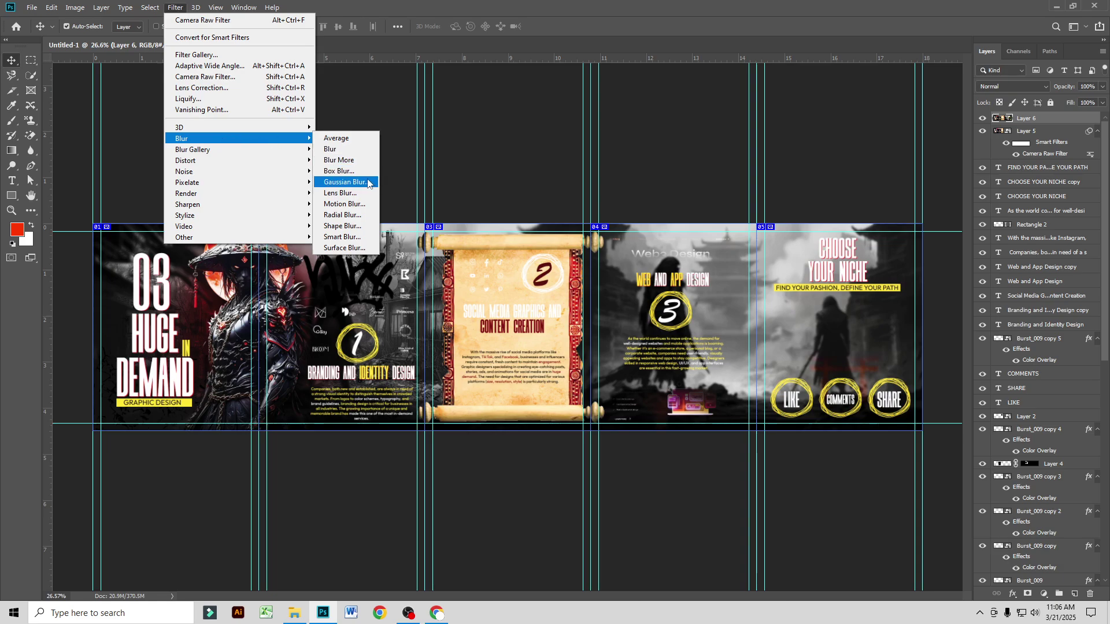
{"action": "right_click", "coordinate": [1070, 119]}
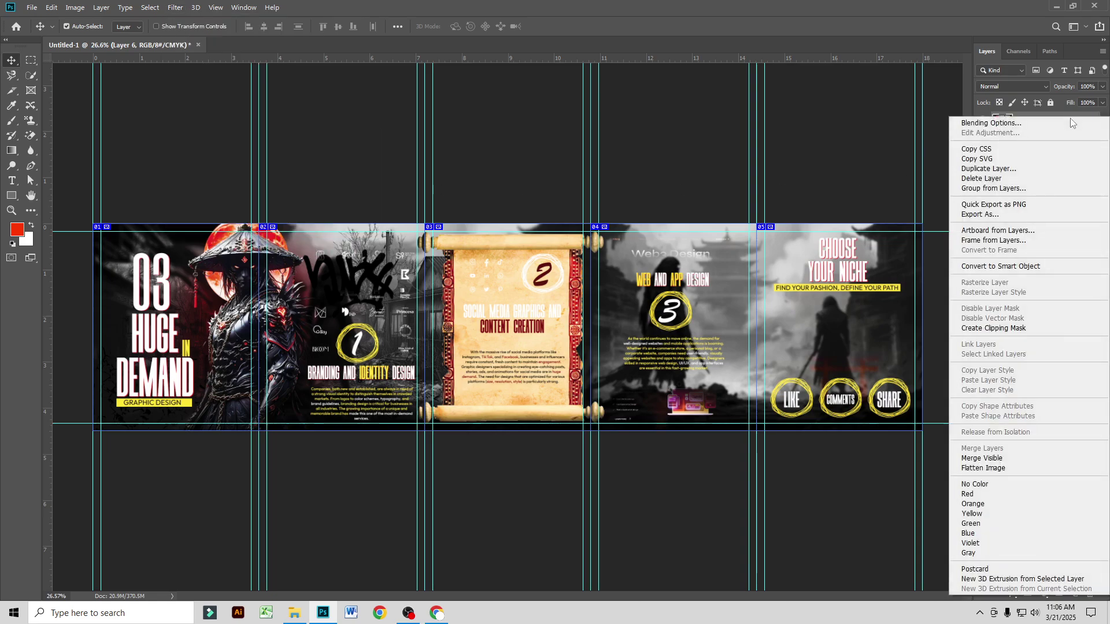
{"action": "left_click", "coordinate": [988, 265]}
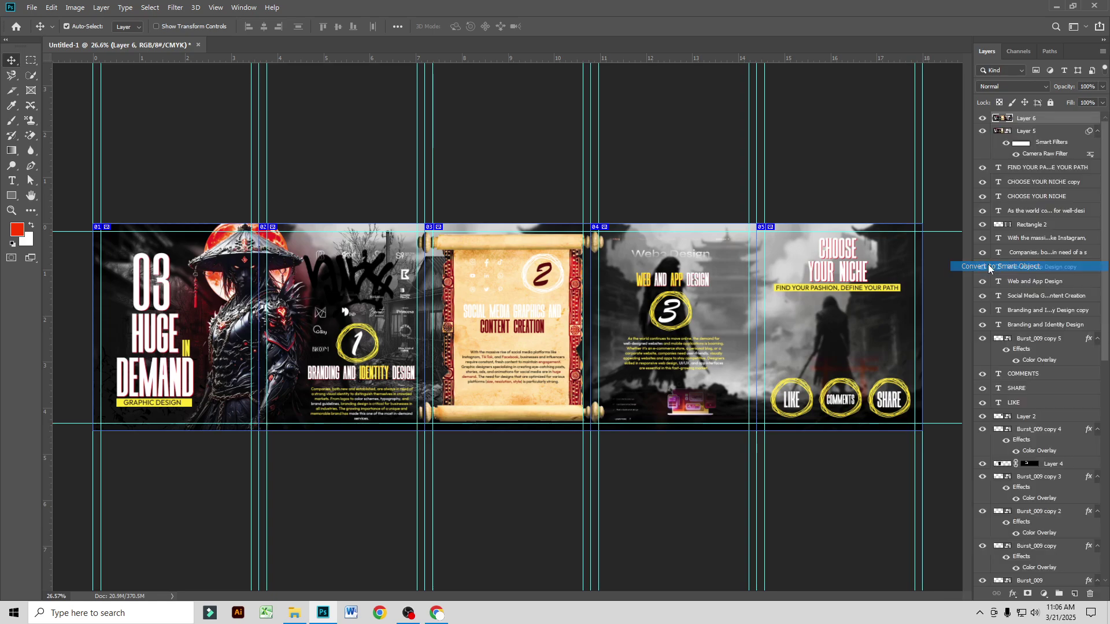
Step: Apply a Gaussian Blur with a radius of 11.1 pixels to the topmost merged layer
{"action": "left_click", "coordinate": [176, 8]}
{"action": "mouse_move", "coordinate": [232, 139]}
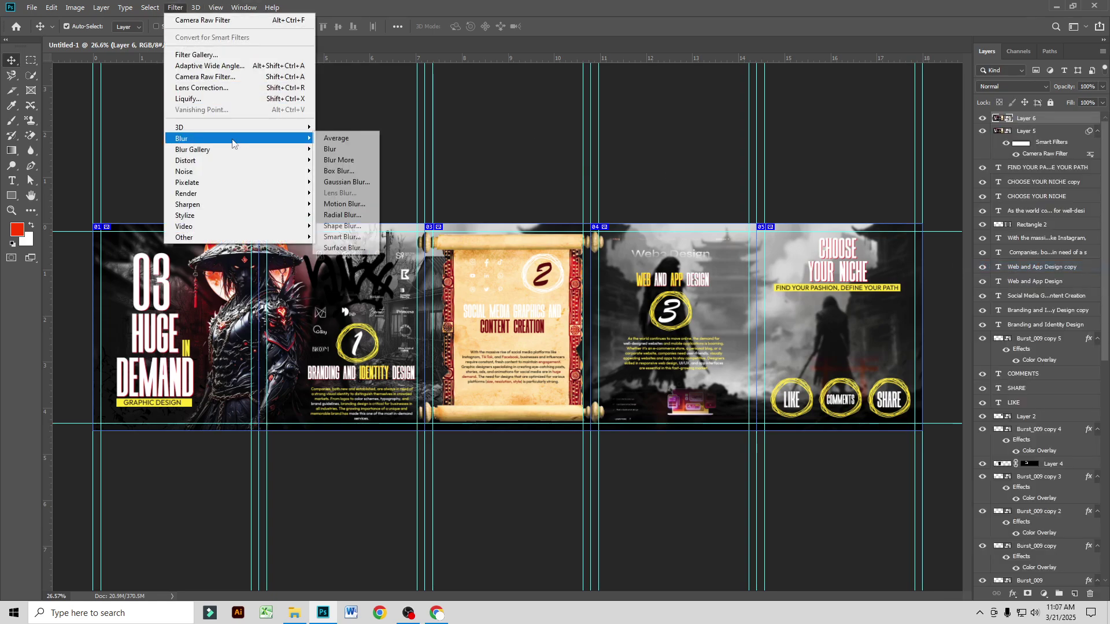
{"action": "left_click", "coordinate": [375, 182]}
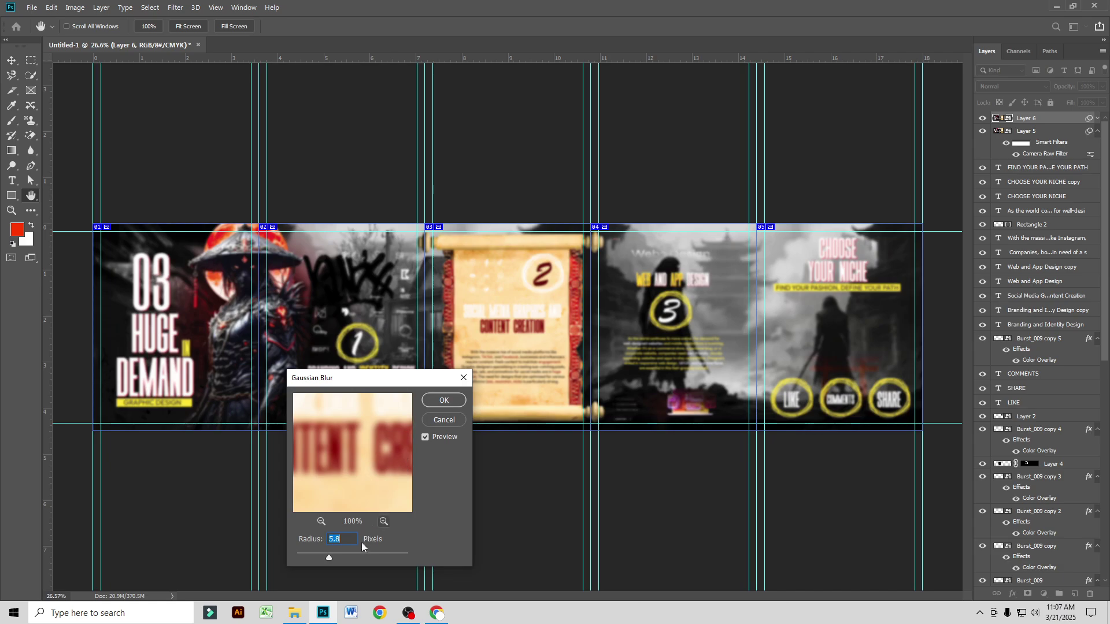
{"action": "key", "text": "Return"}
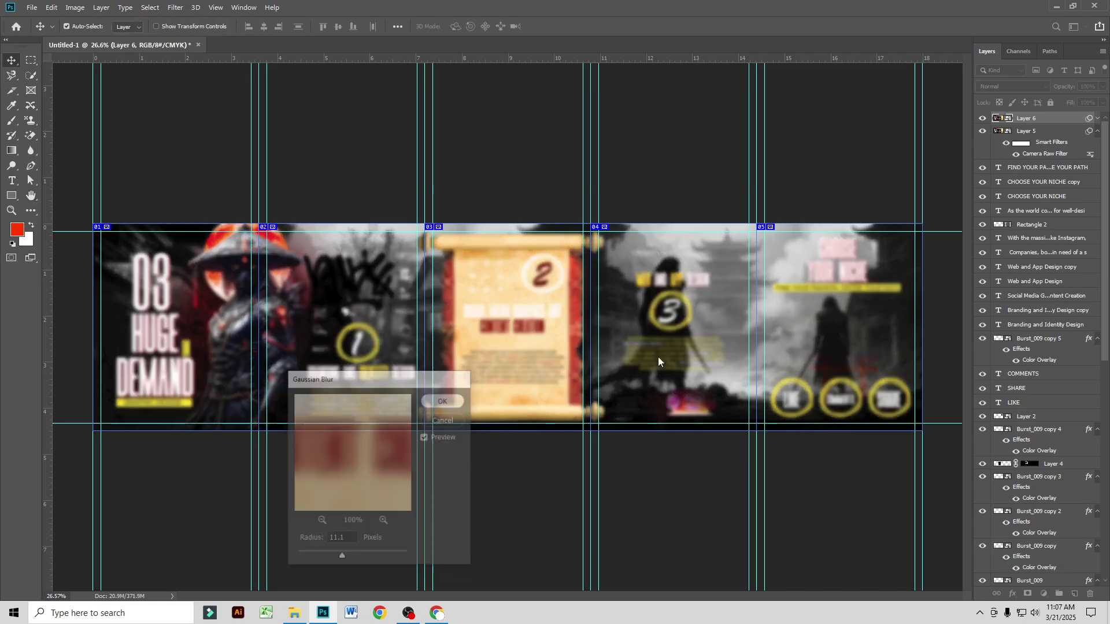
Step: Set the blurred top layer's blend mode to Linear Dodge (Add) and hide it with a black layer mask
{"action": "left_click", "coordinate": [1012, 86]}
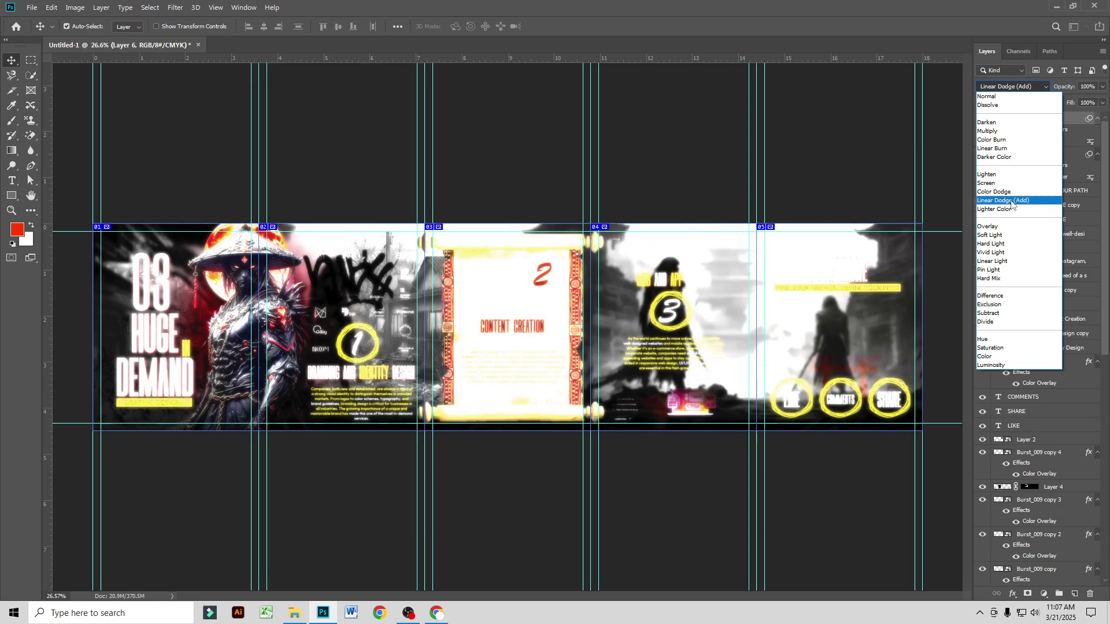
{"action": "left_click", "coordinate": [1011, 200]}
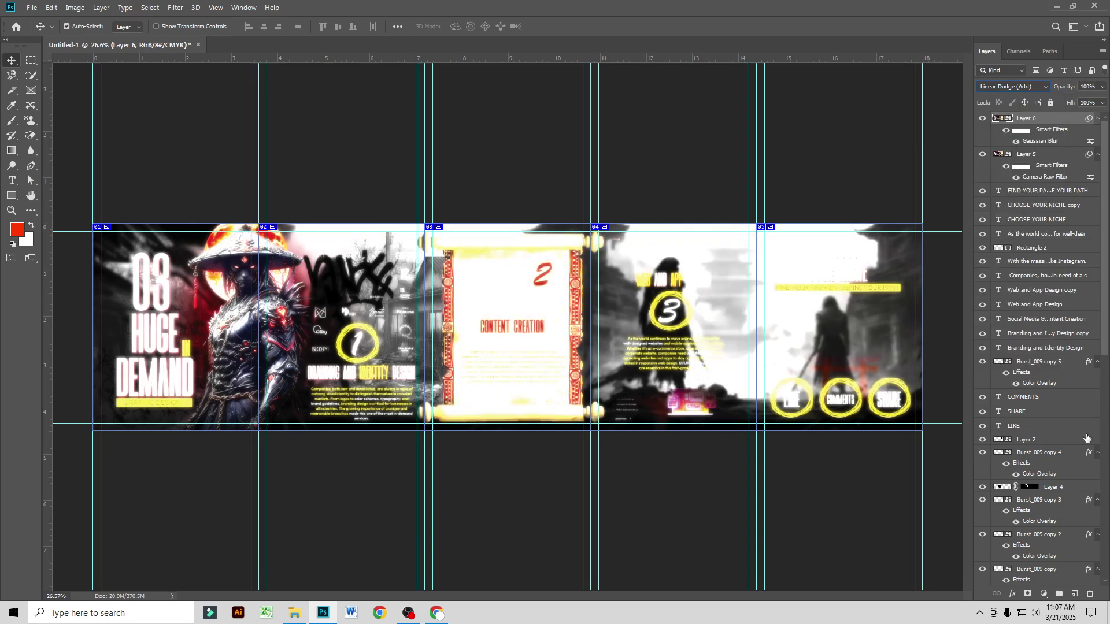
{"action": "left_click", "coordinate": [1028, 595], "text": "alt"}
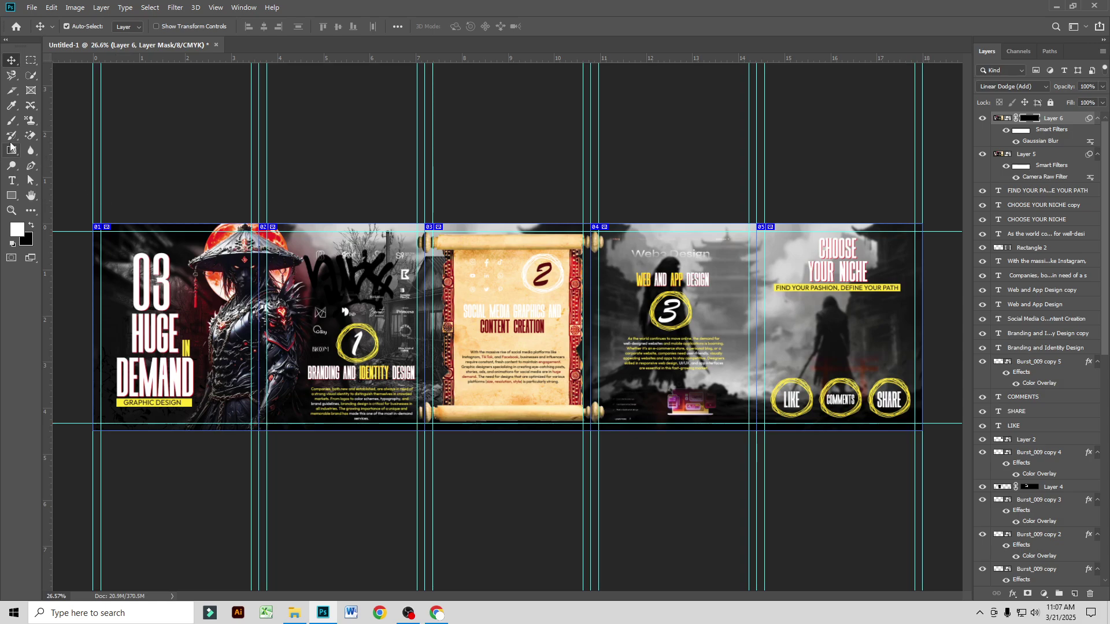
Step: Paint white with the Brush on the mask to reveal the glow in slide 2's sky and beside its heading
{"action": "left_click", "coordinate": [11, 120]}
{"action": "scroll", "coordinate": [309, 315], "scroll_direction": "up", "scroll_amount": 3}
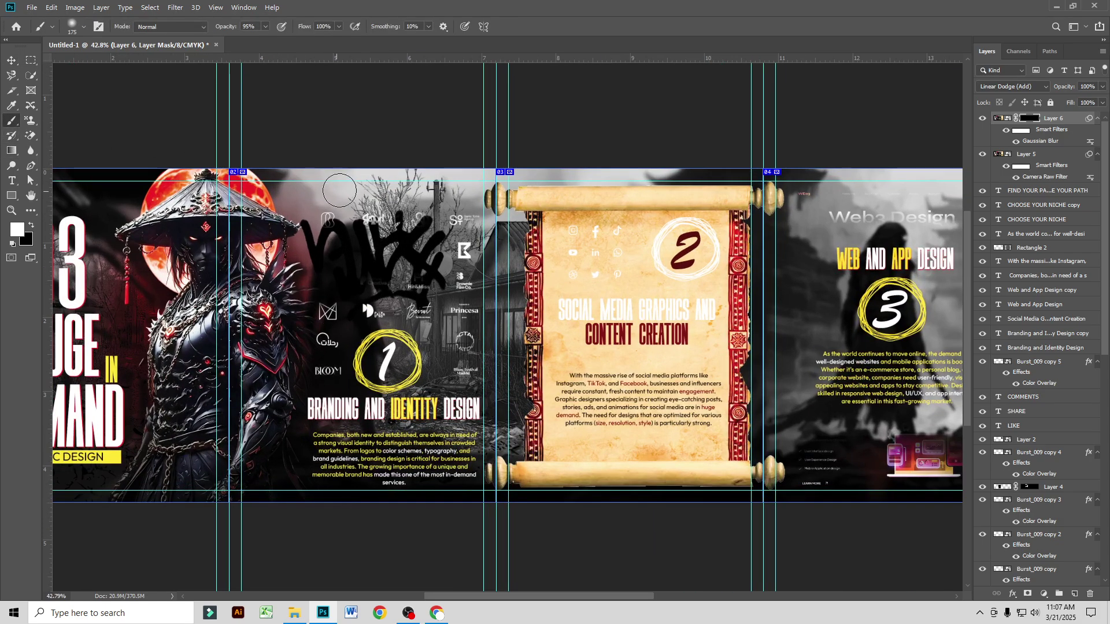
{"action": "left_click_drag", "start_coordinate": [339, 190], "coordinate": [433, 165]}
{"action": "left_click", "coordinate": [478, 401]}
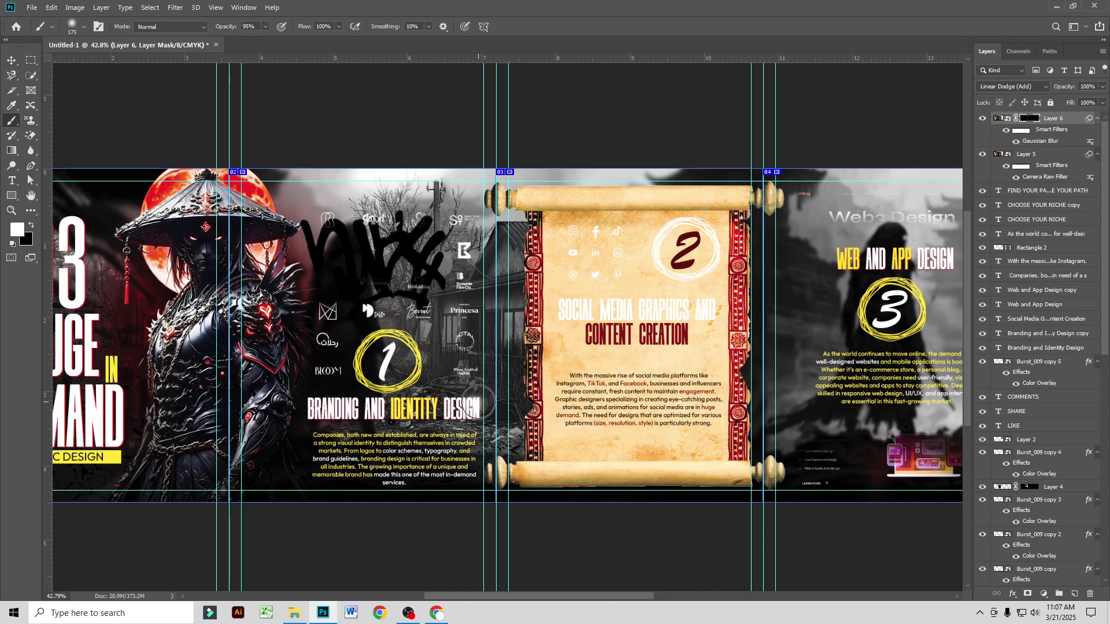
Step: Brush white on the mask to bring glow around slide 1's title and over the warrior's hat, moon and armor
{"action": "left_click_drag", "start_coordinate": [131, 420], "coordinate": [278, 381]}
{"action": "mouse_move", "coordinate": [186, 187]}
{"action": "left_mouse_down"}
{"action": "mouse_move", "coordinate": [172, 181]}
{"action": "mouse_move", "coordinate": [134, 199]}
{"action": "left_mouse_up"}
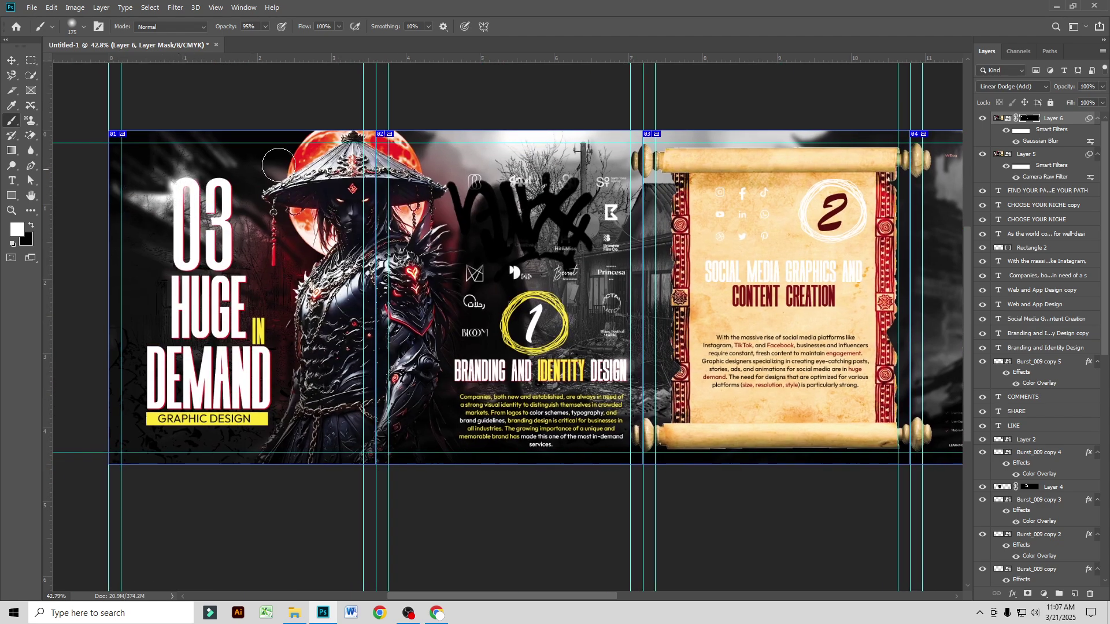
{"action": "left_click_drag", "start_coordinate": [248, 158], "coordinate": [131, 125]}
{"action": "left_click_drag", "start_coordinate": [180, 167], "coordinate": [165, 149]}
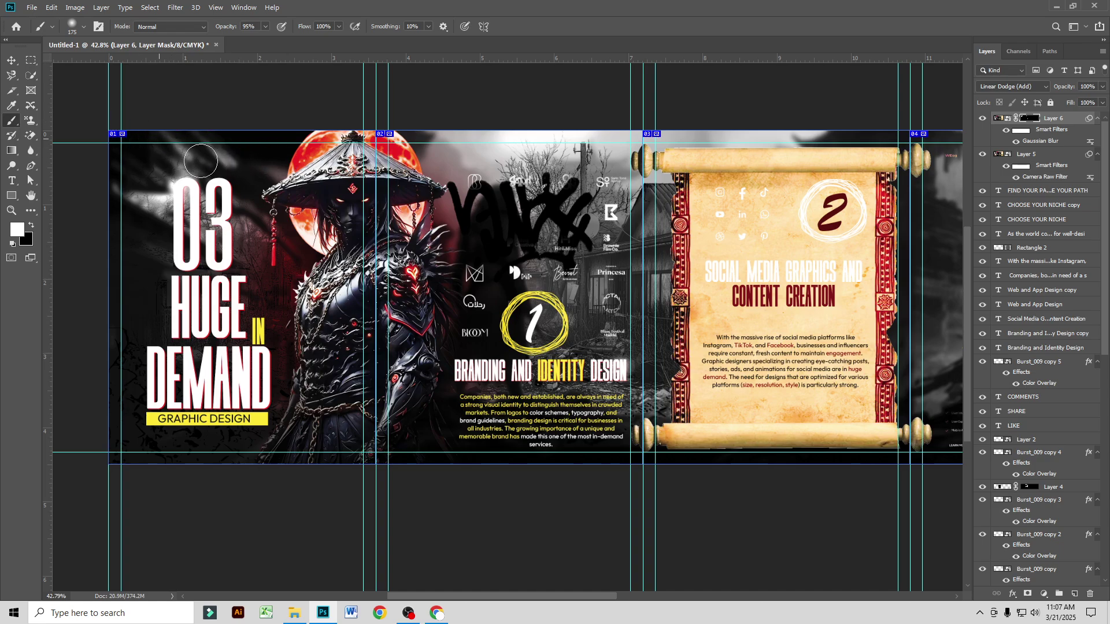
{"action": "mouse_move", "coordinate": [267, 227]}
{"action": "left_mouse_down"}
{"action": "mouse_move", "coordinate": [295, 321]}
{"action": "mouse_move", "coordinate": [305, 309]}
{"action": "left_mouse_up"}
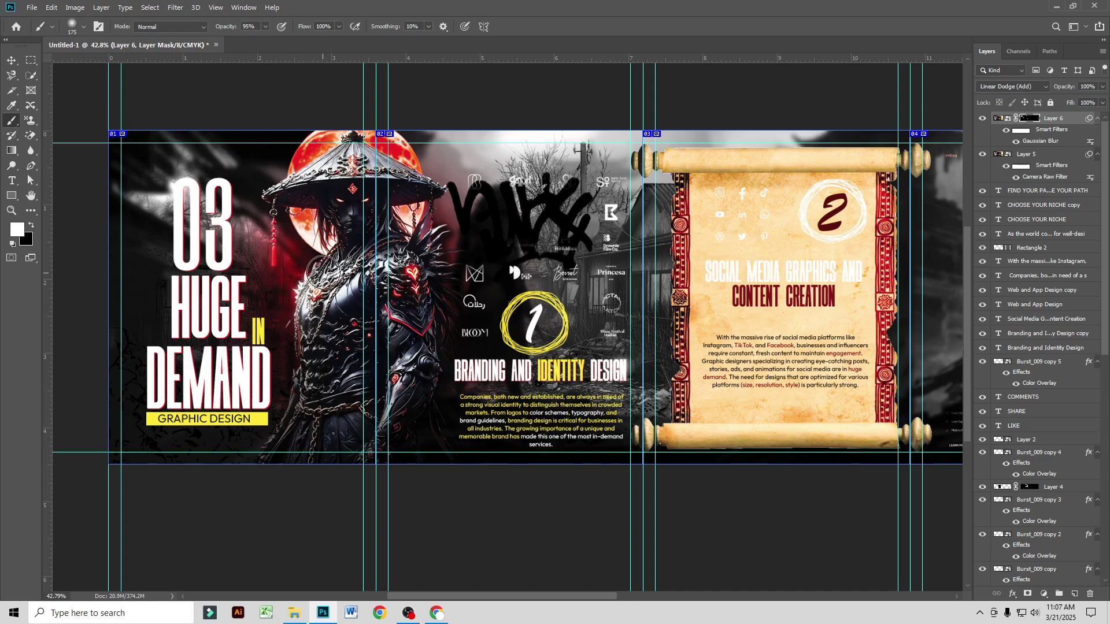
{"action": "mouse_move", "coordinate": [322, 255]}
{"action": "left_mouse_down"}
{"action": "mouse_move", "coordinate": [298, 235]}
{"action": "mouse_move", "coordinate": [330, 254]}
{"action": "left_mouse_up"}
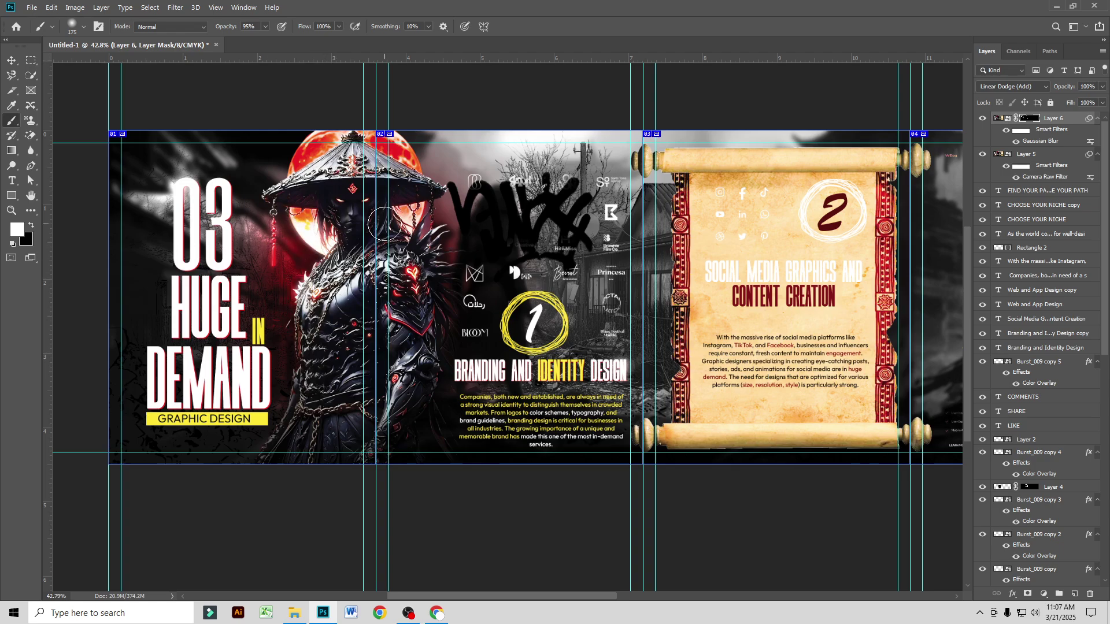
{"action": "mouse_move", "coordinate": [417, 224]}
{"action": "left_mouse_down"}
{"action": "mouse_move", "coordinate": [445, 248]}
{"action": "mouse_move", "coordinate": [361, 315]}
{"action": "mouse_move", "coordinate": [312, 293]}
{"action": "mouse_move", "coordinate": [293, 302]}
{"action": "mouse_move", "coordinate": [415, 277]}
{"action": "mouse_move", "coordinate": [432, 302]}
{"action": "mouse_move", "coordinate": [430, 331]}
{"action": "mouse_move", "coordinate": [389, 314]}
{"action": "mouse_move", "coordinate": [430, 340]}
{"action": "mouse_move", "coordinate": [427, 396]}
{"action": "mouse_move", "coordinate": [408, 388]}
{"action": "mouse_move", "coordinate": [385, 448]}
{"action": "left_mouse_up"}
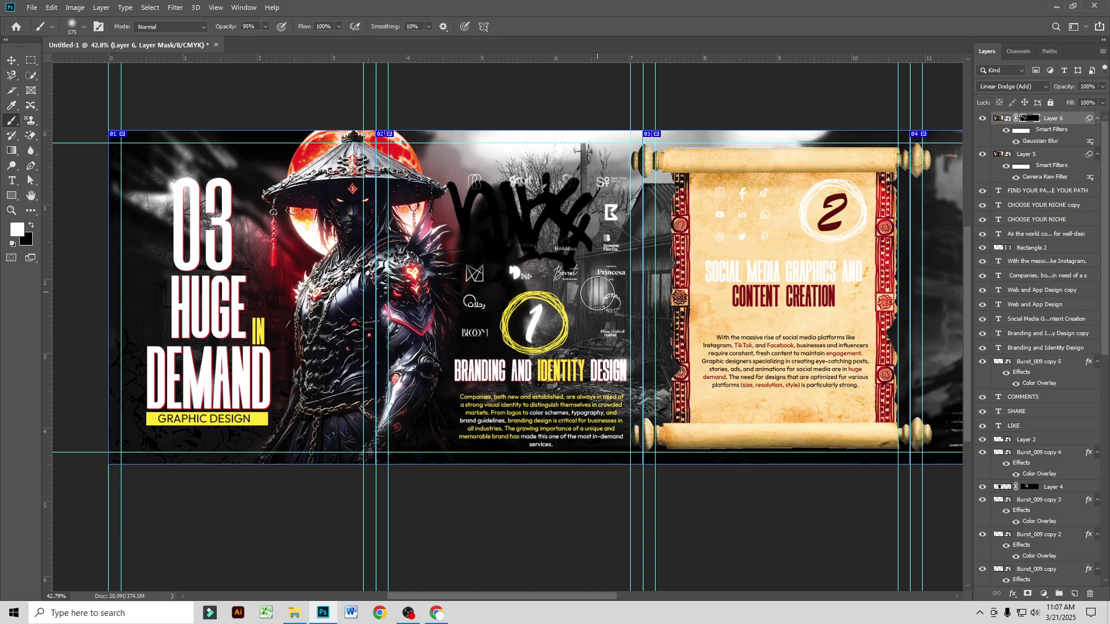
Step: Brush white on the mask to add glow to the house on slide 2 and the scroll's edges on slide 3
{"action": "mouse_move", "coordinate": [598, 293]}
{"action": "left_mouse_down"}
{"action": "mouse_move", "coordinate": [654, 286]}
{"action": "mouse_move", "coordinate": [658, 301]}
{"action": "mouse_move", "coordinate": [664, 281]}
{"action": "mouse_move", "coordinate": [655, 303]}
{"action": "mouse_move", "coordinate": [615, 290]}
{"action": "mouse_move", "coordinate": [578, 322]}
{"action": "left_mouse_up"}
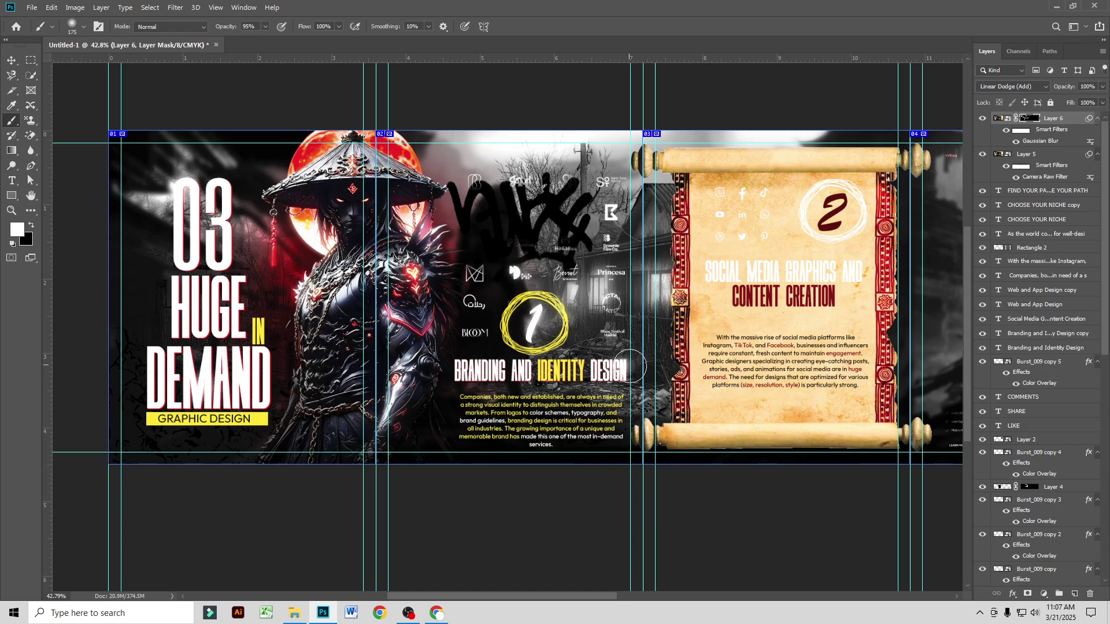
{"action": "mouse_move", "coordinate": [630, 366]}
{"action": "left_mouse_down"}
{"action": "mouse_move", "coordinate": [649, 404]}
{"action": "mouse_move", "coordinate": [667, 386]}
{"action": "mouse_move", "coordinate": [658, 403]}
{"action": "mouse_move", "coordinate": [606, 400]}
{"action": "mouse_move", "coordinate": [634, 411]}
{"action": "left_mouse_up"}
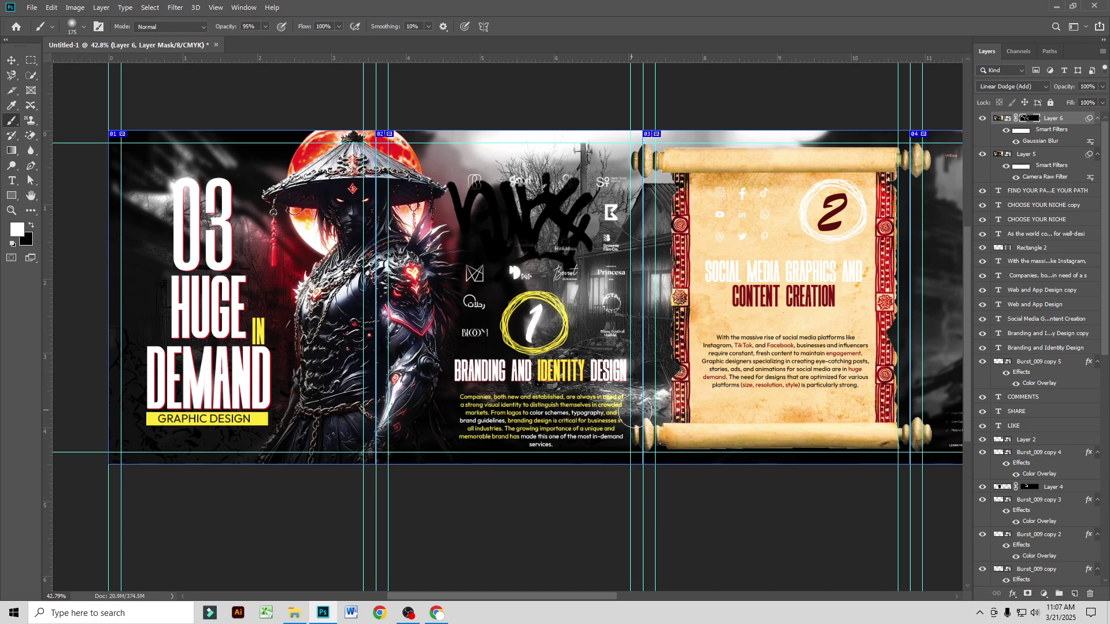
{"action": "left_click_drag", "start_coordinate": [701, 409], "coordinate": [539, 403]}
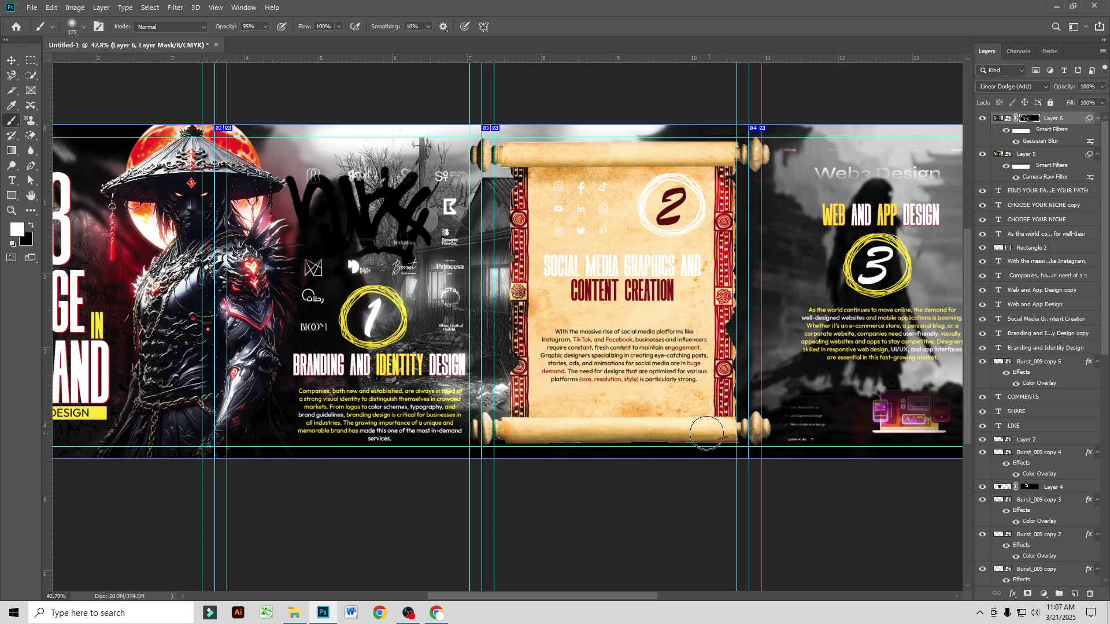
{"action": "left_click_drag", "start_coordinate": [676, 430], "coordinate": [744, 436]}
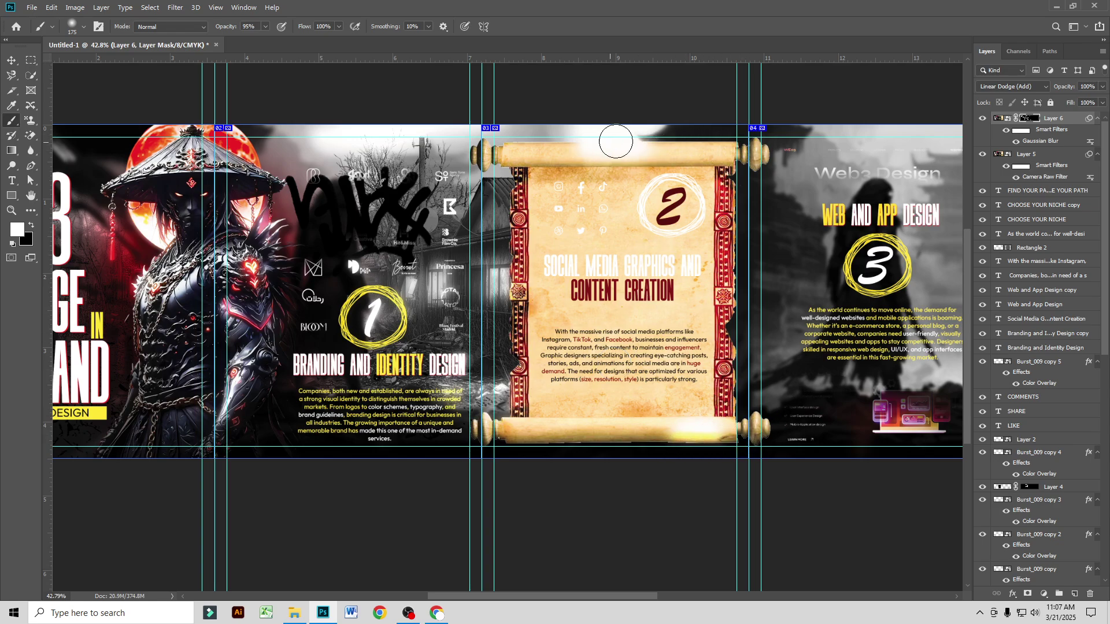
Step: Brush glow into the mask across slides 4 and 5, covering the sky, device illustration and silhouetted figure's surroundings
{"action": "left_click_drag", "start_coordinate": [742, 264], "coordinate": [479, 264]}
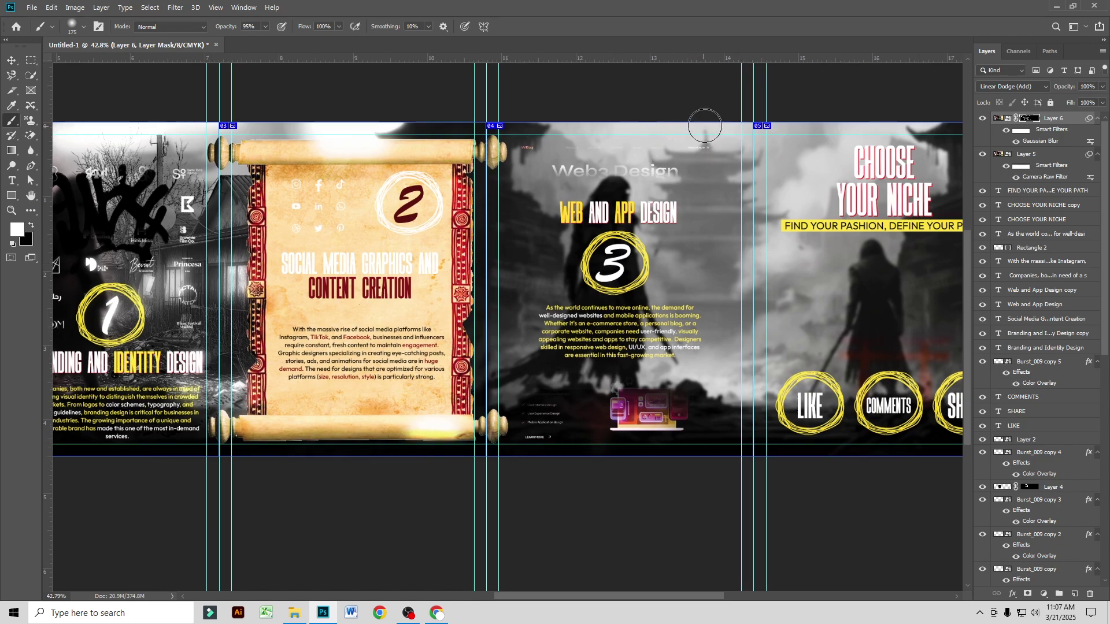
{"action": "mouse_move", "coordinate": [827, 166]}
{"action": "left_mouse_down"}
{"action": "mouse_move", "coordinate": [803, 173]}
{"action": "mouse_move", "coordinate": [861, 120]}
{"action": "left_mouse_up"}
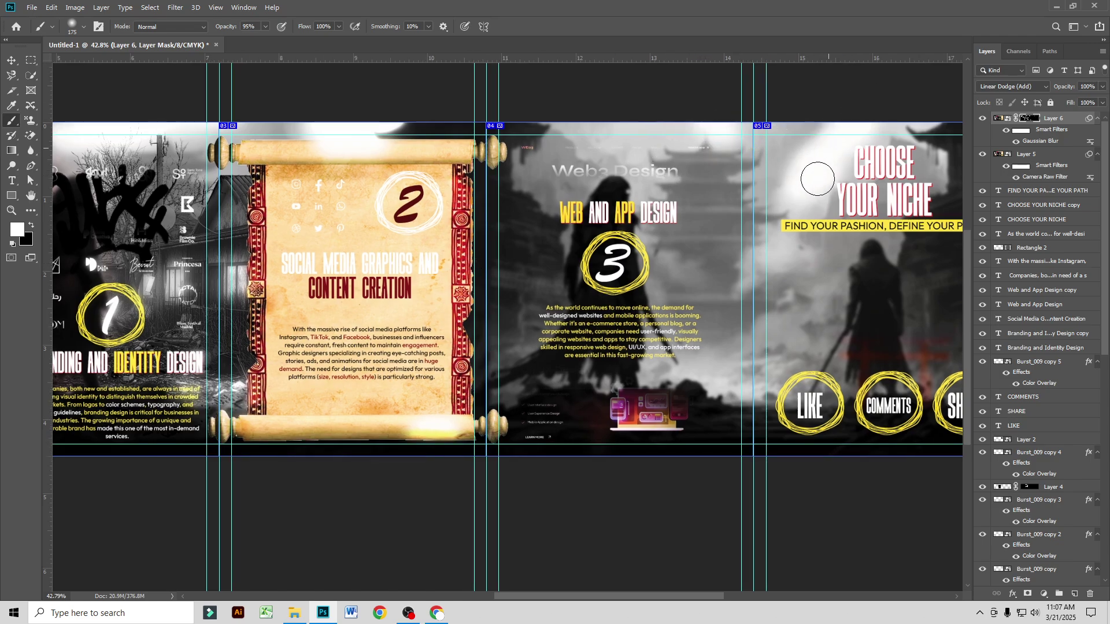
{"action": "mouse_move", "coordinate": [642, 449]}
{"action": "left_mouse_down"}
{"action": "mouse_move", "coordinate": [643, 429]}
{"action": "mouse_move", "coordinate": [624, 430]}
{"action": "left_mouse_up"}
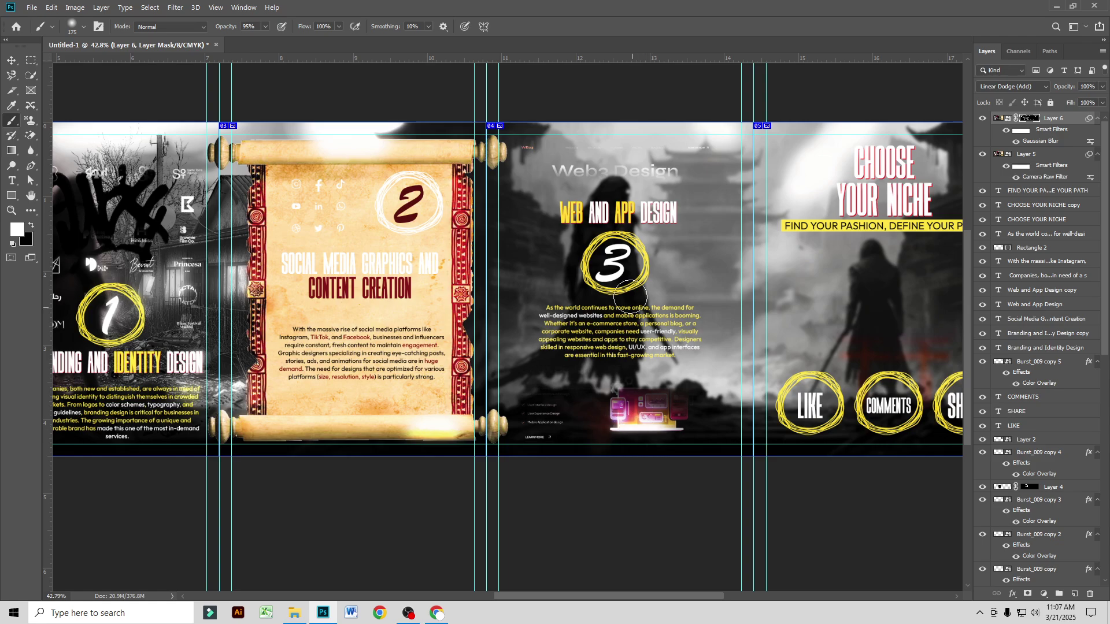
{"action": "left_click_drag", "start_coordinate": [641, 246], "coordinate": [650, 258]}
{"action": "left_click_drag", "start_coordinate": [647, 186], "coordinate": [634, 194]}
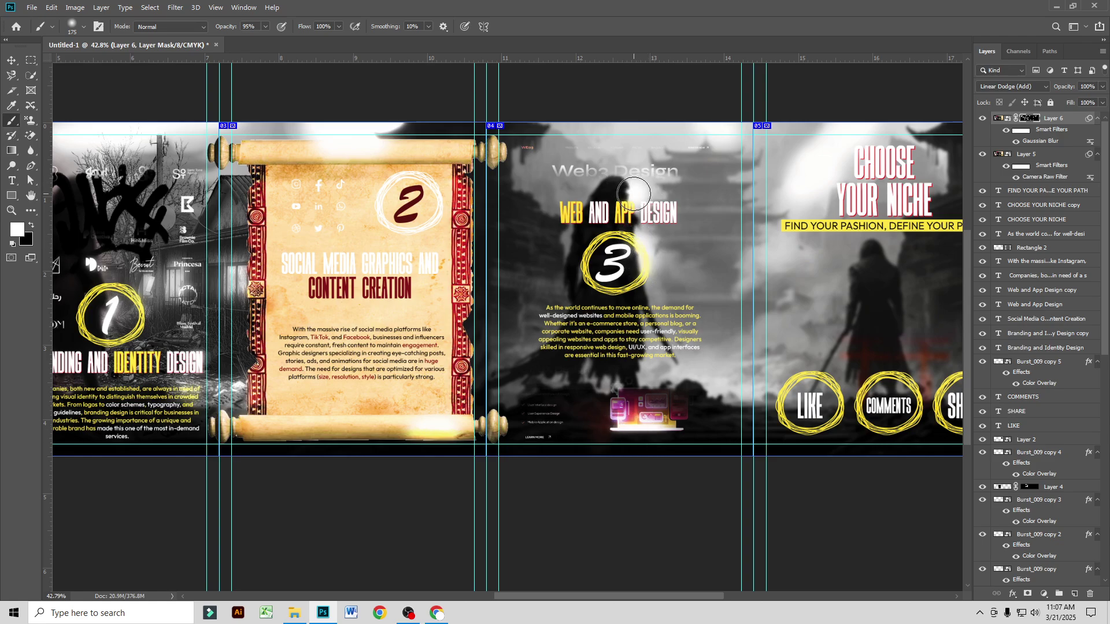
{"action": "left_click_drag", "start_coordinate": [811, 304], "coordinate": [508, 302]}
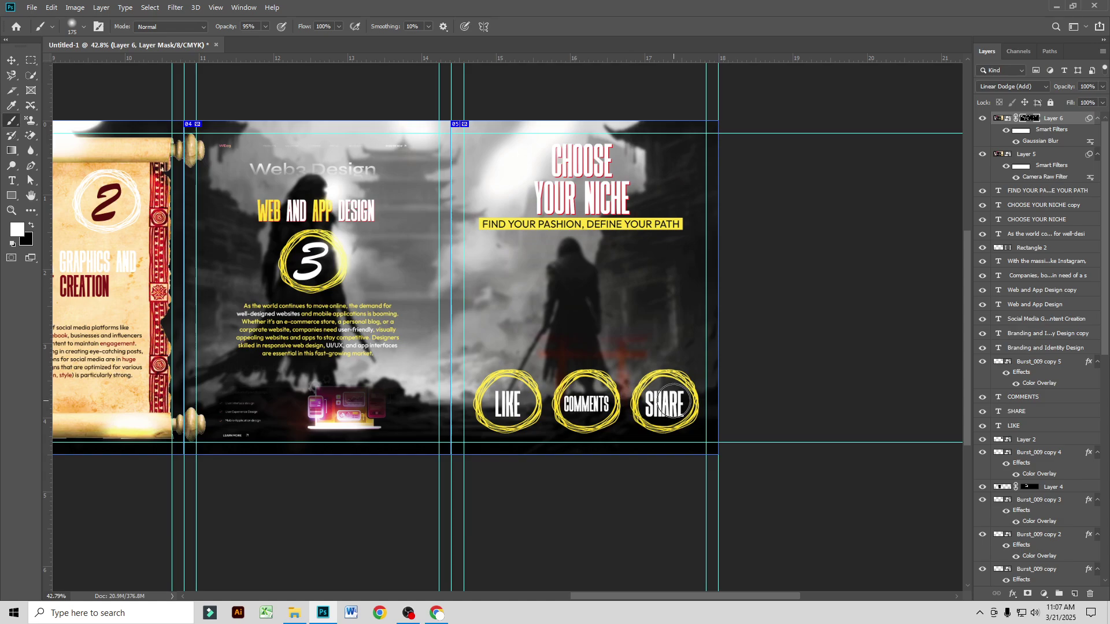
{"action": "scroll", "coordinate": [463, 367], "scroll_direction": "down", "scroll_amount": 2}
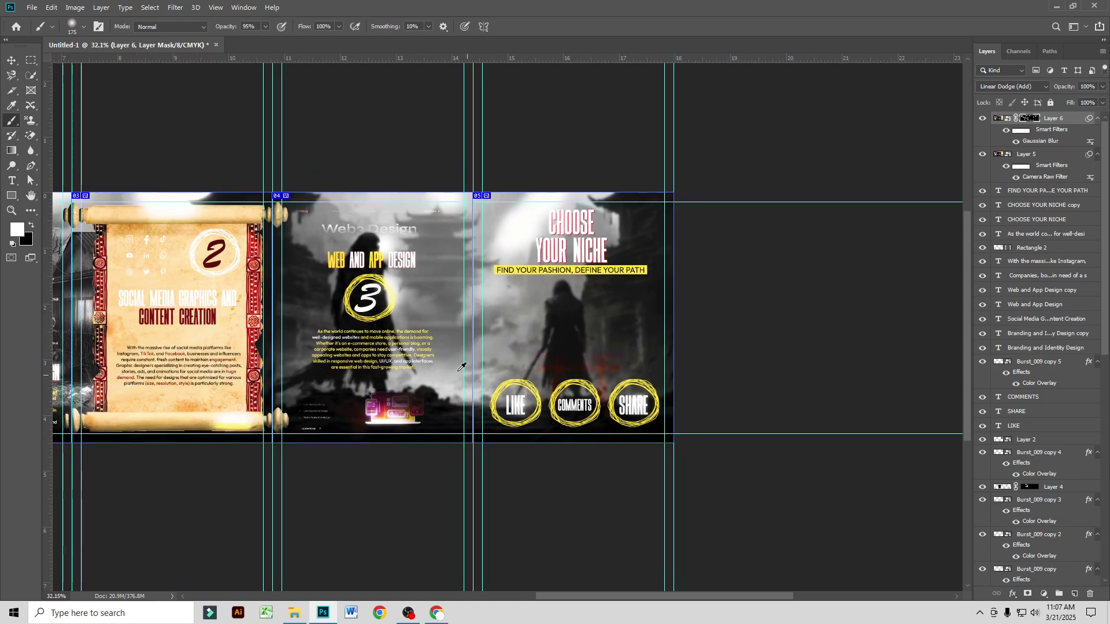
{"action": "mouse_move", "coordinate": [457, 210]}
{"action": "left_mouse_down"}
{"action": "mouse_move", "coordinate": [458, 201]}
{"action": "mouse_move", "coordinate": [349, 198]}
{"action": "left_mouse_up"}
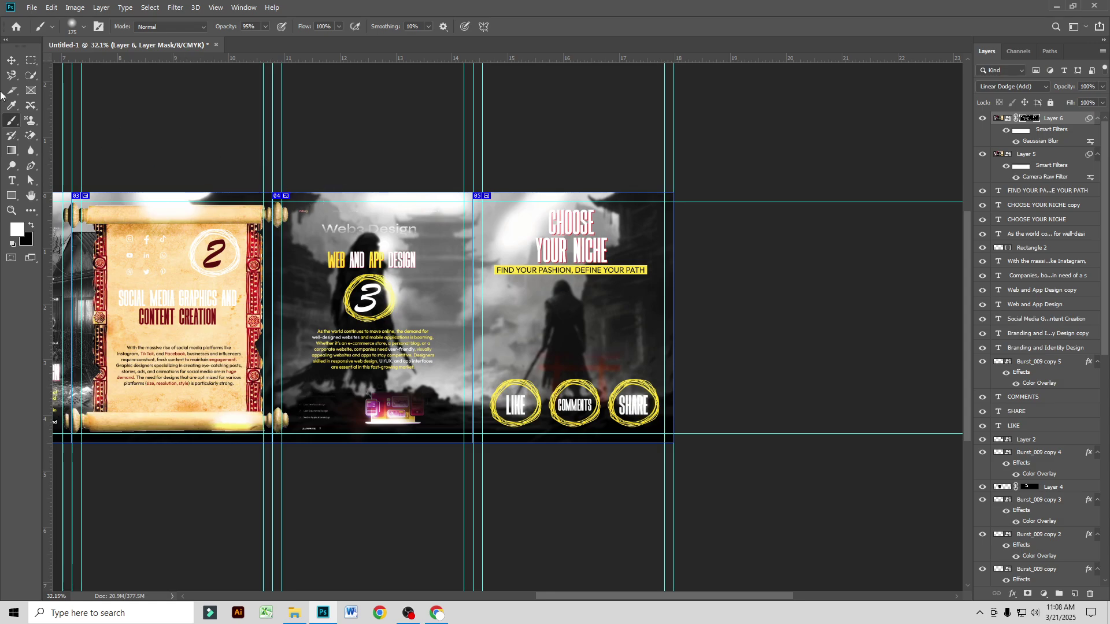
Step: Stamp all visible layers into a new layer above the masked glow layer and convert it to a smart object
{"action": "scroll", "coordinate": [343, 272], "scroll_direction": "down", "scroll_amount": 2}
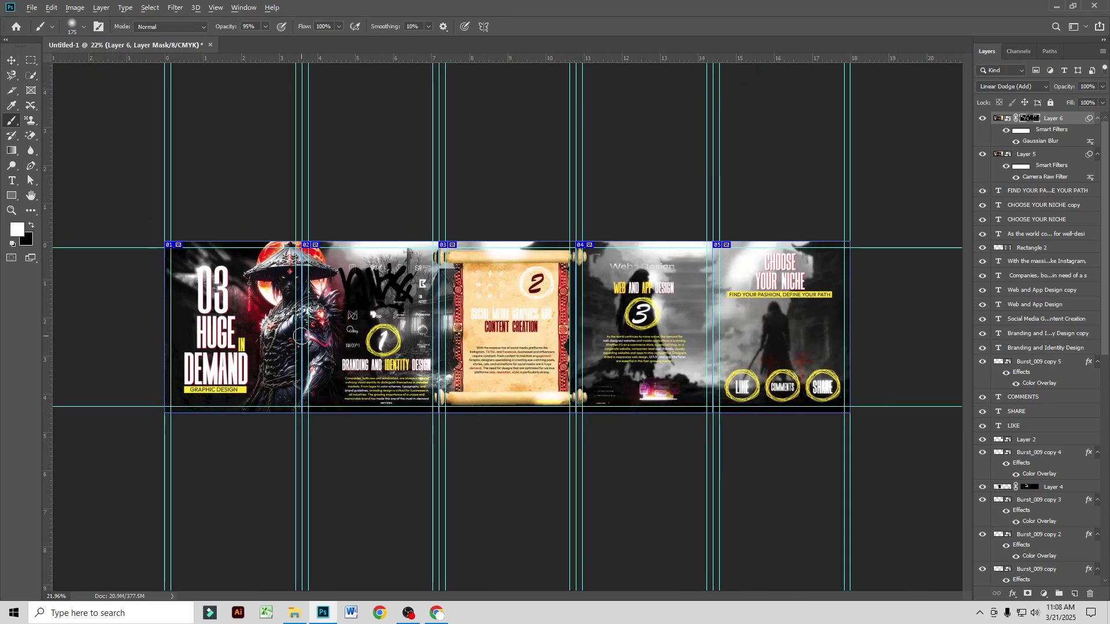
{"action": "scroll", "coordinate": [301, 336], "scroll_direction": "up", "scroll_amount": 2}
{"action": "scroll", "coordinate": [404, 339], "scroll_direction": "down", "scroll_amount": 1}
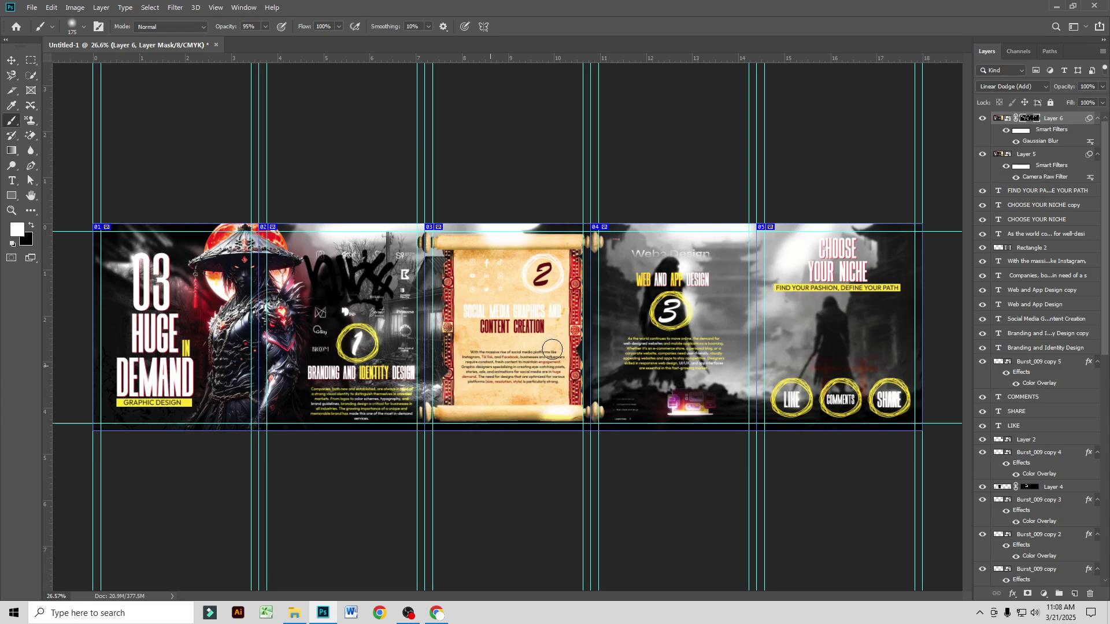
{"action": "left_click", "coordinate": [1062, 121]}
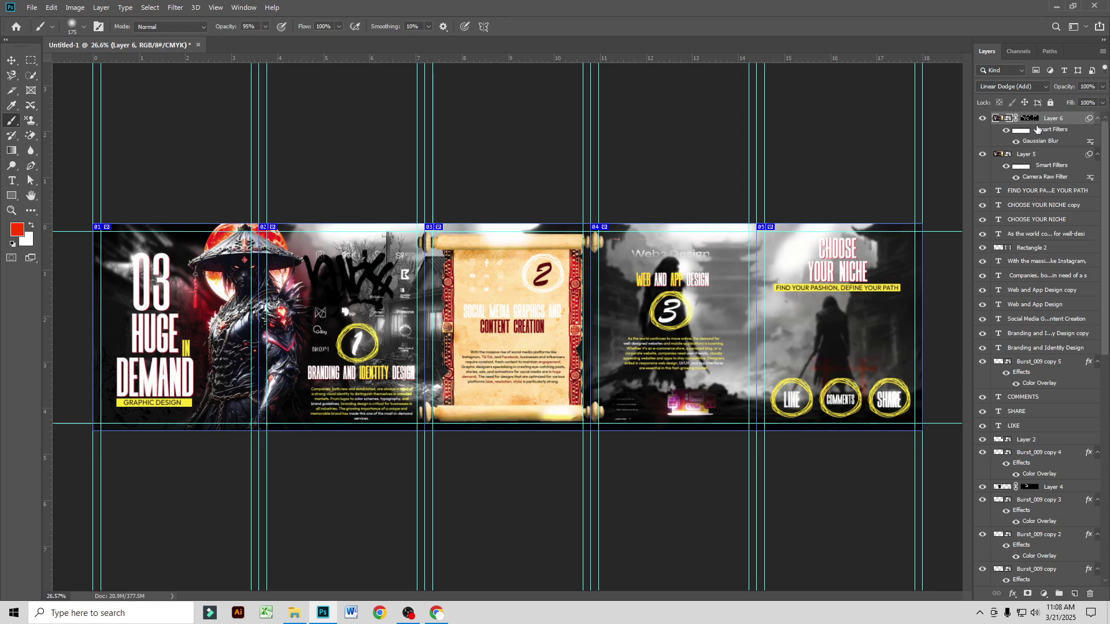
{"action": "key", "text": "ctrl+alt+shift+e"}
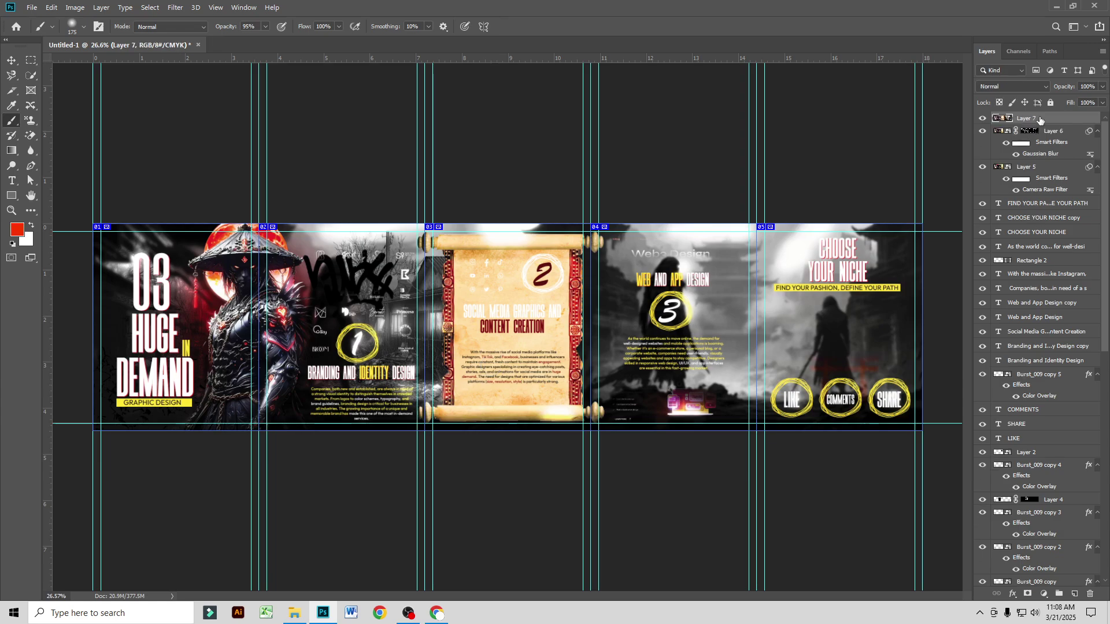
{"action": "right_click", "coordinate": [1040, 120]}
{"action": "left_click", "coordinate": [994, 270]}
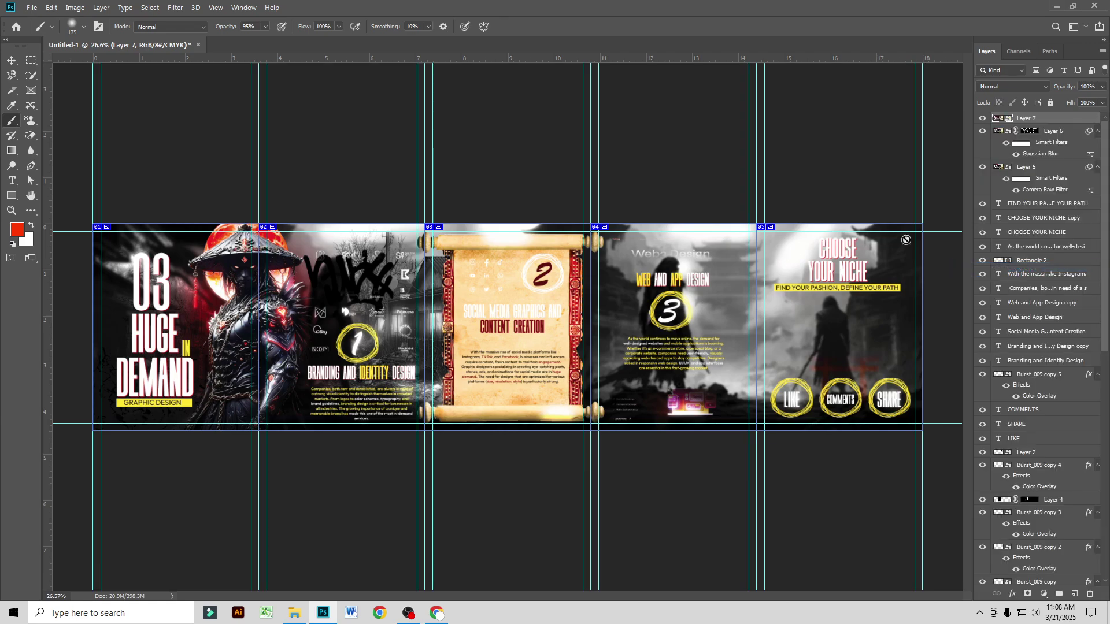
Step: Apply a Mosaic filter with a cell size of 21 to the new merged layer
{"action": "left_click", "coordinate": [175, 7]}
{"action": "mouse_move", "coordinate": [215, 182]}
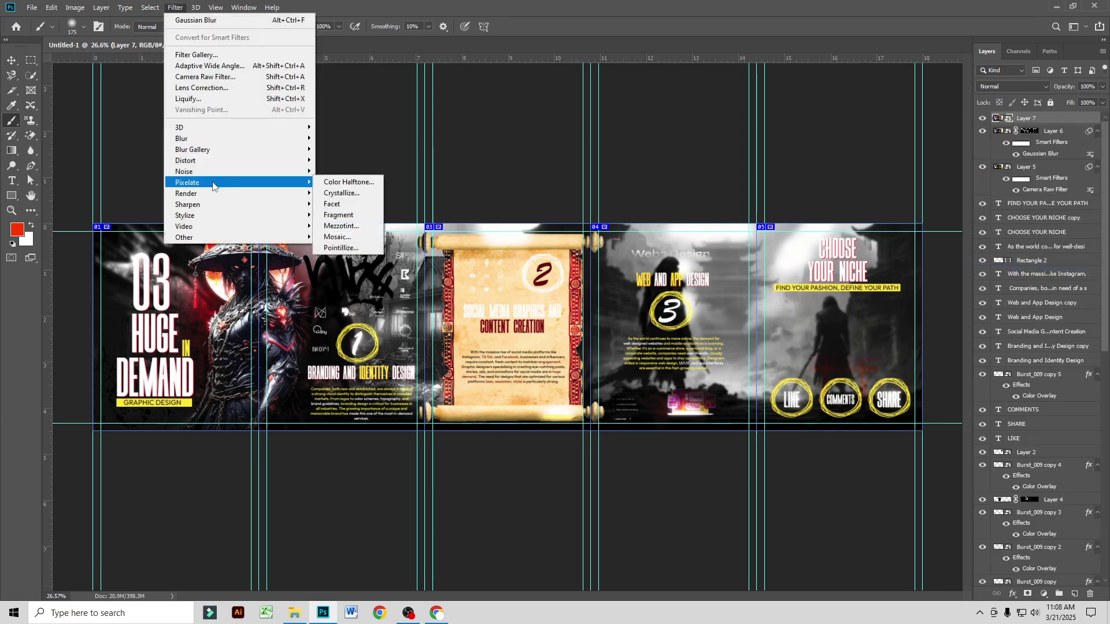
{"action": "left_click", "coordinate": [337, 237]}
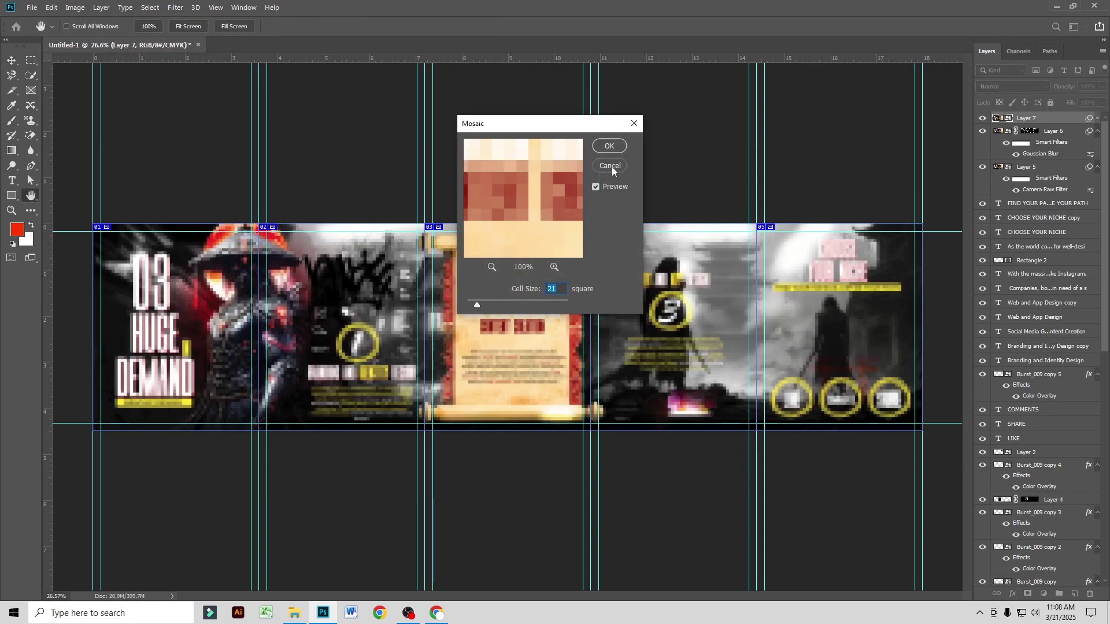
{"action": "left_click", "coordinate": [609, 146]}
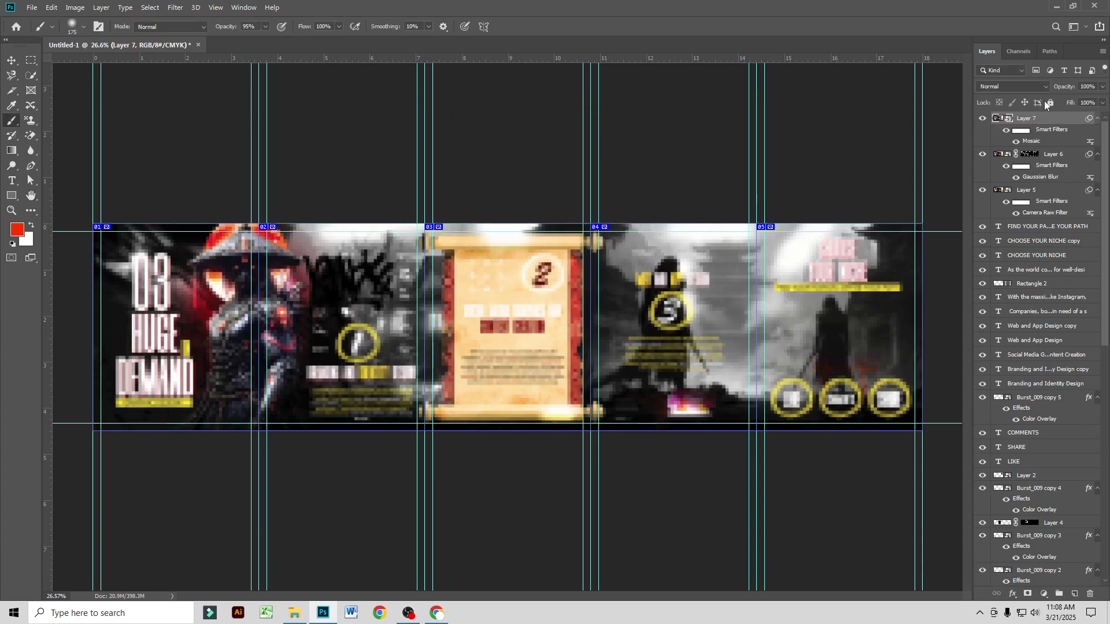
Step: Apply the Glowing Edges filter to the mosaic layer with Edge Width 5, Edge Brightness 8 and Smoothness 8
{"action": "left_click", "coordinate": [1035, 87]}
{"action": "left_click", "coordinate": [1034, 88]}
{"action": "left_click", "coordinate": [175, 9]}
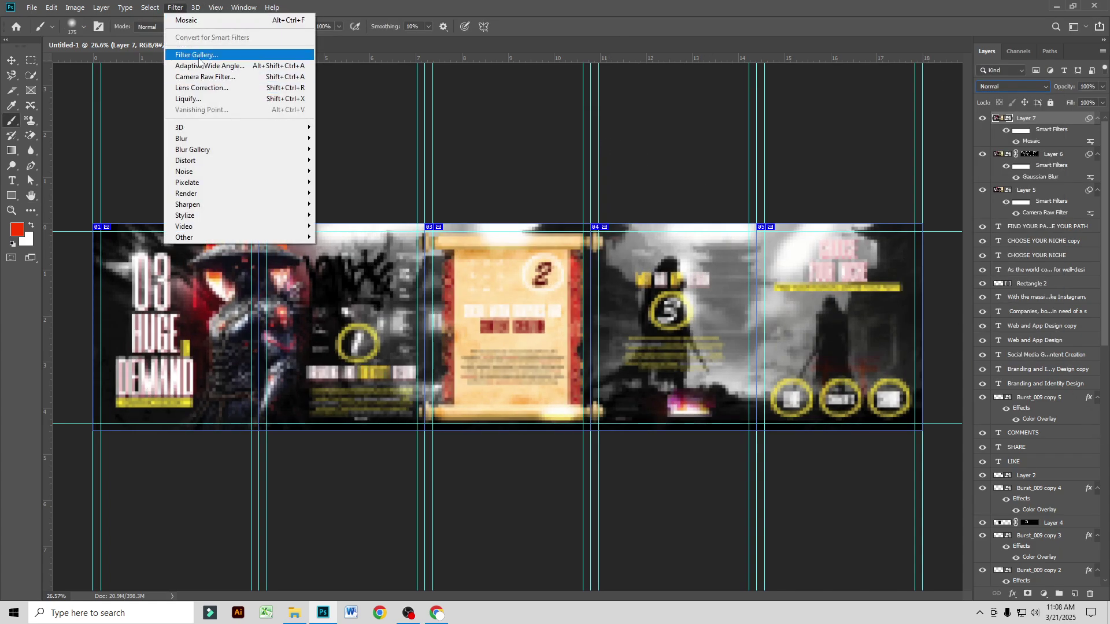
{"action": "left_click", "coordinate": [191, 55]}
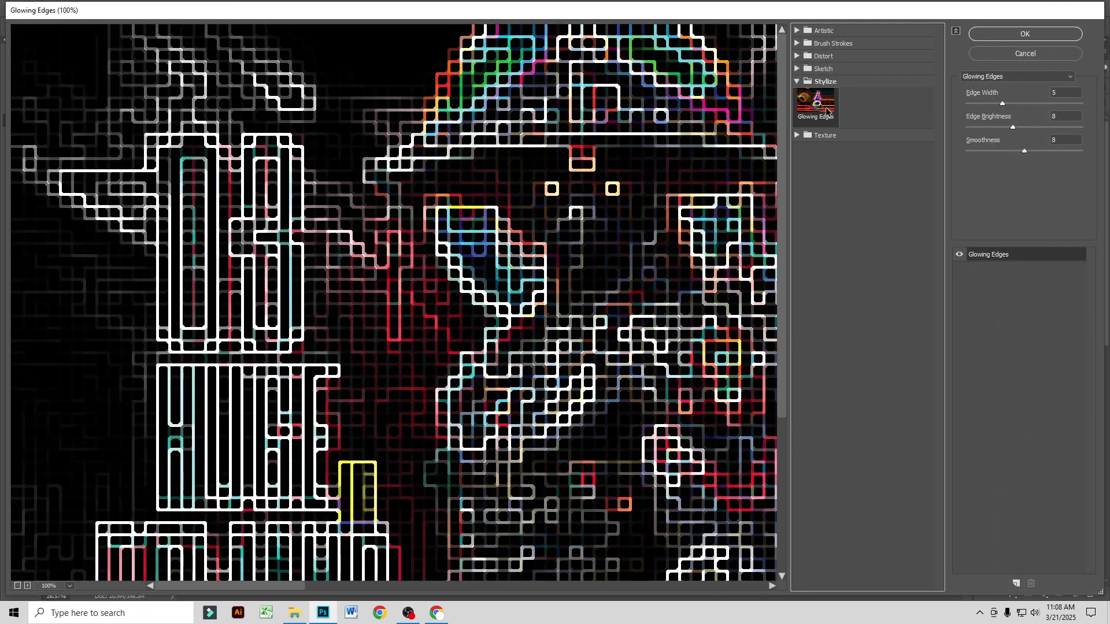
{"action": "left_click", "coordinate": [1039, 38]}
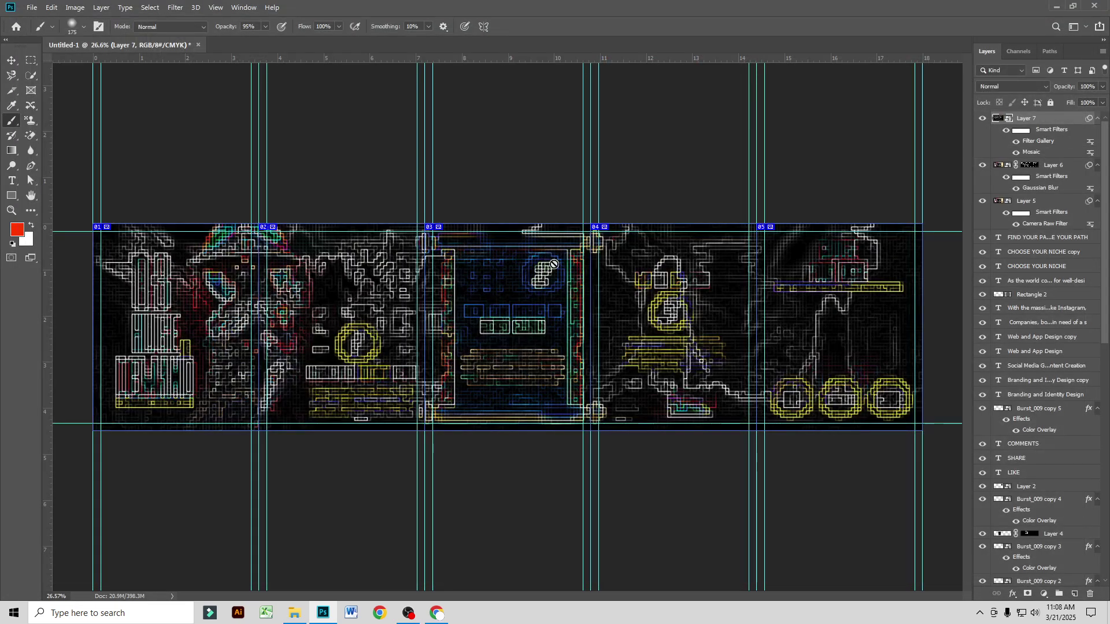
Step: Set the glowing-edges layer's blend mode to Linear Dodge (Add) and hide it with a black layer mask
{"action": "left_click", "coordinate": [1010, 87]}
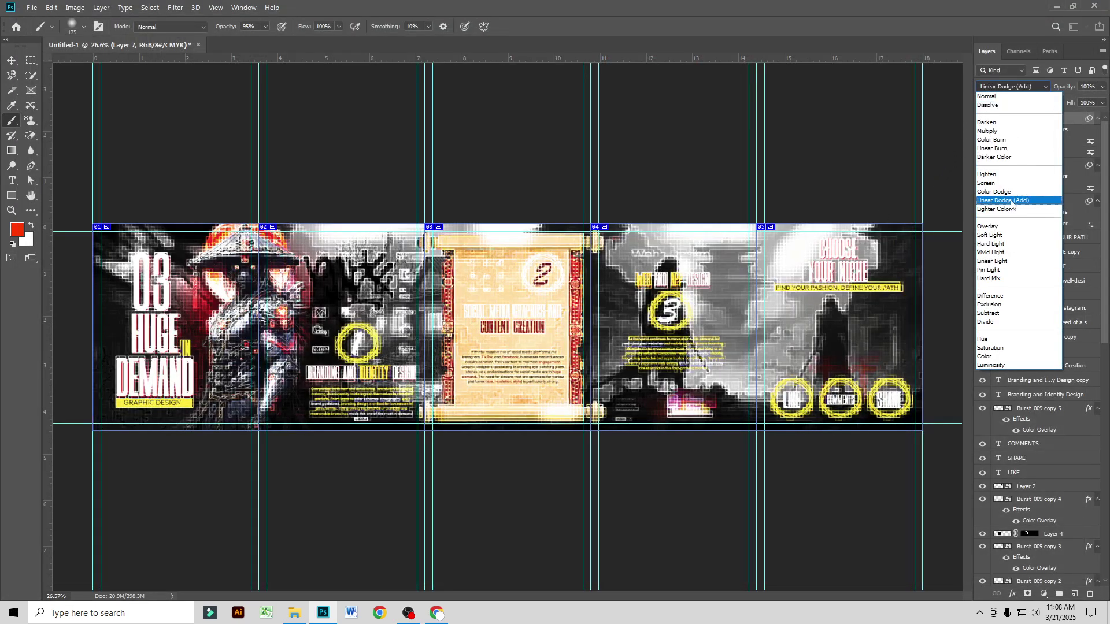
{"action": "left_click", "coordinate": [1010, 201]}
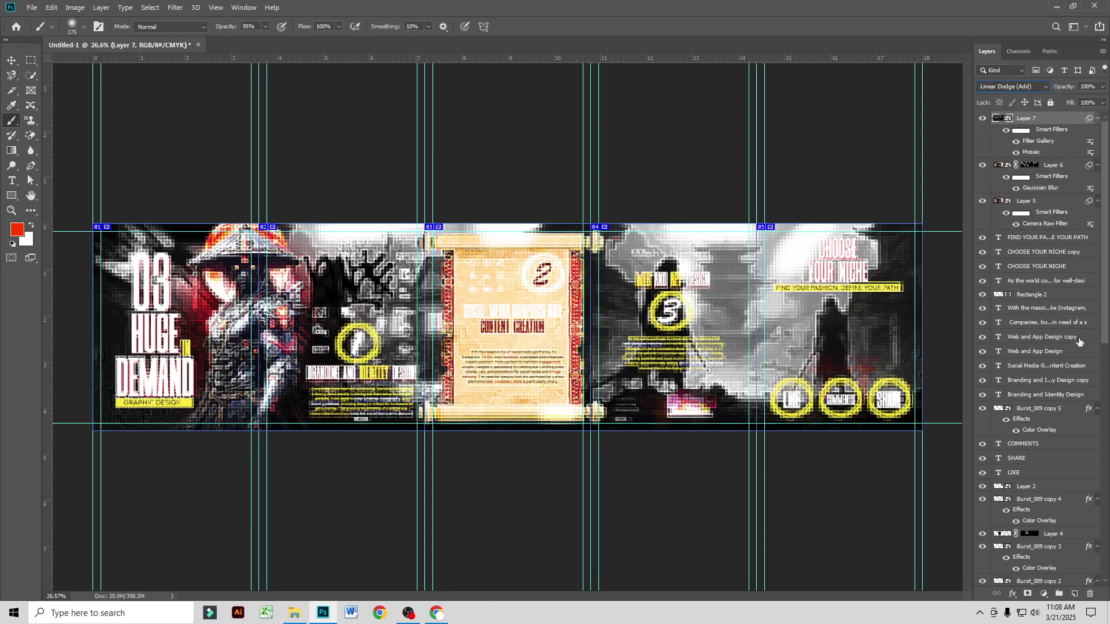
{"action": "left_click", "coordinate": [1021, 594], "text": "alt"}
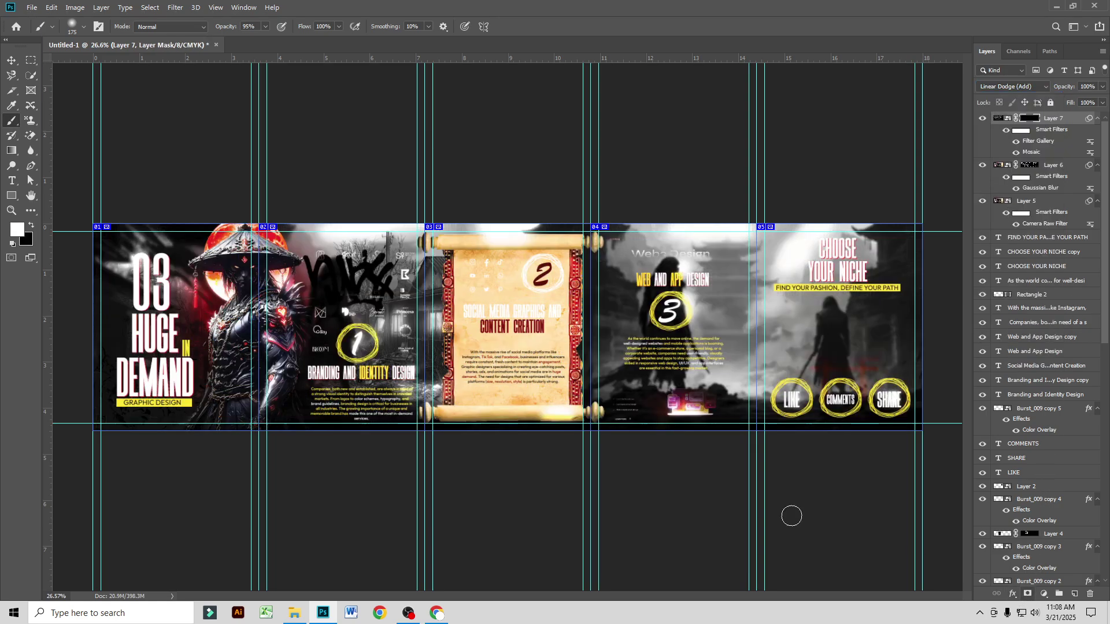
Step: Paint white on Layer 7's mask to reveal the mosaic glow around the slide 1 title, the samurai and the number 1
{"action": "scroll", "coordinate": [161, 263], "scroll_direction": "up", "scroll_amount": 4}
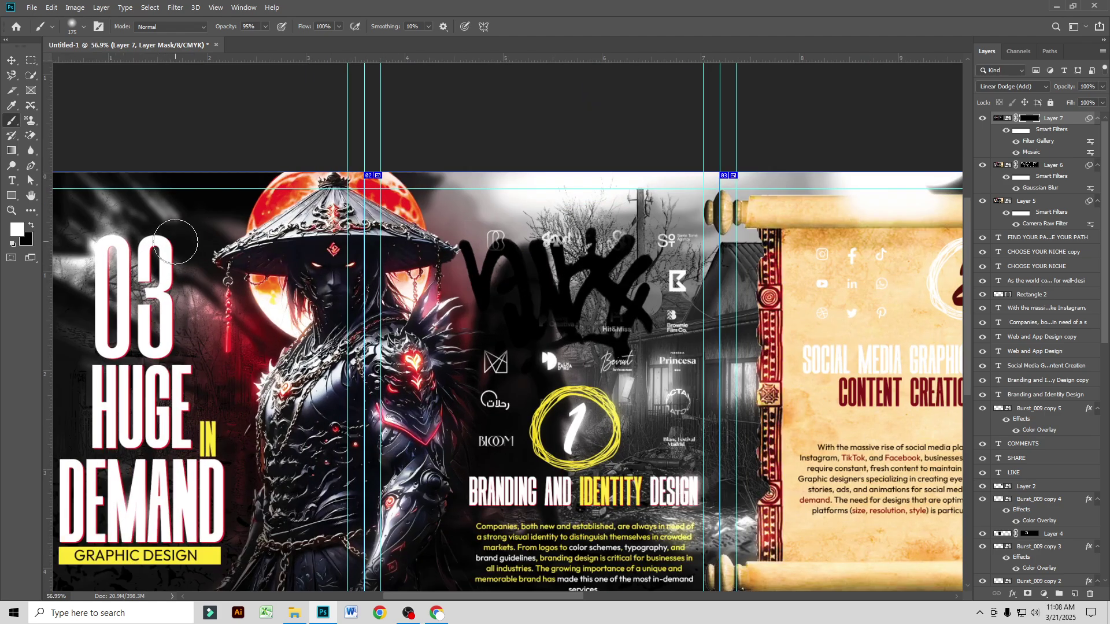
{"action": "left_click_drag", "start_coordinate": [263, 328], "coordinate": [270, 356]}
{"action": "left_click_drag", "start_coordinate": [445, 311], "coordinate": [477, 348]}
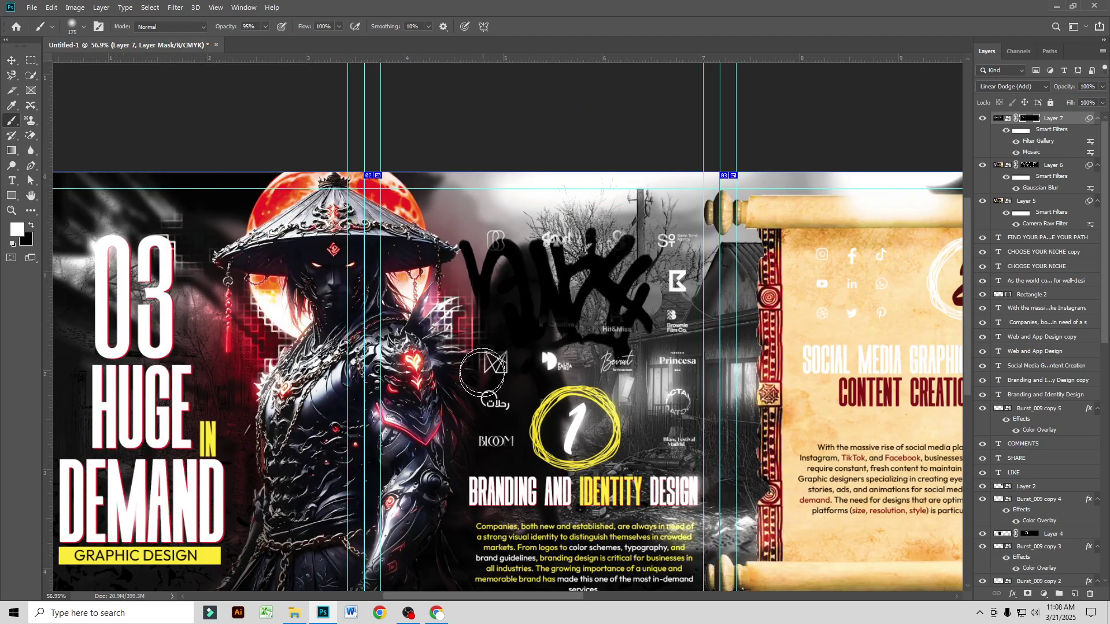
{"action": "left_click_drag", "start_coordinate": [290, 496], "coordinate": [196, 397]}
{"action": "left_click_drag", "start_coordinate": [123, 384], "coordinate": [123, 393]}
{"action": "mouse_move", "coordinate": [384, 422]}
{"action": "left_mouse_down"}
{"action": "mouse_move", "coordinate": [369, 403]}
{"action": "mouse_move", "coordinate": [318, 417]}
{"action": "left_mouse_up"}
{"action": "left_click_drag", "start_coordinate": [534, 332], "coordinate": [516, 302]}
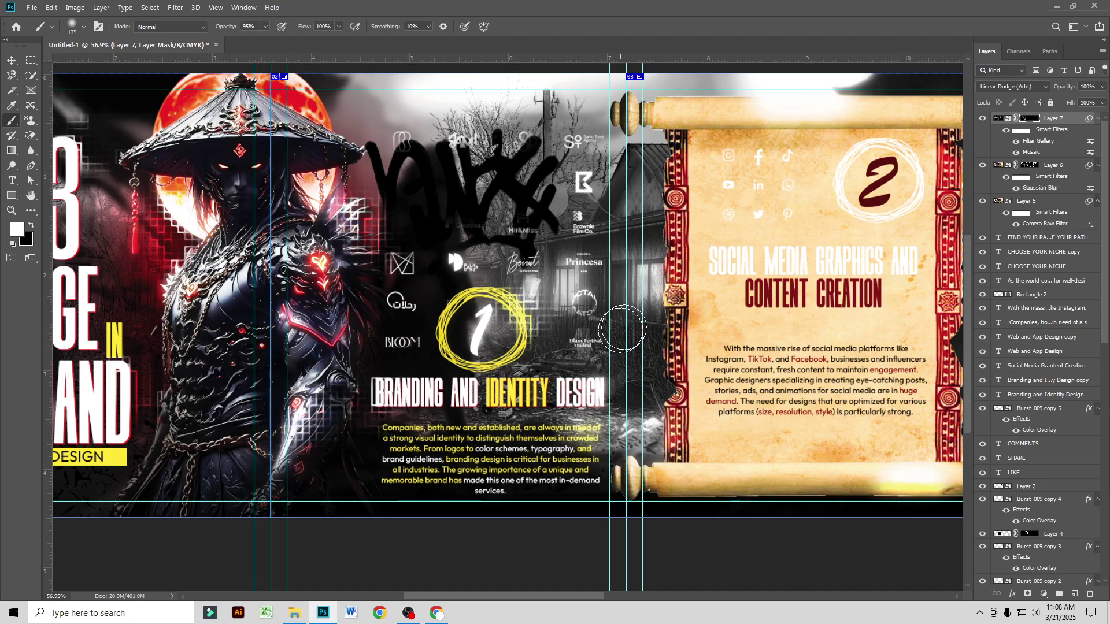
Step: Reveal the mosaic glow in slide 2's upper right area and along the rolled ends of slide 3's parchment
{"action": "left_click_drag", "start_coordinate": [606, 152], "coordinate": [598, 140]}
{"action": "left_click_drag", "start_coordinate": [579, 101], "coordinate": [589, 87]}
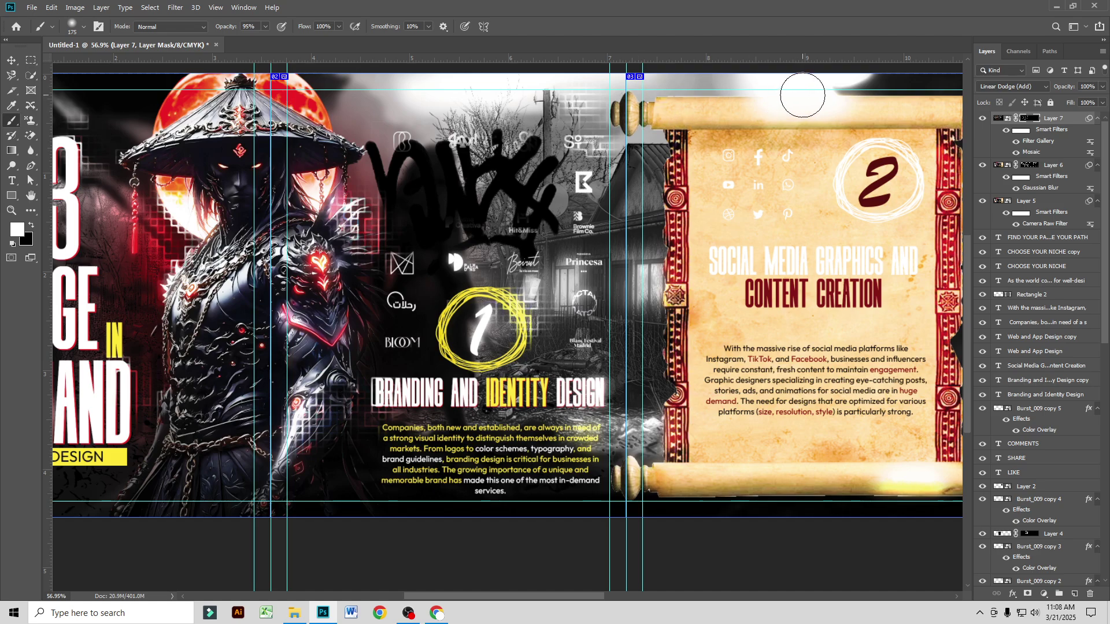
{"action": "left_click_drag", "start_coordinate": [733, 111], "coordinate": [712, 117]}
{"action": "scroll", "coordinate": [670, 413], "scroll_direction": "right", "scroll_amount": 4}
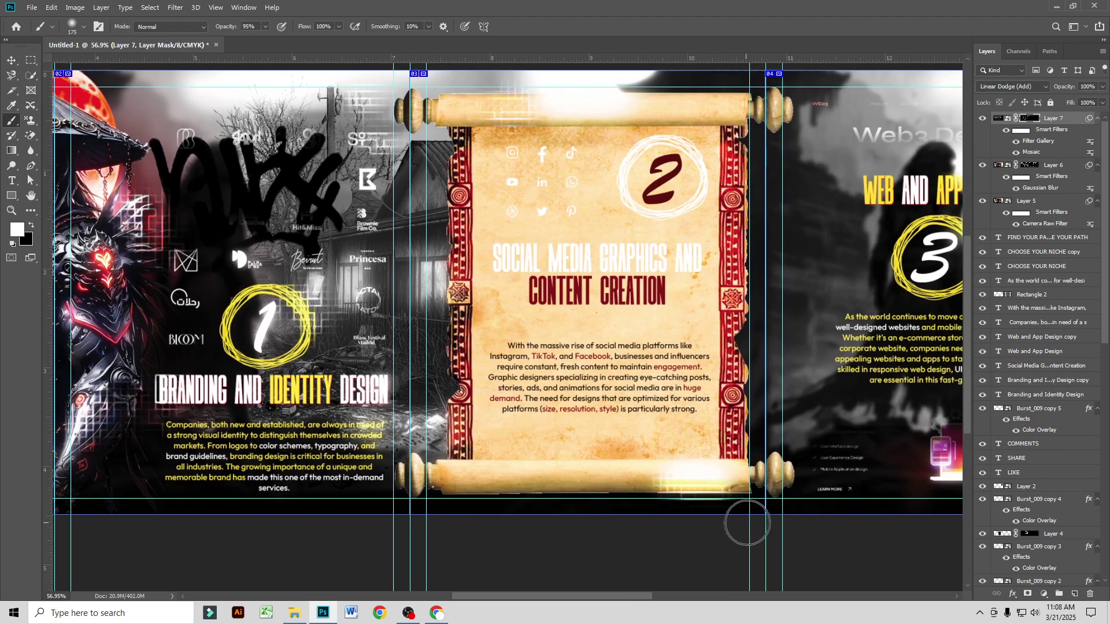
Step: Paint on the mask to reveal the mosaic glow beside slide 4's number 3, in its upper background and over the device illustration
{"action": "scroll", "coordinate": [745, 523], "scroll_direction": "right", "scroll_amount": 5}
{"action": "left_click_drag", "start_coordinate": [650, 229], "coordinate": [688, 266]}
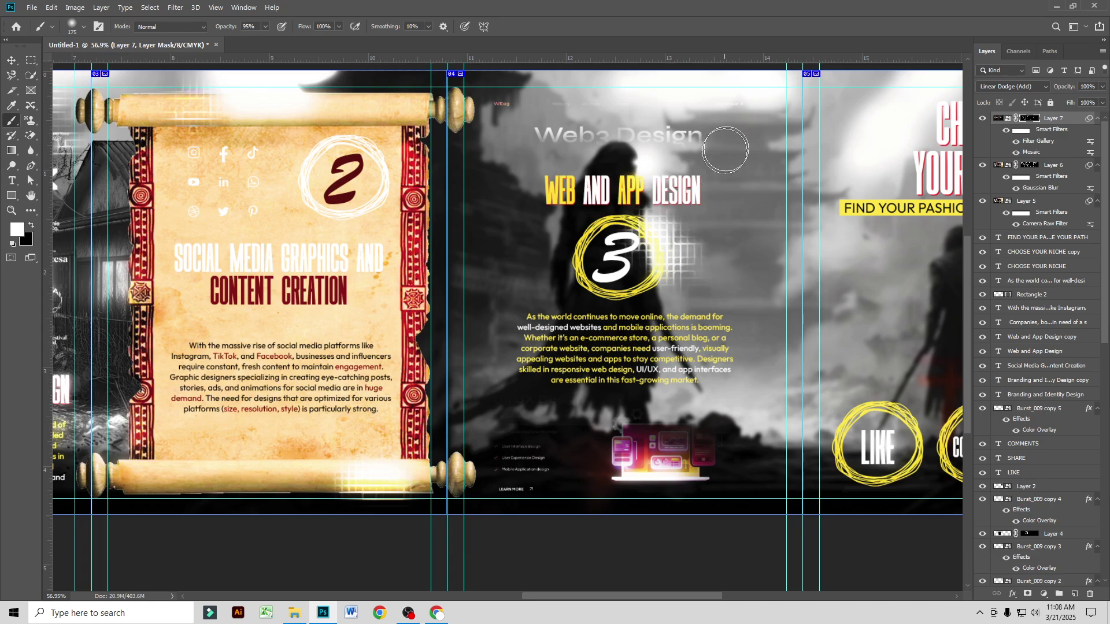
{"action": "left_click_drag", "start_coordinate": [706, 177], "coordinate": [531, 245]}
{"action": "left_click", "coordinate": [573, 161]}
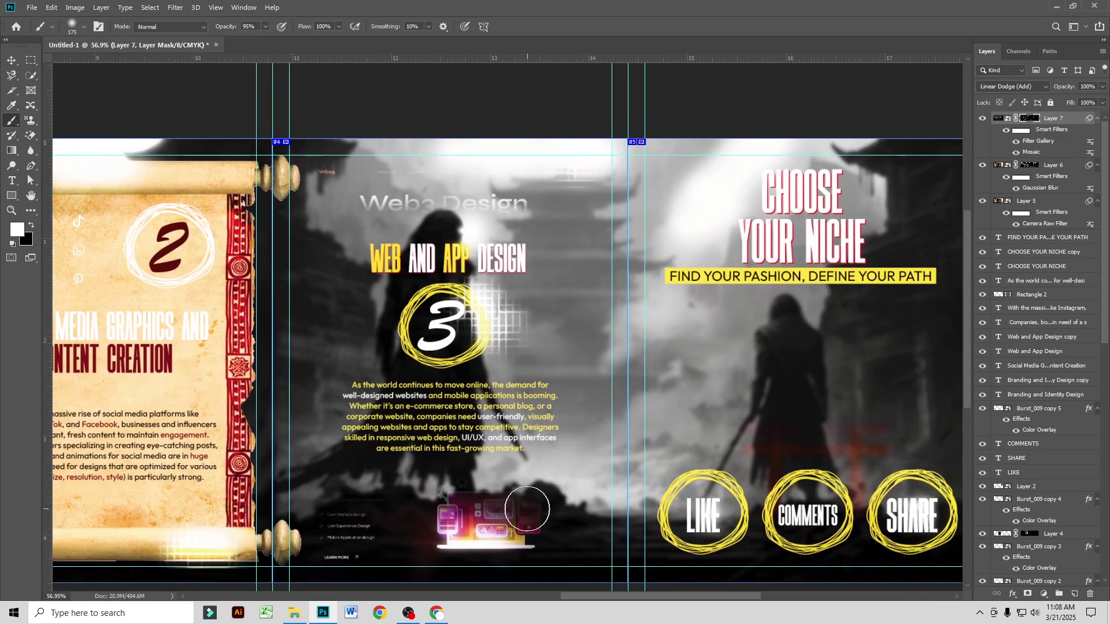
{"action": "left_click", "coordinate": [527, 510]}
Step: Reveal the mosaic glow on slide 5 beside the LIKE circle, around the CHOOSE YOUR NICHE title and at the SHARE circle
{"action": "left_click", "coordinate": [657, 530]}
{"action": "left_click", "coordinate": [867, 172]}
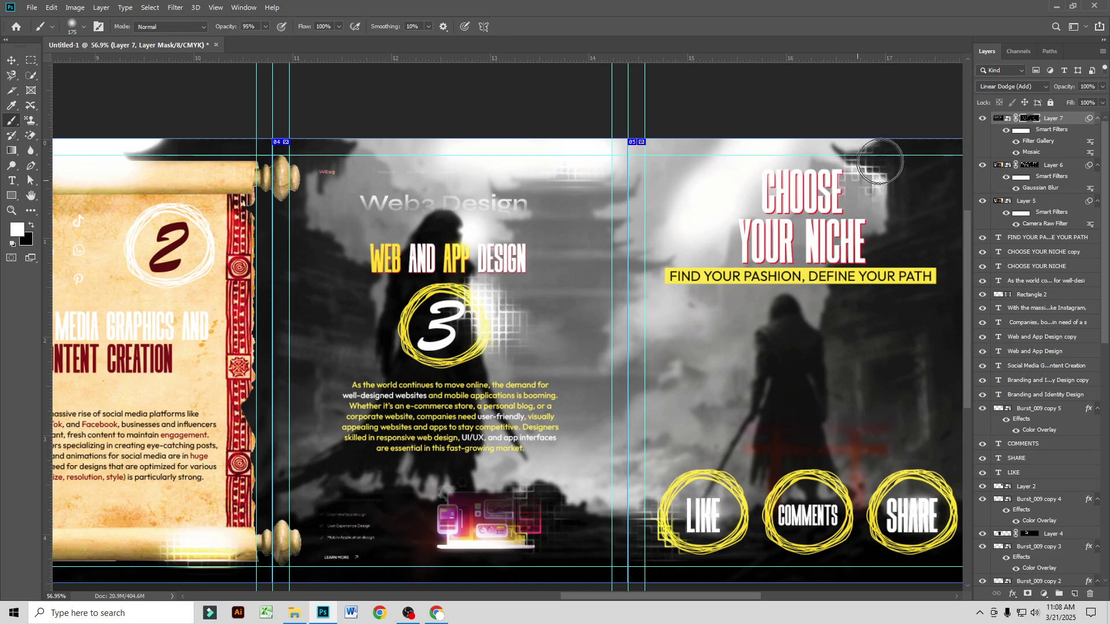
{"action": "left_click", "coordinate": [718, 235]}
{"action": "left_click_drag", "start_coordinate": [807, 420], "coordinate": [568, 343]}
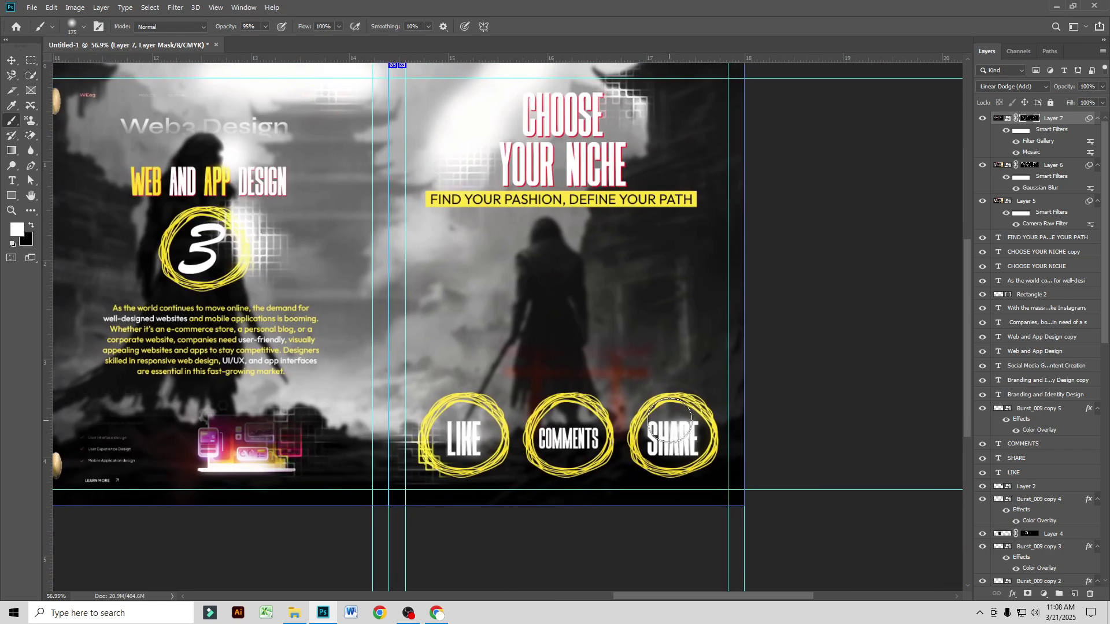
{"action": "left_click", "coordinate": [691, 424]}
Step: Look over the whole carousel to check the revealed glow effects on all five slides
{"action": "left_click", "coordinate": [12, 61]}
{"action": "scroll", "coordinate": [444, 357], "scroll_direction": "down", "scroll_amount": 2}
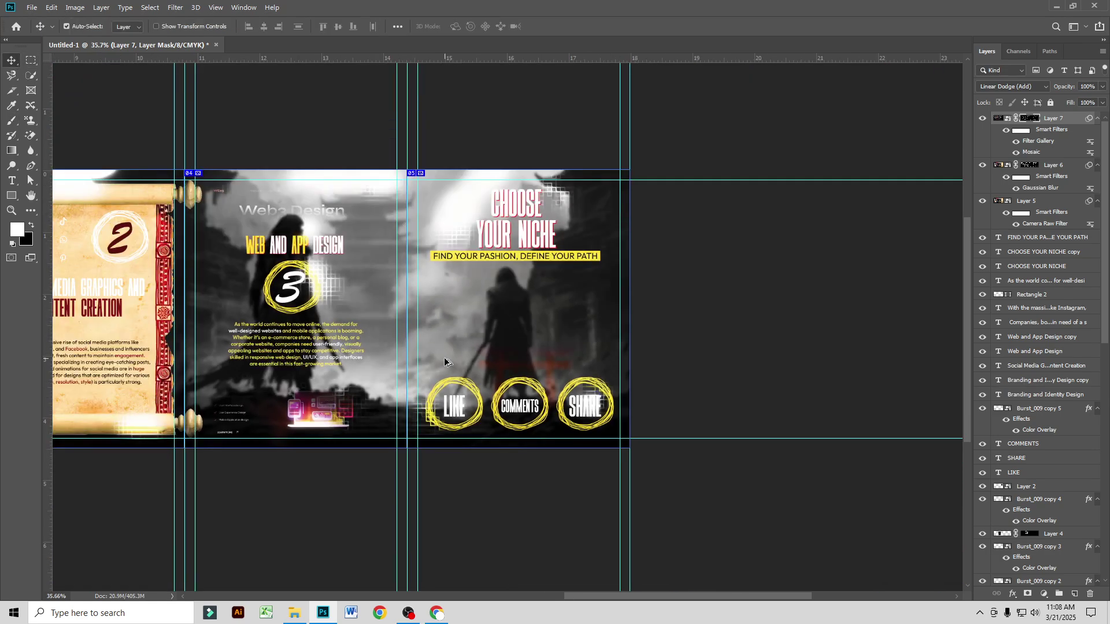
{"action": "left_click_drag", "start_coordinate": [336, 335], "coordinate": [546, 351]}
{"action": "left_click_drag", "start_coordinate": [349, 374], "coordinate": [546, 384]}
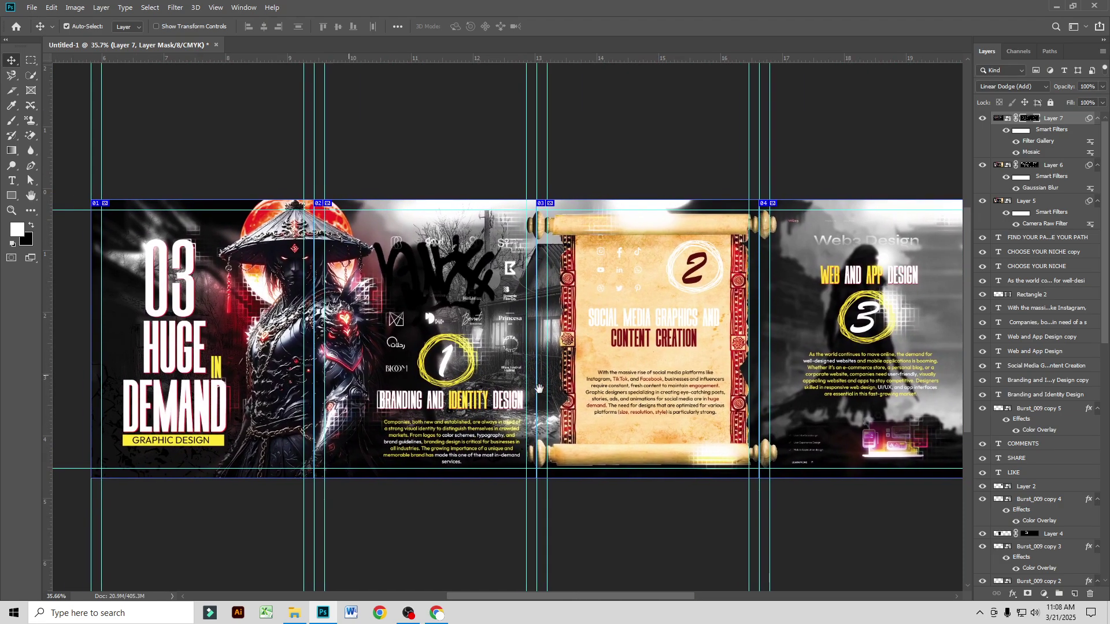
{"action": "scroll", "coordinate": [510, 385], "scroll_direction": "down", "scroll_amount": 3}
{"action": "scroll", "coordinate": [542, 368], "scroll_direction": "up", "scroll_amount": 2}
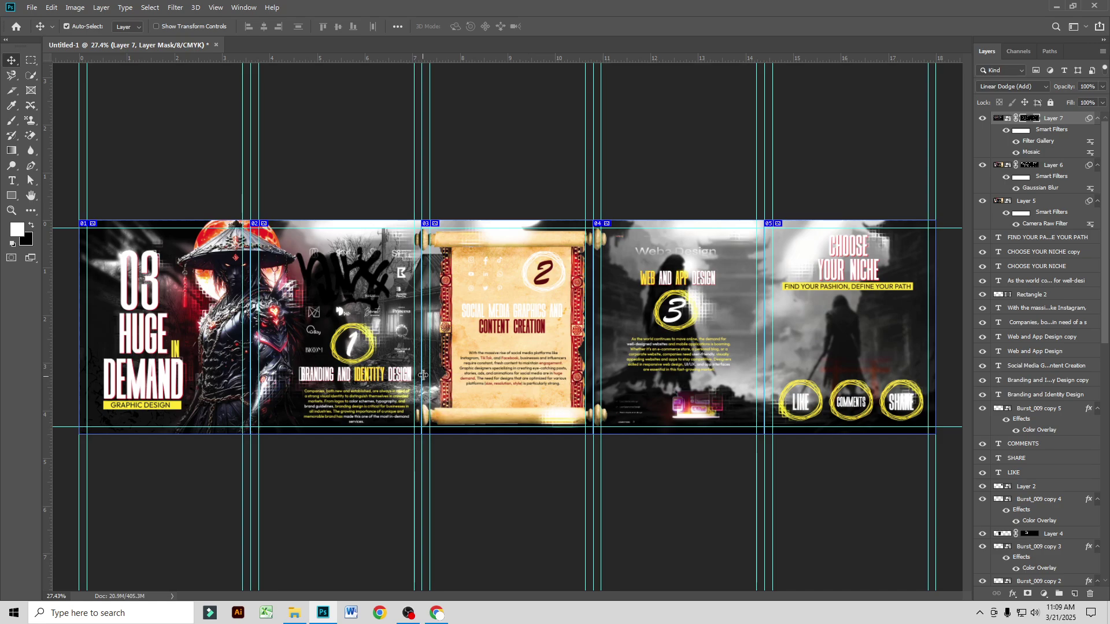
{"action": "left_click", "coordinate": [33, 8]}
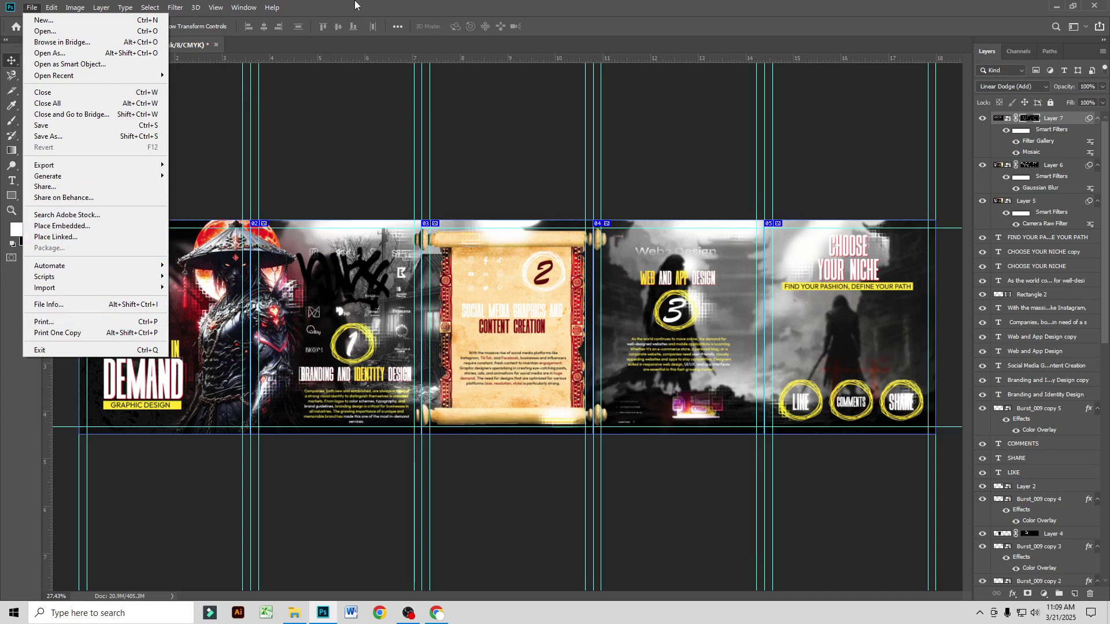
{"action": "left_click", "coordinate": [357, 7]}
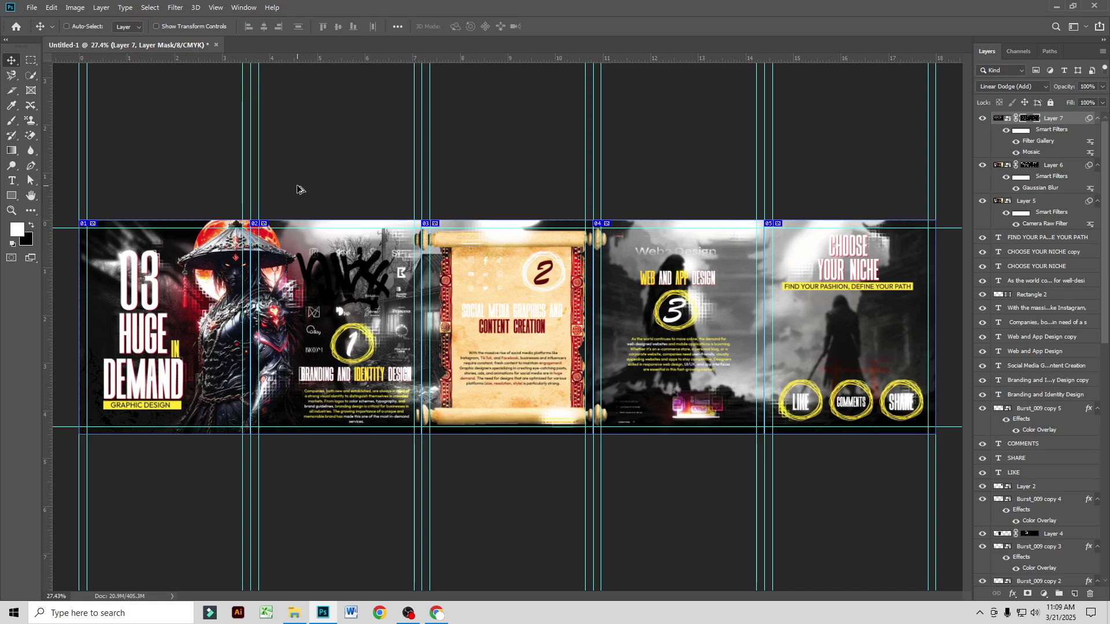
Step: Prepare a Save for Web export of the sliced carousel, setting the file format to JPEG
{"action": "key", "text": "ctrl+alt+shift+s"}
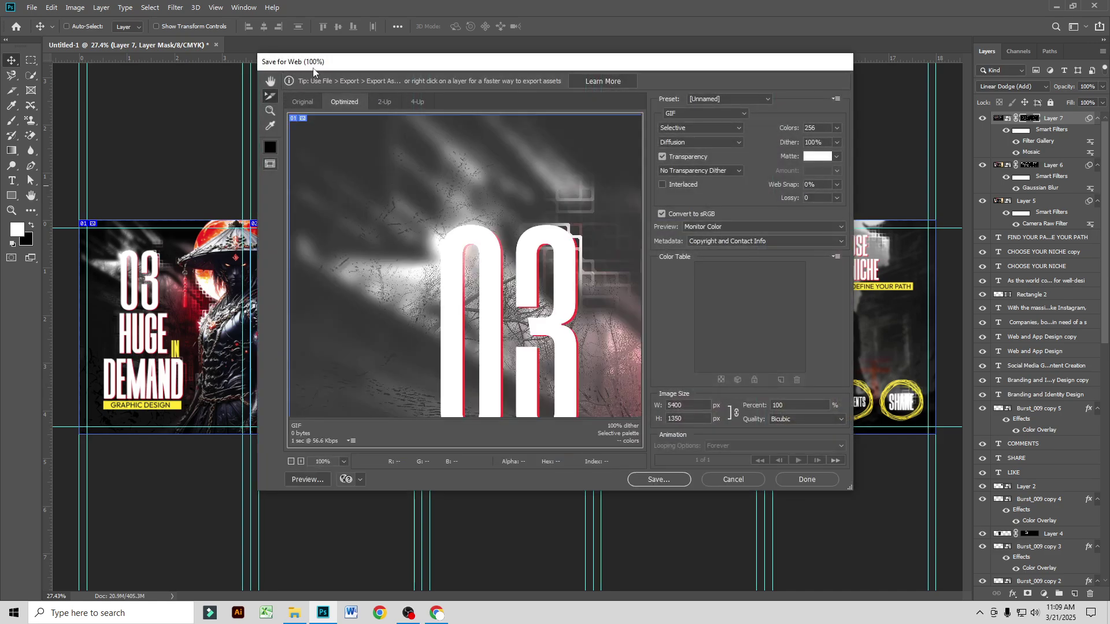
{"action": "left_click", "coordinate": [270, 111]}
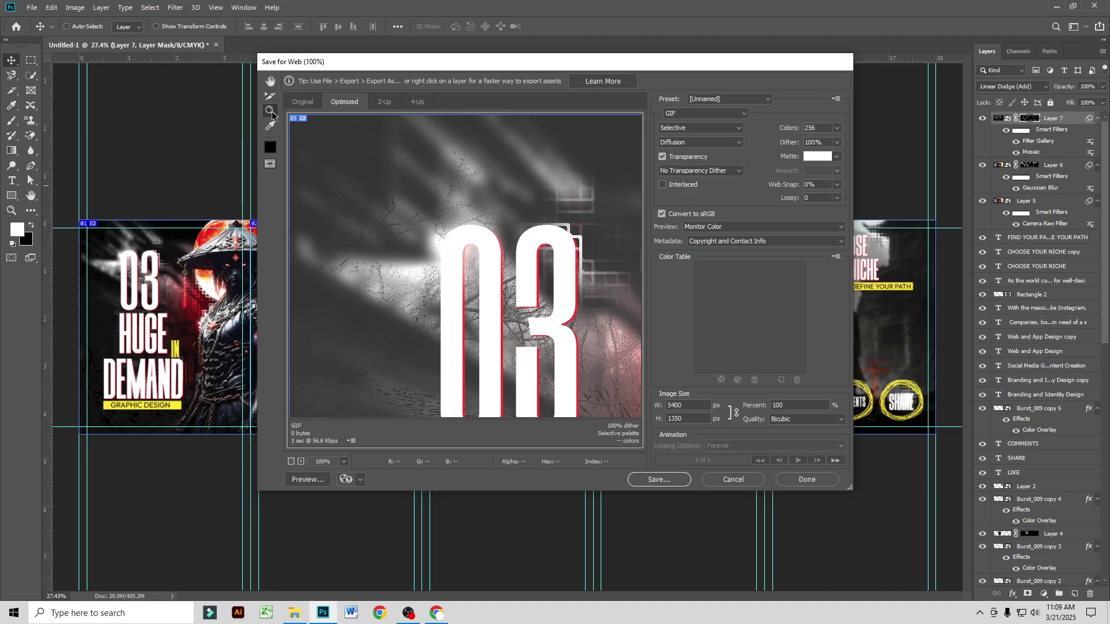
{"action": "left_click", "coordinate": [445, 219], "text": "alt"}
{"action": "left_click", "coordinate": [445, 219], "text": "alt"}
{"action": "left_click", "coordinate": [446, 219], "text": "alt"}
{"action": "left_click", "coordinate": [446, 220], "text": "alt"}
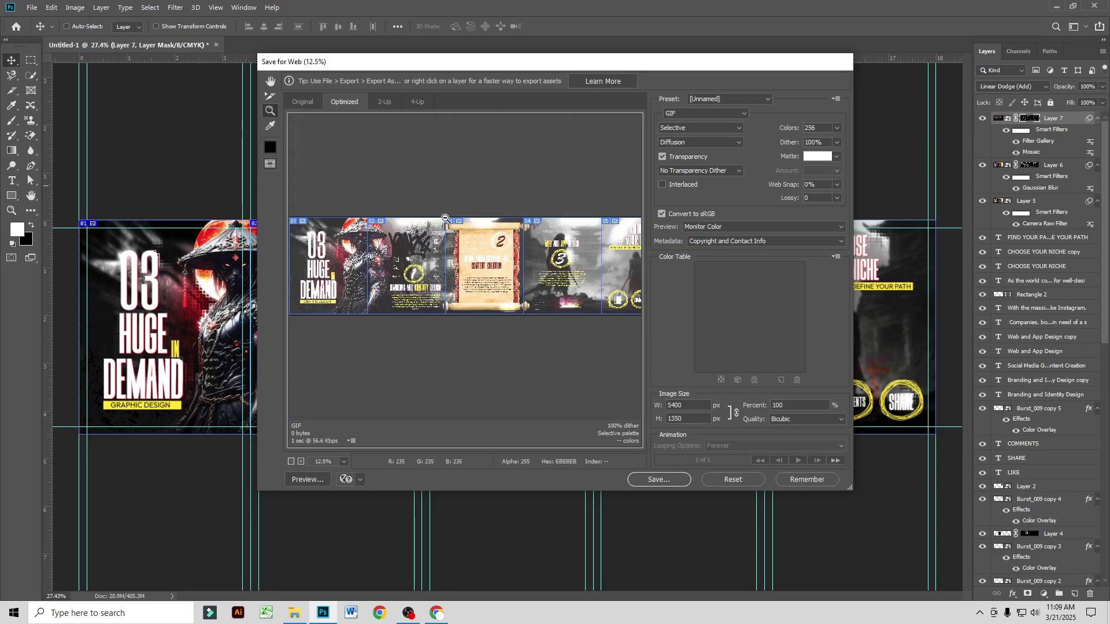
{"action": "left_click", "coordinate": [445, 218], "text": "alt"}
{"action": "left_click", "coordinate": [270, 96]}
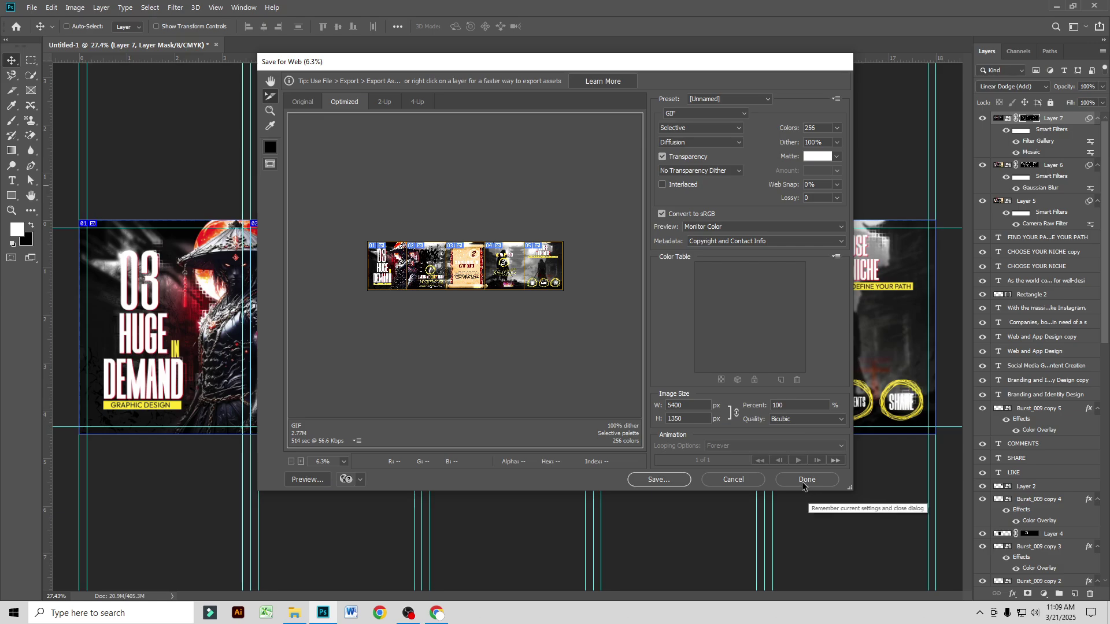
{"action": "left_click", "coordinate": [709, 113]}
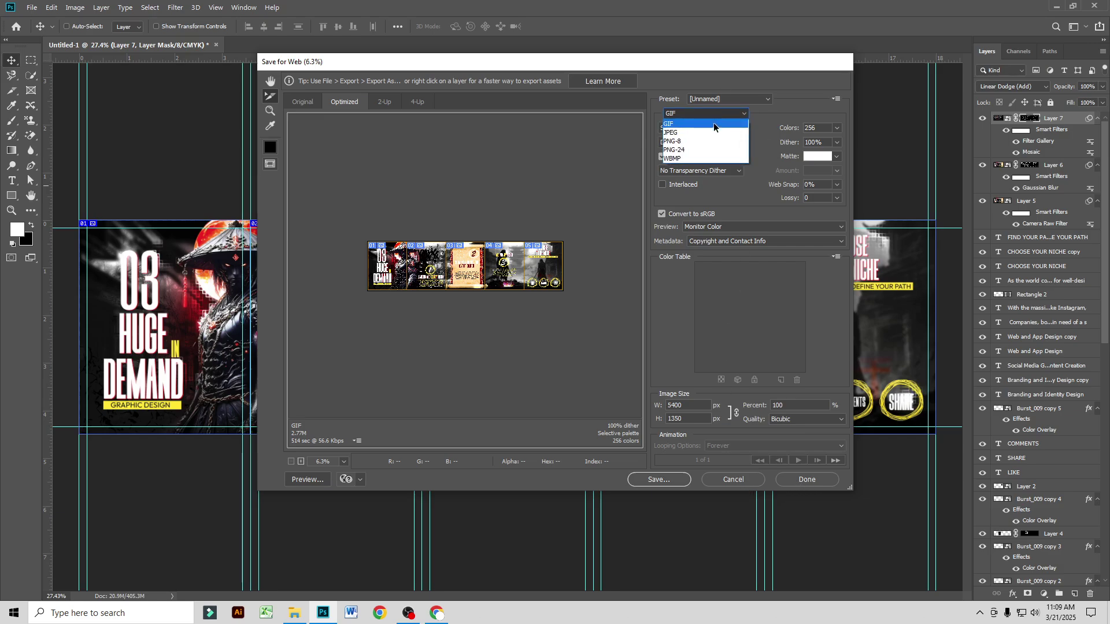
{"action": "left_click", "coordinate": [694, 133]}
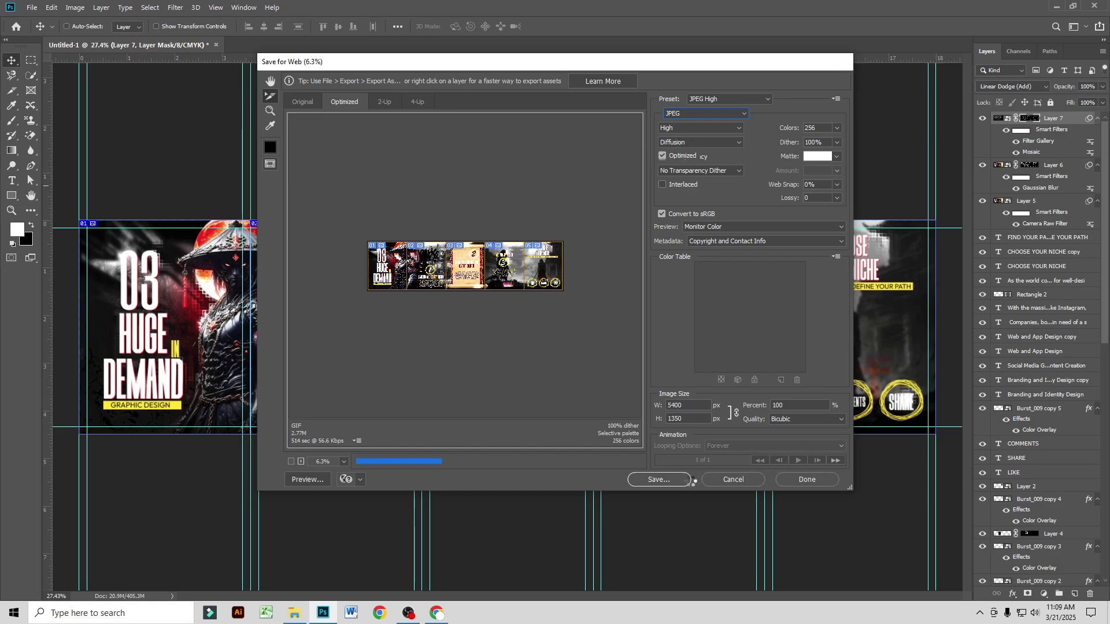
Step: Save all slices as images only into a new folder named Carousel 4 inside the Graphic Class folder
{"action": "left_click", "coordinate": [671, 480]}
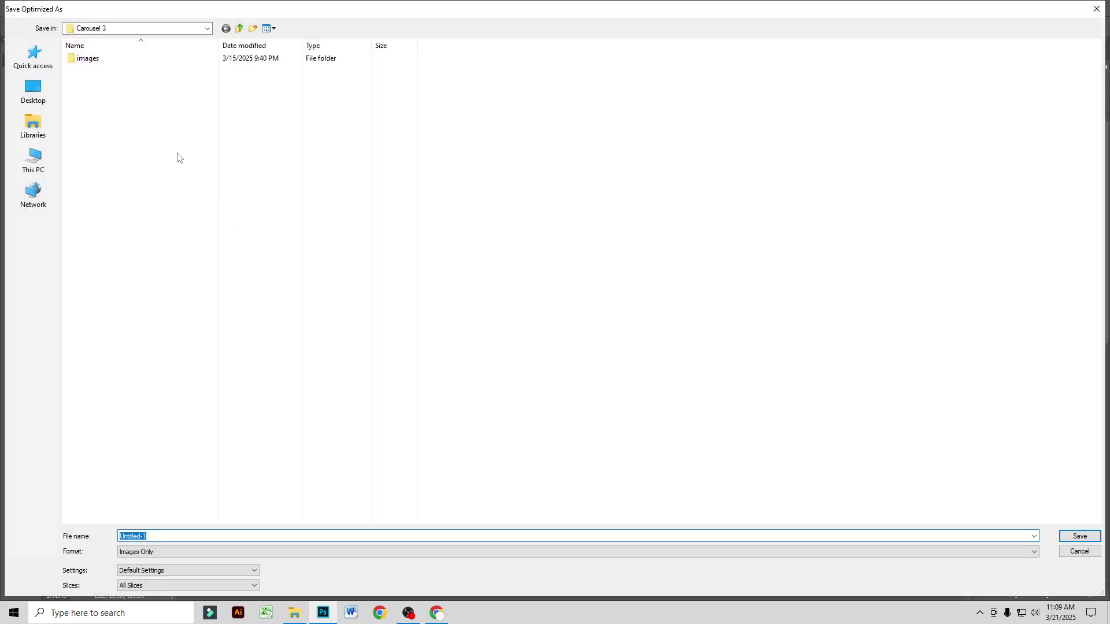
{"action": "left_click", "coordinate": [239, 30]}
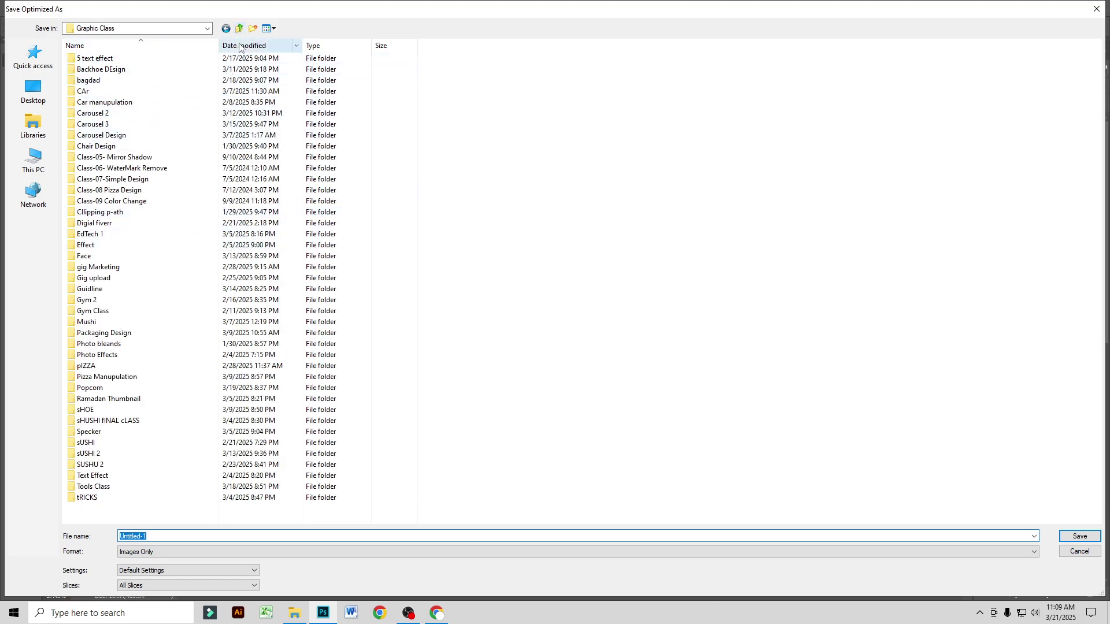
{"action": "right_click", "coordinate": [476, 134]}
{"action": "mouse_move", "coordinate": [522, 245]}
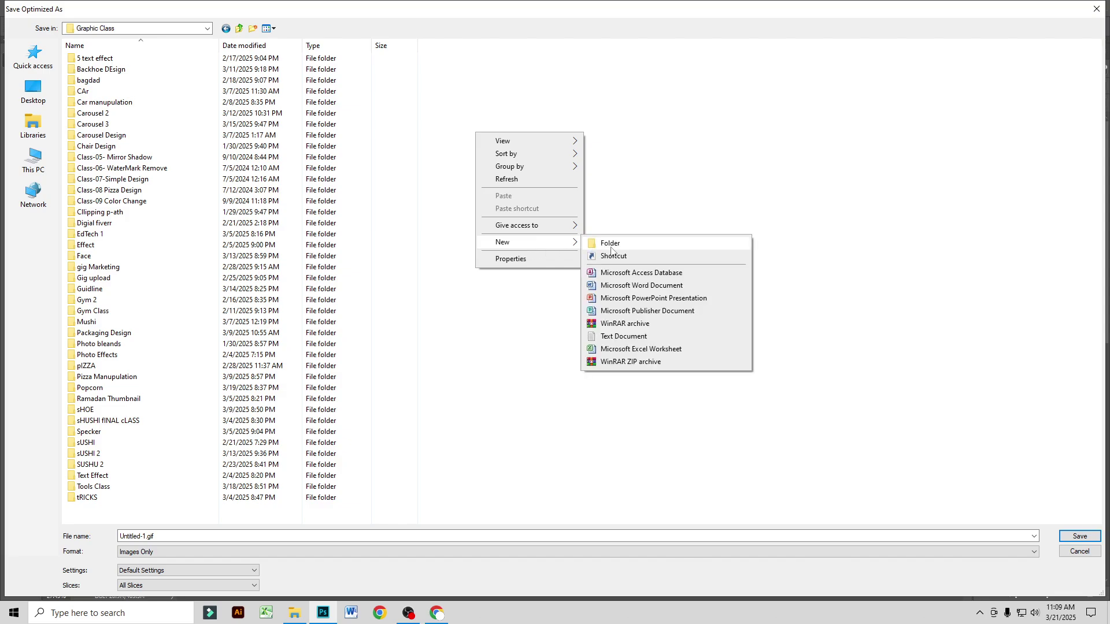
{"action": "left_click", "coordinate": [610, 245]}
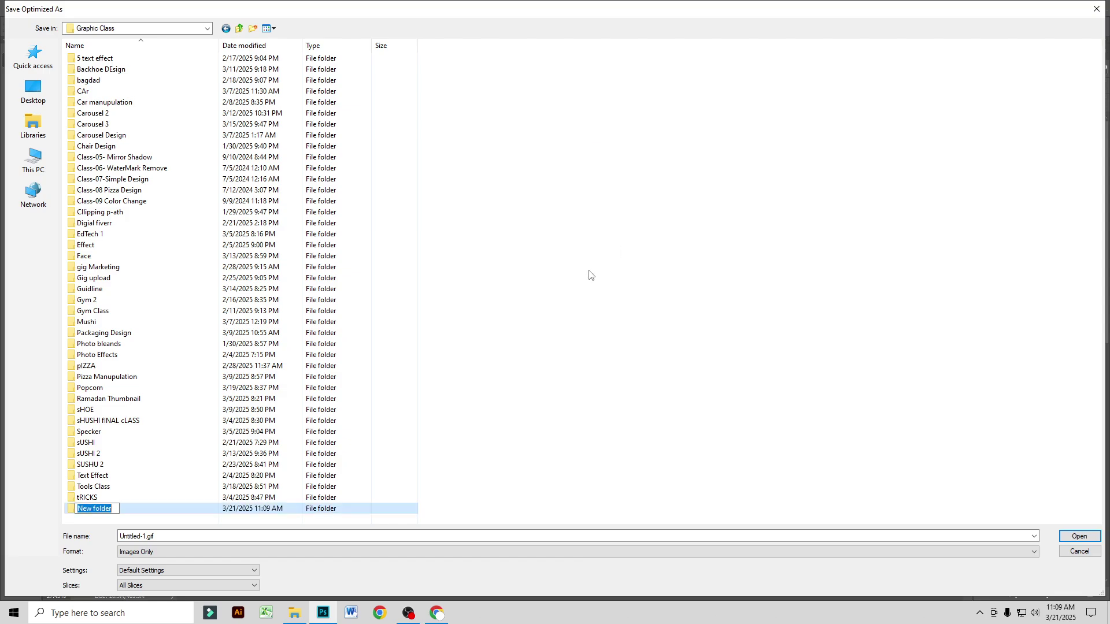
{"action": "type", "text": "Ca"}
{"action": "key", "text": "Return"}
{"action": "key", "text": "Return"}
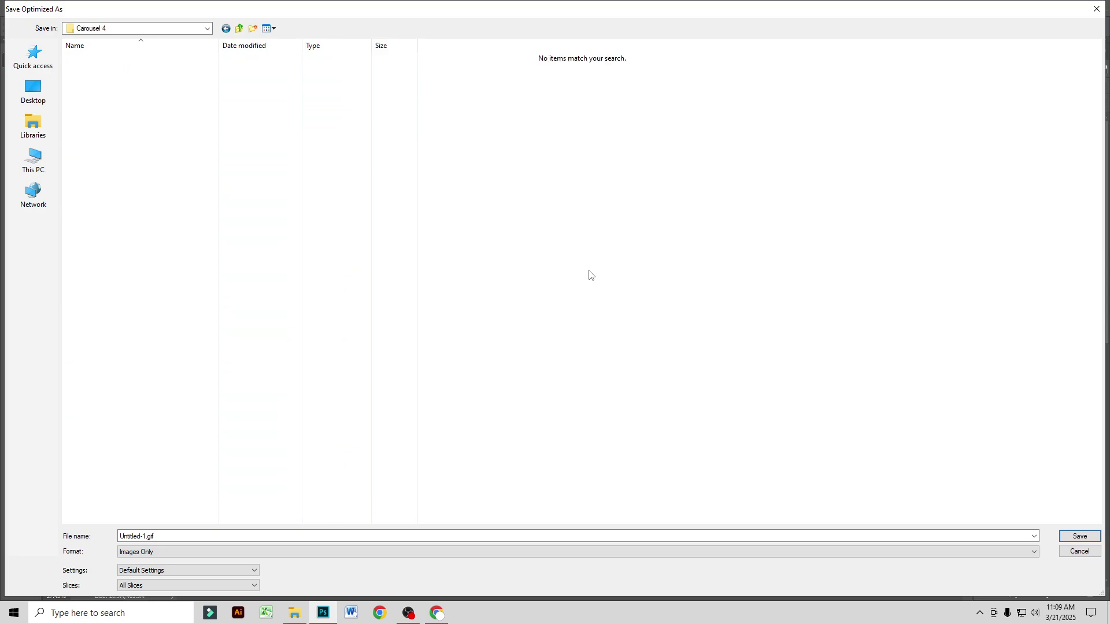
{"action": "left_click", "coordinate": [1079, 537]}
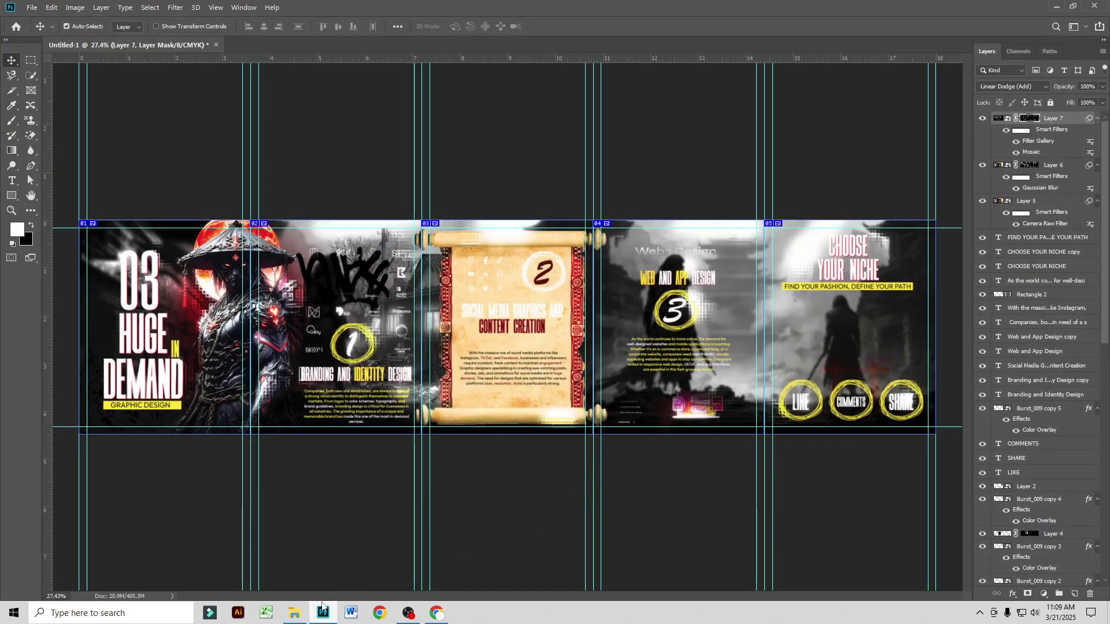
Step: Switch to File Explorer and open the exported images folder under Channel & Page (H:), GFXStudio, Adobe PhotoShop, Graphic Class, Carousel 4
{"action": "left_click", "coordinate": [321, 607]}
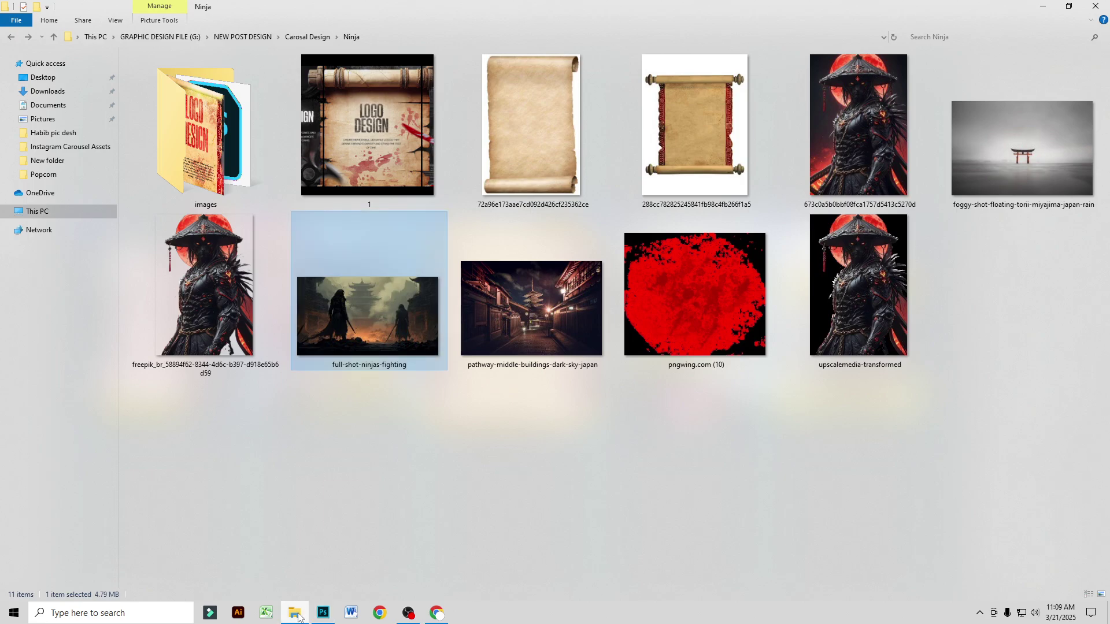
{"action": "left_click", "coordinate": [53, 212]}
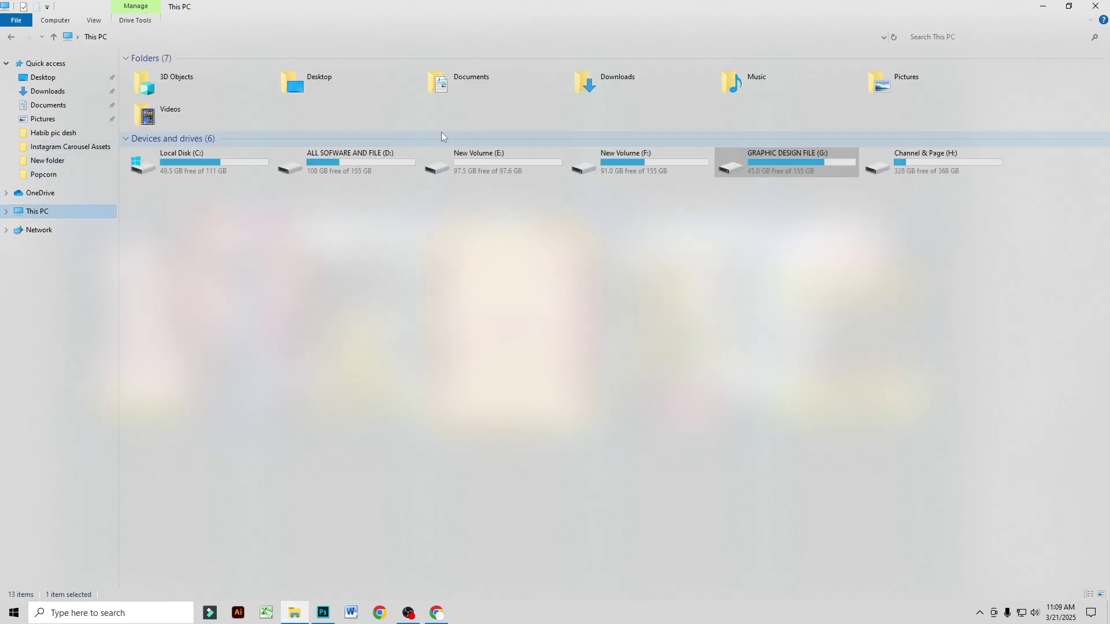
{"action": "double_click", "coordinate": [759, 152]}
{"action": "key", "text": "alt+Left"}
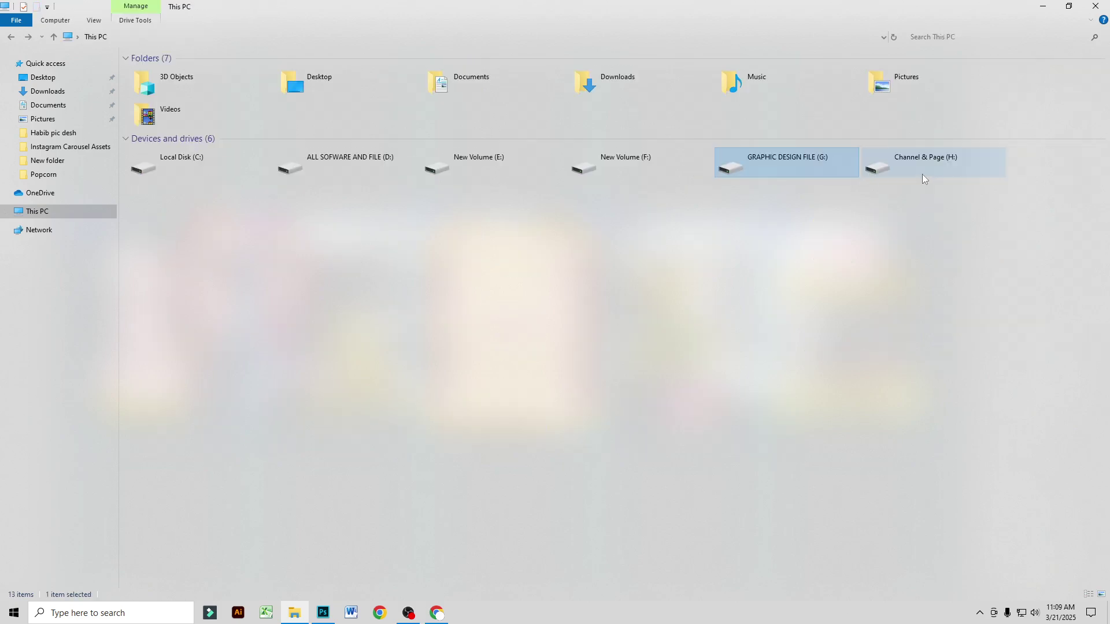
{"action": "double_click", "coordinate": [924, 180]}
{"action": "left_click", "coordinate": [238, 98]}
{"action": "double_click", "coordinate": [238, 101]}
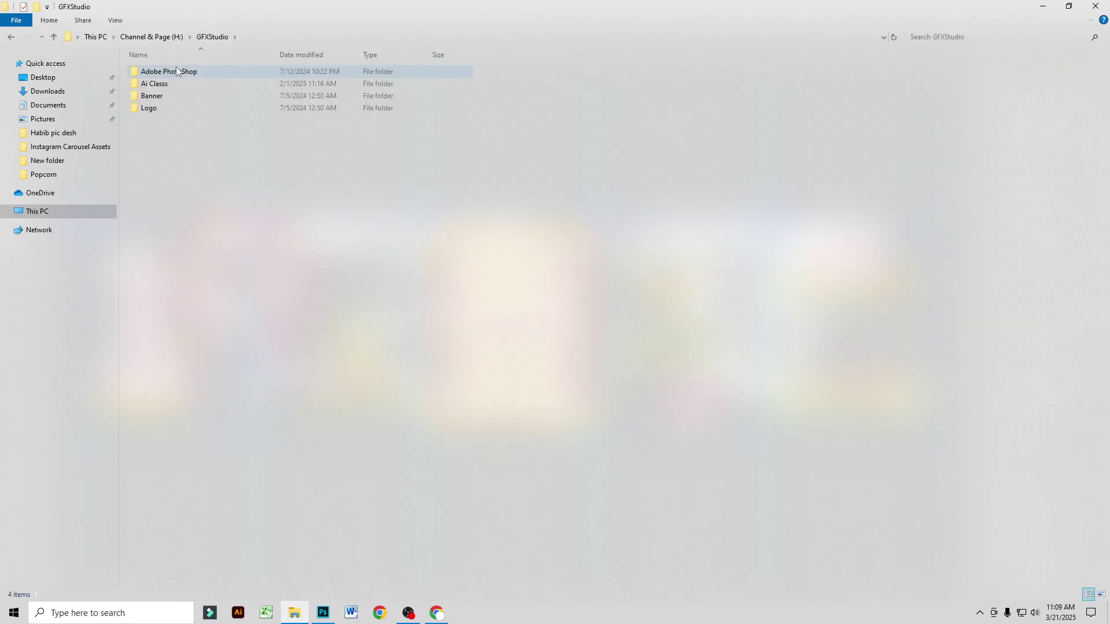
{"action": "double_click", "coordinate": [183, 69]}
{"action": "double_click", "coordinate": [182, 73]}
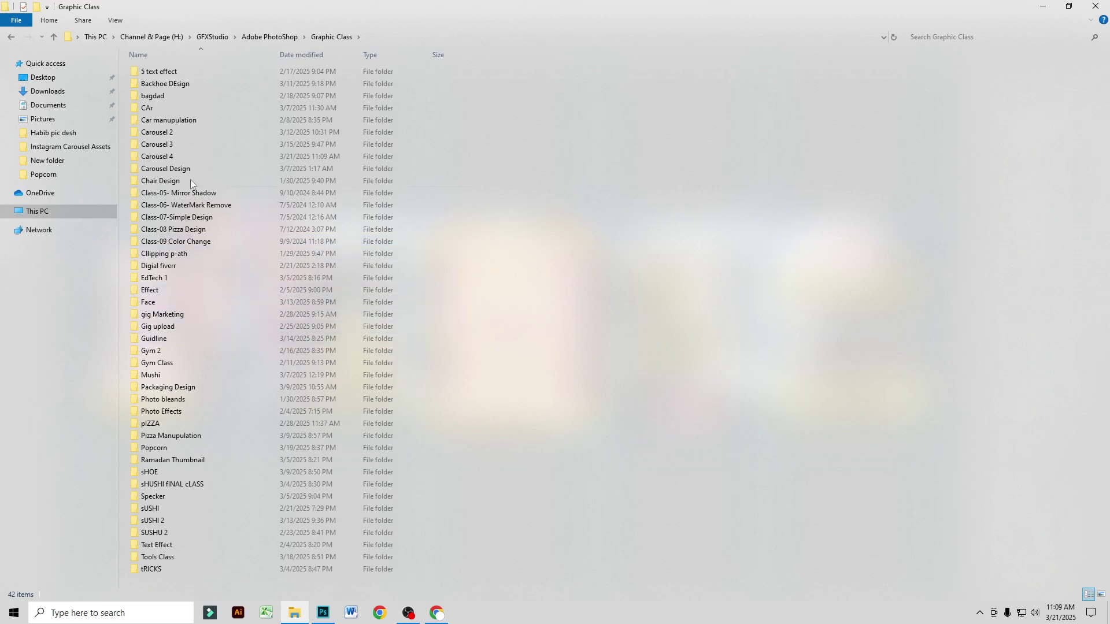
{"action": "double_click", "coordinate": [182, 154]}
{"action": "double_click", "coordinate": [161, 73]}
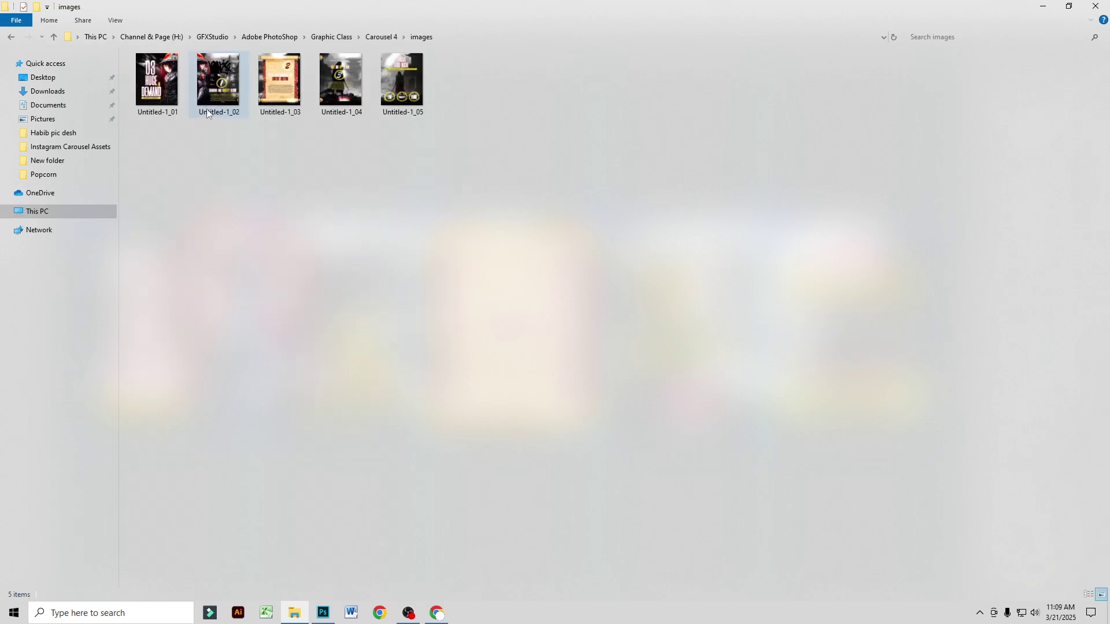
Step: Enlarge the file thumbnails and view the exported slides one by one, starting from Untitled-1_01
{"action": "right_click", "coordinate": [198, 142]}
{"action": "mouse_move", "coordinate": [278, 149]}
{"action": "left_click", "coordinate": [381, 149]}
{"action": "double_click", "coordinate": [276, 137]}
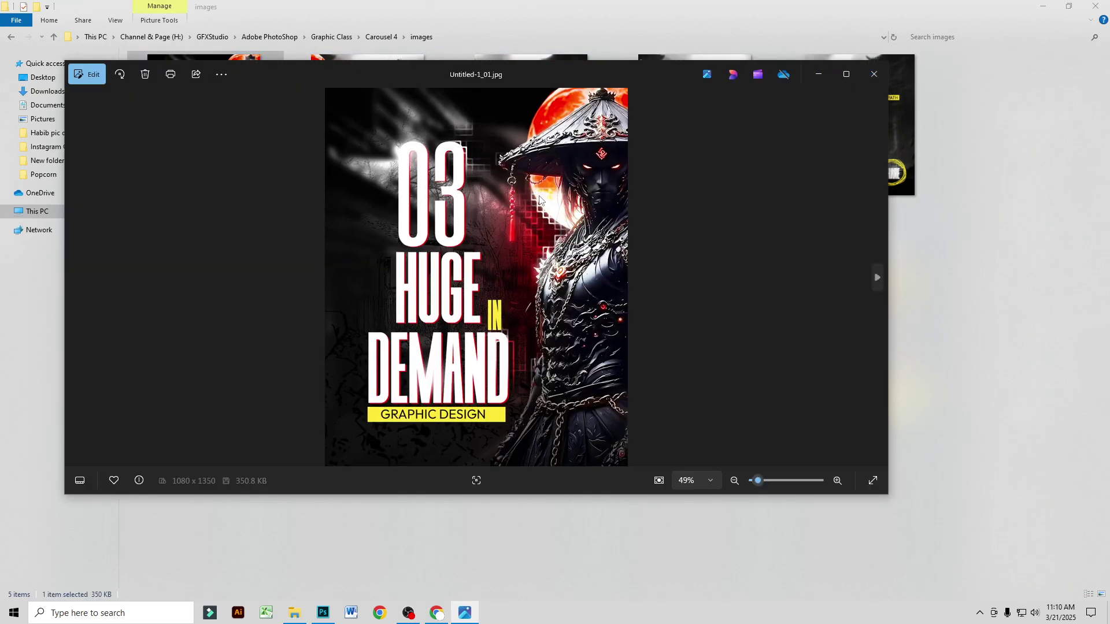
{"action": "key", "text": "Right"}
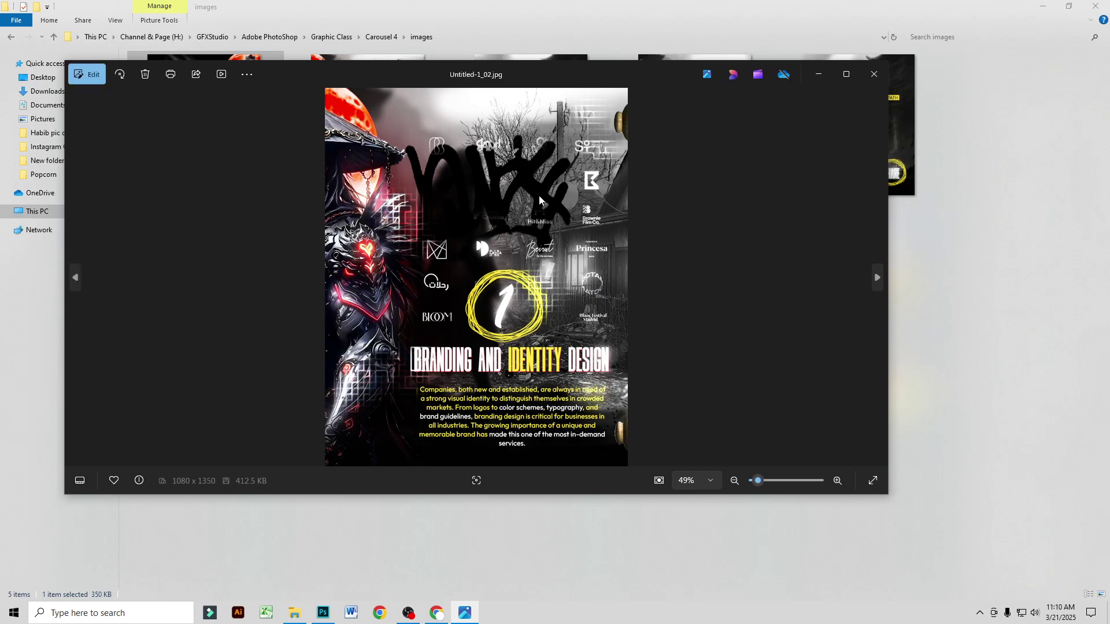
{"action": "key", "text": "Right"}
{"action": "key", "text": "Right"}
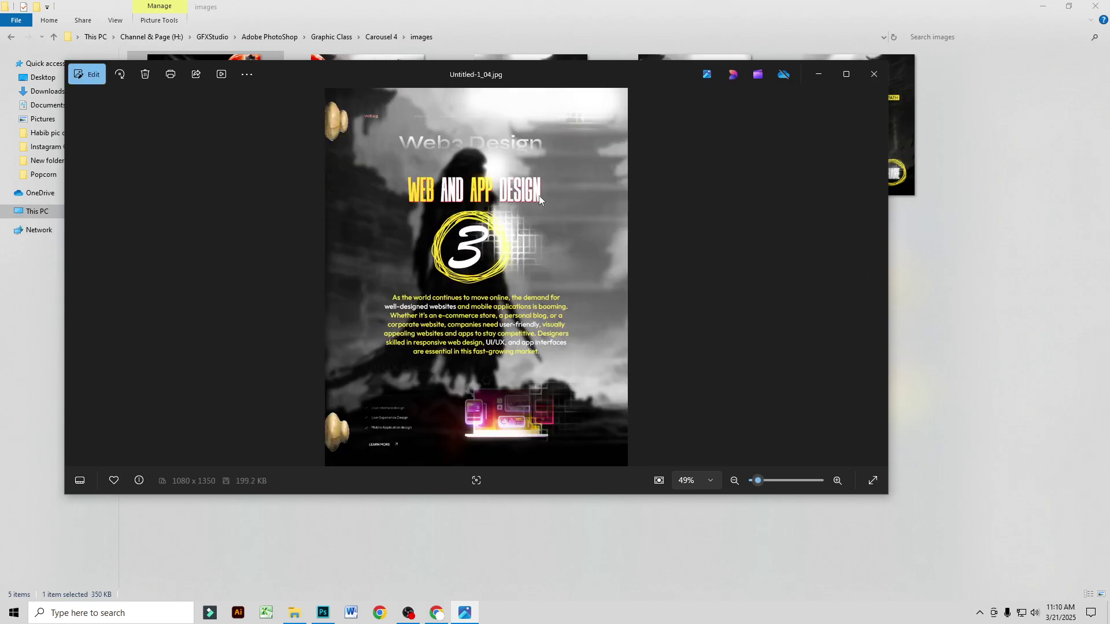
Step: View the last exported slide, Untitled-1_05, and close the image viewer
{"action": "key", "text": "Right"}
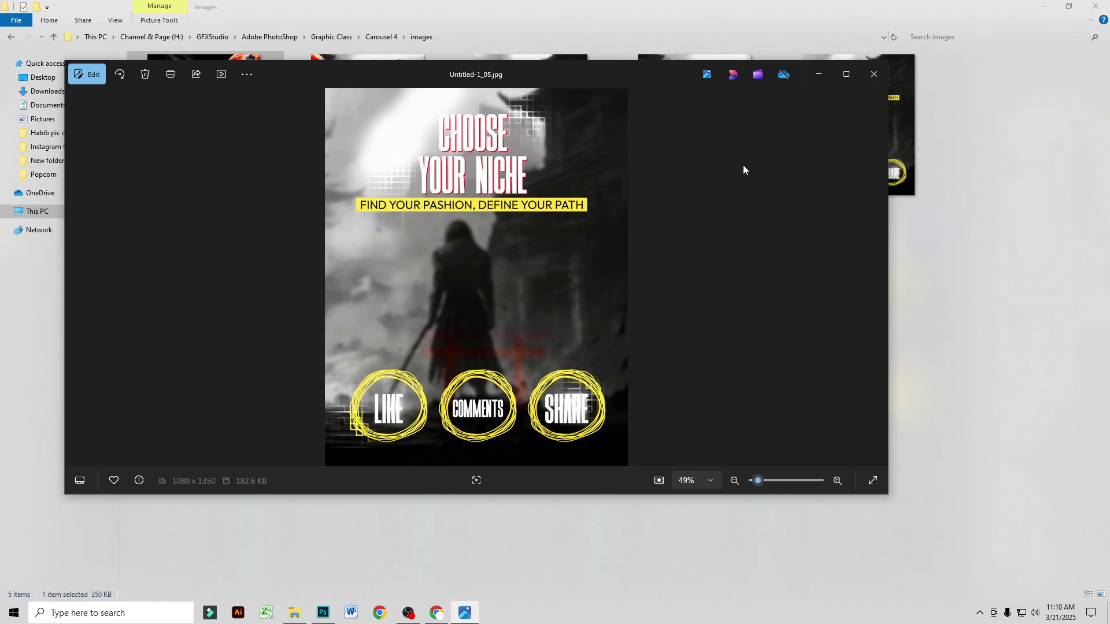
{"action": "left_click", "coordinate": [873, 74]}
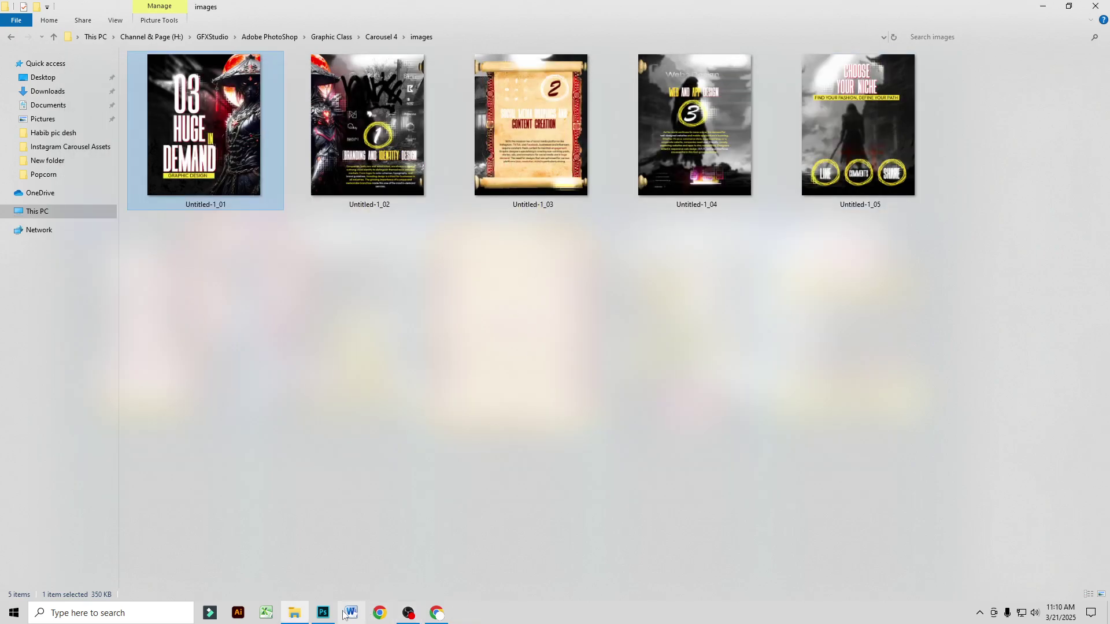
Step: Switch to Photoshop and start the PDF Presentation automation
{"action": "left_click", "coordinate": [323, 613]}
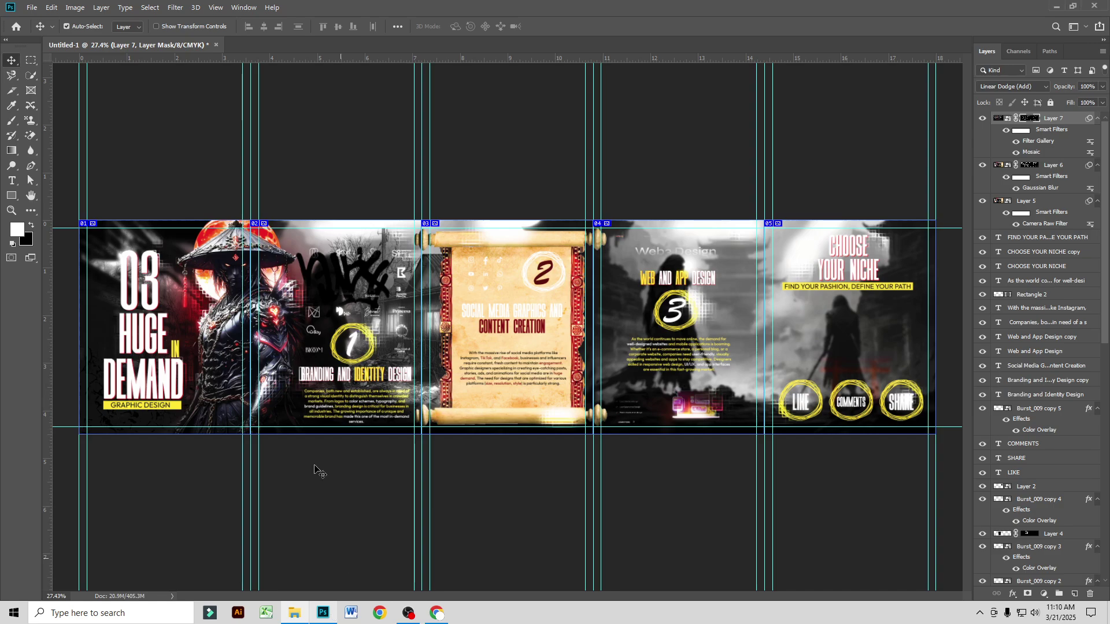
{"action": "left_click", "coordinate": [29, 10]}
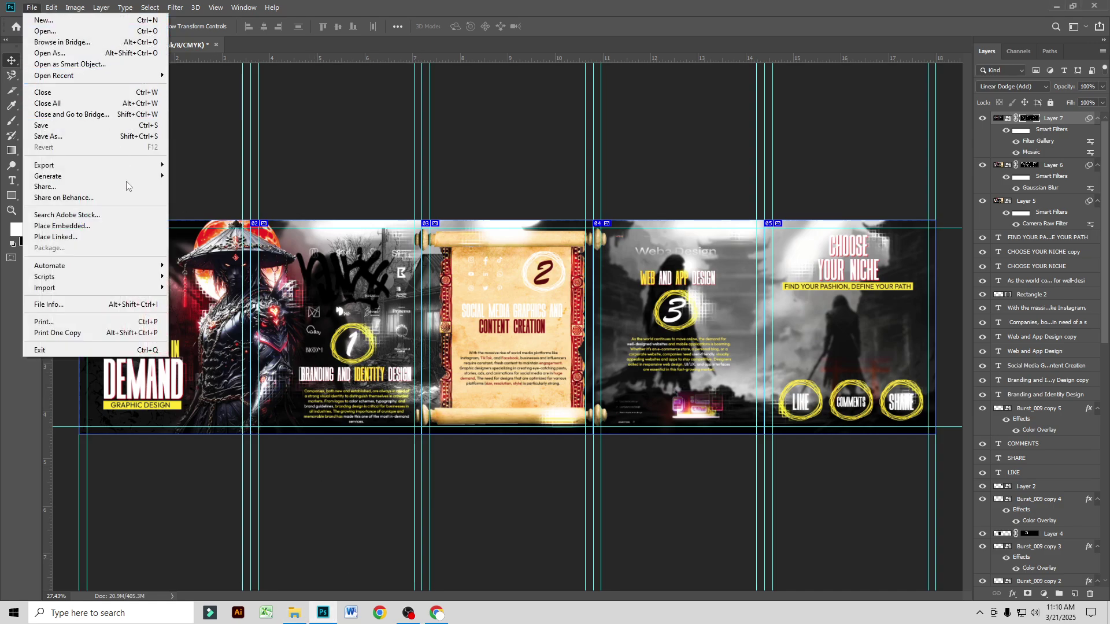
{"action": "mouse_move", "coordinate": [88, 271]}
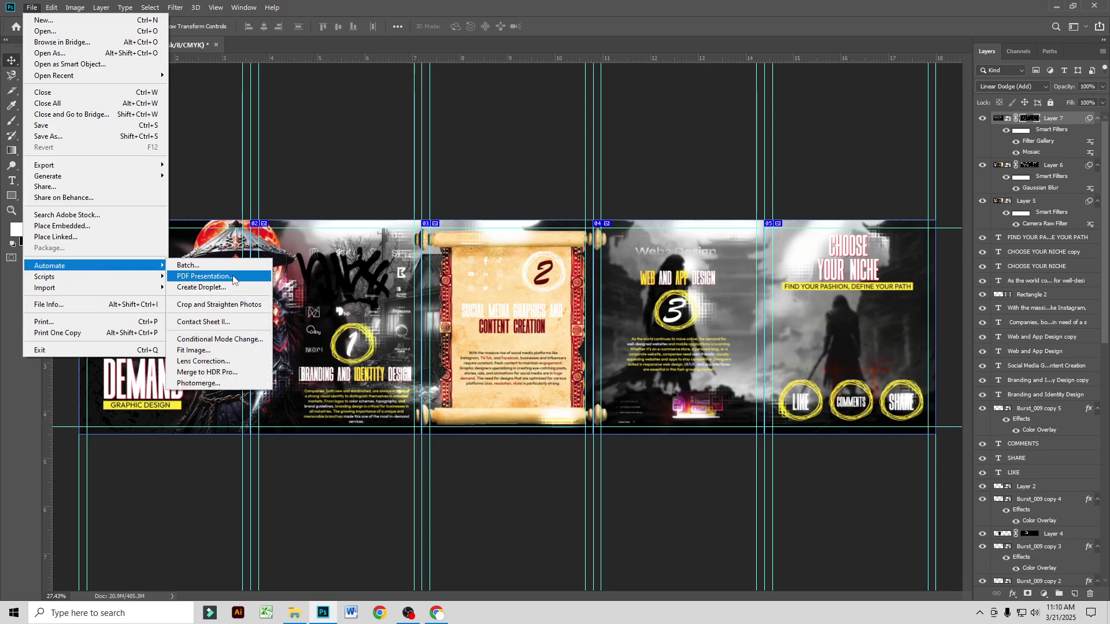
{"action": "left_click", "coordinate": [199, 278]}
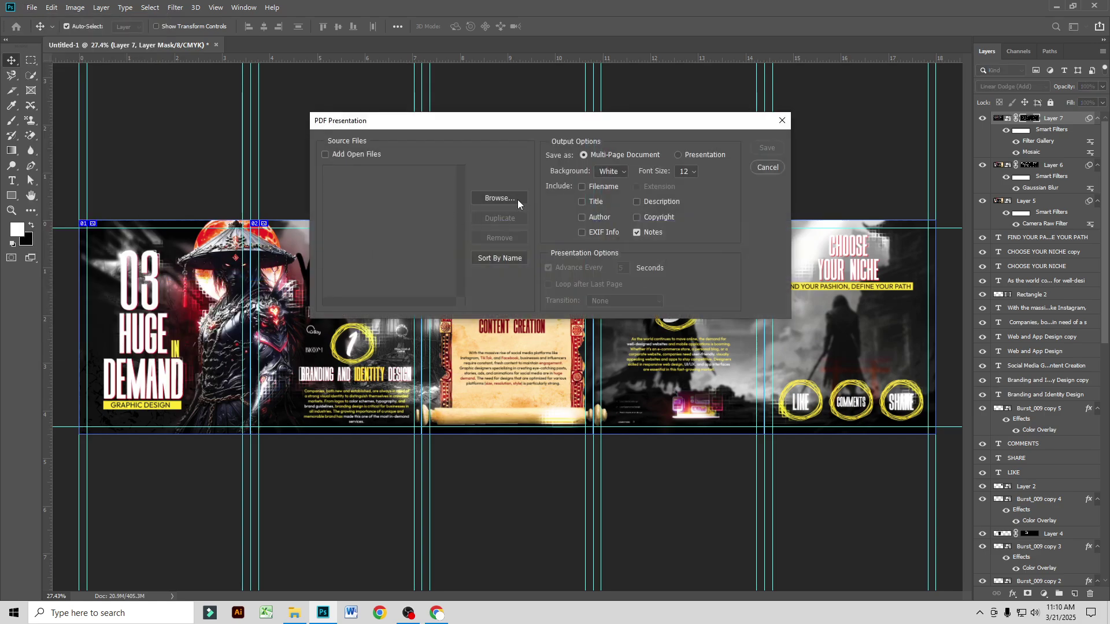
Step: Add Untitled-1_01 through Untitled-1_05 as source files from Channel & Page (H:), GFXStudio, Adobe PhotoShop, Graphic Class, Carousel 4, images
{"action": "left_click", "coordinate": [500, 199]}
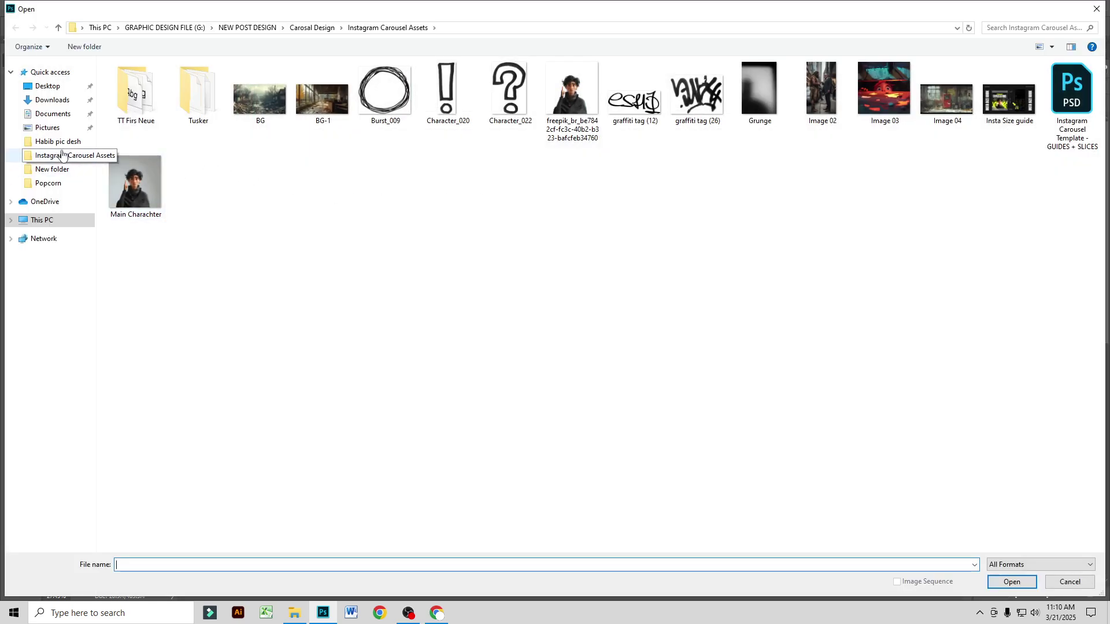
{"action": "left_click", "coordinate": [53, 221]}
{"action": "double_click", "coordinate": [902, 173]}
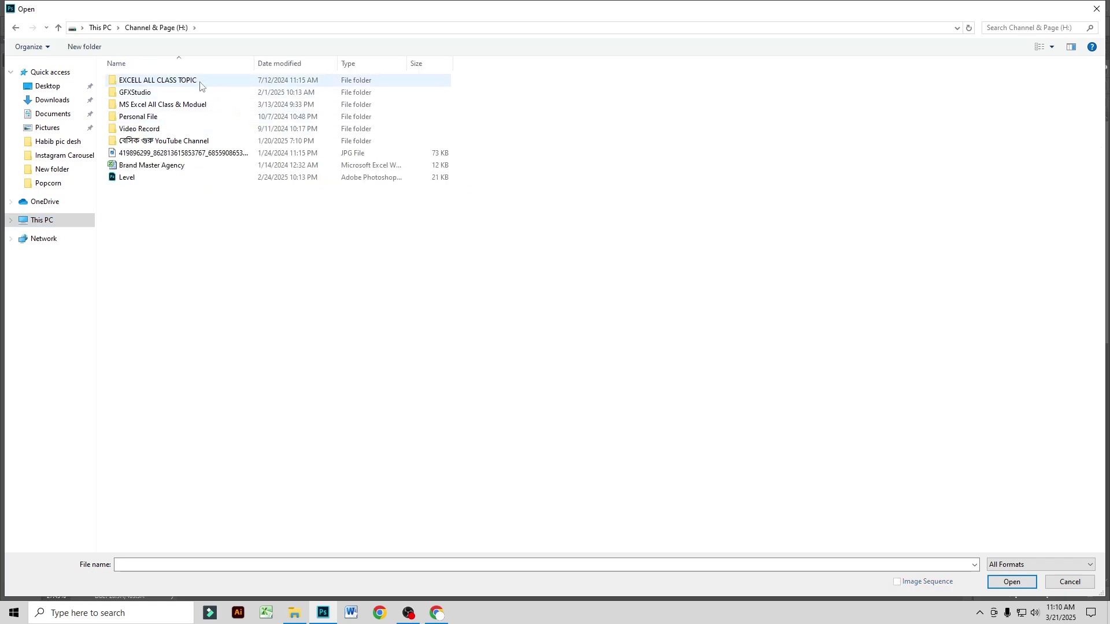
{"action": "double_click", "coordinate": [183, 94]}
{"action": "double_click", "coordinate": [177, 83]}
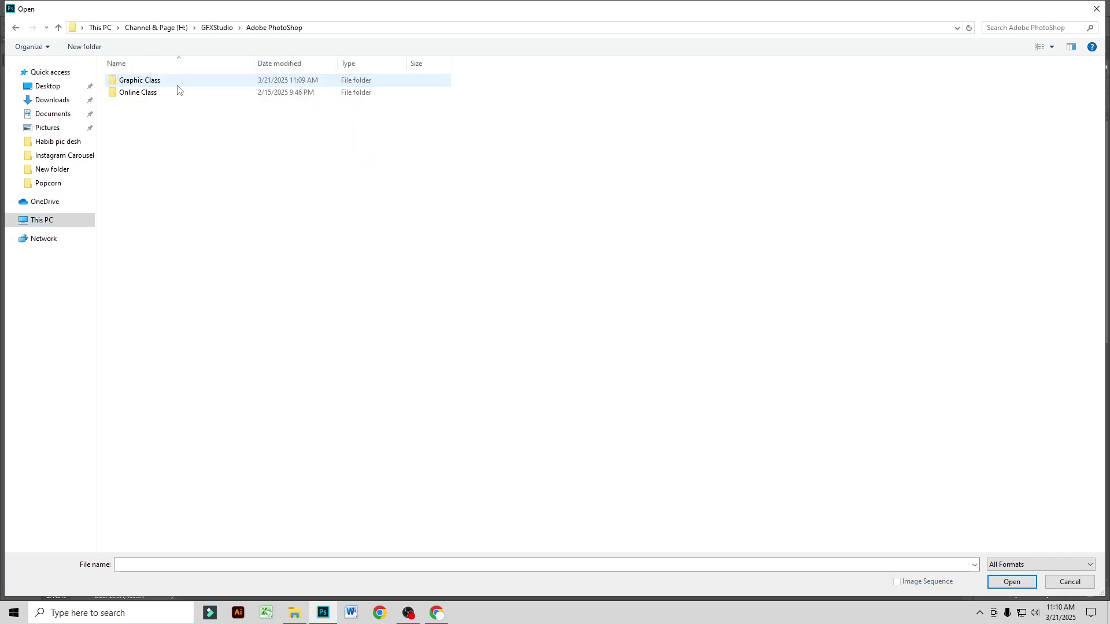
{"action": "double_click", "coordinate": [176, 84]}
{"action": "double_click", "coordinate": [154, 162]}
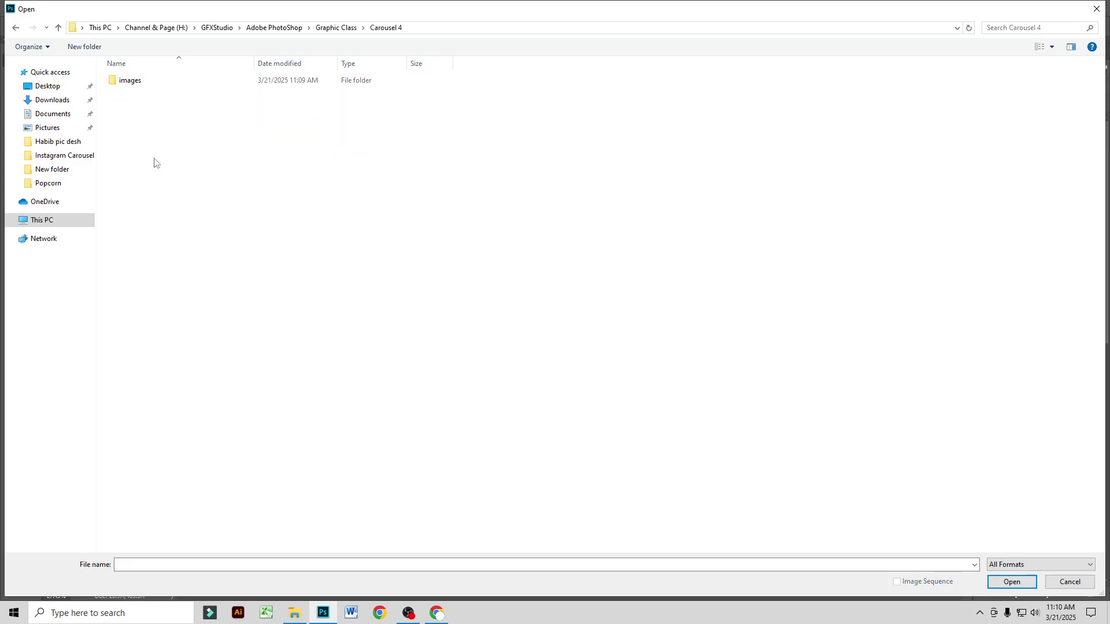
{"action": "double_click", "coordinate": [147, 84]}
{"action": "left_click_drag", "start_coordinate": [132, 140], "coordinate": [453, 128]}
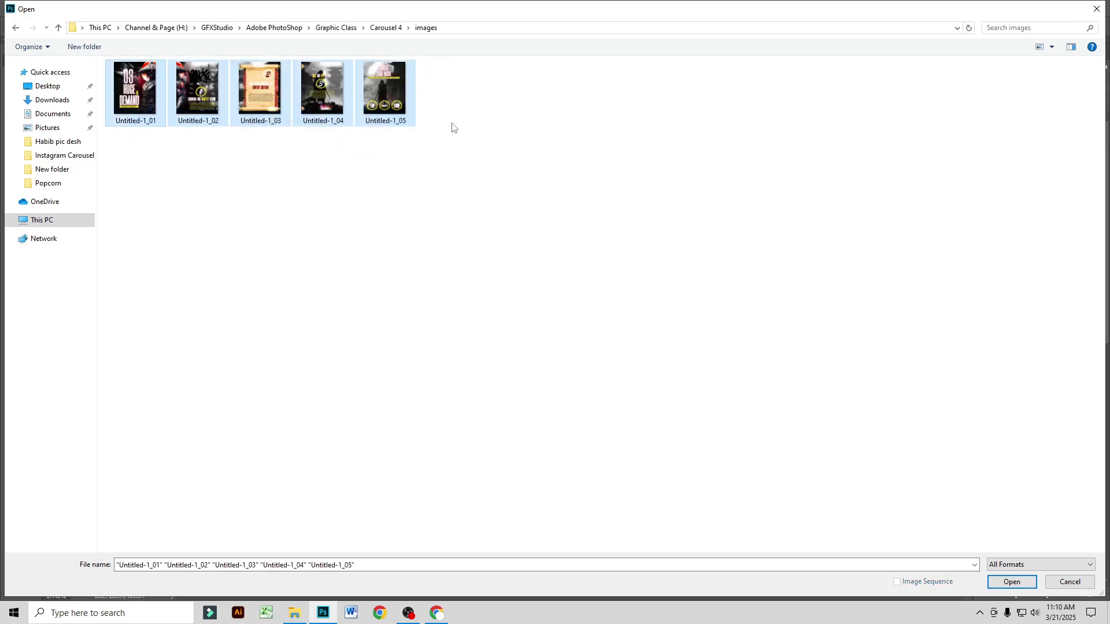
{"action": "left_click", "coordinate": [993, 584]}
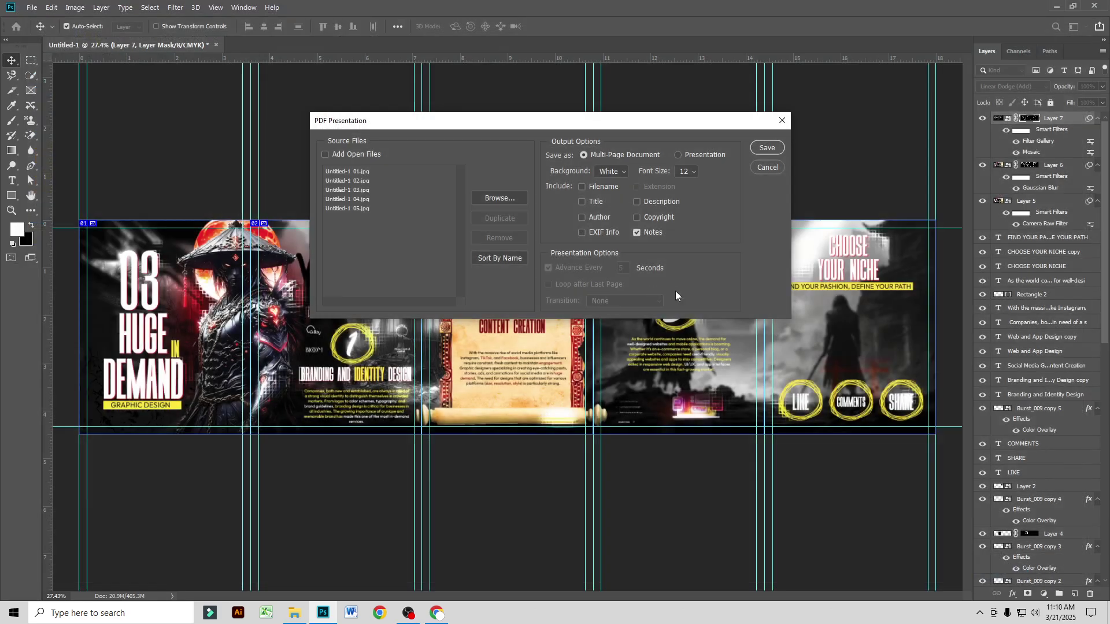
Step: Set the output to Presentation with Notes excluded, and save the PDF to the Desktop as Untitled
{"action": "left_click", "coordinate": [681, 154]}
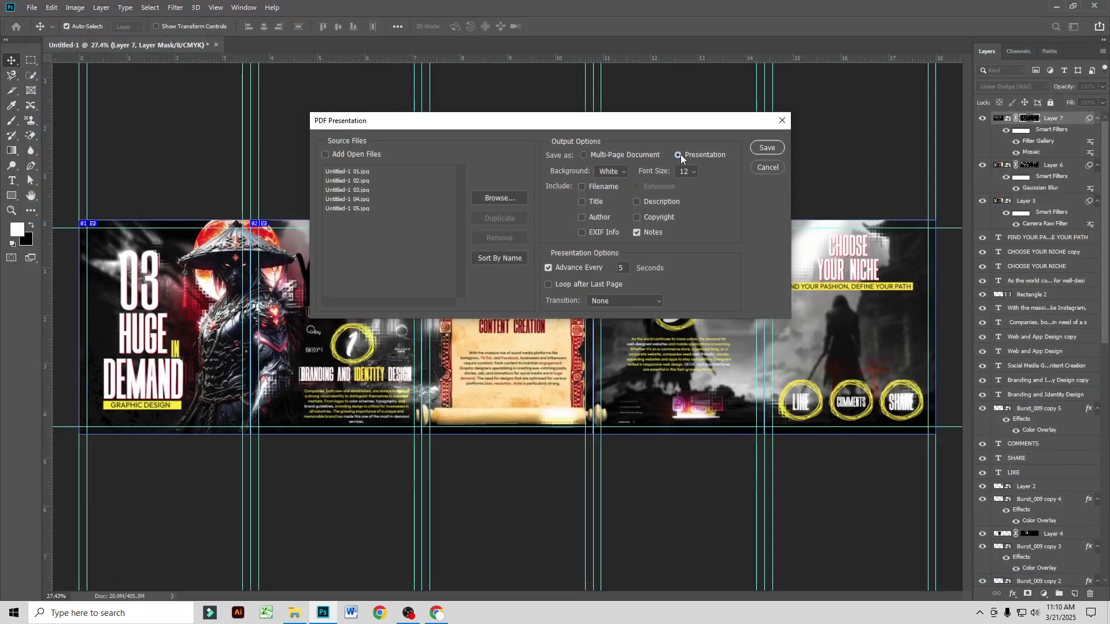
{"action": "left_click", "coordinate": [637, 234]}
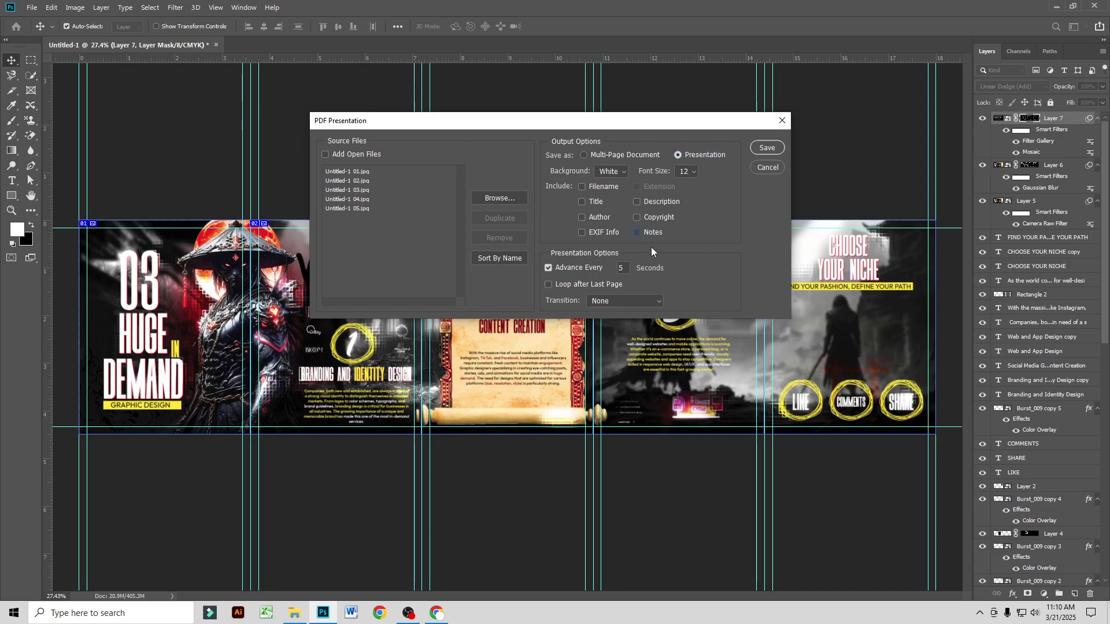
{"action": "left_click", "coordinate": [767, 148]}
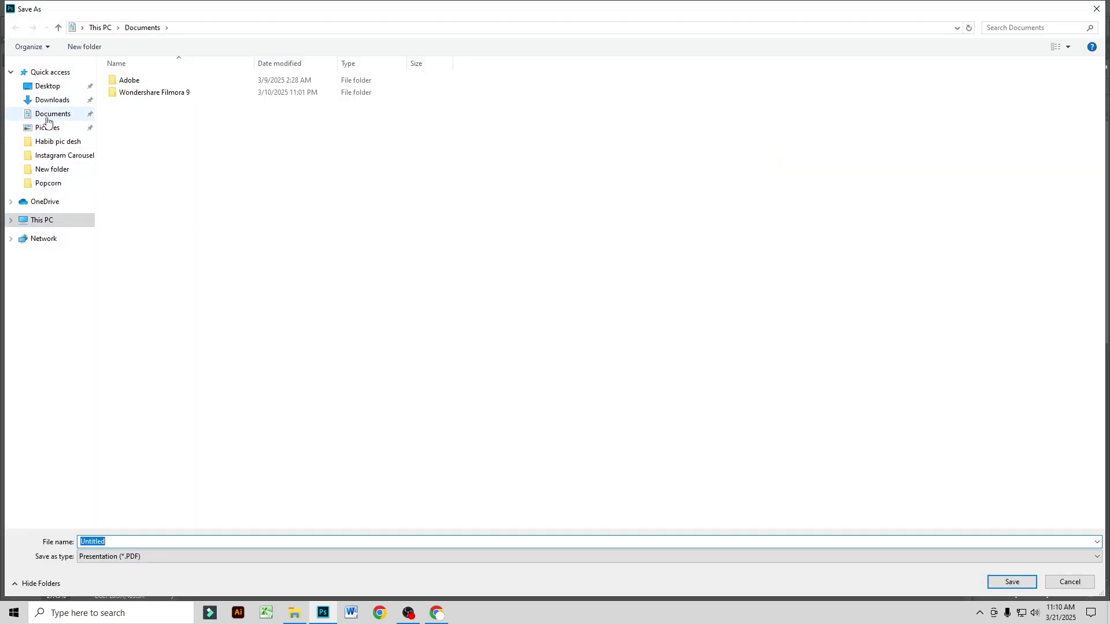
{"action": "left_click", "coordinate": [50, 88]}
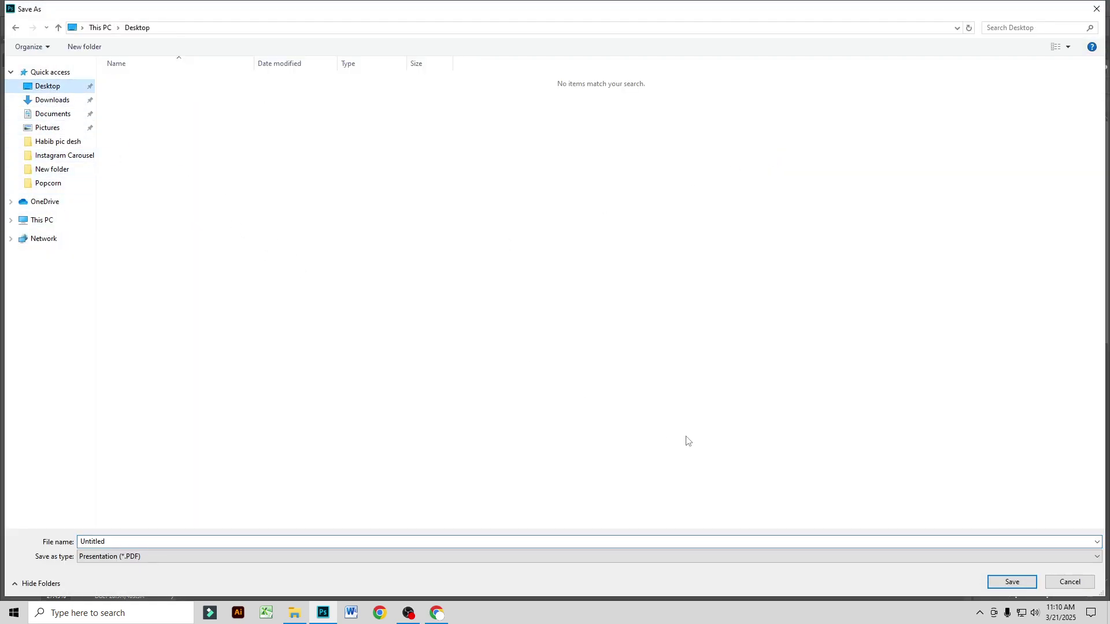
{"action": "left_click", "coordinate": [1011, 582]}
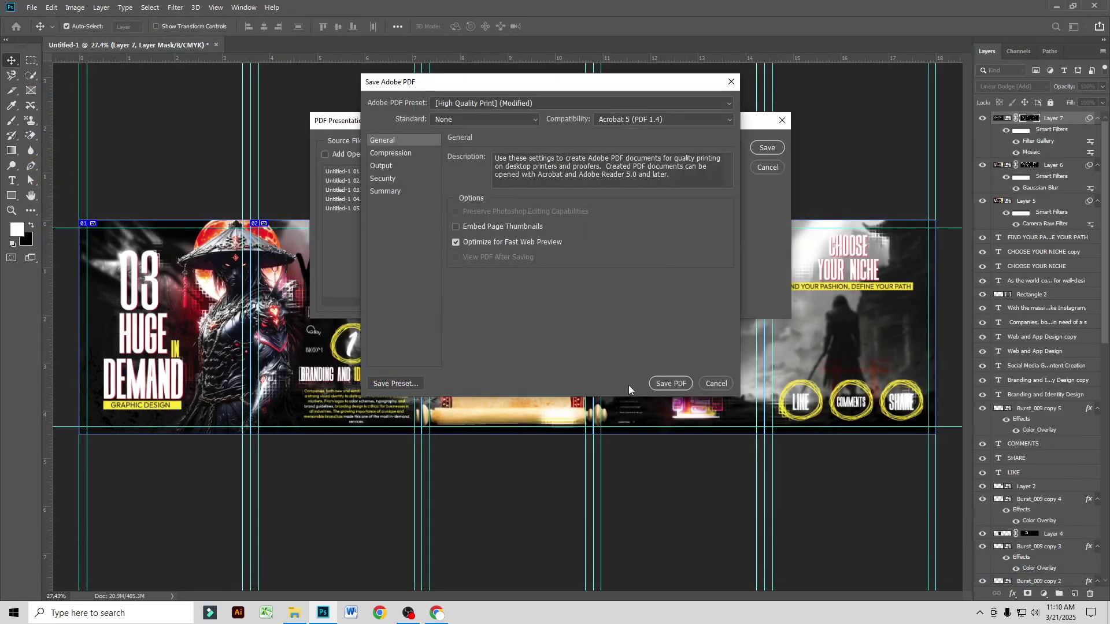
{"action": "left_click", "coordinate": [664, 384]}
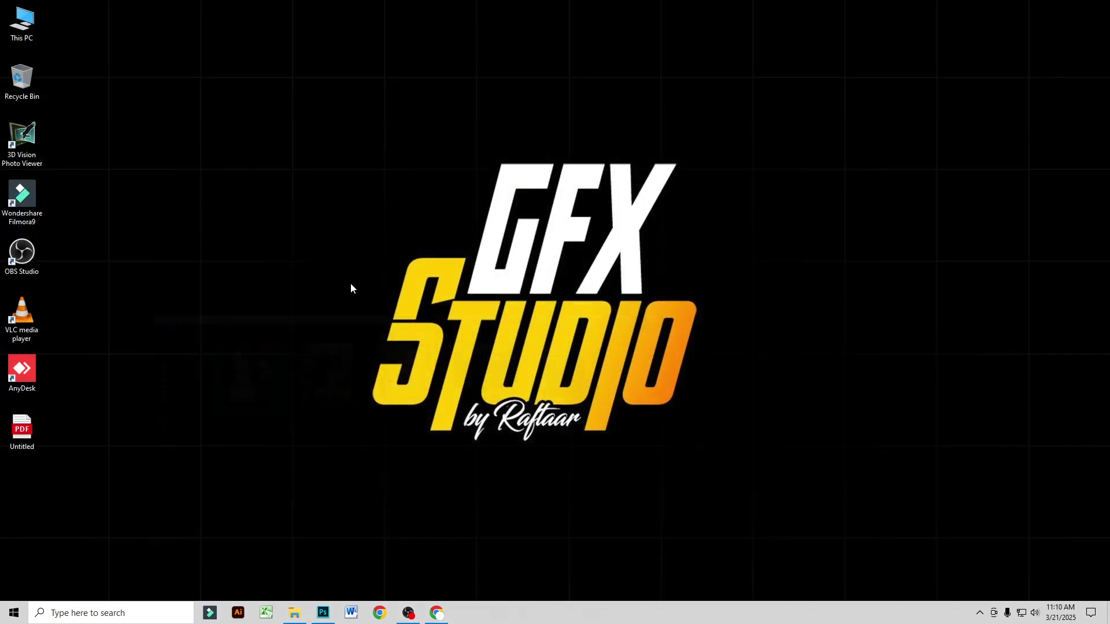
Step: Open the Untitled PDF from the desktop and look through its carousel pages
{"action": "double_click", "coordinate": [21, 429]}
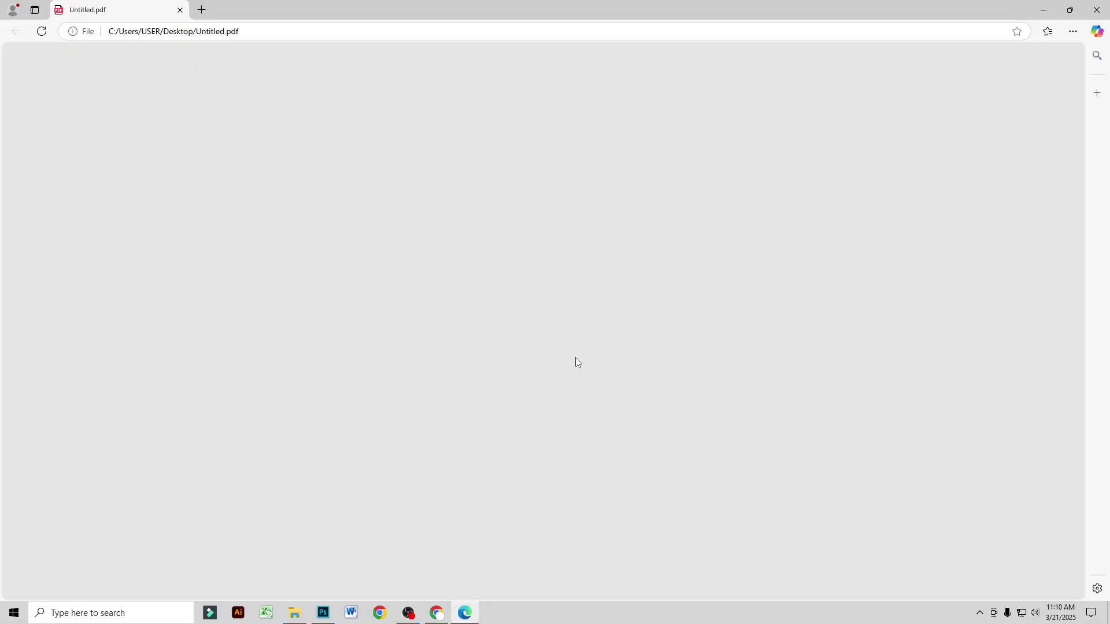
{"action": "scroll", "coordinate": [659, 376], "scroll_direction": "down", "scroll_amount": 15}
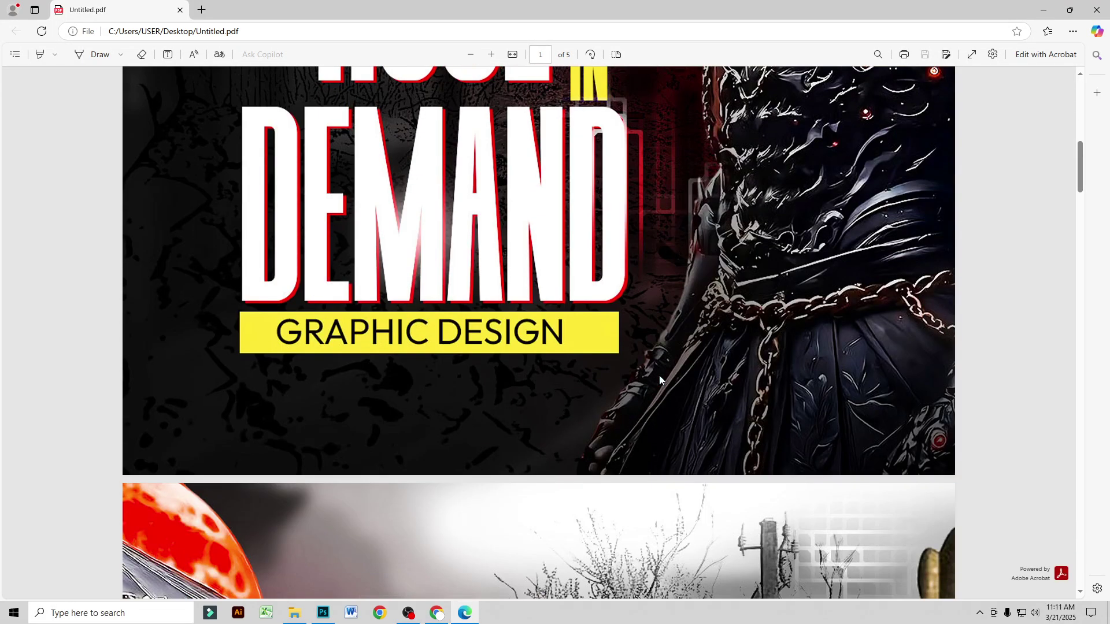
{"action": "scroll", "coordinate": [661, 377], "scroll_direction": "down", "scroll_amount": 20}
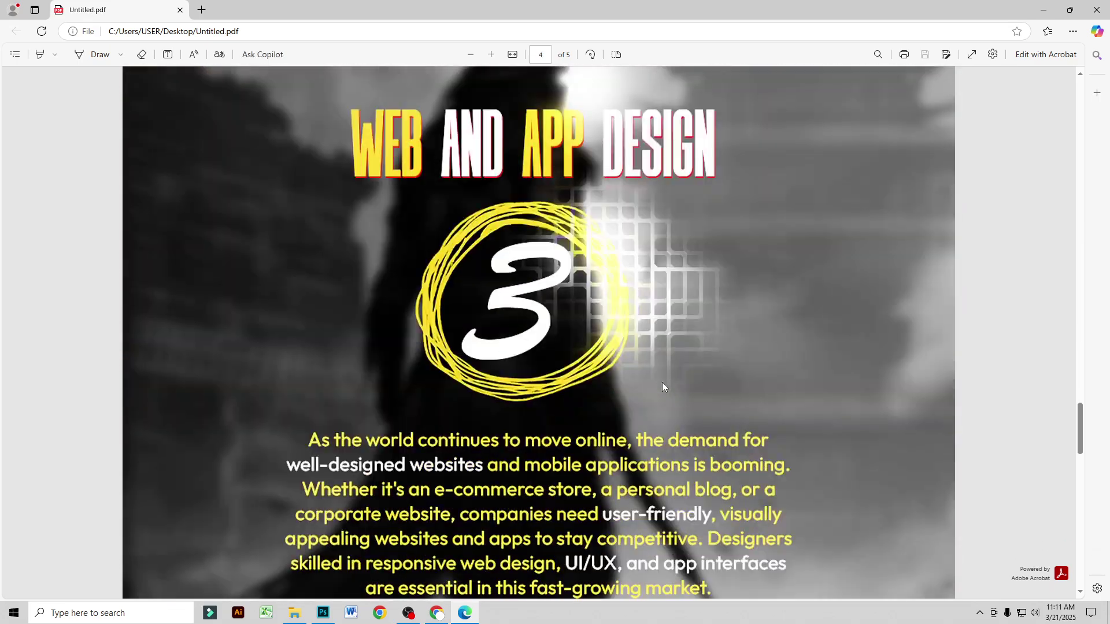
{"action": "scroll", "coordinate": [664, 379], "scroll_direction": "down", "scroll_amount": 6}
{"action": "scroll", "coordinate": [667, 376], "scroll_direction": "up", "scroll_amount": 12}
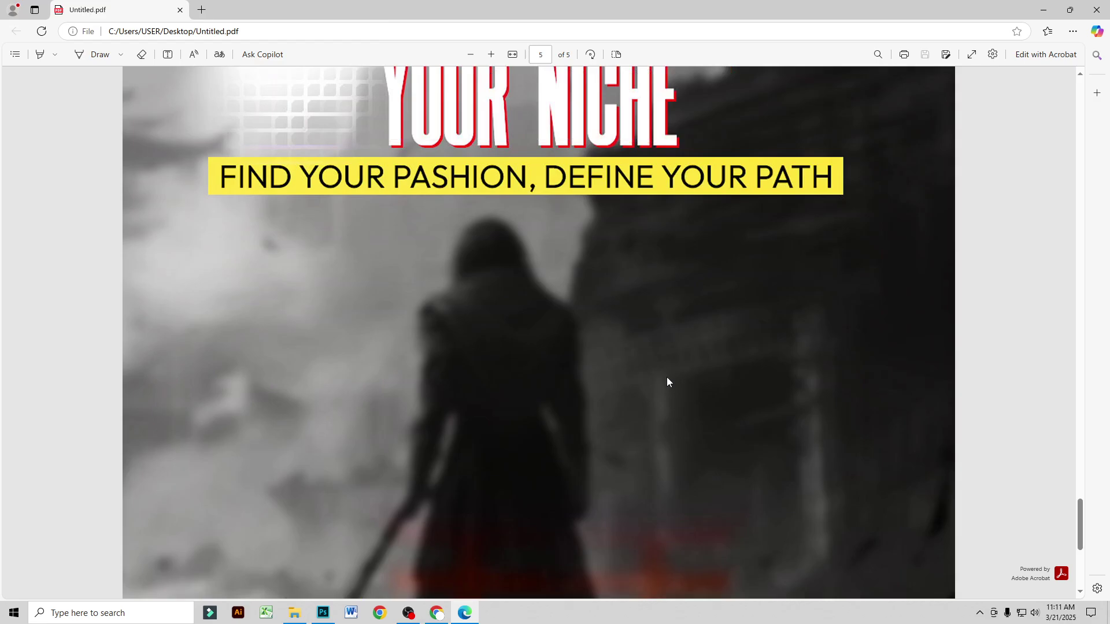
{"action": "scroll", "coordinate": [677, 377], "scroll_direction": "up", "scroll_amount": 12}
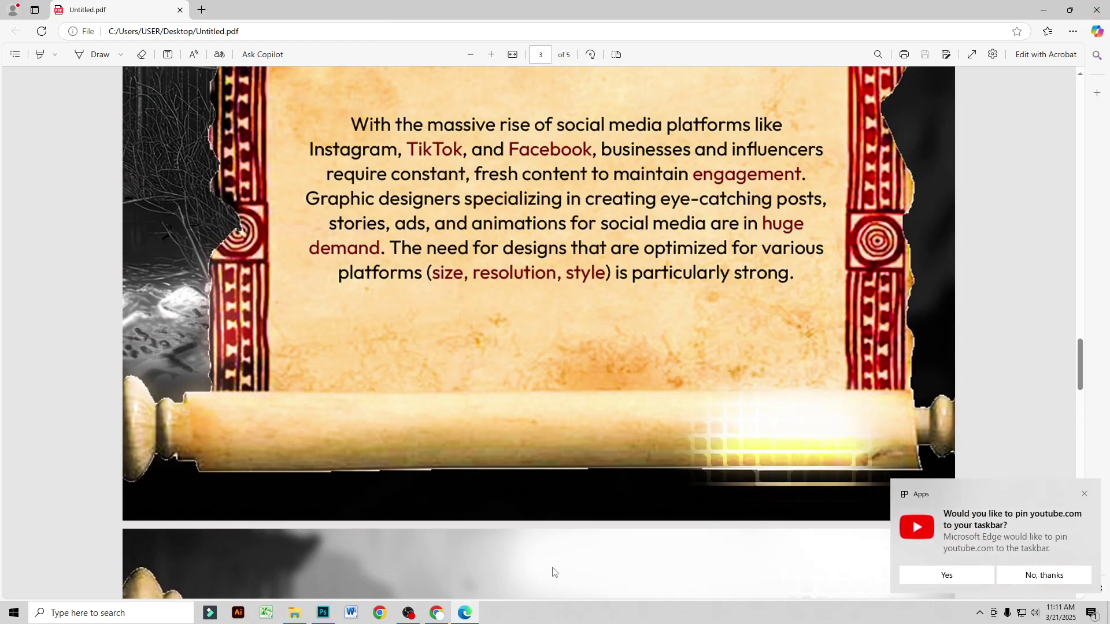
Step: Return to the carousel document in Photoshop and dismiss the notification about pinning youtube.com to the taskbar
{"action": "left_click", "coordinate": [409, 613]}
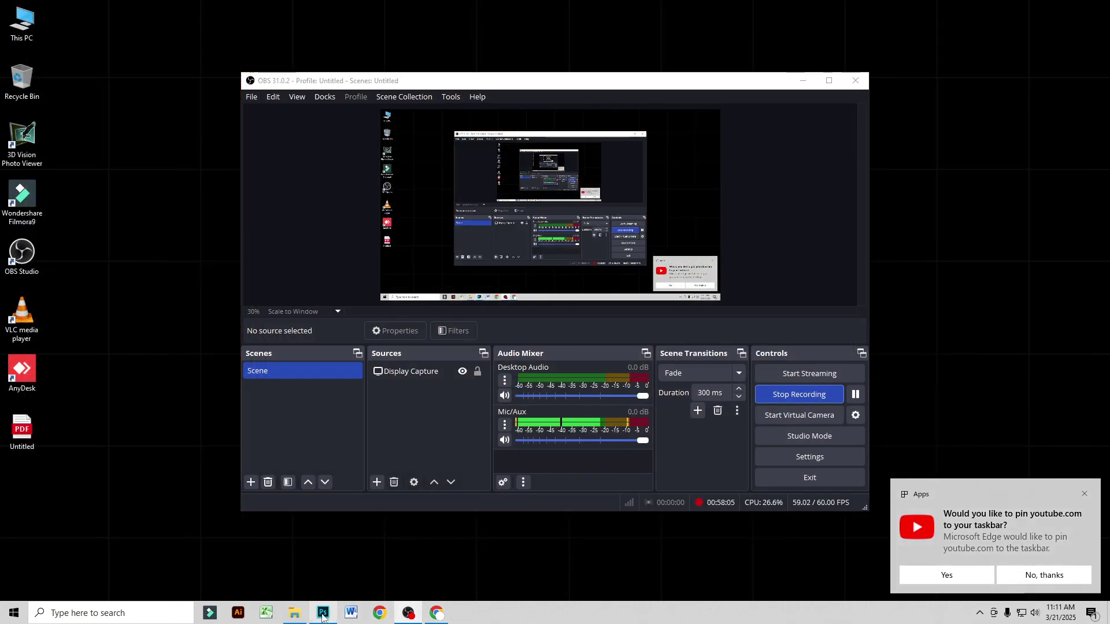
{"action": "left_click", "coordinate": [324, 613]}
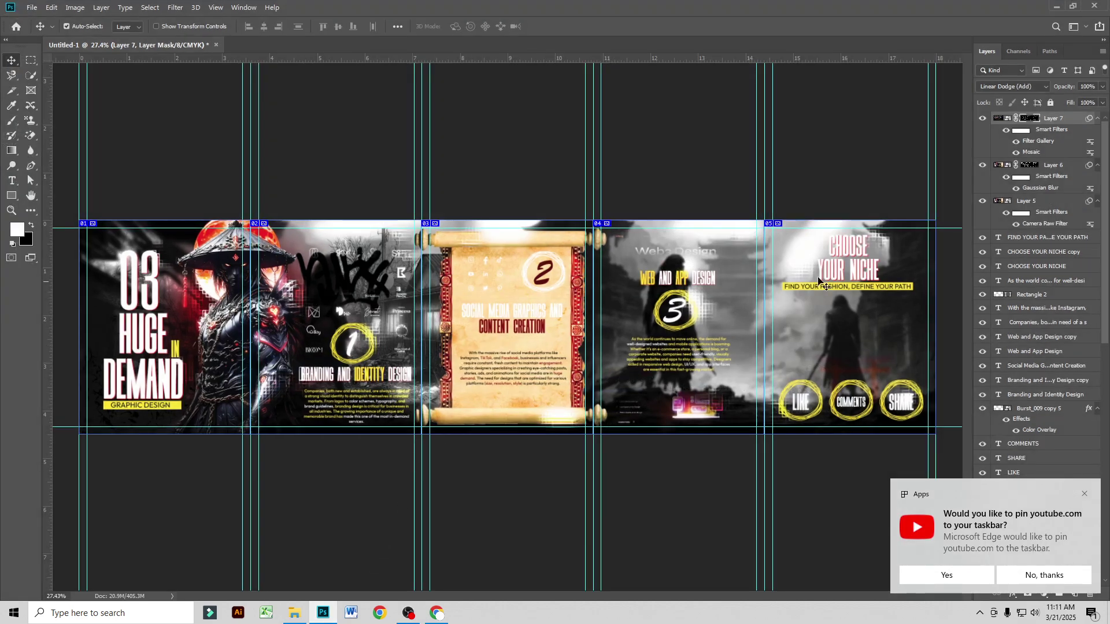
{"action": "left_click", "coordinate": [1085, 494]}
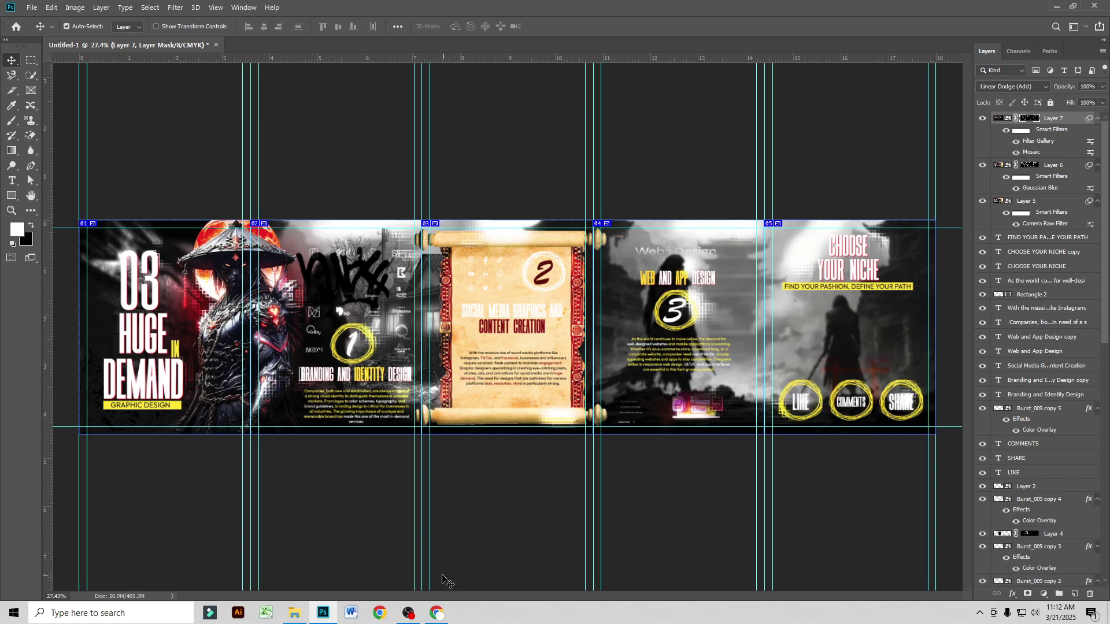
{"action": "left_click", "coordinate": [408, 612]}
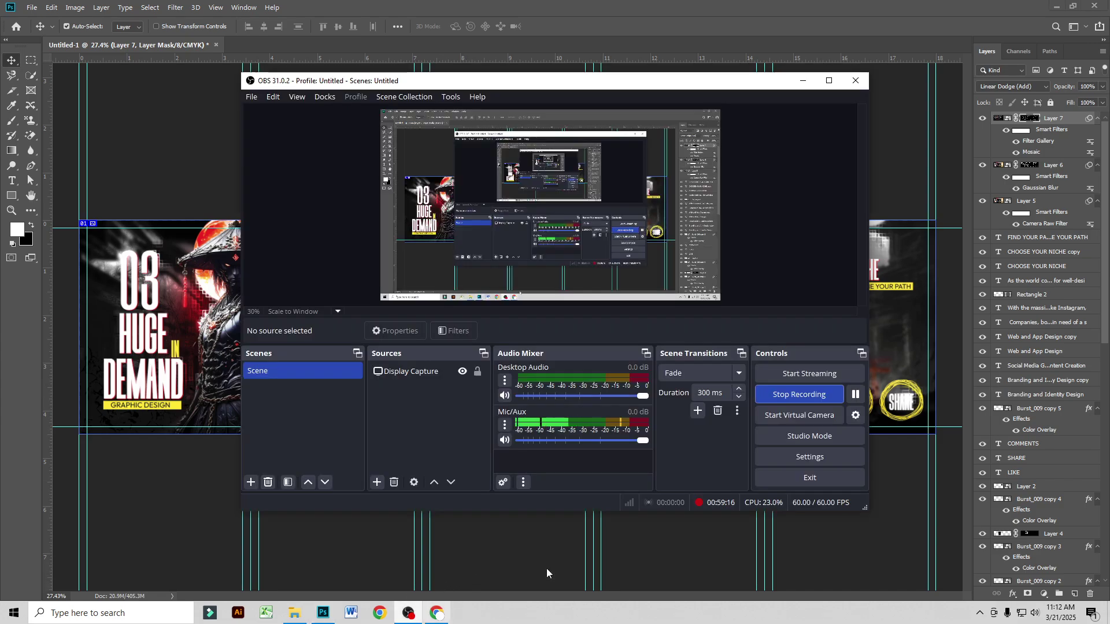